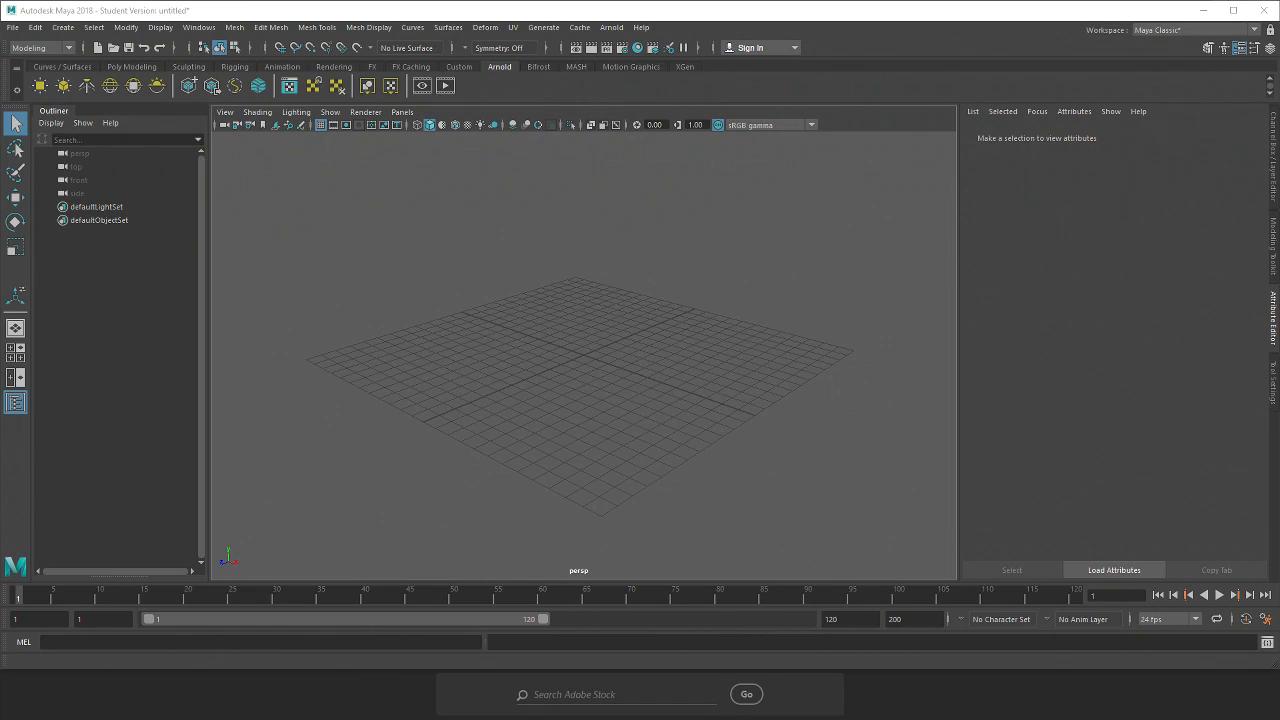
Open Task Manager and end the Maya task
{"action": "scroll", "coordinate": [480, 420], "scroll_direction": "up", "scroll_amount": 5}
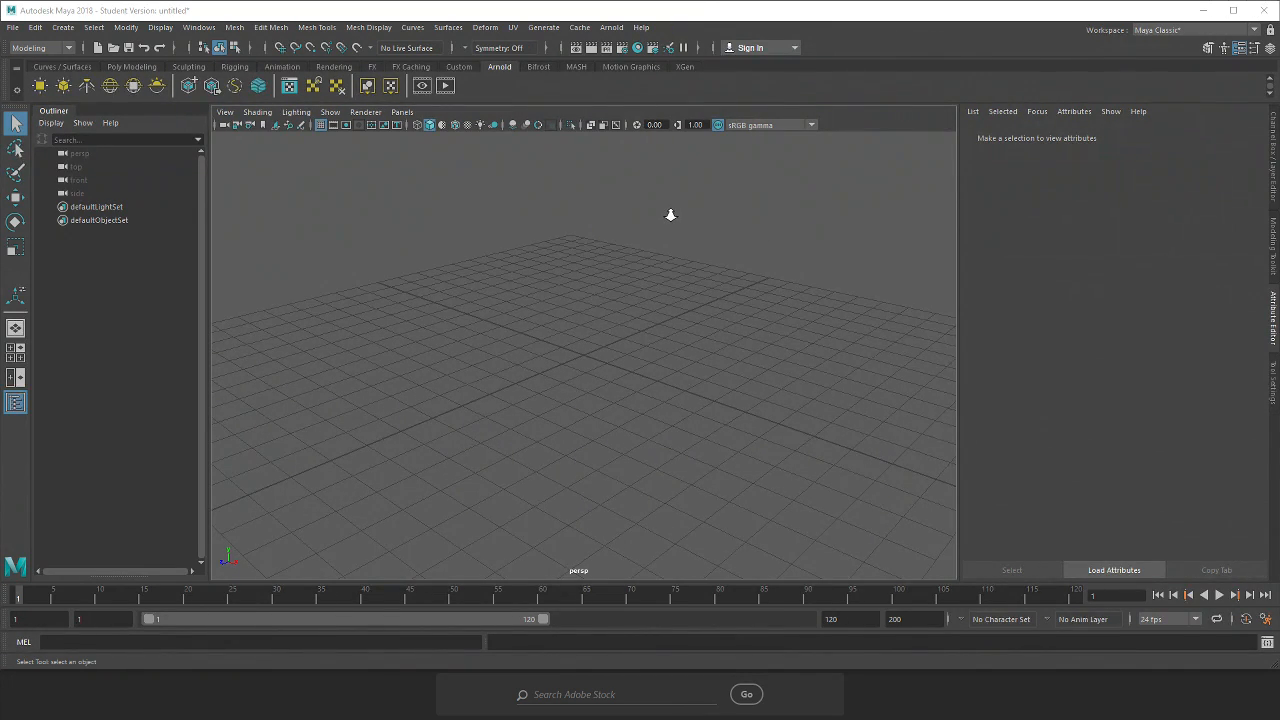
{"action": "key", "text": "ctrl+shift+Escape"}
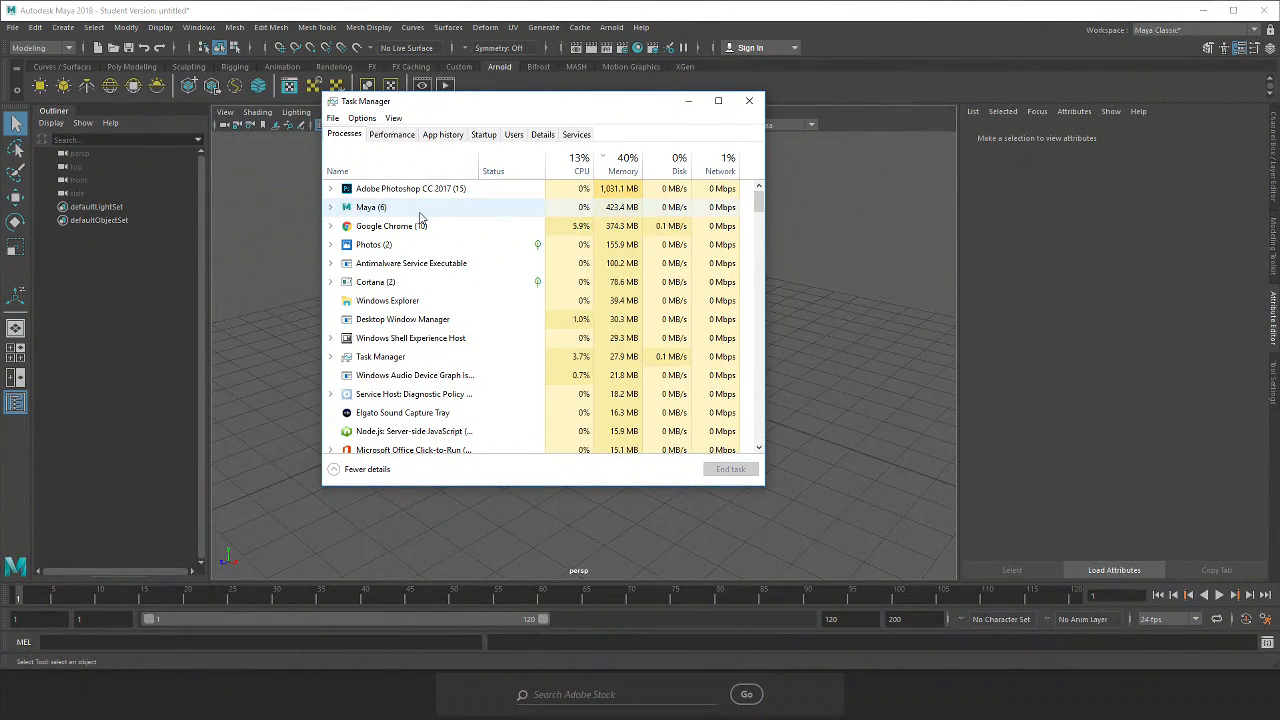
{"action": "left_click", "coordinate": [423, 217]}
{"action": "left_click", "coordinate": [730, 469]}
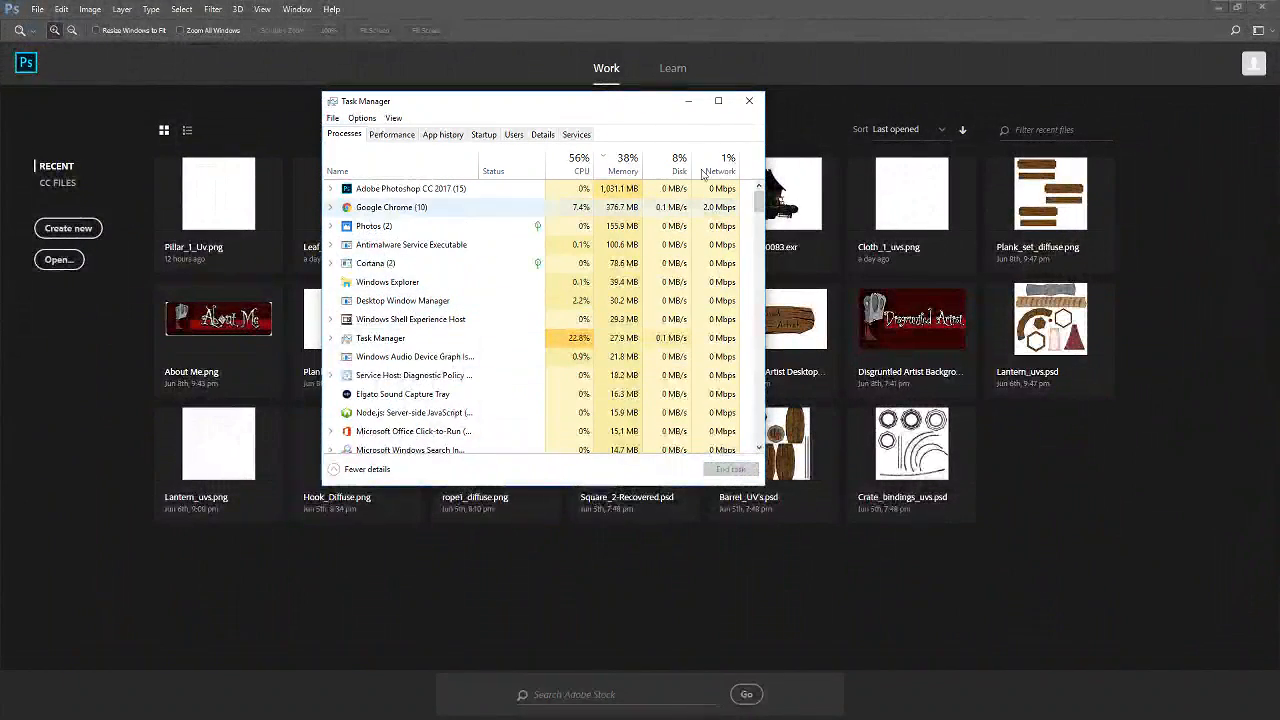
Close Task Manager and minimize the Photoshop window
{"action": "left_click", "coordinate": [749, 100]}
{"action": "left_click", "coordinate": [1215, 9]}
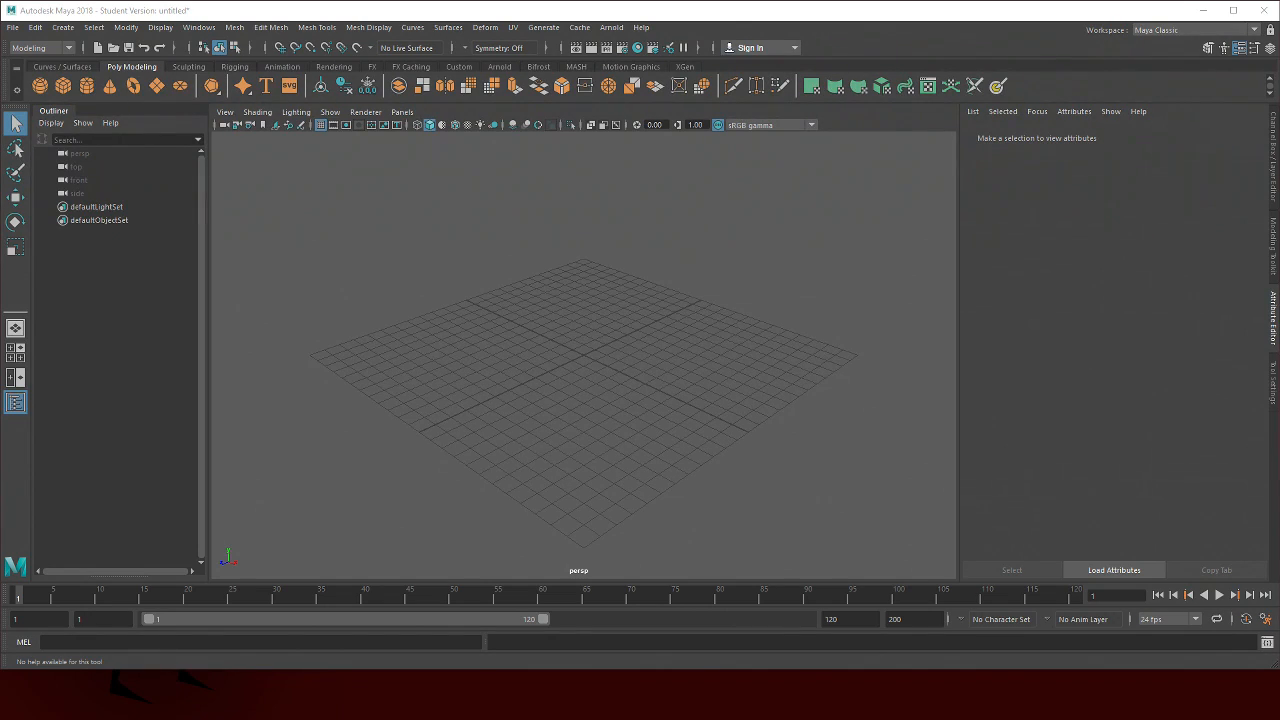
Create a polygon cube at the grid's centre
{"action": "mouse_move", "coordinate": [492, 285]}
{"action": "left_mouse_down"}
{"action": "mouse_move", "coordinate": [537, 291]}
{"action": "mouse_move", "coordinate": [546, 323]}
{"action": "mouse_move", "coordinate": [506, 303]}
{"action": "left_mouse_up"}
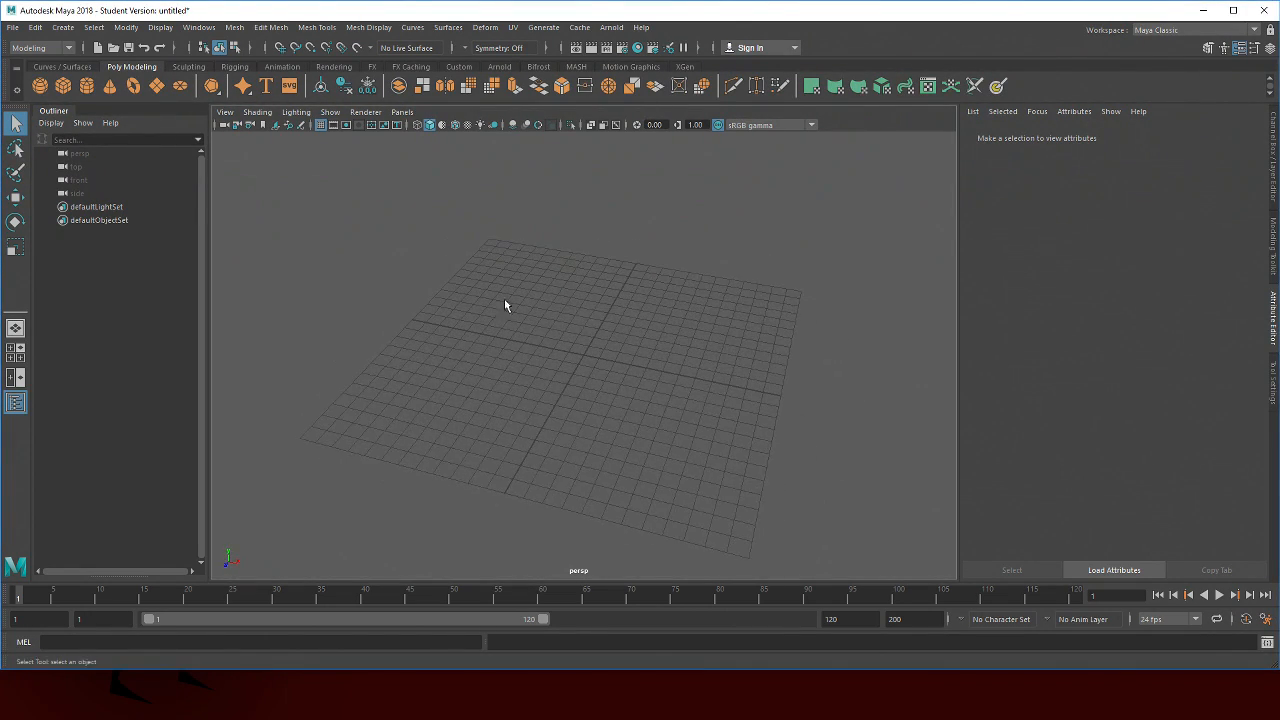
{"action": "left_click", "coordinate": [63, 85]}
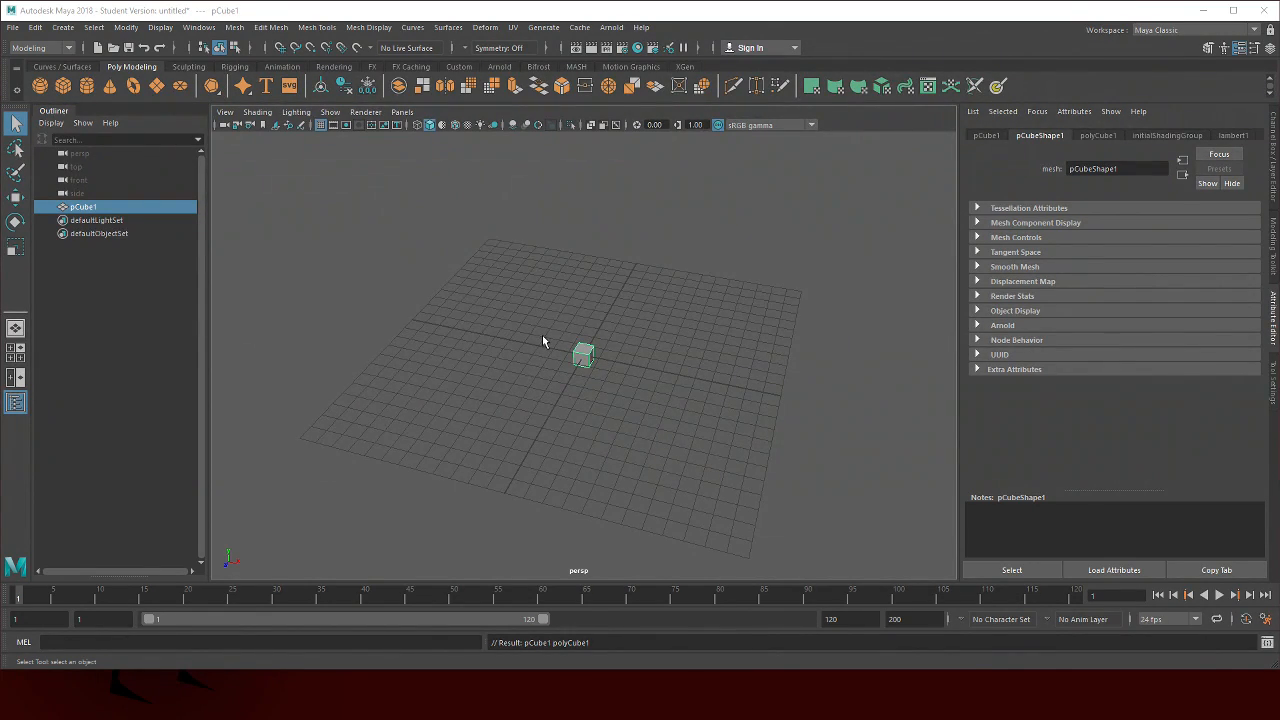
{"action": "left_click", "coordinate": [588, 357]}
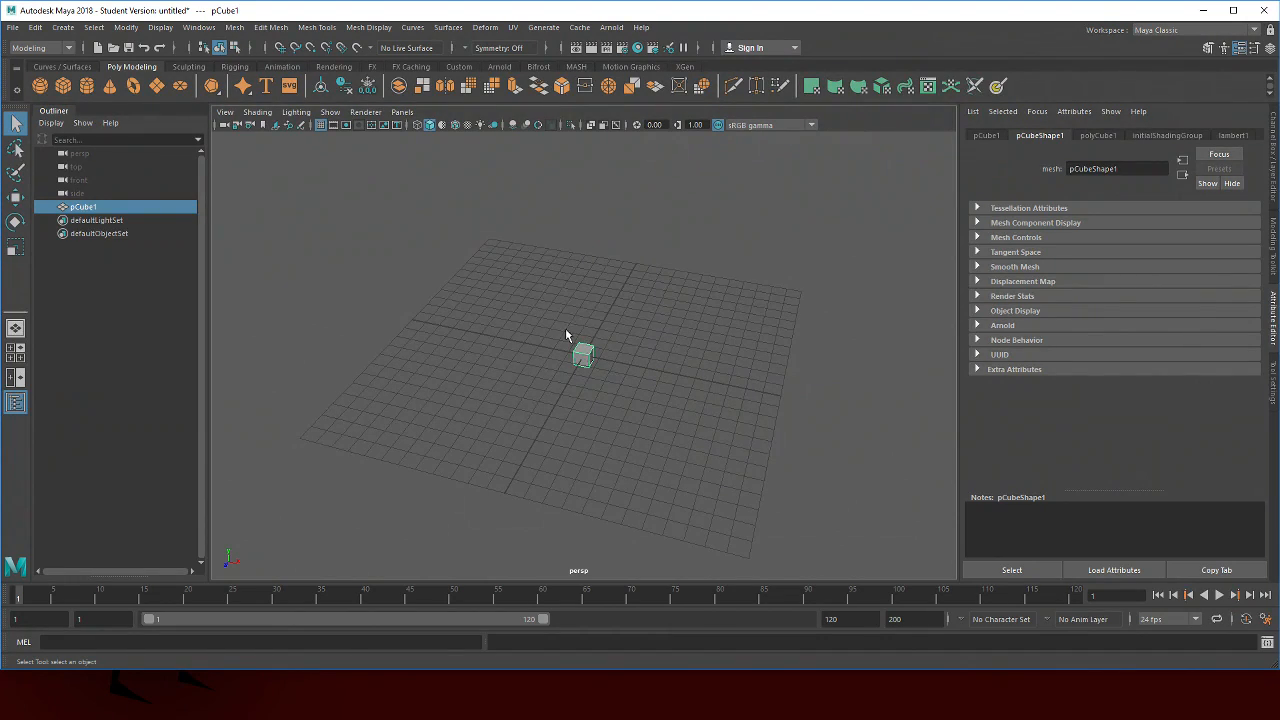
{"action": "left_click_drag", "start_coordinate": [54, 108], "coordinate": [386, 49]}
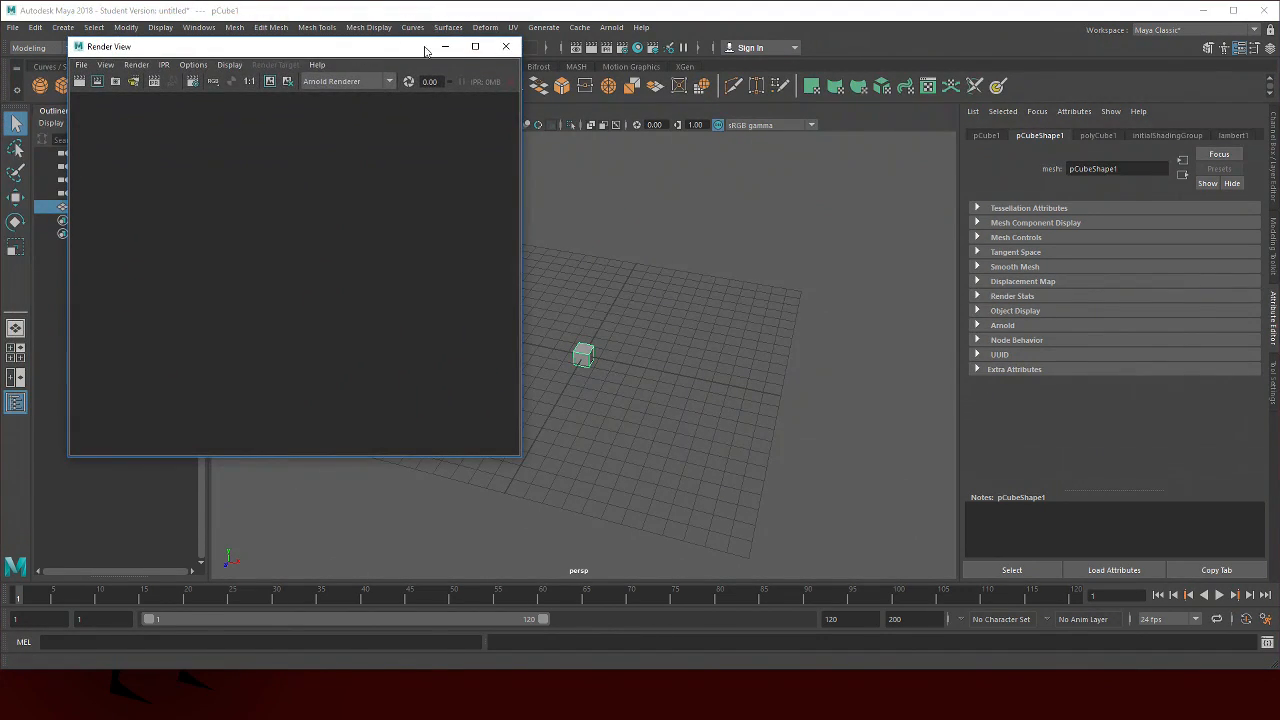
{"action": "left_click", "coordinate": [506, 46]}
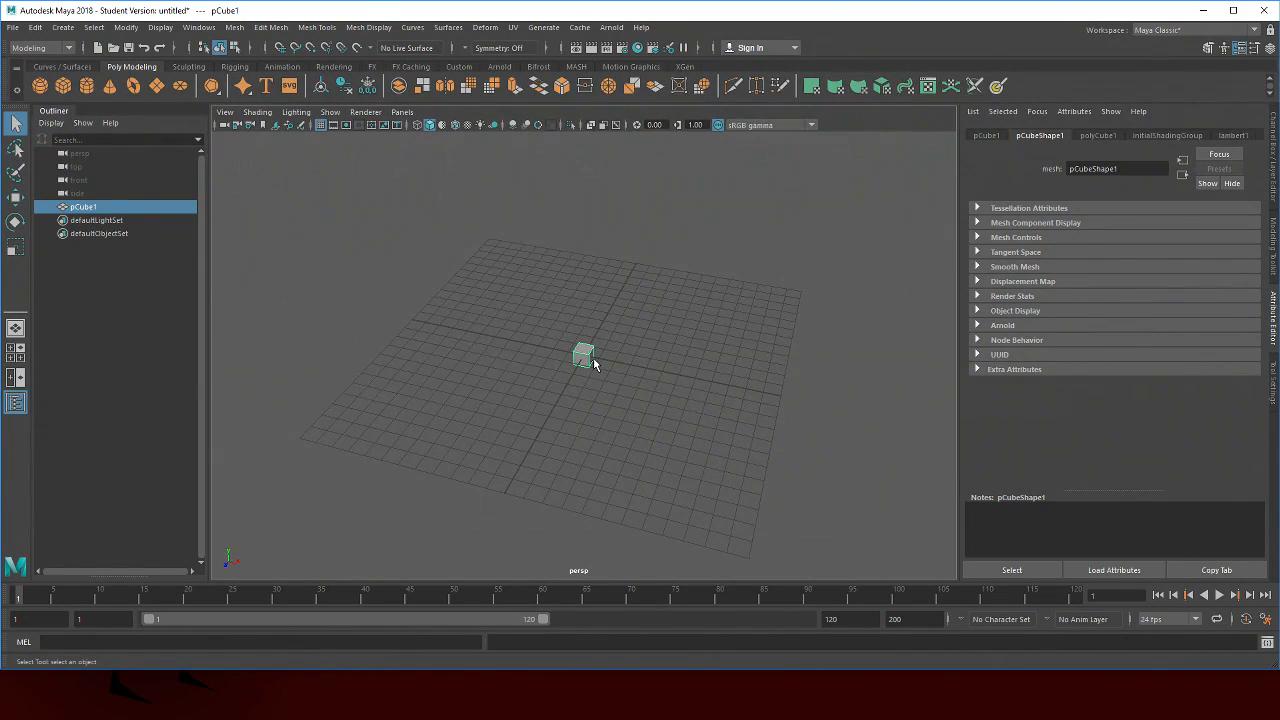
Rename the cube to Pillar in the Outliner
{"action": "left_click_drag", "start_coordinate": [463, 392], "coordinate": [400, 375], "text": "alt"}
{"action": "double_click", "coordinate": [104, 207]}
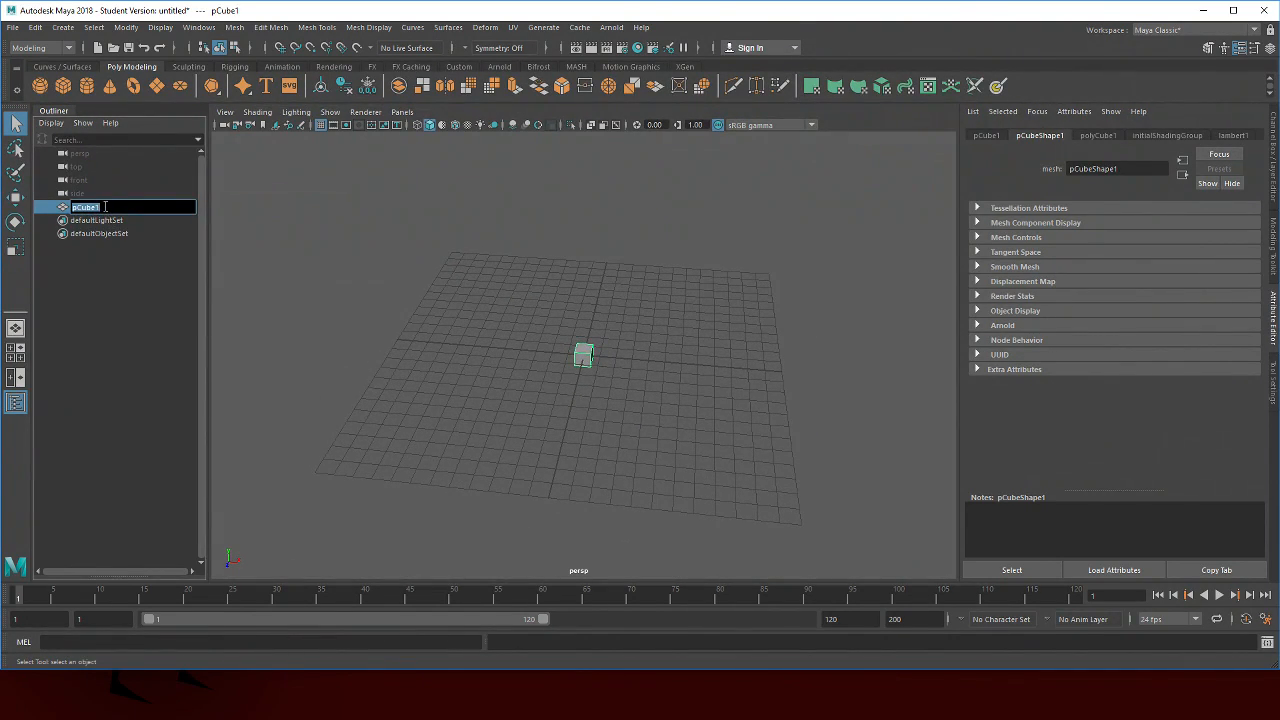
{"action": "type", "text": "H"}
{"action": "type", "text": "illar"}
{"action": "key", "text": "Return"}
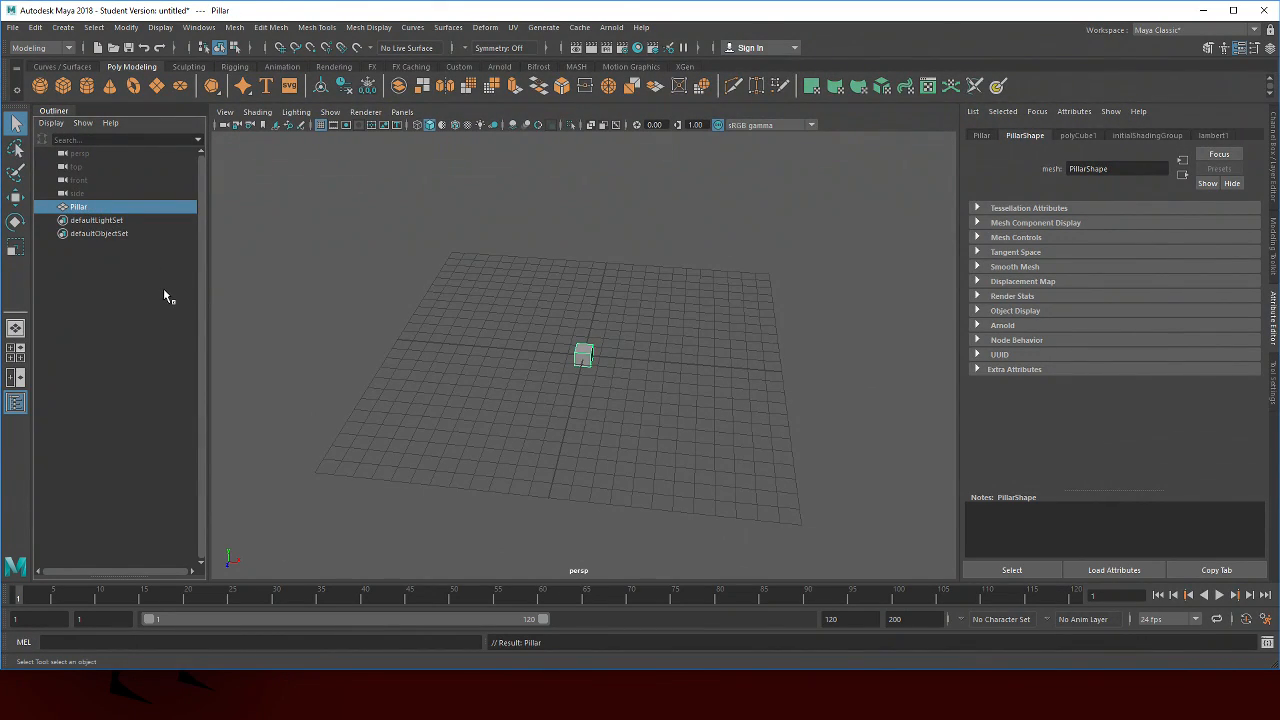
{"action": "double_click", "coordinate": [84, 212]}
{"action": "type", "text": "Pillar"}
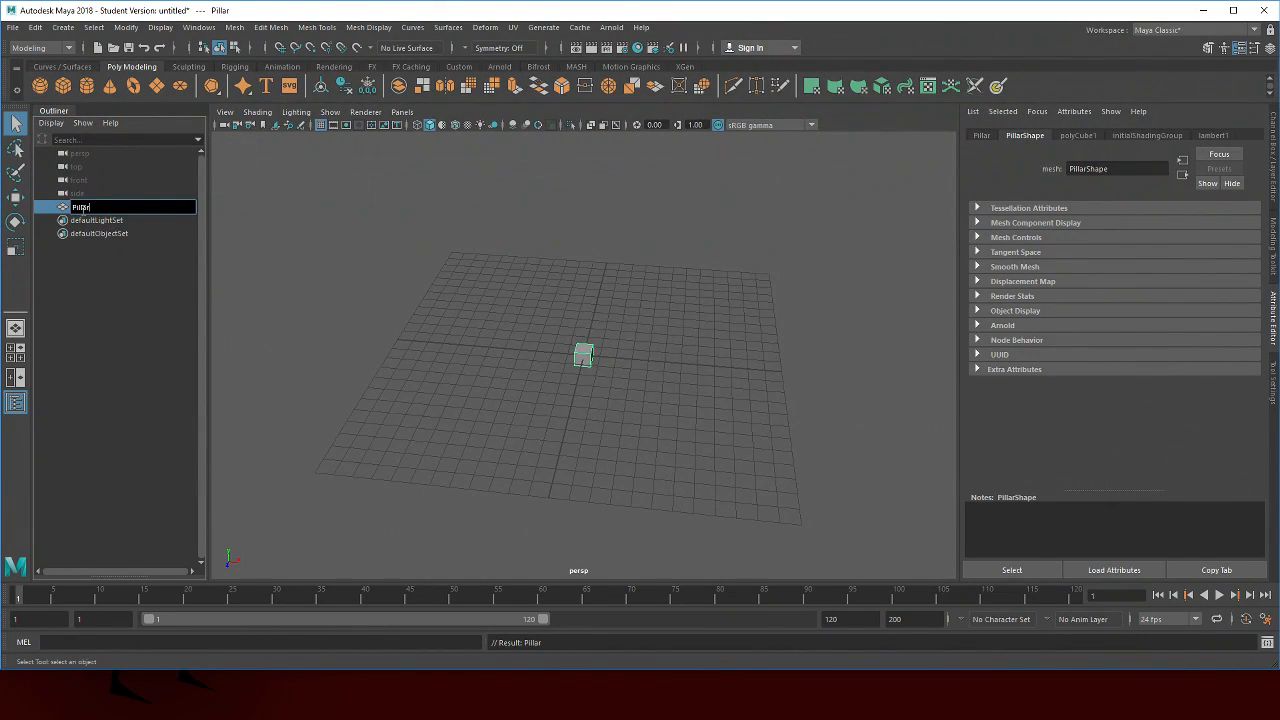
{"action": "key", "text": "Return"}
Scale the cube up uniformly to about 2.6, then narrow it along one horizontal axis
{"action": "key", "text": "alt+Tab"}
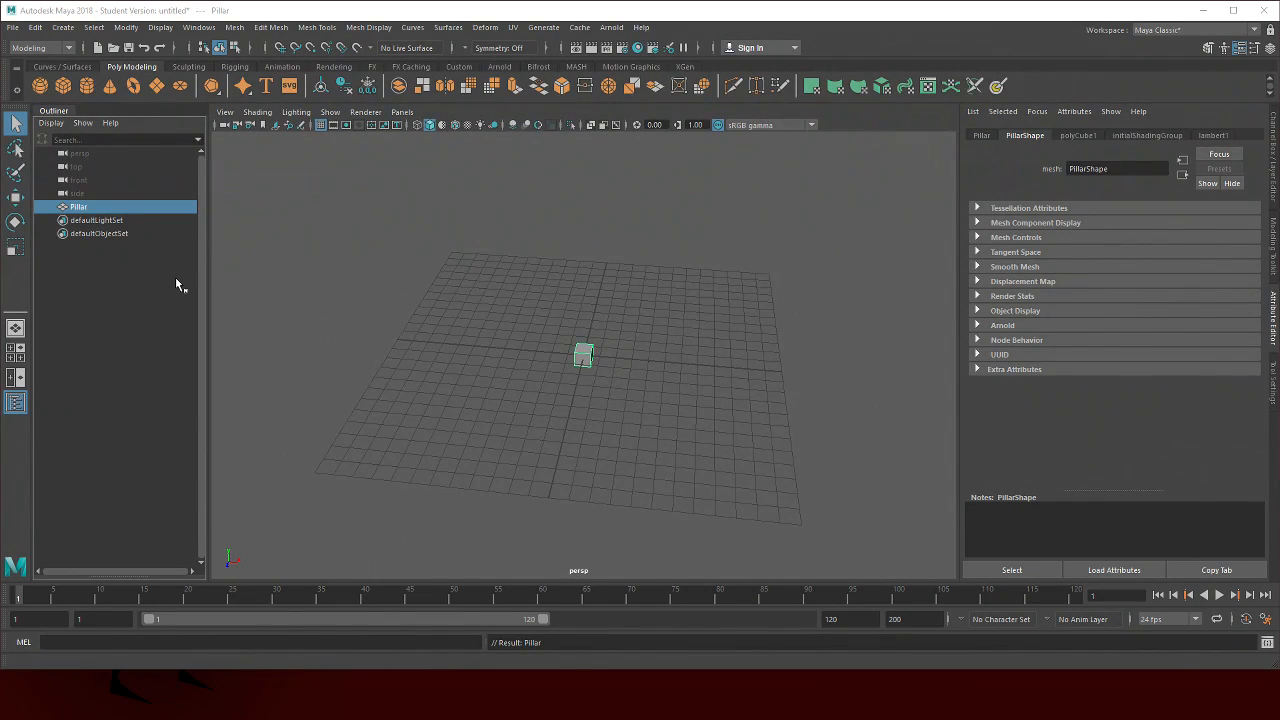
{"action": "left_click", "coordinate": [371, 287]}
{"action": "left_click", "coordinate": [575, 348]}
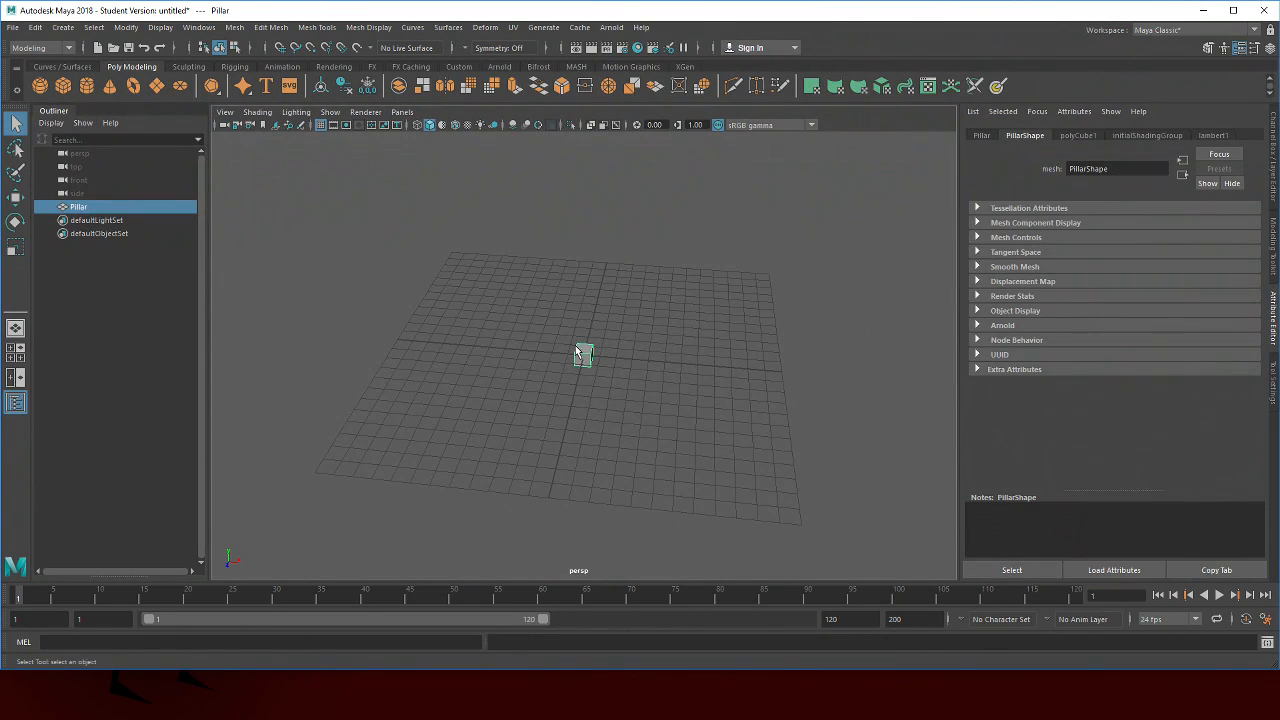
{"action": "key", "text": "r"}
{"action": "left_click_drag", "start_coordinate": [590, 357], "coordinate": [612, 356]}
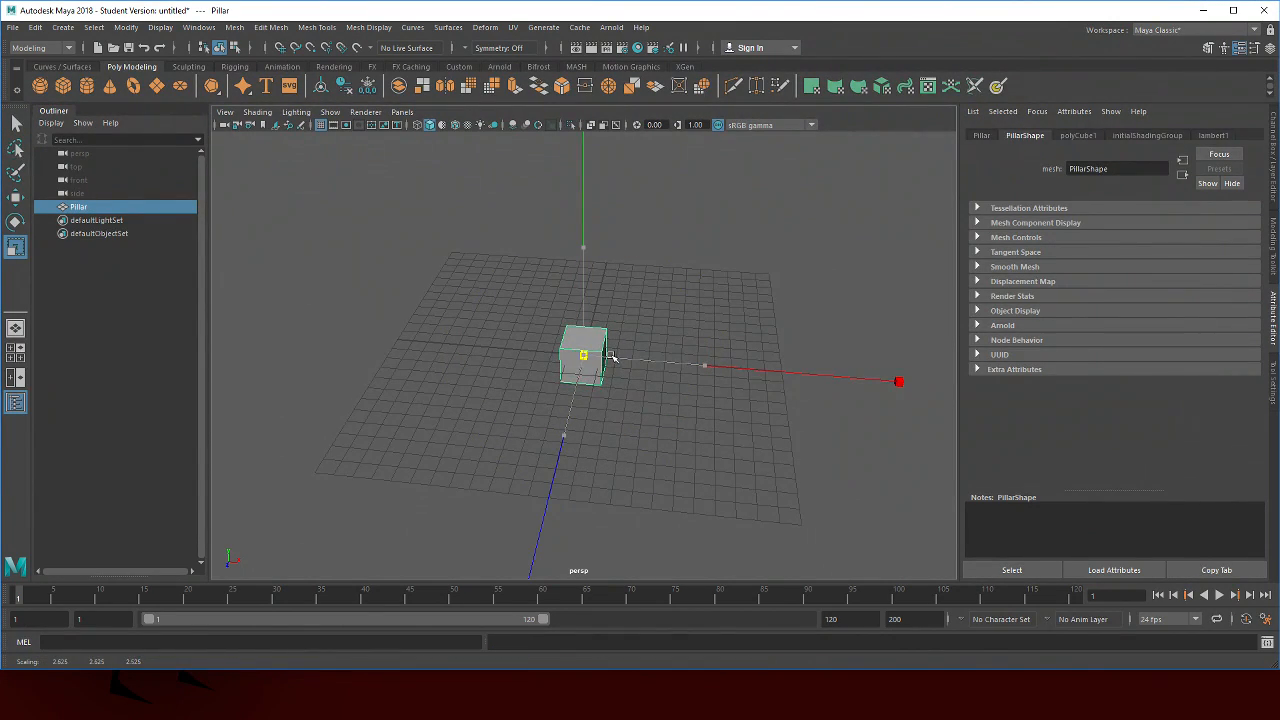
{"action": "left_click", "coordinate": [763, 327]}
{"action": "left_click_drag", "start_coordinate": [763, 327], "coordinate": [615, 332]}
{"action": "left_click", "coordinate": [601, 336]}
Switch to face mode and move the cube's top face far upward to form a tall pillar
{"action": "right_click", "coordinate": [719, 293]}
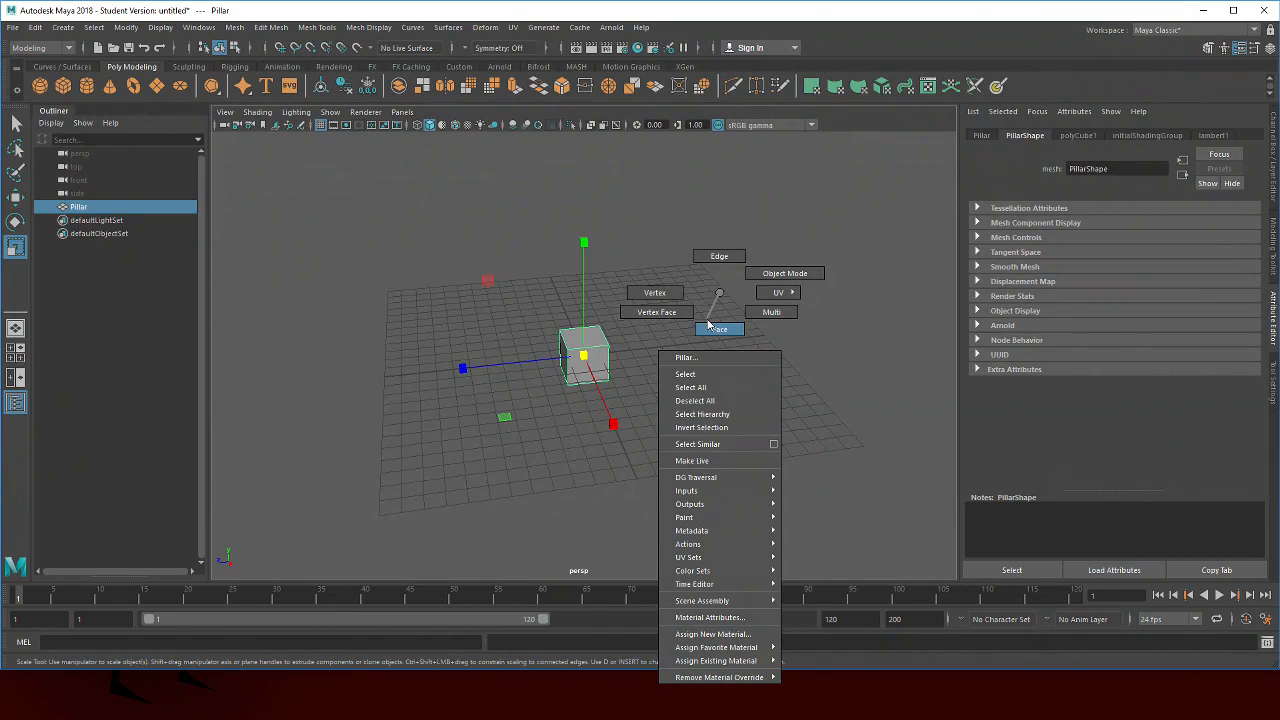
{"action": "left_click", "coordinate": [708, 327]}
{"action": "left_click", "coordinate": [600, 338]}
{"action": "key", "text": "w"}
{"action": "left_click_drag", "start_coordinate": [588, 271], "coordinate": [587, 100]}
{"action": "left_click_drag", "start_coordinate": [688, 266], "coordinate": [731, 360]}
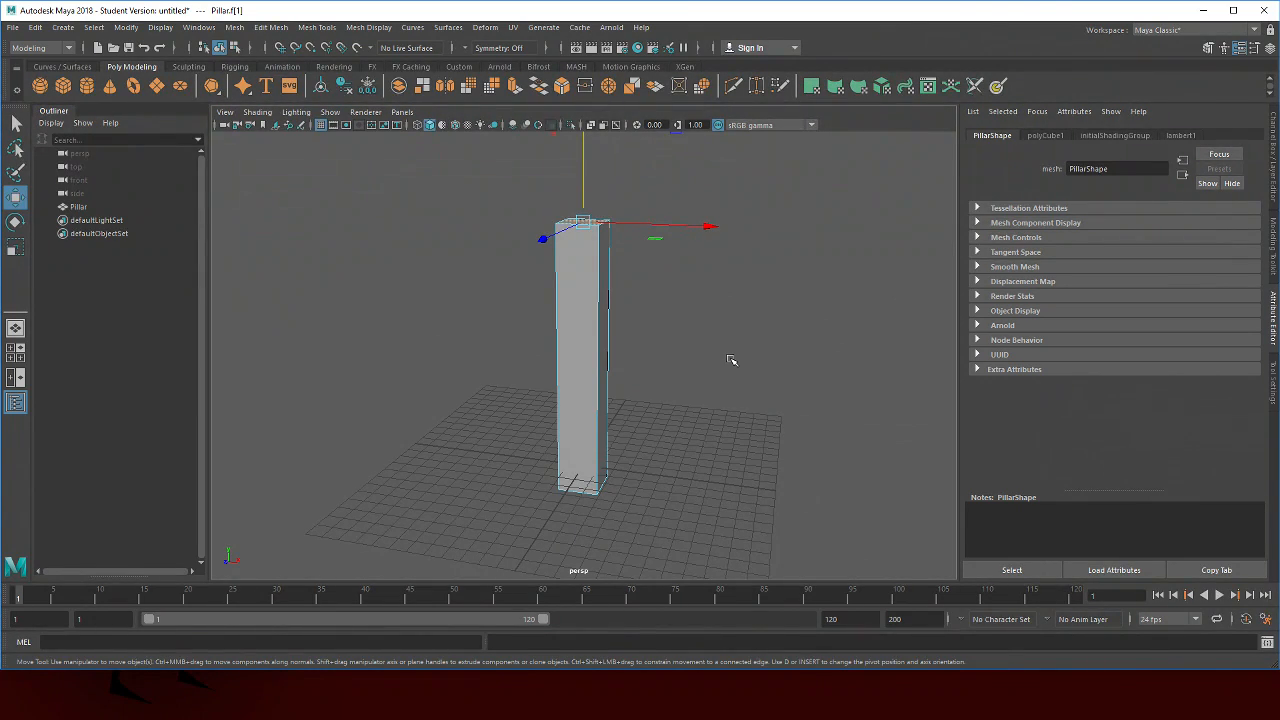
Select the pillar's edges in edge mode and apply a Bevel to them
{"action": "right_click", "coordinate": [688, 261]}
{"action": "left_click", "coordinate": [699, 230]}
{"action": "left_click", "coordinate": [601, 318]}
{"action": "left_click", "coordinate": [613, 292]}
{"action": "left_click", "coordinate": [553, 281]}
{"action": "left_click_drag", "start_coordinate": [438, 289], "coordinate": [566, 338]}
{"action": "left_click", "coordinate": [581, 298], "text": "shift"}
{"action": "left_click_drag", "start_coordinate": [563, 270], "coordinate": [583, 323]}
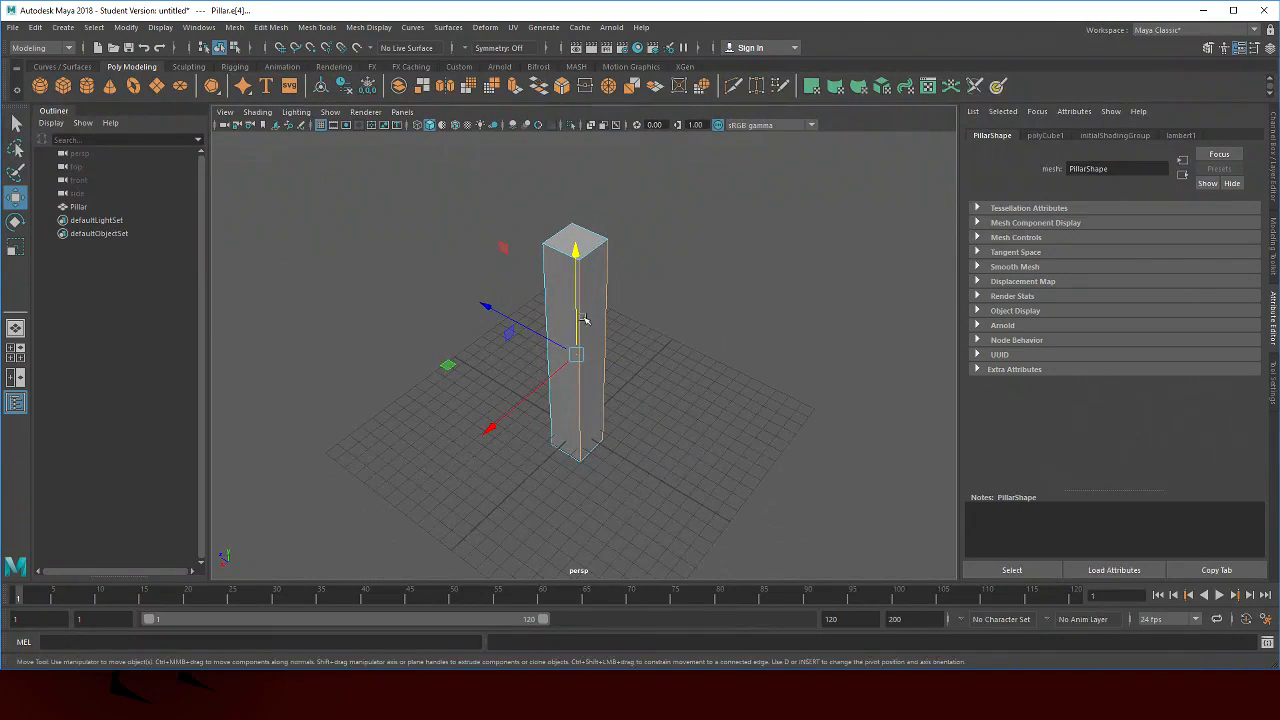
{"action": "left_click_drag", "start_coordinate": [318, 357], "coordinate": [455, 315]}
{"action": "left_click", "coordinate": [370, 28]}
{"action": "mouse_move", "coordinate": [413, 30]}
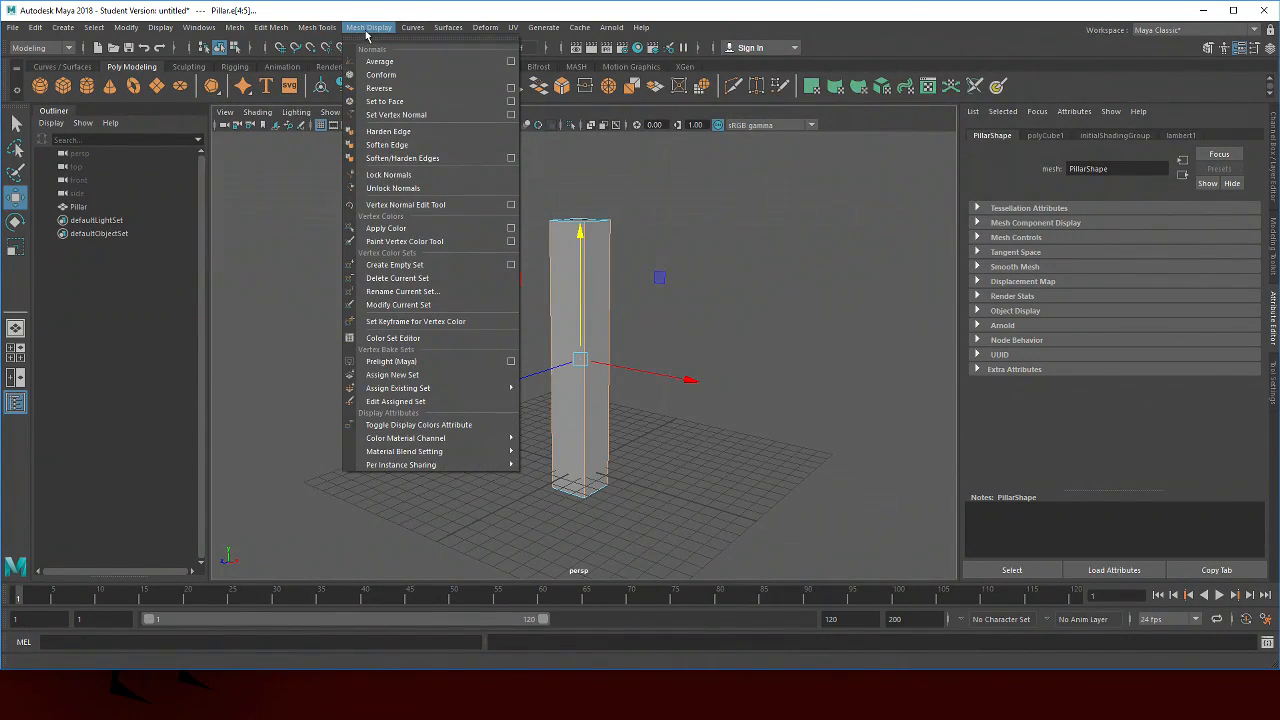
{"action": "left_click", "coordinate": [271, 27]}
{"action": "left_click", "coordinate": [284, 75]}
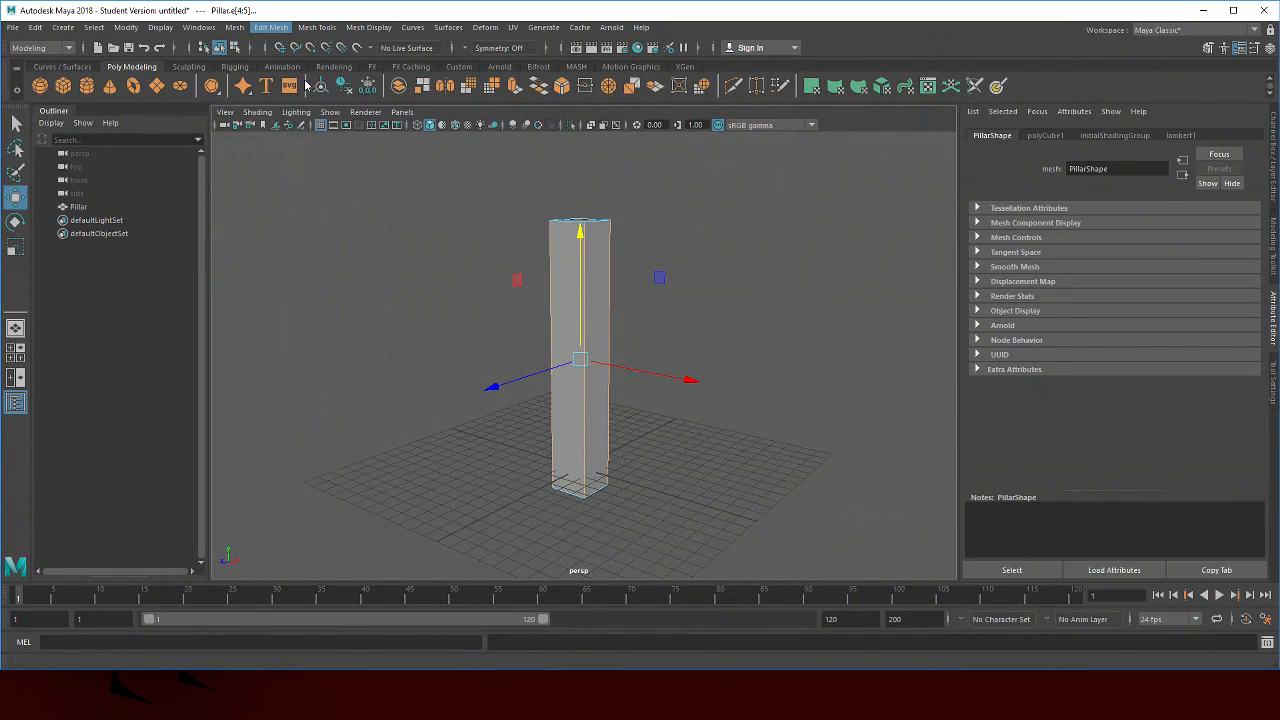
Set the bevel fraction to 0.15
{"action": "left_click_drag", "start_coordinate": [806, 372], "coordinate": [409, 260]}
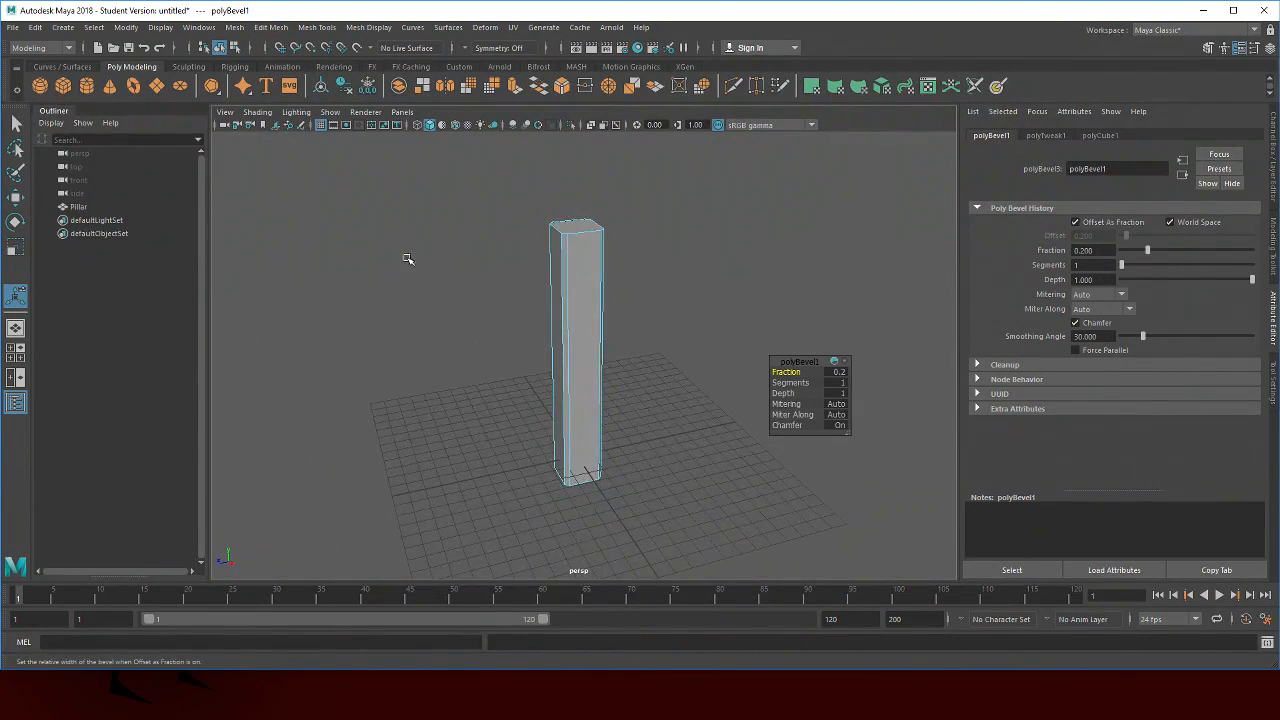
{"action": "scroll", "coordinate": [640, 270], "scroll_direction": "up", "scroll_amount": 6}
{"action": "left_click_drag", "start_coordinate": [669, 271], "coordinate": [594, 280]}
{"action": "scroll", "coordinate": [644, 257], "scroll_direction": "down", "scroll_amount": 6}
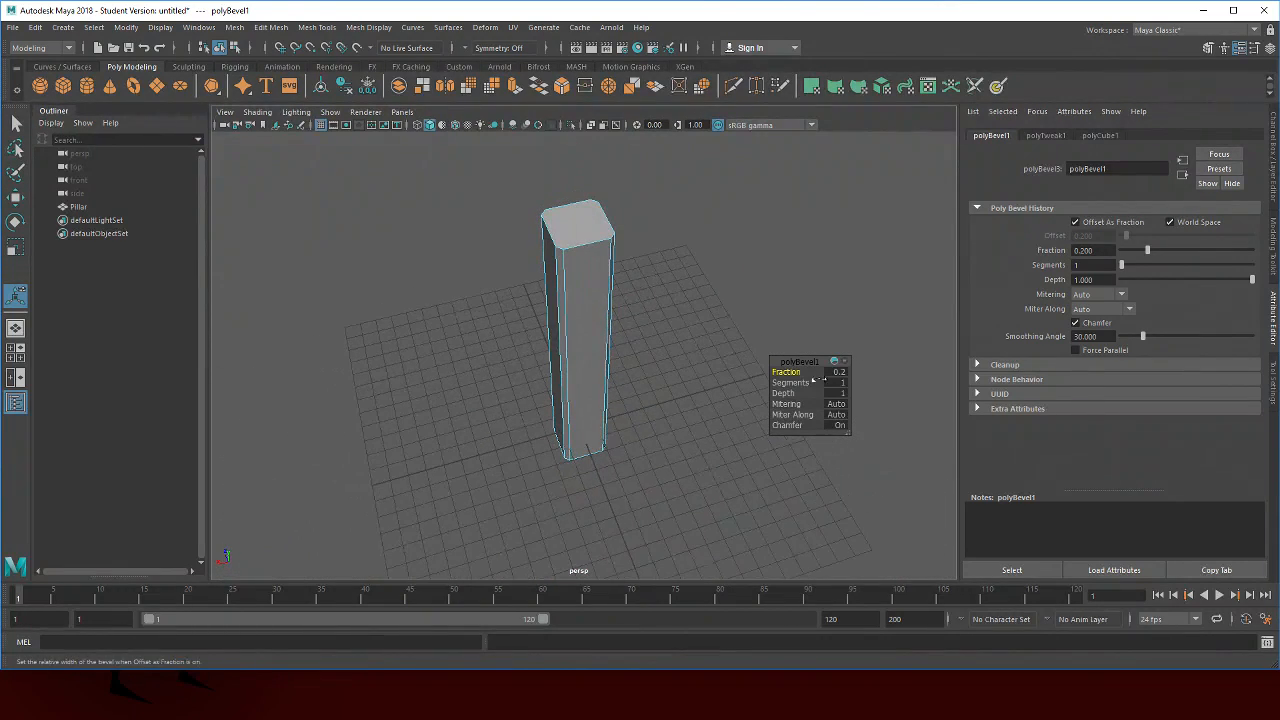
{"action": "left_click", "coordinate": [845, 373]}
{"action": "type", "text": "0.15"}
{"action": "key", "text": "Return"}
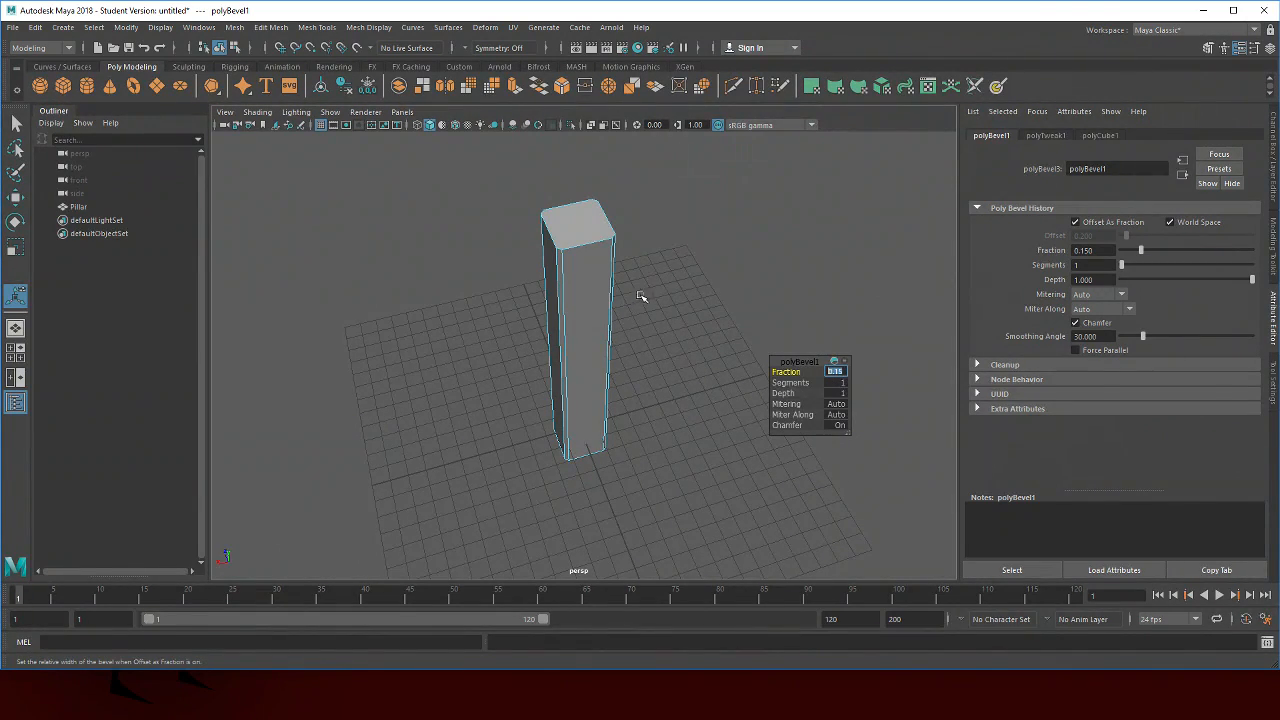
Insert an edge loop just below the top of the pillar with Insert Edge Loop
{"action": "left_click_drag", "start_coordinate": [640, 297], "coordinate": [576, 272]}
{"action": "left_click", "coordinate": [712, 236]}
{"action": "left_click_drag", "start_coordinate": [712, 236], "coordinate": [640, 197]}
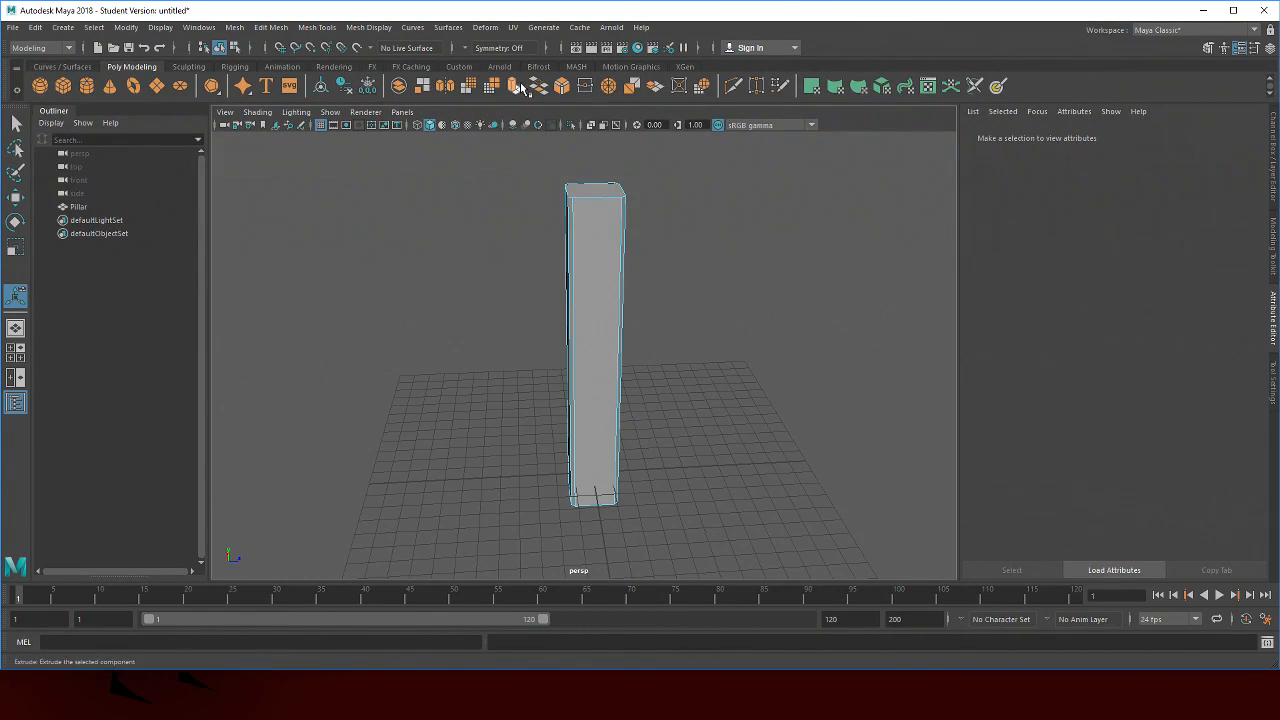
{"action": "left_click", "coordinate": [367, 28]}
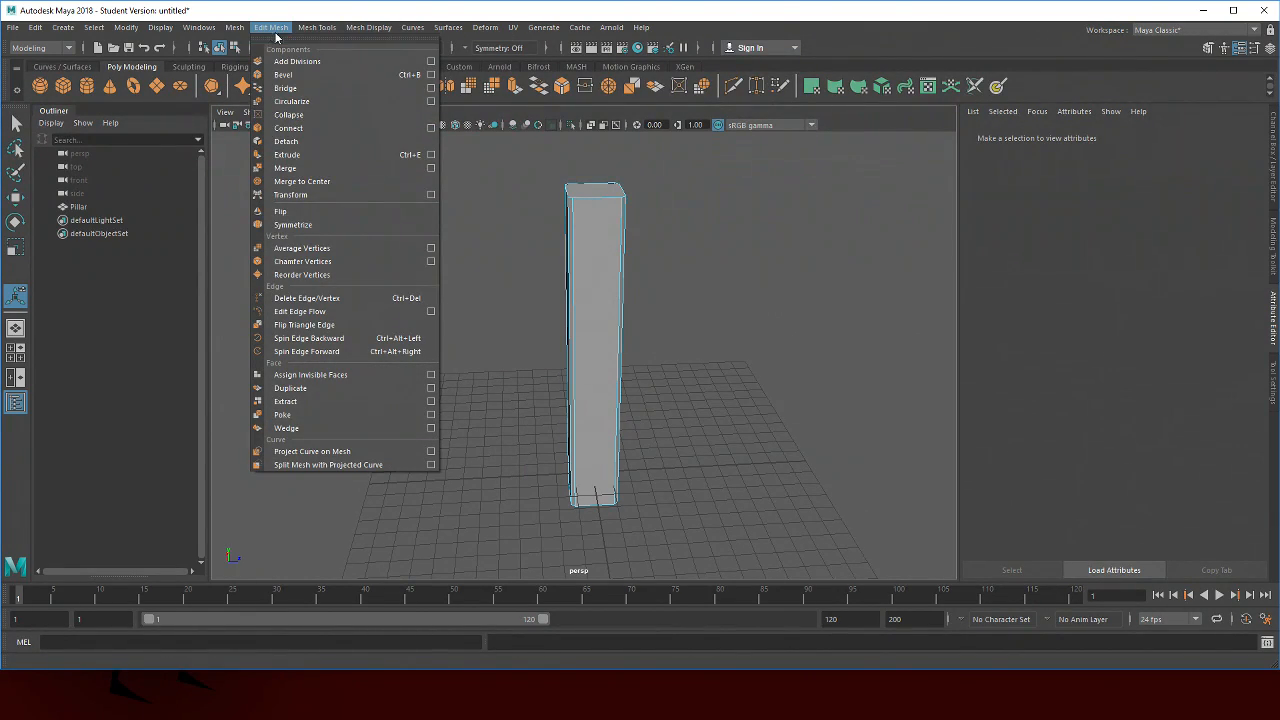
{"action": "mouse_move", "coordinate": [310, 36]}
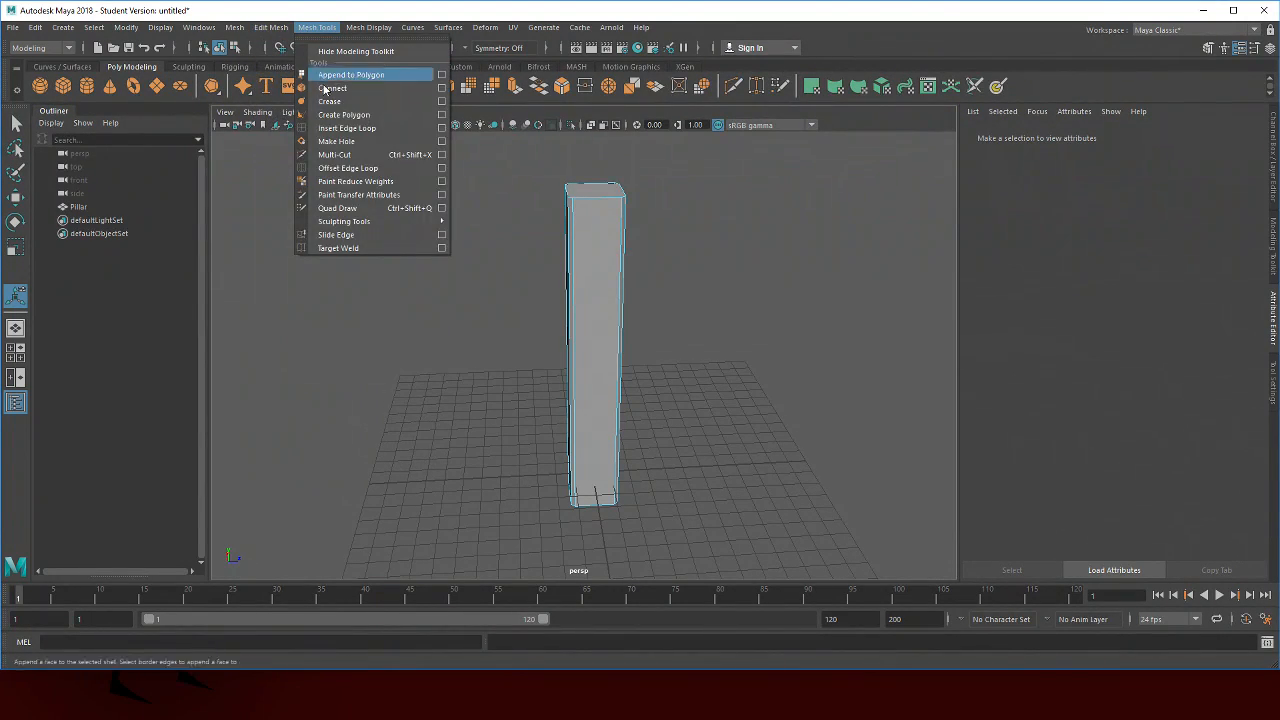
{"action": "left_click", "coordinate": [360, 128]}
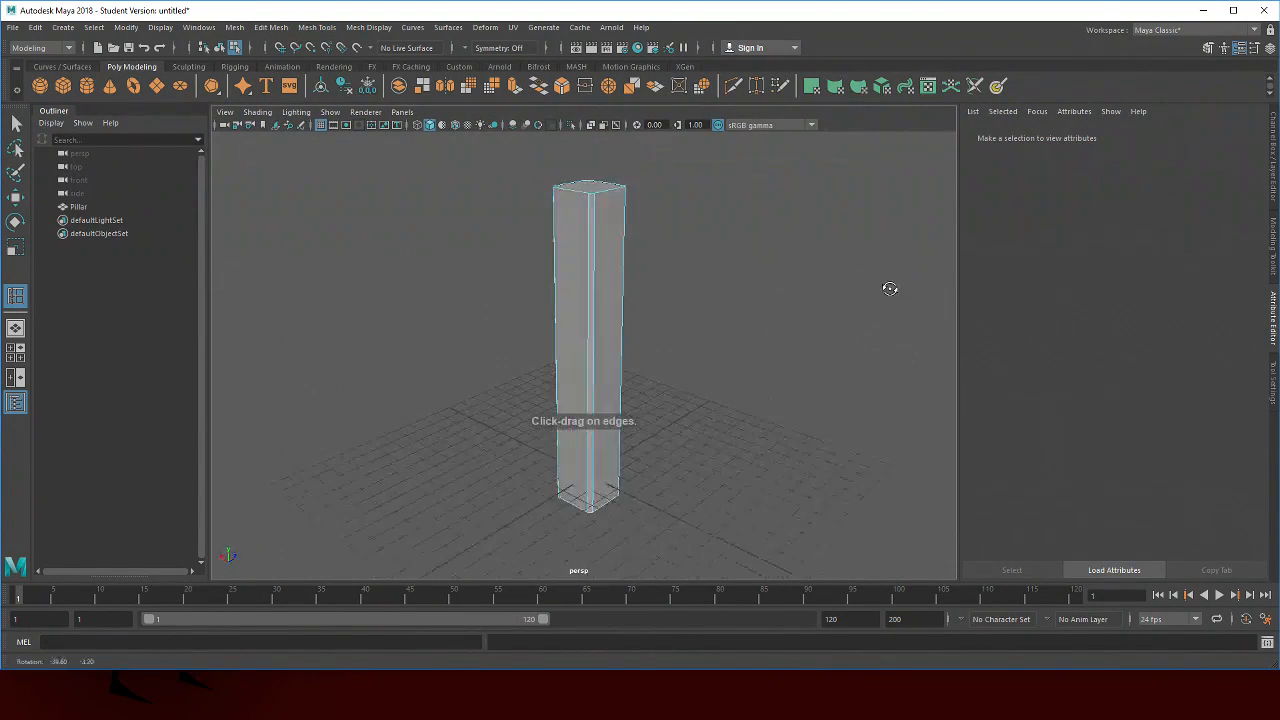
{"action": "left_click_drag", "start_coordinate": [889, 286], "coordinate": [867, 155]}
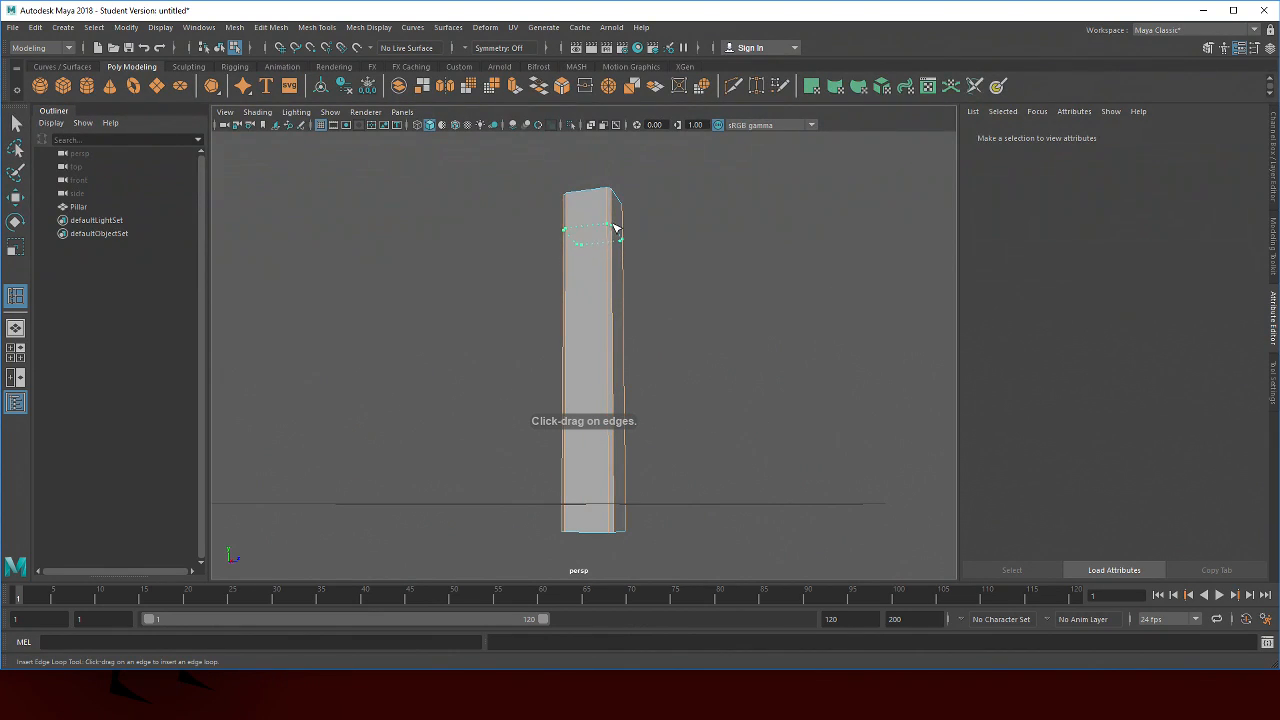
{"action": "left_click_drag", "start_coordinate": [616, 206], "coordinate": [613, 195]}
{"action": "left_click_drag", "start_coordinate": [745, 165], "coordinate": [666, 226]}
{"action": "right_click", "coordinate": [706, 160]}
{"action": "right_click", "coordinate": [597, 212]}
{"action": "key", "text": "q"}
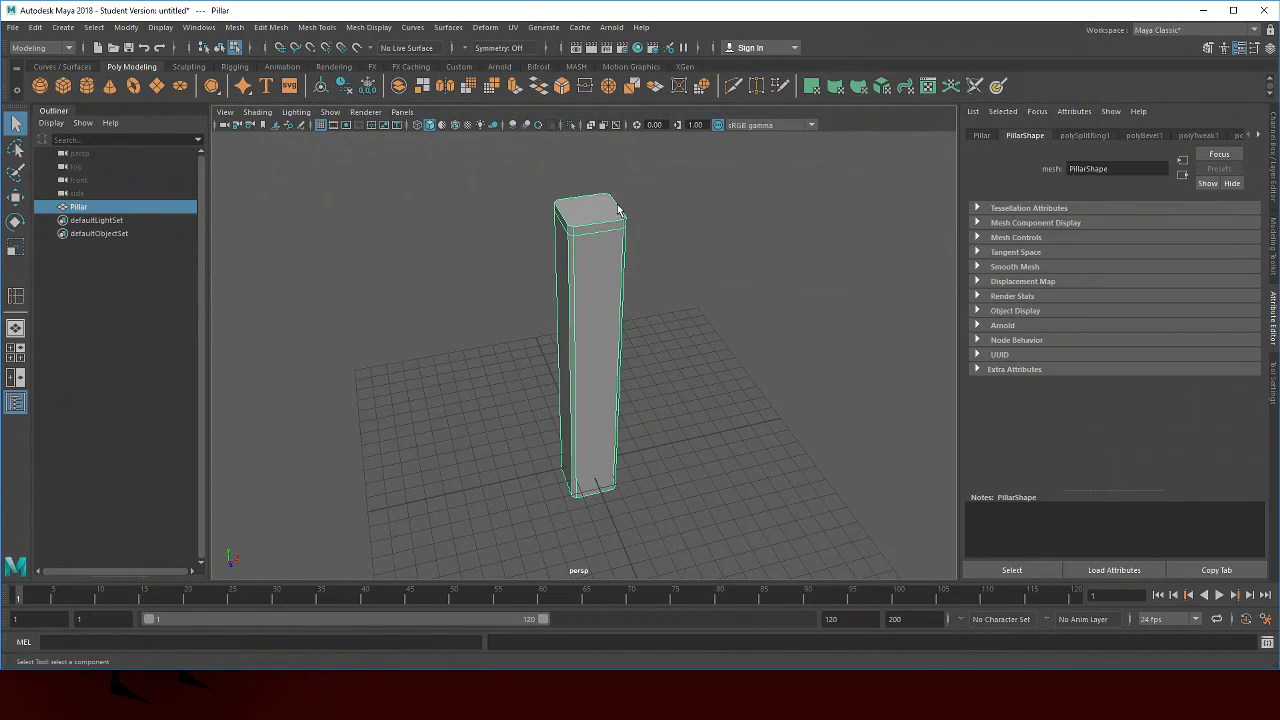
Select the pillar's top face and scale it inward slightly
{"action": "right_click", "coordinate": [699, 196]}
{"action": "left_click", "coordinate": [588, 211]}
{"action": "key", "text": "e"}
{"action": "key", "text": "r"}
{"action": "left_click_drag", "start_coordinate": [589, 210], "coordinate": [570, 211]}
{"action": "left_click", "coordinate": [760, 285]}
{"action": "left_click_drag", "start_coordinate": [750, 350], "coordinate": [600, 300]}
{"action": "left_click_drag", "start_coordinate": [529, 327], "coordinate": [615, 319]}
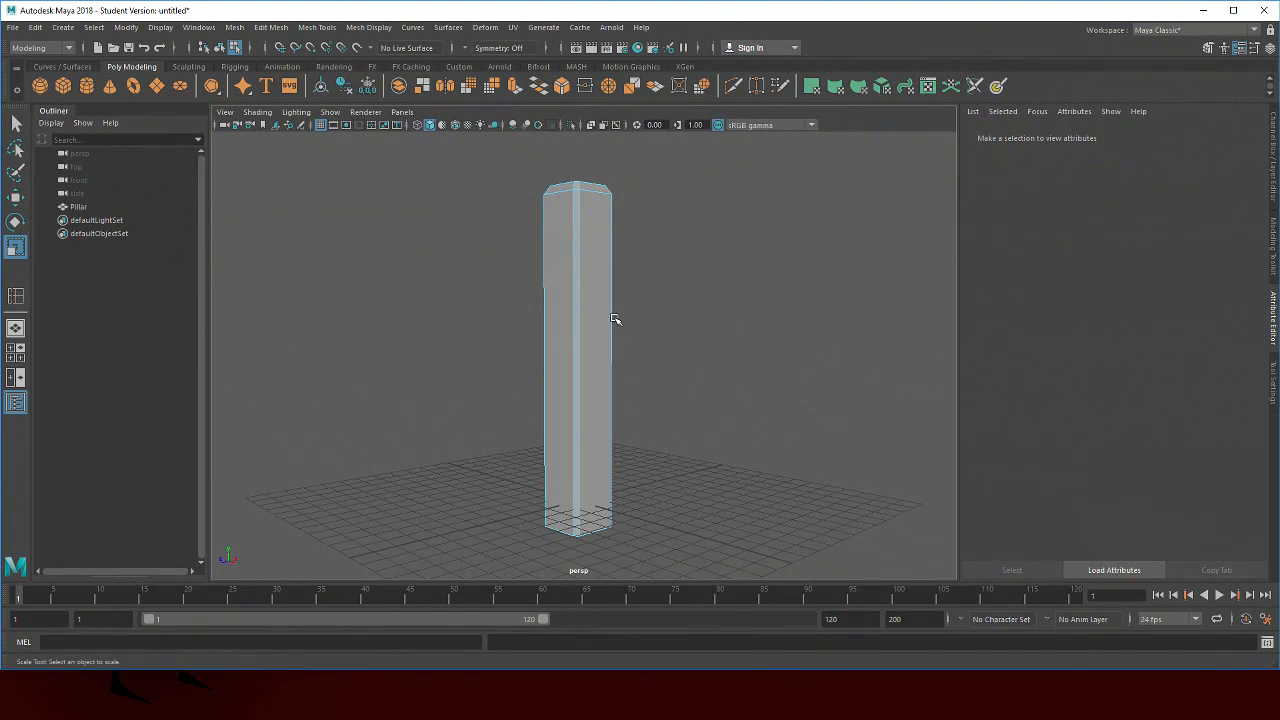
Return to object mode and select the whole pillar
{"action": "left_click_drag", "start_coordinate": [615, 318], "coordinate": [560, 260], "text": "alt"}
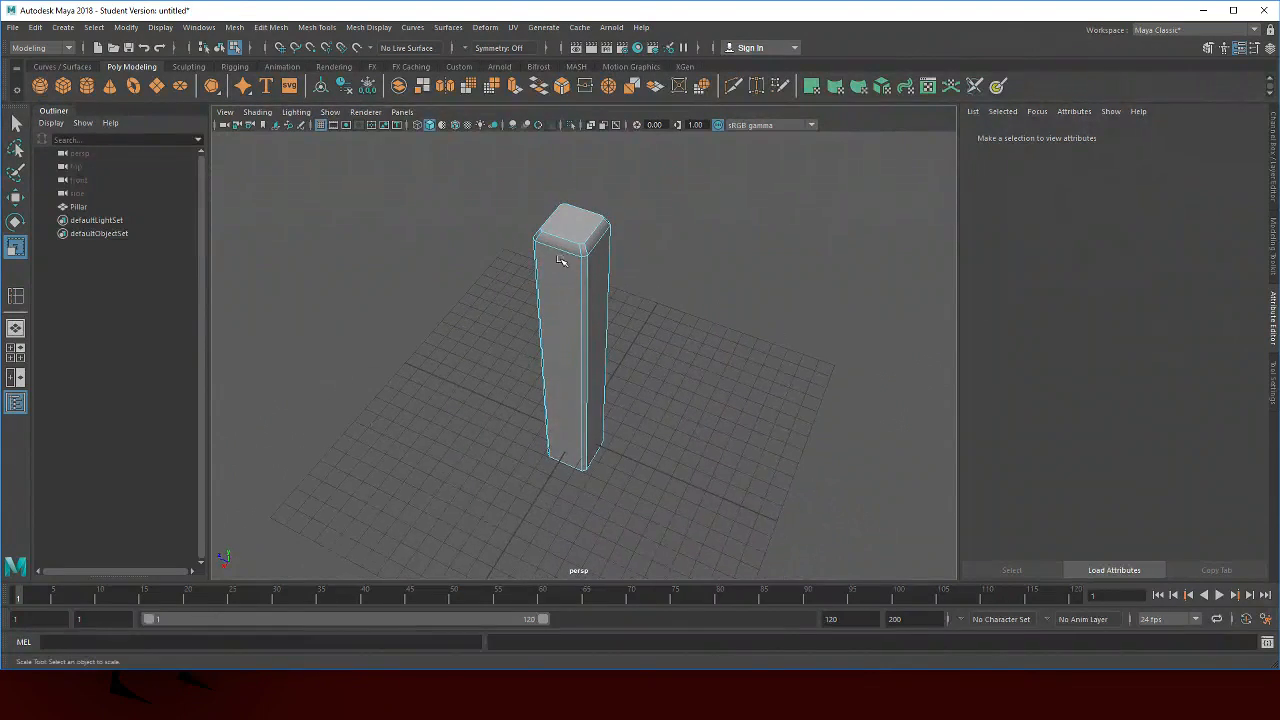
{"action": "left_click", "coordinate": [560, 252]}
{"action": "left_click_drag", "start_coordinate": [686, 312], "coordinate": [718, 294], "text": "alt"}
{"action": "key", "text": "q"}
{"action": "left_click", "coordinate": [707, 341]}
{"action": "left_click_drag", "start_coordinate": [707, 341], "coordinate": [612, 308], "text": "alt"}
{"action": "right_click", "coordinate": [694, 288]}
{"action": "left_click", "coordinate": [770, 264]}
{"action": "left_click_drag", "start_coordinate": [705, 288], "coordinate": [738, 318], "text": "alt"}
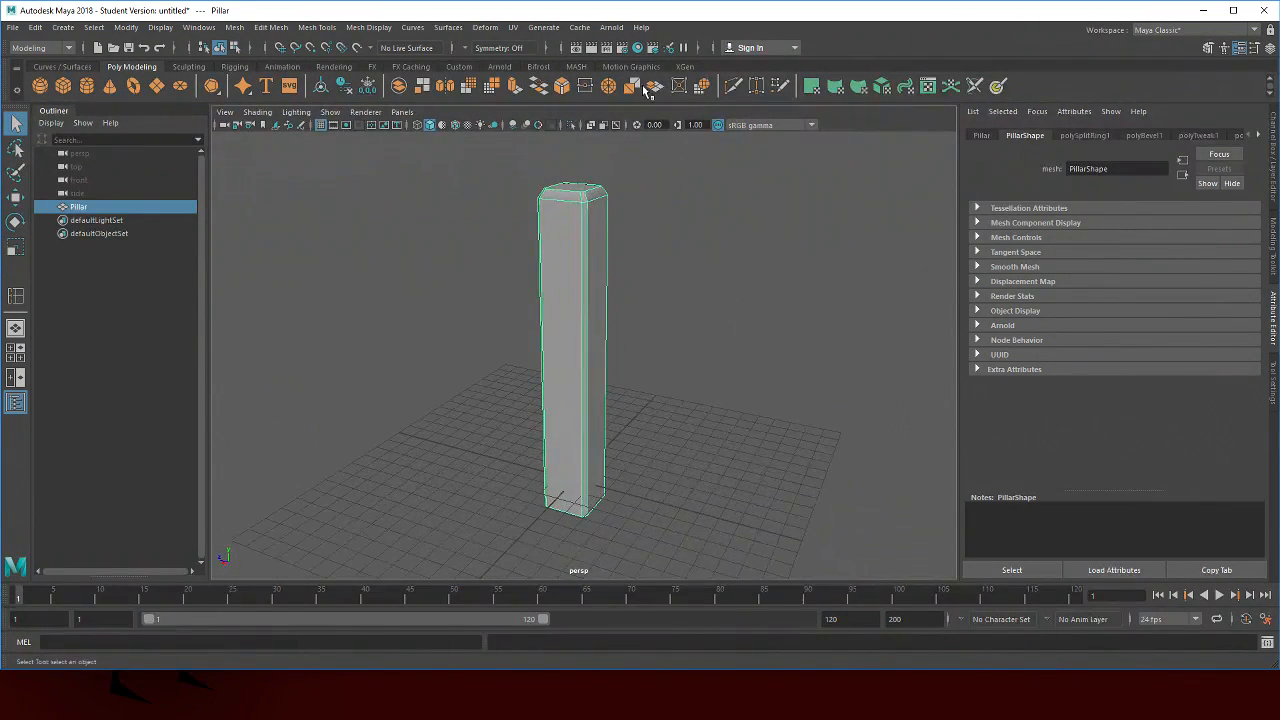
Render the current view and close the Render View window
{"action": "left_click", "coordinate": [606, 47]}
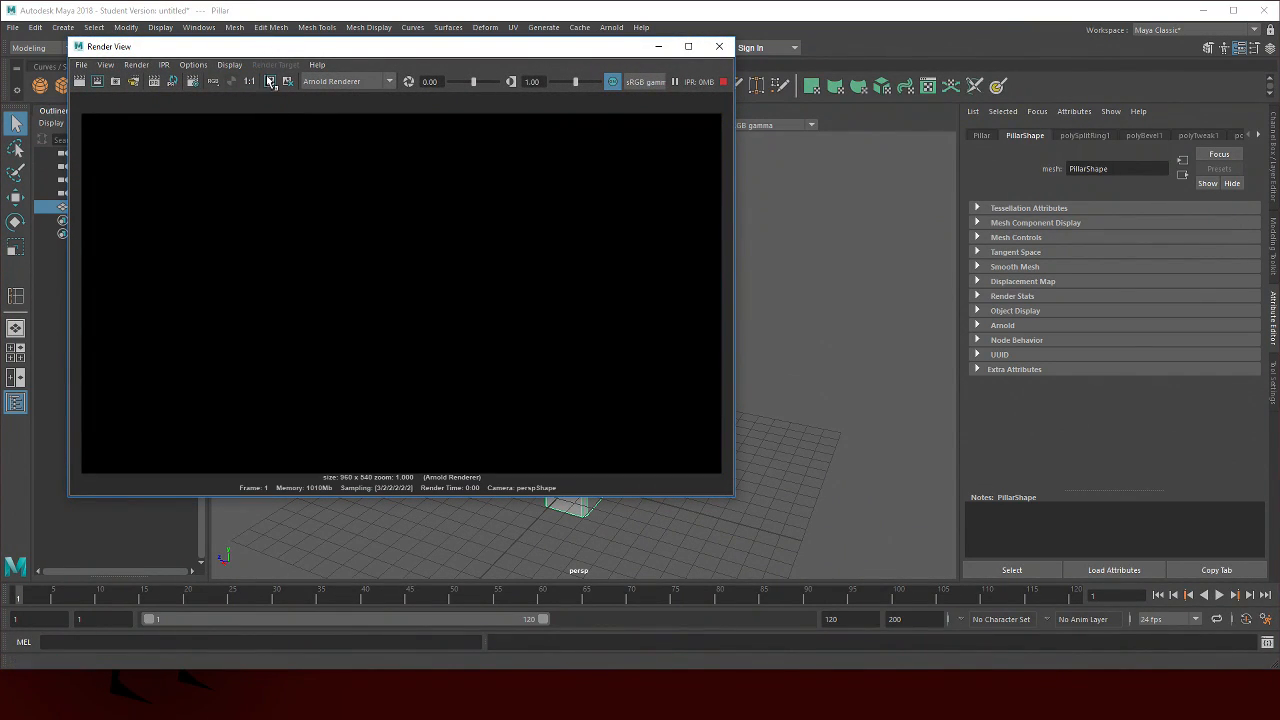
{"action": "left_click", "coordinate": [718, 46]}
{"action": "left_click_drag", "start_coordinate": [673, 306], "coordinate": [671, 280], "text": "alt"}
{"action": "right_click", "coordinate": [671, 280]}
{"action": "left_click", "coordinate": [566, 286]}
{"action": "left_click_drag", "start_coordinate": [566, 286], "coordinate": [610, 279], "text": "alt"}
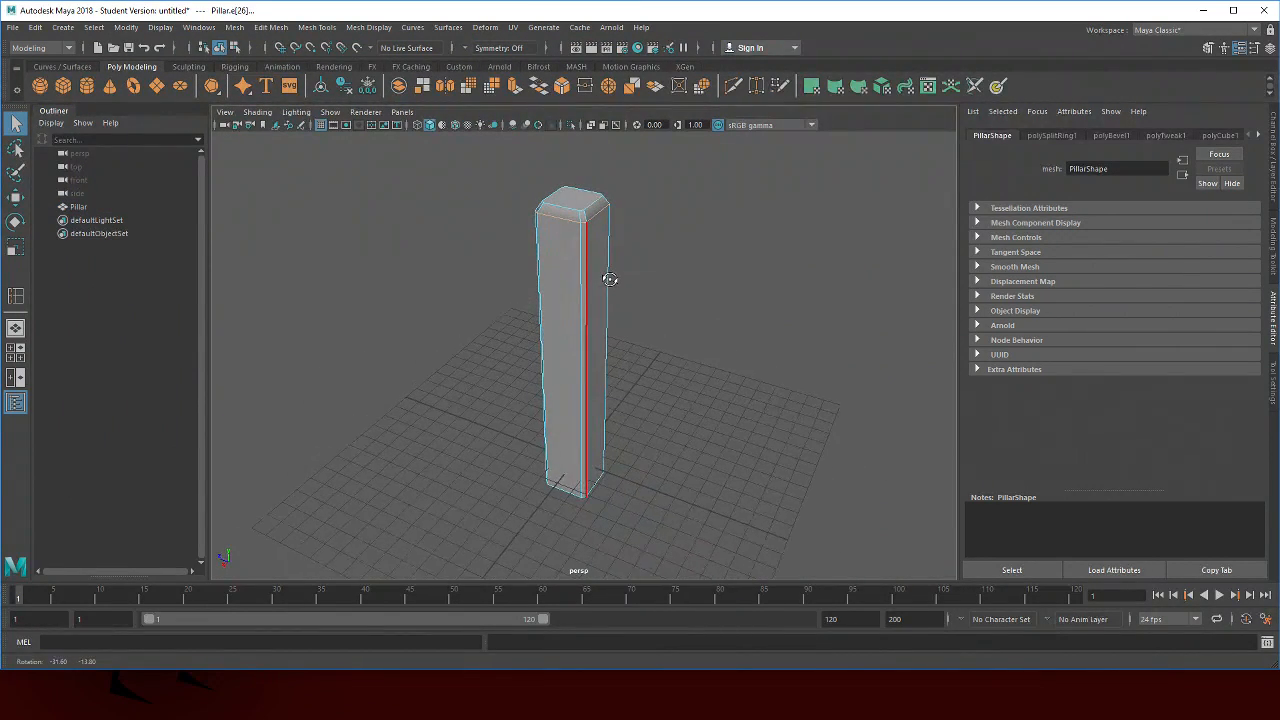
{"action": "double_click", "coordinate": [581, 249]}
{"action": "left_click_drag", "start_coordinate": [663, 475], "coordinate": [661, 395], "text": "alt"}
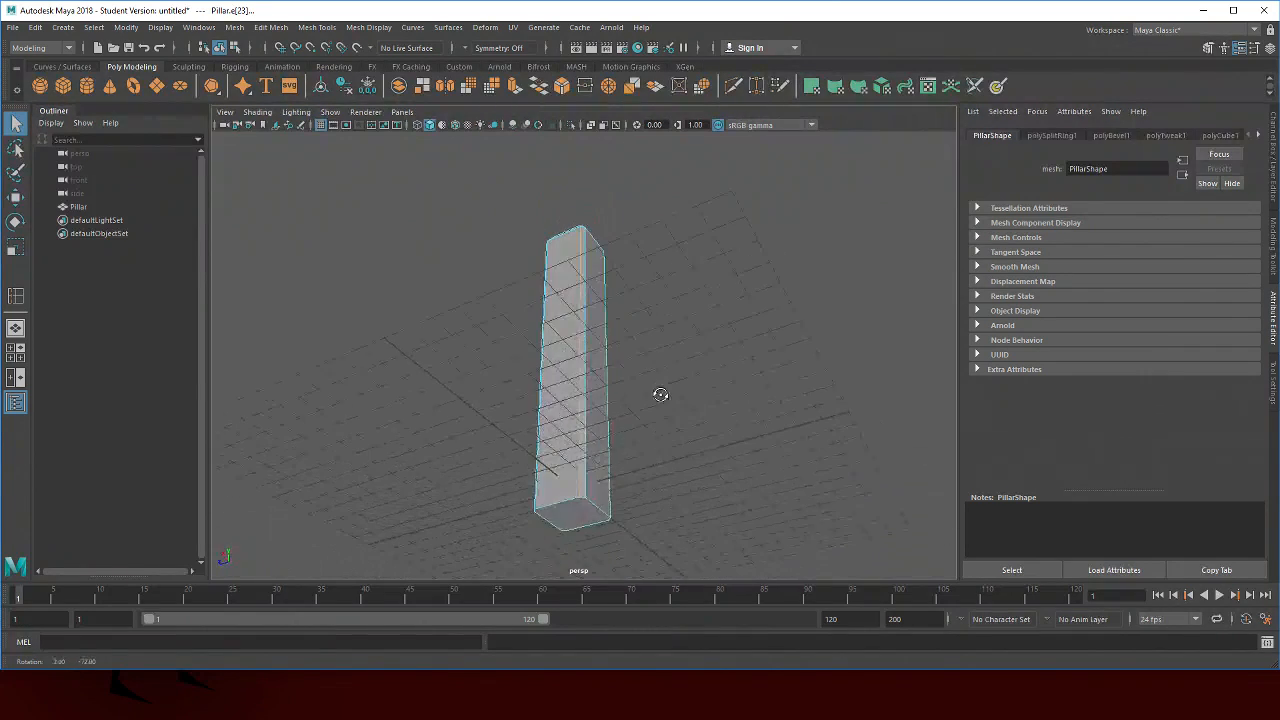
{"action": "left_click", "coordinate": [552, 505], "text": "shift"}
{"action": "left_click", "coordinate": [592, 508], "text": "shift"}
{"action": "left_click", "coordinate": [591, 524], "text": "shift"}
{"action": "left_click", "coordinate": [542, 523], "text": "shift"}
{"action": "left_click_drag", "start_coordinate": [682, 505], "coordinate": [714, 345], "text": "alt"}
{"action": "left_click", "coordinate": [714, 344]}
{"action": "right_click", "coordinate": [714, 323]}
{"action": "left_click", "coordinate": [715, 364]}
{"action": "right_click", "coordinate": [652, 379]}
{"action": "left_click", "coordinate": [651, 288]}
{"action": "left_click_drag", "start_coordinate": [638, 490], "coordinate": [596, 430], "text": "alt"}
{"action": "left_click", "coordinate": [596, 428]}
{"action": "left_click", "coordinate": [545, 425]}
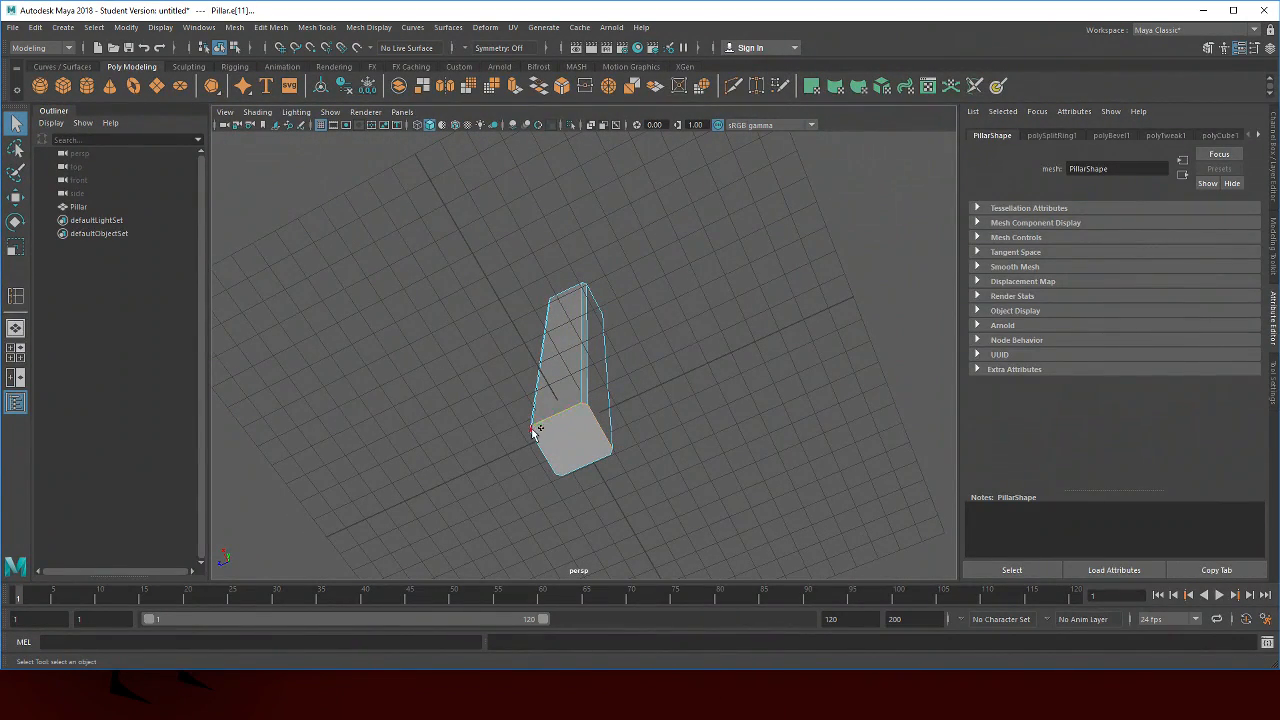
{"action": "left_click", "coordinate": [560, 473], "text": "shift"}
{"action": "left_click_drag", "start_coordinate": [709, 420], "coordinate": [671, 374], "text": "alt"}
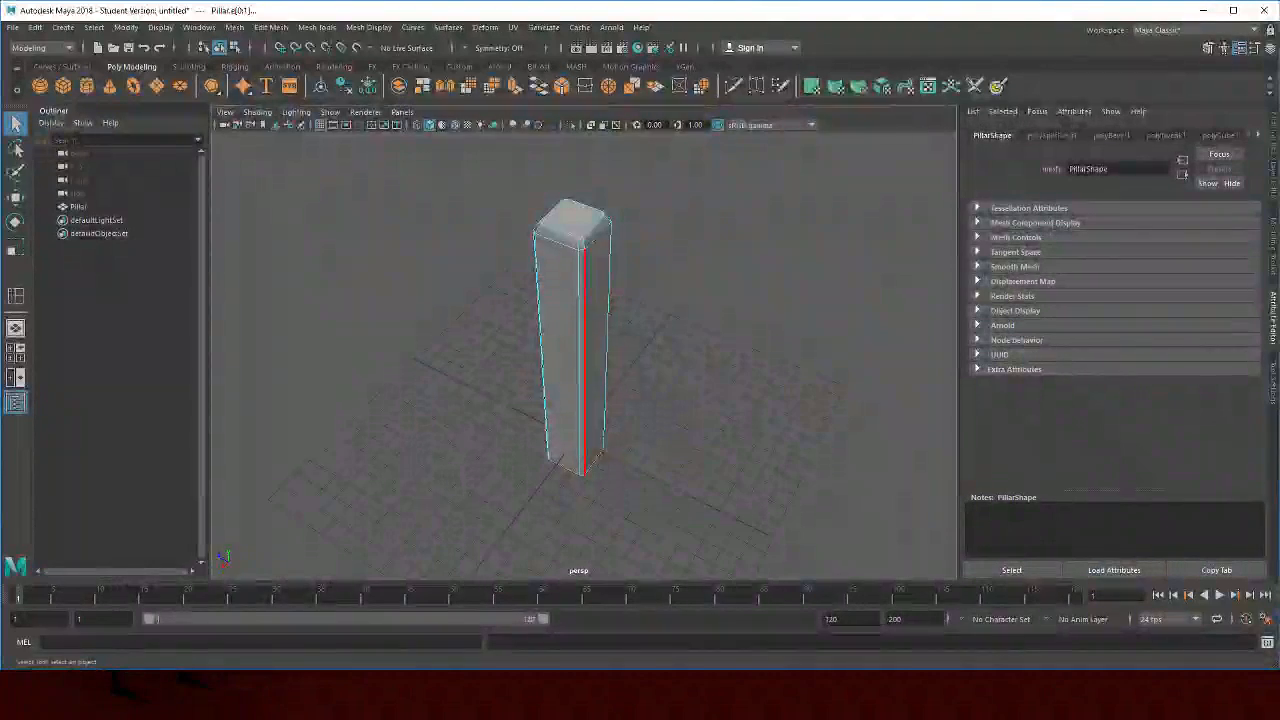
{"action": "key", "text": "ctrl+shift+Escape"}
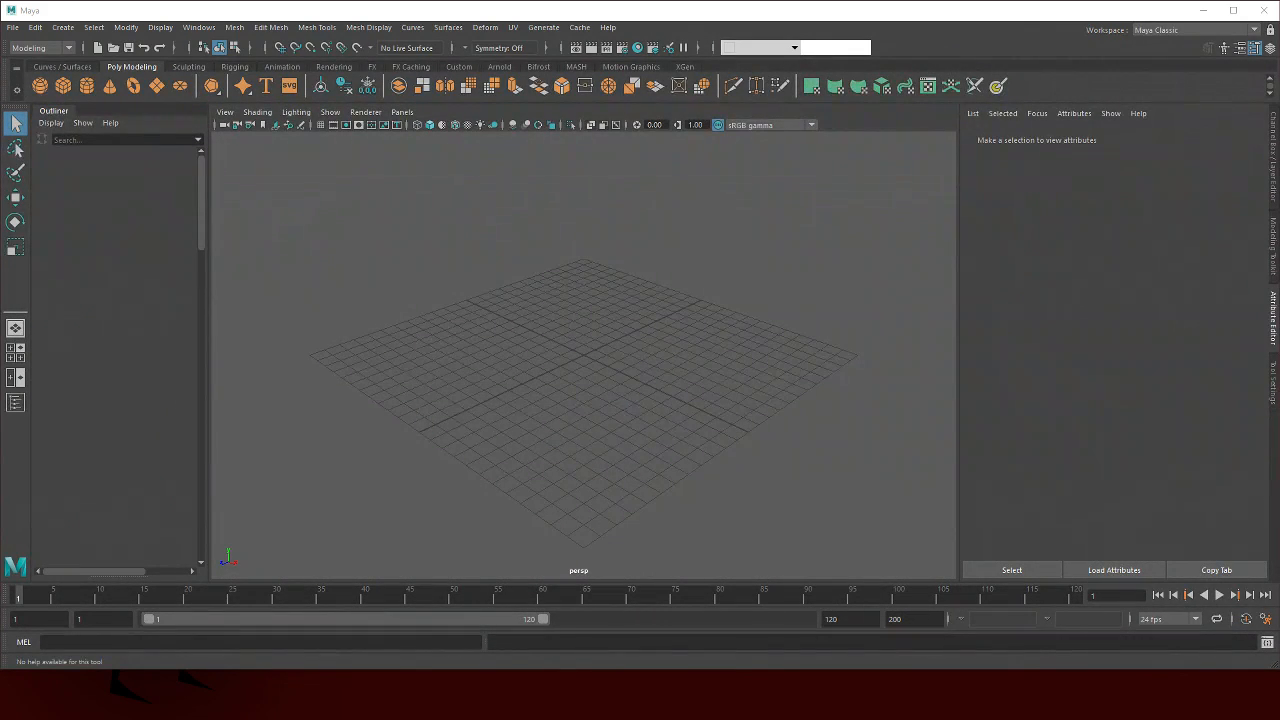
Create a new polygon cube at the origin and select it
{"action": "left_click", "coordinate": [64, 86]}
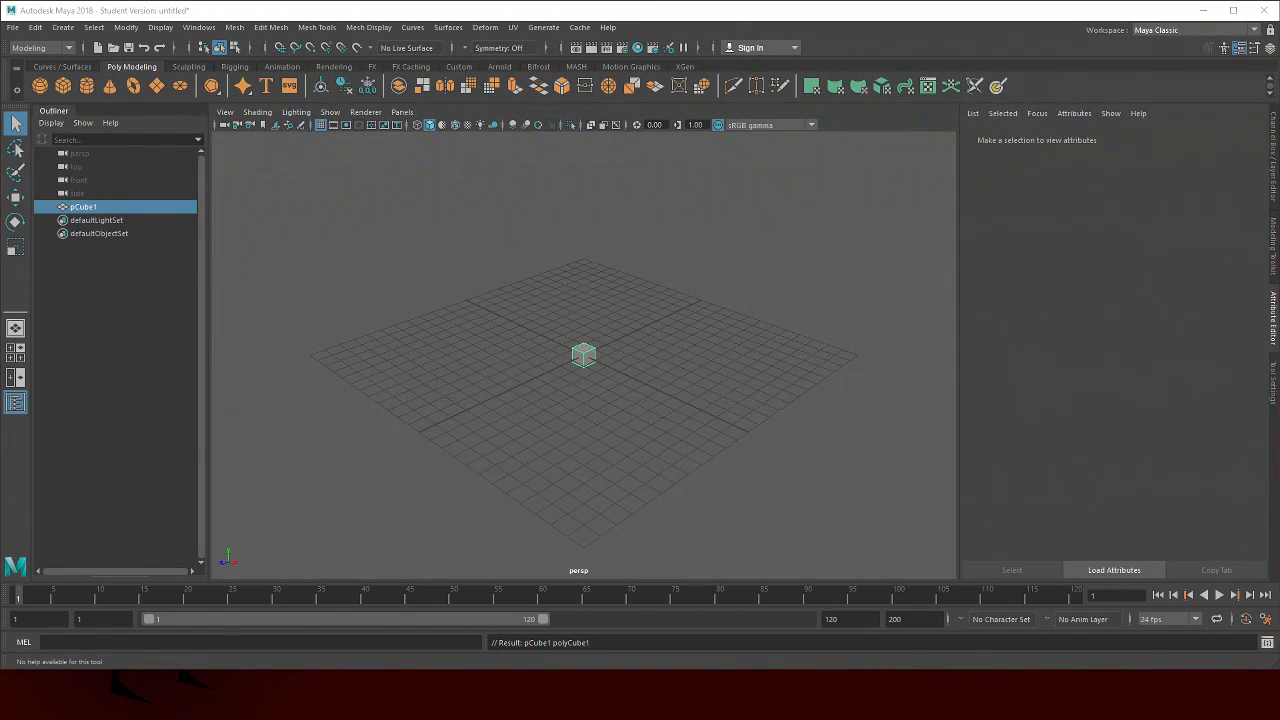
{"action": "left_click_drag", "start_coordinate": [584, 390], "coordinate": [700, 385]}
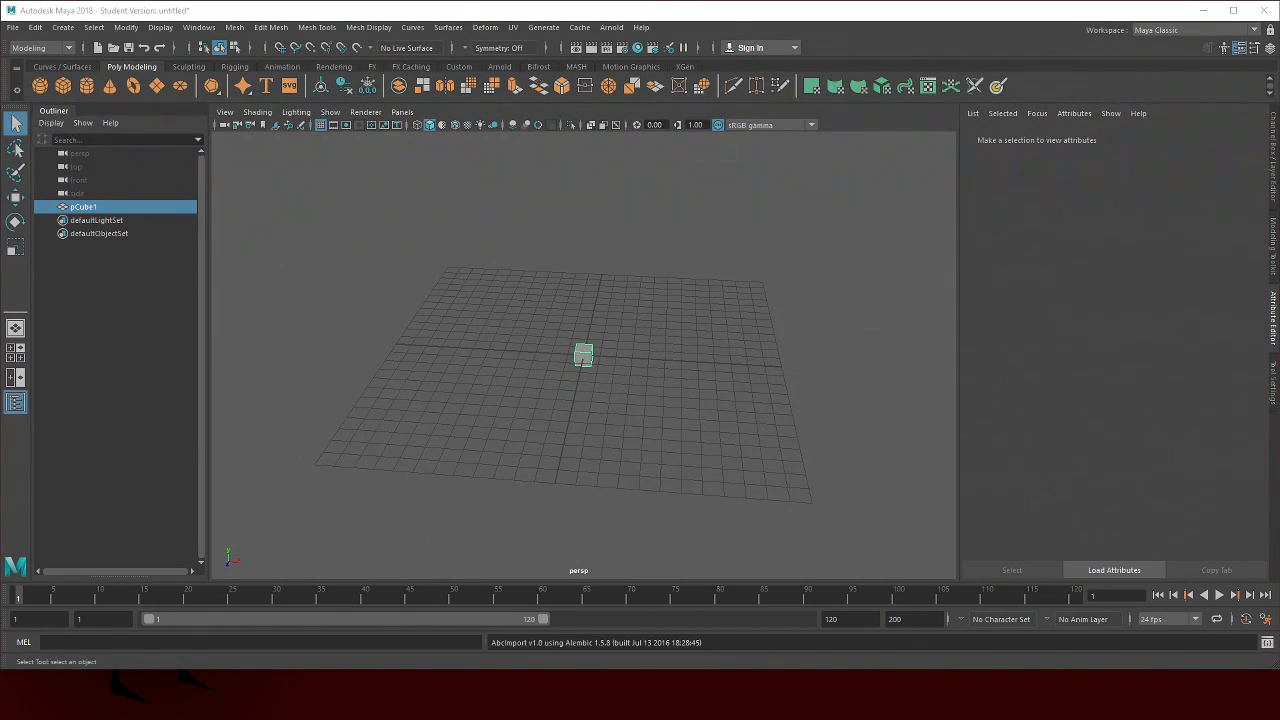
{"action": "left_click", "coordinate": [580, 353]}
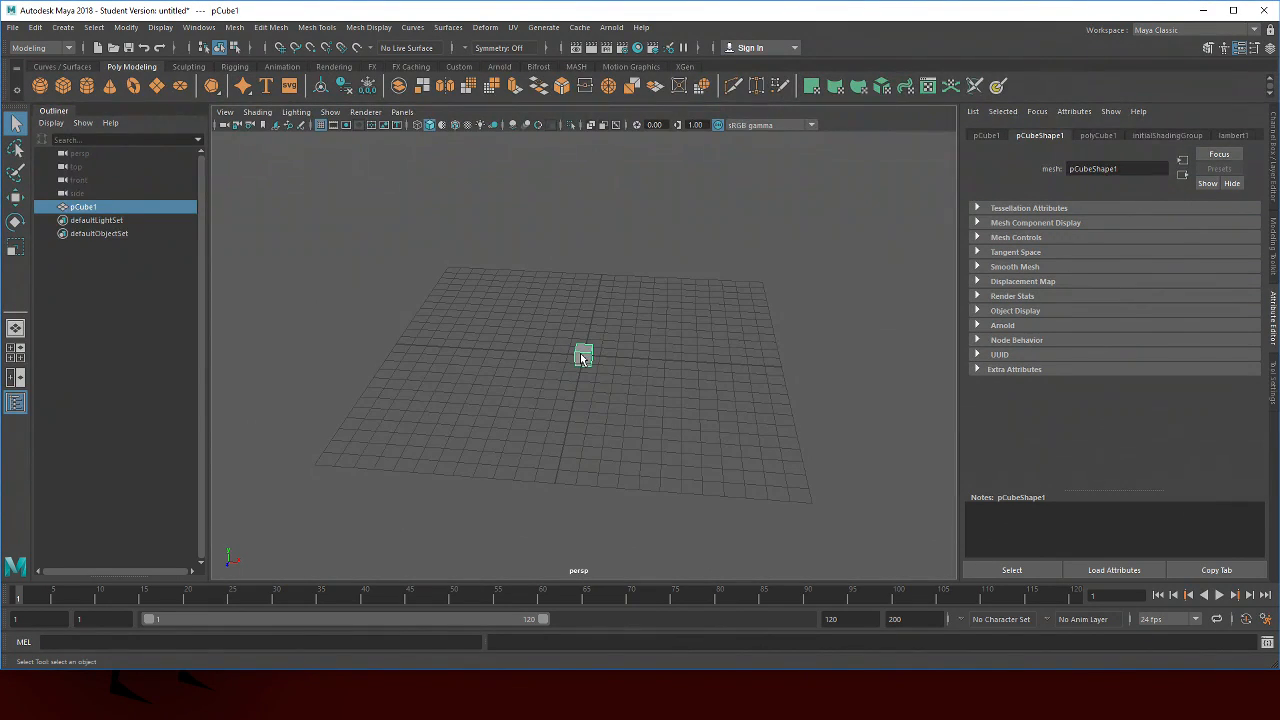
Select the cube's top face and move it upward to stretch the cube into a tall pillar
{"action": "key", "text": "r"}
{"action": "left_click_drag", "start_coordinate": [586, 358], "coordinate": [586, 340]}
{"action": "right_click", "coordinate": [622, 322]}
{"action": "left_click", "coordinate": [619, 356]}
{"action": "left_click", "coordinate": [594, 336]}
{"action": "key", "text": "e"}
{"action": "key", "text": "r"}
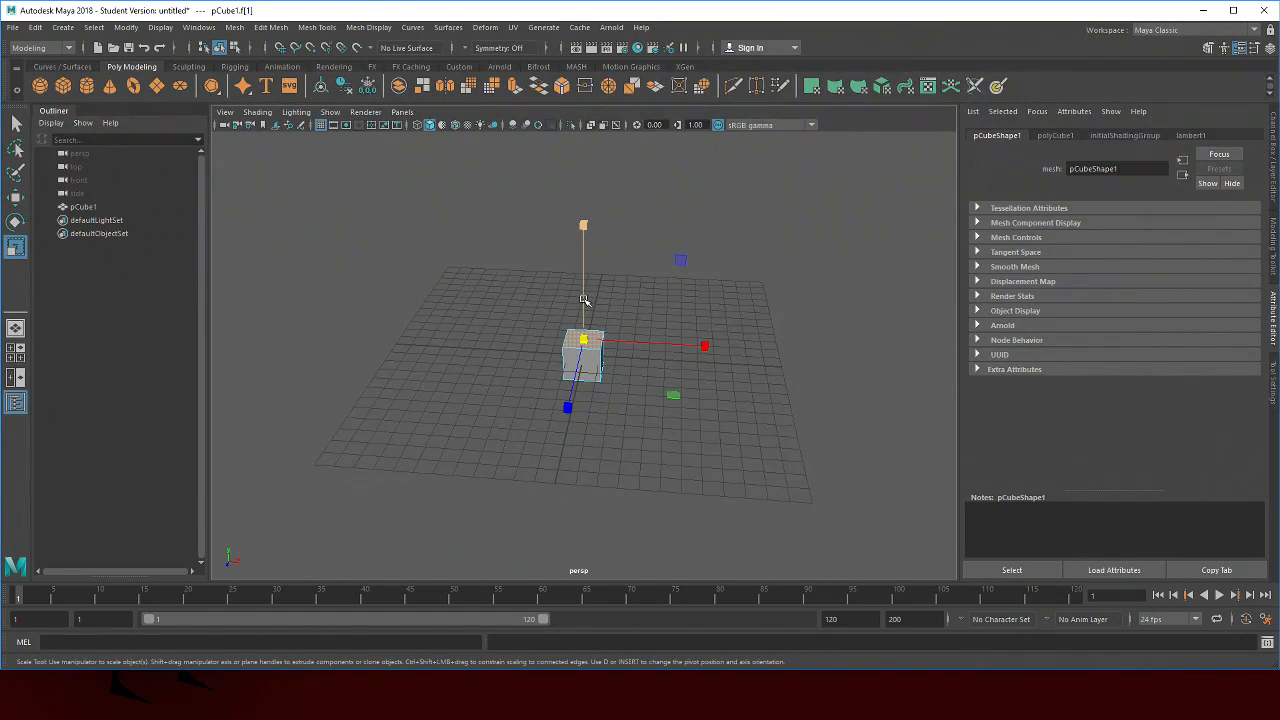
{"action": "key", "text": "w"}
{"action": "left_click_drag", "start_coordinate": [584, 300], "coordinate": [594, 30]}
{"action": "left_click_drag", "start_coordinate": [744, 325], "coordinate": [614, 238], "text": "alt"}
{"action": "left_click_drag", "start_coordinate": [580, 194], "coordinate": [630, 225], "text": "alt"}
{"action": "left_click", "coordinate": [769, 243]}
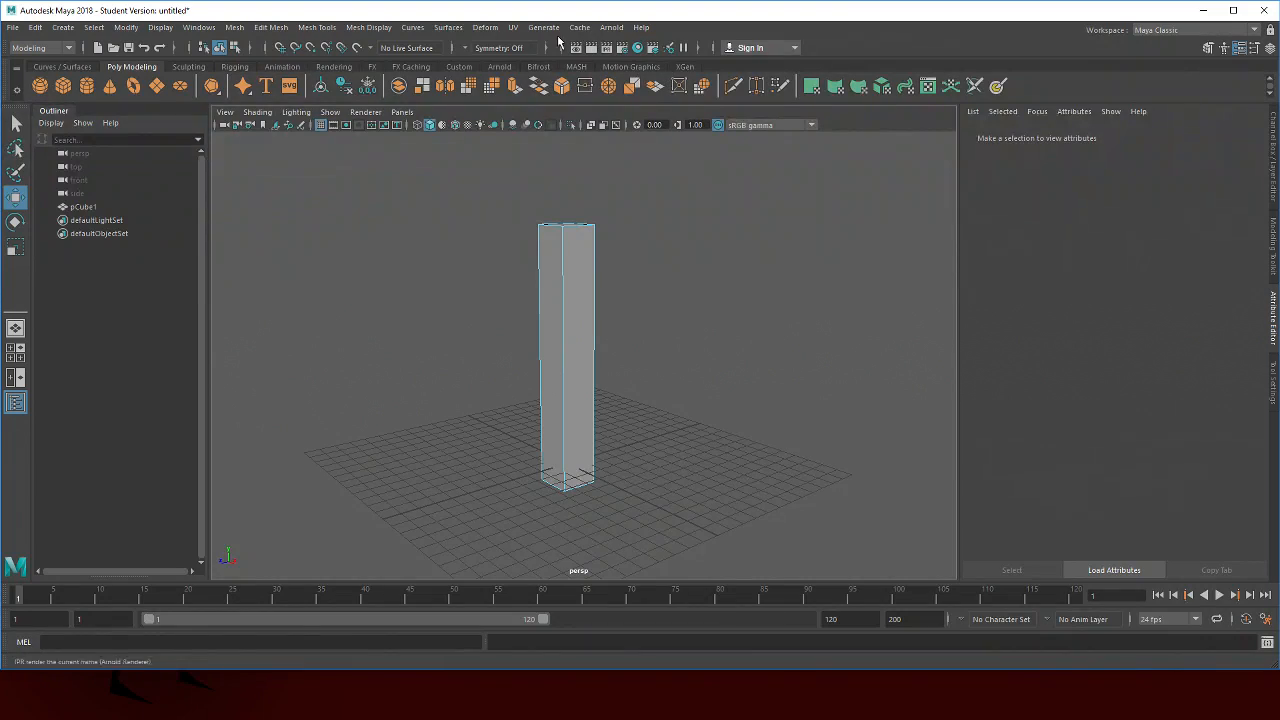
Insert an edge loop close to the pillar's top with the Insert Edge Loop tool
{"action": "left_click", "coordinate": [317, 27]}
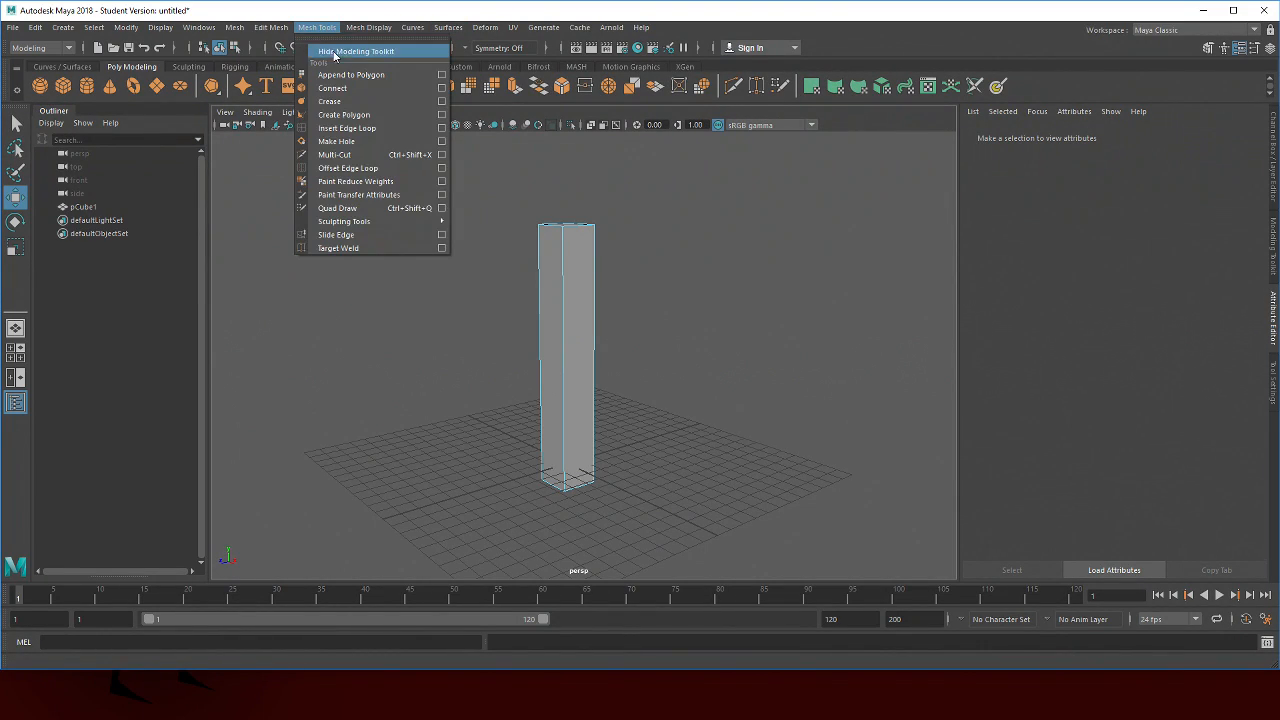
{"action": "left_click", "coordinate": [350, 128]}
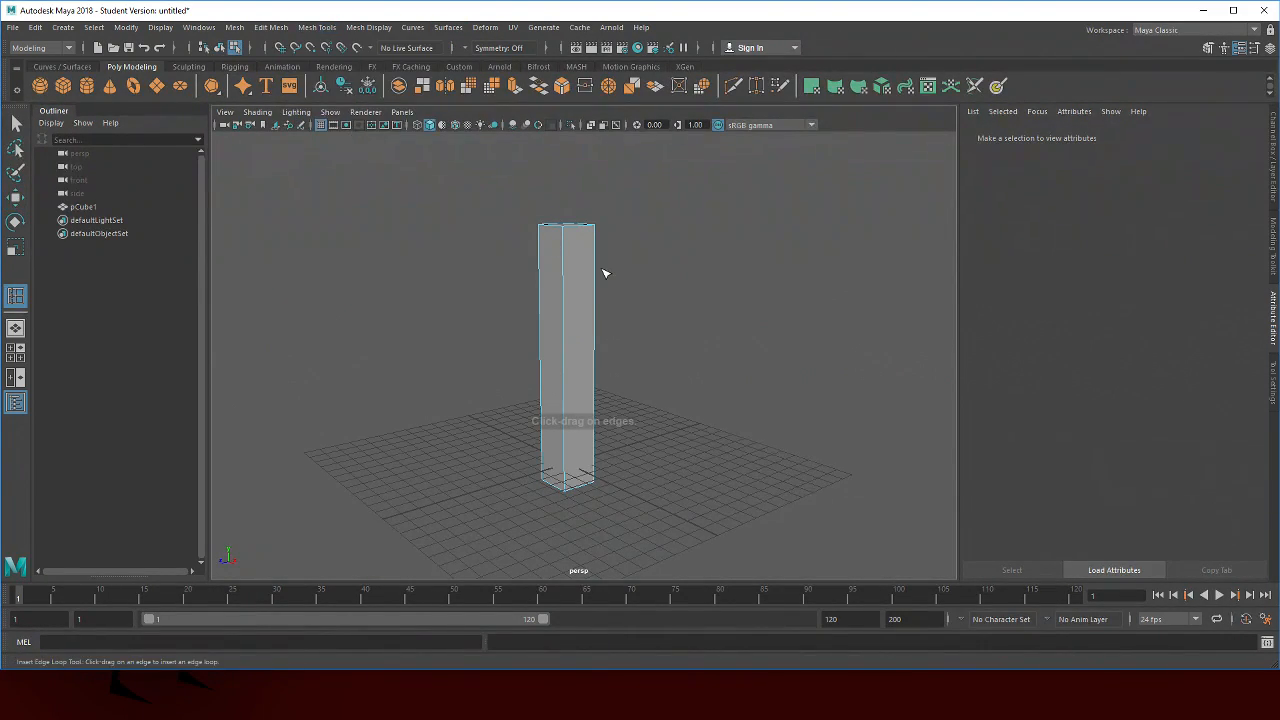
{"action": "left_click", "coordinate": [563, 236]}
{"action": "left_click_drag", "start_coordinate": [653, 196], "coordinate": [650, 233], "text": "alt"}
{"action": "left_click", "coordinate": [544, 255]}
{"action": "key", "text": "ctrl+z"}
Select the pillar's top face and scale it inward slightly
{"action": "key", "text": "q"}
{"action": "left_click", "coordinate": [568, 244]}
{"action": "key", "text": "r"}
{"action": "left_click_drag", "start_coordinate": [567, 243], "coordinate": [560, 242]}
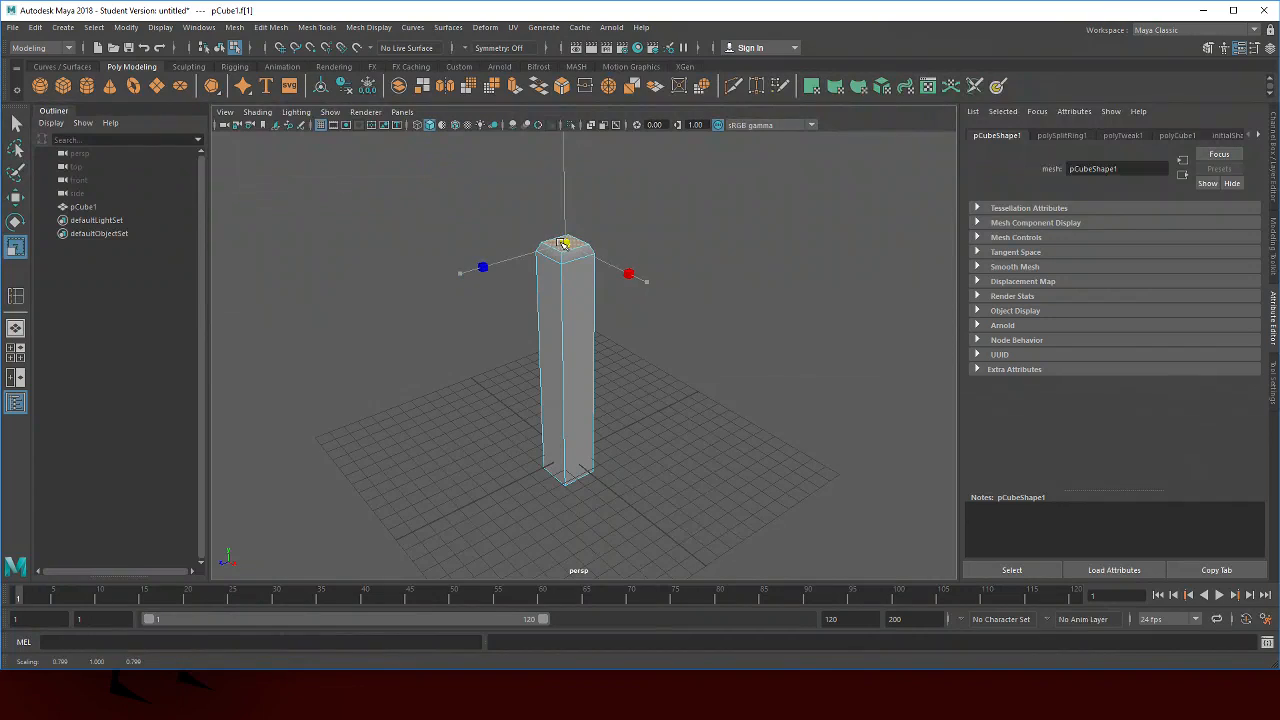
{"action": "left_click", "coordinate": [814, 266]}
Select the pillar's edges and bevel them with a fraction of 0.15
{"action": "mouse_move", "coordinate": [640, 362]}
{"action": "left_mouse_down", "text": "alt"}
{"action": "mouse_move", "coordinate": [669, 323]}
{"action": "mouse_move", "coordinate": [640, 348]}
{"action": "left_mouse_up", "text": "alt"}
{"action": "right_click", "coordinate": [747, 236]}
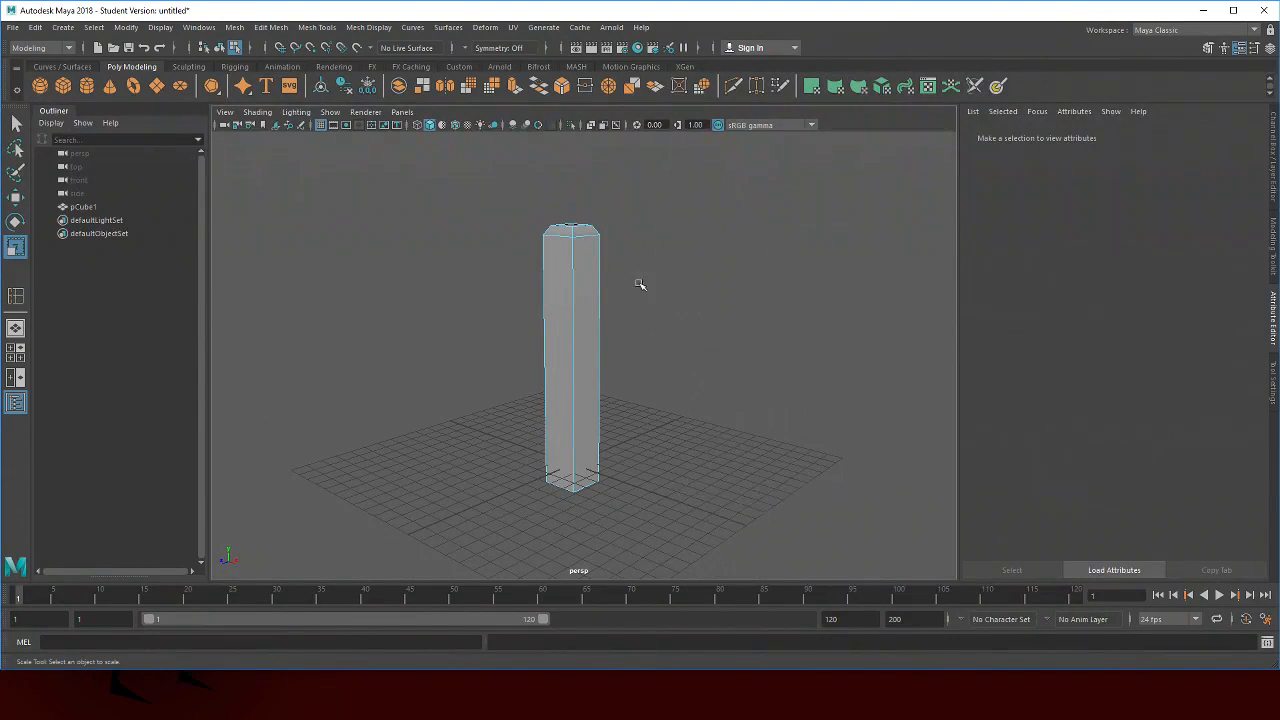
{"action": "key", "text": "q"}
{"action": "left_click", "coordinate": [572, 309]}
{"action": "left_click_drag", "start_coordinate": [609, 301], "coordinate": [567, 297], "text": "alt"}
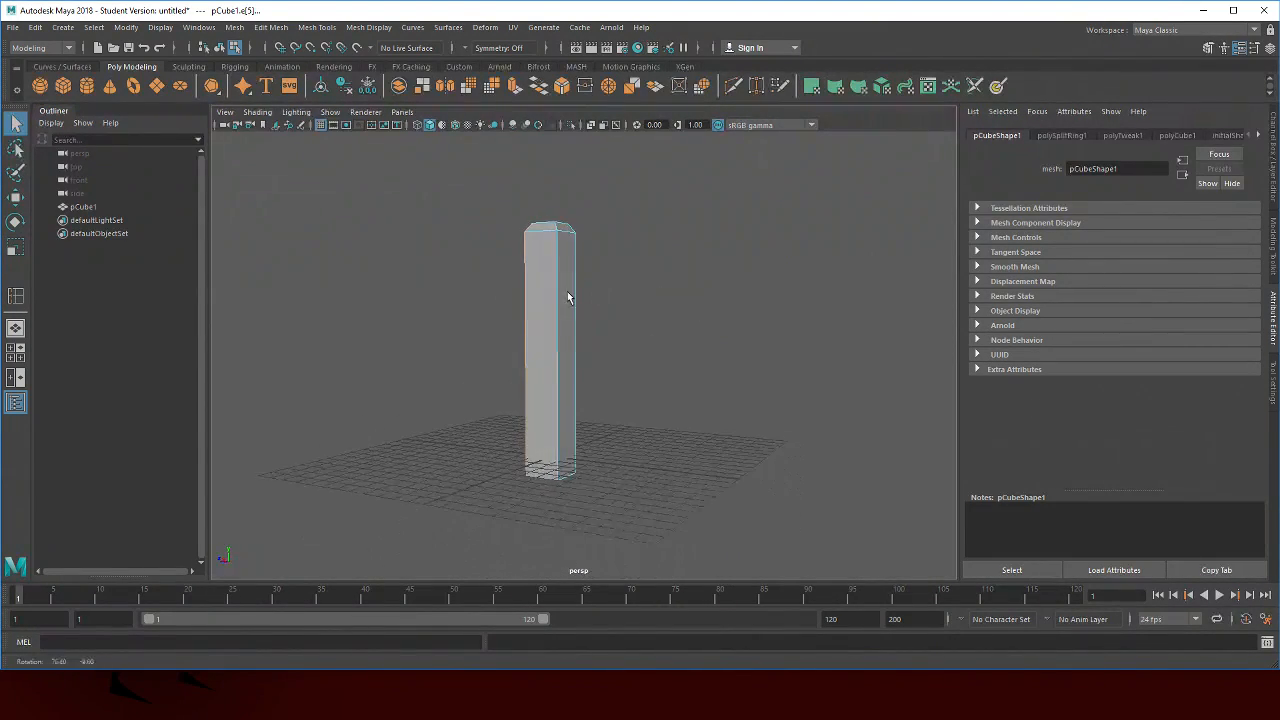
{"action": "mouse_move", "coordinate": [709, 317]}
{"action": "left_mouse_down", "text": "alt"}
{"action": "mouse_move", "coordinate": [594, 297]}
{"action": "mouse_move", "coordinate": [747, 346]}
{"action": "mouse_move", "coordinate": [701, 317]}
{"action": "mouse_move", "coordinate": [625, 324]}
{"action": "mouse_move", "coordinate": [702, 315]}
{"action": "left_mouse_up", "text": "alt"}
{"action": "left_click", "coordinate": [598, 306], "text": "shift"}
{"action": "left_click", "coordinate": [317, 27]}
{"action": "mouse_move", "coordinate": [271, 27]}
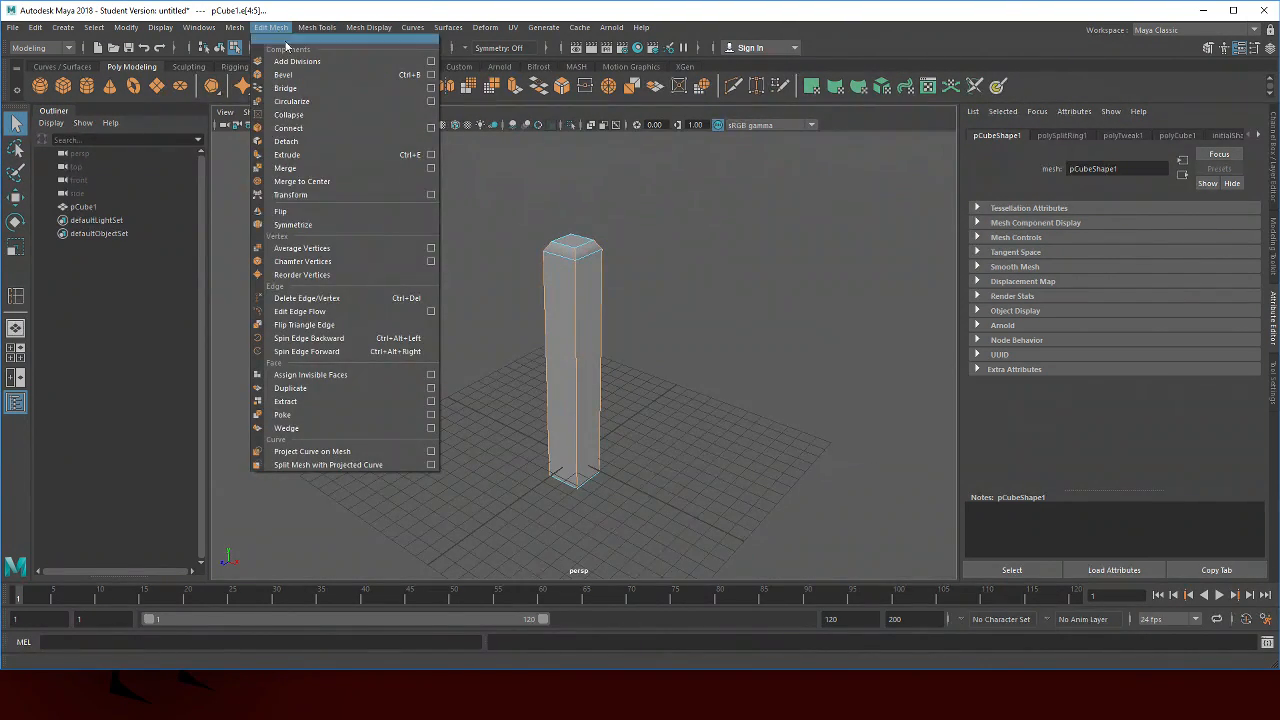
{"action": "left_click", "coordinate": [283, 74]}
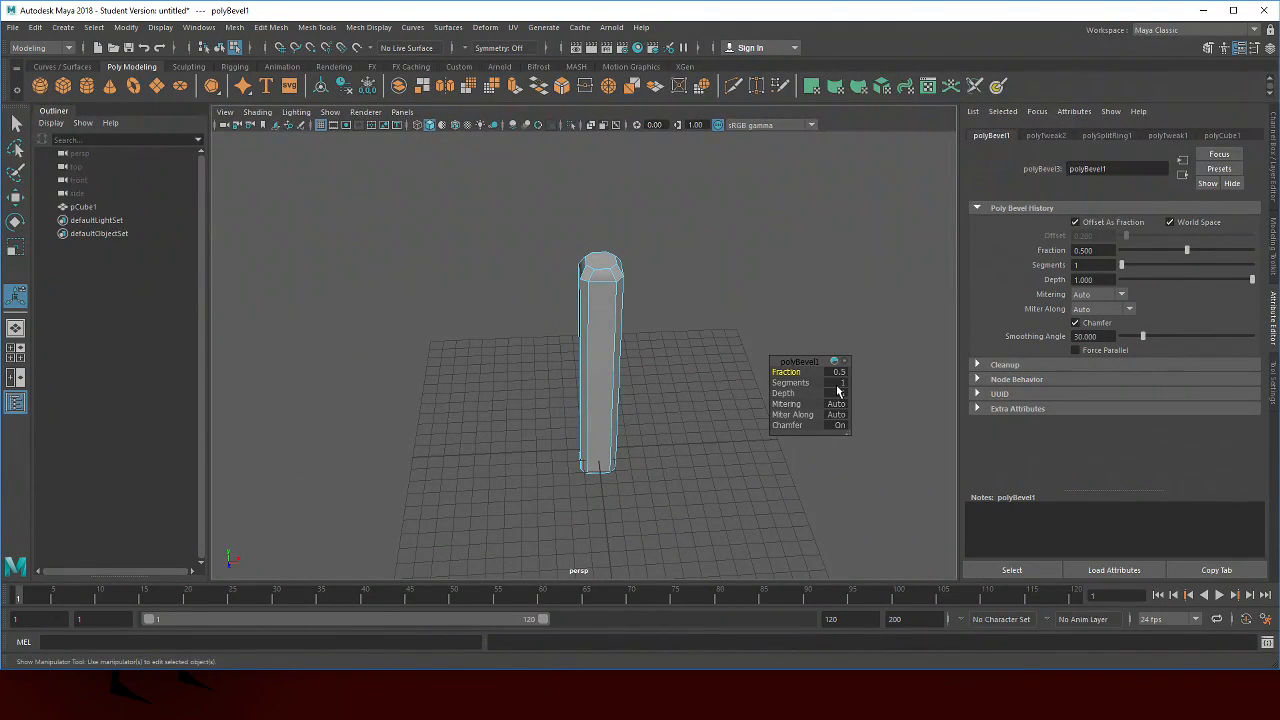
{"action": "left_click", "coordinate": [840, 373]}
{"action": "type", "text": "0.15"}
{"action": "key", "text": "Return"}
{"action": "left_click", "coordinate": [822, 256]}
{"action": "left_click_drag", "start_coordinate": [800, 258], "coordinate": [612, 279], "text": "alt"}
{"action": "right_click", "coordinate": [740, 243]}
{"action": "left_click", "coordinate": [741, 277]}
{"action": "left_click_drag", "start_coordinate": [703, 246], "coordinate": [593, 253], "text": "alt"}
{"action": "left_click", "coordinate": [587, 250]}
{"action": "key", "text": "w"}
{"action": "key", "text": "r"}
{"action": "left_click", "coordinate": [743, 231]}
{"action": "left_click_drag", "start_coordinate": [743, 231], "coordinate": [723, 262]}
{"action": "right_click", "coordinate": [723, 262]}
{"action": "left_click", "coordinate": [723, 223]}
{"action": "key", "text": "q"}
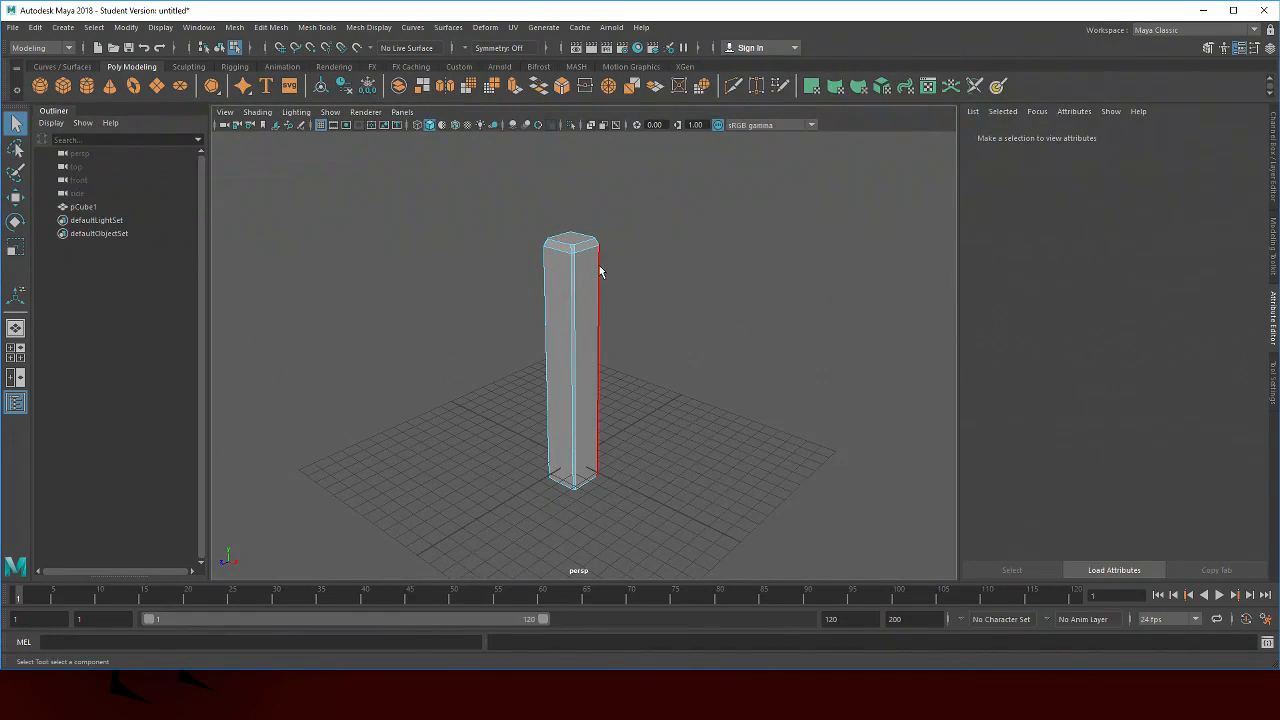
Try an Automatic UV projection on the pillar
{"action": "scroll", "coordinate": [684, 306], "scroll_direction": "up", "scroll_amount": 4}
{"action": "scroll", "coordinate": [684, 306], "scroll_direction": "down", "scroll_amount": 4}
{"action": "left_click", "coordinate": [556, 252]}
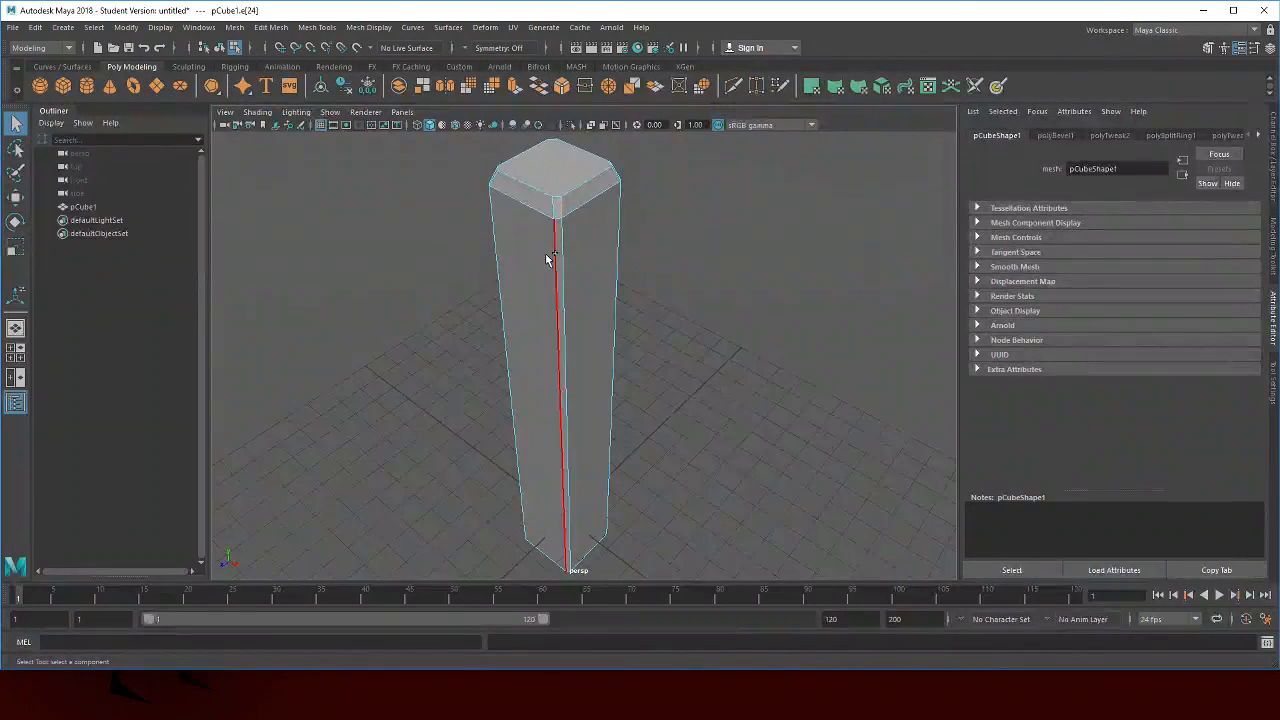
{"action": "left_click_drag", "start_coordinate": [560, 263], "coordinate": [591, 440]}
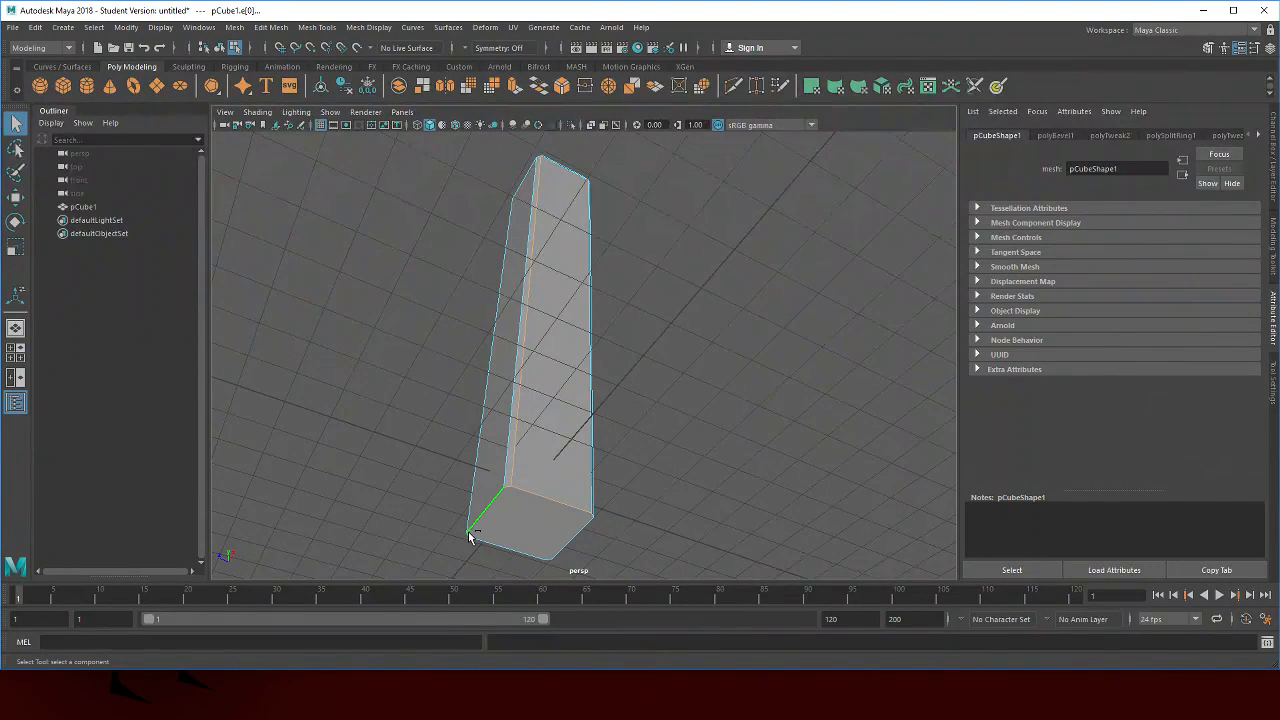
{"action": "left_click", "coordinate": [561, 551], "text": "shift"}
{"action": "left_click_drag", "start_coordinate": [638, 504], "coordinate": [562, 318]}
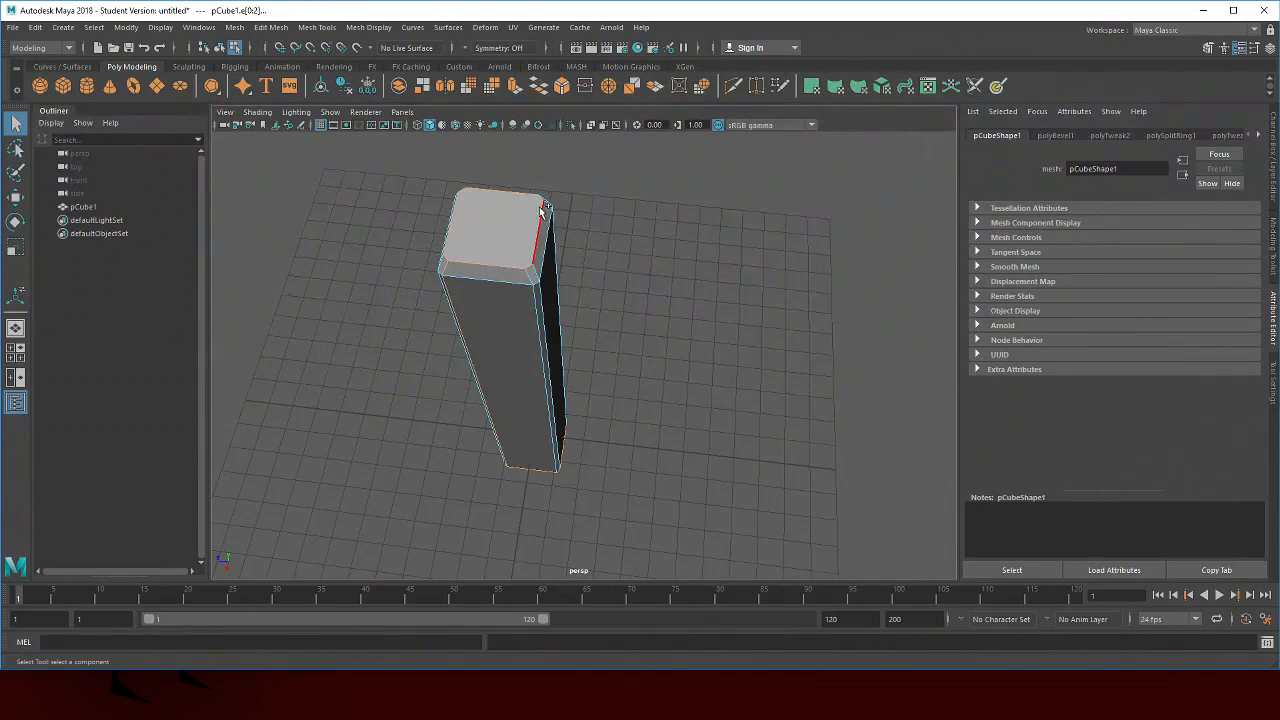
{"action": "left_click_drag", "start_coordinate": [648, 260], "coordinate": [681, 258]}
{"action": "left_click", "coordinate": [513, 28]}
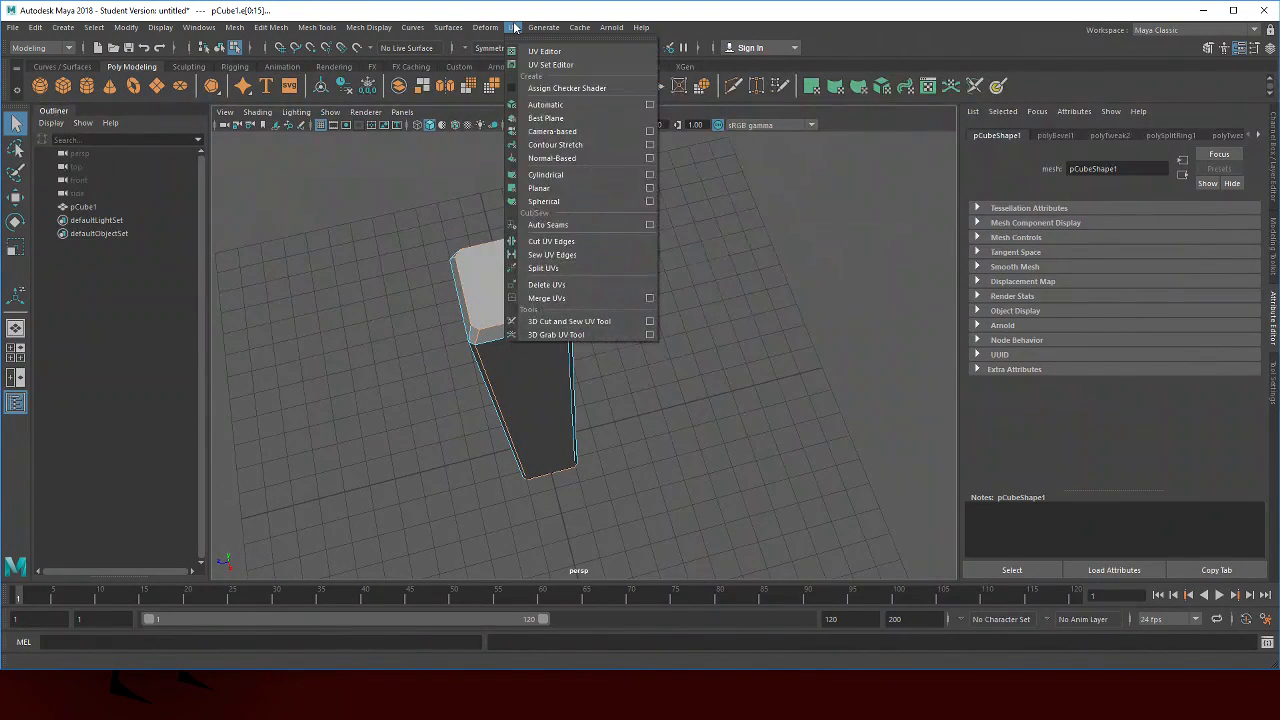
{"action": "left_click", "coordinate": [555, 104]}
{"action": "mouse_move", "coordinate": [642, 240]}
{"action": "left_mouse_down"}
{"action": "mouse_move", "coordinate": [612, 229]}
{"action": "mouse_move", "coordinate": [642, 255]}
{"action": "left_mouse_up"}
{"action": "key", "text": "ctrl+z"}
Open the UV Editor, select all the pillar's UVs, and Move and Sew them into one shell
{"action": "left_click", "coordinate": [513, 28]}
{"action": "left_click", "coordinate": [545, 55]}
{"action": "left_click_drag", "start_coordinate": [197, 143], "coordinate": [697, 132]}
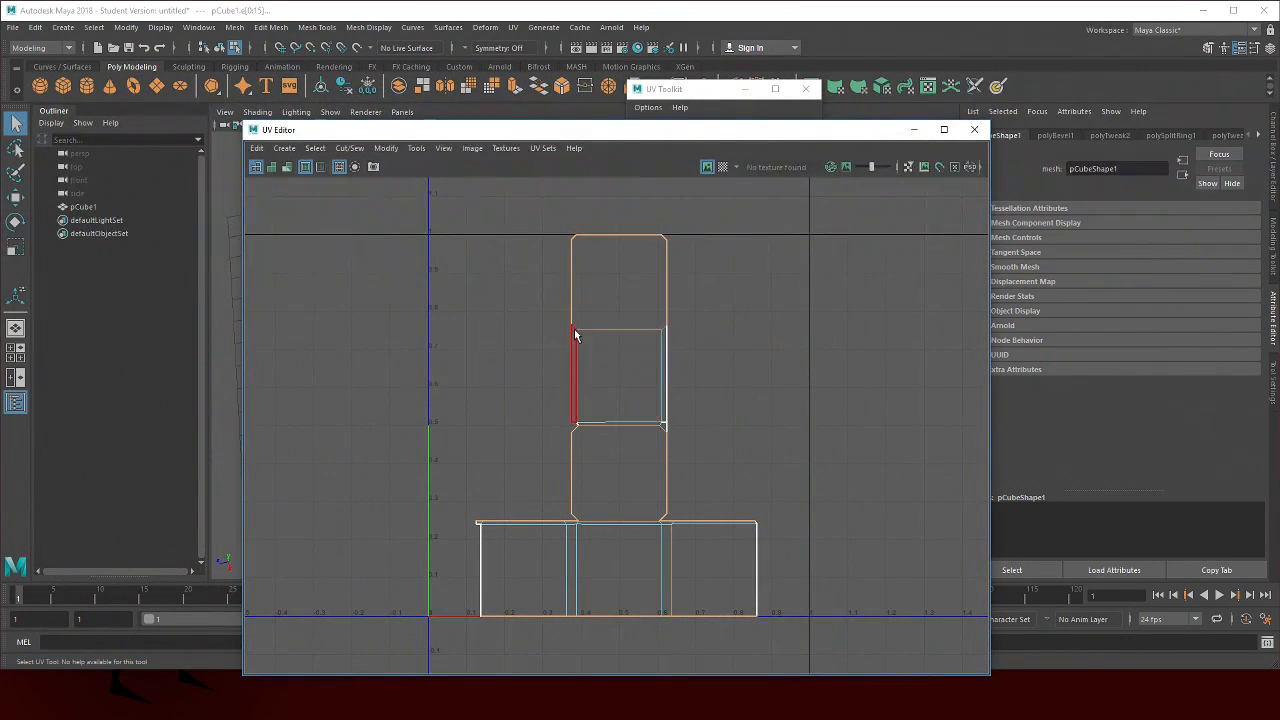
{"action": "scroll", "coordinate": [767, 278], "scroll_direction": "down", "scroll_amount": 2}
{"action": "left_click", "coordinate": [386, 148]}
{"action": "left_click", "coordinate": [758, 216]}
{"action": "left_click_drag", "start_coordinate": [759, 214], "coordinate": [363, 569]}
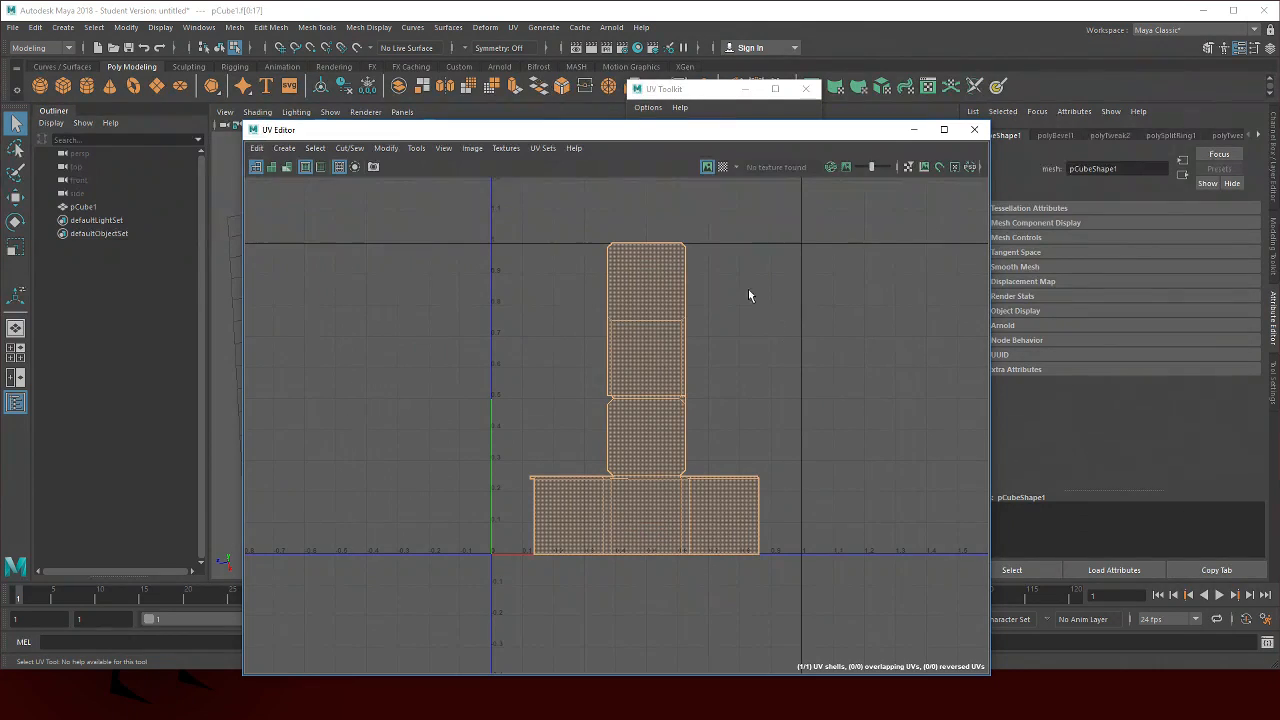
{"action": "left_click", "coordinate": [352, 150]}
{"action": "left_click", "coordinate": [414, 276]}
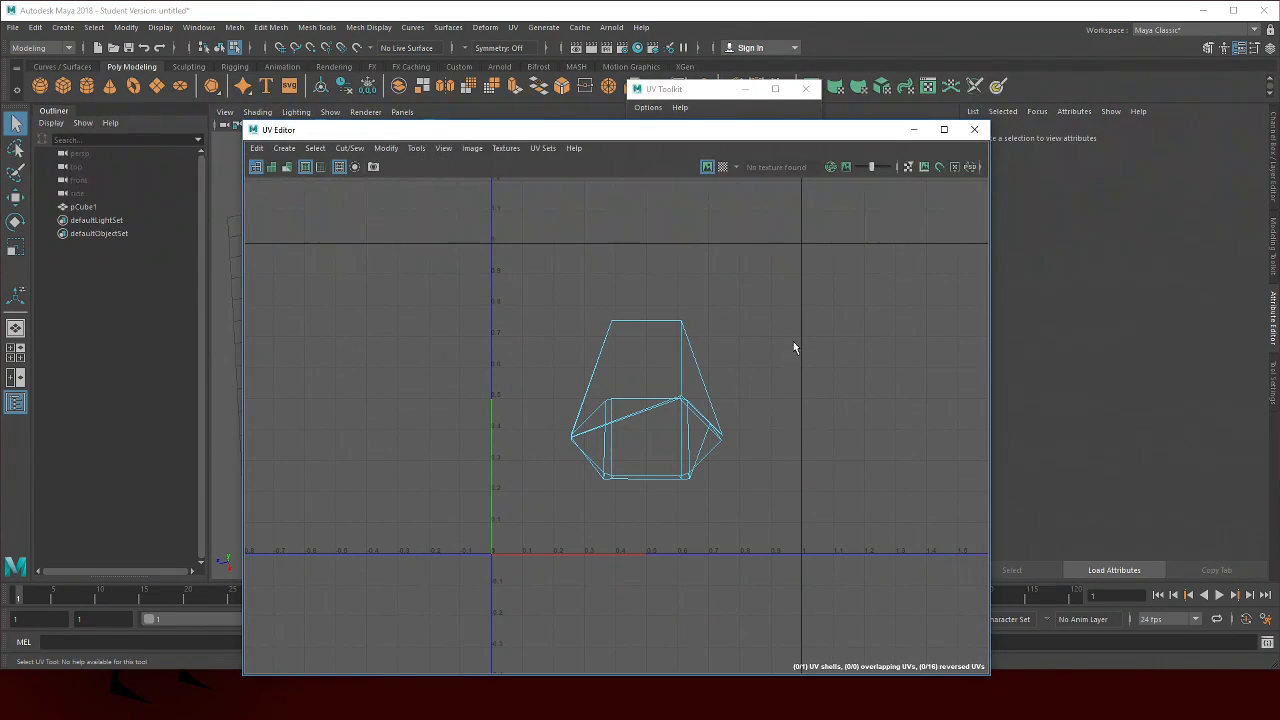
Select seam edges around the pillar's top and down one vertical corner, and cut the UVs along them
{"action": "left_click_drag", "start_coordinate": [728, 130], "coordinate": [1096, 302]}
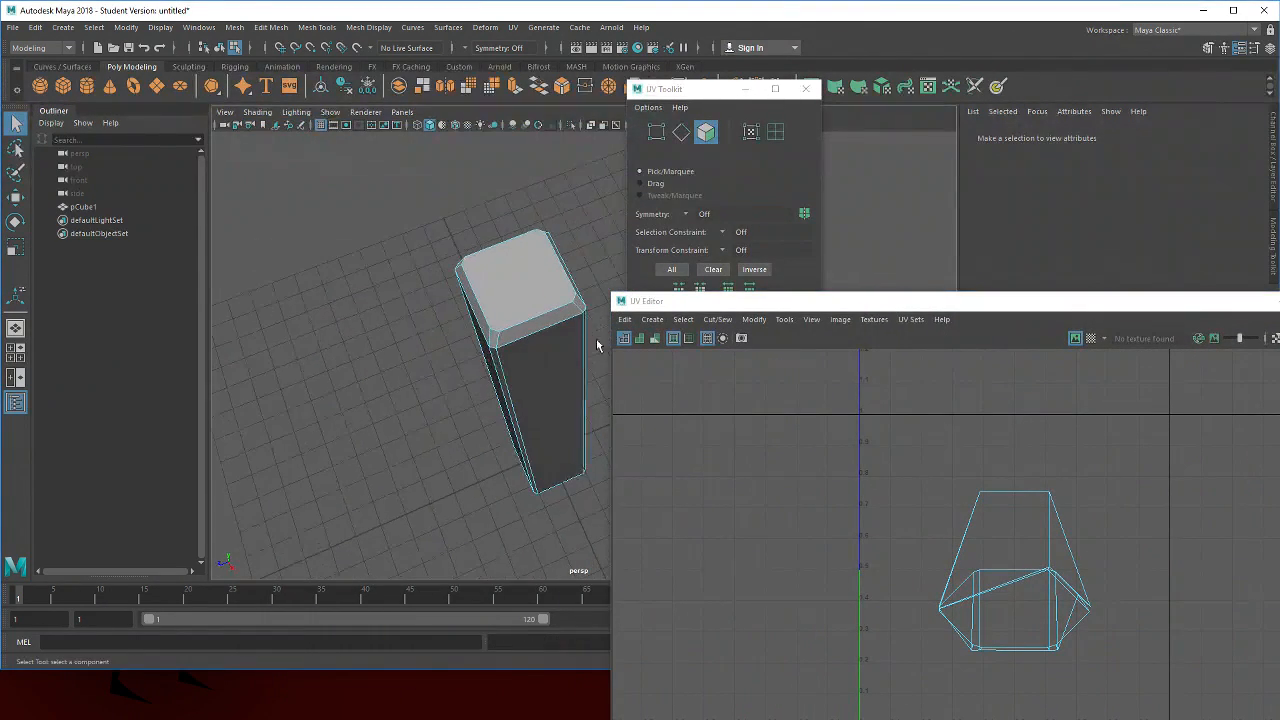
{"action": "right_click", "coordinate": [501, 322]}
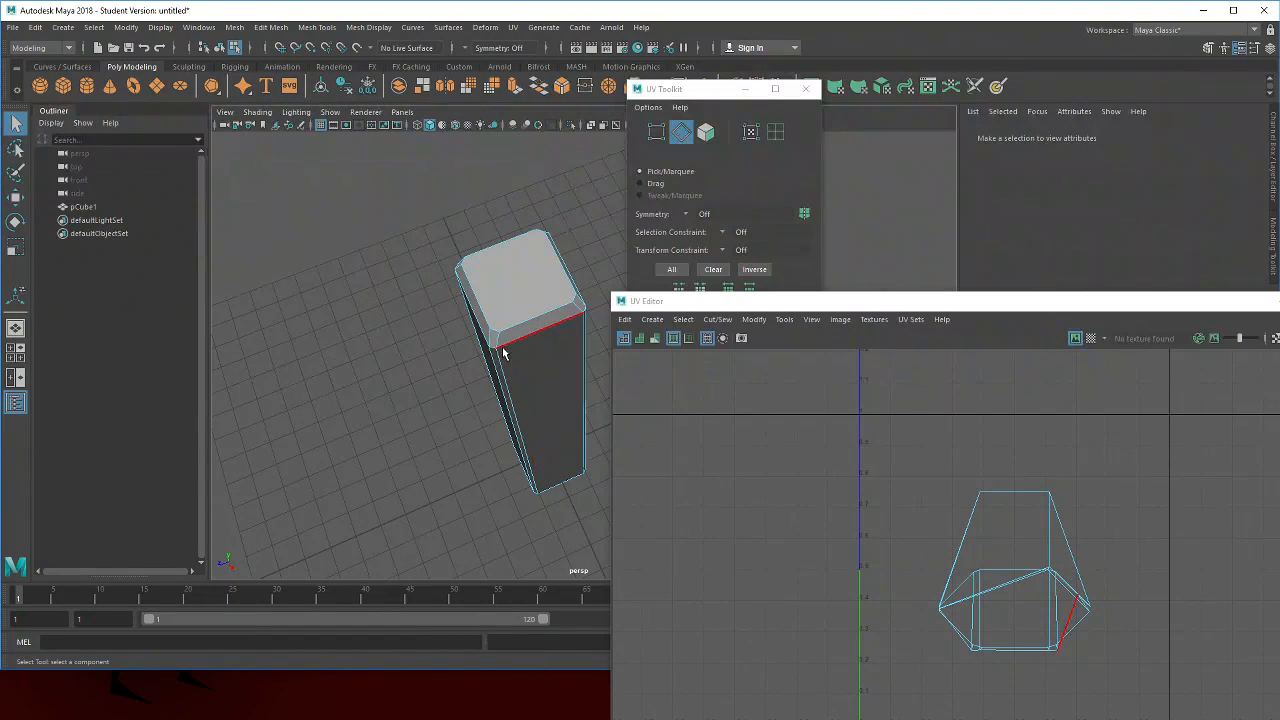
{"action": "double_click", "coordinate": [500, 358]}
{"action": "left_click_drag", "start_coordinate": [524, 480], "coordinate": [497, 514]}
{"action": "left_click_drag", "start_coordinate": [535, 457], "coordinate": [551, 491]}
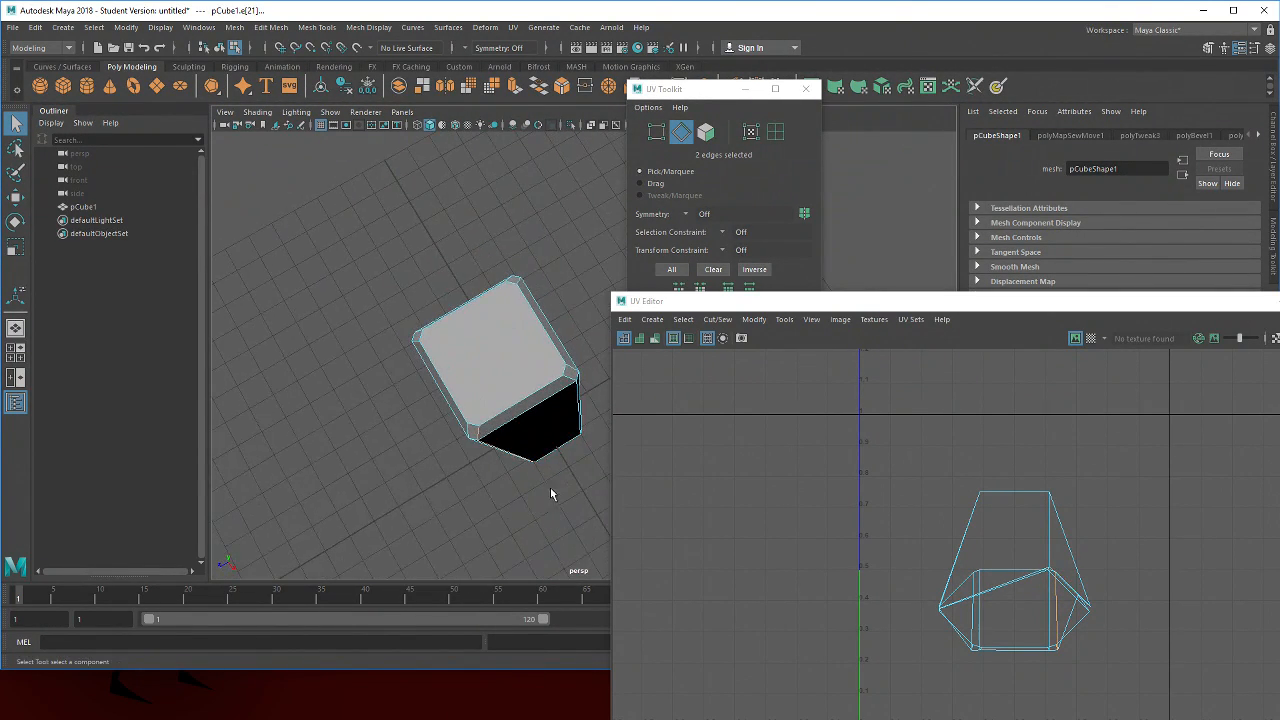
{"action": "left_click", "coordinate": [474, 428], "text": "shift"}
{"action": "left_click", "coordinate": [425, 336], "text": "shift"}
{"action": "left_click", "coordinate": [472, 304], "text": "shift"}
{"action": "left_click", "coordinate": [514, 285], "text": "shift"}
{"action": "left_click", "coordinate": [544, 338], "text": "shift"}
{"action": "left_click", "coordinate": [565, 371], "text": "shift"}
{"action": "left_click", "coordinate": [549, 390], "text": "shift"}
{"action": "left_click_drag", "start_coordinate": [547, 394], "coordinate": [450, 340]}
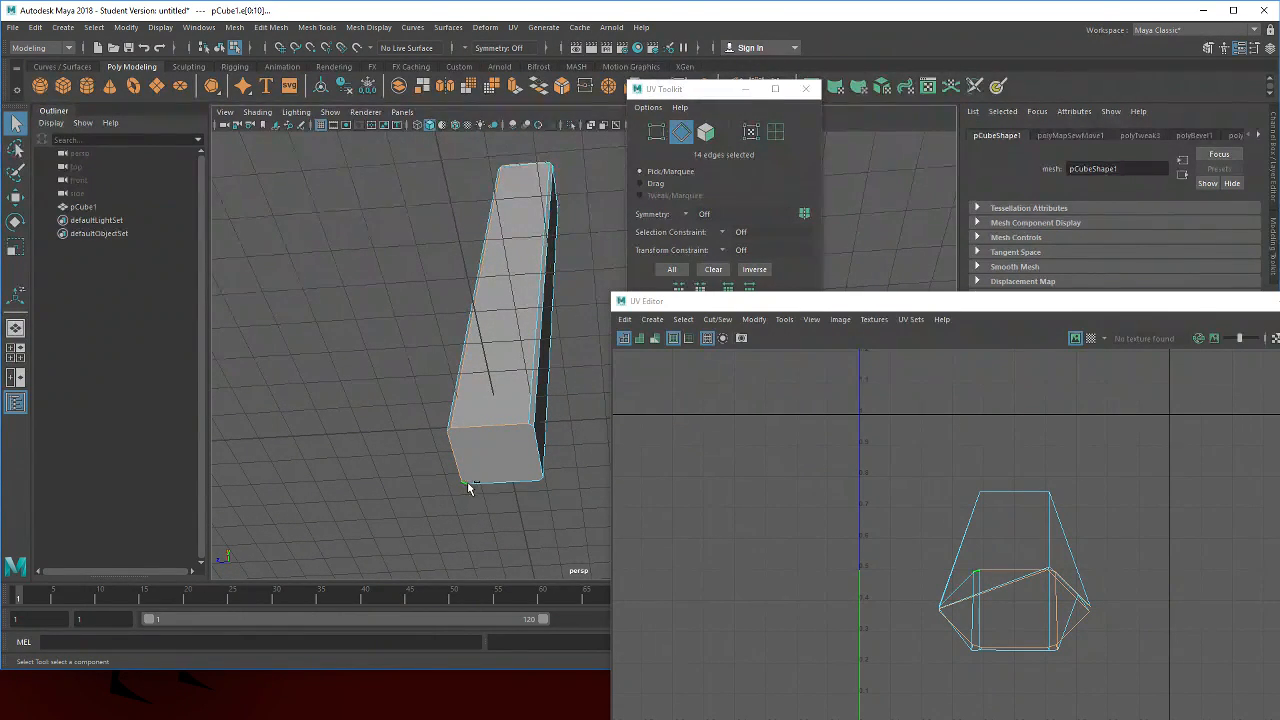
{"action": "left_click", "coordinate": [538, 456], "text": "shift"}
{"action": "left_click", "coordinate": [533, 428], "text": "shift"}
{"action": "left_click_drag", "start_coordinate": [561, 286], "coordinate": [531, 364]}
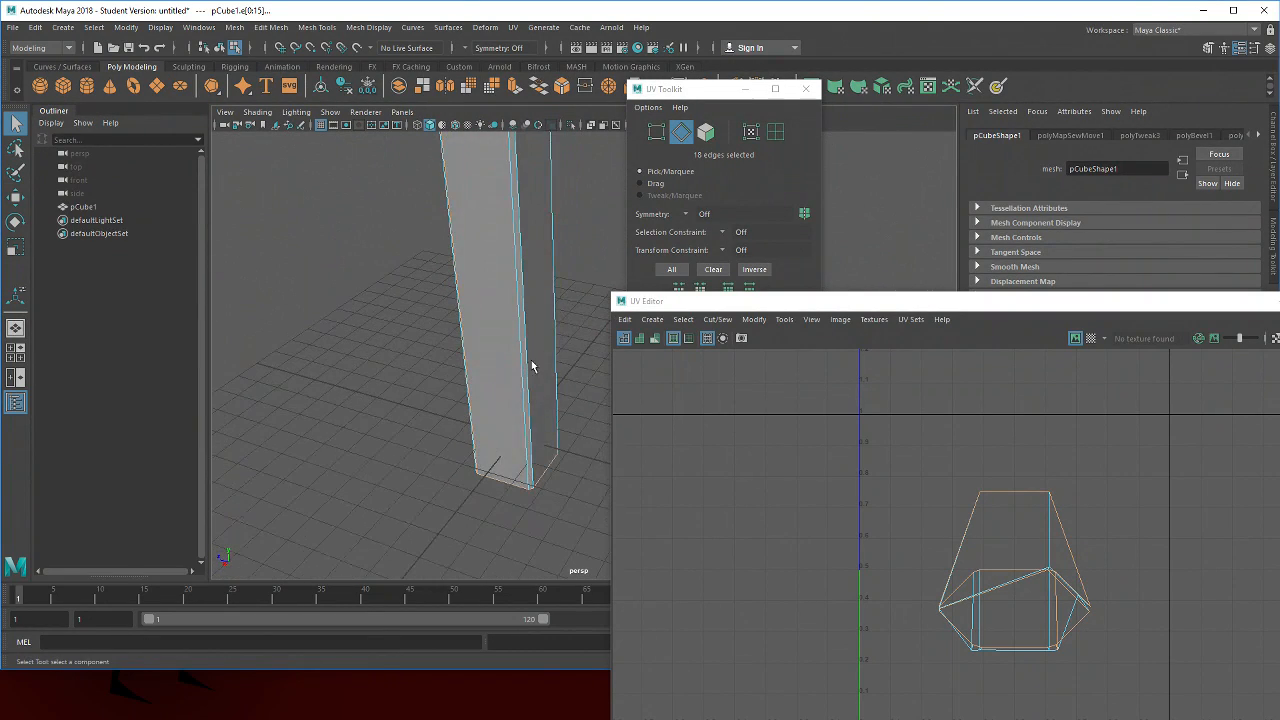
{"action": "left_click", "coordinate": [725, 319]}
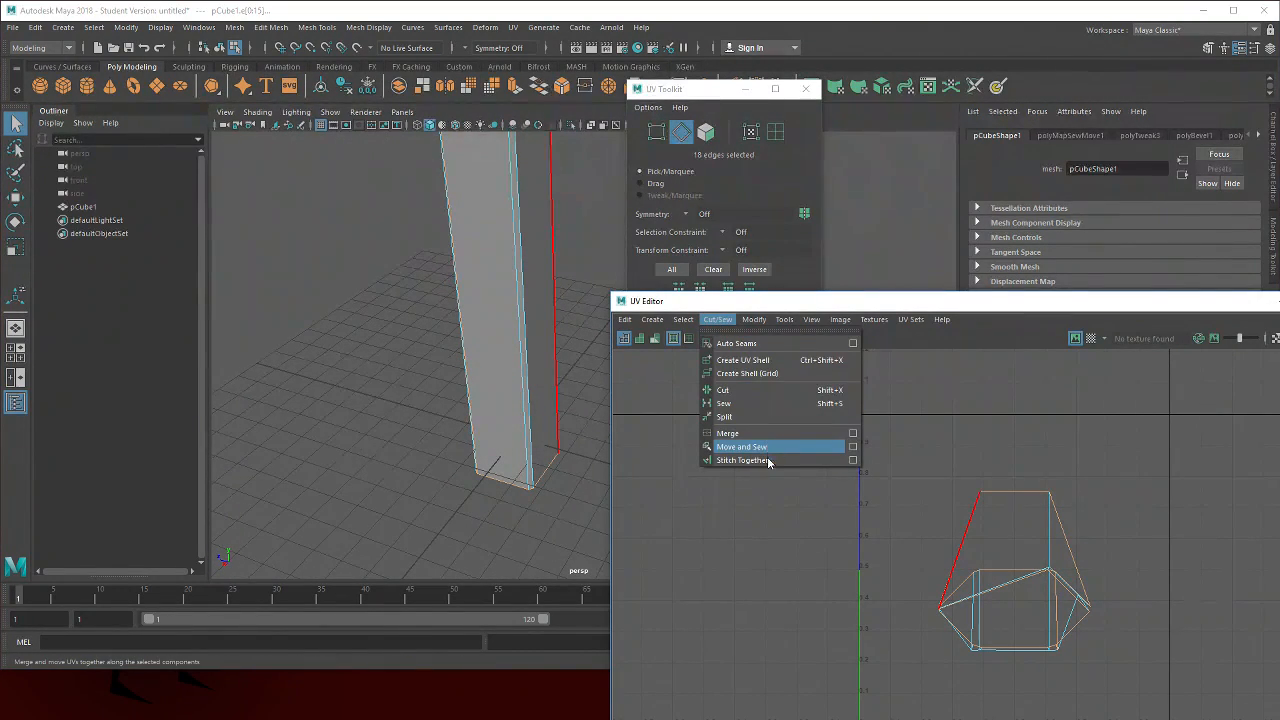
{"action": "left_click", "coordinate": [742, 391]}
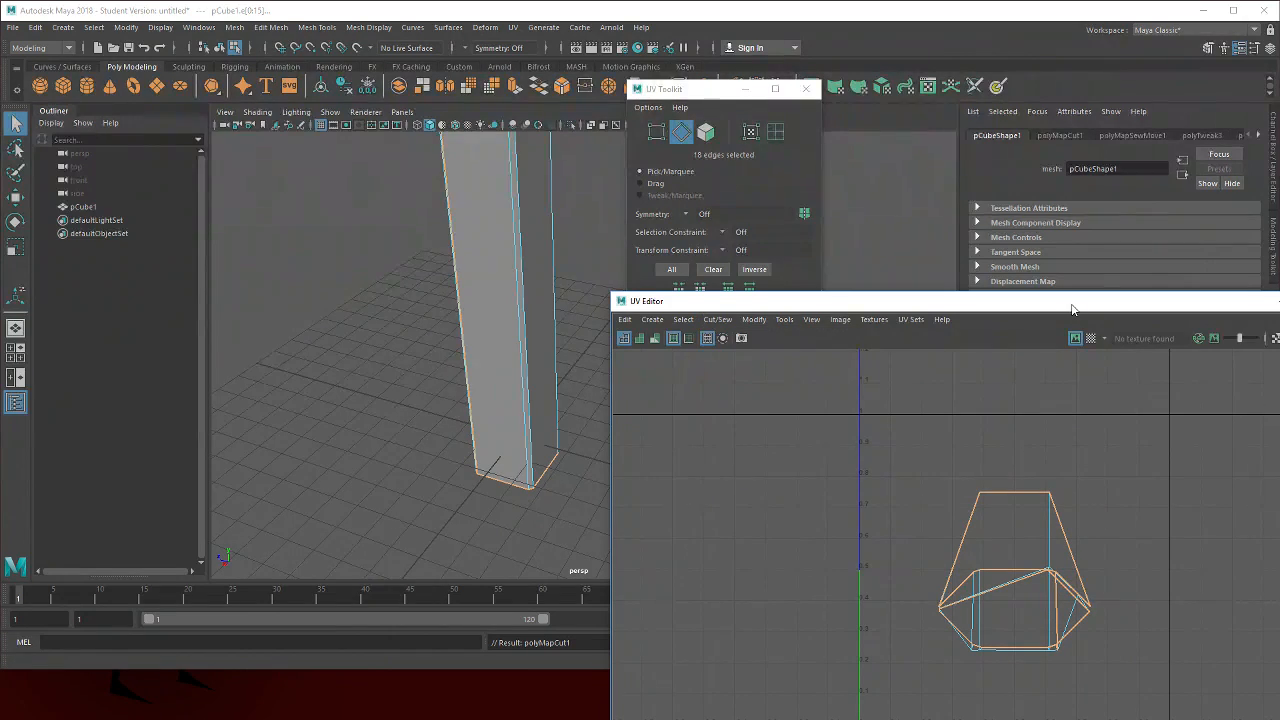
Unfold the pillar's UVs in the UV Editor
{"action": "left_click_drag", "start_coordinate": [1072, 310], "coordinate": [836, 214]}
{"action": "left_click", "coordinate": [517, 230]}
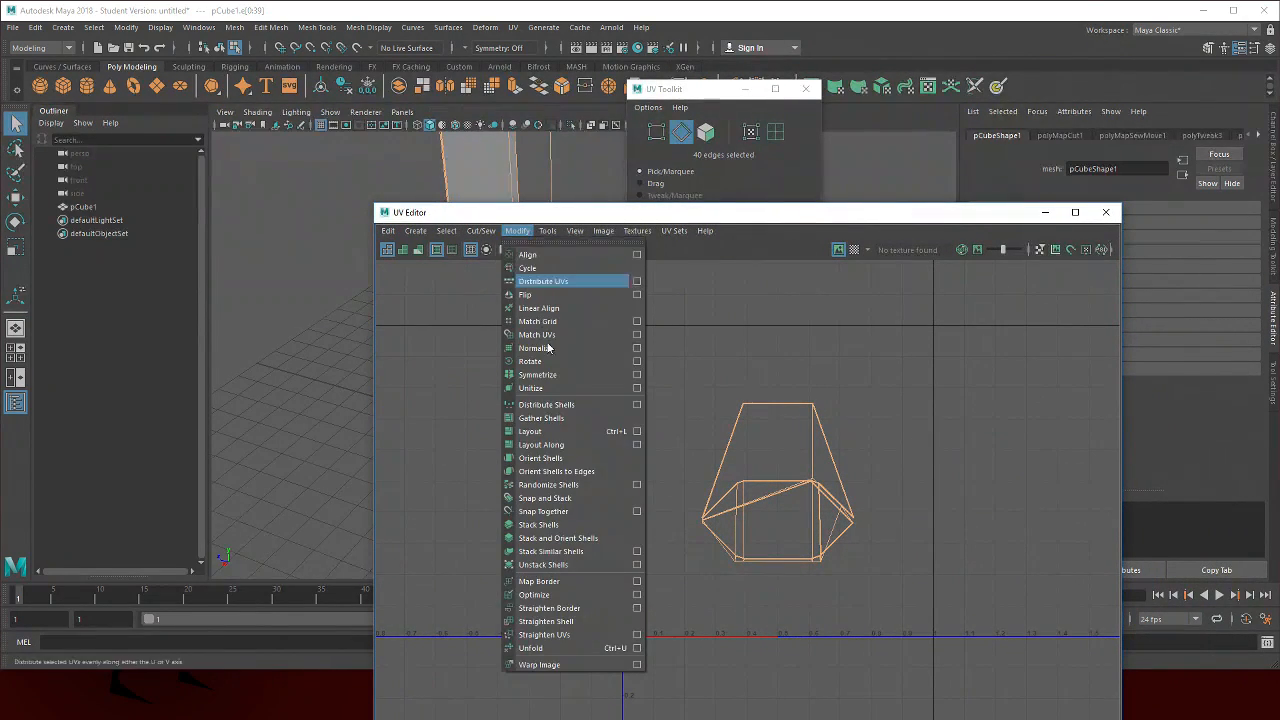
{"action": "left_click", "coordinate": [580, 645]}
{"action": "left_click", "coordinate": [919, 428]}
{"action": "right_click", "coordinate": [898, 363]}
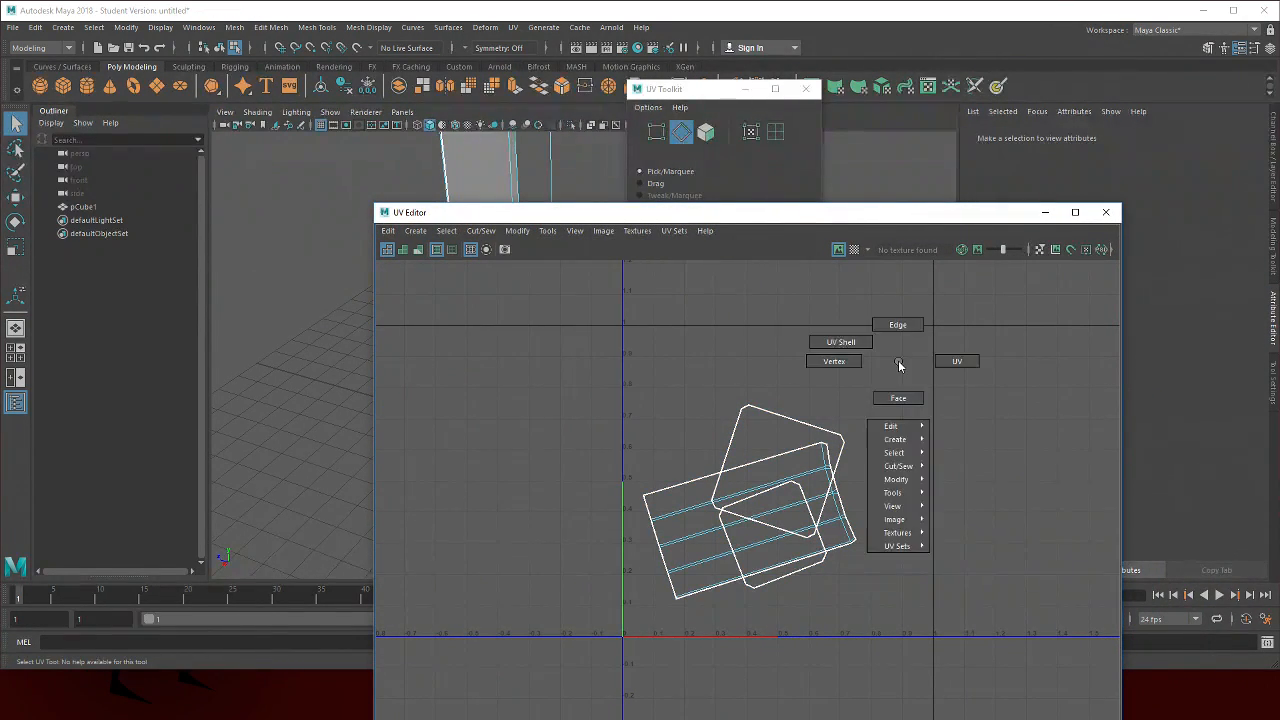
Select the top cap UV shell and move it toward the upper right of the UV Editor
{"action": "left_click", "coordinate": [840, 342]}
{"action": "left_click", "coordinate": [751, 442]}
{"action": "key", "text": "w"}
{"action": "left_click_drag", "start_coordinate": [781, 465], "coordinate": [859, 380]}
Switch to the Rotate UV tool and turn its Step Snap off in the tool settings
{"action": "key", "text": "e"}
{"action": "left_click_drag", "start_coordinate": [1010, 289], "coordinate": [944, 256]}
{"action": "left_click", "coordinate": [1276, 382]}
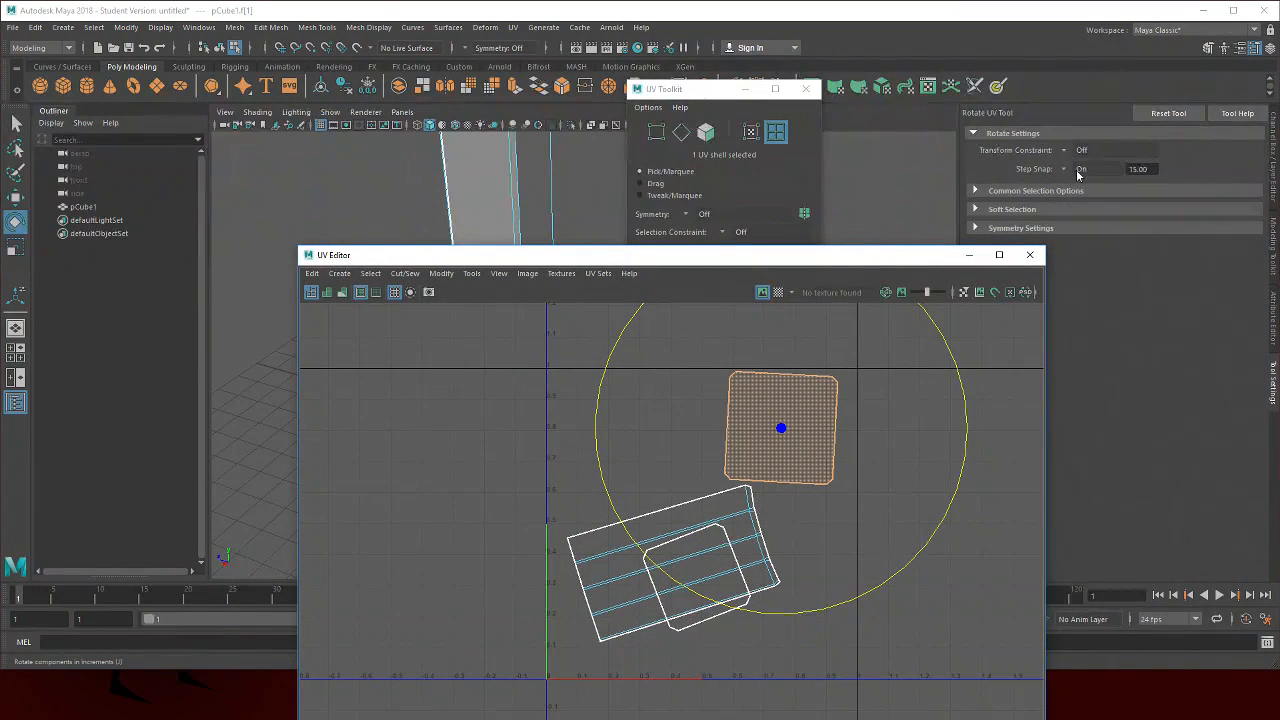
{"action": "left_click", "coordinate": [1078, 175]}
{"action": "left_click", "coordinate": [1272, 382]}
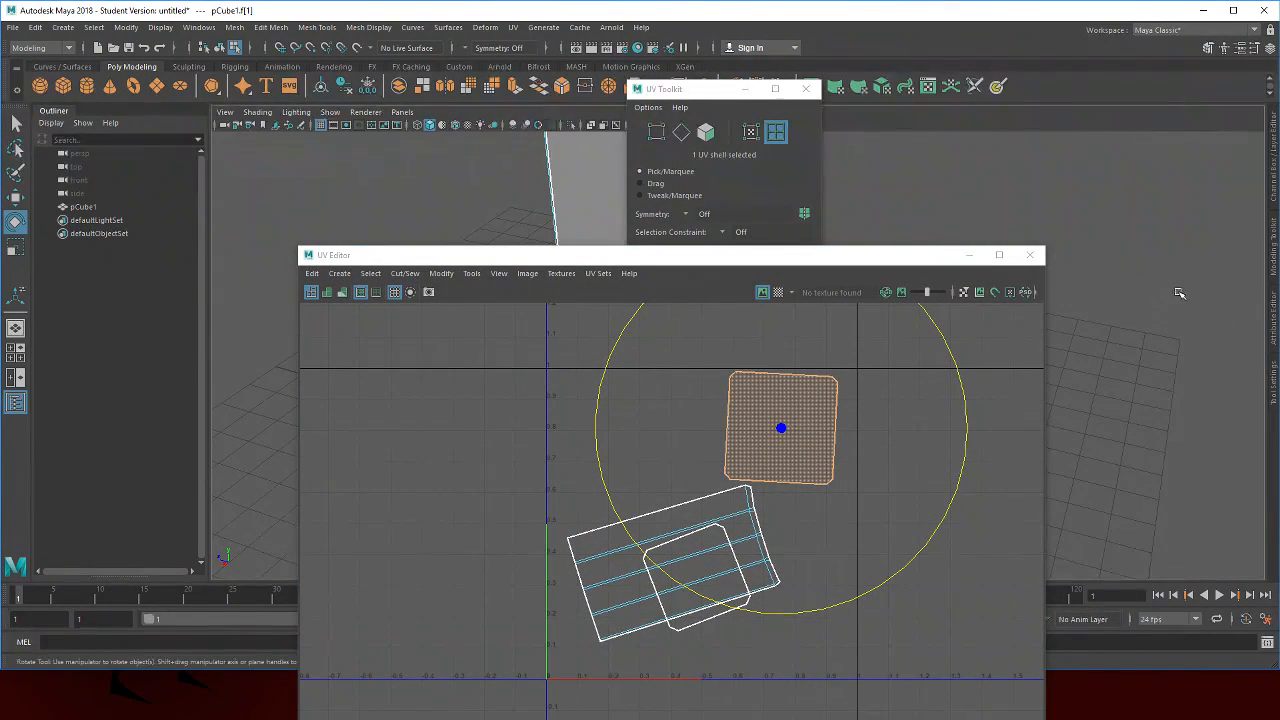
{"action": "left_click", "coordinate": [1274, 377]}
{"action": "left_click", "coordinate": [1000, 325]}
{"action": "left_click", "coordinate": [1073, 176]}
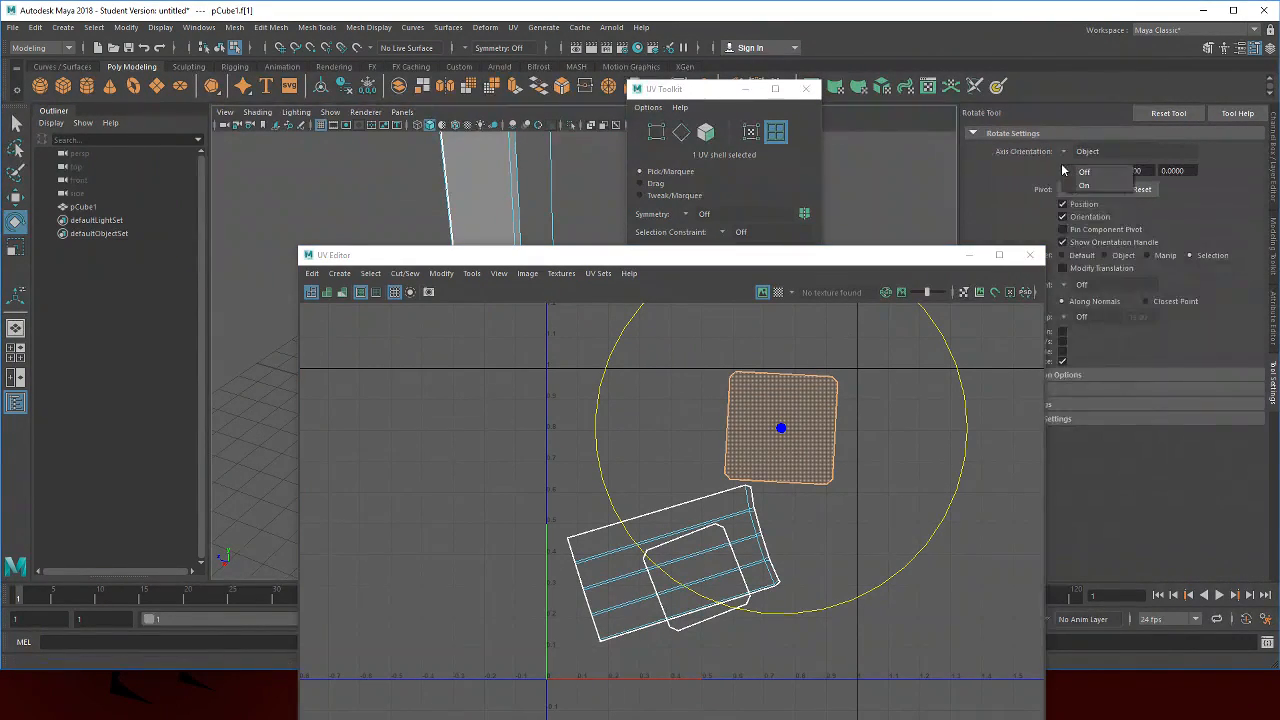
{"action": "left_click_drag", "start_coordinate": [957, 360], "coordinate": [949, 349]}
Select the pillar's side shell, rotate it upright, and move it to the left of the UV space
{"action": "key", "text": "w"}
{"action": "left_click_drag", "start_coordinate": [781, 428], "coordinate": [600, 391]}
{"action": "left_click", "coordinate": [738, 518]}
{"action": "key", "text": "e"}
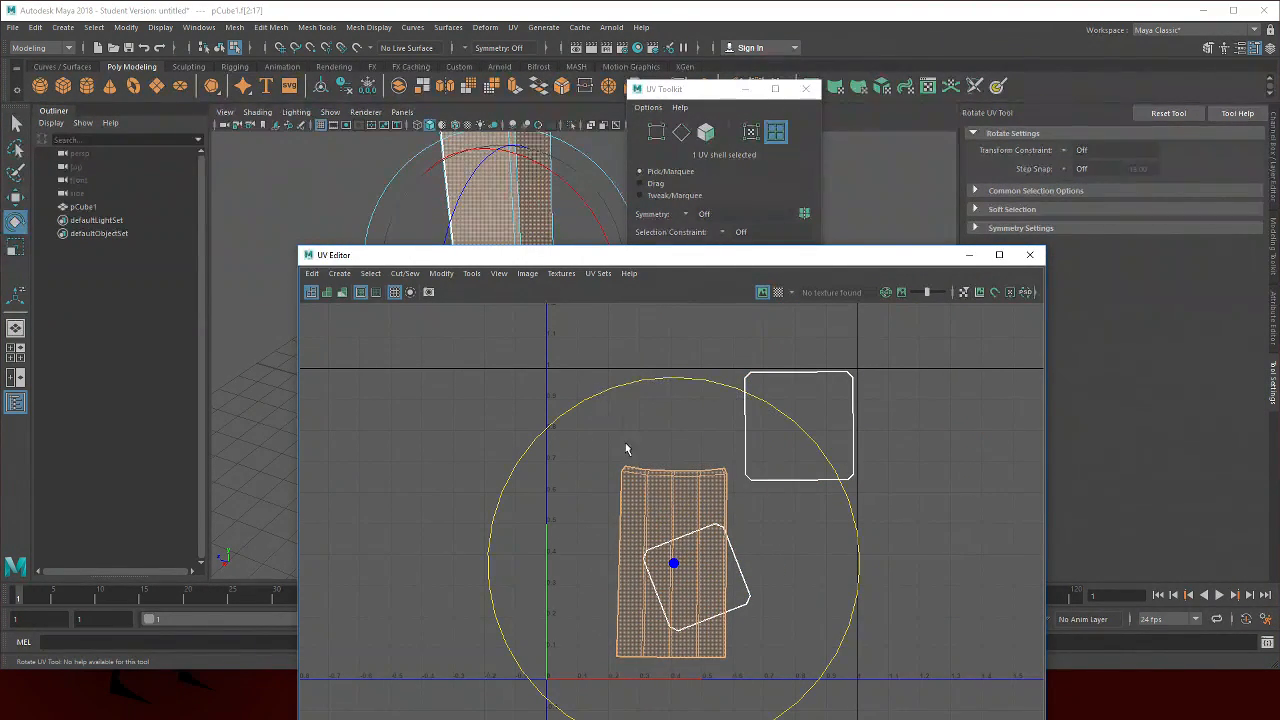
{"action": "key", "text": "w"}
{"action": "left_click_drag", "start_coordinate": [674, 566], "coordinate": [619, 526]}
Select the bottom cap shell, rotate it straight, and move it below the top cap shell
{"action": "left_click", "coordinate": [690, 585]}
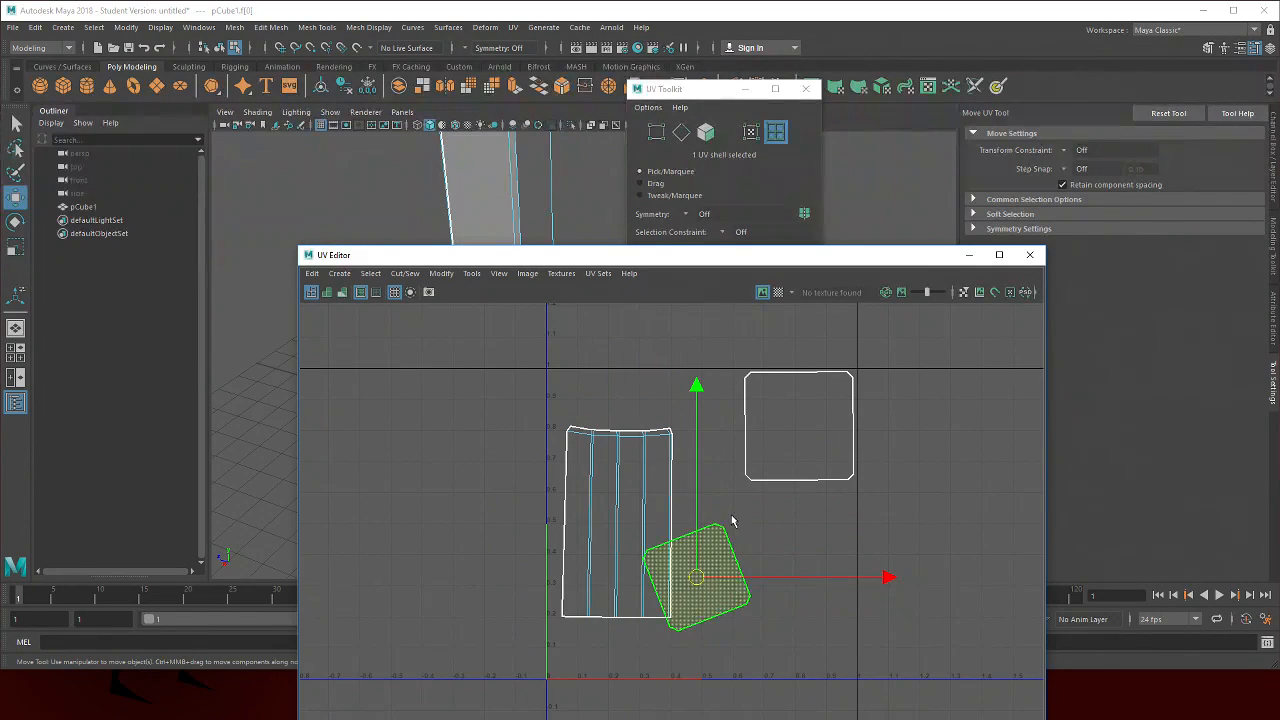
{"action": "key", "text": "e"}
{"action": "left_click_drag", "start_coordinate": [791, 423], "coordinate": [820, 485]}
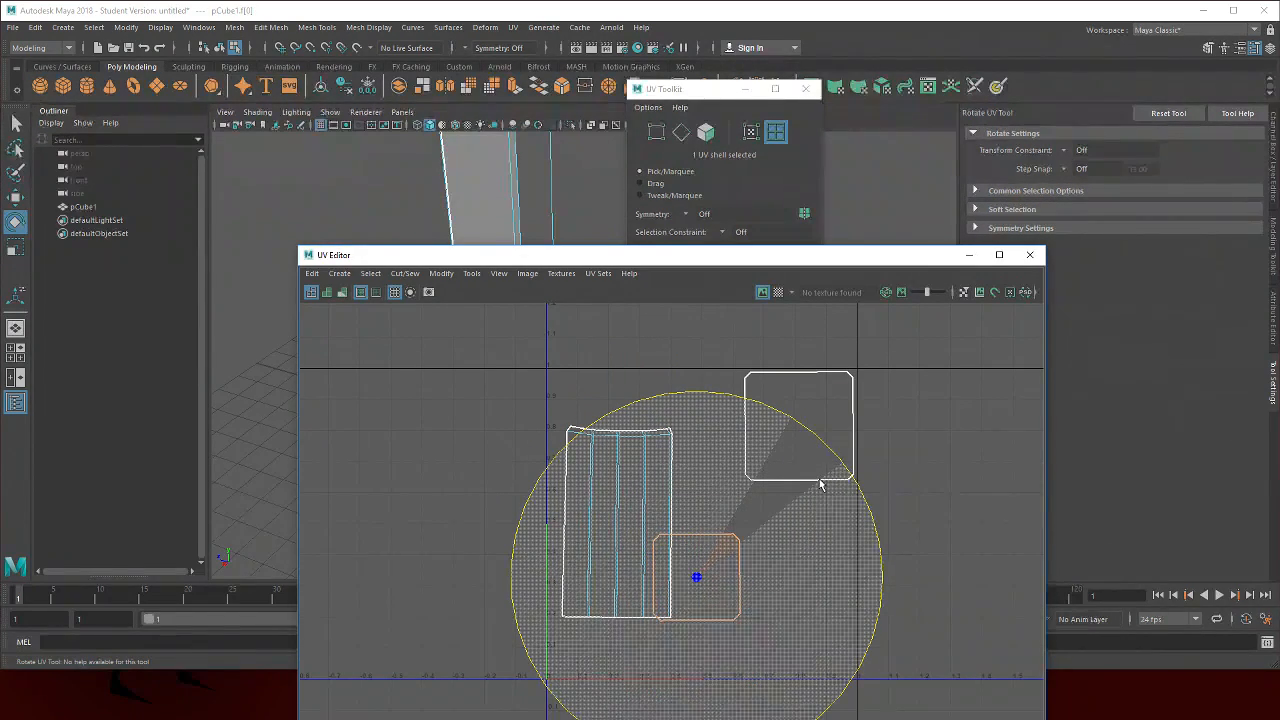
{"action": "key", "text": "w"}
{"action": "left_click_drag", "start_coordinate": [686, 586], "coordinate": [780, 612]}
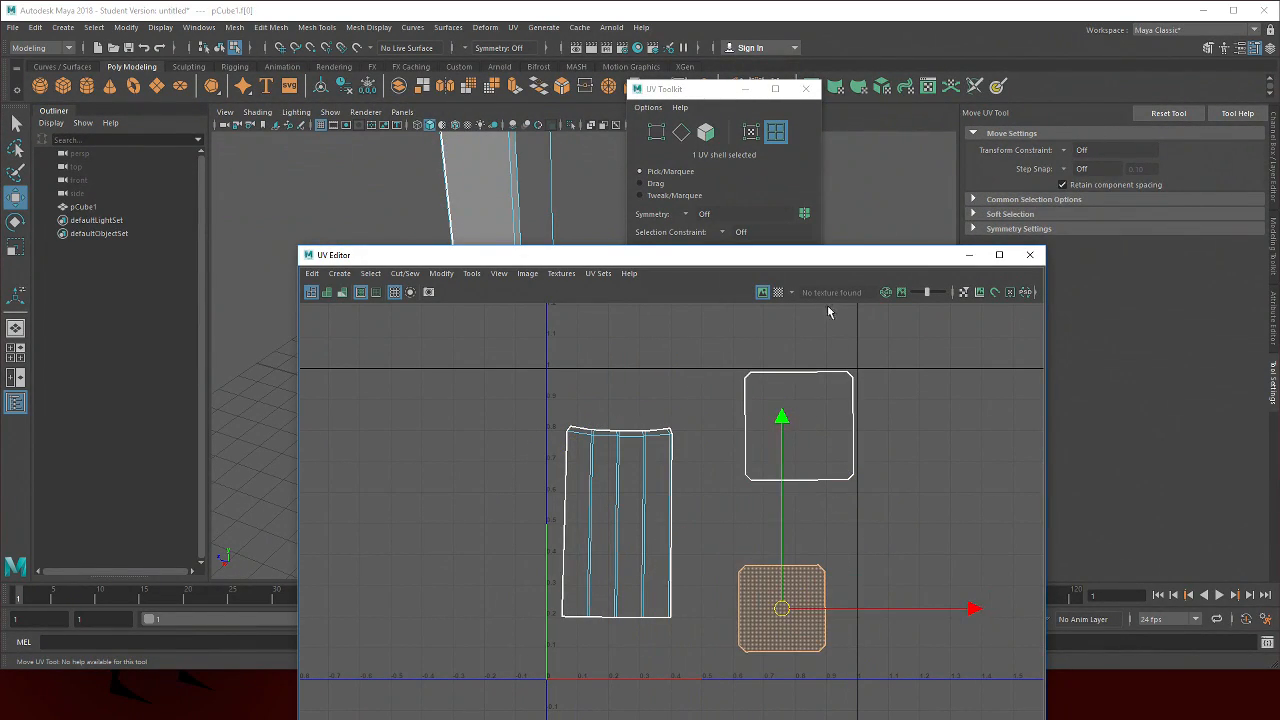
Turn on the checker map display in the UV Editor
{"action": "left_click", "coordinate": [777, 297]}
{"action": "left_click_drag", "start_coordinate": [808, 257], "coordinate": [927, 350]}
{"action": "left_click_drag", "start_coordinate": [526, 318], "coordinate": [384, 320]}
{"action": "scroll", "coordinate": [477, 295], "scroll_direction": "down", "scroll_amount": 5}
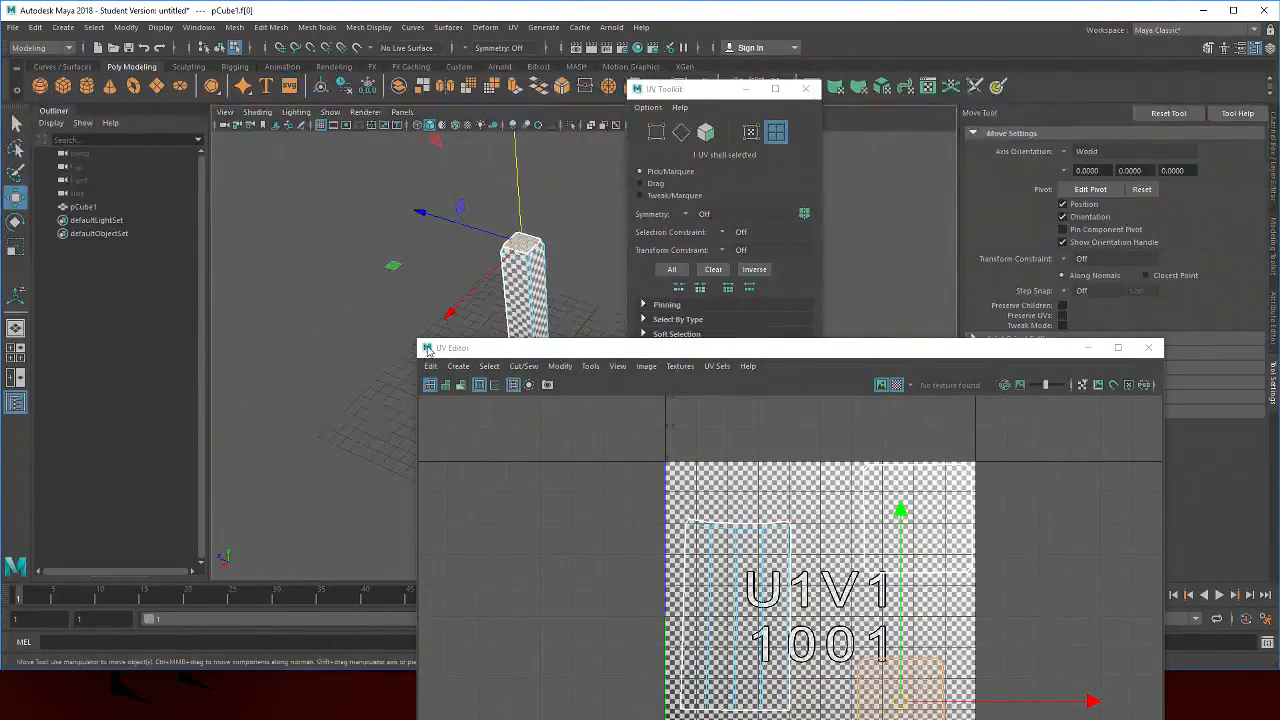
Move the top cap shell to the upper right and scale the bottom cap shell down
{"action": "left_click_drag", "start_coordinate": [902, 484], "coordinate": [843, 399]}
{"action": "left_click", "coordinate": [807, 458]}
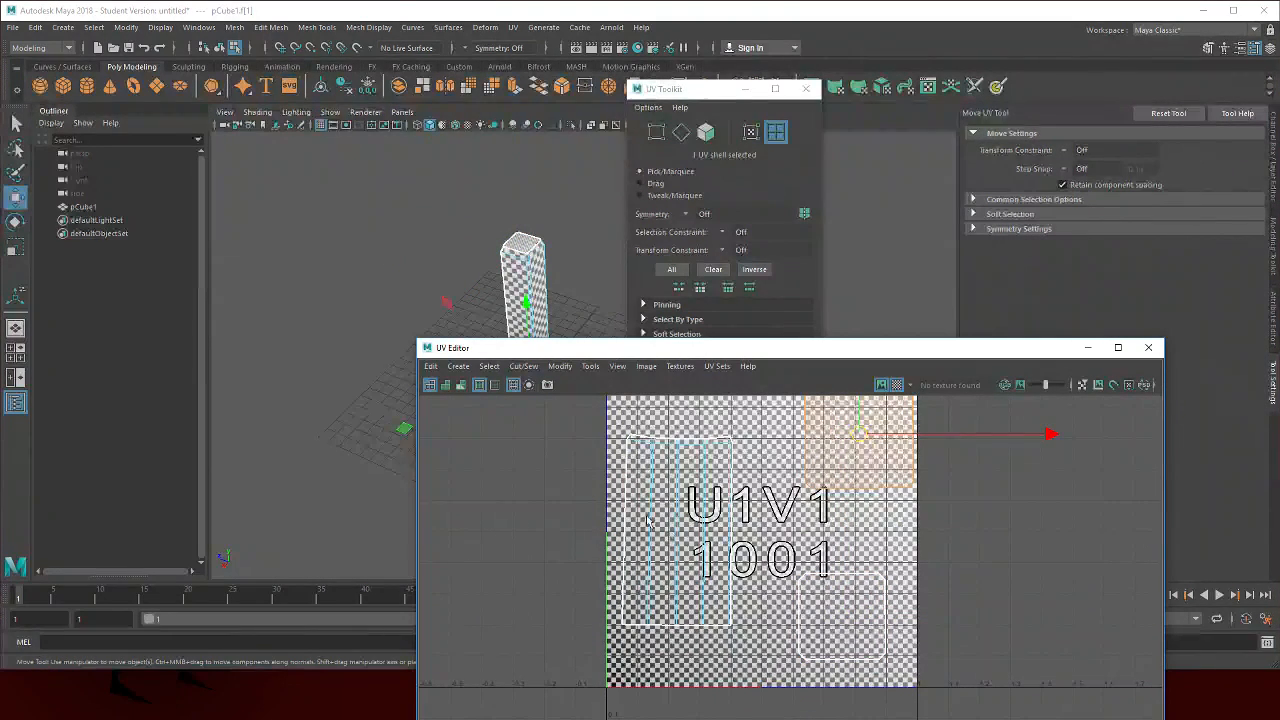
{"action": "left_click", "coordinate": [825, 625]}
{"action": "key", "text": "r"}
{"action": "left_click_drag", "start_coordinate": [824, 631], "coordinate": [755, 636]}
{"action": "scroll", "coordinate": [566, 294], "scroll_direction": "up", "scroll_amount": 5}
{"action": "left_click_drag", "start_coordinate": [436, 322], "coordinate": [476, 420]}
{"action": "left_click_drag", "start_coordinate": [421, 287], "coordinate": [315, 225]}
{"action": "left_click_drag", "start_coordinate": [843, 614], "coordinate": [783, 612]}
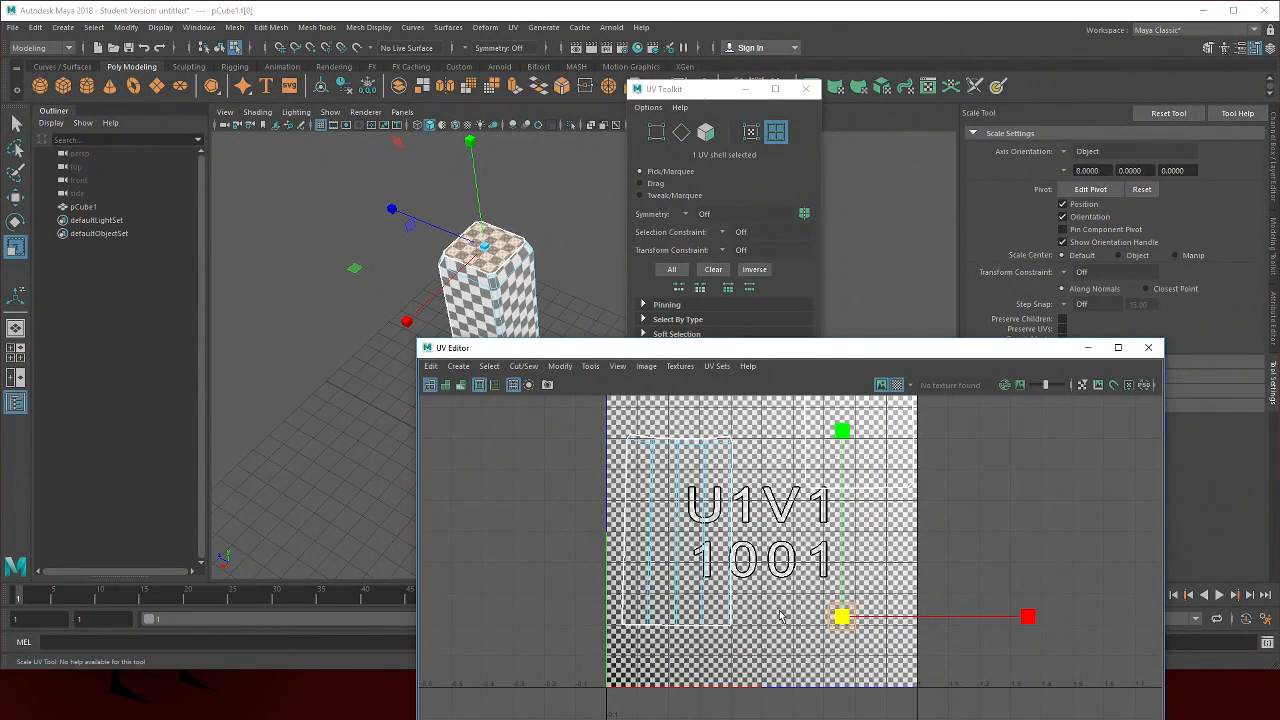
Select the side shell and scale it up slightly
{"action": "left_click", "coordinate": [708, 558]}
{"action": "key", "text": "e"}
{"action": "key", "text": "r"}
{"action": "left_click_drag", "start_coordinate": [678, 537], "coordinate": [704, 547]}
Select the top cap shell, scale it down, and move it beside the side shell
{"action": "key", "text": "w"}
{"action": "left_click", "coordinate": [882, 436]}
{"action": "key", "text": "r"}
{"action": "left_click_drag", "start_coordinate": [858, 438], "coordinate": [738, 456]}
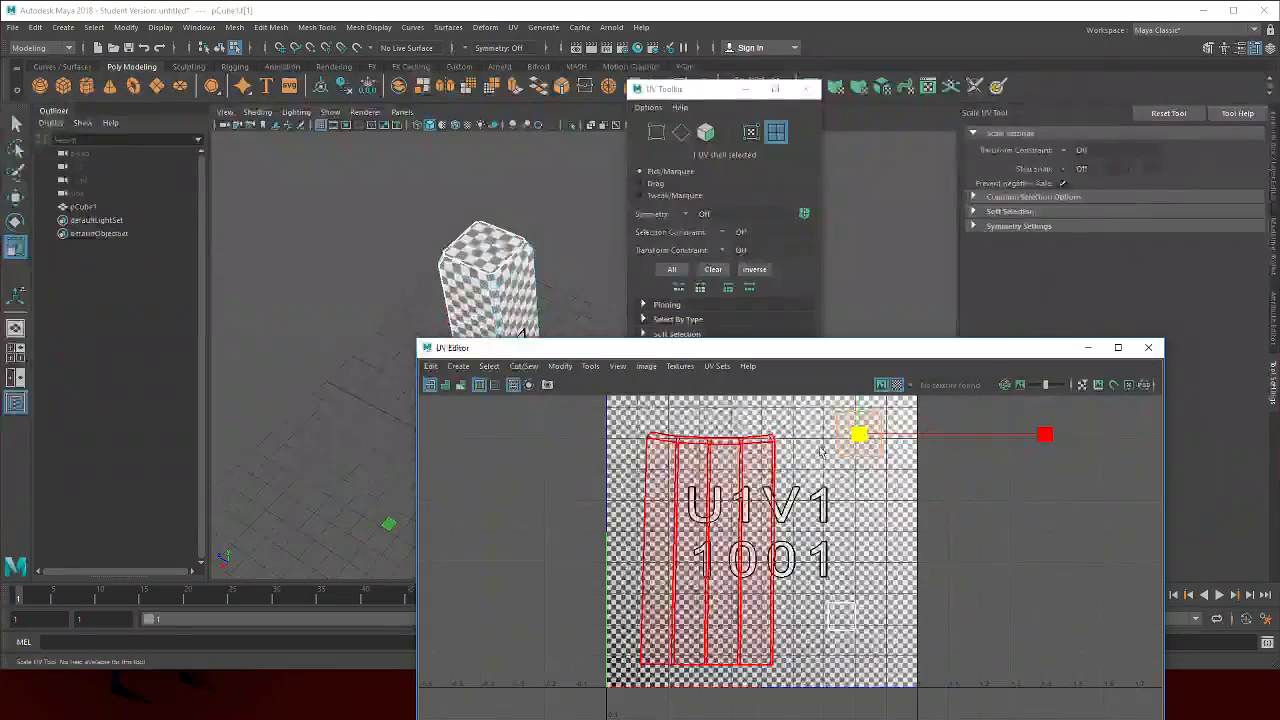
{"action": "key", "text": "w"}
{"action": "left_click_drag", "start_coordinate": [857, 442], "coordinate": [843, 522]}
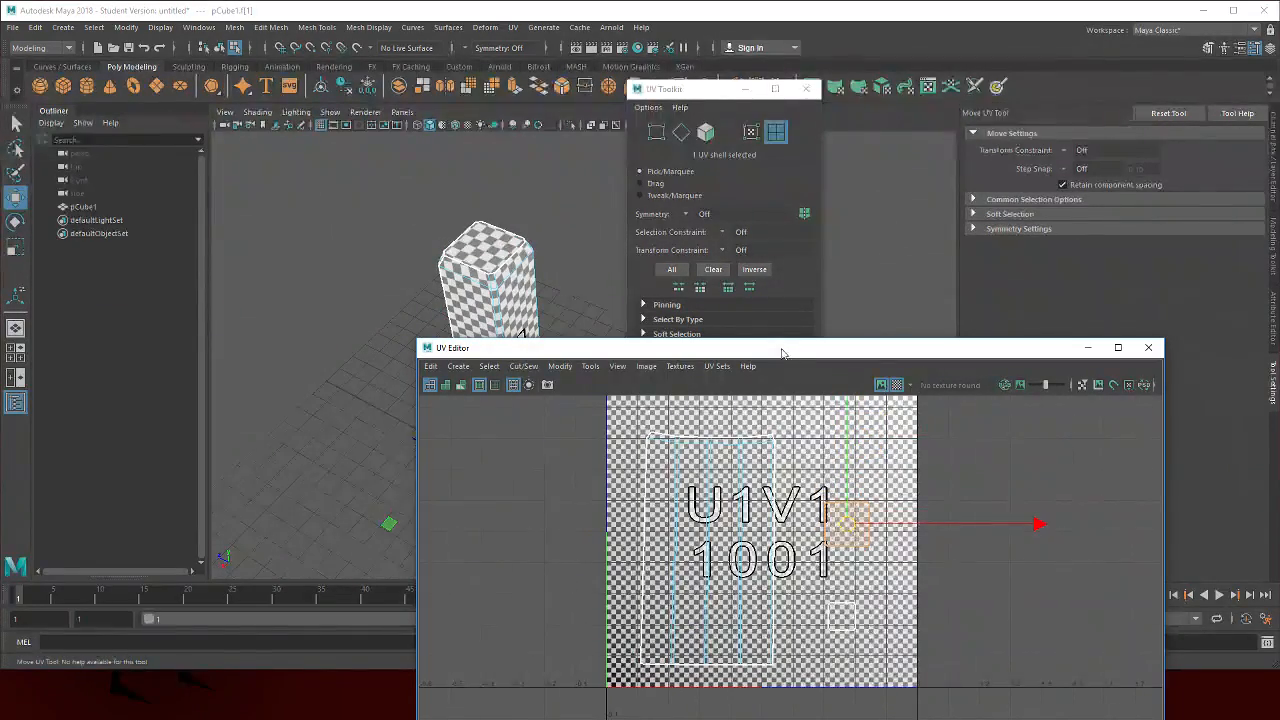
Inspect the checker pattern on the pillar's faces and top in the viewport
{"action": "left_click_drag", "start_coordinate": [782, 348], "coordinate": [902, 332]}
{"action": "left_click_drag", "start_coordinate": [325, 460], "coordinate": [560, 280]}
{"action": "right_click", "coordinate": [577, 265]}
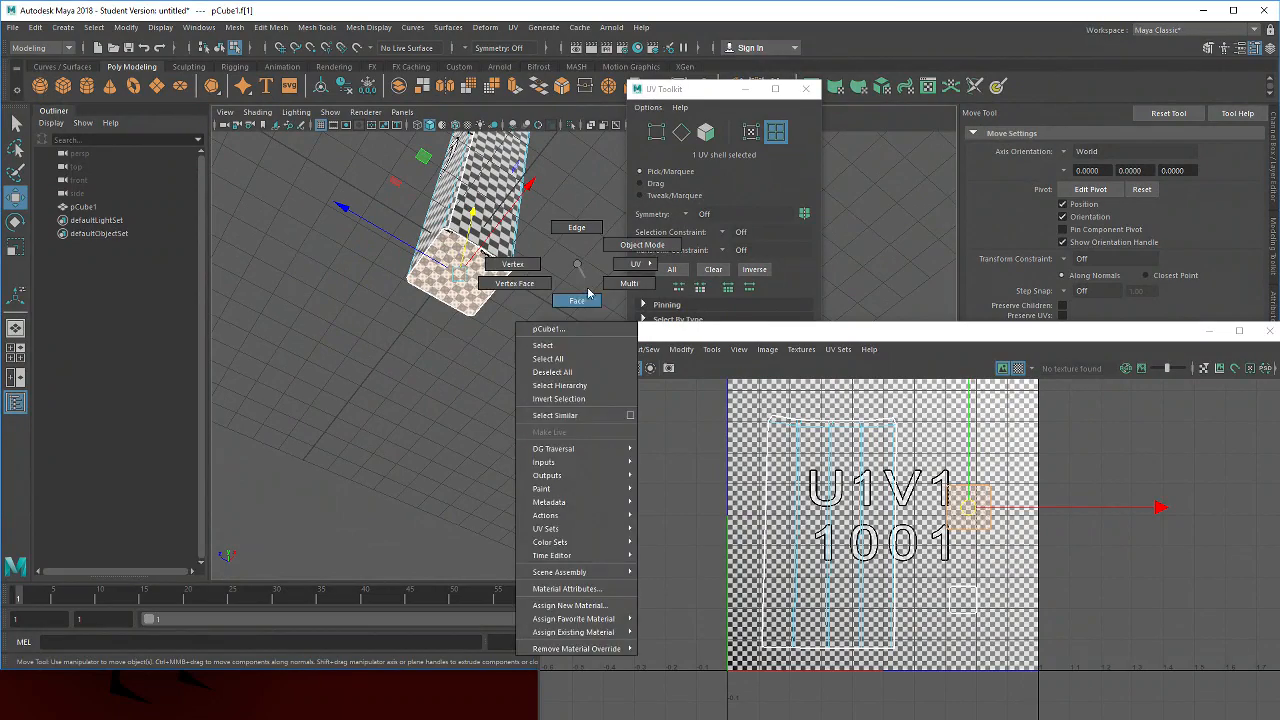
{"action": "left_click", "coordinate": [459, 291]}
{"action": "left_click_drag", "start_coordinate": [546, 266], "coordinate": [403, 349]}
{"action": "left_click", "coordinate": [446, 341]}
{"action": "scroll", "coordinate": [382, 347], "scroll_direction": "down", "scroll_amount": 4}
{"action": "mouse_move", "coordinate": [384, 349]}
{"action": "left_mouse_down"}
{"action": "mouse_move", "coordinate": [400, 352]}
{"action": "mouse_move", "coordinate": [377, 358]}
{"action": "left_mouse_up"}
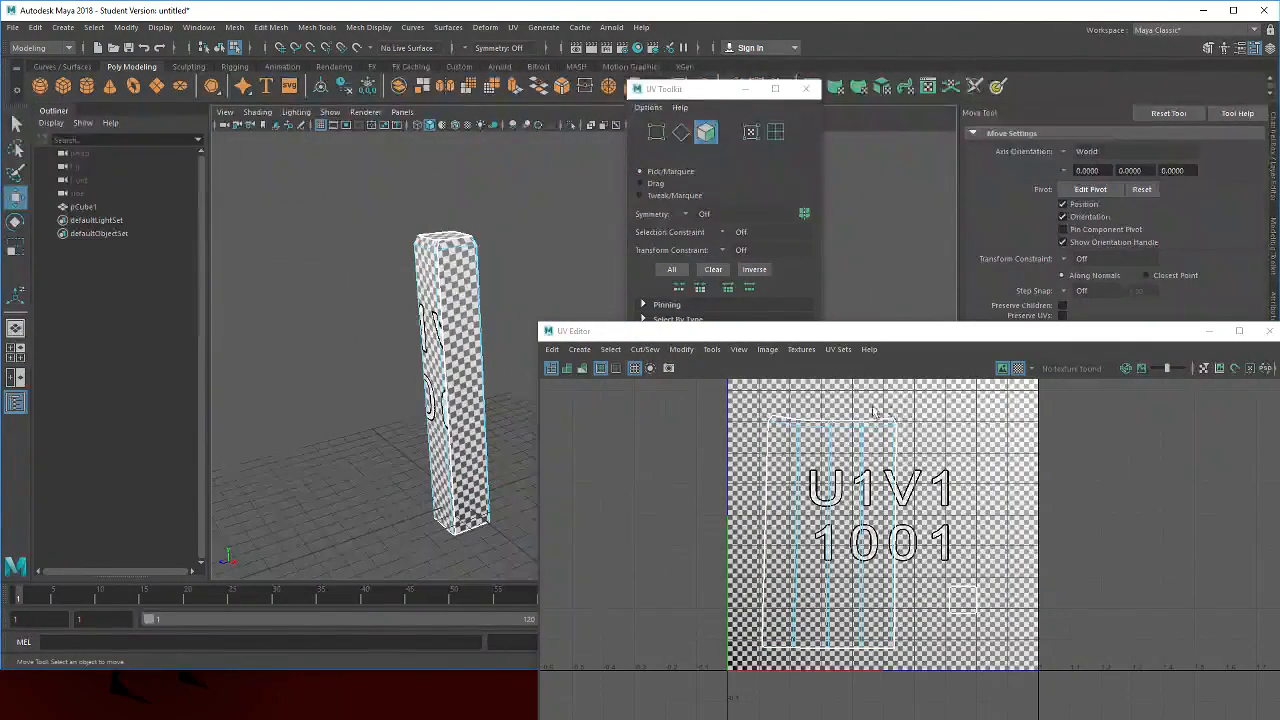
{"action": "scroll", "coordinate": [840, 448], "scroll_direction": "up", "scroll_amount": 2}
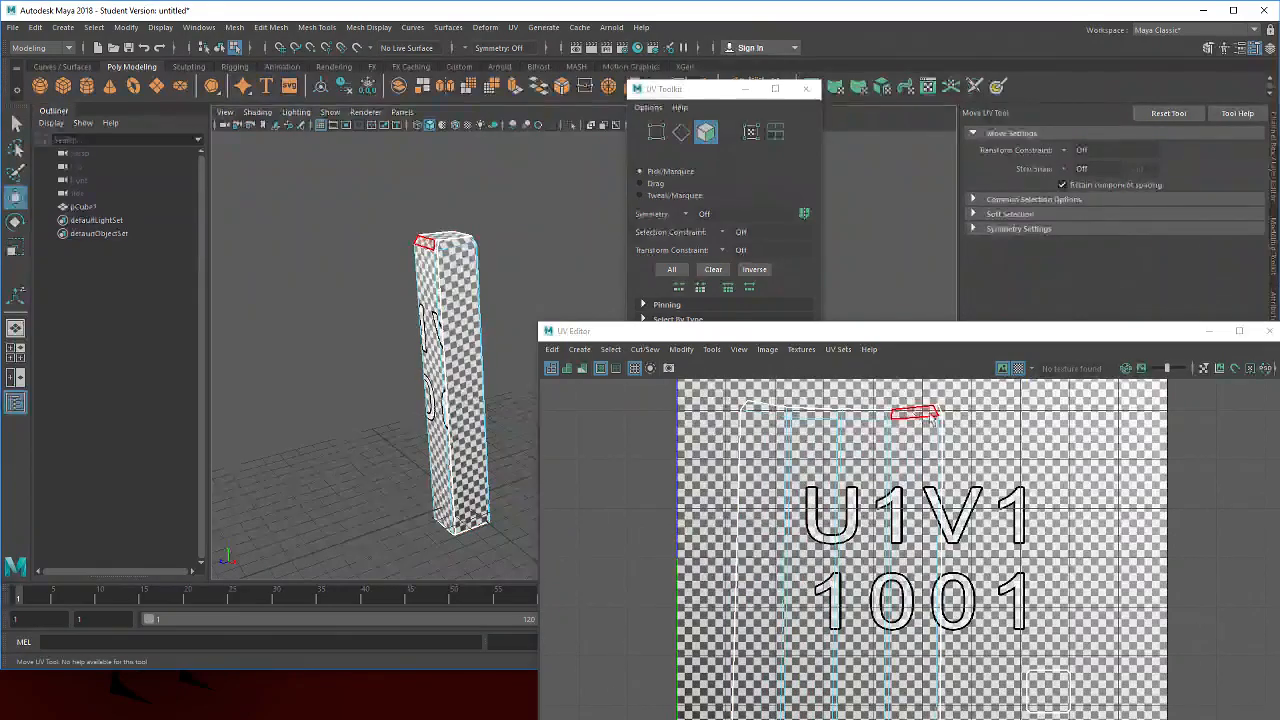
{"action": "left_click_drag", "start_coordinate": [358, 363], "coordinate": [331, 380]}
{"action": "scroll", "coordinate": [980, 432], "scroll_direction": "down", "scroll_amount": 1}
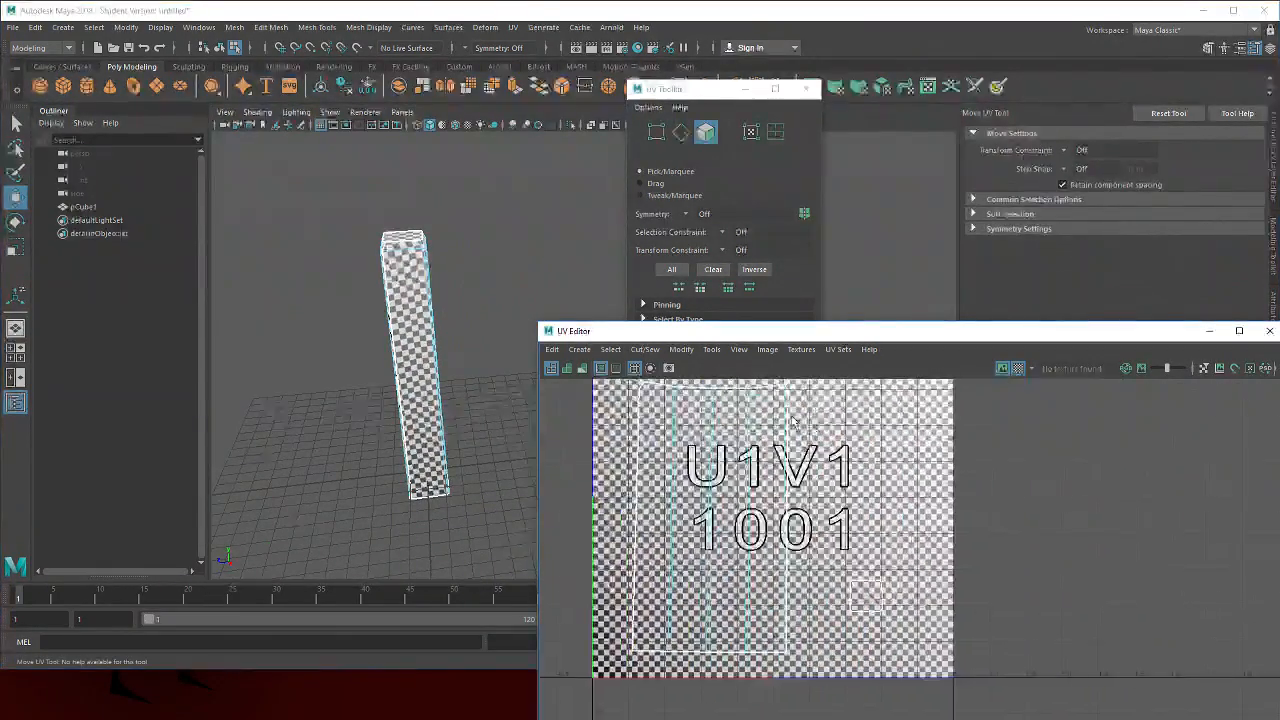
Turn off the checker map and select all the pillar's UV faces
{"action": "left_click", "coordinate": [1018, 368]}
{"action": "scroll", "coordinate": [850, 448], "scroll_direction": "down", "scroll_amount": 1}
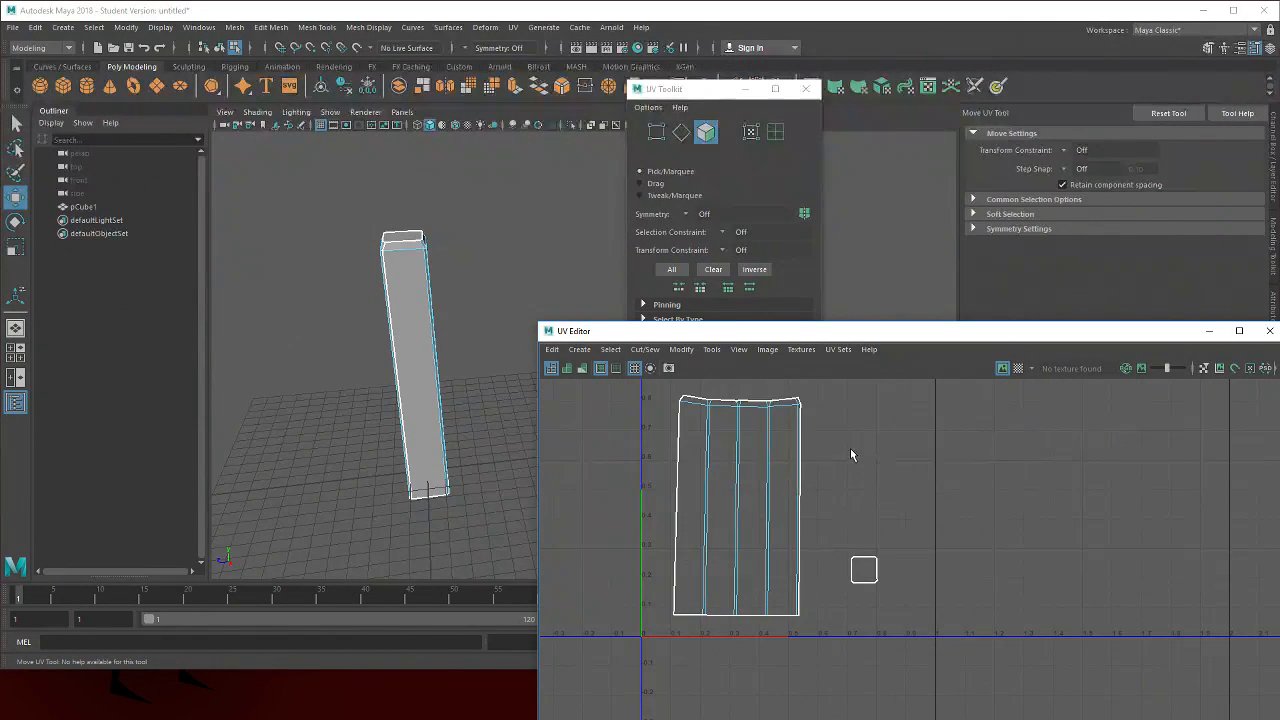
{"action": "left_click_drag", "start_coordinate": [814, 386], "coordinate": [643, 618]}
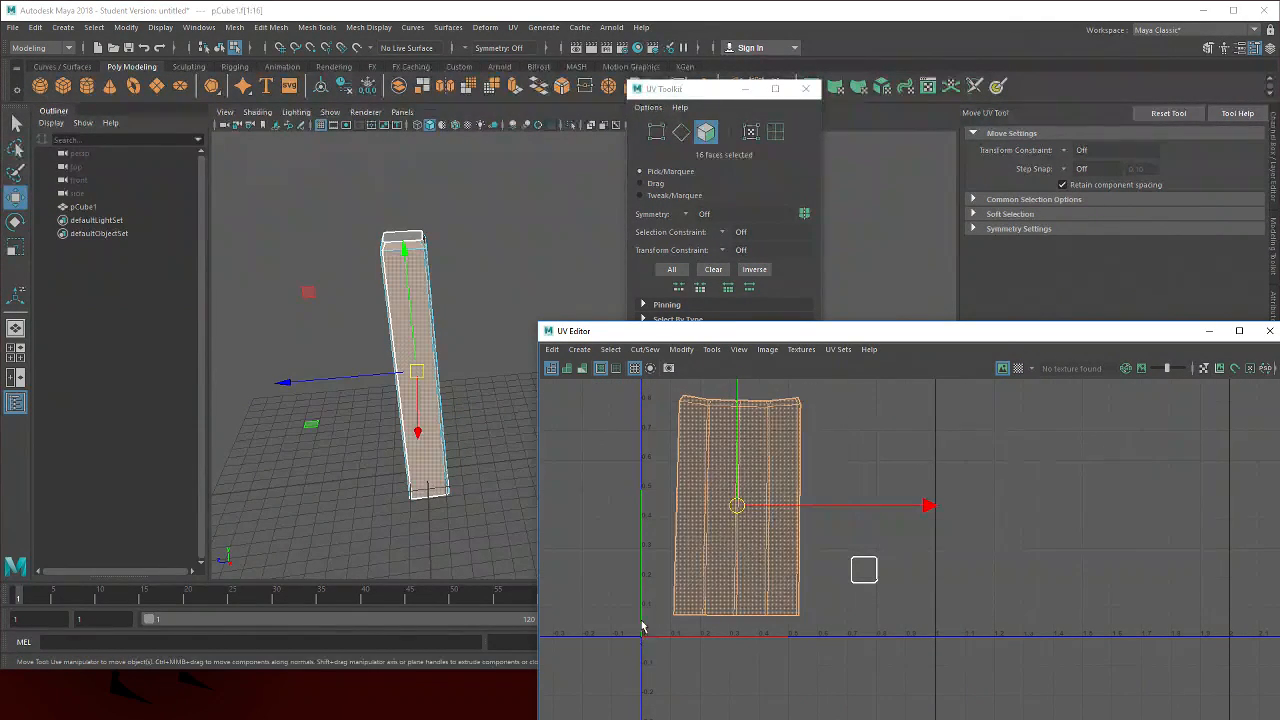
Reposition and scale all the pillar's UV shells within the 0–1 UV space
{"action": "left_click", "coordinate": [681, 349]}
{"action": "left_click", "coordinate": [745, 695]}
{"action": "left_click", "coordinate": [861, 443]}
{"action": "left_click_drag", "start_coordinate": [815, 455], "coordinate": [774, 478]}
{"action": "left_click_drag", "start_coordinate": [880, 437], "coordinate": [625, 640]}
{"action": "left_click", "coordinate": [805, 440]}
{"action": "scroll", "coordinate": [830, 470], "scroll_direction": "down", "scroll_amount": 1}
{"action": "left_click_drag", "start_coordinate": [774, 428], "coordinate": [590, 716]}
{"action": "key", "text": "r"}
{"action": "mouse_move", "coordinate": [666, 592]}
{"action": "left_mouse_down"}
{"action": "mouse_move", "coordinate": [718, 589]}
{"action": "mouse_move", "coordinate": [676, 582]}
{"action": "left_mouse_up"}
{"action": "key", "text": "w"}
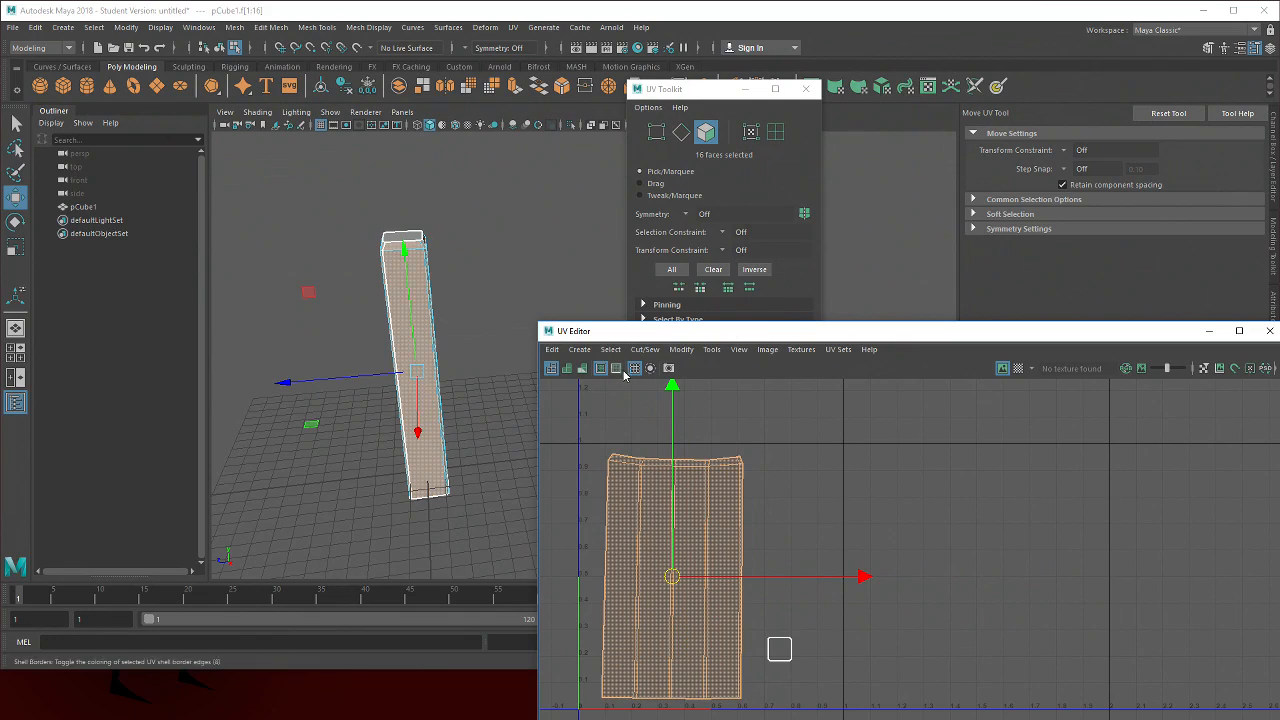
Turn the checker map back on and scale the bottom cap shell up
{"action": "left_click", "coordinate": [1018, 370]}
{"action": "left_click_drag", "start_coordinate": [511, 303], "coordinate": [452, 340]}
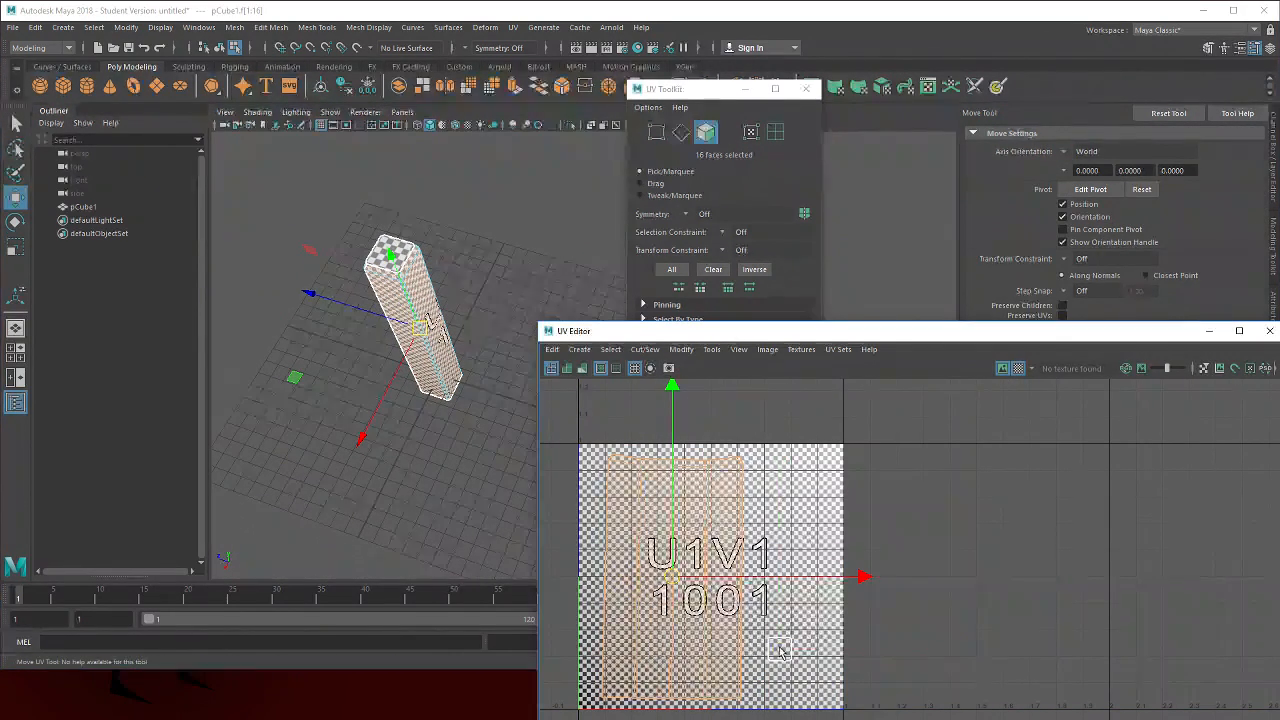
{"action": "left_click", "coordinate": [782, 651]}
{"action": "key", "text": "r"}
{"action": "left_click_drag", "start_coordinate": [817, 657], "coordinate": [883, 644]}
{"action": "left_click_drag", "start_coordinate": [442, 427], "coordinate": [521, 390]}
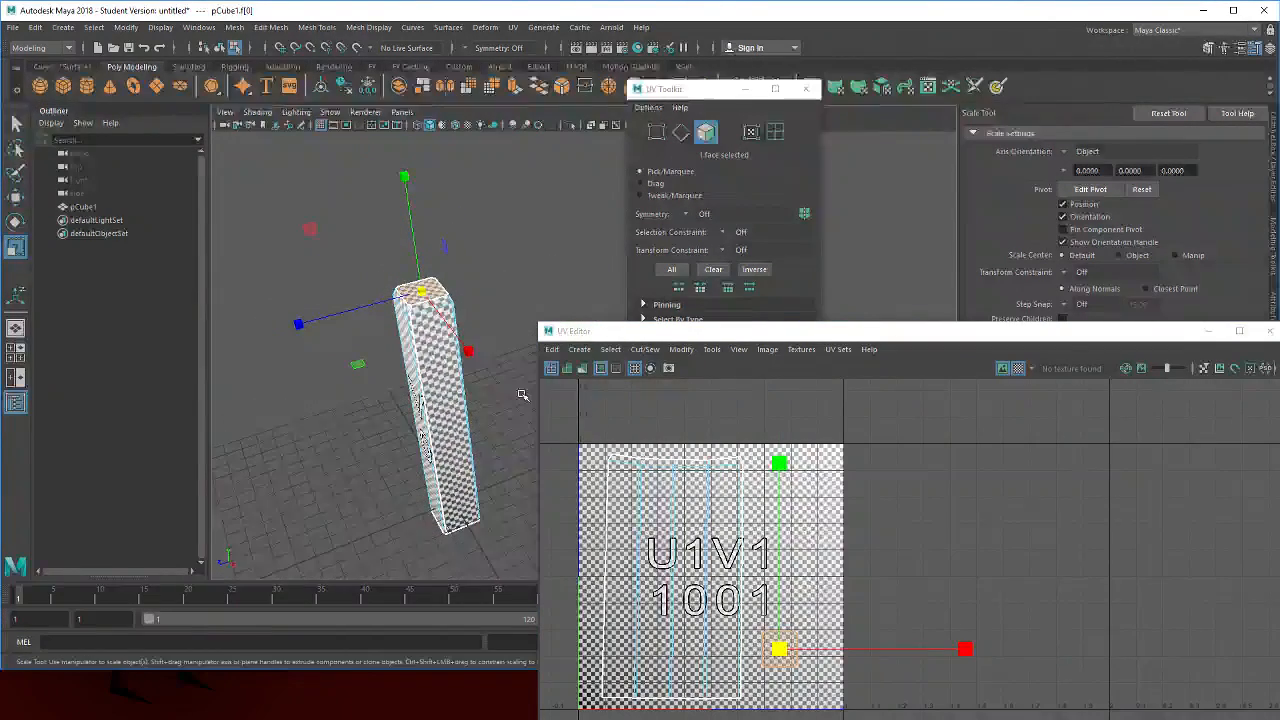
Scale the cap shell a bit further, then return to object mode and select the pillar
{"action": "left_click_drag", "start_coordinate": [782, 649], "coordinate": [792, 612]}
{"action": "key", "text": "w"}
{"action": "left_click", "coordinate": [929, 460]}
{"action": "left_click_drag", "start_coordinate": [550, 298], "coordinate": [534, 223]}
{"action": "right_click", "coordinate": [534, 225]}
{"action": "left_click", "coordinate": [524, 246]}
{"action": "left_click", "coordinate": [407, 244]}
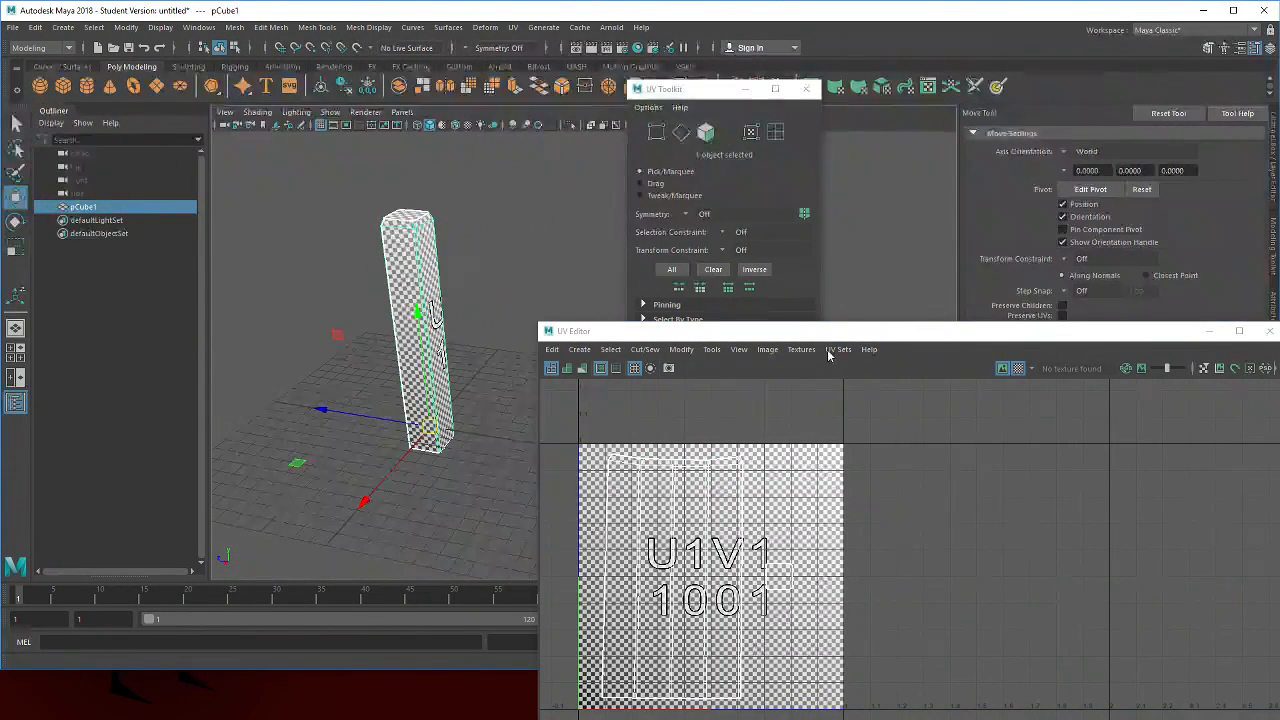
Turn off the checker map and select both UV shells in the UV Editor
{"action": "scroll", "coordinate": [884, 464], "scroll_direction": "down", "scroll_amount": 1}
{"action": "left_click_drag", "start_coordinate": [857, 414], "coordinate": [570, 604]}
{"action": "left_click", "coordinate": [1018, 368]}
{"action": "left_click_drag", "start_coordinate": [851, 443], "coordinate": [551, 642]}
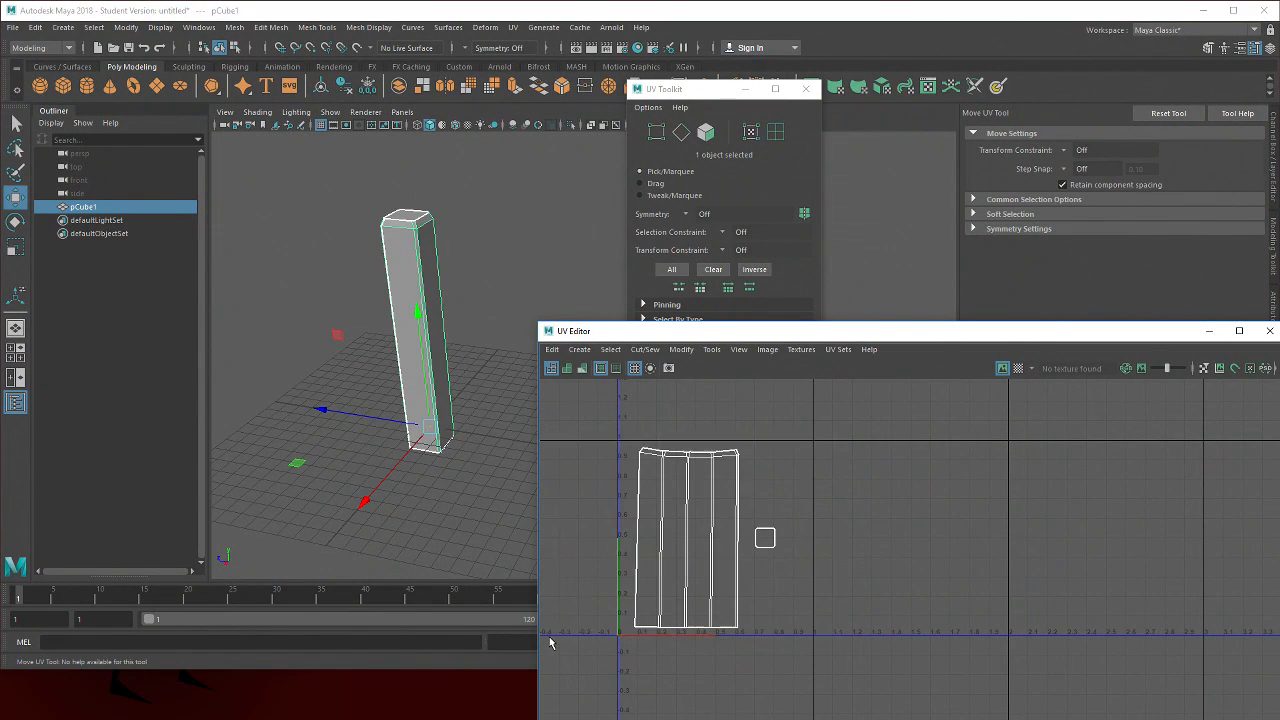
{"action": "right_click", "coordinate": [832, 419]}
{"action": "left_click", "coordinate": [776, 400]}
{"action": "left_click_drag", "start_coordinate": [827, 433], "coordinate": [710, 580]}
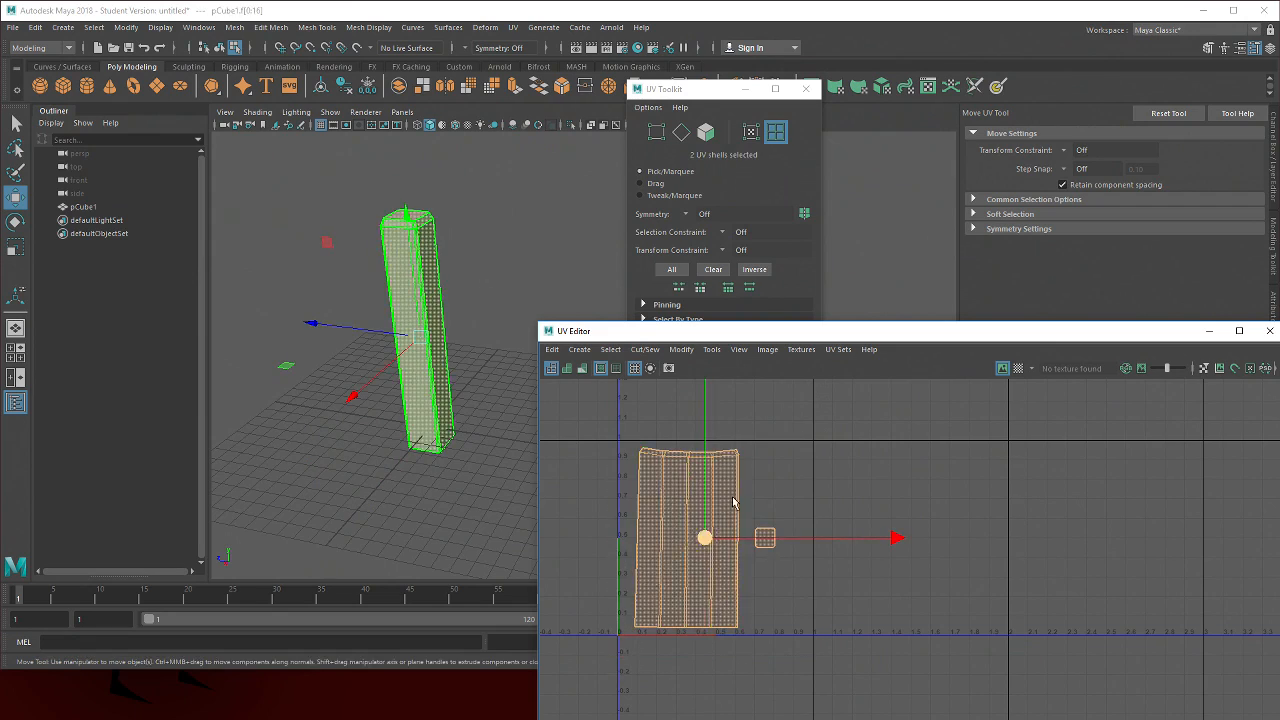
{"action": "left_click", "coordinate": [767, 349]}
{"action": "left_click", "coordinate": [829, 573]}
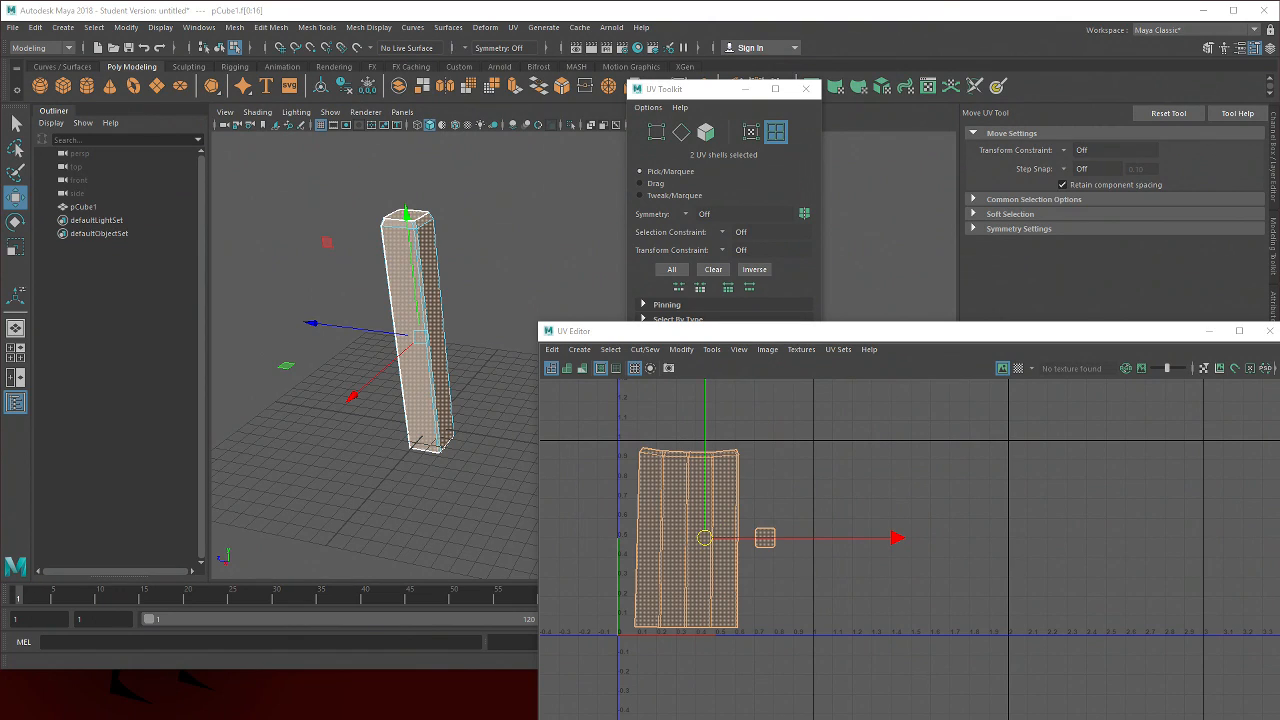
Save the scene as Pillar_2.mb
{"action": "key", "text": "w"}
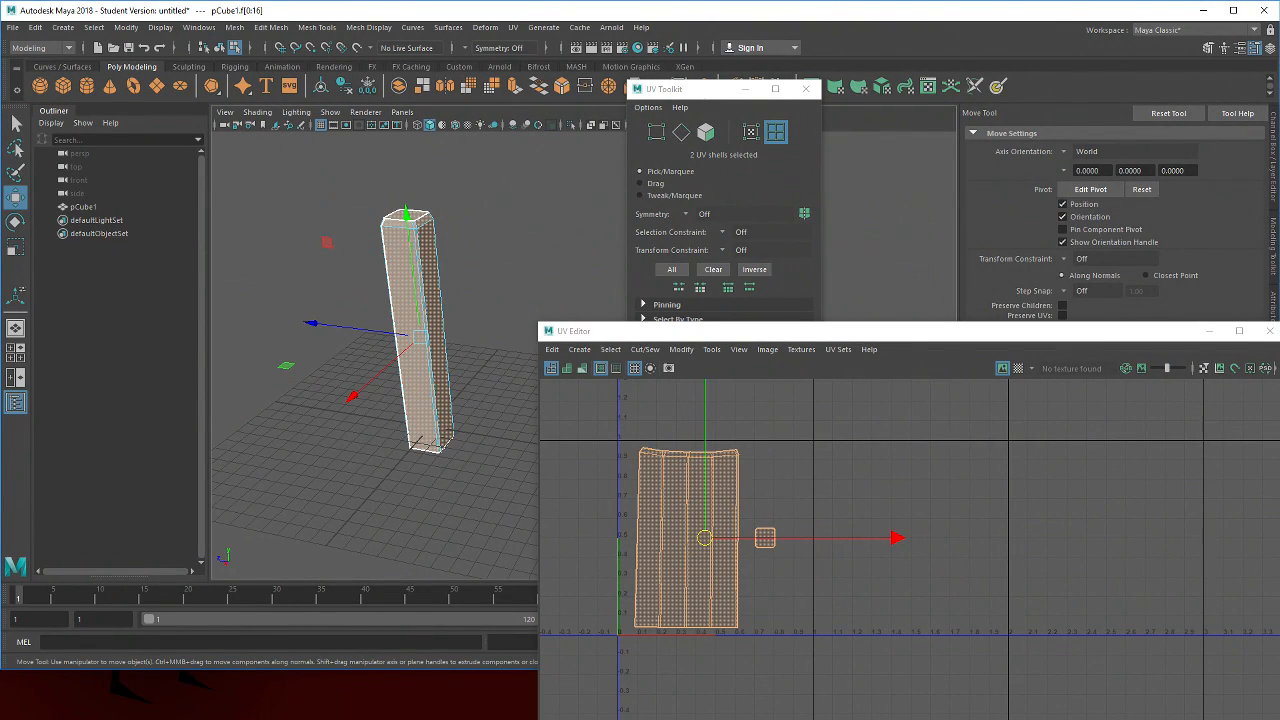
{"action": "key", "text": "ctrl+s"}
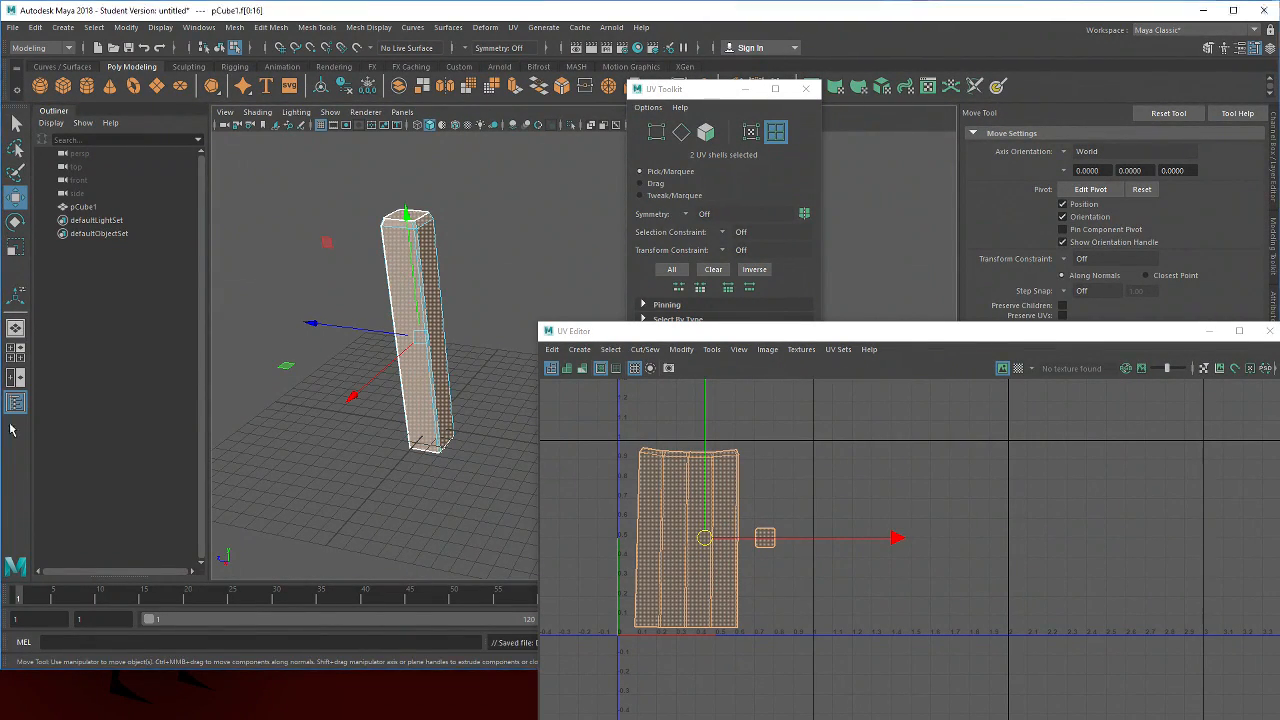
{"action": "left_click", "coordinate": [18, 27]}
{"action": "left_click", "coordinate": [75, 94]}
{"action": "key", "text": "q"}
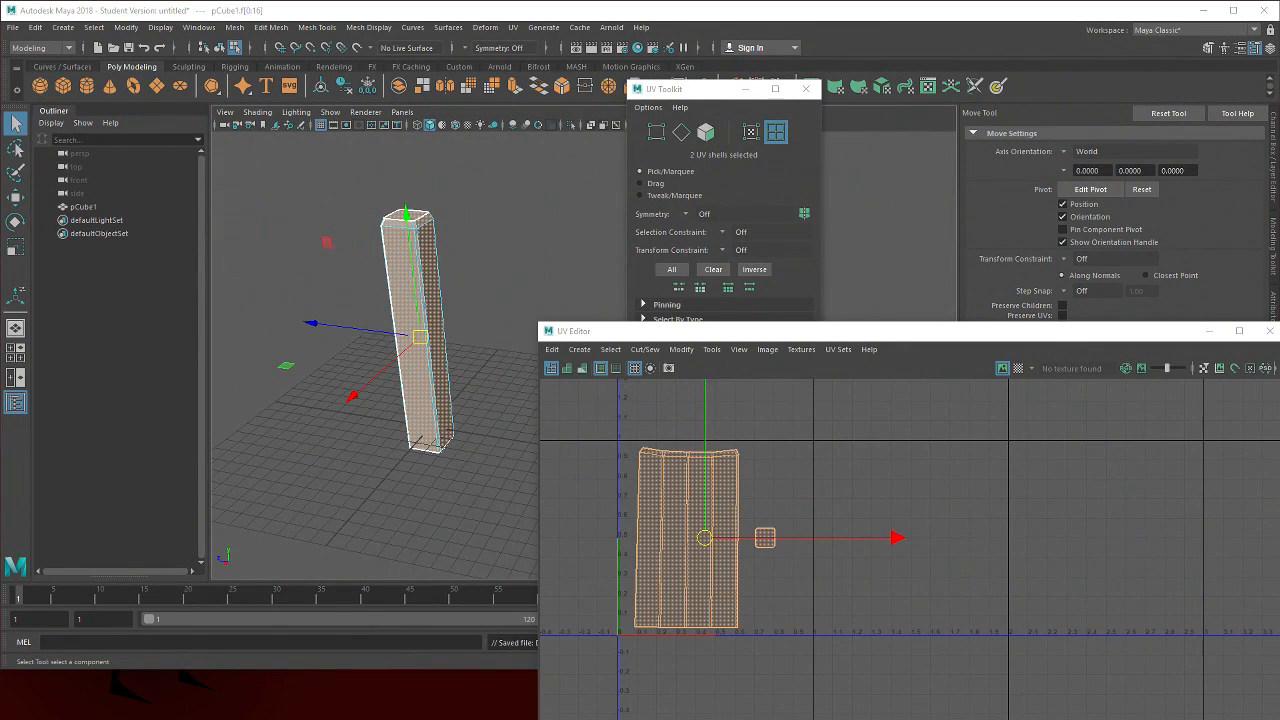
{"action": "key", "text": "ctrl+s"}
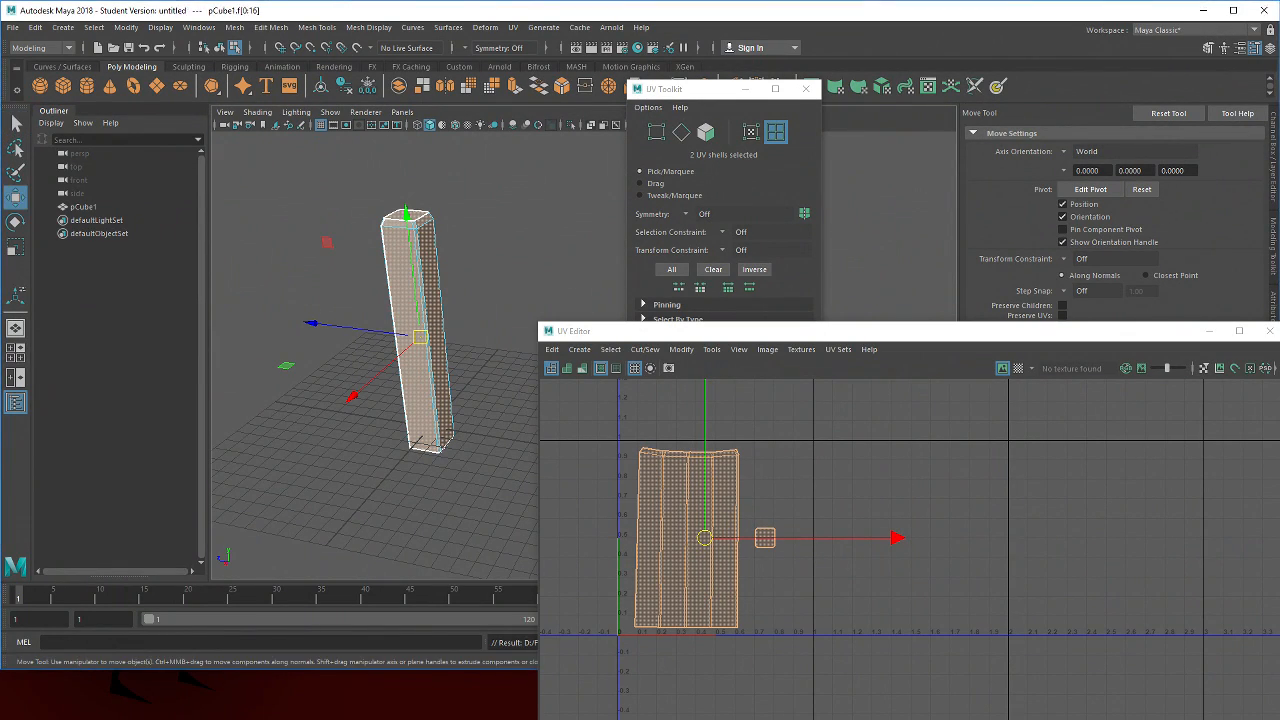
Close the UV Editor
{"action": "left_click_drag", "start_coordinate": [943, 332], "coordinate": [623, 138]}
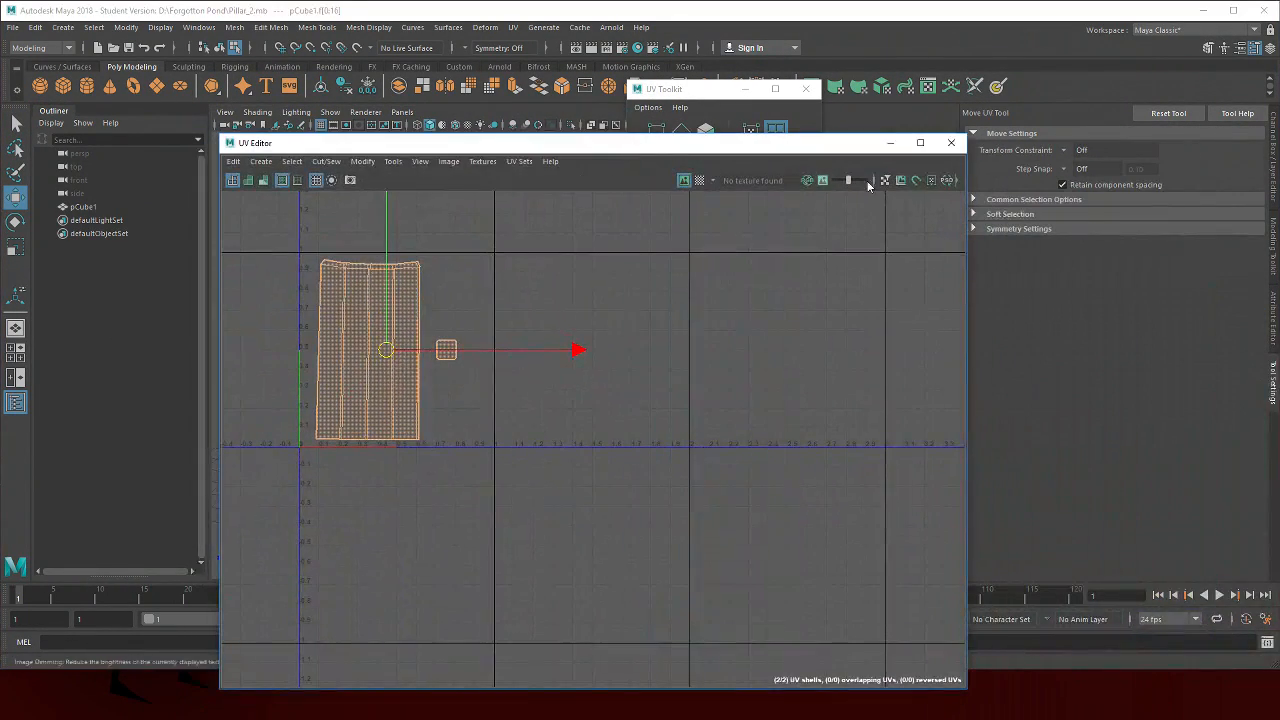
{"action": "left_click", "coordinate": [946, 137]}
{"action": "left_click_drag", "start_coordinate": [301, 306], "coordinate": [397, 294]}
{"action": "left_click", "coordinate": [399, 293]}
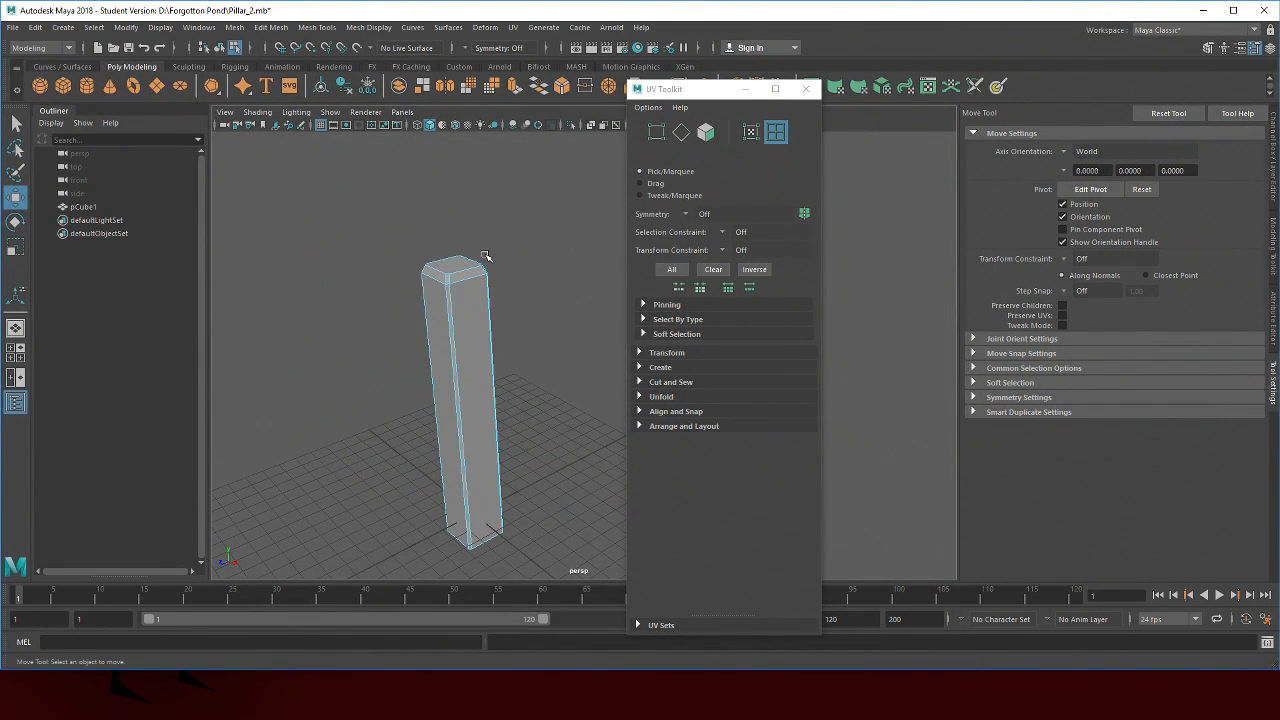
Rename the pillar object to Pillar_2 in the Outliner
{"action": "double_click", "coordinate": [86, 207]}
{"action": "type", "text": "Pillar_"}
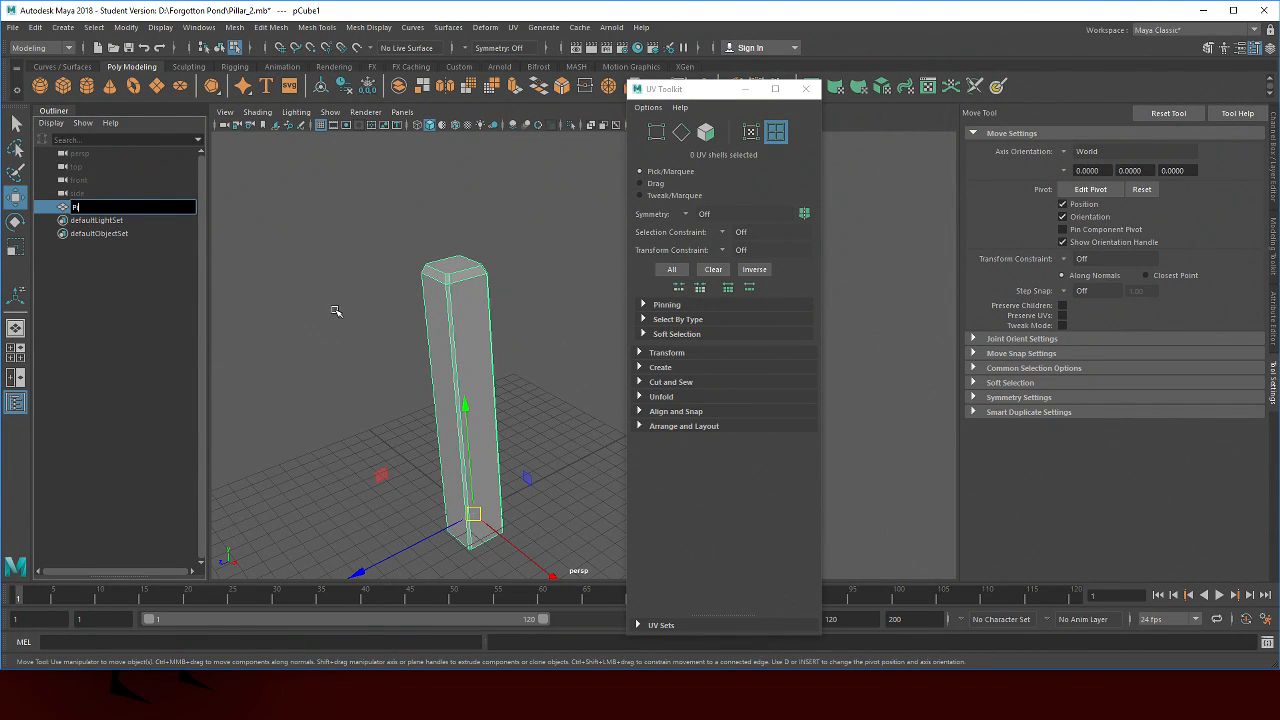
{"action": "key", "text": "Return"}
Save the scene, accepting the Student Version notice, and close the UV Toolkit
{"action": "key", "text": "q"}
{"action": "key", "text": "ctrl+s"}
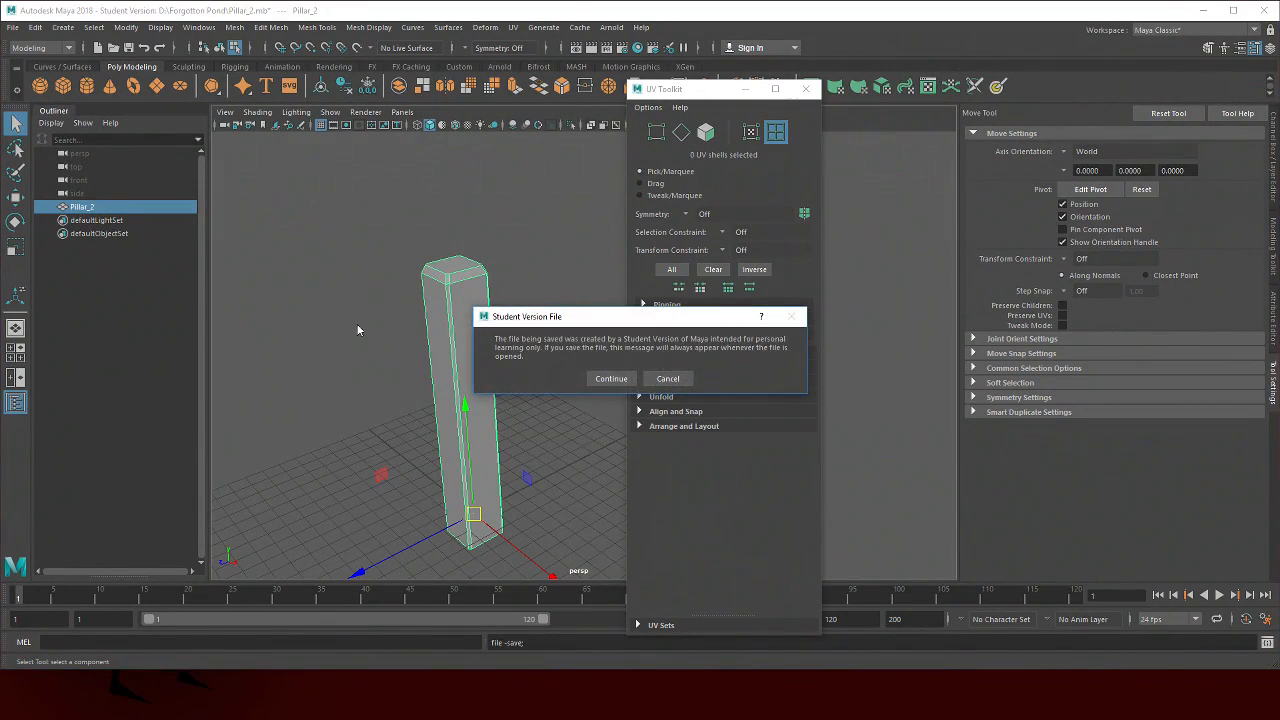
{"action": "left_click", "coordinate": [612, 380]}
{"action": "key", "text": "w"}
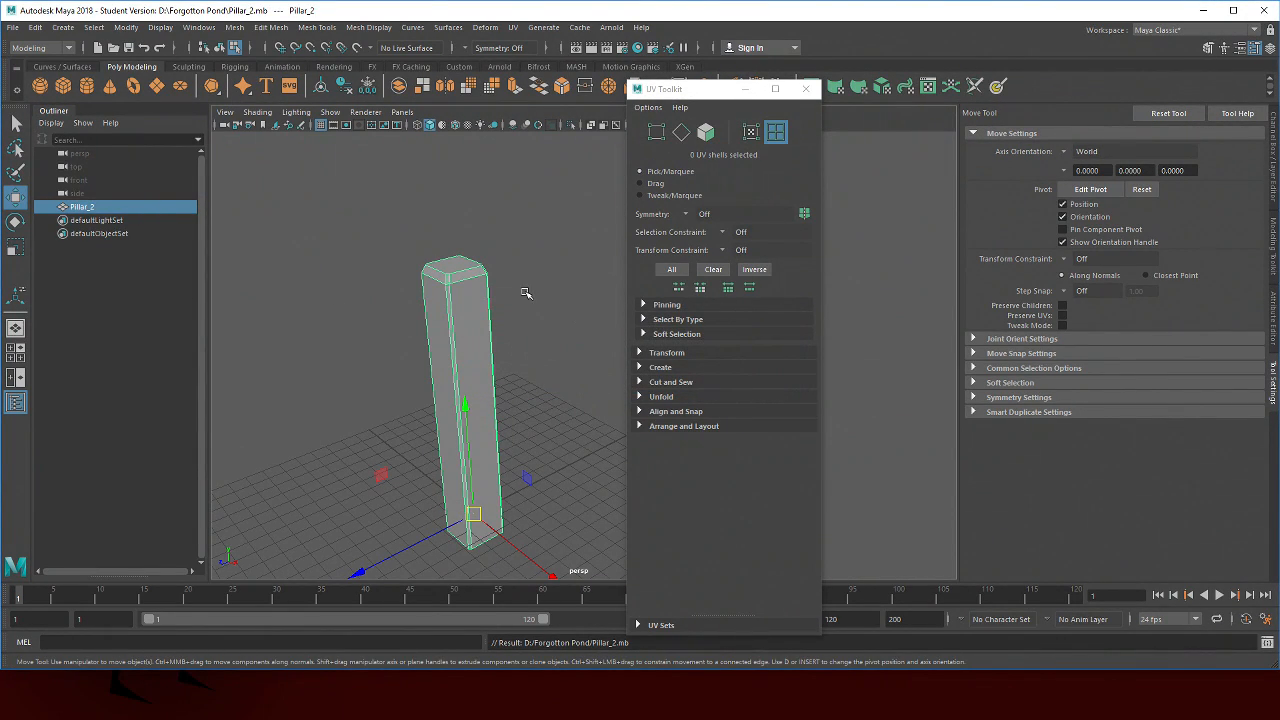
{"action": "left_click", "coordinate": [806, 89]}
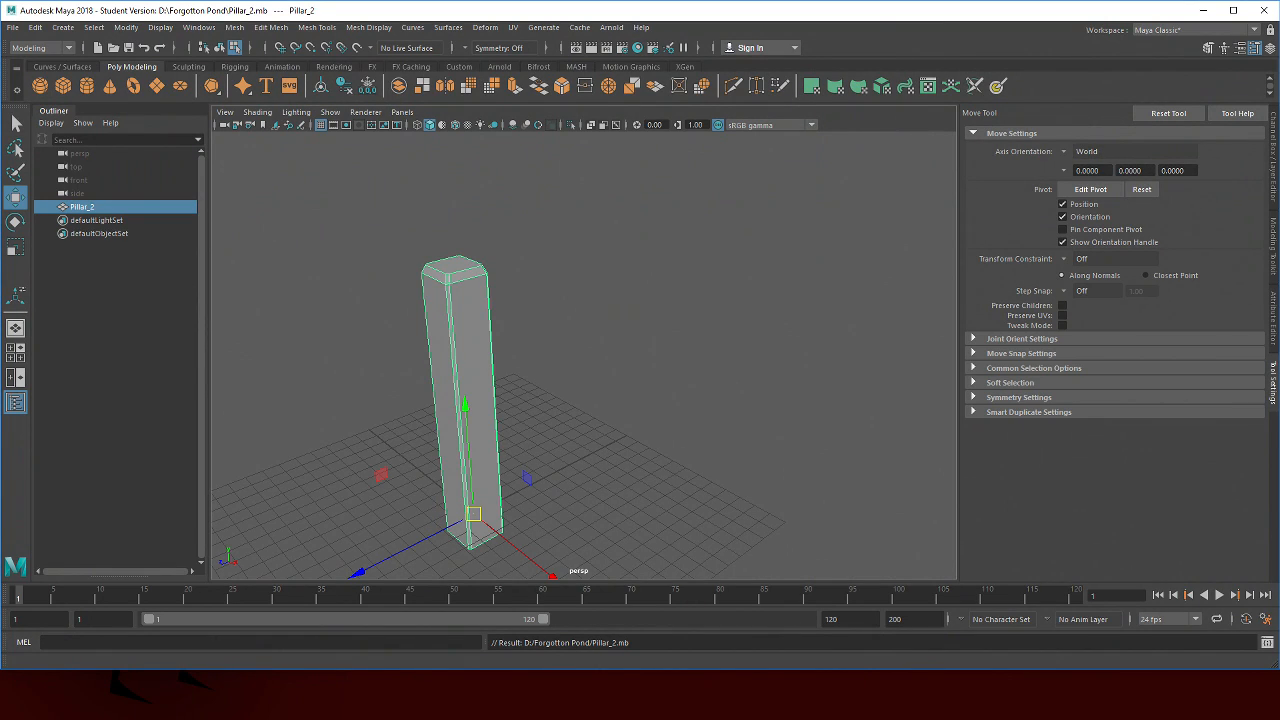
Switch to Photoshop and open Pillar_2_uv.png from the Forgotton Pond folder
{"action": "key", "text": "alt+Tab"}
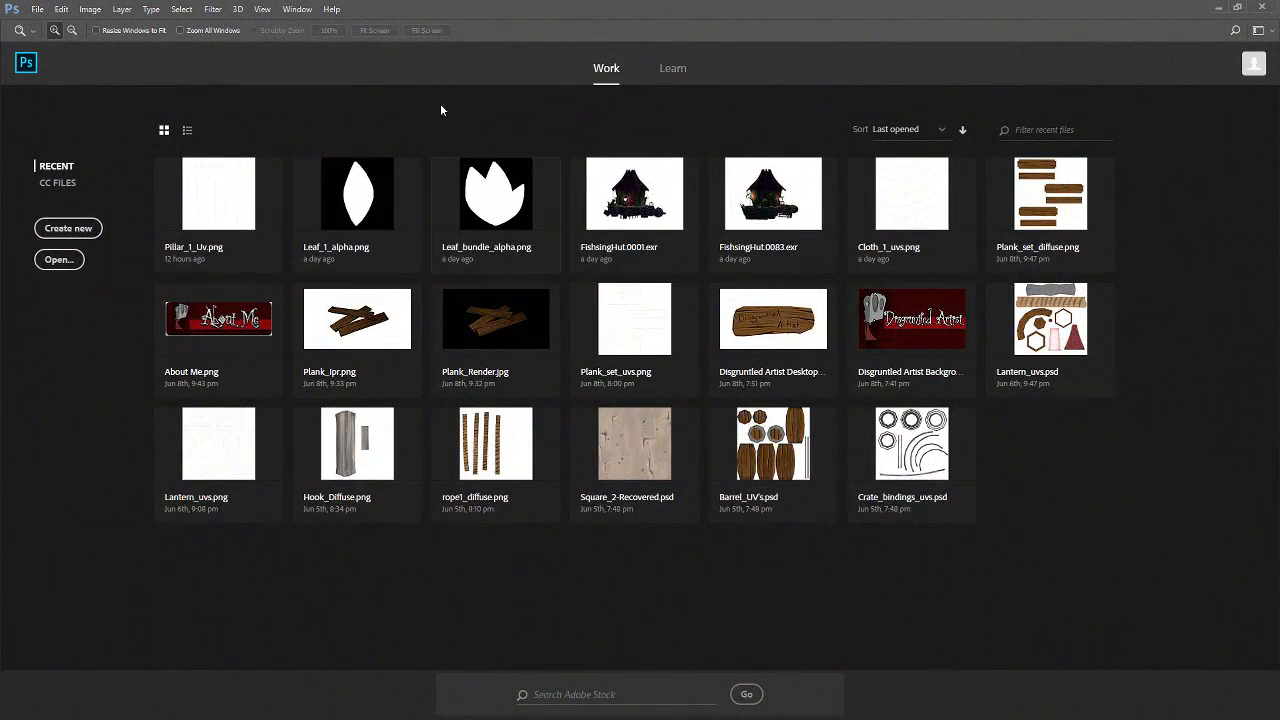
{"action": "left_click", "coordinate": [41, 10]}
{"action": "left_click", "coordinate": [60, 40]}
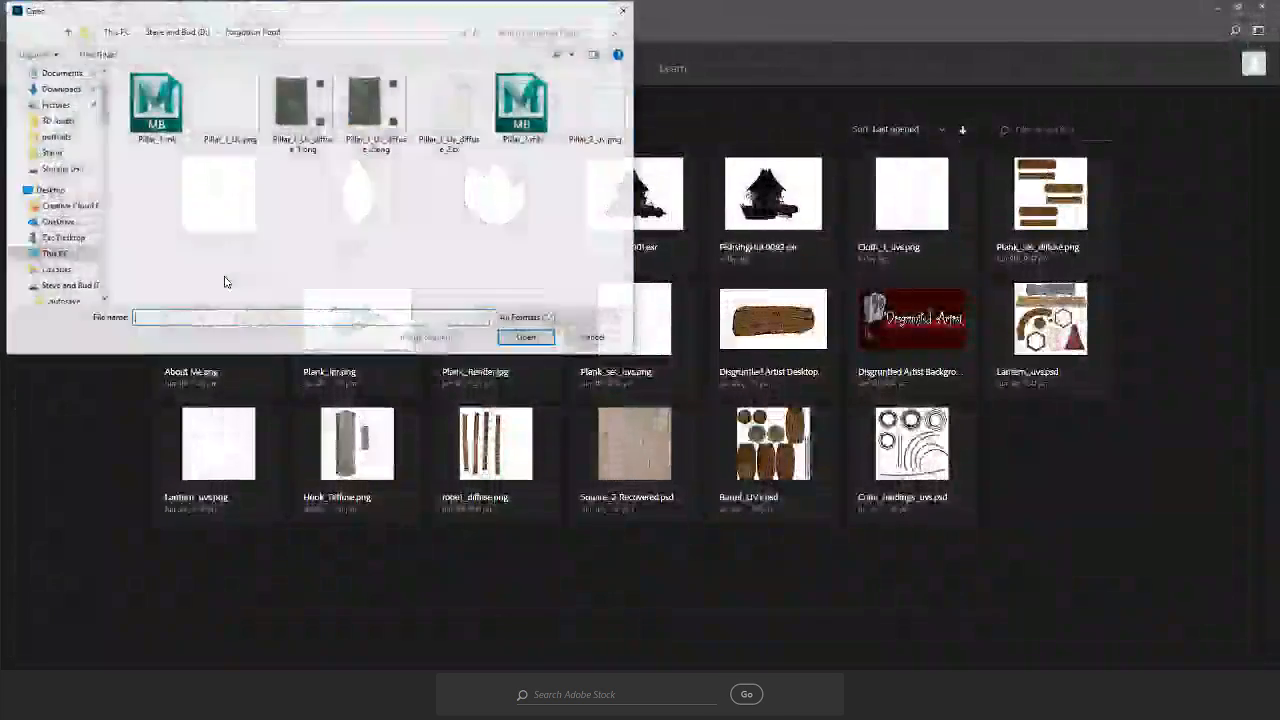
{"action": "left_click", "coordinate": [596, 105]}
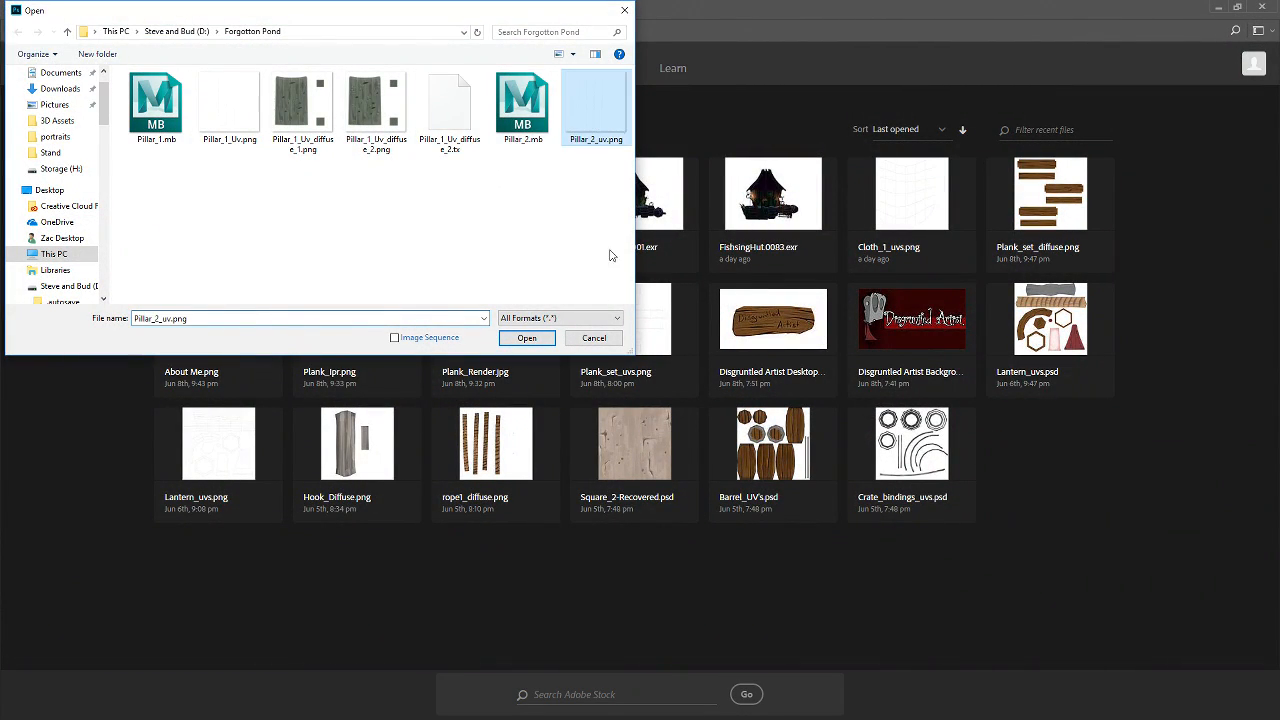
{"action": "left_click", "coordinate": [527, 337]}
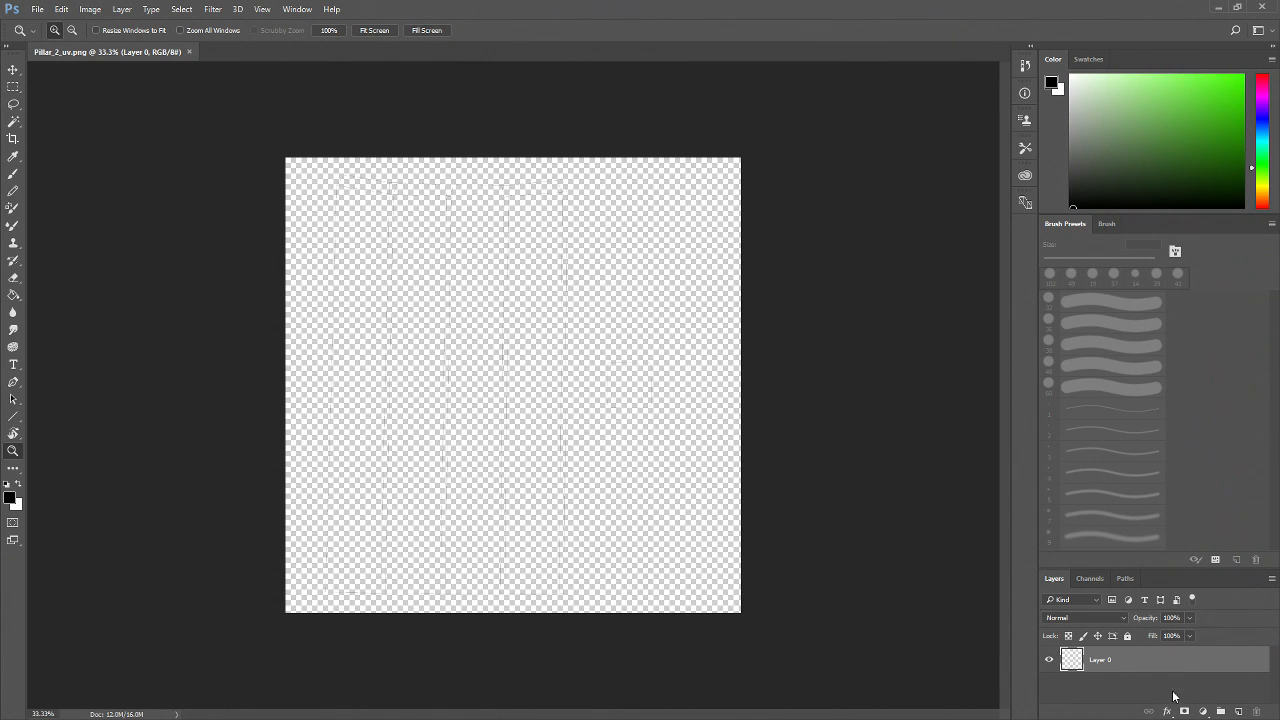
Add a new layer above the UV snapshot and fill it entirely with black
{"action": "left_click", "coordinate": [1238, 711]}
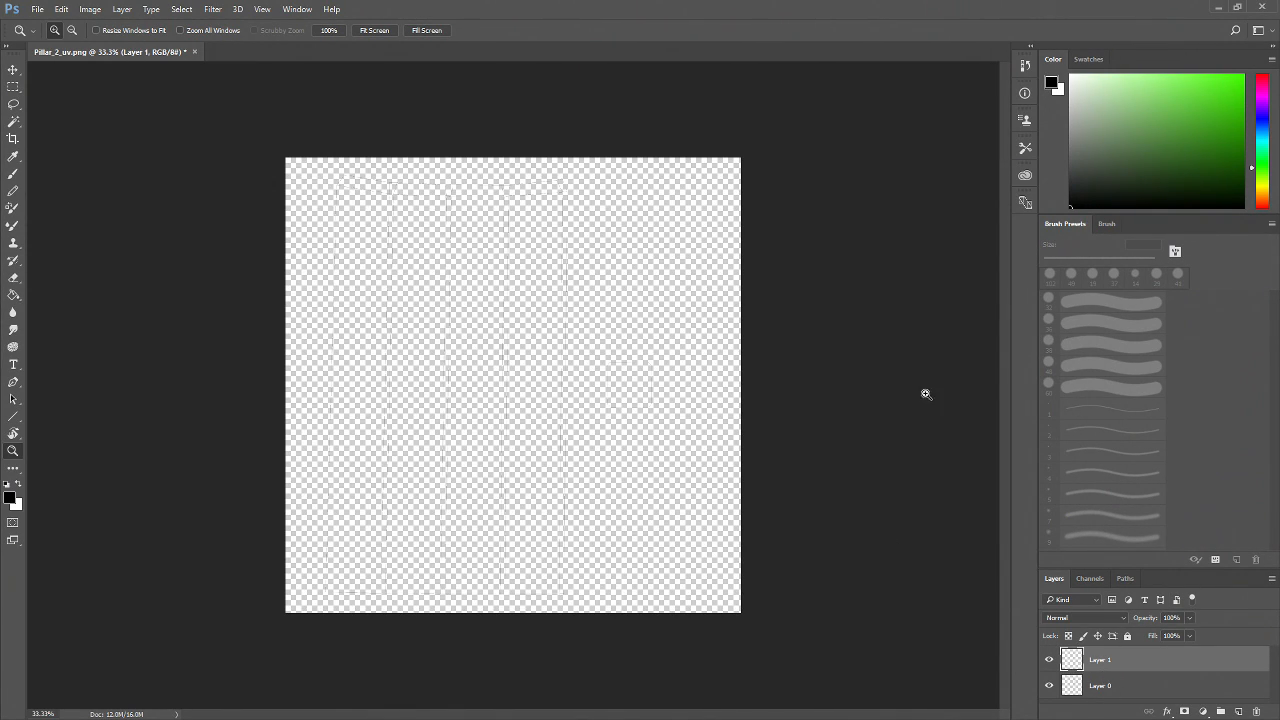
{"action": "key", "text": "g"}
{"action": "left_click", "coordinate": [608, 318]}
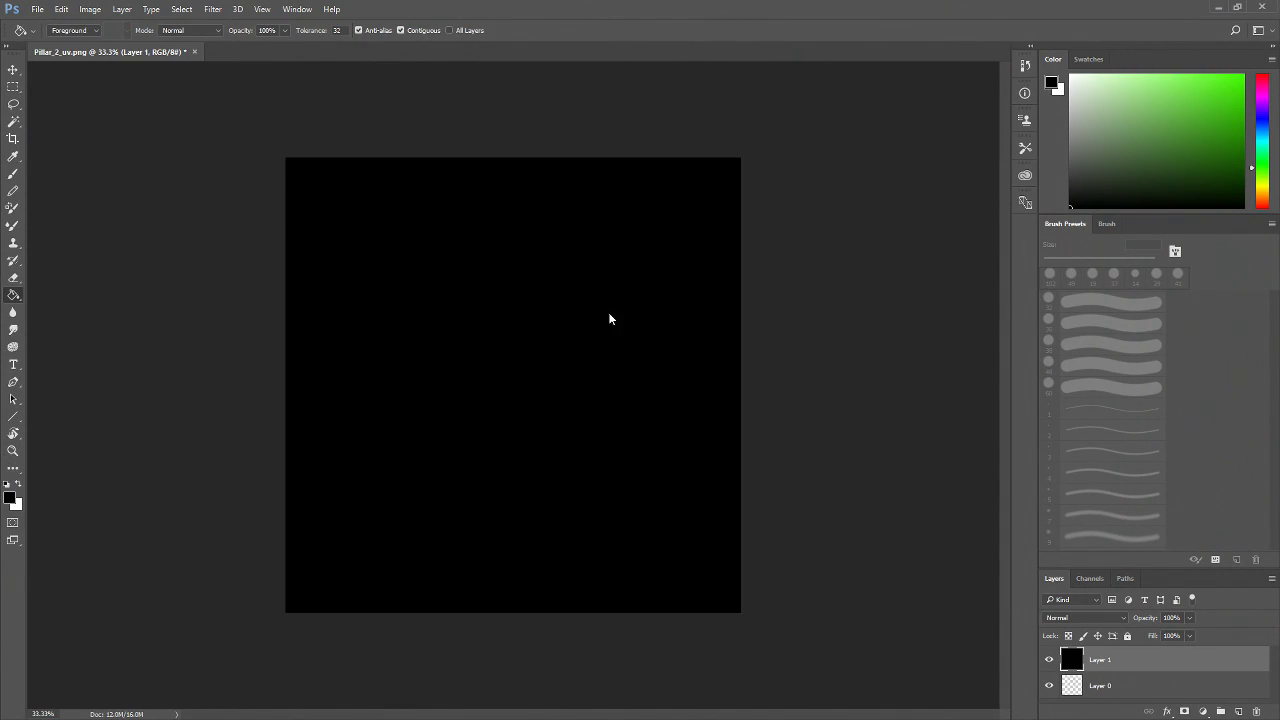
Mask the black layer so it shows only inside the UV shells, using a Magic Wand selection on Layer 0, then deselect
{"action": "left_click", "coordinate": [1104, 685]}
{"action": "key", "text": "w"}
{"action": "left_click", "coordinate": [670, 322]}
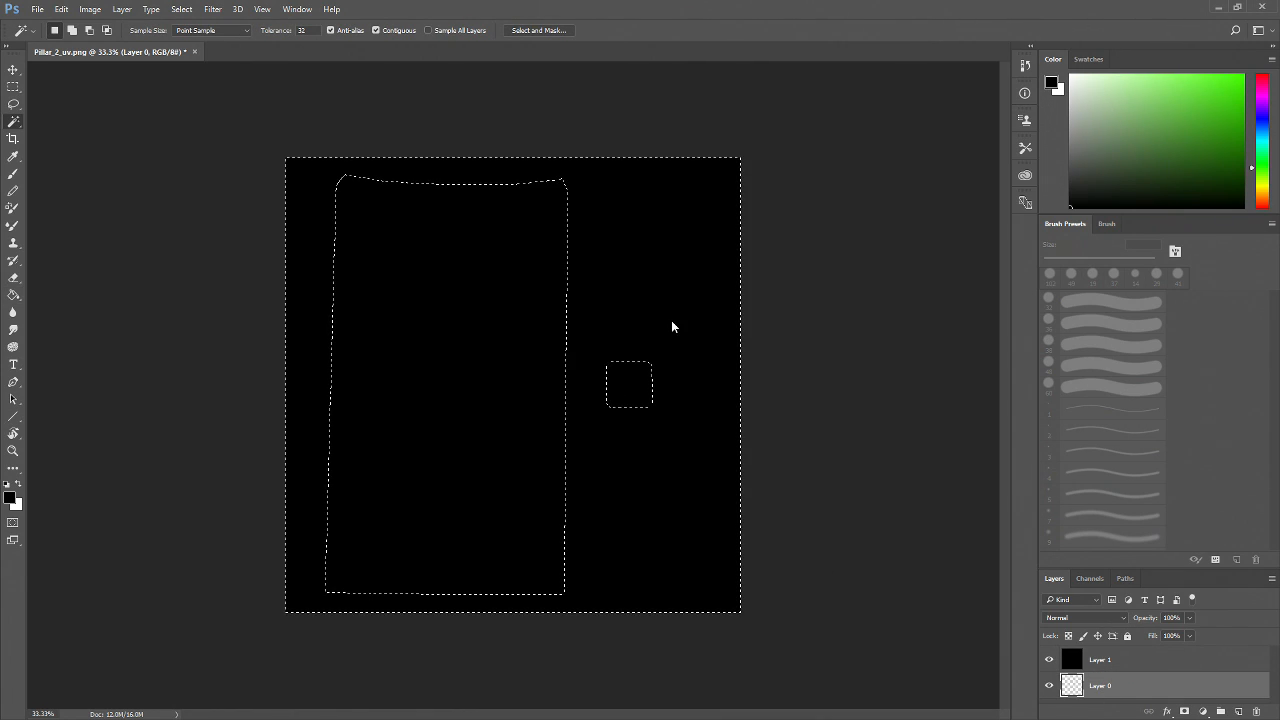
{"action": "left_click", "coordinate": [1150, 659]}
{"action": "left_click", "coordinate": [1185, 711]}
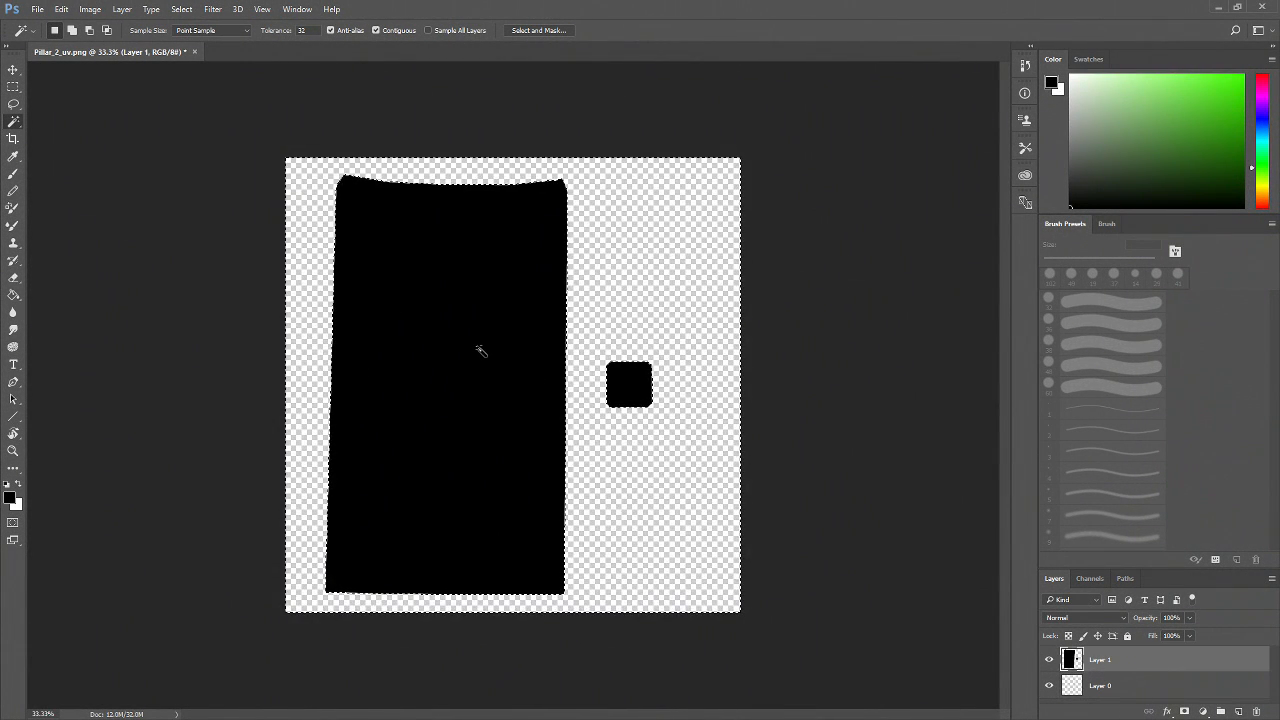
{"action": "key", "text": "ctrl+d"}
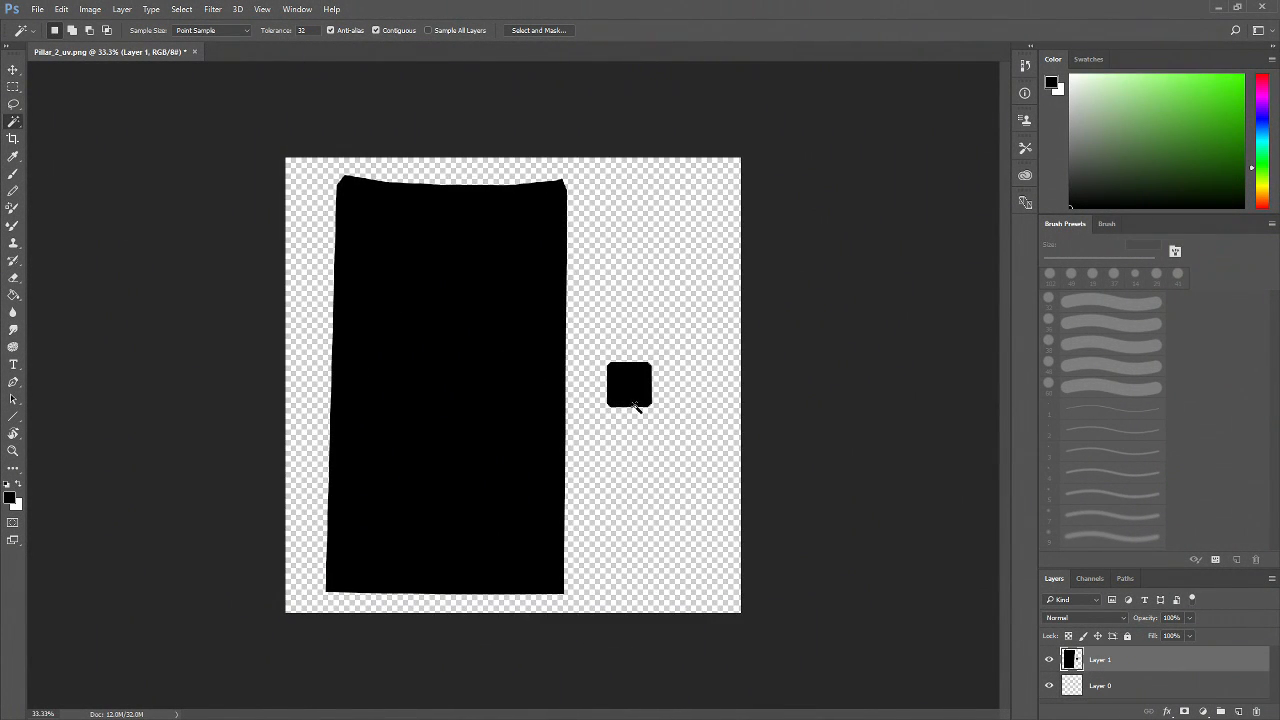
Lock the black layer's transparent pixels and try a green 185 px brush stroke, undoing it
{"action": "left_click", "coordinate": [1069, 636]}
{"action": "key", "text": "b"}
{"action": "left_click_drag", "start_coordinate": [1145, 140], "coordinate": [1161, 131]}
{"action": "left_click", "coordinate": [1096, 262]}
{"action": "left_click", "coordinate": [1122, 261]}
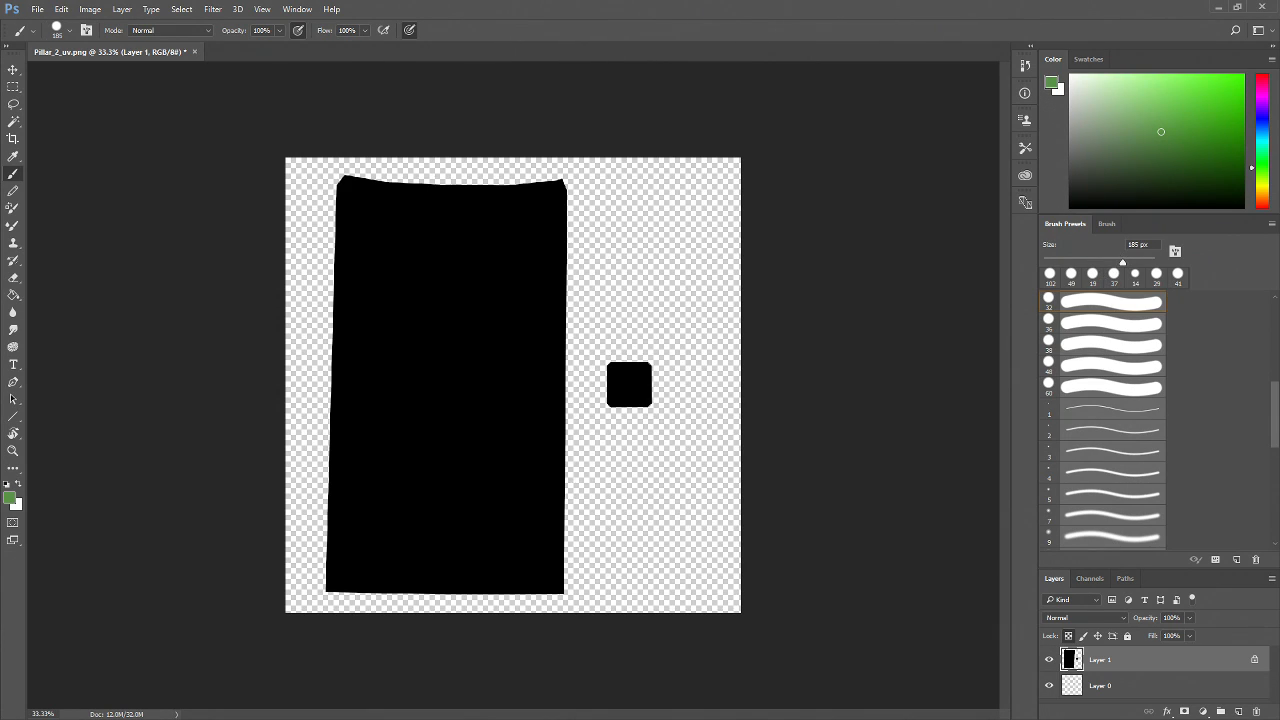
{"action": "mouse_move", "coordinate": [480, 411]}
{"action": "left_mouse_down"}
{"action": "mouse_move", "coordinate": [535, 466]}
{"action": "mouse_move", "coordinate": [597, 566]}
{"action": "left_mouse_up"}
{"action": "key", "text": "ctrl+z"}
Move the UV line layer above the black layer and zoom in to inspect the seam lines
{"action": "left_click_drag", "start_coordinate": [1100, 685], "coordinate": [1116, 661]}
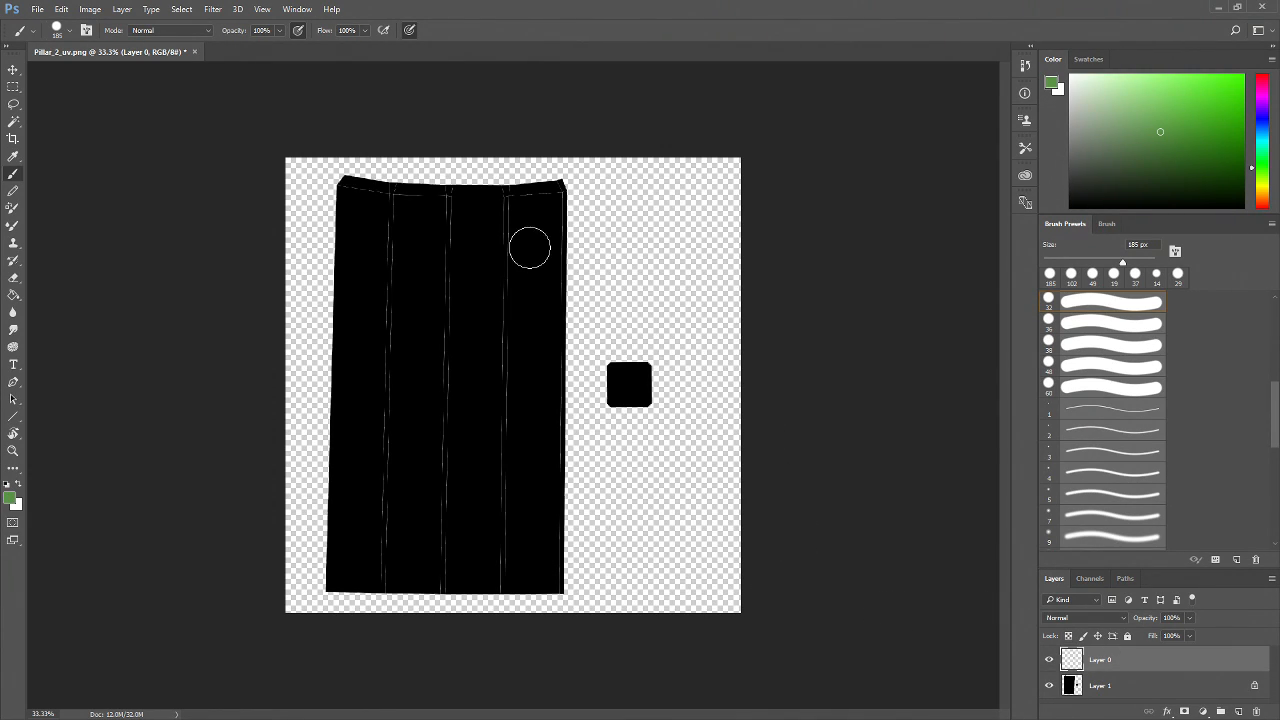
{"action": "key", "text": "z"}
{"action": "left_click", "coordinate": [506, 280]}
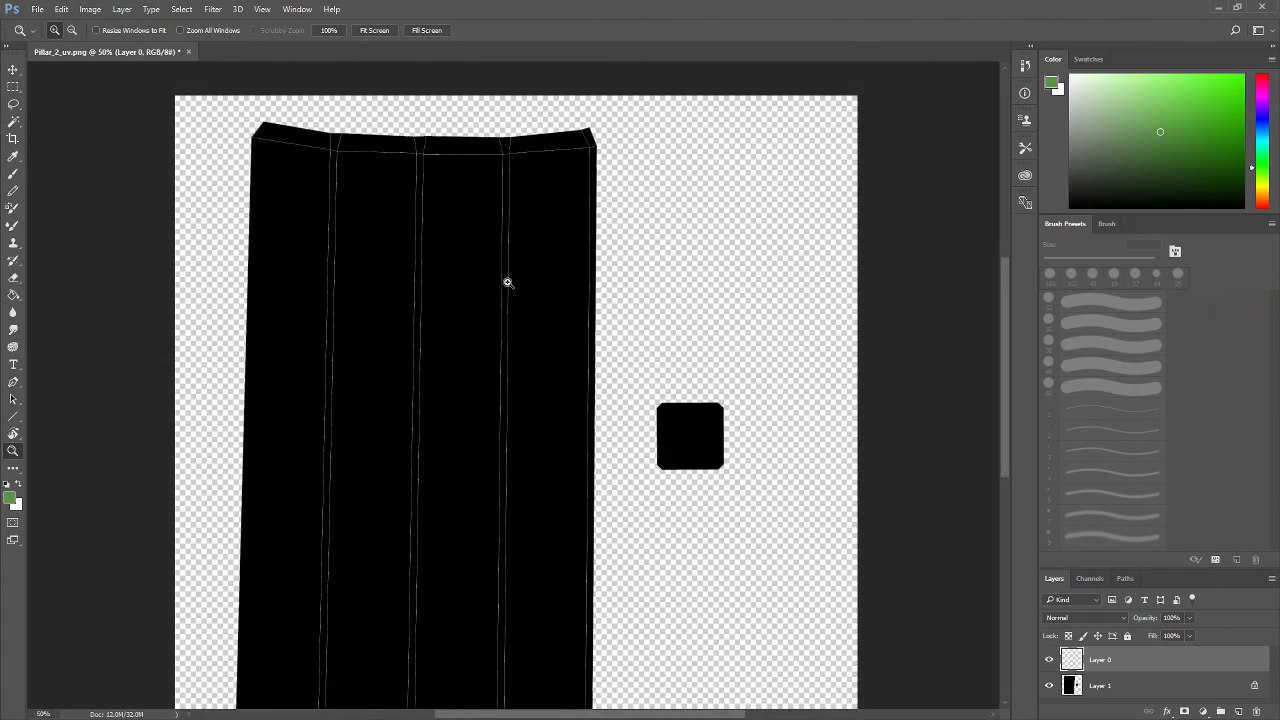
{"action": "scroll", "coordinate": [590, 265], "scroll_direction": "down", "scroll_amount": 1}
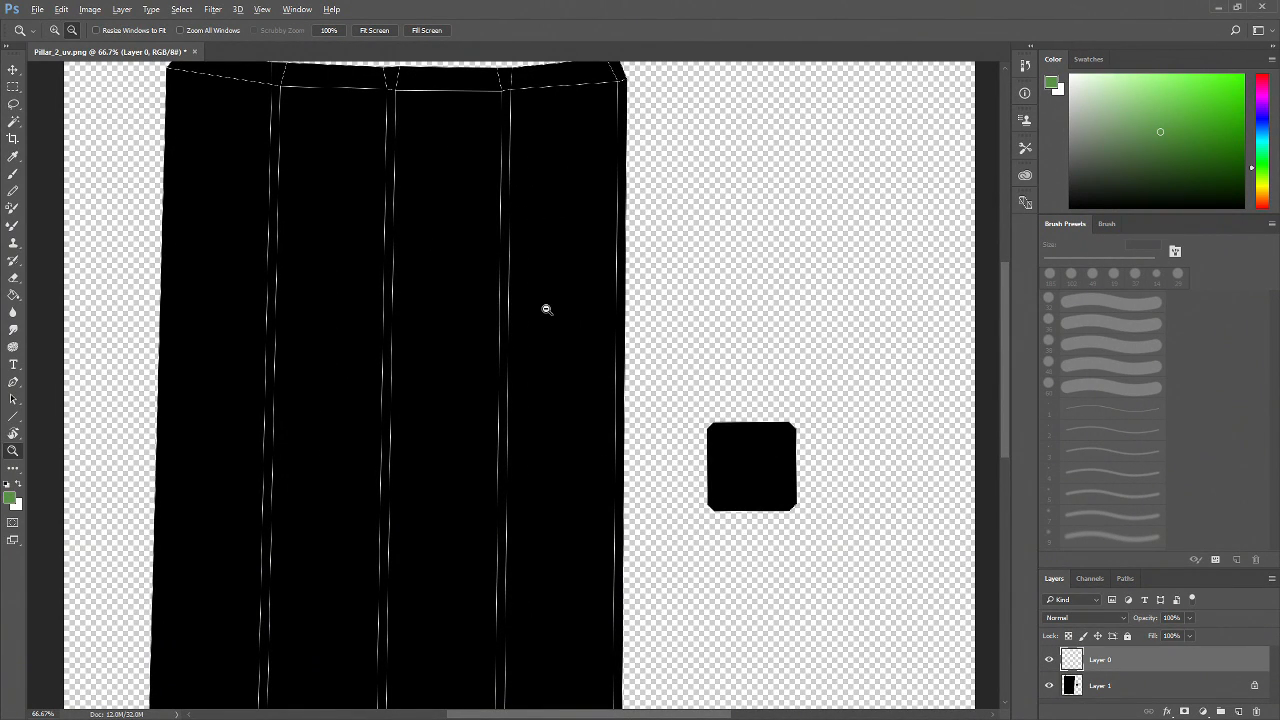
{"action": "left_click", "coordinate": [543, 306], "text": "alt"}
{"action": "left_click", "coordinate": [443, 337]}
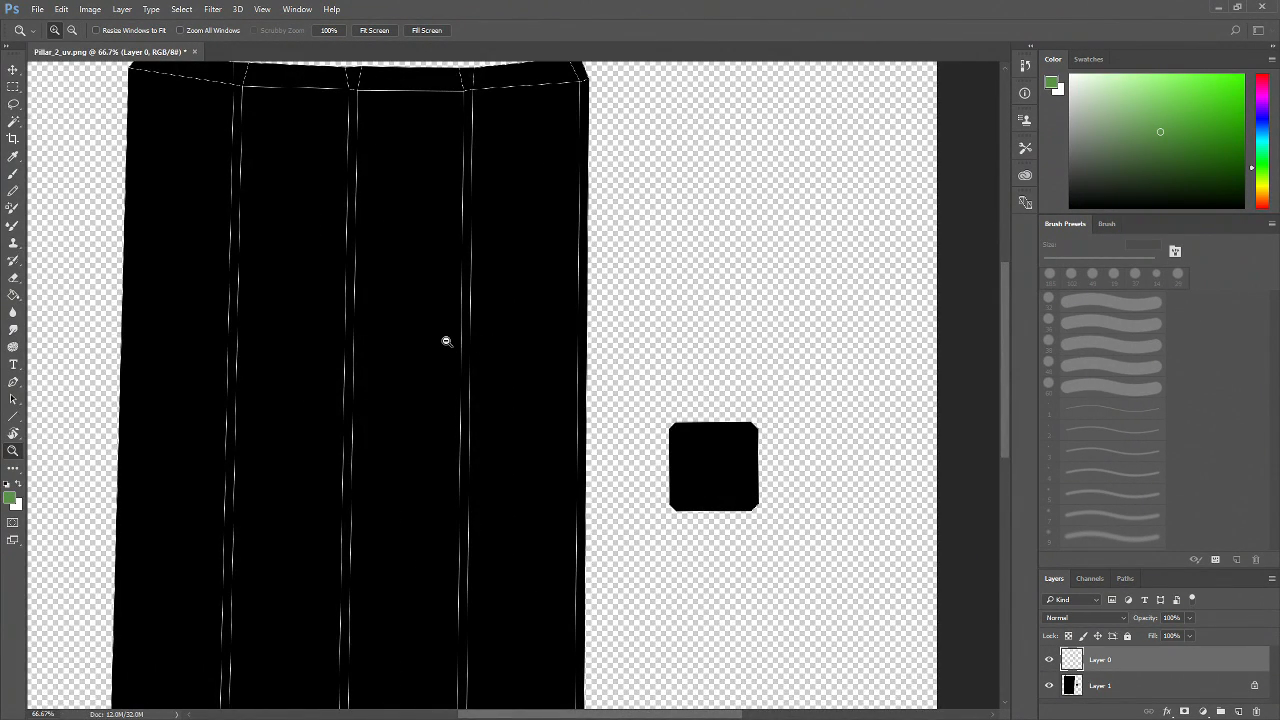
{"action": "left_click", "coordinate": [446, 341], "text": "alt"}
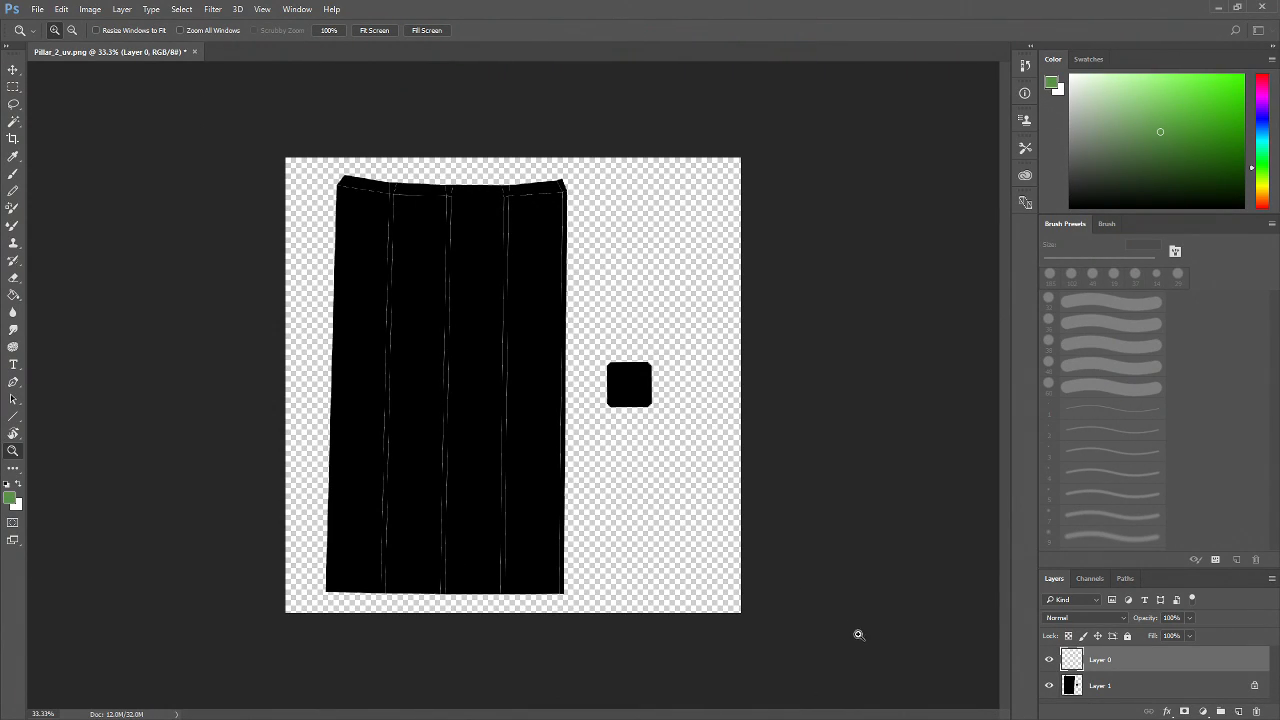
Hide the UV line layer, select the black layer, and pick a grey paint colour for the Brush
{"action": "left_click", "coordinate": [1049, 660]}
{"action": "left_click", "coordinate": [1108, 685]}
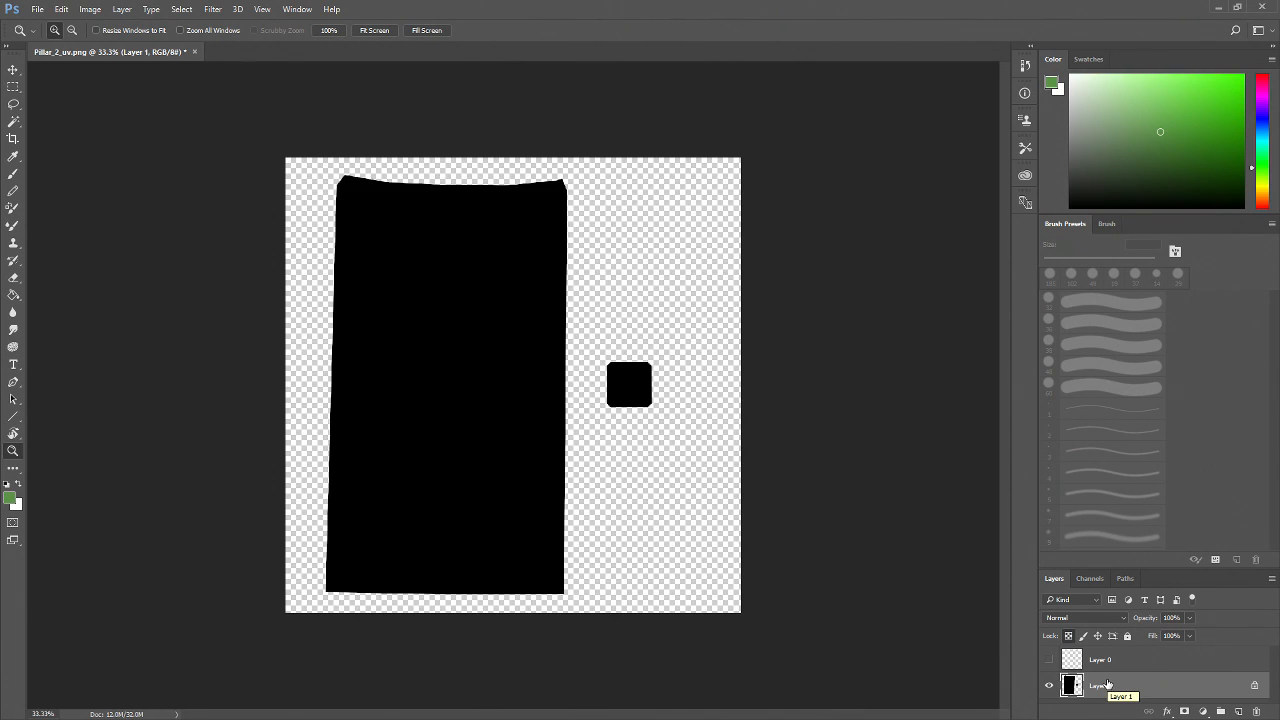
{"action": "left_click", "coordinate": [1068, 137]}
{"action": "mouse_move", "coordinate": [1067, 138]}
{"action": "left_mouse_down"}
{"action": "mouse_move", "coordinate": [1096, 128]}
{"action": "mouse_move", "coordinate": [1065, 138]}
{"action": "left_mouse_up"}
{"action": "key", "text": "b"}
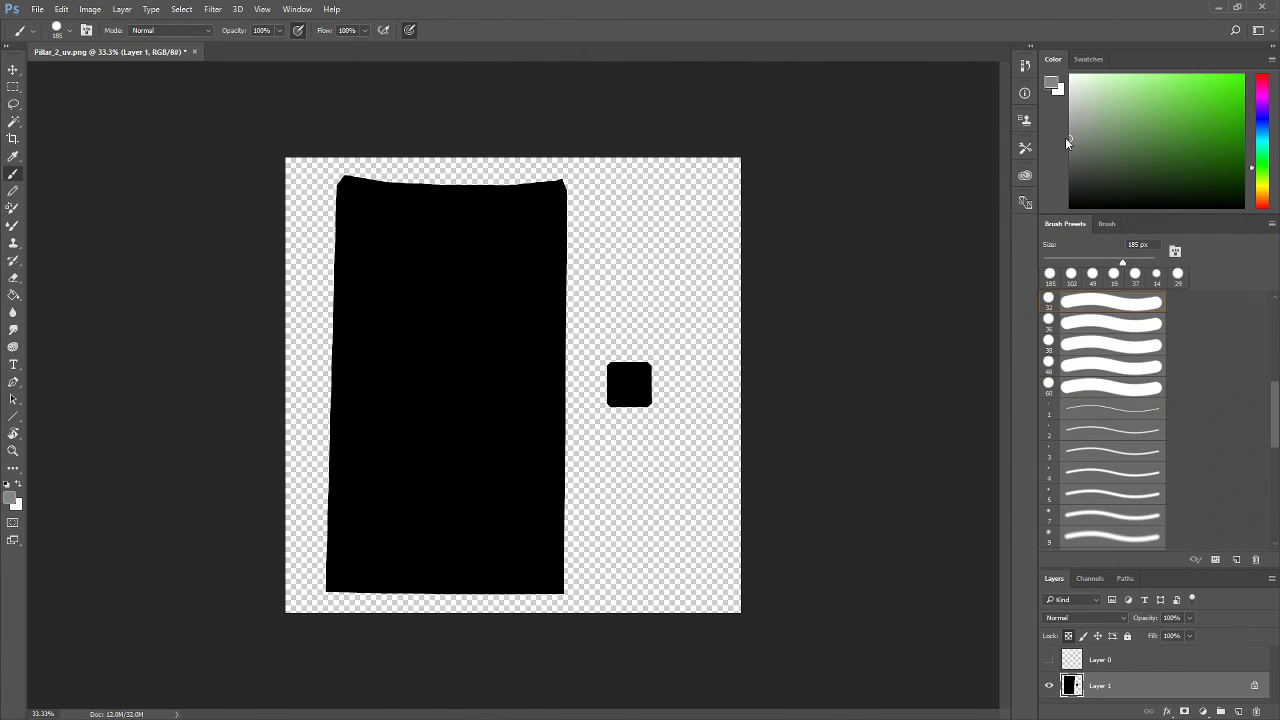
Replace the brush presets with the Basic Brushes set and select the 60 px round brush
{"action": "left_click_drag", "start_coordinate": [1122, 262], "coordinate": [1134, 262]}
{"action": "left_click", "coordinate": [1130, 370]}
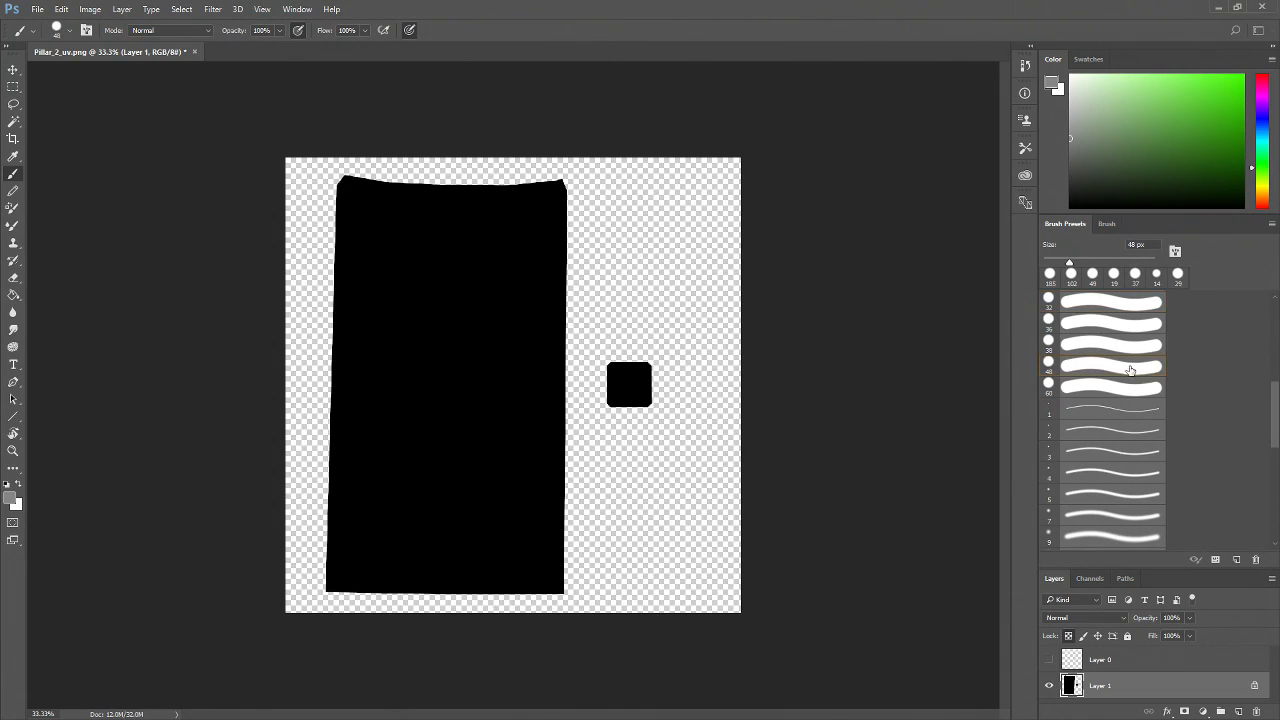
{"action": "left_click", "coordinate": [1107, 223]}
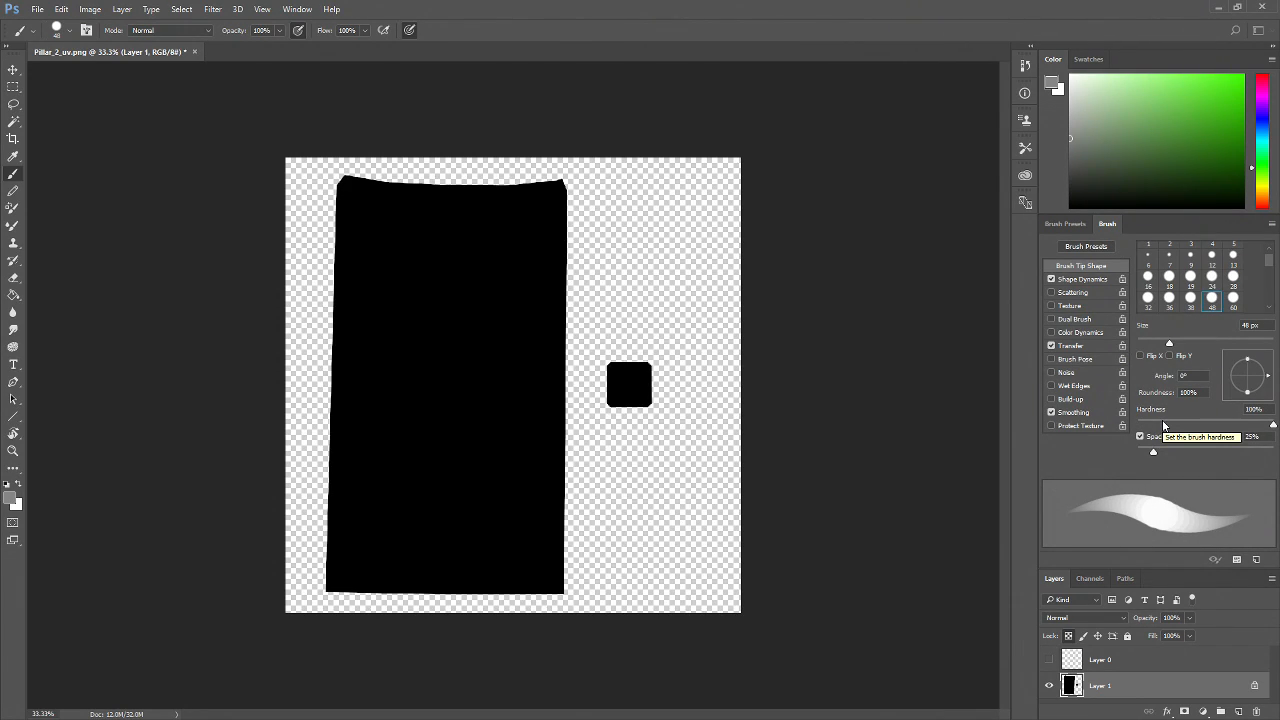
{"action": "left_click", "coordinate": [1272, 227]}
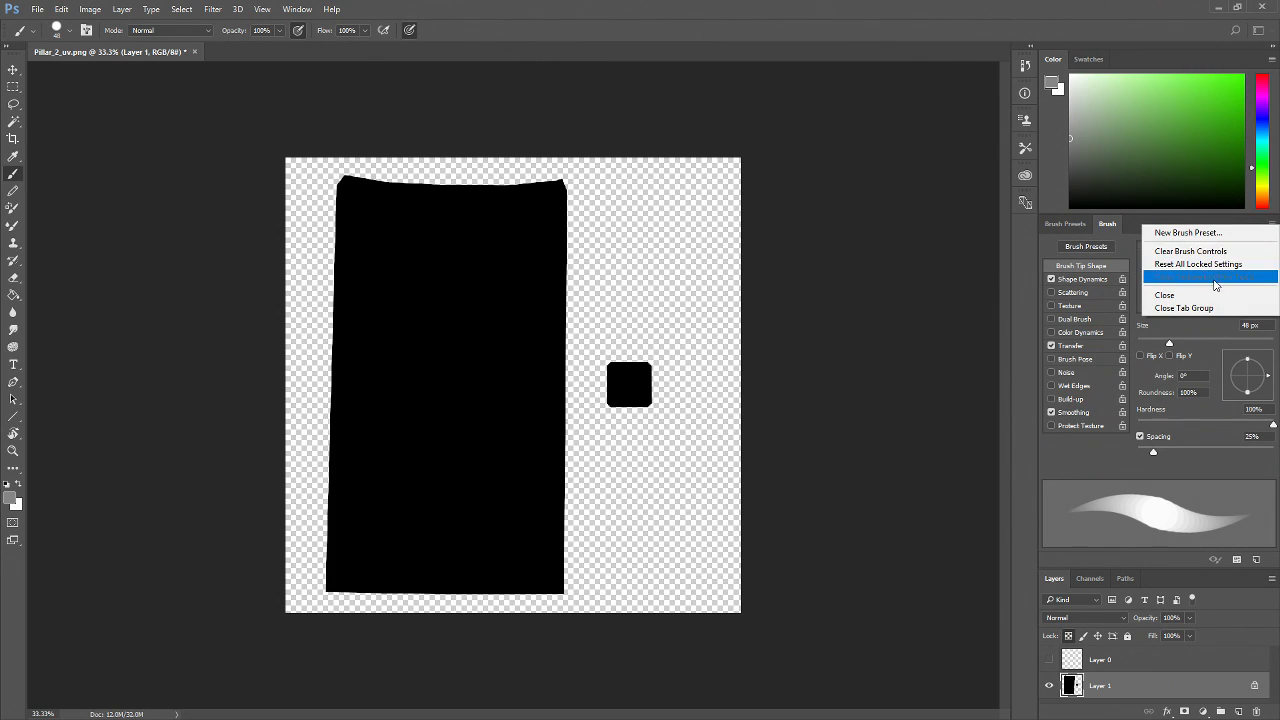
{"action": "left_click", "coordinate": [1143, 222]}
{"action": "left_click", "coordinate": [1089, 224]}
{"action": "left_click", "coordinate": [1272, 224]}
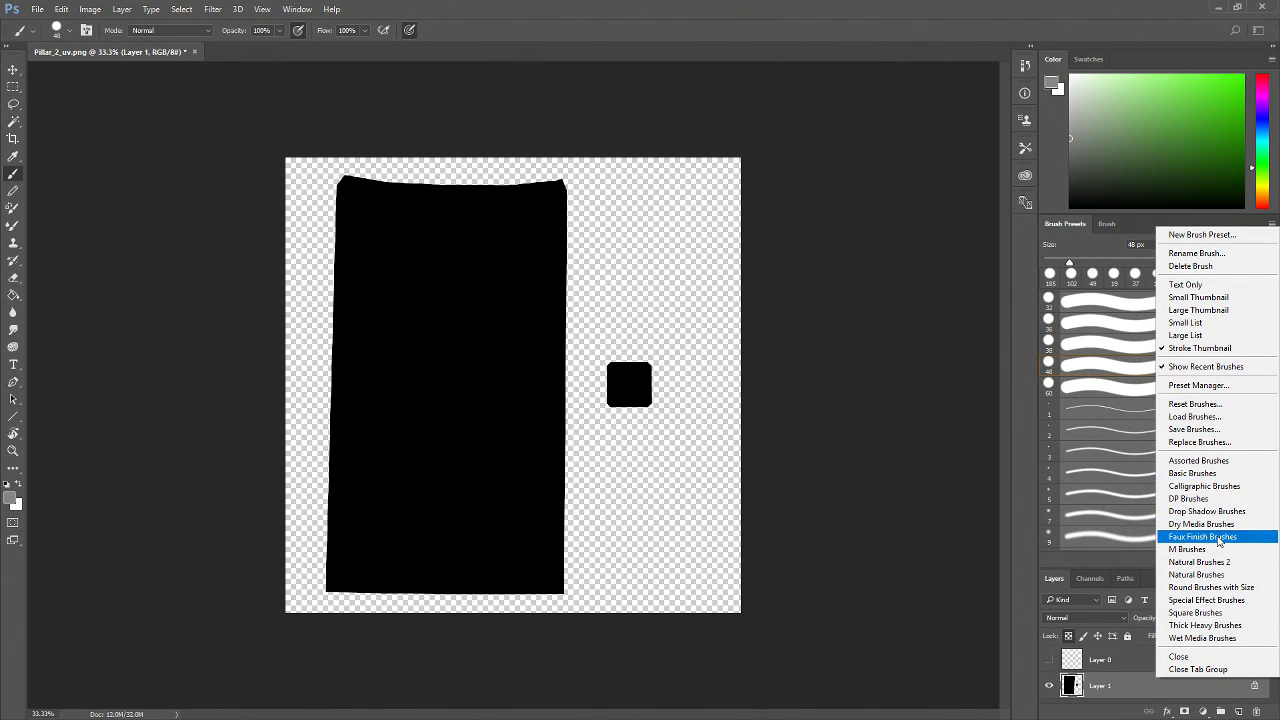
{"action": "left_click", "coordinate": [1221, 477]}
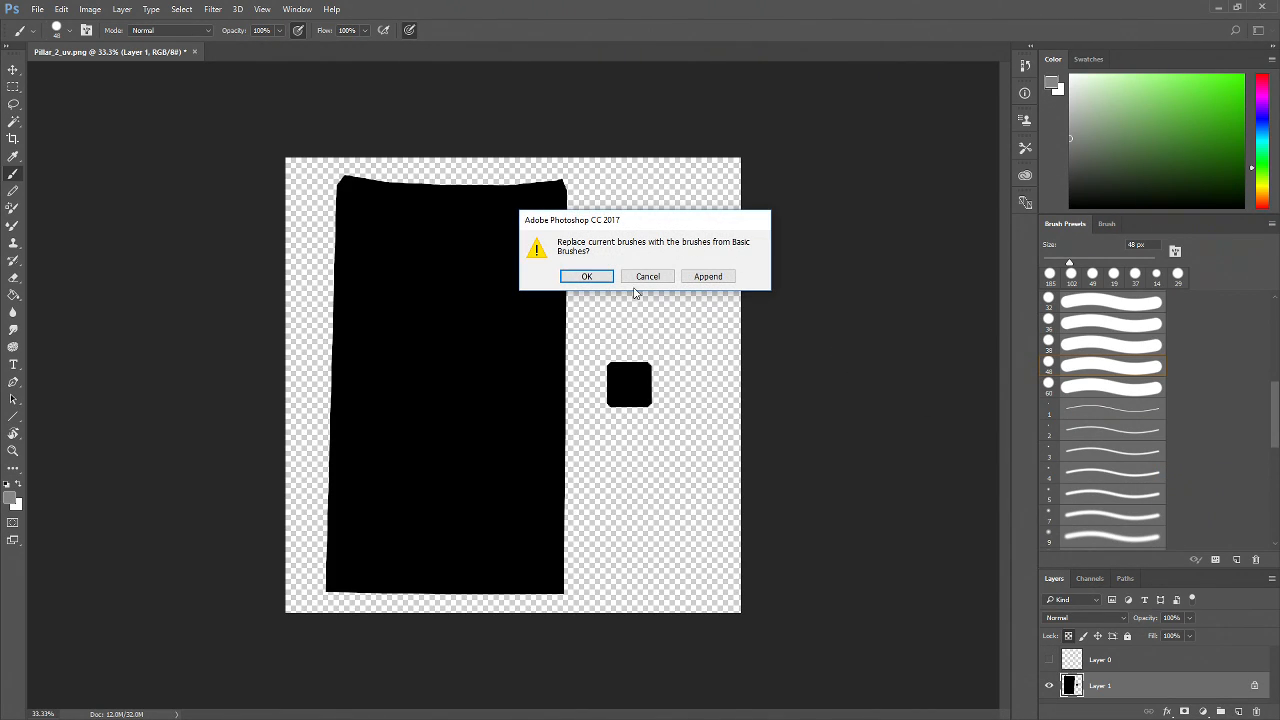
{"action": "left_click", "coordinate": [586, 277]}
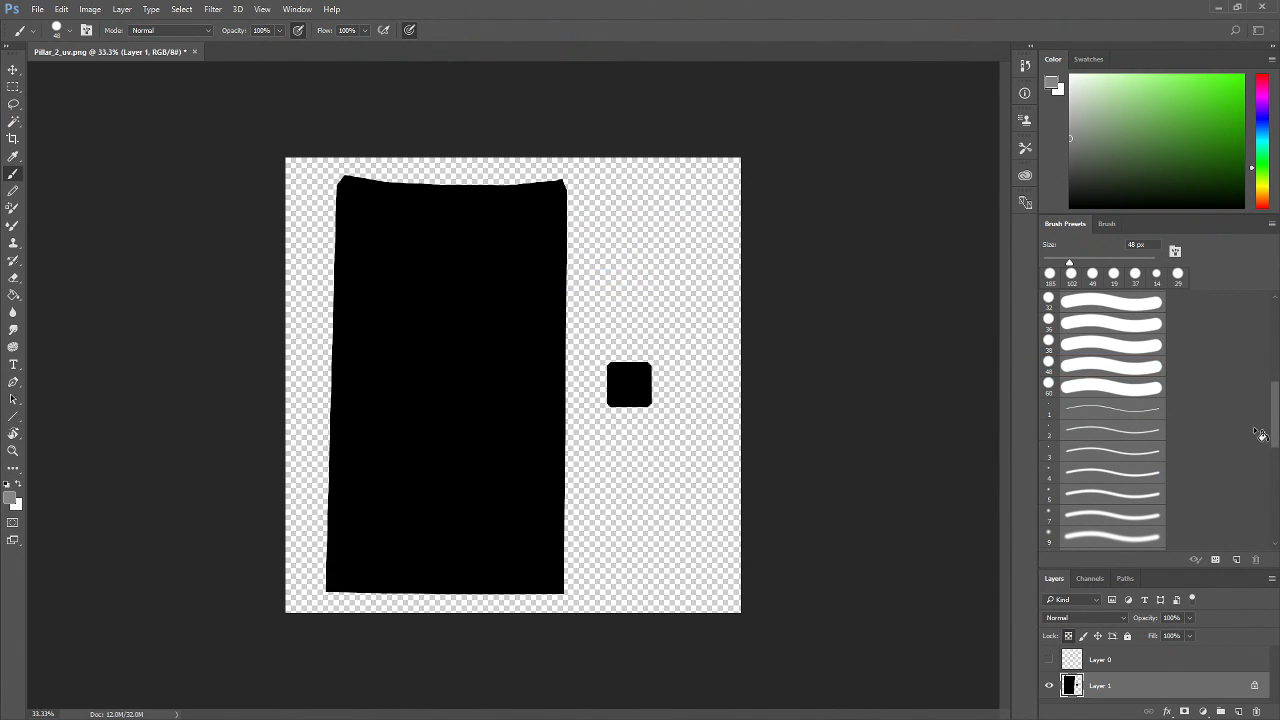
{"action": "mouse_move", "coordinate": [1272, 430]}
{"action": "left_mouse_down"}
{"action": "mouse_move", "coordinate": [1268, 348]}
{"action": "mouse_move", "coordinate": [1268, 463]}
{"action": "mouse_move", "coordinate": [1274, 348]}
{"action": "mouse_move", "coordinate": [1273, 412]}
{"action": "left_mouse_up"}
{"action": "left_click", "coordinate": [1144, 442]}
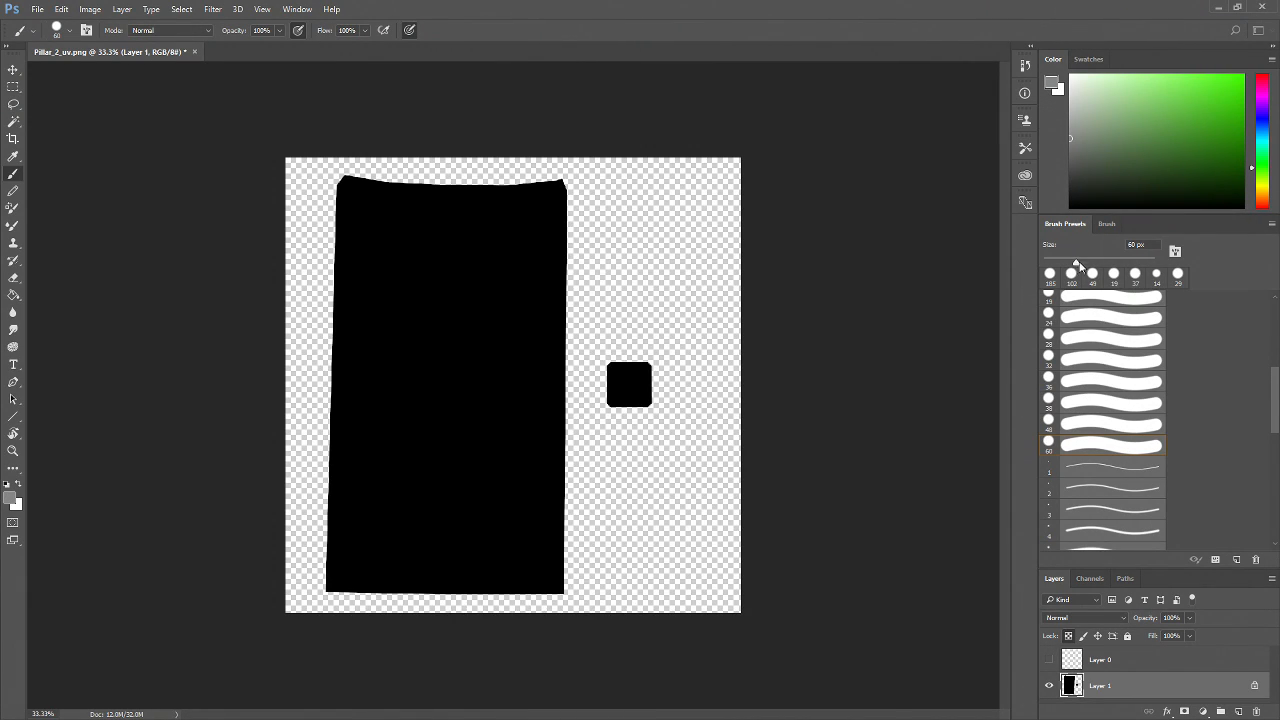
Try a brush stroke across the pillar shell and undo it
{"action": "left_click", "coordinate": [1107, 224]}
{"action": "mouse_move", "coordinate": [1155, 452]}
{"action": "left_mouse_down"}
{"action": "mouse_move", "coordinate": [1117, 459]}
{"action": "mouse_move", "coordinate": [1158, 450]}
{"action": "left_mouse_up"}
{"action": "mouse_move", "coordinate": [540, 356]}
{"action": "left_mouse_down"}
{"action": "mouse_move", "coordinate": [472, 480]}
{"action": "mouse_move", "coordinate": [512, 515]}
{"action": "left_mouse_up"}
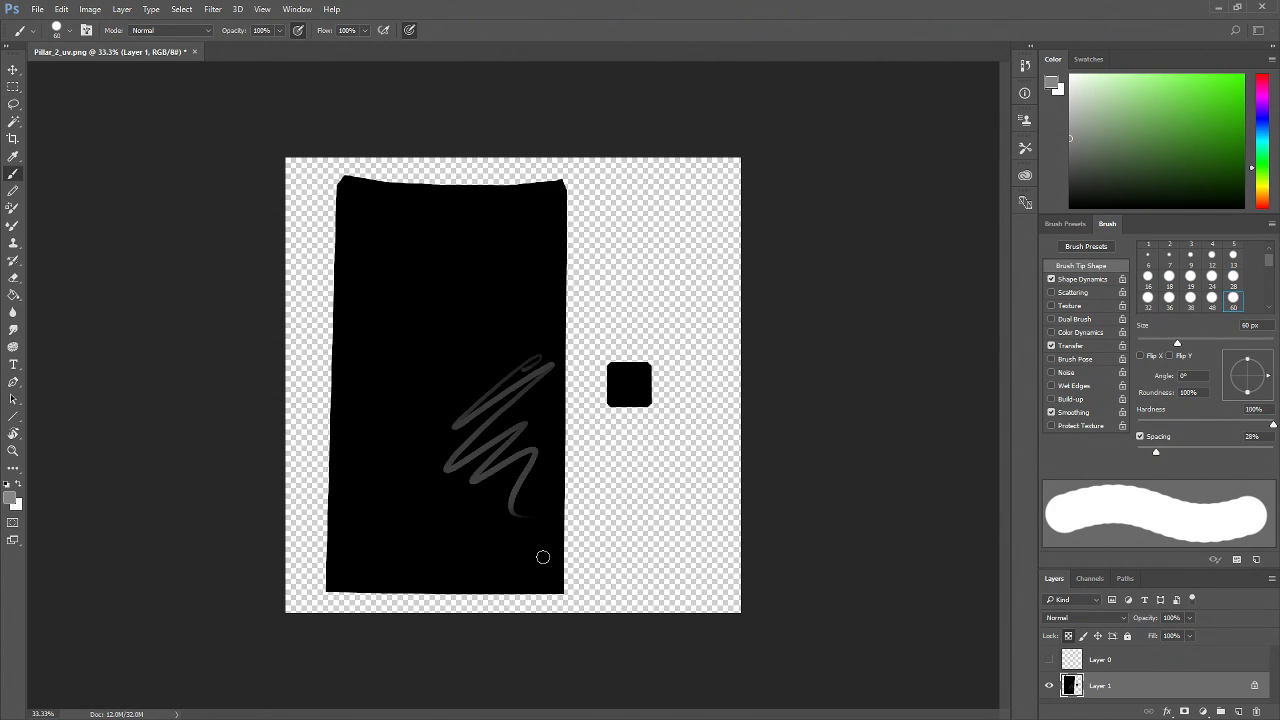
{"action": "key", "text": "ctrl+z"}
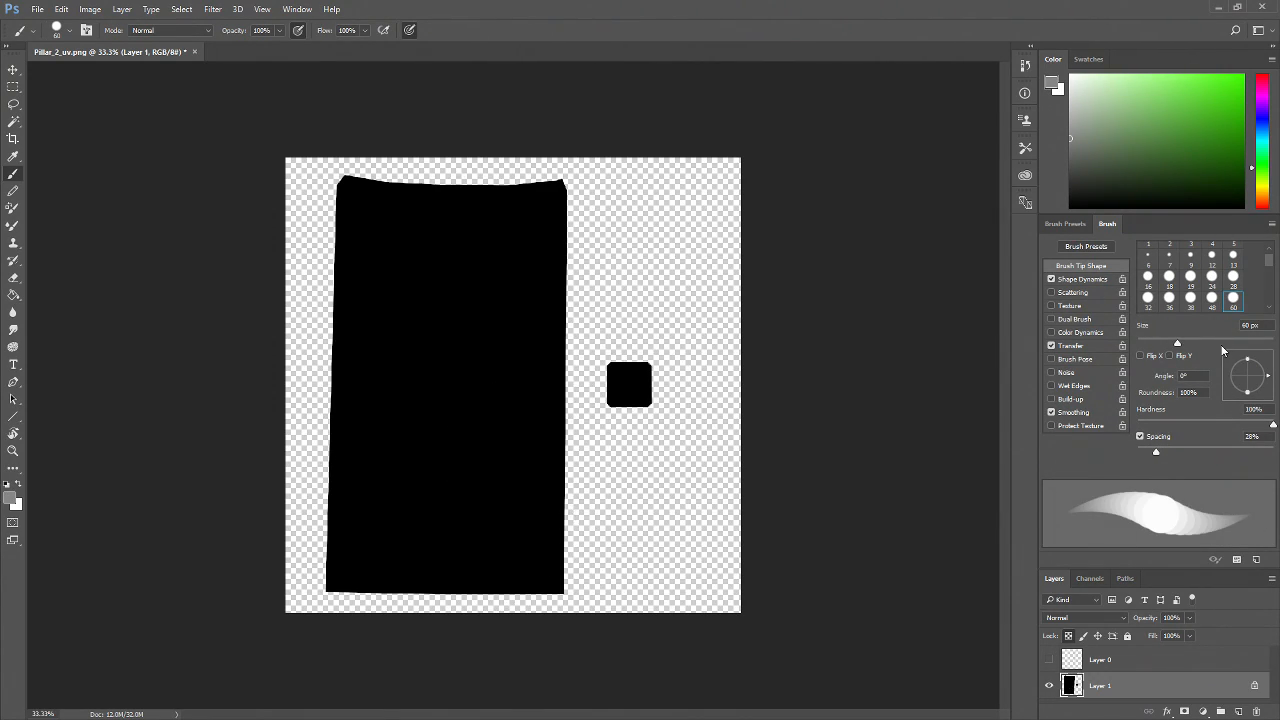
Enlarge the brush to 182 px, try another stroke on the shell, and undo it
{"action": "left_click", "coordinate": [1233, 343]}
{"action": "mouse_move", "coordinate": [571, 349]}
{"action": "left_mouse_down"}
{"action": "mouse_move", "coordinate": [409, 514]}
{"action": "mouse_move", "coordinate": [486, 457]}
{"action": "left_mouse_up"}
{"action": "key", "text": "z"}
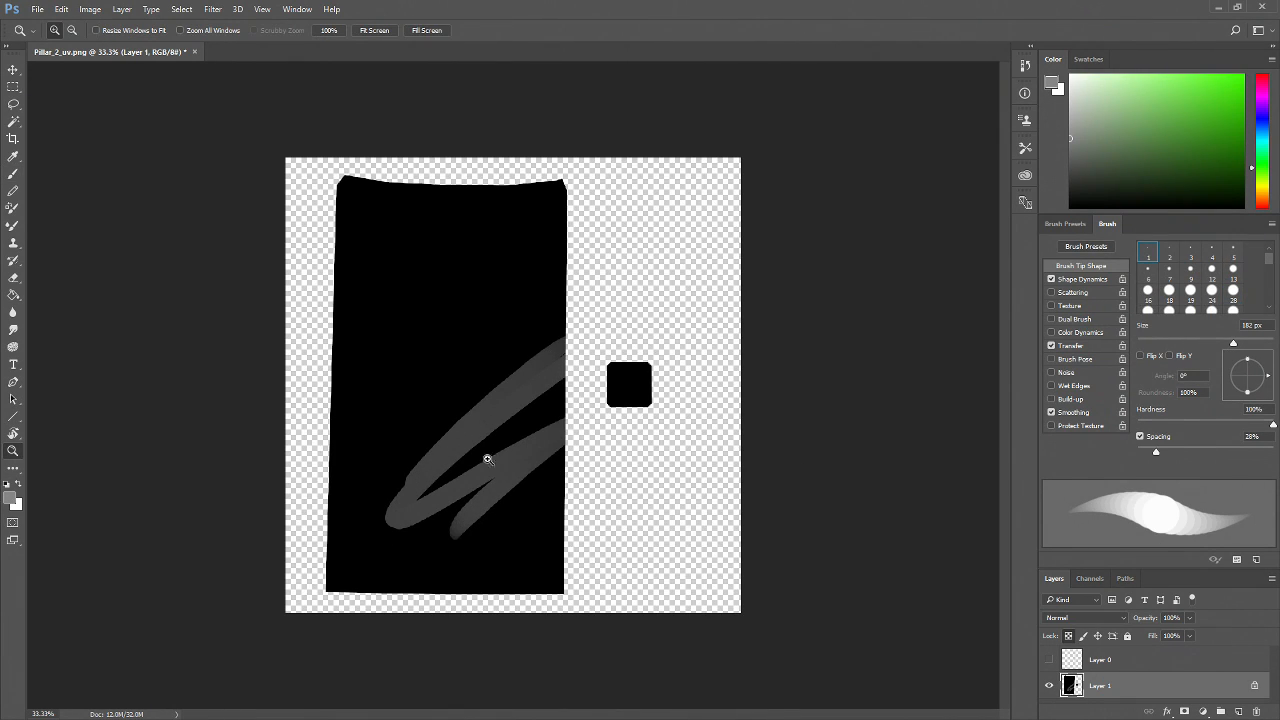
{"action": "left_click", "coordinate": [476, 427]}
{"action": "left_click", "coordinate": [476, 427]}
{"action": "left_click", "coordinate": [487, 427]}
{"action": "key", "text": "ctrl+z"}
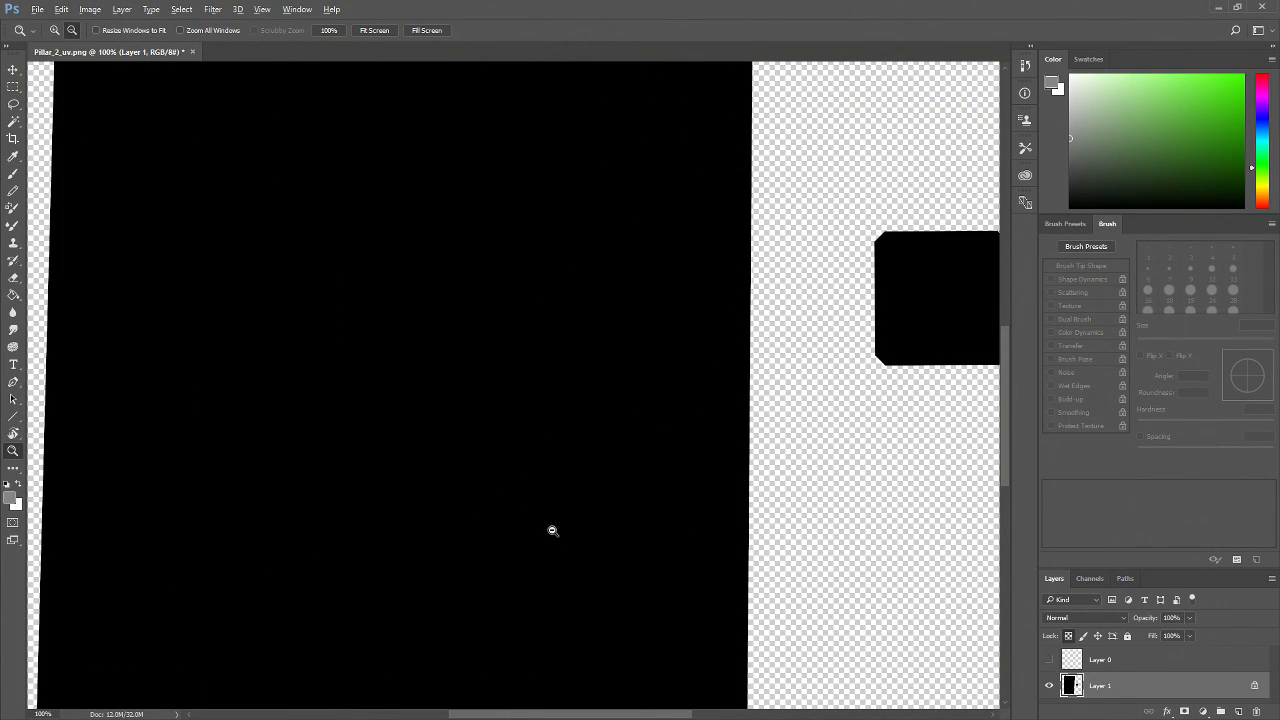
Set the brush spacing to 1%
{"action": "left_click", "coordinate": [559, 529], "text": "alt"}
{"action": "left_click", "coordinate": [559, 529], "text": "alt"}
{"action": "left_click", "coordinate": [610, 540], "text": "alt"}
{"action": "left_click", "coordinate": [1065, 223]}
{"action": "left_click", "coordinate": [1108, 224]}
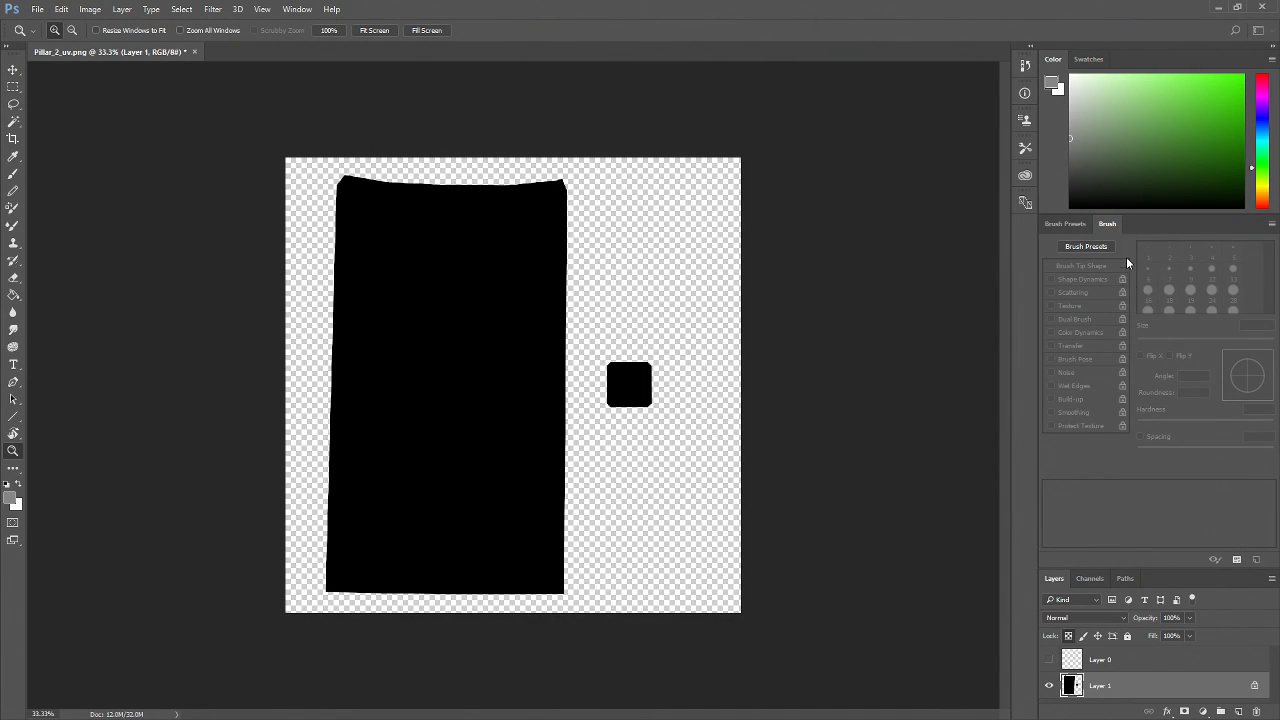
{"action": "key", "text": "b"}
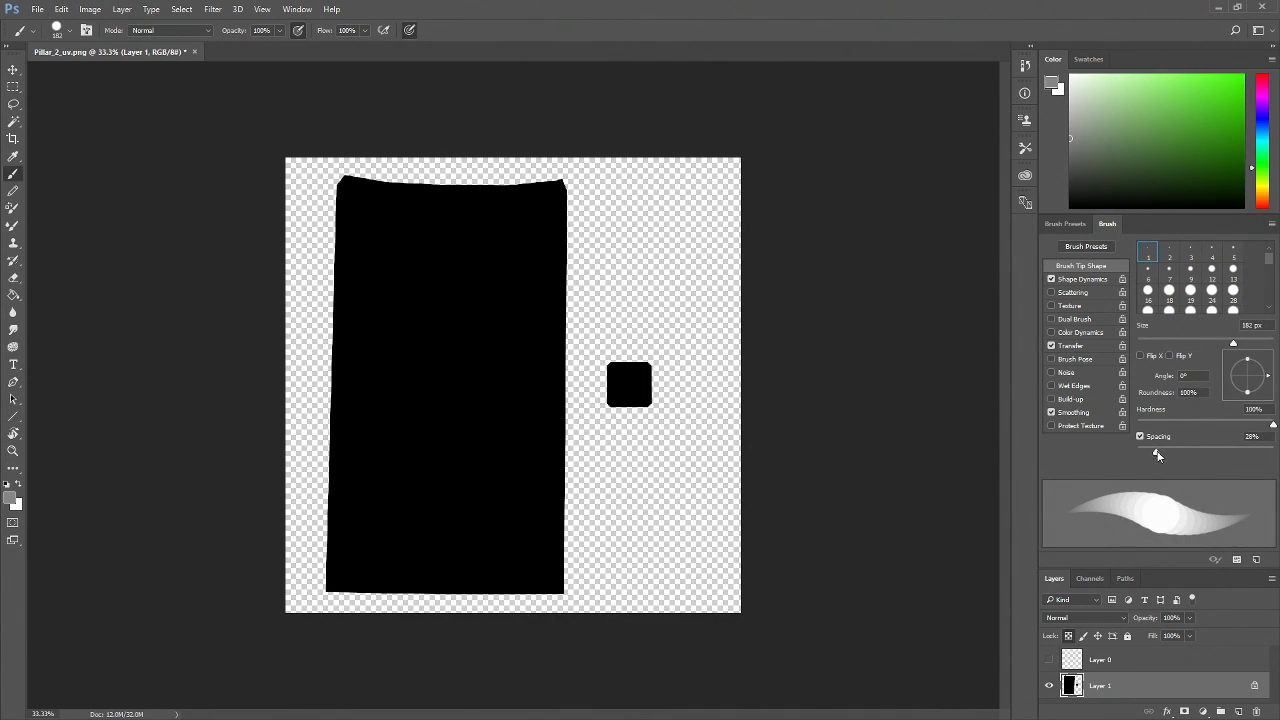
{"action": "left_click_drag", "start_coordinate": [1157, 452], "coordinate": [1064, 489]}
Set the brush size to 173 px and paint grey vertical strokes along the left side of the pillar shell
{"action": "left_click", "coordinate": [1065, 224]}
{"action": "mouse_move", "coordinate": [1122, 262]}
{"action": "left_mouse_down"}
{"action": "mouse_move", "coordinate": [1086, 260]}
{"action": "mouse_move", "coordinate": [1094, 267]}
{"action": "left_mouse_up"}
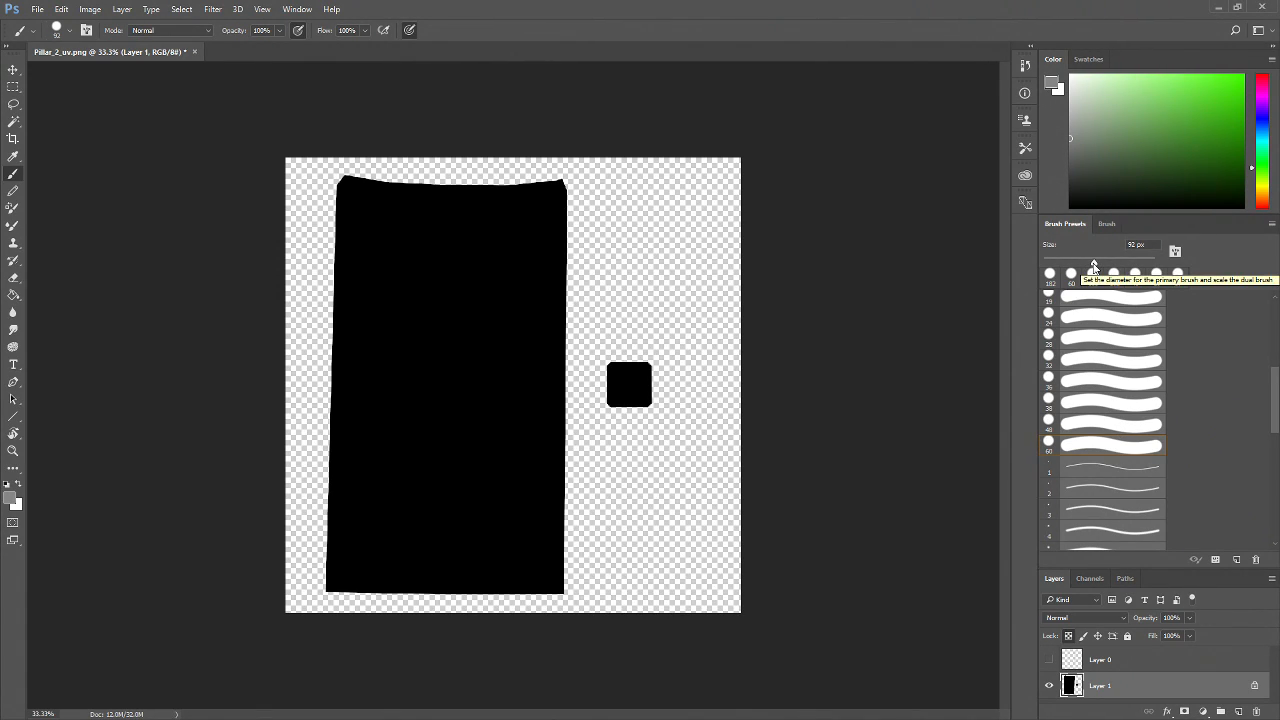
{"action": "left_click", "coordinate": [1119, 260]}
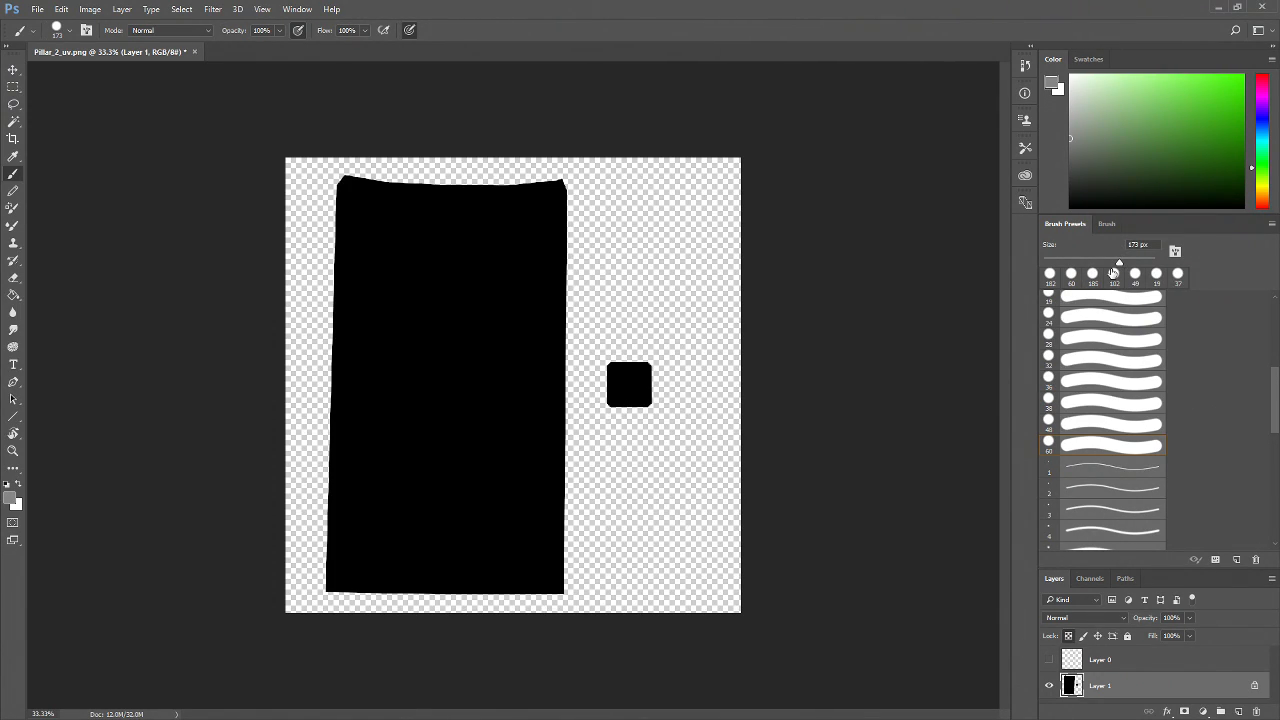
{"action": "left_click", "coordinate": [1113, 272]}
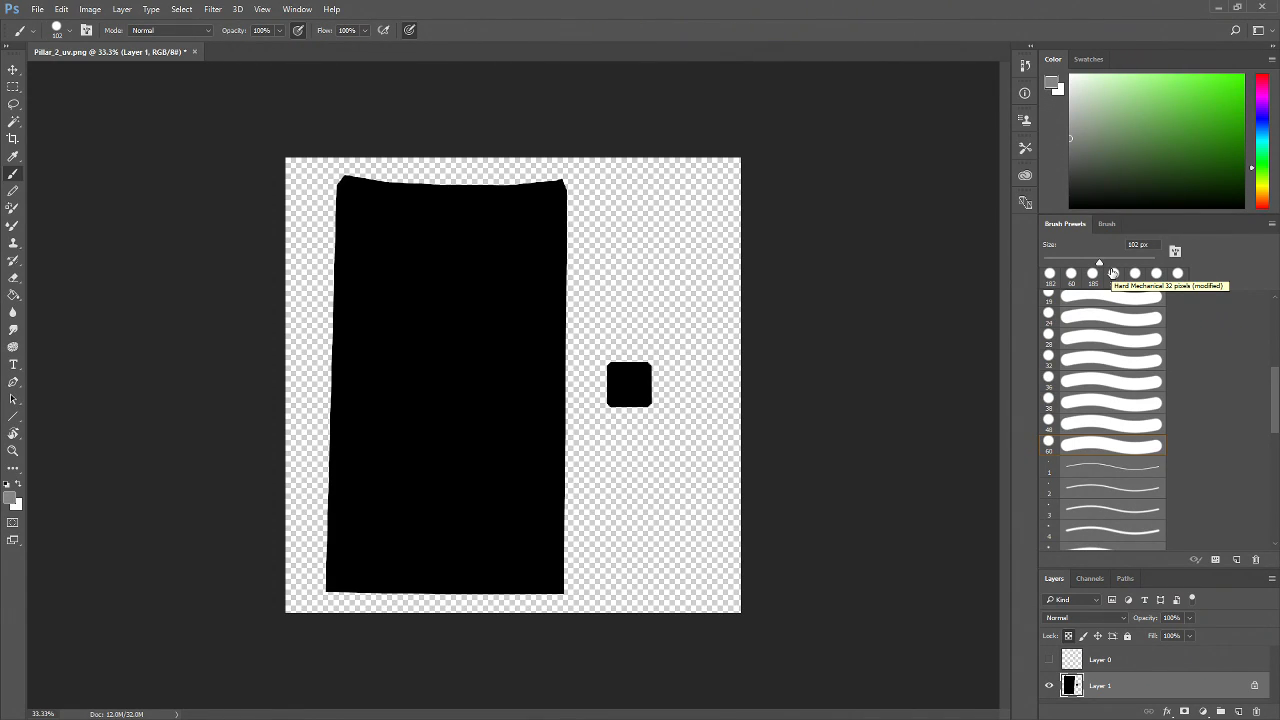
{"action": "left_click", "coordinate": [1112, 273]}
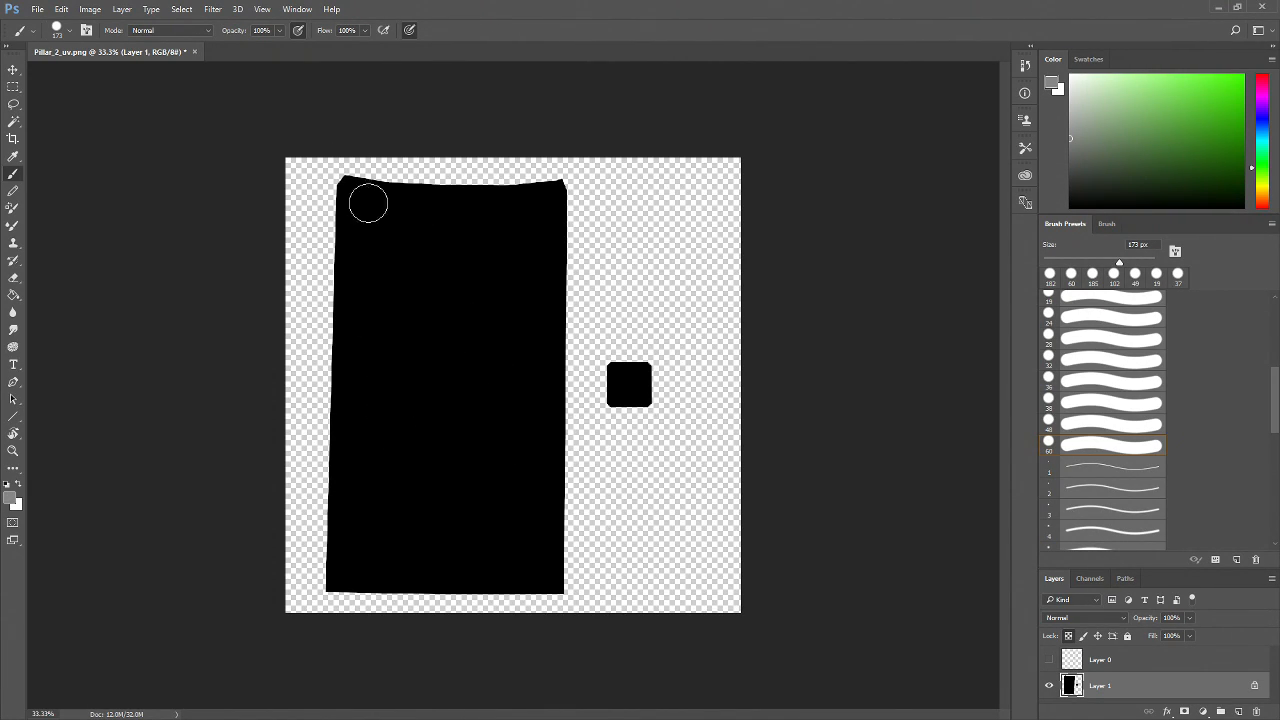
{"action": "mouse_move", "coordinate": [352, 201]}
{"action": "left_mouse_down"}
{"action": "mouse_move", "coordinate": [349, 191]}
{"action": "mouse_move", "coordinate": [354, 529]}
{"action": "mouse_move", "coordinate": [404, 204]}
{"action": "mouse_move", "coordinate": [415, 385]}
{"action": "left_mouse_up"}
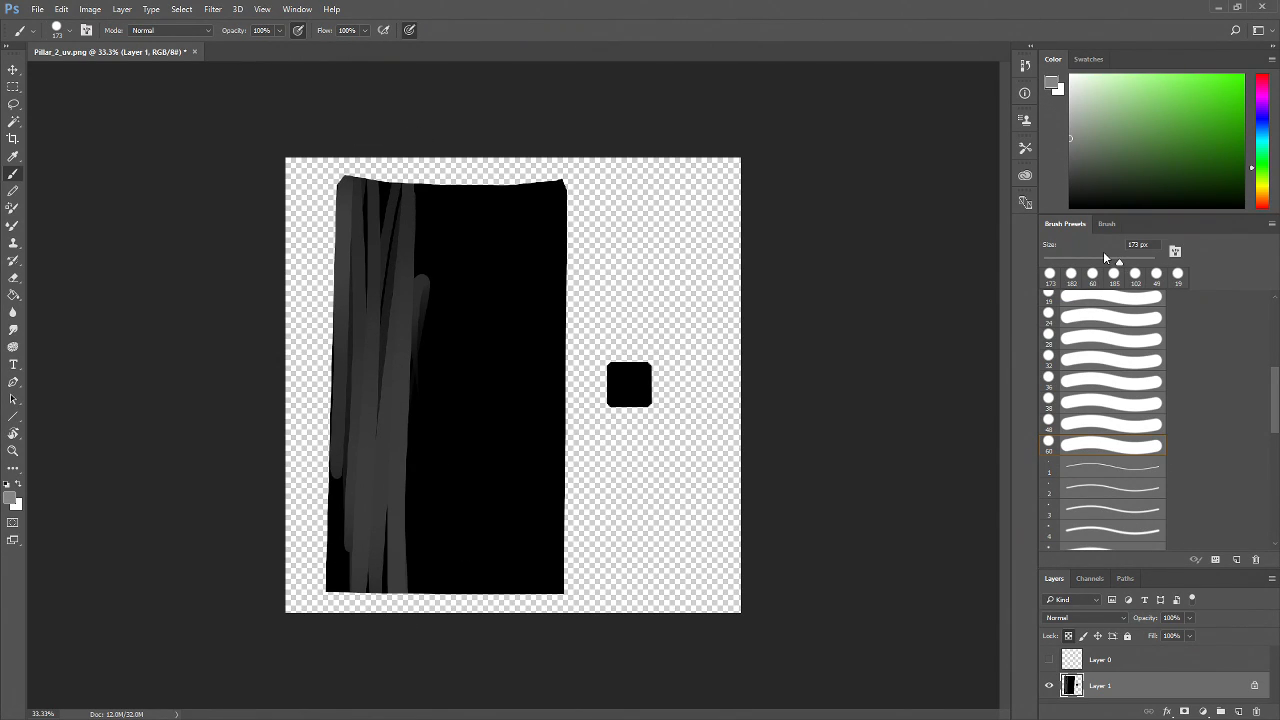
Undo the last stroke, enlarge the brush to 305 px, and paint grey over the whole pillar shell and the square
{"action": "key", "text": "ctrl+z"}
{"action": "left_click", "coordinate": [1133, 262]}
{"action": "mouse_move", "coordinate": [361, 271]}
{"action": "left_mouse_down"}
{"action": "mouse_move", "coordinate": [343, 623]}
{"action": "mouse_move", "coordinate": [389, 271]}
{"action": "mouse_move", "coordinate": [446, 211]}
{"action": "mouse_move", "coordinate": [447, 604]}
{"action": "mouse_move", "coordinate": [440, 314]}
{"action": "mouse_move", "coordinate": [497, 240]}
{"action": "mouse_move", "coordinate": [526, 634]}
{"action": "mouse_move", "coordinate": [533, 369]}
{"action": "mouse_move", "coordinate": [586, 123]}
{"action": "mouse_move", "coordinate": [543, 523]}
{"action": "mouse_move", "coordinate": [486, 543]}
{"action": "mouse_move", "coordinate": [448, 157]}
{"action": "mouse_move", "coordinate": [389, 560]}
{"action": "mouse_move", "coordinate": [389, 457]}
{"action": "mouse_move", "coordinate": [471, 134]}
{"action": "mouse_move", "coordinate": [465, 510]}
{"action": "left_mouse_up"}
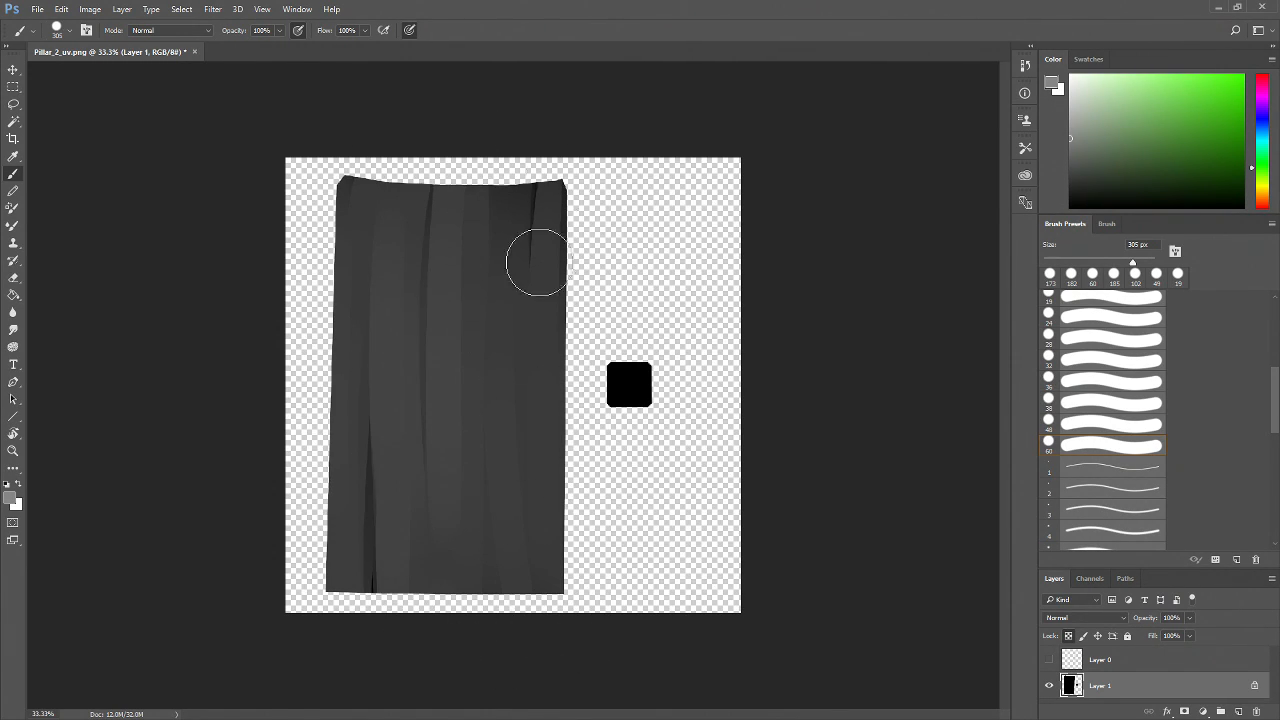
{"action": "mouse_move", "coordinate": [366, 357]}
{"action": "left_mouse_down"}
{"action": "mouse_move", "coordinate": [349, 691]}
{"action": "mouse_move", "coordinate": [378, 452]}
{"action": "mouse_move", "coordinate": [449, 200]}
{"action": "mouse_move", "coordinate": [477, 249]}
{"action": "mouse_move", "coordinate": [517, 666]}
{"action": "mouse_move", "coordinate": [512, 423]}
{"action": "mouse_move", "coordinate": [565, 230]}
{"action": "mouse_move", "coordinate": [457, 150]}
{"action": "mouse_move", "coordinate": [406, 566]}
{"action": "mouse_move", "coordinate": [336, 242]}
{"action": "mouse_move", "coordinate": [451, 129]}
{"action": "mouse_move", "coordinate": [506, 463]}
{"action": "mouse_move", "coordinate": [509, 700]}
{"action": "mouse_move", "coordinate": [533, 595]}
{"action": "mouse_move", "coordinate": [634, 380]}
{"action": "mouse_move", "coordinate": [616, 390]}
{"action": "mouse_move", "coordinate": [634, 380]}
{"action": "left_mouse_up"}
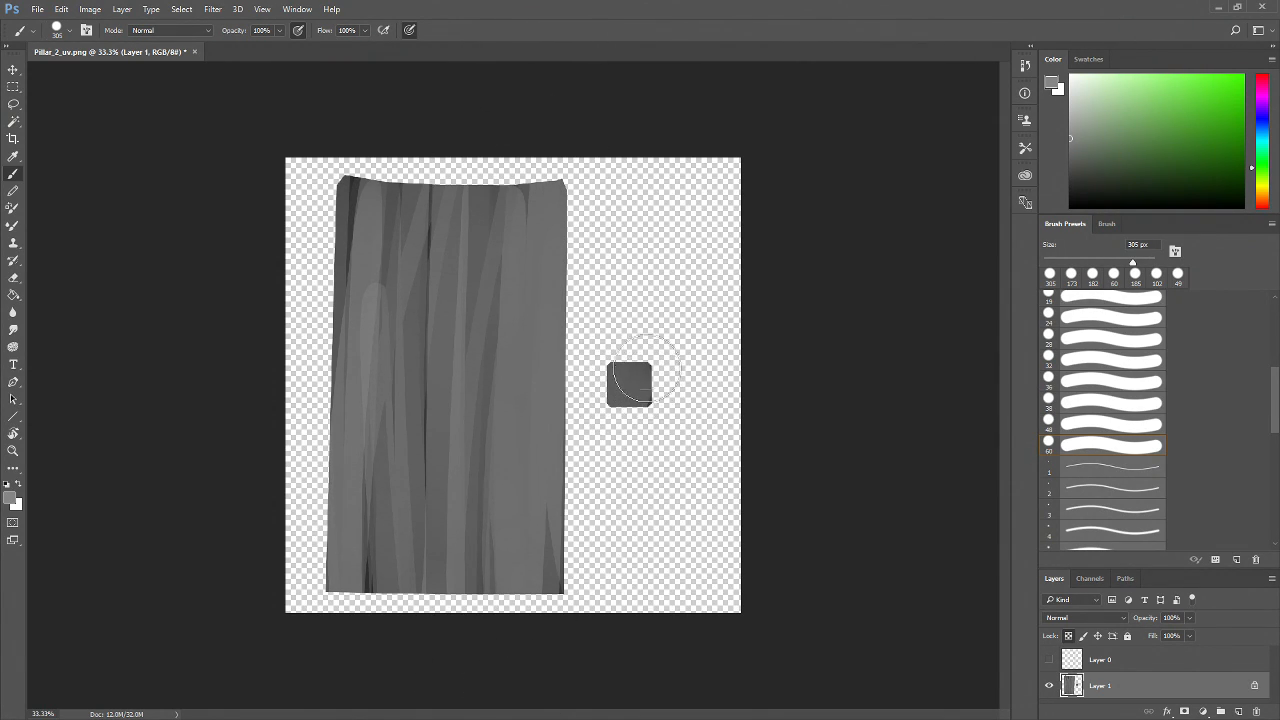
Paint broad vertical grey streaks down the full height of the pillar shell
{"action": "key", "text": "z"}
{"action": "left_click", "coordinate": [486, 442]}
{"action": "left_click_drag", "start_coordinate": [409, 270], "coordinate": [464, 535]}
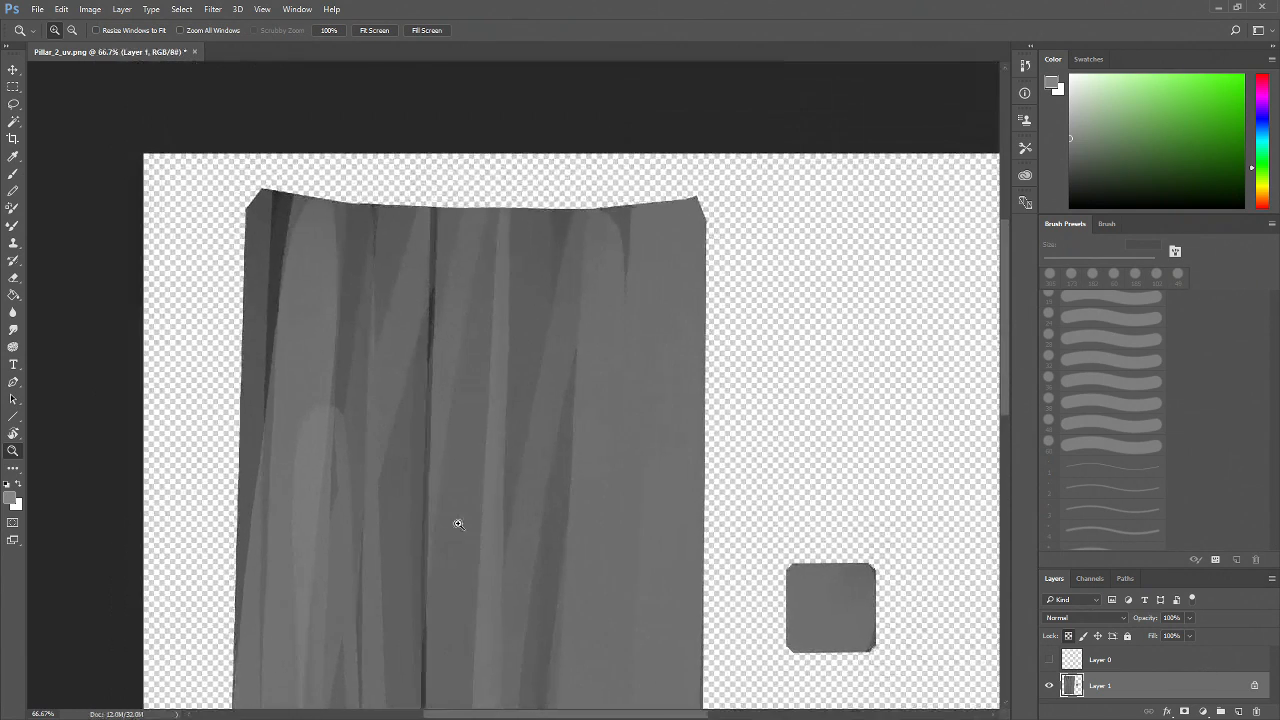
{"action": "left_click", "coordinate": [446, 465], "text": "alt"}
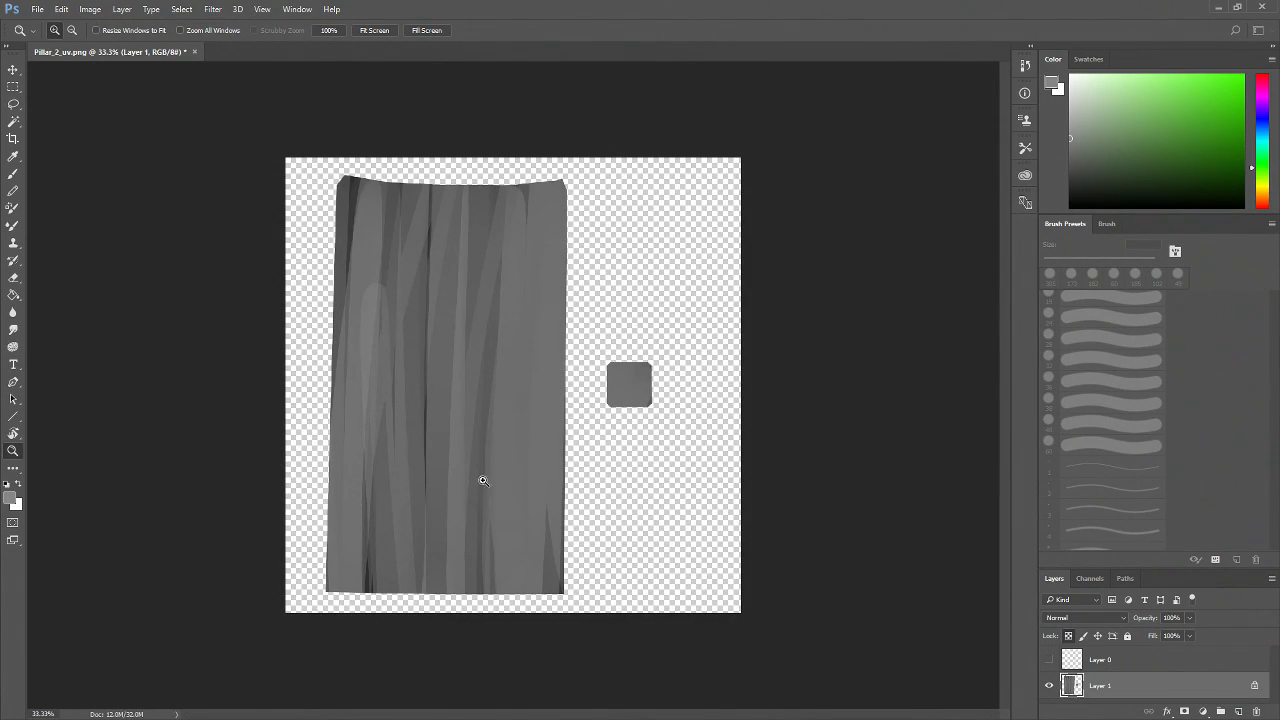
{"action": "key", "text": "b"}
{"action": "mouse_move", "coordinate": [349, 166]}
{"action": "left_mouse_down"}
{"action": "mouse_move", "coordinate": [337, 129]}
{"action": "mouse_move", "coordinate": [366, 605]}
{"action": "left_mouse_up"}
{"action": "left_click_drag", "start_coordinate": [378, 180], "coordinate": [383, 589]}
{"action": "mouse_move", "coordinate": [450, 156]}
{"action": "left_mouse_down"}
{"action": "mouse_move", "coordinate": [440, 620]}
{"action": "mouse_move", "coordinate": [481, 653]}
{"action": "left_mouse_up"}
{"action": "left_click_drag", "start_coordinate": [502, 190], "coordinate": [500, 663]}
{"action": "left_click_drag", "start_coordinate": [553, 175], "coordinate": [556, 640]}
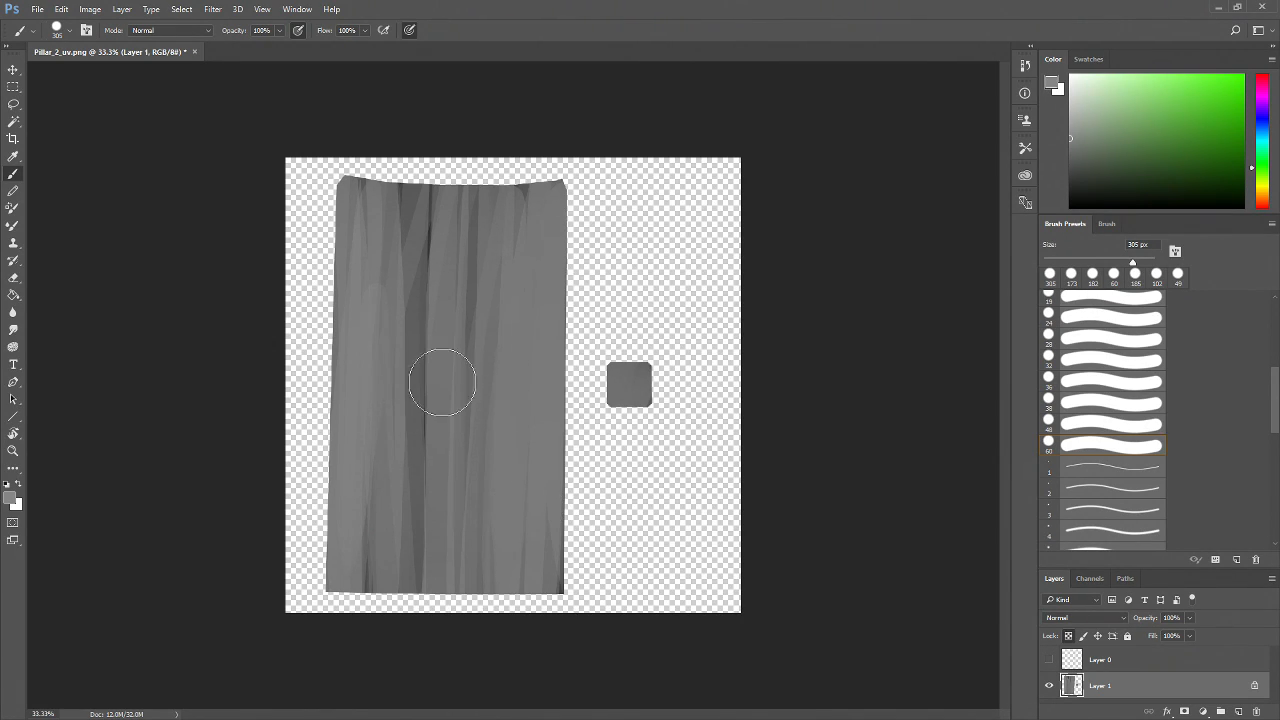
Set the brush to 82 px and pick a dark grey foreground colour
{"action": "left_click", "coordinate": [1088, 60]}
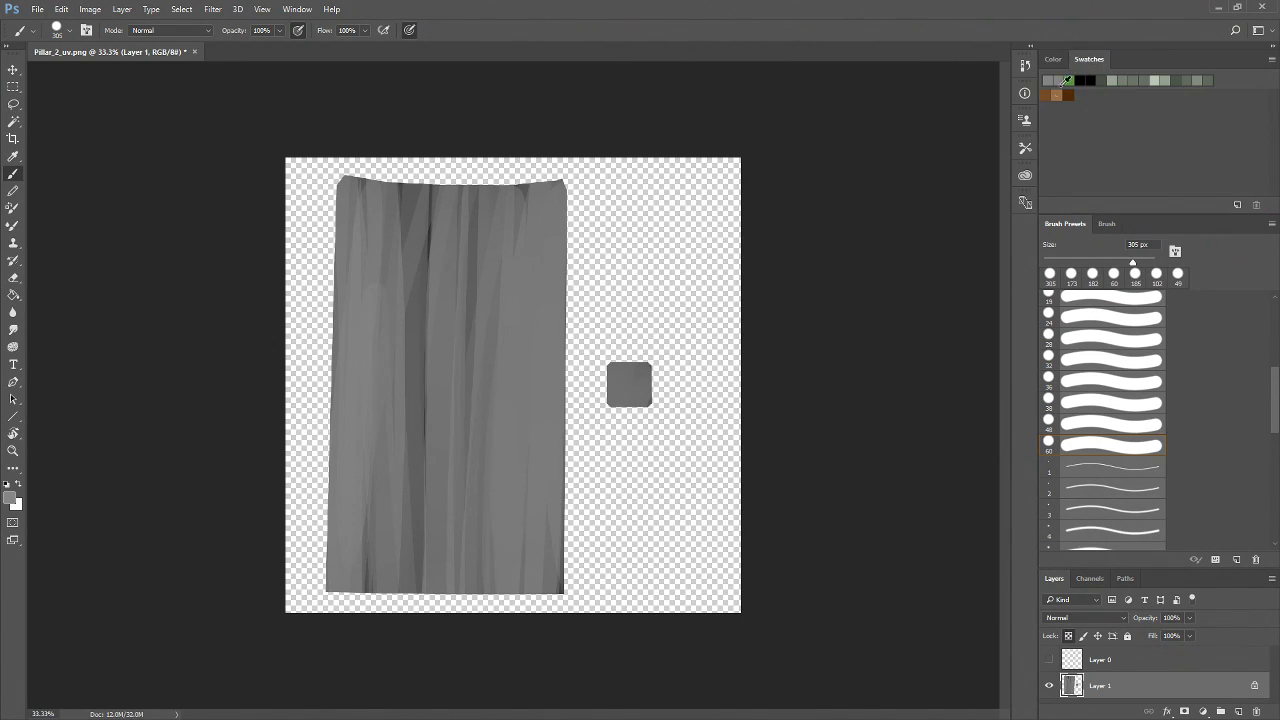
{"action": "left_click", "coordinate": [1054, 61]}
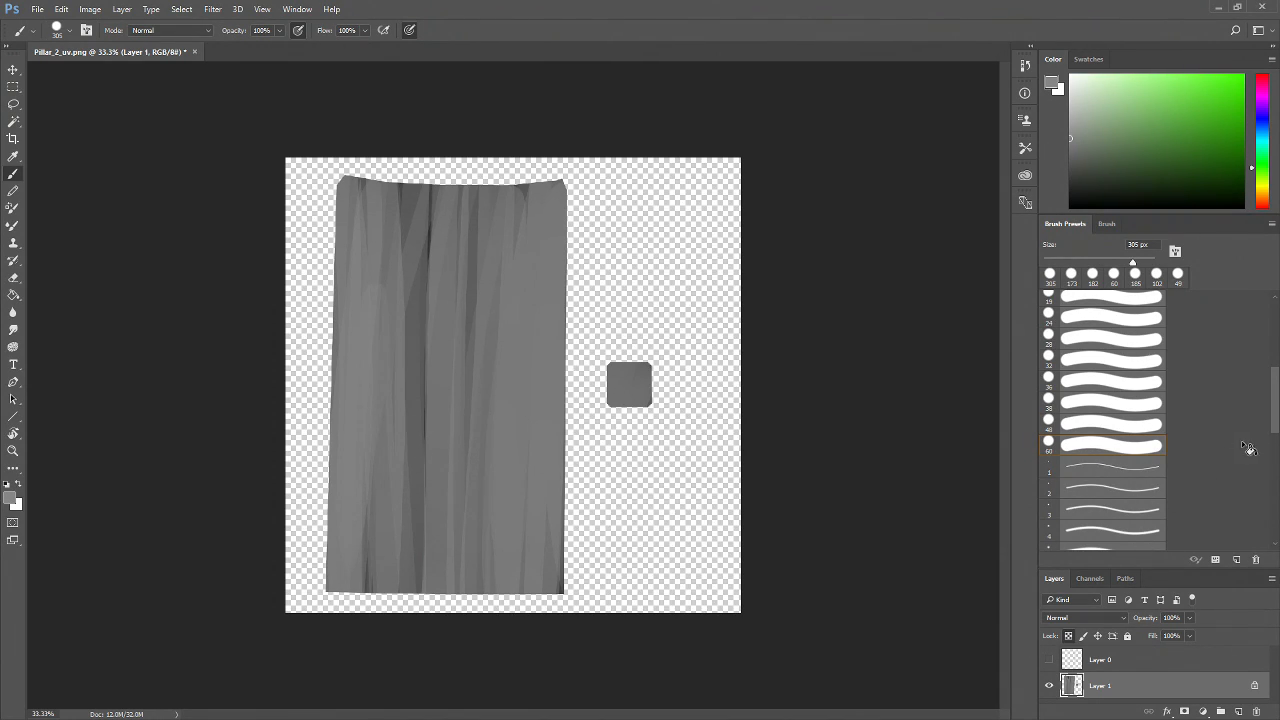
{"action": "left_click", "coordinate": [1098, 261]}
{"action": "left_click_drag", "start_coordinate": [1075, 140], "coordinate": [1066, 184]}
Try dark horizontal strokes near the top of the shell and undo them
{"action": "left_click_drag", "start_coordinate": [571, 247], "coordinate": [498, 249]}
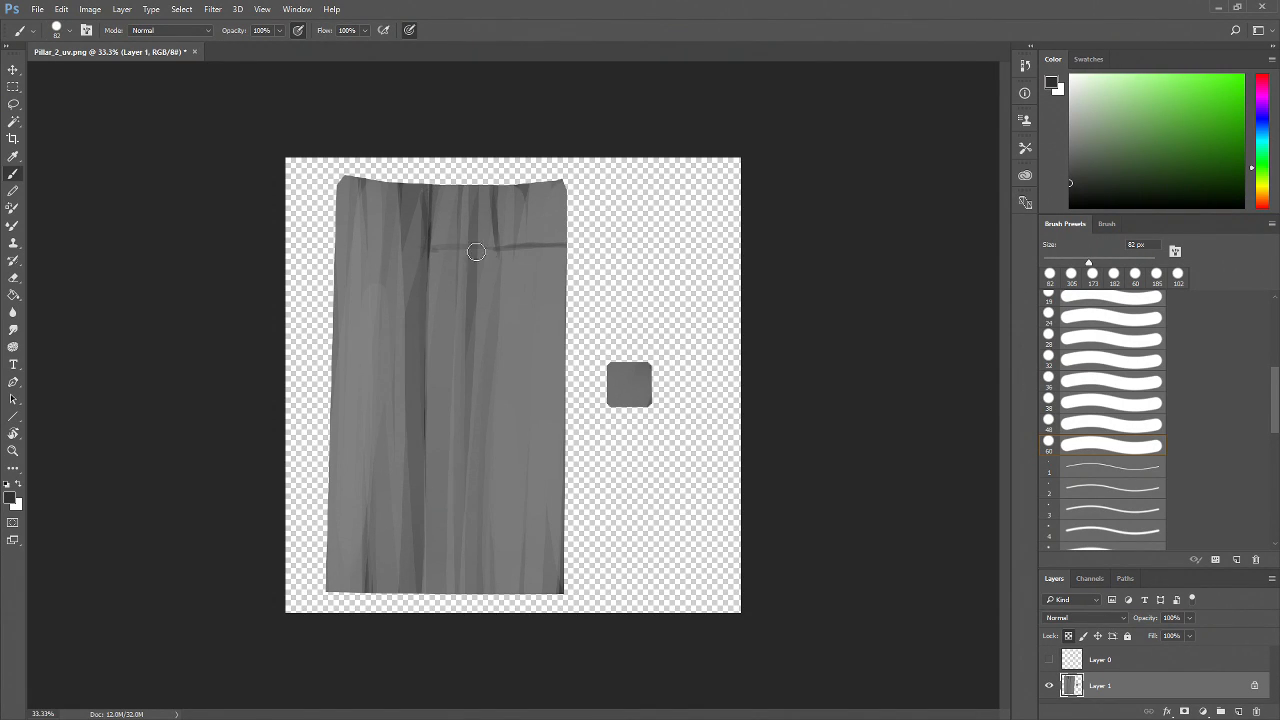
{"action": "left_click_drag", "start_coordinate": [338, 247], "coordinate": [388, 247]}
{"action": "key", "text": "ctrl+z"}
{"action": "key", "text": "ctrl+alt+z"}
{"action": "key", "text": "ctrl+alt+z"}
{"action": "key", "text": "ctrl+alt+z"}
{"action": "key", "text": "ctrl+alt+z"}
{"action": "key", "text": "ctrl+alt+z"}
{"action": "key", "text": "ctrl+alt+z"}
{"action": "key", "text": "ctrl+alt+z"}
{"action": "key", "text": "ctrl+alt+z"}
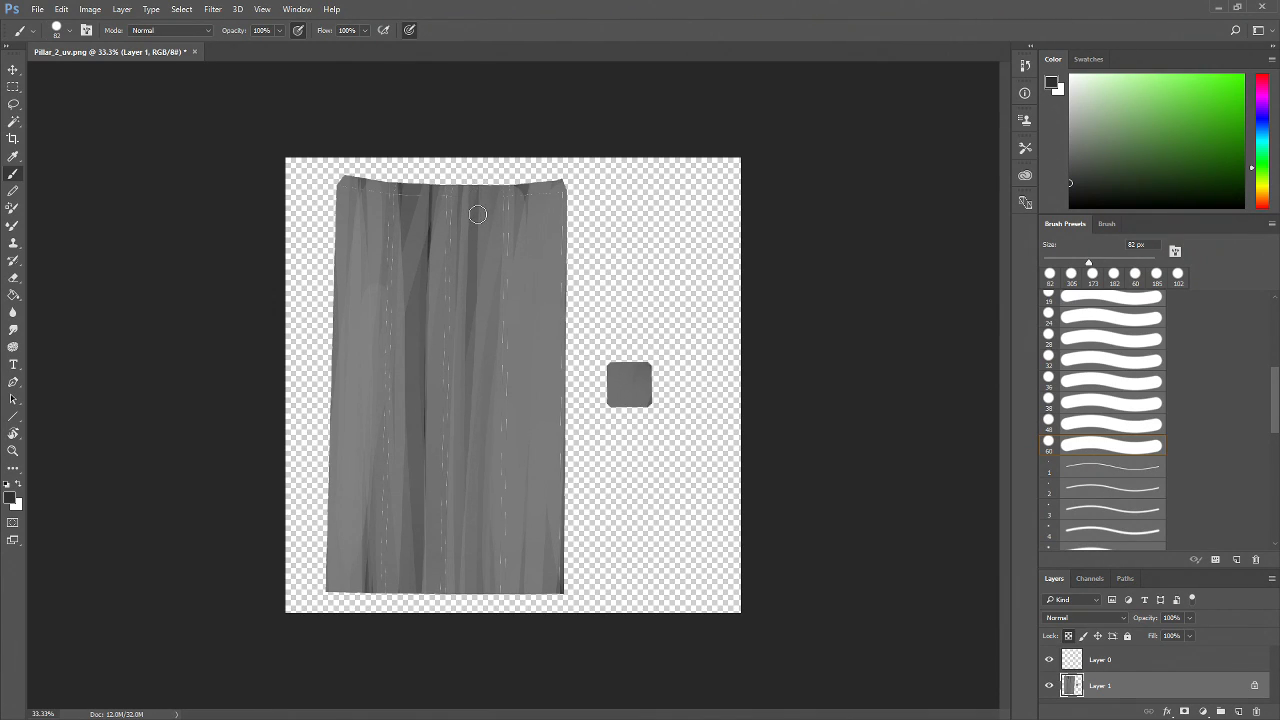
Try sketching brick outlines near the shell's top and step back through them
{"action": "mouse_move", "coordinate": [479, 190]}
{"action": "left_mouse_down"}
{"action": "mouse_move", "coordinate": [482, 244]}
{"action": "mouse_move", "coordinate": [562, 243]}
{"action": "left_mouse_up"}
{"action": "left_click_drag", "start_coordinate": [480, 259], "coordinate": [395, 262]}
{"action": "mouse_move", "coordinate": [388, 192]}
{"action": "left_mouse_down"}
{"action": "mouse_move", "coordinate": [392, 248]}
{"action": "mouse_move", "coordinate": [409, 260]}
{"action": "left_mouse_up"}
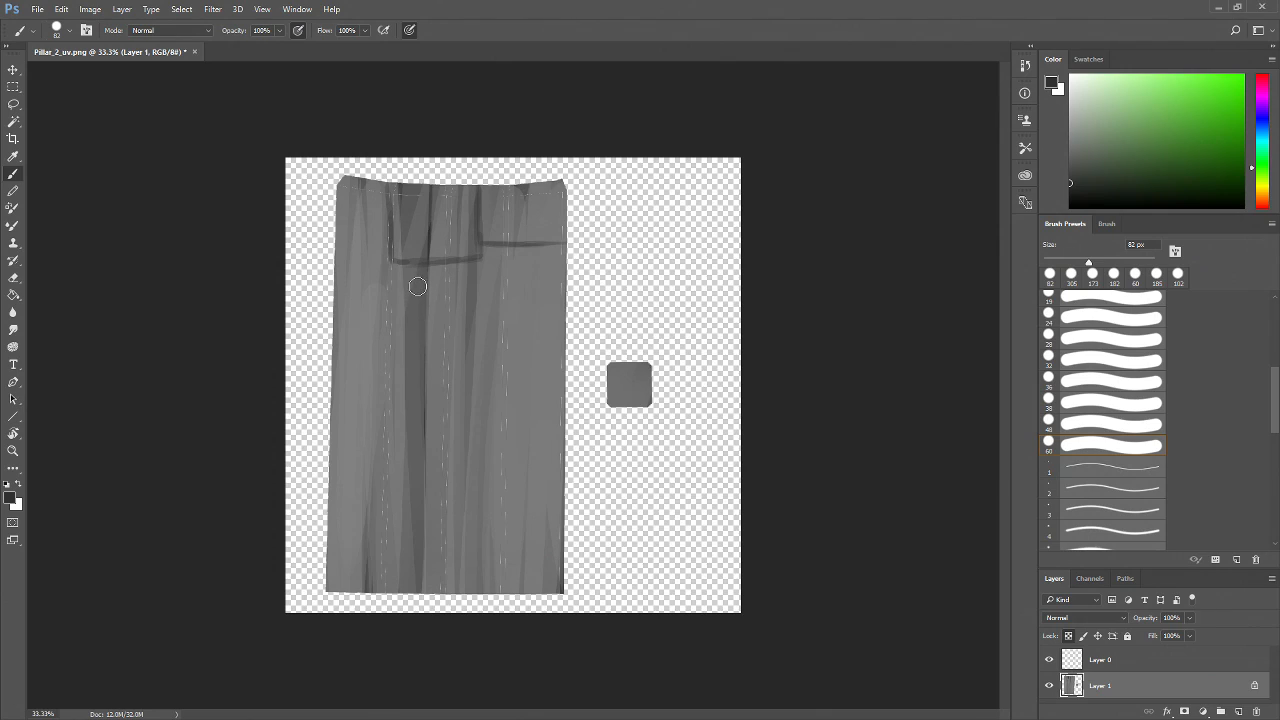
{"action": "key", "text": "ctrl+alt+z"}
{"action": "key", "text": "ctrl+alt+z"}
{"action": "key", "text": "ctrl+alt+z"}
Sketch dark stone brick outlines across the upper part of the pillar shell
{"action": "left_click_drag", "start_coordinate": [484, 253], "coordinate": [409, 247]}
{"action": "mouse_move", "coordinate": [419, 194]}
{"action": "left_mouse_down"}
{"action": "mouse_move", "coordinate": [399, 232]}
{"action": "mouse_move", "coordinate": [376, 227]}
{"action": "mouse_move", "coordinate": [343, 178]}
{"action": "mouse_move", "coordinate": [348, 229]}
{"action": "left_mouse_up"}
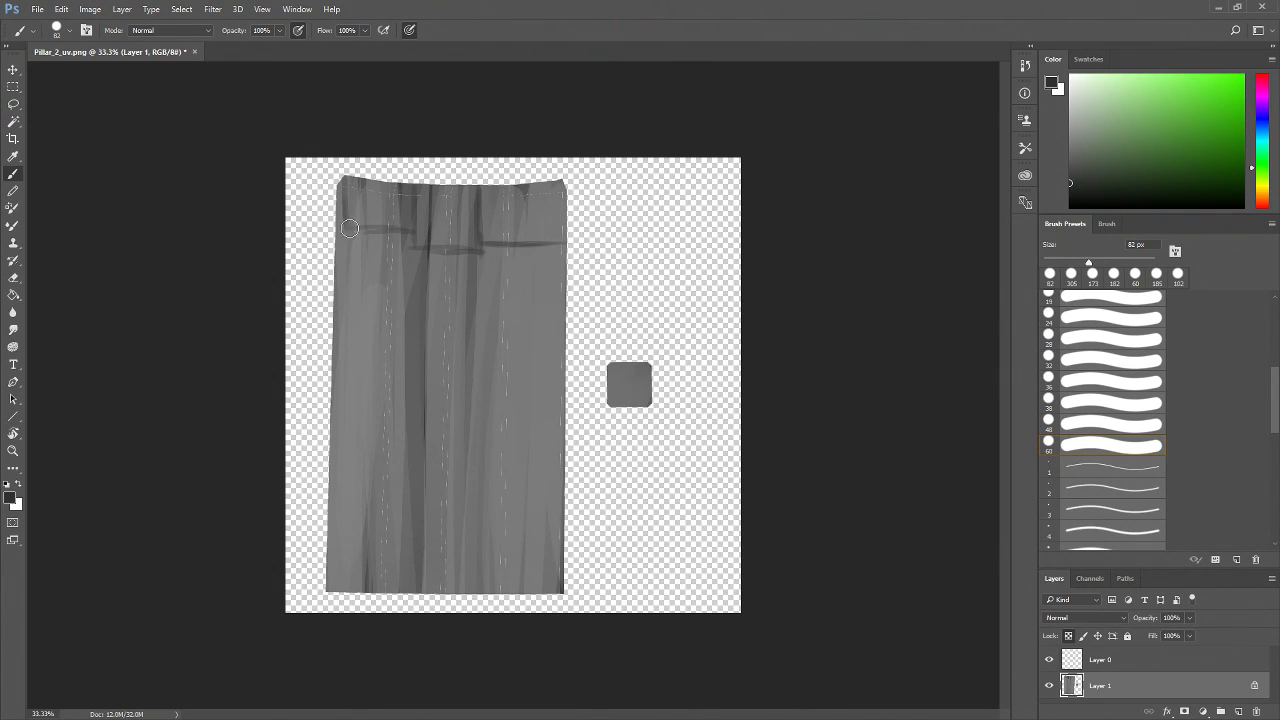
{"action": "key", "text": "ctrl+z"}
{"action": "left_click", "coordinate": [358, 230]}
{"action": "mouse_move", "coordinate": [370, 234]}
{"action": "left_mouse_down"}
{"action": "mouse_move", "coordinate": [370, 305]}
{"action": "mouse_move", "coordinate": [421, 306]}
{"action": "left_mouse_up"}
{"action": "left_click_drag", "start_coordinate": [414, 243], "coordinate": [416, 300]}
{"action": "mouse_move", "coordinate": [467, 249]}
{"action": "left_mouse_down"}
{"action": "mouse_move", "coordinate": [470, 308]}
{"action": "mouse_move", "coordinate": [440, 298]}
{"action": "mouse_move", "coordinate": [556, 288]}
{"action": "mouse_move", "coordinate": [541, 281]}
{"action": "left_mouse_up"}
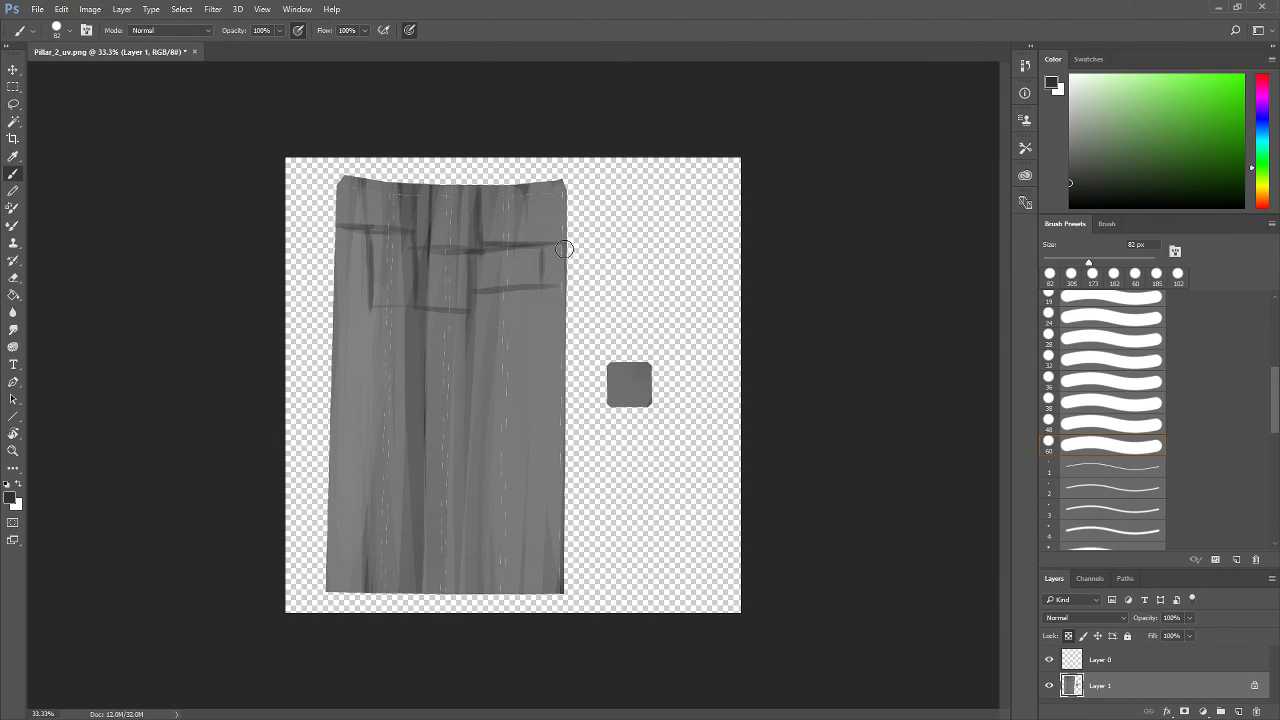
{"action": "mouse_move", "coordinate": [514, 289]}
{"action": "left_mouse_down"}
{"action": "mouse_move", "coordinate": [515, 352]}
{"action": "mouse_move", "coordinate": [555, 350]}
{"action": "left_mouse_up"}
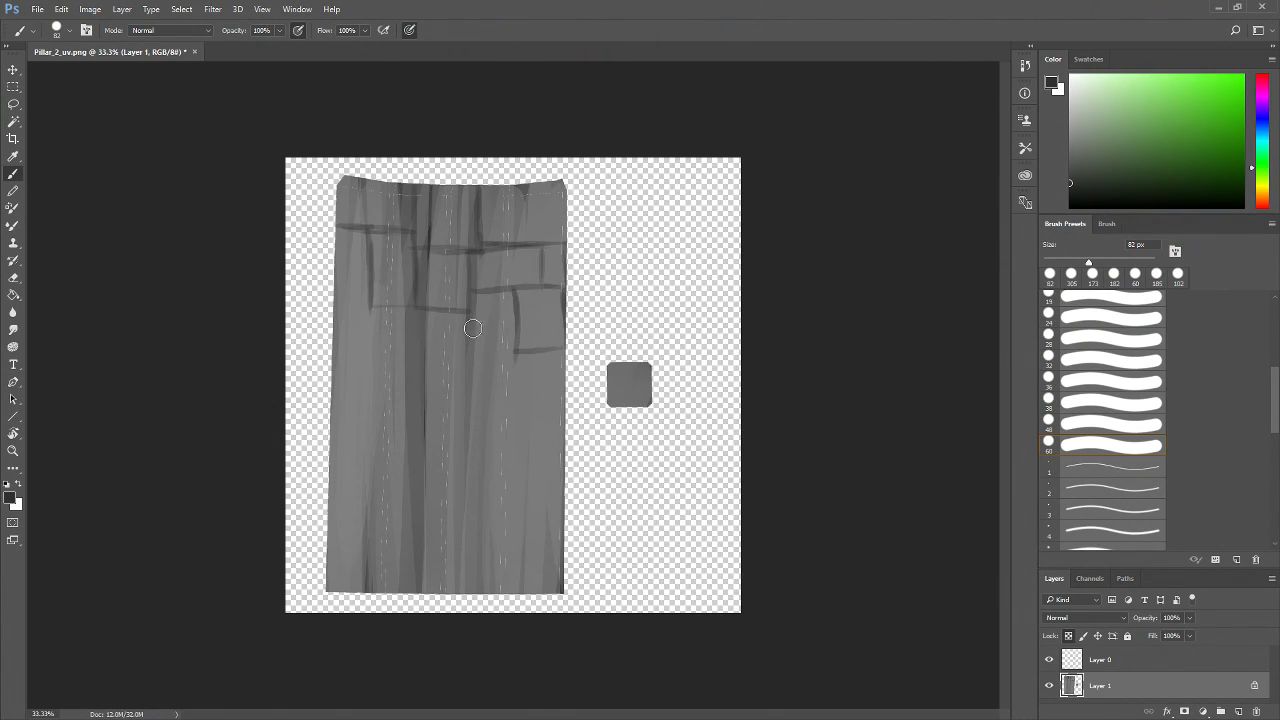
{"action": "mouse_move", "coordinate": [470, 309]}
{"action": "left_mouse_down"}
{"action": "mouse_move", "coordinate": [473, 388]}
{"action": "mouse_move", "coordinate": [524, 379]}
{"action": "left_mouse_up"}
{"action": "left_click_drag", "start_coordinate": [517, 309], "coordinate": [518, 372]}
{"action": "mouse_move", "coordinate": [400, 306]}
{"action": "left_mouse_down"}
{"action": "mouse_move", "coordinate": [403, 367]}
{"action": "mouse_move", "coordinate": [482, 364]}
{"action": "left_mouse_up"}
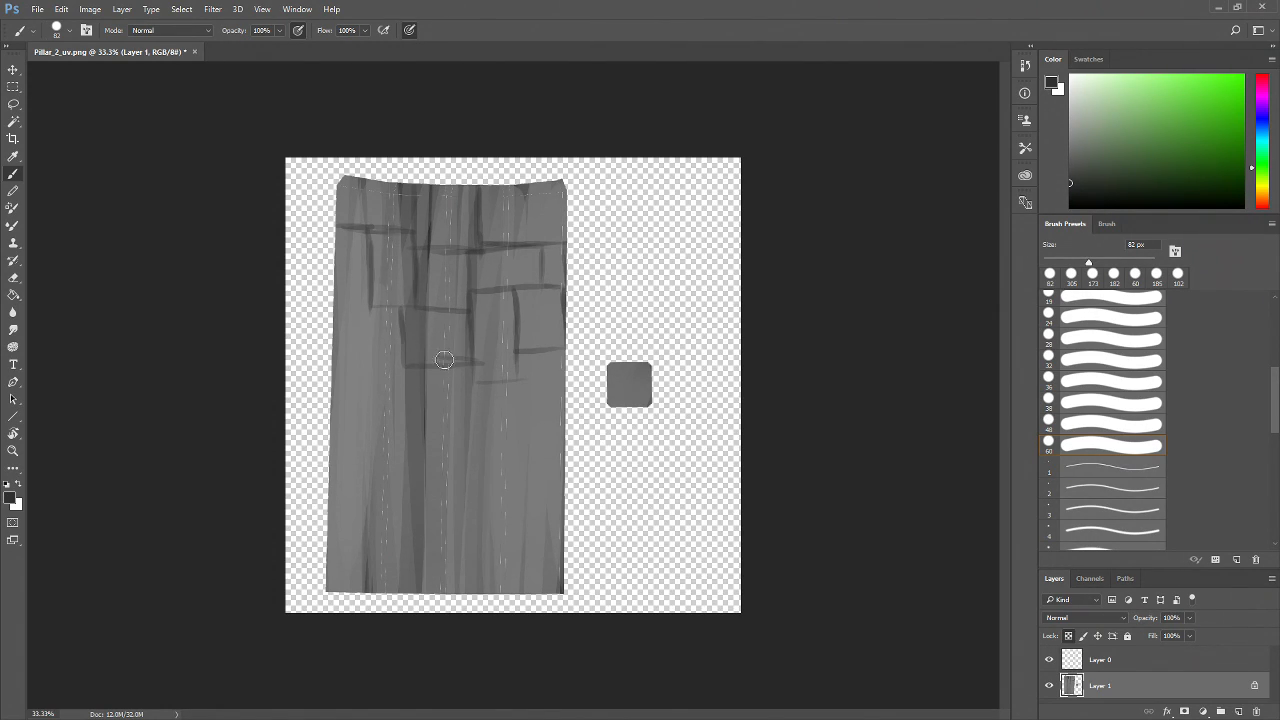
Continue the brick outlines down over the middle of the shell
{"action": "mouse_move", "coordinate": [373, 306]}
{"action": "left_mouse_down"}
{"action": "mouse_move", "coordinate": [338, 308]}
{"action": "mouse_move", "coordinate": [352, 403]}
{"action": "left_mouse_up"}
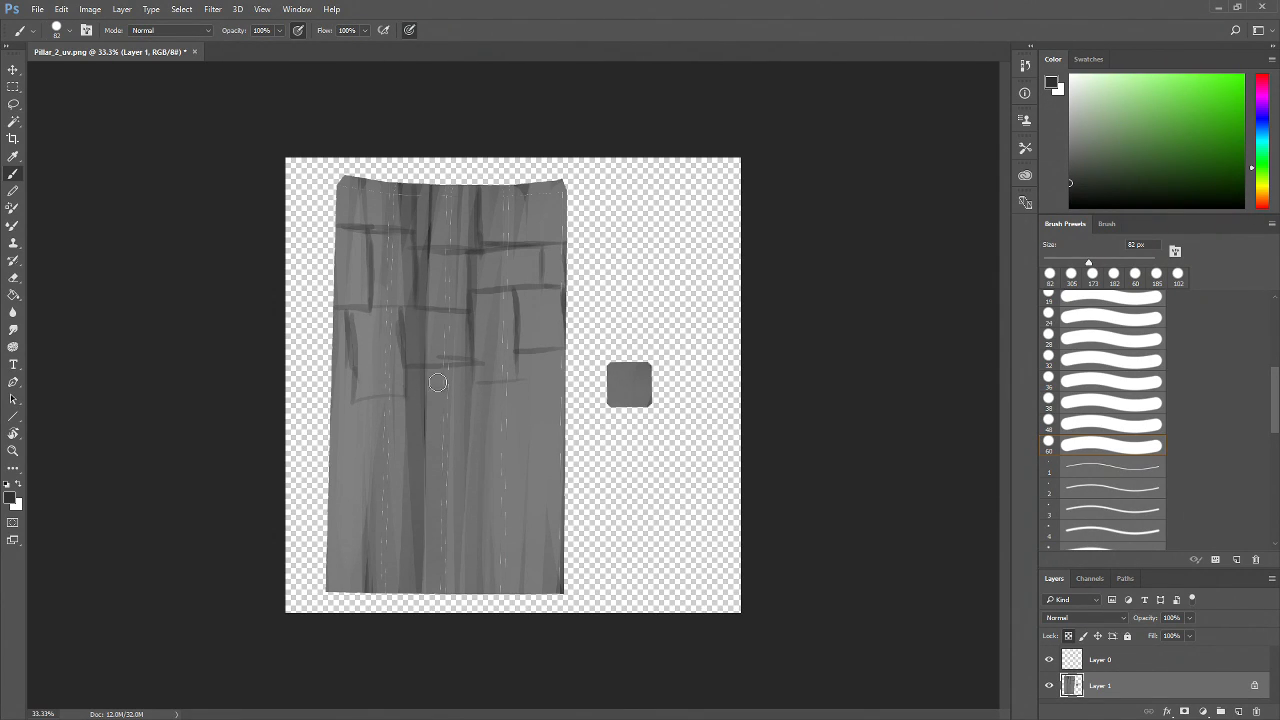
{"action": "left_click_drag", "start_coordinate": [441, 374], "coordinate": [409, 412]}
{"action": "left_click_drag", "start_coordinate": [486, 432], "coordinate": [445, 432]}
{"action": "mouse_move", "coordinate": [444, 374]}
{"action": "left_mouse_down"}
{"action": "mouse_move", "coordinate": [474, 385]}
{"action": "mouse_move", "coordinate": [473, 362]}
{"action": "mouse_move", "coordinate": [485, 407]}
{"action": "left_mouse_up"}
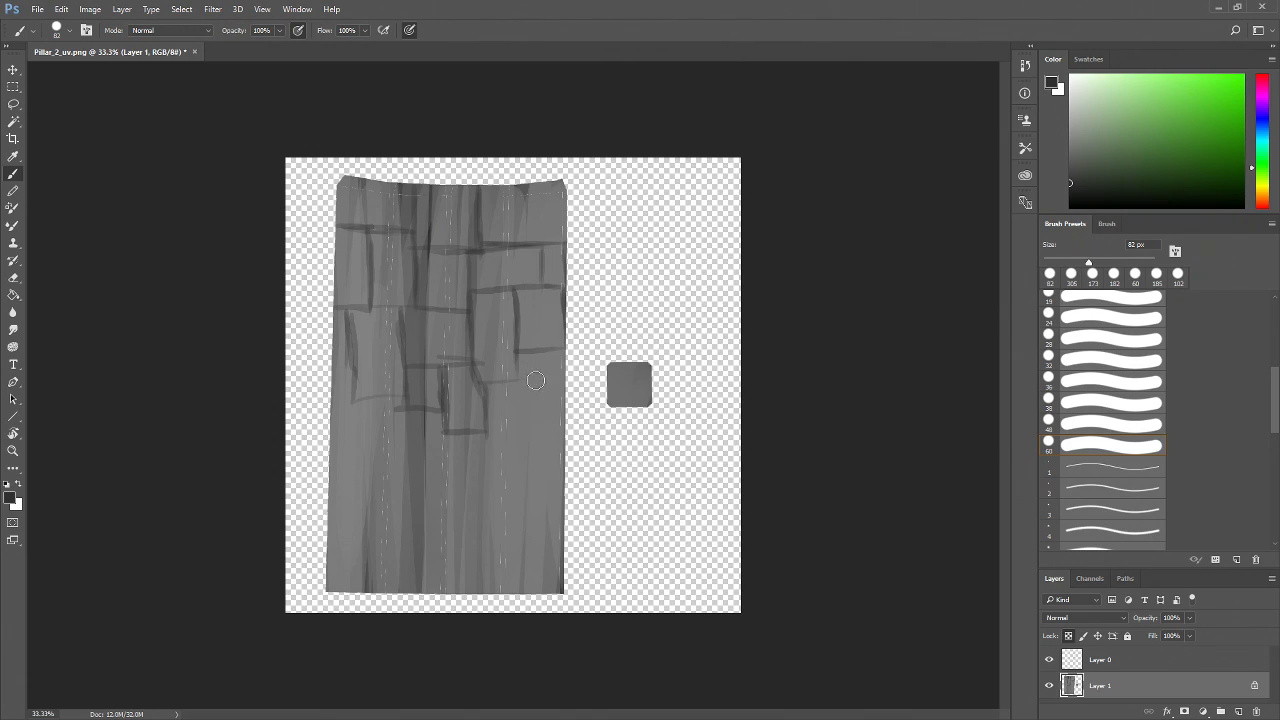
{"action": "left_click_drag", "start_coordinate": [488, 412], "coordinate": [563, 412]}
{"action": "mouse_move", "coordinate": [520, 376]}
{"action": "left_mouse_down"}
{"action": "mouse_move", "coordinate": [557, 425]}
{"action": "mouse_move", "coordinate": [478, 396]}
{"action": "mouse_move", "coordinate": [490, 459]}
{"action": "mouse_move", "coordinate": [524, 452]}
{"action": "left_mouse_up"}
{"action": "mouse_move", "coordinate": [487, 406]}
{"action": "left_mouse_down"}
{"action": "mouse_move", "coordinate": [487, 490]}
{"action": "mouse_move", "coordinate": [540, 486]}
{"action": "mouse_move", "coordinate": [558, 460]}
{"action": "left_mouse_up"}
{"action": "mouse_move", "coordinate": [485, 432]}
{"action": "left_mouse_down"}
{"action": "mouse_move", "coordinate": [410, 429]}
{"action": "mouse_move", "coordinate": [407, 482]}
{"action": "mouse_move", "coordinate": [484, 463]}
{"action": "left_mouse_up"}
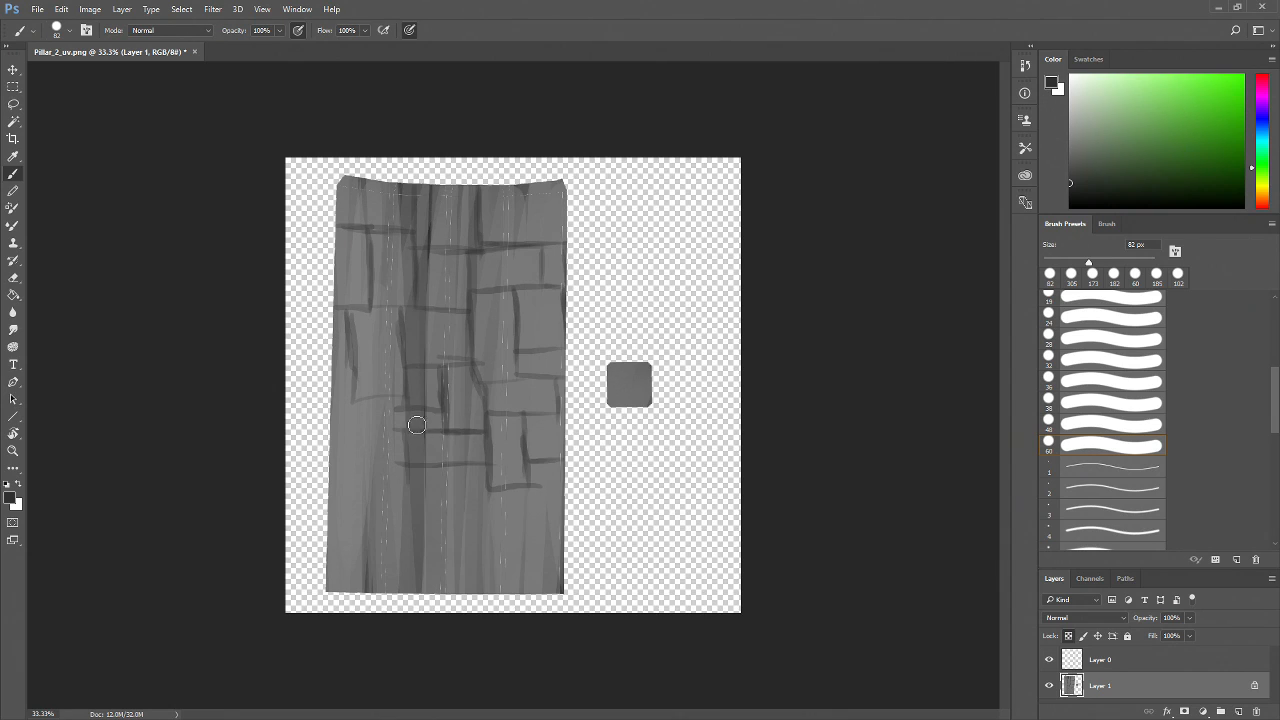
{"action": "left_click_drag", "start_coordinate": [398, 396], "coordinate": [399, 432]}
Add brick outlines over the middle and lower-left area of the shell
{"action": "key", "text": "z"}
{"action": "double_click", "coordinate": [383, 438]}
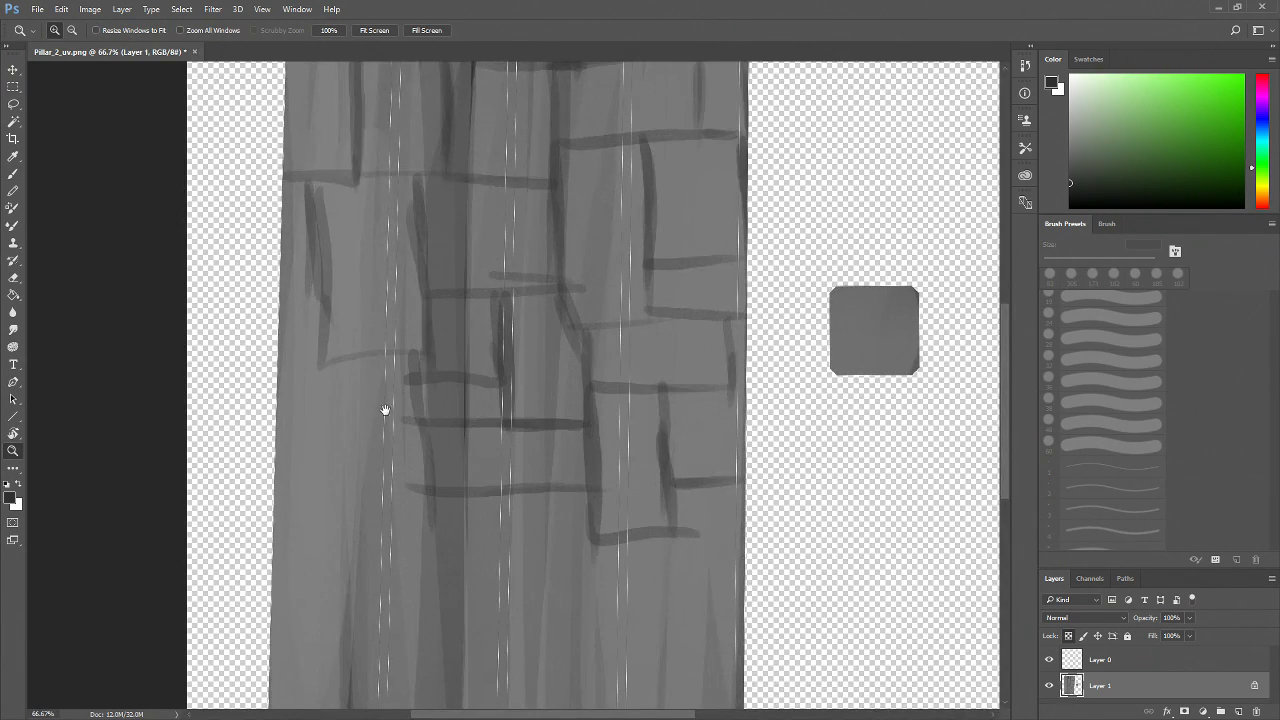
{"action": "left_click_drag", "start_coordinate": [380, 409], "coordinate": [435, 488]}
{"action": "key", "text": "b"}
{"action": "mouse_move", "coordinate": [381, 402]}
{"action": "left_mouse_down"}
{"action": "mouse_move", "coordinate": [377, 461]}
{"action": "mouse_move", "coordinate": [327, 496]}
{"action": "mouse_move", "coordinate": [362, 493]}
{"action": "left_mouse_up"}
{"action": "left_click_drag", "start_coordinate": [378, 262], "coordinate": [380, 398]}
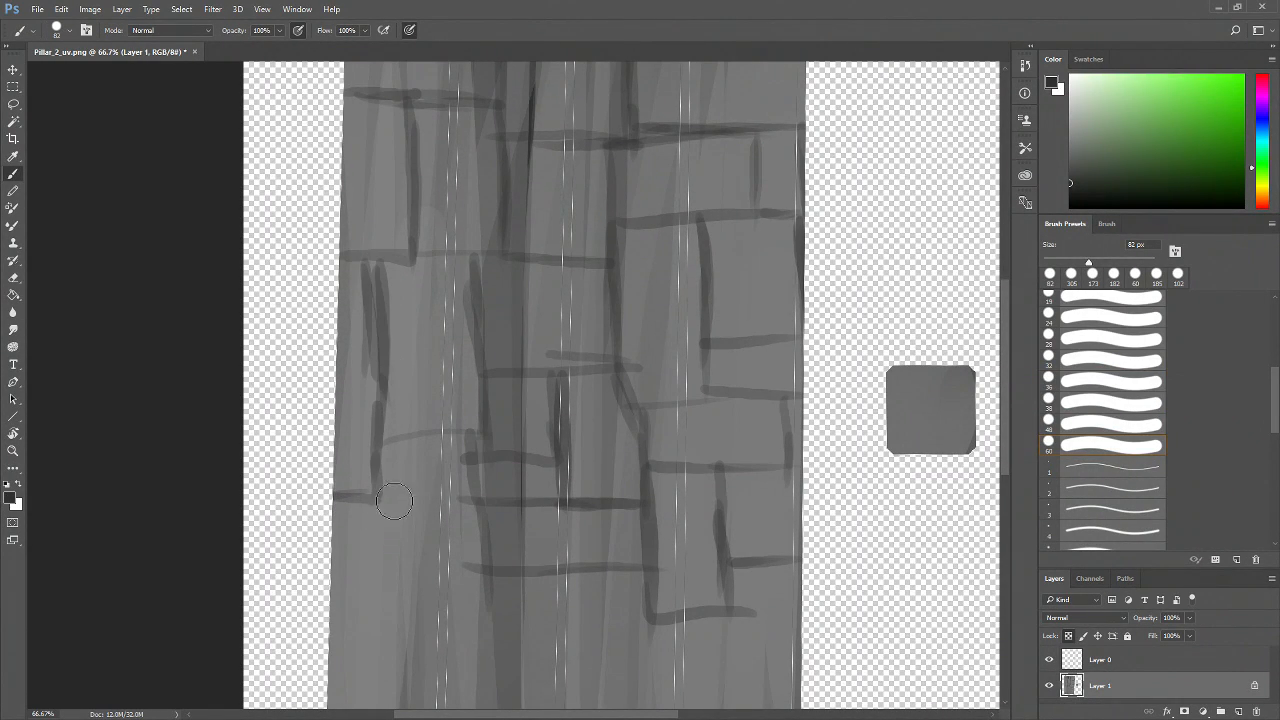
{"action": "left_click_drag", "start_coordinate": [468, 435], "coordinate": [470, 560]}
{"action": "left_click_drag", "start_coordinate": [475, 469], "coordinate": [399, 550]}
{"action": "mouse_move", "coordinate": [382, 462]}
{"action": "left_mouse_down"}
{"action": "mouse_move", "coordinate": [383, 554]}
{"action": "mouse_move", "coordinate": [440, 559]}
{"action": "left_mouse_up"}
{"action": "mouse_move", "coordinate": [540, 573]}
{"action": "left_mouse_down"}
{"action": "mouse_move", "coordinate": [550, 518]}
{"action": "mouse_move", "coordinate": [535, 418]}
{"action": "left_mouse_up"}
{"action": "mouse_move", "coordinate": [435, 413]}
{"action": "left_mouse_down"}
{"action": "mouse_move", "coordinate": [427, 543]}
{"action": "mouse_move", "coordinate": [425, 490]}
{"action": "mouse_move", "coordinate": [560, 500]}
{"action": "left_mouse_up"}
{"action": "mouse_move", "coordinate": [562, 413]}
{"action": "left_mouse_down"}
{"action": "mouse_move", "coordinate": [546, 505]}
{"action": "mouse_move", "coordinate": [572, 489]}
{"action": "mouse_move", "coordinate": [556, 479]}
{"action": "mouse_move", "coordinate": [550, 533]}
{"action": "mouse_move", "coordinate": [664, 527]}
{"action": "left_mouse_up"}
{"action": "left_click_drag", "start_coordinate": [646, 432], "coordinate": [640, 515]}
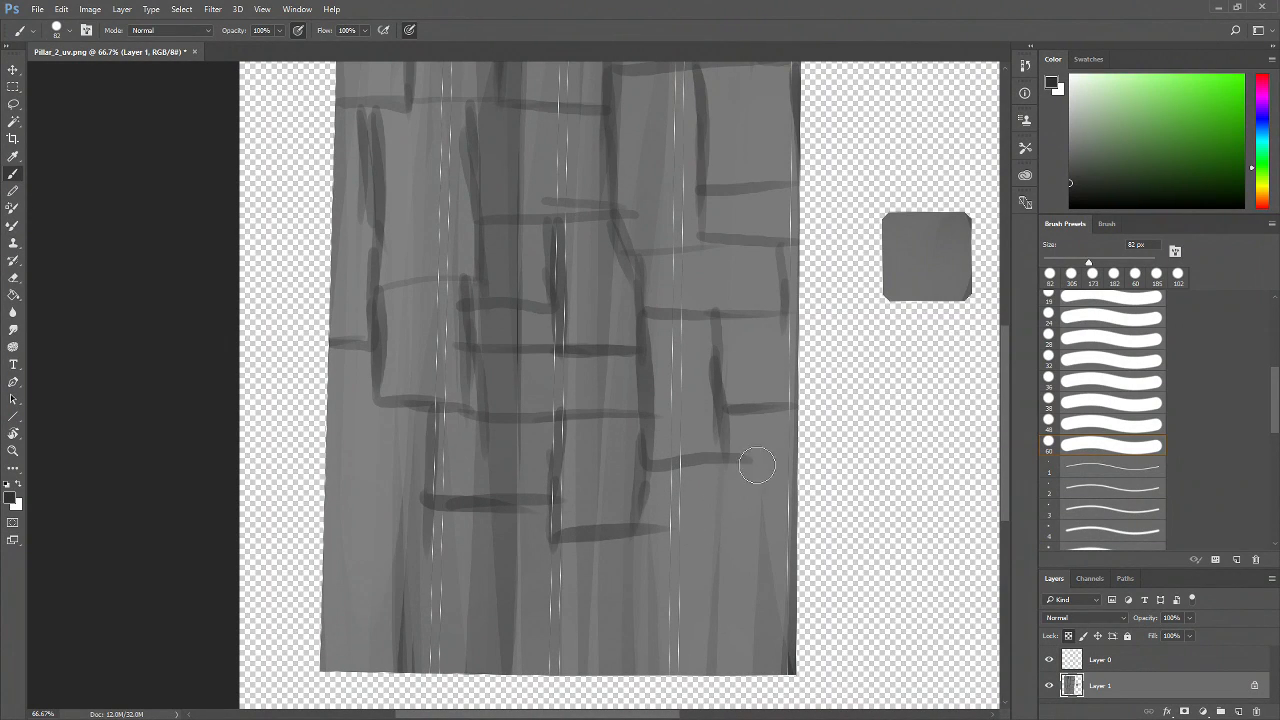
Draw brick outlines across the lower part of the shell down to its bottom edge
{"action": "mouse_move", "coordinate": [716, 458]}
{"action": "left_mouse_down"}
{"action": "mouse_move", "coordinate": [714, 517]}
{"action": "mouse_move", "coordinate": [795, 524]}
{"action": "left_mouse_up"}
{"action": "mouse_move", "coordinate": [648, 470]}
{"action": "left_mouse_down"}
{"action": "mouse_move", "coordinate": [640, 555]}
{"action": "mouse_move", "coordinate": [735, 594]}
{"action": "left_mouse_up"}
{"action": "left_click_drag", "start_coordinate": [720, 478], "coordinate": [729, 600]}
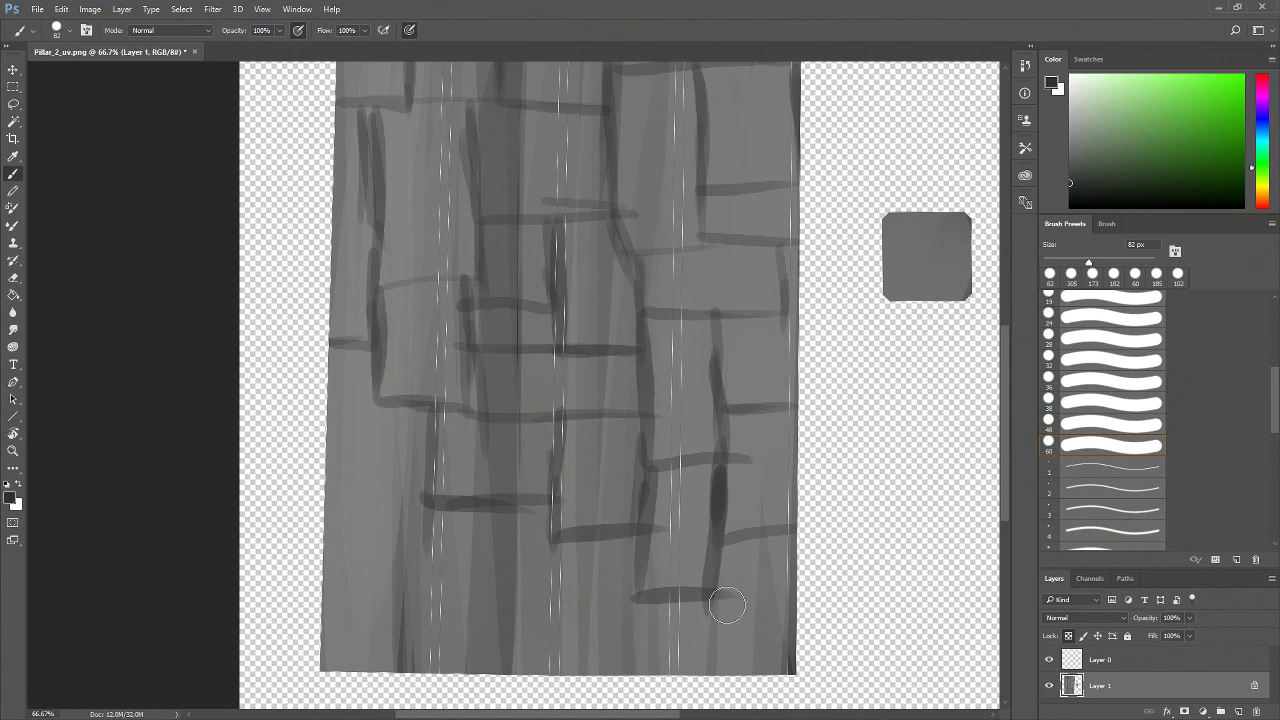
{"action": "left_click_drag", "start_coordinate": [725, 556], "coordinate": [714, 657]}
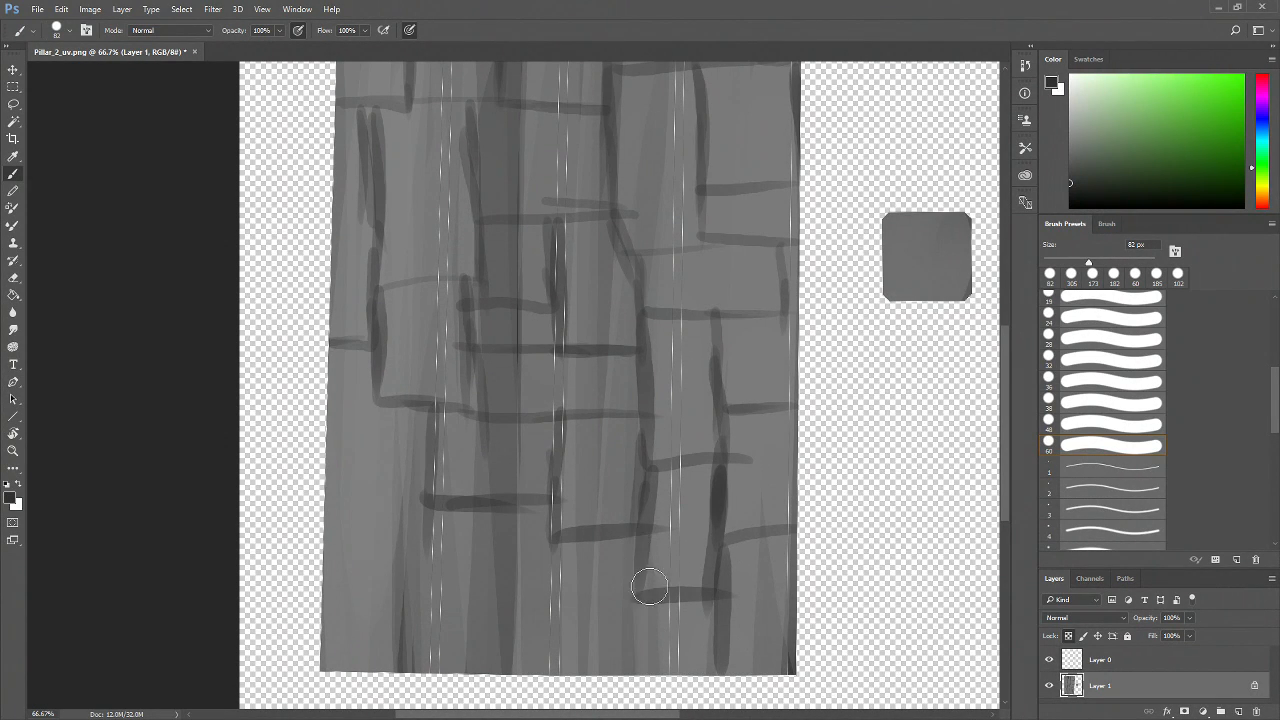
{"action": "mouse_move", "coordinate": [664, 598]}
{"action": "left_mouse_down"}
{"action": "mouse_move", "coordinate": [510, 598]}
{"action": "mouse_move", "coordinate": [571, 666]}
{"action": "mouse_move", "coordinate": [722, 664]}
{"action": "left_mouse_up"}
{"action": "left_click_drag", "start_coordinate": [580, 543], "coordinate": [438, 545]}
{"action": "mouse_move", "coordinate": [537, 545]}
{"action": "left_mouse_down"}
{"action": "mouse_move", "coordinate": [427, 602]}
{"action": "mouse_move", "coordinate": [566, 606]}
{"action": "left_mouse_up"}
{"action": "mouse_move", "coordinate": [490, 495]}
{"action": "left_mouse_down"}
{"action": "mouse_move", "coordinate": [492, 538]}
{"action": "mouse_move", "coordinate": [394, 495]}
{"action": "mouse_move", "coordinate": [351, 498]}
{"action": "mouse_move", "coordinate": [372, 540]}
{"action": "mouse_move", "coordinate": [440, 545]}
{"action": "mouse_move", "coordinate": [372, 655]}
{"action": "left_mouse_up"}
{"action": "mouse_move", "coordinate": [432, 592]}
{"action": "left_mouse_down"}
{"action": "mouse_move", "coordinate": [434, 662]}
{"action": "mouse_move", "coordinate": [366, 662]}
{"action": "left_mouse_up"}
{"action": "left_click_drag", "start_coordinate": [400, 406], "coordinate": [338, 405]}
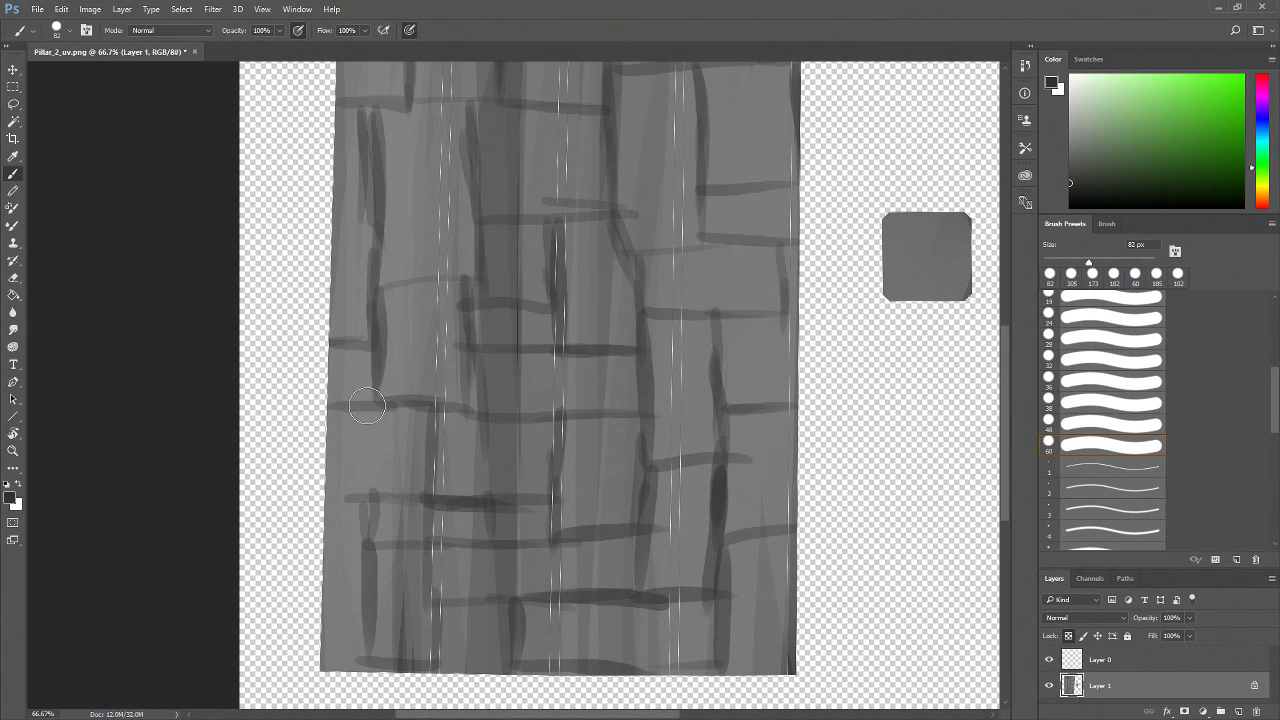
{"action": "left_click_drag", "start_coordinate": [373, 501], "coordinate": [333, 501]}
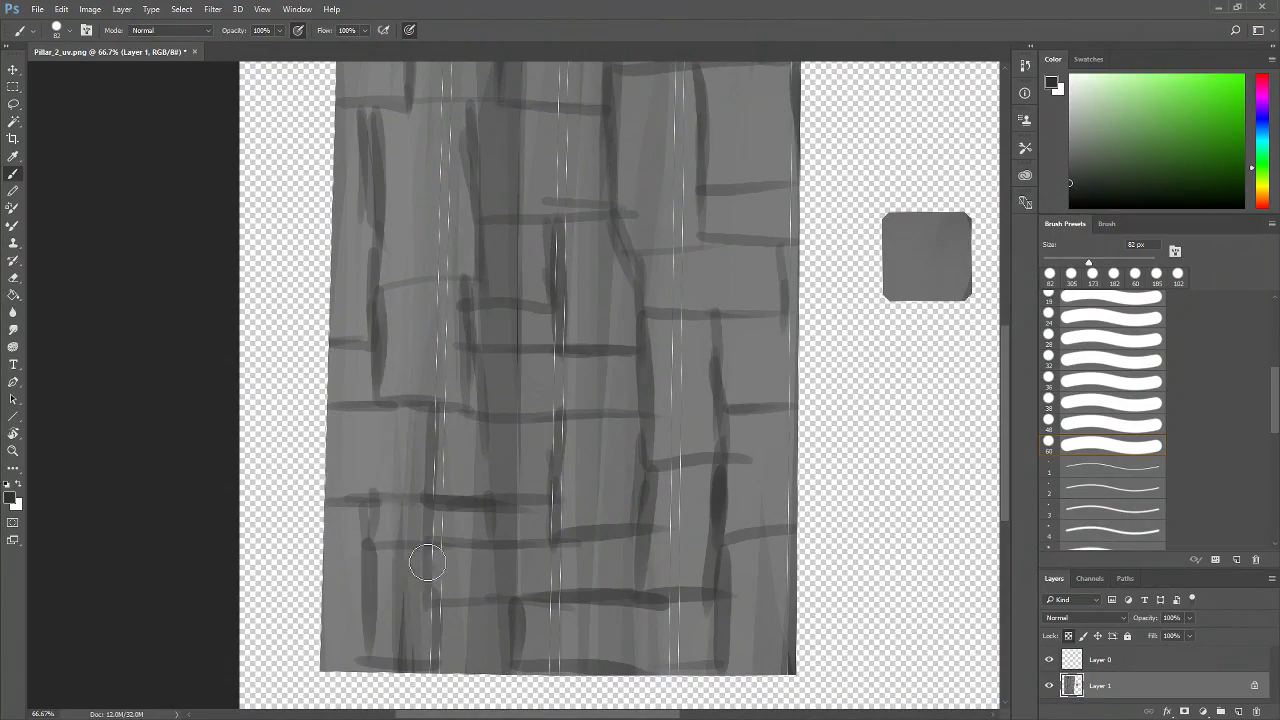
Add more brick edges across the middle and right side of the shell
{"action": "mouse_move", "coordinate": [658, 266]}
{"action": "left_mouse_down"}
{"action": "mouse_move", "coordinate": [620, 520]}
{"action": "mouse_move", "coordinate": [594, 563]}
{"action": "mouse_move", "coordinate": [561, 531]}
{"action": "mouse_move", "coordinate": [649, 240]}
{"action": "mouse_move", "coordinate": [594, 514]}
{"action": "left_mouse_up"}
{"action": "left_click_drag", "start_coordinate": [594, 281], "coordinate": [565, 537]}
{"action": "left_click_drag", "start_coordinate": [405, 358], "coordinate": [495, 365]}
{"action": "left_click_drag", "start_coordinate": [475, 303], "coordinate": [470, 368]}
{"action": "left_click_drag", "start_coordinate": [620, 406], "coordinate": [504, 403]}
{"action": "mouse_move", "coordinate": [514, 172]}
{"action": "left_mouse_down"}
{"action": "mouse_move", "coordinate": [520, 296]}
{"action": "mouse_move", "coordinate": [516, 284]}
{"action": "left_mouse_up"}
{"action": "left_click_drag", "start_coordinate": [610, 392], "coordinate": [759, 248]}
{"action": "left_click_drag", "start_coordinate": [655, 449], "coordinate": [566, 330]}
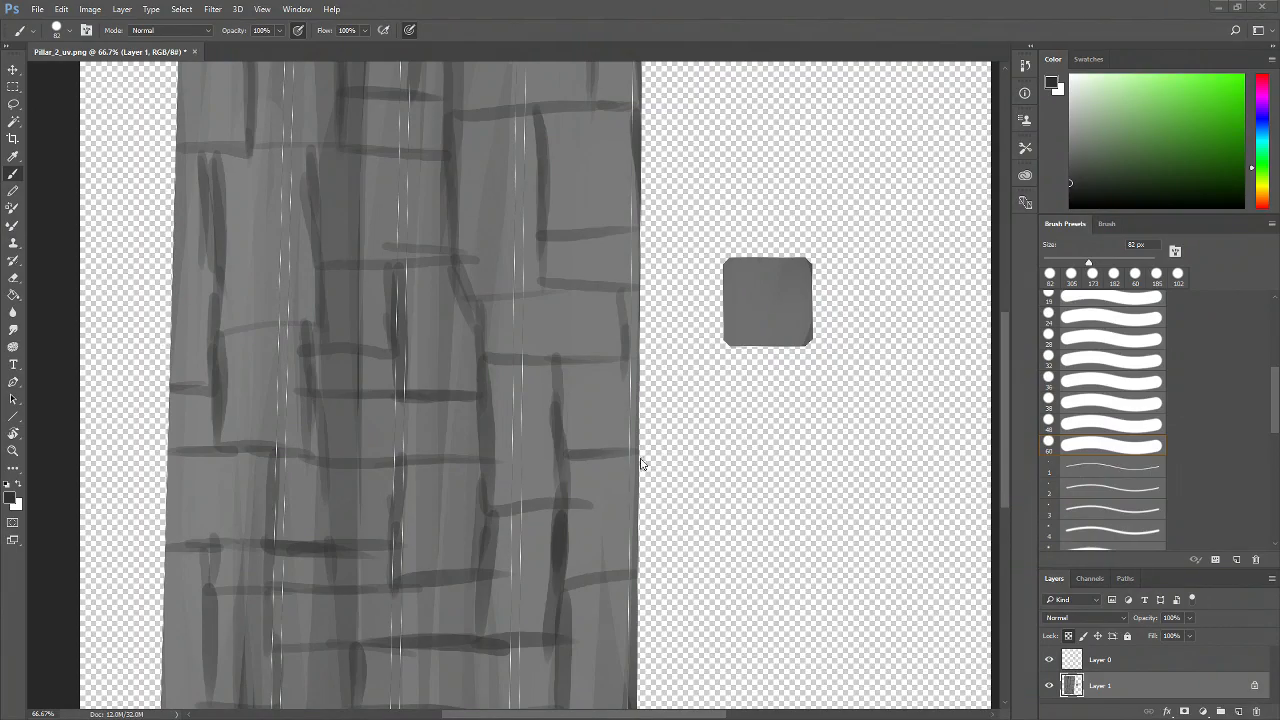
Refine the brick outlines near the shell's top and right edge
{"action": "left_click_drag", "start_coordinate": [648, 366], "coordinate": [651, 571]}
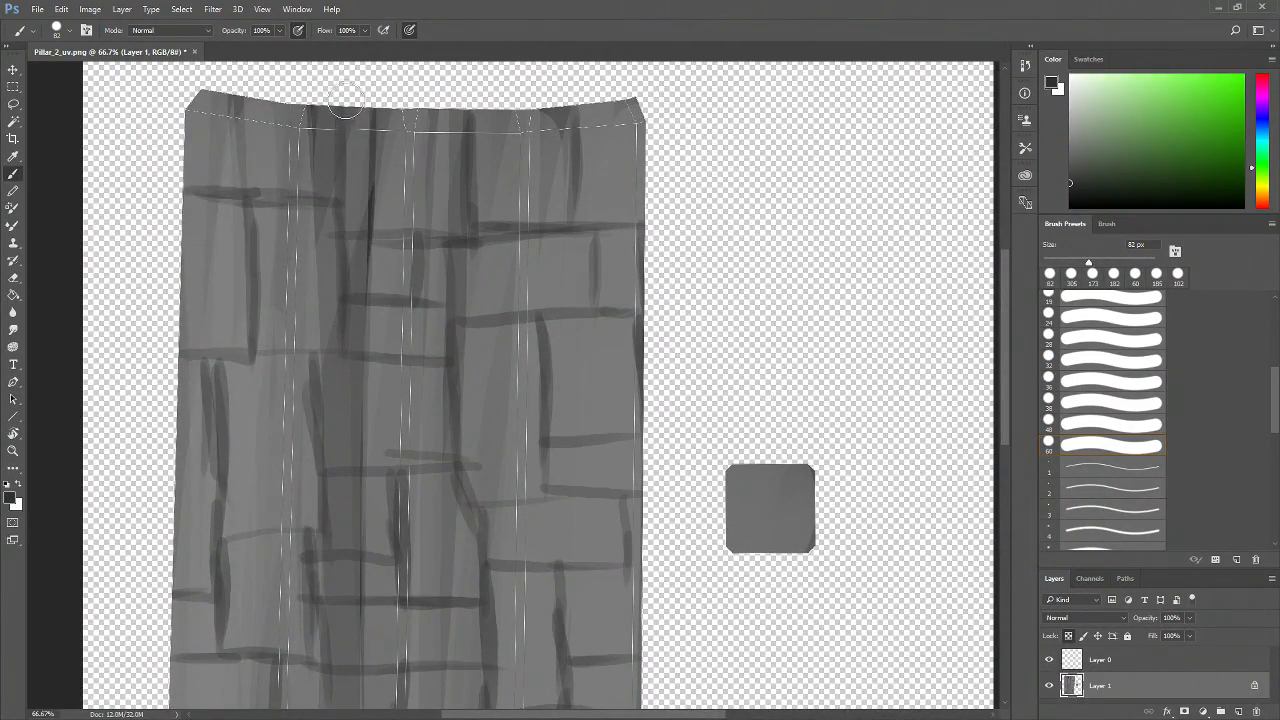
{"action": "left_click_drag", "start_coordinate": [343, 106], "coordinate": [345, 198]}
{"action": "mouse_move", "coordinate": [618, 394]}
{"action": "left_mouse_down"}
{"action": "mouse_move", "coordinate": [586, 357]}
{"action": "mouse_move", "coordinate": [670, 312]}
{"action": "left_mouse_up"}
{"action": "mouse_move", "coordinate": [624, 455]}
{"action": "left_mouse_down"}
{"action": "mouse_move", "coordinate": [626, 420]}
{"action": "mouse_move", "coordinate": [575, 274]}
{"action": "mouse_move", "coordinate": [577, 286]}
{"action": "left_mouse_up"}
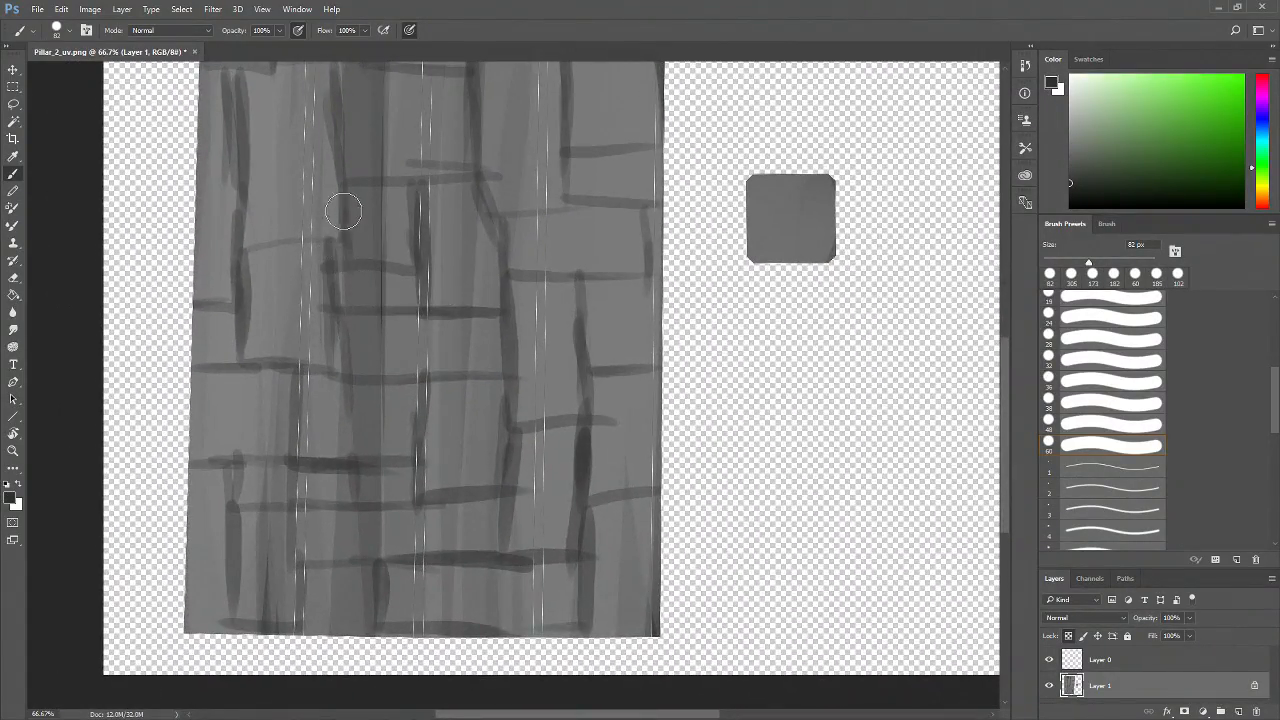
{"action": "left_click_drag", "start_coordinate": [339, 262], "coordinate": [412, 267]}
{"action": "left_click_drag", "start_coordinate": [421, 200], "coordinate": [420, 250]}
{"action": "left_click_drag", "start_coordinate": [347, 187], "coordinate": [360, 182]}
{"action": "left_click_drag", "start_coordinate": [594, 277], "coordinate": [546, 466]}
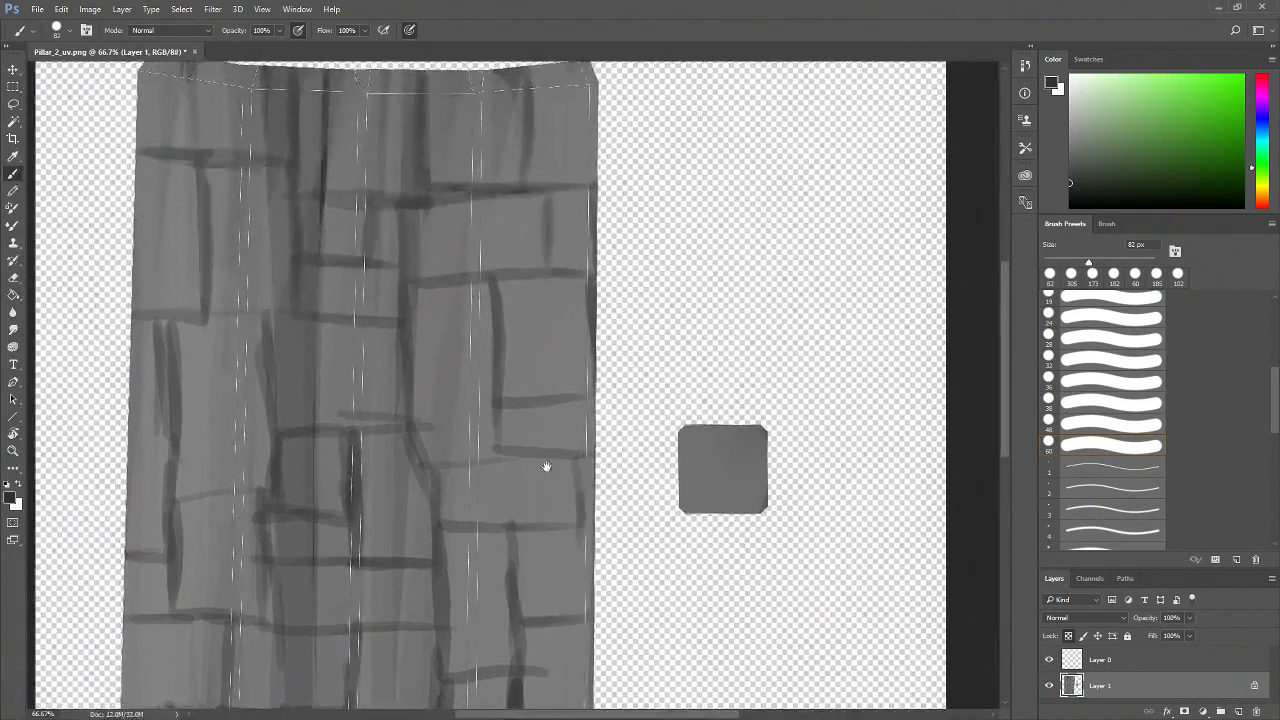
{"action": "left_click_drag", "start_coordinate": [559, 278], "coordinate": [538, 405]}
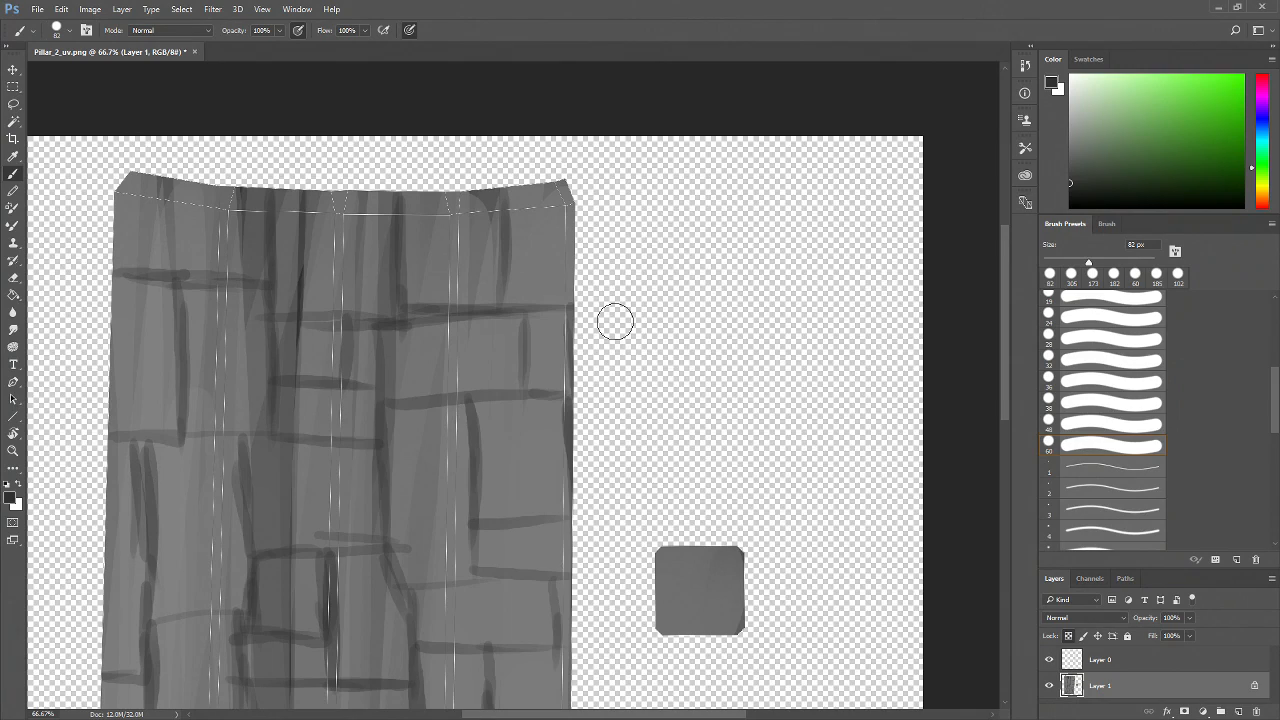
Set the brush to 38 px, try a thin vertical stroke below the shell's top edge, and undo it
{"action": "key", "text": "z"}
{"action": "left_click", "coordinate": [306, 311]}
{"action": "left_click", "coordinate": [287, 275]}
{"action": "mouse_move", "coordinate": [286, 272]}
{"action": "left_mouse_down"}
{"action": "mouse_move", "coordinate": [382, 411]}
{"action": "mouse_move", "coordinate": [491, 471]}
{"action": "left_mouse_up"}
{"action": "key", "text": "b"}
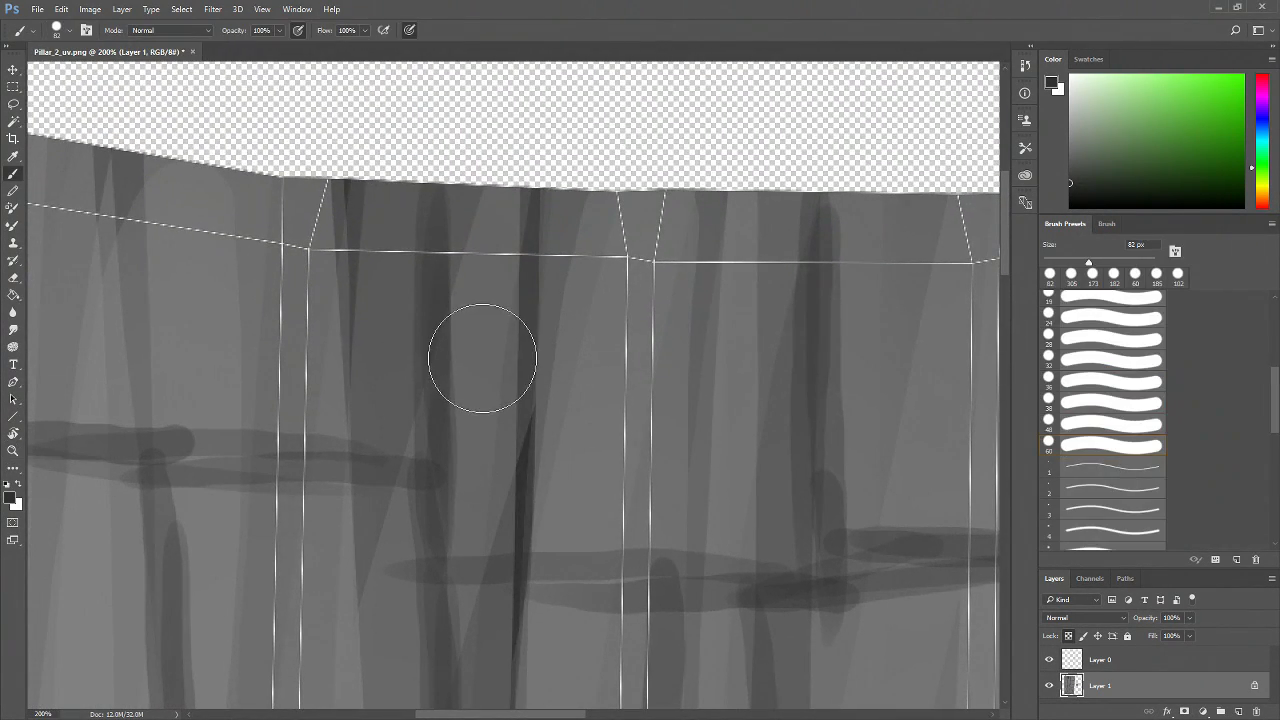
{"action": "left_click_drag", "start_coordinate": [1088, 262], "coordinate": [1063, 262]}
{"action": "left_click", "coordinate": [1071, 190]}
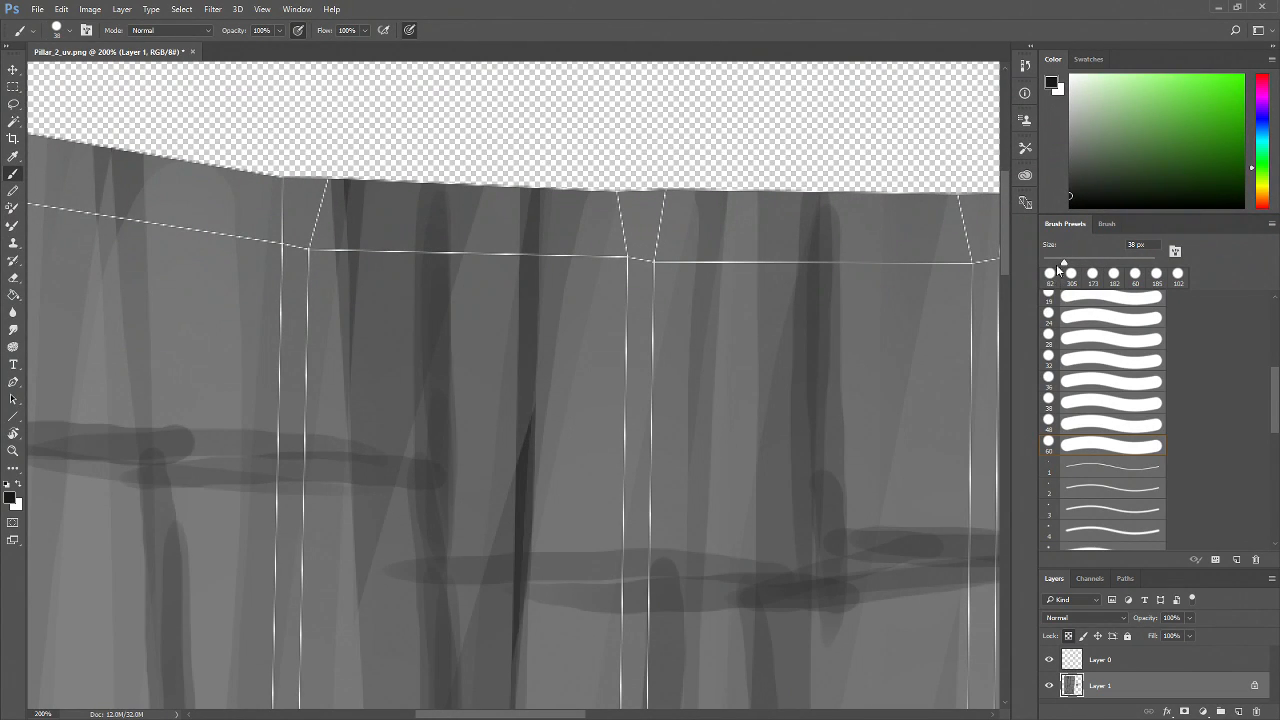
{"action": "left_click", "coordinate": [1088, 58]}
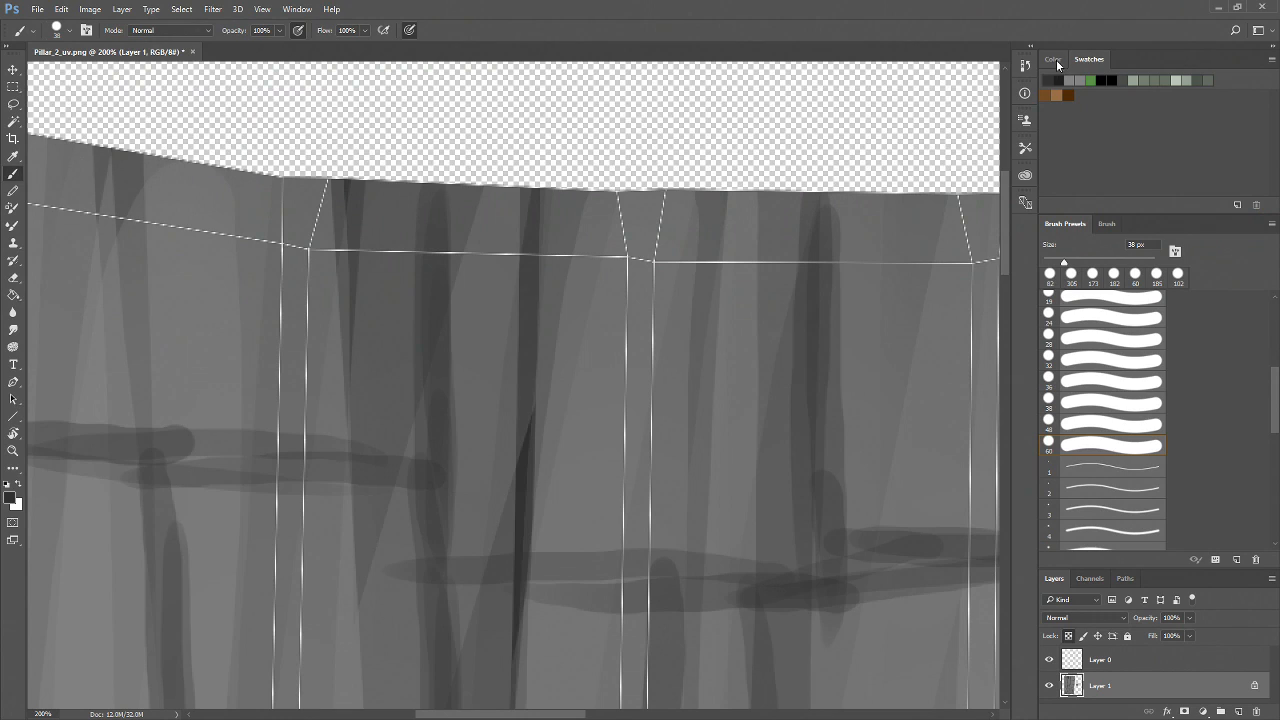
{"action": "left_click", "coordinate": [1056, 59]}
{"action": "scroll", "coordinate": [691, 363], "scroll_direction": "left", "scroll_amount": 5}
{"action": "left_click_drag", "start_coordinate": [585, 222], "coordinate": [592, 478]}
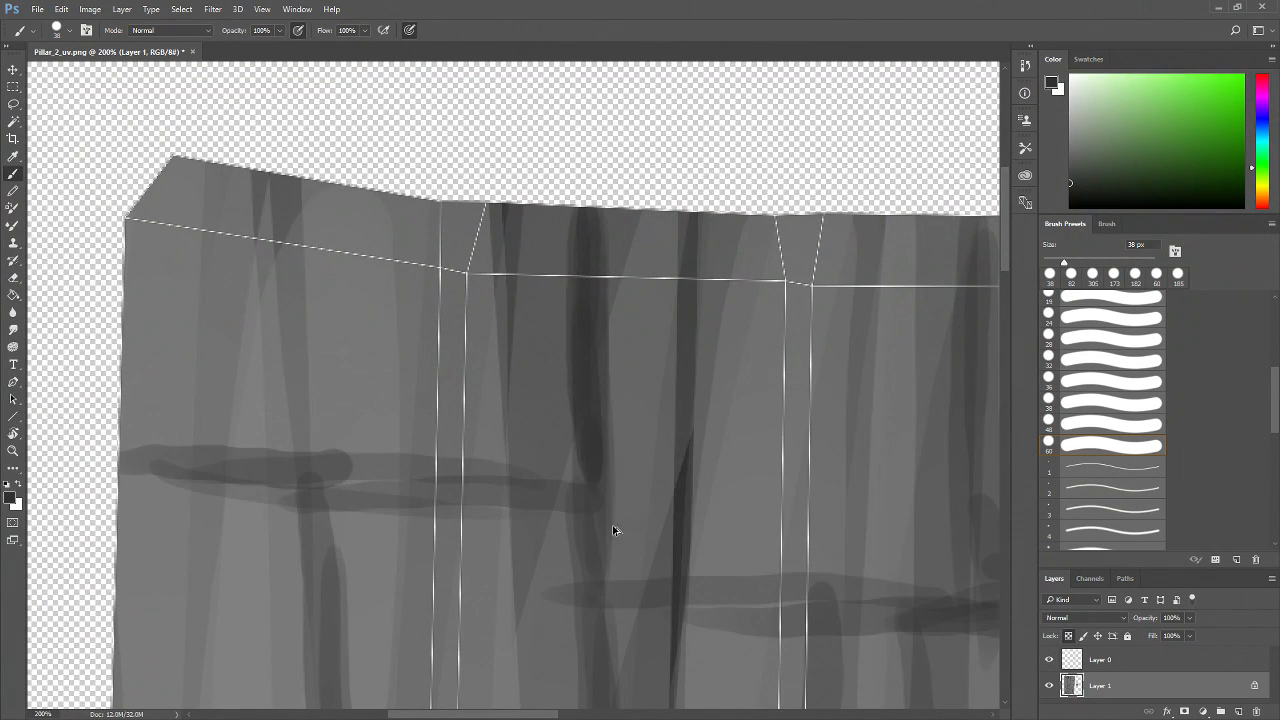
{"action": "key", "text": "ctrl+z"}
{"action": "key", "text": "ctrl+z"}
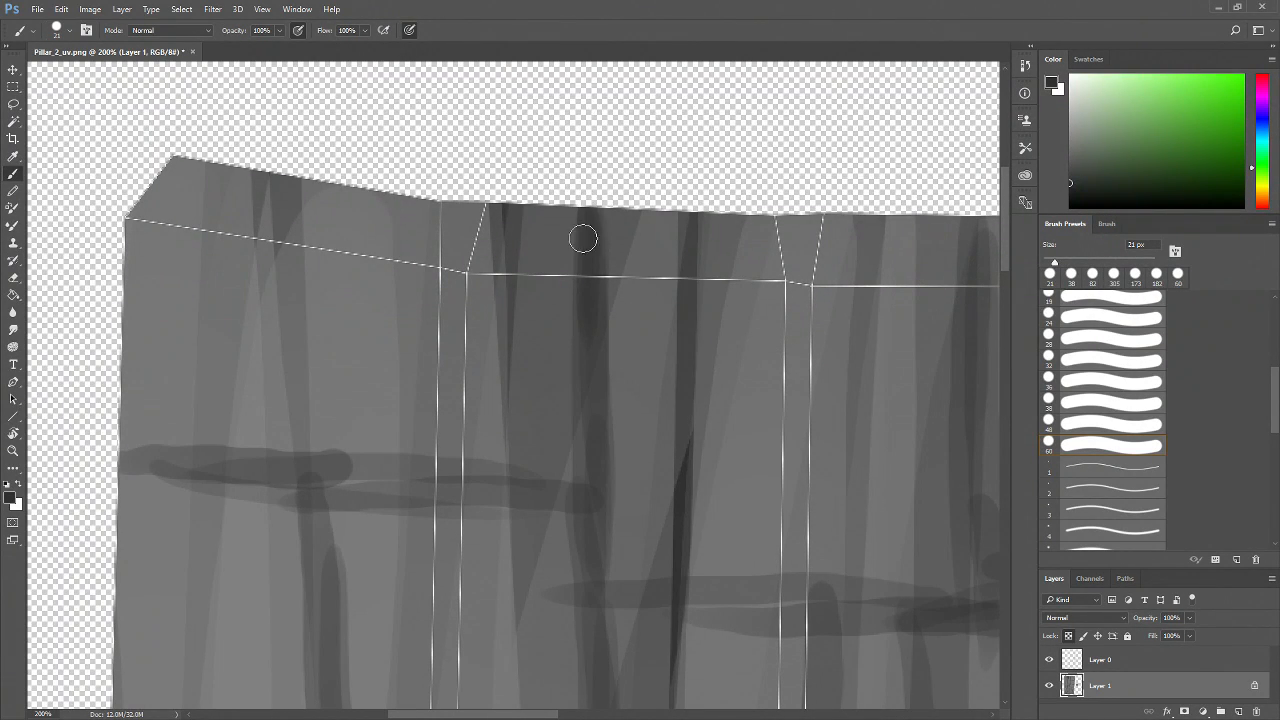
With a 21 px brush, draw a thin dark vertical and horizontal brick edge near the shell's top-left
{"action": "mouse_move", "coordinate": [592, 218]}
{"action": "left_mouse_down"}
{"action": "mouse_move", "coordinate": [595, 407]}
{"action": "mouse_move", "coordinate": [587, 341]}
{"action": "mouse_move", "coordinate": [559, 496]}
{"action": "left_mouse_up"}
{"action": "mouse_move", "coordinate": [132, 452]}
{"action": "left_mouse_down"}
{"action": "mouse_move", "coordinate": [346, 466]}
{"action": "mouse_move", "coordinate": [106, 461]}
{"action": "mouse_move", "coordinate": [589, 491]}
{"action": "left_mouse_up"}
{"action": "left_click_drag", "start_coordinate": [441, 491], "coordinate": [328, 477]}
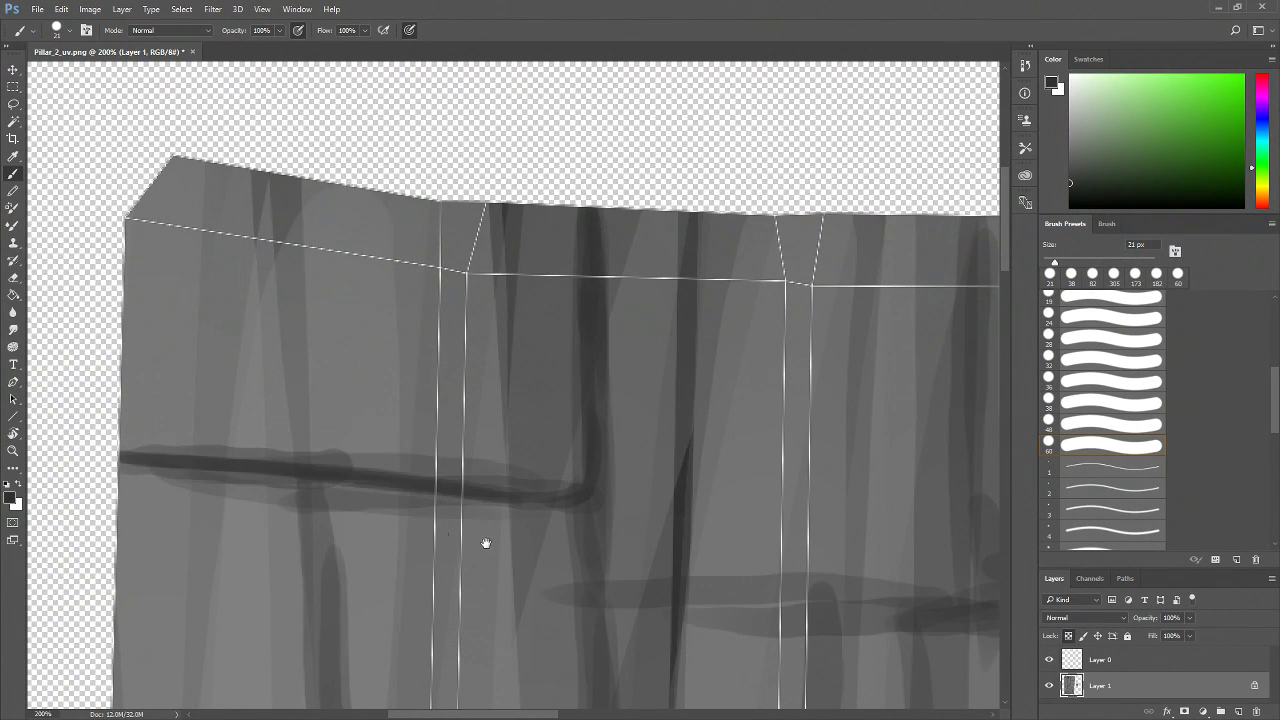
Paint dark brick outlines around the bricks in the upper-middle part of the shell
{"action": "left_click_drag", "start_coordinate": [602, 622], "coordinate": [506, 516]}
{"action": "left_click_drag", "start_coordinate": [484, 357], "coordinate": [492, 590]}
{"action": "mouse_move", "coordinate": [498, 413]}
{"action": "left_mouse_down"}
{"action": "mouse_move", "coordinate": [500, 532]}
{"action": "mouse_move", "coordinate": [513, 359]}
{"action": "left_mouse_up"}
{"action": "mouse_move", "coordinate": [468, 254]}
{"action": "left_mouse_down"}
{"action": "mouse_move", "coordinate": [476, 425]}
{"action": "mouse_move", "coordinate": [494, 454]}
{"action": "mouse_move", "coordinate": [664, 477]}
{"action": "left_mouse_up"}
{"action": "mouse_move", "coordinate": [878, 256]}
{"action": "left_mouse_down"}
{"action": "mouse_move", "coordinate": [781, 346]}
{"action": "mouse_move", "coordinate": [724, 561]}
{"action": "left_mouse_up"}
{"action": "left_click_drag", "start_coordinate": [712, 445], "coordinate": [710, 556]}
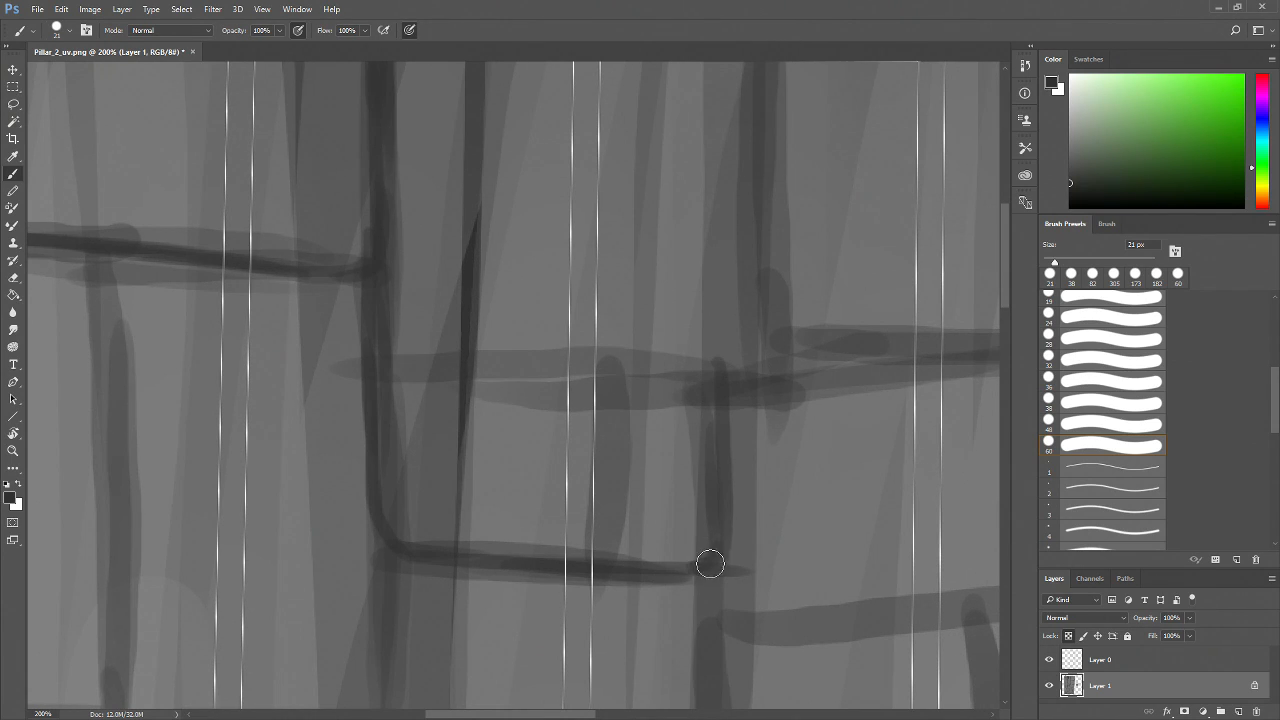
{"action": "mouse_move", "coordinate": [714, 368]}
{"action": "left_mouse_down"}
{"action": "mouse_move", "coordinate": [439, 352]}
{"action": "mouse_move", "coordinate": [375, 378]}
{"action": "left_mouse_up"}
{"action": "left_click_drag", "start_coordinate": [390, 327], "coordinate": [380, 357]}
{"action": "mouse_move", "coordinate": [787, 371]}
{"action": "left_mouse_down"}
{"action": "mouse_move", "coordinate": [716, 418]}
{"action": "mouse_move", "coordinate": [644, 418]}
{"action": "left_mouse_up"}
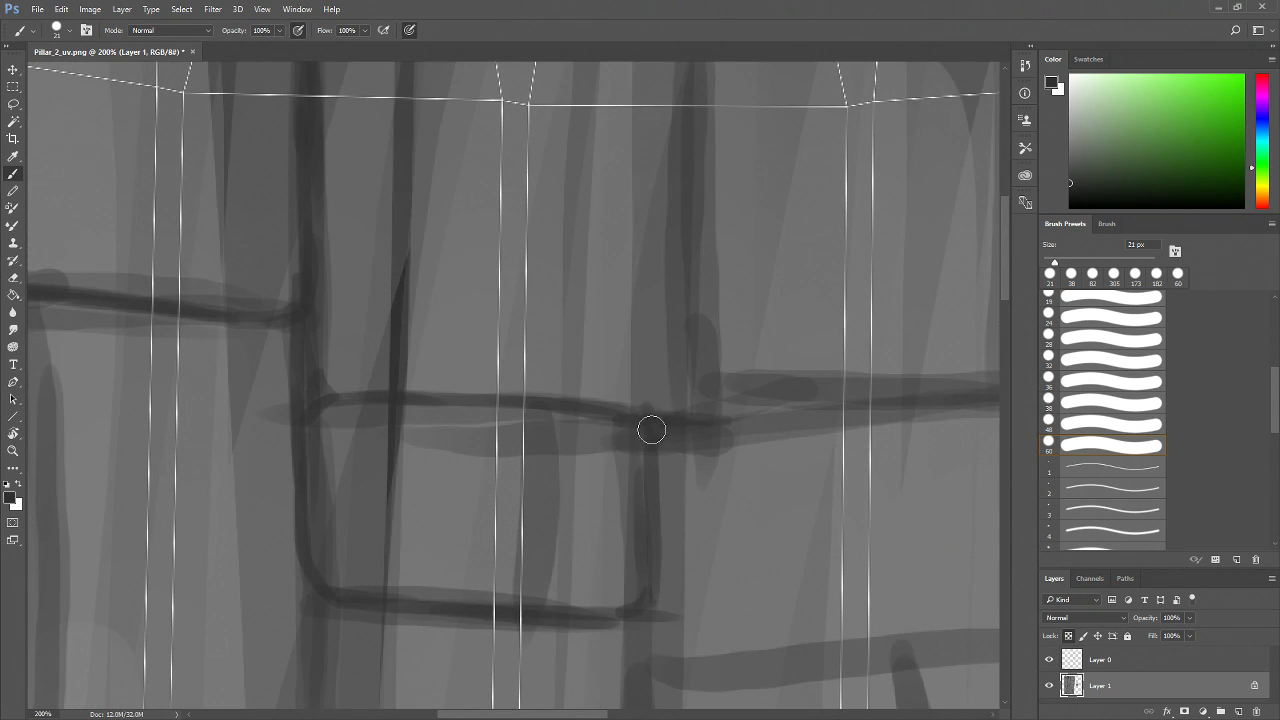
Draw vertical and horizontal brick edges toward the right below the shell's top edge
{"action": "left_click_drag", "start_coordinate": [749, 256], "coordinate": [694, 336]}
{"action": "mouse_move", "coordinate": [634, 122]}
{"action": "left_mouse_down"}
{"action": "mouse_move", "coordinate": [631, 380]}
{"action": "mouse_move", "coordinate": [614, 501]}
{"action": "mouse_move", "coordinate": [874, 480]}
{"action": "left_mouse_up"}
{"action": "mouse_move", "coordinate": [726, 497]}
{"action": "left_mouse_down"}
{"action": "mouse_move", "coordinate": [560, 491]}
{"action": "mouse_move", "coordinate": [741, 467]}
{"action": "left_mouse_up"}
{"action": "left_click_drag", "start_coordinate": [806, 354], "coordinate": [708, 376]}
{"action": "mouse_move", "coordinate": [688, 110]}
{"action": "left_mouse_down"}
{"action": "mouse_move", "coordinate": [697, 271]}
{"action": "mouse_move", "coordinate": [675, 461]}
{"action": "mouse_move", "coordinate": [712, 462]}
{"action": "mouse_move", "coordinate": [674, 469]}
{"action": "mouse_move", "coordinate": [737, 480]}
{"action": "mouse_move", "coordinate": [670, 479]}
{"action": "mouse_move", "coordinate": [897, 472]}
{"action": "left_mouse_up"}
{"action": "left_click_drag", "start_coordinate": [836, 530], "coordinate": [818, 466]}
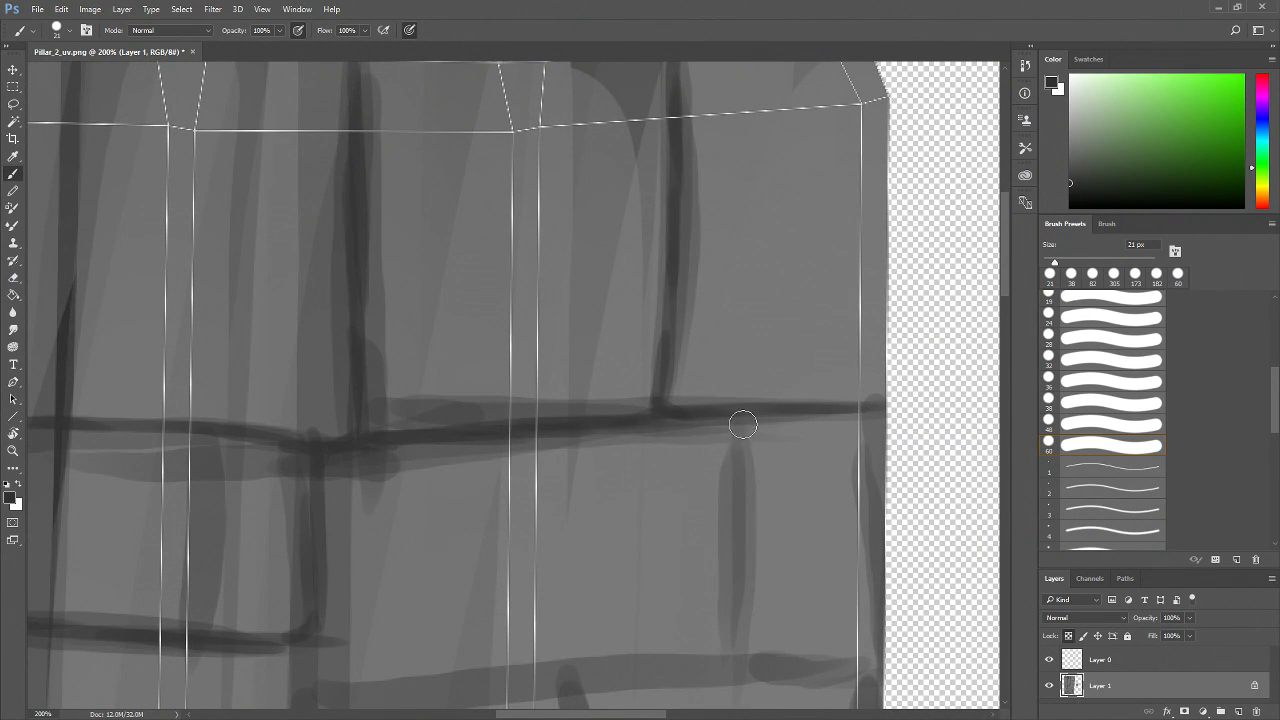
Outline the bricks near the shell's right border and join their edges to the middle row
{"action": "left_click_drag", "start_coordinate": [744, 416], "coordinate": [738, 505]}
{"action": "left_click_drag", "start_coordinate": [781, 581], "coordinate": [735, 476]}
{"action": "mouse_move", "coordinate": [698, 316]}
{"action": "left_mouse_down"}
{"action": "mouse_move", "coordinate": [698, 454]}
{"action": "mouse_move", "coordinate": [683, 500]}
{"action": "left_mouse_up"}
{"action": "mouse_move", "coordinate": [688, 405]}
{"action": "left_mouse_down"}
{"action": "mouse_move", "coordinate": [685, 572]}
{"action": "mouse_move", "coordinate": [689, 560]}
{"action": "mouse_move", "coordinate": [854, 565]}
{"action": "left_mouse_up"}
{"action": "left_click_drag", "start_coordinate": [768, 525], "coordinate": [877, 420]}
{"action": "left_click_drag", "start_coordinate": [810, 459], "coordinate": [411, 481]}
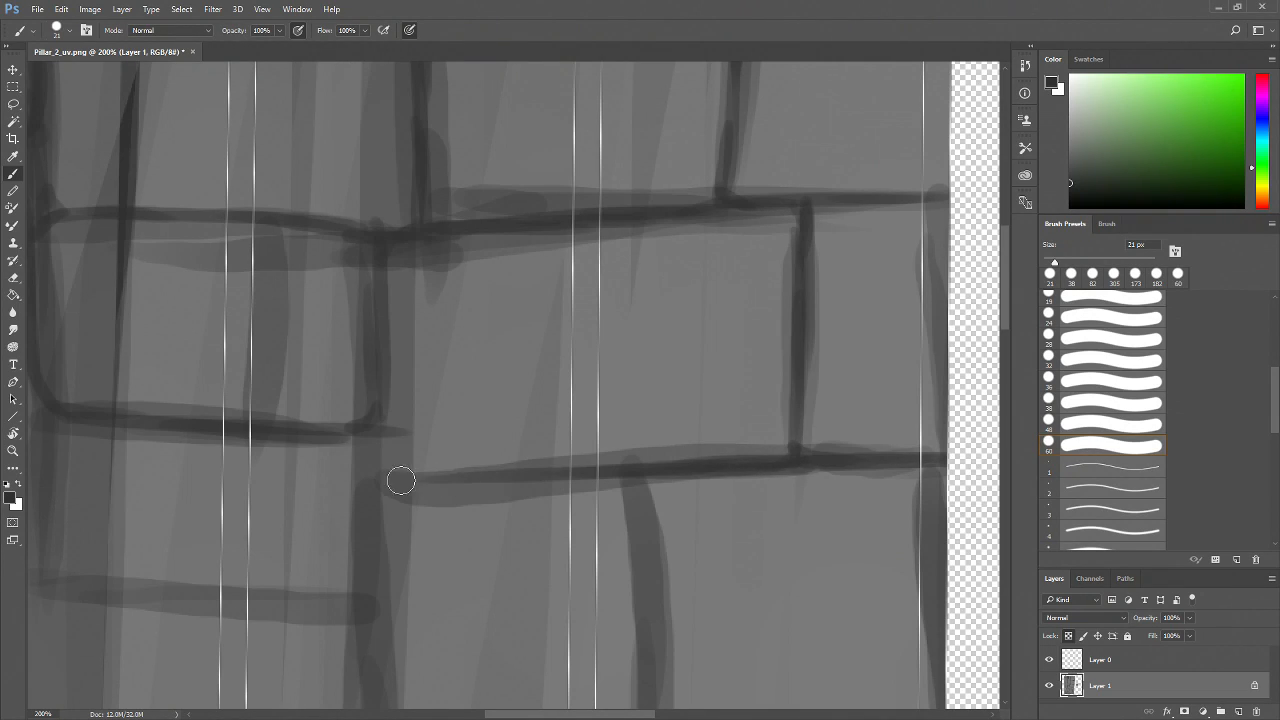
{"action": "mouse_move", "coordinate": [383, 257]}
{"action": "left_mouse_down"}
{"action": "mouse_move", "coordinate": [370, 343]}
{"action": "mouse_move", "coordinate": [382, 381]}
{"action": "mouse_move", "coordinate": [380, 474]}
{"action": "left_mouse_up"}
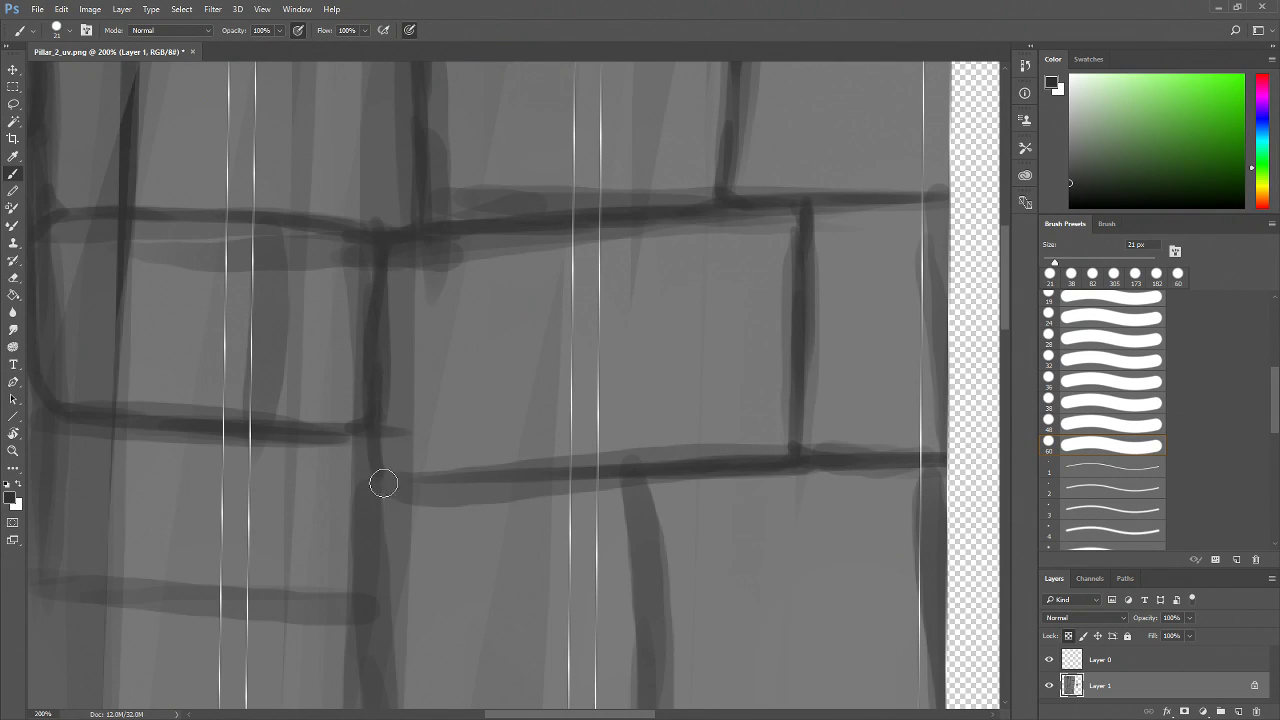
Connect the vertical and horizontal brick outlines in the middle of the shell with dark strokes
{"action": "key", "text": "z"}
{"action": "left_click", "coordinate": [591, 483], "text": "alt"}
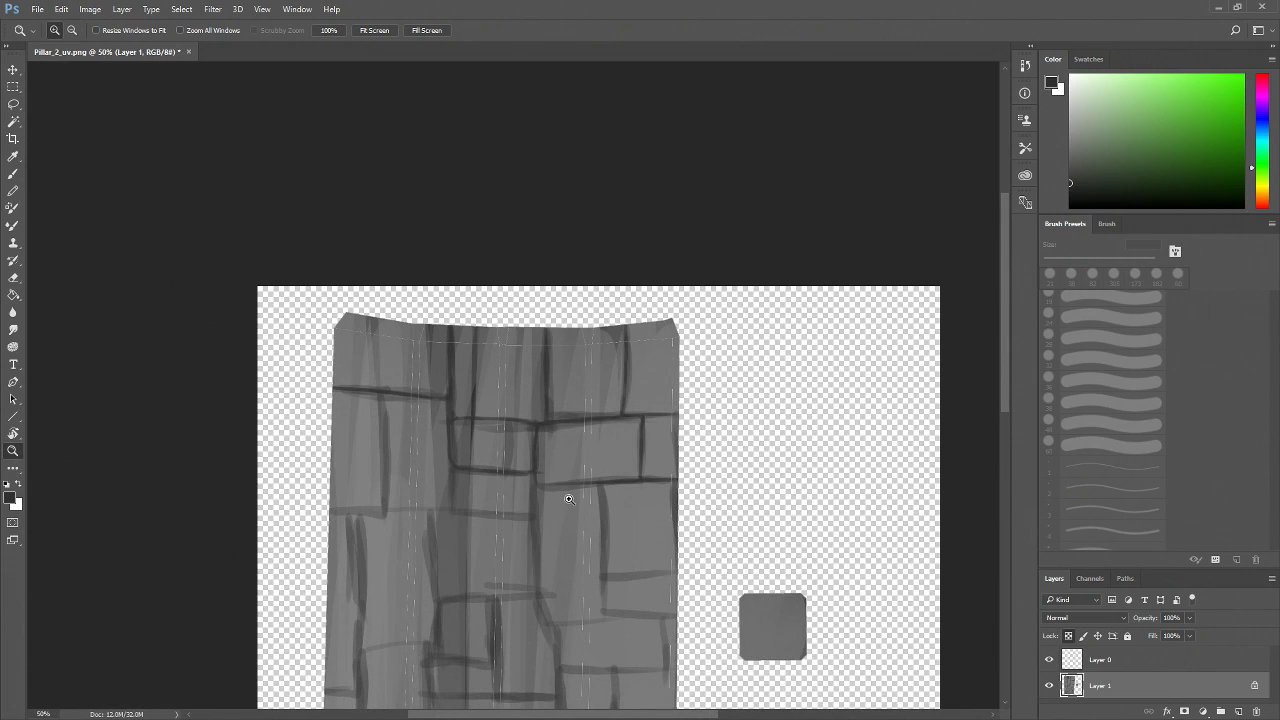
{"action": "left_click", "coordinate": [532, 528]}
{"action": "left_click", "coordinate": [541, 518]}
{"action": "left_click", "coordinate": [543, 518]}
{"action": "left_click_drag", "start_coordinate": [566, 460], "coordinate": [573, 520]}
{"action": "key", "text": "b"}
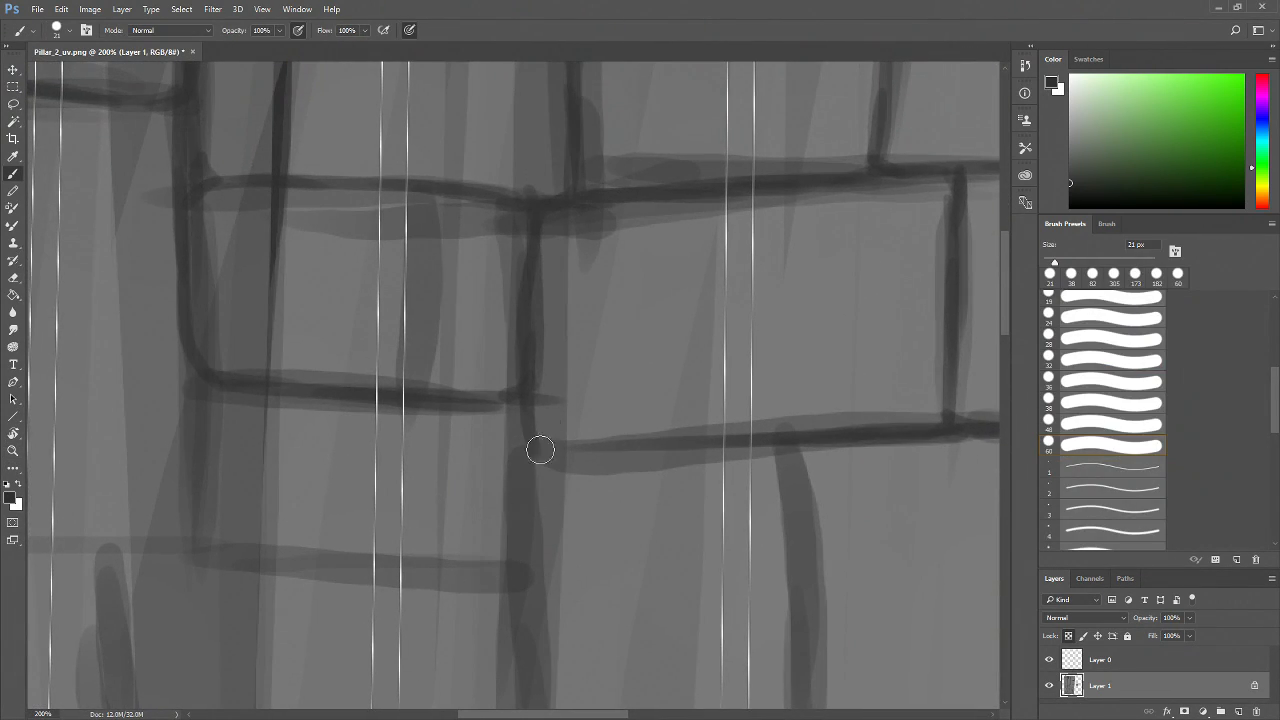
{"action": "mouse_move", "coordinate": [527, 430]}
{"action": "left_mouse_down"}
{"action": "mouse_move", "coordinate": [537, 516]}
{"action": "mouse_move", "coordinate": [537, 459]}
{"action": "mouse_move", "coordinate": [573, 451]}
{"action": "mouse_move", "coordinate": [543, 466]}
{"action": "left_mouse_up"}
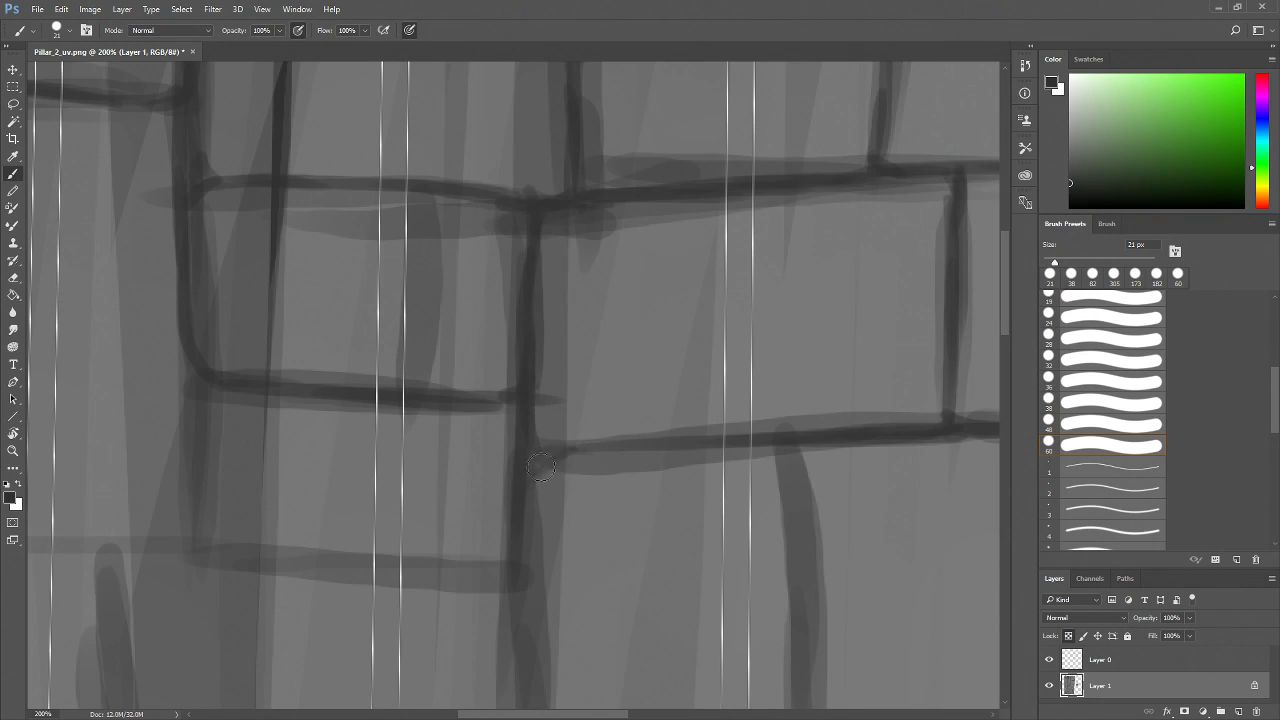
{"action": "mouse_move", "coordinate": [534, 480]}
{"action": "left_mouse_down"}
{"action": "mouse_move", "coordinate": [554, 453]}
{"action": "mouse_move", "coordinate": [641, 434]}
{"action": "mouse_move", "coordinate": [646, 446]}
{"action": "mouse_move", "coordinate": [780, 436]}
{"action": "left_mouse_up"}
{"action": "mouse_move", "coordinate": [835, 472]}
{"action": "left_mouse_down"}
{"action": "mouse_move", "coordinate": [675, 384]}
{"action": "mouse_move", "coordinate": [631, 391]}
{"action": "mouse_move", "coordinate": [648, 555]}
{"action": "mouse_move", "coordinate": [673, 418]}
{"action": "left_mouse_up"}
{"action": "mouse_move", "coordinate": [634, 191]}
{"action": "left_mouse_down"}
{"action": "mouse_move", "coordinate": [658, 300]}
{"action": "mouse_move", "coordinate": [641, 271]}
{"action": "mouse_move", "coordinate": [656, 545]}
{"action": "mouse_move", "coordinate": [668, 520]}
{"action": "mouse_move", "coordinate": [644, 545]}
{"action": "mouse_move", "coordinate": [665, 556]}
{"action": "mouse_move", "coordinate": [951, 546]}
{"action": "mouse_move", "coordinate": [818, 507]}
{"action": "left_mouse_up"}
Add dark brick edges around the lower-middle bricks of the shell
{"action": "mouse_move", "coordinate": [604, 590]}
{"action": "left_mouse_down"}
{"action": "mouse_move", "coordinate": [559, 435]}
{"action": "mouse_move", "coordinate": [548, 484]}
{"action": "mouse_move", "coordinate": [559, 574]}
{"action": "mouse_move", "coordinate": [577, 598]}
{"action": "mouse_move", "coordinate": [562, 572]}
{"action": "mouse_move", "coordinate": [559, 603]}
{"action": "mouse_move", "coordinate": [562, 578]}
{"action": "mouse_move", "coordinate": [552, 604]}
{"action": "mouse_move", "coordinate": [359, 617]}
{"action": "left_mouse_up"}
{"action": "left_click_drag", "start_coordinate": [271, 92], "coordinate": [300, 548]}
{"action": "left_click_drag", "start_coordinate": [354, 580], "coordinate": [306, 501]}
{"action": "left_click_drag", "start_coordinate": [253, 448], "coordinate": [292, 549]}
{"action": "mouse_move", "coordinate": [420, 556]}
{"action": "left_mouse_down"}
{"action": "mouse_move", "coordinate": [537, 544]}
{"action": "mouse_move", "coordinate": [411, 531]}
{"action": "mouse_move", "coordinate": [551, 581]}
{"action": "left_mouse_up"}
{"action": "left_click_drag", "start_coordinate": [514, 475], "coordinate": [320, 484]}
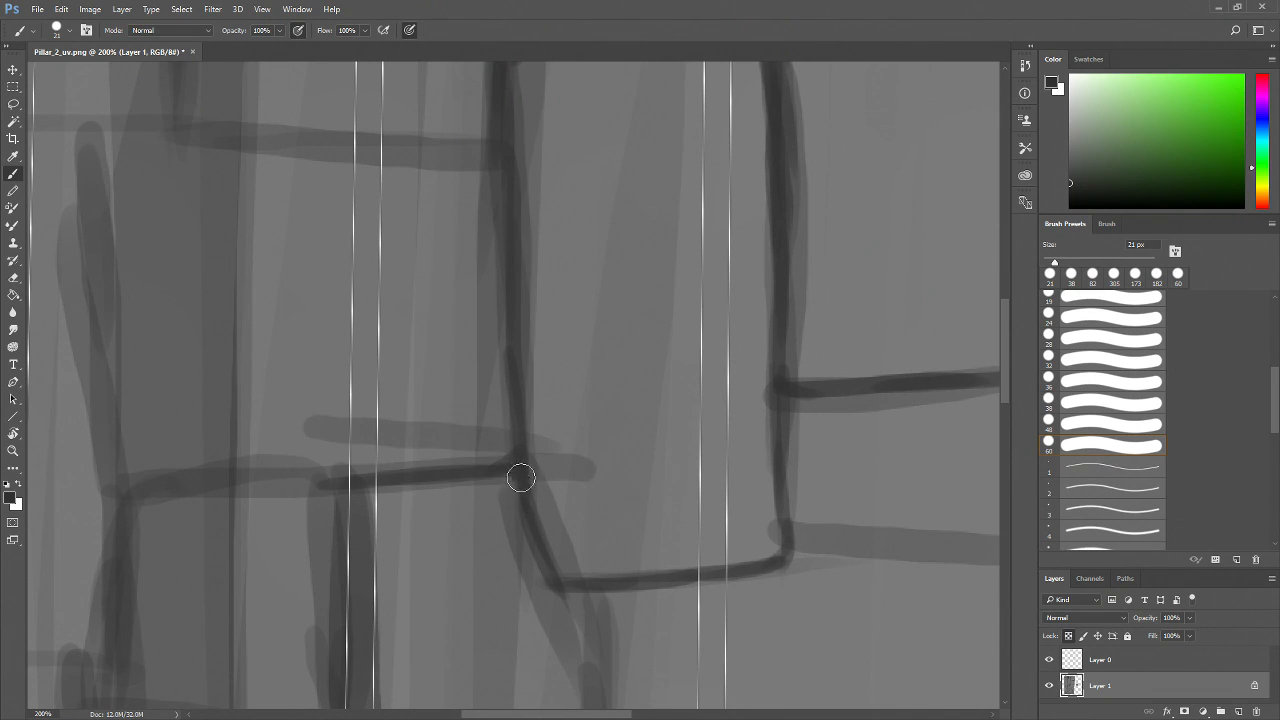
{"action": "mouse_move", "coordinate": [330, 503]}
{"action": "left_mouse_down"}
{"action": "mouse_move", "coordinate": [483, 501]}
{"action": "mouse_move", "coordinate": [340, 489]}
{"action": "left_mouse_up"}
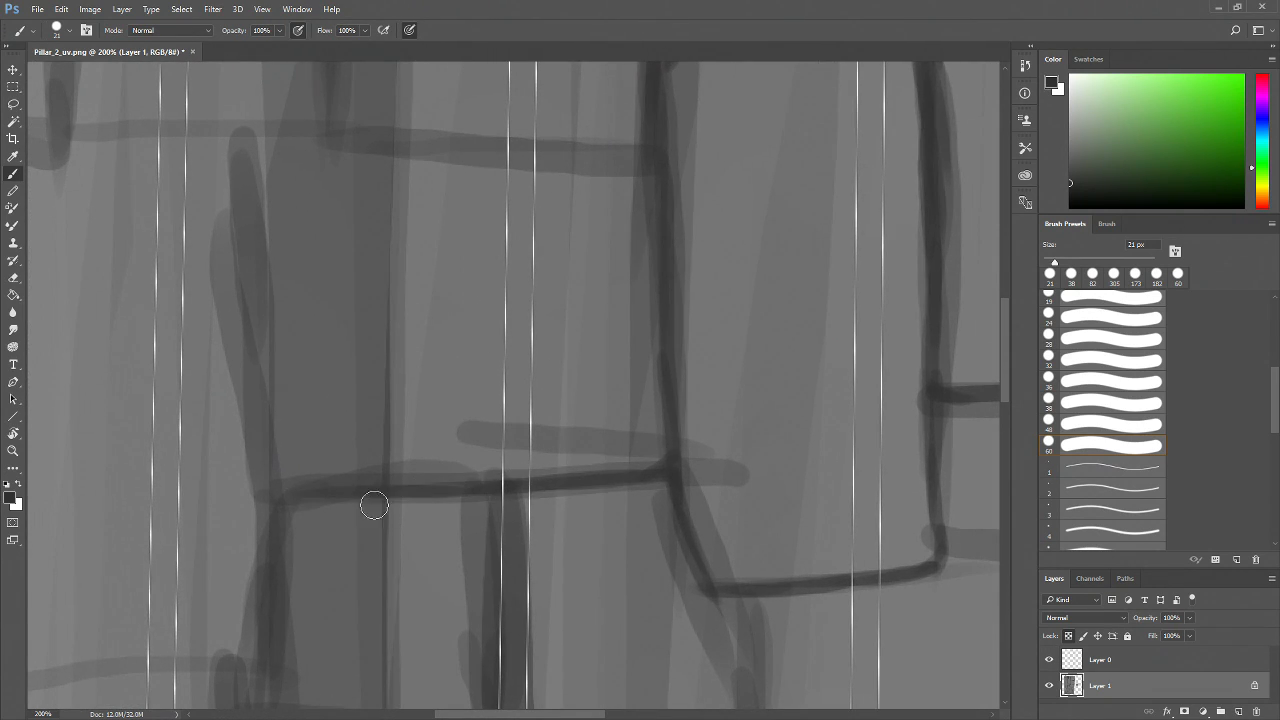
Close the brick outlines just left of the middle with vertical and horizontal strokes
{"action": "left_click_drag", "start_coordinate": [379, 293], "coordinate": [321, 498]}
{"action": "left_click_drag", "start_coordinate": [271, 178], "coordinate": [280, 312]}
{"action": "left_click_drag", "start_coordinate": [276, 255], "coordinate": [281, 322]}
{"action": "left_click_drag", "start_coordinate": [377, 343], "coordinate": [418, 405]}
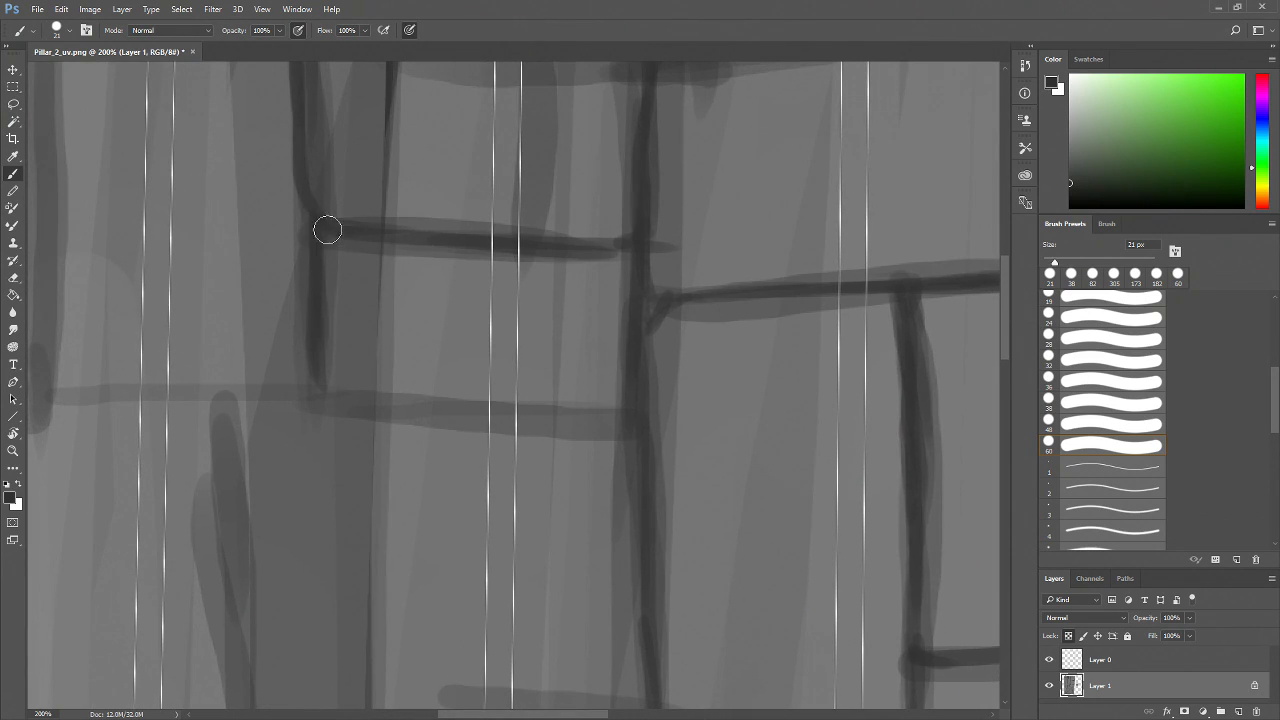
{"action": "mouse_move", "coordinate": [320, 388]}
{"action": "left_mouse_down"}
{"action": "mouse_move", "coordinate": [357, 406]}
{"action": "mouse_move", "coordinate": [634, 423]}
{"action": "mouse_move", "coordinate": [553, 426]}
{"action": "left_mouse_up"}
{"action": "left_click_drag", "start_coordinate": [570, 259], "coordinate": [584, 350]}
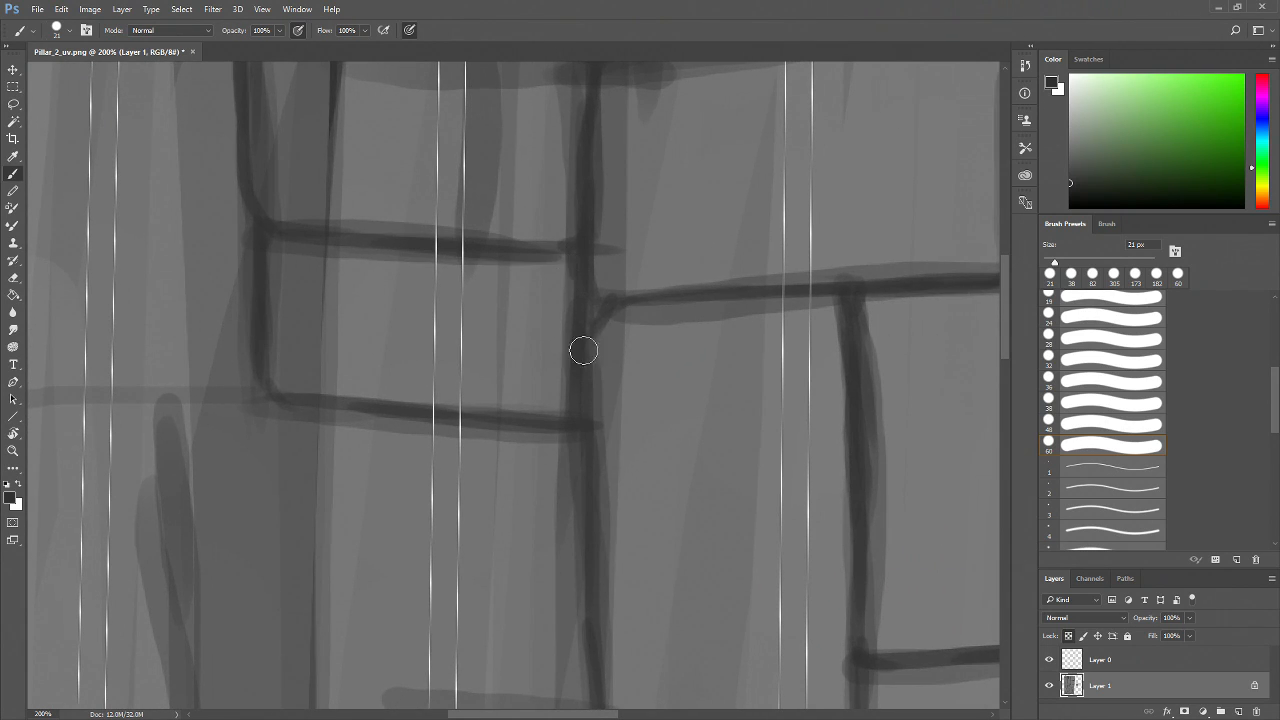
Draw a long horizontal brick edge running to the shell's left border, with short vertical joints
{"action": "scroll", "coordinate": [561, 424], "scroll_direction": "left", "scroll_amount": 5}
{"action": "left_click_drag", "start_coordinate": [454, 391], "coordinate": [243, 391]}
{"action": "mouse_move", "coordinate": [343, 390]}
{"action": "left_mouse_down"}
{"action": "mouse_move", "coordinate": [341, 472]}
{"action": "mouse_move", "coordinate": [337, 446]}
{"action": "mouse_move", "coordinate": [391, 377]}
{"action": "left_mouse_up"}
{"action": "left_click_drag", "start_coordinate": [329, 312], "coordinate": [351, 560]}
{"action": "left_click_drag", "start_coordinate": [389, 498], "coordinate": [372, 385]}
{"action": "left_click_drag", "start_coordinate": [320, 327], "coordinate": [333, 521]}
{"action": "mouse_move", "coordinate": [328, 455]}
{"action": "left_mouse_down"}
{"action": "mouse_move", "coordinate": [342, 548]}
{"action": "mouse_move", "coordinate": [362, 579]}
{"action": "mouse_move", "coordinate": [683, 591]}
{"action": "mouse_move", "coordinate": [620, 488]}
{"action": "left_mouse_up"}
{"action": "left_click_drag", "start_coordinate": [595, 396], "coordinate": [226, 405]}
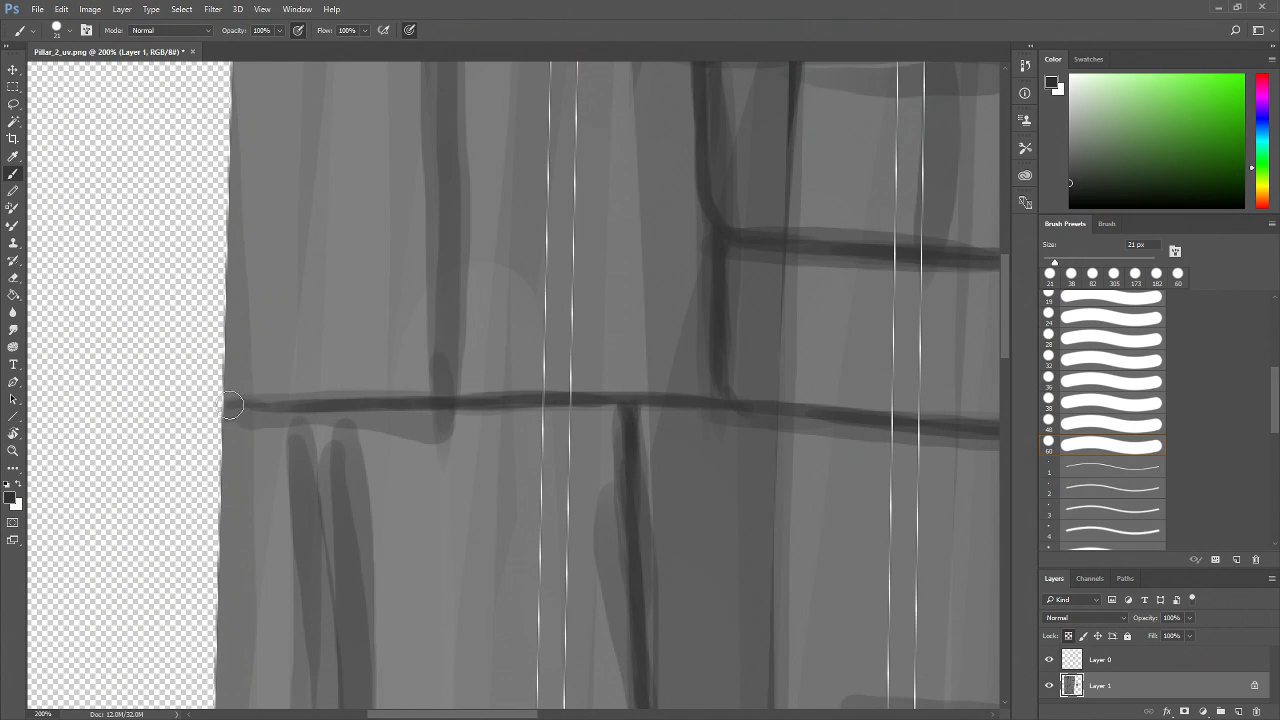
Paint a vertical brick edge near the shell's left border
{"action": "left_click_drag", "start_coordinate": [445, 339], "coordinate": [443, 357]}
{"action": "left_click_drag", "start_coordinate": [448, 196], "coordinate": [438, 396]}
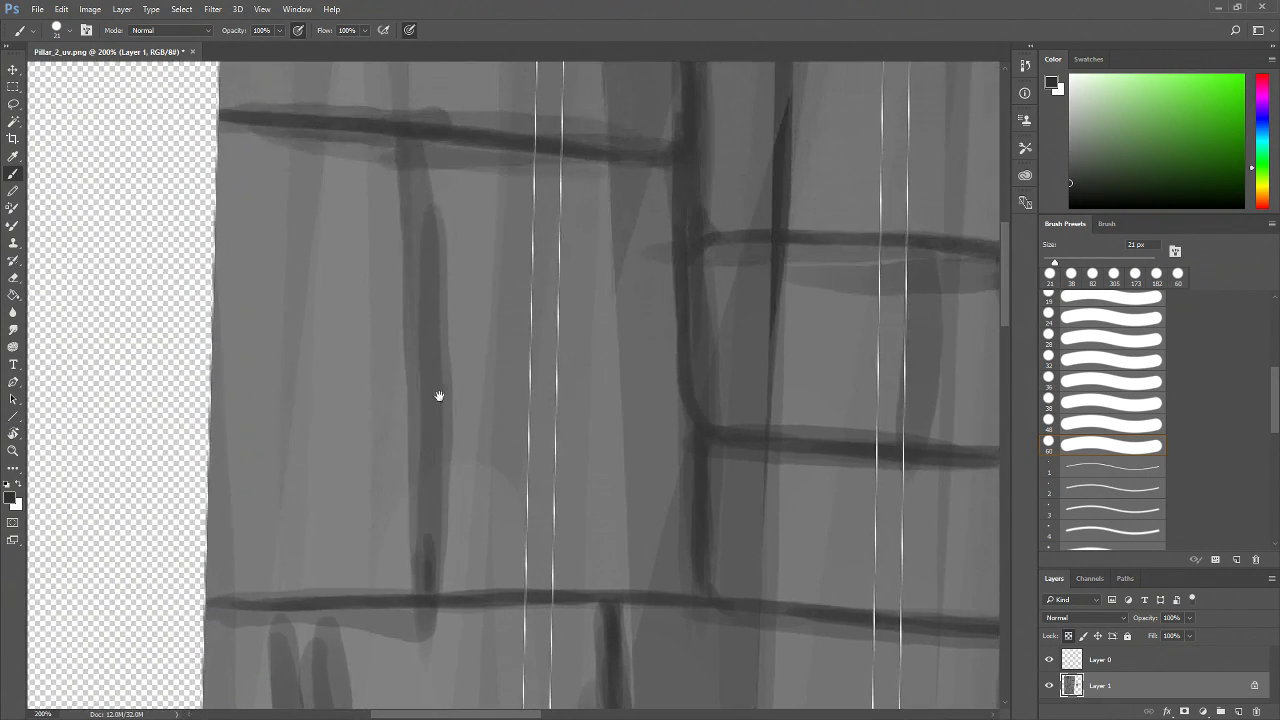
{"action": "left_click_drag", "start_coordinate": [409, 139], "coordinate": [423, 597]}
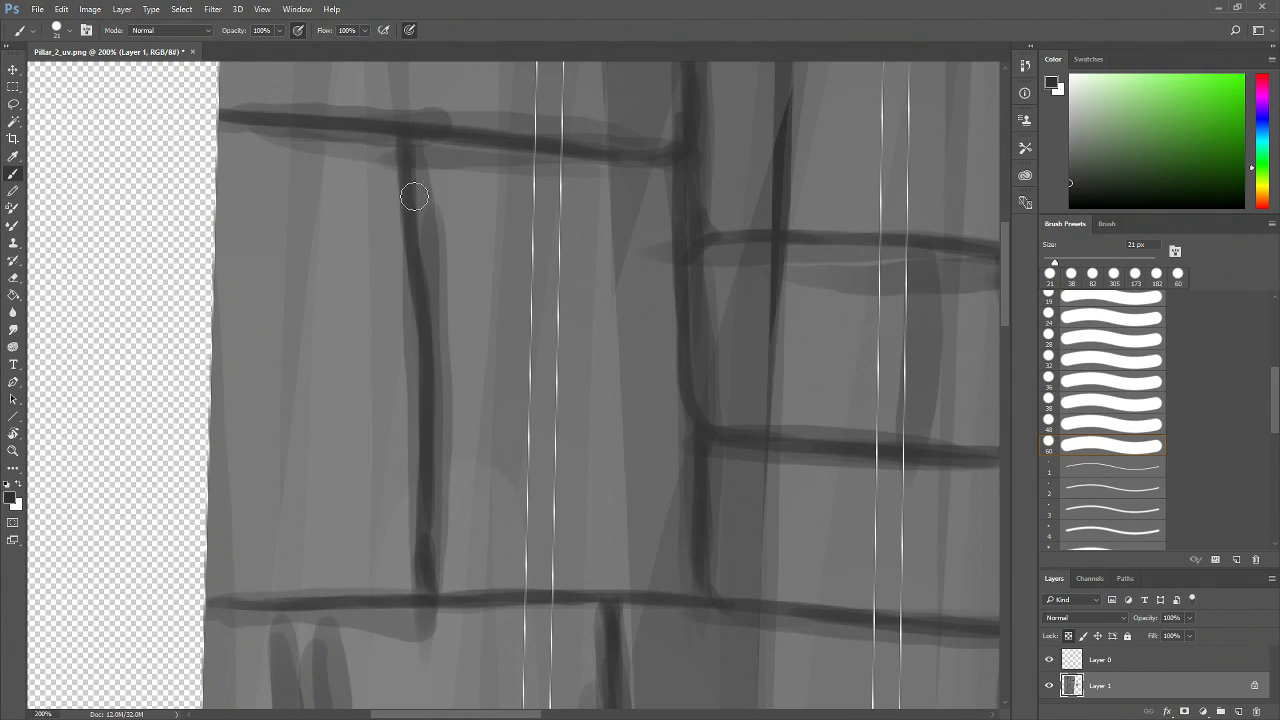
Paint short strokes beside the left vertical edge, then undo the last three strokes
{"action": "left_click_drag", "start_coordinate": [414, 197], "coordinate": [430, 315]}
{"action": "mouse_move", "coordinate": [416, 252]}
{"action": "left_mouse_down"}
{"action": "mouse_move", "coordinate": [514, 306]}
{"action": "mouse_move", "coordinate": [460, 292]}
{"action": "left_mouse_up"}
{"action": "mouse_move", "coordinate": [449, 220]}
{"action": "left_mouse_down"}
{"action": "mouse_move", "coordinate": [505, 443]}
{"action": "mouse_move", "coordinate": [480, 505]}
{"action": "left_mouse_up"}
{"action": "mouse_move", "coordinate": [500, 282]}
{"action": "left_mouse_down"}
{"action": "mouse_move", "coordinate": [504, 425]}
{"action": "mouse_move", "coordinate": [488, 490]}
{"action": "mouse_move", "coordinate": [609, 348]}
{"action": "left_mouse_up"}
{"action": "key", "text": "ctrl+alt+z"}
{"action": "key", "text": "ctrl+alt+z"}
{"action": "key", "text": "ctrl+alt+z"}
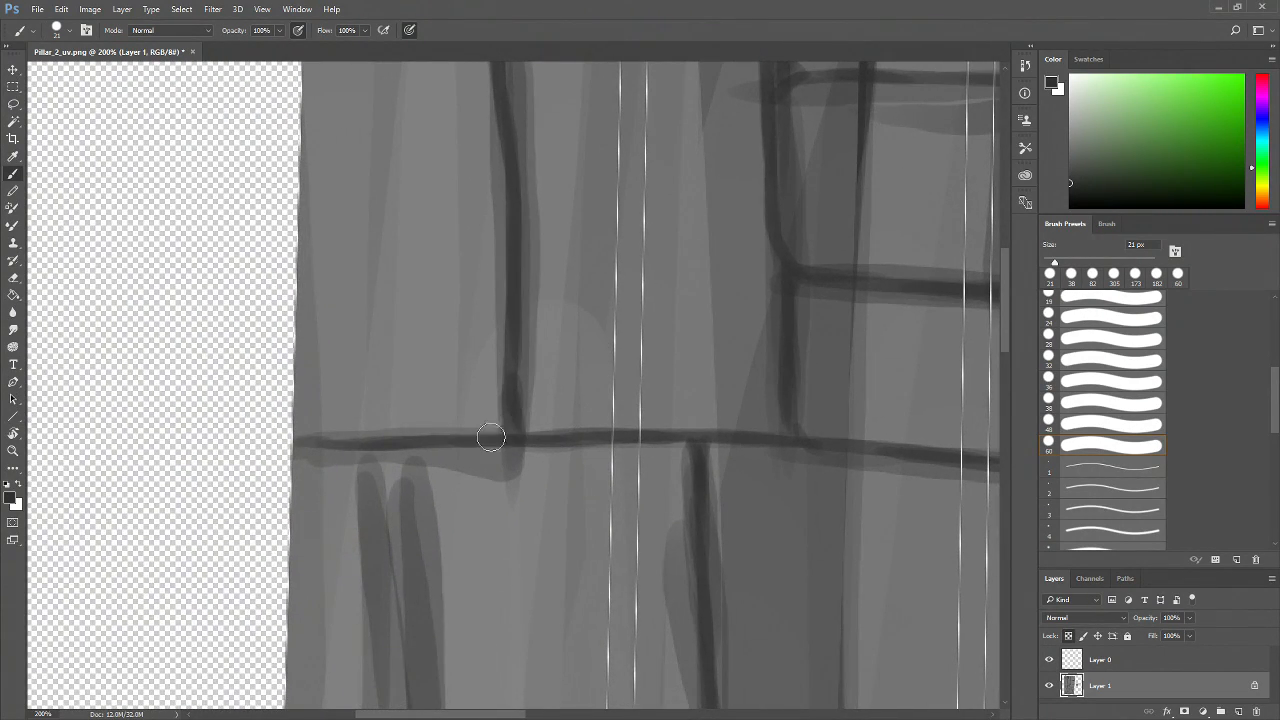
Paint a vertical edge below the left horizontal line and undo it
{"action": "left_click_drag", "start_coordinate": [571, 528], "coordinate": [566, 418]}
{"action": "mouse_move", "coordinate": [487, 497]}
{"action": "left_mouse_down"}
{"action": "mouse_move", "coordinate": [469, 329]}
{"action": "mouse_move", "coordinate": [461, 366]}
{"action": "left_mouse_up"}
{"action": "left_click_drag", "start_coordinate": [378, 211], "coordinate": [400, 476]}
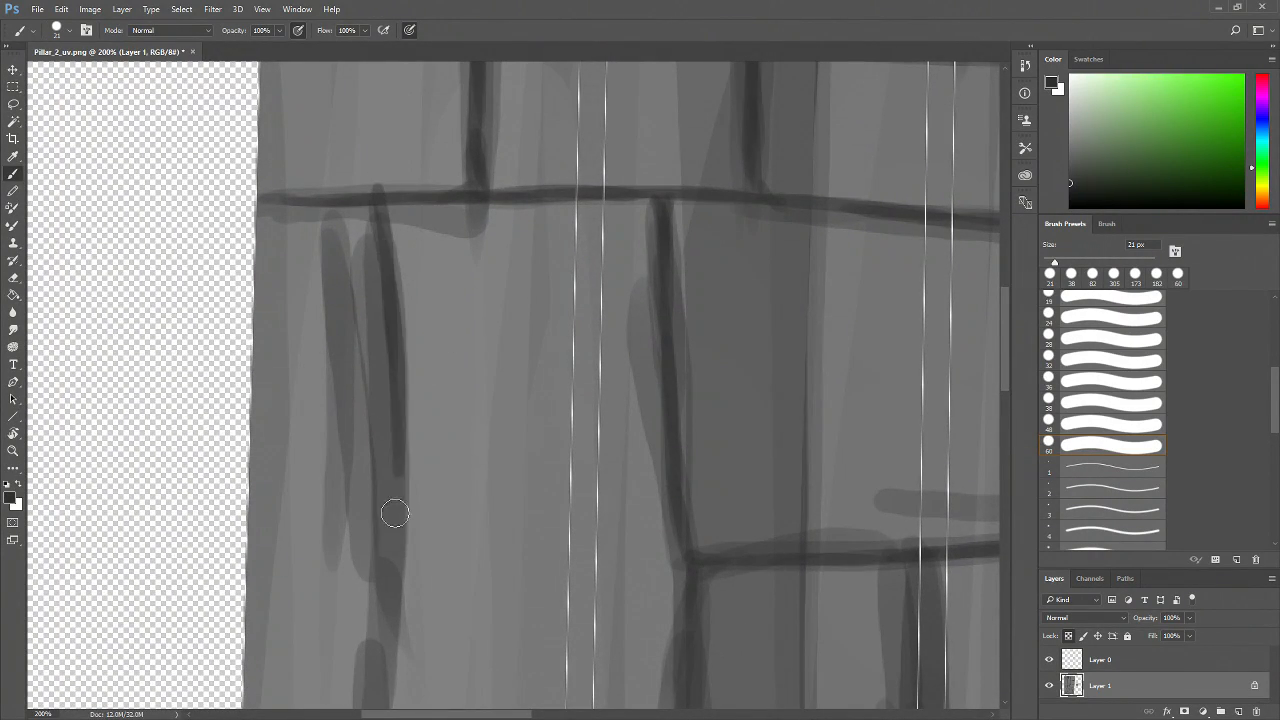
{"action": "key", "text": "ctrl+z"}
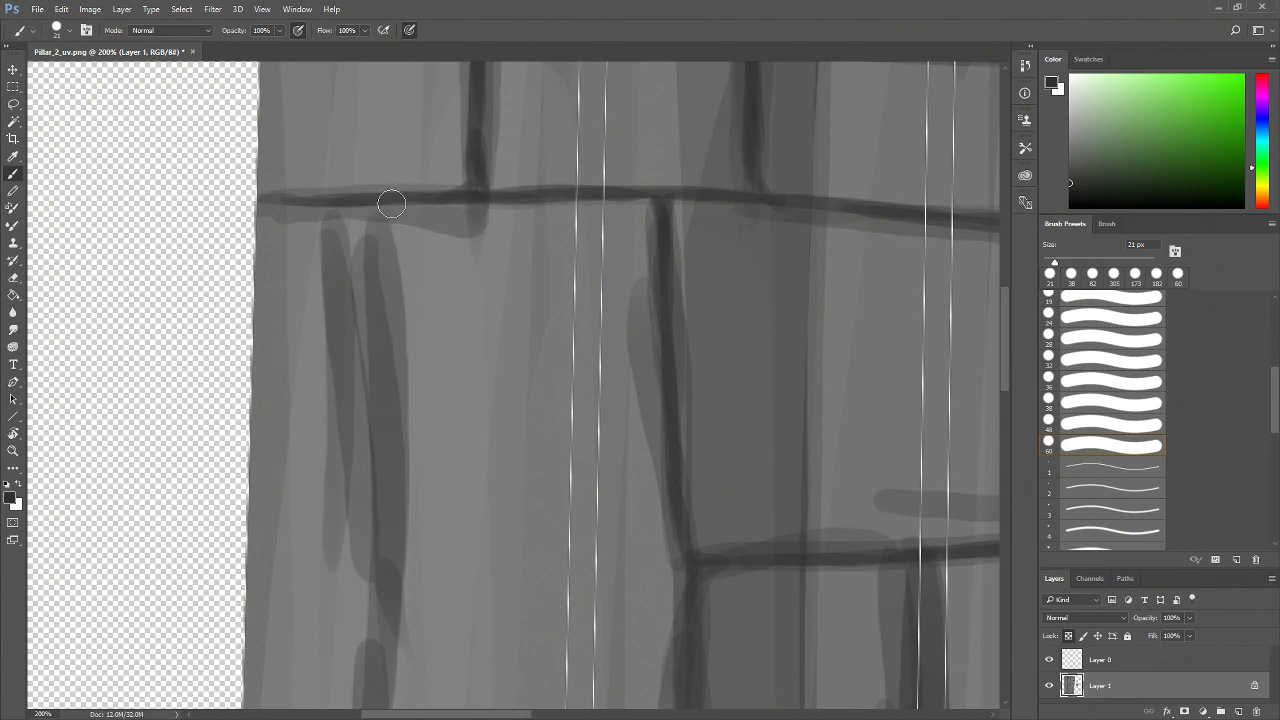
Redraw the vertical brick edge below the left horizontal line, extending it downward to the line
{"action": "left_click_drag", "start_coordinate": [383, 232], "coordinate": [386, 480]}
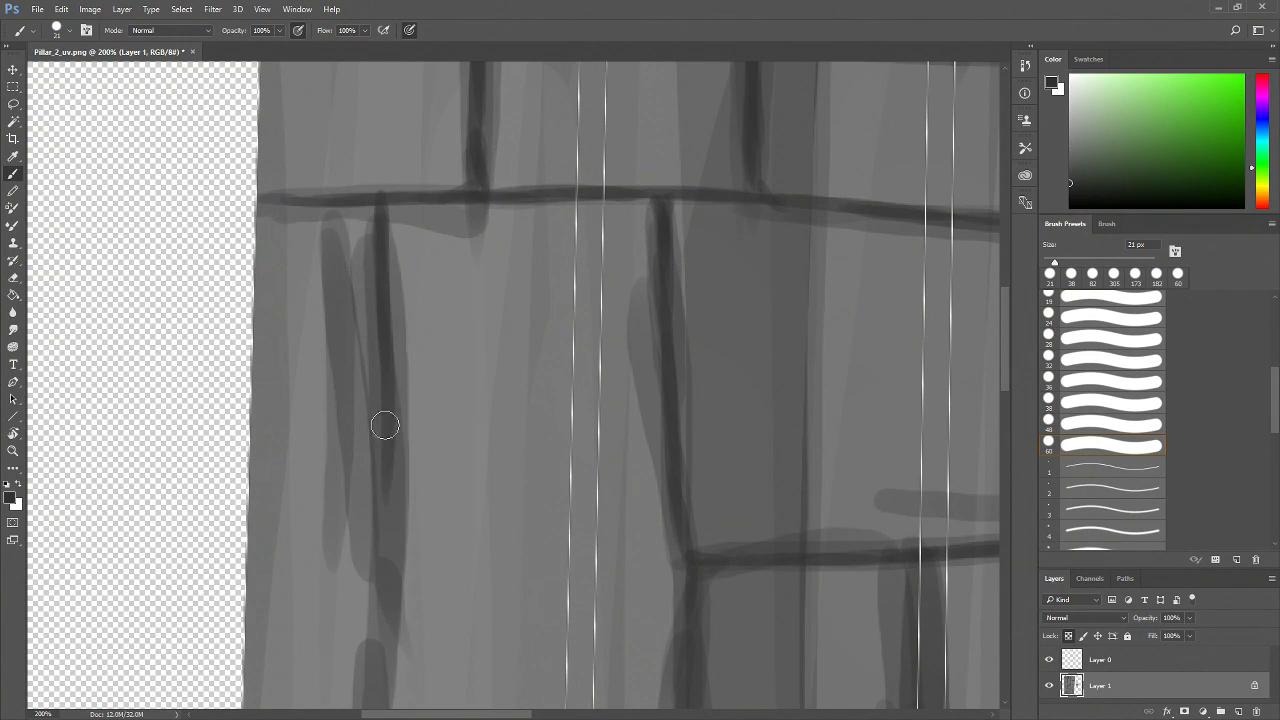
{"action": "left_click_drag", "start_coordinate": [387, 387], "coordinate": [382, 622]}
{"action": "left_click_drag", "start_coordinate": [380, 197], "coordinate": [382, 233]}
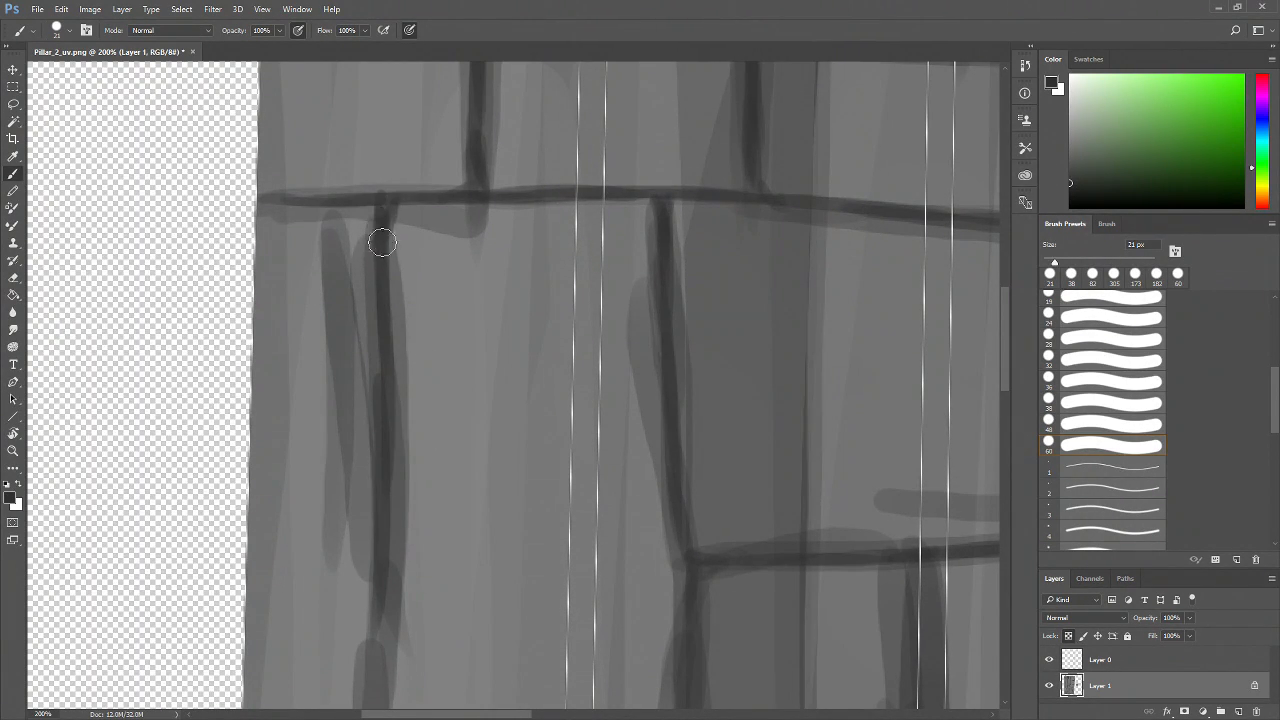
Continue the left vertical edge lower down and add a horizontal brick edge across it
{"action": "scroll", "coordinate": [396, 418], "scroll_direction": "down", "scroll_amount": 3}
{"action": "left_click_drag", "start_coordinate": [383, 323], "coordinate": [381, 540]}
{"action": "left_click_drag", "start_coordinate": [385, 415], "coordinate": [376, 562]}
{"action": "left_click_drag", "start_coordinate": [384, 466], "coordinate": [379, 605]}
{"action": "left_click_drag", "start_coordinate": [375, 560], "coordinate": [399, 588]}
{"action": "left_click_drag", "start_coordinate": [501, 588], "coordinate": [405, 575]}
{"action": "left_click_drag", "start_coordinate": [284, 570], "coordinate": [562, 541]}
Outline a small brick in the lower-left area with vertical and horizontal strokes
{"action": "left_click_drag", "start_coordinate": [651, 551], "coordinate": [586, 520]}
{"action": "left_click_drag", "start_coordinate": [520, 431], "coordinate": [500, 518]}
{"action": "left_click_drag", "start_coordinate": [543, 563], "coordinate": [500, 426]}
{"action": "mouse_move", "coordinate": [676, 532]}
{"action": "left_mouse_down"}
{"action": "mouse_move", "coordinate": [523, 557]}
{"action": "mouse_move", "coordinate": [539, 594]}
{"action": "left_mouse_up"}
{"action": "left_click_drag", "start_coordinate": [585, 263], "coordinate": [579, 450]}
{"action": "mouse_move", "coordinate": [580, 326]}
{"action": "left_mouse_down"}
{"action": "mouse_move", "coordinate": [569, 523]}
{"action": "mouse_move", "coordinate": [540, 522]}
{"action": "left_mouse_up"}
{"action": "mouse_move", "coordinate": [340, 454]}
{"action": "left_mouse_down"}
{"action": "mouse_move", "coordinate": [394, 509]}
{"action": "mouse_move", "coordinate": [571, 520]}
{"action": "mouse_move", "coordinate": [496, 514]}
{"action": "left_mouse_up"}
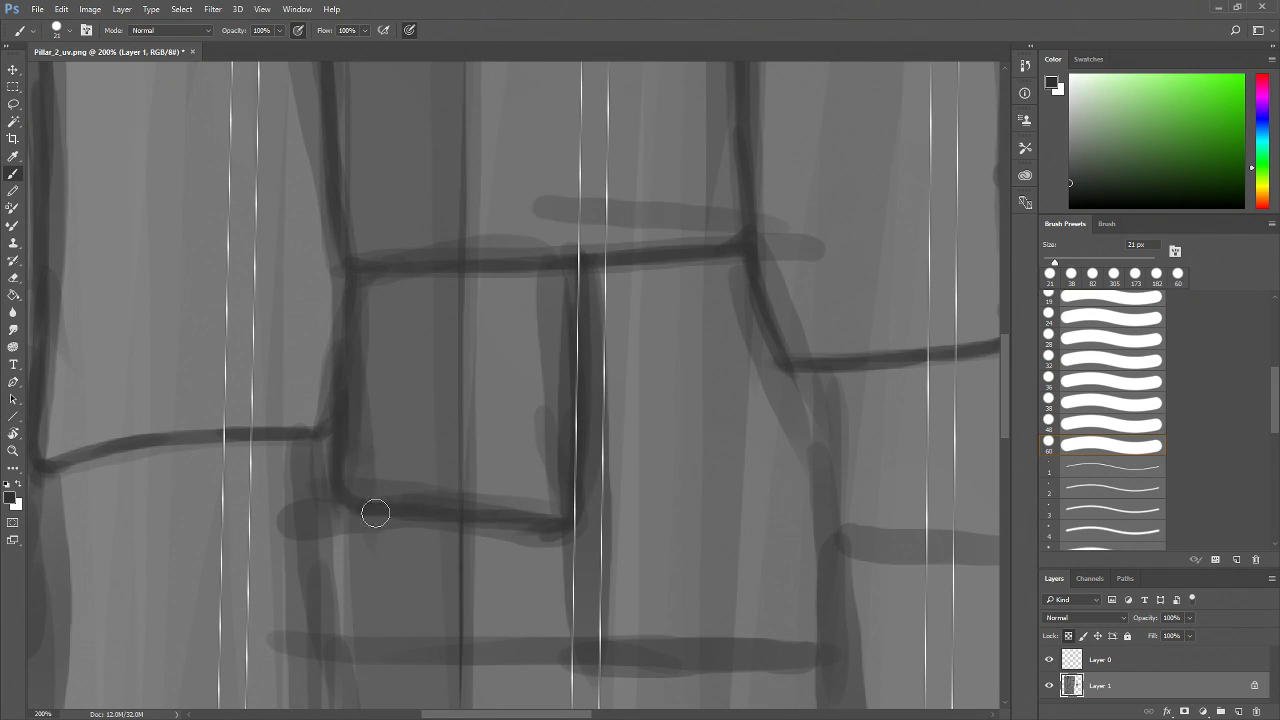
Darken the small brick's sides and add vertical joints beside it
{"action": "left_click_drag", "start_coordinate": [383, 561], "coordinate": [400, 466]}
{"action": "mouse_move", "coordinate": [361, 333]}
{"action": "left_mouse_down"}
{"action": "mouse_move", "coordinate": [349, 403]}
{"action": "mouse_move", "coordinate": [363, 529]}
{"action": "mouse_move", "coordinate": [353, 440]}
{"action": "left_mouse_up"}
{"action": "left_click_drag", "start_coordinate": [599, 525], "coordinate": [509, 507]}
{"action": "mouse_move", "coordinate": [282, 391]}
{"action": "left_mouse_down"}
{"action": "mouse_move", "coordinate": [260, 486]}
{"action": "mouse_move", "coordinate": [317, 540]}
{"action": "mouse_move", "coordinate": [286, 534]}
{"action": "left_mouse_up"}
{"action": "mouse_move", "coordinate": [470, 571]}
{"action": "left_mouse_down"}
{"action": "mouse_move", "coordinate": [565, 471]}
{"action": "mouse_move", "coordinate": [464, 498]}
{"action": "left_mouse_up"}
{"action": "left_click_drag", "start_coordinate": [517, 289], "coordinate": [506, 462]}
Add a horizontal edge and vertical joints closing the bricks in the lower-left area
{"action": "left_click_drag", "start_coordinate": [504, 340], "coordinate": [505, 454]}
{"action": "mouse_move", "coordinate": [301, 473]}
{"action": "left_mouse_down"}
{"action": "mouse_move", "coordinate": [457, 456]}
{"action": "mouse_move", "coordinate": [611, 466]}
{"action": "left_mouse_up"}
{"action": "mouse_move", "coordinate": [518, 462]}
{"action": "left_mouse_down"}
{"action": "mouse_move", "coordinate": [655, 469]}
{"action": "mouse_move", "coordinate": [703, 486]}
{"action": "mouse_move", "coordinate": [584, 521]}
{"action": "left_mouse_up"}
{"action": "mouse_move", "coordinate": [555, 163]}
{"action": "left_mouse_down"}
{"action": "mouse_move", "coordinate": [559, 336]}
{"action": "mouse_move", "coordinate": [543, 450]}
{"action": "left_mouse_up"}
{"action": "mouse_move", "coordinate": [563, 199]}
{"action": "left_mouse_down"}
{"action": "mouse_move", "coordinate": [549, 186]}
{"action": "mouse_move", "coordinate": [580, 346]}
{"action": "mouse_move", "coordinate": [789, 351]}
{"action": "mouse_move", "coordinate": [567, 362]}
{"action": "left_mouse_up"}
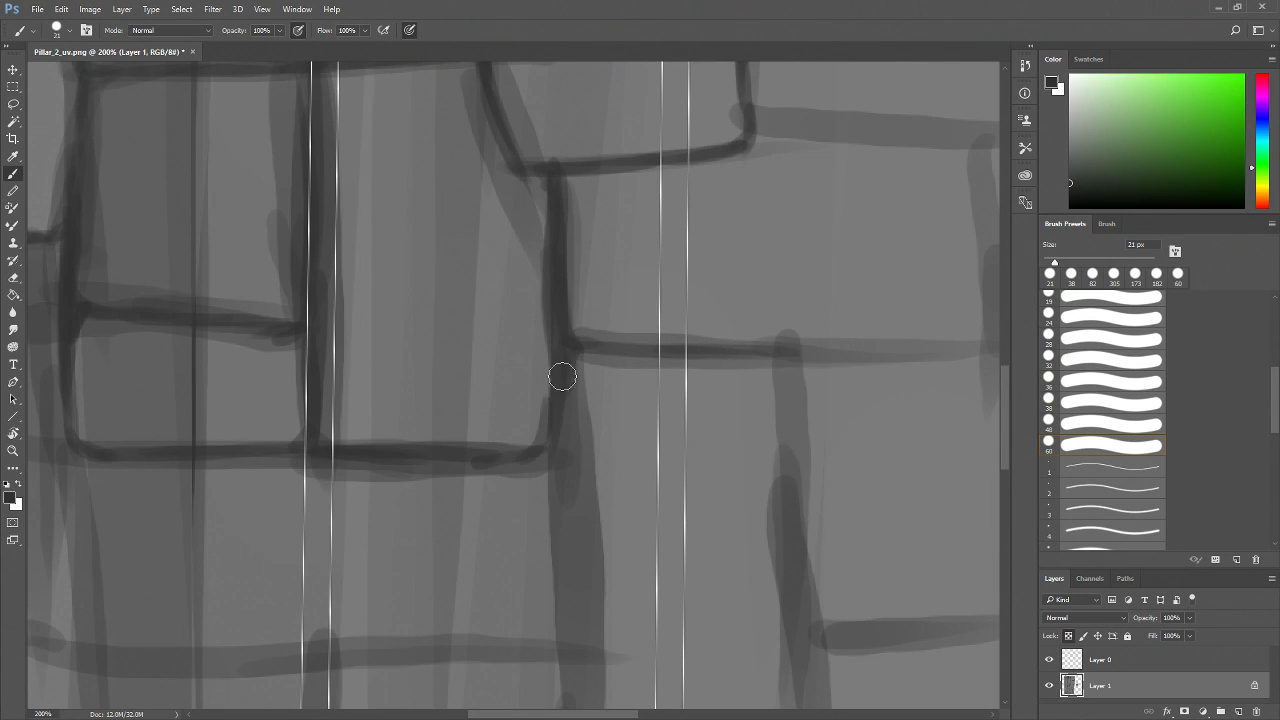
Outline the bricks below the top edge near the shell's right border
{"action": "left_click_drag", "start_coordinate": [804, 470], "coordinate": [496, 498]}
{"action": "left_click_drag", "start_coordinate": [472, 384], "coordinate": [487, 568]}
{"action": "mouse_move", "coordinate": [477, 374]}
{"action": "left_mouse_down"}
{"action": "mouse_move", "coordinate": [666, 375]}
{"action": "mouse_move", "coordinate": [609, 406]}
{"action": "mouse_move", "coordinate": [569, 407]}
{"action": "left_mouse_up"}
{"action": "left_click_drag", "start_coordinate": [541, 194], "coordinate": [551, 388]}
{"action": "left_click_drag", "start_coordinate": [551, 291], "coordinate": [558, 404]}
{"action": "mouse_move", "coordinate": [315, 180]}
{"action": "left_mouse_down"}
{"action": "mouse_move", "coordinate": [587, 192]}
{"action": "mouse_move", "coordinate": [324, 183]}
{"action": "mouse_move", "coordinate": [306, 194]}
{"action": "mouse_move", "coordinate": [331, 182]}
{"action": "mouse_move", "coordinate": [310, 170]}
{"action": "mouse_move", "coordinate": [527, 231]}
{"action": "mouse_move", "coordinate": [537, 202]}
{"action": "mouse_move", "coordinate": [548, 354]}
{"action": "mouse_move", "coordinate": [534, 415]}
{"action": "left_mouse_up"}
{"action": "left_click_drag", "start_coordinate": [408, 351], "coordinate": [520, 424]}
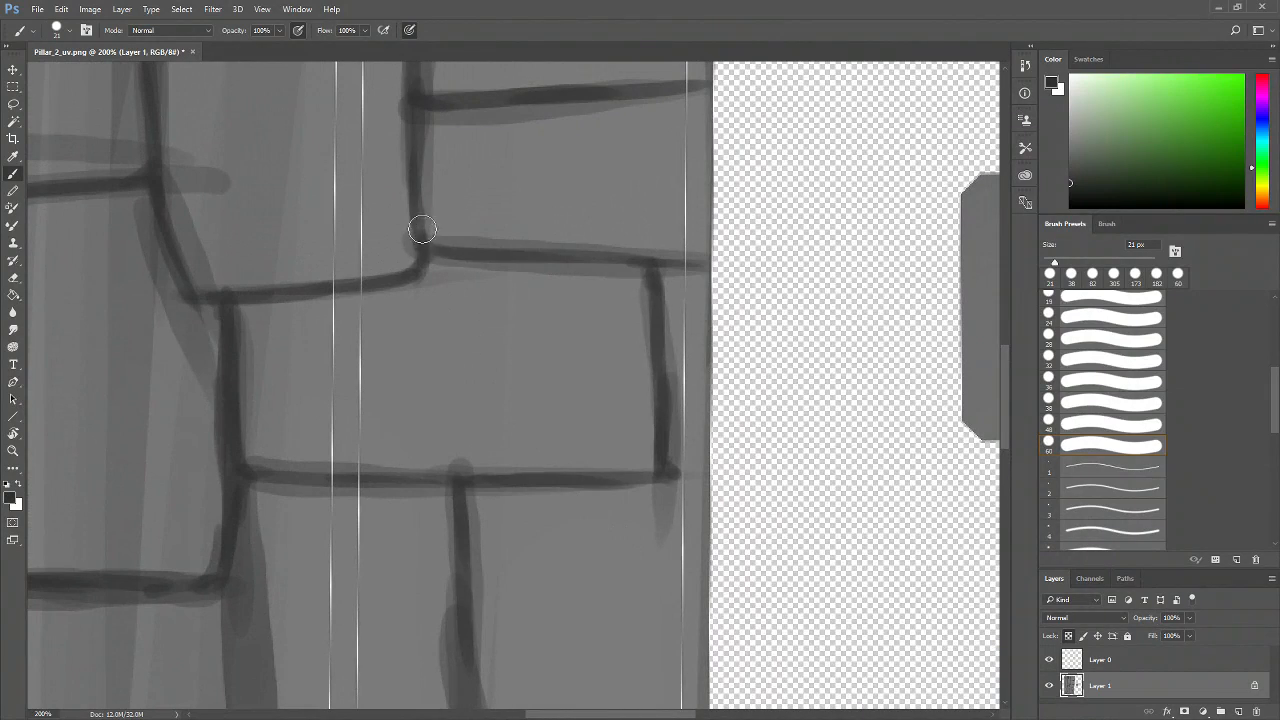
Zoom out to review the painted brick layout across the whole shell
{"action": "key", "text": "z"}
{"action": "left_click", "coordinate": [481, 349], "text": "alt"}
{"action": "left_click", "coordinate": [481, 349], "text": "alt"}
{"action": "left_click", "coordinate": [481, 349], "text": "alt"}
{"action": "left_click_drag", "start_coordinate": [493, 382], "coordinate": [512, 509]}
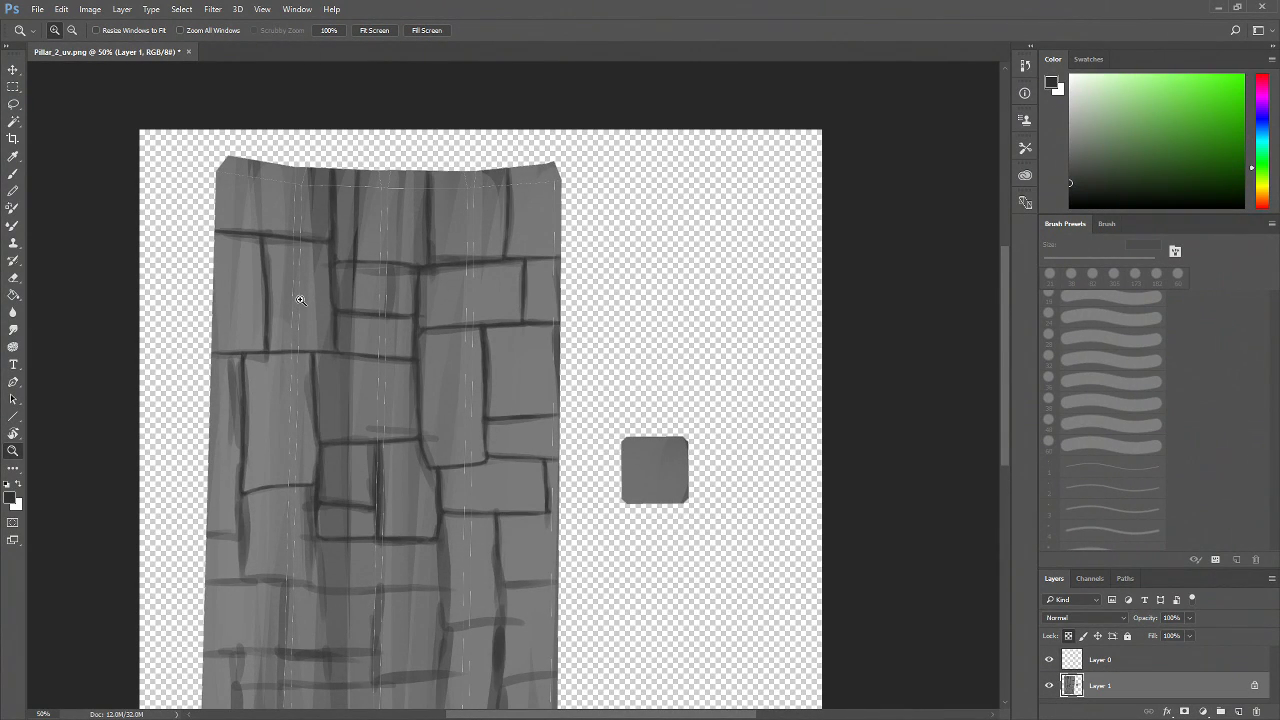
{"action": "left_click", "coordinate": [415, 441]}
{"action": "left_click", "coordinate": [415, 441]}
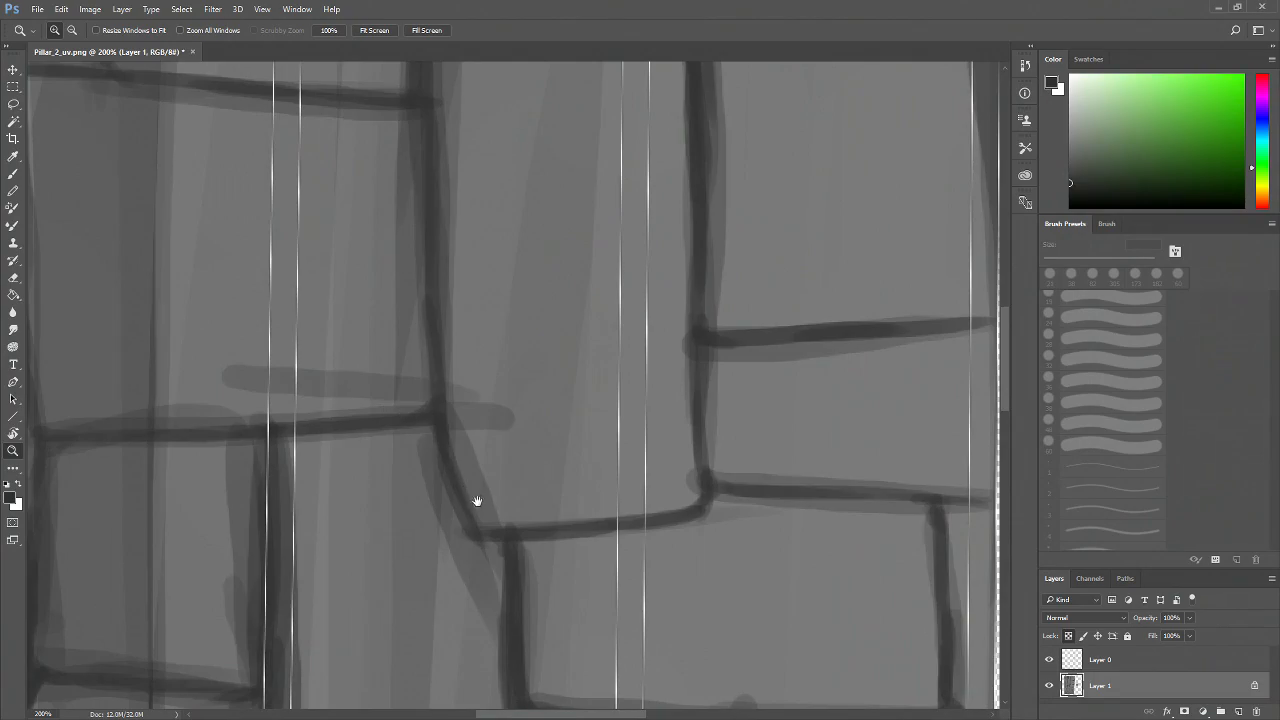
{"action": "left_click_drag", "start_coordinate": [477, 501], "coordinate": [561, 399]}
{"action": "left_click", "coordinate": [560, 470], "text": "alt"}
{"action": "left_click", "coordinate": [560, 470], "text": "alt"}
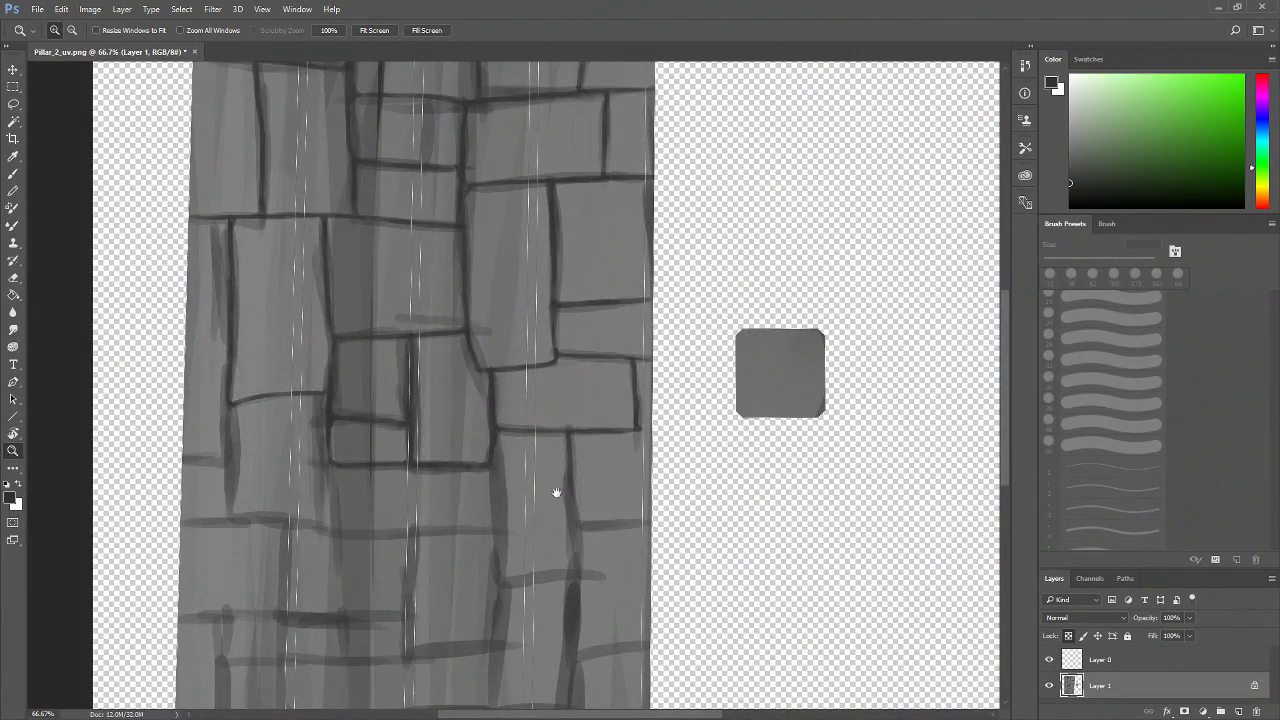
{"action": "left_click_drag", "start_coordinate": [559, 496], "coordinate": [515, 464]}
{"action": "left_click", "coordinate": [515, 496]}
{"action": "left_click", "coordinate": [515, 496]}
{"action": "left_click_drag", "start_coordinate": [484, 537], "coordinate": [529, 514]}
{"action": "key", "text": "b"}
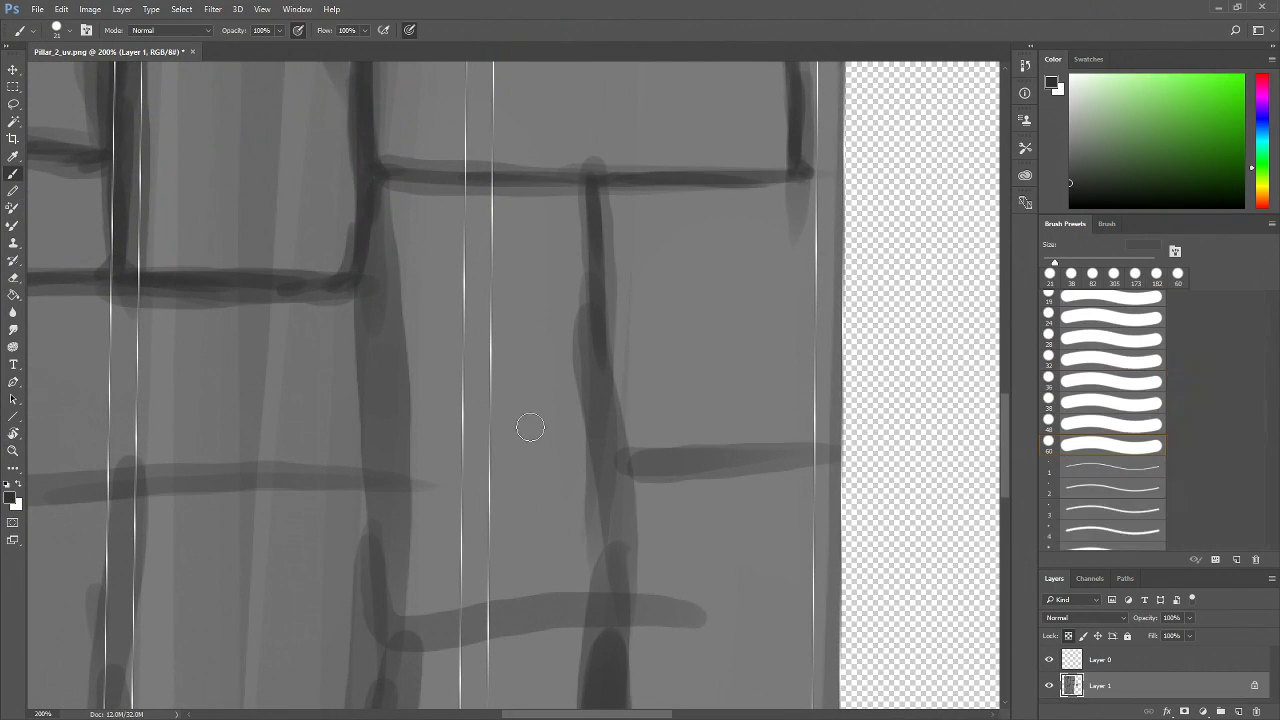
Draw vertical and horizontal brick edges in the shell's lower-right area
{"action": "left_click_drag", "start_coordinate": [366, 187], "coordinate": [379, 446]}
{"action": "left_click_drag", "start_coordinate": [367, 330], "coordinate": [373, 531]}
{"action": "left_click_drag", "start_coordinate": [368, 420], "coordinate": [410, 632]}
{"action": "left_click_drag", "start_coordinate": [599, 203], "coordinate": [597, 606]}
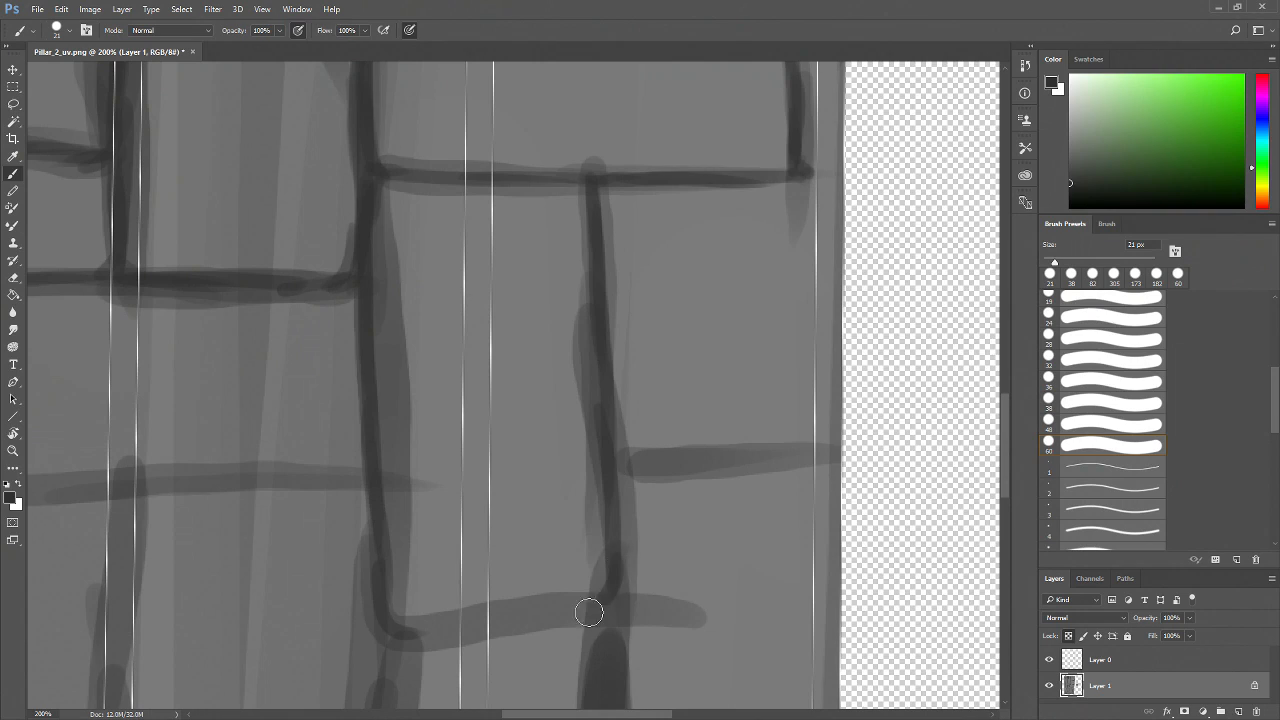
{"action": "left_click_drag", "start_coordinate": [400, 626], "coordinate": [628, 599]}
{"action": "mouse_move", "coordinate": [615, 432]}
{"action": "left_mouse_down"}
{"action": "mouse_move", "coordinate": [629, 462]}
{"action": "mouse_move", "coordinate": [603, 460]}
{"action": "mouse_move", "coordinate": [620, 475]}
{"action": "mouse_move", "coordinate": [790, 462]}
{"action": "left_mouse_up"}
{"action": "left_click_drag", "start_coordinate": [680, 457], "coordinate": [832, 450]}
{"action": "mouse_move", "coordinate": [810, 176]}
{"action": "left_mouse_down"}
{"action": "mouse_move", "coordinate": [834, 228]}
{"action": "mouse_move", "coordinate": [839, 202]}
{"action": "mouse_move", "coordinate": [846, 348]}
{"action": "mouse_move", "coordinate": [834, 322]}
{"action": "mouse_move", "coordinate": [838, 418]}
{"action": "mouse_move", "coordinate": [823, 456]}
{"action": "left_mouse_up"}
Outline the bricks further down near the right border with vertical and horizontal strokes
{"action": "key", "text": "space"}
{"action": "left_click_drag", "start_coordinate": [803, 534], "coordinate": [866, 330]}
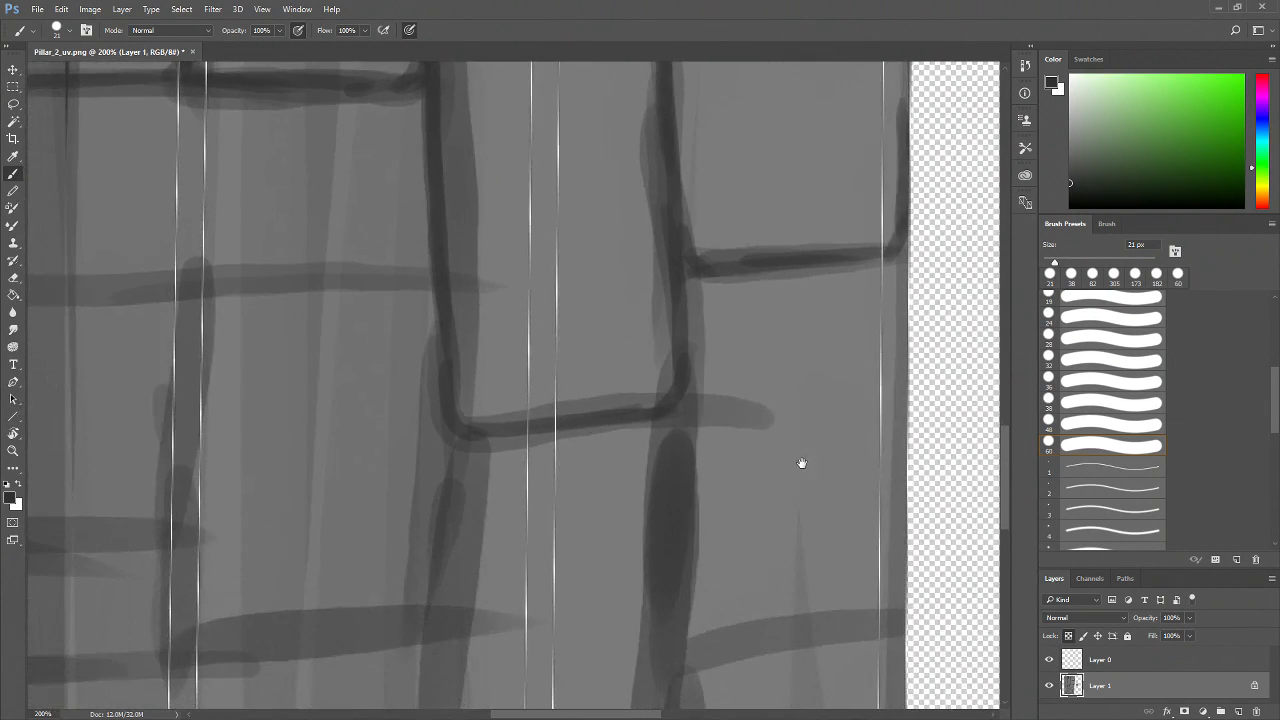
{"action": "left_click_drag", "start_coordinate": [803, 463], "coordinate": [739, 362]}
{"action": "mouse_move", "coordinate": [613, 257]}
{"action": "left_mouse_down"}
{"action": "mouse_move", "coordinate": [598, 379]}
{"action": "mouse_move", "coordinate": [581, 304]}
{"action": "mouse_move", "coordinate": [598, 315]}
{"action": "mouse_move", "coordinate": [603, 377]}
{"action": "mouse_move", "coordinate": [605, 360]}
{"action": "mouse_move", "coordinate": [595, 554]}
{"action": "mouse_move", "coordinate": [825, 510]}
{"action": "mouse_move", "coordinate": [598, 560]}
{"action": "mouse_move", "coordinate": [590, 631]}
{"action": "mouse_move", "coordinate": [593, 544]}
{"action": "mouse_move", "coordinate": [585, 664]}
{"action": "left_mouse_up"}
{"action": "mouse_move", "coordinate": [385, 272]}
{"action": "left_mouse_down"}
{"action": "mouse_move", "coordinate": [391, 488]}
{"action": "mouse_move", "coordinate": [391, 313]}
{"action": "mouse_move", "coordinate": [370, 590]}
{"action": "left_mouse_up"}
{"action": "mouse_move", "coordinate": [407, 343]}
{"action": "left_mouse_down"}
{"action": "mouse_move", "coordinate": [400, 331]}
{"action": "mouse_move", "coordinate": [373, 655]}
{"action": "mouse_move", "coordinate": [413, 417]}
{"action": "left_mouse_up"}
{"action": "left_click_drag", "start_coordinate": [425, 303], "coordinate": [392, 498]}
{"action": "mouse_move", "coordinate": [402, 412]}
{"action": "left_mouse_down"}
{"action": "mouse_move", "coordinate": [484, 481]}
{"action": "mouse_move", "coordinate": [410, 499]}
{"action": "mouse_move", "coordinate": [643, 469]}
{"action": "left_mouse_up"}
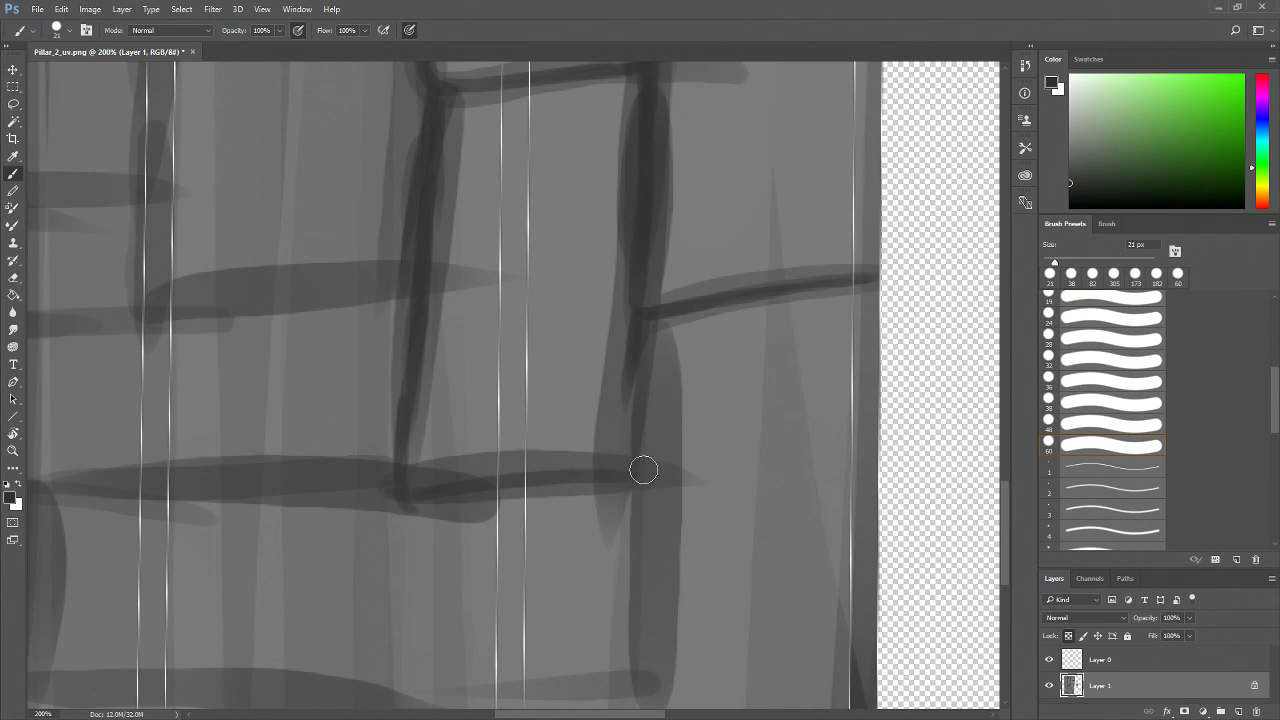
Extend a horizontal brick edge leftward and close the neighbouring brick outlines
{"action": "left_click_drag", "start_coordinate": [631, 381], "coordinate": [599, 475]}
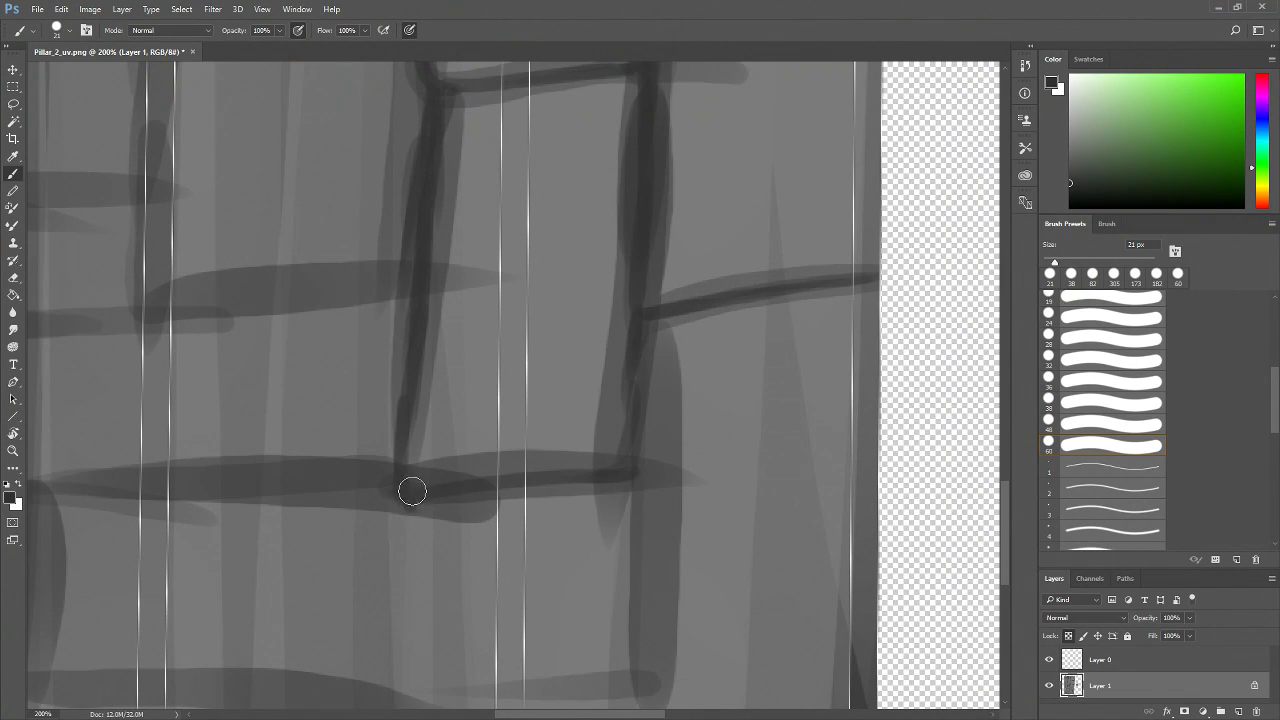
{"action": "scroll", "coordinate": [412, 491], "scroll_direction": "left", "scroll_amount": 5}
{"action": "left_click_drag", "start_coordinate": [643, 490], "coordinate": [242, 489]}
{"action": "left_click_drag", "start_coordinate": [465, 422], "coordinate": [413, 537]}
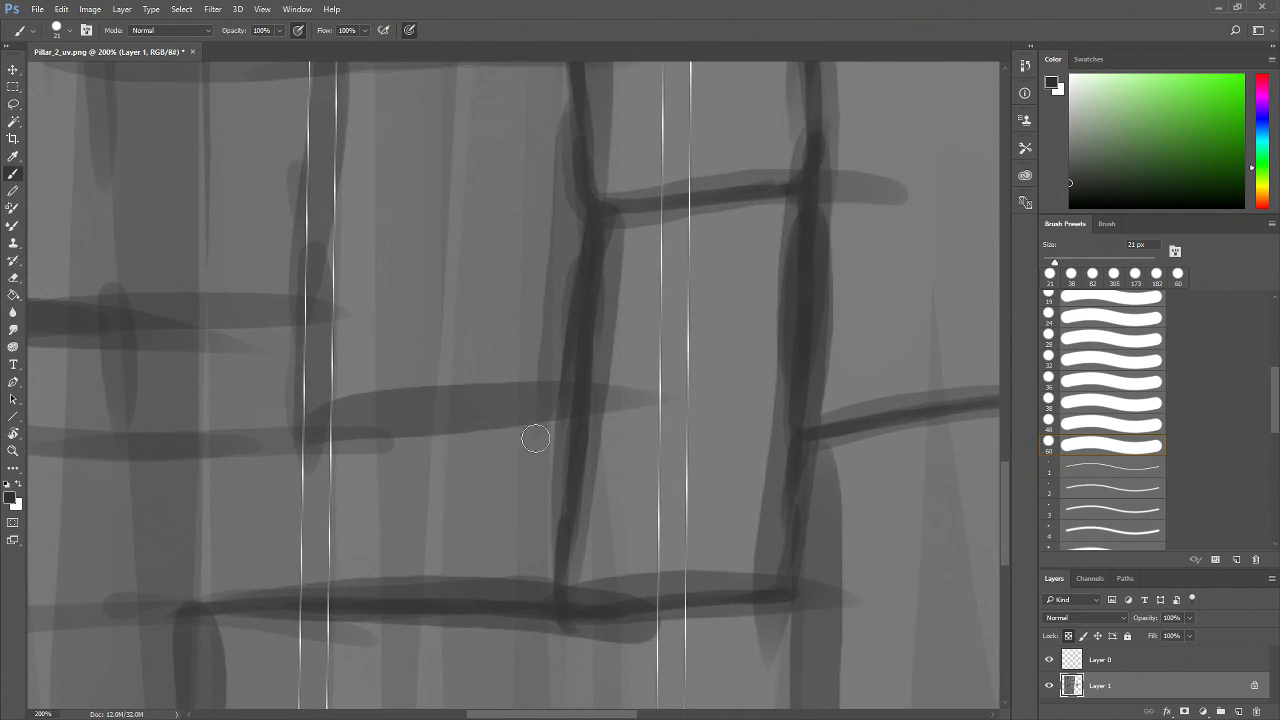
{"action": "mouse_move", "coordinate": [311, 340]}
{"action": "left_mouse_down"}
{"action": "mouse_move", "coordinate": [308, 403]}
{"action": "mouse_move", "coordinate": [431, 425]}
{"action": "mouse_move", "coordinate": [318, 431]}
{"action": "mouse_move", "coordinate": [572, 398]}
{"action": "left_mouse_up"}
{"action": "mouse_move", "coordinate": [399, 421]}
{"action": "left_mouse_down"}
{"action": "mouse_move", "coordinate": [574, 385]}
{"action": "mouse_move", "coordinate": [563, 400]}
{"action": "mouse_move", "coordinate": [577, 428]}
{"action": "left_mouse_up"}
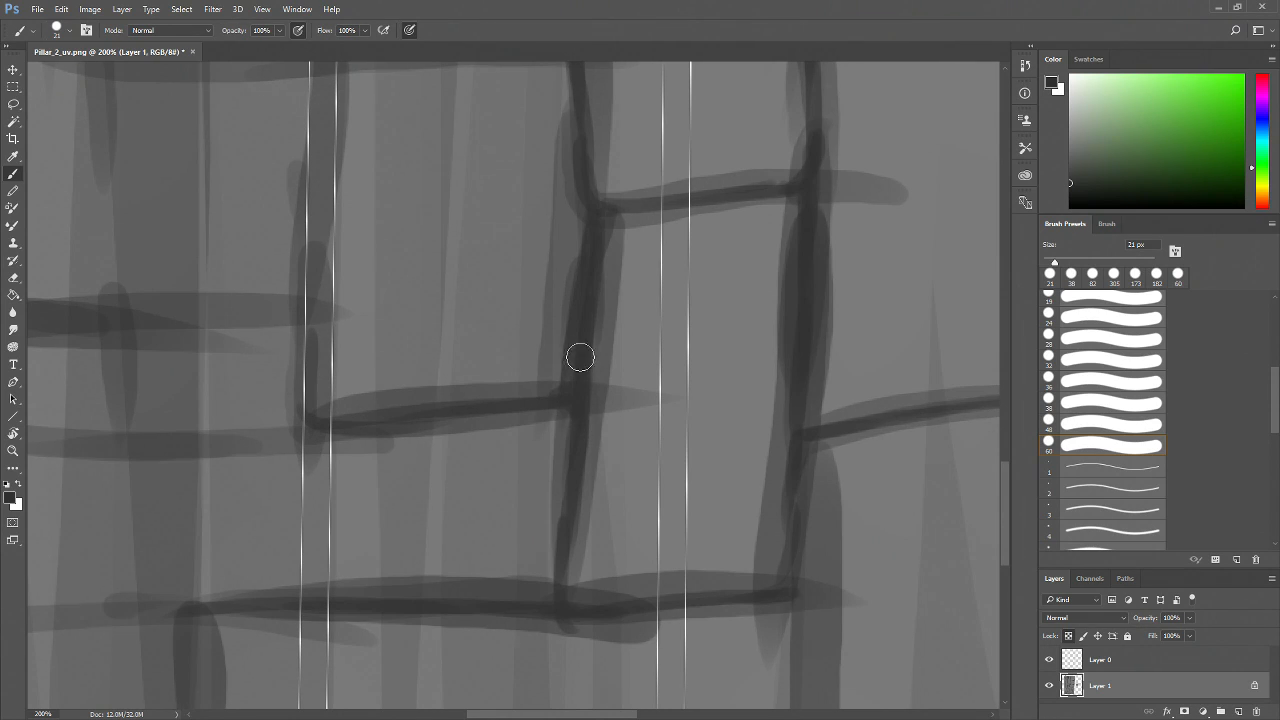
Paint vertical brick edges in the shell's centre and join them with a short horizontal edge
{"action": "left_click_drag", "start_coordinate": [355, 296], "coordinate": [364, 436]}
{"action": "mouse_move", "coordinate": [337, 181]}
{"action": "left_mouse_down"}
{"action": "mouse_move", "coordinate": [324, 481]}
{"action": "mouse_move", "coordinate": [326, 415]}
{"action": "mouse_move", "coordinate": [331, 516]}
{"action": "mouse_move", "coordinate": [360, 535]}
{"action": "left_mouse_up"}
{"action": "left_click_drag", "start_coordinate": [423, 402], "coordinate": [425, 540]}
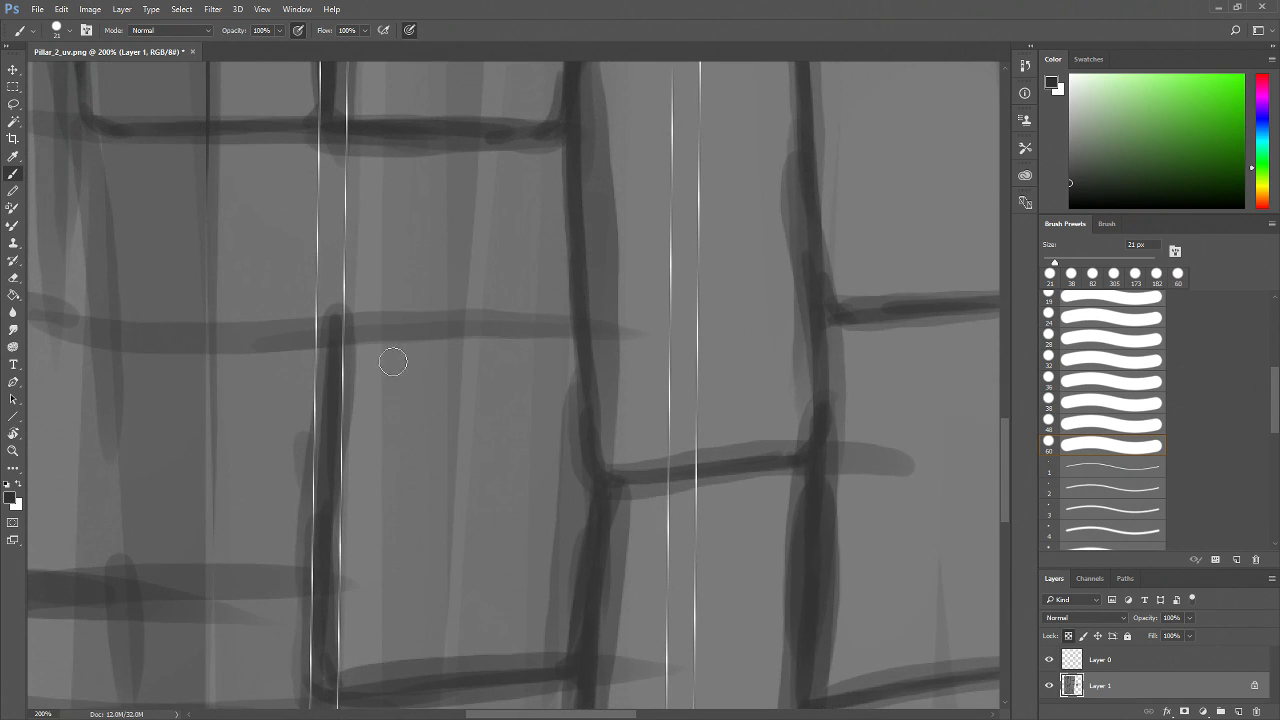
{"action": "mouse_move", "coordinate": [358, 331]}
{"action": "left_mouse_down"}
{"action": "mouse_move", "coordinate": [559, 332]}
{"action": "mouse_move", "coordinate": [587, 327]}
{"action": "mouse_move", "coordinate": [572, 326]}
{"action": "mouse_move", "coordinate": [580, 309]}
{"action": "mouse_move", "coordinate": [574, 330]}
{"action": "mouse_move", "coordinate": [588, 342]}
{"action": "mouse_move", "coordinate": [344, 322]}
{"action": "mouse_move", "coordinate": [375, 324]}
{"action": "left_mouse_up"}
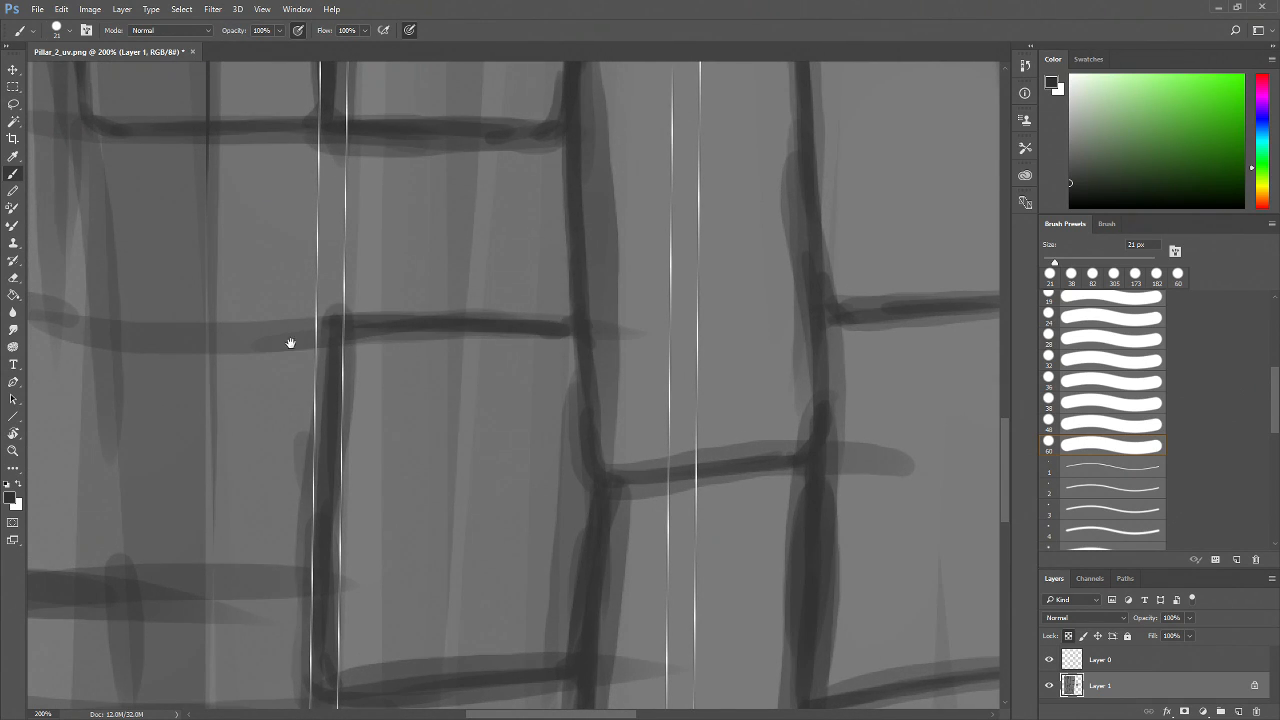
Outline the bricks near the shell's left border with vertical and horizontal edge strokes
{"action": "left_click_drag", "start_coordinate": [291, 343], "coordinate": [559, 418]}
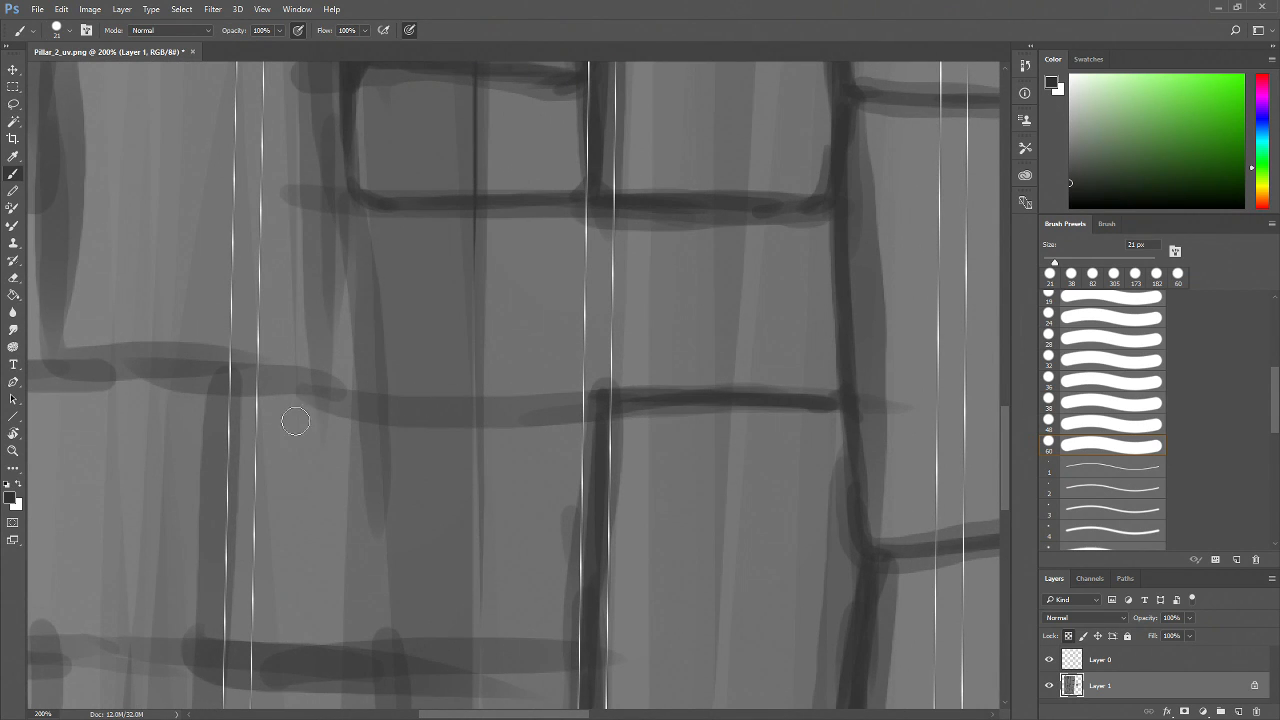
{"action": "mouse_move", "coordinate": [323, 300]}
{"action": "left_mouse_down"}
{"action": "mouse_move", "coordinate": [334, 514]}
{"action": "mouse_move", "coordinate": [332, 502]}
{"action": "left_mouse_up"}
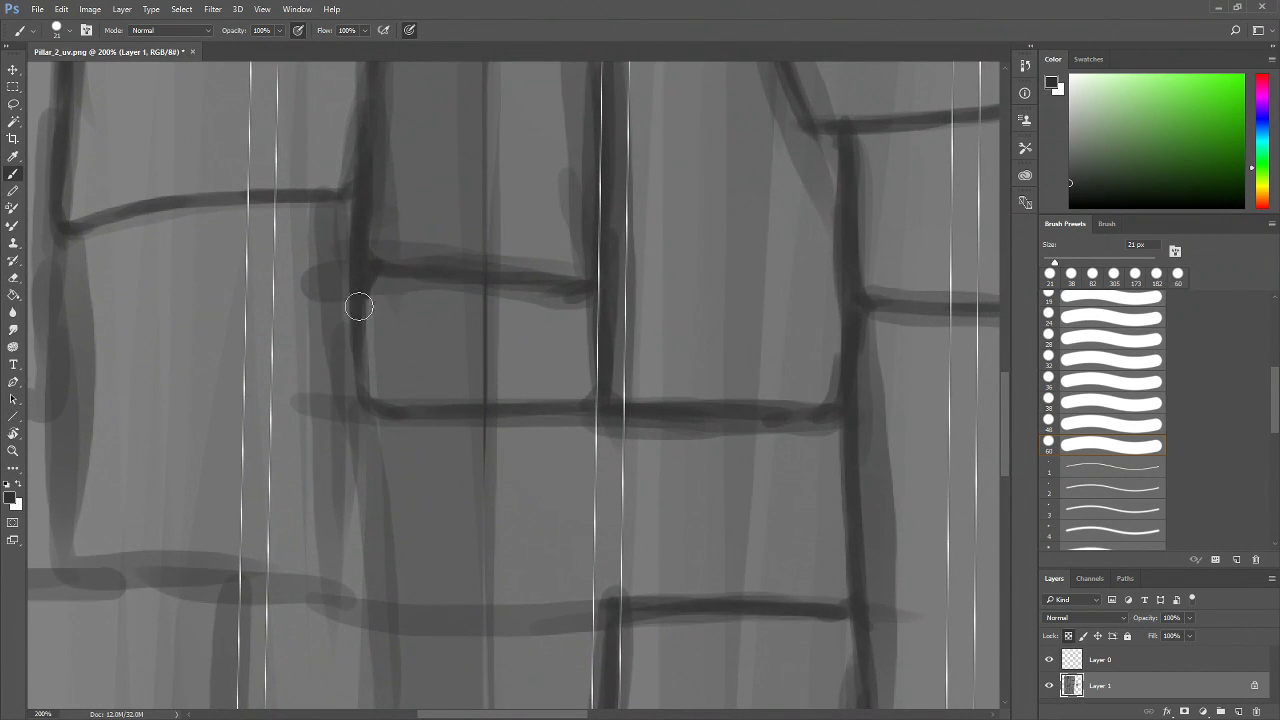
{"action": "mouse_move", "coordinate": [355, 340]}
{"action": "left_mouse_down"}
{"action": "mouse_move", "coordinate": [363, 374]}
{"action": "mouse_move", "coordinate": [334, 560]}
{"action": "mouse_move", "coordinate": [501, 498]}
{"action": "left_mouse_up"}
{"action": "left_click_drag", "start_coordinate": [233, 165], "coordinate": [240, 512]}
{"action": "left_click_drag", "start_coordinate": [370, 496], "coordinate": [508, 494]}
{"action": "left_click_drag", "start_coordinate": [390, 488], "coordinate": [651, 517]}
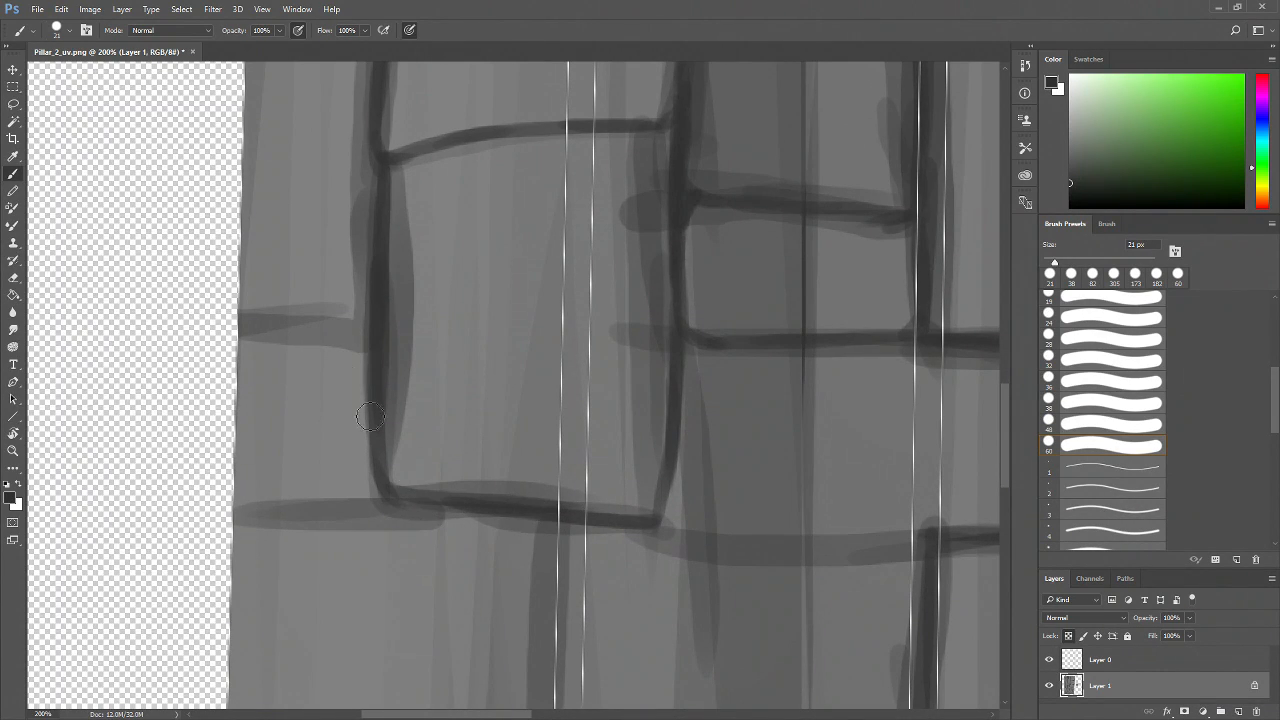
{"action": "mouse_move", "coordinate": [372, 337]}
{"action": "left_mouse_down"}
{"action": "mouse_move", "coordinate": [248, 330]}
{"action": "mouse_move", "coordinate": [363, 343]}
{"action": "left_mouse_up"}
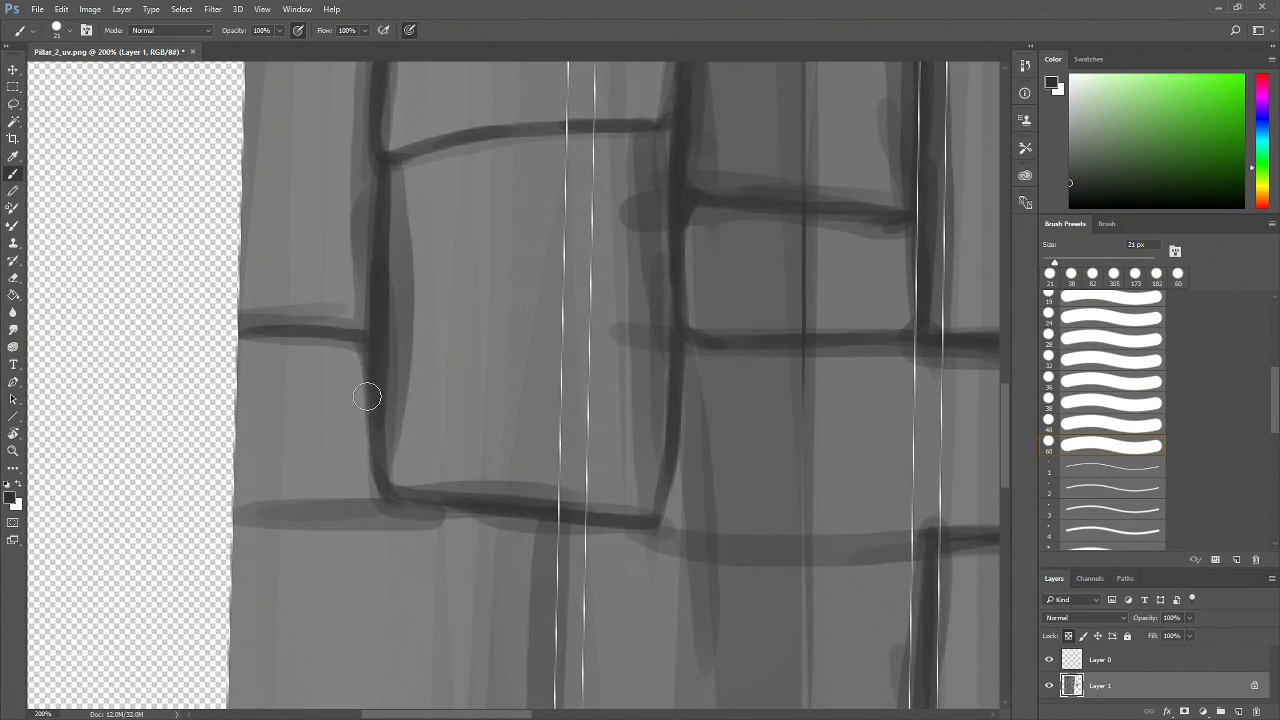
{"action": "left_click_drag", "start_coordinate": [363, 512], "coordinate": [232, 508]}
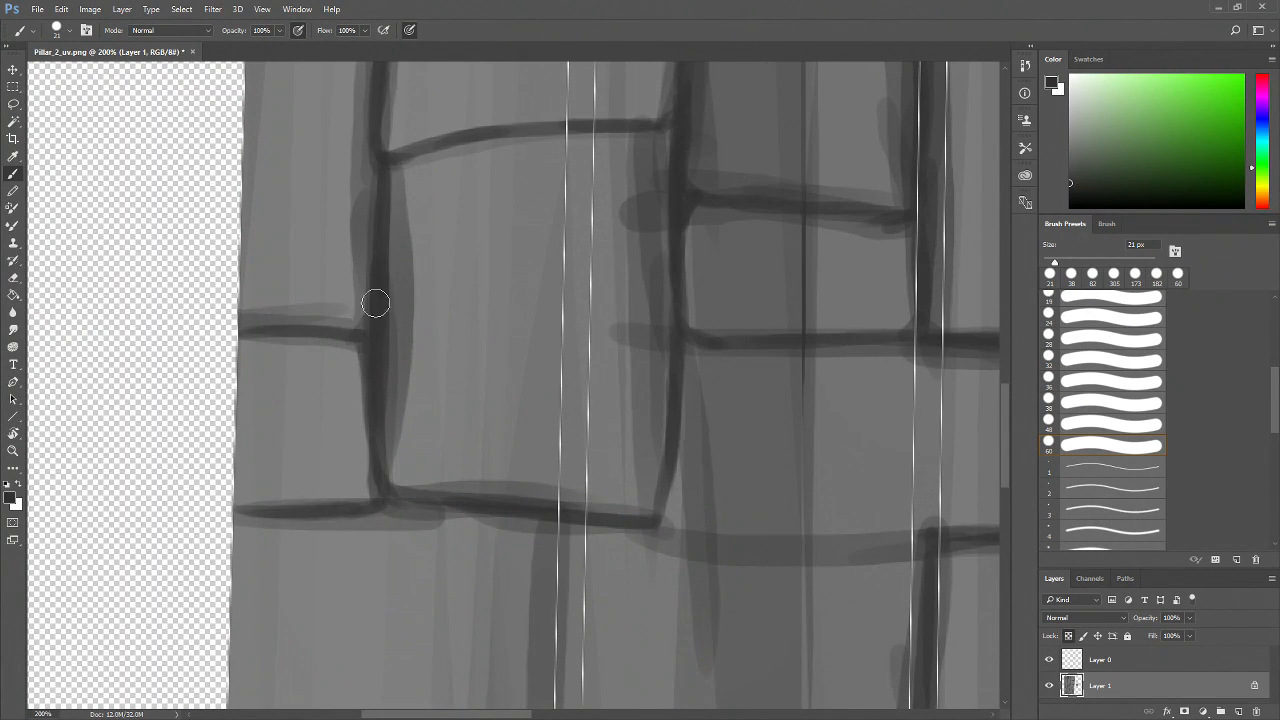
Reinforce the brick joints near the left border with extra vertical and horizontal strokes
{"action": "left_click_drag", "start_coordinate": [352, 337], "coordinate": [368, 326]}
{"action": "mouse_move", "coordinate": [426, 418]}
{"action": "left_mouse_down"}
{"action": "mouse_move", "coordinate": [246, 426]}
{"action": "mouse_move", "coordinate": [251, 481]}
{"action": "left_mouse_up"}
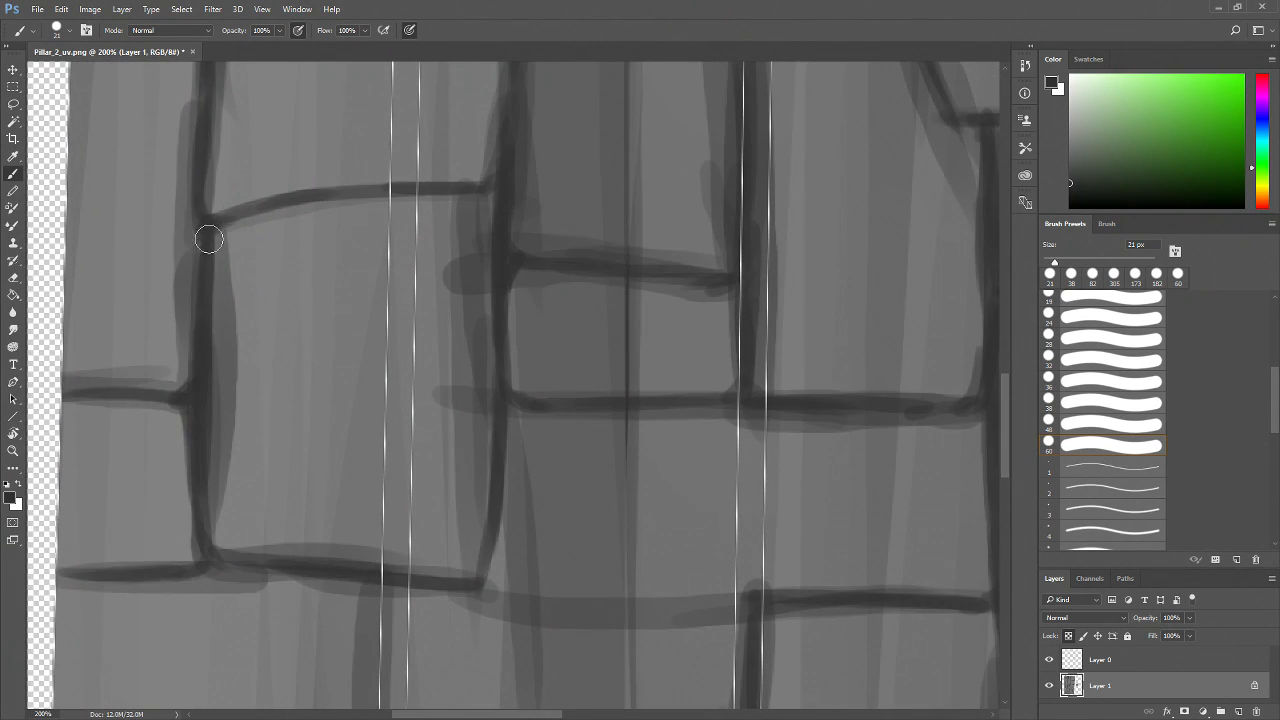
{"action": "left_click_drag", "start_coordinate": [208, 209], "coordinate": [254, 202]}
{"action": "left_click_drag", "start_coordinate": [367, 307], "coordinate": [357, 523]}
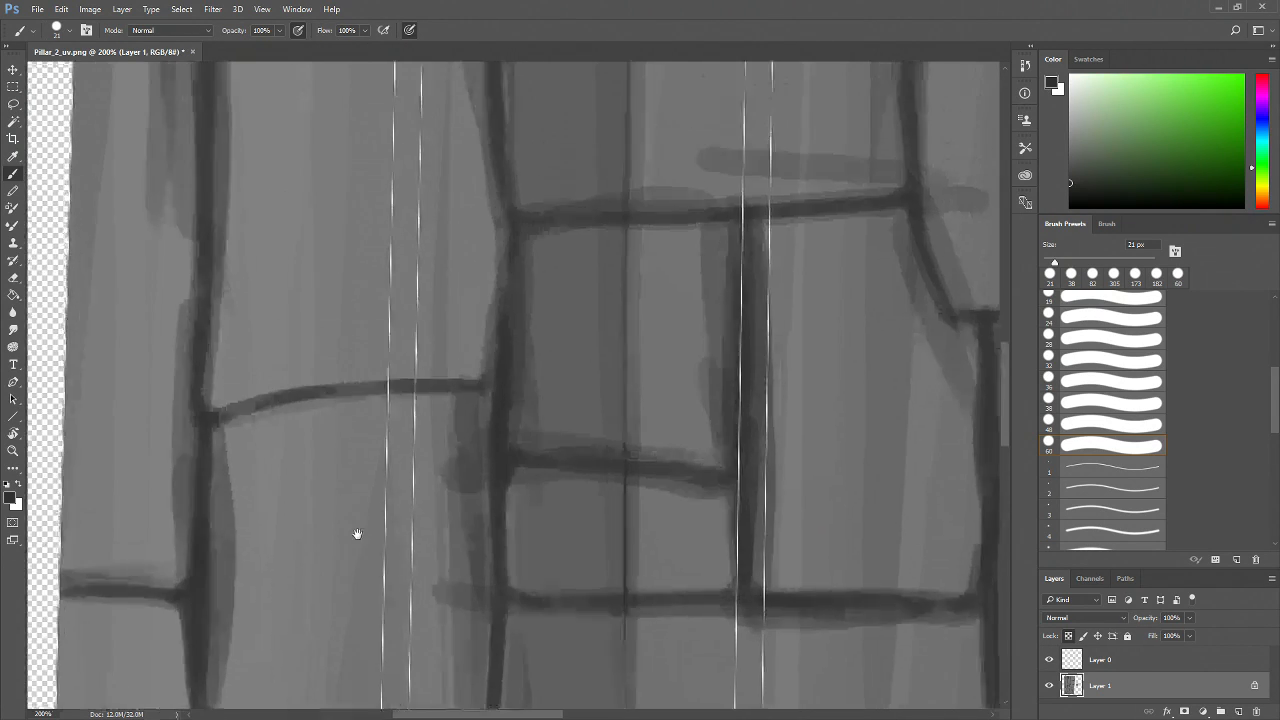
{"action": "left_click_drag", "start_coordinate": [428, 582], "coordinate": [396, 164]}
{"action": "left_click_drag", "start_coordinate": [506, 442], "coordinate": [526, 402]}
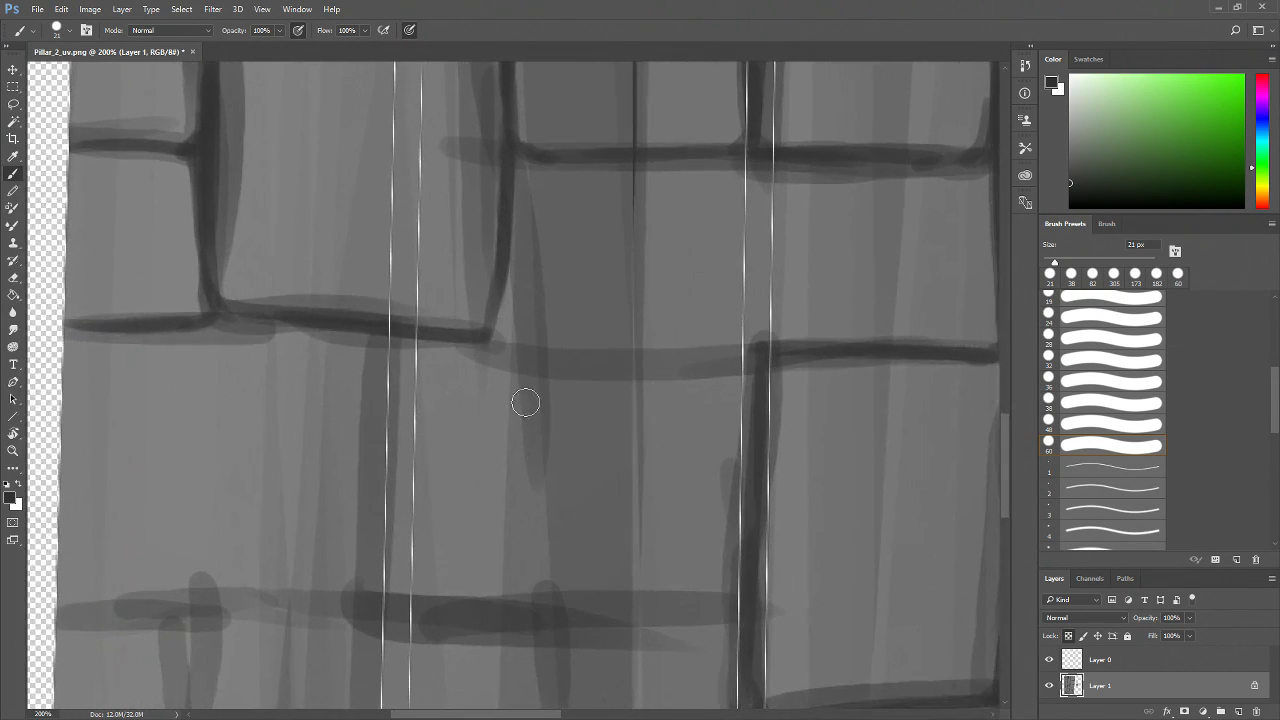
{"action": "mouse_move", "coordinate": [502, 282]}
{"action": "left_mouse_down"}
{"action": "mouse_move", "coordinate": [503, 303]}
{"action": "mouse_move", "coordinate": [497, 271]}
{"action": "mouse_move", "coordinate": [486, 331]}
{"action": "mouse_move", "coordinate": [504, 260]}
{"action": "mouse_move", "coordinate": [506, 300]}
{"action": "mouse_move", "coordinate": [502, 272]}
{"action": "left_mouse_up"}
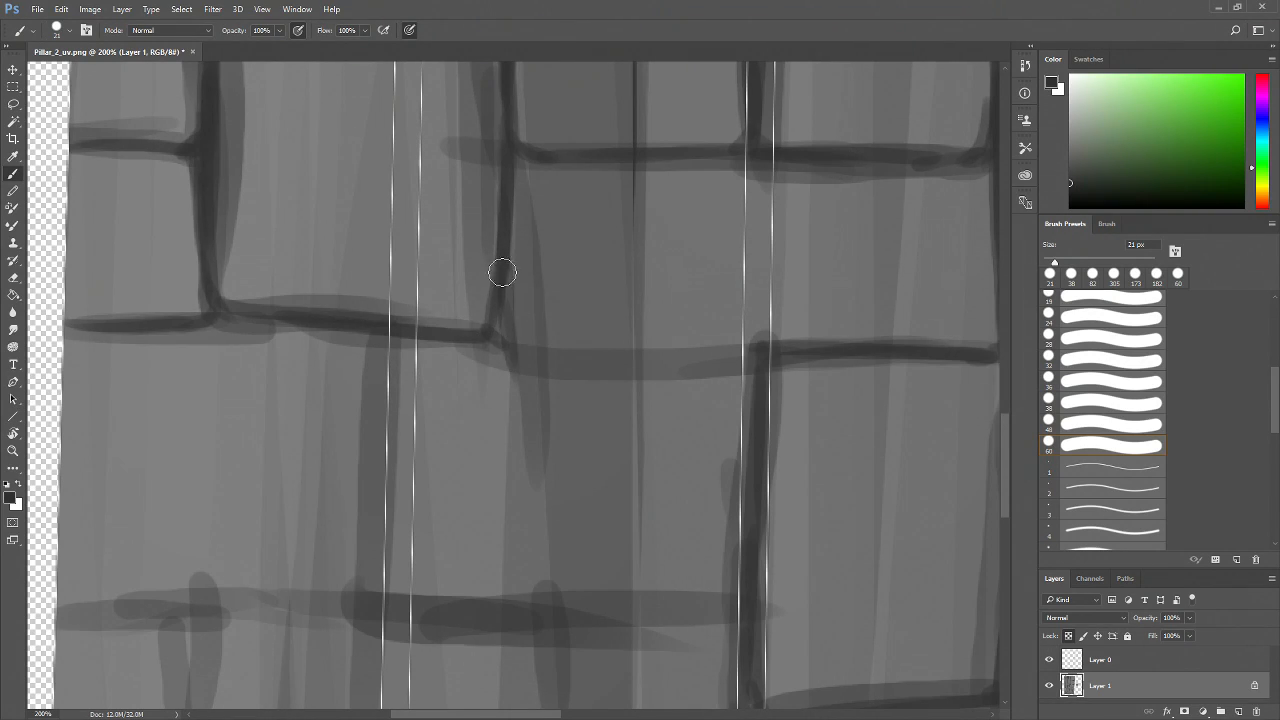
Draw vertical brick edges between the horizontal courses further down the shell
{"action": "mouse_move", "coordinate": [500, 346]}
{"action": "left_mouse_down"}
{"action": "mouse_move", "coordinate": [774, 357]}
{"action": "mouse_move", "coordinate": [606, 361]}
{"action": "mouse_move", "coordinate": [374, 337]}
{"action": "mouse_move", "coordinate": [357, 351]}
{"action": "mouse_move", "coordinate": [377, 394]}
{"action": "mouse_move", "coordinate": [369, 594]}
{"action": "mouse_move", "coordinate": [560, 488]}
{"action": "mouse_move", "coordinate": [228, 500]}
{"action": "mouse_move", "coordinate": [923, 499]}
{"action": "mouse_move", "coordinate": [903, 494]}
{"action": "left_mouse_up"}
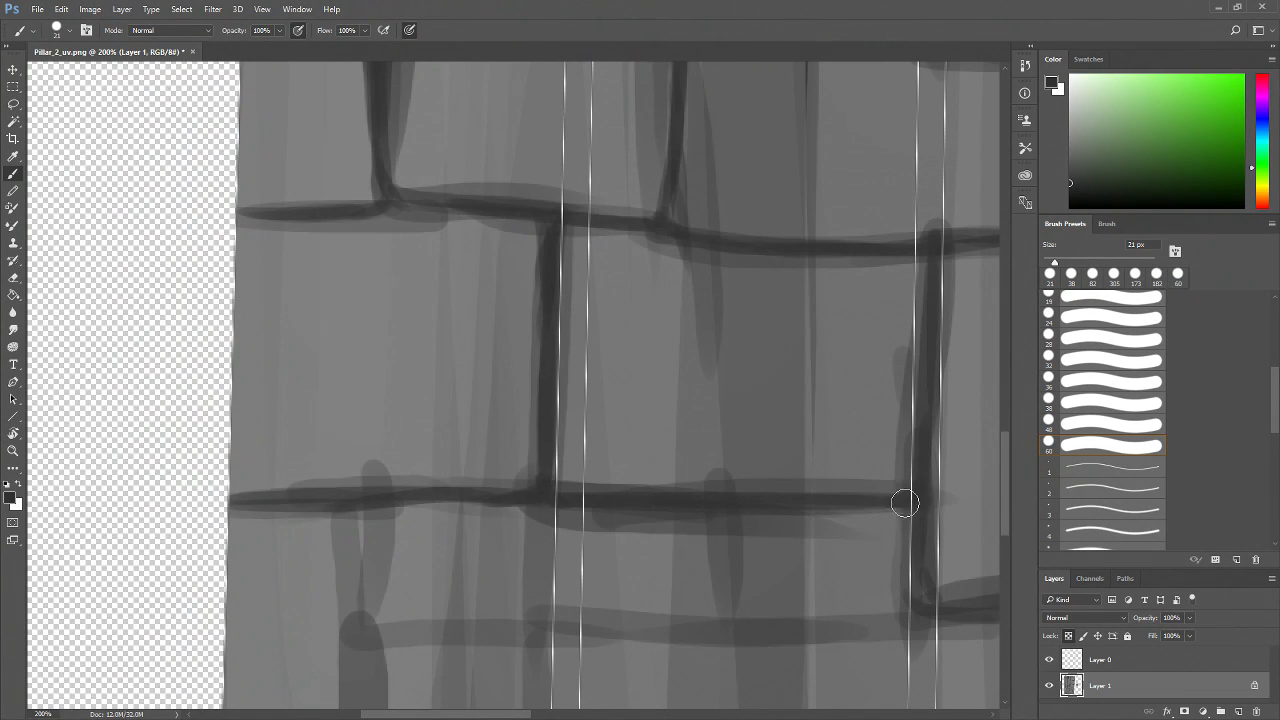
{"action": "left_click_drag", "start_coordinate": [617, 534], "coordinate": [615, 437]}
{"action": "mouse_move", "coordinate": [537, 383]}
{"action": "left_mouse_down"}
{"action": "mouse_move", "coordinate": [523, 574]}
{"action": "mouse_move", "coordinate": [533, 537]}
{"action": "left_mouse_up"}
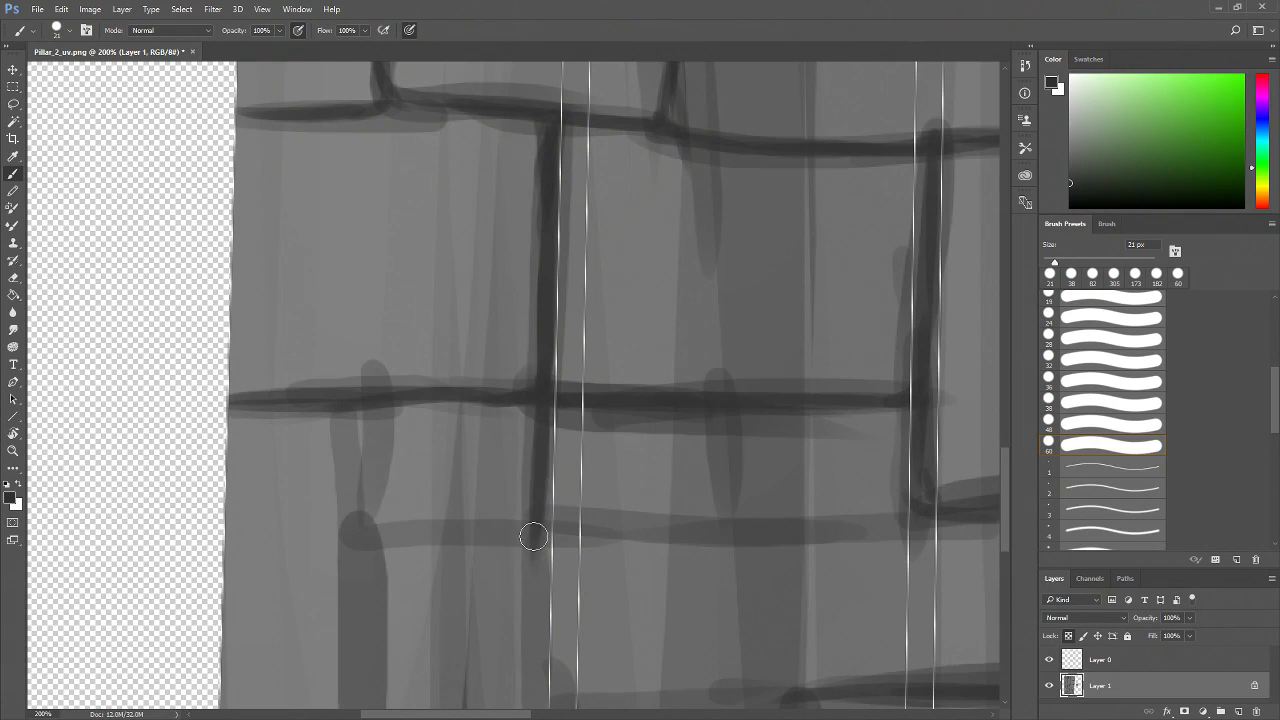
{"action": "mouse_move", "coordinate": [364, 410]}
{"action": "left_mouse_down"}
{"action": "mouse_move", "coordinate": [340, 408]}
{"action": "mouse_move", "coordinate": [354, 394]}
{"action": "mouse_move", "coordinate": [381, 536]}
{"action": "mouse_move", "coordinate": [538, 530]}
{"action": "mouse_move", "coordinate": [380, 532]}
{"action": "mouse_move", "coordinate": [355, 553]}
{"action": "mouse_move", "coordinate": [351, 637]}
{"action": "left_mouse_up"}
{"action": "left_click_drag", "start_coordinate": [433, 638], "coordinate": [380, 468]}
{"action": "mouse_move", "coordinate": [312, 334]}
{"action": "left_mouse_down"}
{"action": "mouse_move", "coordinate": [314, 509]}
{"action": "mouse_move", "coordinate": [306, 371]}
{"action": "mouse_move", "coordinate": [297, 650]}
{"action": "left_mouse_up"}
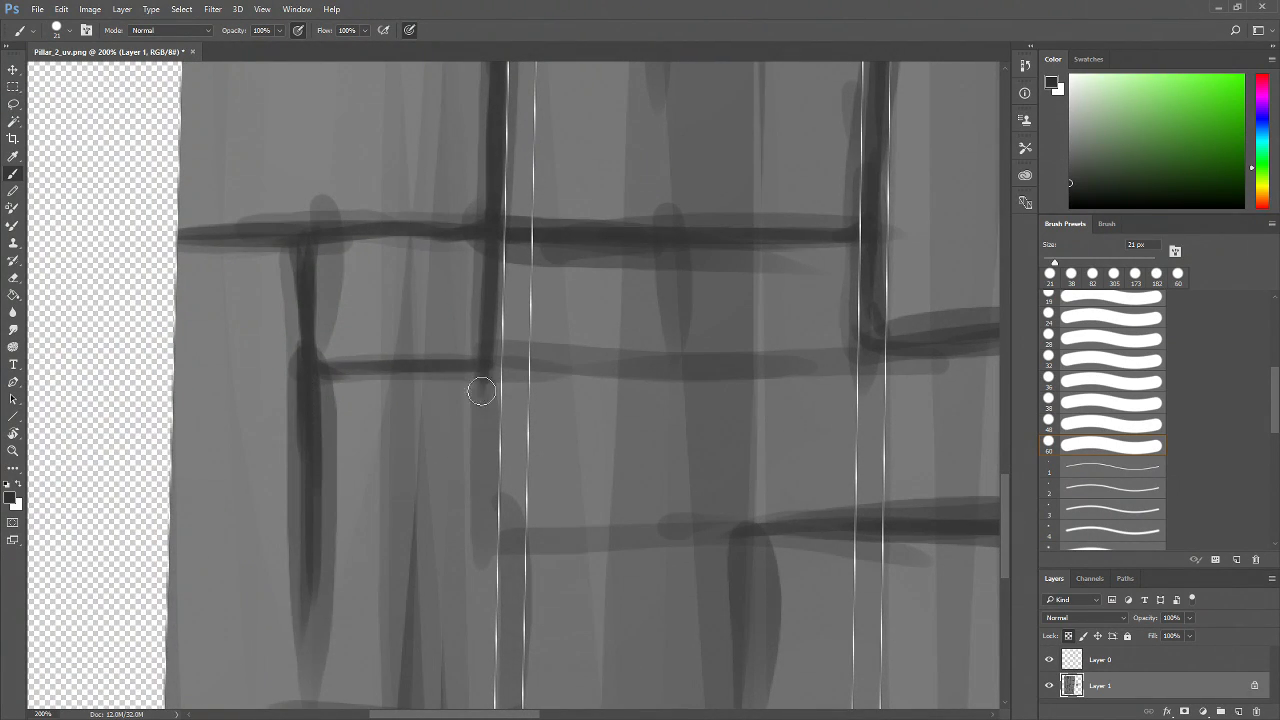
Outline the lower bricks with joining vertical strokes and horizontal edges running to the left border
{"action": "mouse_move", "coordinate": [490, 356]}
{"action": "left_mouse_down"}
{"action": "mouse_move", "coordinate": [510, 588]}
{"action": "mouse_move", "coordinate": [566, 399]}
{"action": "left_mouse_up"}
{"action": "left_click_drag", "start_coordinate": [514, 236], "coordinate": [532, 443]}
{"action": "left_click_drag", "start_coordinate": [516, 296], "coordinate": [532, 545]}
{"action": "left_click_drag", "start_coordinate": [524, 399], "coordinate": [522, 536]}
{"action": "mouse_move", "coordinate": [323, 337]}
{"action": "left_mouse_down"}
{"action": "mouse_move", "coordinate": [328, 540]}
{"action": "mouse_move", "coordinate": [386, 558]}
{"action": "mouse_move", "coordinate": [511, 553]}
{"action": "left_mouse_up"}
{"action": "mouse_move", "coordinate": [415, 555]}
{"action": "left_mouse_down"}
{"action": "mouse_move", "coordinate": [526, 549]}
{"action": "mouse_move", "coordinate": [334, 531]}
{"action": "mouse_move", "coordinate": [240, 548]}
{"action": "left_mouse_up"}
{"action": "left_click_drag", "start_coordinate": [333, 536], "coordinate": [190, 544]}
{"action": "mouse_move", "coordinate": [245, 306]}
{"action": "left_mouse_down"}
{"action": "mouse_move", "coordinate": [206, 563]}
{"action": "mouse_move", "coordinate": [218, 581]}
{"action": "left_mouse_up"}
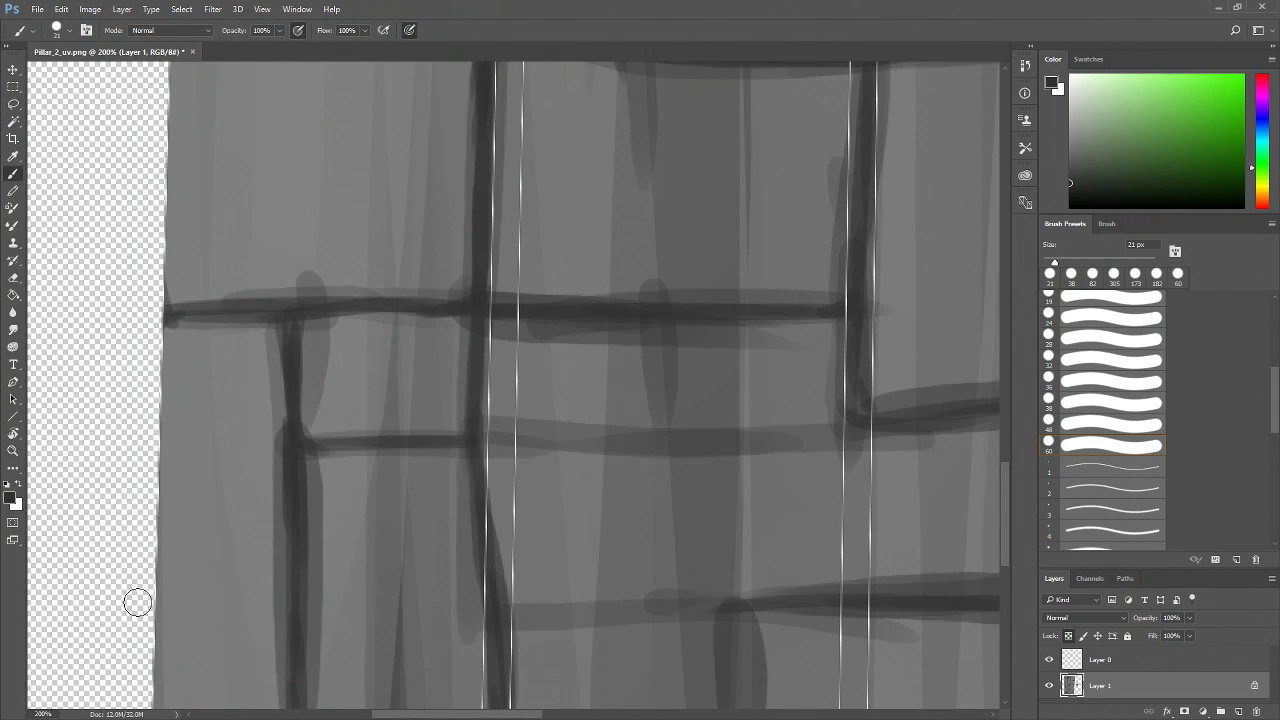
Paint long horizontal brick courses across the middle of the shell and connect them with a vertical edge
{"action": "mouse_move", "coordinate": [590, 542]}
{"action": "left_mouse_down"}
{"action": "mouse_move", "coordinate": [374, 326]}
{"action": "mouse_move", "coordinate": [343, 320]}
{"action": "left_mouse_up"}
{"action": "mouse_move", "coordinate": [246, 203]}
{"action": "left_mouse_down"}
{"action": "mouse_move", "coordinate": [329, 186]}
{"action": "mouse_move", "coordinate": [316, 183]}
{"action": "mouse_move", "coordinate": [615, 170]}
{"action": "left_mouse_up"}
{"action": "left_click_drag", "start_coordinate": [326, 183], "coordinate": [389, 181]}
{"action": "mouse_move", "coordinate": [252, 188]}
{"action": "left_mouse_down"}
{"action": "mouse_move", "coordinate": [226, 214]}
{"action": "mouse_move", "coordinate": [236, 196]}
{"action": "left_mouse_up"}
{"action": "mouse_move", "coordinate": [252, 377]}
{"action": "left_mouse_down"}
{"action": "mouse_move", "coordinate": [423, 349]}
{"action": "mouse_move", "coordinate": [607, 357]}
{"action": "left_mouse_up"}
{"action": "left_click_drag", "start_coordinate": [505, 360], "coordinate": [849, 337]}
{"action": "mouse_move", "coordinate": [490, 372]}
{"action": "left_mouse_down"}
{"action": "mouse_move", "coordinate": [477, 528]}
{"action": "mouse_move", "coordinate": [524, 566]}
{"action": "mouse_move", "coordinate": [460, 571]}
{"action": "left_mouse_up"}
{"action": "left_click_drag", "start_coordinate": [246, 570], "coordinate": [600, 577]}
{"action": "left_click_drag", "start_coordinate": [497, 567], "coordinate": [673, 579]}
{"action": "mouse_move", "coordinate": [254, 557]}
{"action": "left_mouse_down"}
{"action": "mouse_move", "coordinate": [274, 573]}
{"action": "mouse_move", "coordinate": [470, 577]}
{"action": "left_mouse_up"}
Add vertical and horizontal brick edges near the shell's right border
{"action": "mouse_move", "coordinate": [664, 602]}
{"action": "left_mouse_down"}
{"action": "mouse_move", "coordinate": [448, 574]}
{"action": "mouse_move", "coordinate": [608, 548]}
{"action": "left_mouse_up"}
{"action": "left_click_drag", "start_coordinate": [414, 547], "coordinate": [864, 542]}
{"action": "mouse_move", "coordinate": [868, 314]}
{"action": "left_mouse_down"}
{"action": "mouse_move", "coordinate": [879, 360]}
{"action": "mouse_move", "coordinate": [867, 541]}
{"action": "left_mouse_up"}
{"action": "left_click_drag", "start_coordinate": [882, 385], "coordinate": [761, 464]}
{"action": "left_click_drag", "start_coordinate": [763, 244], "coordinate": [749, 477]}
{"action": "left_click_drag", "start_coordinate": [756, 295], "coordinate": [744, 622]}
{"action": "left_click_drag", "start_coordinate": [783, 396], "coordinate": [613, 603]}
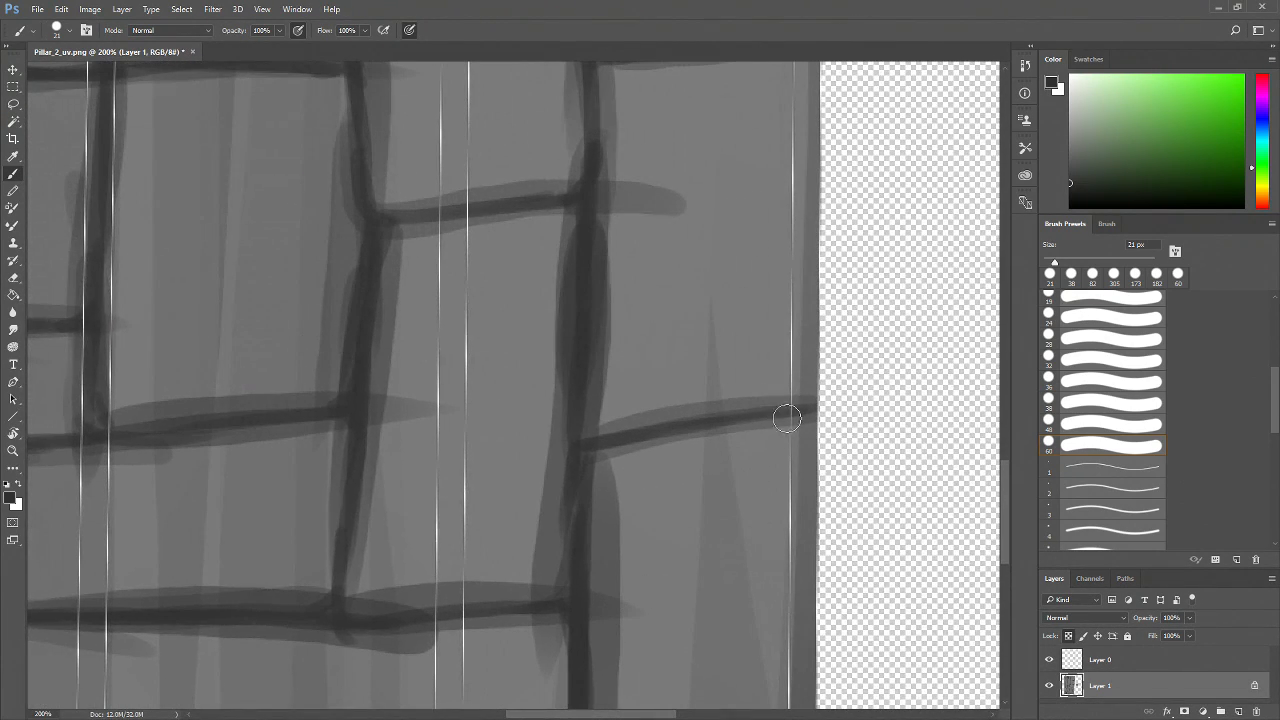
{"action": "mouse_move", "coordinate": [777, 420]}
{"action": "left_mouse_down"}
{"action": "mouse_move", "coordinate": [812, 405]}
{"action": "mouse_move", "coordinate": [576, 428]}
{"action": "mouse_move", "coordinate": [623, 560]}
{"action": "mouse_move", "coordinate": [597, 630]}
{"action": "left_mouse_up"}
Try painting thin 9 px brick edges near the shell's top border and undo them
{"action": "key", "text": "z"}
{"action": "left_click", "coordinate": [658, 429], "text": "alt"}
{"action": "left_click", "coordinate": [658, 429], "text": "alt"}
{"action": "left_click", "coordinate": [658, 429], "text": "alt"}
{"action": "left_click_drag", "start_coordinate": [548, 542], "coordinate": [584, 488]}
{"action": "left_click_drag", "start_coordinate": [501, 182], "coordinate": [515, 456]}
{"action": "left_click", "coordinate": [431, 367]}
{"action": "left_click", "coordinate": [431, 367]}
{"action": "left_click", "coordinate": [431, 367]}
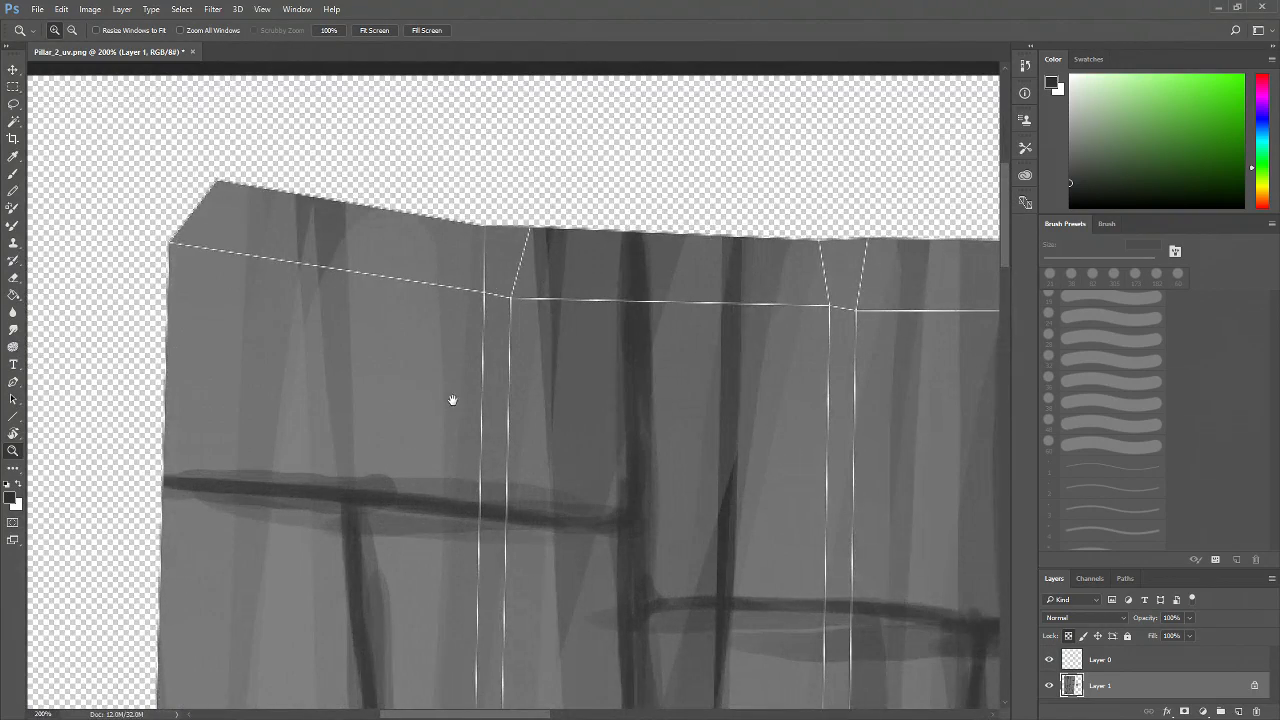
{"action": "left_click_drag", "start_coordinate": [450, 396], "coordinate": [465, 456]}
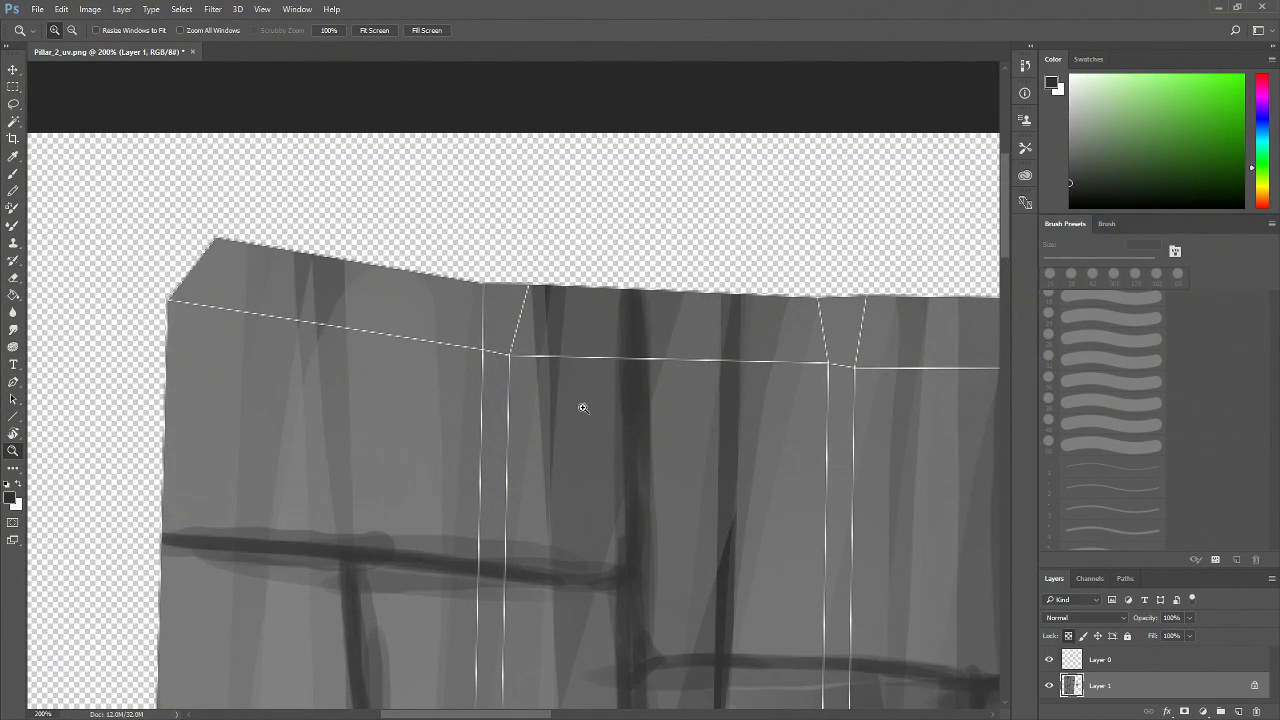
{"action": "key", "text": "b"}
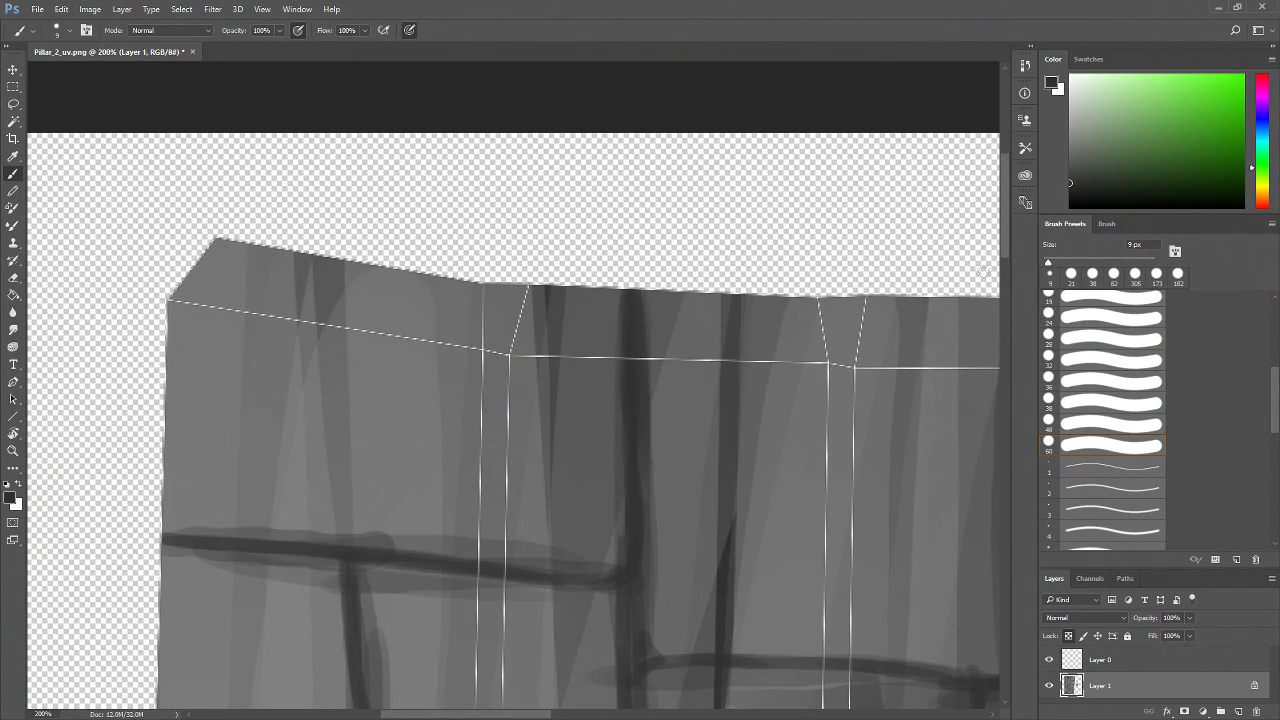
{"action": "left_click_drag", "start_coordinate": [1070, 182], "coordinate": [1069, 197]}
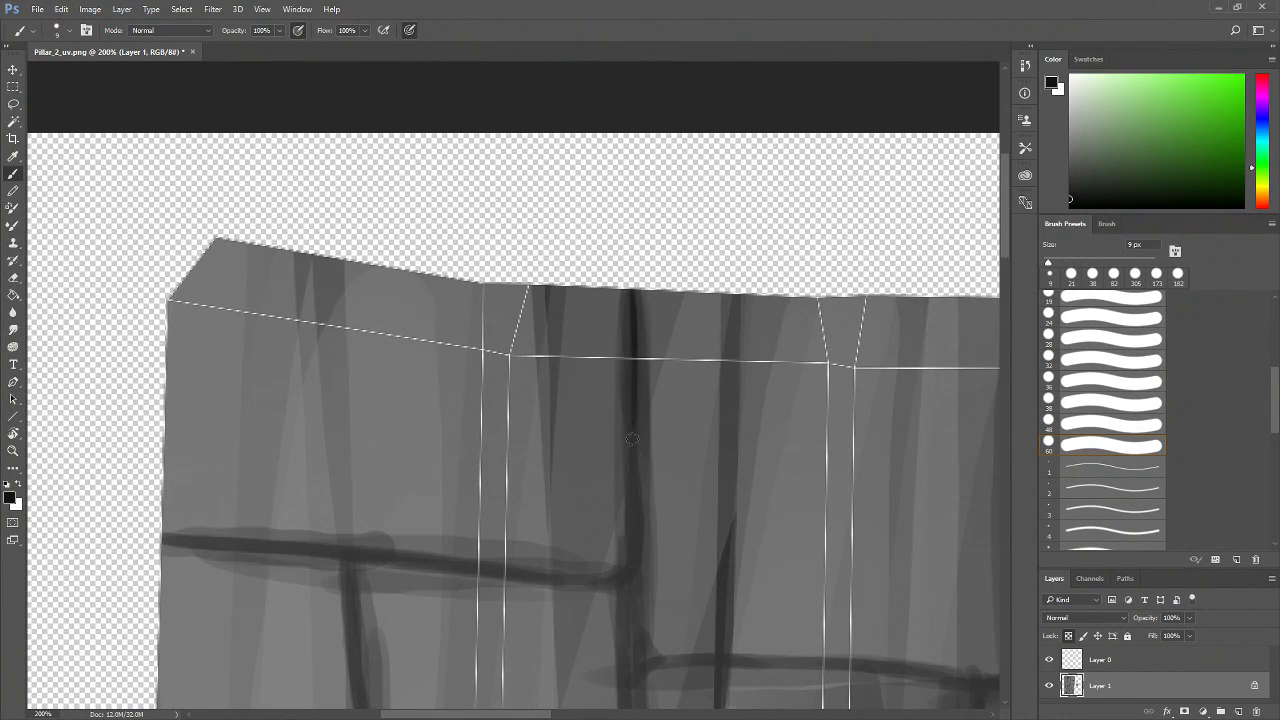
{"action": "mouse_move", "coordinate": [632, 438]}
{"action": "left_mouse_down"}
{"action": "mouse_move", "coordinate": [612, 583]}
{"action": "mouse_move", "coordinate": [659, 582]}
{"action": "mouse_move", "coordinate": [634, 550]}
{"action": "mouse_move", "coordinate": [618, 594]}
{"action": "mouse_move", "coordinate": [633, 551]}
{"action": "mouse_move", "coordinate": [631, 640]}
{"action": "left_mouse_up"}
{"action": "left_click_drag", "start_coordinate": [629, 545], "coordinate": [630, 635]}
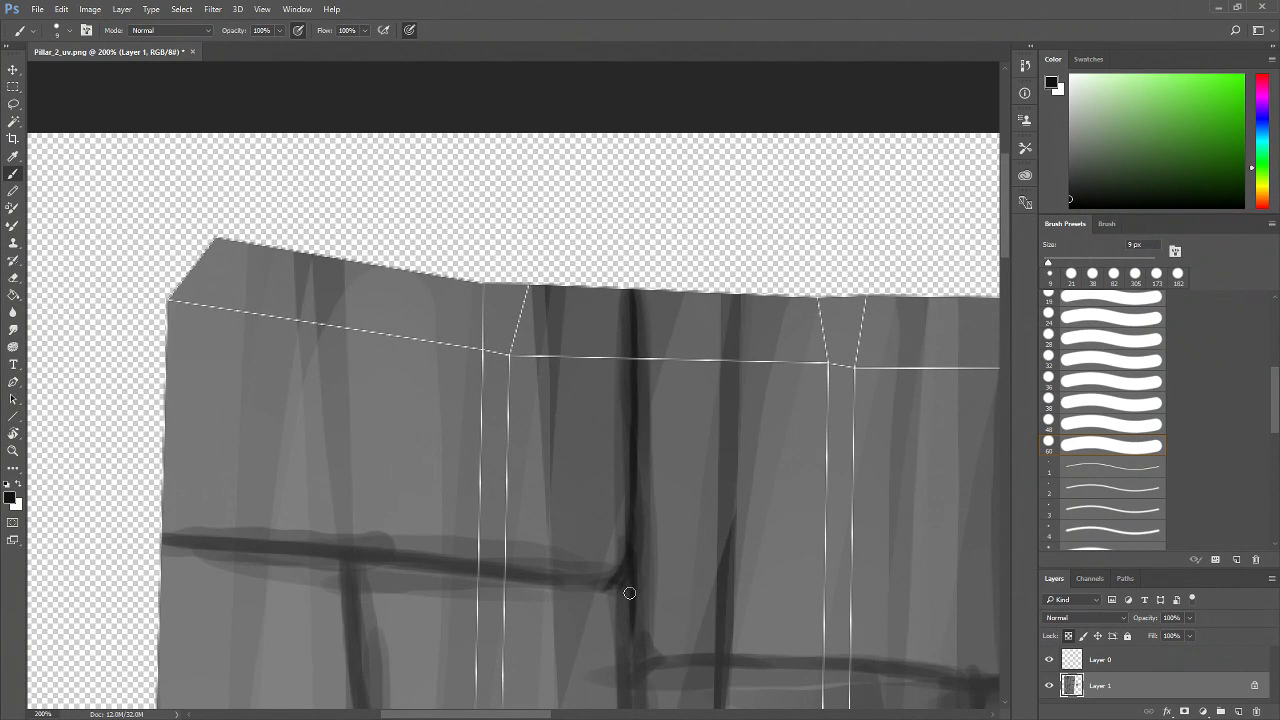
{"action": "mouse_move", "coordinate": [626, 577]}
{"action": "left_mouse_down"}
{"action": "mouse_move", "coordinate": [449, 574]}
{"action": "mouse_move", "coordinate": [262, 548]}
{"action": "left_mouse_up"}
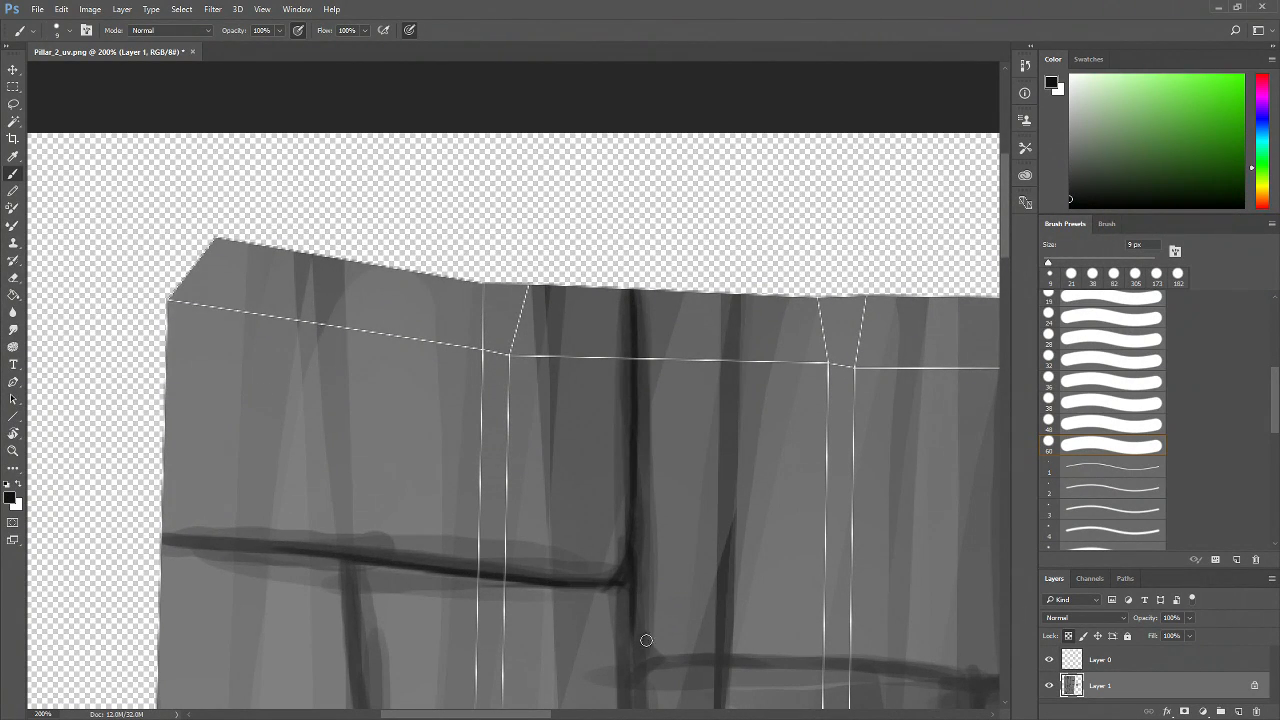
{"action": "key", "text": "ctrl+alt+z"}
{"action": "key", "text": "ctrl+alt+z"}
{"action": "key", "text": "ctrl+alt+z"}
{"action": "key", "text": "ctrl+alt+z"}
{"action": "key", "text": "ctrl+alt+z"}
{"action": "key", "text": "ctrl+alt+z"}
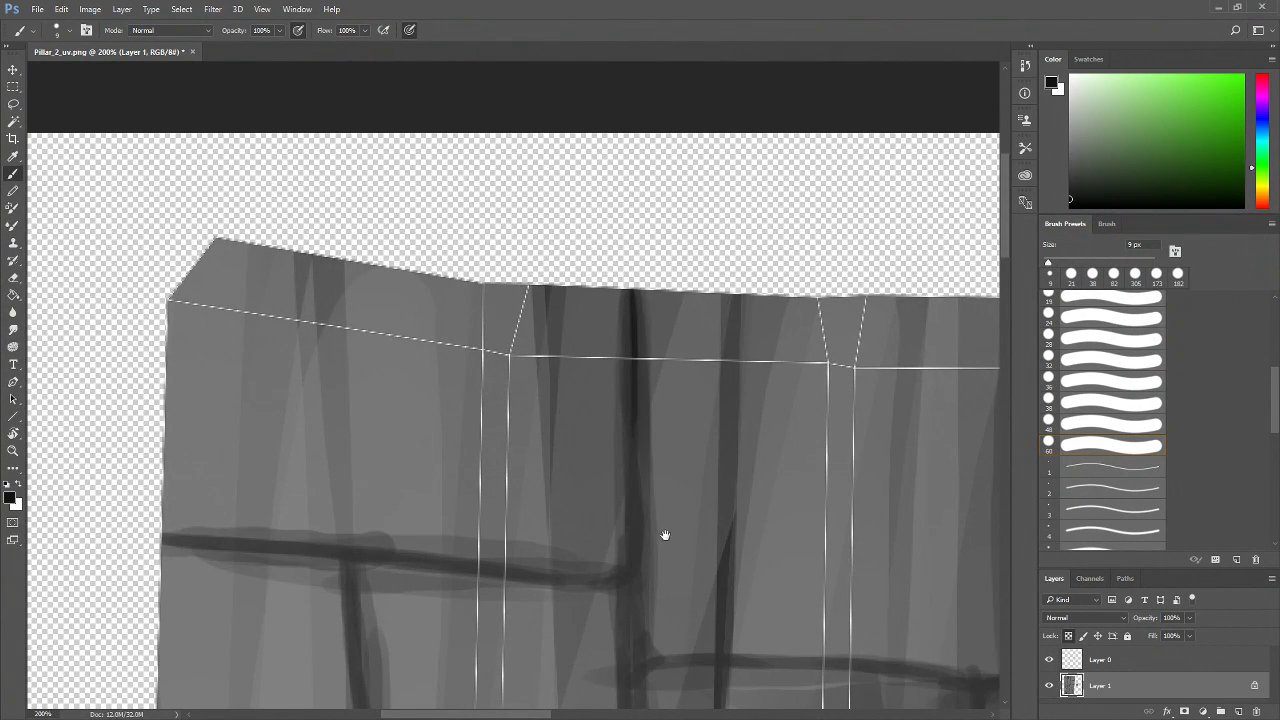
Pick a light grey colour and a 49 px brush for painting brick highlights
{"action": "left_click_drag", "start_coordinate": [665, 535], "coordinate": [573, 428]}
{"action": "left_click_drag", "start_coordinate": [570, 488], "coordinate": [445, 518]}
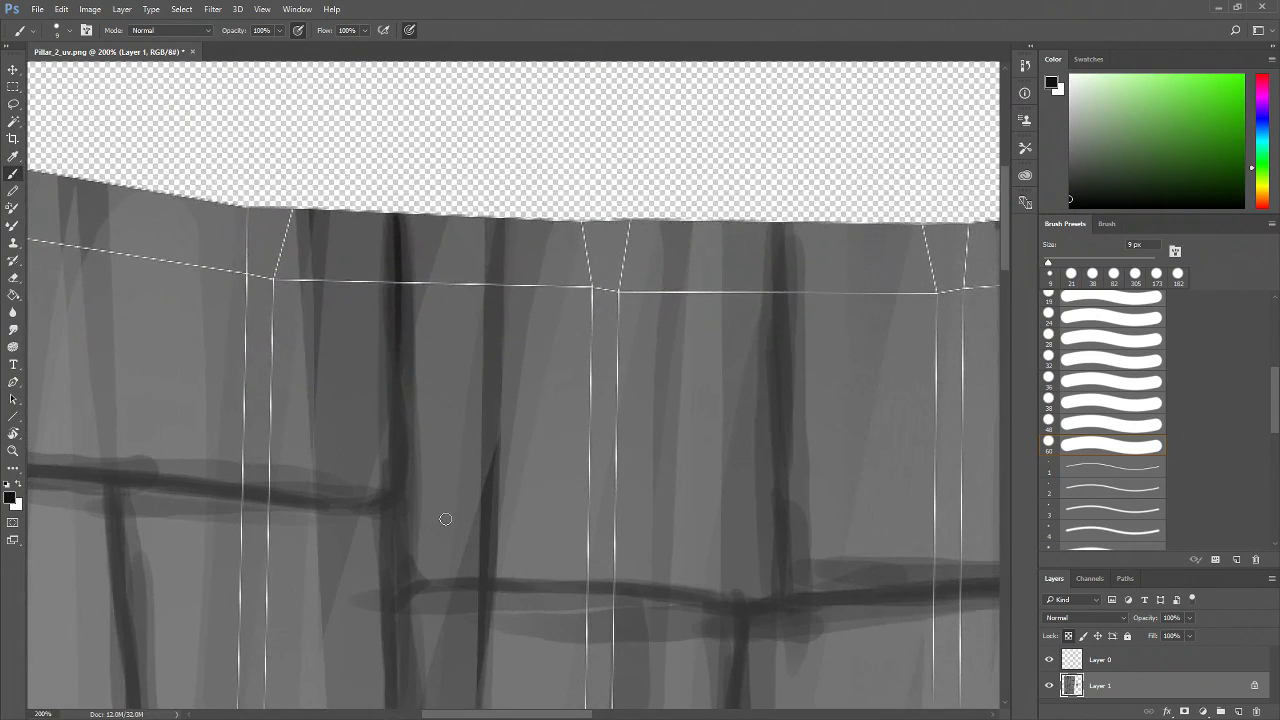
{"action": "left_click_drag", "start_coordinate": [1073, 118], "coordinate": [1059, 110]}
{"action": "left_click_drag", "start_coordinate": [1048, 267], "coordinate": [1050, 264]}
{"action": "key", "text": "z"}
{"action": "left_click", "coordinate": [606, 389], "text": "alt"}
{"action": "left_click", "coordinate": [611, 394], "text": "alt"}
{"action": "left_click", "coordinate": [611, 394], "text": "alt"}
{"action": "left_click_drag", "start_coordinate": [603, 486], "coordinate": [600, 400]}
{"action": "left_click", "coordinate": [546, 394]}
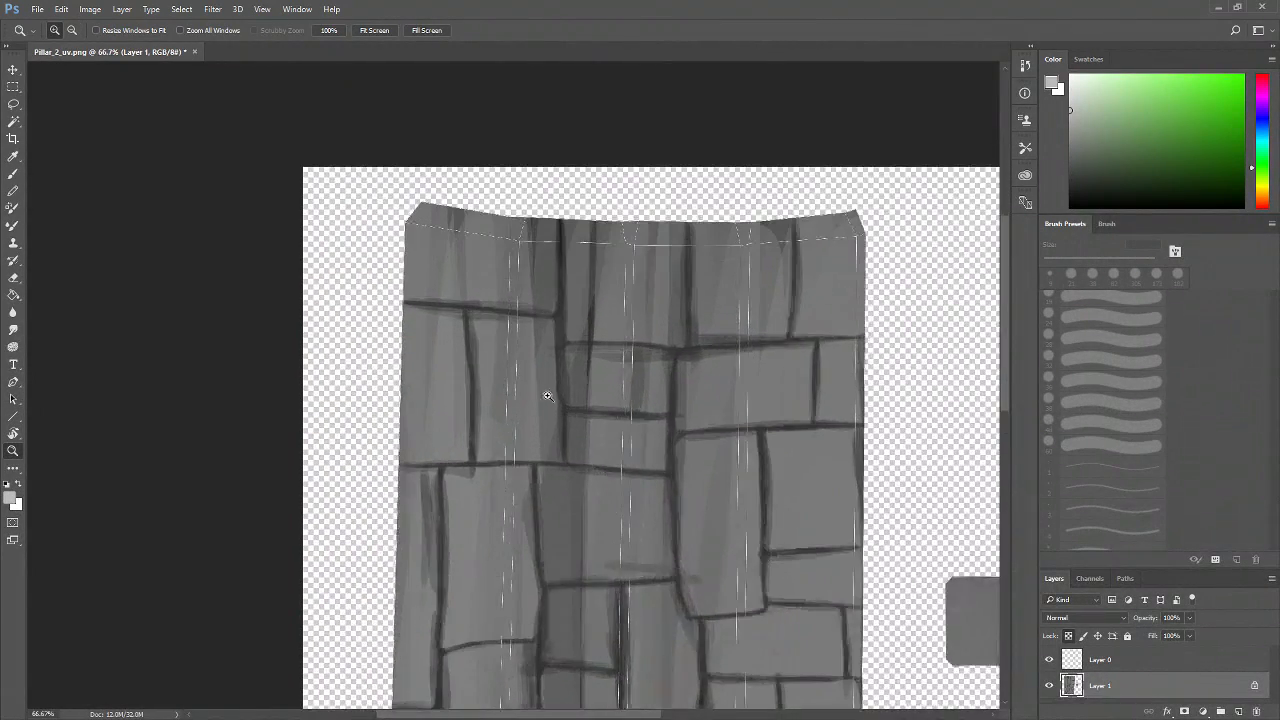
{"action": "left_click", "coordinate": [546, 396]}
{"action": "key", "text": "b"}
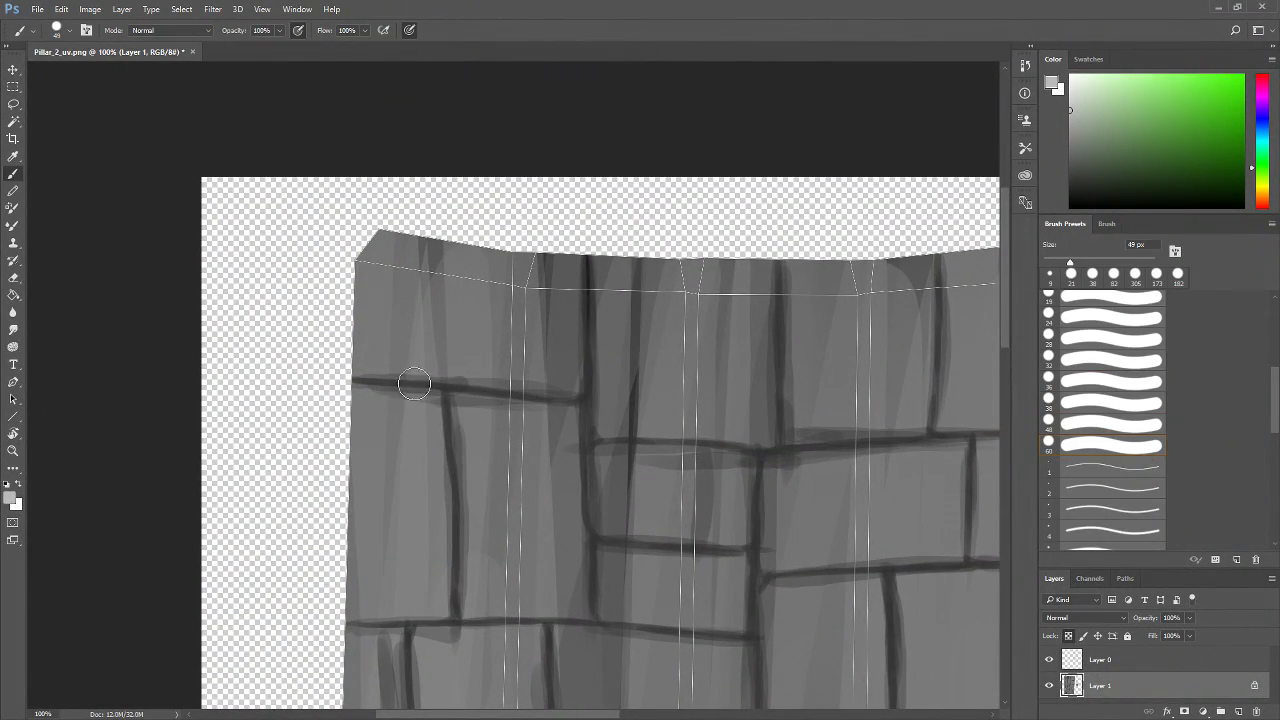
Paint light highlight strokes along the top and inner edges of the upper-left bricks
{"action": "mouse_move", "coordinate": [354, 394]}
{"action": "left_mouse_down"}
{"action": "mouse_move", "coordinate": [437, 400]}
{"action": "mouse_move", "coordinate": [357, 397]}
{"action": "mouse_move", "coordinate": [432, 415]}
{"action": "mouse_move", "coordinate": [435, 395]}
{"action": "mouse_move", "coordinate": [434, 451]}
{"action": "mouse_move", "coordinate": [435, 394]}
{"action": "mouse_move", "coordinate": [432, 557]}
{"action": "mouse_move", "coordinate": [450, 532]}
{"action": "left_mouse_up"}
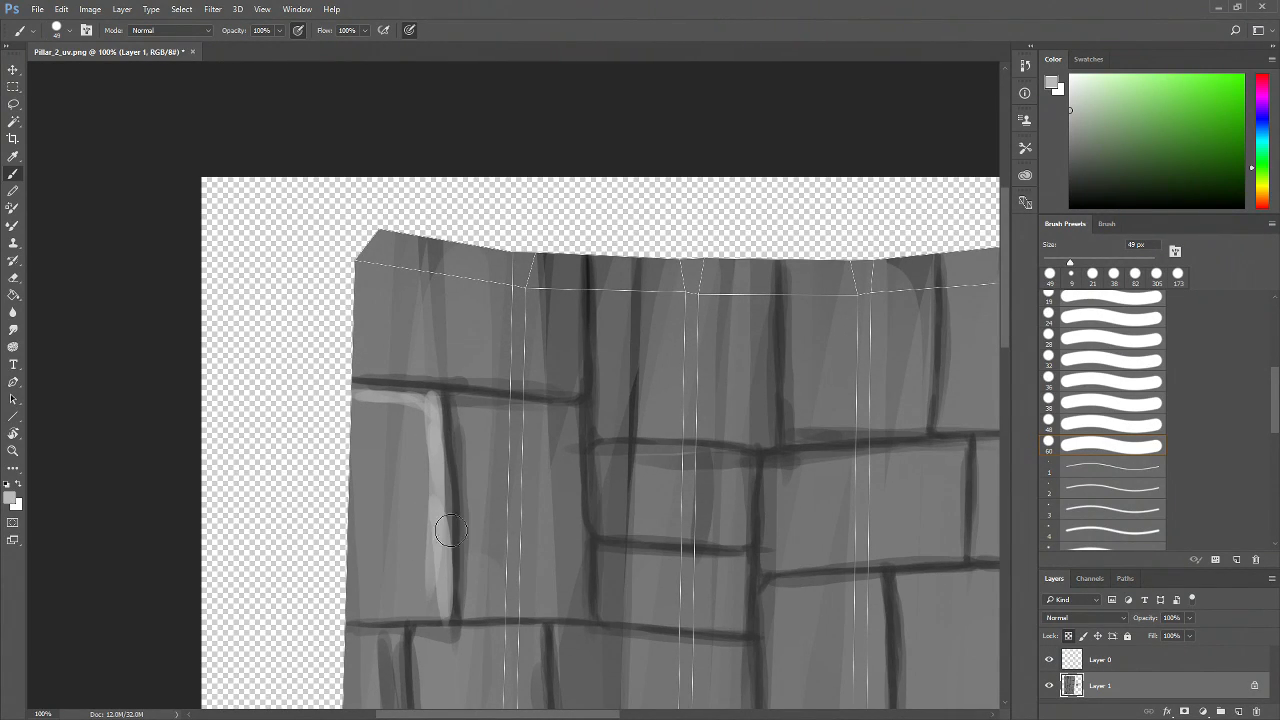
{"action": "key", "text": "ctrl+alt+z"}
{"action": "key", "text": "ctrl+alt+z"}
{"action": "key", "text": "ctrl+alt+z"}
{"action": "mouse_move", "coordinate": [440, 398]}
{"action": "left_mouse_down"}
{"action": "mouse_move", "coordinate": [452, 568]}
{"action": "mouse_move", "coordinate": [444, 618]}
{"action": "mouse_move", "coordinate": [458, 621]}
{"action": "mouse_move", "coordinate": [447, 558]}
{"action": "mouse_move", "coordinate": [447, 612]}
{"action": "left_mouse_up"}
{"action": "left_click_drag", "start_coordinate": [459, 404], "coordinate": [572, 410]}
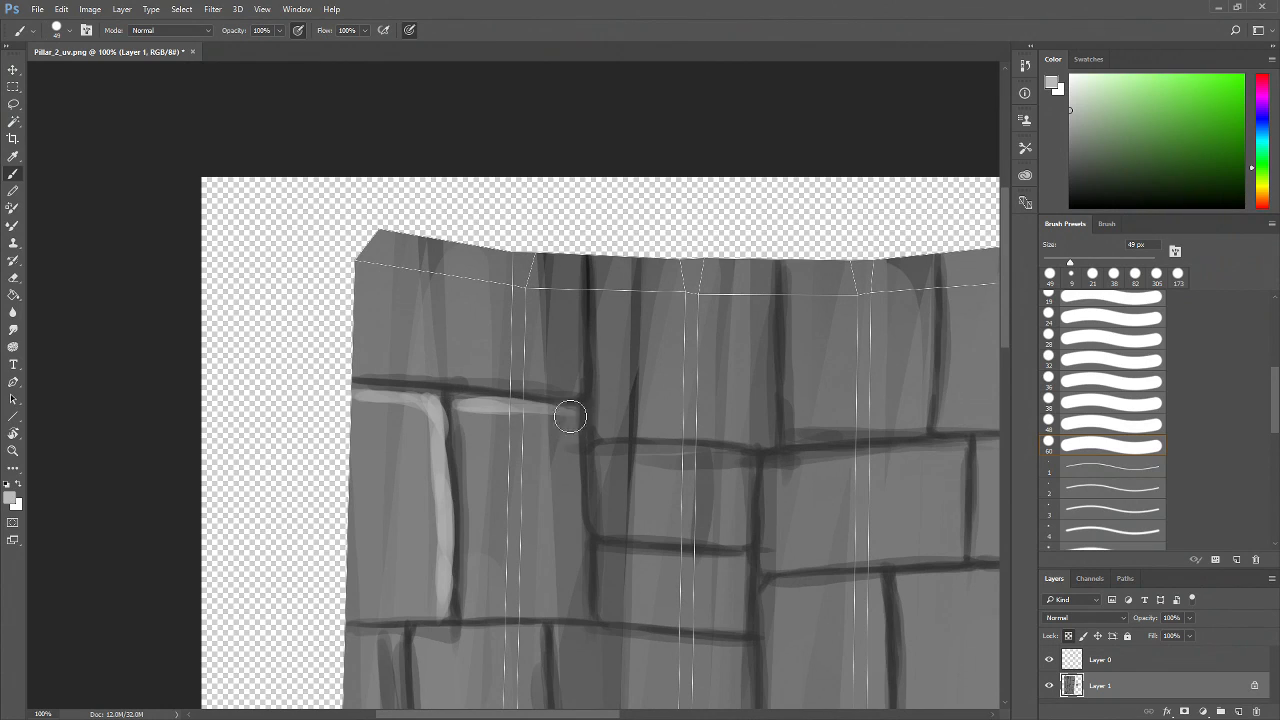
Add light highlights along the edges of the neighbouring upper bricks
{"action": "left_click_drag", "start_coordinate": [616, 477], "coordinate": [497, 460]}
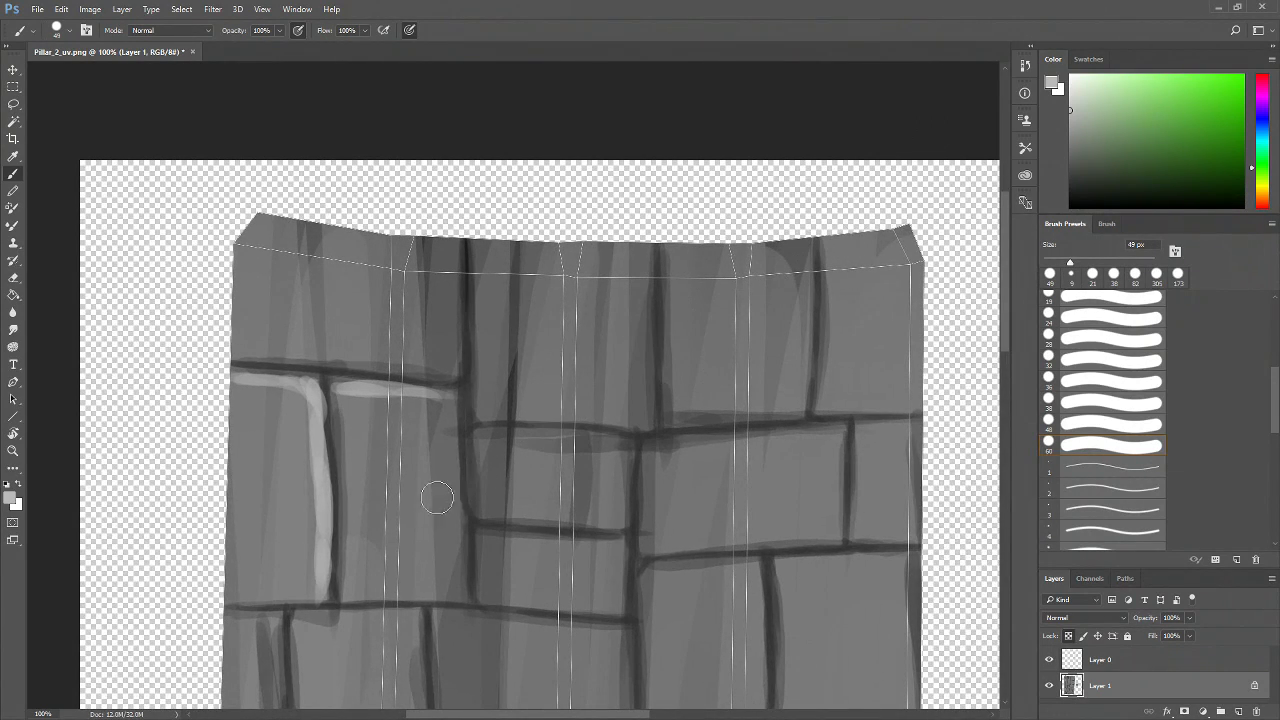
{"action": "left_click_drag", "start_coordinate": [432, 392], "coordinate": [457, 538]}
{"action": "left_click_drag", "start_coordinate": [457, 470], "coordinate": [463, 596]}
{"action": "left_click_drag", "start_coordinate": [572, 440], "coordinate": [436, 462]}
{"action": "mouse_move", "coordinate": [352, 270]}
{"action": "left_mouse_down"}
{"action": "mouse_move", "coordinate": [514, 268]}
{"action": "mouse_move", "coordinate": [514, 282]}
{"action": "mouse_move", "coordinate": [501, 271]}
{"action": "mouse_move", "coordinate": [506, 304]}
{"action": "mouse_move", "coordinate": [485, 279]}
{"action": "mouse_move", "coordinate": [508, 317]}
{"action": "mouse_move", "coordinate": [503, 275]}
{"action": "mouse_move", "coordinate": [512, 330]}
{"action": "mouse_move", "coordinate": [509, 309]}
{"action": "mouse_move", "coordinate": [512, 440]}
{"action": "left_mouse_up"}
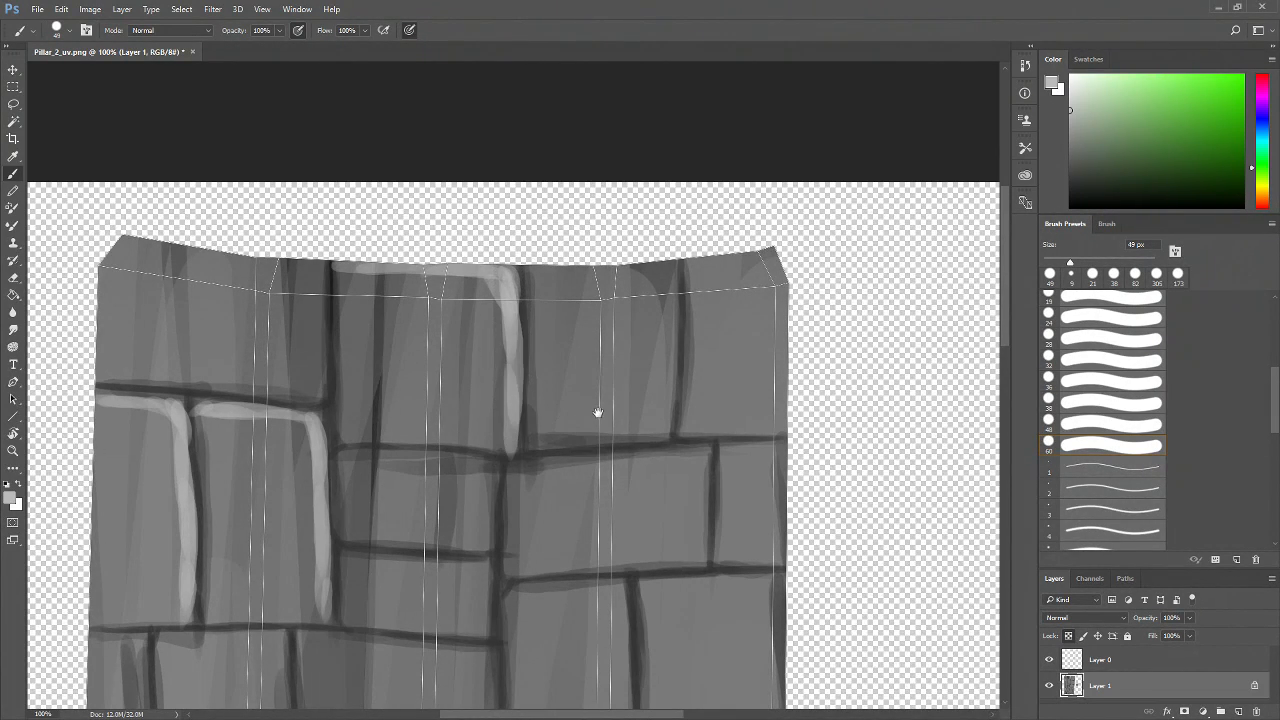
Paint highlight strokes along the top edges of the small middle bricks
{"action": "left_click_drag", "start_coordinate": [597, 413], "coordinate": [502, 355]}
{"action": "mouse_move", "coordinate": [248, 400]}
{"action": "left_mouse_down"}
{"action": "mouse_move", "coordinate": [364, 402]}
{"action": "mouse_move", "coordinate": [391, 411]}
{"action": "mouse_move", "coordinate": [398, 446]}
{"action": "left_mouse_up"}
{"action": "left_click_drag", "start_coordinate": [473, 525], "coordinate": [479, 455]}
{"action": "left_click_drag", "start_coordinate": [252, 430], "coordinate": [372, 432]}
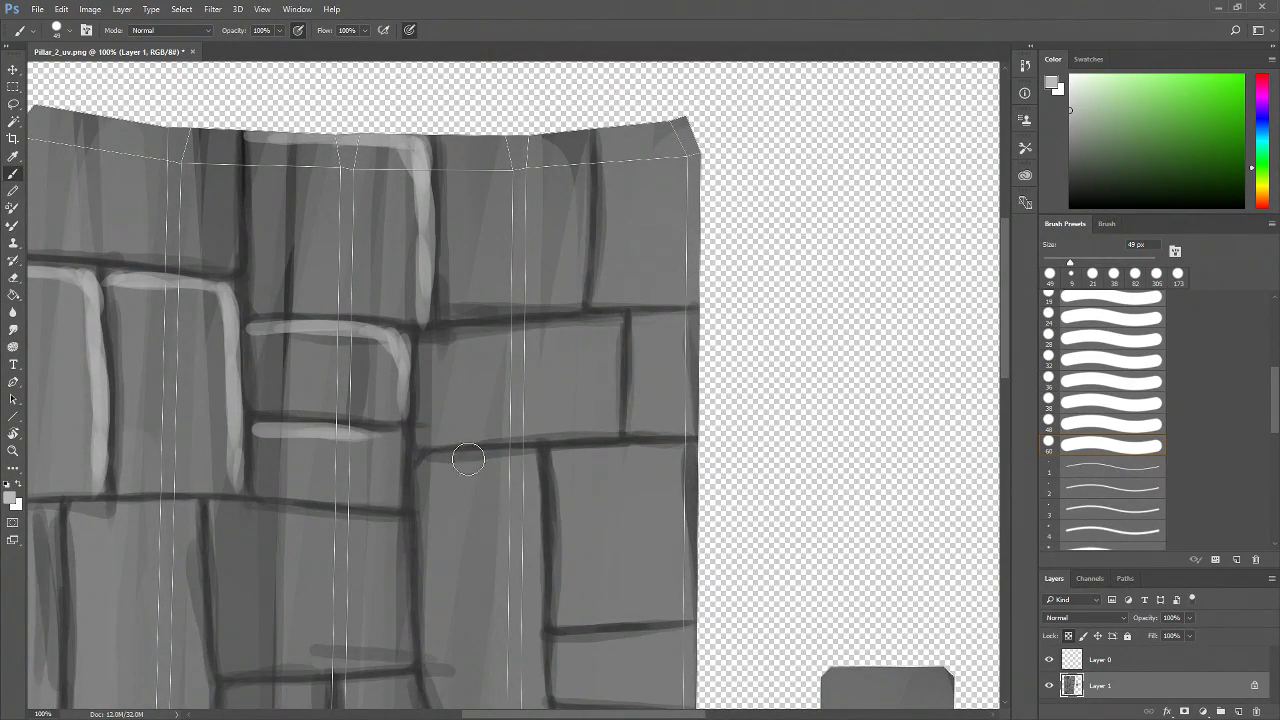
Hide Layer 0 and paint light highlights along the top and right edges of the middle bricks
{"action": "left_click", "coordinate": [1050, 659]}
{"action": "left_click_drag", "start_coordinate": [492, 480], "coordinate": [592, 505]}
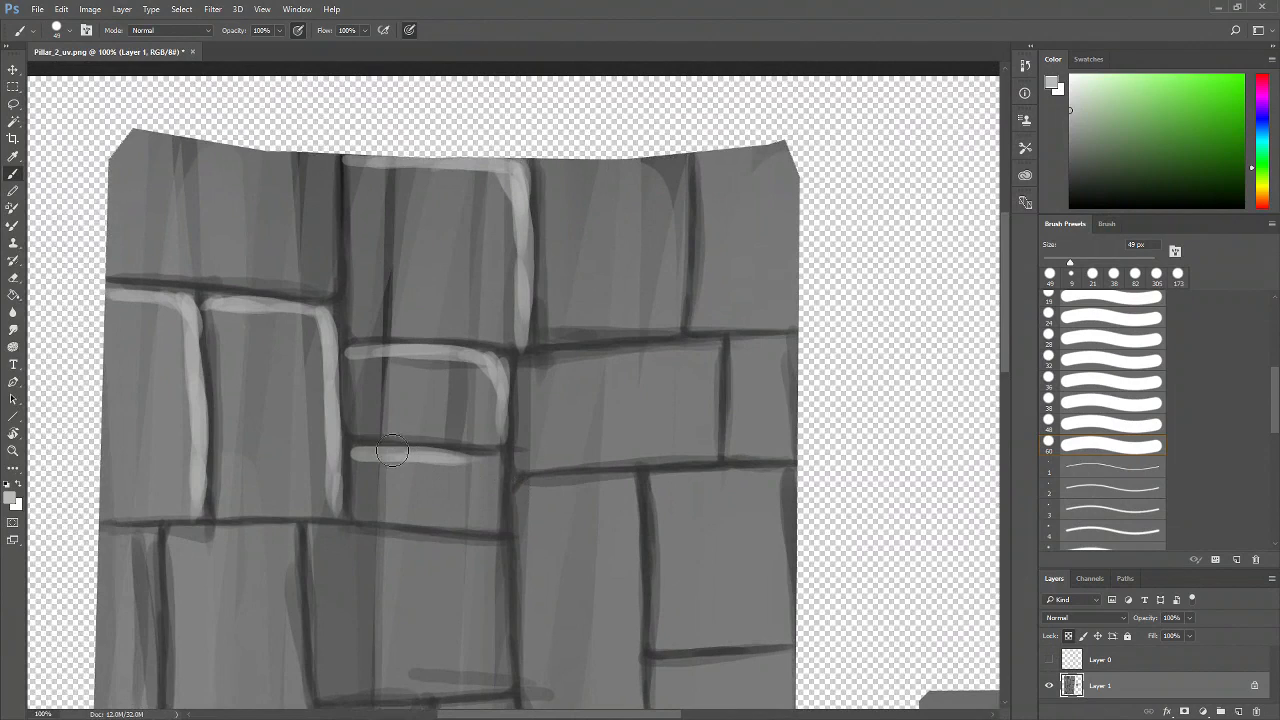
{"action": "left_click_drag", "start_coordinate": [485, 473], "coordinate": [499, 527]}
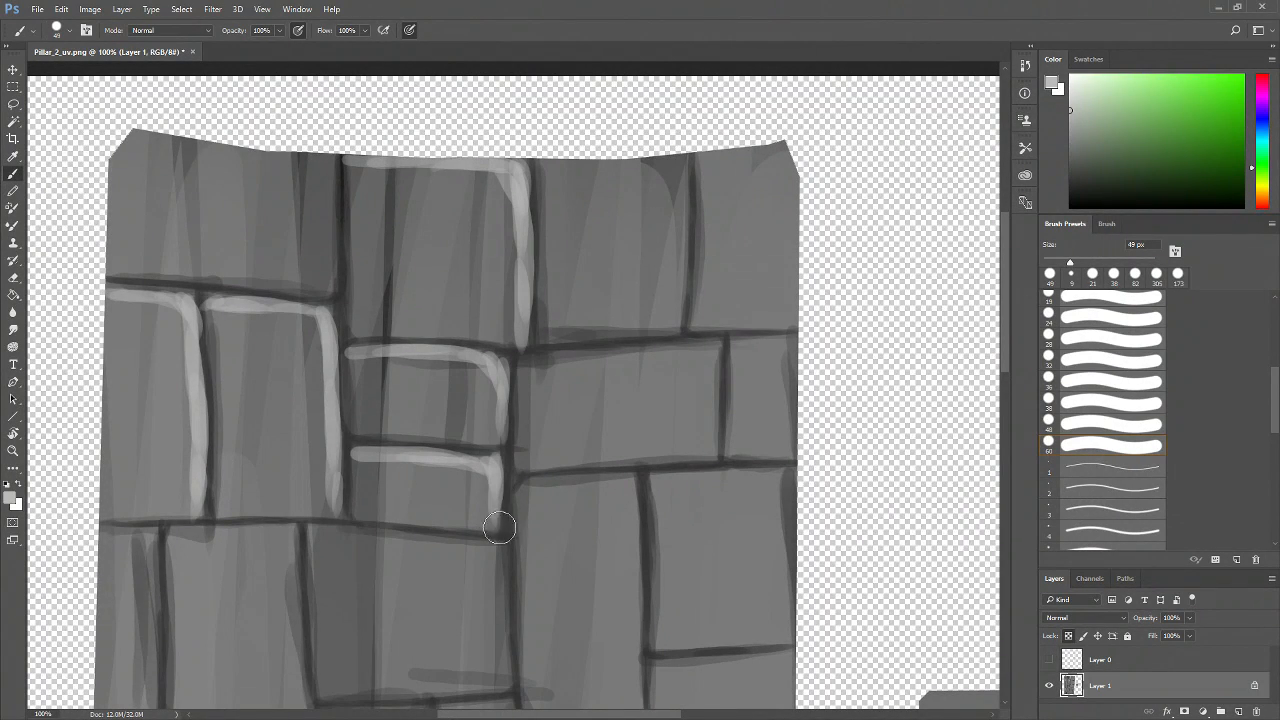
{"action": "left_click_drag", "start_coordinate": [588, 403], "coordinate": [526, 478]}
{"action": "mouse_move", "coordinate": [465, 443]}
{"action": "left_mouse_down"}
{"action": "mouse_move", "coordinate": [646, 431]}
{"action": "mouse_move", "coordinate": [658, 435]}
{"action": "mouse_move", "coordinate": [655, 497]}
{"action": "left_mouse_up"}
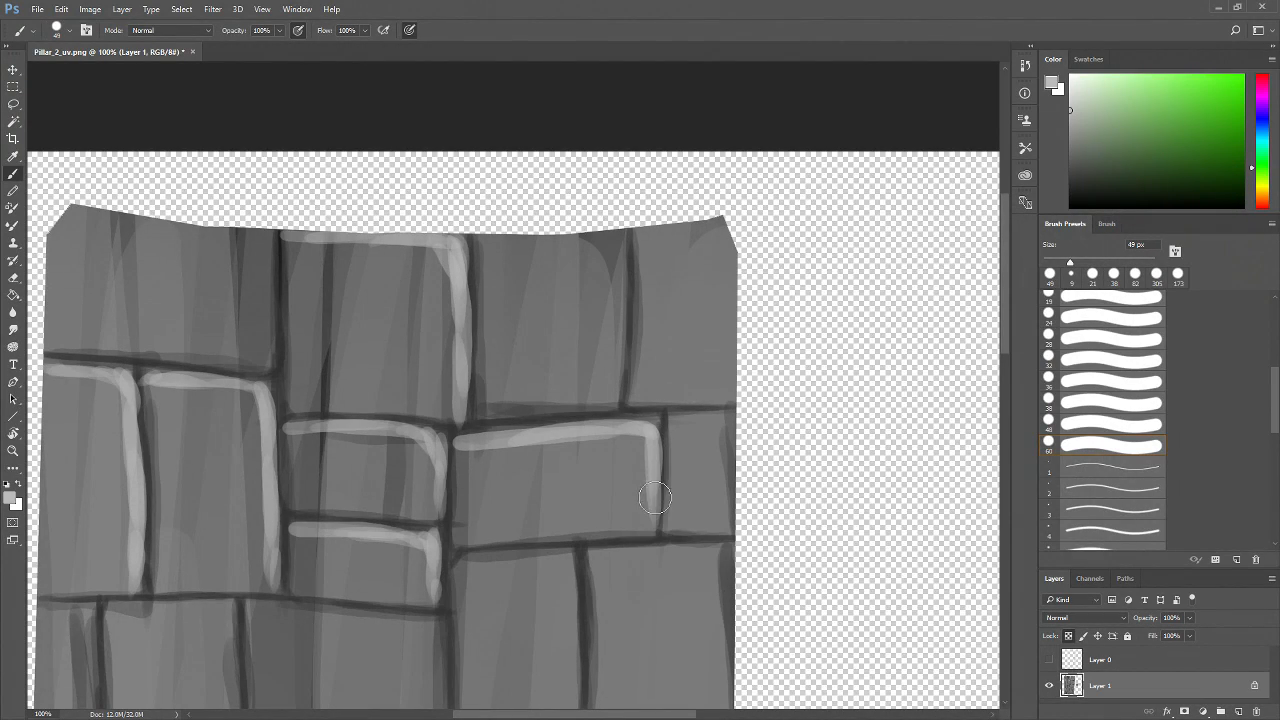
{"action": "left_click_drag", "start_coordinate": [642, 431], "coordinate": [529, 511]}
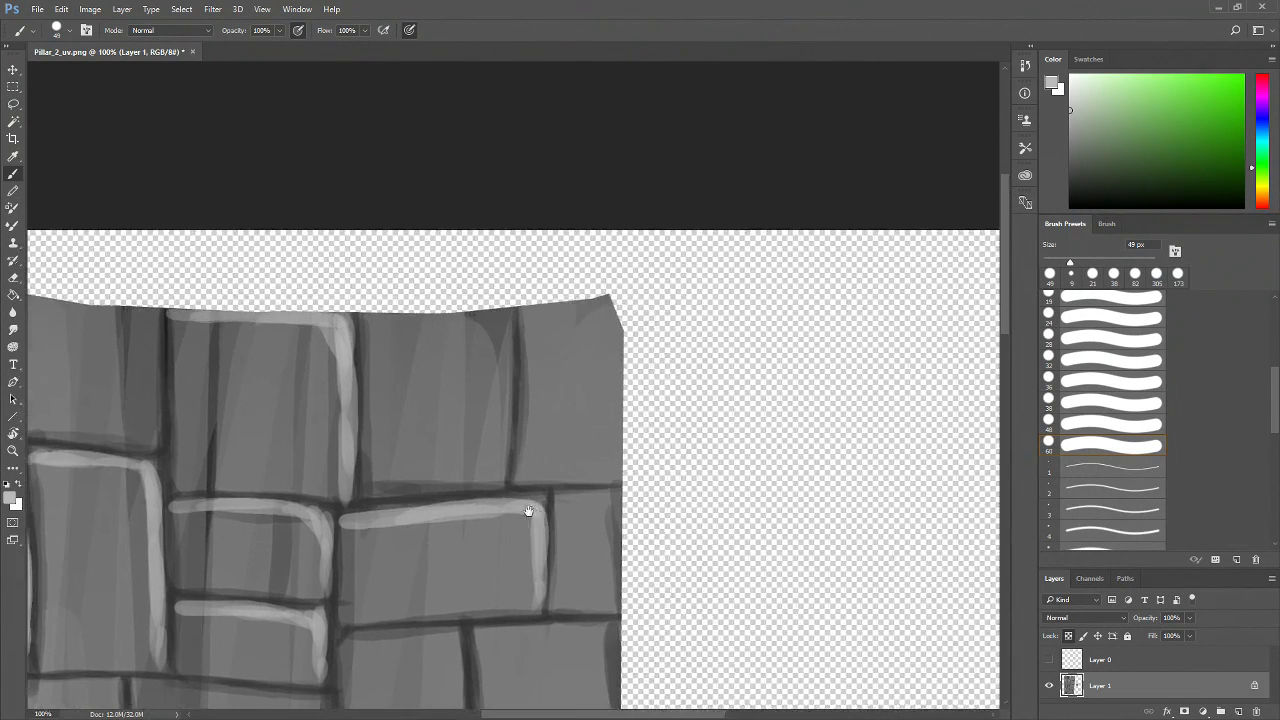
Paint light highlights along the top and right edges of the upper-right bricks and the brick below them
{"action": "mouse_move", "coordinate": [367, 330]}
{"action": "left_mouse_down"}
{"action": "mouse_move", "coordinate": [455, 312]}
{"action": "mouse_move", "coordinate": [389, 324]}
{"action": "mouse_move", "coordinate": [499, 325]}
{"action": "mouse_move", "coordinate": [473, 318]}
{"action": "mouse_move", "coordinate": [512, 348]}
{"action": "mouse_move", "coordinate": [539, 329]}
{"action": "mouse_move", "coordinate": [499, 307]}
{"action": "mouse_move", "coordinate": [511, 367]}
{"action": "mouse_move", "coordinate": [499, 319]}
{"action": "mouse_move", "coordinate": [497, 462]}
{"action": "mouse_move", "coordinate": [501, 393]}
{"action": "mouse_move", "coordinate": [494, 438]}
{"action": "left_mouse_up"}
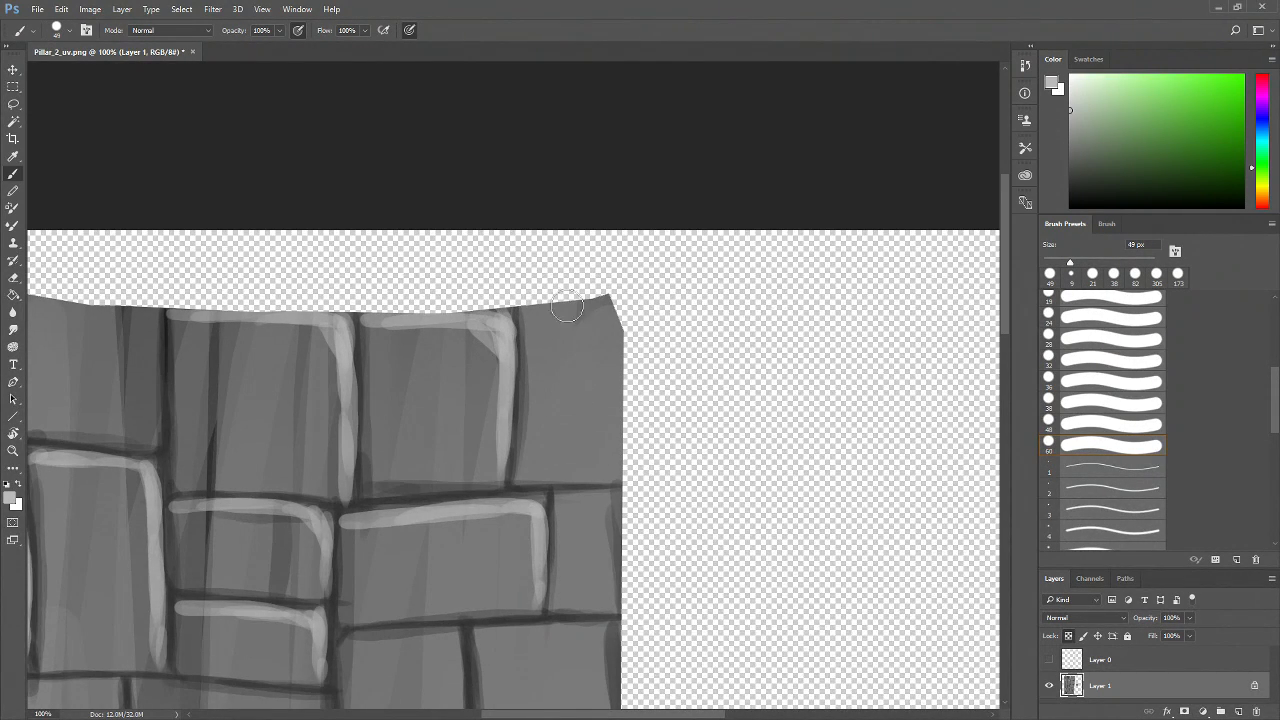
{"action": "mouse_move", "coordinate": [541, 313]}
{"action": "left_mouse_down"}
{"action": "mouse_move", "coordinate": [607, 308]}
{"action": "mouse_move", "coordinate": [628, 348]}
{"action": "mouse_move", "coordinate": [600, 297]}
{"action": "mouse_move", "coordinate": [620, 337]}
{"action": "mouse_move", "coordinate": [592, 306]}
{"action": "mouse_move", "coordinate": [549, 339]}
{"action": "mouse_move", "coordinate": [625, 354]}
{"action": "mouse_move", "coordinate": [612, 474]}
{"action": "left_mouse_up"}
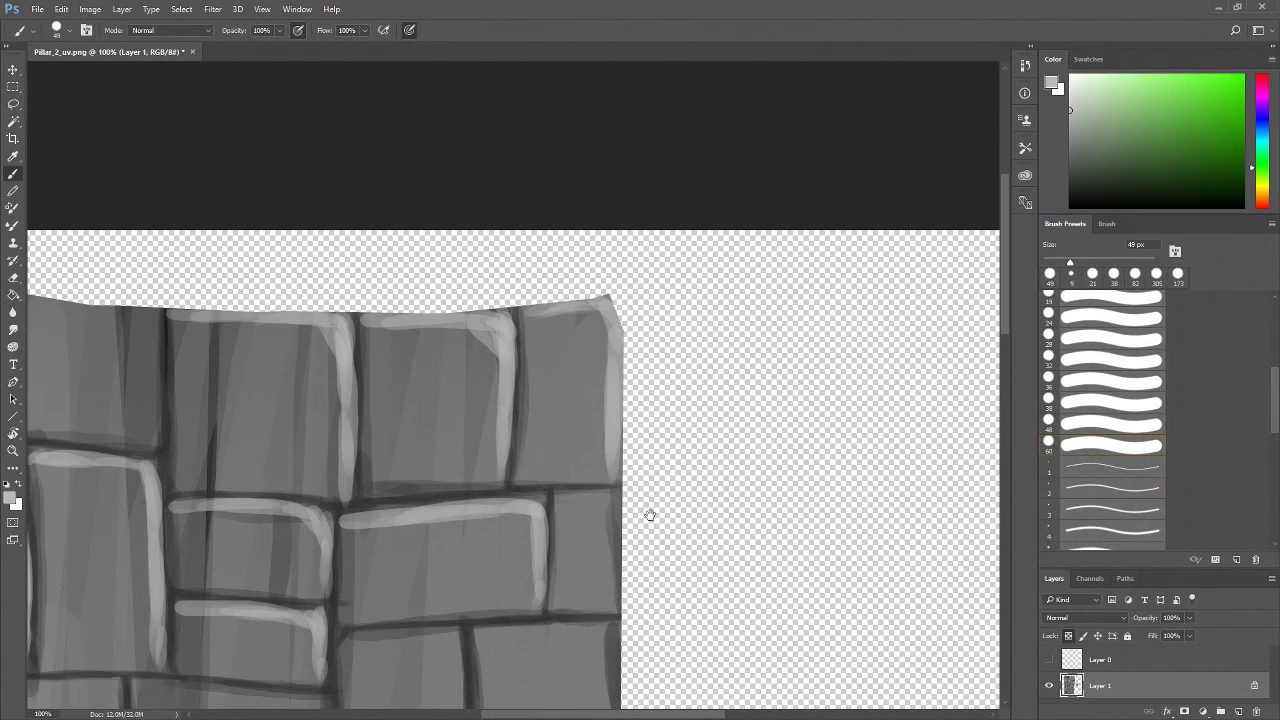
{"action": "left_click_drag", "start_coordinate": [649, 517], "coordinate": [611, 400]}
{"action": "mouse_move", "coordinate": [524, 384]}
{"action": "left_mouse_down"}
{"action": "mouse_move", "coordinate": [605, 394]}
{"action": "mouse_move", "coordinate": [573, 378]}
{"action": "mouse_move", "coordinate": [567, 473]}
{"action": "left_mouse_up"}
{"action": "mouse_move", "coordinate": [582, 374]}
{"action": "left_mouse_down"}
{"action": "mouse_move", "coordinate": [579, 491]}
{"action": "mouse_move", "coordinate": [687, 376]}
{"action": "left_mouse_up"}
{"action": "mouse_move", "coordinate": [408, 413]}
{"action": "left_mouse_down"}
{"action": "mouse_move", "coordinate": [512, 405]}
{"action": "mouse_move", "coordinate": [510, 580]}
{"action": "mouse_move", "coordinate": [528, 640]}
{"action": "mouse_move", "coordinate": [548, 585]}
{"action": "left_mouse_up"}
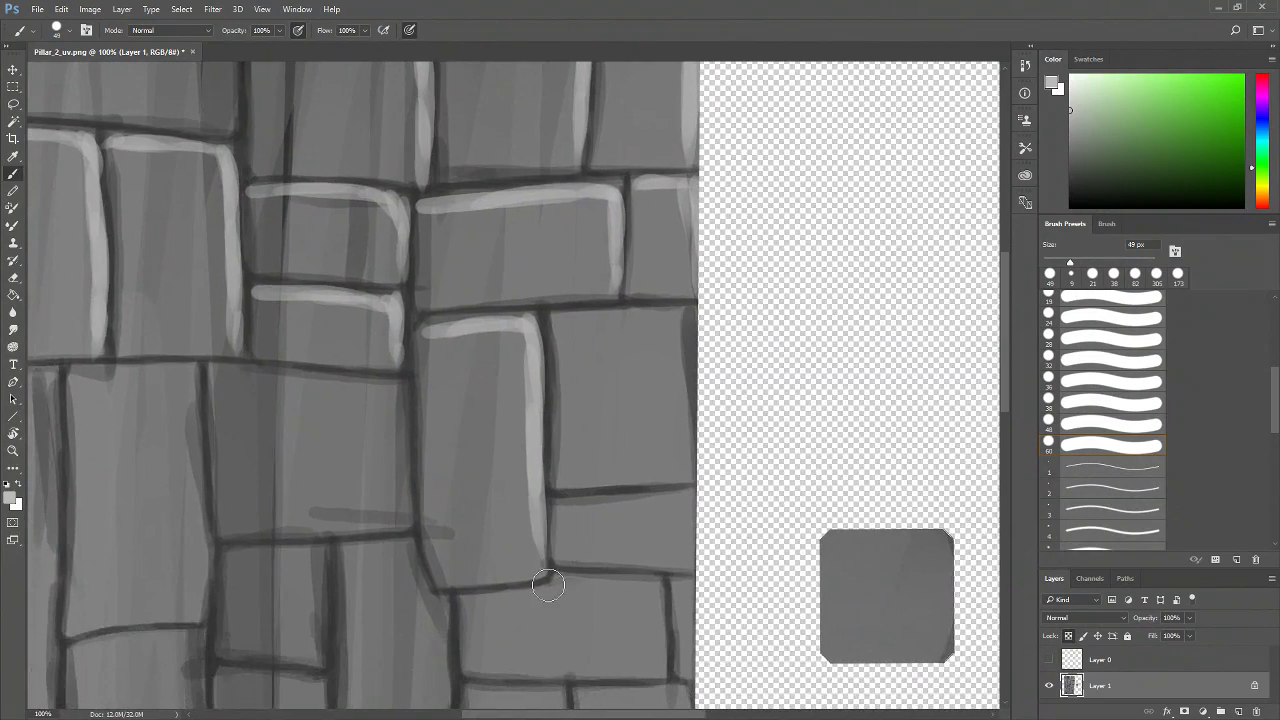
{"action": "mouse_move", "coordinate": [485, 326]}
{"action": "left_mouse_down"}
{"action": "mouse_move", "coordinate": [527, 358]}
{"action": "mouse_move", "coordinate": [603, 522]}
{"action": "left_mouse_up"}
Paint vertical highlight strokes along the edges of the bricks on the pillar's lower-left side
{"action": "key", "text": "ctrl+minus"}
{"action": "key", "text": "ctrl+minus"}
{"action": "key", "text": "ctrl+minus"}
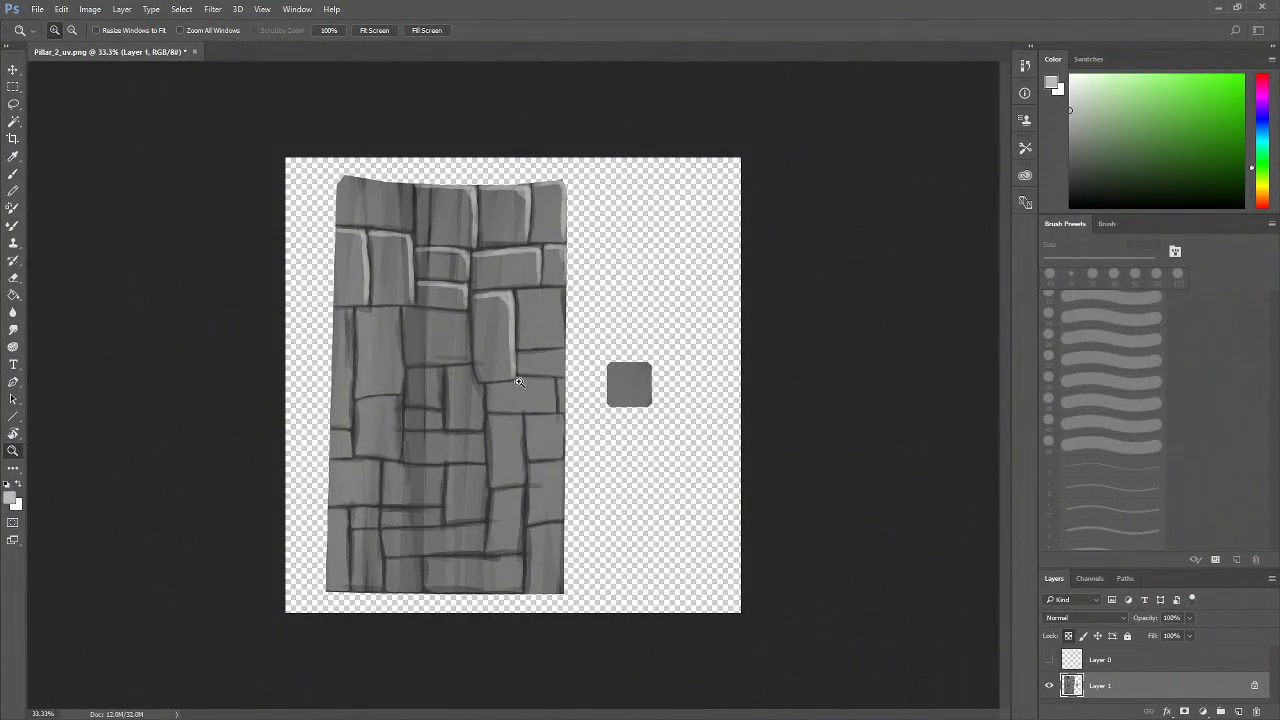
{"action": "key", "text": "ctrl+plus"}
{"action": "key", "text": "ctrl+plus"}
{"action": "key", "text": "ctrl+plus"}
{"action": "key", "text": "ctrl+plus"}
{"action": "left_click_drag", "start_coordinate": [451, 523], "coordinate": [543, 500]}
{"action": "mouse_move", "coordinate": [142, 290]}
{"action": "left_mouse_down"}
{"action": "mouse_move", "coordinate": [220, 290]}
{"action": "mouse_move", "coordinate": [243, 312]}
{"action": "mouse_move", "coordinate": [209, 286]}
{"action": "mouse_move", "coordinate": [237, 320]}
{"action": "mouse_move", "coordinate": [237, 283]}
{"action": "mouse_move", "coordinate": [249, 331]}
{"action": "mouse_move", "coordinate": [240, 289]}
{"action": "mouse_move", "coordinate": [242, 545]}
{"action": "left_mouse_up"}
{"action": "scroll", "coordinate": [270, 400], "scroll_direction": "down", "scroll_amount": 2}
{"action": "mouse_move", "coordinate": [222, 212]}
{"action": "left_mouse_down"}
{"action": "mouse_move", "coordinate": [245, 327]}
{"action": "mouse_move", "coordinate": [248, 545]}
{"action": "left_mouse_up"}
{"action": "scroll", "coordinate": [248, 545], "scroll_direction": "down", "scroll_amount": 3}
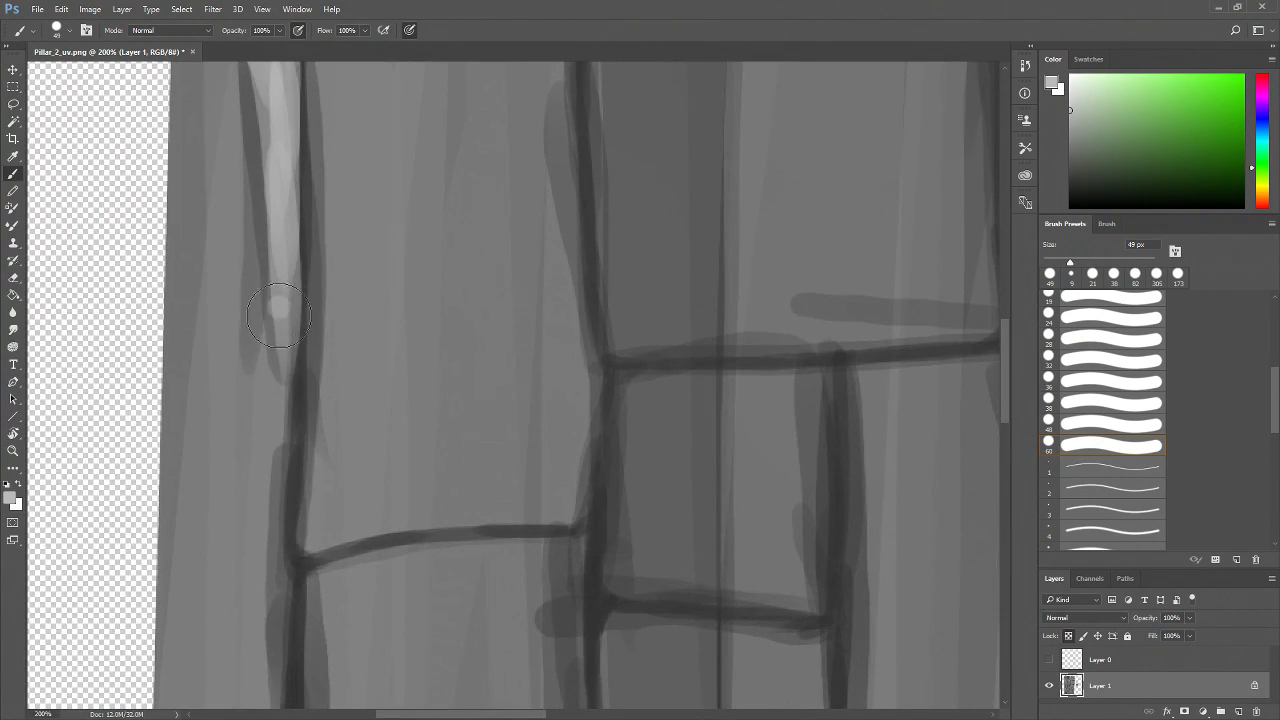
{"action": "left_click_drag", "start_coordinate": [279, 316], "coordinate": [262, 545]}
{"action": "left_click_drag", "start_coordinate": [285, 384], "coordinate": [264, 605]}
{"action": "left_click_drag", "start_coordinate": [336, 497], "coordinate": [345, 267]}
{"action": "left_click_drag", "start_coordinate": [270, 313], "coordinate": [267, 480]}
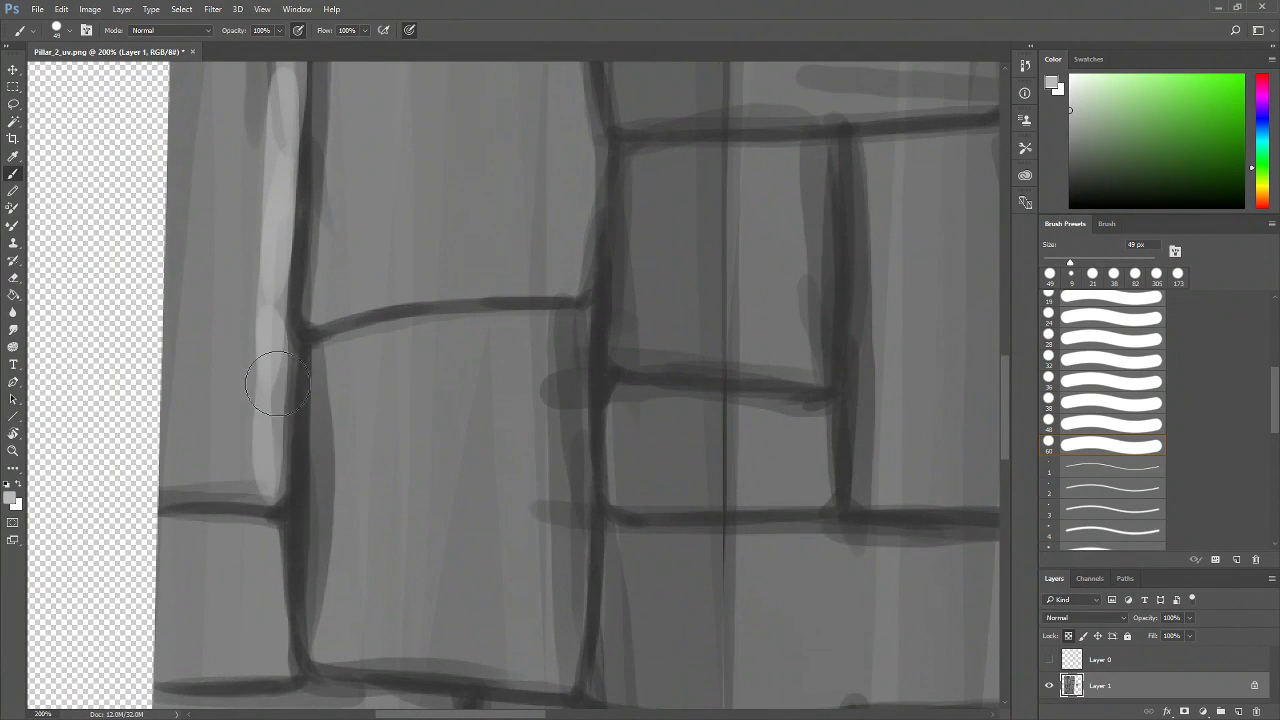
Paint highlights along the top and right edges of the lower-middle bricks
{"action": "left_click_drag", "start_coordinate": [448, 250], "coordinate": [390, 406]}
{"action": "left_click_drag", "start_coordinate": [421, 195], "coordinate": [360, 403]}
{"action": "left_click_drag", "start_coordinate": [299, 194], "coordinate": [324, 321]}
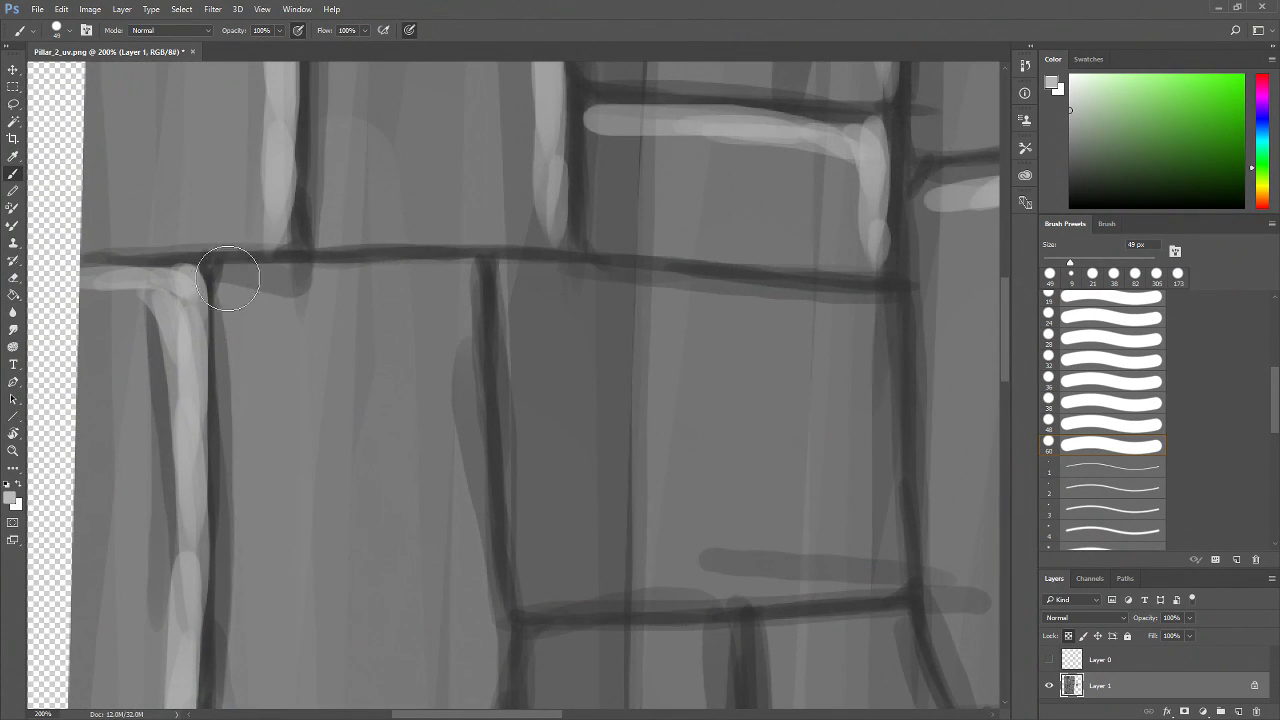
{"action": "left_click_drag", "start_coordinate": [234, 279], "coordinate": [391, 268]}
{"action": "mouse_move", "coordinate": [279, 277]}
{"action": "left_mouse_down"}
{"action": "mouse_move", "coordinate": [431, 270]}
{"action": "mouse_move", "coordinate": [469, 286]}
{"action": "mouse_move", "coordinate": [472, 391]}
{"action": "left_mouse_up"}
{"action": "mouse_move", "coordinate": [456, 318]}
{"action": "left_mouse_down"}
{"action": "mouse_move", "coordinate": [471, 410]}
{"action": "mouse_move", "coordinate": [460, 437]}
{"action": "left_mouse_up"}
{"action": "mouse_move", "coordinate": [402, 282]}
{"action": "left_mouse_down"}
{"action": "mouse_move", "coordinate": [440, 329]}
{"action": "mouse_move", "coordinate": [475, 415]}
{"action": "left_mouse_up"}
{"action": "left_click_drag", "start_coordinate": [516, 420], "coordinate": [499, 310]}
{"action": "mouse_move", "coordinate": [400, 194]}
{"action": "left_mouse_down"}
{"action": "mouse_move", "coordinate": [452, 340]}
{"action": "mouse_move", "coordinate": [448, 444]}
{"action": "left_mouse_up"}
{"action": "left_click_drag", "start_coordinate": [450, 322], "coordinate": [473, 535]}
{"action": "left_click_drag", "start_coordinate": [545, 564], "coordinate": [572, 462]}
{"action": "left_click_drag", "start_coordinate": [496, 405], "coordinate": [483, 561]}
Highlight the top and right edges of the neighbouring brick to the right
{"action": "left_click_drag", "start_coordinate": [608, 316], "coordinate": [423, 586]}
{"action": "left_click_drag", "start_coordinate": [333, 329], "coordinate": [543, 348]}
{"action": "left_click_drag", "start_coordinate": [372, 332], "coordinate": [668, 357]}
{"action": "left_click_drag", "start_coordinate": [552, 341], "coordinate": [715, 421]}
{"action": "left_click_drag", "start_coordinate": [814, 443], "coordinate": [694, 393]}
{"action": "mouse_move", "coordinate": [545, 304]}
{"action": "left_mouse_down"}
{"action": "mouse_move", "coordinate": [591, 369]}
{"action": "mouse_move", "coordinate": [582, 480]}
{"action": "left_mouse_up"}
{"action": "left_click_drag", "start_coordinate": [583, 345], "coordinate": [601, 582]}
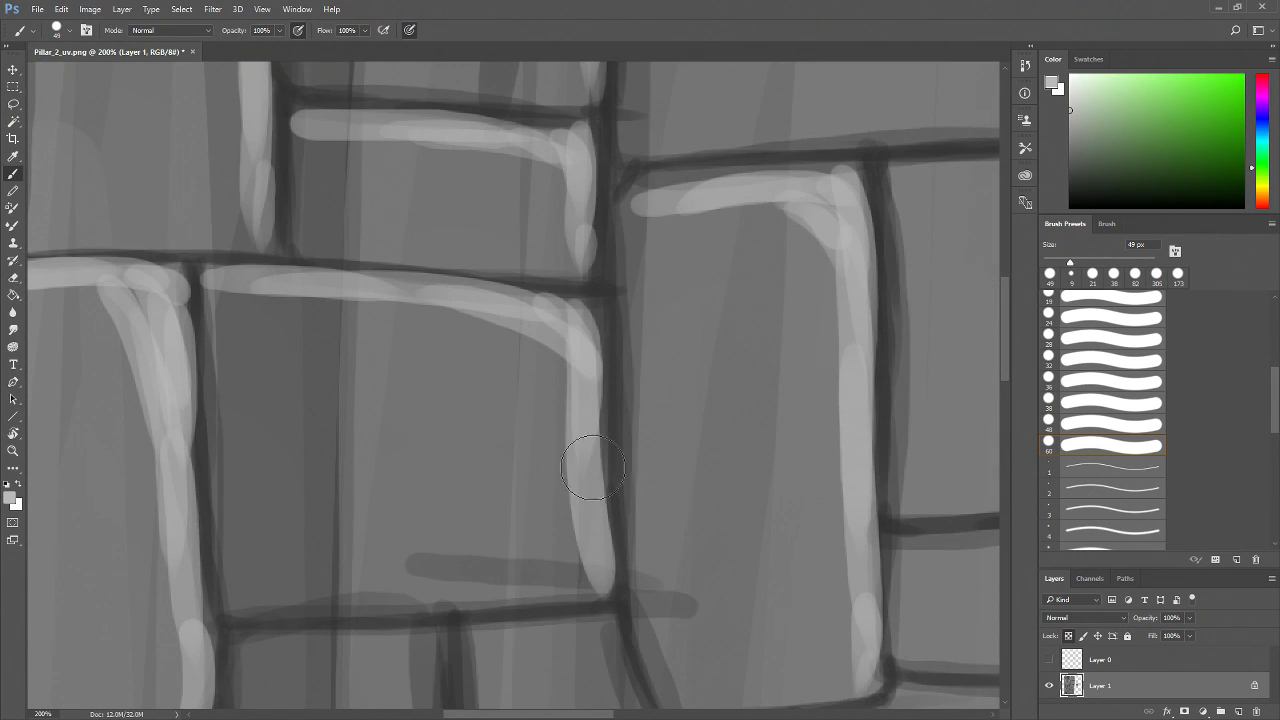
{"action": "left_click_drag", "start_coordinate": [525, 312], "coordinate": [571, 423]}
{"action": "left_click_drag", "start_coordinate": [534, 334], "coordinate": [590, 445]}
{"action": "left_click_drag", "start_coordinate": [706, 409], "coordinate": [505, 424]}
{"action": "left_click_drag", "start_coordinate": [522, 578], "coordinate": [694, 380]}
{"action": "left_click_drag", "start_coordinate": [408, 539], "coordinate": [529, 474]}
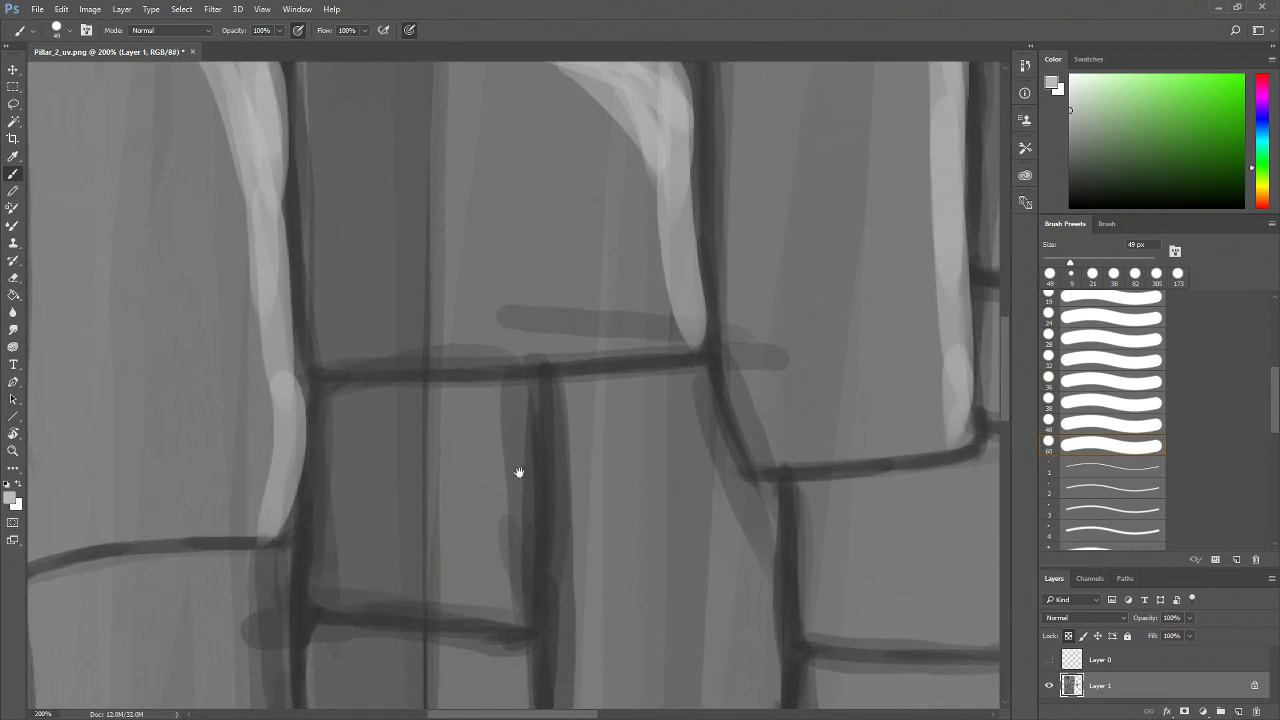
{"action": "mouse_move", "coordinate": [332, 402]}
{"action": "left_mouse_down"}
{"action": "mouse_move", "coordinate": [540, 394]}
{"action": "mouse_move", "coordinate": [526, 590]}
{"action": "left_mouse_up"}
{"action": "left_click_drag", "start_coordinate": [514, 418], "coordinate": [522, 565]}
{"action": "key", "text": "ctrl+alt+z"}
{"action": "key", "text": "ctrl+alt+z"}
{"action": "key", "text": "ctrl+alt+z"}
Paint highlights along the top and right edges of the small brick below
{"action": "mouse_move", "coordinate": [334, 396]}
{"action": "left_mouse_down"}
{"action": "mouse_move", "coordinate": [522, 402]}
{"action": "mouse_move", "coordinate": [511, 596]}
{"action": "left_mouse_up"}
{"action": "left_click_drag", "start_coordinate": [514, 464], "coordinate": [508, 600]}
{"action": "left_click_drag", "start_coordinate": [442, 402], "coordinate": [518, 474]}
{"action": "left_click_drag", "start_coordinate": [484, 402], "coordinate": [516, 448]}
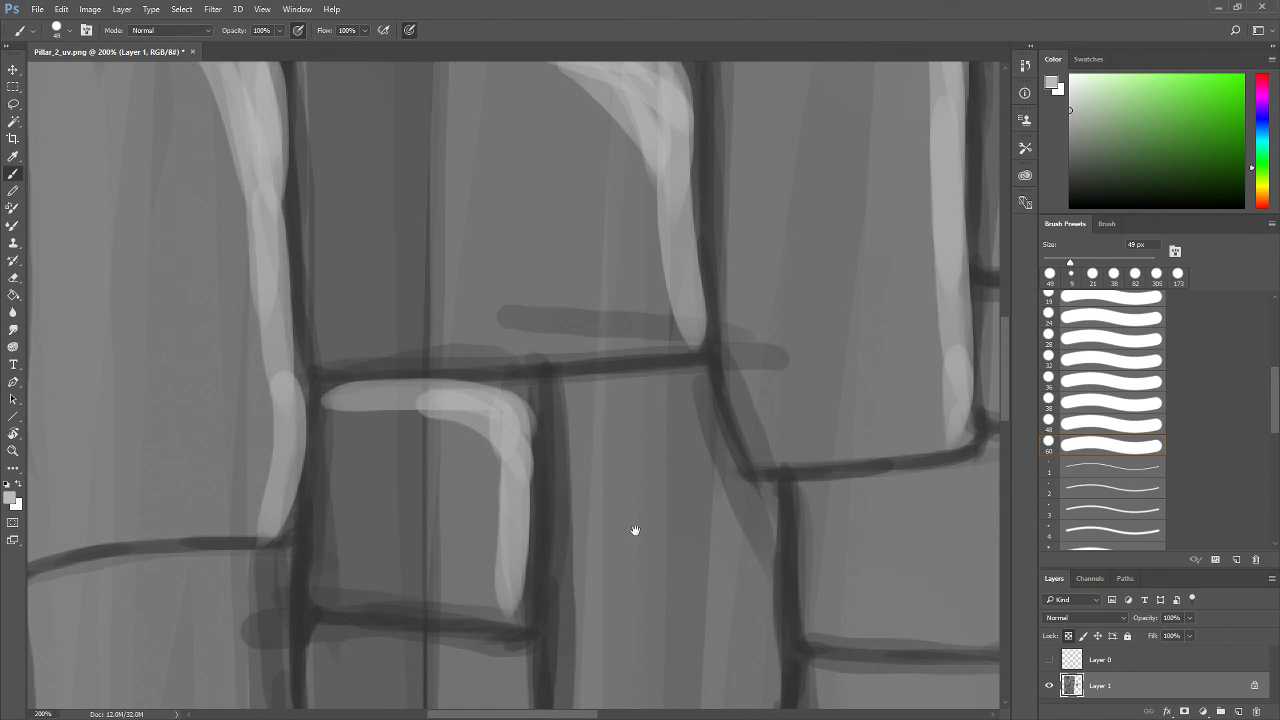
{"action": "left_click_drag", "start_coordinate": [634, 531], "coordinate": [482, 495]}
{"action": "mouse_move", "coordinate": [414, 357]}
{"action": "left_mouse_down"}
{"action": "mouse_move", "coordinate": [560, 354]}
{"action": "mouse_move", "coordinate": [586, 457]}
{"action": "left_mouse_up"}
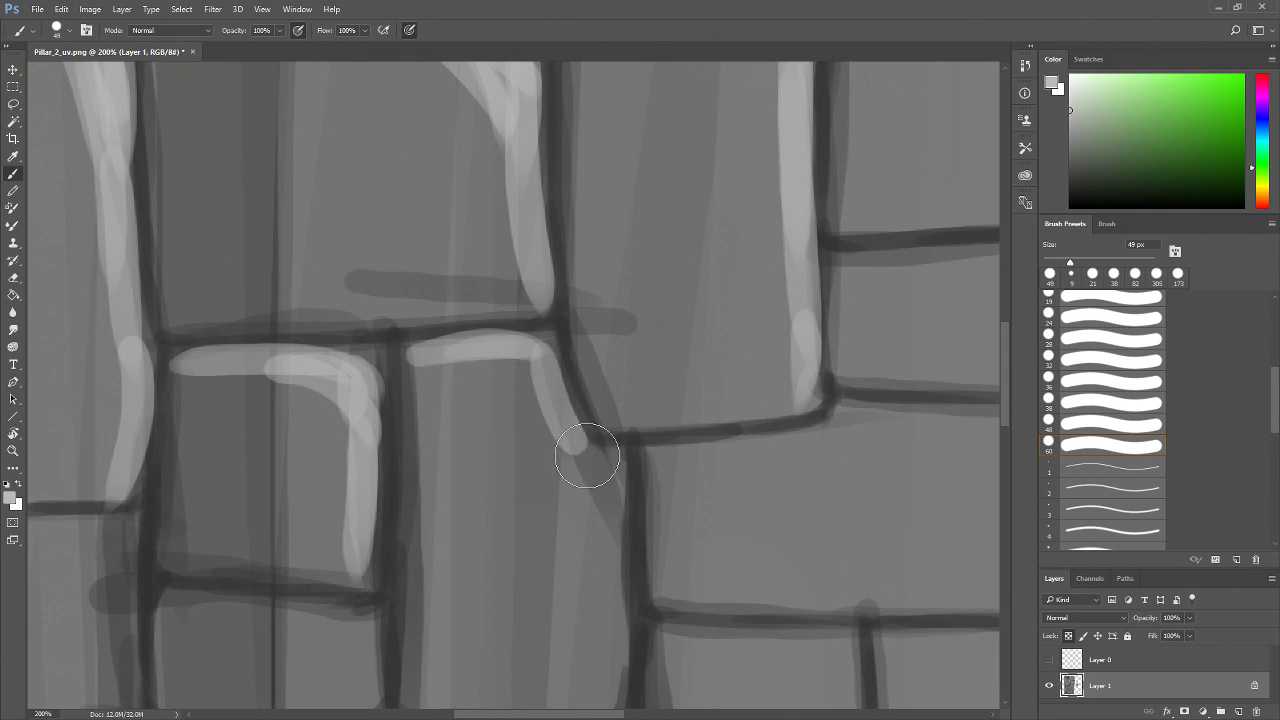
Highlight the top and right edges of the next small brick to the right
{"action": "left_click_drag", "start_coordinate": [540, 352], "coordinate": [544, 390]}
{"action": "left_click_drag", "start_coordinate": [634, 490], "coordinate": [526, 425]}
{"action": "mouse_move", "coordinate": [488, 380]}
{"action": "left_mouse_down"}
{"action": "mouse_move", "coordinate": [500, 391]}
{"action": "mouse_move", "coordinate": [498, 587]}
{"action": "left_mouse_up"}
{"action": "left_click_drag", "start_coordinate": [499, 534], "coordinate": [495, 648]}
{"action": "left_click_drag", "start_coordinate": [620, 537], "coordinate": [472, 646]}
Paint highlight strokes along the edges of the lower bricks near the pillar's right border
{"action": "mouse_move", "coordinate": [402, 500]}
{"action": "left_mouse_down"}
{"action": "mouse_move", "coordinate": [624, 455]}
{"action": "mouse_move", "coordinate": [797, 474]}
{"action": "left_mouse_up"}
{"action": "left_click_drag", "start_coordinate": [835, 516], "coordinate": [672, 424]}
{"action": "mouse_move", "coordinate": [608, 382]}
{"action": "left_mouse_down"}
{"action": "mouse_move", "coordinate": [620, 555]}
{"action": "mouse_move", "coordinate": [614, 449]}
{"action": "mouse_move", "coordinate": [618, 540]}
{"action": "left_mouse_up"}
{"action": "left_click_drag", "start_coordinate": [618, 441], "coordinate": [627, 580]}
{"action": "mouse_move", "coordinate": [604, 397]}
{"action": "left_mouse_down"}
{"action": "mouse_move", "coordinate": [609, 557]}
{"action": "mouse_move", "coordinate": [592, 599]}
{"action": "left_mouse_up"}
{"action": "left_click_drag", "start_coordinate": [418, 433], "coordinate": [623, 410]}
{"action": "mouse_move", "coordinate": [499, 430]}
{"action": "left_mouse_down"}
{"action": "mouse_move", "coordinate": [674, 416]}
{"action": "mouse_move", "coordinate": [691, 488]}
{"action": "left_mouse_up"}
{"action": "mouse_move", "coordinate": [635, 416]}
{"action": "left_mouse_down"}
{"action": "mouse_move", "coordinate": [678, 516]}
{"action": "mouse_move", "coordinate": [679, 554]}
{"action": "left_mouse_up"}
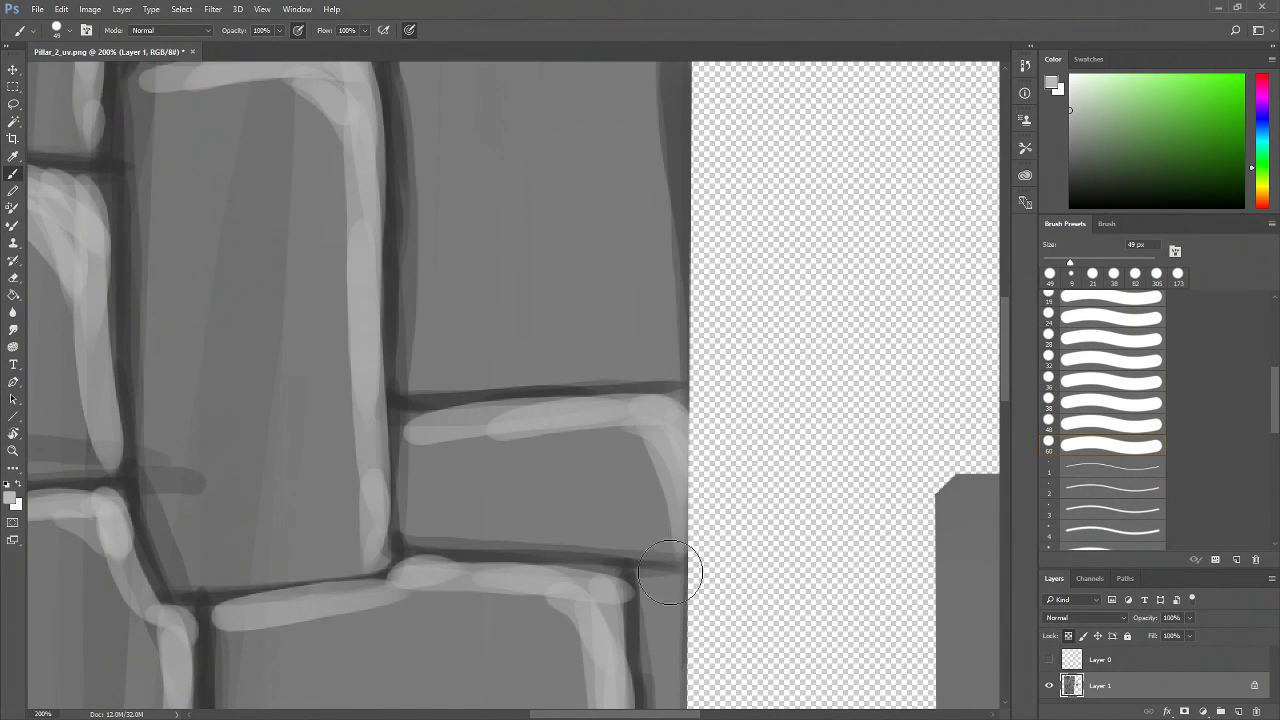
Highlight the top and right edges of the remaining right-column bricks
{"action": "left_click_drag", "start_coordinate": [521, 390], "coordinate": [465, 675]}
{"action": "left_click_drag", "start_coordinate": [347, 362], "coordinate": [540, 351]}
{"action": "mouse_move", "coordinate": [408, 352]}
{"action": "left_mouse_down"}
{"action": "mouse_move", "coordinate": [510, 336]}
{"action": "mouse_move", "coordinate": [643, 357]}
{"action": "left_mouse_up"}
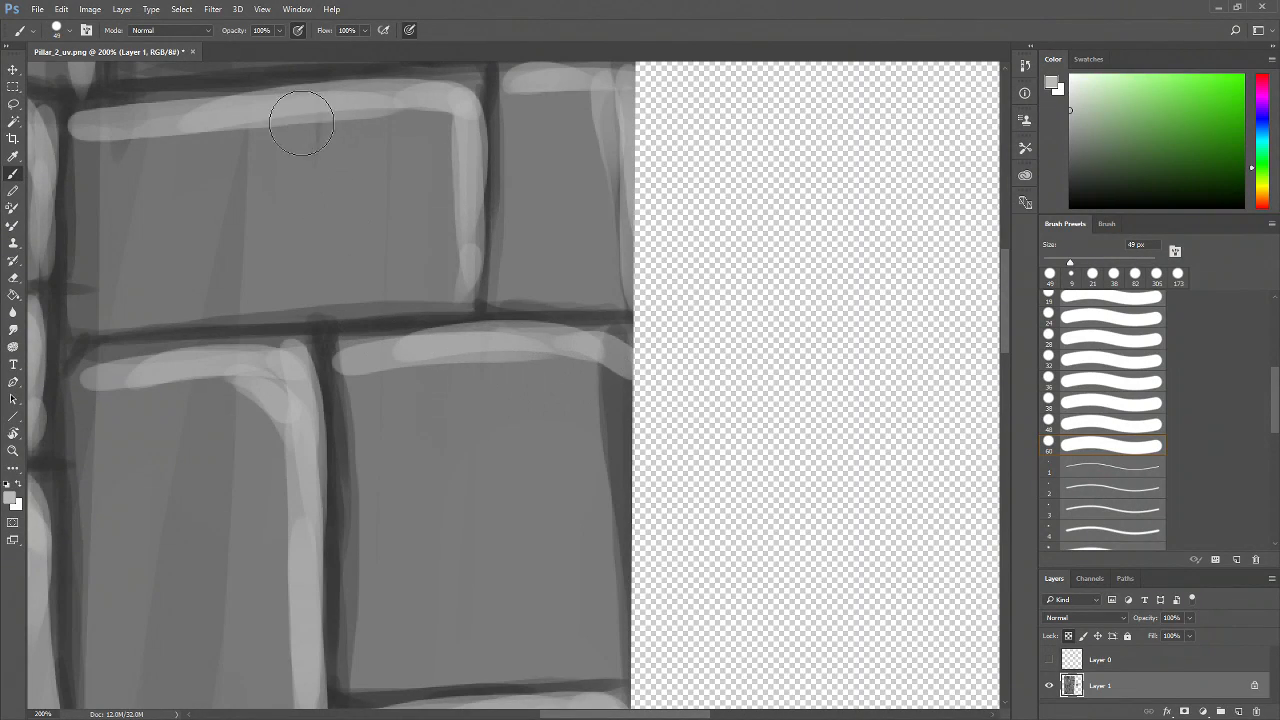
{"action": "left_click_drag", "start_coordinate": [566, 349], "coordinate": [617, 557]}
{"action": "left_click_drag", "start_coordinate": [602, 357], "coordinate": [621, 652]}
{"action": "left_click_drag", "start_coordinate": [538, 377], "coordinate": [585, 440]}
{"action": "left_click_drag", "start_coordinate": [547, 354], "coordinate": [610, 491]}
{"action": "left_click_drag", "start_coordinate": [601, 347], "coordinate": [628, 656]}
{"action": "left_click_drag", "start_coordinate": [624, 383], "coordinate": [624, 648]}
{"action": "left_click_drag", "start_coordinate": [657, 508], "coordinate": [773, 421]}
{"action": "key", "text": "z"}
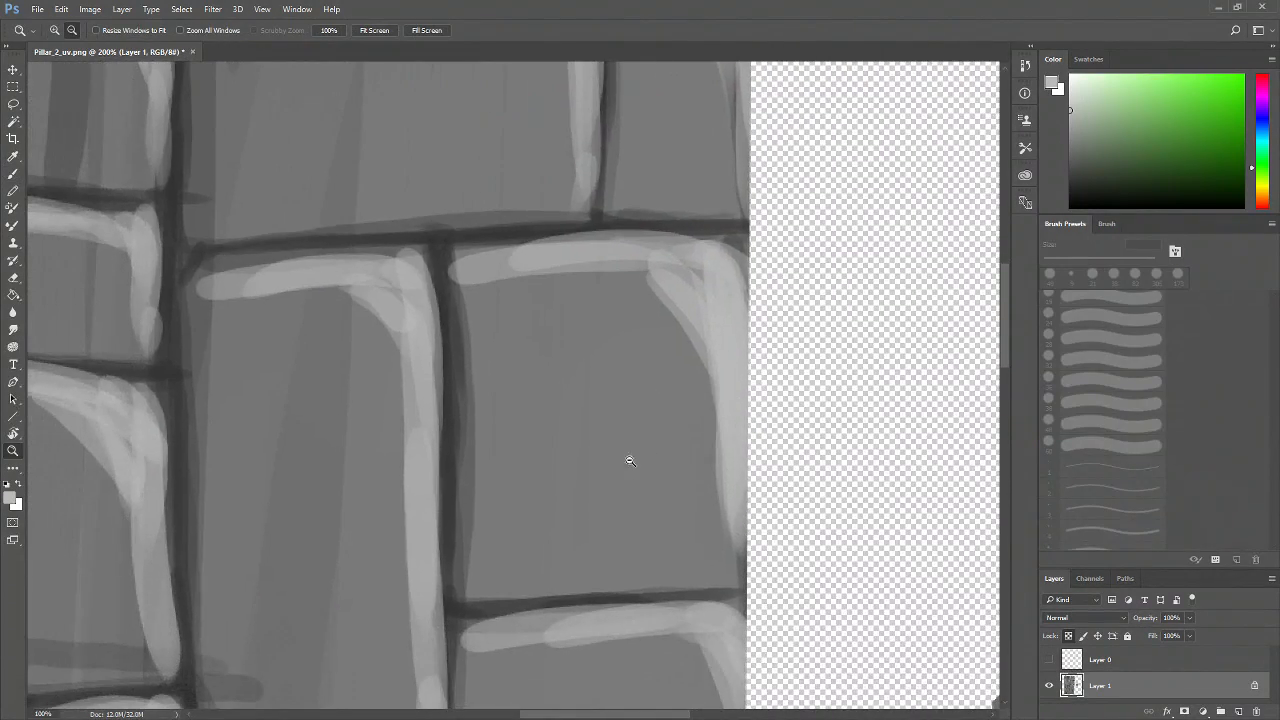
{"action": "left_click", "coordinate": [625, 464], "text": "alt"}
{"action": "left_click", "coordinate": [626, 466], "text": "alt"}
{"action": "scroll", "coordinate": [495, 452], "scroll_direction": "down", "scroll_amount": 2}
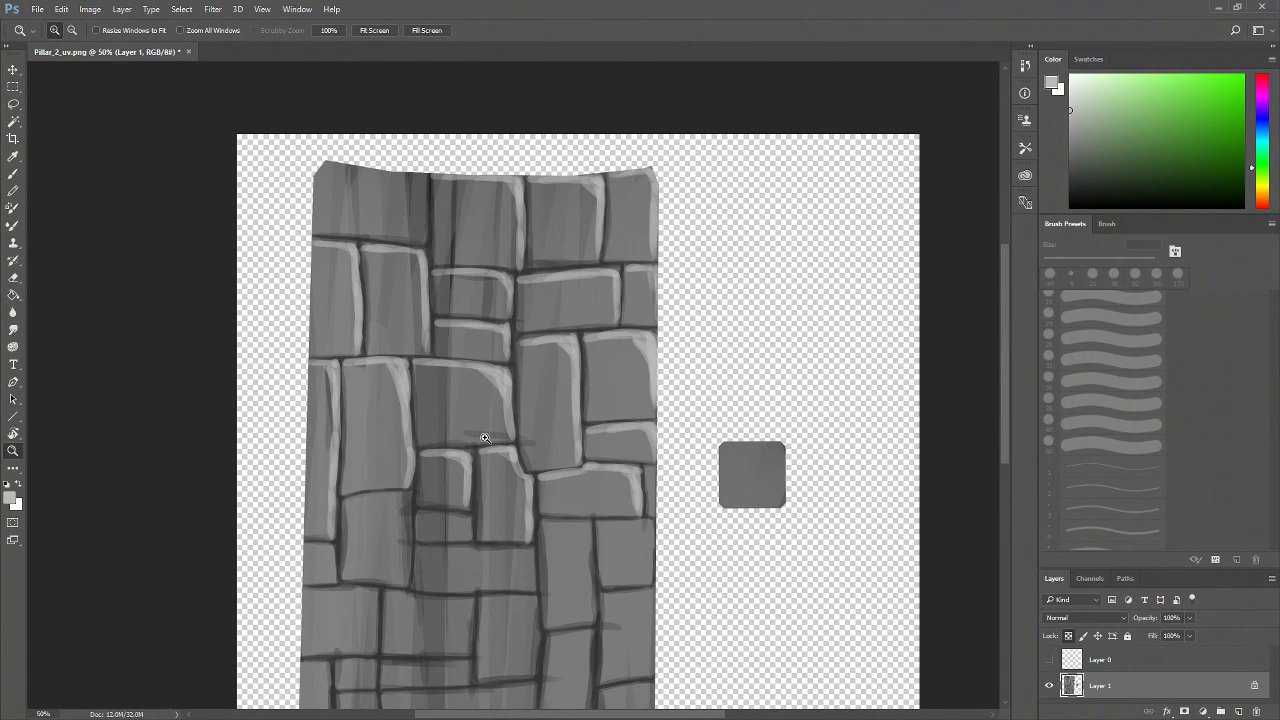
Zoom in on the middle bricks and paint highlights along the top and right edges of the tall left-column brick
{"action": "double_click", "coordinate": [585, 478]}
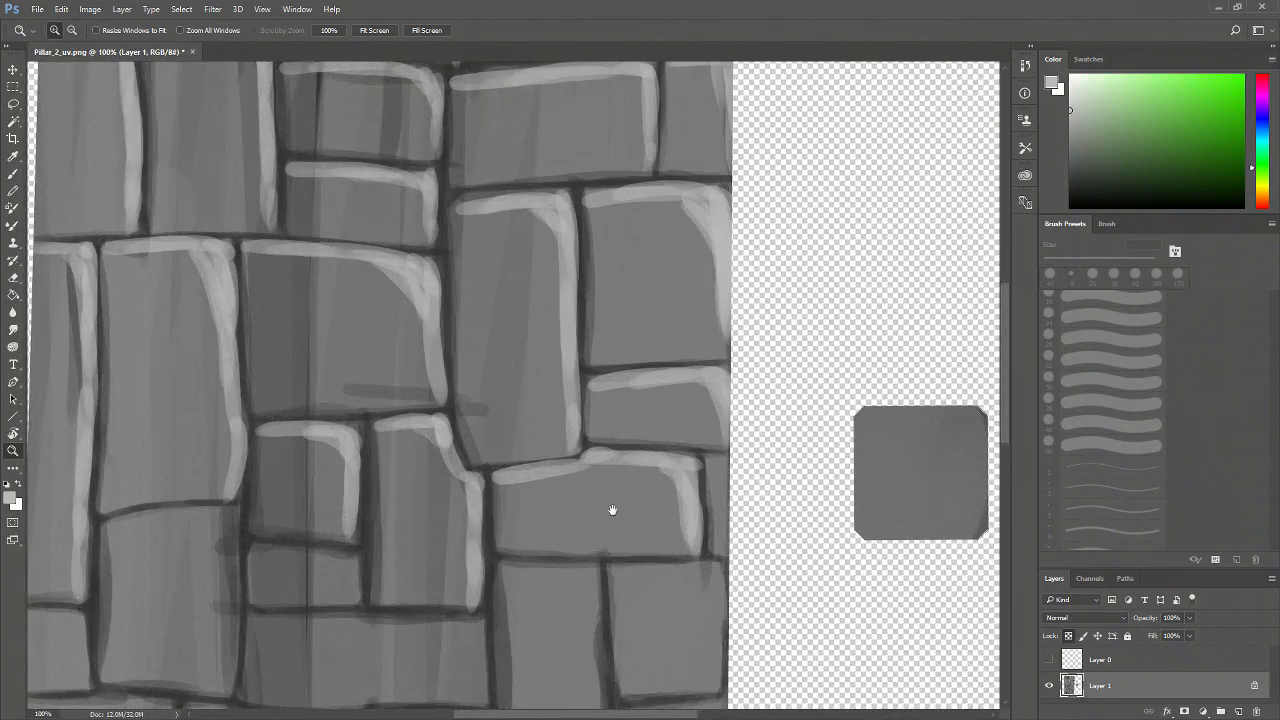
{"action": "left_click_drag", "start_coordinate": [603, 523], "coordinate": [638, 478]}
{"action": "key", "text": "b"}
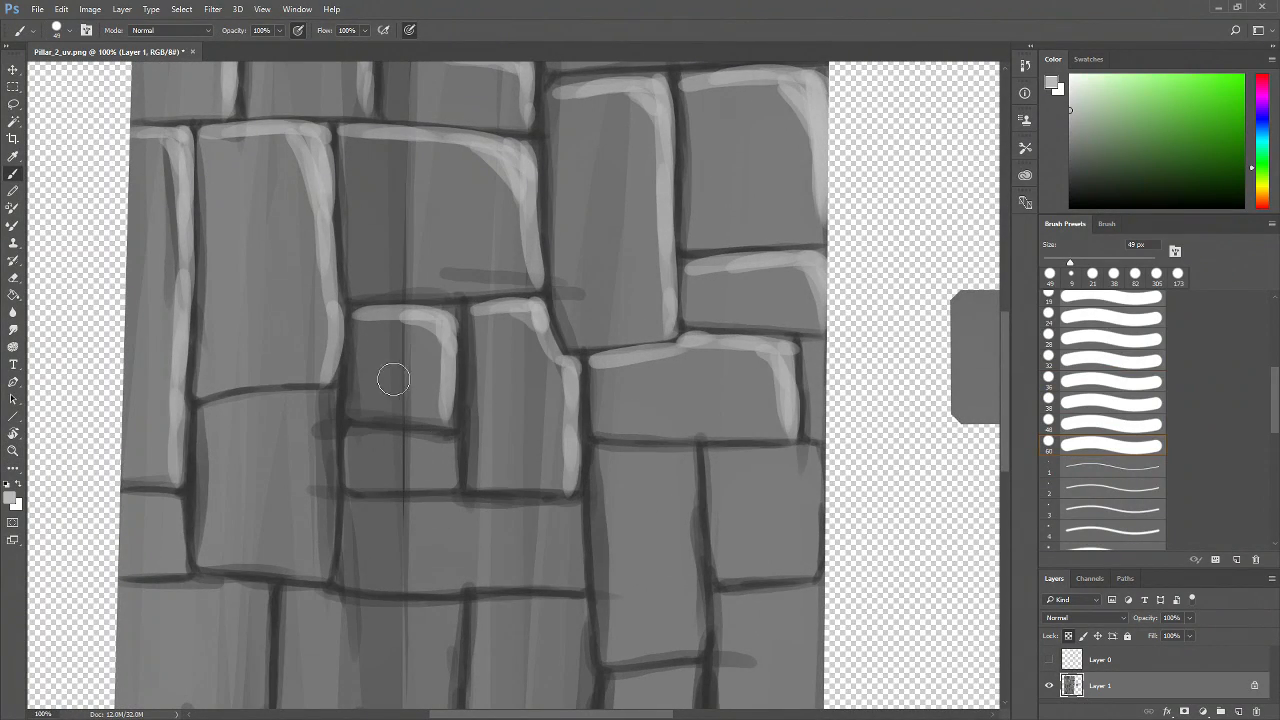
{"action": "mouse_move", "coordinate": [205, 406]}
{"action": "left_mouse_down"}
{"action": "mouse_move", "coordinate": [329, 400]}
{"action": "mouse_move", "coordinate": [338, 482]}
{"action": "left_mouse_up"}
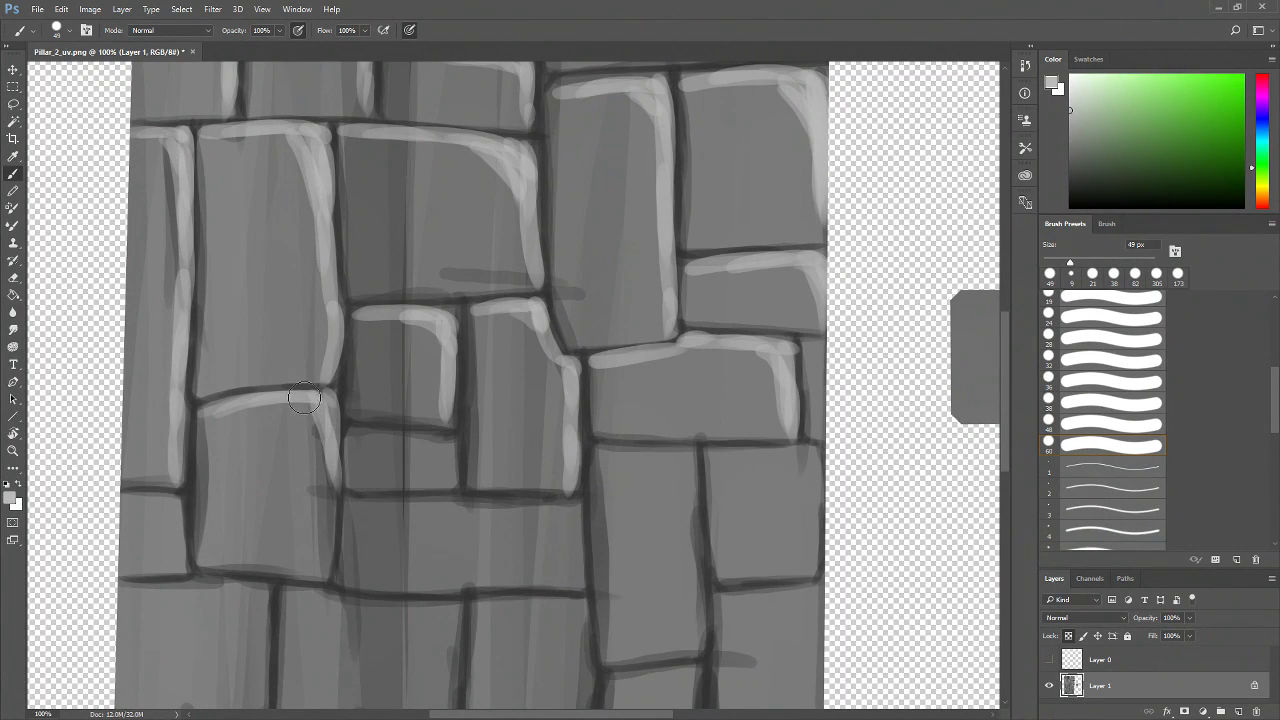
{"action": "mouse_move", "coordinate": [315, 408]}
{"action": "left_mouse_down"}
{"action": "mouse_move", "coordinate": [318, 562]}
{"action": "mouse_move", "coordinate": [332, 570]}
{"action": "left_mouse_up"}
{"action": "mouse_move", "coordinate": [133, 502]}
{"action": "left_mouse_down"}
{"action": "mouse_move", "coordinate": [176, 498]}
{"action": "mouse_move", "coordinate": [182, 575]}
{"action": "left_mouse_up"}
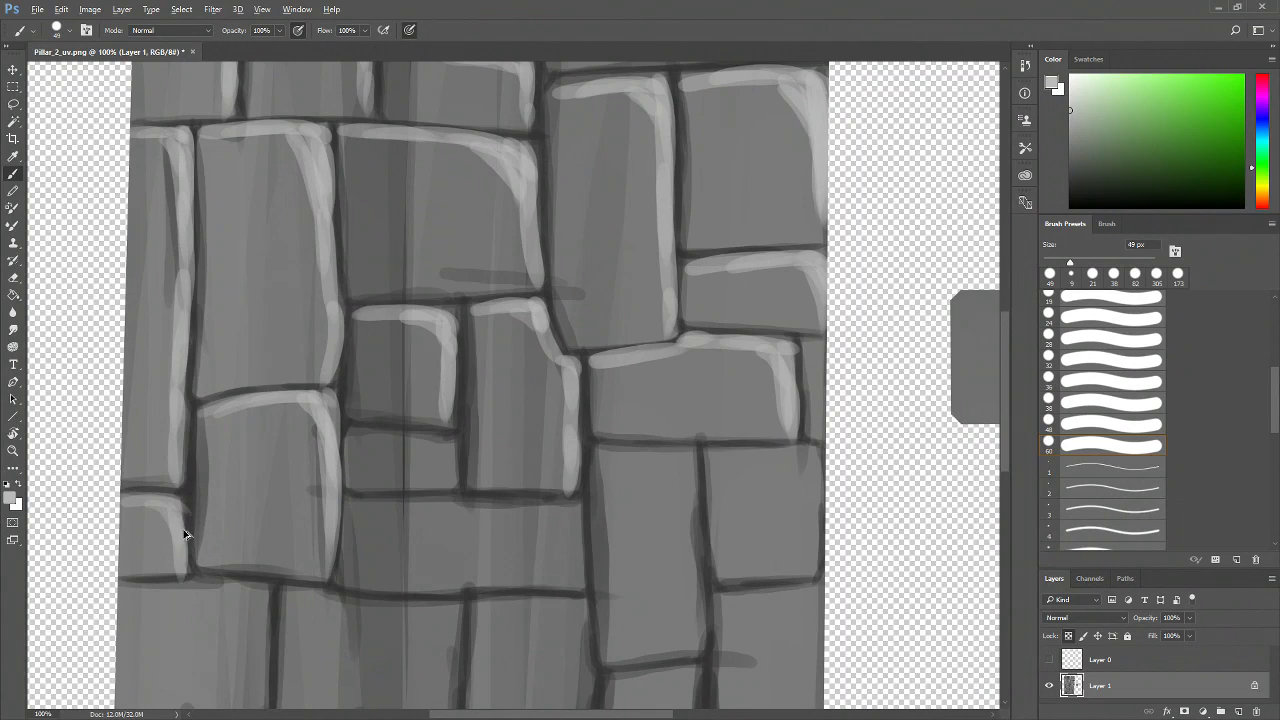
Undo the last three strokes and repaint the highlight on the brick at the pillar's left border
{"action": "key", "text": "ctrl+alt+z"}
{"action": "key", "text": "ctrl+alt+z"}
{"action": "key", "text": "ctrl+alt+z"}
{"action": "left_click_drag", "start_coordinate": [168, 508], "coordinate": [178, 567]}
Highlight the top edge of the small brick below the middle bricks and the neighbouring brick tops
{"action": "left_click_drag", "start_coordinate": [457, 449], "coordinate": [389, 435]}
{"action": "left_click_drag", "start_coordinate": [280, 425], "coordinate": [361, 431]}
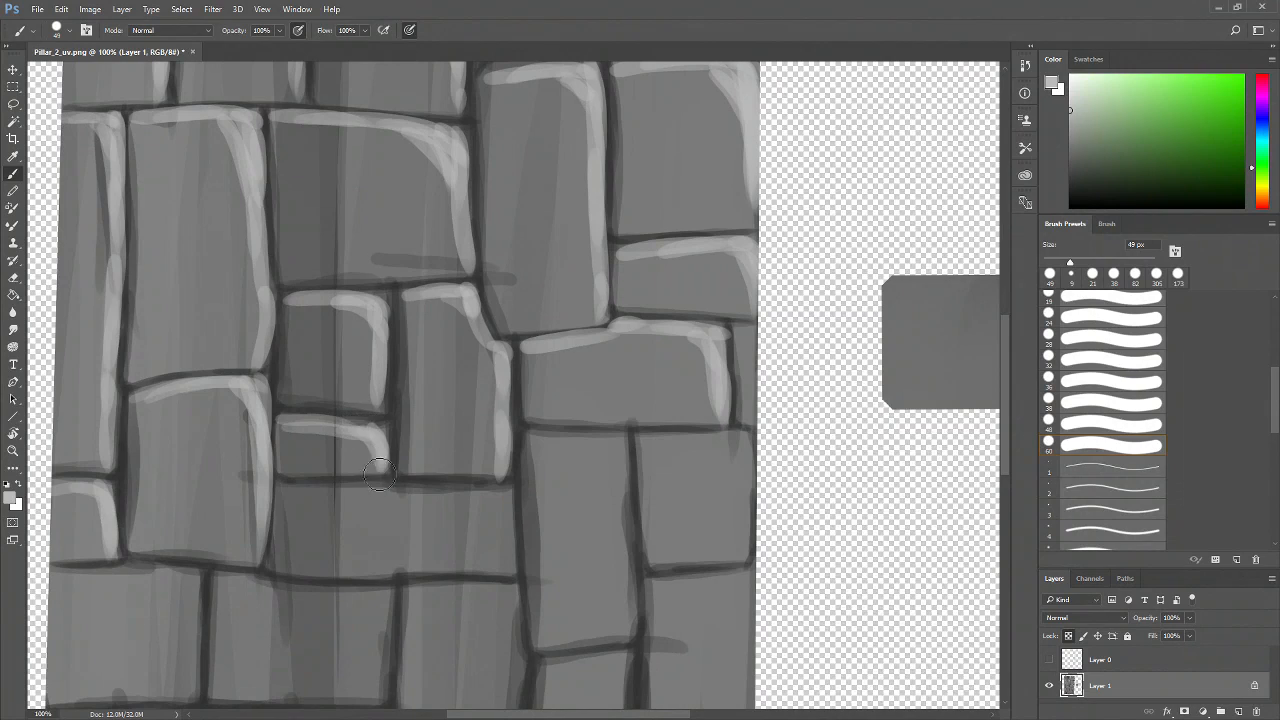
{"action": "mouse_move", "coordinate": [528, 438]}
{"action": "left_mouse_down"}
{"action": "mouse_move", "coordinate": [444, 420]}
{"action": "mouse_move", "coordinate": [550, 430]}
{"action": "left_mouse_up"}
{"action": "left_click_drag", "start_coordinate": [472, 424], "coordinate": [546, 436]}
{"action": "left_click_drag", "start_coordinate": [610, 487], "coordinate": [516, 442]}
Paint highlights along the top and right edges of the lower bricks toward the pillar's right border
{"action": "mouse_move", "coordinate": [412, 382]}
{"action": "left_mouse_down"}
{"action": "mouse_move", "coordinate": [437, 416]}
{"action": "mouse_move", "coordinate": [454, 502]}
{"action": "left_mouse_up"}
{"action": "left_click_drag", "start_coordinate": [442, 400], "coordinate": [451, 556]}
{"action": "mouse_move", "coordinate": [470, 381]}
{"action": "left_mouse_down"}
{"action": "mouse_move", "coordinate": [555, 370]}
{"action": "mouse_move", "coordinate": [572, 450]}
{"action": "left_mouse_up"}
{"action": "left_click_drag", "start_coordinate": [572, 392], "coordinate": [574, 495]}
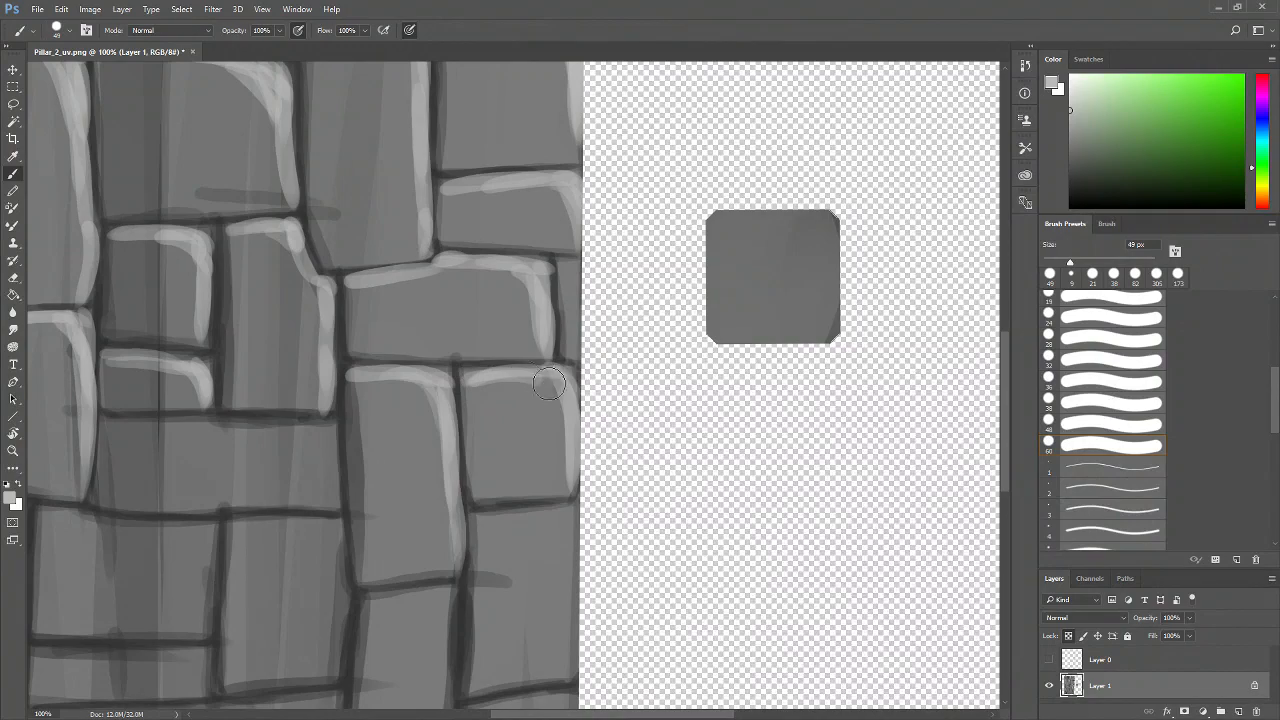
Scroll down and highlight the top and right edges of the next brick at the right border
{"action": "scroll", "coordinate": [590, 390], "scroll_direction": "down", "scroll_amount": 3}
{"action": "mouse_move", "coordinate": [462, 410]}
{"action": "left_mouse_down"}
{"action": "mouse_move", "coordinate": [554, 404]}
{"action": "mouse_move", "coordinate": [485, 410]}
{"action": "mouse_move", "coordinate": [554, 423]}
{"action": "mouse_move", "coordinate": [523, 403]}
{"action": "mouse_move", "coordinate": [565, 408]}
{"action": "left_mouse_up"}
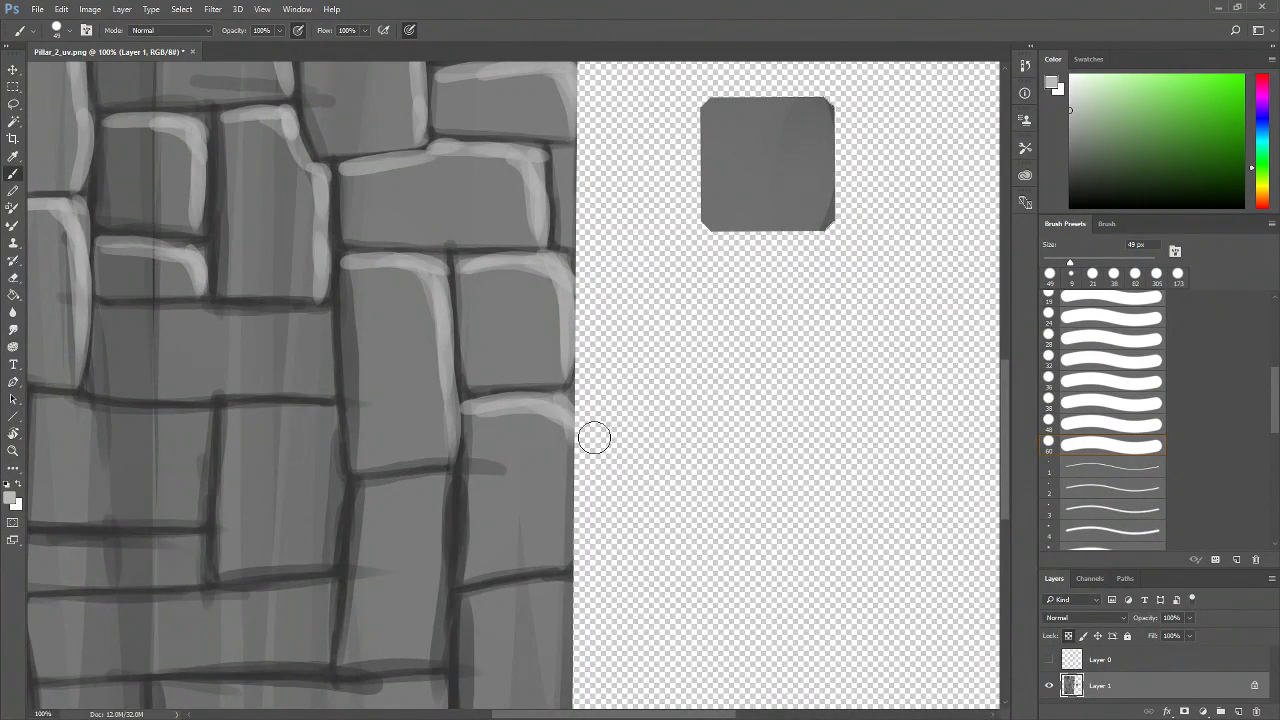
{"action": "scroll", "coordinate": [557, 424], "scroll_direction": "down", "scroll_amount": 2}
{"action": "mouse_move", "coordinate": [510, 330]}
{"action": "left_mouse_down"}
{"action": "mouse_move", "coordinate": [519, 430]}
{"action": "mouse_move", "coordinate": [523, 330]}
{"action": "mouse_move", "coordinate": [526, 490]}
{"action": "left_mouse_up"}
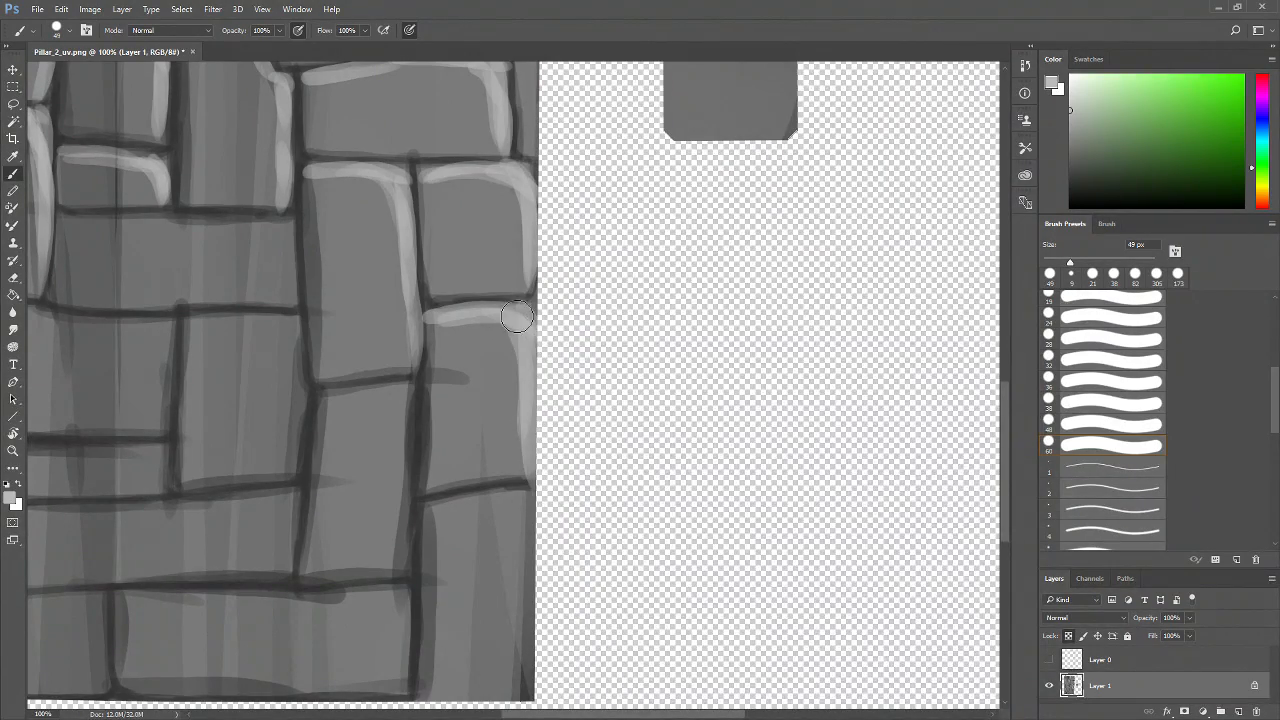
Highlight the top and right edges of the narrow brick further down the right column
{"action": "scroll", "coordinate": [481, 395], "scroll_direction": "down", "scroll_amount": 2}
{"action": "scroll", "coordinate": [481, 395], "scroll_direction": "left", "scroll_amount": 1}
{"action": "mouse_move", "coordinate": [372, 344]}
{"action": "left_mouse_down"}
{"action": "mouse_move", "coordinate": [421, 335]}
{"action": "mouse_move", "coordinate": [449, 352]}
{"action": "mouse_move", "coordinate": [450, 442]}
{"action": "left_mouse_up"}
{"action": "left_click_drag", "start_coordinate": [451, 352], "coordinate": [446, 498]}
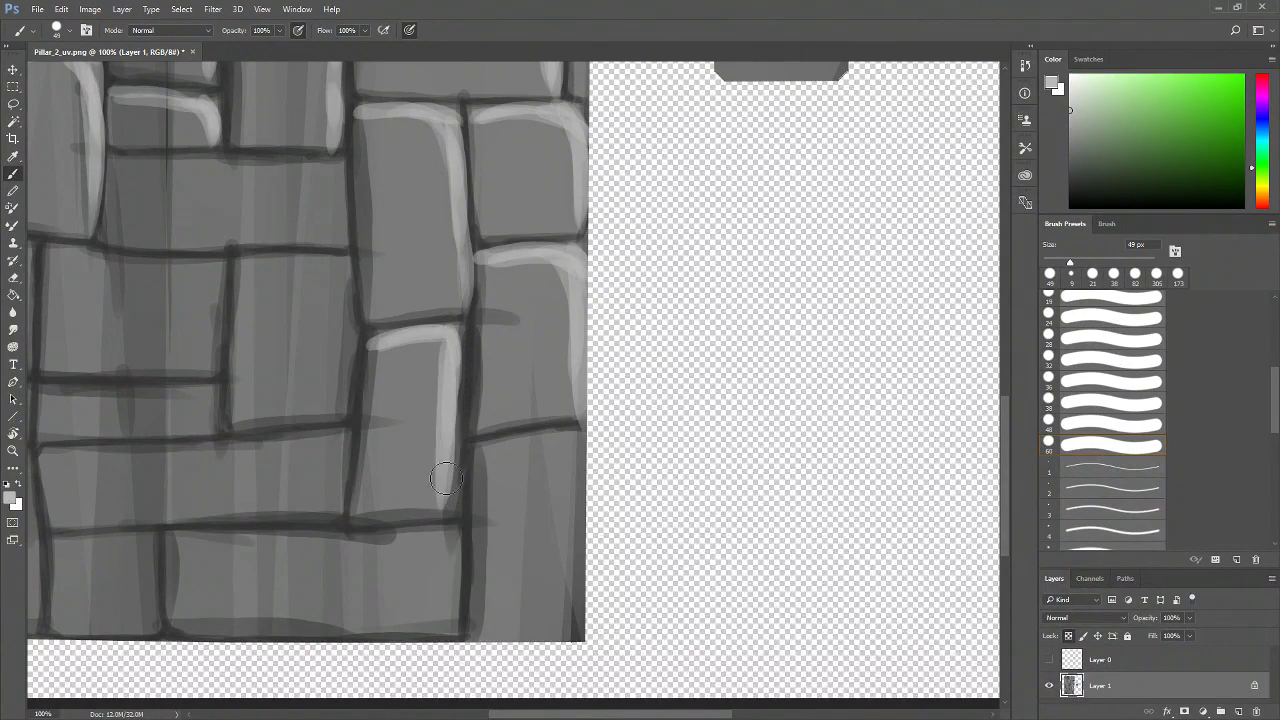
{"action": "left_click_drag", "start_coordinate": [449, 378], "coordinate": [440, 514]}
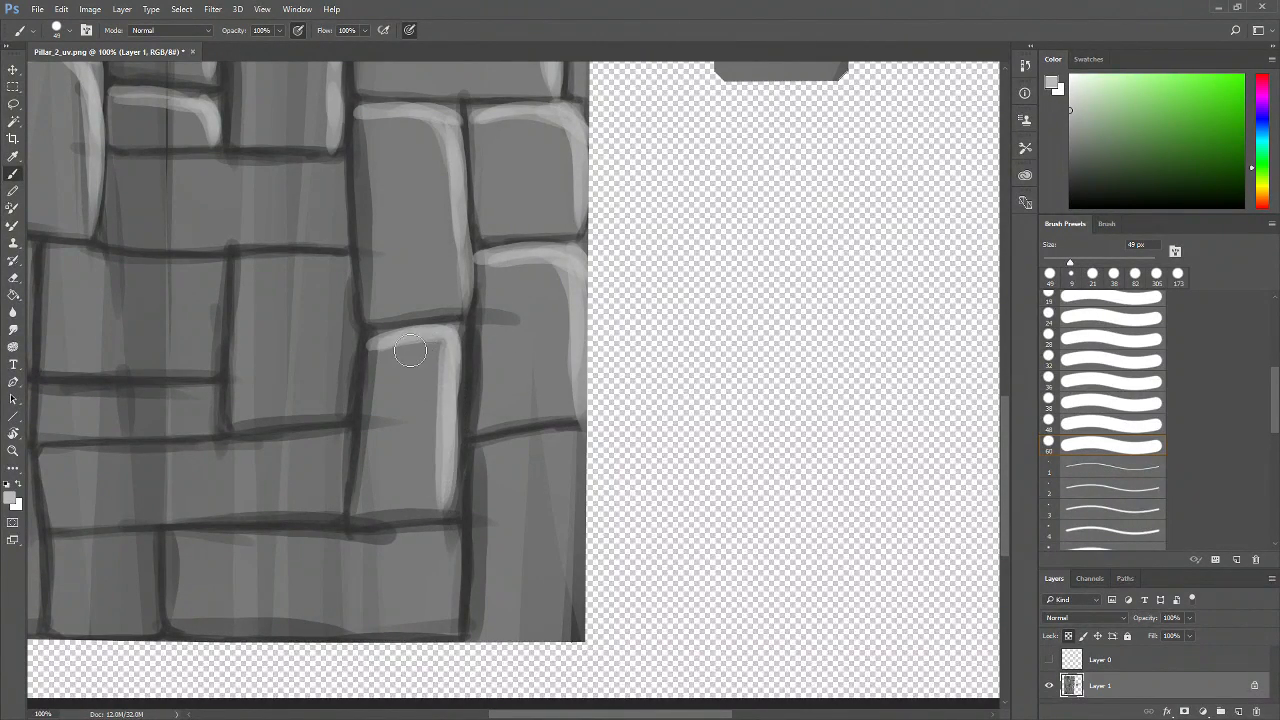
{"action": "left_click_drag", "start_coordinate": [431, 343], "coordinate": [448, 368]}
Repaint the top and right edge highlights of the brick to its left, undoing a misplaced stroke
{"action": "left_click_drag", "start_coordinate": [469, 438], "coordinate": [604, 414]}
{"action": "mouse_move", "coordinate": [372, 240]}
{"action": "left_mouse_down"}
{"action": "mouse_move", "coordinate": [506, 243]}
{"action": "mouse_move", "coordinate": [456, 250]}
{"action": "mouse_move", "coordinate": [477, 250]}
{"action": "mouse_move", "coordinate": [481, 283]}
{"action": "mouse_move", "coordinate": [476, 392]}
{"action": "left_mouse_up"}
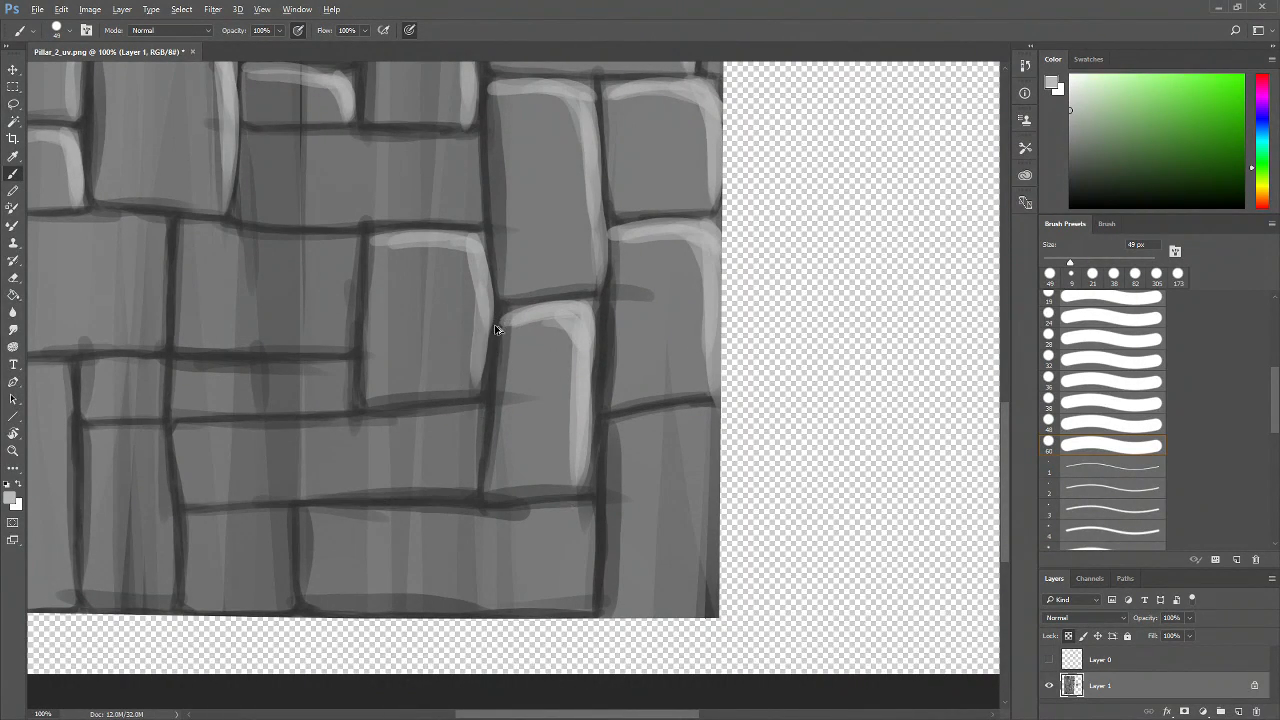
{"action": "key", "text": "ctrl+alt+z"}
{"action": "key", "text": "ctrl+alt+z"}
{"action": "mouse_move", "coordinate": [479, 247]}
{"action": "left_mouse_down"}
{"action": "mouse_move", "coordinate": [488, 327]}
{"action": "mouse_move", "coordinate": [480, 336]}
{"action": "mouse_move", "coordinate": [481, 305]}
{"action": "mouse_move", "coordinate": [477, 396]}
{"action": "mouse_move", "coordinate": [485, 333]}
{"action": "mouse_move", "coordinate": [477, 392]}
{"action": "left_mouse_up"}
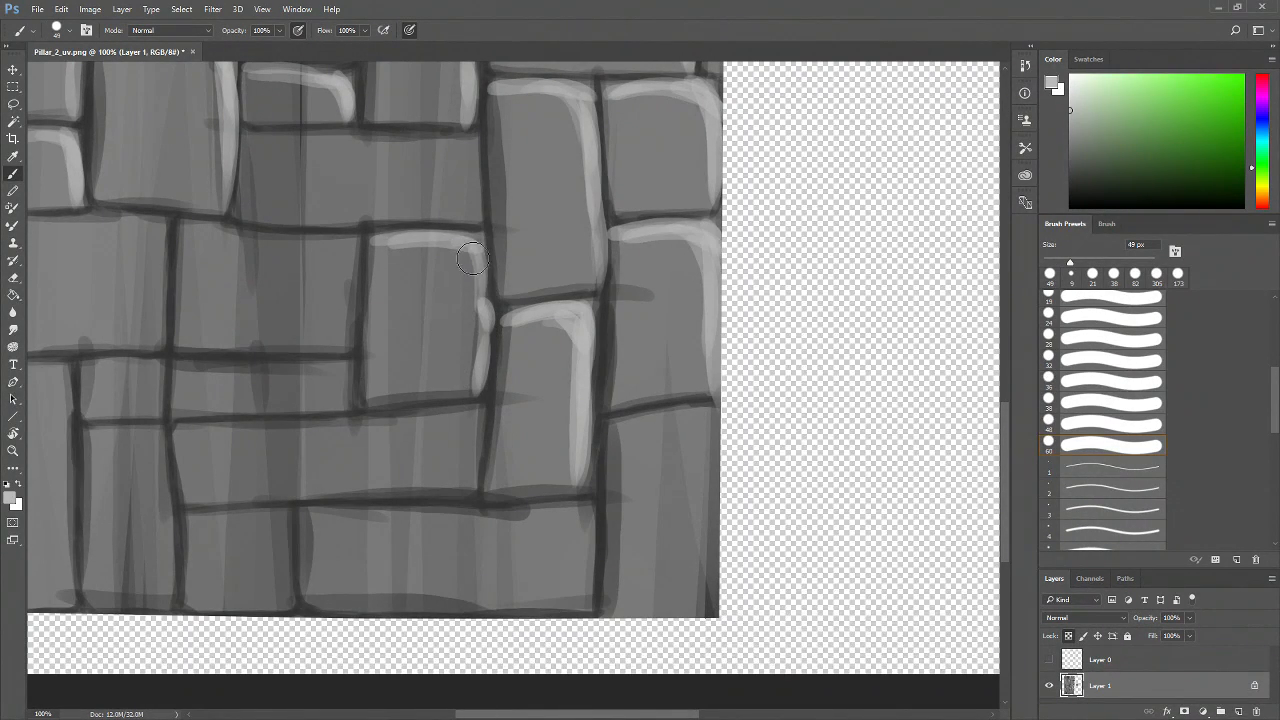
{"action": "left_click_drag", "start_coordinate": [479, 302], "coordinate": [481, 318]}
{"action": "left_click_drag", "start_coordinate": [454, 252], "coordinate": [482, 326]}
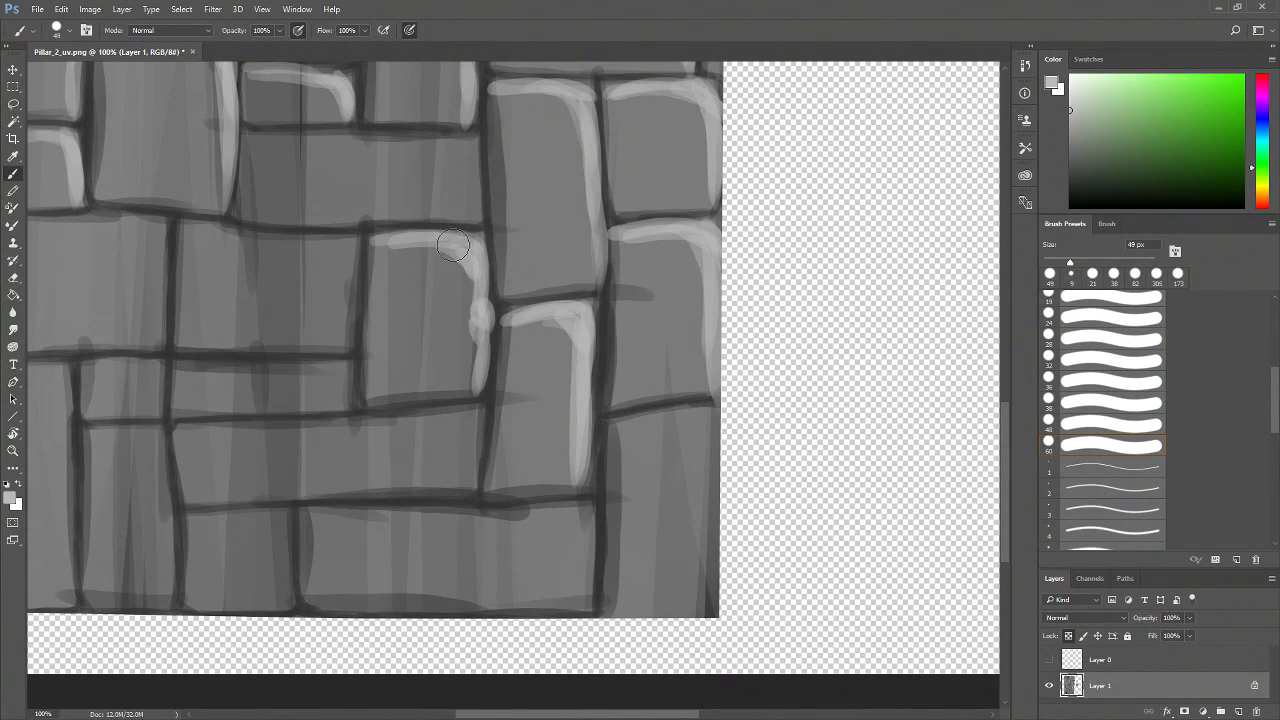
Highlight the top and right edges of the wide brick in the middle rows
{"action": "scroll", "coordinate": [503, 344], "scroll_direction": "up", "scroll_amount": 3}
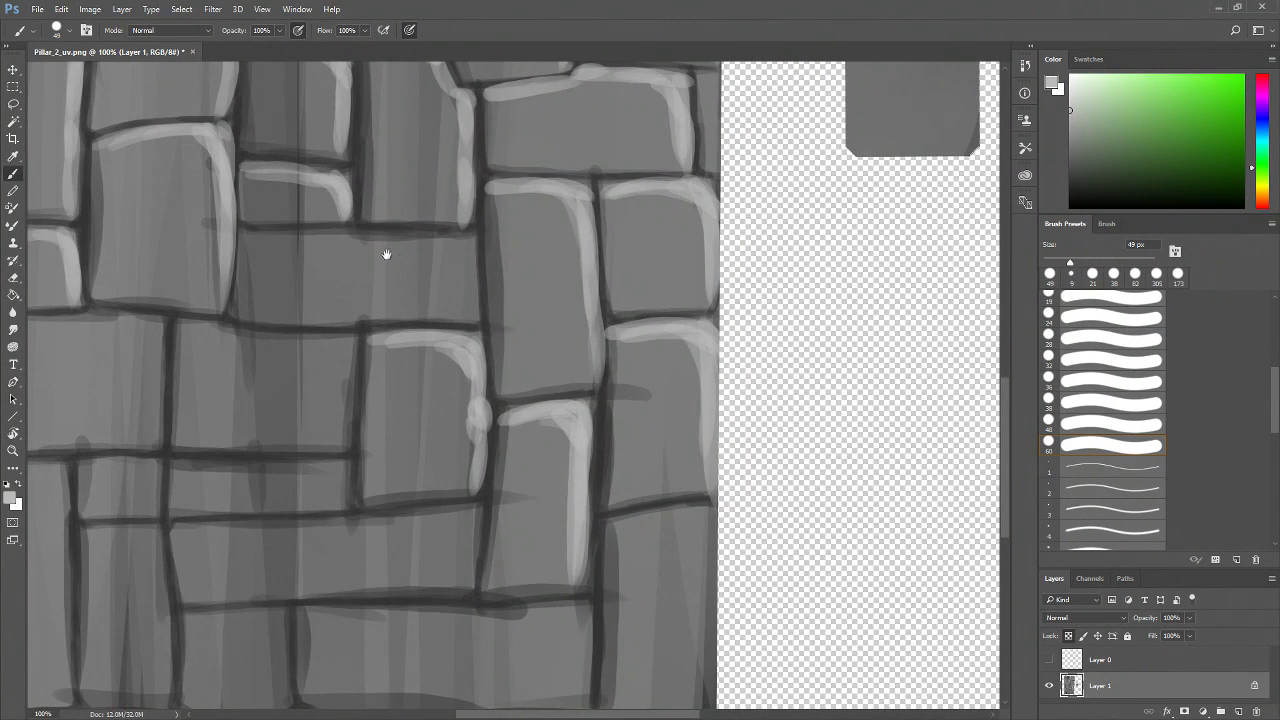
{"action": "left_click_drag", "start_coordinate": [386, 254], "coordinate": [434, 330]}
{"action": "mouse_move", "coordinate": [290, 318]}
{"action": "left_mouse_down"}
{"action": "mouse_move", "coordinate": [497, 314]}
{"action": "mouse_move", "coordinate": [467, 322]}
{"action": "mouse_move", "coordinate": [528, 329]}
{"action": "mouse_move", "coordinate": [530, 314]}
{"action": "mouse_move", "coordinate": [523, 340]}
{"action": "mouse_move", "coordinate": [510, 317]}
{"action": "mouse_move", "coordinate": [524, 410]}
{"action": "left_mouse_up"}
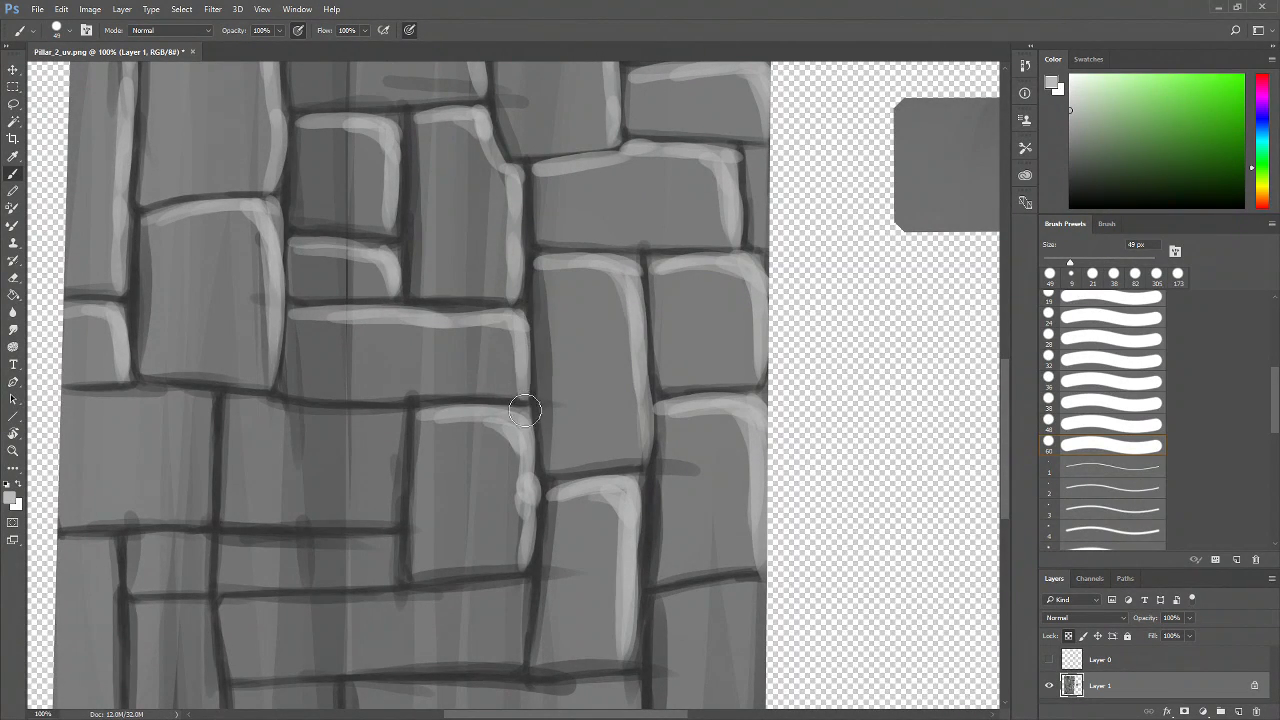
{"action": "left_click_drag", "start_coordinate": [499, 331], "coordinate": [517, 364]}
{"action": "left_click_drag", "start_coordinate": [430, 491], "coordinate": [508, 400]}
{"action": "mouse_move", "coordinate": [309, 309]}
{"action": "left_mouse_down"}
{"action": "mouse_move", "coordinate": [369, 338]}
{"action": "mouse_move", "coordinate": [322, 318]}
{"action": "mouse_move", "coordinate": [470, 322]}
{"action": "mouse_move", "coordinate": [411, 331]}
{"action": "mouse_move", "coordinate": [487, 334]}
{"action": "mouse_move", "coordinate": [482, 347]}
{"action": "mouse_move", "coordinate": [444, 327]}
{"action": "mouse_move", "coordinate": [466, 404]}
{"action": "left_mouse_up"}
{"action": "mouse_move", "coordinate": [458, 324]}
{"action": "left_mouse_down"}
{"action": "mouse_move", "coordinate": [471, 385]}
{"action": "mouse_move", "coordinate": [476, 344]}
{"action": "mouse_move", "coordinate": [477, 418]}
{"action": "left_mouse_up"}
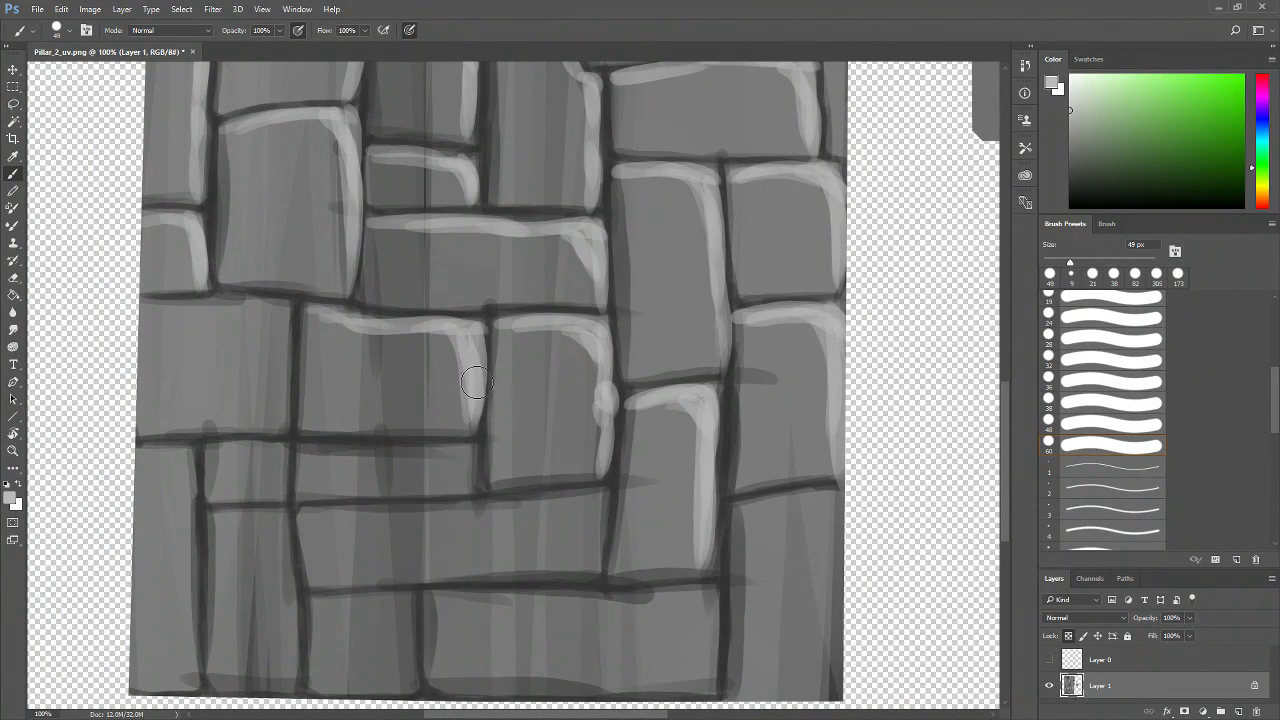
Highlight the top and right edges of the bricks to its left
{"action": "left_click_drag", "start_coordinate": [374, 340], "coordinate": [490, 388]}
{"action": "mouse_move", "coordinate": [262, 350]}
{"action": "left_mouse_down"}
{"action": "mouse_move", "coordinate": [424, 368]}
{"action": "mouse_move", "coordinate": [406, 390]}
{"action": "mouse_move", "coordinate": [370, 362]}
{"action": "mouse_move", "coordinate": [400, 436]}
{"action": "left_mouse_up"}
{"action": "mouse_move", "coordinate": [382, 357]}
{"action": "left_mouse_down"}
{"action": "mouse_move", "coordinate": [403, 399]}
{"action": "mouse_move", "coordinate": [395, 359]}
{"action": "mouse_move", "coordinate": [403, 474]}
{"action": "left_mouse_up"}
{"action": "left_click_drag", "start_coordinate": [370, 358], "coordinate": [403, 387]}
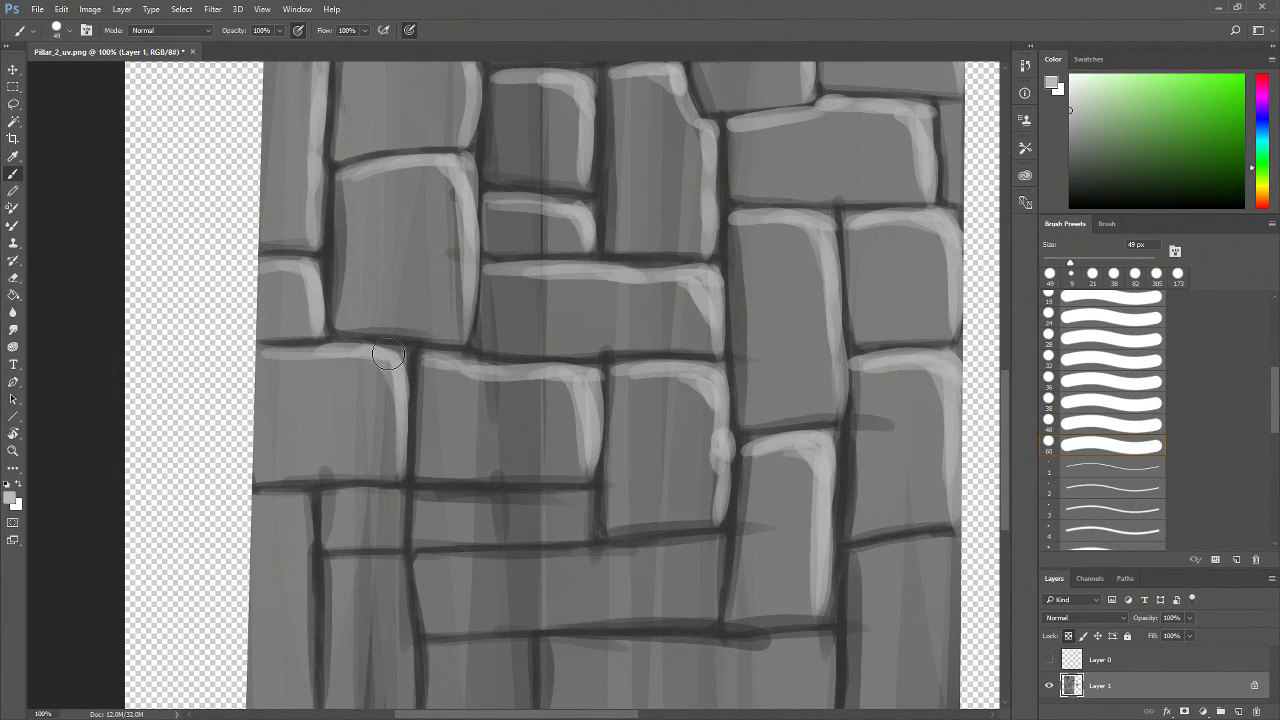
{"action": "left_click_drag", "start_coordinate": [262, 352], "coordinate": [376, 344]}
Paint highlight strokes along the top and right edges of the bottom-row bricks
{"action": "scroll", "coordinate": [453, 381], "scroll_direction": "down", "scroll_amount": 3}
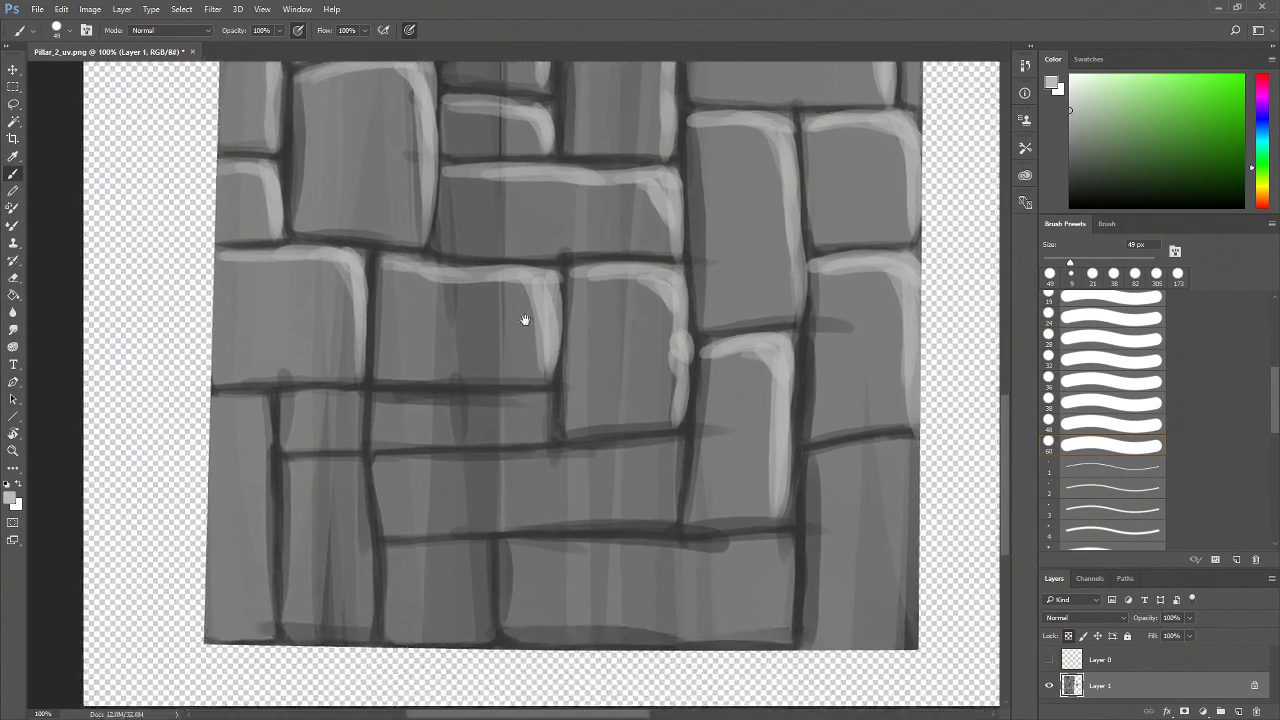
{"action": "left_click_drag", "start_coordinate": [362, 345], "coordinate": [441, 351]}
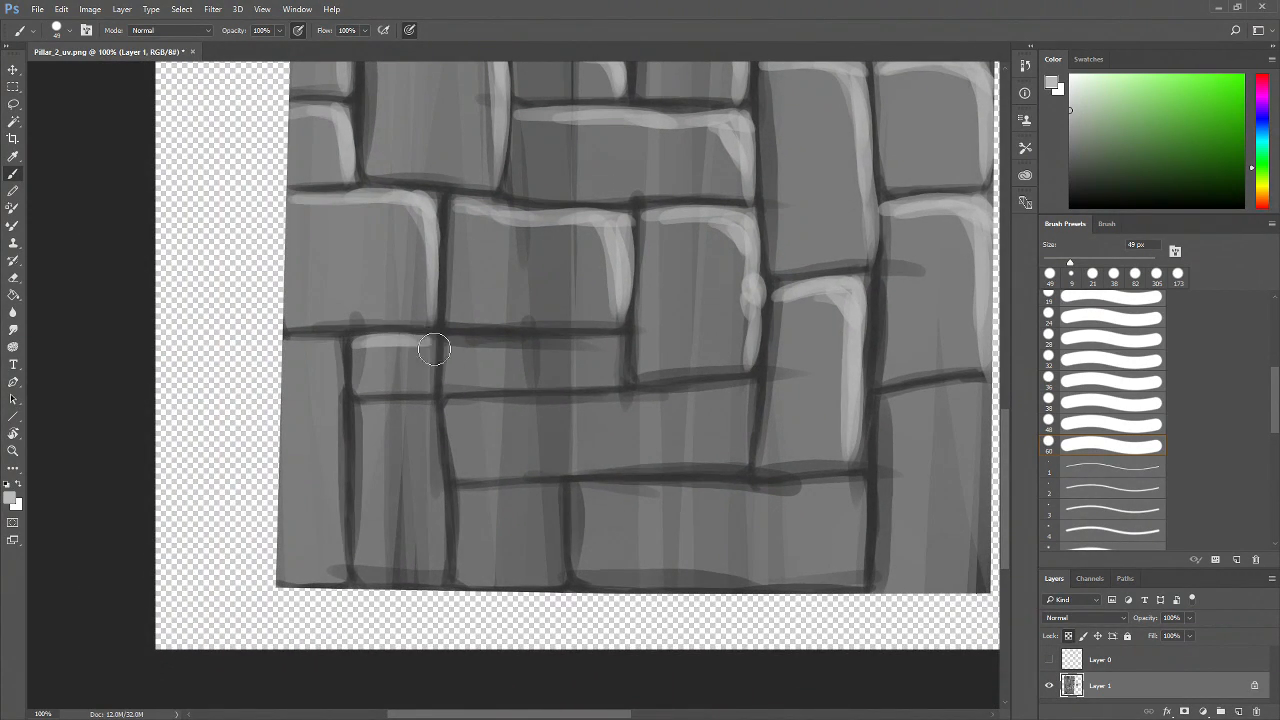
{"action": "mouse_move", "coordinate": [443, 346]}
{"action": "left_mouse_down"}
{"action": "mouse_move", "coordinate": [608, 337]}
{"action": "mouse_move", "coordinate": [588, 346]}
{"action": "mouse_move", "coordinate": [622, 364]}
{"action": "mouse_move", "coordinate": [609, 340]}
{"action": "mouse_move", "coordinate": [610, 357]}
{"action": "mouse_move", "coordinate": [481, 335]}
{"action": "mouse_move", "coordinate": [443, 350]}
{"action": "mouse_move", "coordinate": [622, 350]}
{"action": "left_mouse_up"}
{"action": "left_click_drag", "start_coordinate": [706, 361], "coordinate": [565, 333]}
{"action": "mouse_move", "coordinate": [355, 375]}
{"action": "left_mouse_down"}
{"action": "mouse_move", "coordinate": [436, 378]}
{"action": "mouse_move", "coordinate": [331, 376]}
{"action": "mouse_move", "coordinate": [594, 362]}
{"action": "mouse_move", "coordinate": [607, 379]}
{"action": "mouse_move", "coordinate": [562, 372]}
{"action": "mouse_move", "coordinate": [590, 371]}
{"action": "mouse_move", "coordinate": [602, 426]}
{"action": "mouse_move", "coordinate": [599, 353]}
{"action": "mouse_move", "coordinate": [608, 392]}
{"action": "mouse_move", "coordinate": [583, 362]}
{"action": "mouse_move", "coordinate": [609, 366]}
{"action": "mouse_move", "coordinate": [496, 371]}
{"action": "left_mouse_up"}
{"action": "left_click_drag", "start_coordinate": [705, 391], "coordinate": [560, 320]}
{"action": "mouse_move", "coordinate": [629, 346]}
{"action": "left_mouse_down"}
{"action": "mouse_move", "coordinate": [489, 408]}
{"action": "mouse_move", "coordinate": [597, 418]}
{"action": "left_mouse_up"}
{"action": "mouse_move", "coordinate": [542, 339]}
{"action": "left_mouse_down"}
{"action": "mouse_move", "coordinate": [636, 327]}
{"action": "mouse_move", "coordinate": [550, 342]}
{"action": "mouse_move", "coordinate": [631, 326]}
{"action": "mouse_move", "coordinate": [644, 371]}
{"action": "mouse_move", "coordinate": [608, 327]}
{"action": "mouse_move", "coordinate": [625, 372]}
{"action": "mouse_move", "coordinate": [617, 325]}
{"action": "mouse_move", "coordinate": [637, 356]}
{"action": "mouse_move", "coordinate": [624, 494]}
{"action": "left_mouse_up"}
{"action": "left_click_drag", "start_coordinate": [636, 424], "coordinate": [632, 512]}
{"action": "left_click_drag", "start_coordinate": [518, 446], "coordinate": [636, 440]}
{"action": "mouse_move", "coordinate": [348, 416]}
{"action": "left_mouse_down"}
{"action": "mouse_move", "coordinate": [650, 410]}
{"action": "mouse_move", "coordinate": [615, 431]}
{"action": "mouse_move", "coordinate": [607, 416]}
{"action": "mouse_move", "coordinate": [627, 461]}
{"action": "mouse_move", "coordinate": [625, 438]}
{"action": "mouse_move", "coordinate": [629, 512]}
{"action": "left_mouse_up"}
{"action": "left_click_drag", "start_coordinate": [620, 424], "coordinate": [622, 498]}
{"action": "mouse_move", "coordinate": [578, 420]}
{"action": "left_mouse_down"}
{"action": "mouse_move", "coordinate": [629, 466]}
{"action": "mouse_move", "coordinate": [614, 428]}
{"action": "left_mouse_up"}
{"action": "left_click_drag", "start_coordinate": [557, 494], "coordinate": [702, 517]}
{"action": "mouse_move", "coordinate": [368, 444]}
{"action": "left_mouse_down"}
{"action": "mouse_move", "coordinate": [458, 447]}
{"action": "mouse_move", "coordinate": [472, 509]}
{"action": "left_mouse_up"}
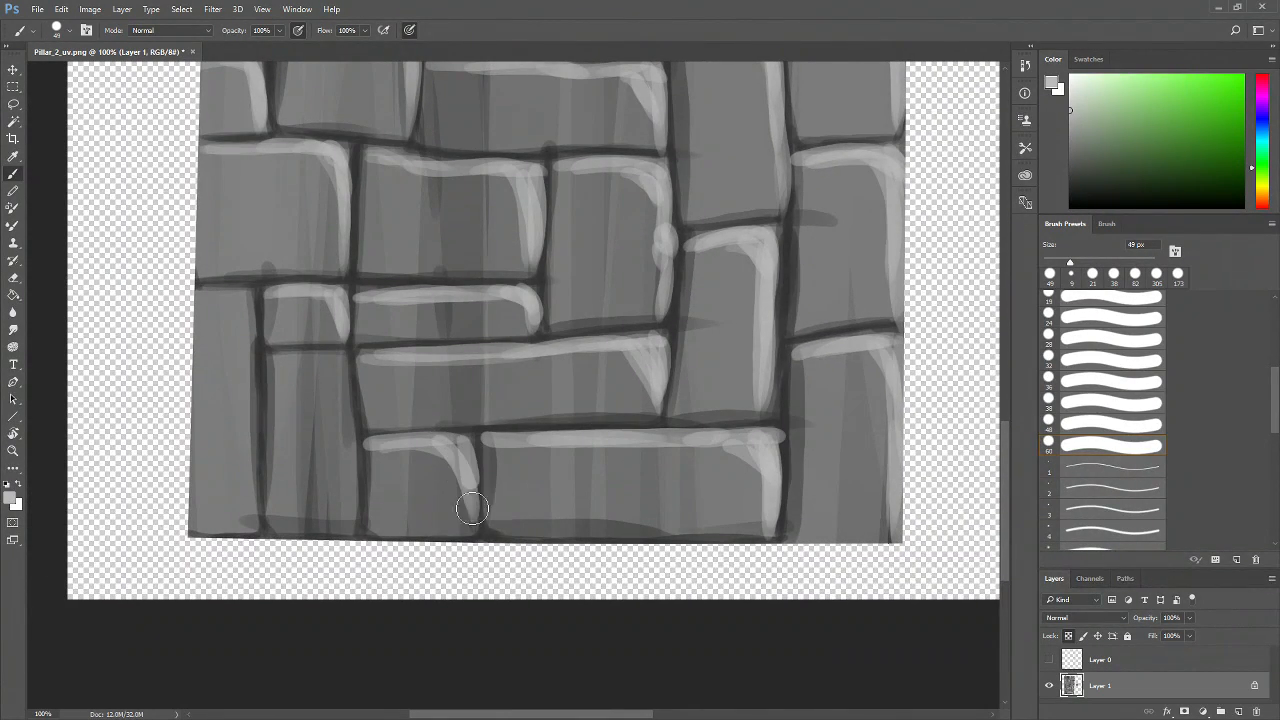
Highlight the edges of the lower-left bricks, undoing and redrawing a stroke
{"action": "left_click_drag", "start_coordinate": [358, 438], "coordinate": [420, 458]}
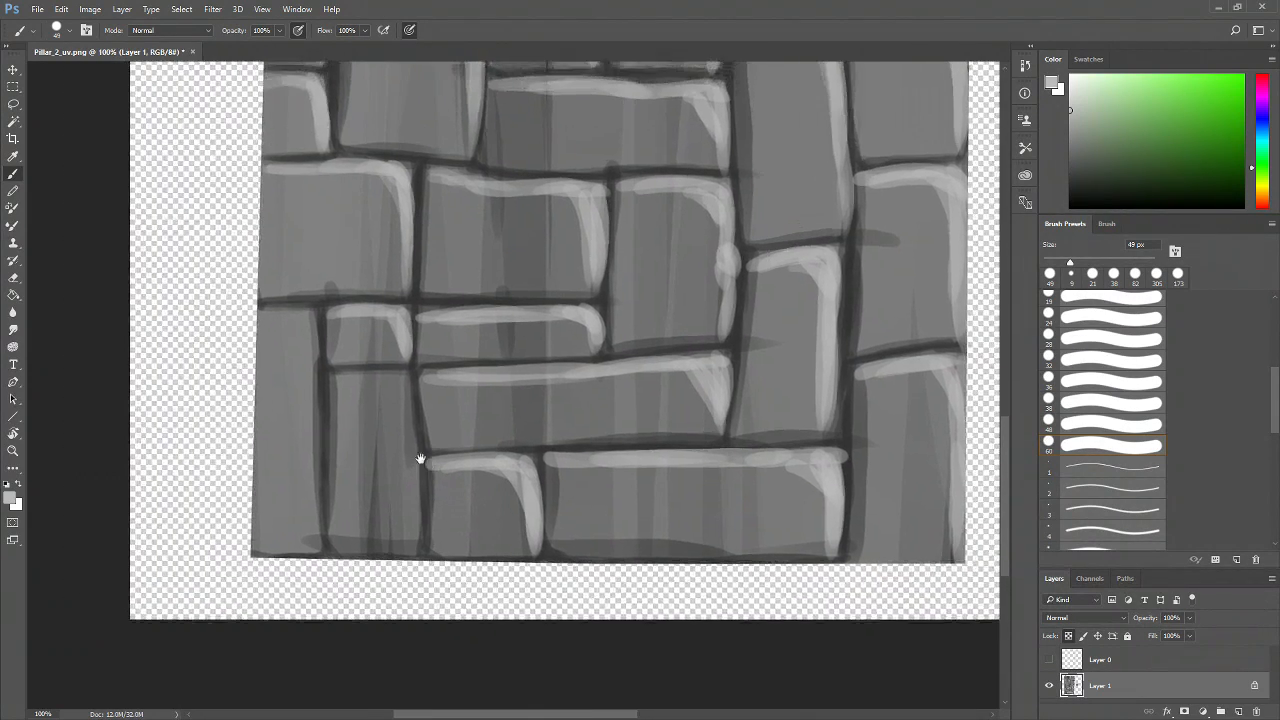
{"action": "mouse_move", "coordinate": [328, 384]}
{"action": "left_mouse_down"}
{"action": "mouse_move", "coordinate": [406, 381]}
{"action": "mouse_move", "coordinate": [415, 409]}
{"action": "mouse_move", "coordinate": [388, 374]}
{"action": "mouse_move", "coordinate": [407, 426]}
{"action": "mouse_move", "coordinate": [403, 381]}
{"action": "mouse_move", "coordinate": [409, 558]}
{"action": "left_mouse_up"}
{"action": "key", "text": "ctrl+z"}
{"action": "key", "text": "ctrl+alt+z"}
{"action": "left_click_drag", "start_coordinate": [368, 386], "coordinate": [406, 422]}
{"action": "mouse_move", "coordinate": [259, 318]}
{"action": "left_mouse_down"}
{"action": "mouse_move", "coordinate": [300, 322]}
{"action": "mouse_move", "coordinate": [317, 560]}
{"action": "left_mouse_up"}
{"action": "left_click_drag", "start_coordinate": [573, 400], "coordinate": [436, 568]}
Zoom out to review the whole texture, then zoom in closely on the pillar's top bricks
{"action": "key", "text": "z"}
{"action": "left_click", "coordinate": [569, 459], "text": "alt"}
{"action": "left_click", "coordinate": [569, 459], "text": "alt"}
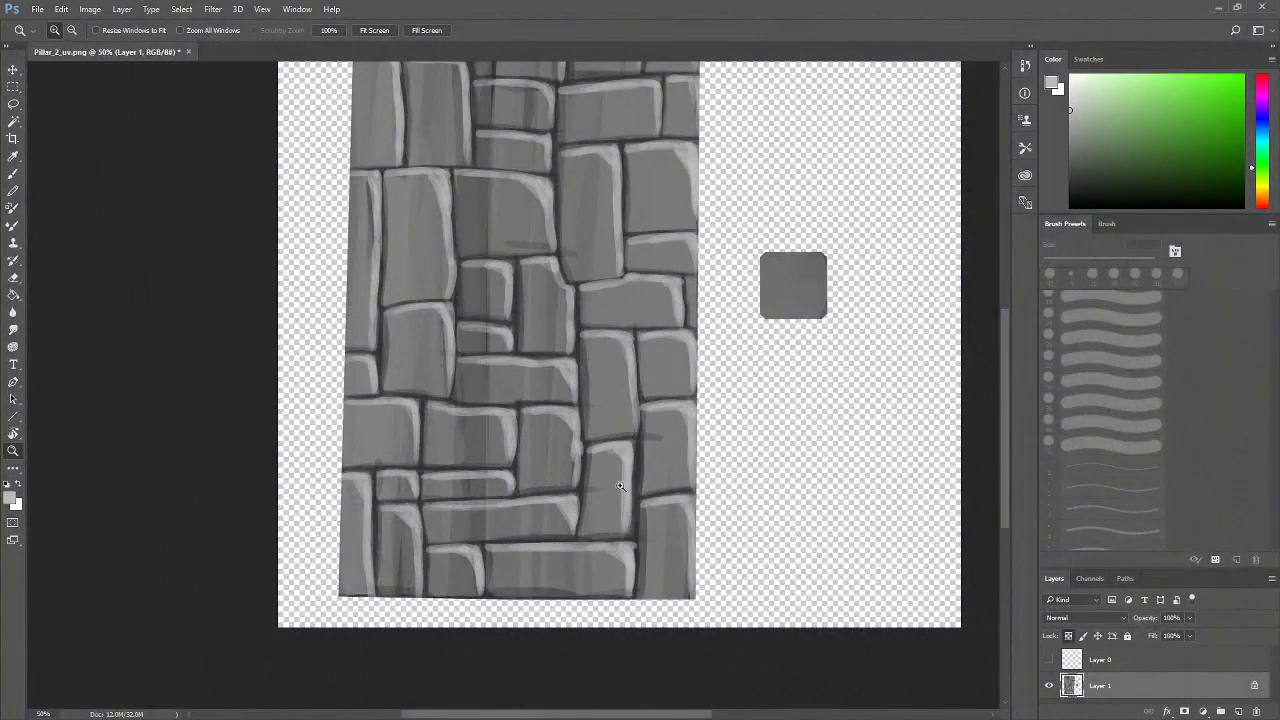
{"action": "scroll", "coordinate": [620, 486], "scroll_direction": "up", "scroll_amount": 3}
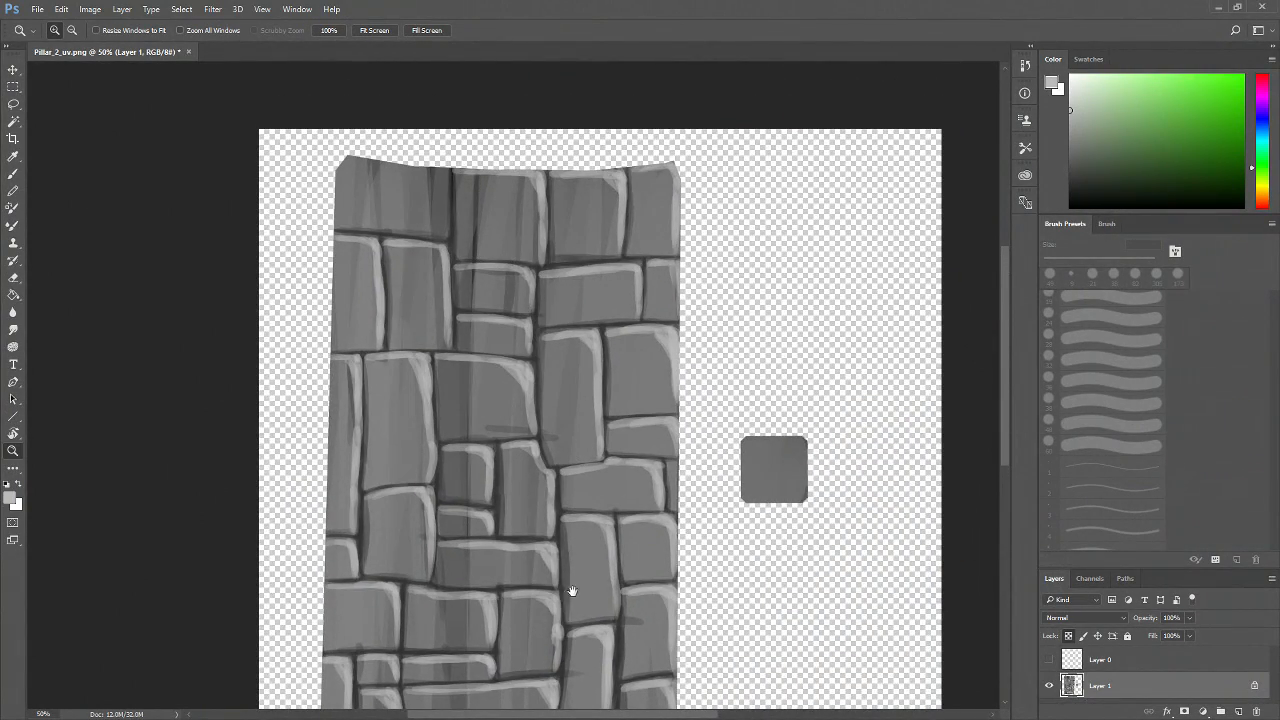
{"action": "left_click_drag", "start_coordinate": [572, 591], "coordinate": [550, 498]}
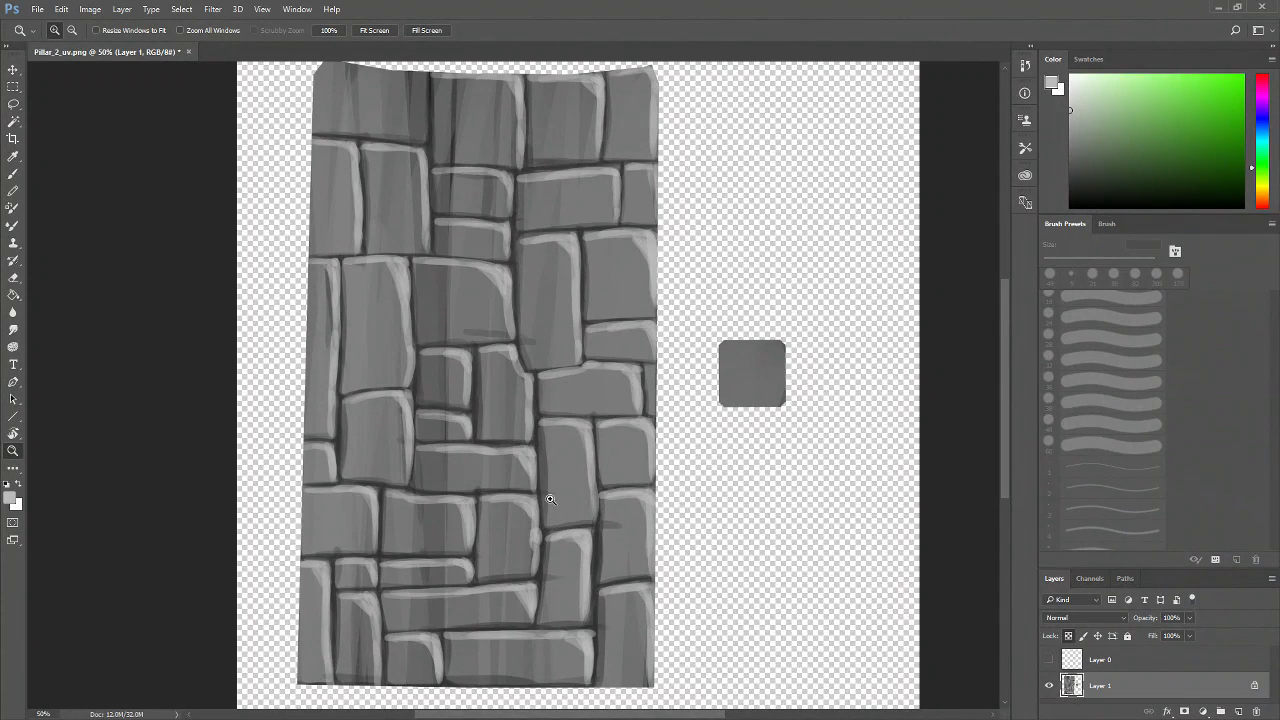
{"action": "double_click", "coordinate": [378, 182]}
{"action": "left_click_drag", "start_coordinate": [415, 158], "coordinate": [408, 385]}
{"action": "left_click", "coordinate": [429, 337]}
{"action": "left_click", "coordinate": [383, 332]}
{"action": "left_click_drag", "start_coordinate": [383, 332], "coordinate": [396, 474]}
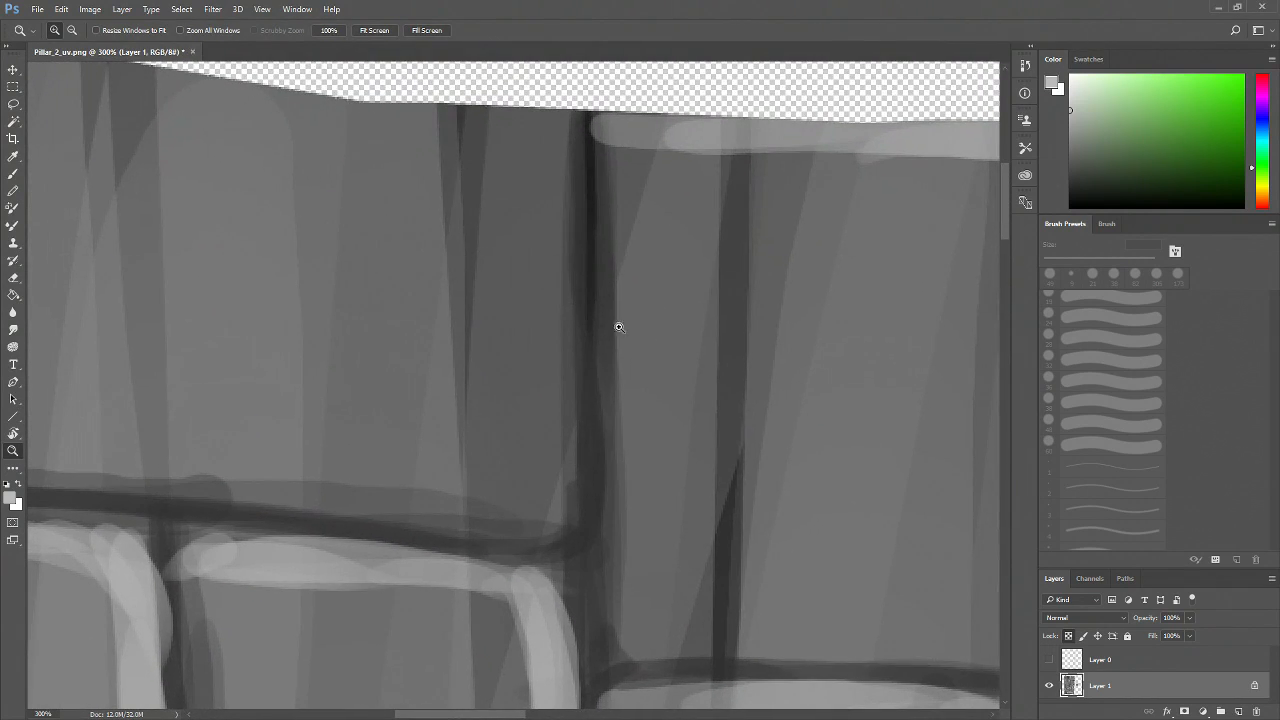
{"action": "left_click_drag", "start_coordinate": [455, 542], "coordinate": [497, 520]}
{"action": "left_click_drag", "start_coordinate": [619, 433], "coordinate": [398, 476]}
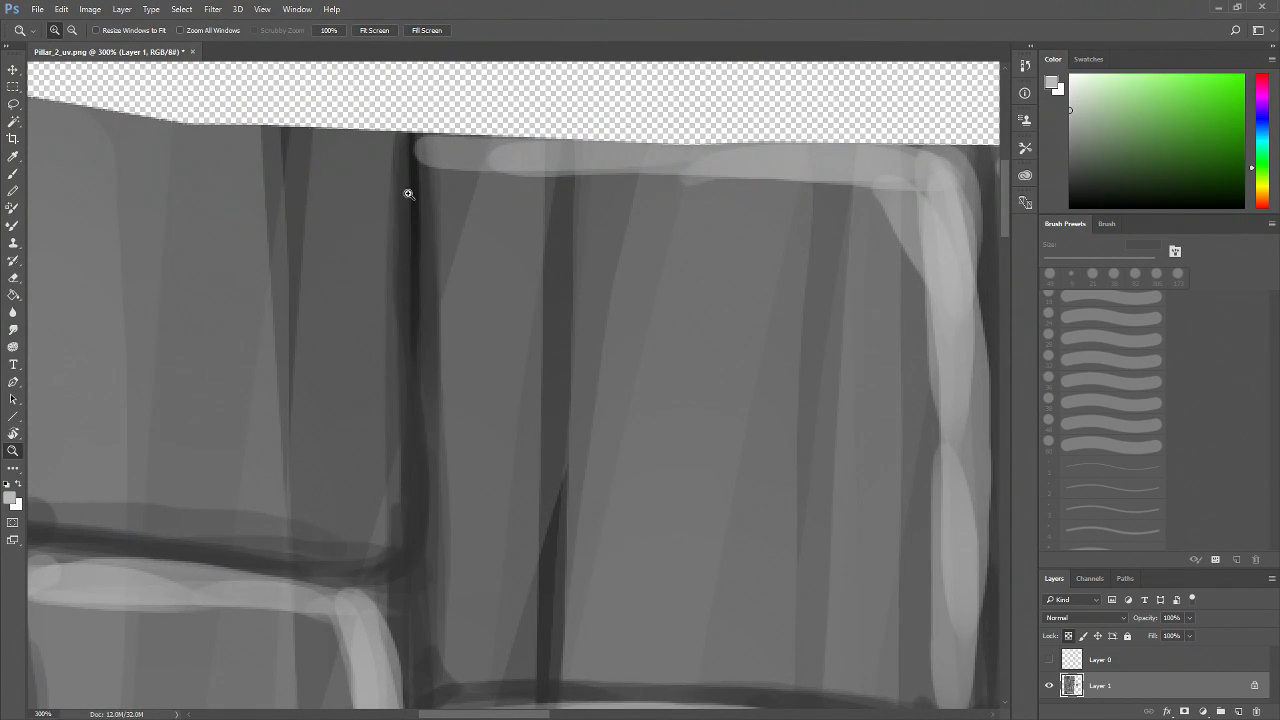
Paint highlight strokes along the top brick edges at close zoom
{"action": "key", "text": "b"}
{"action": "left_click_drag", "start_coordinate": [380, 180], "coordinate": [380, 470]}
{"action": "mouse_move", "coordinate": [385, 416]}
{"action": "left_mouse_down"}
{"action": "mouse_move", "coordinate": [378, 553]}
{"action": "mouse_move", "coordinate": [615, 480]}
{"action": "left_mouse_up"}
Zoom back out to the pillar's top rows and pick a dark gray foreground color
{"action": "key", "text": "z"}
{"action": "left_click", "coordinate": [464, 548]}
{"action": "left_click", "coordinate": [456, 562]}
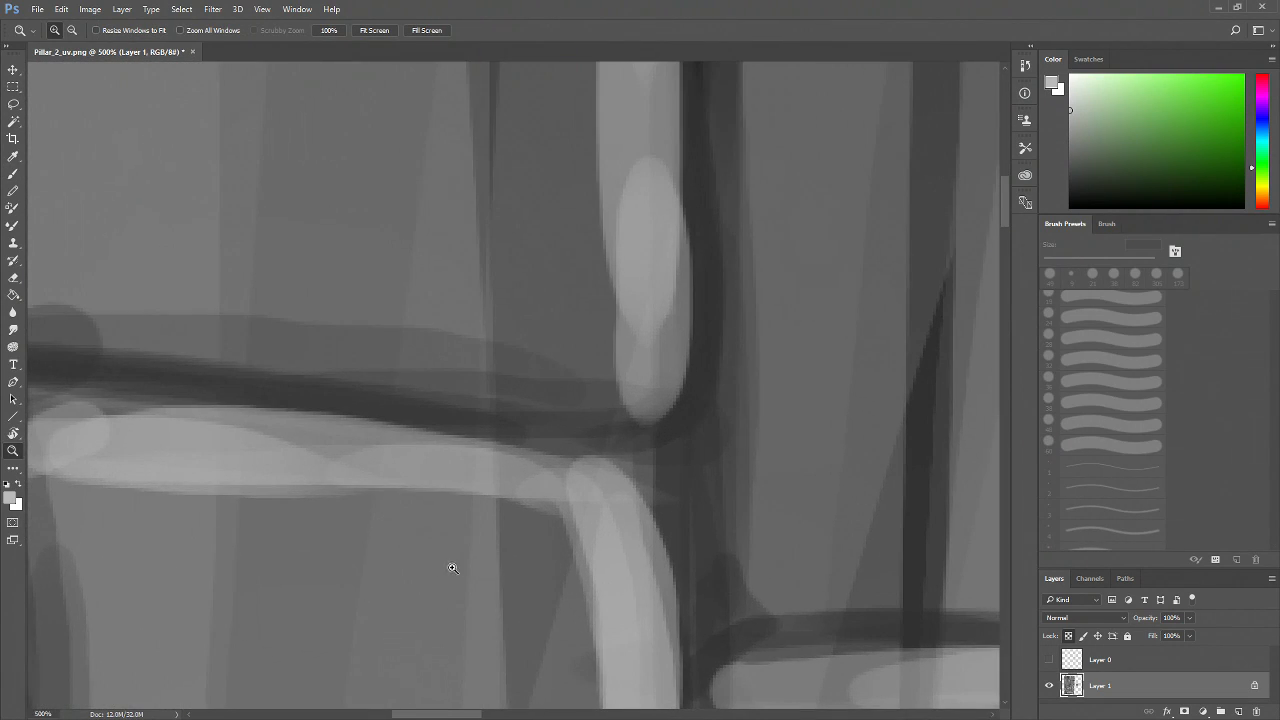
{"action": "left_click", "coordinate": [457, 556], "text": "alt"}
{"action": "left_click", "coordinate": [457, 556], "text": "alt"}
{"action": "left_click", "coordinate": [457, 556], "text": "alt"}
{"action": "left_click", "coordinate": [457, 556], "text": "alt"}
{"action": "left_click_drag", "start_coordinate": [607, 505], "coordinate": [490, 482]}
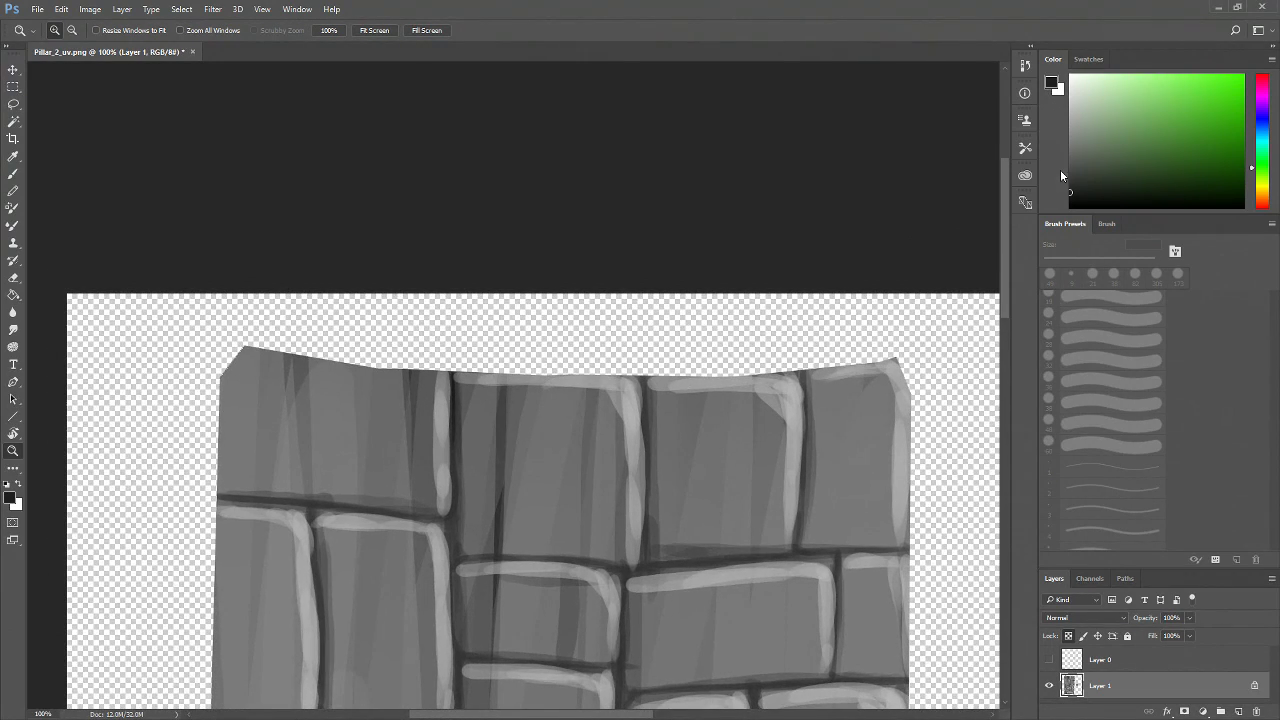
{"action": "key", "text": "b"}
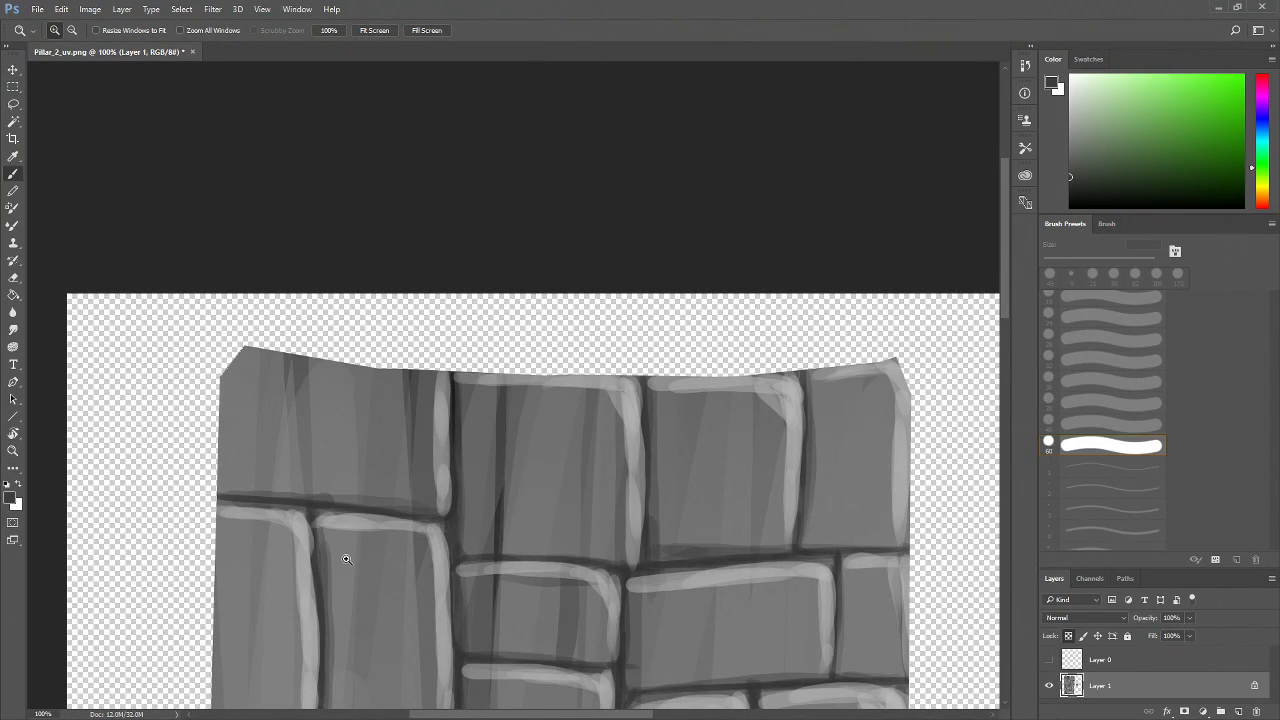
Paint dark strokes along the left edge of the top-left brick
{"action": "mouse_move", "coordinate": [470, 398]}
{"action": "left_mouse_down"}
{"action": "mouse_move", "coordinate": [457, 509]}
{"action": "mouse_move", "coordinate": [513, 548]}
{"action": "mouse_move", "coordinate": [480, 551]}
{"action": "mouse_move", "coordinate": [613, 557]}
{"action": "left_mouse_up"}
{"action": "mouse_move", "coordinate": [216, 484]}
{"action": "left_mouse_down"}
{"action": "mouse_move", "coordinate": [337, 506]}
{"action": "mouse_move", "coordinate": [309, 504]}
{"action": "left_mouse_up"}
{"action": "mouse_move", "coordinate": [250, 346]}
{"action": "left_mouse_down"}
{"action": "mouse_move", "coordinate": [229, 372]}
{"action": "mouse_move", "coordinate": [251, 443]}
{"action": "left_mouse_up"}
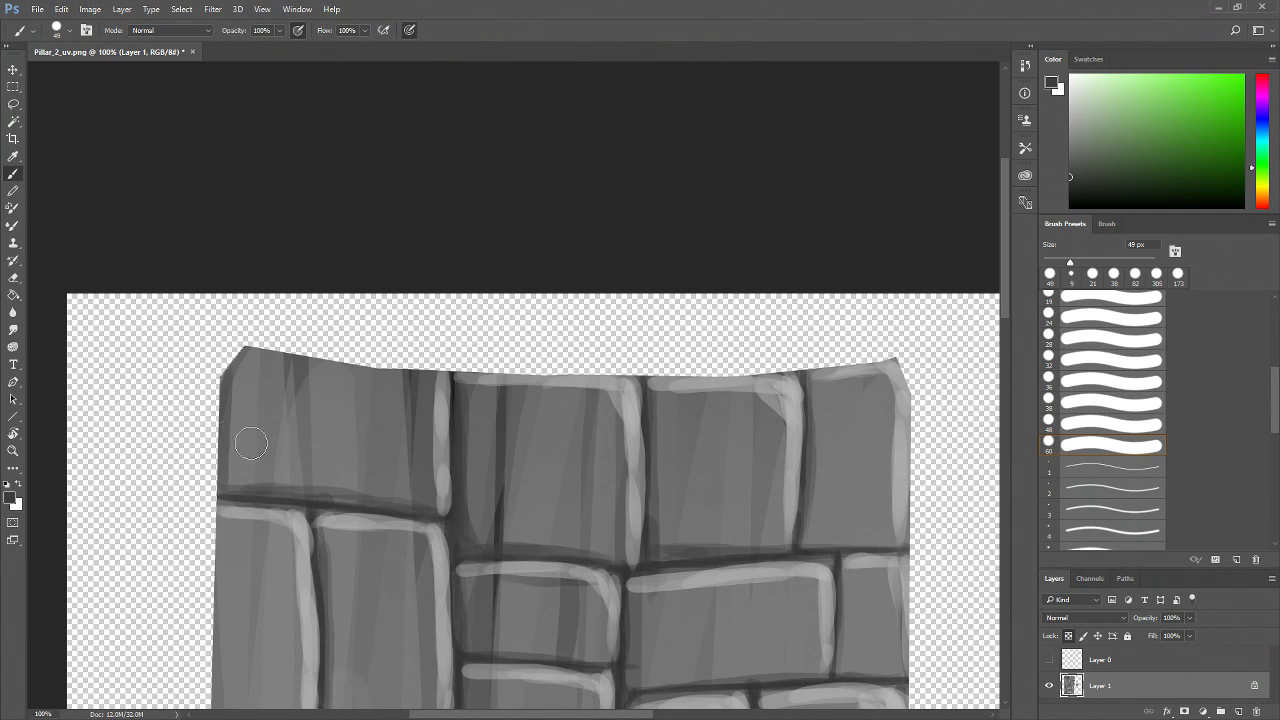
Pick a light gray swatch and paint highlights along the top edge of the top-row bricks
{"action": "left_click", "coordinate": [1088, 59]}
{"action": "left_click", "coordinate": [1074, 76]}
{"action": "left_click", "coordinate": [1053, 59]}
{"action": "mouse_move", "coordinate": [229, 365]}
{"action": "left_mouse_down"}
{"action": "mouse_move", "coordinate": [239, 352]}
{"action": "mouse_move", "coordinate": [447, 368]}
{"action": "mouse_move", "coordinate": [443, 396]}
{"action": "mouse_move", "coordinate": [426, 378]}
{"action": "left_mouse_up"}
{"action": "mouse_move", "coordinate": [292, 366]}
{"action": "left_mouse_down"}
{"action": "mouse_move", "coordinate": [354, 373]}
{"action": "mouse_move", "coordinate": [282, 367]}
{"action": "left_mouse_up"}
{"action": "mouse_move", "coordinate": [554, 429]}
{"action": "left_mouse_down"}
{"action": "mouse_move", "coordinate": [576, 451]}
{"action": "mouse_move", "coordinate": [566, 447]}
{"action": "left_mouse_up"}
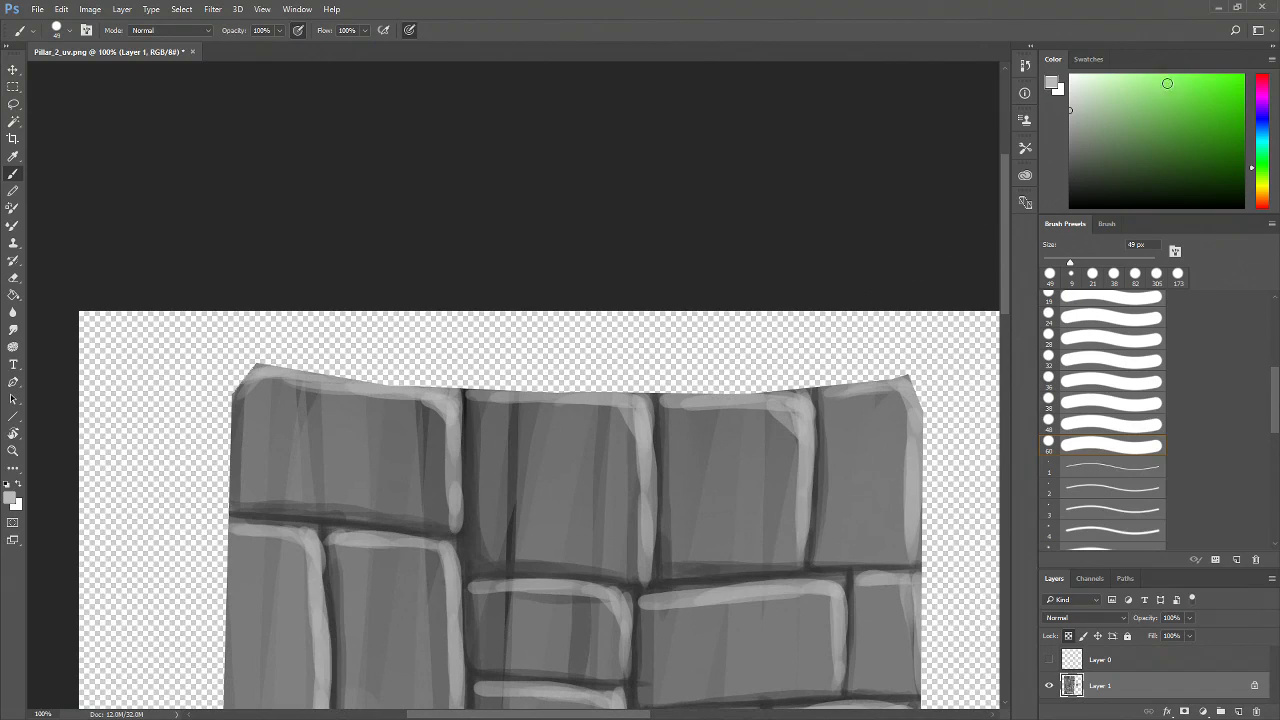
Switch to a darker swatch color and paint strokes along the edges of the upper rows of bricks
{"action": "left_click", "coordinate": [1086, 59]}
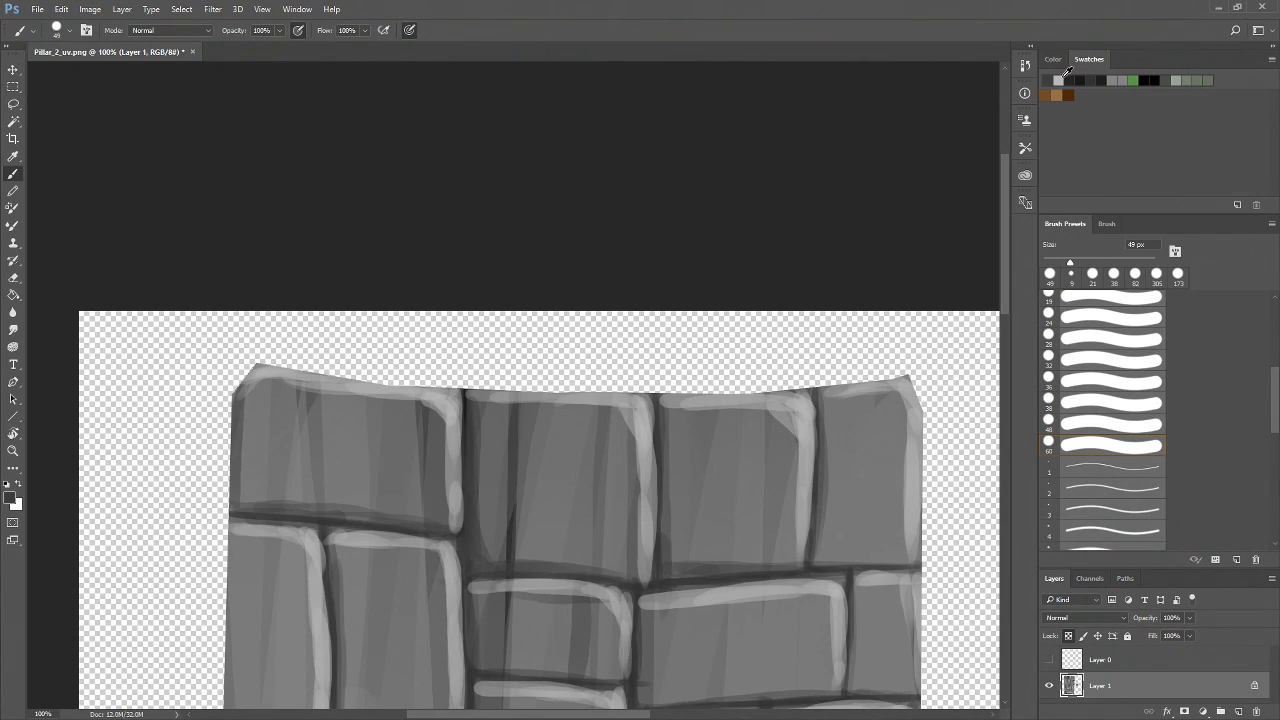
{"action": "left_click", "coordinate": [1052, 60]}
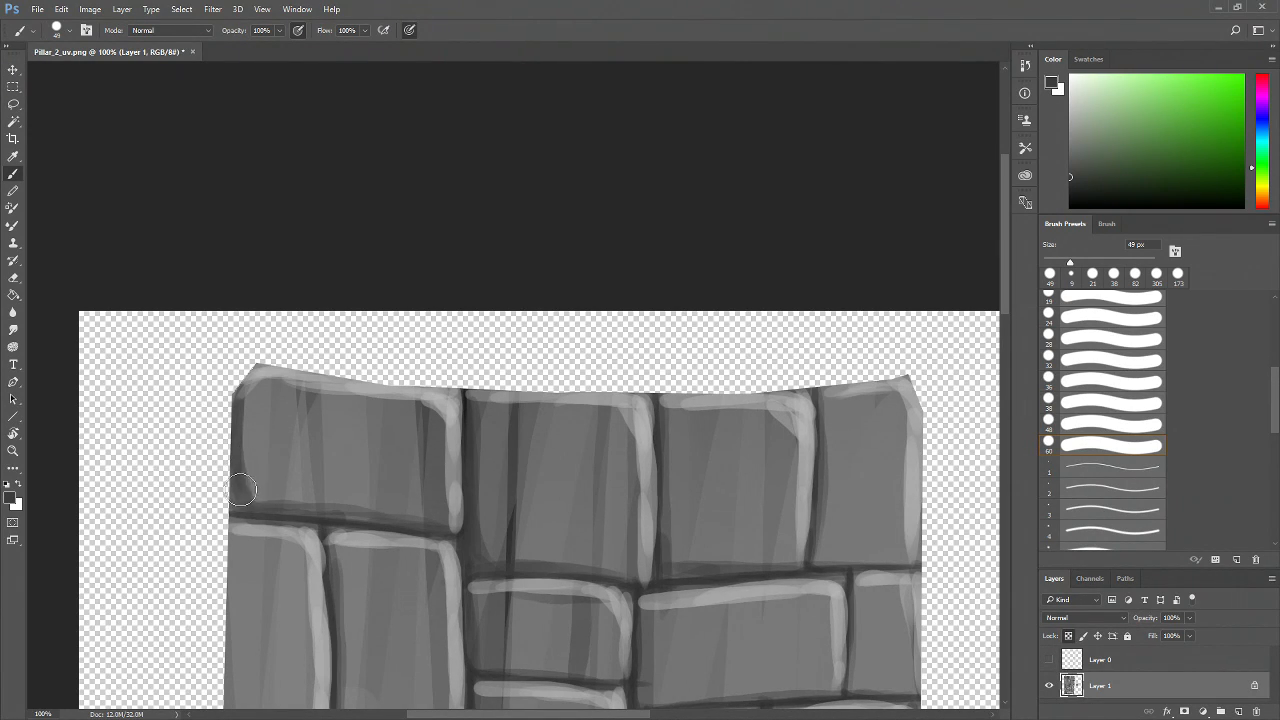
{"action": "left_click_drag", "start_coordinate": [383, 531], "coordinate": [429, 434]}
{"action": "mouse_move", "coordinate": [305, 437]}
{"action": "left_mouse_down"}
{"action": "mouse_move", "coordinate": [420, 437]}
{"action": "mouse_move", "coordinate": [501, 455]}
{"action": "left_mouse_up"}
{"action": "mouse_move", "coordinate": [650, 604]}
{"action": "left_mouse_down"}
{"action": "mouse_move", "coordinate": [634, 580]}
{"action": "mouse_move", "coordinate": [625, 436]}
{"action": "left_mouse_up"}
{"action": "left_click_drag", "start_coordinate": [254, 293], "coordinate": [246, 479]}
{"action": "mouse_move", "coordinate": [249, 356]}
{"action": "left_mouse_down"}
{"action": "mouse_move", "coordinate": [246, 497]}
{"action": "mouse_move", "coordinate": [250, 487]}
{"action": "mouse_move", "coordinate": [291, 511]}
{"action": "mouse_move", "coordinate": [268, 508]}
{"action": "mouse_move", "coordinate": [340, 505]}
{"action": "mouse_move", "coordinate": [257, 508]}
{"action": "mouse_move", "coordinate": [264, 486]}
{"action": "left_mouse_up"}
{"action": "mouse_move", "coordinate": [358, 324]}
{"action": "left_mouse_down"}
{"action": "mouse_move", "coordinate": [372, 496]}
{"action": "mouse_move", "coordinate": [476, 510]}
{"action": "mouse_move", "coordinate": [430, 508]}
{"action": "mouse_move", "coordinate": [365, 475]}
{"action": "mouse_move", "coordinate": [394, 507]}
{"action": "left_mouse_up"}
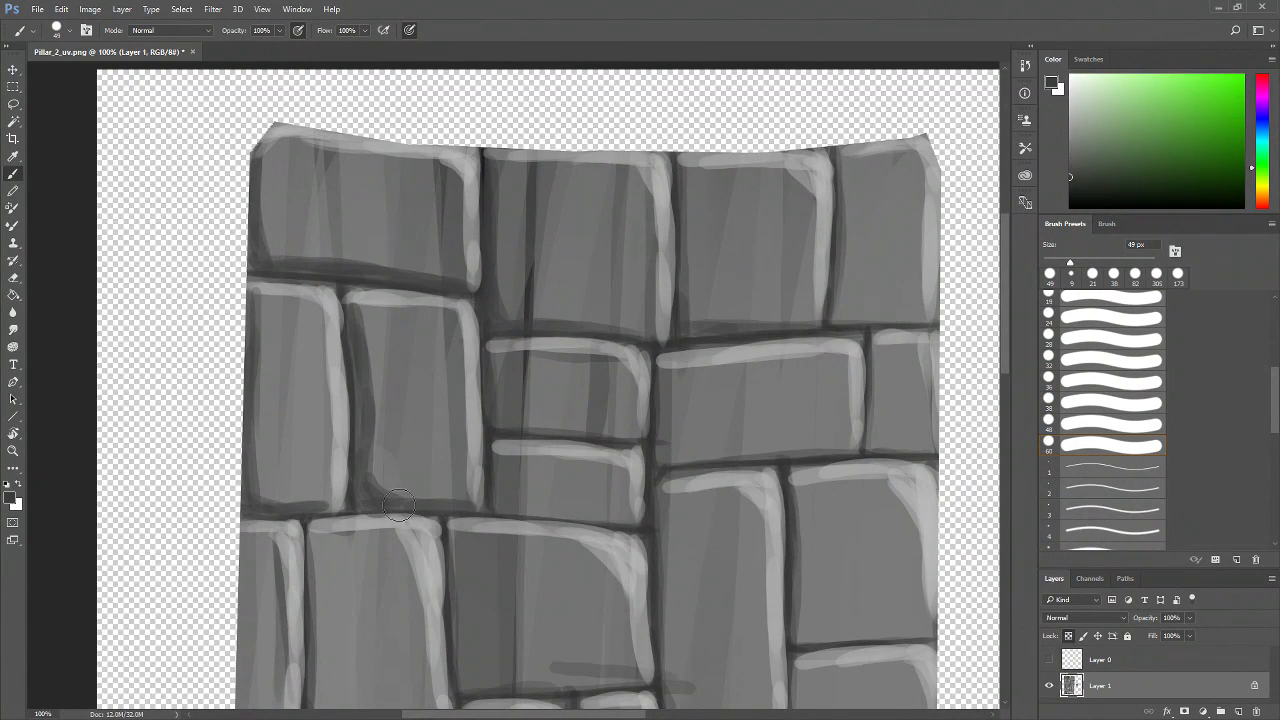
{"action": "mouse_move", "coordinate": [494, 357]}
{"action": "left_mouse_down"}
{"action": "mouse_move", "coordinate": [514, 421]}
{"action": "mouse_move", "coordinate": [655, 437]}
{"action": "left_mouse_up"}
{"action": "mouse_move", "coordinate": [500, 457]}
{"action": "left_mouse_down"}
{"action": "mouse_move", "coordinate": [499, 498]}
{"action": "mouse_move", "coordinate": [530, 510]}
{"action": "mouse_move", "coordinate": [652, 511]}
{"action": "left_mouse_up"}
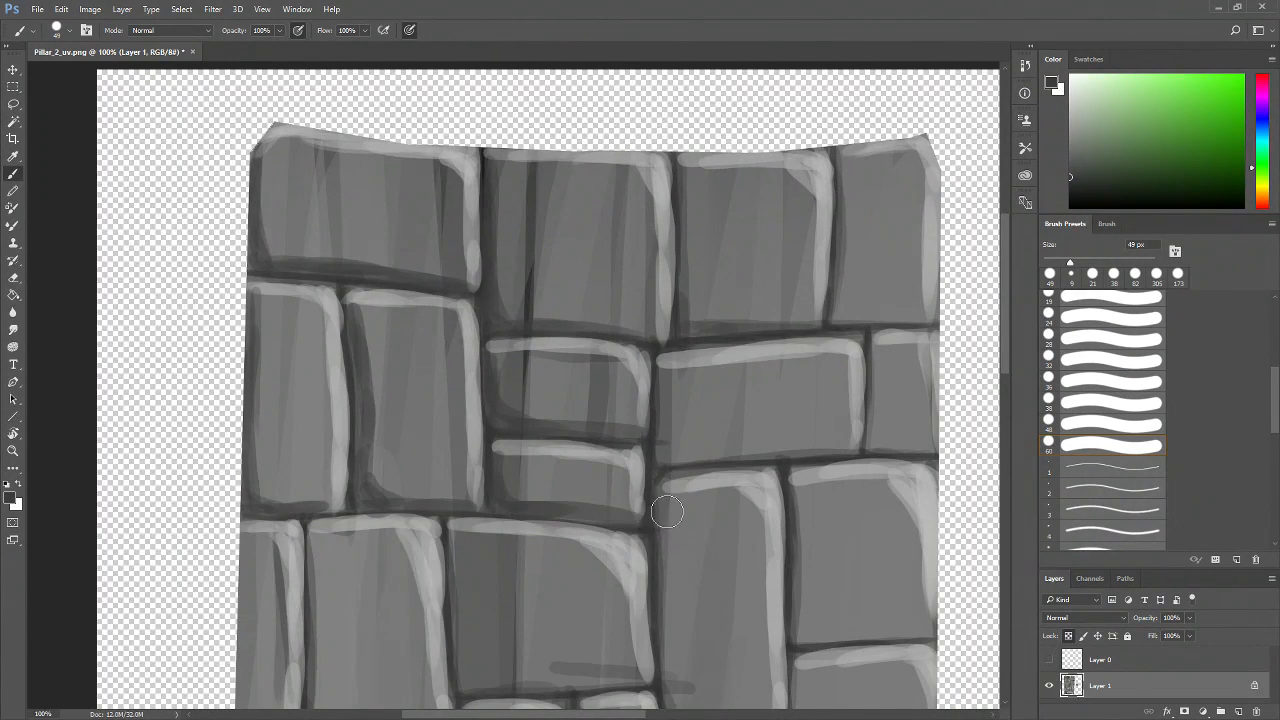
Paint dark strokes along the edges of the top-row bricks toward the pillar's right side
{"action": "scroll", "coordinate": [563, 492], "scroll_direction": "right", "scroll_amount": 3}
{"action": "mouse_move", "coordinate": [492, 370]}
{"action": "left_mouse_down"}
{"action": "mouse_move", "coordinate": [480, 449]}
{"action": "mouse_move", "coordinate": [655, 447]}
{"action": "mouse_move", "coordinate": [537, 446]}
{"action": "mouse_move", "coordinate": [491, 429]}
{"action": "mouse_move", "coordinate": [509, 446]}
{"action": "mouse_move", "coordinate": [598, 448]}
{"action": "left_mouse_up"}
{"action": "mouse_move", "coordinate": [514, 166]}
{"action": "left_mouse_down"}
{"action": "mouse_move", "coordinate": [509, 303]}
{"action": "mouse_move", "coordinate": [525, 325]}
{"action": "left_mouse_up"}
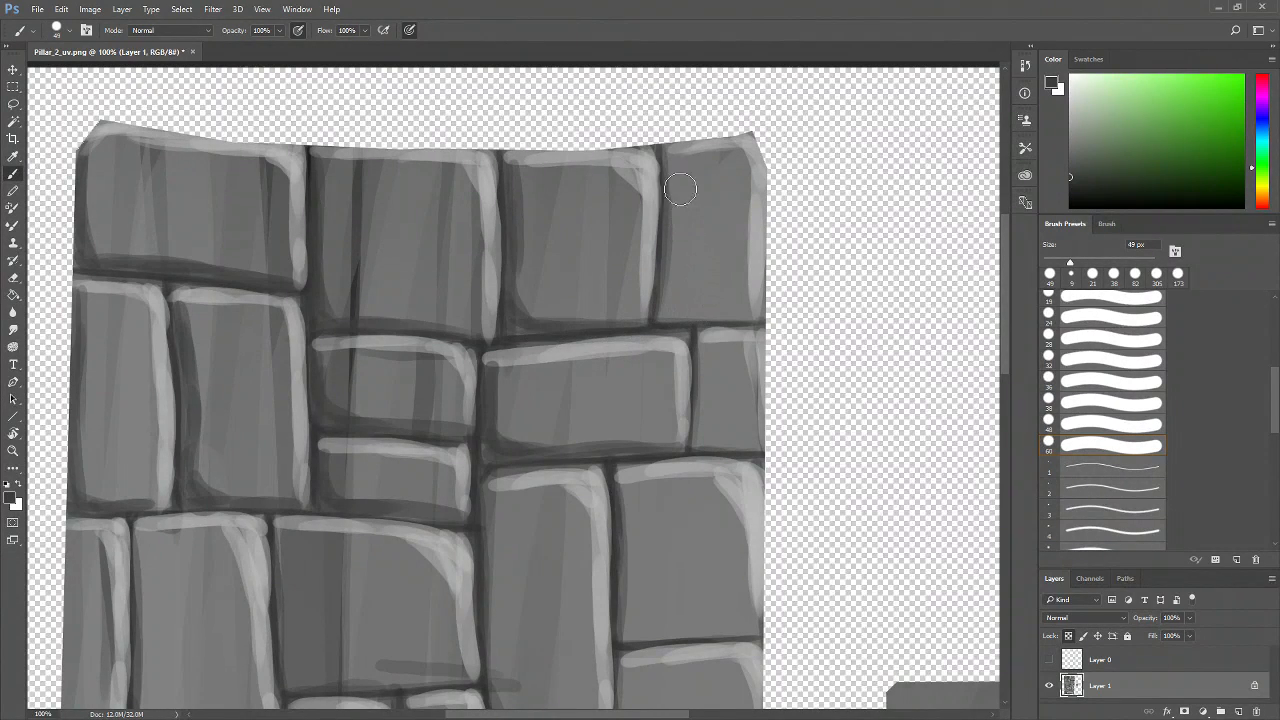
{"action": "mouse_move", "coordinate": [665, 148]}
{"action": "left_mouse_down"}
{"action": "mouse_move", "coordinate": [669, 271]}
{"action": "mouse_move", "coordinate": [743, 318]}
{"action": "left_mouse_up"}
{"action": "mouse_move", "coordinate": [626, 465]}
{"action": "left_mouse_down"}
{"action": "mouse_move", "coordinate": [711, 346]}
{"action": "mouse_move", "coordinate": [671, 459]}
{"action": "left_mouse_up"}
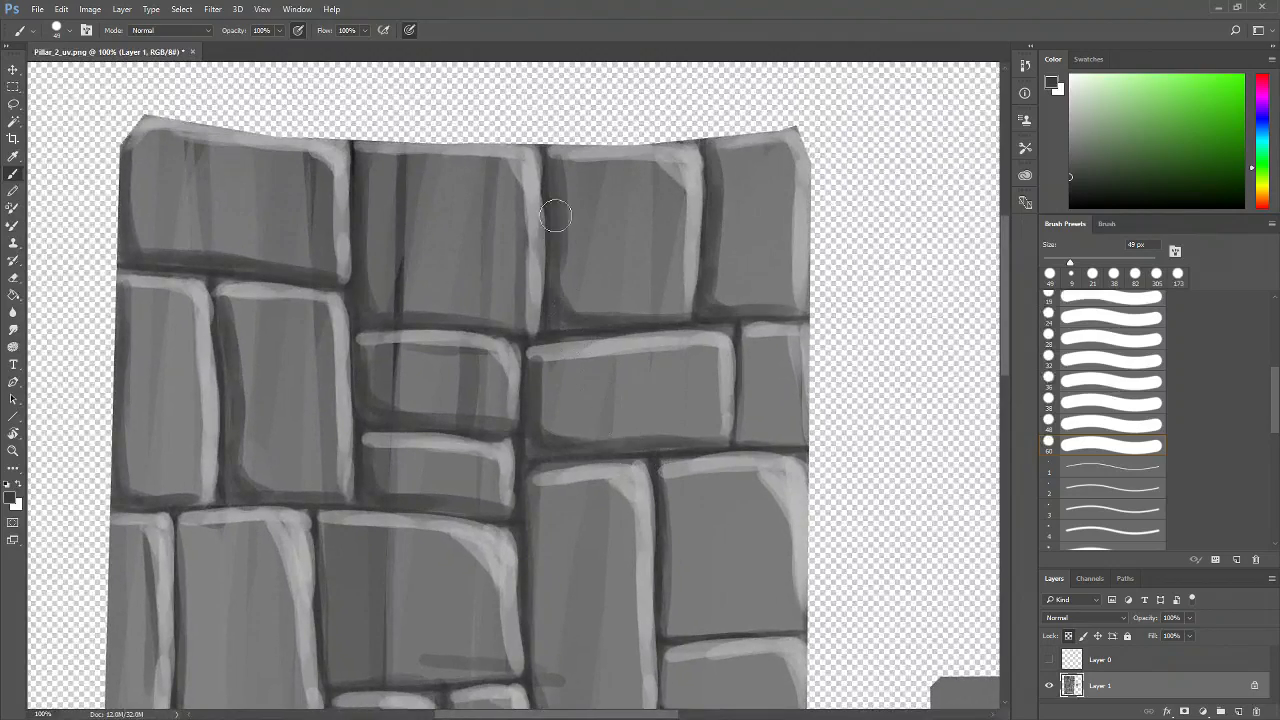
{"action": "mouse_move", "coordinate": [619, 559]}
{"action": "left_mouse_down"}
{"action": "mouse_move", "coordinate": [537, 525]}
{"action": "mouse_move", "coordinate": [552, 510]}
{"action": "left_mouse_up"}
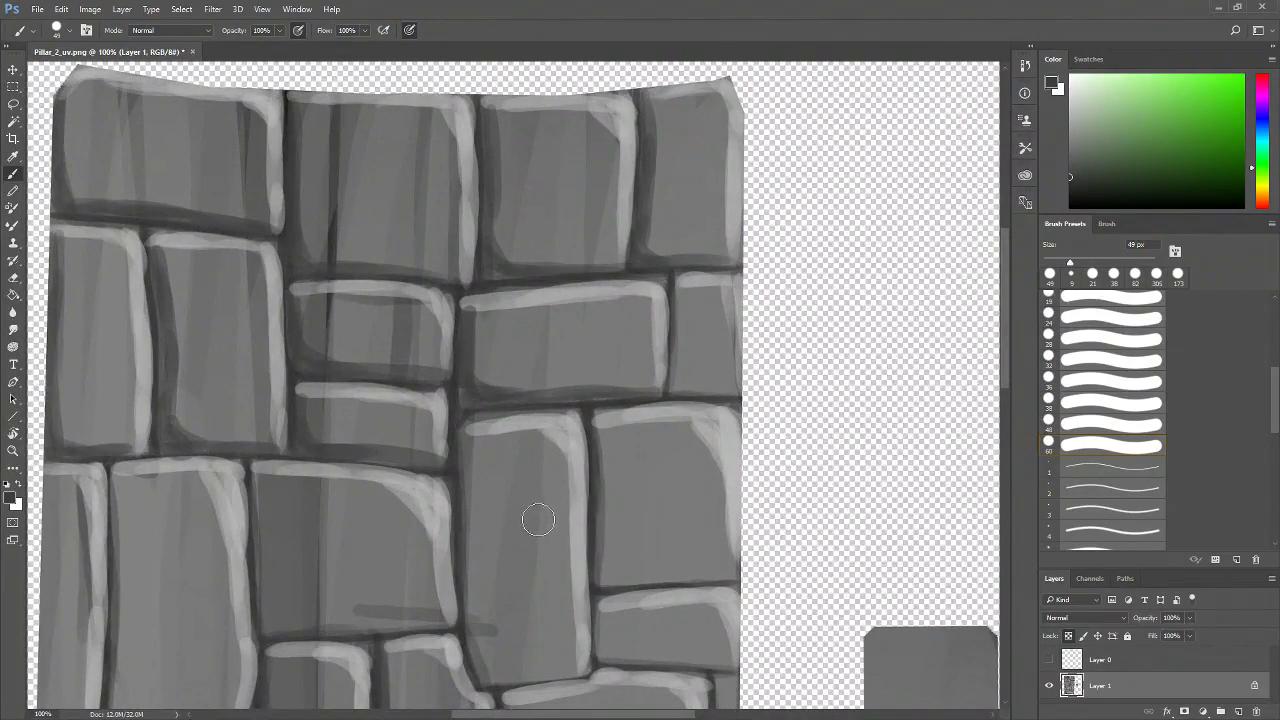
Paint dark shadow strokes along the edges of the second and third rows of bricks
{"action": "mouse_move", "coordinate": [681, 295]}
{"action": "left_mouse_down"}
{"action": "mouse_move", "coordinate": [680, 385]}
{"action": "mouse_move", "coordinate": [745, 392]}
{"action": "left_mouse_up"}
{"action": "mouse_move", "coordinate": [680, 368]}
{"action": "left_mouse_down"}
{"action": "mouse_move", "coordinate": [689, 312]}
{"action": "mouse_move", "coordinate": [692, 380]}
{"action": "left_mouse_up"}
{"action": "left_click_drag", "start_coordinate": [710, 444], "coordinate": [706, 369]}
{"action": "mouse_move", "coordinate": [598, 350]}
{"action": "left_mouse_down"}
{"action": "mouse_move", "coordinate": [602, 498]}
{"action": "mouse_move", "coordinate": [651, 477]}
{"action": "mouse_move", "coordinate": [600, 486]}
{"action": "mouse_move", "coordinate": [611, 497]}
{"action": "left_mouse_up"}
{"action": "left_click_drag", "start_coordinate": [690, 521], "coordinate": [730, 467]}
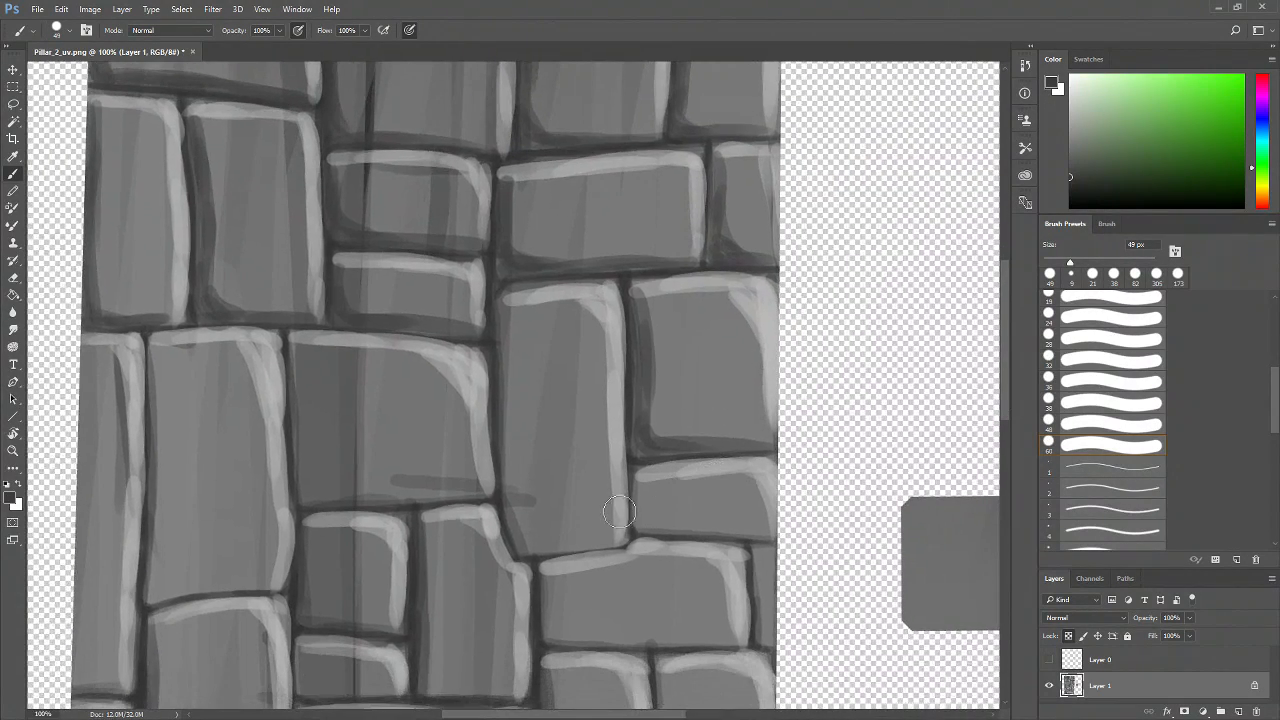
{"action": "mouse_move", "coordinate": [508, 320]}
{"action": "left_mouse_down"}
{"action": "mouse_move", "coordinate": [519, 531]}
{"action": "mouse_move", "coordinate": [521, 510]}
{"action": "mouse_move", "coordinate": [539, 517]}
{"action": "mouse_move", "coordinate": [530, 542]}
{"action": "mouse_move", "coordinate": [519, 527]}
{"action": "mouse_move", "coordinate": [569, 546]}
{"action": "mouse_move", "coordinate": [524, 547]}
{"action": "mouse_move", "coordinate": [617, 538]}
{"action": "mouse_move", "coordinate": [519, 521]}
{"action": "mouse_move", "coordinate": [508, 487]}
{"action": "left_mouse_up"}
{"action": "left_click_drag", "start_coordinate": [294, 349], "coordinate": [309, 488]}
{"action": "left_click_drag", "start_coordinate": [408, 514], "coordinate": [482, 501]}
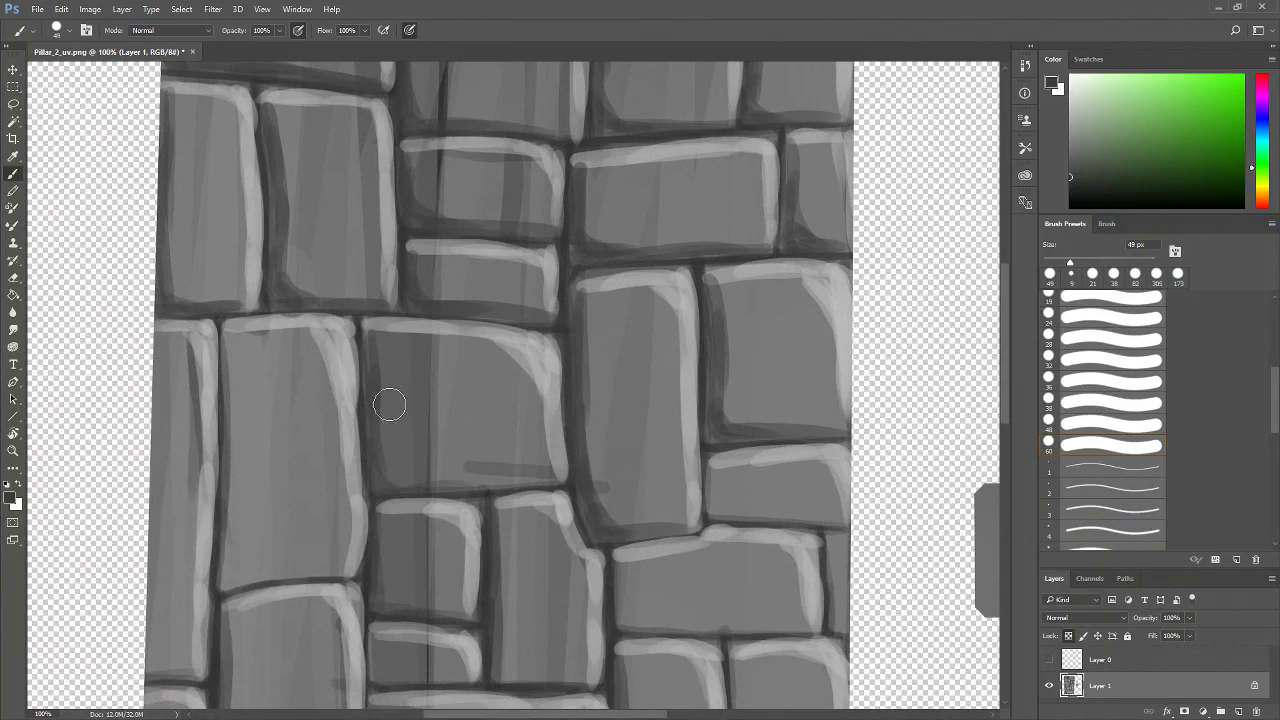
Shade the edges and seams of the middle-row bricks with dark strokes
{"action": "mouse_move", "coordinate": [369, 349]}
{"action": "left_mouse_down"}
{"action": "mouse_move", "coordinate": [405, 493]}
{"action": "mouse_move", "coordinate": [382, 478]}
{"action": "mouse_move", "coordinate": [566, 477]}
{"action": "mouse_move", "coordinate": [390, 475]}
{"action": "left_mouse_up"}
{"action": "left_click_drag", "start_coordinate": [422, 537], "coordinate": [512, 525]}
{"action": "mouse_move", "coordinate": [320, 330]}
{"action": "left_mouse_down"}
{"action": "mouse_move", "coordinate": [319, 564]}
{"action": "mouse_move", "coordinate": [316, 545]}
{"action": "mouse_move", "coordinate": [346, 567]}
{"action": "mouse_move", "coordinate": [315, 558]}
{"action": "mouse_move", "coordinate": [334, 564]}
{"action": "mouse_move", "coordinate": [310, 573]}
{"action": "mouse_move", "coordinate": [430, 560]}
{"action": "left_mouse_up"}
{"action": "left_click_drag", "start_coordinate": [246, 321], "coordinate": [236, 596]}
{"action": "left_click_drag", "start_coordinate": [238, 406], "coordinate": [245, 630]}
{"action": "mouse_move", "coordinate": [240, 558]}
{"action": "left_mouse_down"}
{"action": "mouse_move", "coordinate": [252, 658]}
{"action": "mouse_move", "coordinate": [238, 637]}
{"action": "mouse_move", "coordinate": [257, 656]}
{"action": "mouse_move", "coordinate": [304, 651]}
{"action": "left_mouse_up"}
{"action": "mouse_move", "coordinate": [325, 256]}
{"action": "left_mouse_down"}
{"action": "mouse_move", "coordinate": [303, 300]}
{"action": "mouse_move", "coordinate": [319, 262]}
{"action": "left_mouse_up"}
{"action": "left_click_drag", "start_coordinate": [411, 529], "coordinate": [414, 353]}
{"action": "mouse_move", "coordinate": [239, 514]}
{"action": "left_mouse_down"}
{"action": "mouse_move", "coordinate": [238, 586]}
{"action": "mouse_move", "coordinate": [240, 524]}
{"action": "mouse_move", "coordinate": [250, 585]}
{"action": "mouse_move", "coordinate": [282, 584]}
{"action": "left_mouse_up"}
{"action": "left_click_drag", "start_coordinate": [364, 562], "coordinate": [324, 427]}
{"action": "mouse_move", "coordinate": [196, 456]}
{"action": "left_mouse_down"}
{"action": "mouse_move", "coordinate": [198, 583]}
{"action": "mouse_move", "coordinate": [204, 469]}
{"action": "mouse_move", "coordinate": [210, 593]}
{"action": "mouse_move", "coordinate": [190, 565]}
{"action": "mouse_move", "coordinate": [229, 591]}
{"action": "mouse_move", "coordinate": [253, 583]}
{"action": "mouse_move", "coordinate": [204, 584]}
{"action": "mouse_move", "coordinate": [338, 582]}
{"action": "left_mouse_up"}
{"action": "mouse_move", "coordinate": [209, 472]}
{"action": "left_mouse_down"}
{"action": "mouse_move", "coordinate": [200, 521]}
{"action": "mouse_move", "coordinate": [213, 582]}
{"action": "mouse_move", "coordinate": [223, 572]}
{"action": "left_mouse_up"}
{"action": "left_click_drag", "start_coordinate": [437, 591], "coordinate": [366, 472]}
{"action": "mouse_move", "coordinate": [293, 358]}
{"action": "left_mouse_down"}
{"action": "mouse_move", "coordinate": [298, 473]}
{"action": "mouse_move", "coordinate": [284, 454]}
{"action": "mouse_move", "coordinate": [381, 461]}
{"action": "mouse_move", "coordinate": [307, 473]}
{"action": "mouse_move", "coordinate": [298, 465]}
{"action": "mouse_move", "coordinate": [468, 465]}
{"action": "left_mouse_up"}
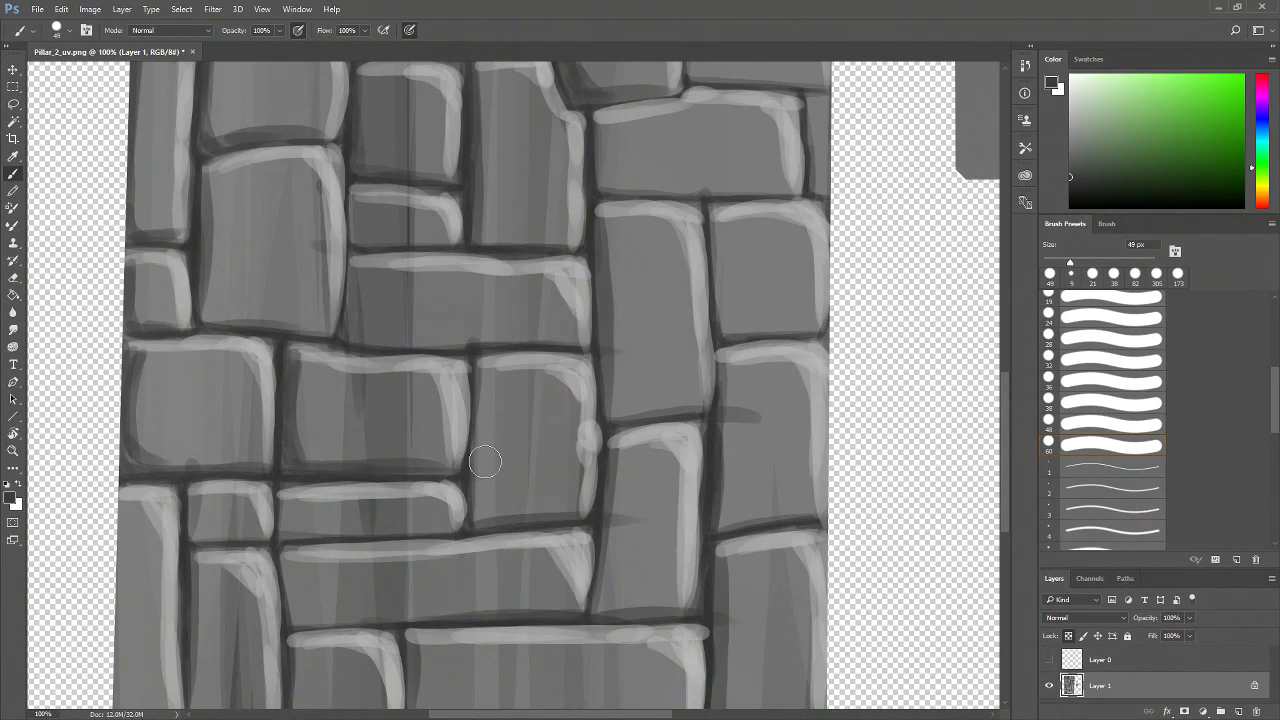
Paint dark strokes along the seams of the bricks near the pillar's right edge
{"action": "mouse_move", "coordinate": [490, 369]}
{"action": "left_mouse_down"}
{"action": "mouse_move", "coordinate": [490, 518]}
{"action": "mouse_move", "coordinate": [598, 507]}
{"action": "mouse_move", "coordinate": [504, 542]}
{"action": "left_mouse_up"}
{"action": "mouse_move", "coordinate": [483, 245]}
{"action": "left_mouse_down"}
{"action": "mouse_move", "coordinate": [488, 413]}
{"action": "mouse_move", "coordinate": [478, 384]}
{"action": "mouse_move", "coordinate": [499, 418]}
{"action": "mouse_move", "coordinate": [555, 412]}
{"action": "left_mouse_up"}
{"action": "left_click_drag", "start_coordinate": [488, 436], "coordinate": [543, 430]}
{"action": "left_click_drag", "start_coordinate": [614, 457], "coordinate": [517, 566]}
{"action": "mouse_move", "coordinate": [381, 281]}
{"action": "left_mouse_down"}
{"action": "mouse_move", "coordinate": [381, 312]}
{"action": "mouse_move", "coordinate": [520, 317]}
{"action": "left_mouse_up"}
{"action": "mouse_move", "coordinate": [250, 205]}
{"action": "left_mouse_down"}
{"action": "mouse_move", "coordinate": [258, 365]}
{"action": "mouse_move", "coordinate": [383, 352]}
{"action": "mouse_move", "coordinate": [431, 409]}
{"action": "mouse_move", "coordinate": [402, 540]}
{"action": "left_mouse_up"}
{"action": "mouse_move", "coordinate": [436, 342]}
{"action": "left_mouse_down"}
{"action": "mouse_move", "coordinate": [457, 380]}
{"action": "mouse_move", "coordinate": [426, 373]}
{"action": "mouse_move", "coordinate": [563, 388]}
{"action": "left_mouse_up"}
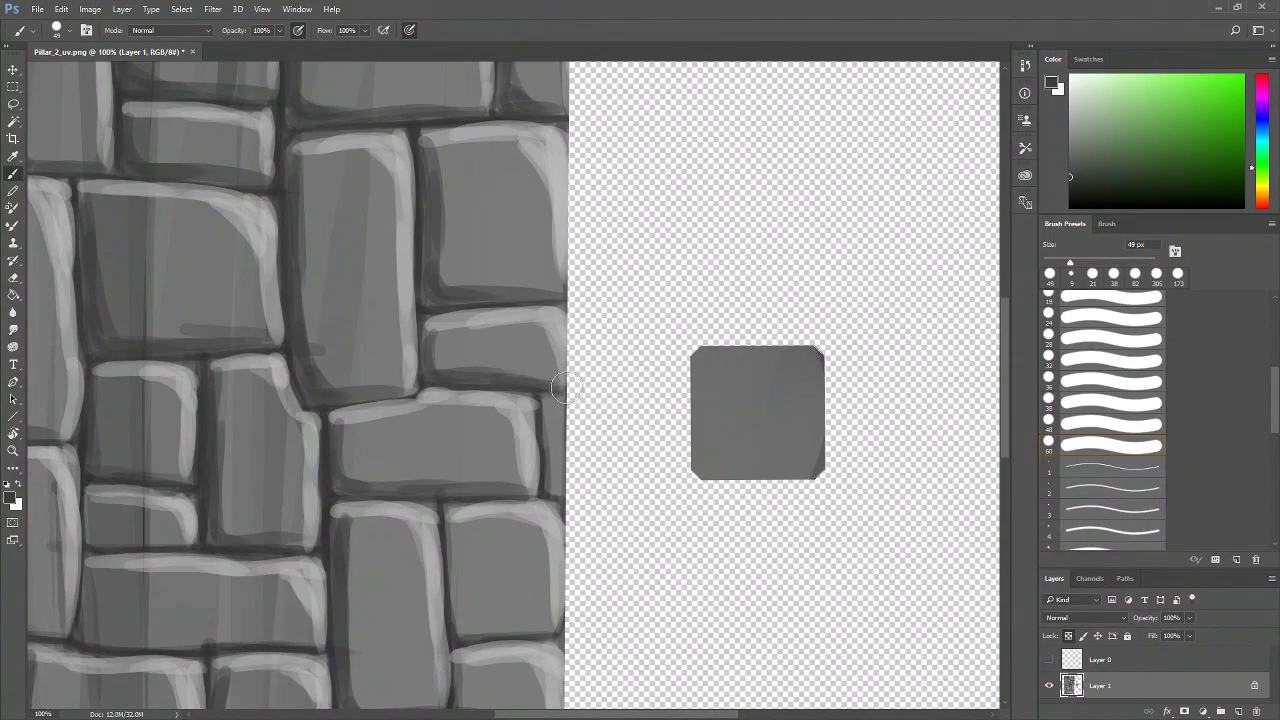
{"action": "left_click_drag", "start_coordinate": [558, 474], "coordinate": [531, 430]}
{"action": "left_click_drag", "start_coordinate": [526, 358], "coordinate": [541, 452]}
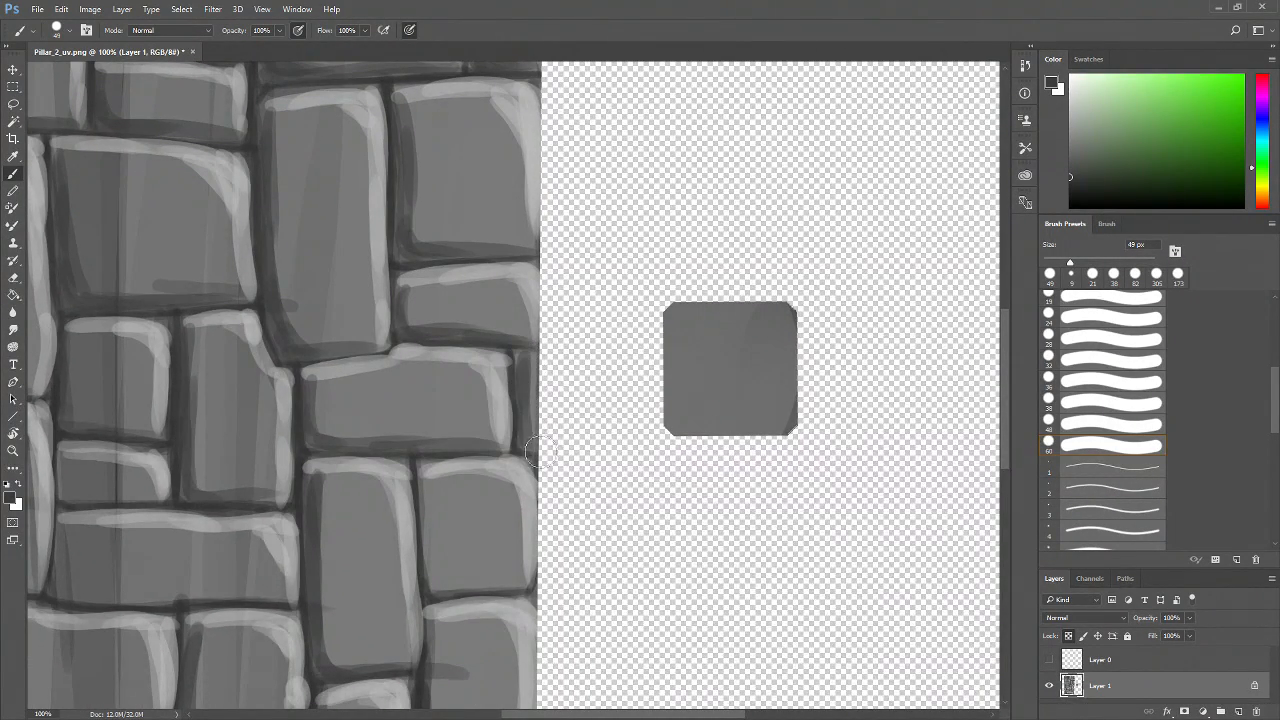
Pick a light gray swatch and paint a highlight along a brick edge at the pillar's right side
{"action": "left_click", "coordinate": [1090, 58]}
{"action": "left_click", "coordinate": [1051, 78]}
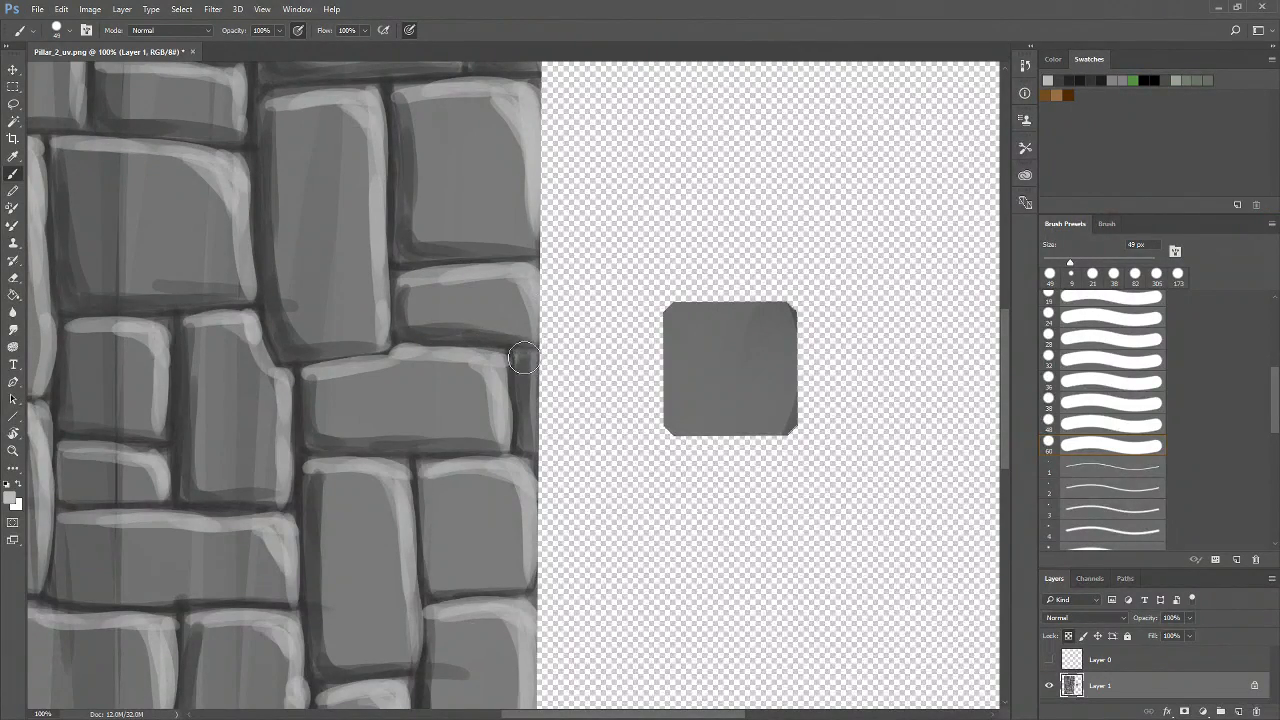
{"action": "left_click_drag", "start_coordinate": [527, 360], "coordinate": [543, 428]}
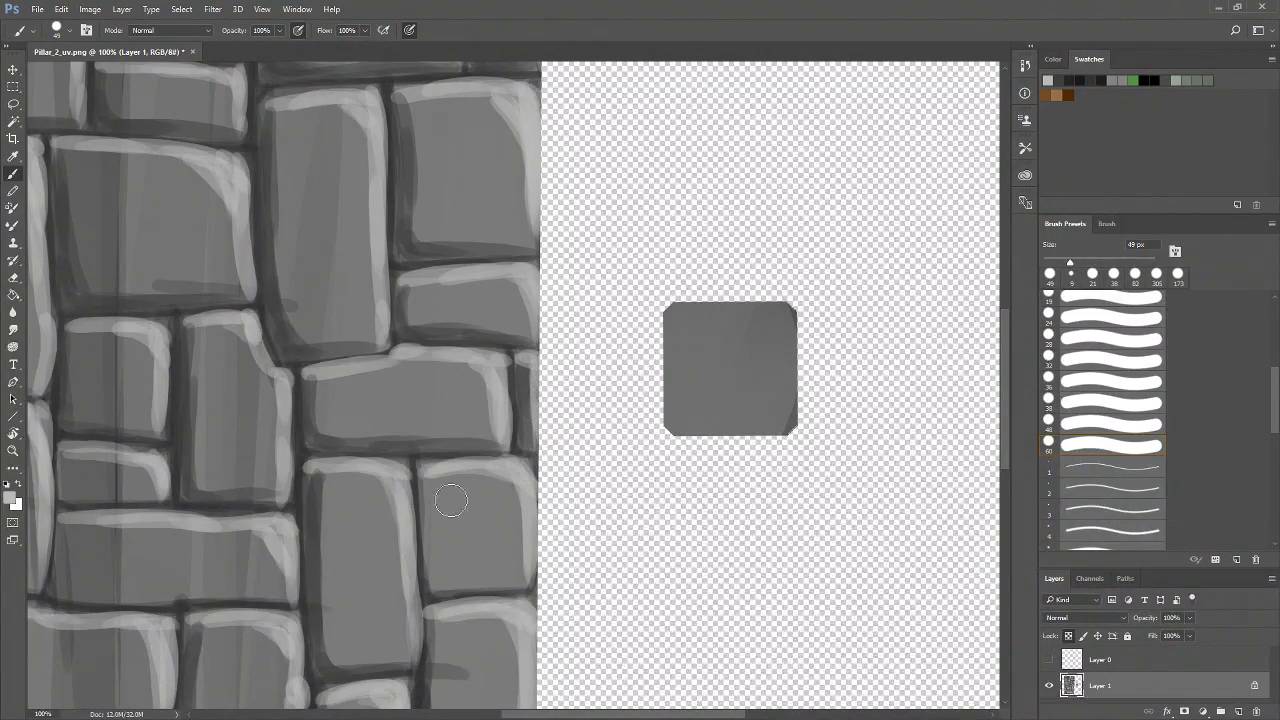
Pick a darker swatch and paint shadow strokes along the edges of the lower bricks
{"action": "left_click", "coordinate": [1060, 81]}
{"action": "left_click_drag", "start_coordinate": [517, 461], "coordinate": [581, 334]}
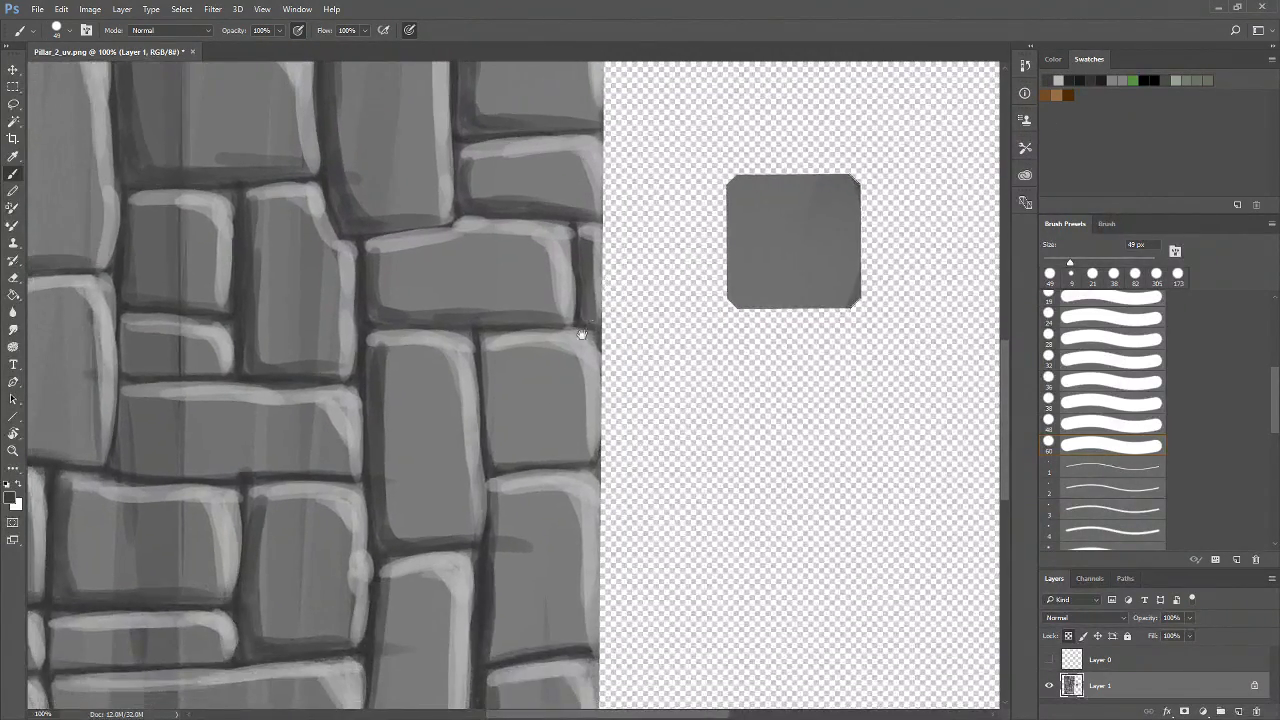
{"action": "mouse_move", "coordinate": [490, 345]}
{"action": "left_mouse_down"}
{"action": "mouse_move", "coordinate": [499, 434]}
{"action": "mouse_move", "coordinate": [491, 402]}
{"action": "mouse_move", "coordinate": [518, 460]}
{"action": "mouse_move", "coordinate": [509, 449]}
{"action": "mouse_move", "coordinate": [545, 450]}
{"action": "left_mouse_up"}
{"action": "mouse_move", "coordinate": [498, 392]}
{"action": "left_mouse_down"}
{"action": "mouse_move", "coordinate": [499, 428]}
{"action": "mouse_move", "coordinate": [562, 458]}
{"action": "left_mouse_up"}
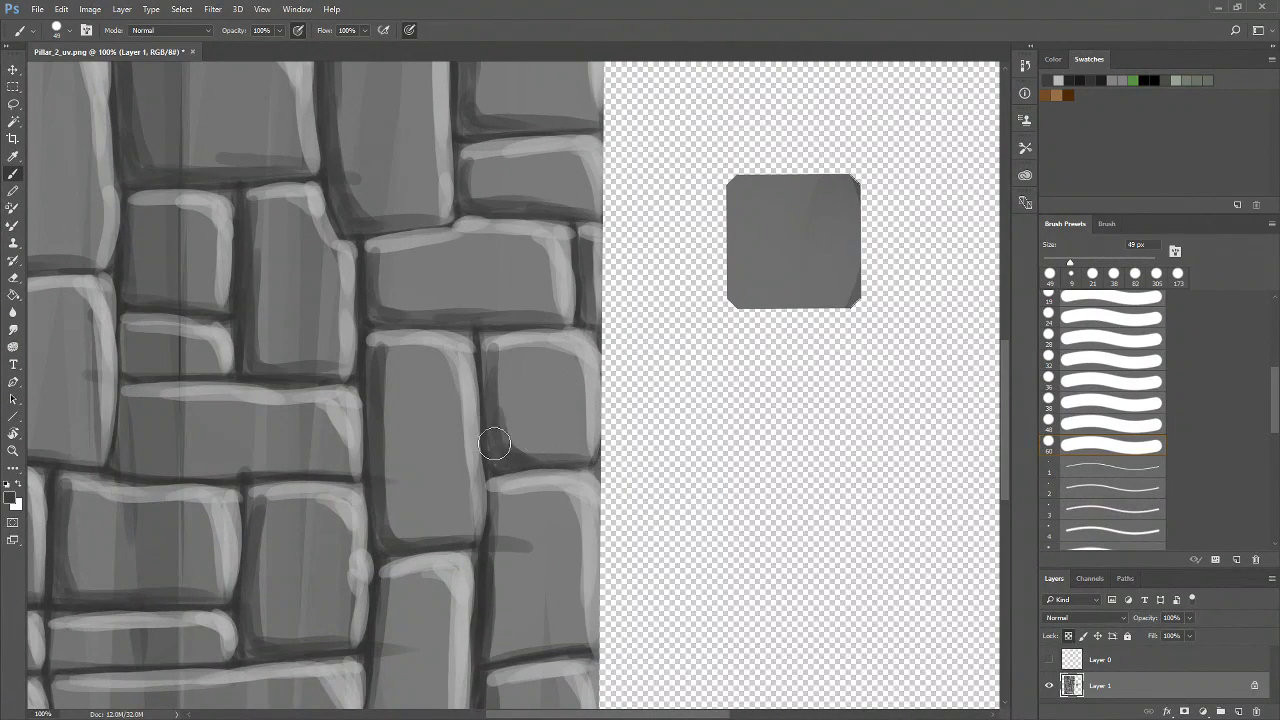
{"action": "left_click_drag", "start_coordinate": [584, 504], "coordinate": [586, 364]}
{"action": "mouse_move", "coordinate": [498, 370]}
{"action": "left_mouse_down"}
{"action": "mouse_move", "coordinate": [522, 409]}
{"action": "mouse_move", "coordinate": [505, 399]}
{"action": "mouse_move", "coordinate": [503, 354]}
{"action": "mouse_move", "coordinate": [508, 472]}
{"action": "left_mouse_up"}
{"action": "mouse_move", "coordinate": [503, 400]}
{"action": "left_mouse_down"}
{"action": "mouse_move", "coordinate": [506, 485]}
{"action": "mouse_move", "coordinate": [496, 469]}
{"action": "mouse_move", "coordinate": [522, 495]}
{"action": "mouse_move", "coordinate": [502, 520]}
{"action": "mouse_move", "coordinate": [498, 509]}
{"action": "mouse_move", "coordinate": [597, 485]}
{"action": "left_mouse_up"}
{"action": "mouse_move", "coordinate": [501, 479]}
{"action": "left_mouse_down"}
{"action": "mouse_move", "coordinate": [528, 507]}
{"action": "mouse_move", "coordinate": [560, 461]}
{"action": "left_mouse_up"}
{"action": "left_click_drag", "start_coordinate": [524, 420], "coordinate": [543, 443]}
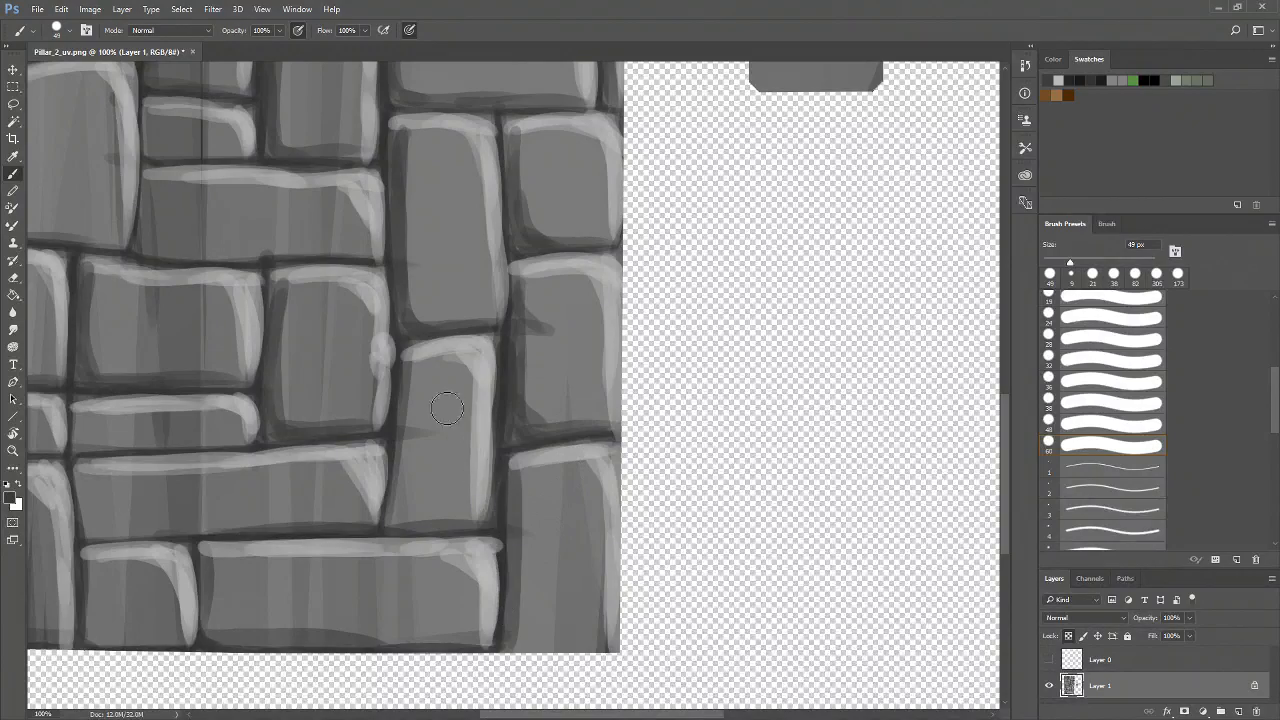
Paint dark strokes along the edges and seams of the bottom-row bricks
{"action": "mouse_move", "coordinate": [411, 379]}
{"action": "left_mouse_down"}
{"action": "mouse_move", "coordinate": [435, 405]}
{"action": "mouse_move", "coordinate": [405, 371]}
{"action": "mouse_move", "coordinate": [430, 441]}
{"action": "mouse_move", "coordinate": [408, 387]}
{"action": "mouse_move", "coordinate": [406, 502]}
{"action": "left_mouse_up"}
{"action": "mouse_move", "coordinate": [408, 426]}
{"action": "left_mouse_down"}
{"action": "mouse_move", "coordinate": [411, 507]}
{"action": "mouse_move", "coordinate": [394, 515]}
{"action": "mouse_move", "coordinate": [457, 516]}
{"action": "mouse_move", "coordinate": [395, 503]}
{"action": "mouse_move", "coordinate": [474, 515]}
{"action": "left_mouse_up"}
{"action": "left_click_drag", "start_coordinate": [408, 517], "coordinate": [554, 497]}
{"action": "mouse_move", "coordinate": [412, 256]}
{"action": "left_mouse_down"}
{"action": "mouse_move", "coordinate": [418, 360]}
{"action": "mouse_move", "coordinate": [451, 391]}
{"action": "left_mouse_up"}
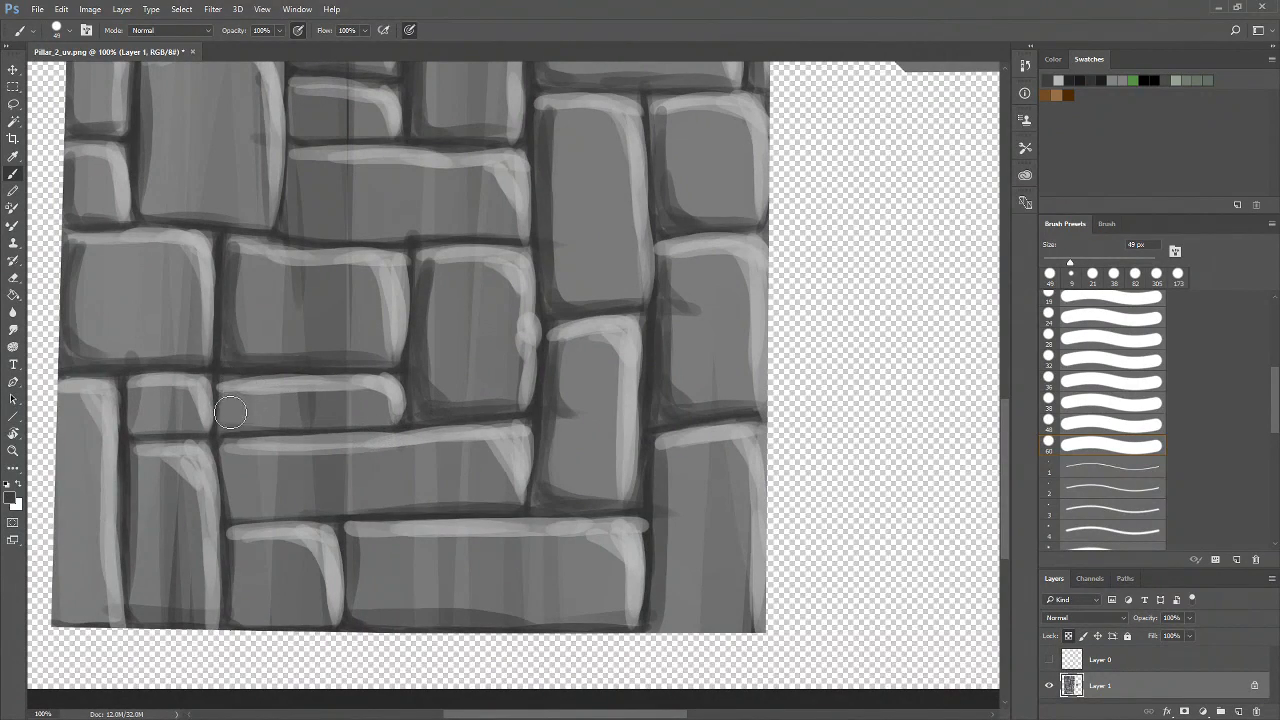
{"action": "mouse_move", "coordinate": [230, 393]}
{"action": "left_mouse_down"}
{"action": "mouse_move", "coordinate": [246, 429]}
{"action": "mouse_move", "coordinate": [222, 418]}
{"action": "mouse_move", "coordinate": [286, 418]}
{"action": "mouse_move", "coordinate": [229, 392]}
{"action": "mouse_move", "coordinate": [279, 430]}
{"action": "mouse_move", "coordinate": [350, 428]}
{"action": "left_mouse_up"}
{"action": "mouse_move", "coordinate": [132, 391]}
{"action": "left_mouse_down"}
{"action": "mouse_move", "coordinate": [139, 420]}
{"action": "mouse_move", "coordinate": [196, 429]}
{"action": "mouse_move", "coordinate": [150, 431]}
{"action": "mouse_move", "coordinate": [187, 430]}
{"action": "mouse_move", "coordinate": [207, 398]}
{"action": "left_mouse_up"}
{"action": "mouse_move", "coordinate": [97, 335]}
{"action": "left_mouse_down"}
{"action": "mouse_move", "coordinate": [81, 450]}
{"action": "mouse_move", "coordinate": [98, 328]}
{"action": "mouse_move", "coordinate": [94, 523]}
{"action": "left_mouse_up"}
{"action": "mouse_move", "coordinate": [90, 410]}
{"action": "left_mouse_down"}
{"action": "mouse_move", "coordinate": [103, 554]}
{"action": "mouse_move", "coordinate": [85, 513]}
{"action": "mouse_move", "coordinate": [127, 560]}
{"action": "mouse_move", "coordinate": [95, 546]}
{"action": "mouse_move", "coordinate": [184, 537]}
{"action": "mouse_move", "coordinate": [107, 554]}
{"action": "mouse_move", "coordinate": [141, 559]}
{"action": "left_mouse_up"}
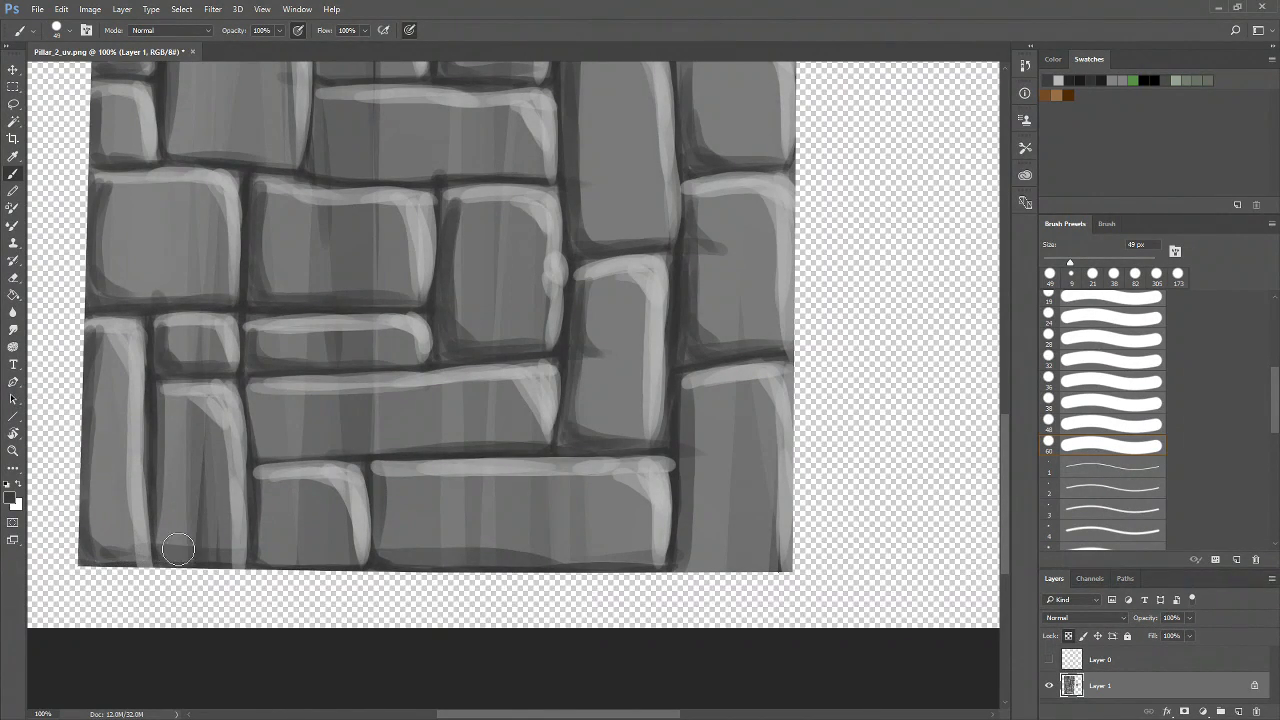
{"action": "mouse_move", "coordinate": [164, 425]}
{"action": "left_mouse_down"}
{"action": "mouse_move", "coordinate": [187, 560]}
{"action": "mouse_move", "coordinate": [162, 522]}
{"action": "mouse_move", "coordinate": [202, 563]}
{"action": "mouse_move", "coordinate": [181, 556]}
{"action": "mouse_move", "coordinate": [283, 542]}
{"action": "mouse_move", "coordinate": [173, 545]}
{"action": "left_mouse_up"}
{"action": "mouse_move", "coordinate": [262, 476]}
{"action": "left_mouse_down"}
{"action": "mouse_move", "coordinate": [266, 543]}
{"action": "mouse_move", "coordinate": [398, 558]}
{"action": "left_mouse_up"}
{"action": "mouse_move", "coordinate": [376, 475]}
{"action": "left_mouse_down"}
{"action": "mouse_move", "coordinate": [386, 549]}
{"action": "mouse_move", "coordinate": [403, 531]}
{"action": "mouse_move", "coordinate": [472, 562]}
{"action": "left_mouse_up"}
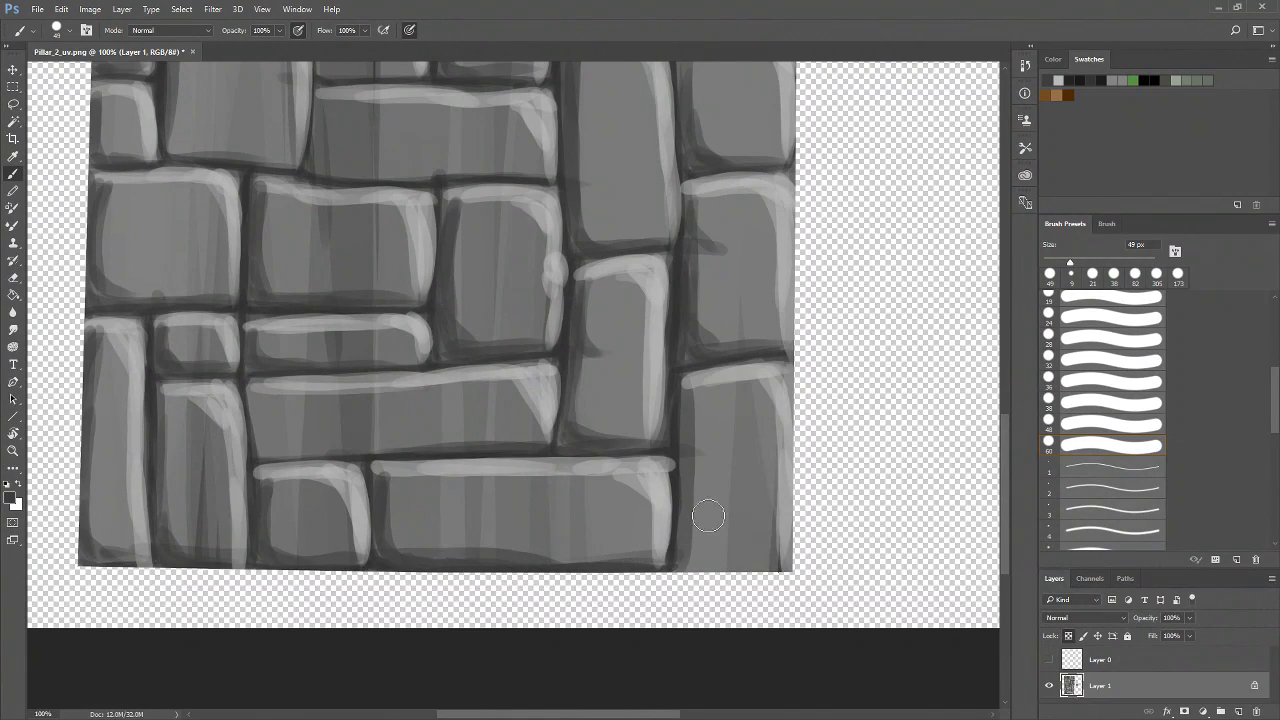
{"action": "mouse_move", "coordinate": [692, 382]}
{"action": "left_mouse_down"}
{"action": "mouse_move", "coordinate": [690, 548]}
{"action": "mouse_move", "coordinate": [794, 551]}
{"action": "mouse_move", "coordinate": [692, 566]}
{"action": "left_mouse_up"}
Zoom out to examine the whole painted brick texture, then zoom in on the upper bricks
{"action": "key", "text": "z"}
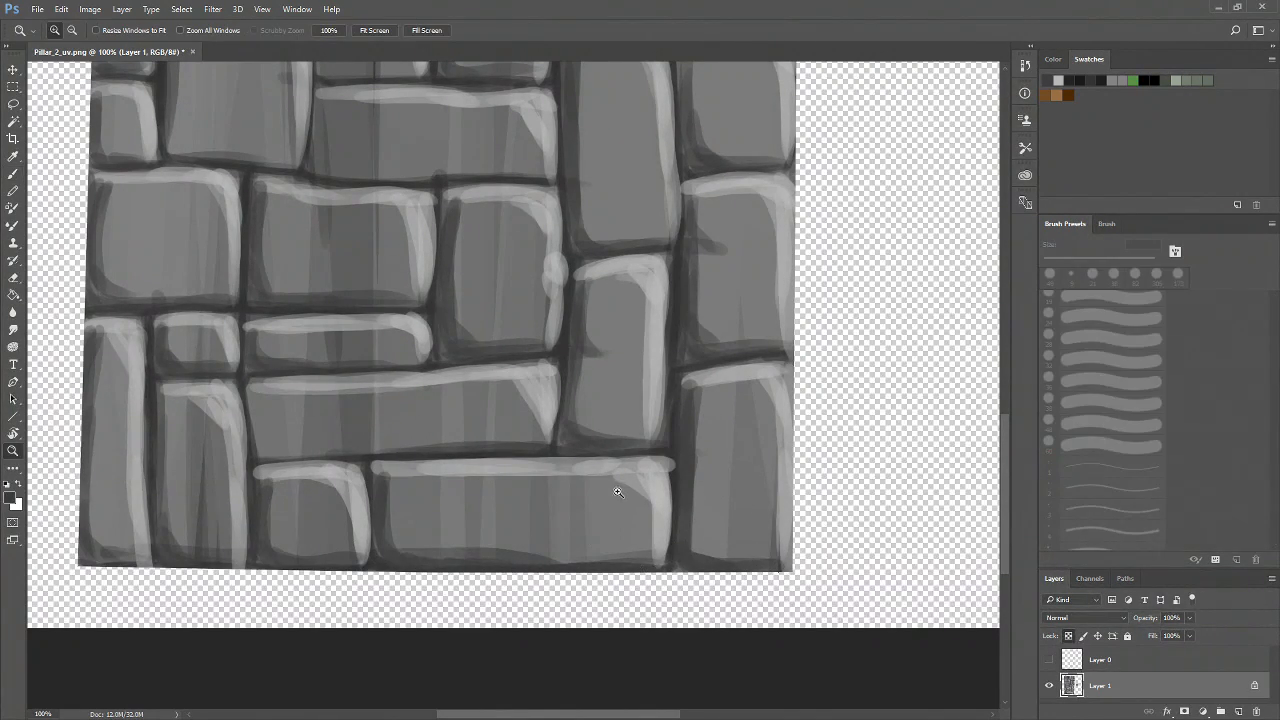
{"action": "left_click", "coordinate": [640, 480], "text": "alt"}
{"action": "left_click", "coordinate": [650, 475], "text": "alt"}
{"action": "left_click", "coordinate": [662, 469], "text": "alt"}
{"action": "left_click", "coordinate": [424, 480]}
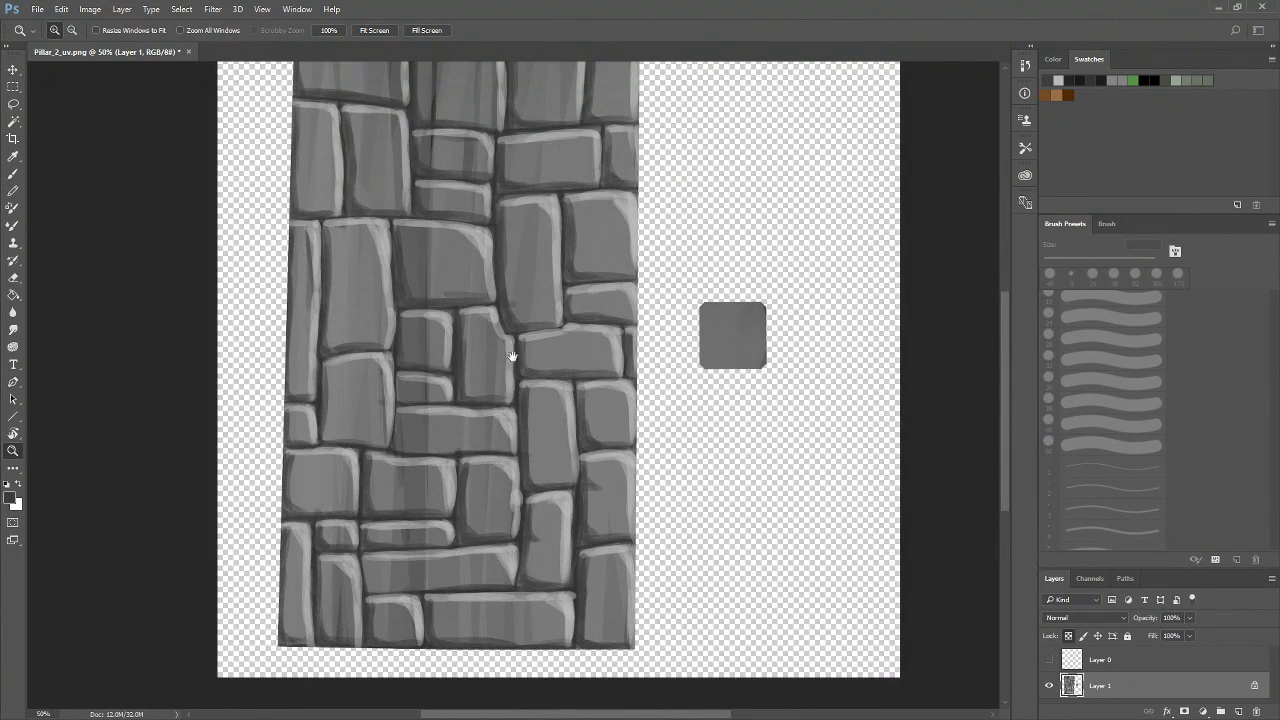
{"action": "left_click_drag", "start_coordinate": [522, 360], "coordinate": [516, 437]}
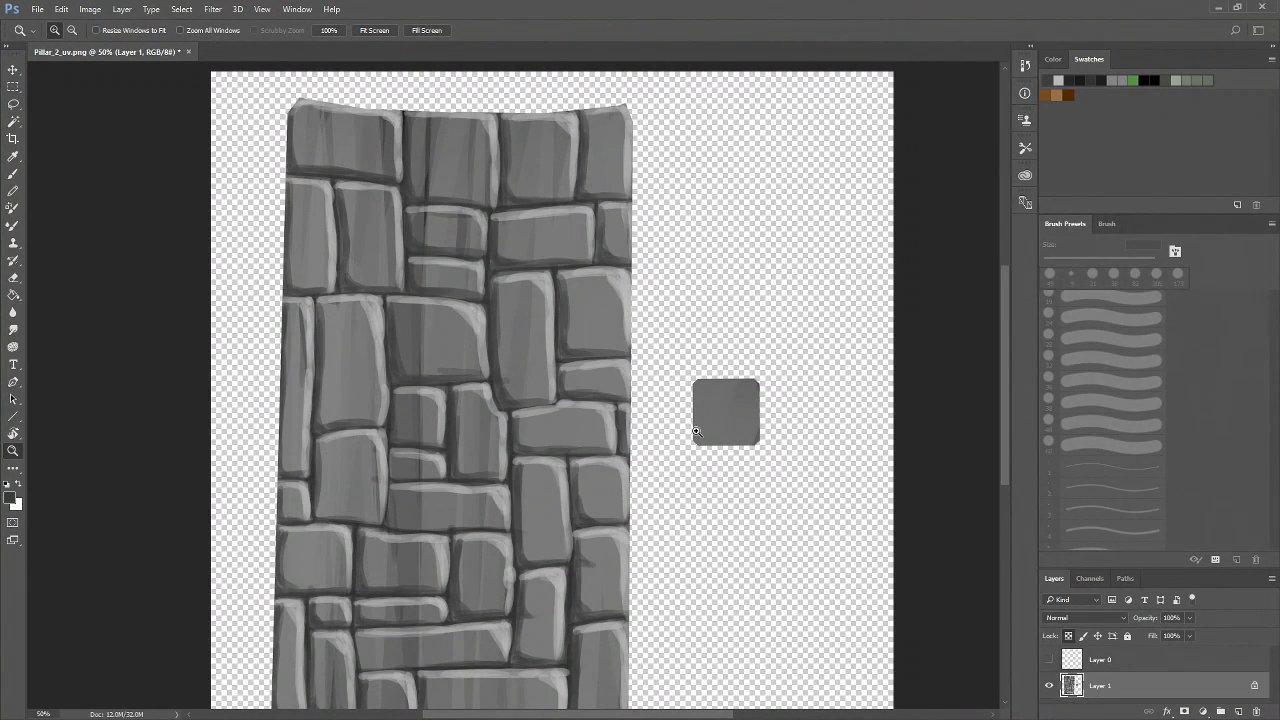
{"action": "left_click", "coordinate": [514, 410]}
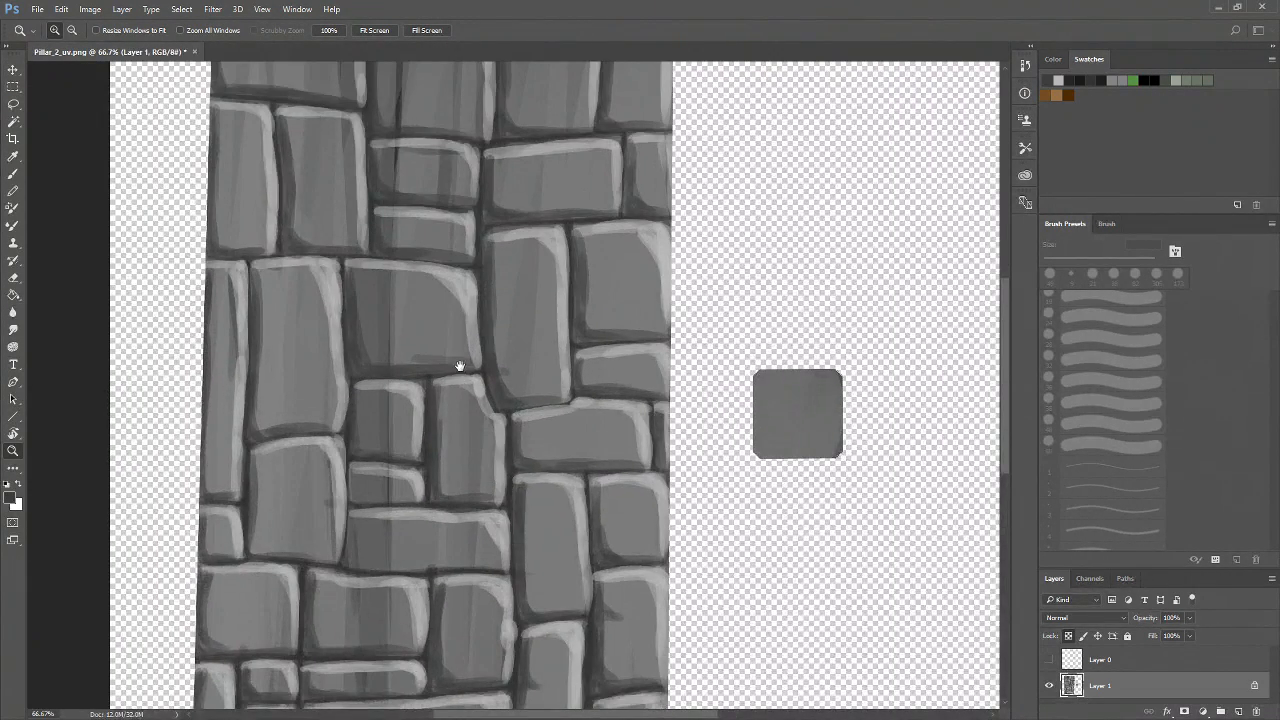
{"action": "left_click_drag", "start_coordinate": [460, 373], "coordinate": [488, 539]}
{"action": "left_click", "coordinate": [466, 435]}
{"action": "left_click", "coordinate": [466, 435]}
{"action": "left_click_drag", "start_coordinate": [514, 430], "coordinate": [539, 644]}
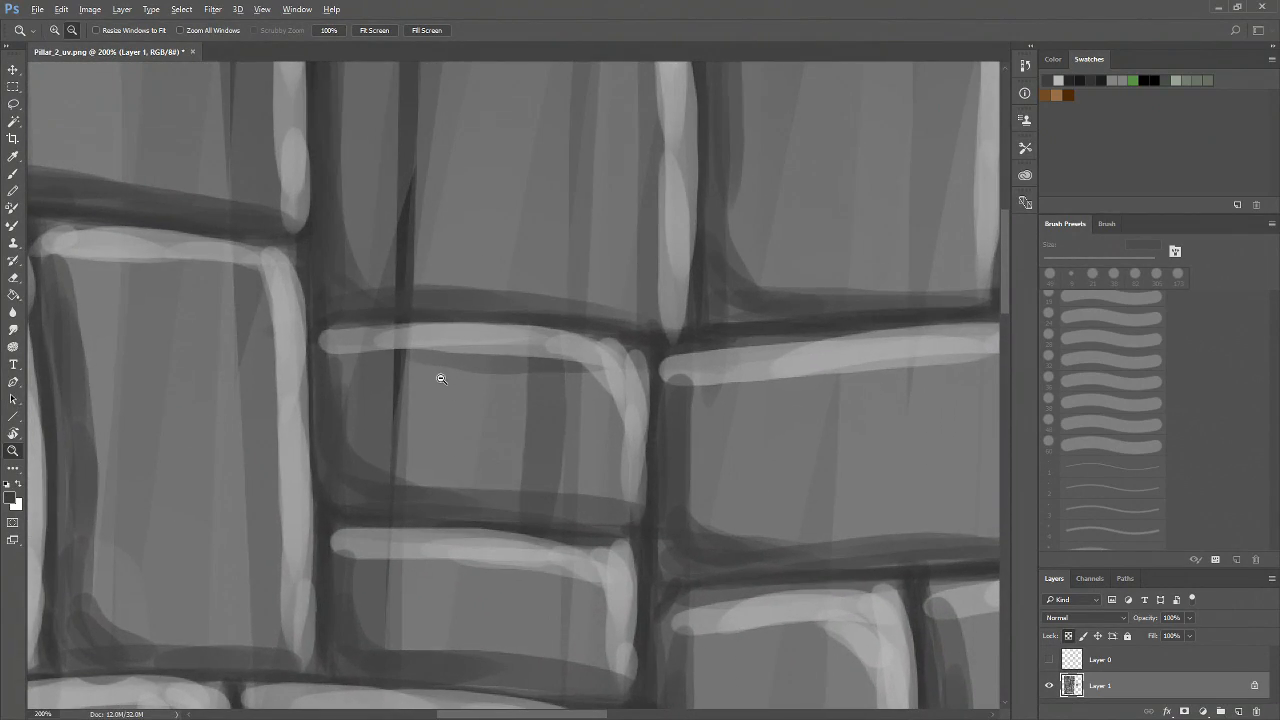
{"action": "left_click", "coordinate": [441, 378], "text": "alt"}
{"action": "left_click", "coordinate": [441, 378], "text": "alt"}
{"action": "left_click_drag", "start_coordinate": [455, 359], "coordinate": [458, 368]}
{"action": "left_click", "coordinate": [433, 383]}
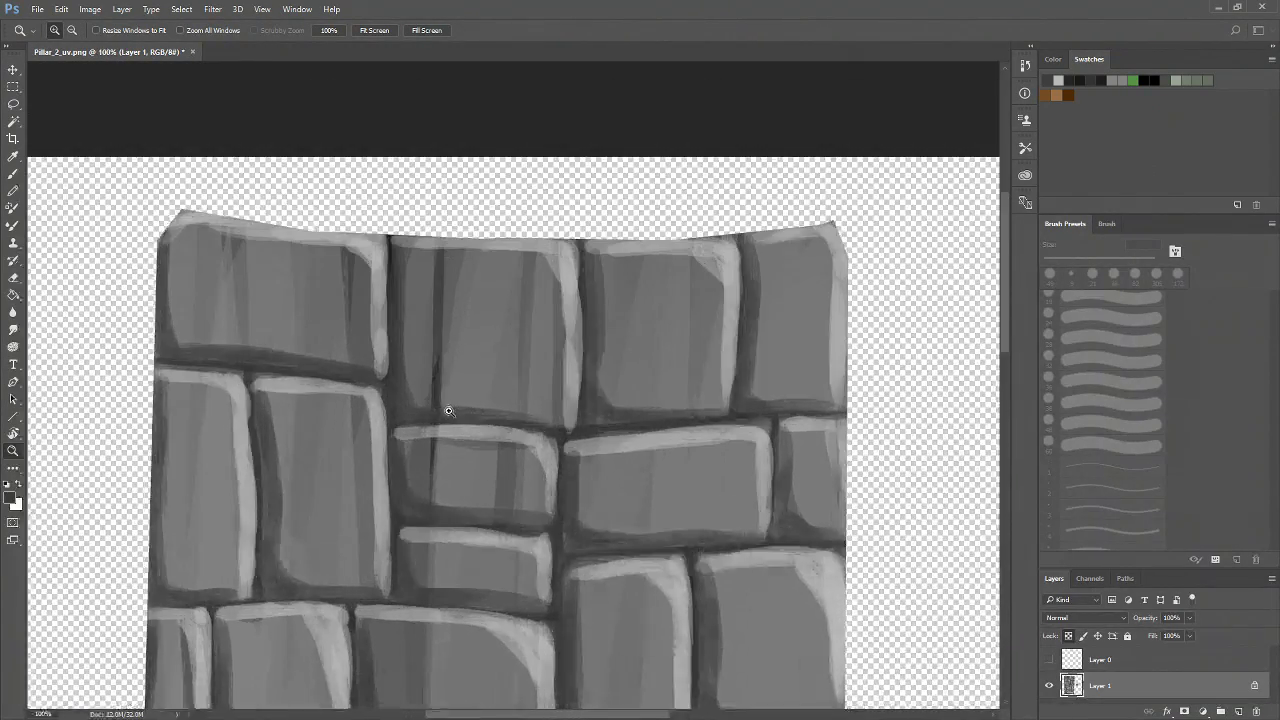
{"action": "left_click", "coordinate": [409, 398]}
Try painting a thin dark crack down an upper brick with a 24 px brush, then undo the three strokes
{"action": "key", "text": "b"}
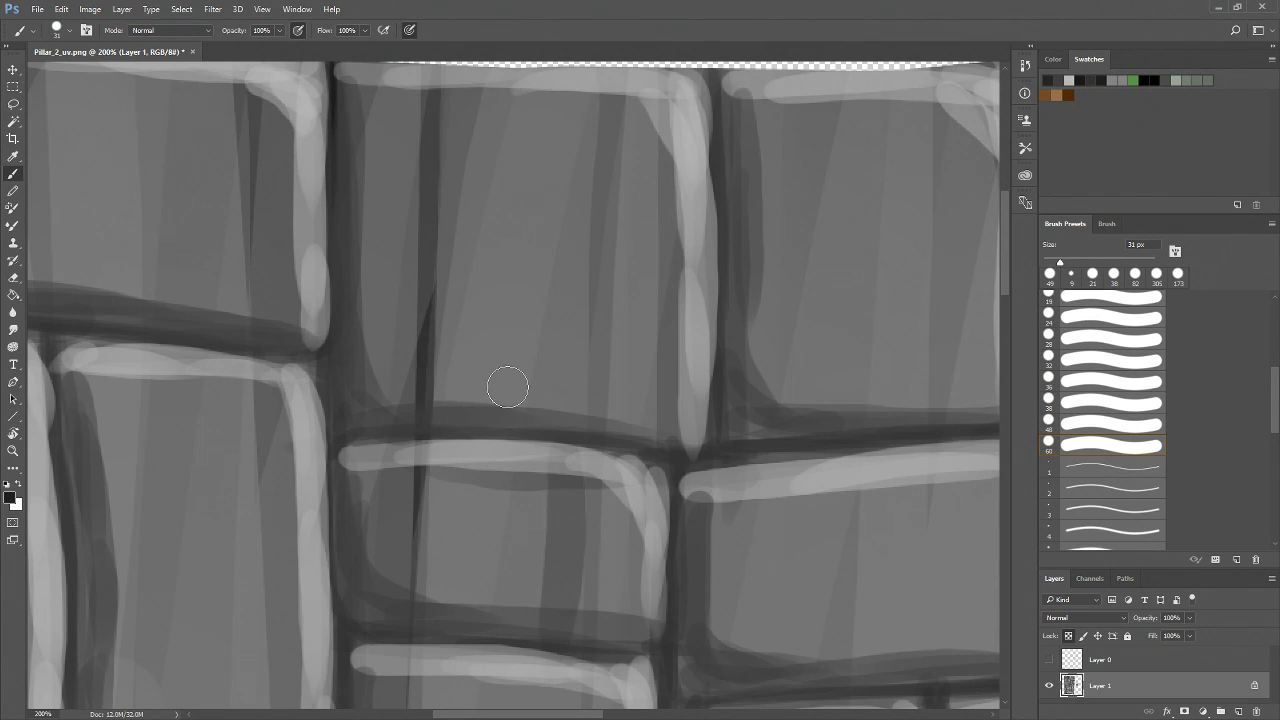
{"action": "left_click_drag", "start_coordinate": [1059, 264], "coordinate": [1056, 262]}
{"action": "left_click_drag", "start_coordinate": [427, 354], "coordinate": [421, 520]}
{"action": "left_click_drag", "start_coordinate": [425, 448], "coordinate": [420, 556]}
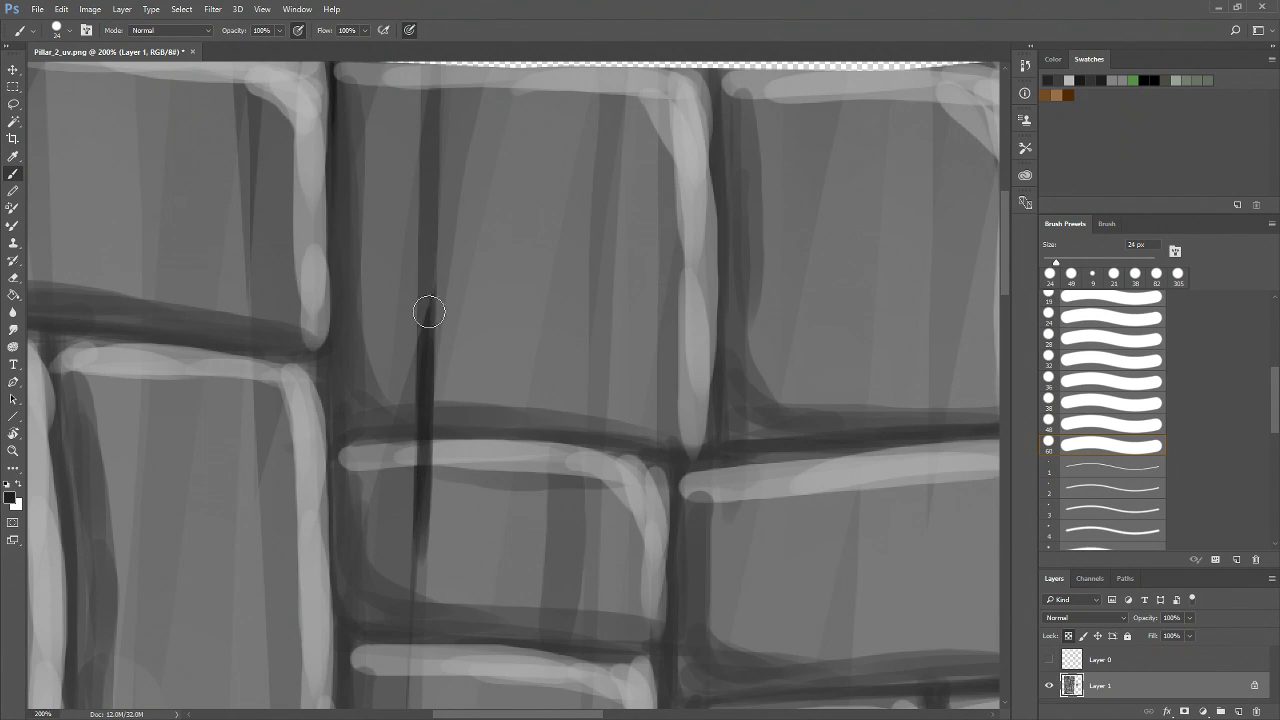
{"action": "left_click_drag", "start_coordinate": [426, 297], "coordinate": [416, 417]}
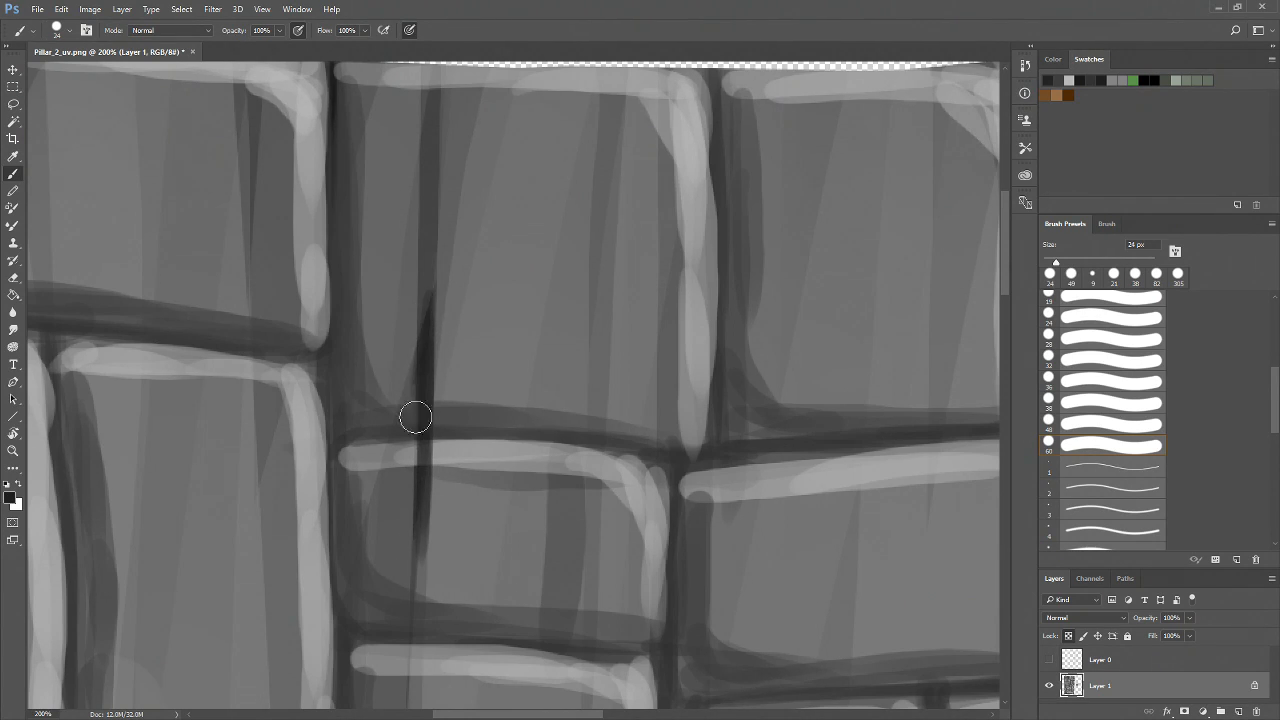
{"action": "key", "text": "ctrl+alt+z"}
{"action": "key", "text": "ctrl+alt+z"}
{"action": "key", "text": "ctrl+alt+z"}
{"action": "key", "text": "ctrl+alt+z"}
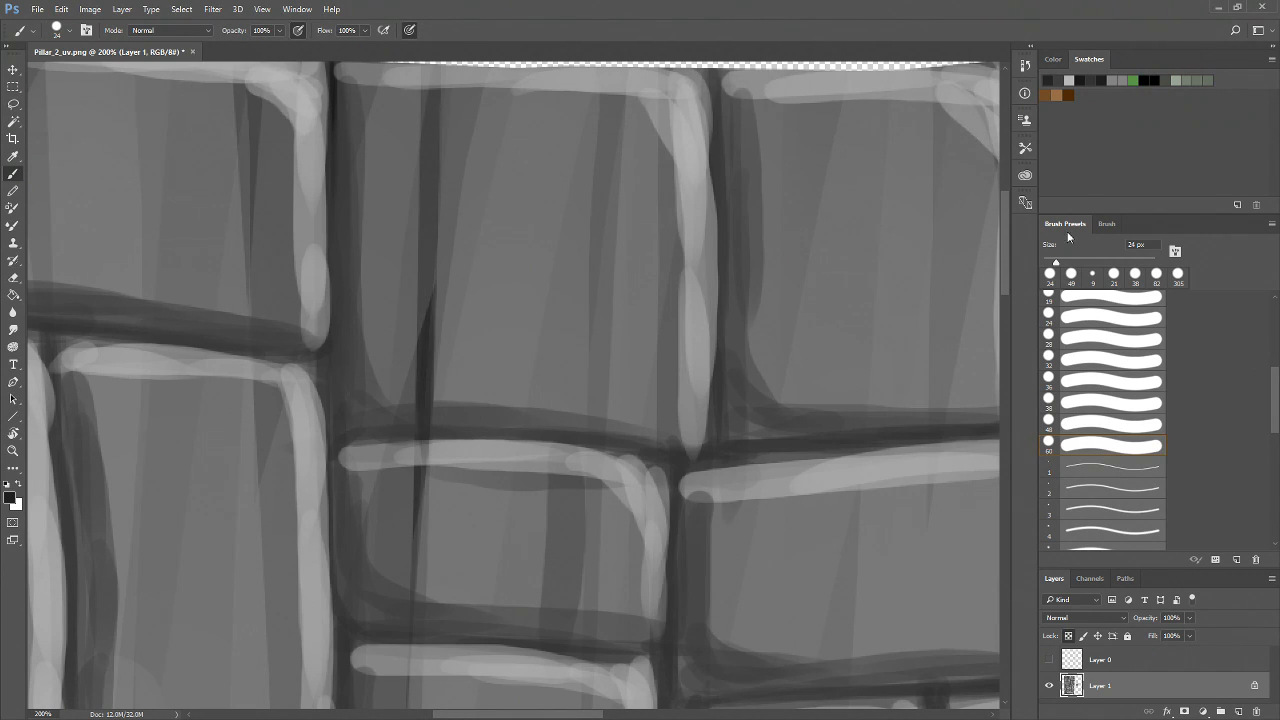
Paint a thin dark crack down the upper brick with a 14 px brush
{"action": "left_click_drag", "start_coordinate": [423, 325], "coordinate": [418, 442]}
{"action": "left_click_drag", "start_coordinate": [434, 296], "coordinate": [412, 562]}
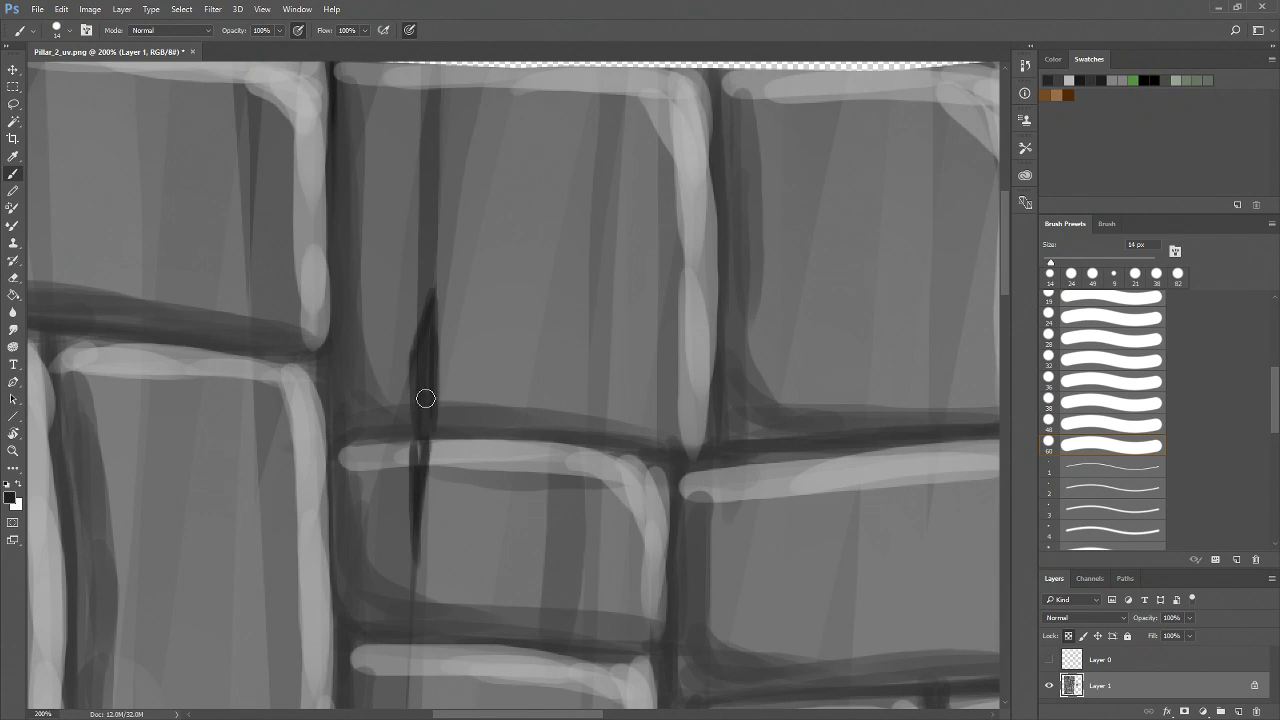
{"action": "mouse_move", "coordinate": [509, 520]}
{"action": "left_mouse_down"}
{"action": "mouse_move", "coordinate": [471, 434]}
{"action": "mouse_move", "coordinate": [347, 407]}
{"action": "left_mouse_up"}
{"action": "mouse_move", "coordinate": [476, 553]}
{"action": "left_mouse_down"}
{"action": "mouse_move", "coordinate": [345, 395]}
{"action": "mouse_move", "coordinate": [447, 248]}
{"action": "left_mouse_up"}
Paint thin dark crack strokes at the lower corner of a middle-row brick
{"action": "left_click_drag", "start_coordinate": [717, 191], "coordinate": [697, 77]}
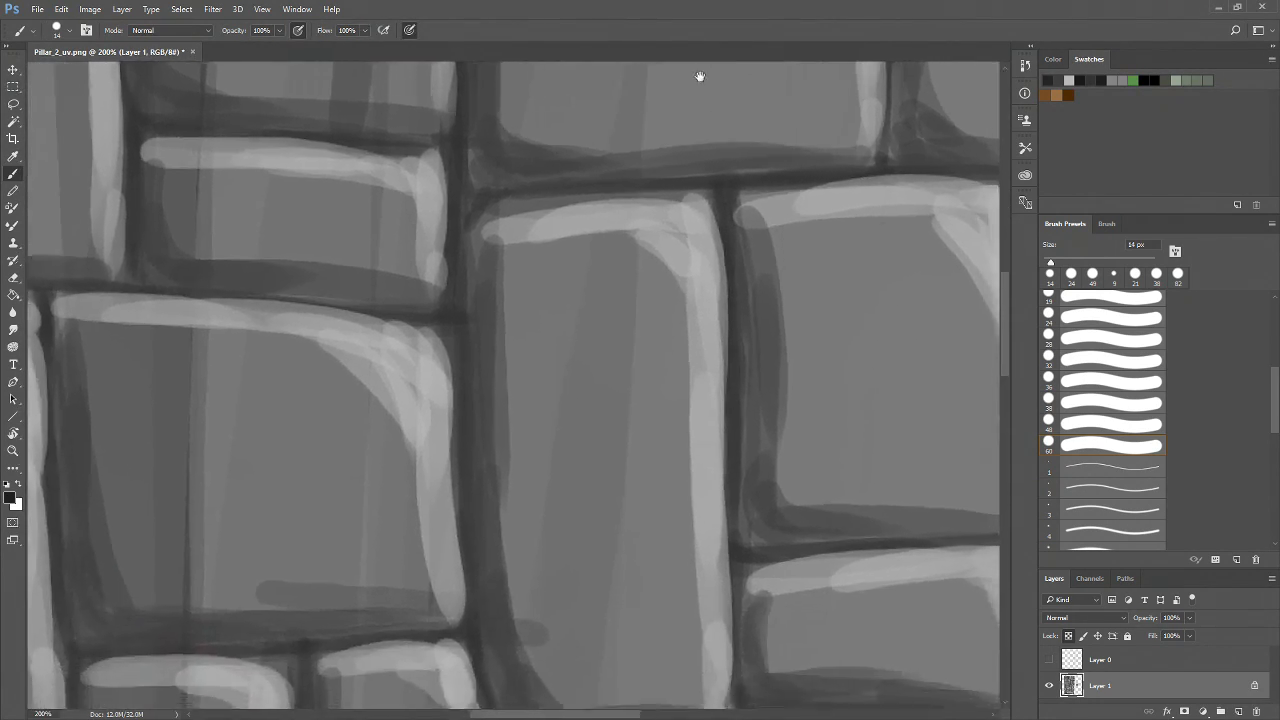
{"action": "left_click_drag", "start_coordinate": [757, 514], "coordinate": [782, 394]}
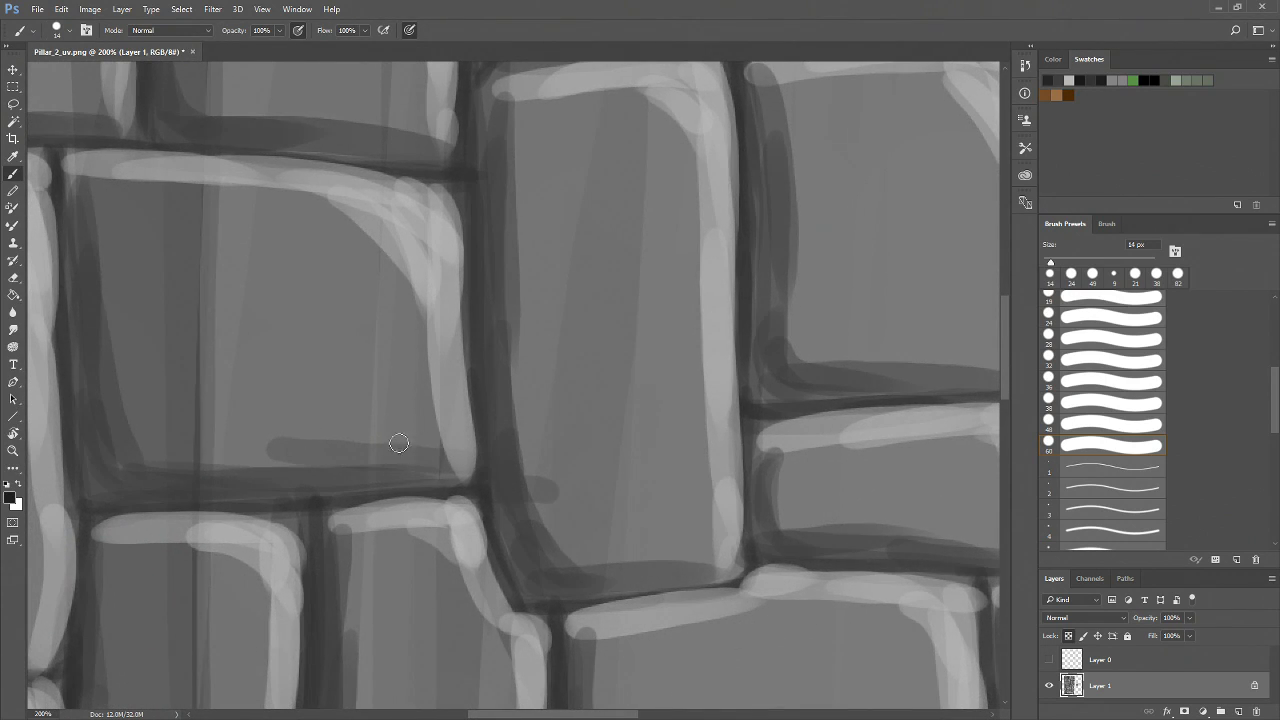
{"action": "left_click_drag", "start_coordinate": [341, 452], "coordinate": [476, 475]}
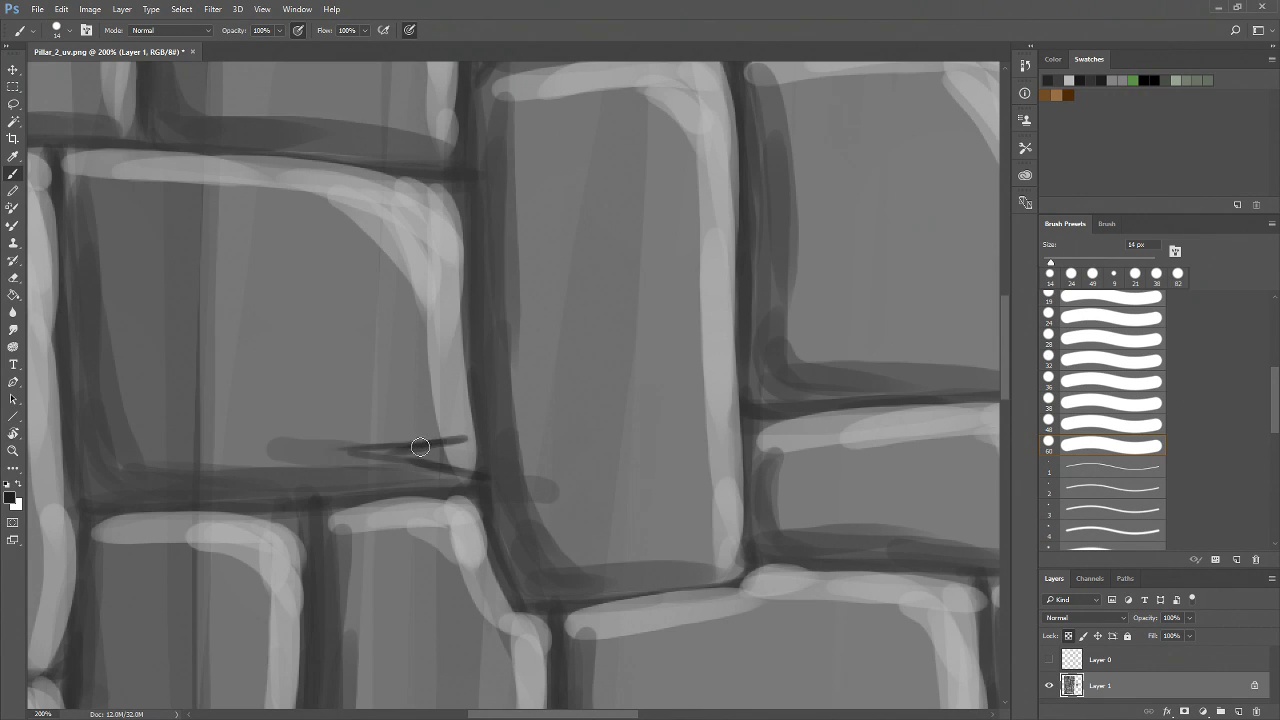
{"action": "left_click_drag", "start_coordinate": [459, 440], "coordinate": [346, 450]}
{"action": "left_click_drag", "start_coordinate": [618, 493], "coordinate": [523, 453]}
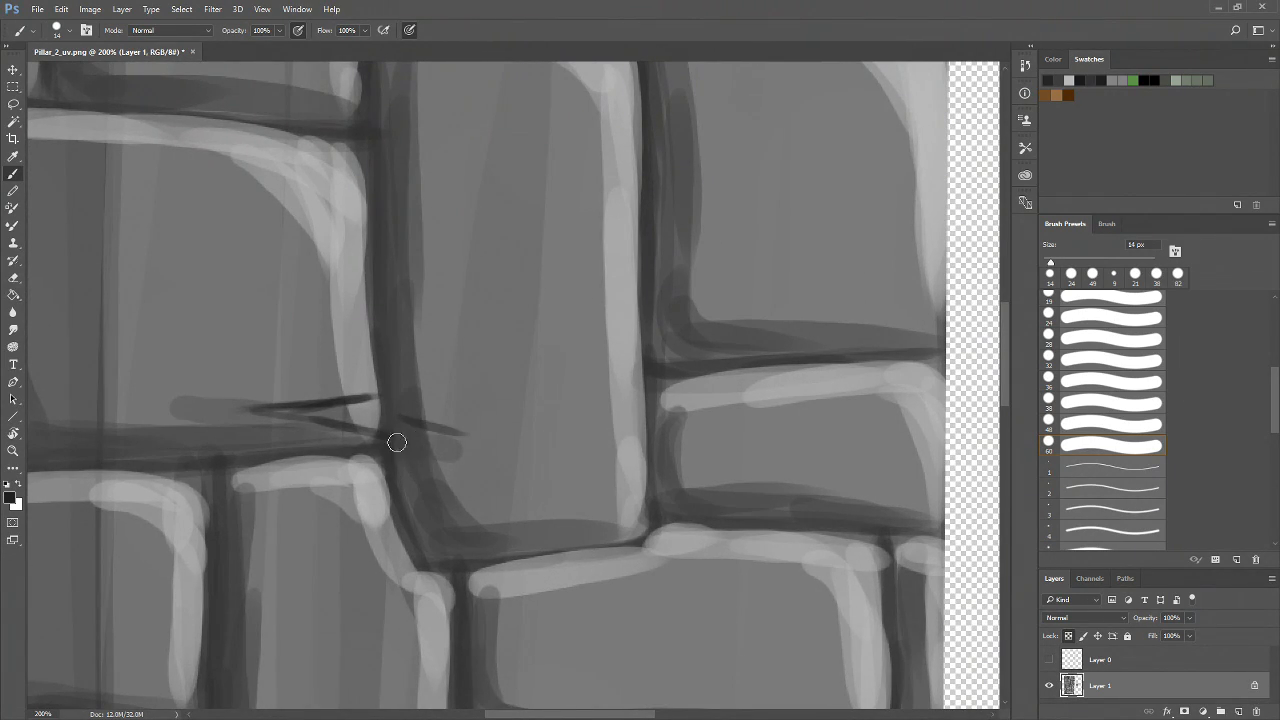
{"action": "left_click_drag", "start_coordinate": [392, 419], "coordinate": [472, 430]}
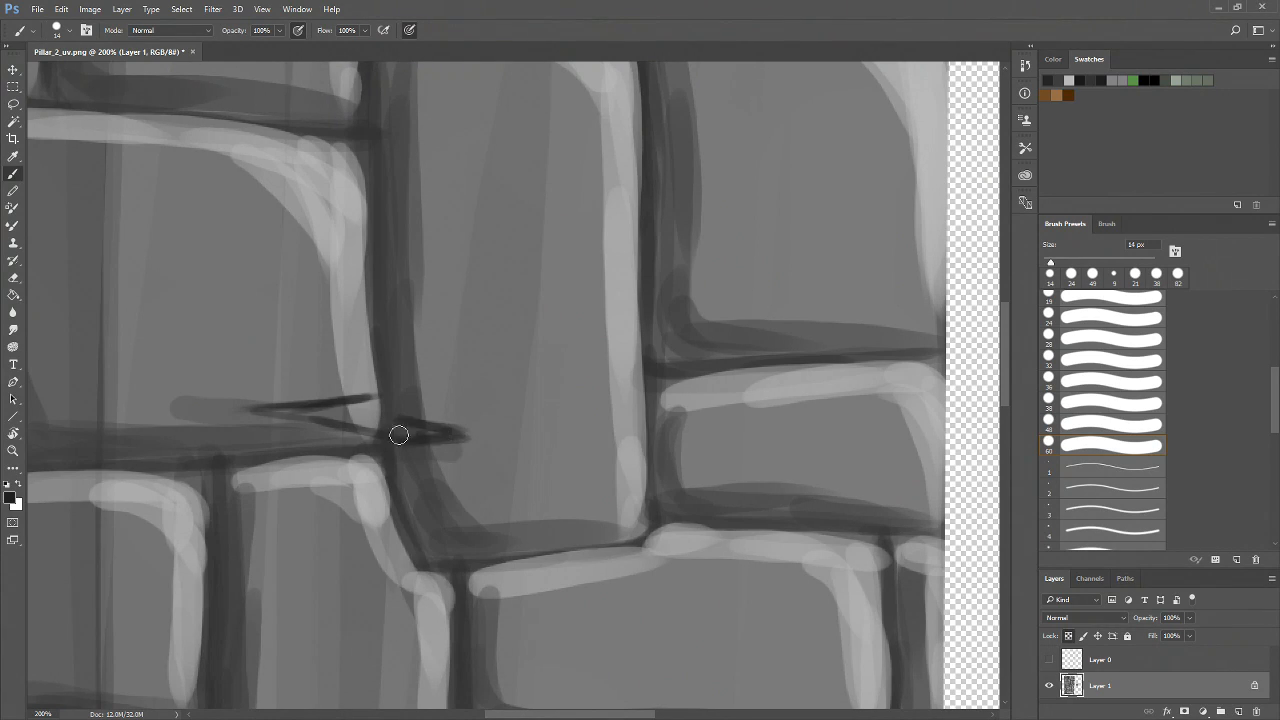
{"action": "left_click_drag", "start_coordinate": [606, 496], "coordinate": [446, 211]}
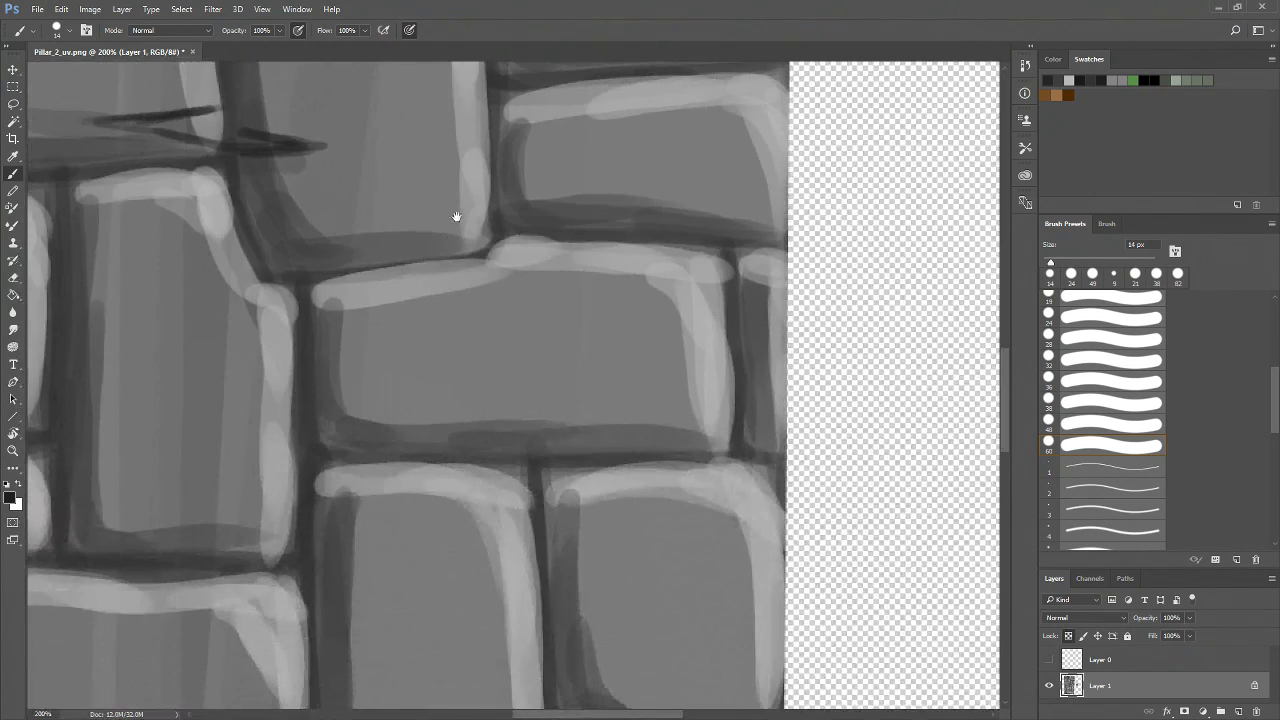
Paint a dark crack wedge reaching from the mortar into the lower corner of a right-hand brick
{"action": "left_click", "coordinate": [467, 534], "text": "alt"}
{"action": "left_click", "coordinate": [467, 534], "text": "alt"}
{"action": "left_click_drag", "start_coordinate": [433, 468], "coordinate": [519, 394]}
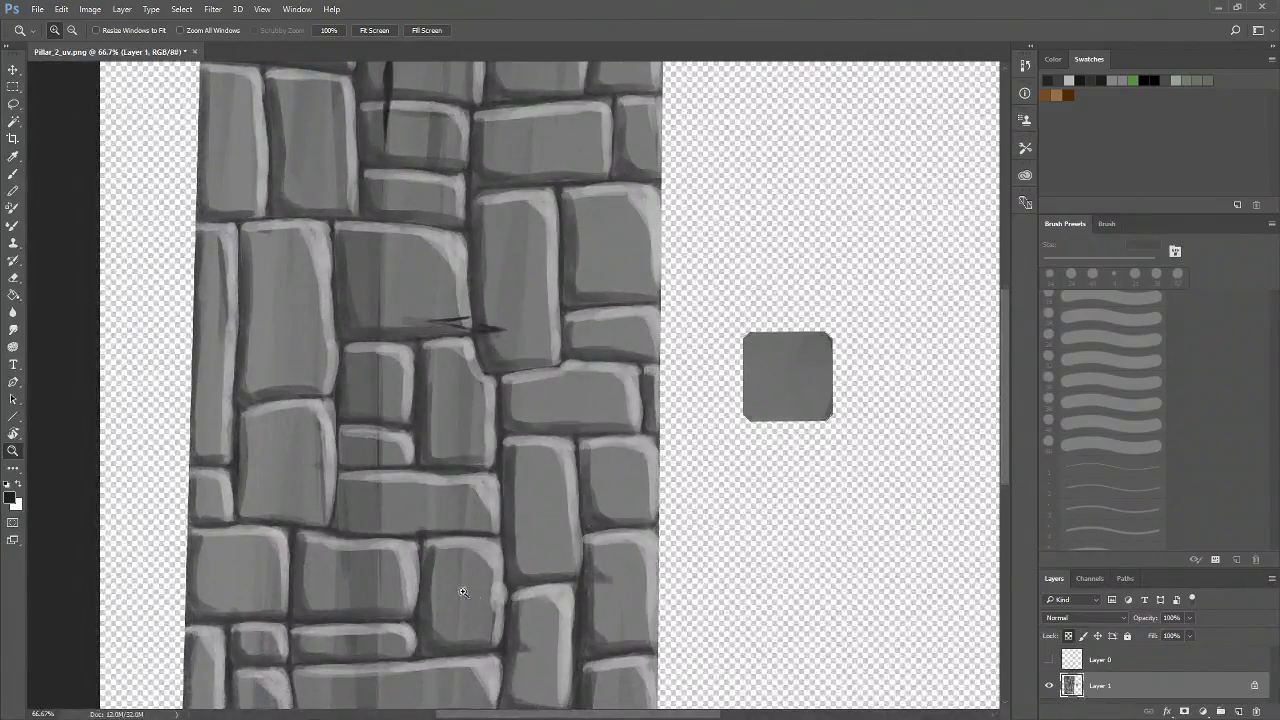
{"action": "mouse_move", "coordinate": [524, 621]}
{"action": "left_mouse_down"}
{"action": "mouse_move", "coordinate": [497, 548]}
{"action": "mouse_move", "coordinate": [573, 465]}
{"action": "left_mouse_up"}
{"action": "left_click", "coordinate": [588, 520]}
{"action": "left_click", "coordinate": [589, 520]}
{"action": "key", "text": "b"}
{"action": "left_click_drag", "start_coordinate": [545, 370], "coordinate": [622, 414]}
{"action": "mouse_move", "coordinate": [545, 434]}
{"action": "left_mouse_down"}
{"action": "mouse_move", "coordinate": [611, 423]}
{"action": "mouse_move", "coordinate": [553, 429]}
{"action": "left_mouse_up"}
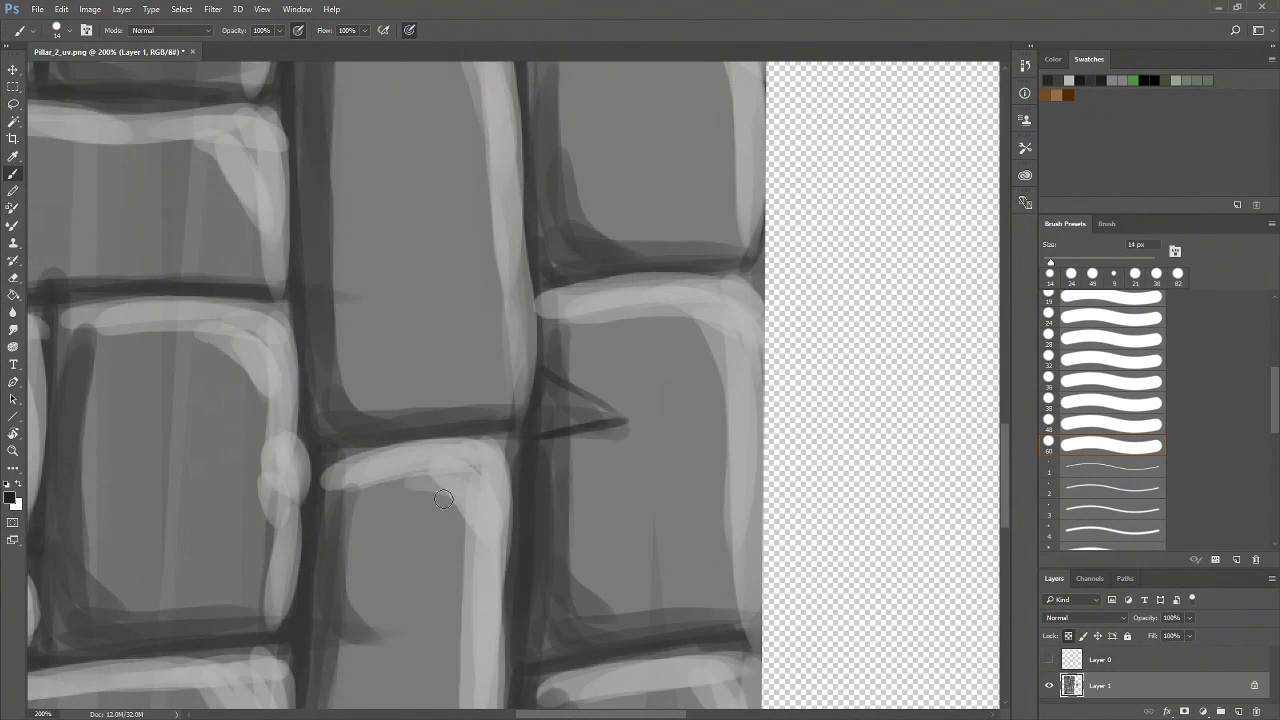
Paint a short crack wedge into the left edge of the brick below
{"action": "left_click_drag", "start_coordinate": [429, 557], "coordinate": [444, 464]}
{"action": "left_click_drag", "start_coordinate": [326, 490], "coordinate": [386, 520]}
{"action": "left_click_drag", "start_coordinate": [328, 550], "coordinate": [390, 532]}
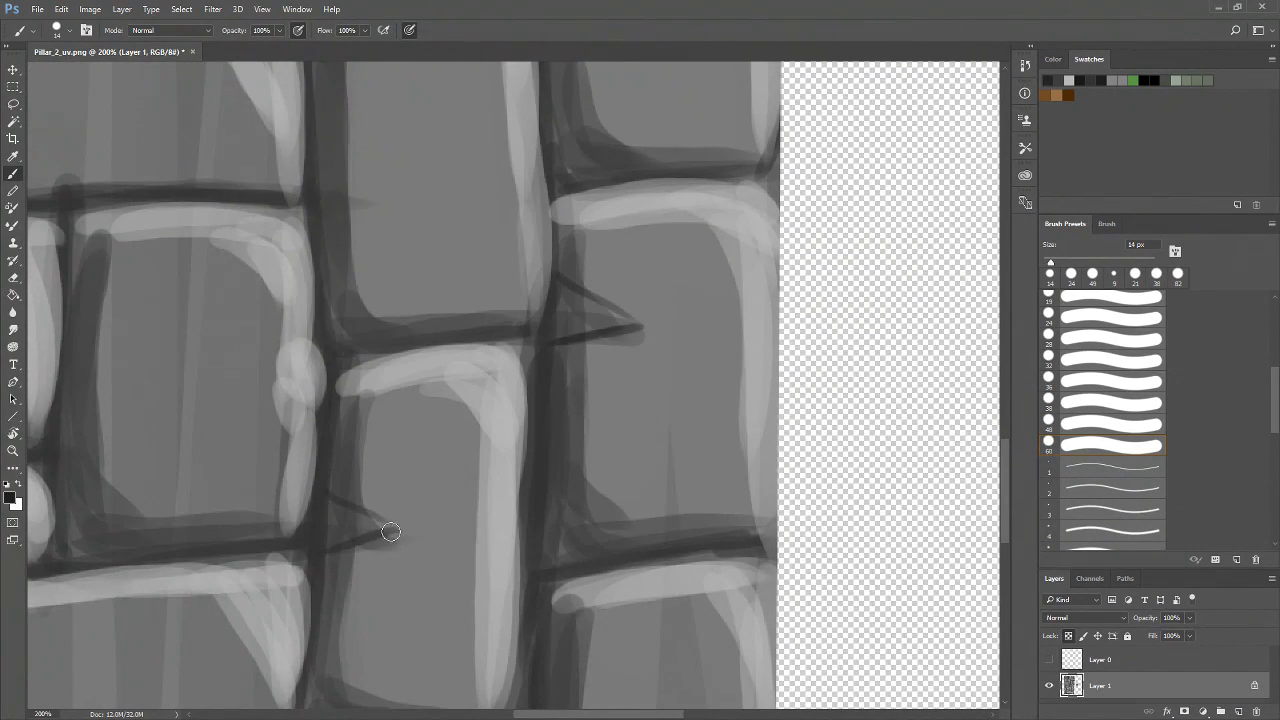
Paint a small horizontal crack from the mortar into the right edge of a brick
{"action": "mouse_move", "coordinate": [326, 494]}
{"action": "left_mouse_down"}
{"action": "mouse_move", "coordinate": [402, 532]}
{"action": "mouse_move", "coordinate": [477, 500]}
{"action": "left_mouse_up"}
{"action": "left_click", "coordinate": [491, 520], "text": "alt"}
{"action": "left_click", "coordinate": [518, 511], "text": "alt"}
{"action": "mouse_move", "coordinate": [550, 547]}
{"action": "left_mouse_down"}
{"action": "mouse_move", "coordinate": [636, 446]}
{"action": "mouse_move", "coordinate": [567, 577]}
{"action": "mouse_move", "coordinate": [559, 655]}
{"action": "mouse_move", "coordinate": [576, 658]}
{"action": "mouse_move", "coordinate": [628, 494]}
{"action": "left_mouse_up"}
{"action": "left_click", "coordinate": [388, 365]}
{"action": "left_click", "coordinate": [388, 365]}
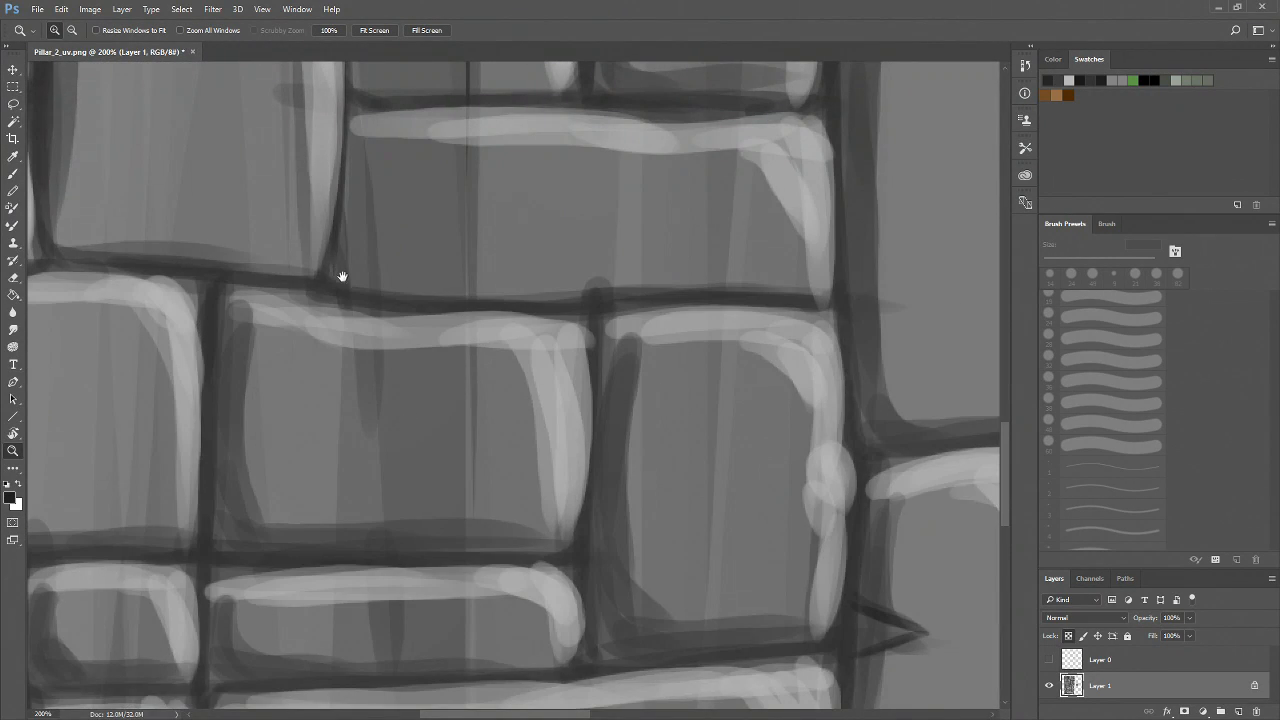
{"action": "left_click_drag", "start_coordinate": [337, 266], "coordinate": [389, 369]}
{"action": "key", "text": "b"}
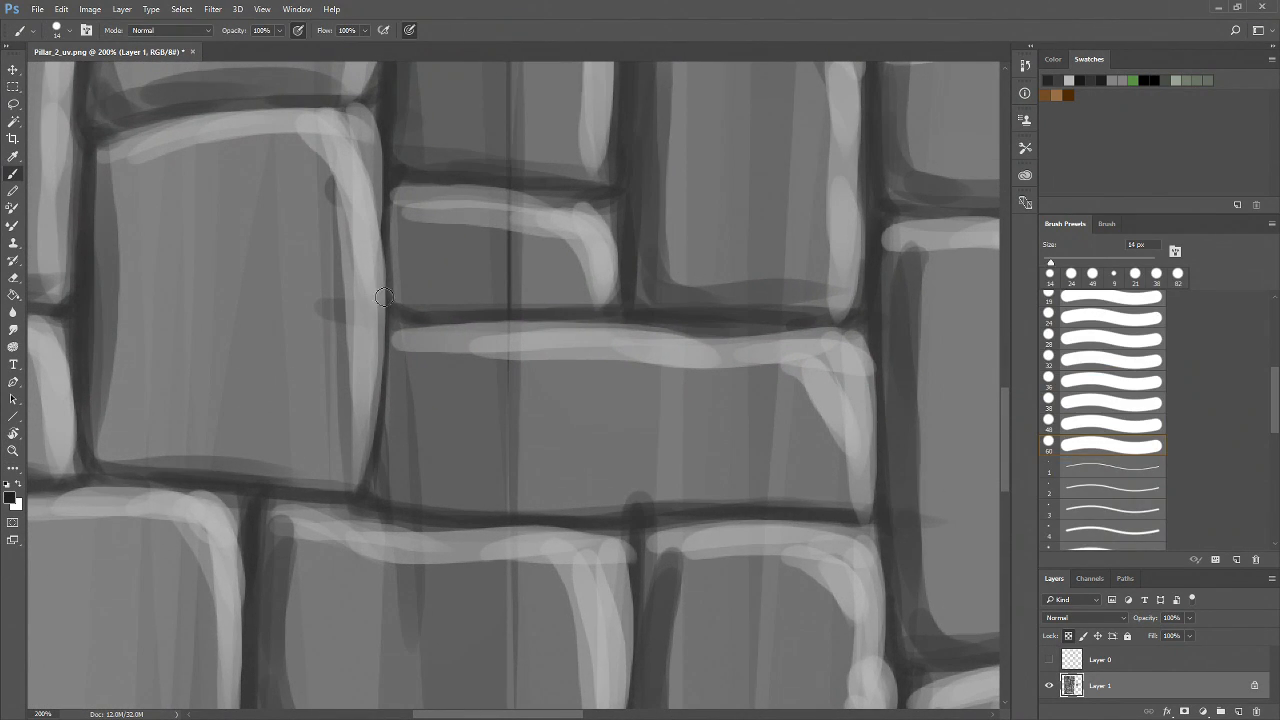
{"action": "mouse_move", "coordinate": [393, 304]}
{"action": "left_mouse_down"}
{"action": "mouse_move", "coordinate": [320, 313]}
{"action": "mouse_move", "coordinate": [410, 327]}
{"action": "left_mouse_up"}
{"action": "left_click_drag", "start_coordinate": [321, 319], "coordinate": [370, 324]}
Zoom out to review the cracks across the whole brick texture
{"action": "key", "text": "z"}
{"action": "left_click_drag", "start_coordinate": [536, 464], "coordinate": [499, 669]}
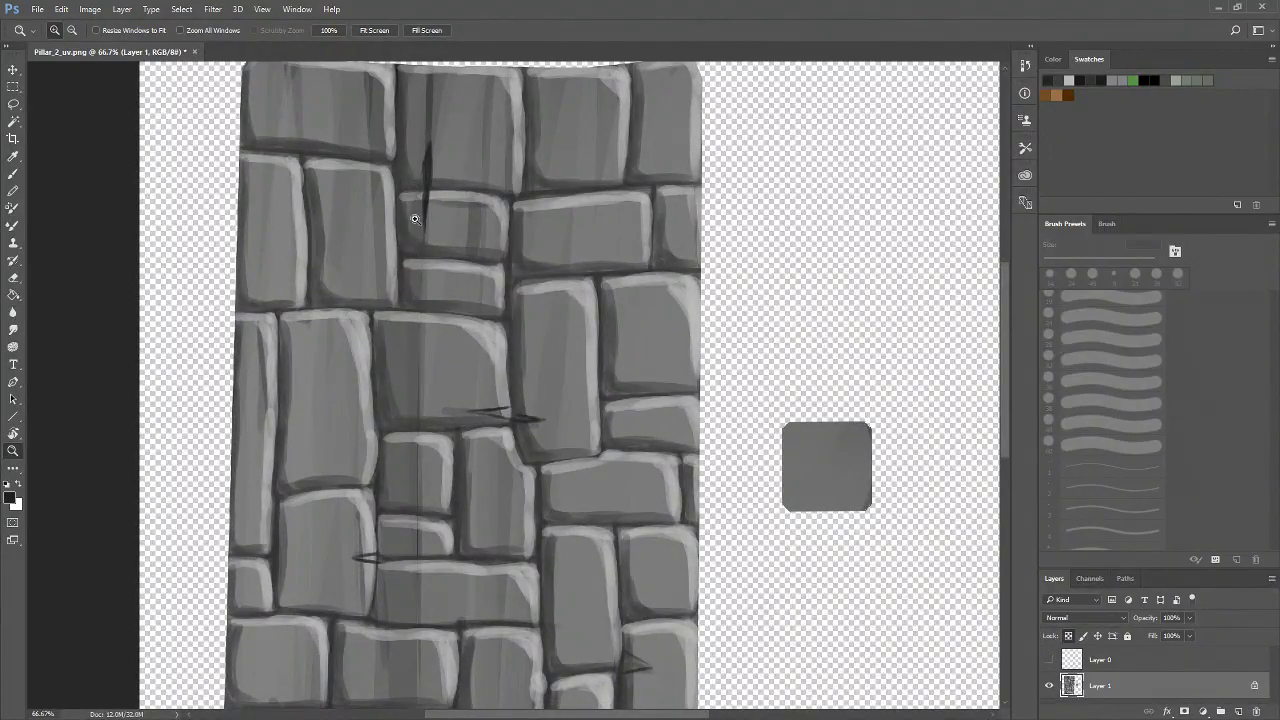
{"action": "left_click_drag", "start_coordinate": [425, 541], "coordinate": [403, 346]}
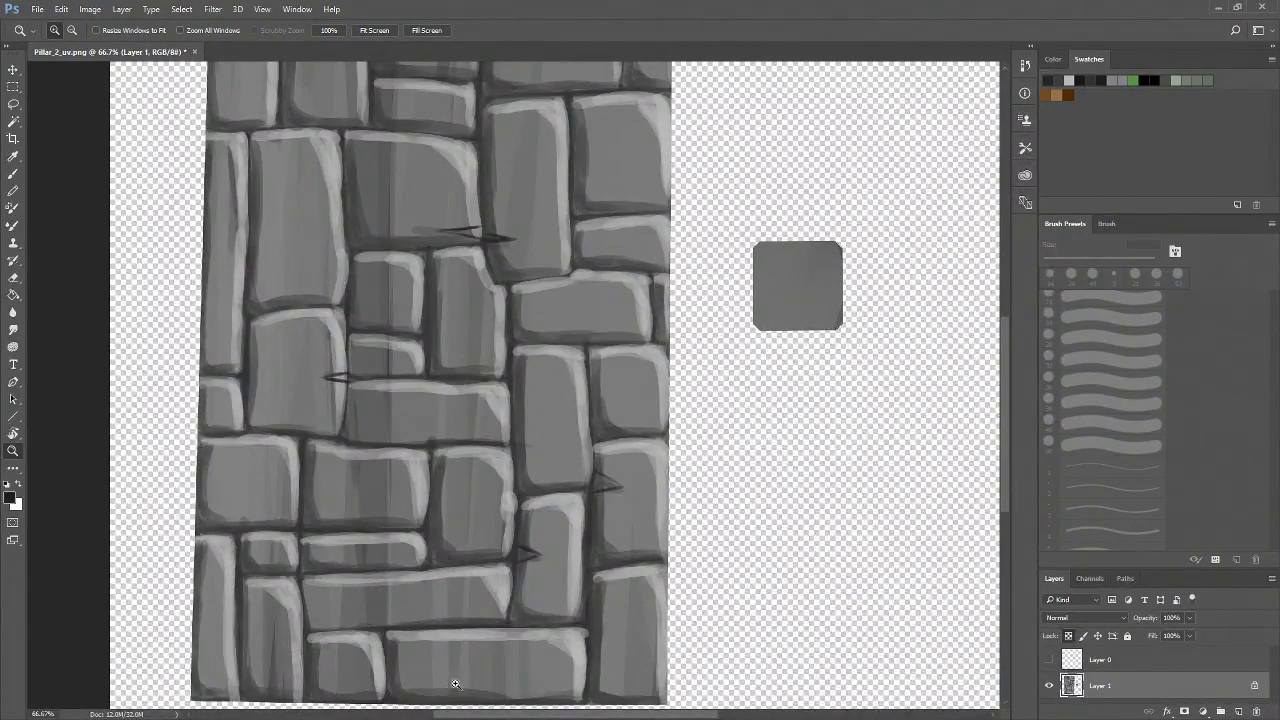
{"action": "left_click_drag", "start_coordinate": [289, 640], "coordinate": [417, 626]}
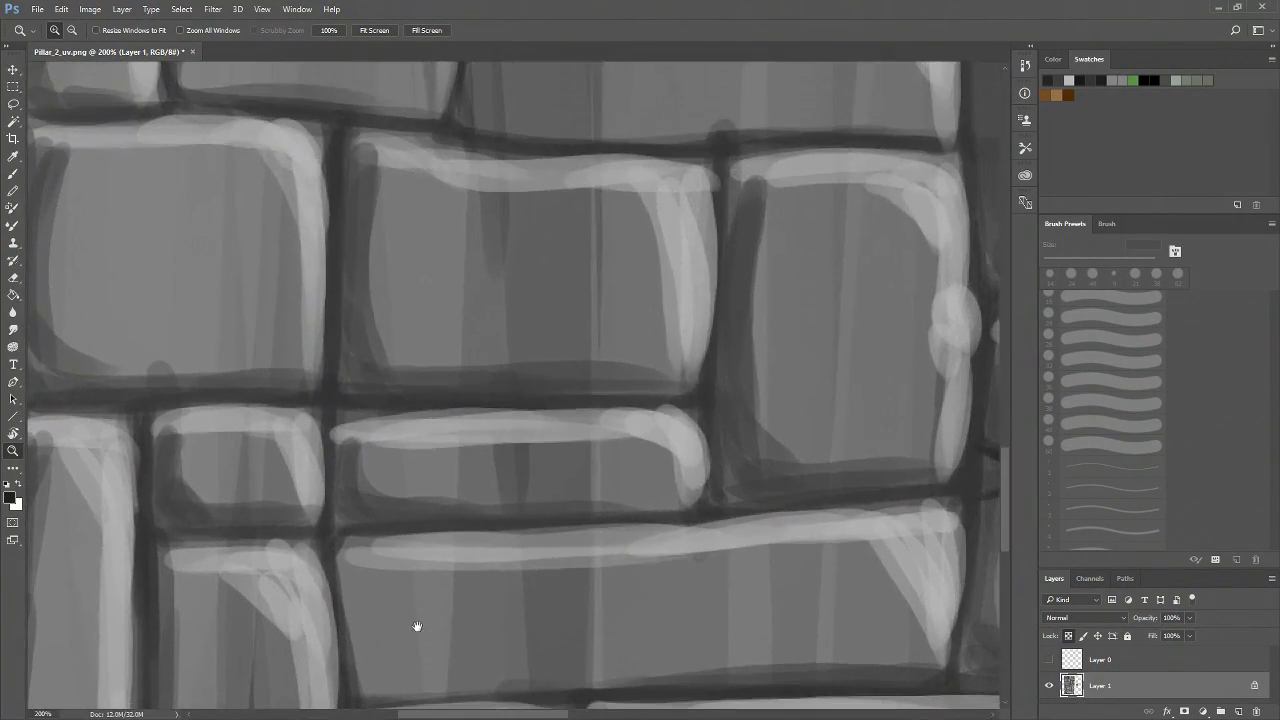
{"action": "left_click", "coordinate": [491, 507], "text": "alt"}
{"action": "left_click", "coordinate": [494, 507], "text": "alt"}
{"action": "left_click", "coordinate": [500, 506], "text": "alt"}
{"action": "left_click_drag", "start_coordinate": [598, 452], "coordinate": [468, 541]}
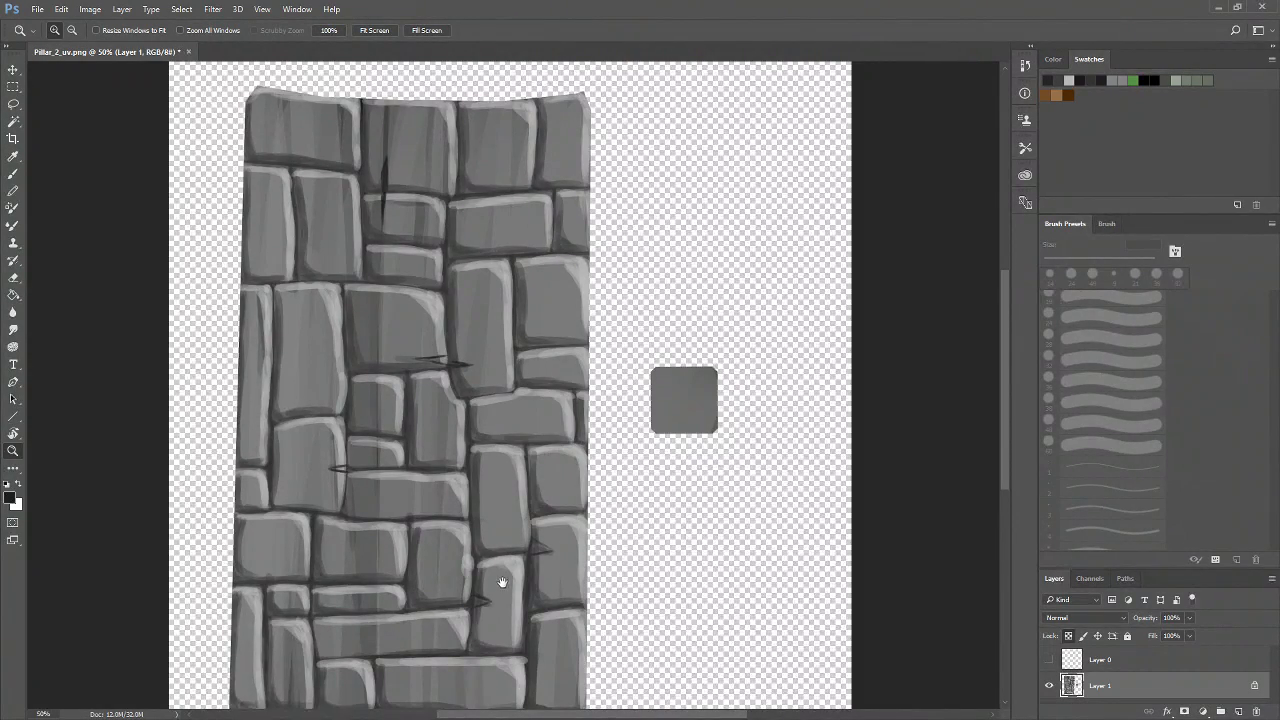
Paint a thin crack from the horizontal mortar line into the left edge of a tall brick
{"action": "left_click_drag", "start_coordinate": [502, 587], "coordinate": [480, 530]}
{"action": "left_click", "coordinate": [440, 523]}
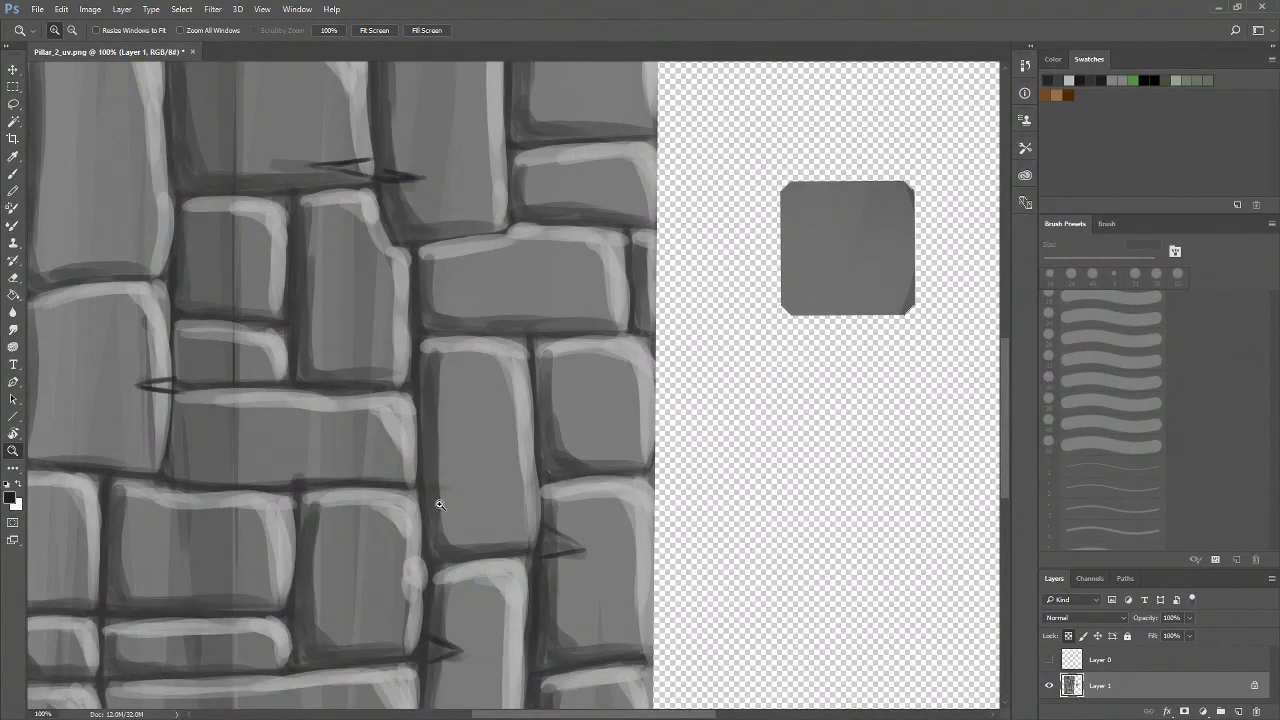
{"action": "left_click", "coordinate": [439, 504]}
{"action": "left_click", "coordinate": [435, 514]}
{"action": "key", "text": "b"}
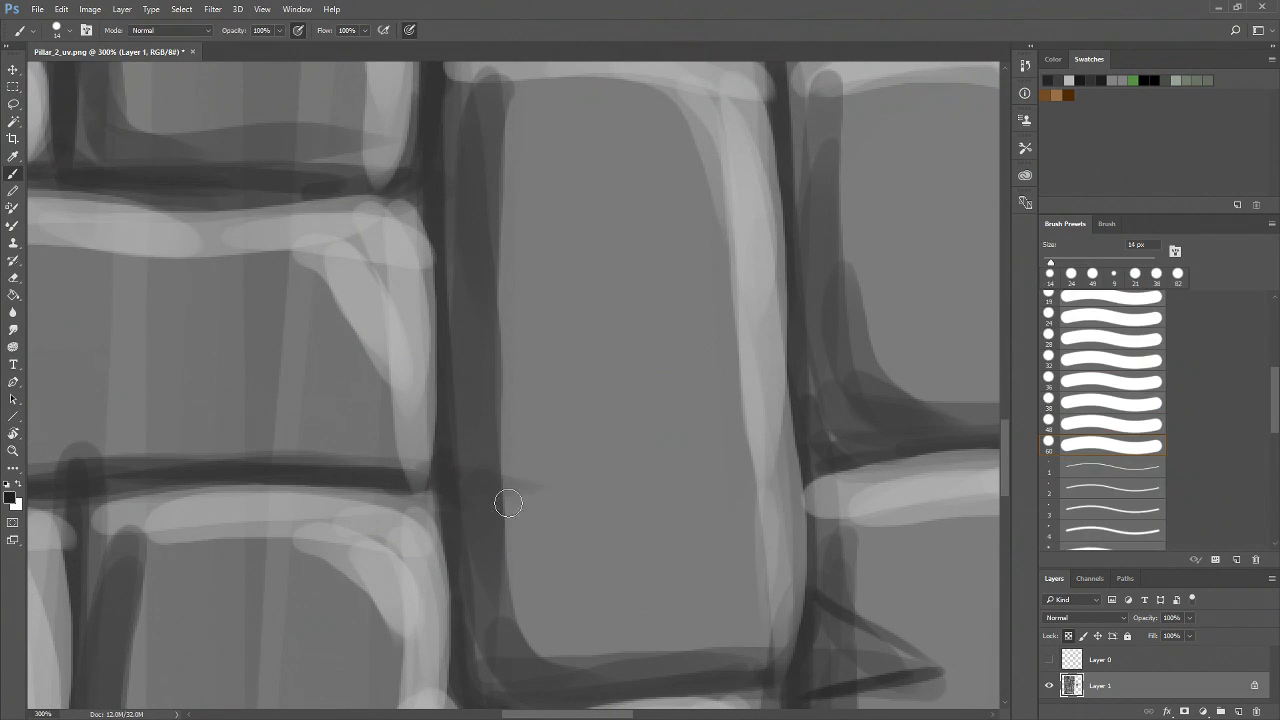
{"action": "mouse_move", "coordinate": [438, 464]}
{"action": "left_mouse_down"}
{"action": "mouse_move", "coordinate": [553, 483]}
{"action": "mouse_move", "coordinate": [467, 491]}
{"action": "mouse_move", "coordinate": [521, 485]}
{"action": "left_mouse_up"}
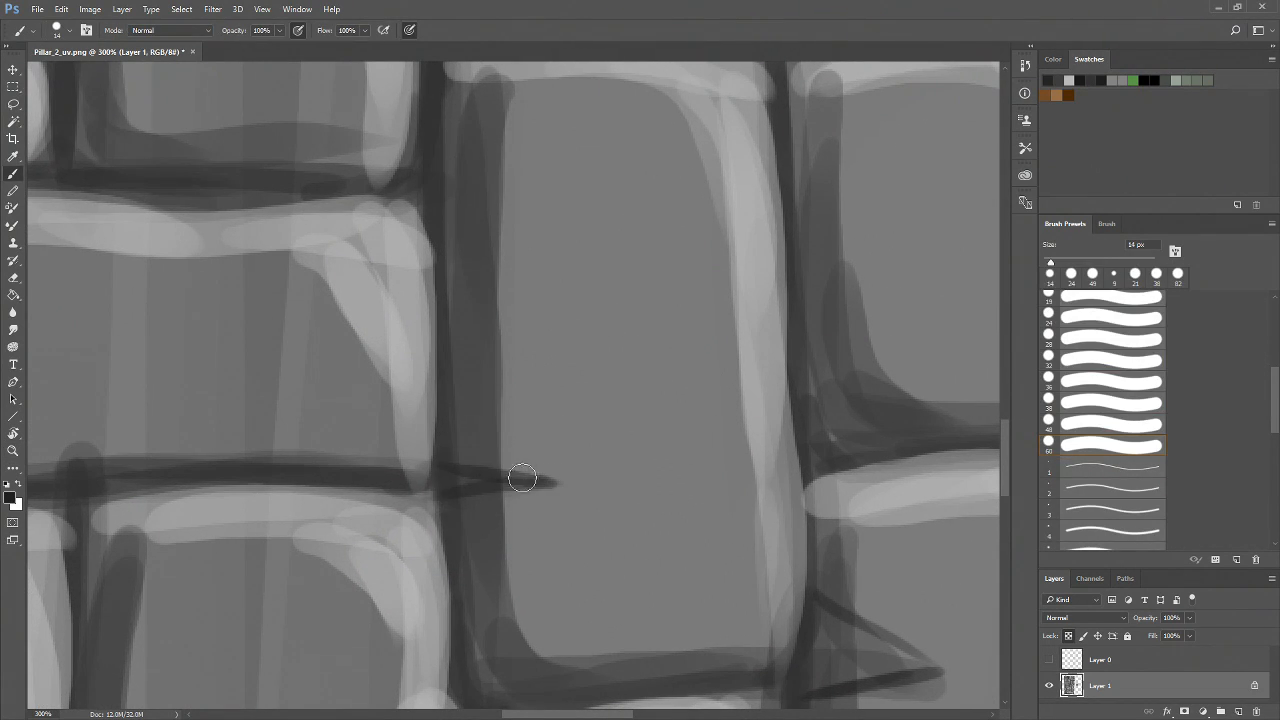
{"action": "key", "text": "z"}
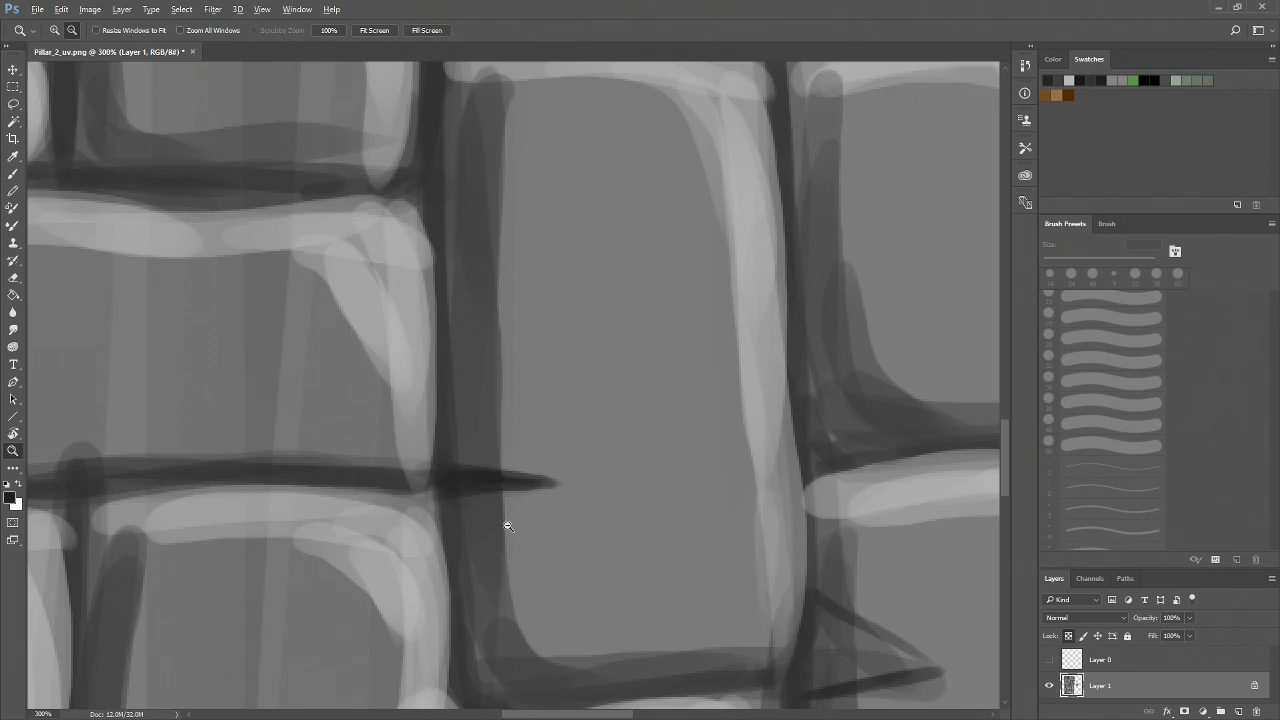
Paint a vertical diamond-shaped crack crossing the mortar between two stacked bricks
{"action": "left_click", "coordinate": [509, 526], "text": "alt"}
{"action": "left_click", "coordinate": [509, 526], "text": "alt"}
{"action": "left_click_drag", "start_coordinate": [507, 577], "coordinate": [699, 416]}
{"action": "left_click_drag", "start_coordinate": [584, 518], "coordinate": [620, 433]}
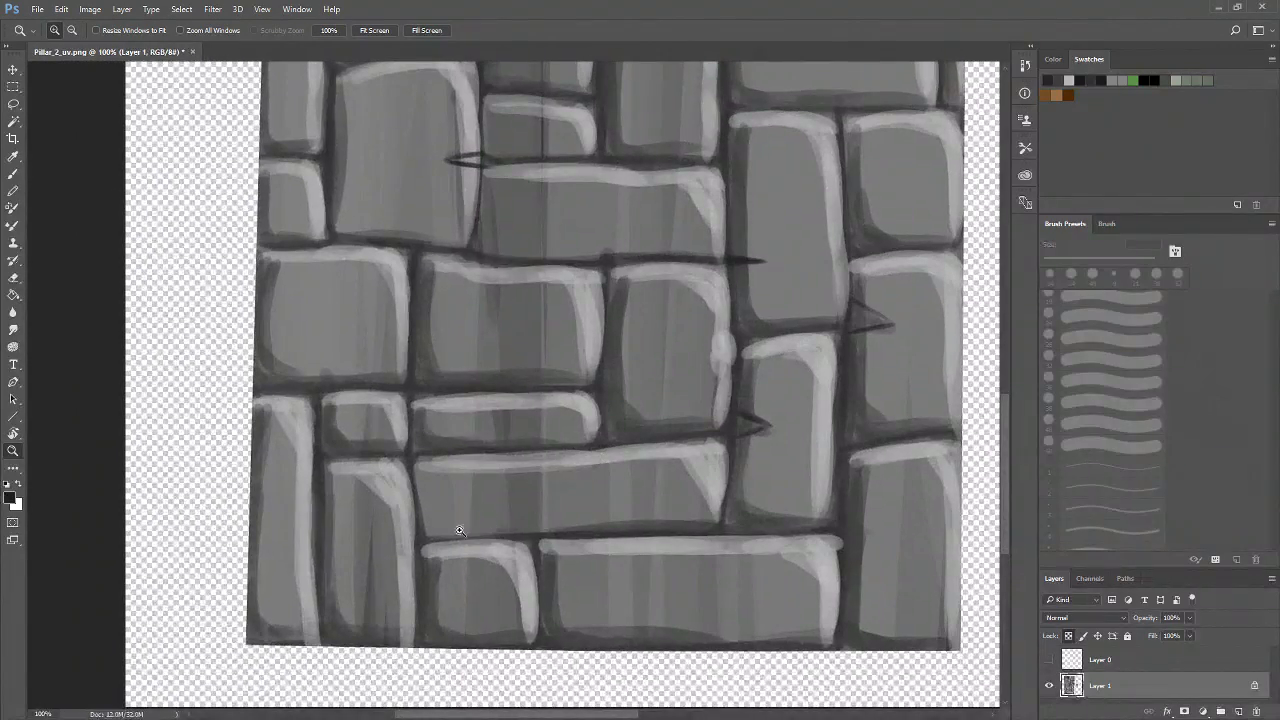
{"action": "left_click", "coordinate": [502, 418]}
{"action": "left_click", "coordinate": [514, 356]}
{"action": "key", "text": "b"}
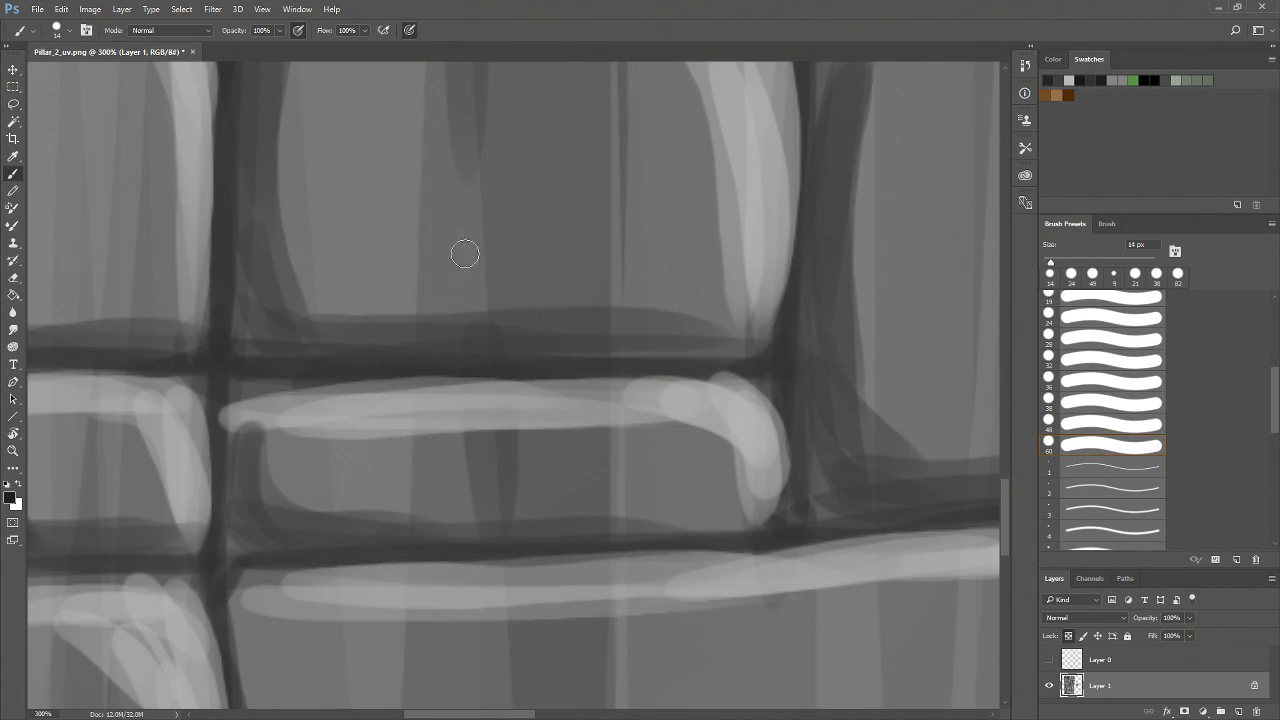
{"action": "mouse_move", "coordinate": [479, 204]}
{"action": "left_mouse_down"}
{"action": "mouse_move", "coordinate": [457, 351]}
{"action": "mouse_move", "coordinate": [474, 491]}
{"action": "mouse_move", "coordinate": [506, 378]}
{"action": "left_mouse_up"}
{"action": "mouse_move", "coordinate": [484, 202]}
{"action": "left_mouse_down"}
{"action": "mouse_move", "coordinate": [505, 366]}
{"action": "mouse_move", "coordinate": [454, 309]}
{"action": "mouse_move", "coordinate": [445, 352]}
{"action": "left_mouse_up"}
{"action": "mouse_move", "coordinate": [478, 226]}
{"action": "left_mouse_down"}
{"action": "mouse_move", "coordinate": [451, 378]}
{"action": "mouse_move", "coordinate": [477, 490]}
{"action": "left_mouse_up"}
{"action": "mouse_move", "coordinate": [482, 246]}
{"action": "left_mouse_down"}
{"action": "mouse_move", "coordinate": [469, 361]}
{"action": "mouse_move", "coordinate": [480, 260]}
{"action": "mouse_move", "coordinate": [490, 368]}
{"action": "mouse_move", "coordinate": [482, 230]}
{"action": "left_mouse_up"}
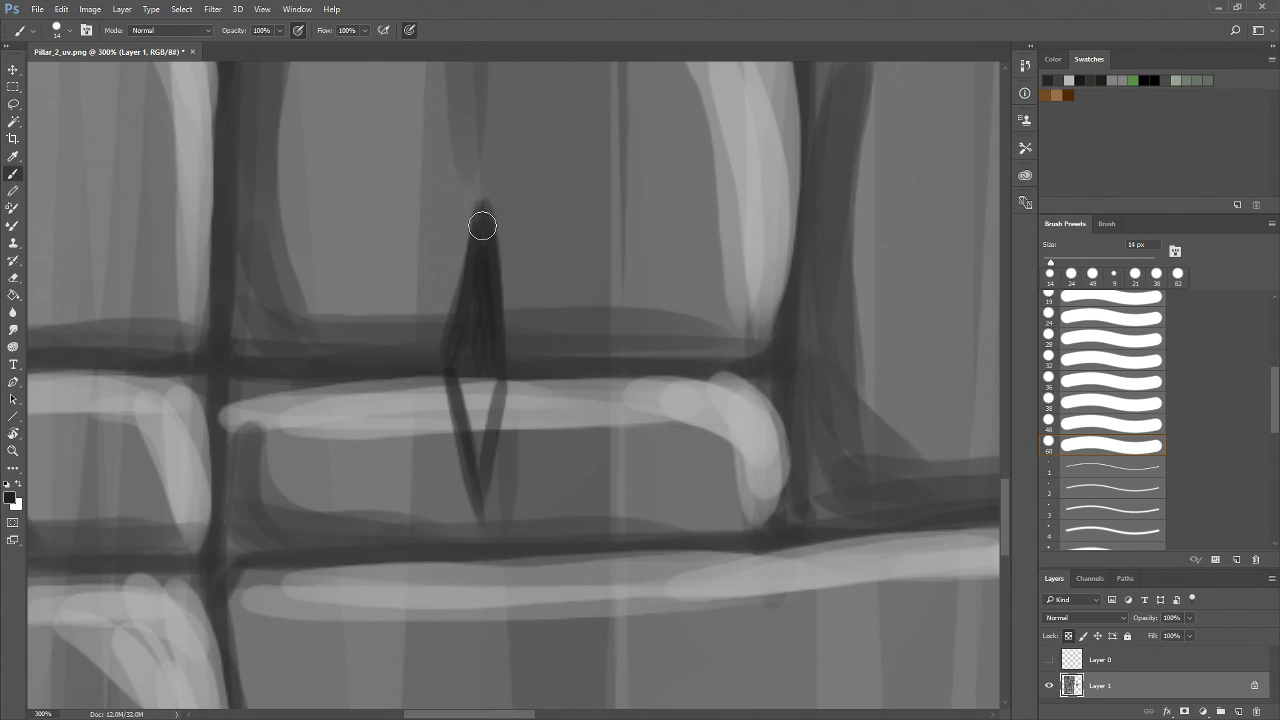
{"action": "mouse_move", "coordinate": [460, 360]}
{"action": "left_mouse_down"}
{"action": "mouse_move", "coordinate": [477, 455]}
{"action": "mouse_move", "coordinate": [490, 366]}
{"action": "mouse_move", "coordinate": [470, 389]}
{"action": "mouse_move", "coordinate": [482, 448]}
{"action": "mouse_move", "coordinate": [478, 362]}
{"action": "mouse_move", "coordinate": [494, 362]}
{"action": "mouse_move", "coordinate": [480, 436]}
{"action": "mouse_move", "coordinate": [480, 246]}
{"action": "left_mouse_up"}
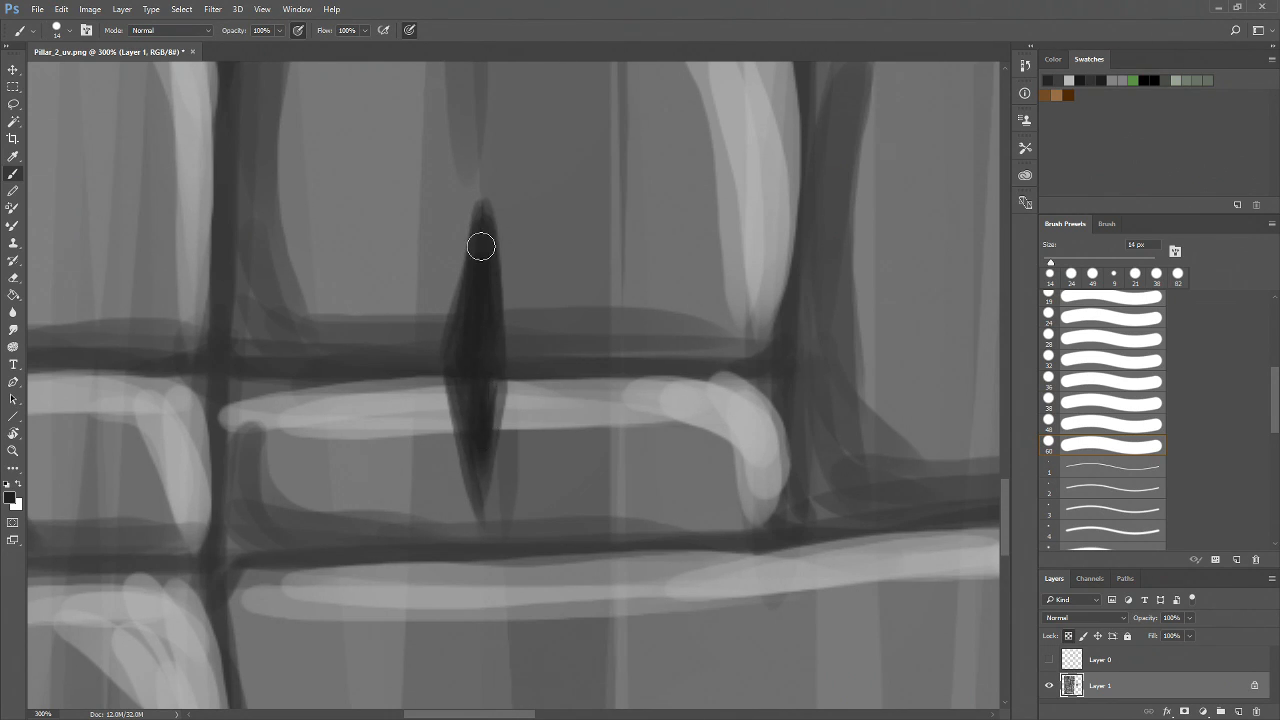
{"action": "mouse_move", "coordinate": [487, 318]}
{"action": "left_mouse_down"}
{"action": "mouse_move", "coordinate": [489, 286]}
{"action": "mouse_move", "coordinate": [497, 409]}
{"action": "mouse_move", "coordinate": [474, 326]}
{"action": "mouse_move", "coordinate": [464, 454]}
{"action": "left_mouse_up"}
{"action": "key", "text": "z"}
Paint a dark crack wedge from the vertical mortar joint into the left side of a brick
{"action": "left_click", "coordinate": [590, 372], "text": "alt"}
{"action": "left_click", "coordinate": [590, 372], "text": "alt"}
{"action": "left_click_drag", "start_coordinate": [720, 335], "coordinate": [480, 463]}
{"action": "left_click", "coordinate": [493, 439]}
{"action": "left_click", "coordinate": [494, 439]}
{"action": "left_click_drag", "start_coordinate": [382, 442], "coordinate": [523, 470]}
{"action": "left_click_drag", "start_coordinate": [570, 538], "coordinate": [600, 240]}
{"action": "left_click_drag", "start_coordinate": [597, 585], "coordinate": [556, 513]}
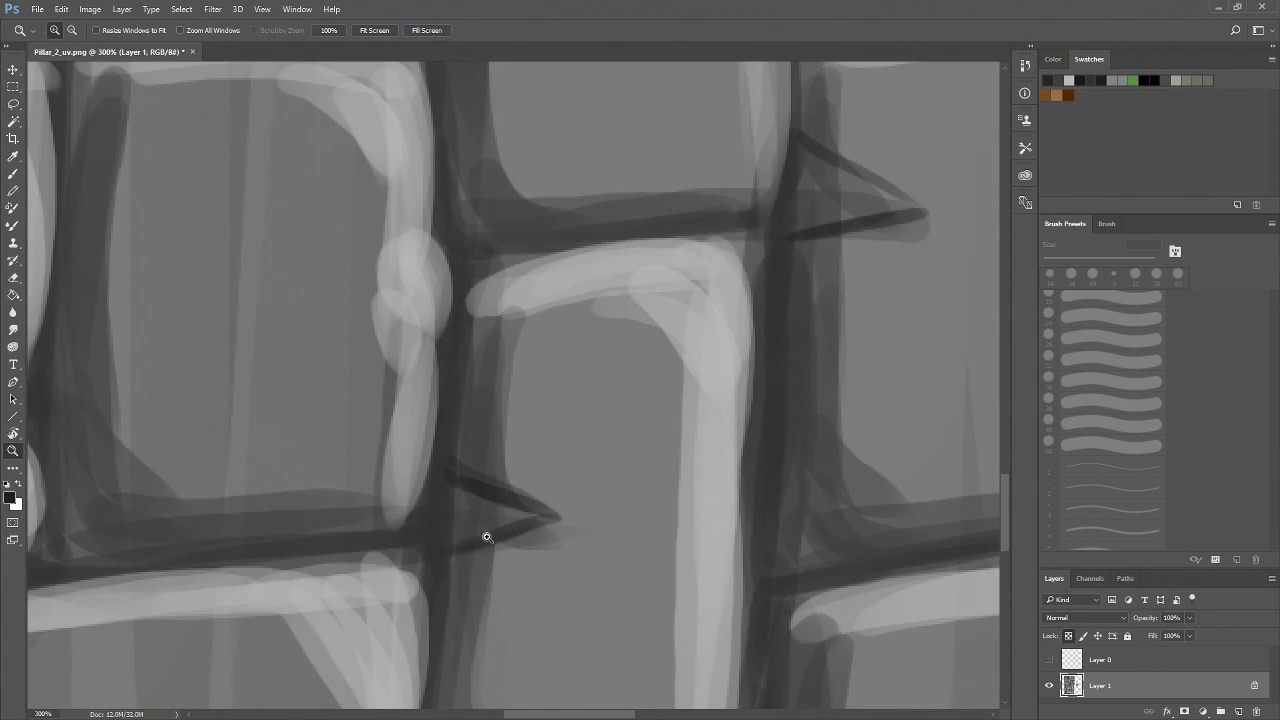
{"action": "key", "text": "b"}
{"action": "mouse_move", "coordinate": [434, 477]}
{"action": "left_mouse_down"}
{"action": "mouse_move", "coordinate": [537, 517]}
{"action": "mouse_move", "coordinate": [507, 524]}
{"action": "mouse_move", "coordinate": [529, 515]}
{"action": "mouse_move", "coordinate": [472, 511]}
{"action": "mouse_move", "coordinate": [526, 509]}
{"action": "mouse_move", "coordinate": [446, 503]}
{"action": "mouse_move", "coordinate": [519, 514]}
{"action": "mouse_move", "coordinate": [448, 532]}
{"action": "mouse_move", "coordinate": [551, 518]}
{"action": "mouse_move", "coordinate": [517, 522]}
{"action": "mouse_move", "coordinate": [550, 516]}
{"action": "mouse_move", "coordinate": [502, 509]}
{"action": "left_mouse_up"}
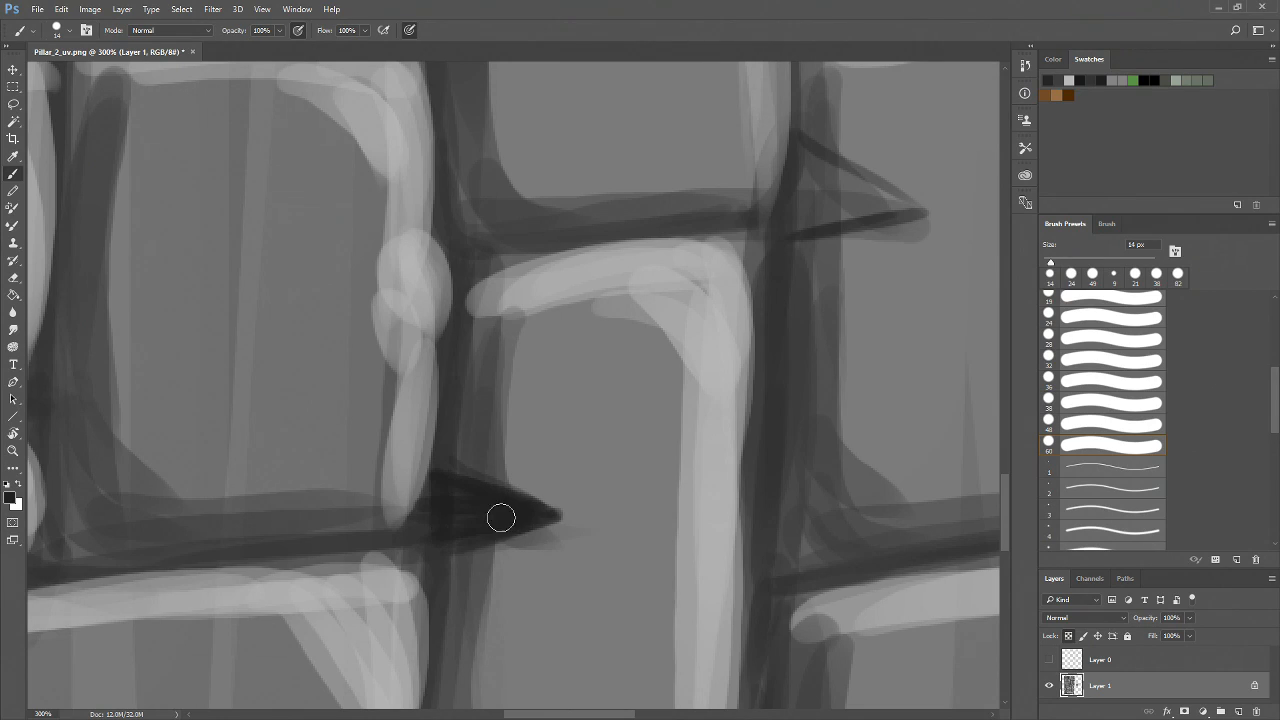
{"action": "key", "text": "z"}
Paint a triangular crack wedge at the corner where two mortar lines meet beside a brick
{"action": "left_click", "coordinate": [526, 545], "text": "alt"}
{"action": "left_click", "coordinate": [527, 544], "text": "alt"}
{"action": "left_click_drag", "start_coordinate": [635, 454], "coordinate": [561, 563]}
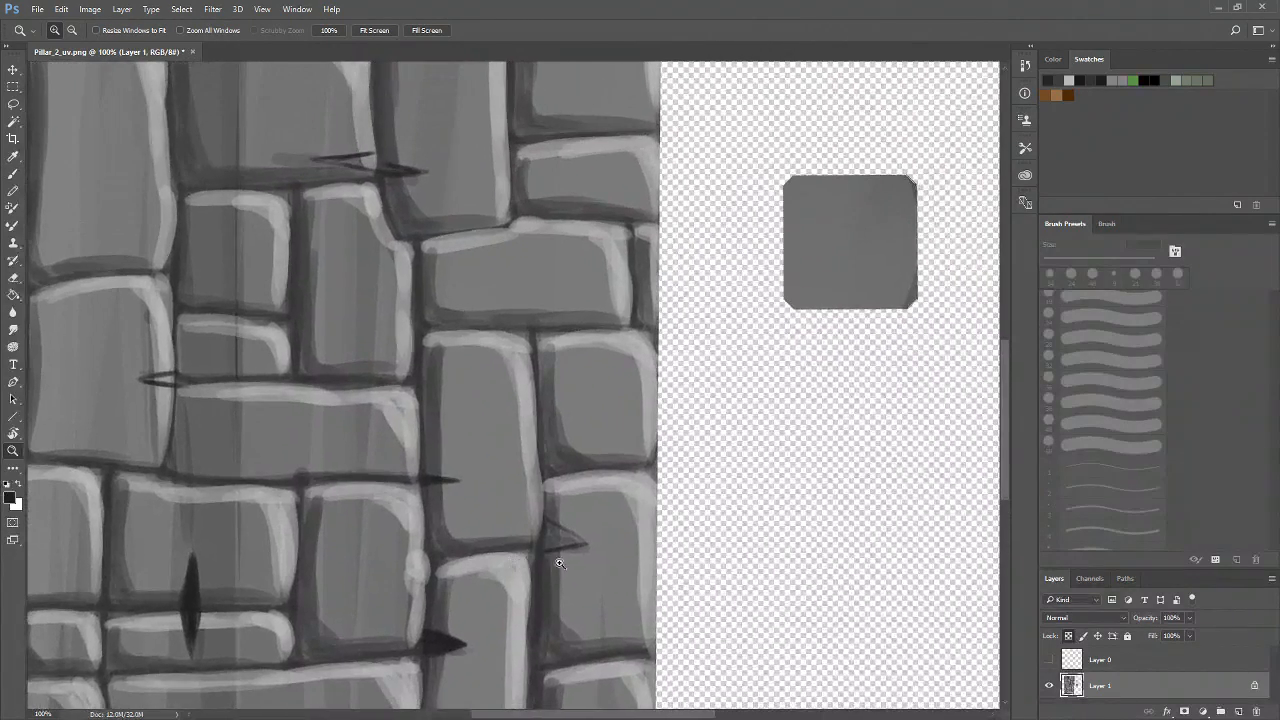
{"action": "left_click", "coordinate": [589, 544]}
{"action": "left_click", "coordinate": [591, 544]}
{"action": "left_click", "coordinate": [571, 562]}
{"action": "left_click", "coordinate": [551, 534]}
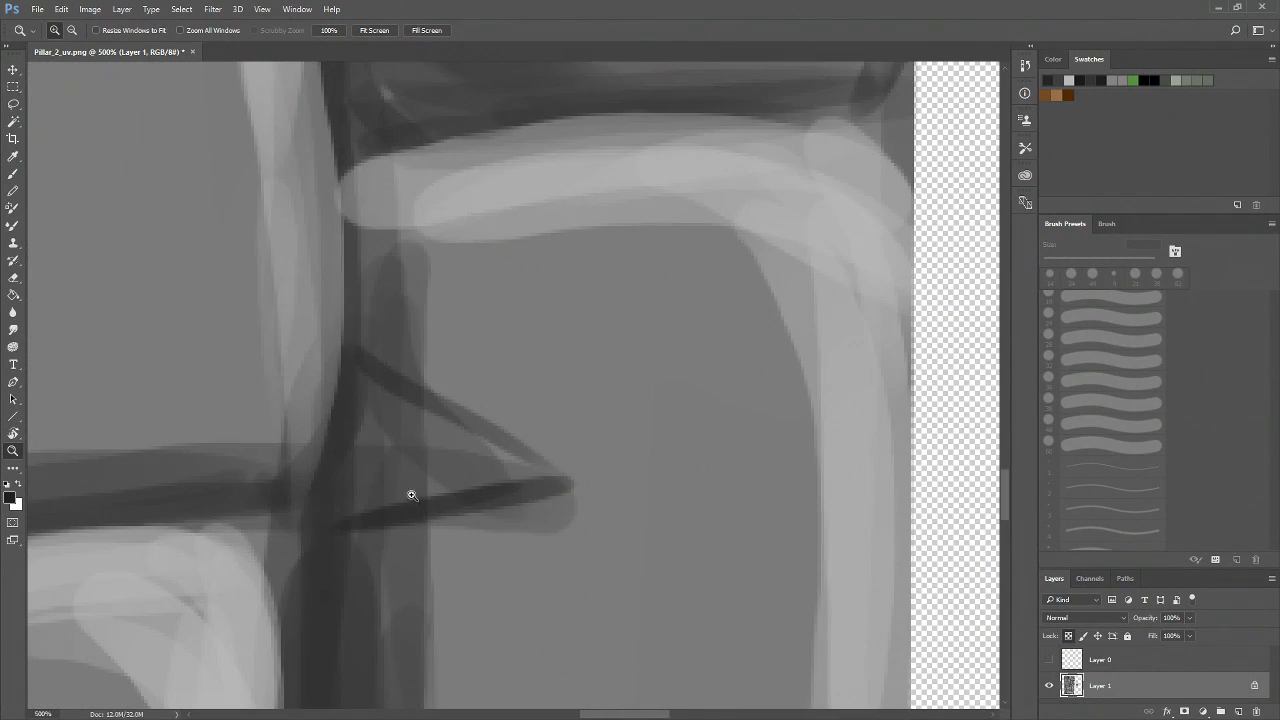
{"action": "key", "text": "b"}
{"action": "mouse_move", "coordinate": [380, 394]}
{"action": "left_mouse_down"}
{"action": "mouse_move", "coordinate": [514, 466]}
{"action": "mouse_move", "coordinate": [374, 486]}
{"action": "left_mouse_up"}
{"action": "mouse_move", "coordinate": [535, 484]}
{"action": "left_mouse_down"}
{"action": "mouse_move", "coordinate": [364, 497]}
{"action": "mouse_move", "coordinate": [463, 446]}
{"action": "mouse_move", "coordinate": [384, 420]}
{"action": "left_mouse_up"}
{"action": "mouse_move", "coordinate": [511, 467]}
{"action": "left_mouse_down"}
{"action": "mouse_move", "coordinate": [430, 408]}
{"action": "mouse_move", "coordinate": [512, 465]}
{"action": "mouse_move", "coordinate": [364, 467]}
{"action": "left_mouse_up"}
{"action": "mouse_move", "coordinate": [470, 461]}
{"action": "left_mouse_down"}
{"action": "mouse_move", "coordinate": [373, 430]}
{"action": "mouse_move", "coordinate": [373, 458]}
{"action": "mouse_move", "coordinate": [362, 429]}
{"action": "mouse_move", "coordinate": [351, 466]}
{"action": "mouse_move", "coordinate": [367, 401]}
{"action": "mouse_move", "coordinate": [368, 464]}
{"action": "mouse_move", "coordinate": [381, 471]}
{"action": "mouse_move", "coordinate": [410, 439]}
{"action": "mouse_move", "coordinate": [474, 474]}
{"action": "mouse_move", "coordinate": [370, 408]}
{"action": "mouse_move", "coordinate": [487, 481]}
{"action": "mouse_move", "coordinate": [492, 462]}
{"action": "mouse_move", "coordinate": [368, 477]}
{"action": "mouse_move", "coordinate": [499, 470]}
{"action": "mouse_move", "coordinate": [399, 448]}
{"action": "mouse_move", "coordinate": [389, 413]}
{"action": "mouse_move", "coordinate": [471, 444]}
{"action": "mouse_move", "coordinate": [486, 467]}
{"action": "mouse_move", "coordinate": [383, 446]}
{"action": "left_mouse_up"}
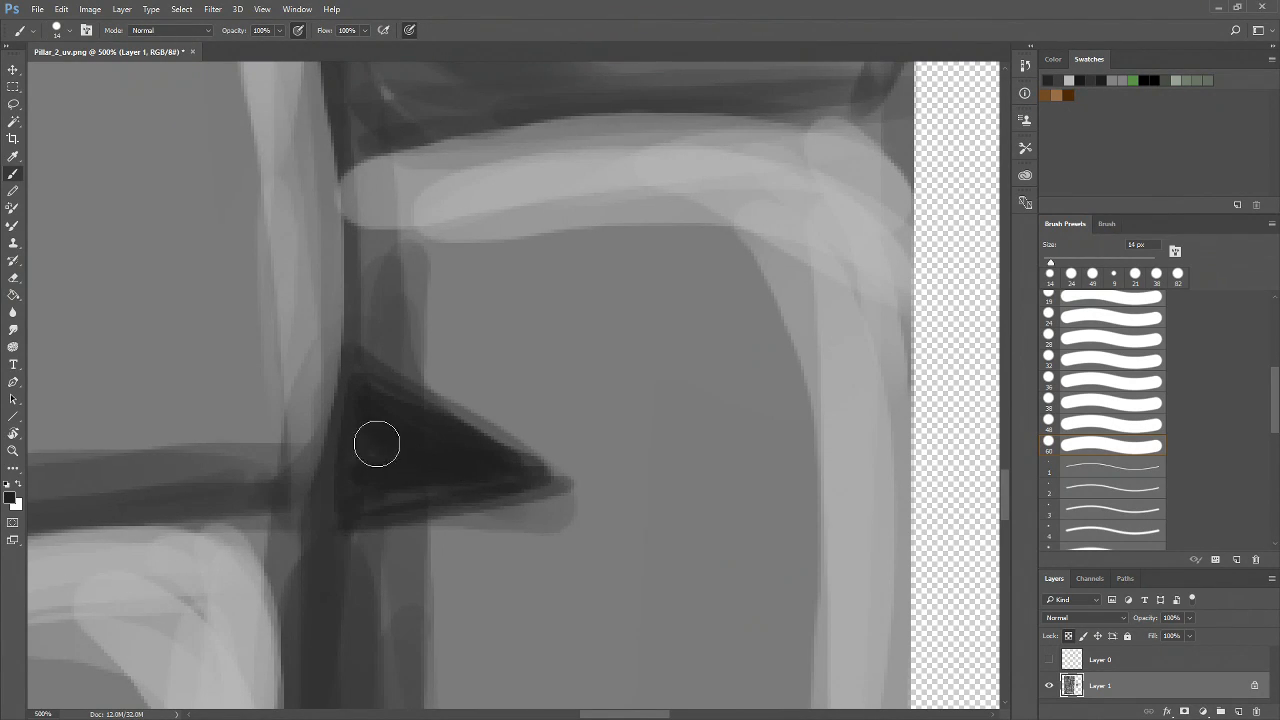
{"action": "key", "text": "z"}
Darken the horizontal mortar line where it crosses a vertical joint
{"action": "left_click", "coordinate": [516, 511], "text": "alt"}
{"action": "left_click", "coordinate": [515, 528], "text": "alt"}
{"action": "left_click", "coordinate": [527, 540], "text": "alt"}
{"action": "left_click", "coordinate": [510, 560], "text": "alt"}
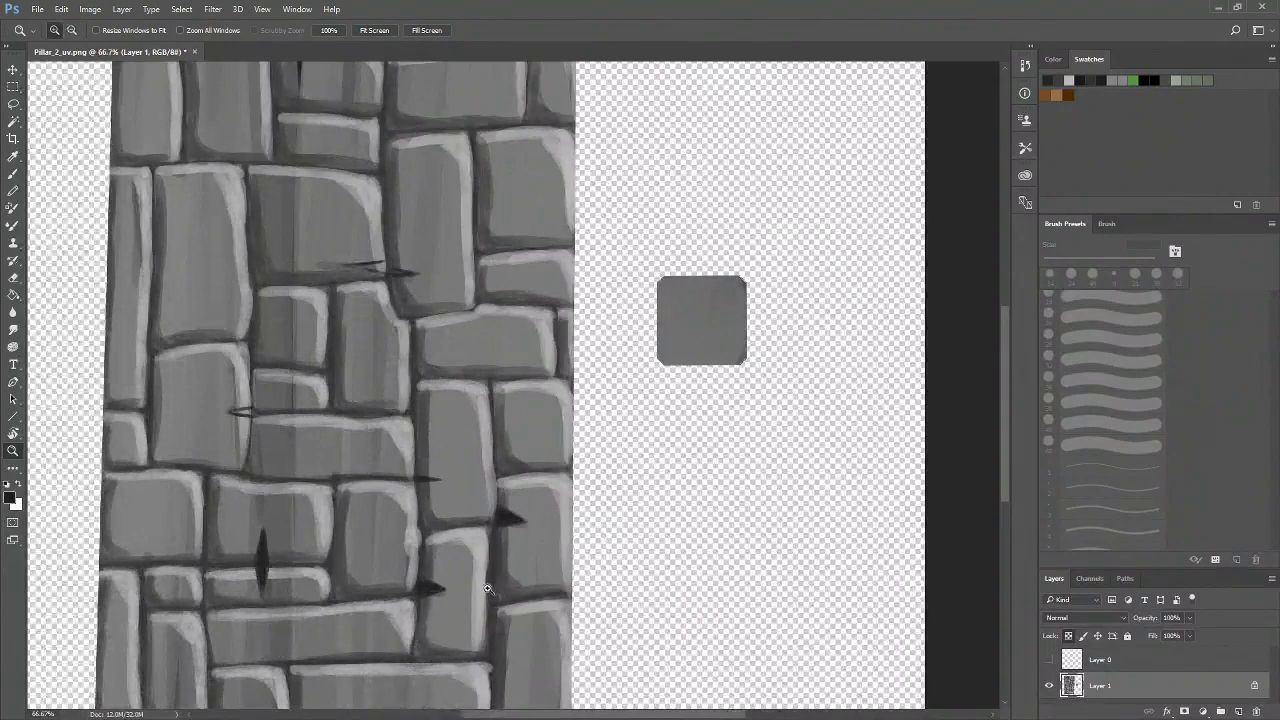
{"action": "left_click", "coordinate": [485, 580], "text": "alt"}
{"action": "left_click", "coordinate": [414, 517]}
{"action": "left_click", "coordinate": [414, 518]}
{"action": "left_click", "coordinate": [414, 519]}
{"action": "left_click_drag", "start_coordinate": [300, 479], "coordinate": [386, 525]}
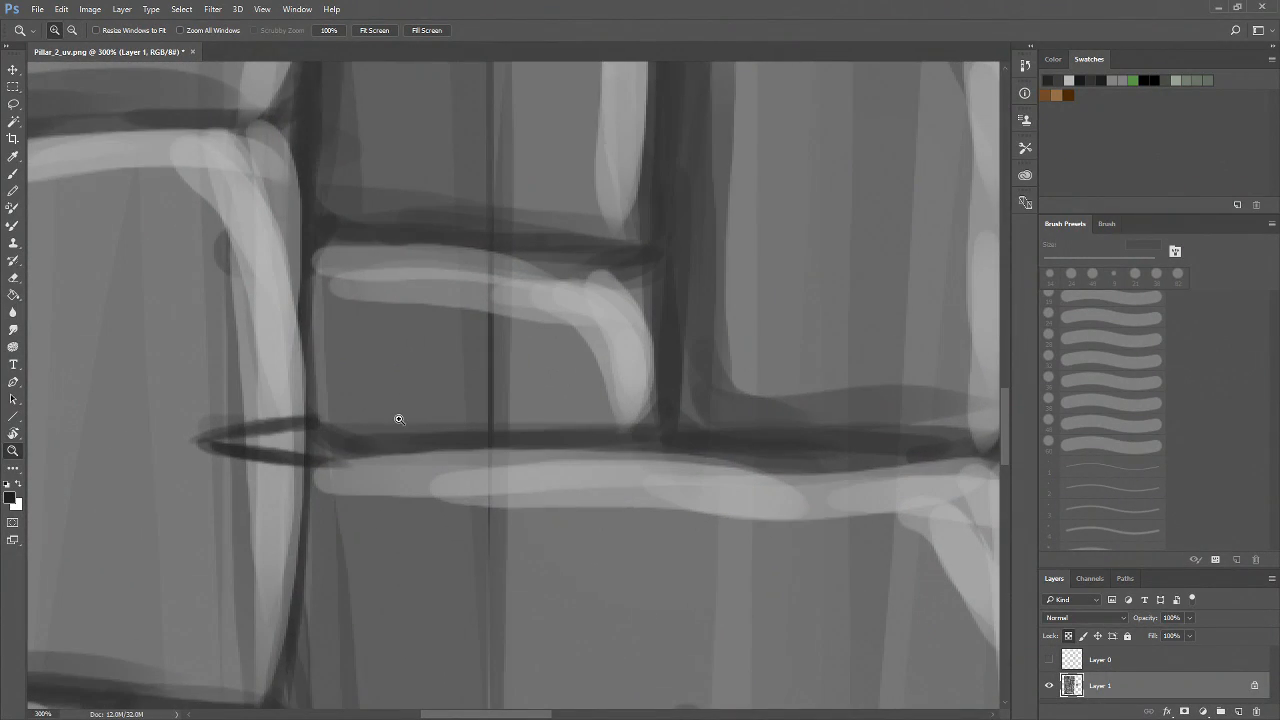
{"action": "key", "text": "b"}
{"action": "mouse_move", "coordinate": [320, 429]}
{"action": "left_mouse_down"}
{"action": "mouse_move", "coordinate": [229, 440]}
{"action": "mouse_move", "coordinate": [329, 439]}
{"action": "mouse_move", "coordinate": [262, 438]}
{"action": "mouse_move", "coordinate": [322, 435]}
{"action": "mouse_move", "coordinate": [264, 438]}
{"action": "mouse_move", "coordinate": [276, 449]}
{"action": "mouse_move", "coordinate": [316, 430]}
{"action": "mouse_move", "coordinate": [301, 454]}
{"action": "mouse_move", "coordinate": [219, 439]}
{"action": "mouse_move", "coordinate": [275, 430]}
{"action": "left_mouse_up"}
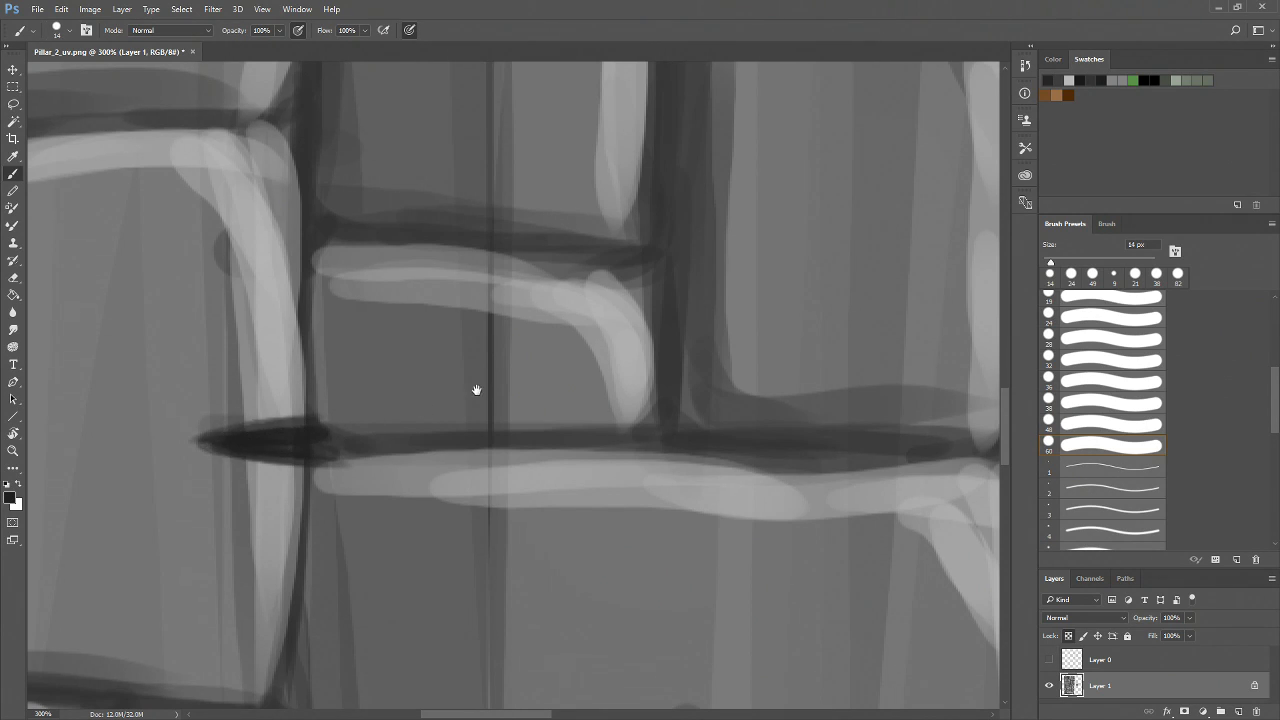
Pan and zoom out to review the painted cracks on the texture
{"action": "left_click_drag", "start_coordinate": [477, 391], "coordinate": [282, 596]}
{"action": "left_click_drag", "start_coordinate": [531, 380], "coordinate": [198, 670]}
{"action": "mouse_move", "coordinate": [358, 272]}
{"action": "left_mouse_down"}
{"action": "mouse_move", "coordinate": [223, 285]}
{"action": "mouse_move", "coordinate": [395, 322]}
{"action": "mouse_move", "coordinate": [274, 287]}
{"action": "mouse_move", "coordinate": [367, 287]}
{"action": "mouse_move", "coordinate": [353, 288]}
{"action": "mouse_move", "coordinate": [387, 302]}
{"action": "mouse_move", "coordinate": [249, 286]}
{"action": "mouse_move", "coordinate": [312, 294]}
{"action": "mouse_move", "coordinate": [260, 282]}
{"action": "mouse_move", "coordinate": [389, 273]}
{"action": "mouse_move", "coordinate": [332, 282]}
{"action": "mouse_move", "coordinate": [480, 329]}
{"action": "mouse_move", "coordinate": [383, 319]}
{"action": "left_mouse_up"}
{"action": "left_click_drag", "start_coordinate": [511, 321], "coordinate": [400, 294]}
{"action": "left_click", "coordinate": [431, 348], "text": "alt"}
{"action": "left_click", "coordinate": [434, 352], "text": "alt"}
{"action": "left_click", "coordinate": [436, 354], "text": "alt"}
{"action": "left_click_drag", "start_coordinate": [488, 403], "coordinate": [491, 272]}
{"action": "left_click_drag", "start_coordinate": [437, 318], "coordinate": [391, 569]}
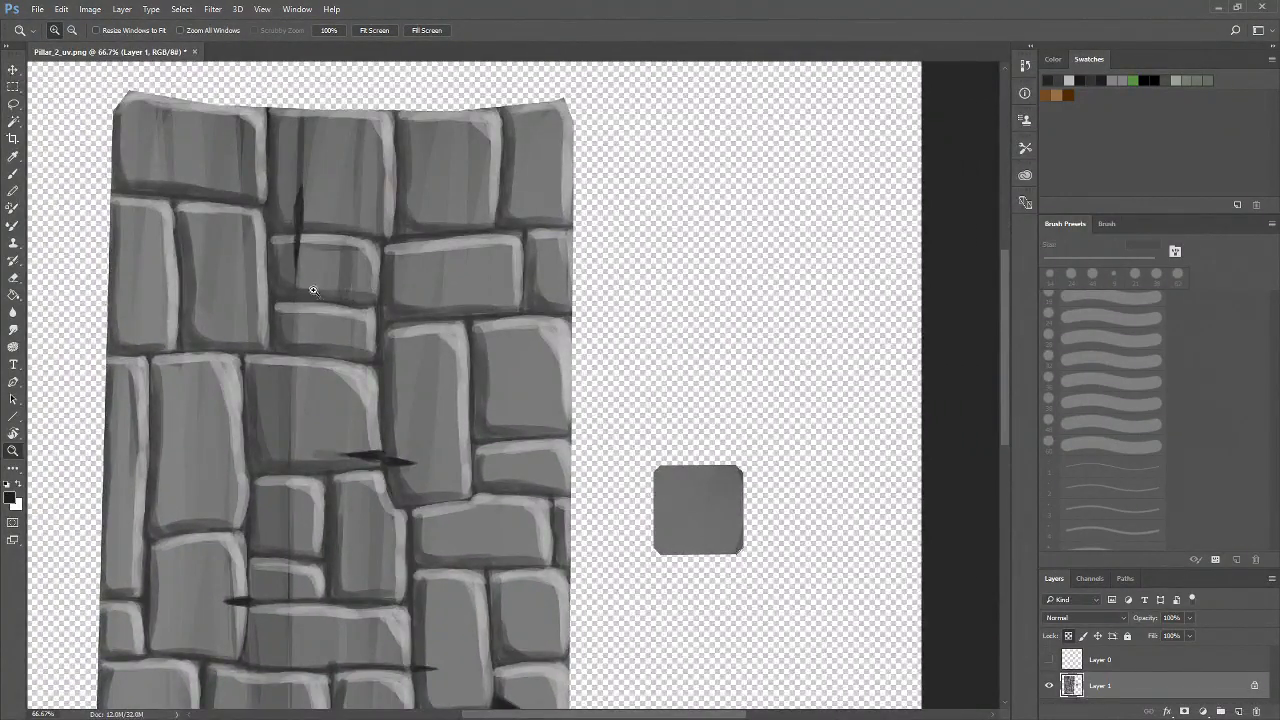
Extend the vertical crack in an upper brick toward the mortar line below it
{"action": "left_click", "coordinate": [318, 260]}
{"action": "left_click", "coordinate": [323, 288]}
{"action": "left_click_drag", "start_coordinate": [316, 184], "coordinate": [346, 494]}
{"action": "left_click", "coordinate": [334, 394]}
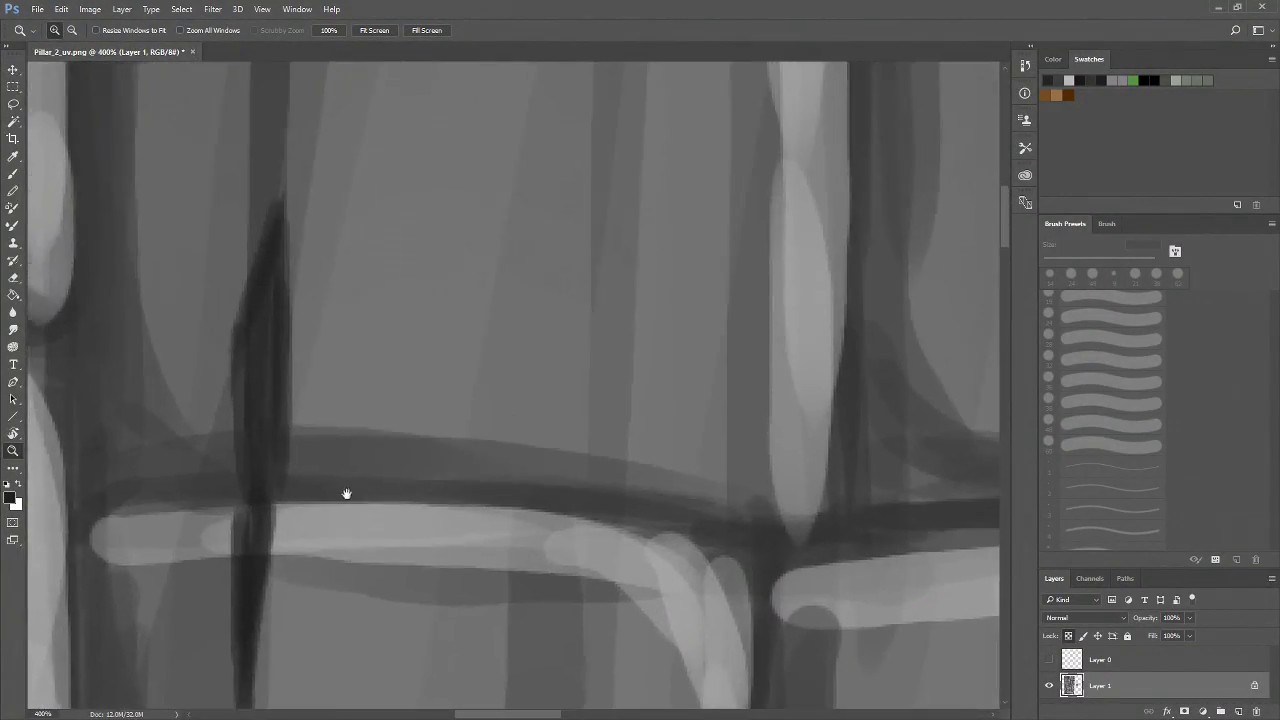
{"action": "key", "text": "b"}
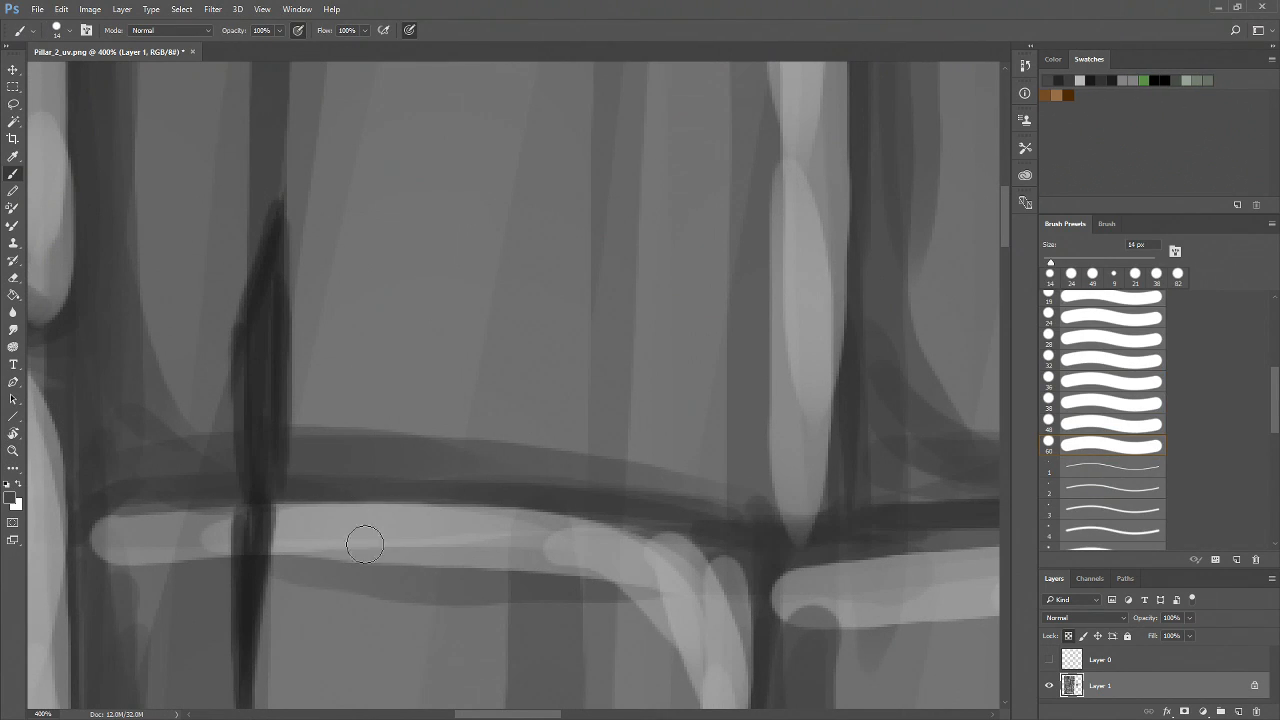
{"action": "left_click_drag", "start_coordinate": [274, 294], "coordinate": [287, 351]}
{"action": "left_click_drag", "start_coordinate": [357, 466], "coordinate": [352, 345]}
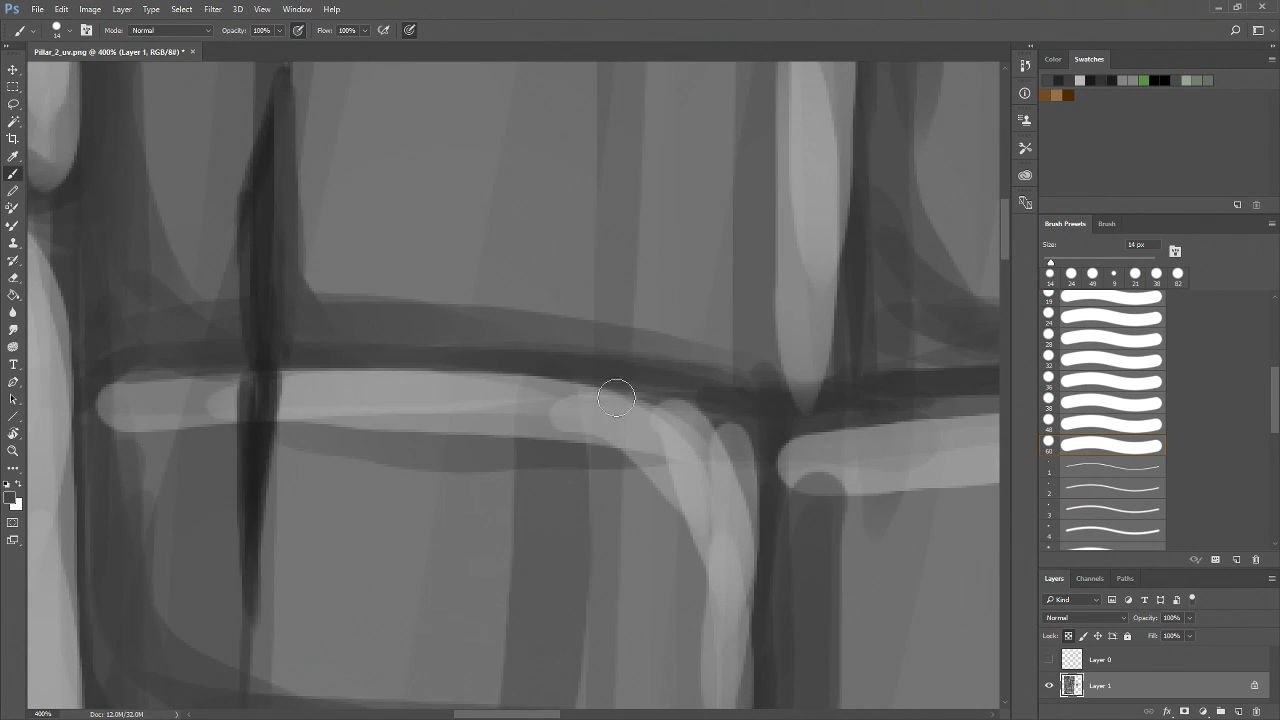
Switch to a 27 px brush and darken the crack where it continues below the mortar
{"action": "left_click", "coordinate": [1059, 261]}
{"action": "left_click_drag", "start_coordinate": [270, 358], "coordinate": [250, 508]}
{"action": "left_click_drag", "start_coordinate": [275, 439], "coordinate": [265, 572]}
{"action": "left_click_drag", "start_coordinate": [284, 477], "coordinate": [262, 596]}
{"action": "left_click_drag", "start_coordinate": [280, 438], "coordinate": [264, 556]}
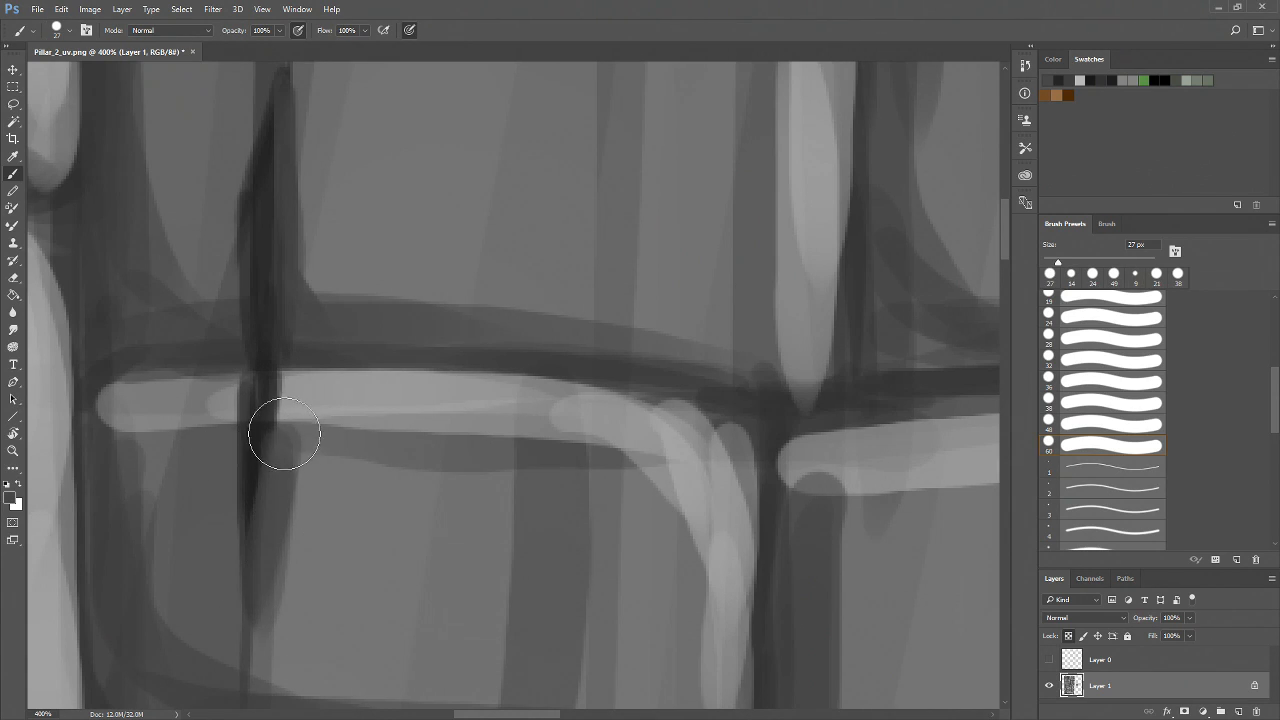
{"action": "left_click_drag", "start_coordinate": [294, 411], "coordinate": [252, 637]}
{"action": "left_click_drag", "start_coordinate": [256, 557], "coordinate": [250, 630]}
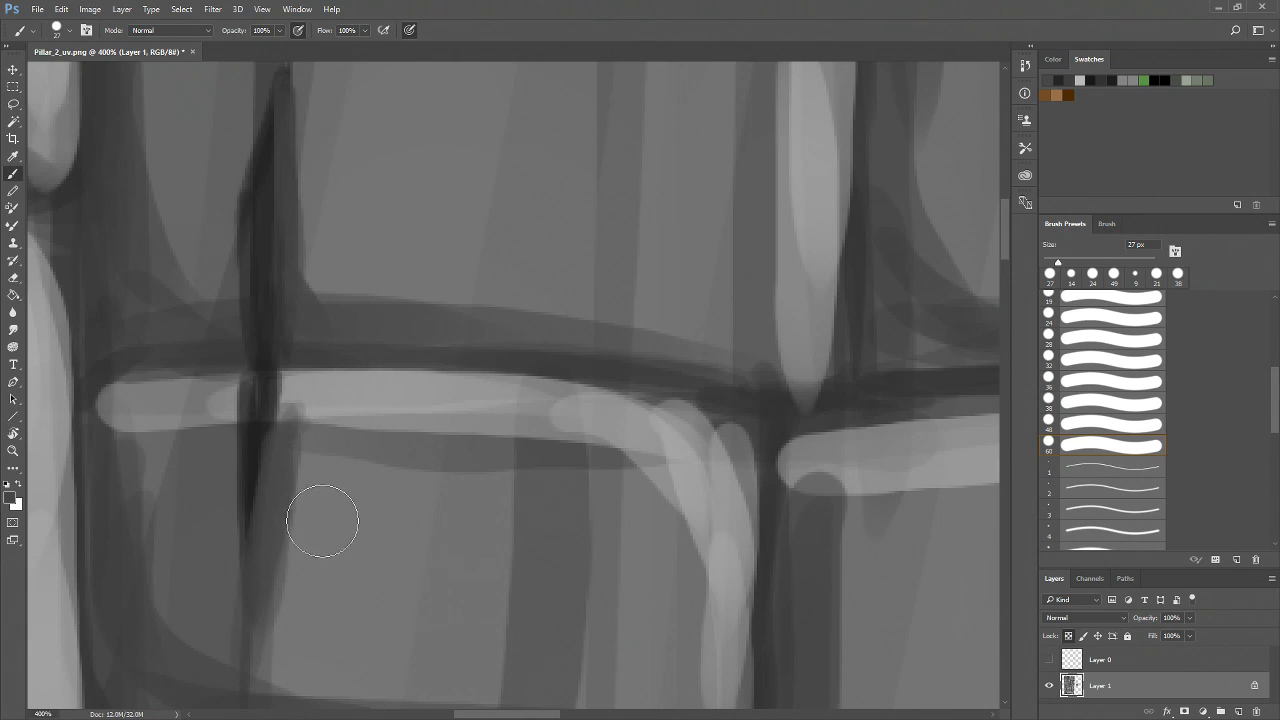
{"action": "left_click_drag", "start_coordinate": [307, 522], "coordinate": [324, 595]}
Sample a lighter gray to paint highlights along the crack, and resample dark gray to redefine its edge
{"action": "left_click", "coordinate": [240, 482], "text": "alt"}
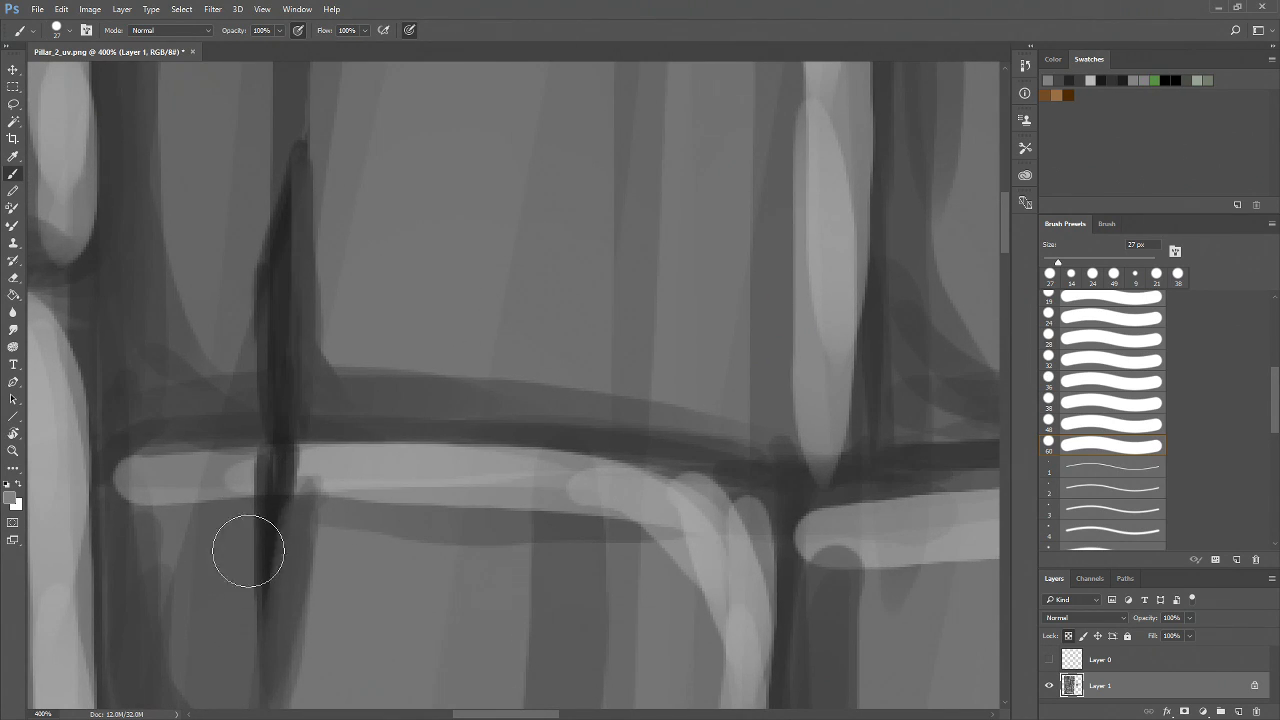
{"action": "left_click", "coordinate": [248, 481], "text": "alt"}
{"action": "left_click_drag", "start_coordinate": [246, 490], "coordinate": [245, 611]}
{"action": "left_click_drag", "start_coordinate": [246, 512], "coordinate": [246, 664]}
{"action": "left_click_drag", "start_coordinate": [246, 557], "coordinate": [256, 698]}
{"action": "left_click_drag", "start_coordinate": [338, 370], "coordinate": [304, 564]}
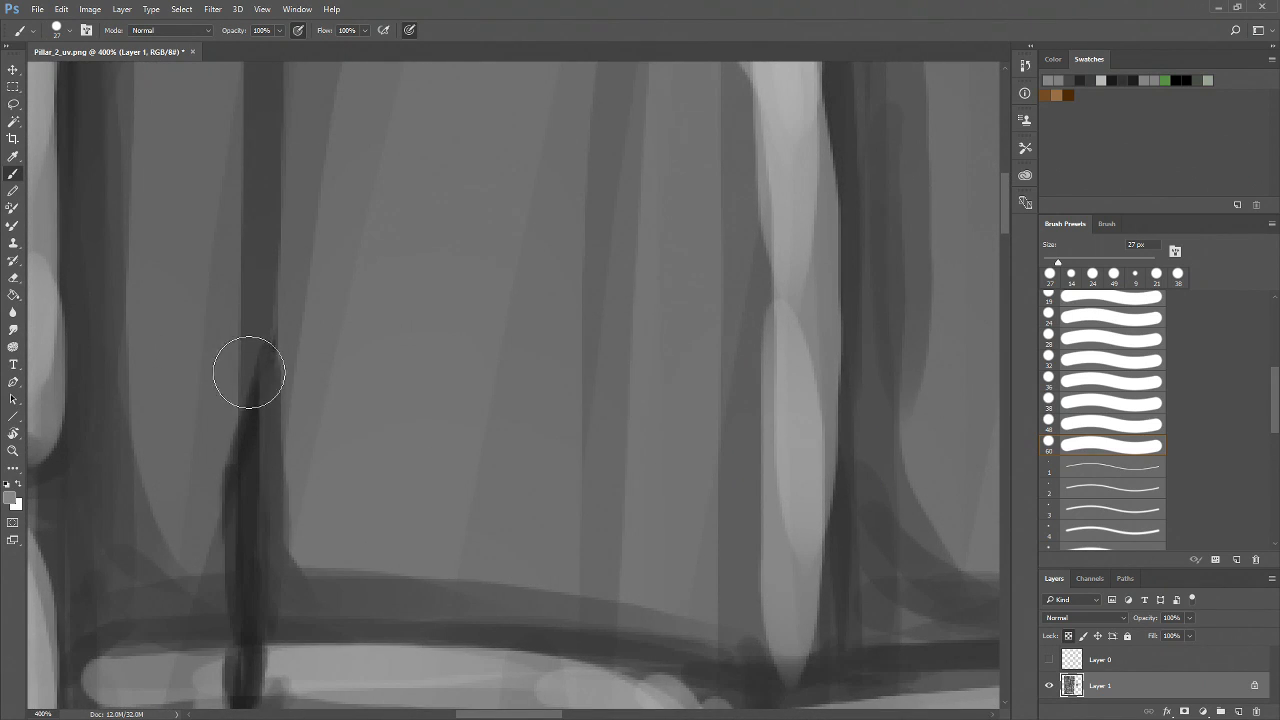
{"action": "left_click_drag", "start_coordinate": [252, 345], "coordinate": [209, 594]}
{"action": "left_click_drag", "start_coordinate": [242, 391], "coordinate": [226, 613]}
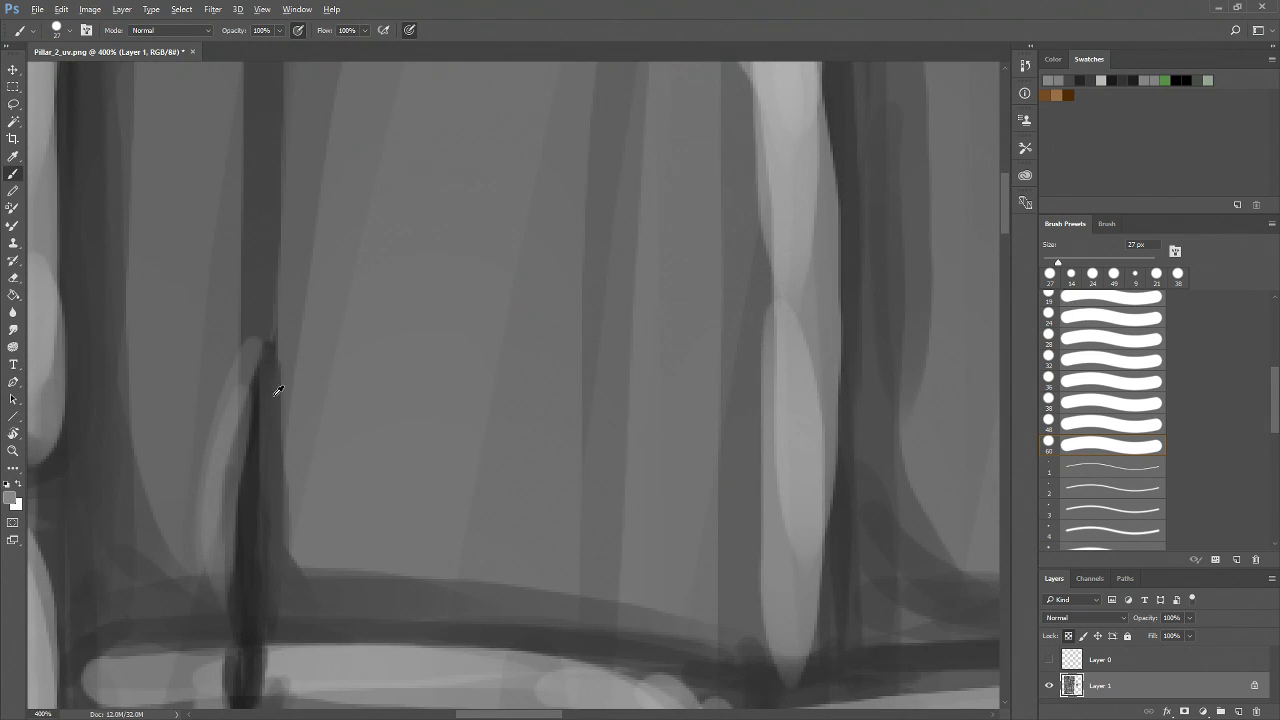
{"action": "left_click", "coordinate": [267, 650], "text": "alt"}
{"action": "left_click_drag", "start_coordinate": [263, 343], "coordinate": [266, 463]}
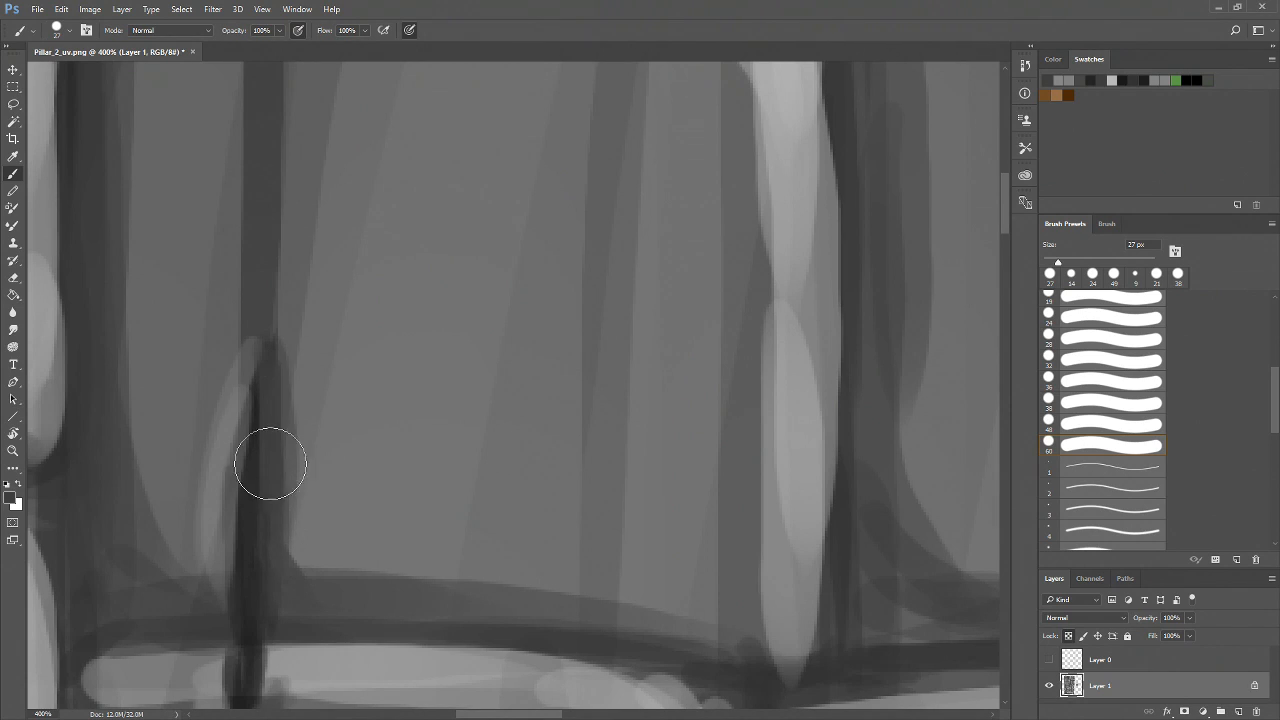
Darken the lower part of the vertical crack with a couple more strokes
{"action": "left_click", "coordinate": [230, 420], "text": "alt"}
{"action": "mouse_move", "coordinate": [265, 338]}
{"action": "left_mouse_down"}
{"action": "mouse_move", "coordinate": [214, 457]}
{"action": "mouse_move", "coordinate": [221, 568]}
{"action": "left_mouse_up"}
{"action": "key", "text": "z"}
{"action": "left_click", "coordinate": [338, 502], "text": "alt"}
{"action": "left_click", "coordinate": [338, 502], "text": "alt"}
{"action": "left_click_drag", "start_coordinate": [486, 526], "coordinate": [457, 332]}
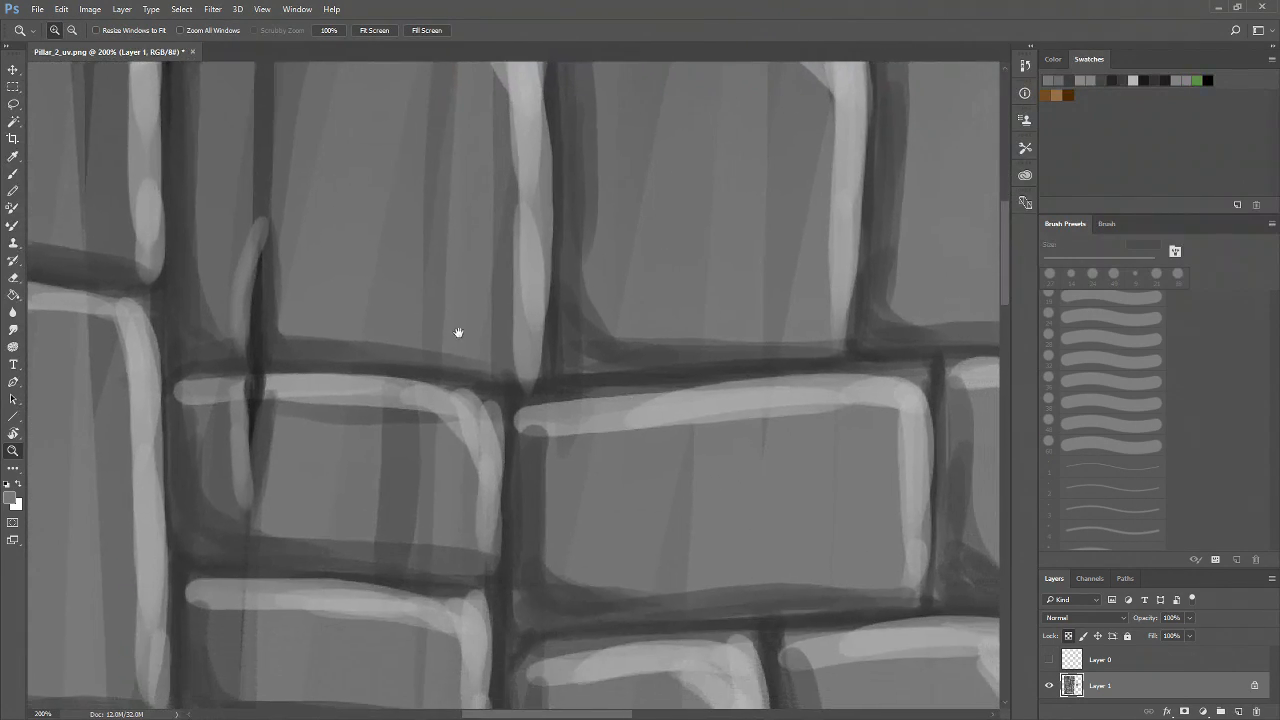
Switch to a 14 px brush and redraw the crack's upper end and its continuation below the mortar line
{"action": "left_click", "coordinate": [1053, 59]}
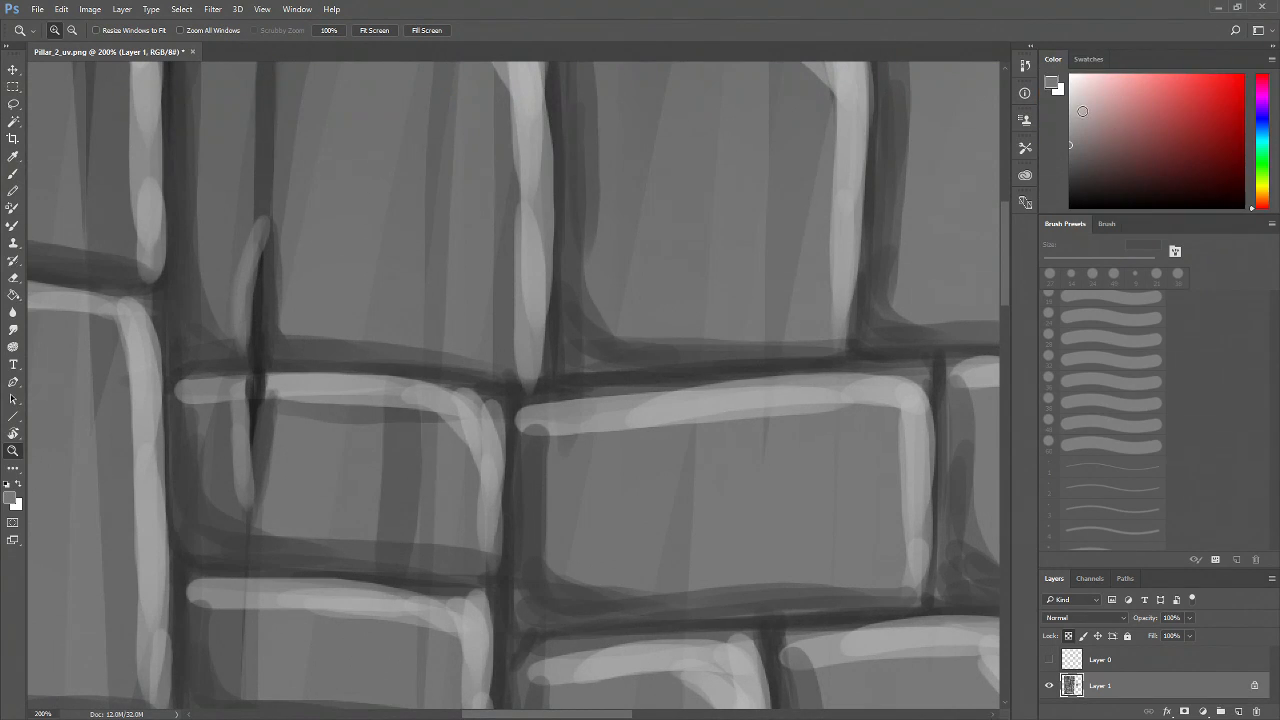
{"action": "left_click", "coordinate": [1089, 60]}
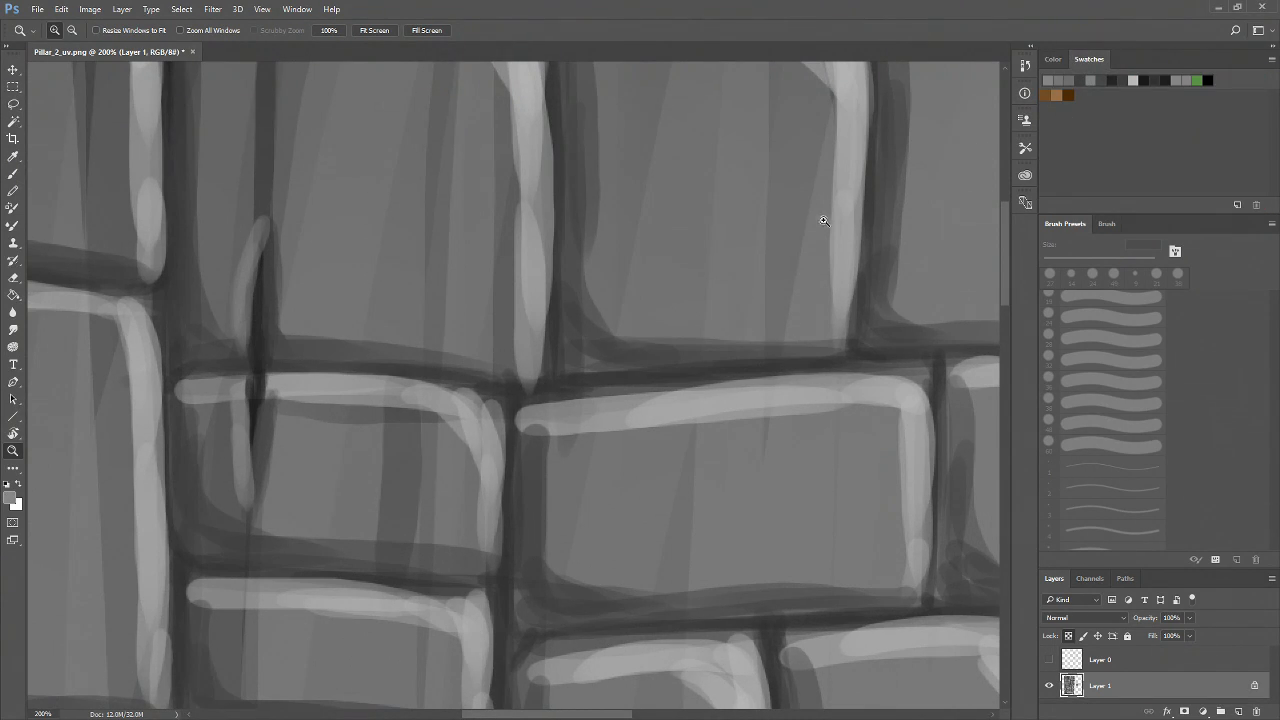
{"action": "key", "text": "b"}
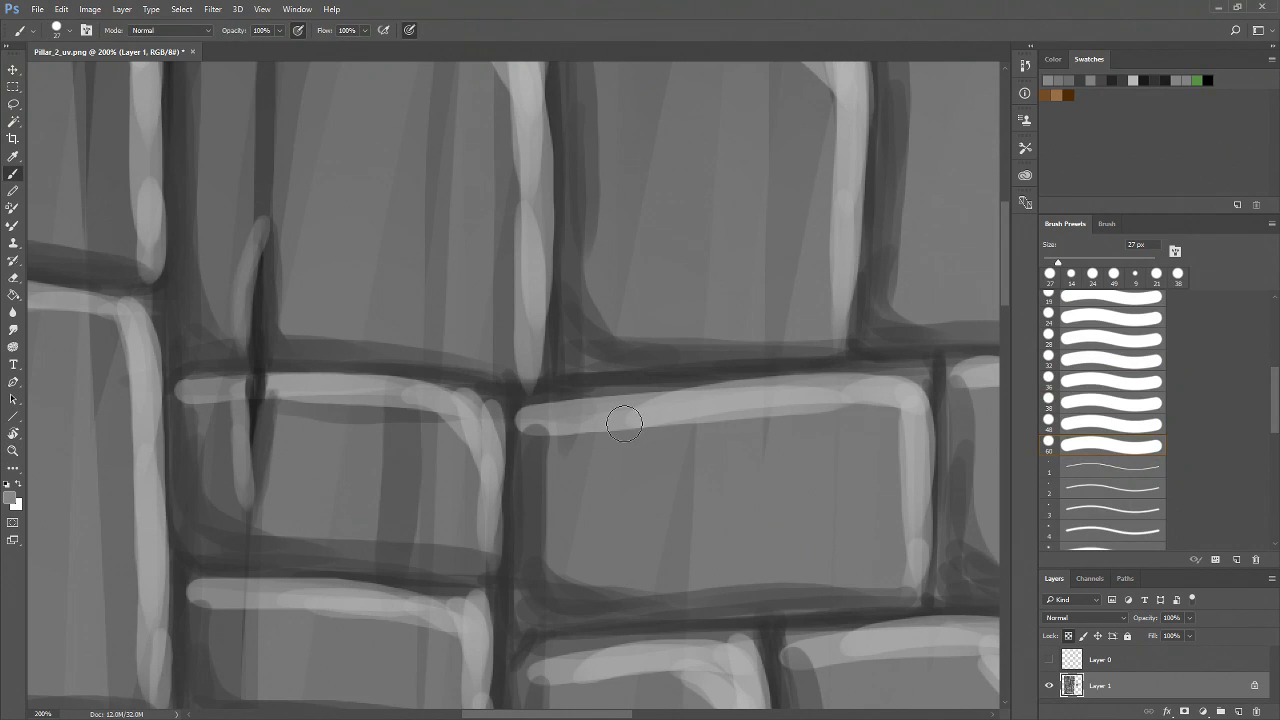
{"action": "left_click_drag", "start_coordinate": [1052, 260], "coordinate": [1049, 262]}
{"action": "mouse_move", "coordinate": [261, 233]}
{"action": "left_mouse_down"}
{"action": "mouse_move", "coordinate": [232, 366]}
{"action": "mouse_move", "coordinate": [248, 333]}
{"action": "left_mouse_up"}
{"action": "key", "text": "ctrl+z"}
{"action": "left_click_drag", "start_coordinate": [262, 229], "coordinate": [255, 269]}
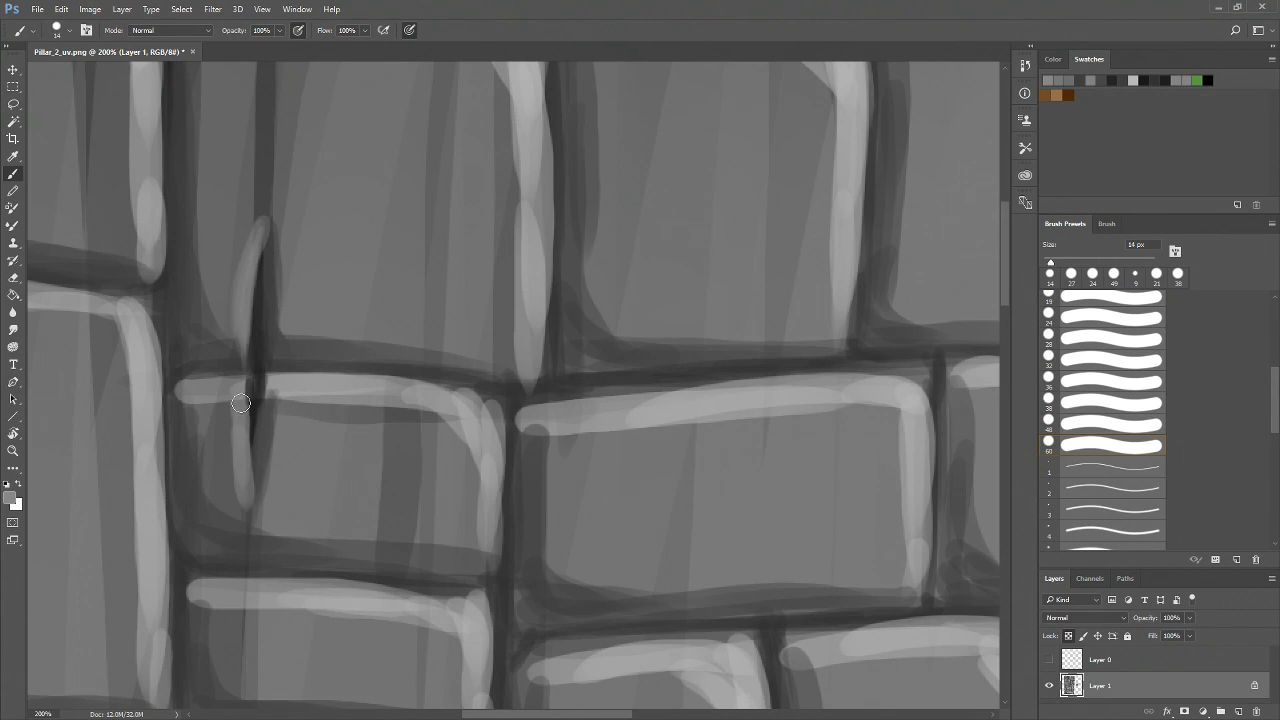
{"action": "left_click_drag", "start_coordinate": [249, 460], "coordinate": [251, 474]}
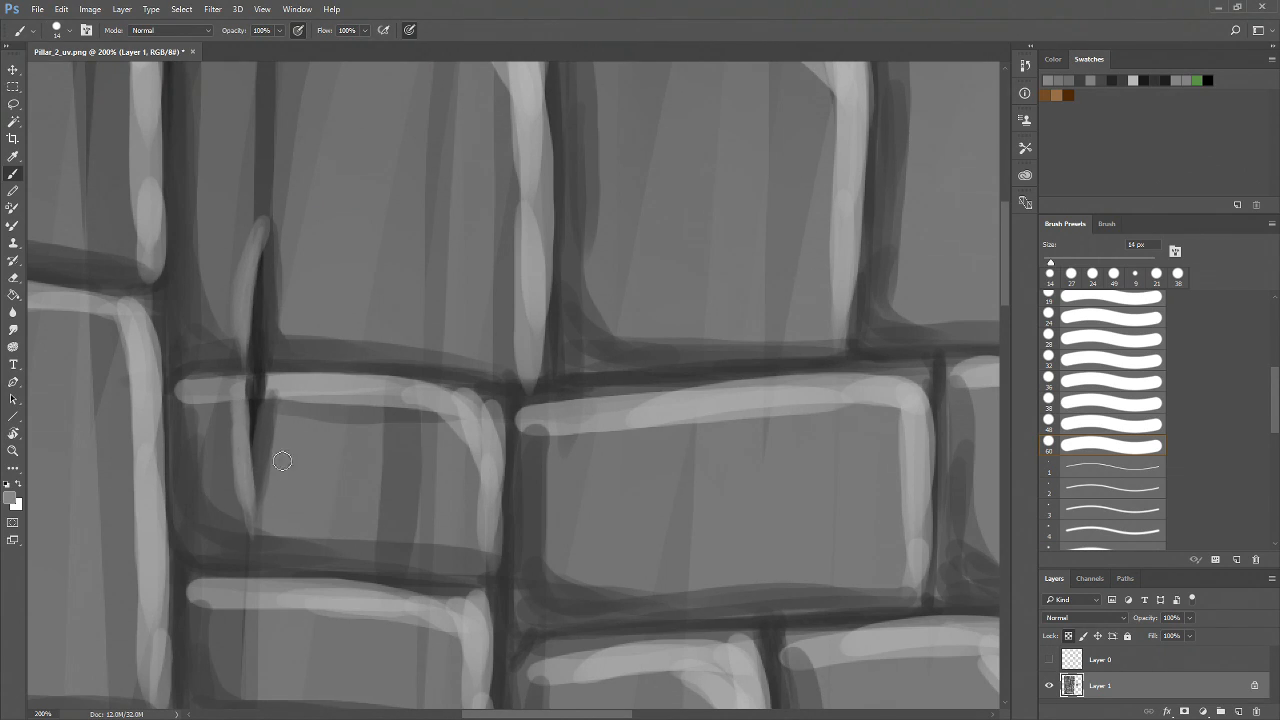
{"action": "left_click", "coordinate": [264, 469], "text": "alt"}
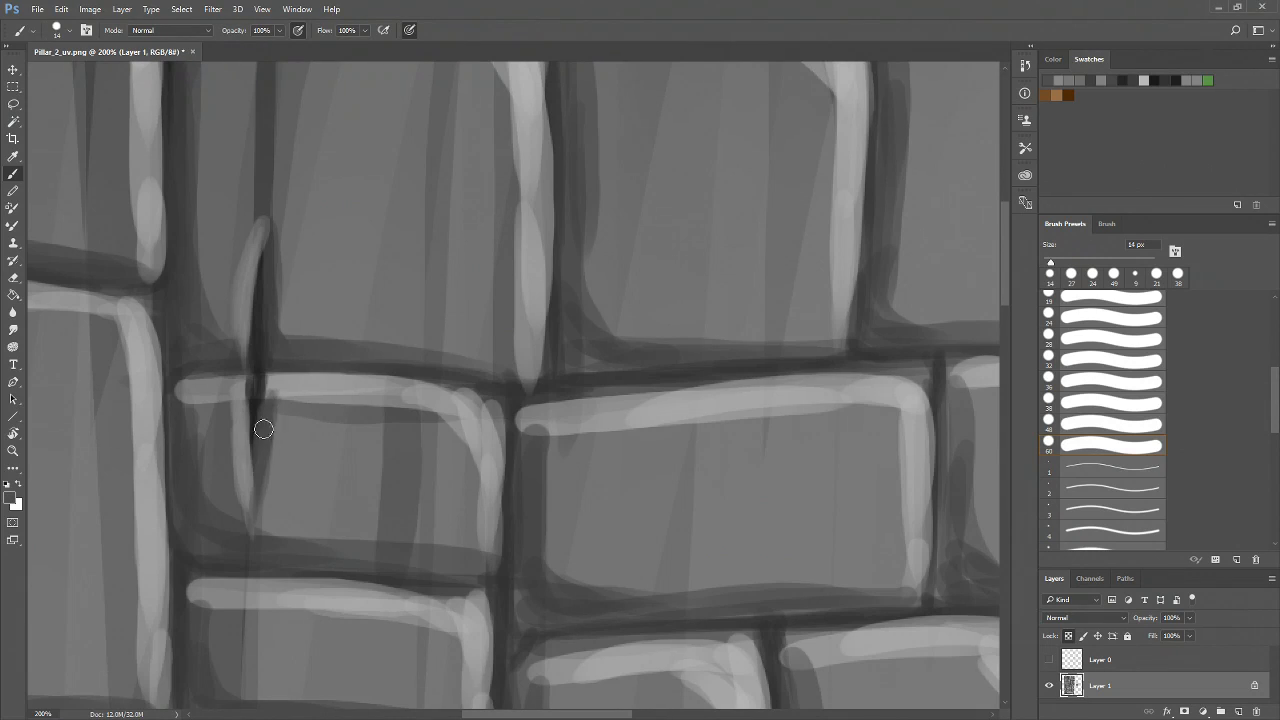
Pick a light gray swatch and dab highlights along the crack's edges near the mortar line
{"action": "left_click", "coordinate": [275, 313], "text": "alt"}
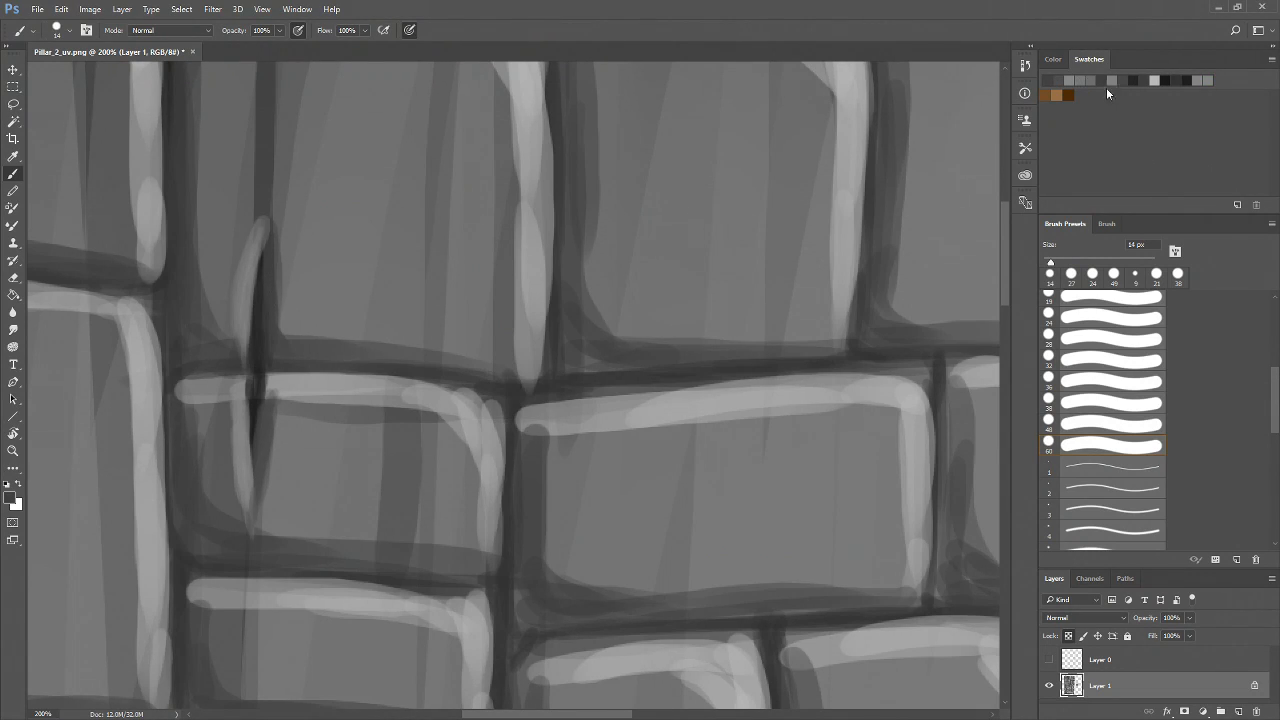
{"action": "left_click", "coordinate": [1152, 80]}
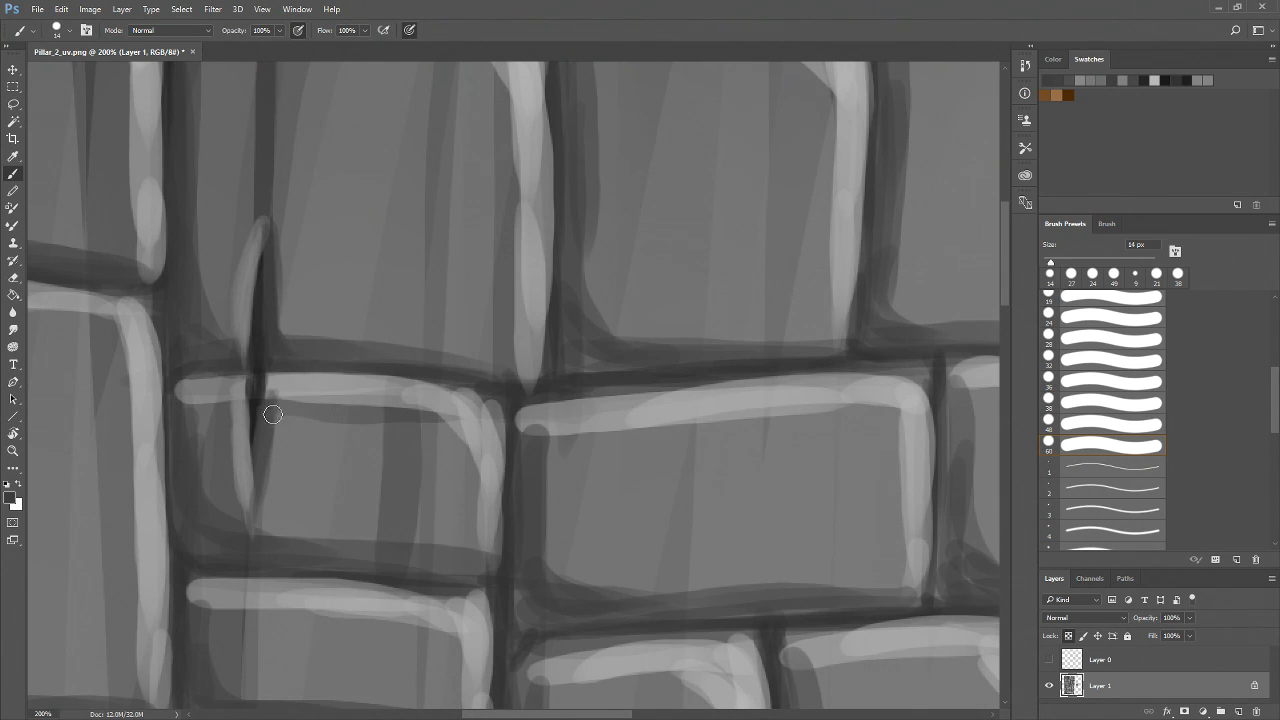
{"action": "left_click", "coordinate": [278, 380], "text": "alt"}
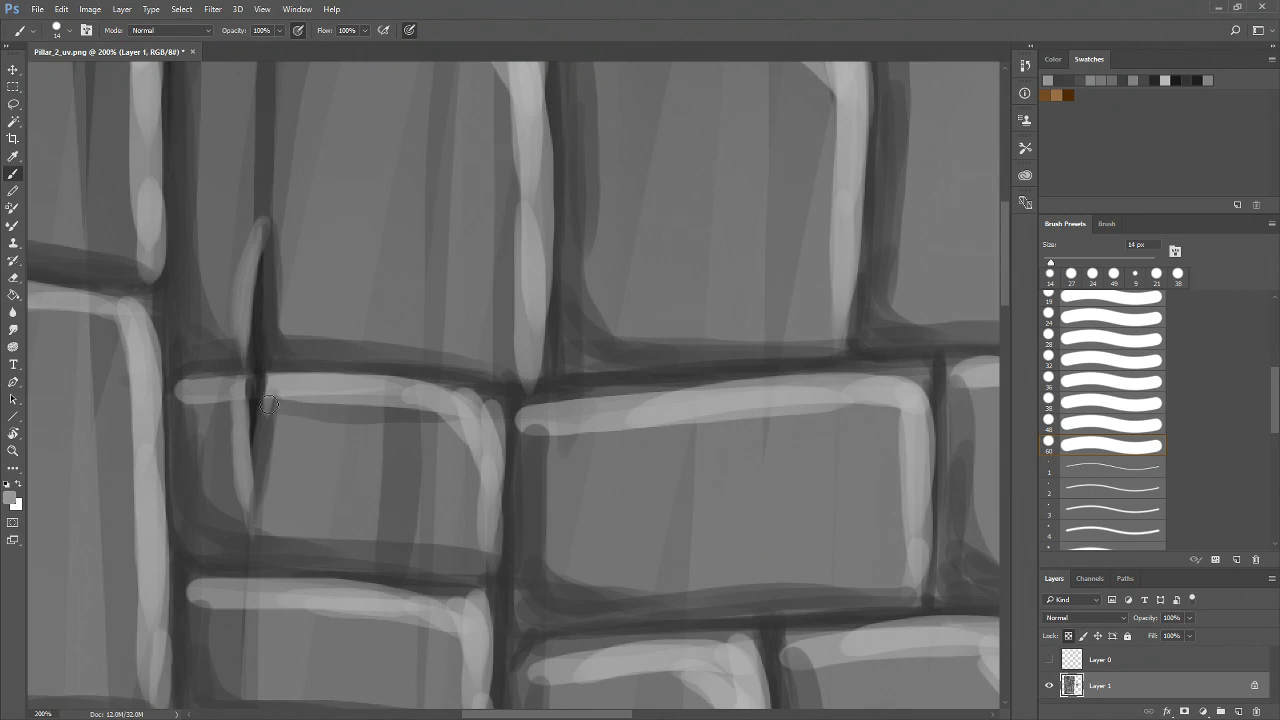
{"action": "left_click", "coordinate": [269, 416], "text": "alt"}
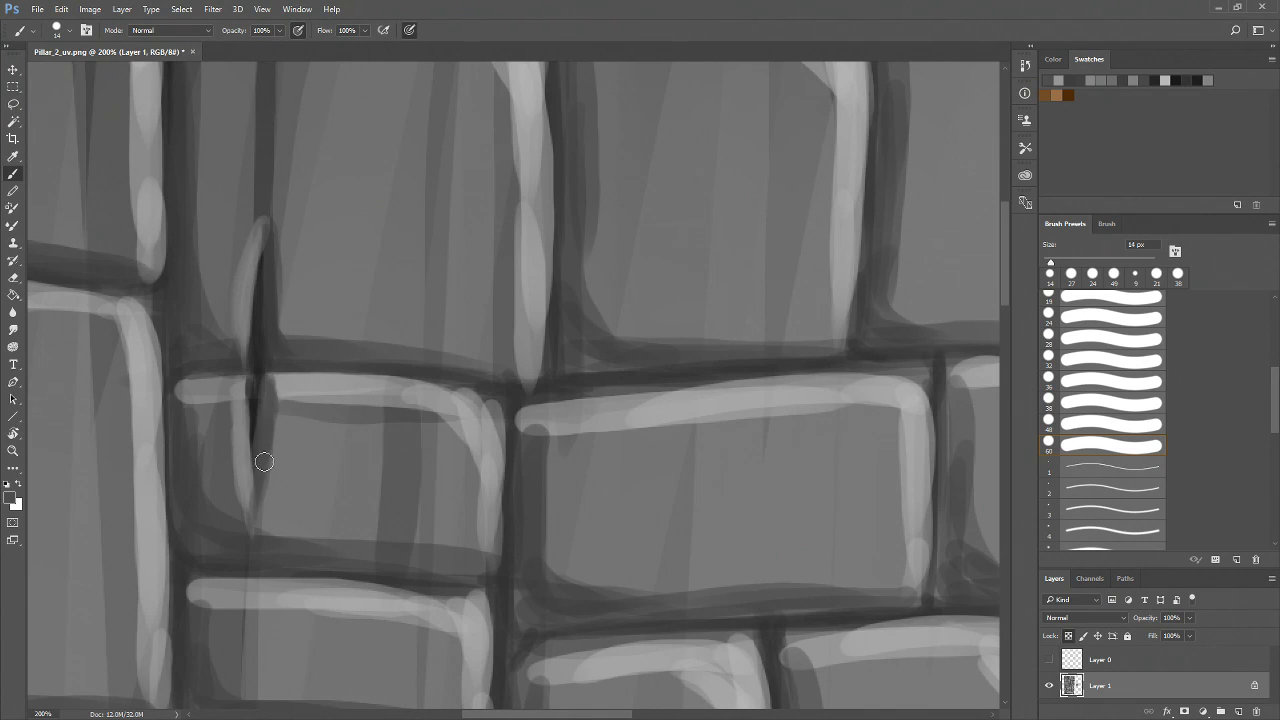
{"action": "left_click", "coordinate": [240, 388], "text": "alt"}
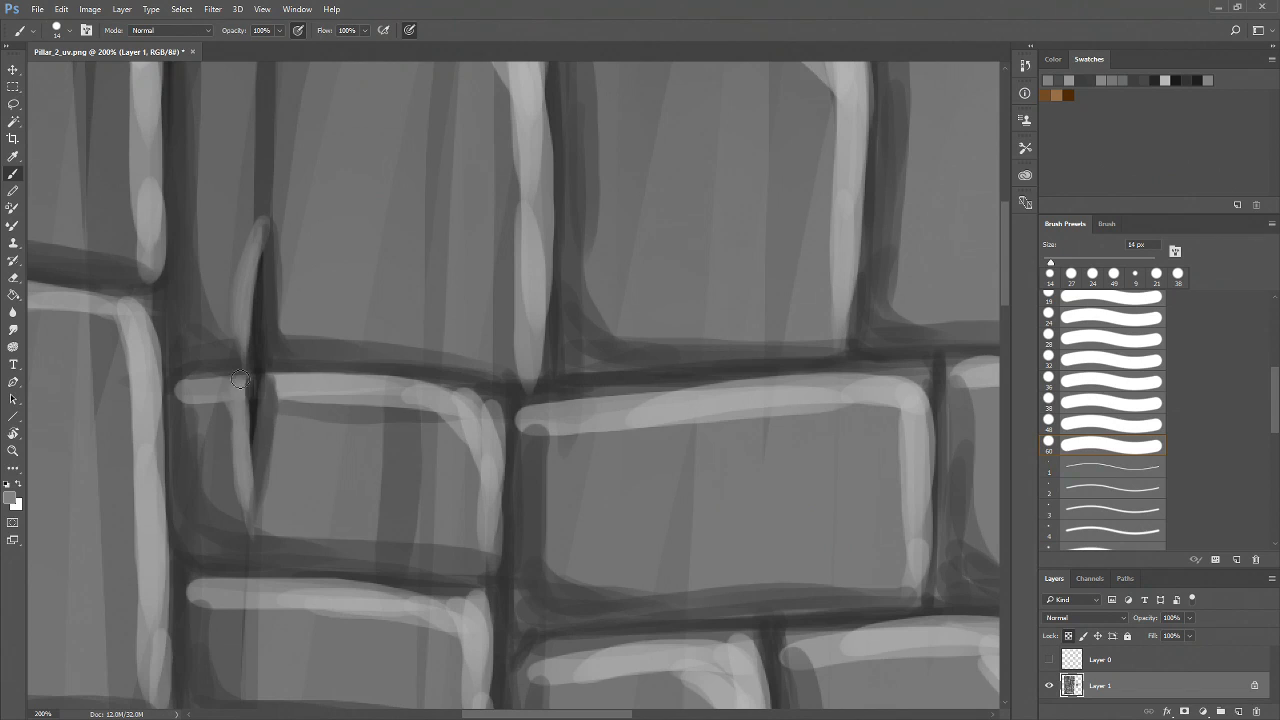
{"action": "left_click", "coordinate": [268, 360], "text": "alt"}
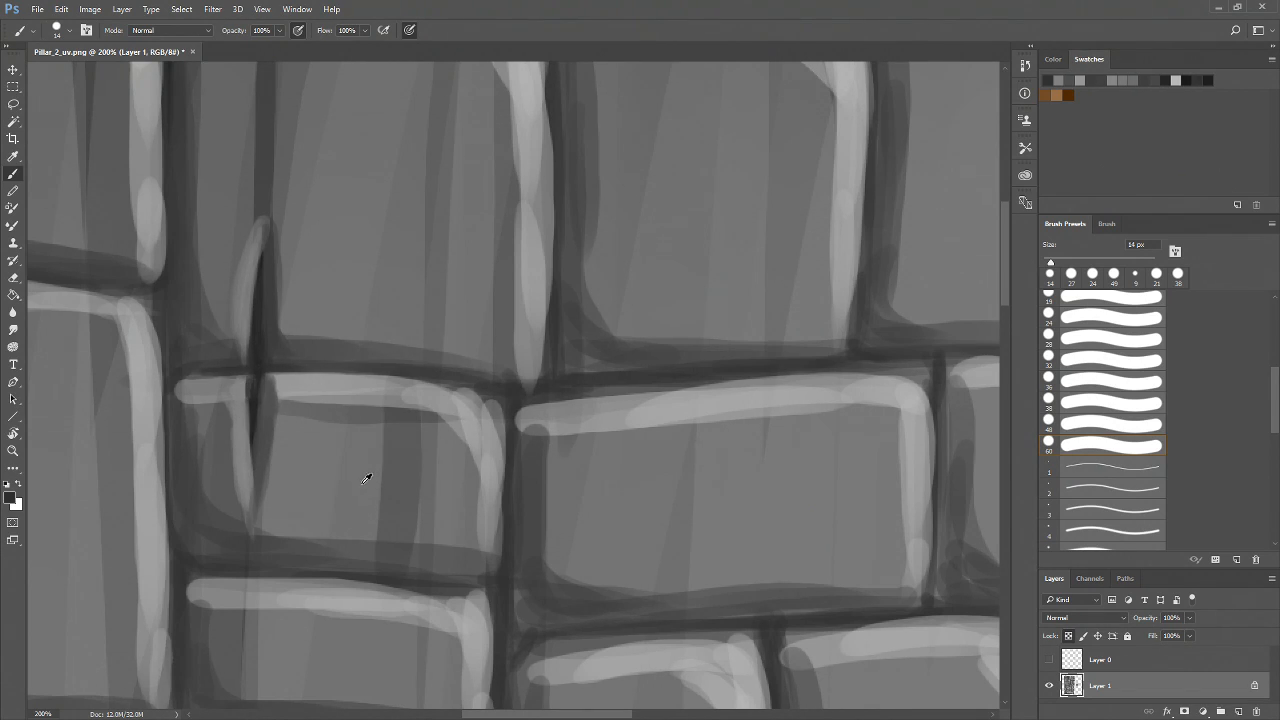
{"action": "left_click", "coordinate": [309, 478], "text": "alt"}
Zoom in and out to examine the horizontal crack on the lower-middle brick
{"action": "key", "text": "z"}
{"action": "left_click", "coordinate": [312, 471], "text": "alt"}
{"action": "left_click", "coordinate": [312, 471], "text": "alt"}
{"action": "left_click_drag", "start_coordinate": [411, 529], "coordinate": [389, 427]}
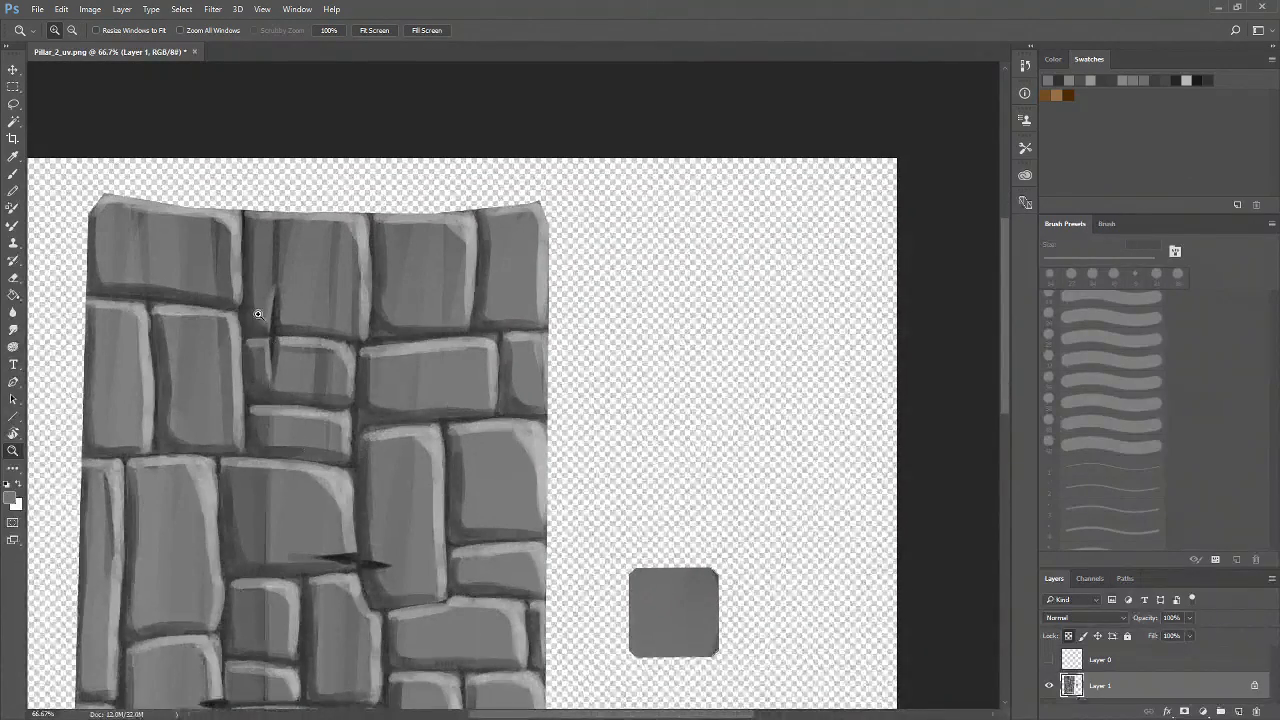
{"action": "left_click_drag", "start_coordinate": [359, 586], "coordinate": [354, 580]}
{"action": "left_click", "coordinate": [412, 552], "text": "alt"}
{"action": "left_click", "coordinate": [414, 552], "text": "alt"}
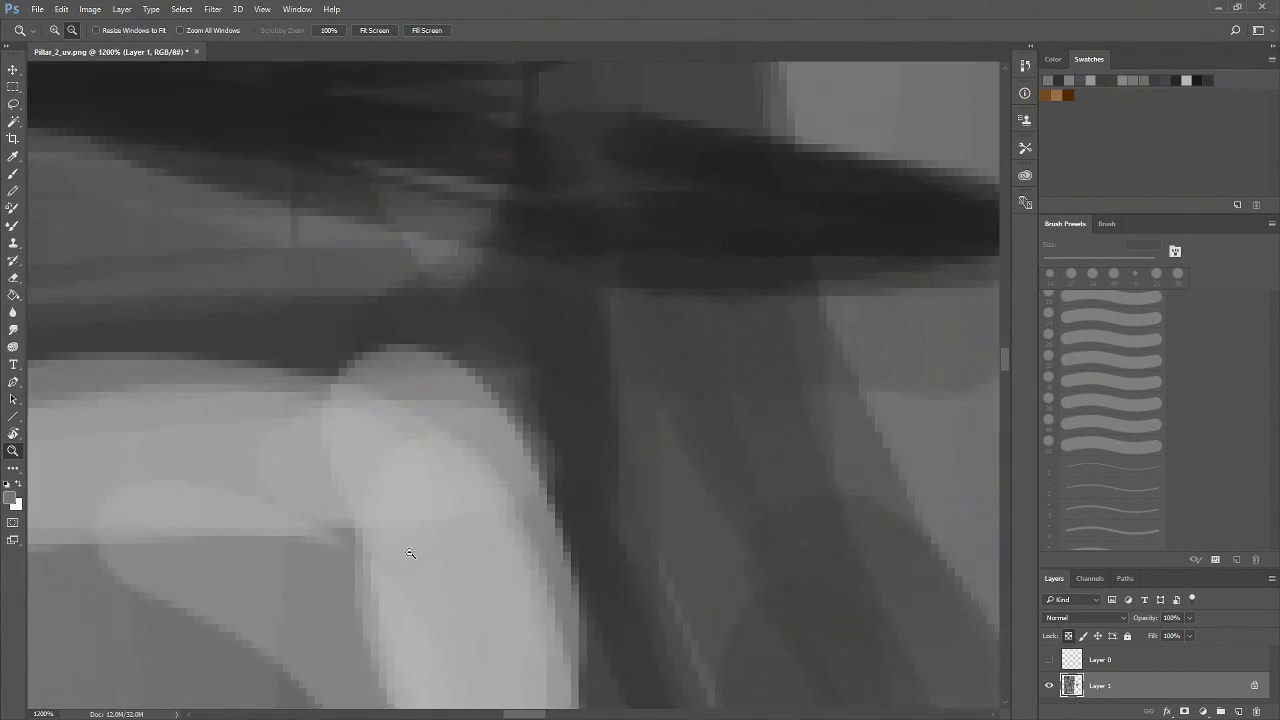
{"action": "left_click", "coordinate": [417, 554], "text": "alt"}
{"action": "left_click", "coordinate": [422, 556], "text": "alt"}
{"action": "left_click", "coordinate": [426, 556], "text": "alt"}
{"action": "left_click", "coordinate": [435, 536], "text": "alt"}
{"action": "left_click", "coordinate": [437, 536], "text": "alt"}
{"action": "left_click", "coordinate": [435, 540], "text": "alt"}
{"action": "left_click", "coordinate": [433, 547], "text": "alt"}
{"action": "left_click", "coordinate": [434, 543], "text": "alt"}
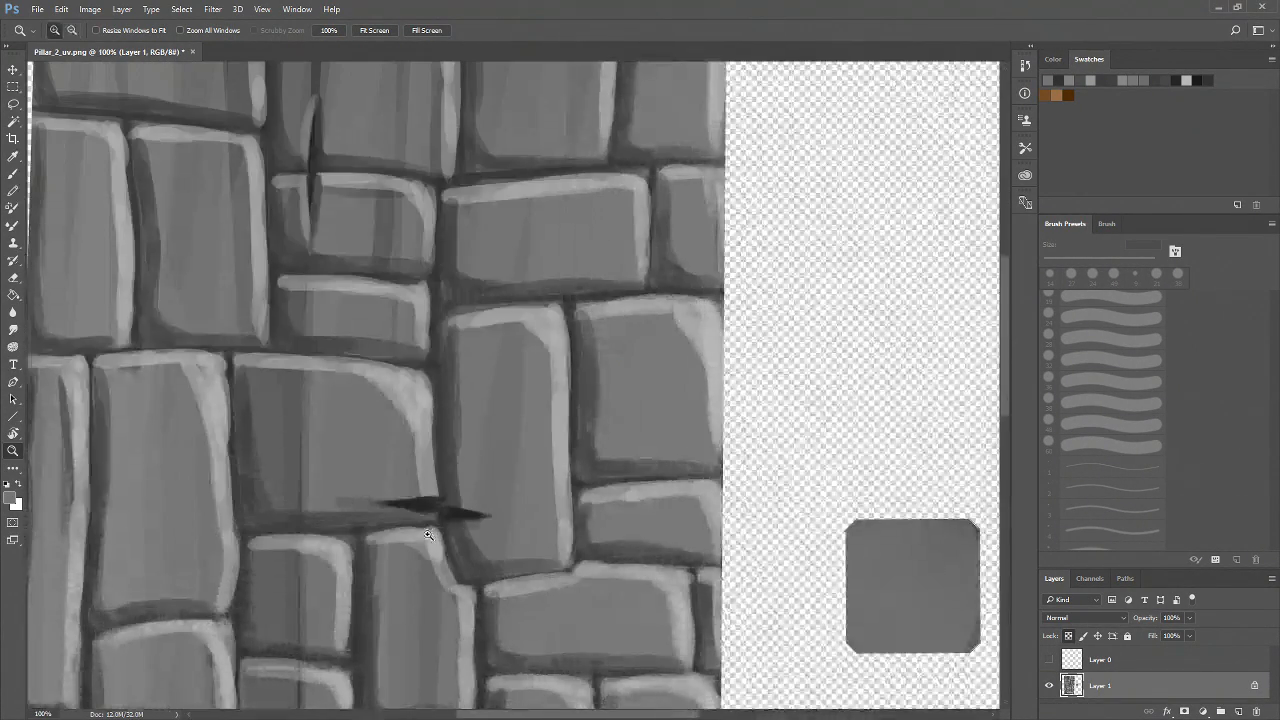
{"action": "left_click_drag", "start_coordinate": [413, 533], "coordinate": [426, 525]}
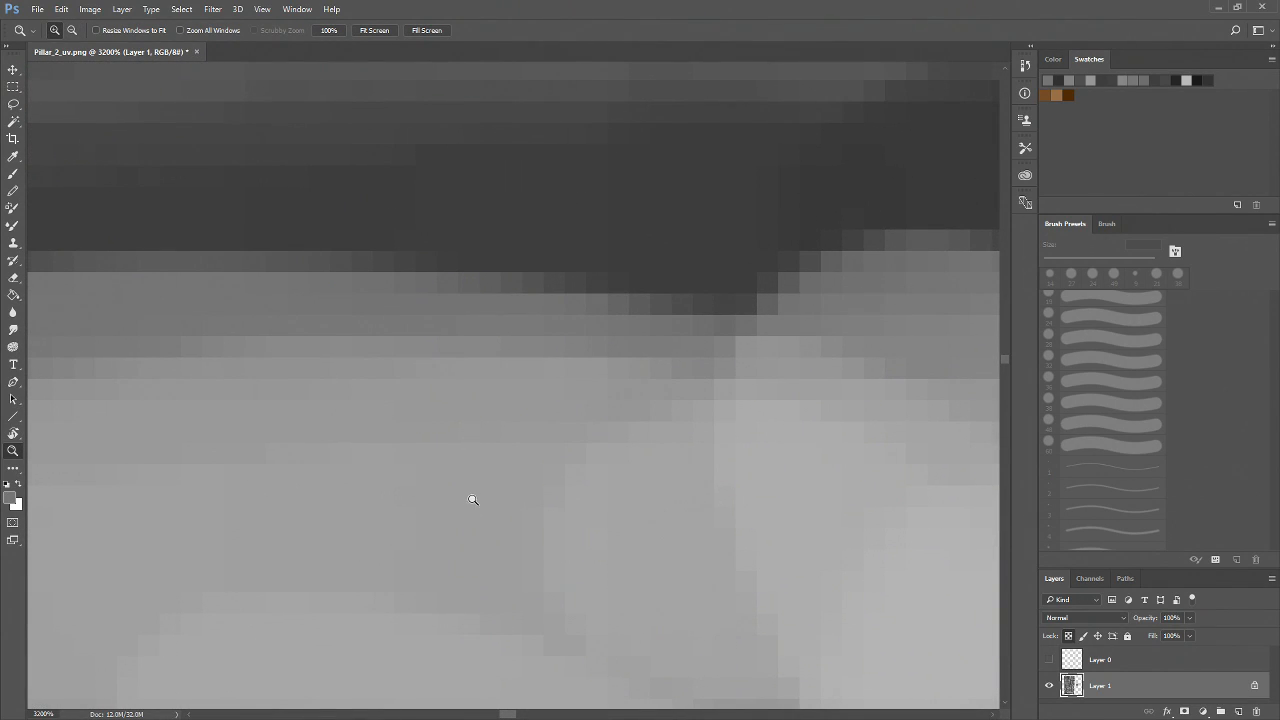
{"action": "left_click", "coordinate": [494, 497], "text": "alt"}
{"action": "left_click", "coordinate": [504, 499], "text": "alt"}
{"action": "left_click", "coordinate": [509, 500], "text": "alt"}
{"action": "left_click", "coordinate": [514, 499], "text": "alt"}
{"action": "left_click", "coordinate": [522, 496], "text": "alt"}
{"action": "left_click", "coordinate": [577, 440], "text": "alt"}
{"action": "left_click", "coordinate": [582, 445], "text": "alt"}
{"action": "left_click", "coordinate": [590, 452], "text": "alt"}
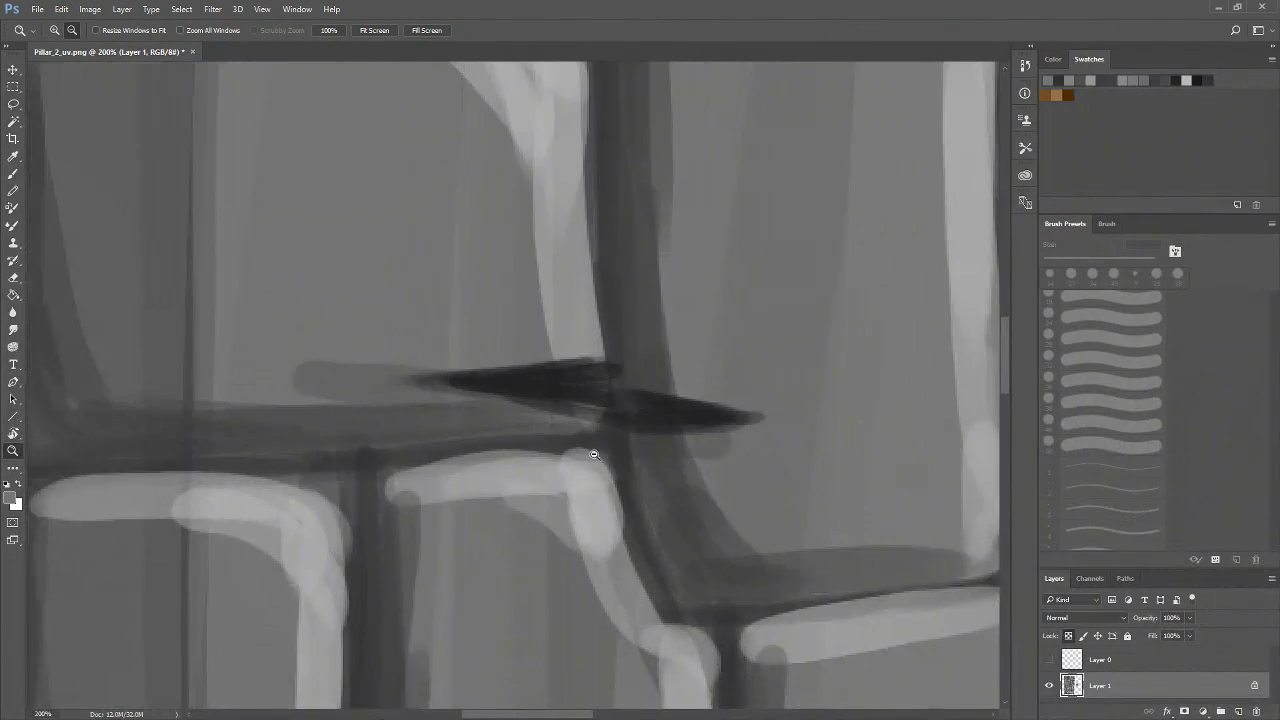
{"action": "left_click", "coordinate": [592, 460], "text": "alt"}
{"action": "left_click", "coordinate": [592, 467], "text": "alt"}
{"action": "left_click_drag", "start_coordinate": [593, 453], "coordinate": [528, 516]}
{"action": "key", "text": "b"}
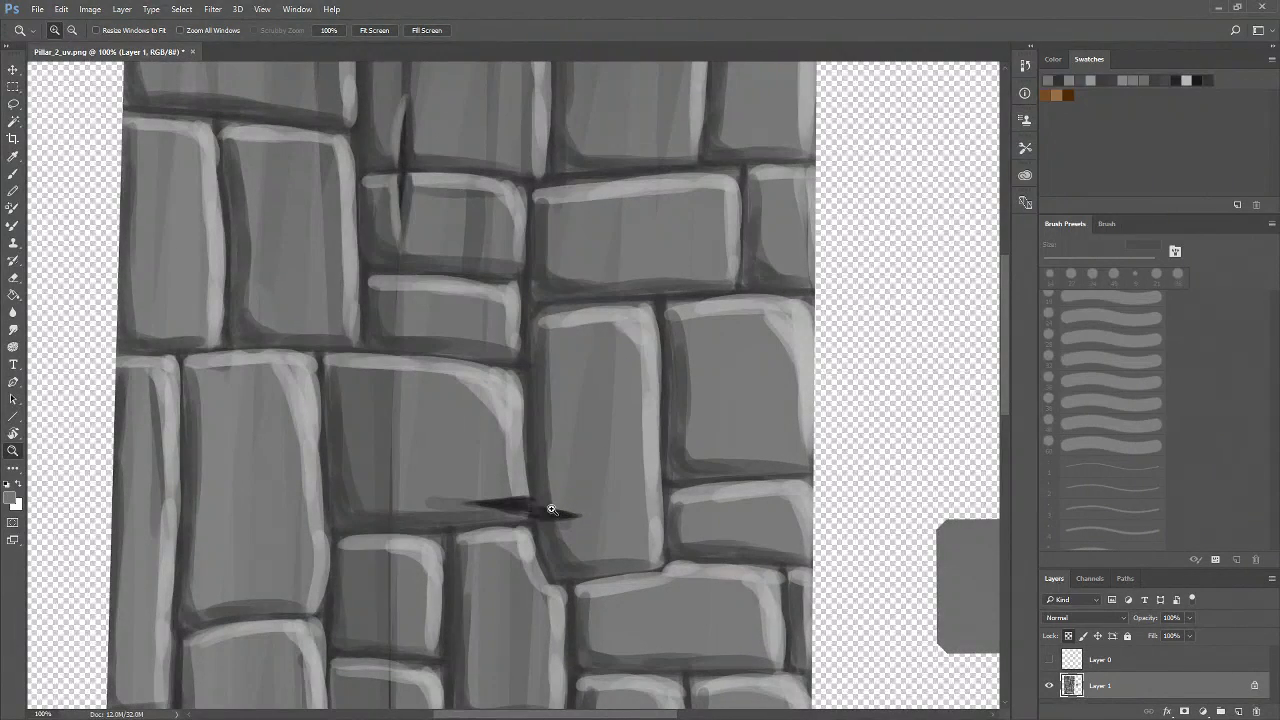
{"action": "key", "text": "z"}
{"action": "left_click", "coordinate": [519, 509]}
{"action": "left_click", "coordinate": [520, 512]}
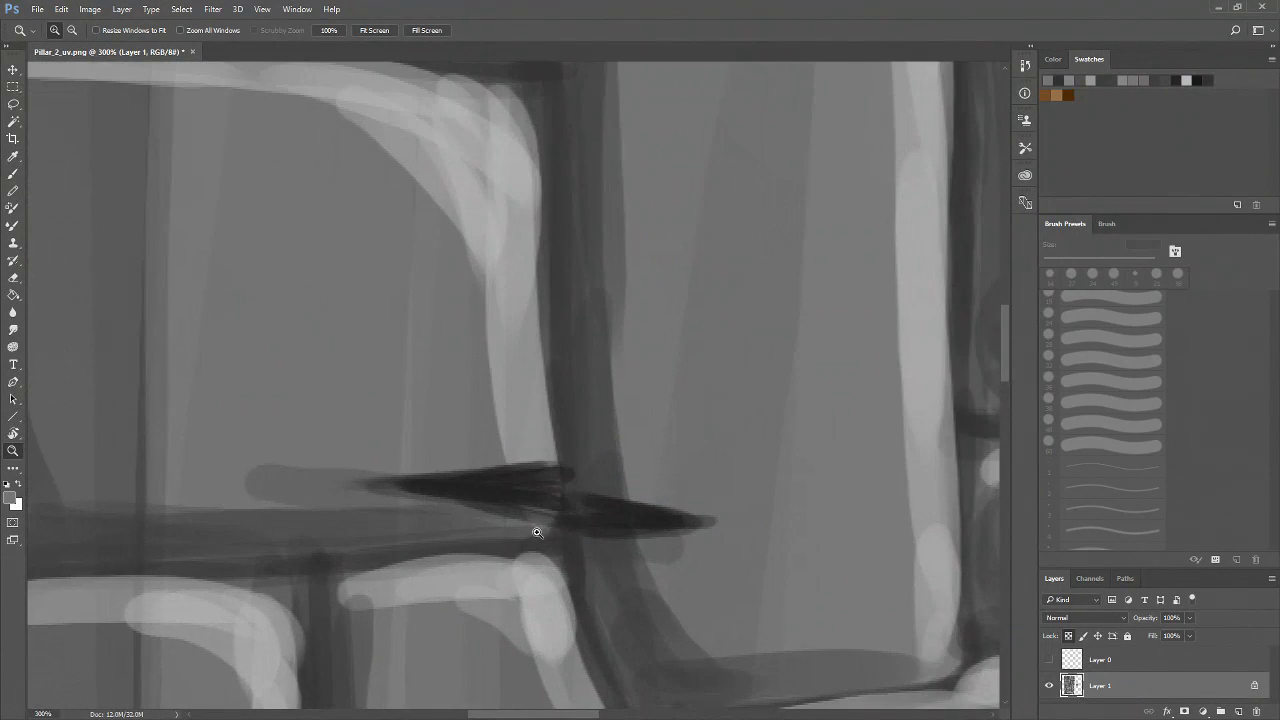
{"action": "left_click", "coordinate": [520, 541], "text": "alt"}
{"action": "left_click", "coordinate": [537, 527]}
{"action": "left_click", "coordinate": [543, 527]}
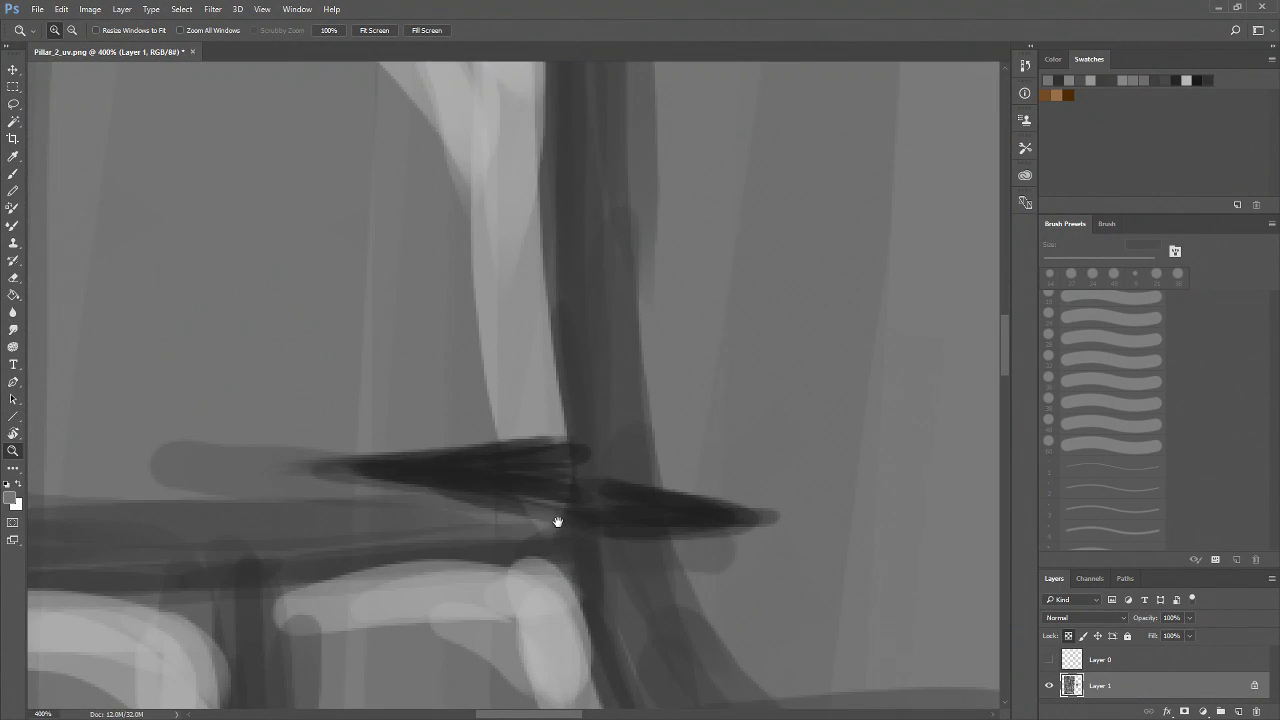
{"action": "left_click_drag", "start_coordinate": [568, 517], "coordinate": [526, 529]}
Switch to a 19 px brush and repaint the horizontal crack's dark upper edge with a lighter highlight beneath it
{"action": "key", "text": "b"}
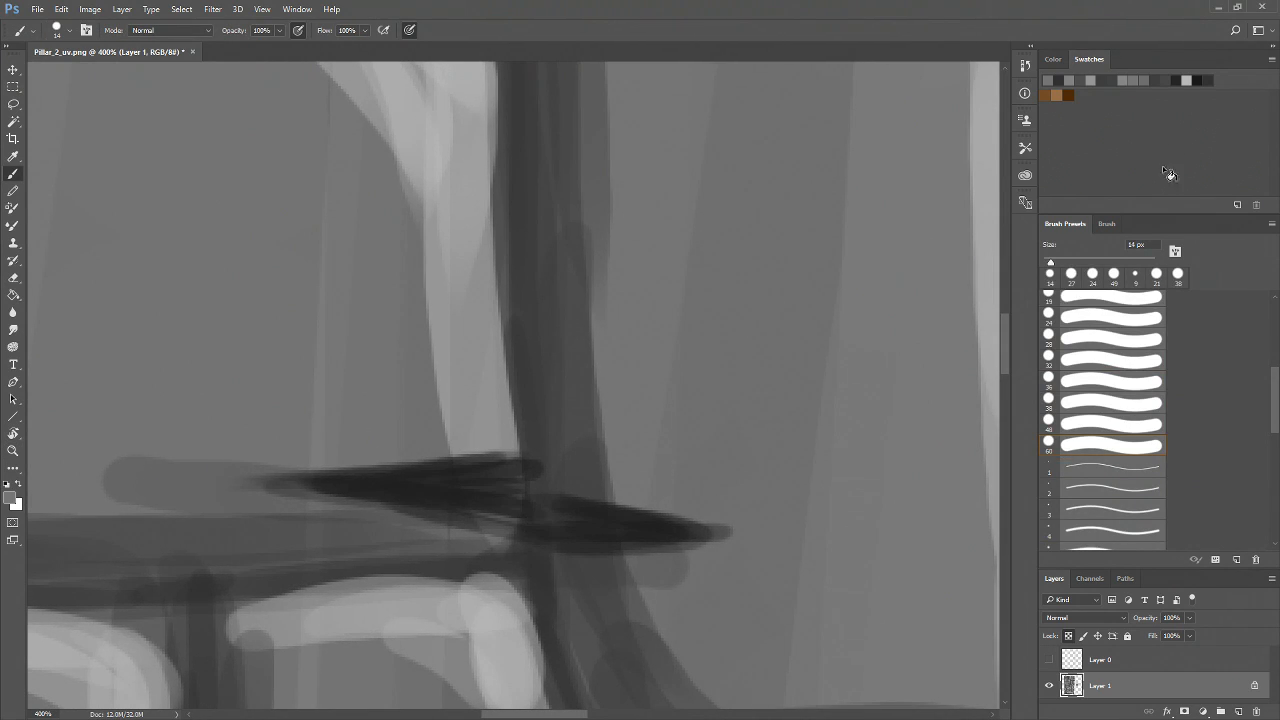
{"action": "left_click", "coordinate": [1059, 263]}
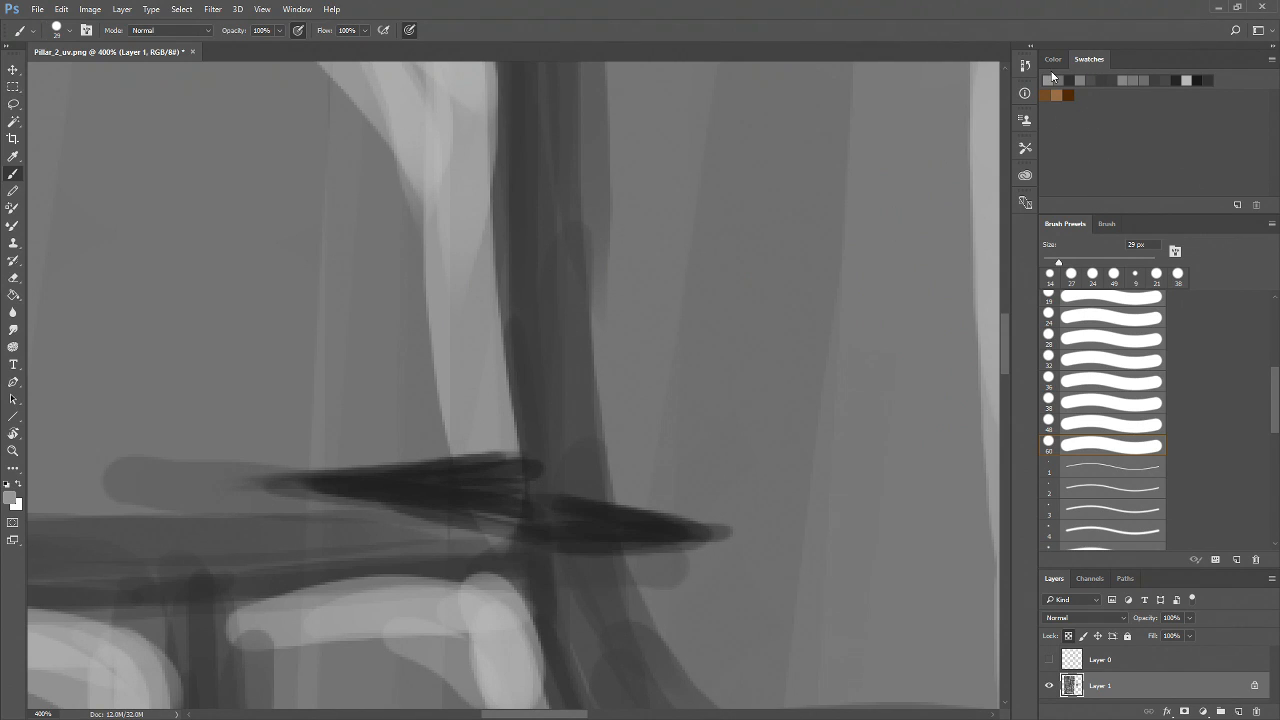
{"action": "left_click", "coordinate": [1088, 78]}
{"action": "mouse_move", "coordinate": [498, 448]}
{"action": "left_mouse_down"}
{"action": "mouse_move", "coordinate": [333, 488]}
{"action": "mouse_move", "coordinate": [411, 461]}
{"action": "mouse_move", "coordinate": [175, 492]}
{"action": "left_mouse_up"}
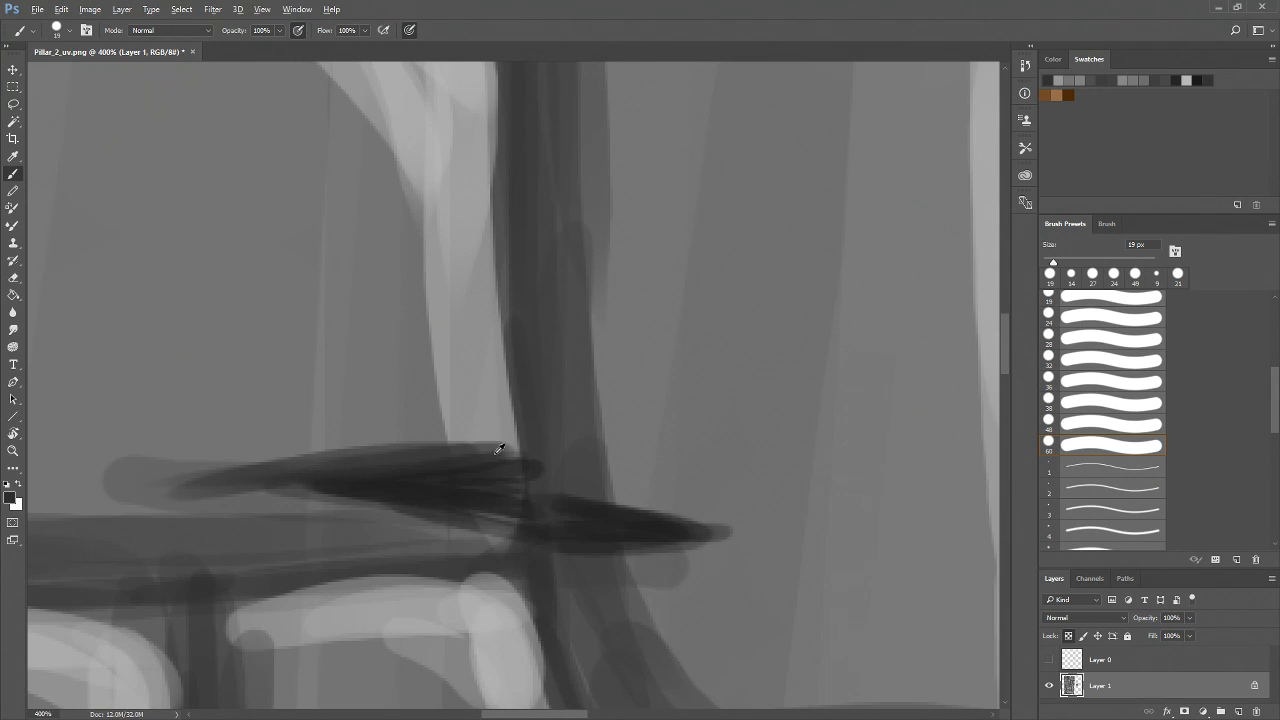
{"action": "left_click", "coordinate": [386, 534], "text": "alt"}
{"action": "mouse_move", "coordinate": [220, 486]}
{"action": "left_mouse_down"}
{"action": "mouse_move", "coordinate": [531, 536]}
{"action": "mouse_move", "coordinate": [304, 514]}
{"action": "mouse_move", "coordinate": [250, 499]}
{"action": "mouse_move", "coordinate": [537, 526]}
{"action": "left_mouse_up"}
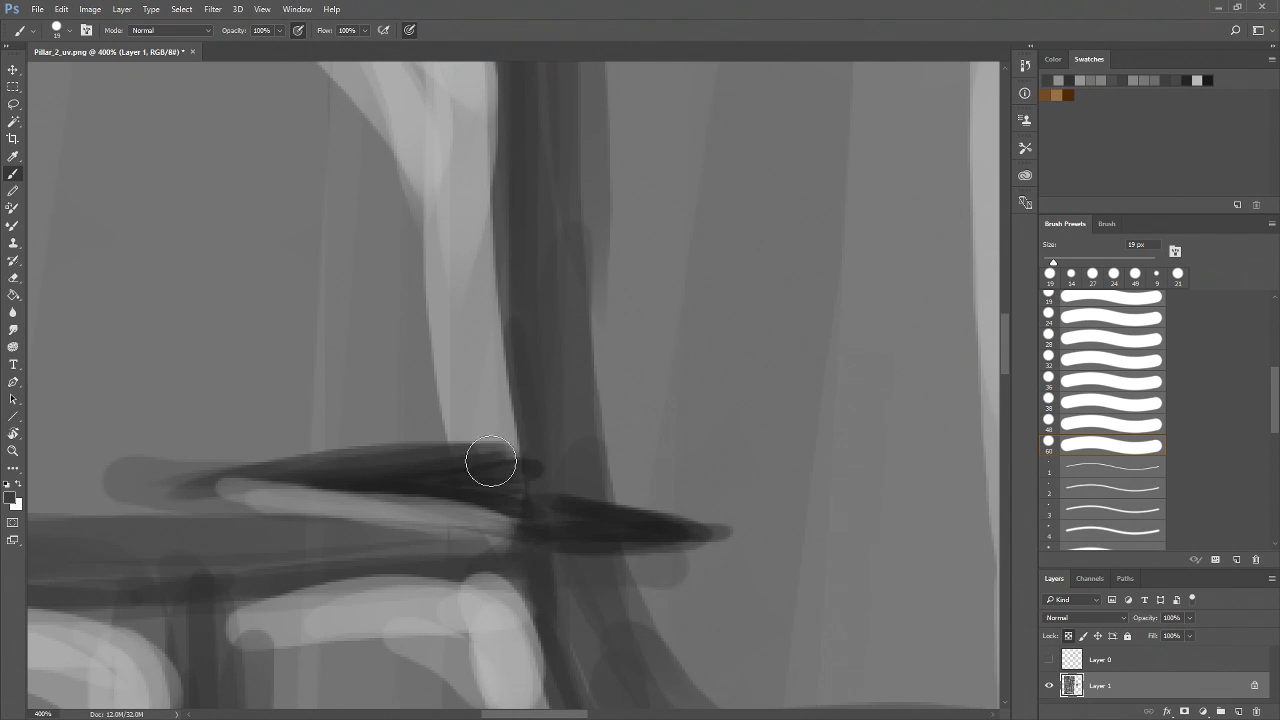
{"action": "left_click_drag", "start_coordinate": [373, 455], "coordinate": [267, 456]}
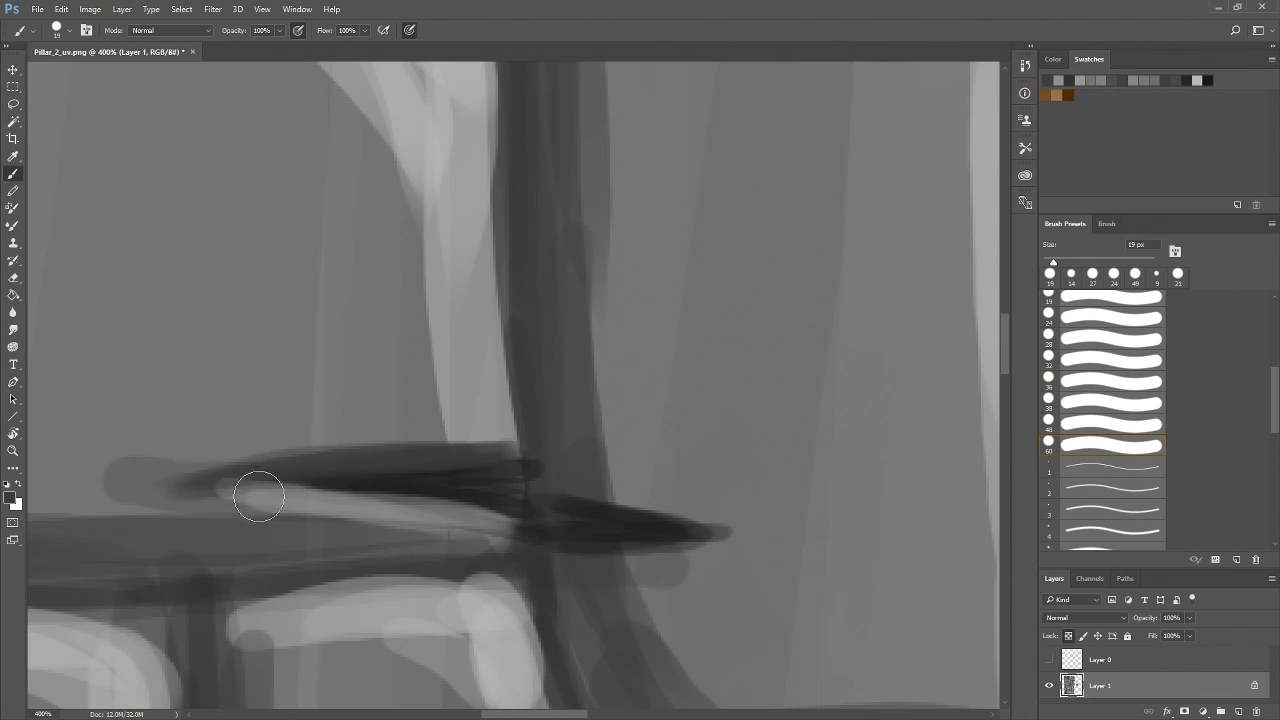
{"action": "mouse_move", "coordinate": [482, 447]}
{"action": "left_mouse_down"}
{"action": "mouse_move", "coordinate": [433, 442]}
{"action": "mouse_move", "coordinate": [515, 417]}
{"action": "mouse_move", "coordinate": [501, 442]}
{"action": "mouse_move", "coordinate": [514, 447]}
{"action": "mouse_move", "coordinate": [490, 420]}
{"action": "mouse_move", "coordinate": [472, 441]}
{"action": "mouse_move", "coordinate": [508, 440]}
{"action": "mouse_move", "coordinate": [487, 463]}
{"action": "mouse_move", "coordinate": [502, 455]}
{"action": "mouse_move", "coordinate": [457, 442]}
{"action": "mouse_move", "coordinate": [469, 437]}
{"action": "mouse_move", "coordinate": [495, 451]}
{"action": "mouse_move", "coordinate": [443, 450]}
{"action": "mouse_move", "coordinate": [557, 473]}
{"action": "mouse_move", "coordinate": [514, 504]}
{"action": "mouse_move", "coordinate": [576, 460]}
{"action": "mouse_move", "coordinate": [503, 488]}
{"action": "mouse_move", "coordinate": [534, 478]}
{"action": "mouse_move", "coordinate": [420, 494]}
{"action": "left_mouse_up"}
Refine the horizontal crack where it crosses the vertical mortar line, alternating sampled dark and light grays
{"action": "left_click", "coordinate": [490, 409], "text": "alt"}
{"action": "left_click", "coordinate": [465, 453], "text": "alt"}
{"action": "left_click", "coordinate": [569, 469], "text": "alt"}
{"action": "mouse_move", "coordinate": [503, 486]}
{"action": "left_mouse_down"}
{"action": "mouse_move", "coordinate": [398, 475]}
{"action": "mouse_move", "coordinate": [597, 525]}
{"action": "left_mouse_up"}
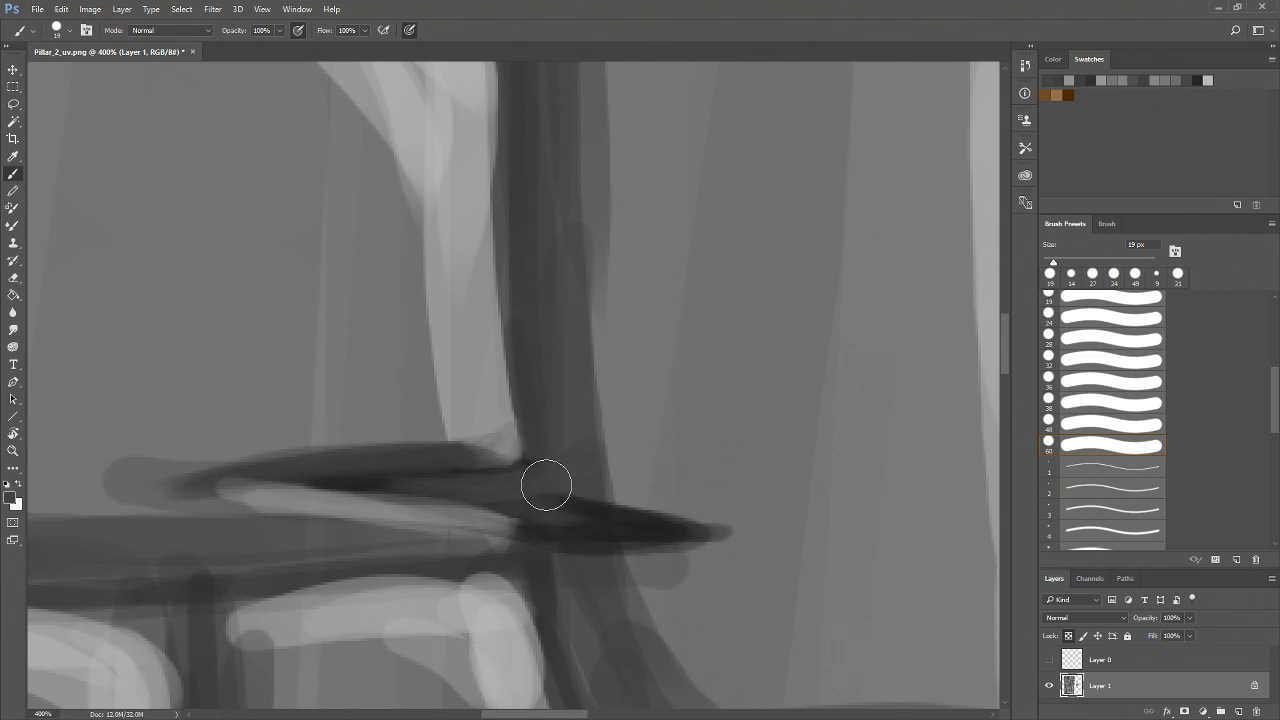
{"action": "left_click_drag", "start_coordinate": [546, 485], "coordinate": [561, 565]}
{"action": "left_click", "coordinate": [536, 530], "text": "alt"}
{"action": "mouse_move", "coordinate": [537, 429]}
{"action": "left_mouse_down"}
{"action": "mouse_move", "coordinate": [535, 565]}
{"action": "mouse_move", "coordinate": [518, 463]}
{"action": "mouse_move", "coordinate": [529, 471]}
{"action": "mouse_move", "coordinate": [391, 483]}
{"action": "mouse_move", "coordinate": [532, 492]}
{"action": "left_mouse_up"}
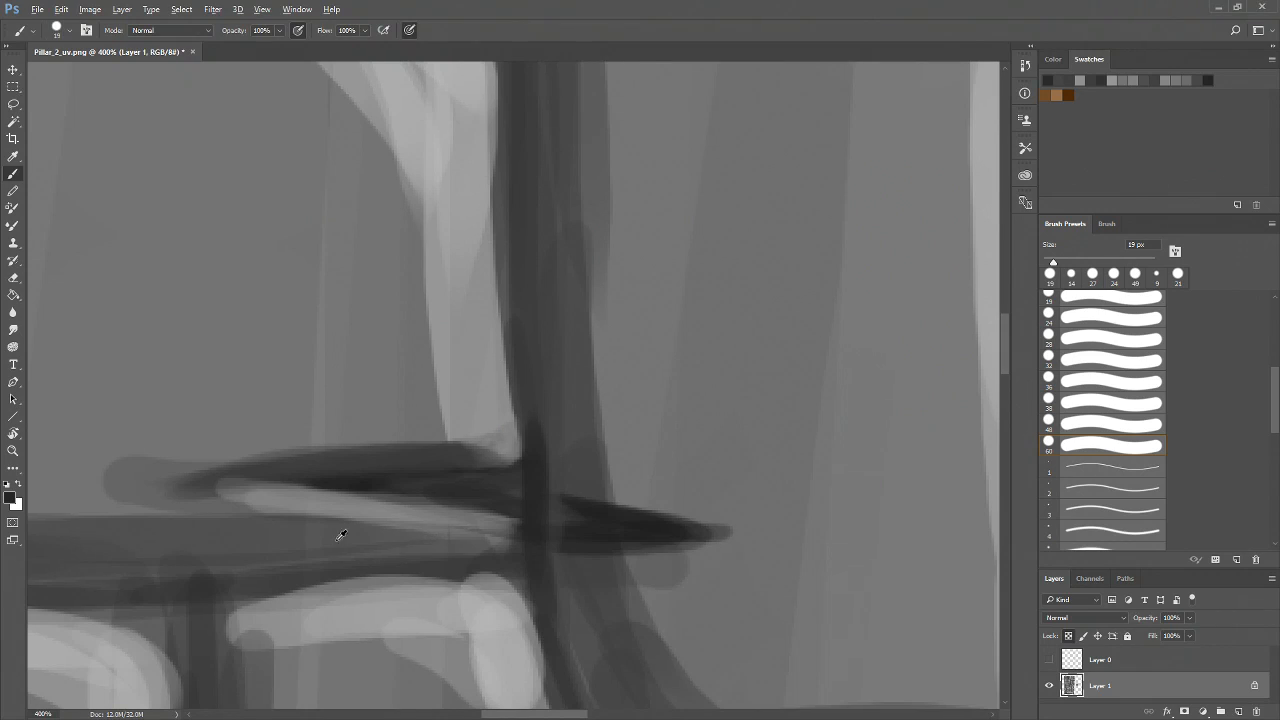
{"action": "left_click", "coordinate": [282, 501], "text": "alt"}
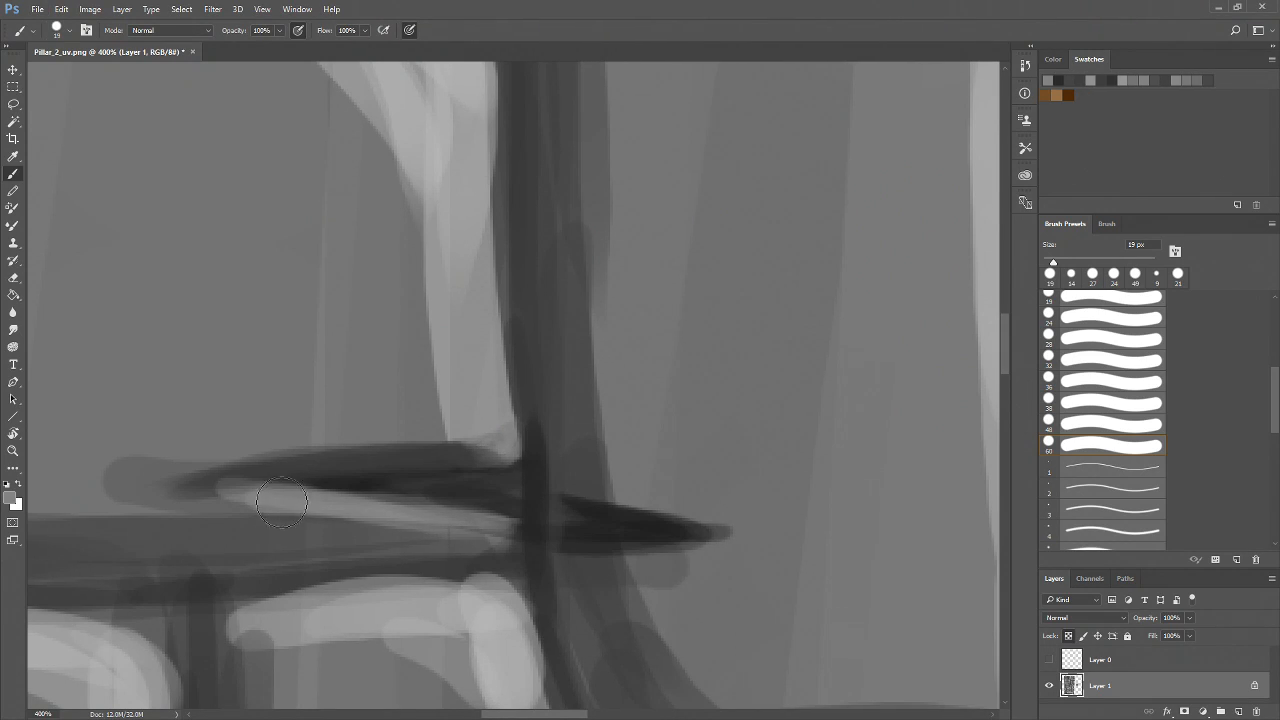
{"action": "left_click_drag", "start_coordinate": [200, 486], "coordinate": [253, 493]}
{"action": "left_click", "coordinate": [1070, 82]}
{"action": "mouse_move", "coordinate": [479, 527]}
{"action": "left_mouse_down"}
{"action": "mouse_move", "coordinate": [421, 550]}
{"action": "mouse_move", "coordinate": [484, 540]}
{"action": "left_mouse_up"}
Paint a light gray highlight beneath the crack's right-hand tip, then pick a darker gray swatch
{"action": "key", "text": "z"}
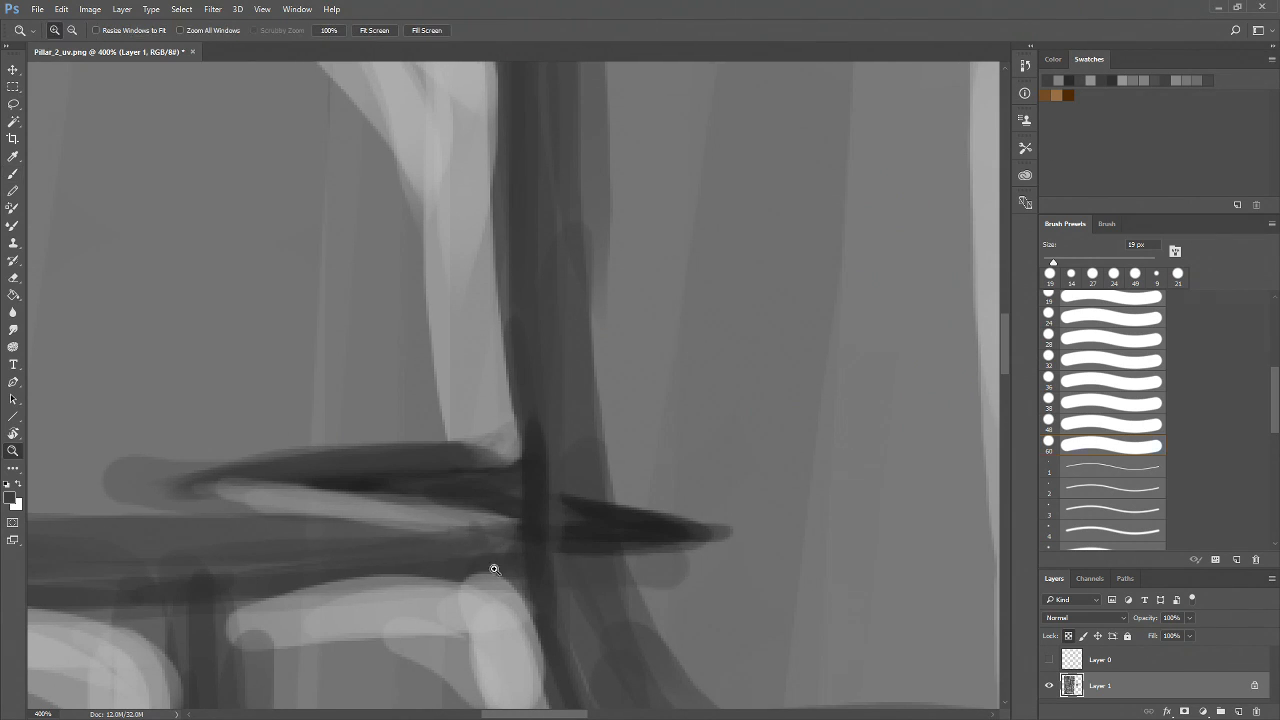
{"action": "left_click", "coordinate": [495, 570], "text": "alt"}
{"action": "left_click", "coordinate": [505, 582], "text": "alt"}
{"action": "left_click", "coordinate": [520, 600], "text": "alt"}
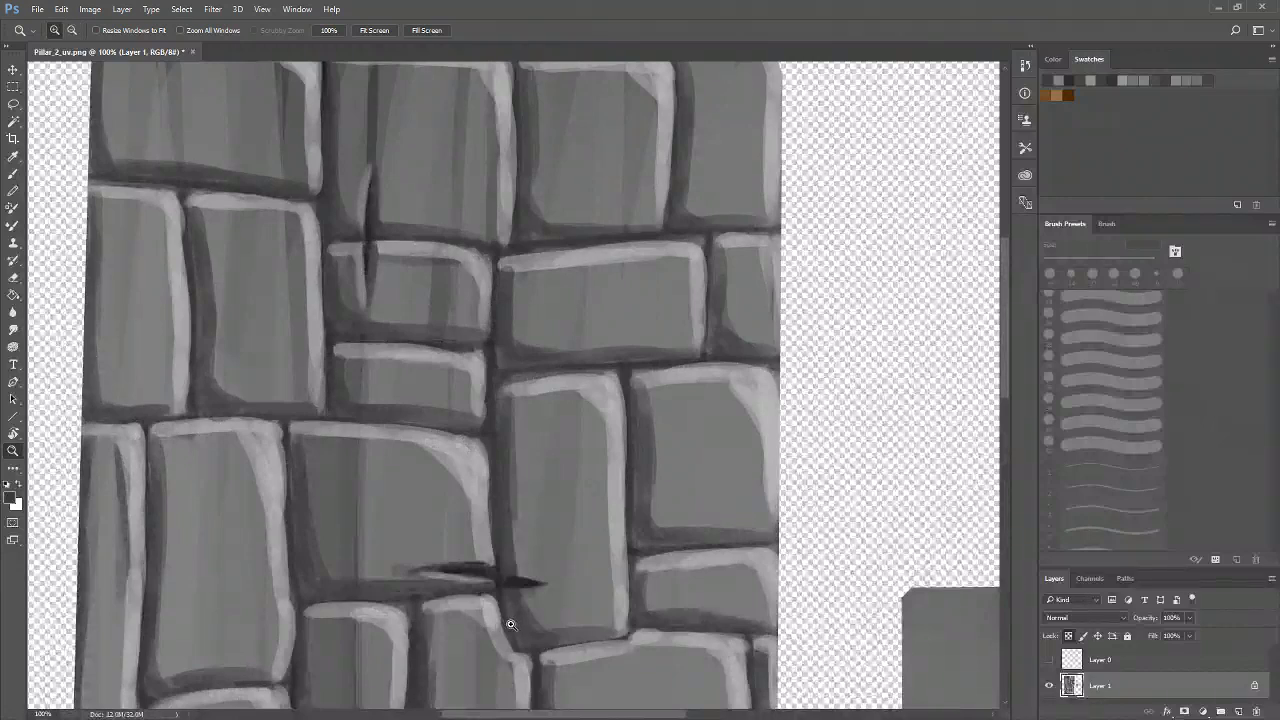
{"action": "mouse_move", "coordinate": [514, 604]}
{"action": "left_mouse_down"}
{"action": "mouse_move", "coordinate": [447, 544]}
{"action": "mouse_move", "coordinate": [445, 558]}
{"action": "left_mouse_up"}
{"action": "left_click", "coordinate": [460, 522]}
{"action": "left_click", "coordinate": [331, 426]}
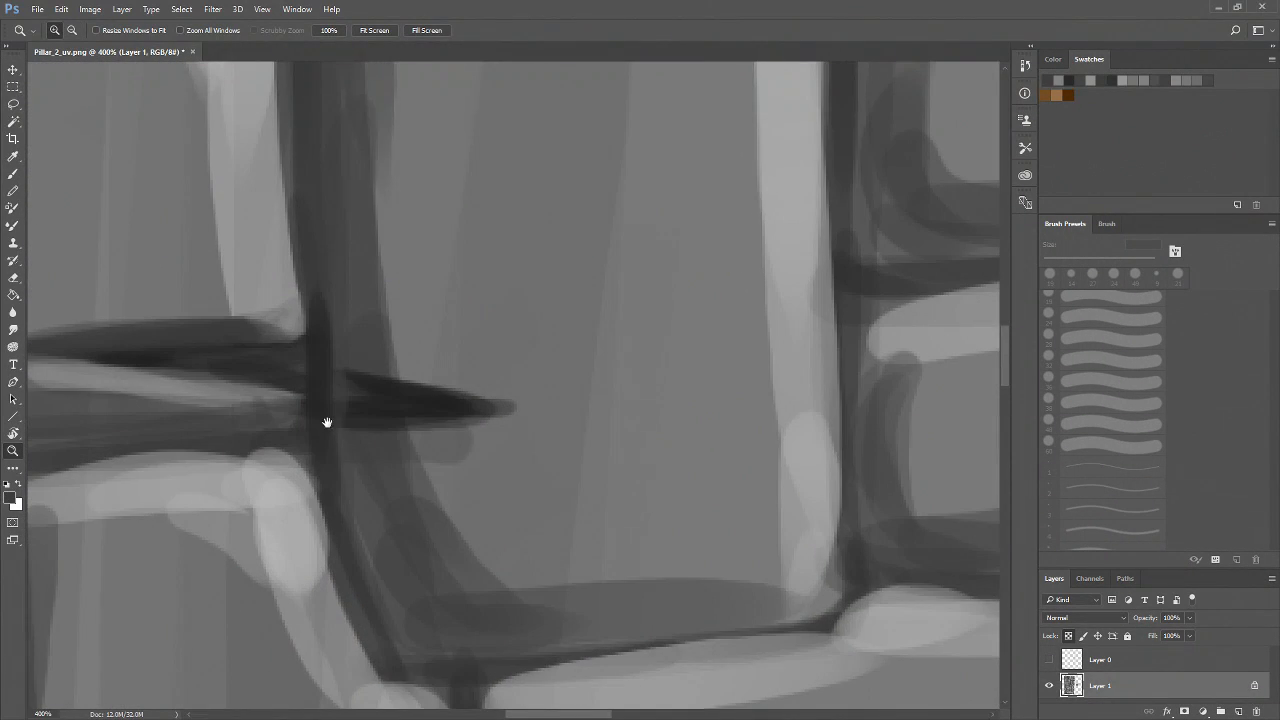
{"action": "left_click", "coordinate": [429, 508]}
{"action": "key", "text": "b"}
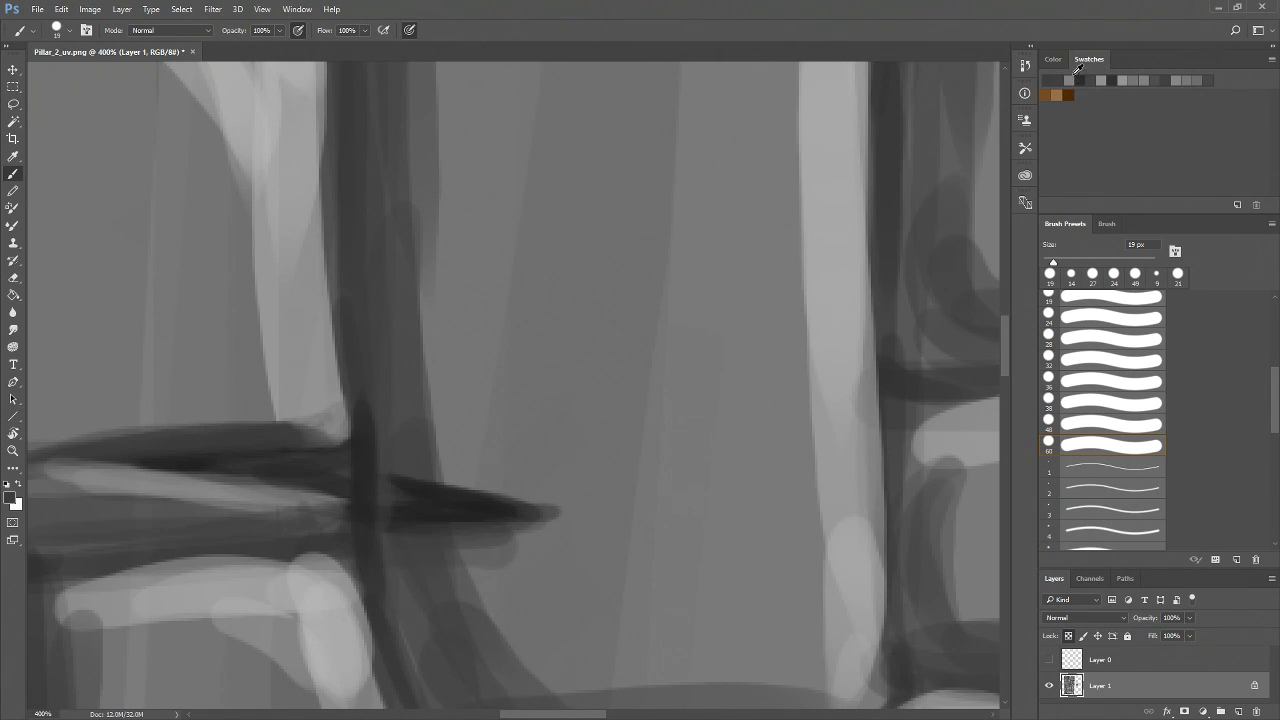
{"action": "mouse_move", "coordinate": [546, 526]}
{"action": "left_mouse_down"}
{"action": "mouse_move", "coordinate": [468, 535]}
{"action": "mouse_move", "coordinate": [519, 539]}
{"action": "mouse_move", "coordinate": [483, 544]}
{"action": "mouse_move", "coordinate": [556, 520]}
{"action": "mouse_move", "coordinate": [449, 525]}
{"action": "left_mouse_up"}
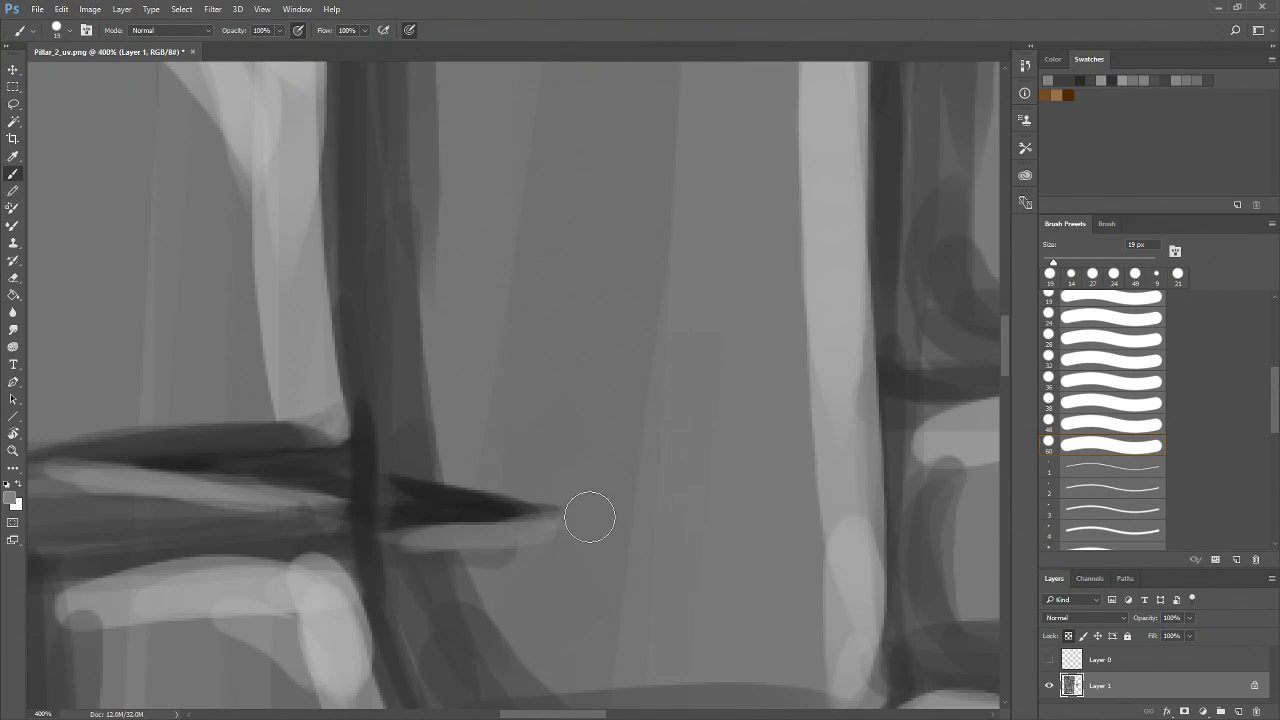
{"action": "left_click", "coordinate": [1100, 78]}
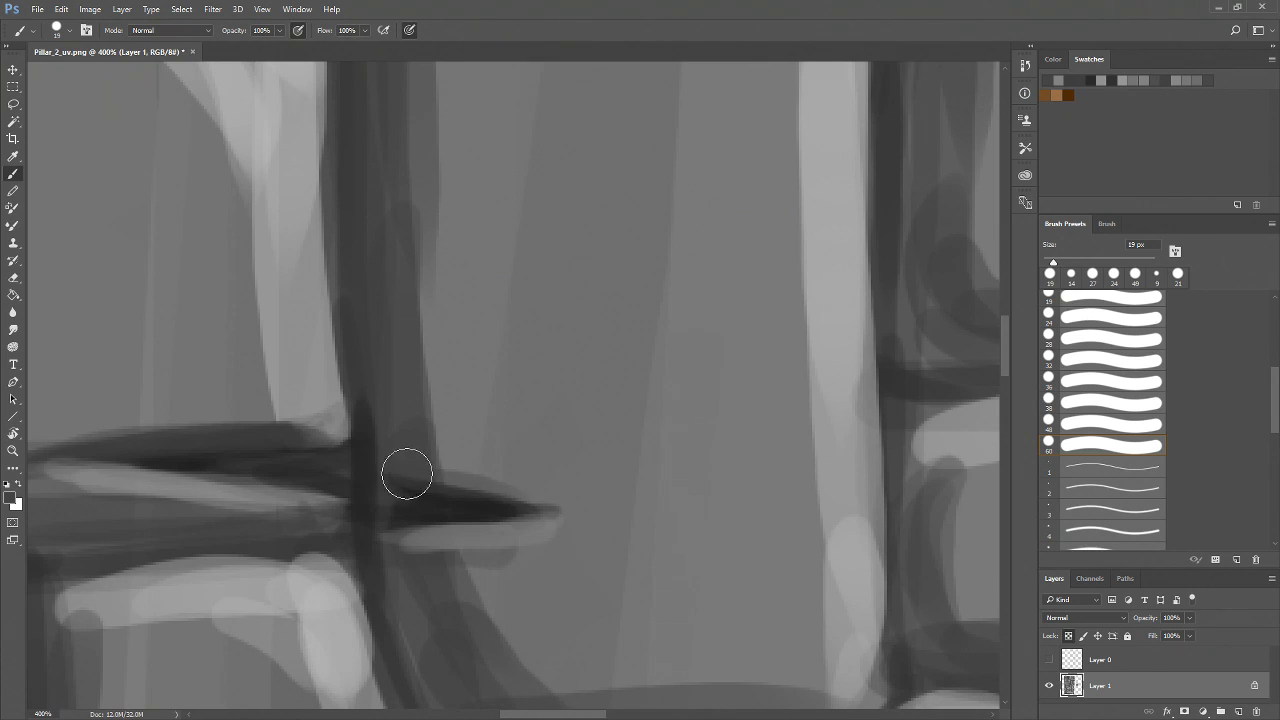
Paint a darker gray stroke along the horizontal crack's right-hand tip on the lower-middle brick
{"action": "left_click_drag", "start_coordinate": [406, 466], "coordinate": [585, 510]}
{"action": "key", "text": "z"}
{"action": "left_click", "coordinate": [552, 556], "text": "alt"}
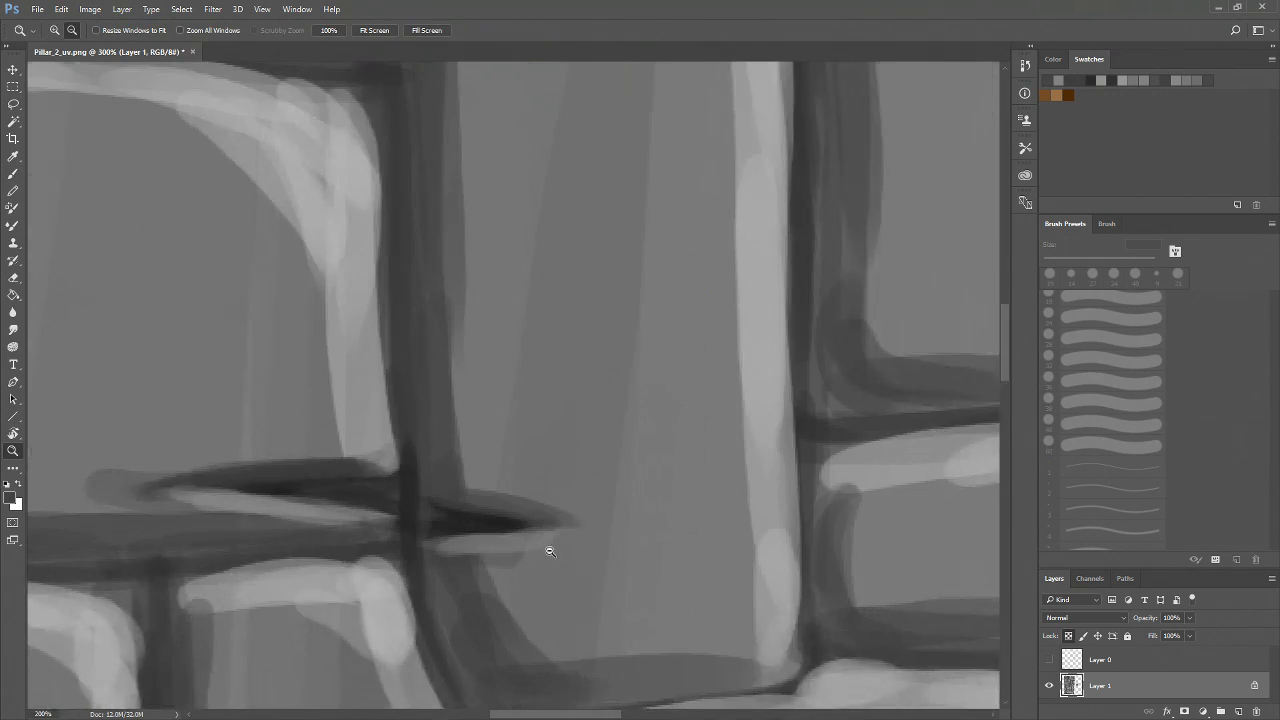
{"action": "left_click", "coordinate": [543, 549], "text": "alt"}
{"action": "left_click", "coordinate": [519, 559], "text": "alt"}
{"action": "left_click", "coordinate": [520, 561], "text": "alt"}
{"action": "left_click_drag", "start_coordinate": [563, 577], "coordinate": [594, 394]}
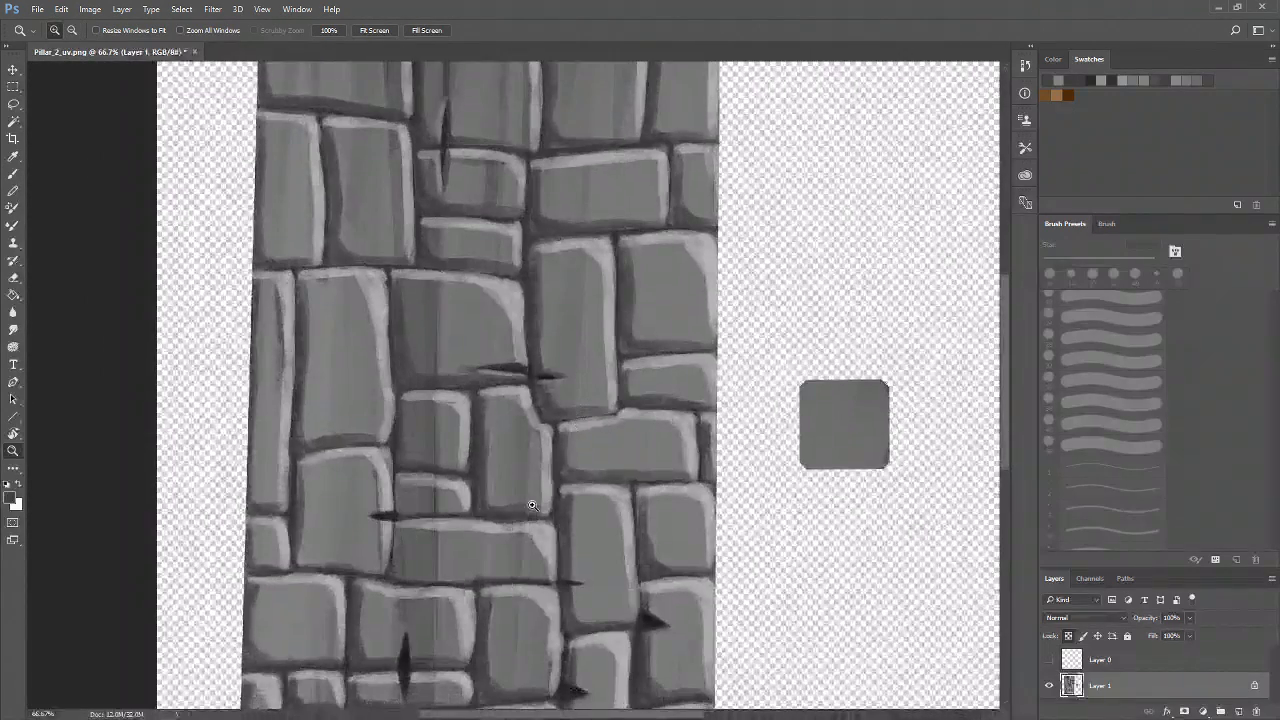
Darken the crack on the middle brick's left mortar line, then pick a light gray swatch and stroke a highlight across it
{"action": "left_click", "coordinate": [391, 510]}
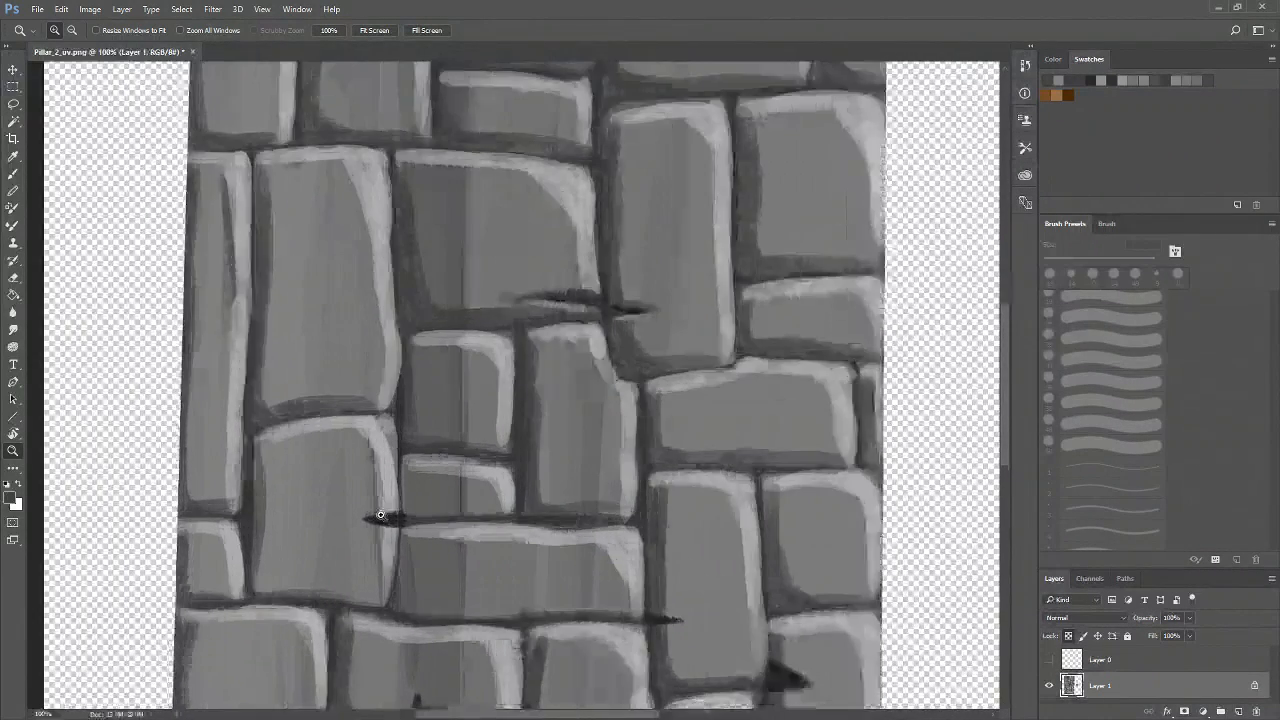
{"action": "left_click", "coordinate": [339, 546]}
{"action": "left_click", "coordinate": [375, 568]}
{"action": "left_click", "coordinate": [392, 560]}
{"action": "left_click_drag", "start_coordinate": [392, 560], "coordinate": [400, 578]}
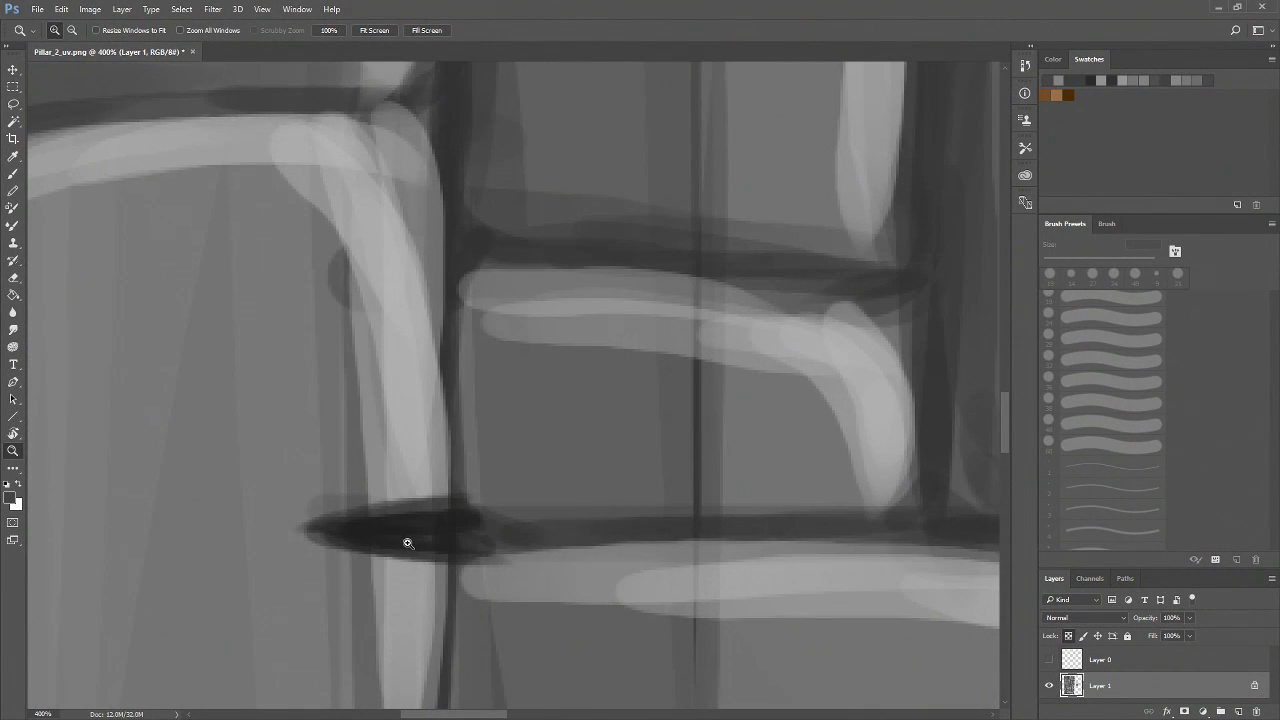
{"action": "key", "text": "b"}
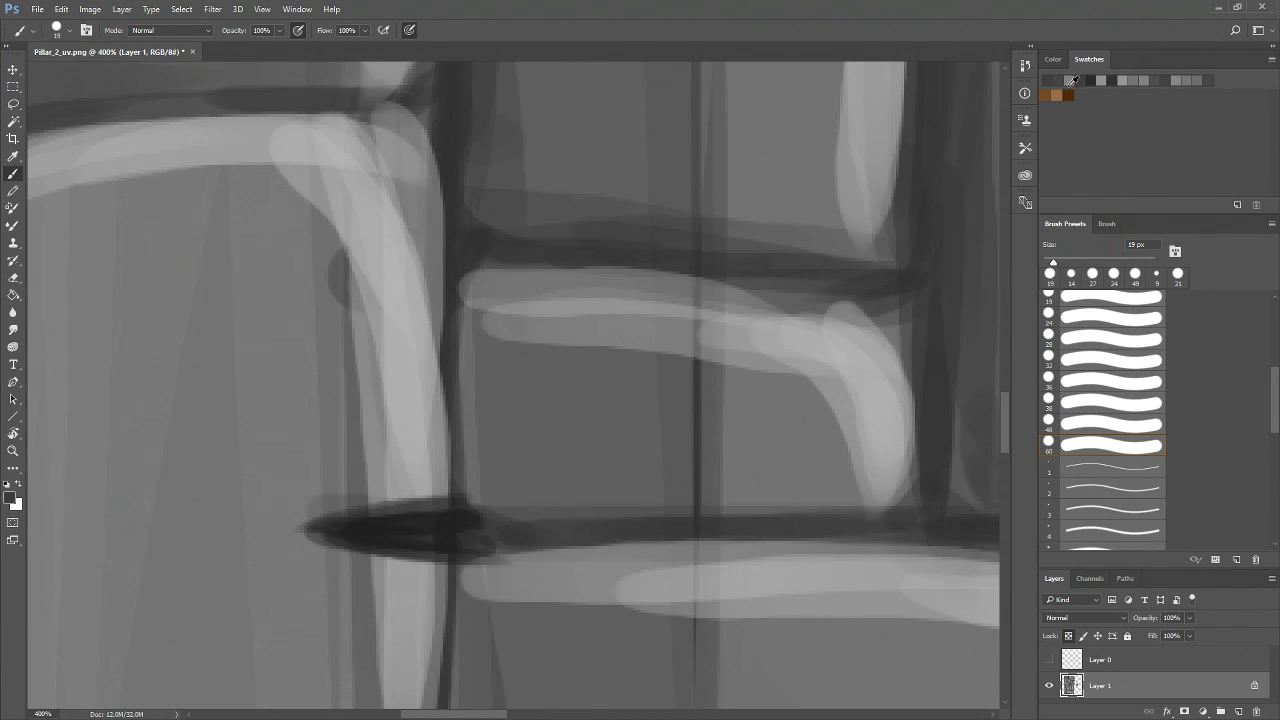
{"action": "mouse_move", "coordinate": [451, 543]}
{"action": "left_mouse_down"}
{"action": "mouse_move", "coordinate": [386, 549]}
{"action": "mouse_move", "coordinate": [417, 571]}
{"action": "mouse_move", "coordinate": [320, 557]}
{"action": "left_mouse_up"}
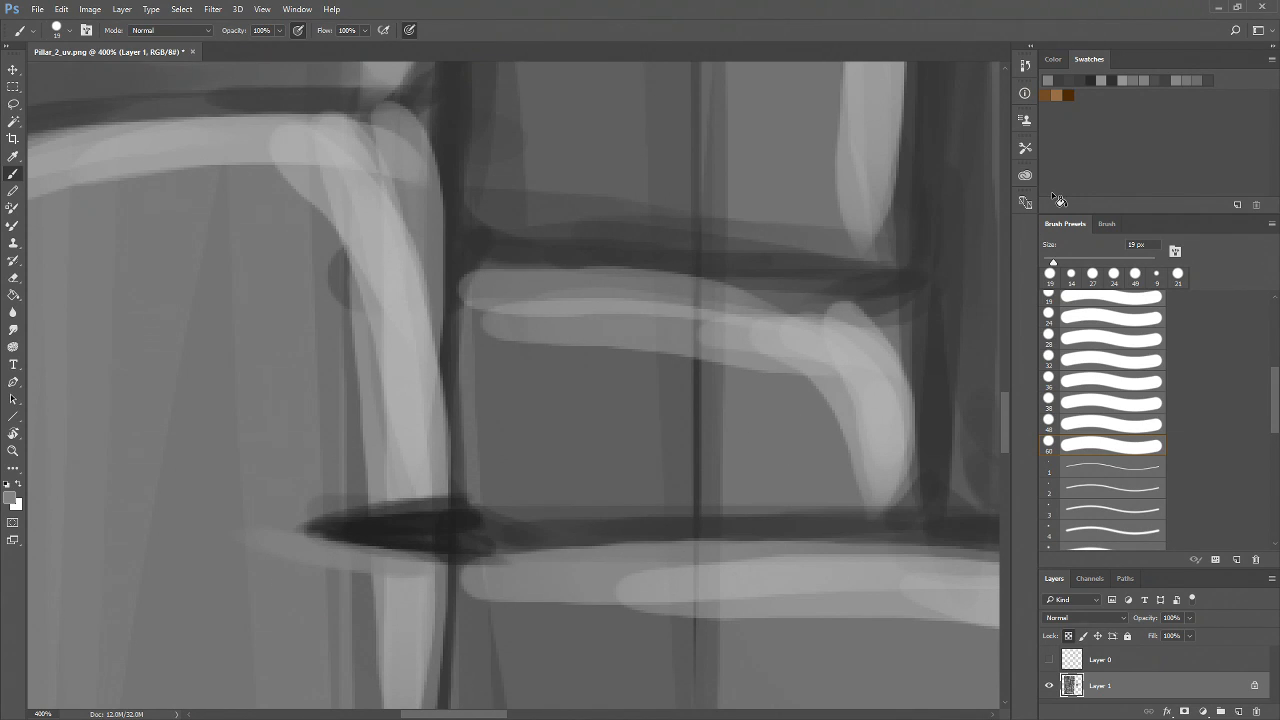
{"action": "left_click", "coordinate": [1074, 79]}
{"action": "mouse_move", "coordinate": [420, 465]}
{"action": "left_mouse_down"}
{"action": "mouse_move", "coordinate": [270, 532]}
{"action": "mouse_move", "coordinate": [451, 491]}
{"action": "mouse_move", "coordinate": [355, 506]}
{"action": "mouse_move", "coordinate": [428, 526]}
{"action": "left_mouse_up"}
Switch to an 11 px brush and reshape the dark horizontal crack on the upper-middle brick's left side
{"action": "left_click_drag", "start_coordinate": [590, 556], "coordinate": [474, 506]}
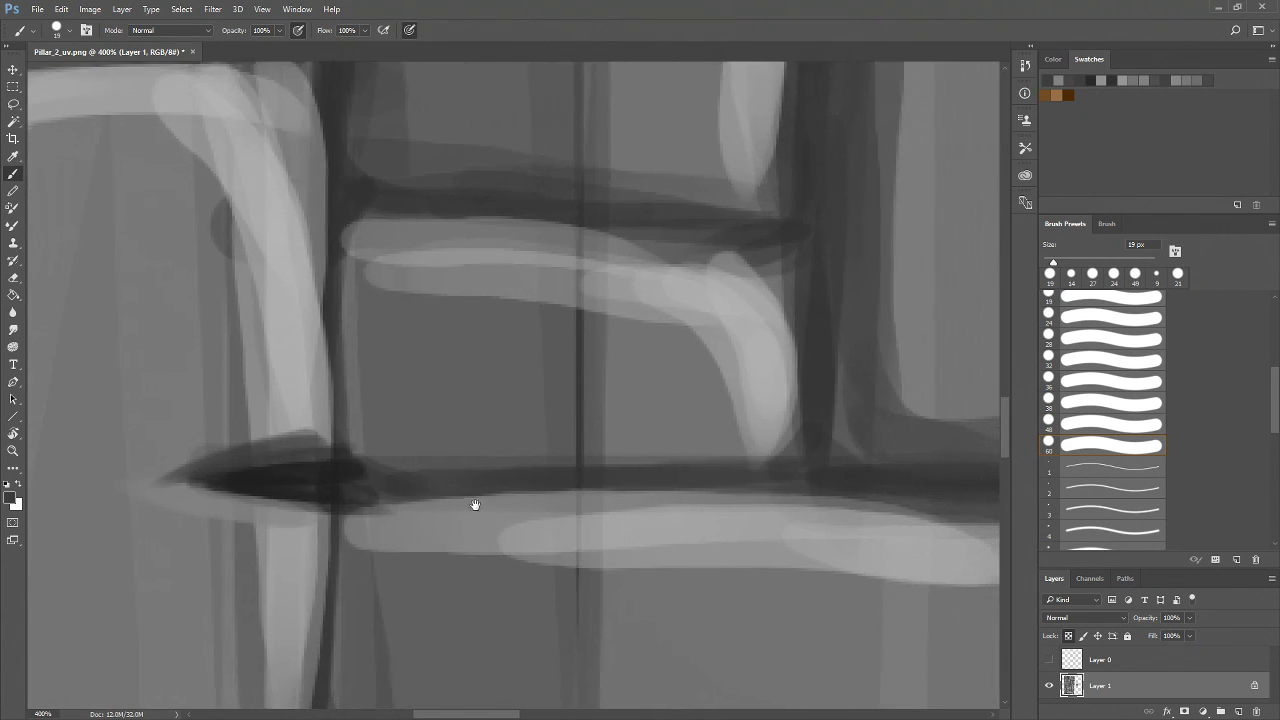
{"action": "left_click_drag", "start_coordinate": [547, 608], "coordinate": [243, 337]}
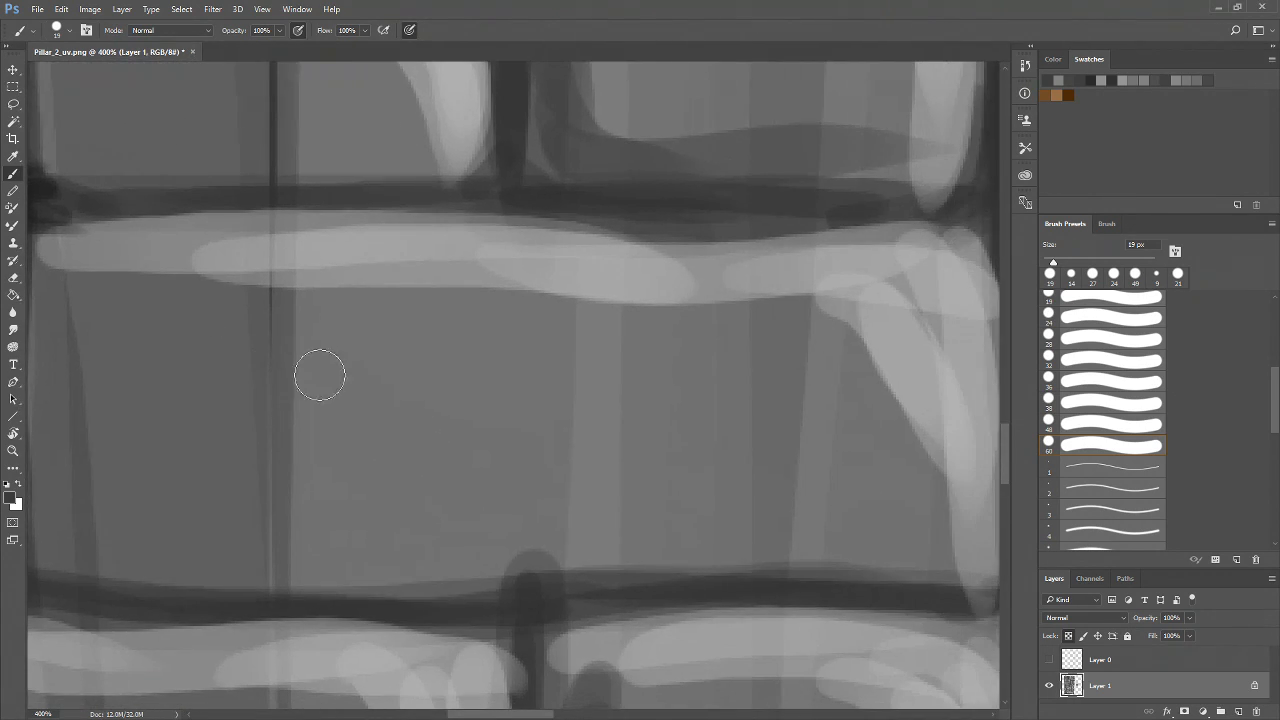
{"action": "key", "text": "z"}
{"action": "left_click", "coordinate": [605, 525], "text": "alt"}
{"action": "left_click", "coordinate": [652, 565], "text": "alt"}
{"action": "left_click", "coordinate": [682, 567], "text": "alt"}
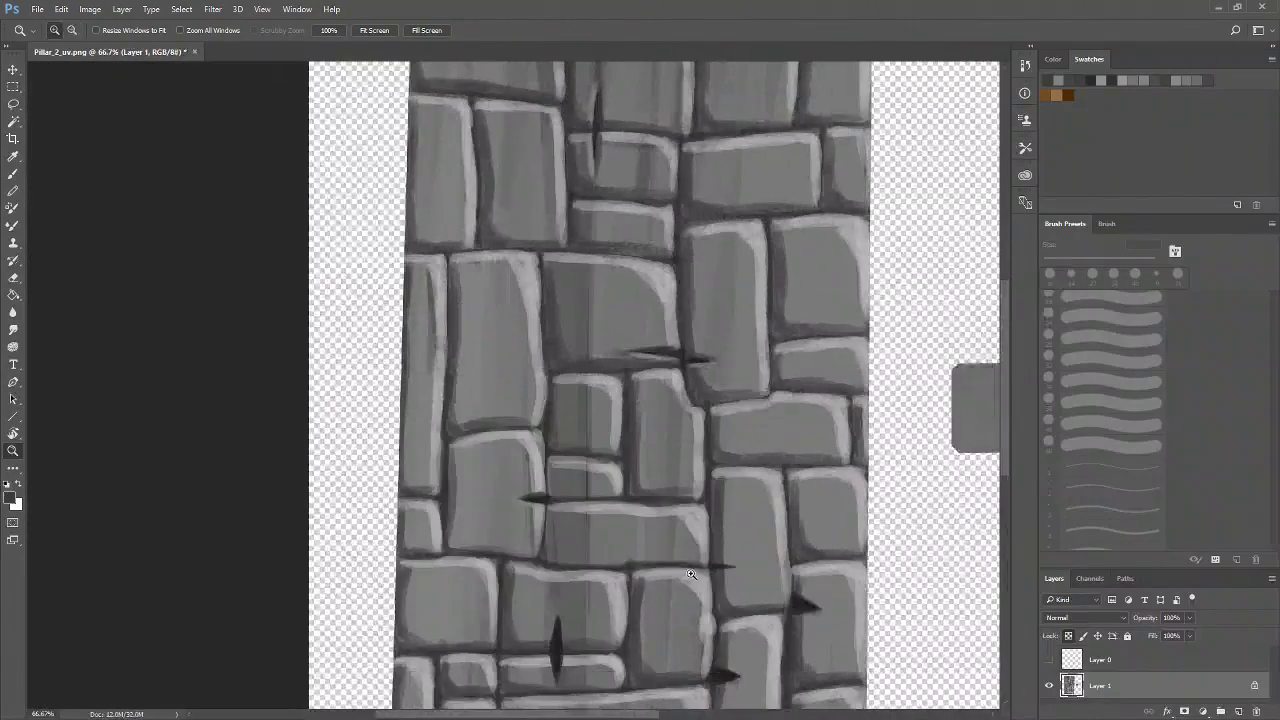
{"action": "left_click_drag", "start_coordinate": [690, 580], "coordinate": [580, 519]}
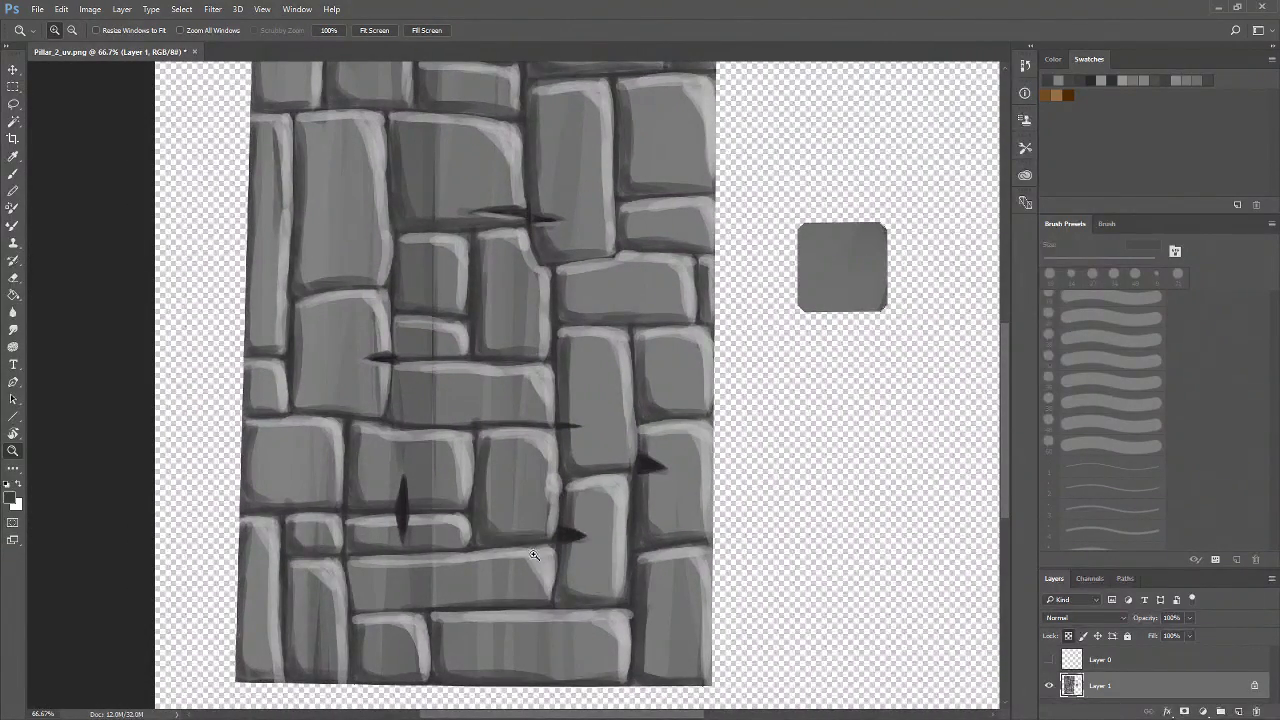
{"action": "left_click", "coordinate": [395, 526]}
{"action": "left_click", "coordinate": [395, 526]}
{"action": "left_click_drag", "start_coordinate": [375, 303], "coordinate": [389, 640]}
{"action": "left_click_drag", "start_coordinate": [397, 408], "coordinate": [441, 527]}
{"action": "left_click", "coordinate": [420, 491]}
{"action": "key", "text": "b"}
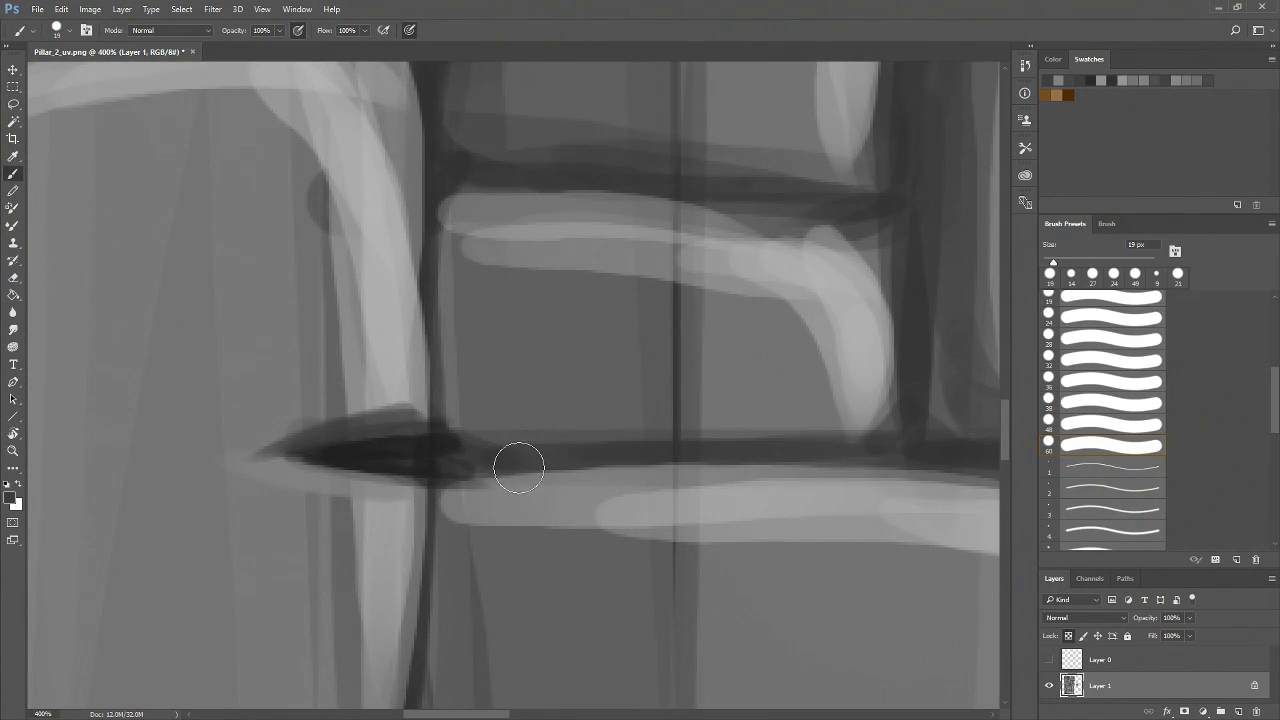
{"action": "left_click", "coordinate": [490, 469]}
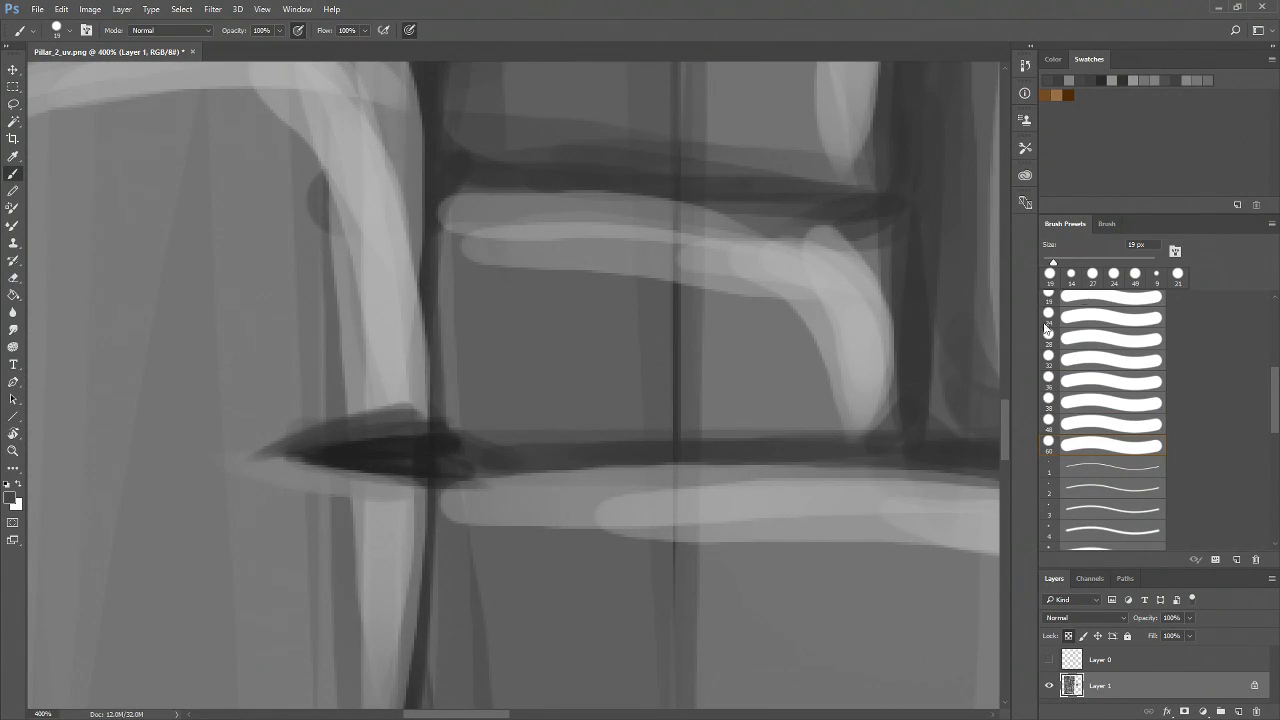
{"action": "mouse_move", "coordinate": [510, 460]}
{"action": "left_mouse_down"}
{"action": "mouse_move", "coordinate": [349, 451]}
{"action": "mouse_move", "coordinate": [490, 458]}
{"action": "mouse_move", "coordinate": [357, 466]}
{"action": "mouse_move", "coordinate": [499, 471]}
{"action": "mouse_move", "coordinate": [409, 466]}
{"action": "mouse_move", "coordinate": [495, 458]}
{"action": "mouse_move", "coordinate": [433, 430]}
{"action": "mouse_move", "coordinate": [458, 457]}
{"action": "mouse_move", "coordinate": [462, 444]}
{"action": "mouse_move", "coordinate": [399, 446]}
{"action": "left_mouse_up"}
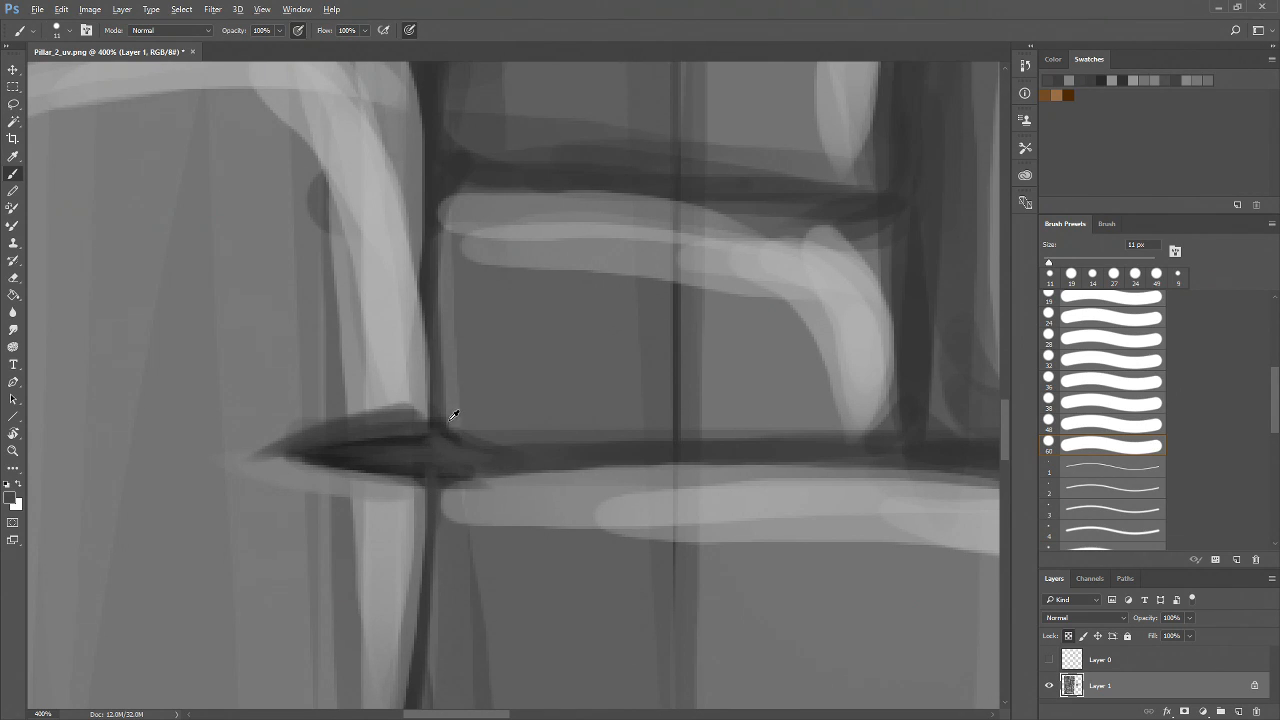
Darken the vertical mortar line running above that crack with sampled gray strokes
{"action": "mouse_move", "coordinate": [447, 383]}
{"action": "left_mouse_down"}
{"action": "mouse_move", "coordinate": [439, 372]}
{"action": "mouse_move", "coordinate": [472, 449]}
{"action": "left_mouse_up"}
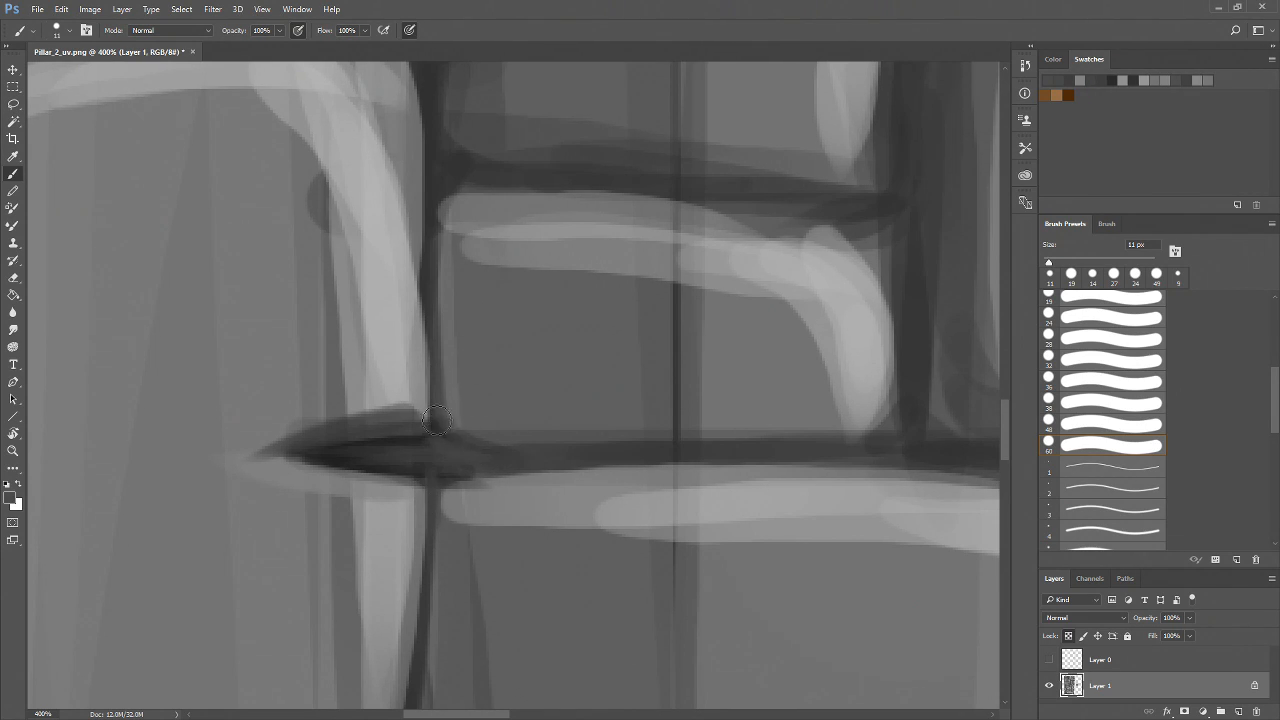
{"action": "left_click", "coordinate": [437, 187], "text": "alt"}
{"action": "mouse_move", "coordinate": [432, 230]}
{"action": "left_mouse_down"}
{"action": "mouse_move", "coordinate": [432, 495]}
{"action": "mouse_move", "coordinate": [428, 465]}
{"action": "mouse_move", "coordinate": [503, 477]}
{"action": "left_mouse_up"}
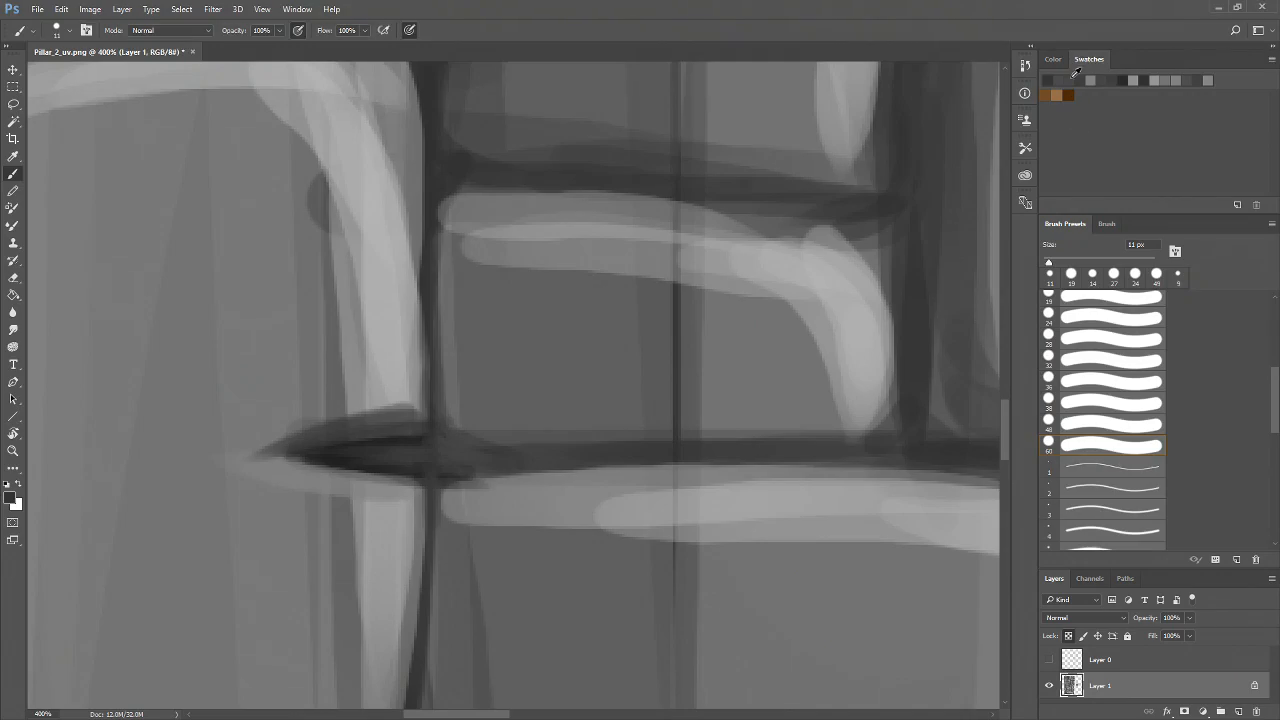
Repaint the vertical diamond-shaped crack on the lower-left brick with dark strokes
{"action": "key", "text": "z"}
{"action": "left_click", "coordinate": [550, 470], "text": "alt"}
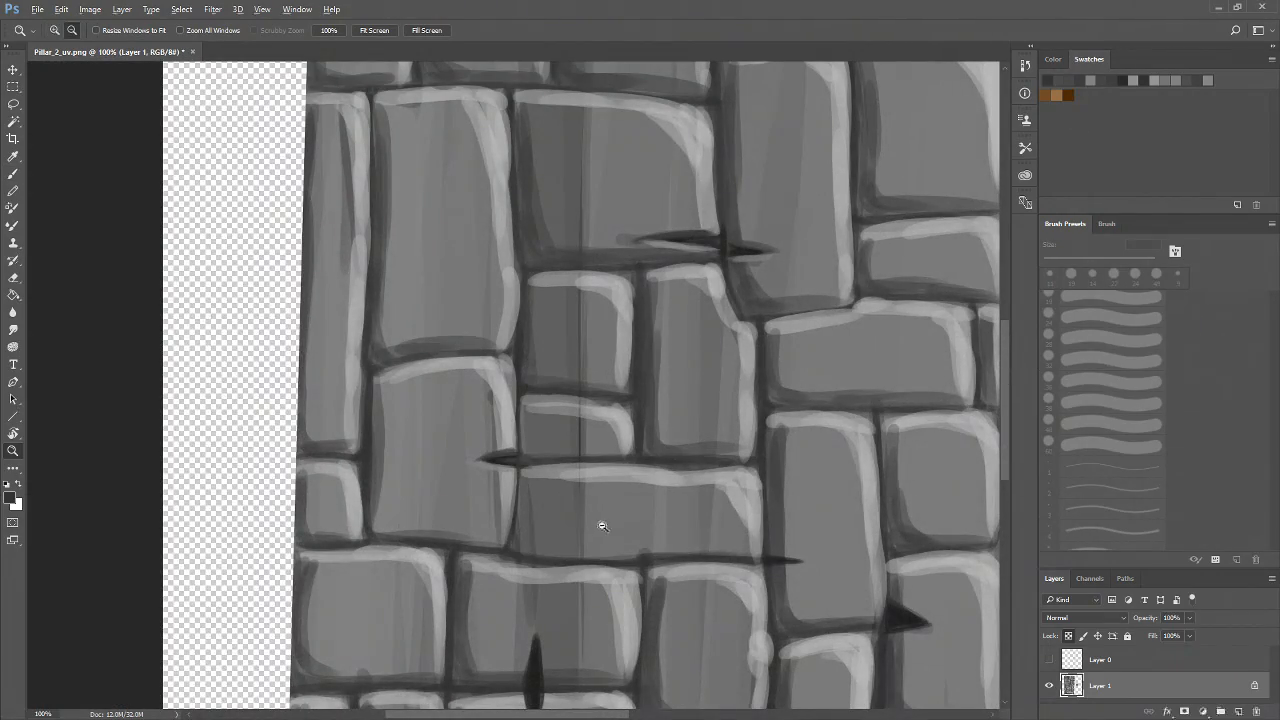
{"action": "left_click", "coordinate": [601, 526], "text": "alt"}
{"action": "left_click", "coordinate": [601, 526], "text": "alt"}
{"action": "left_click_drag", "start_coordinate": [660, 528], "coordinate": [524, 453]}
{"action": "left_click", "coordinate": [559, 553]}
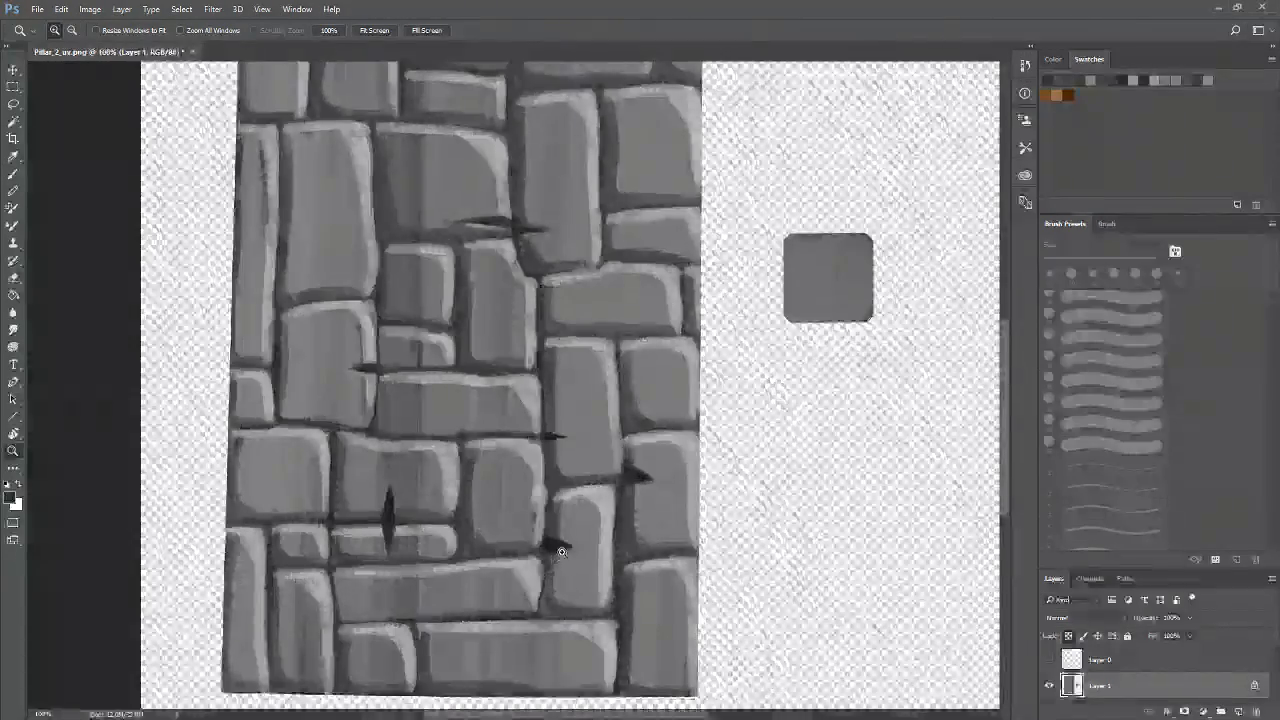
{"action": "left_click", "coordinate": [559, 553]}
{"action": "left_click", "coordinate": [559, 553]}
{"action": "left_click", "coordinate": [559, 553]}
{"action": "left_click_drag", "start_coordinate": [559, 553], "coordinate": [712, 571]}
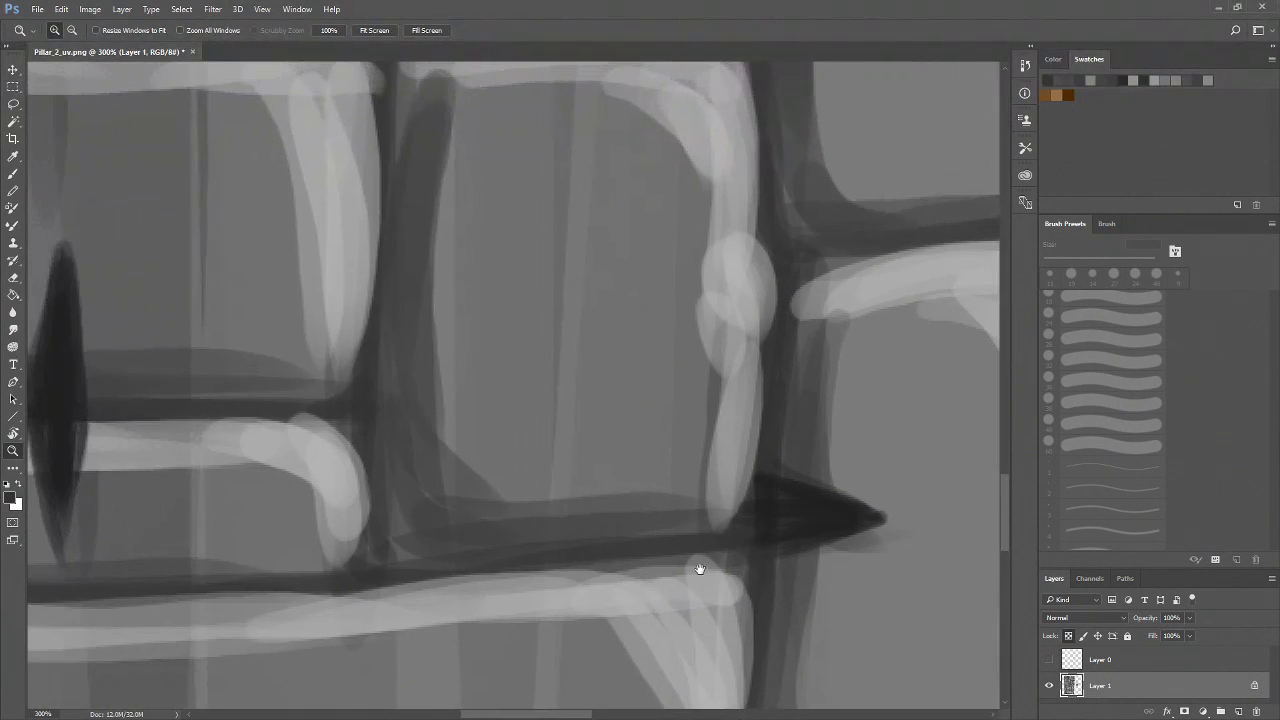
{"action": "key", "text": "b"}
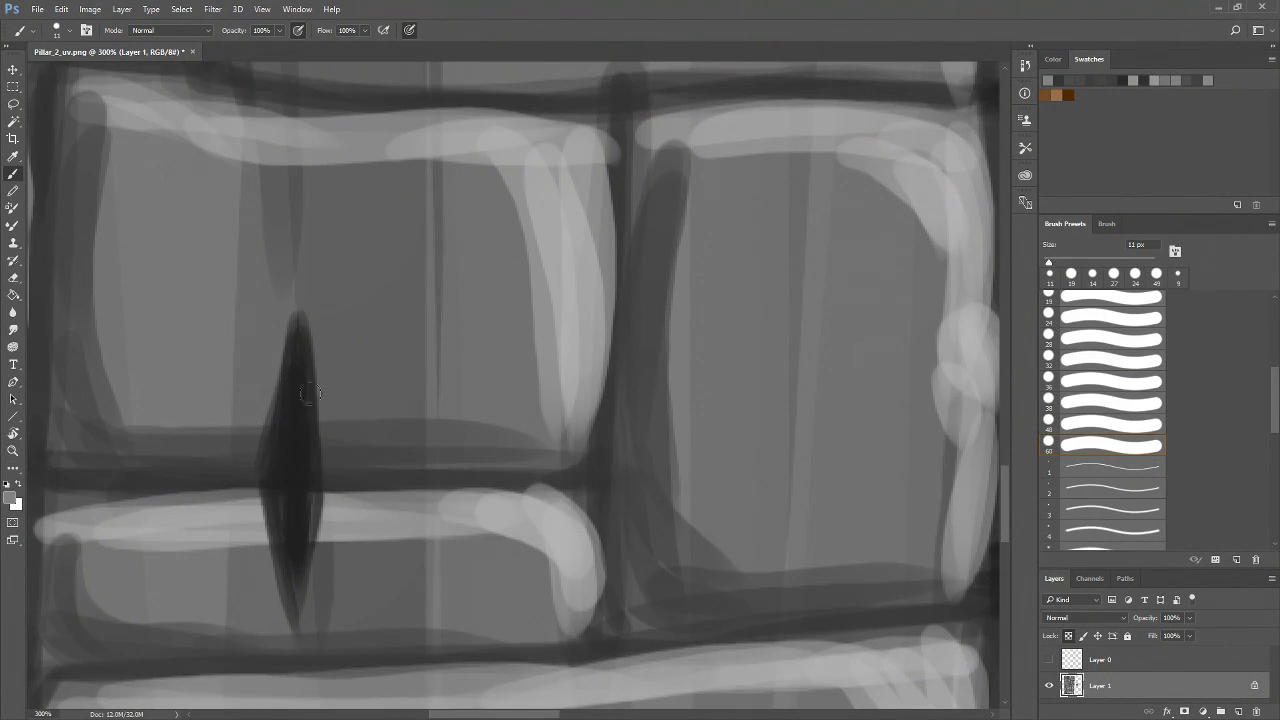
{"action": "mouse_move", "coordinate": [292, 314]}
{"action": "left_mouse_down"}
{"action": "mouse_move", "coordinate": [273, 416]}
{"action": "mouse_move", "coordinate": [306, 307]}
{"action": "mouse_move", "coordinate": [259, 472]}
{"action": "mouse_move", "coordinate": [290, 322]}
{"action": "mouse_move", "coordinate": [252, 441]}
{"action": "mouse_move", "coordinate": [306, 394]}
{"action": "mouse_move", "coordinate": [258, 507]}
{"action": "mouse_move", "coordinate": [252, 494]}
{"action": "mouse_move", "coordinate": [280, 605]}
{"action": "left_mouse_up"}
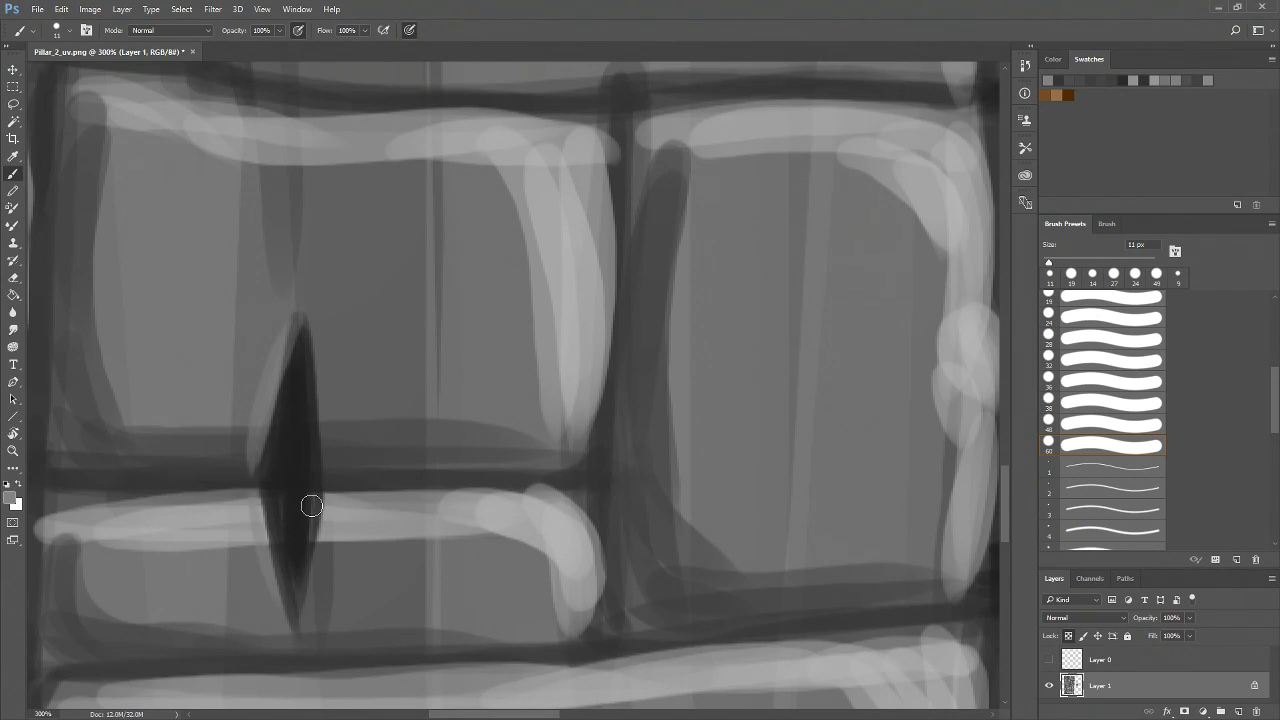
{"action": "mouse_move", "coordinate": [298, 314]}
{"action": "left_mouse_down"}
{"action": "mouse_move", "coordinate": [250, 446]}
{"action": "mouse_move", "coordinate": [278, 598]}
{"action": "left_mouse_up"}
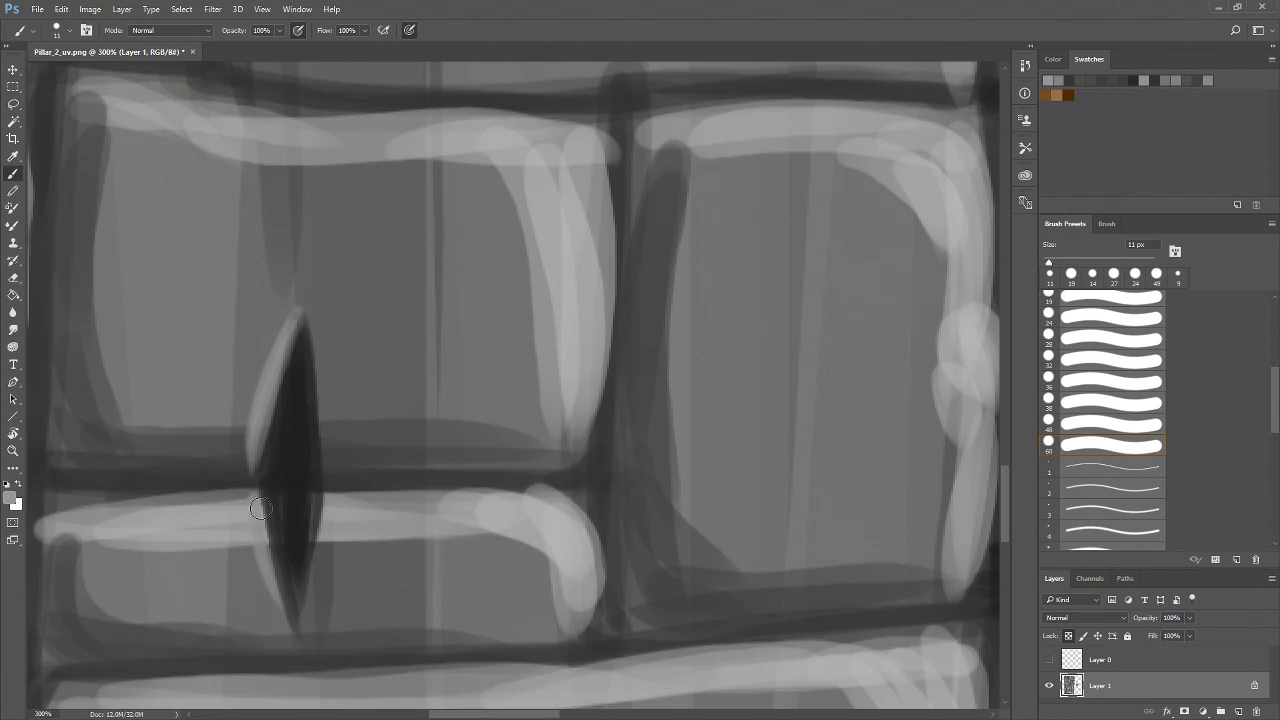
{"action": "left_click_drag", "start_coordinate": [250, 497], "coordinate": [284, 624]}
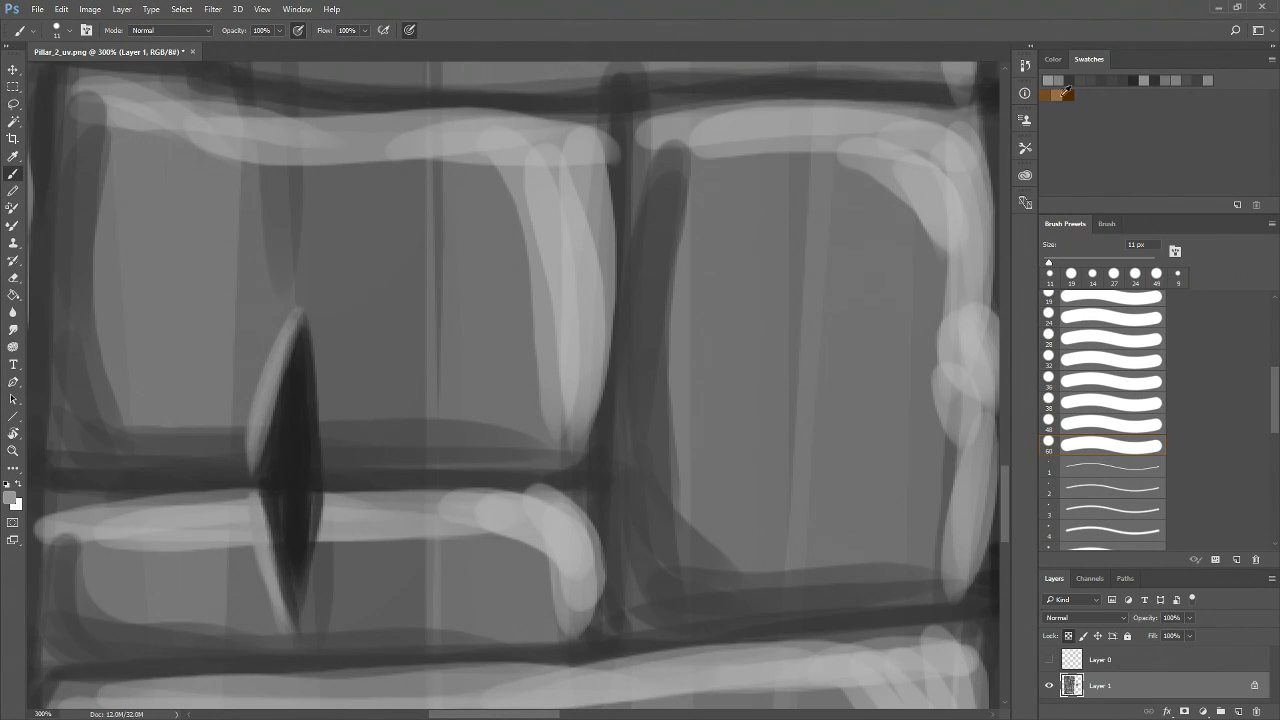
Pick a mid gray swatch and paint along the vertical crack's right edge
{"action": "left_click", "coordinate": [1130, 78]}
{"action": "mouse_move", "coordinate": [313, 338]}
{"action": "left_mouse_down"}
{"action": "mouse_move", "coordinate": [322, 405]}
{"action": "mouse_move", "coordinate": [310, 327]}
{"action": "mouse_move", "coordinate": [328, 455]}
{"action": "mouse_move", "coordinate": [318, 390]}
{"action": "mouse_move", "coordinate": [315, 587]}
{"action": "mouse_move", "coordinate": [325, 499]}
{"action": "mouse_move", "coordinate": [297, 580]}
{"action": "left_mouse_up"}
{"action": "left_click_drag", "start_coordinate": [325, 495], "coordinate": [286, 623]}
Darken the wedge-shaped crack beside the vertical mortar line on the right-hand bricks
{"action": "key", "text": "z"}
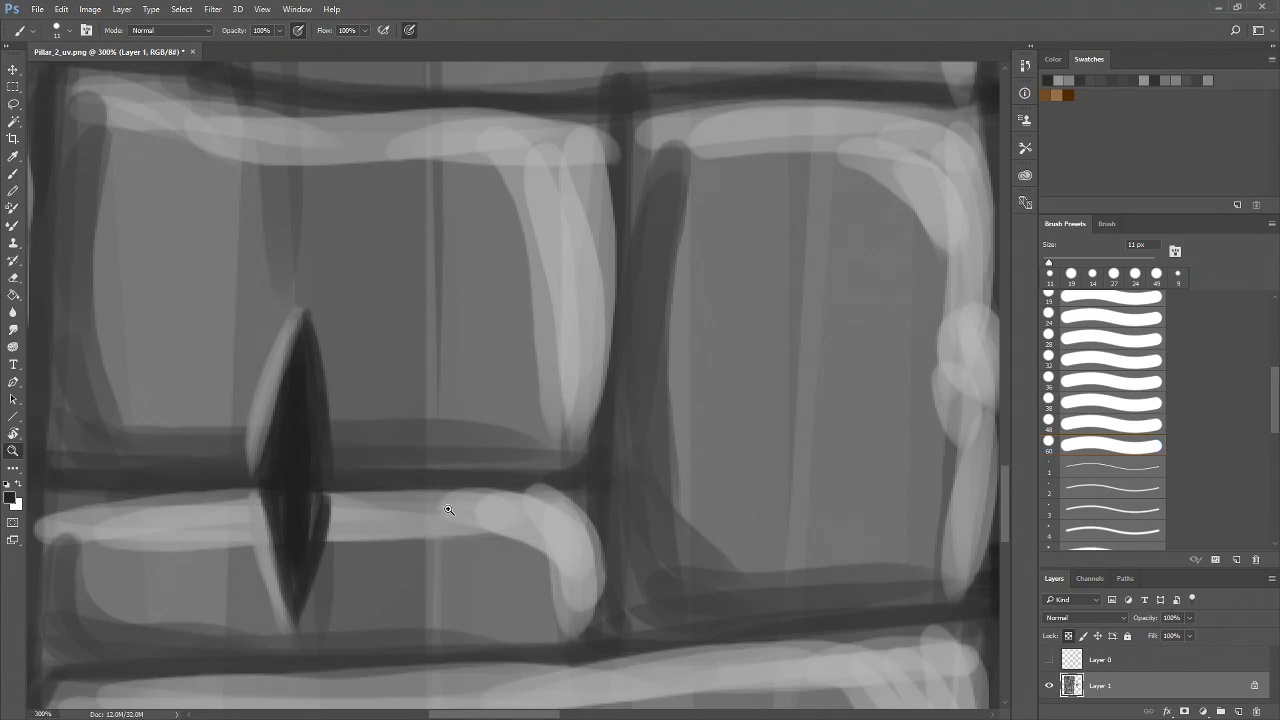
{"action": "left_click", "coordinate": [447, 511], "text": "alt"}
{"action": "left_click", "coordinate": [451, 486], "text": "alt"}
{"action": "left_click", "coordinate": [451, 486], "text": "alt"}
{"action": "left_click_drag", "start_coordinate": [628, 512], "coordinate": [483, 538]}
{"action": "left_click", "coordinate": [484, 537]}
{"action": "left_click", "coordinate": [484, 537]}
{"action": "left_click", "coordinate": [484, 535]}
{"action": "left_click_drag", "start_coordinate": [338, 375], "coordinate": [632, 323]}
{"action": "key", "text": "b"}
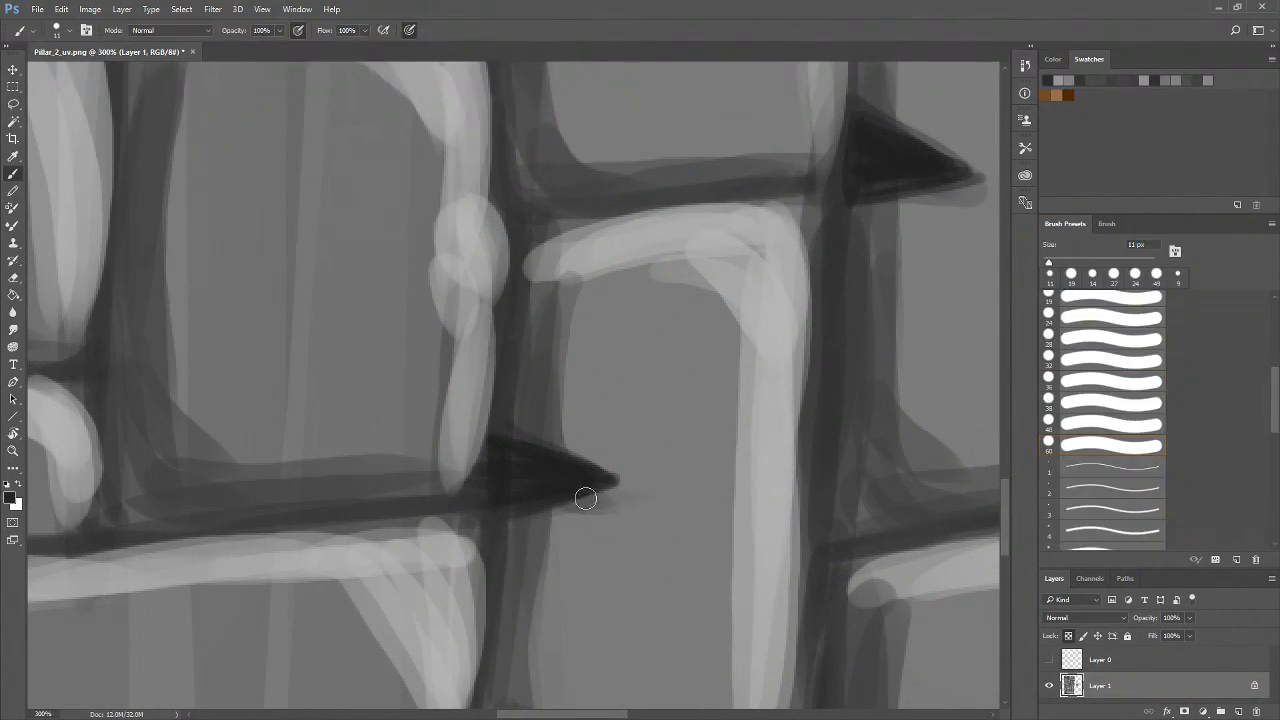
{"action": "left_click_drag", "start_coordinate": [722, 521], "coordinate": [486, 440]}
{"action": "mouse_move", "coordinate": [281, 342]}
{"action": "left_mouse_down"}
{"action": "mouse_move", "coordinate": [384, 383]}
{"action": "mouse_move", "coordinate": [298, 343]}
{"action": "mouse_move", "coordinate": [388, 397]}
{"action": "mouse_move", "coordinate": [280, 337]}
{"action": "mouse_move", "coordinate": [376, 367]}
{"action": "mouse_move", "coordinate": [322, 359]}
{"action": "mouse_move", "coordinate": [414, 410]}
{"action": "left_mouse_up"}
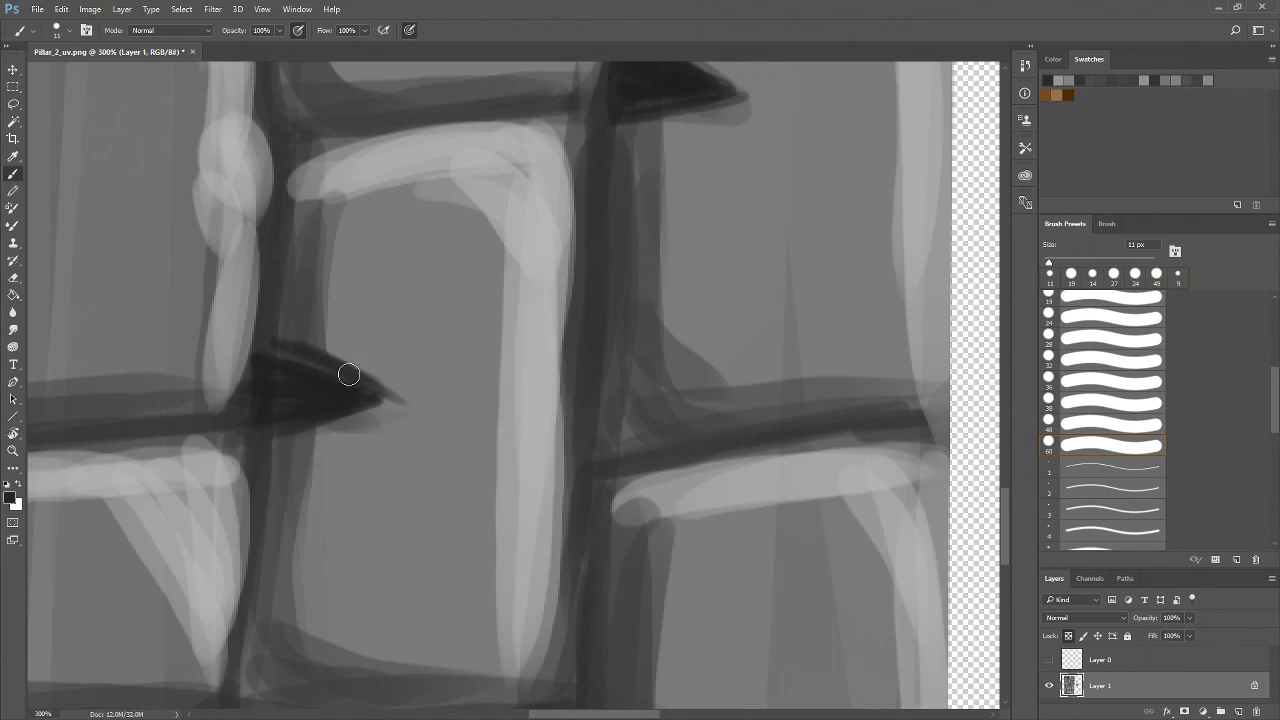
{"action": "left_click_drag", "start_coordinate": [497, 320], "coordinate": [727, 335]}
{"action": "left_click_drag", "start_coordinate": [612, 349], "coordinate": [427, 349]}
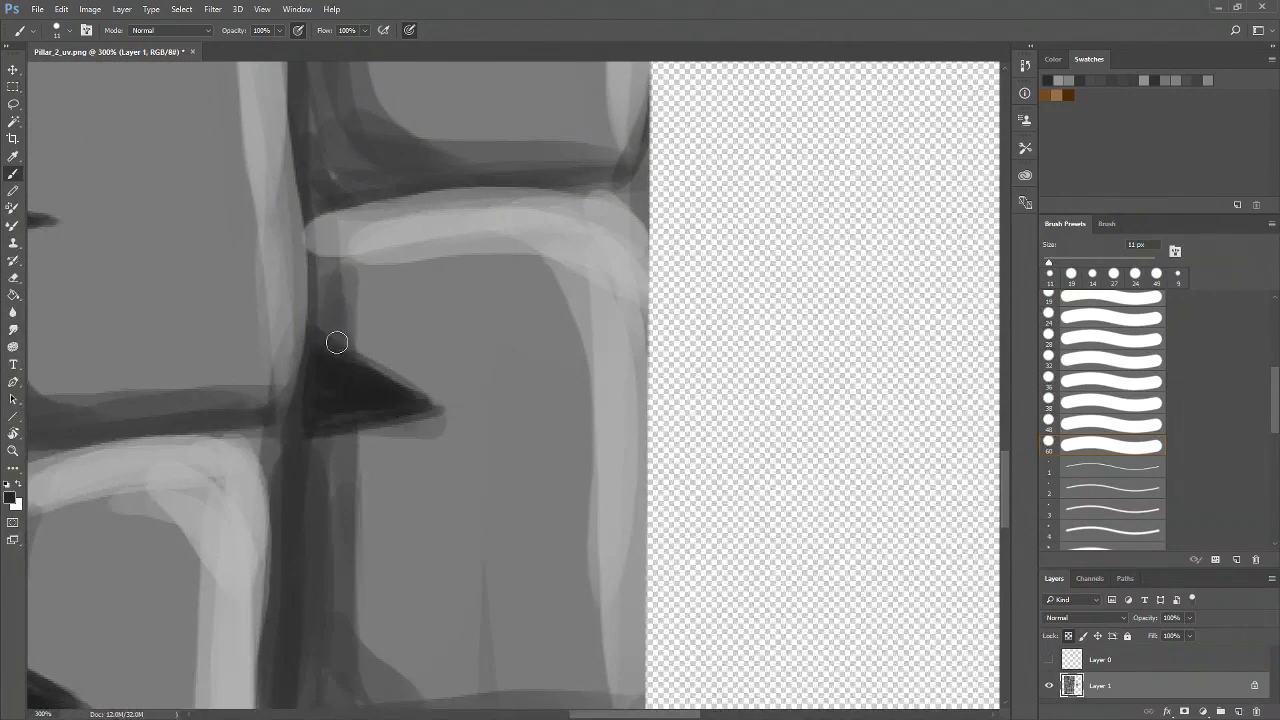
{"action": "mouse_move", "coordinate": [322, 330]}
{"action": "left_mouse_down"}
{"action": "mouse_move", "coordinate": [410, 392]}
{"action": "mouse_move", "coordinate": [438, 396]}
{"action": "left_mouse_up"}
{"action": "left_click_drag", "start_coordinate": [369, 354], "coordinate": [455, 405]}
Sharpen the lower wedge crack near the pillar's right edge with dark strokes
{"action": "mouse_move", "coordinate": [309, 316]}
{"action": "left_mouse_down"}
{"action": "mouse_move", "coordinate": [411, 390]}
{"action": "mouse_move", "coordinate": [722, 476]}
{"action": "left_mouse_up"}
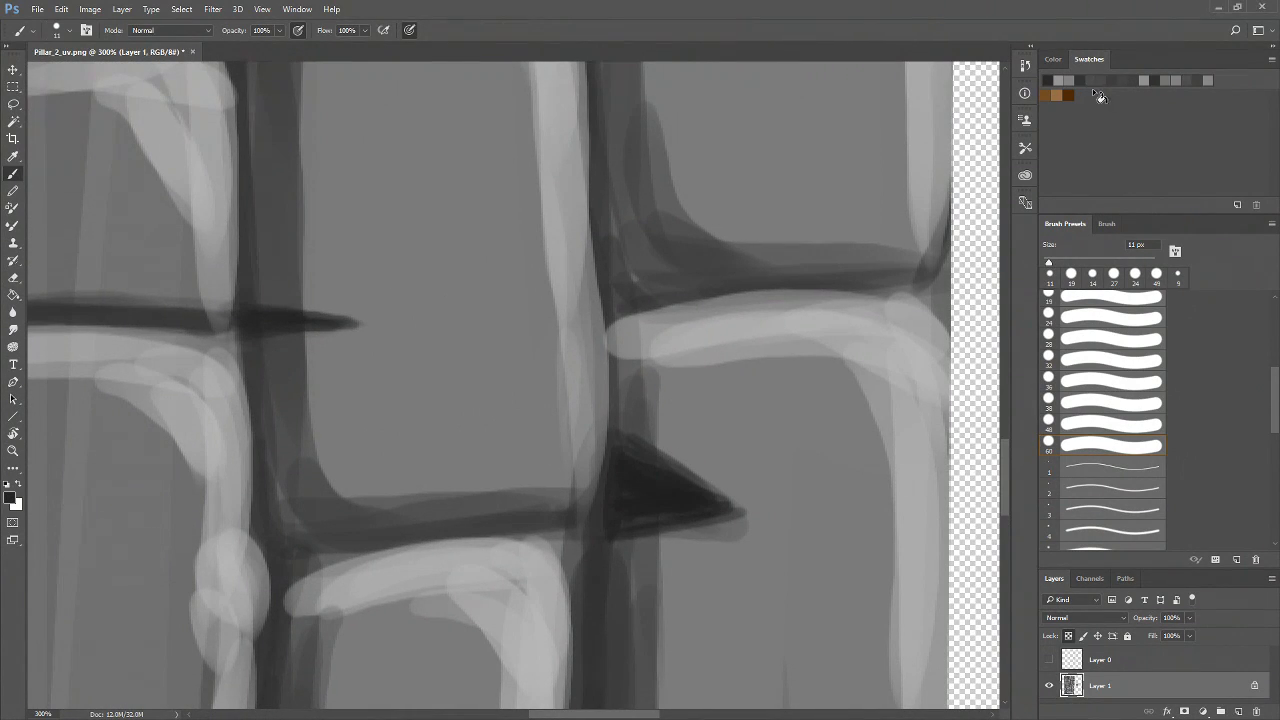
{"action": "left_click_drag", "start_coordinate": [812, 385], "coordinate": [616, 323]}
{"action": "left_click_drag", "start_coordinate": [452, 374], "coordinate": [545, 446]}
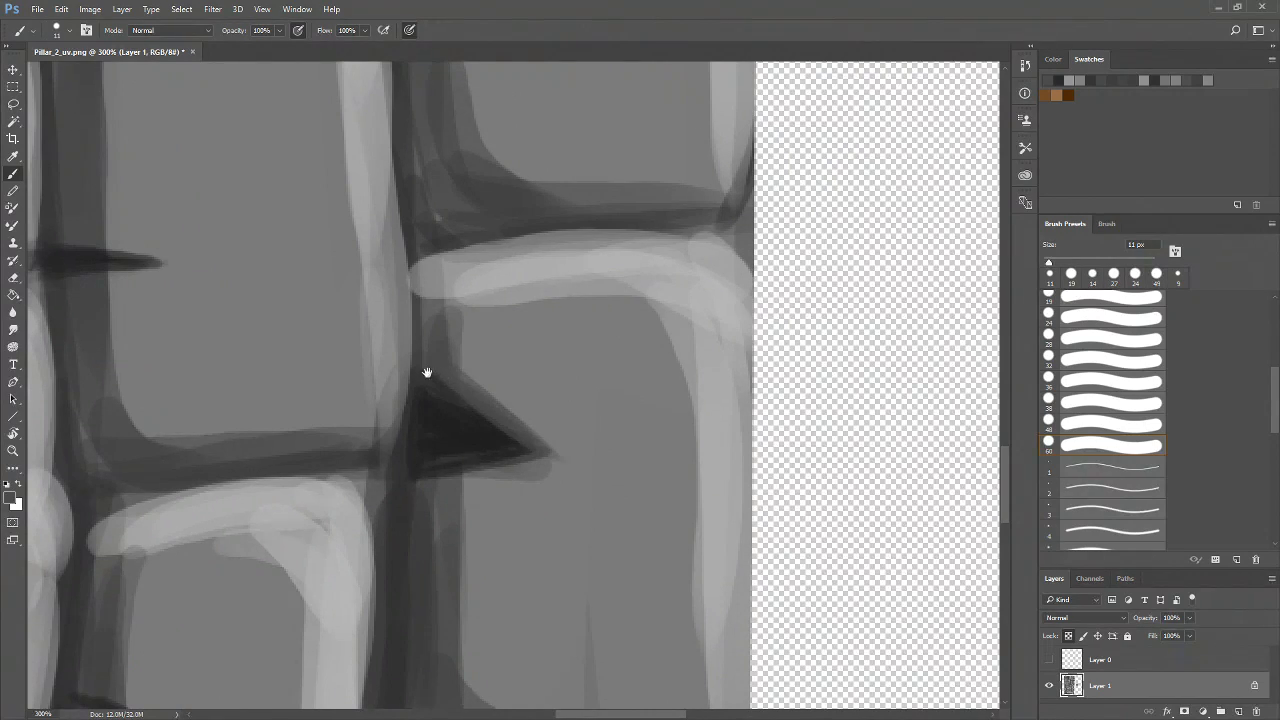
{"action": "left_click_drag", "start_coordinate": [412, 371], "coordinate": [634, 444]}
{"action": "left_click_drag", "start_coordinate": [290, 314], "coordinate": [366, 323]}
Pick a light gray swatch and paint highlights along the lower edges of the wedge cracks
{"action": "left_click", "coordinate": [1073, 80]}
{"action": "left_click_drag", "start_coordinate": [384, 344], "coordinate": [268, 358]}
{"action": "left_click_drag", "start_coordinate": [487, 459], "coordinate": [299, 361]}
{"action": "left_click_drag", "start_coordinate": [586, 440], "coordinate": [453, 461]}
{"action": "left_click_drag", "start_coordinate": [510, 501], "coordinate": [724, 345]}
{"action": "mouse_move", "coordinate": [754, 289]}
{"action": "left_mouse_down"}
{"action": "mouse_move", "coordinate": [662, 311]}
{"action": "mouse_move", "coordinate": [682, 318]}
{"action": "left_mouse_up"}
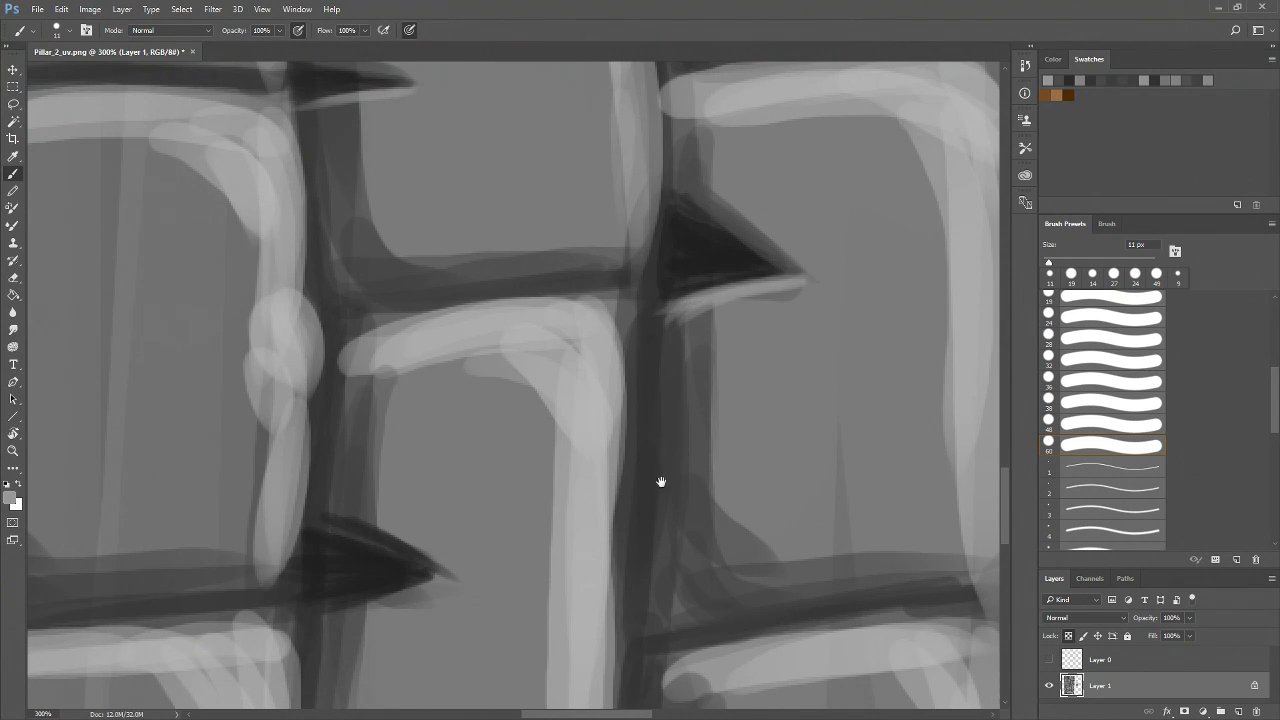
{"action": "left_click_drag", "start_coordinate": [723, 383], "coordinate": [913, 233]}
{"action": "mouse_move", "coordinate": [634, 425]}
{"action": "left_mouse_down"}
{"action": "mouse_move", "coordinate": [506, 468]}
{"action": "mouse_move", "coordinate": [530, 480]}
{"action": "mouse_move", "coordinate": [526, 465]}
{"action": "left_mouse_up"}
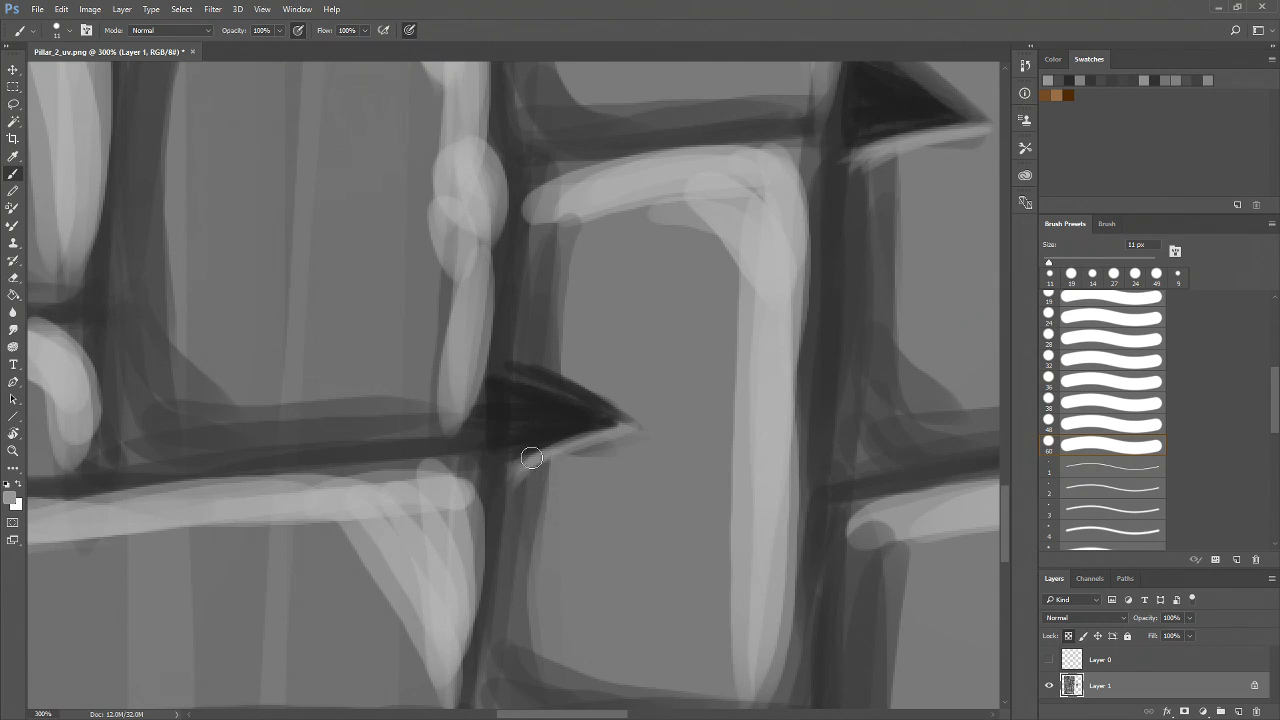
{"action": "left_click_drag", "start_coordinate": [643, 429], "coordinate": [551, 470]}
Add a light gray highlight beneath the horizontal crack tip next to the vertical mortar line
{"action": "key", "text": "z"}
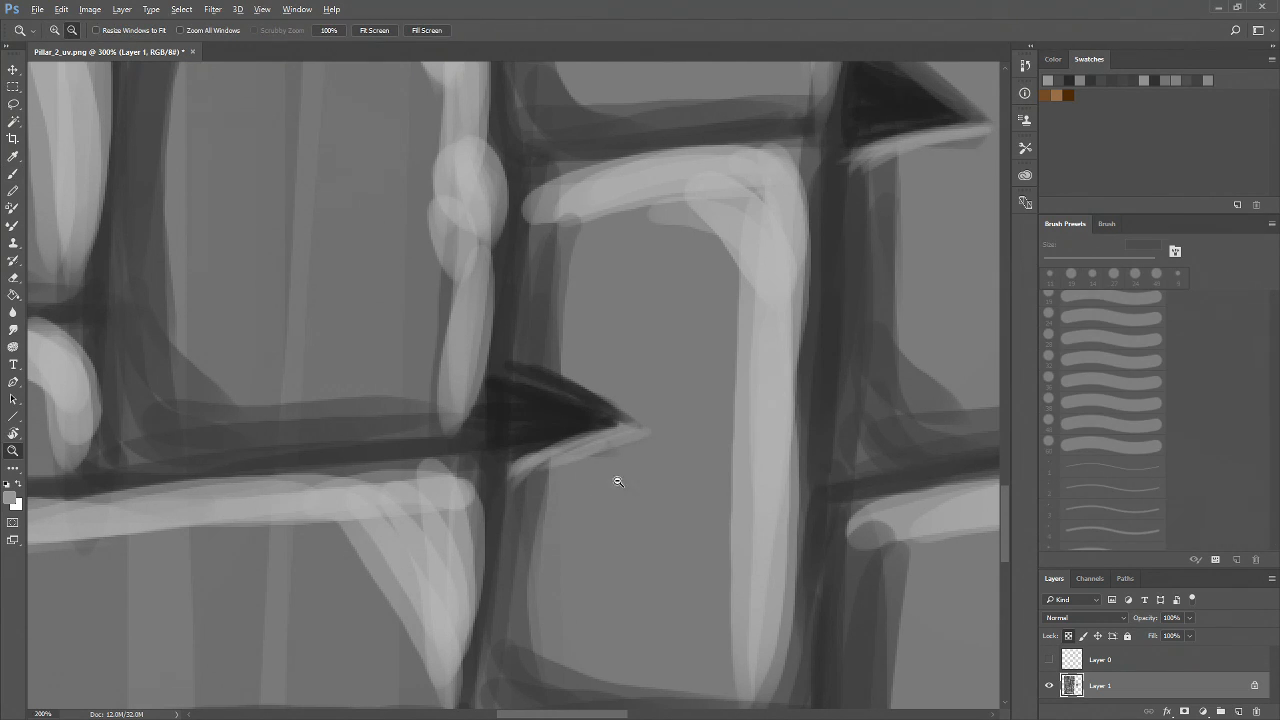
{"action": "left_click", "coordinate": [617, 481], "text": "alt"}
{"action": "left_click", "coordinate": [617, 481], "text": "alt"}
{"action": "left_click", "coordinate": [613, 483], "text": "alt"}
{"action": "left_click", "coordinate": [597, 435]}
{"action": "left_click", "coordinate": [597, 439]}
{"action": "left_click", "coordinate": [599, 442]}
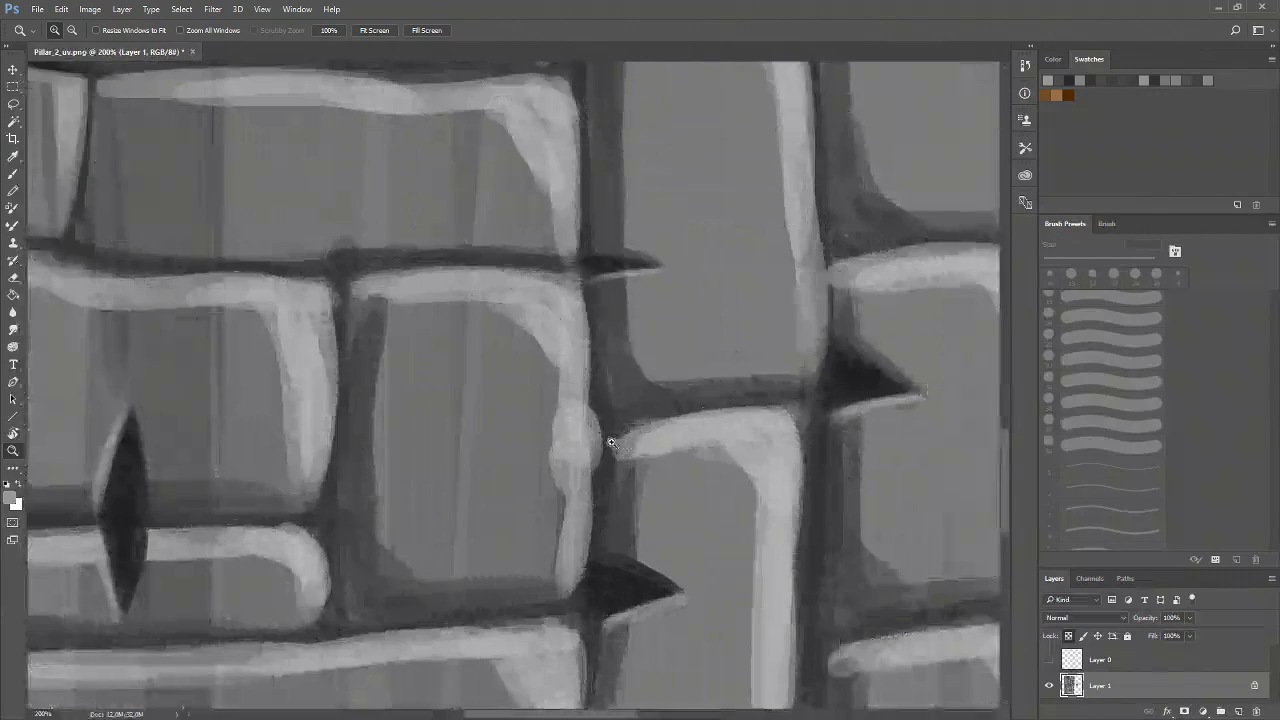
{"action": "left_click", "coordinate": [614, 403]}
{"action": "mouse_move", "coordinate": [634, 319]}
{"action": "left_mouse_down"}
{"action": "mouse_move", "coordinate": [614, 403]}
{"action": "mouse_move", "coordinate": [591, 413]}
{"action": "mouse_move", "coordinate": [596, 433]}
{"action": "left_mouse_up"}
{"action": "left_click", "coordinate": [612, 403]}
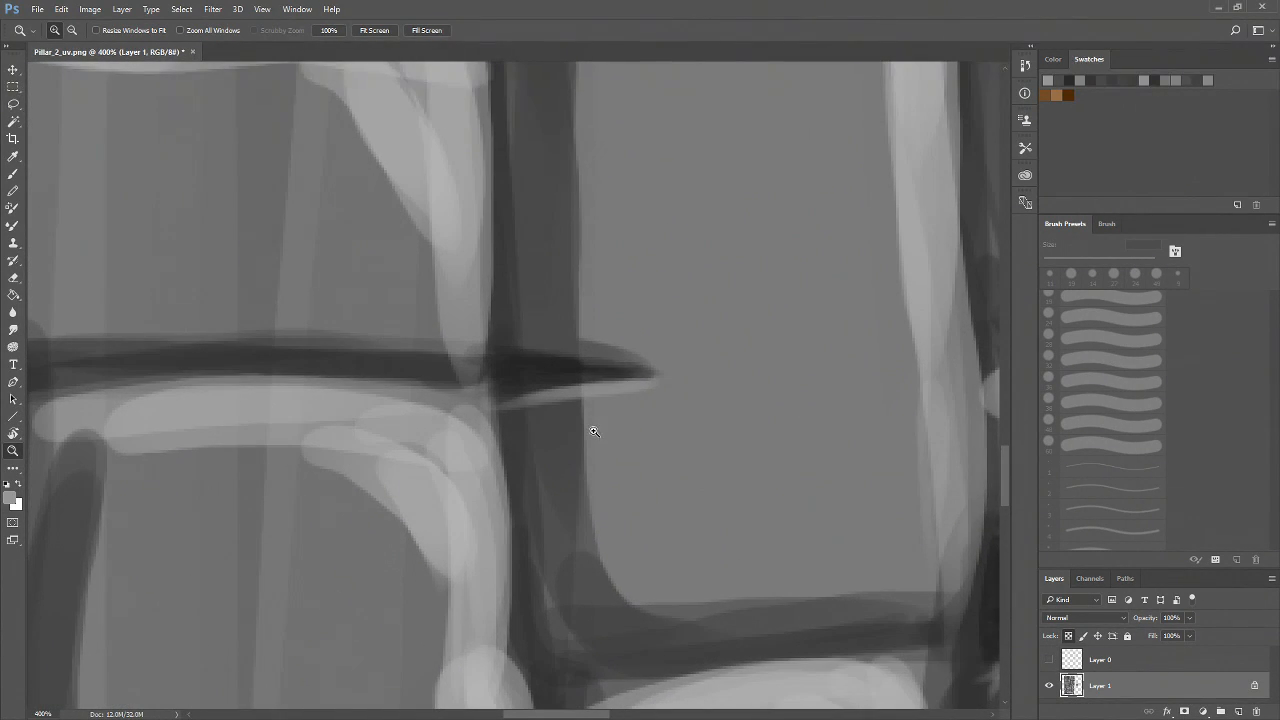
{"action": "key", "text": "b"}
{"action": "mouse_move", "coordinate": [640, 396]}
{"action": "left_mouse_down"}
{"action": "mouse_move", "coordinate": [502, 426]}
{"action": "mouse_move", "coordinate": [512, 413]}
{"action": "left_mouse_up"}
Review the painted cracks across the whole stone-brick texture
{"action": "key", "text": "z"}
{"action": "left_click", "coordinate": [620, 452], "text": "alt"}
{"action": "left_click", "coordinate": [625, 452], "text": "alt"}
{"action": "left_click", "coordinate": [628, 452], "text": "alt"}
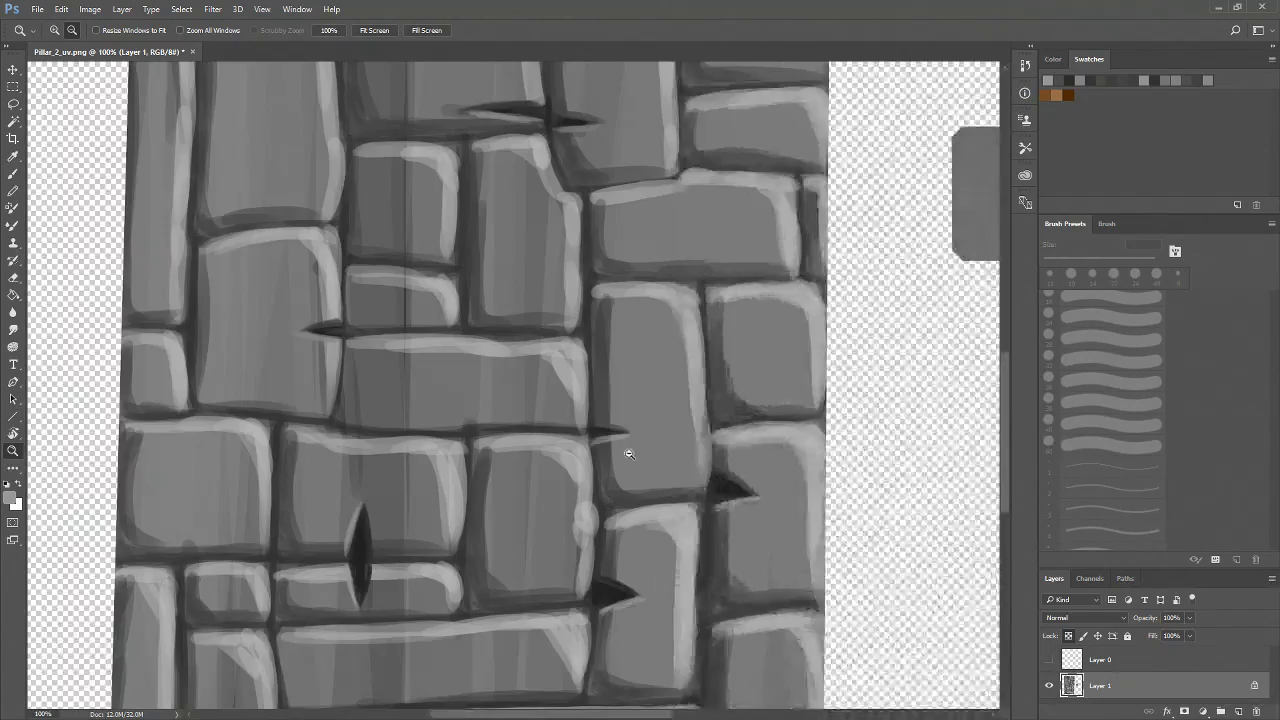
{"action": "left_click", "coordinate": [629, 452], "text": "alt"}
{"action": "left_click", "coordinate": [629, 453], "text": "alt"}
{"action": "left_click_drag", "start_coordinate": [545, 460], "coordinate": [487, 612]}
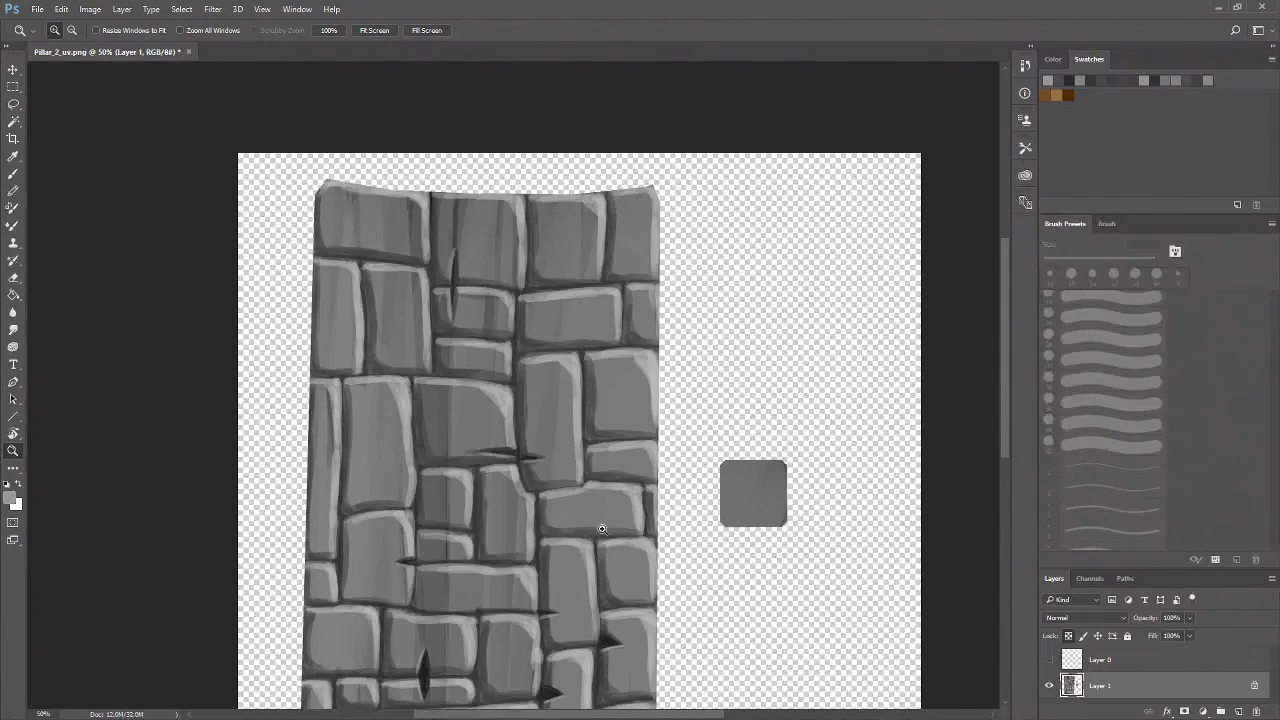
Darken the lens-shaped vertical crack in the lower part of the texture with dark strokes
{"action": "left_click_drag", "start_coordinate": [602, 529], "coordinate": [614, 343]}
{"action": "left_click", "coordinate": [466, 515]}
{"action": "left_click_drag", "start_coordinate": [468, 436], "coordinate": [465, 503]}
{"action": "triple_click", "coordinate": [407, 552]}
{"action": "left_click_drag", "start_coordinate": [305, 447], "coordinate": [380, 530]}
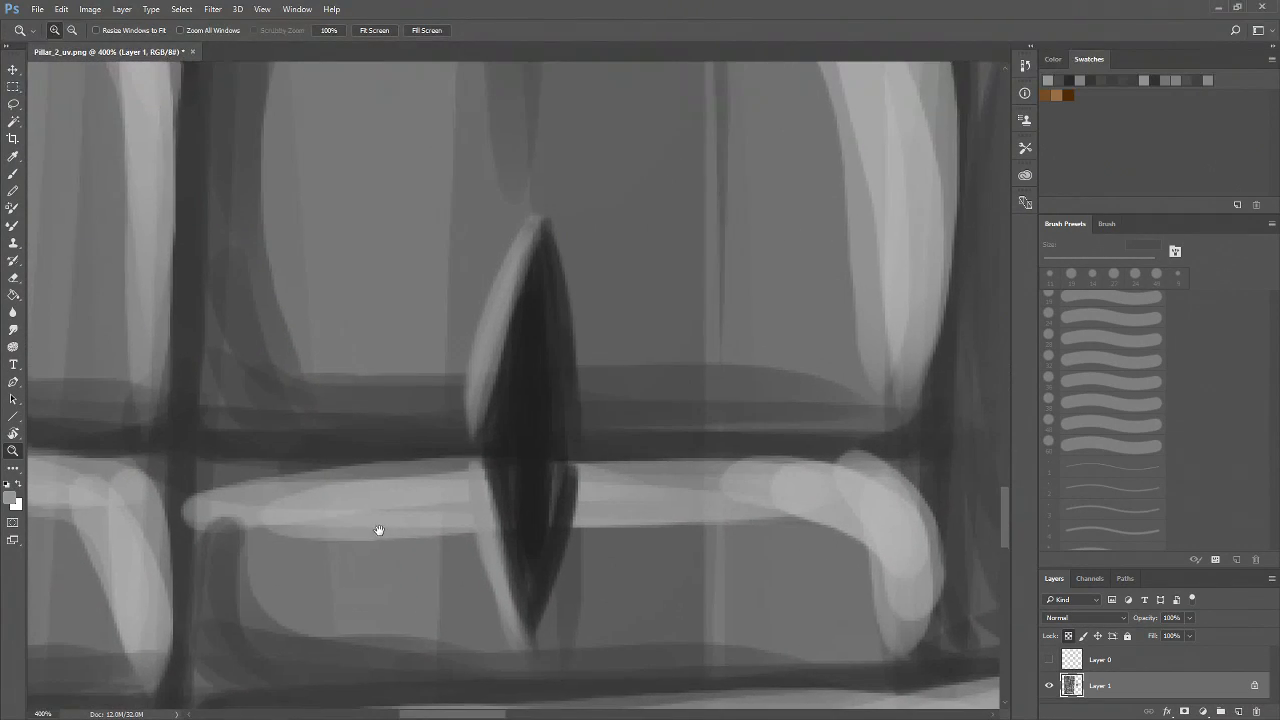
{"action": "key", "text": "b"}
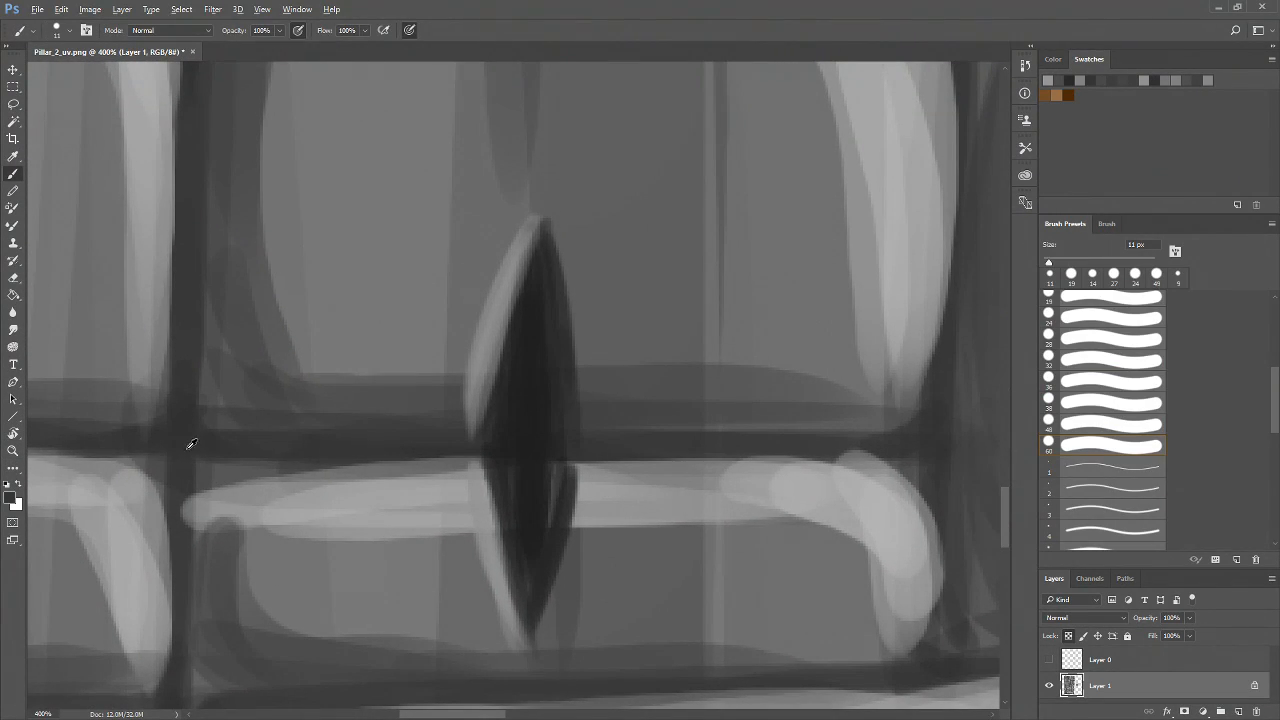
{"action": "left_click", "coordinate": [188, 449], "text": "alt"}
{"action": "left_click_drag", "start_coordinate": [536, 261], "coordinate": [507, 416]}
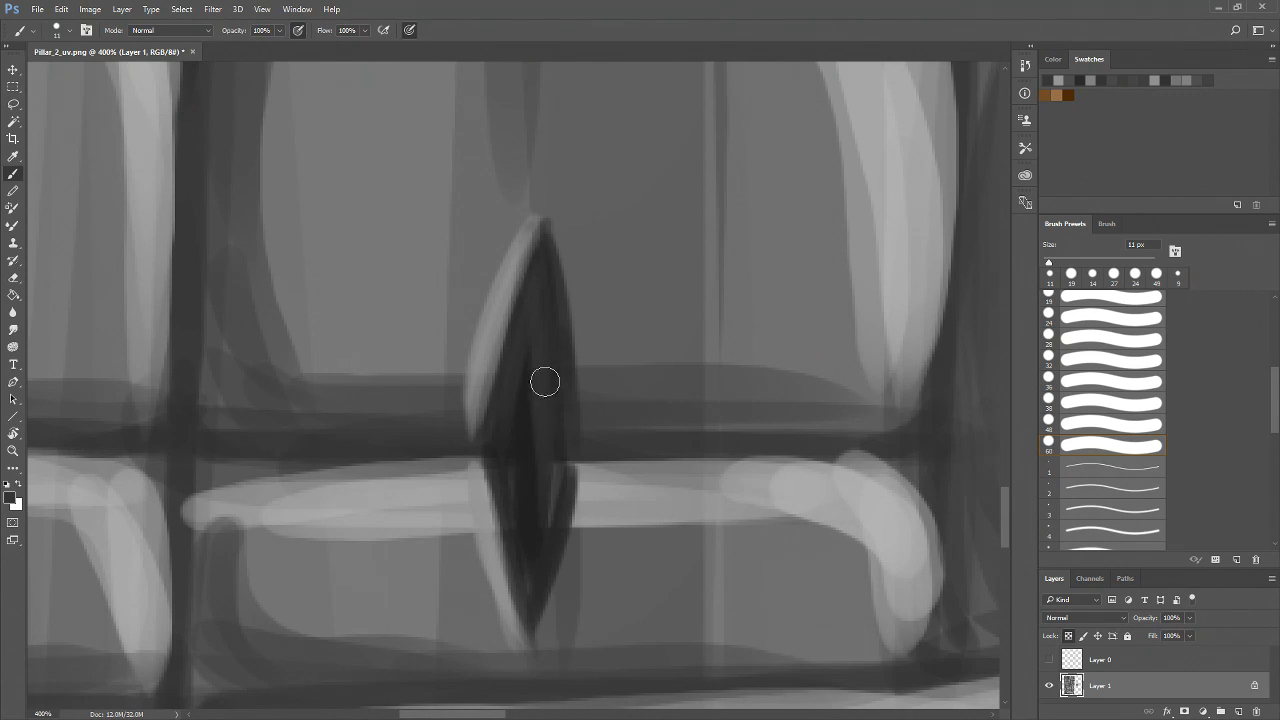
{"action": "left_click_drag", "start_coordinate": [533, 338], "coordinate": [514, 543]}
{"action": "left_click_drag", "start_coordinate": [520, 368], "coordinate": [529, 544]}
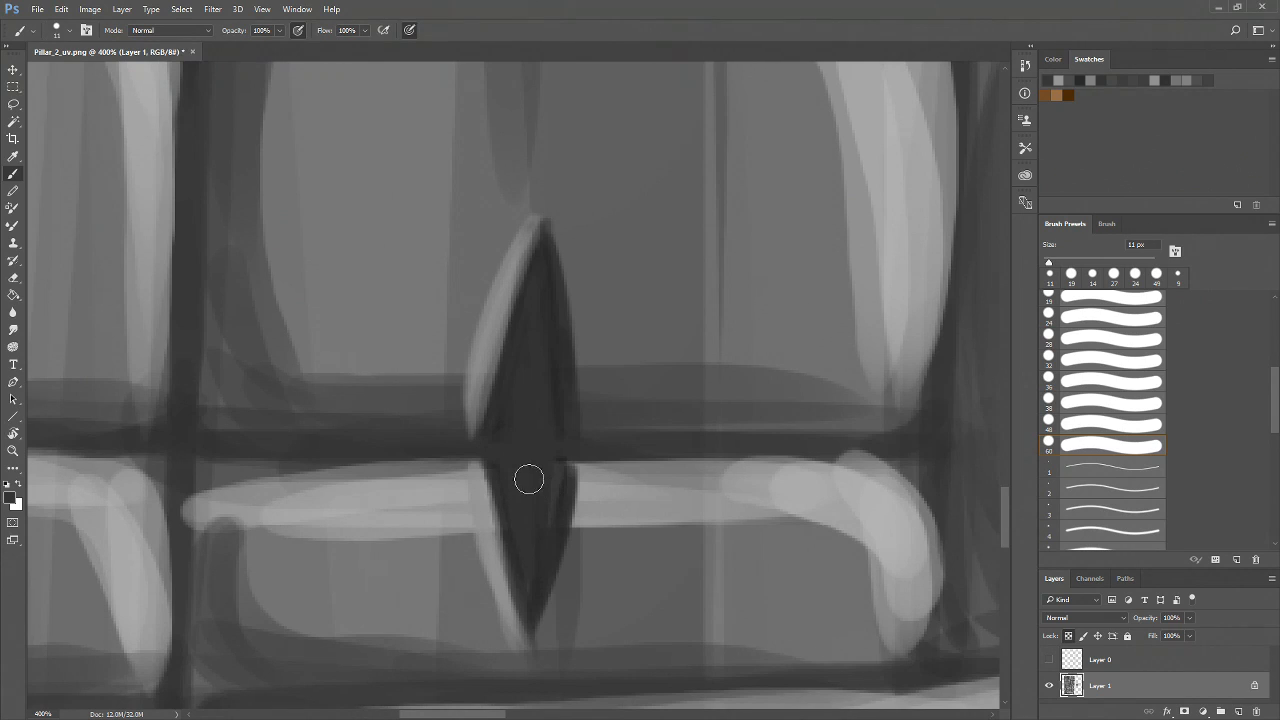
Darken the horizontal wedge crack where it crosses the vertical mortar line in the middle of the texture
{"action": "key", "text": "z"}
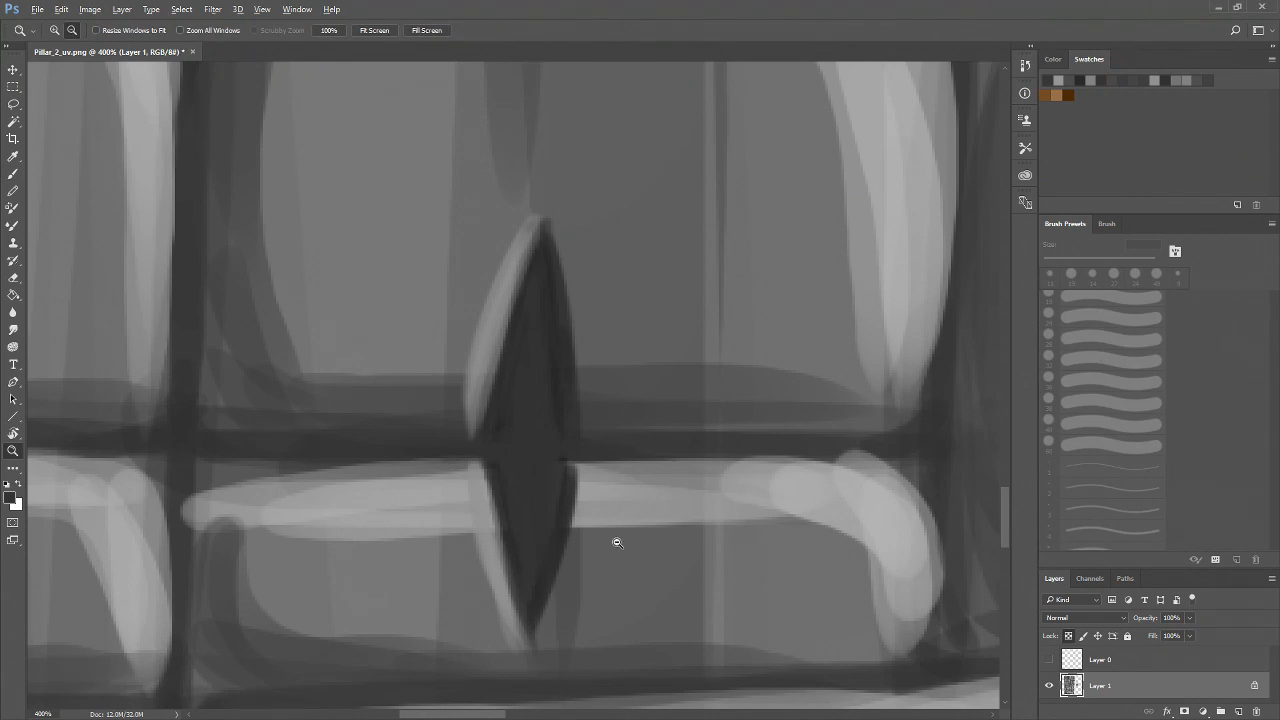
{"action": "left_click", "coordinate": [616, 541], "text": "alt"}
{"action": "left_click", "coordinate": [622, 538], "text": "alt"}
{"action": "left_click", "coordinate": [638, 533], "text": "alt"}
{"action": "left_click", "coordinate": [704, 538], "text": "alt"}
{"action": "left_click_drag", "start_coordinate": [725, 542], "coordinate": [490, 684]}
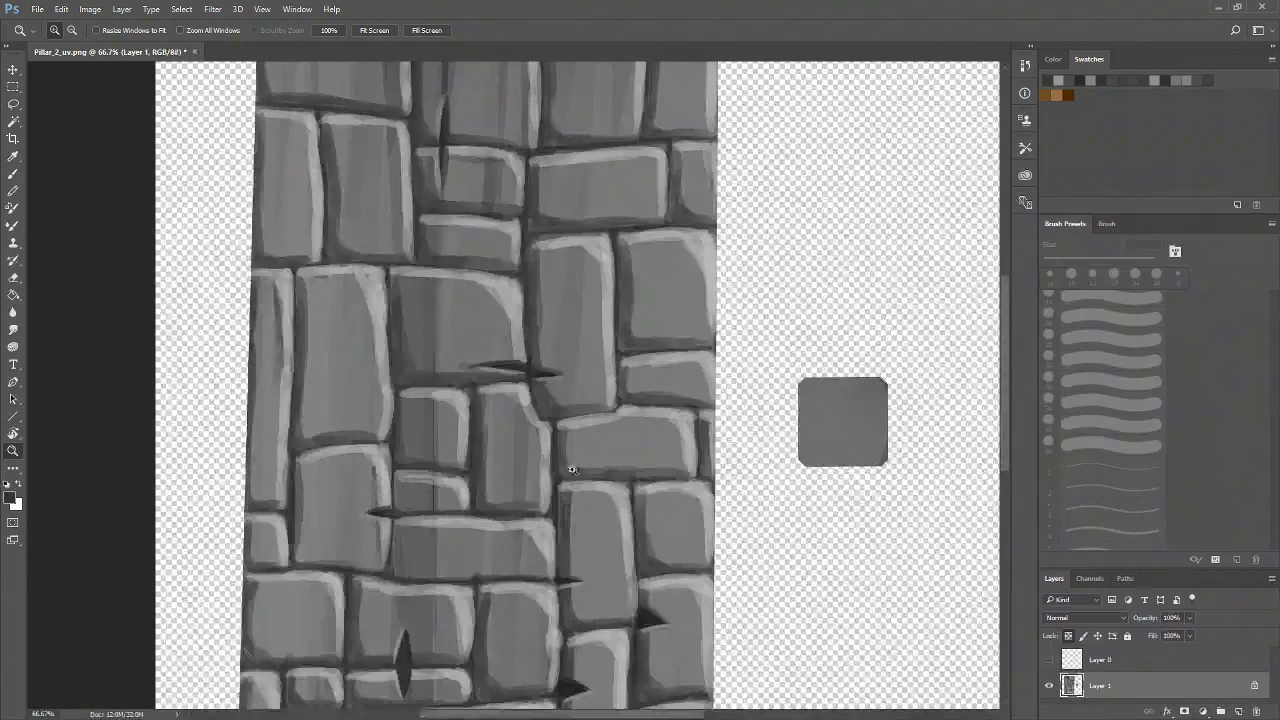
{"action": "left_click", "coordinate": [560, 408]}
{"action": "left_click", "coordinate": [562, 410]}
{"action": "left_click", "coordinate": [555, 402]}
{"action": "left_click_drag", "start_coordinate": [406, 352], "coordinate": [492, 545]}
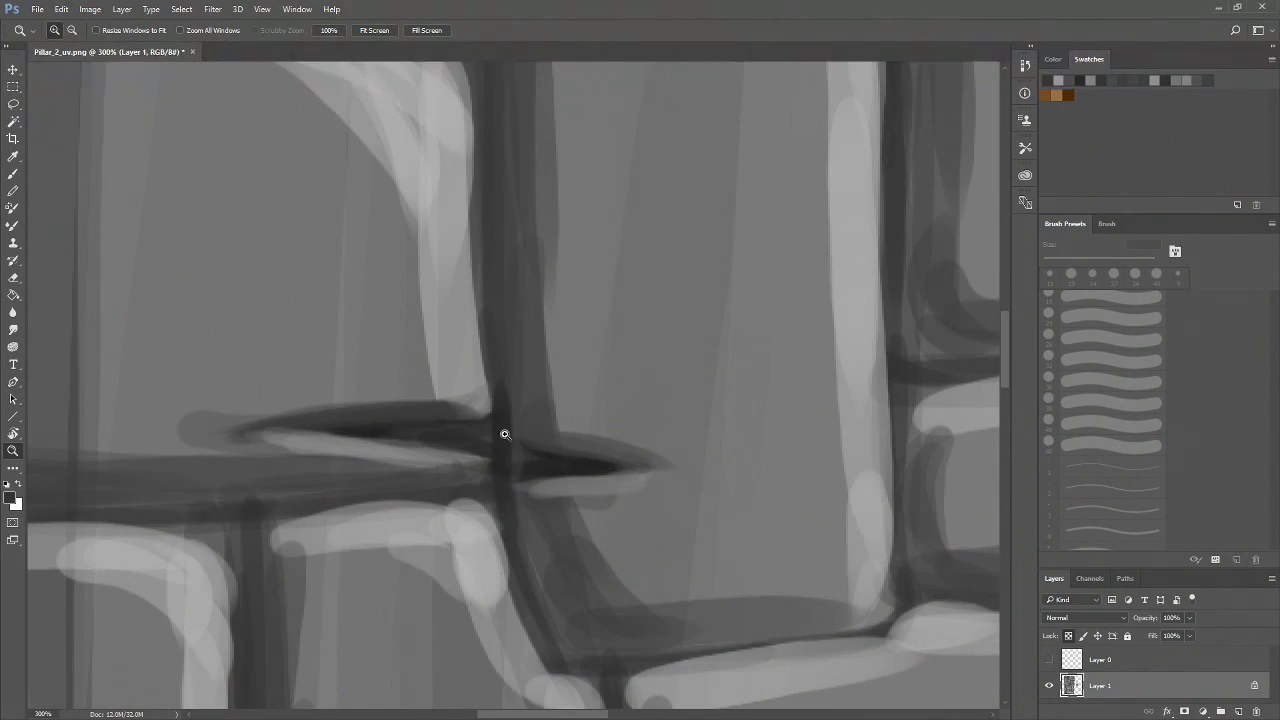
{"action": "key", "text": "b"}
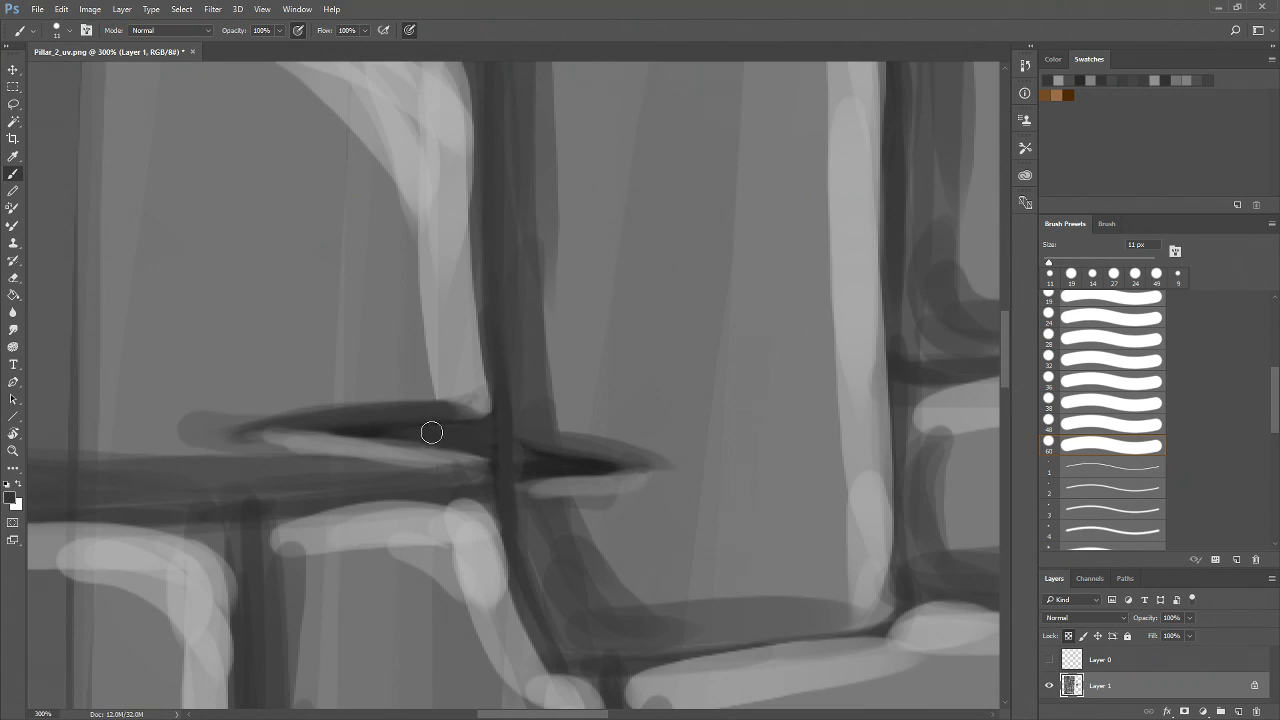
{"action": "left_click_drag", "start_coordinate": [381, 434], "coordinate": [504, 454]}
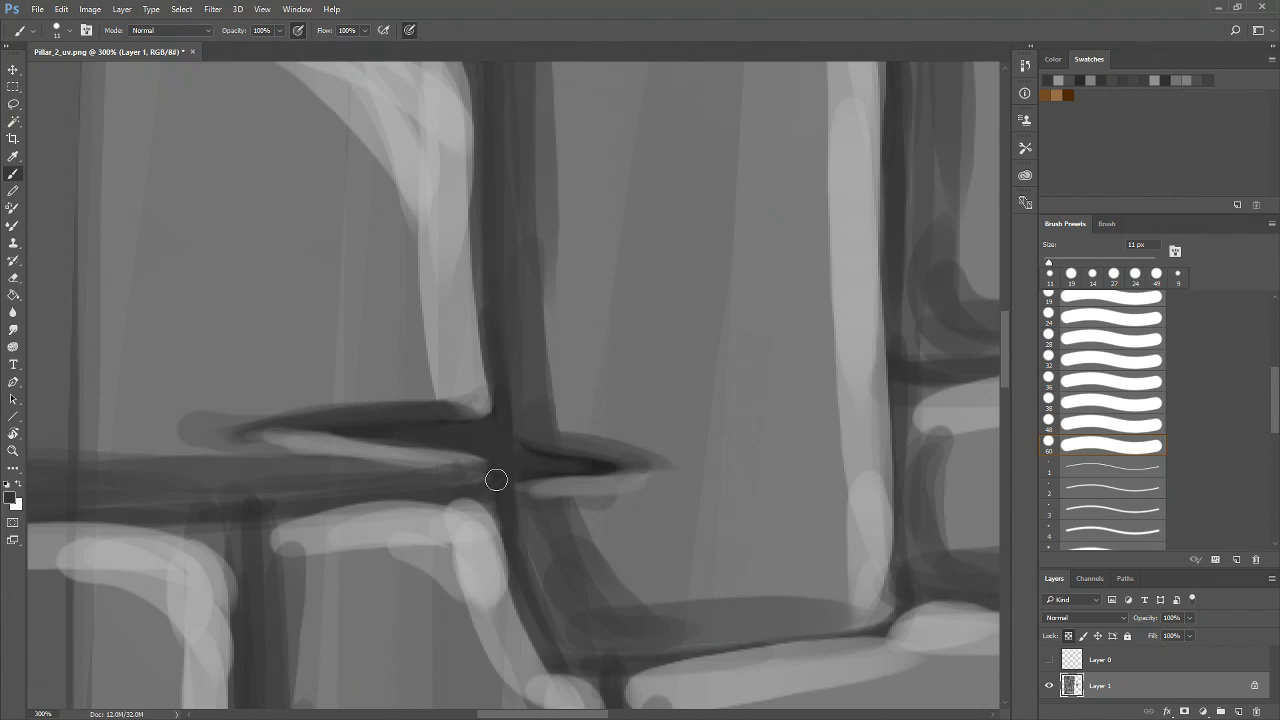
{"action": "left_click_drag", "start_coordinate": [615, 466], "coordinate": [492, 475]}
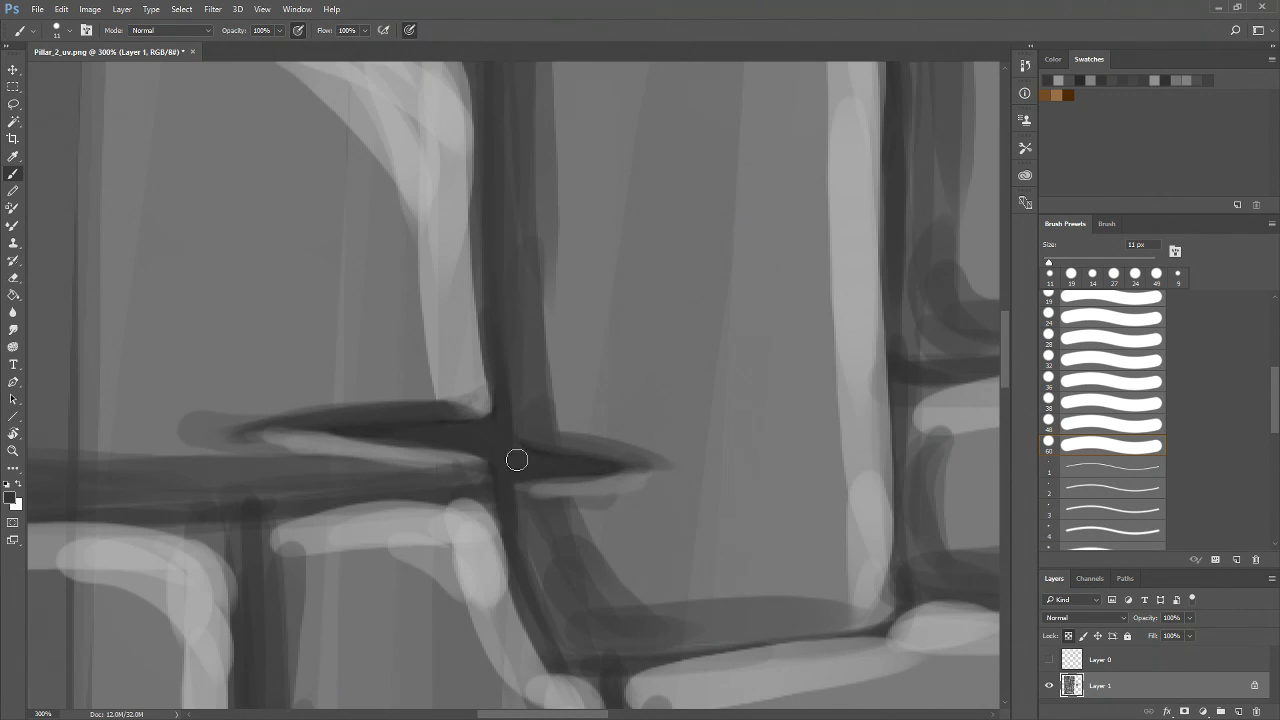
Darken the short horizontal crack beside the vertical mortar line further down
{"action": "key", "text": "z"}
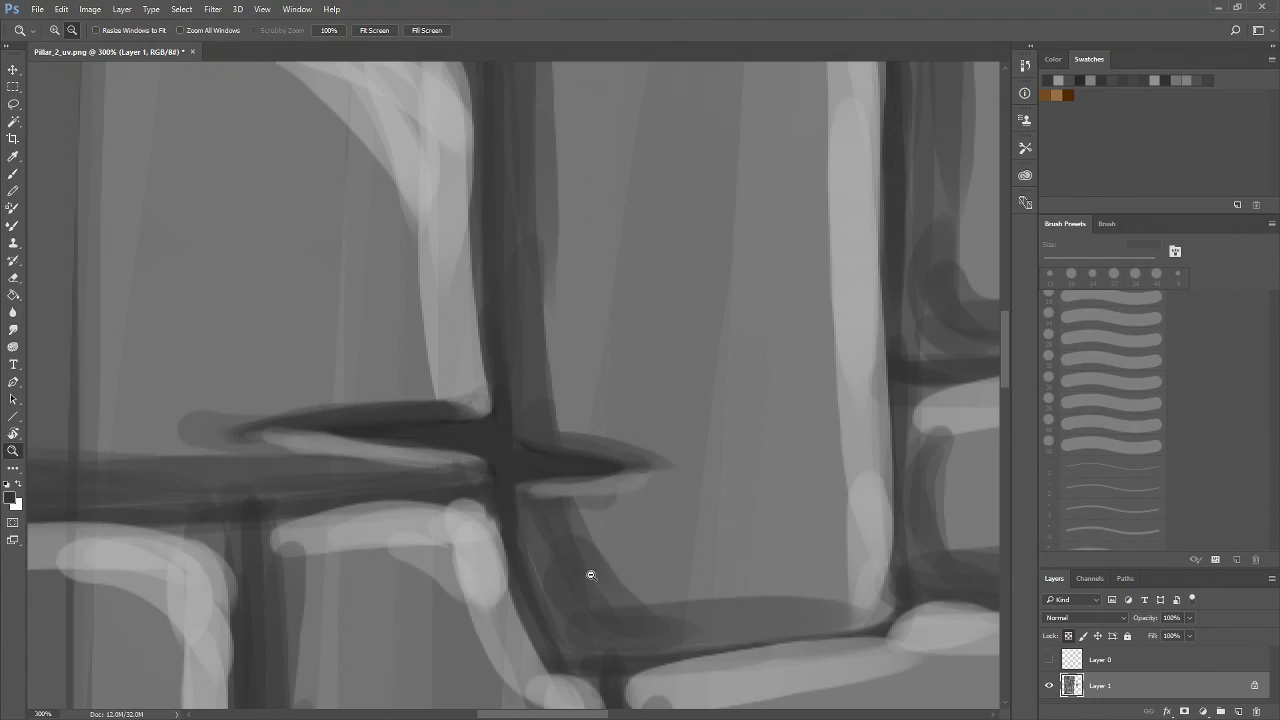
{"action": "left_click", "coordinate": [592, 577], "text": "alt"}
{"action": "left_click", "coordinate": [592, 577], "text": "alt"}
{"action": "left_click", "coordinate": [592, 577], "text": "alt"}
{"action": "left_click_drag", "start_coordinate": [657, 594], "coordinate": [516, 380]}
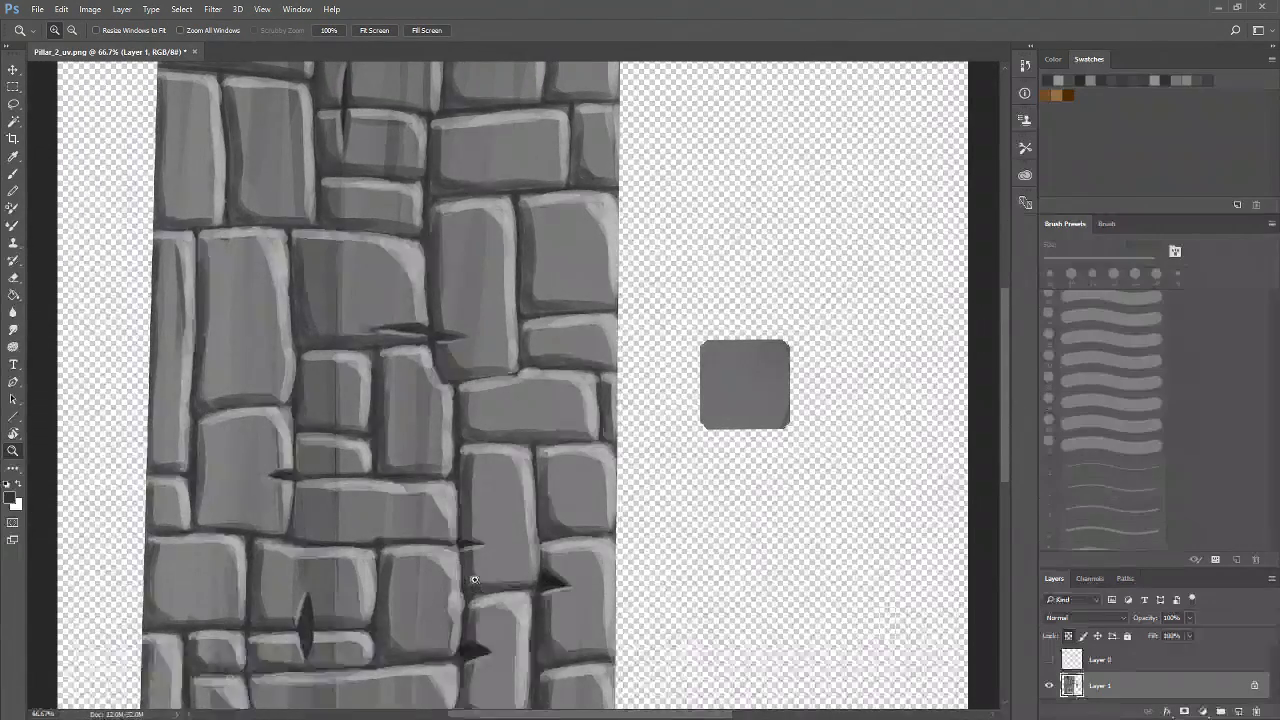
{"action": "left_click", "coordinate": [472, 582]}
{"action": "left_click", "coordinate": [472, 582]}
{"action": "left_click", "coordinate": [474, 580]}
{"action": "left_click", "coordinate": [480, 562]}
{"action": "left_click_drag", "start_coordinate": [422, 434], "coordinate": [440, 493]}
{"action": "key", "text": "b"}
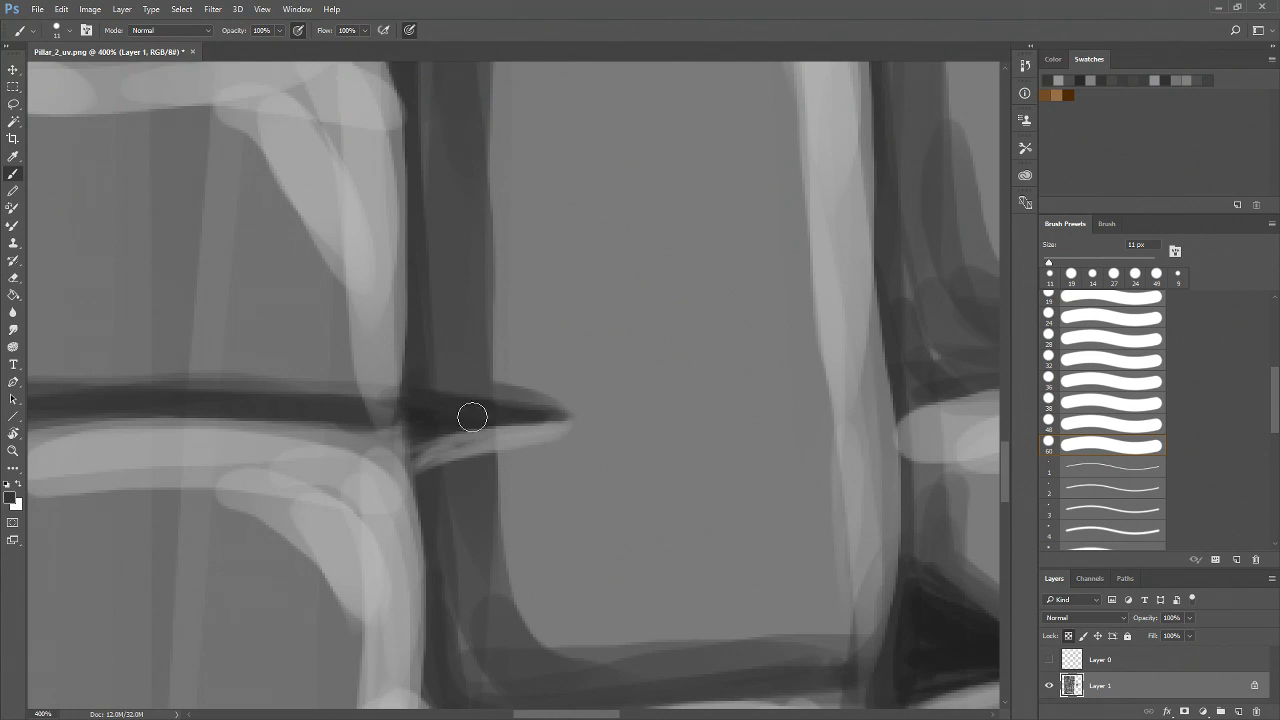
{"action": "left_click_drag", "start_coordinate": [394, 412], "coordinate": [413, 453]}
{"action": "key", "text": "z"}
{"action": "left_click", "coordinate": [423, 503], "text": "alt"}
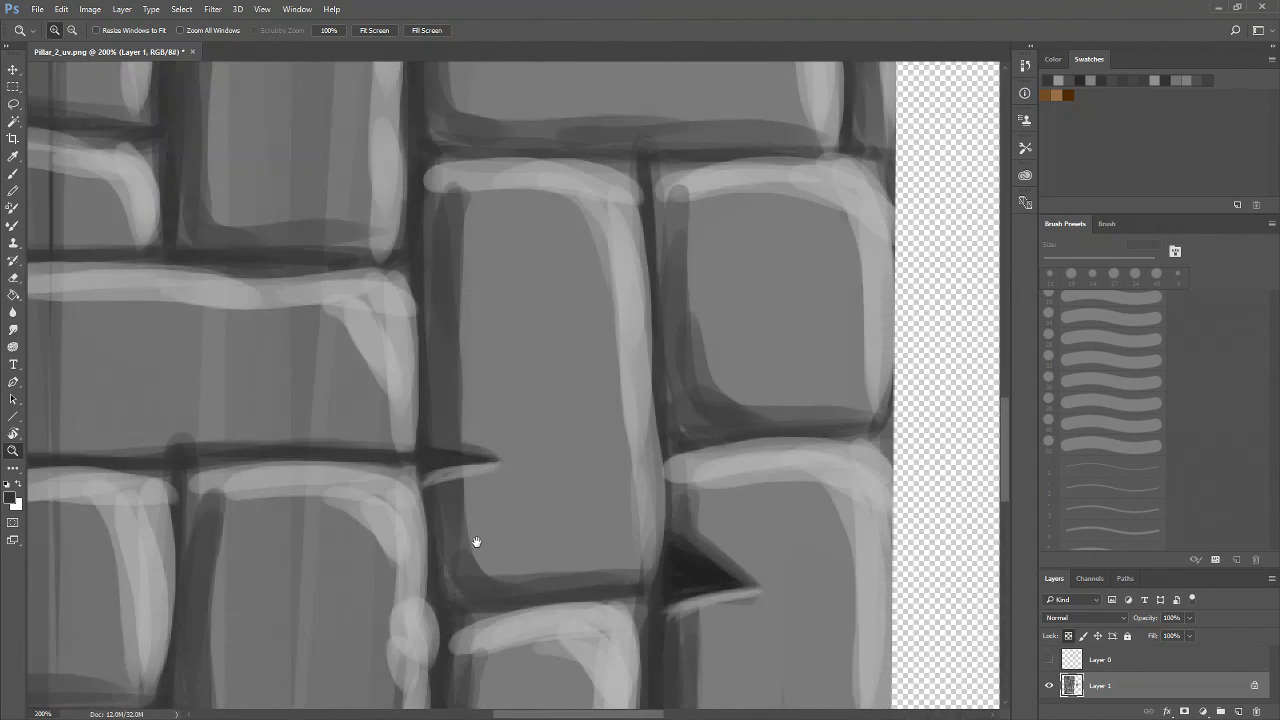
Fill out and darken the wedge crack near the pillar's right edge with dark brush strokes
{"action": "scroll", "coordinate": [475, 500], "scroll_direction": "down", "scroll_amount": 3}
{"action": "key", "text": "b"}
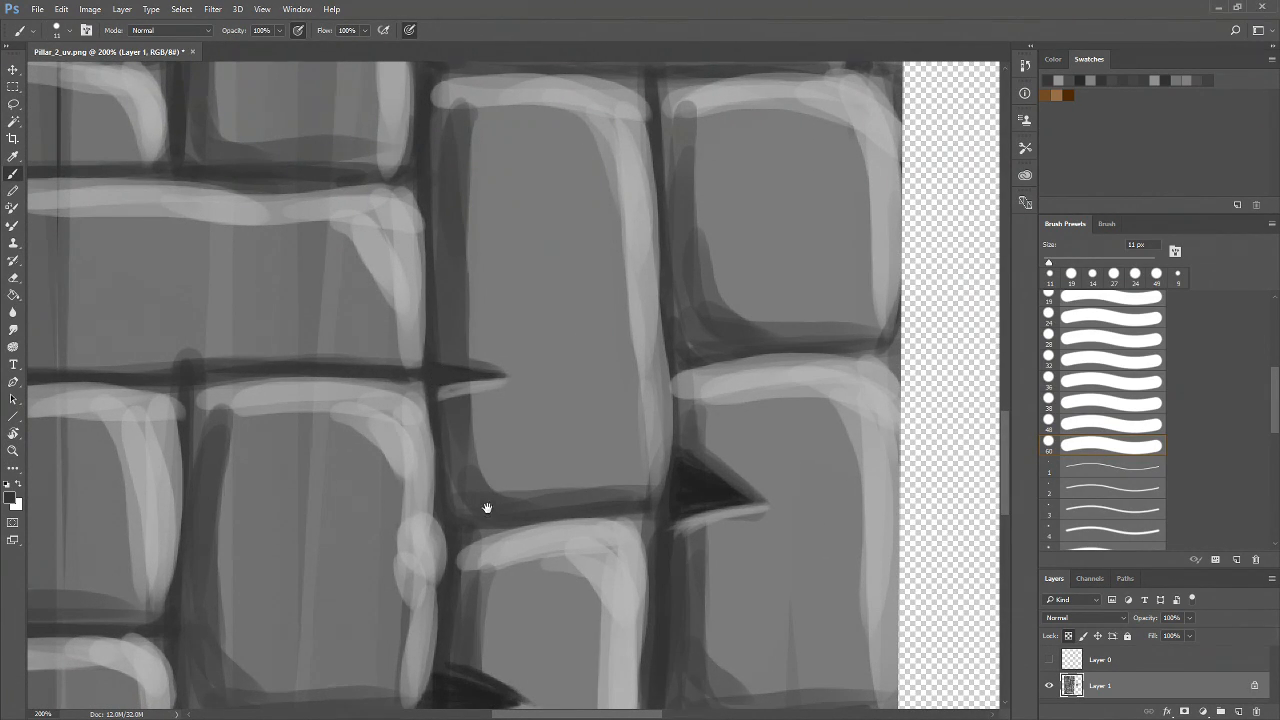
{"action": "left_click_drag", "start_coordinate": [489, 512], "coordinate": [517, 304]}
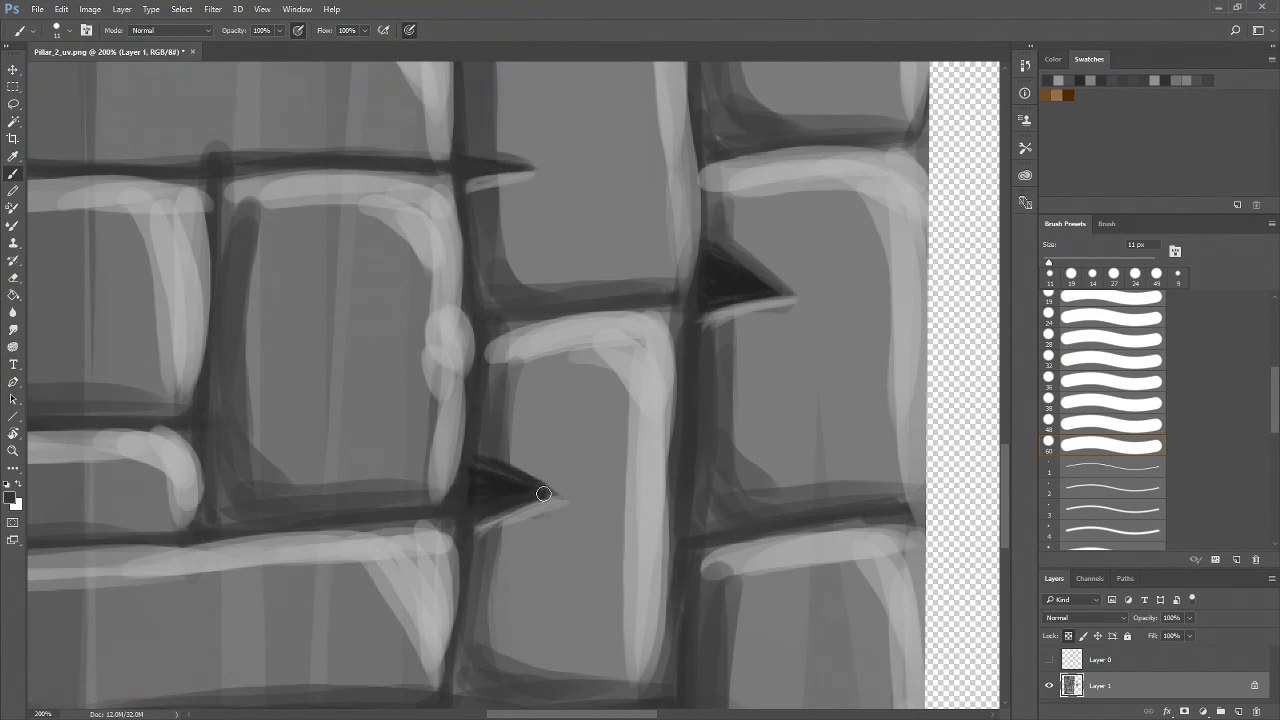
{"action": "left_click_drag", "start_coordinate": [611, 519], "coordinate": [498, 475]}
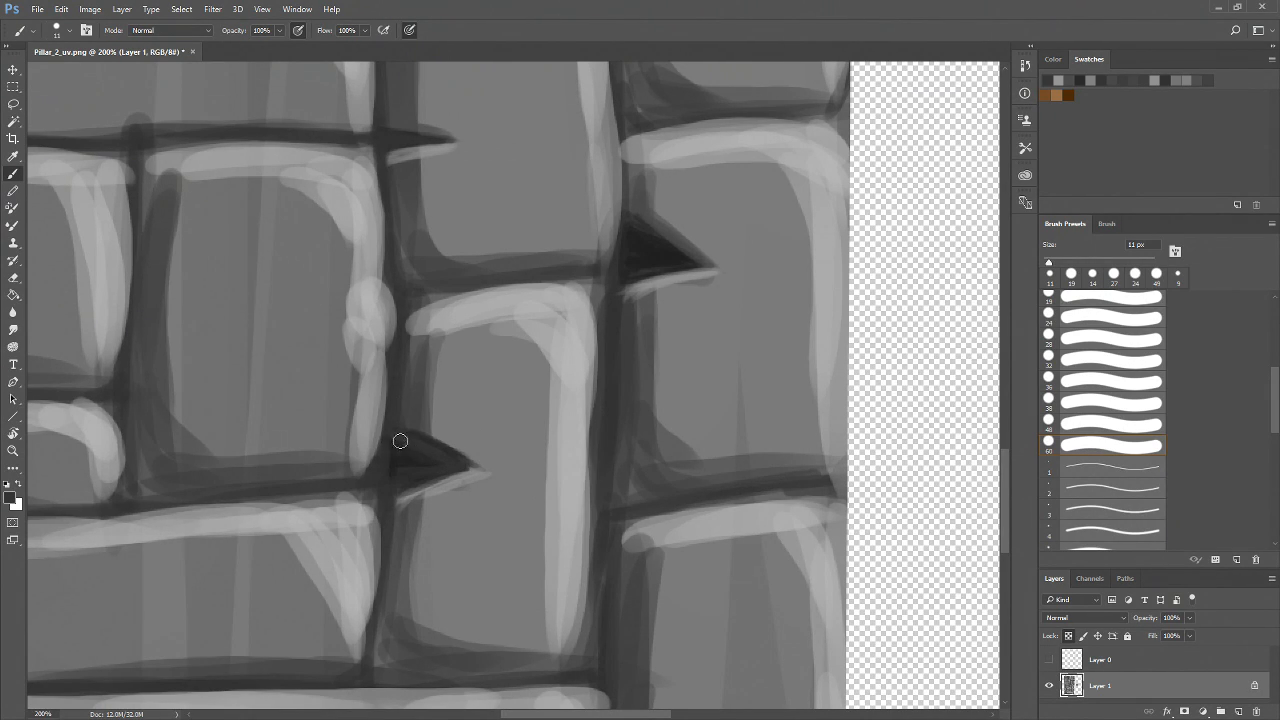
{"action": "mouse_move", "coordinate": [556, 468]}
{"action": "left_mouse_down"}
{"action": "mouse_move", "coordinate": [360, 565]}
{"action": "mouse_move", "coordinate": [363, 520]}
{"action": "mouse_move", "coordinate": [550, 389]}
{"action": "mouse_move", "coordinate": [459, 492]}
{"action": "mouse_move", "coordinate": [333, 584]}
{"action": "left_mouse_up"}
{"action": "key", "text": "z"}
{"action": "left_click", "coordinate": [441, 485], "text": "alt"}
{"action": "left_click", "coordinate": [447, 475], "text": "alt"}
{"action": "left_click", "coordinate": [452, 472], "text": "alt"}
{"action": "left_click", "coordinate": [481, 470]}
{"action": "left_click", "coordinate": [486, 467]}
{"action": "left_click", "coordinate": [490, 466]}
{"action": "left_click", "coordinate": [492, 466]}
{"action": "left_click", "coordinate": [356, 342]}
{"action": "left_click_drag", "start_coordinate": [350, 427], "coordinate": [369, 531]}
{"action": "key", "text": "b"}
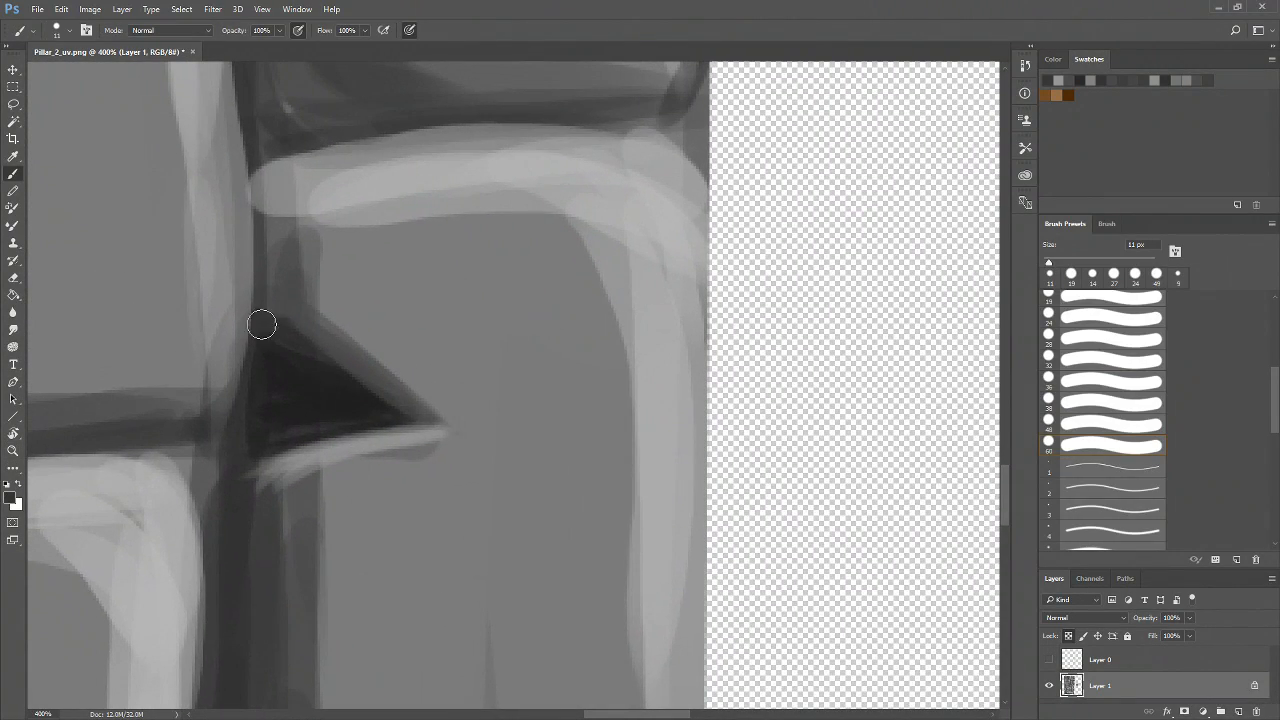
{"action": "mouse_move", "coordinate": [305, 356]}
{"action": "left_mouse_down"}
{"action": "mouse_move", "coordinate": [401, 413]}
{"action": "mouse_move", "coordinate": [287, 338]}
{"action": "mouse_move", "coordinate": [384, 416]}
{"action": "mouse_move", "coordinate": [345, 424]}
{"action": "mouse_move", "coordinate": [401, 418]}
{"action": "mouse_move", "coordinate": [300, 433]}
{"action": "mouse_move", "coordinate": [332, 419]}
{"action": "mouse_move", "coordinate": [261, 423]}
{"action": "mouse_move", "coordinate": [320, 394]}
{"action": "mouse_move", "coordinate": [282, 358]}
{"action": "mouse_move", "coordinate": [258, 358]}
{"action": "mouse_move", "coordinate": [306, 379]}
{"action": "left_mouse_up"}
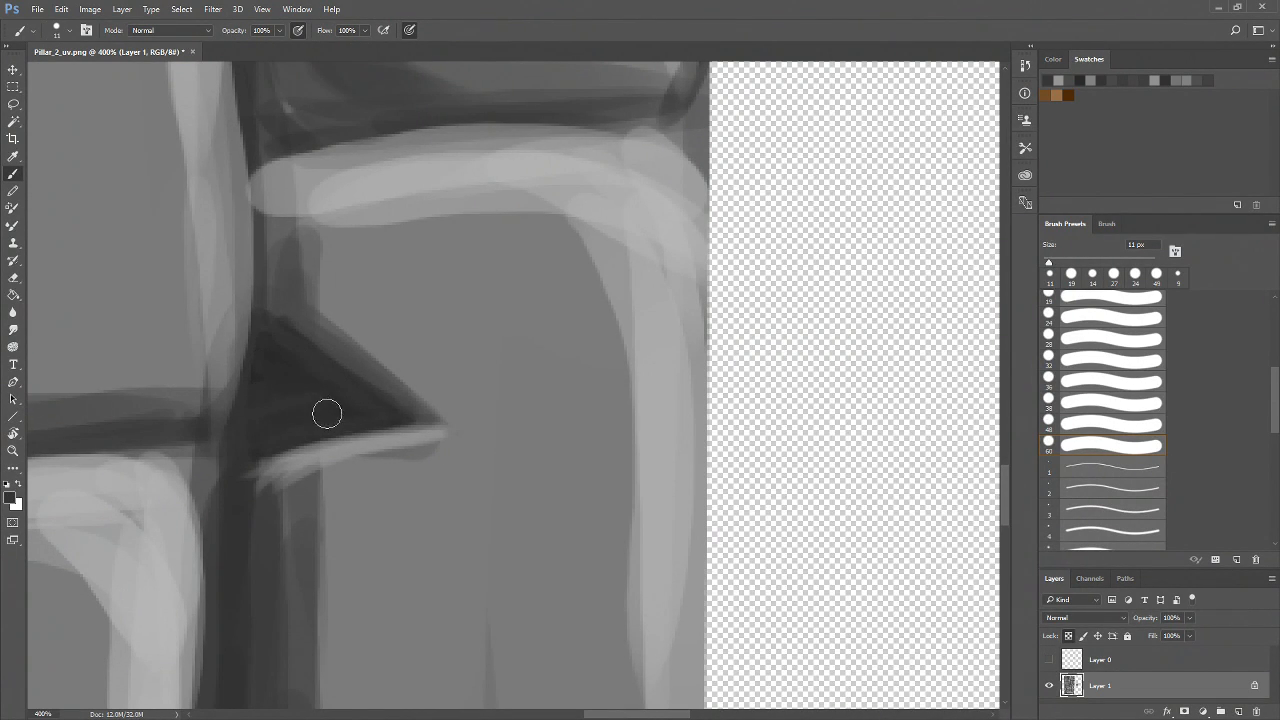
{"action": "left_click", "coordinate": [264, 340], "text": "alt"}
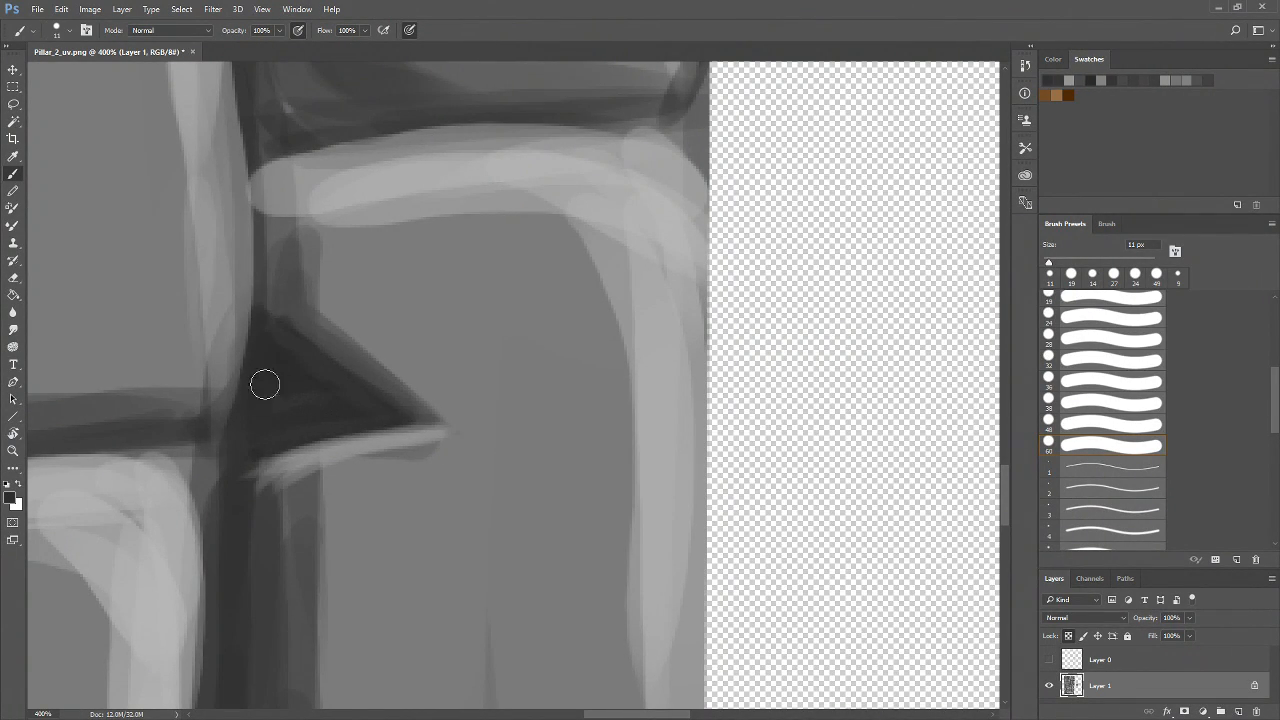
{"action": "left_click", "coordinate": [232, 508], "text": "alt"}
{"action": "left_click", "coordinate": [345, 412], "text": "alt"}
{"action": "left_click", "coordinate": [292, 418], "text": "alt"}
{"action": "left_click", "coordinate": [291, 376], "text": "alt"}
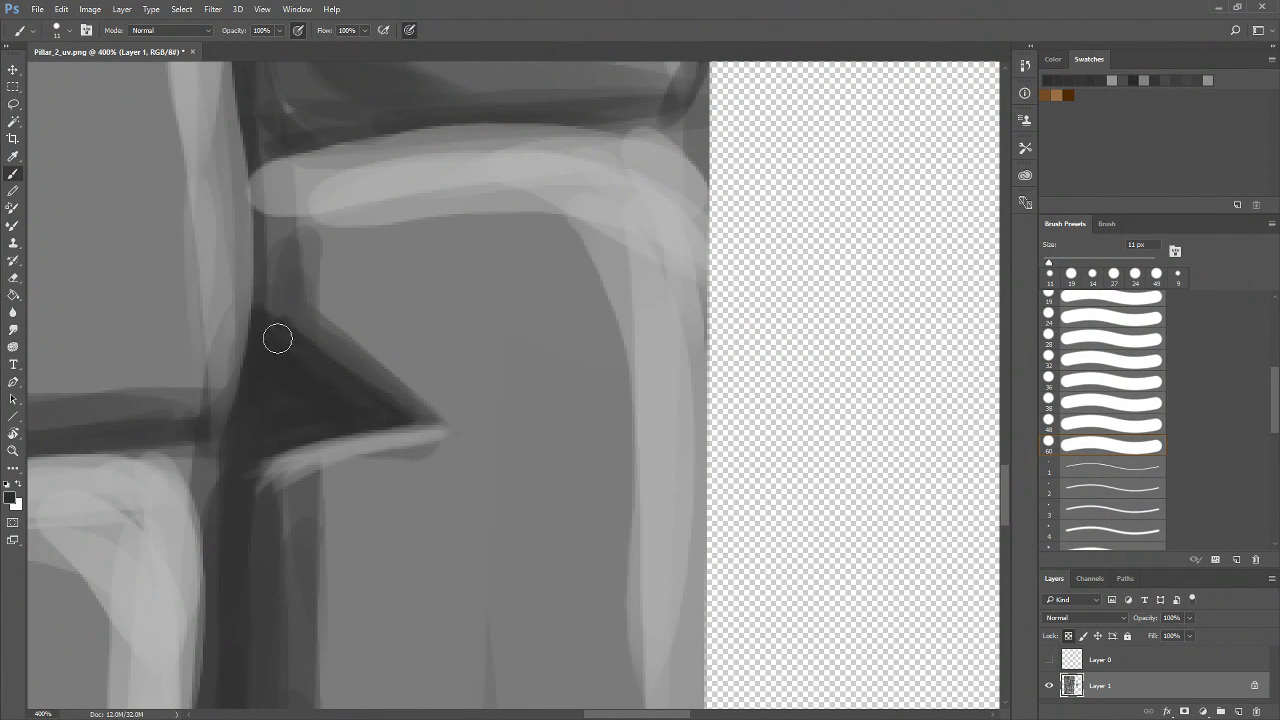
{"action": "mouse_move", "coordinate": [272, 428]}
{"action": "left_mouse_down"}
{"action": "mouse_move", "coordinate": [148, 440]}
{"action": "mouse_move", "coordinate": [214, 453]}
{"action": "mouse_move", "coordinate": [222, 536]}
{"action": "left_mouse_up"}
{"action": "left_click", "coordinate": [92, 440], "text": "alt"}
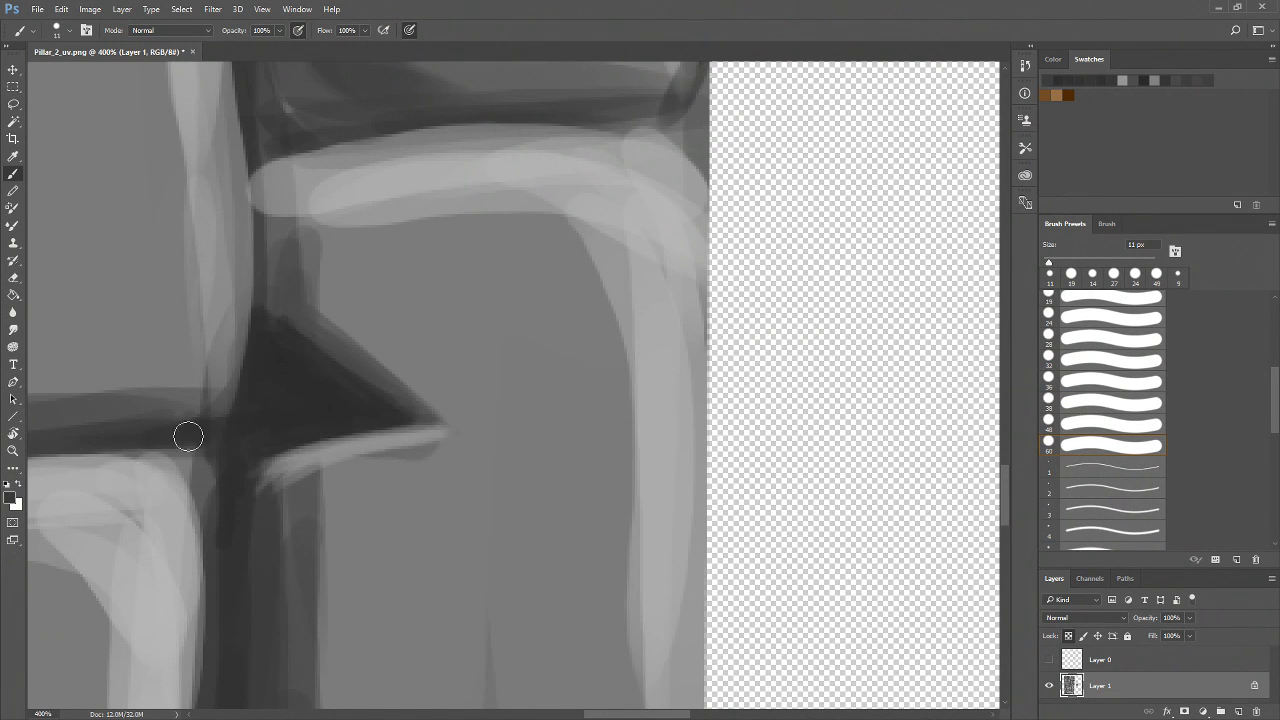
Review the painted cracks across the whole stone-brick texture at different zoom levels
{"action": "key", "text": "z"}
{"action": "left_click", "coordinate": [280, 422], "text": "alt"}
{"action": "left_click", "coordinate": [284, 425], "text": "alt"}
{"action": "left_click", "coordinate": [290, 430], "text": "alt"}
{"action": "left_click", "coordinate": [346, 520], "text": "alt"}
{"action": "left_click", "coordinate": [352, 520], "text": "alt"}
{"action": "left_click_drag", "start_coordinate": [276, 487], "coordinate": [430, 548]}
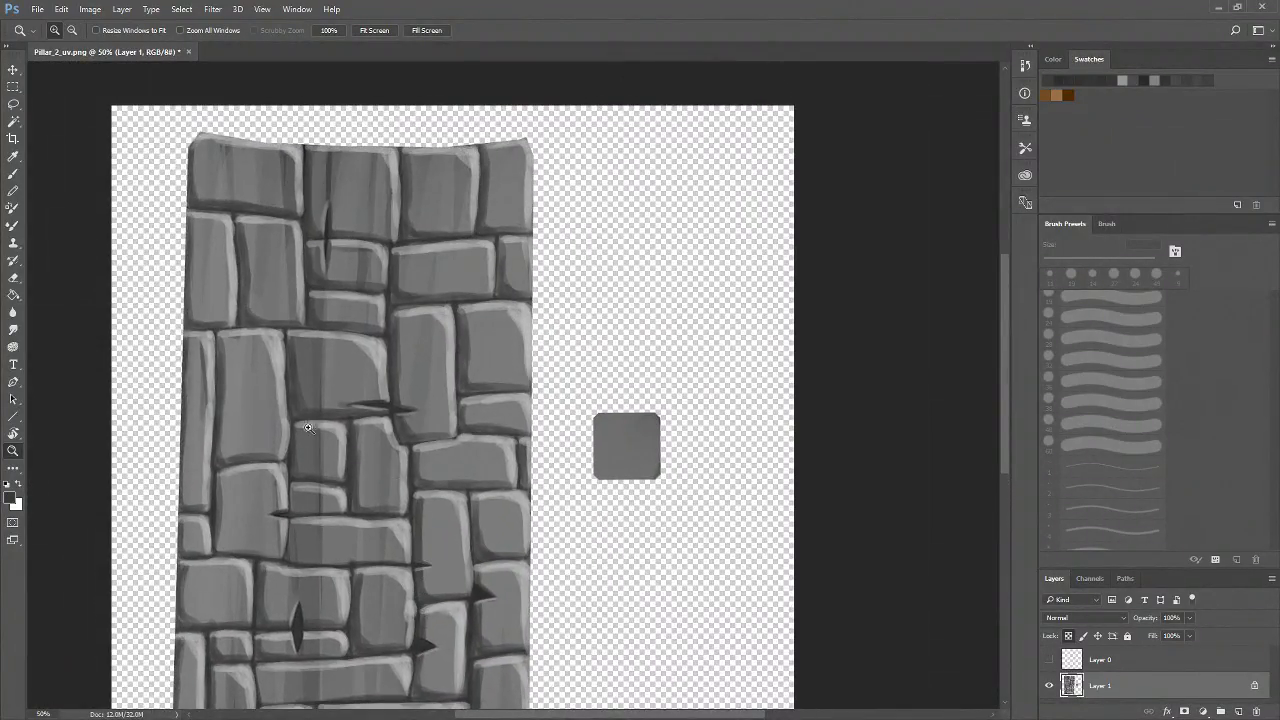
{"action": "left_click_drag", "start_coordinate": [390, 610], "coordinate": [409, 563]}
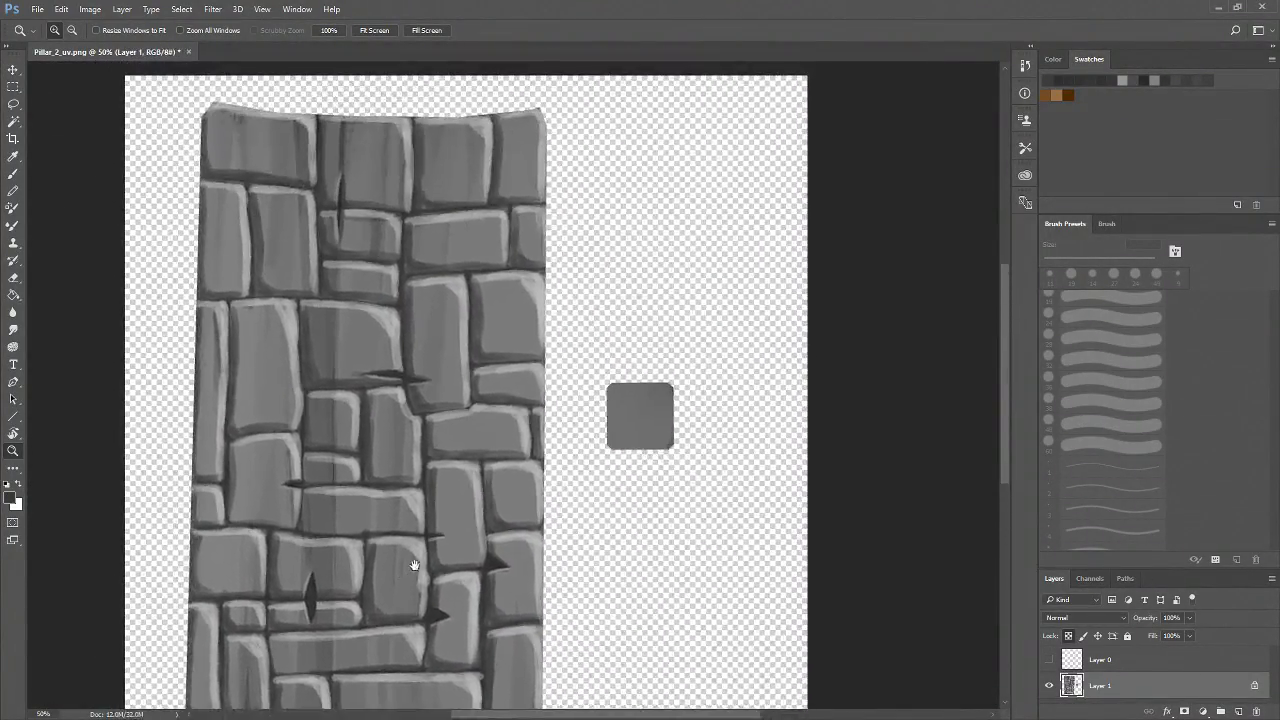
{"action": "left_click_drag", "start_coordinate": [533, 617], "coordinate": [508, 550]}
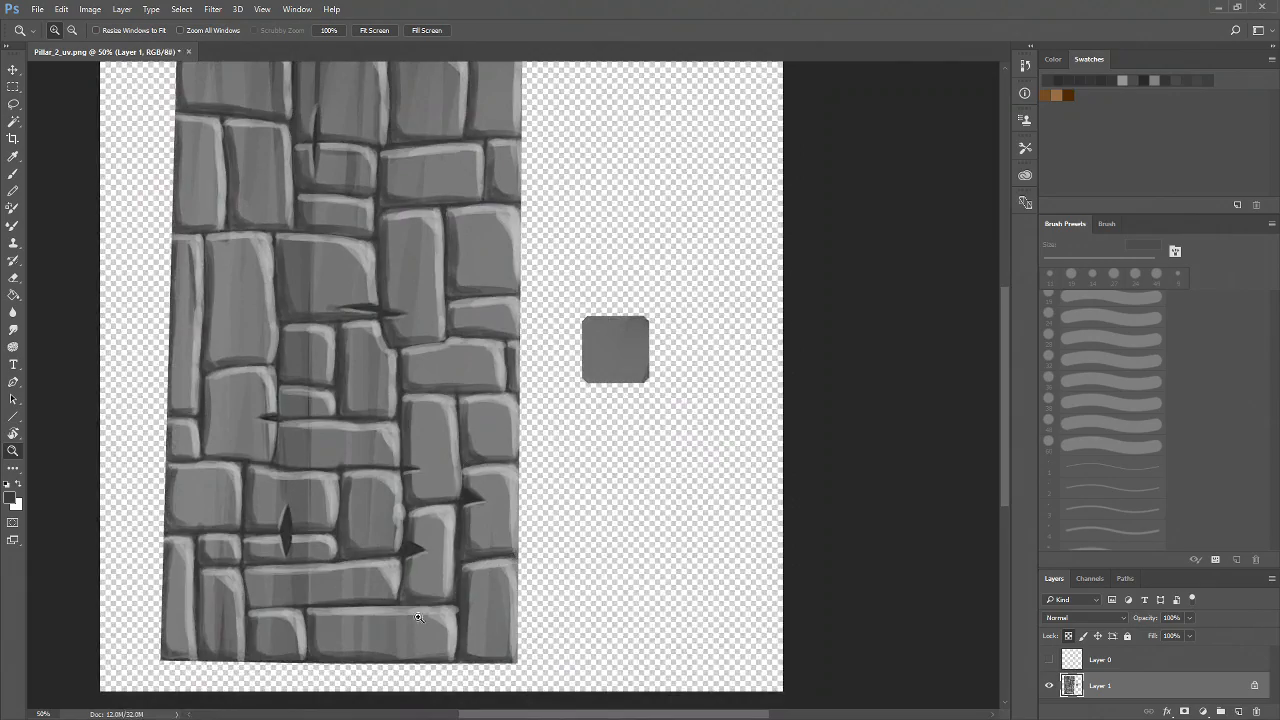
{"action": "left_click", "coordinate": [411, 537]}
{"action": "left_click", "coordinate": [411, 537]}
{"action": "left_click", "coordinate": [411, 537]}
{"action": "left_click_drag", "start_coordinate": [360, 469], "coordinate": [417, 557]}
{"action": "left_click_drag", "start_coordinate": [416, 452], "coordinate": [430, 545]}
{"action": "left_click", "coordinate": [441, 527], "text": "alt"}
{"action": "left_click", "coordinate": [441, 530], "text": "alt"}
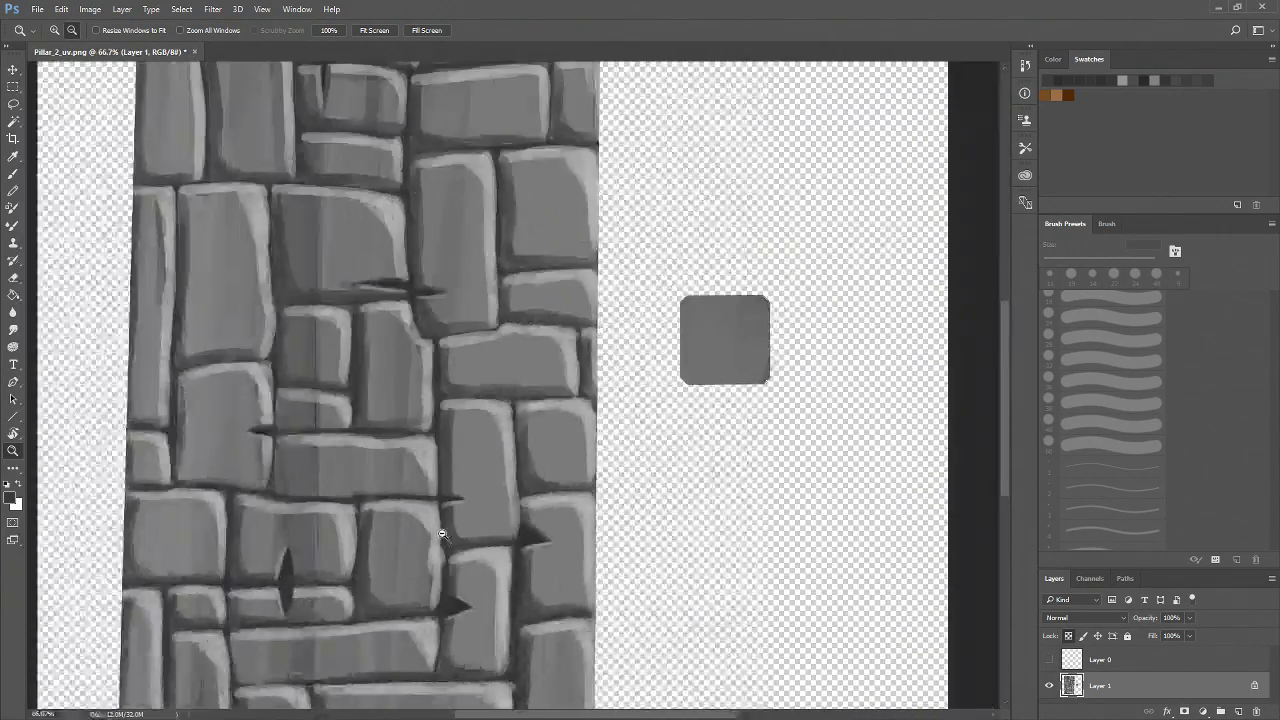
{"action": "left_click", "coordinate": [441, 533], "text": "alt"}
{"action": "left_click", "coordinate": [386, 304]}
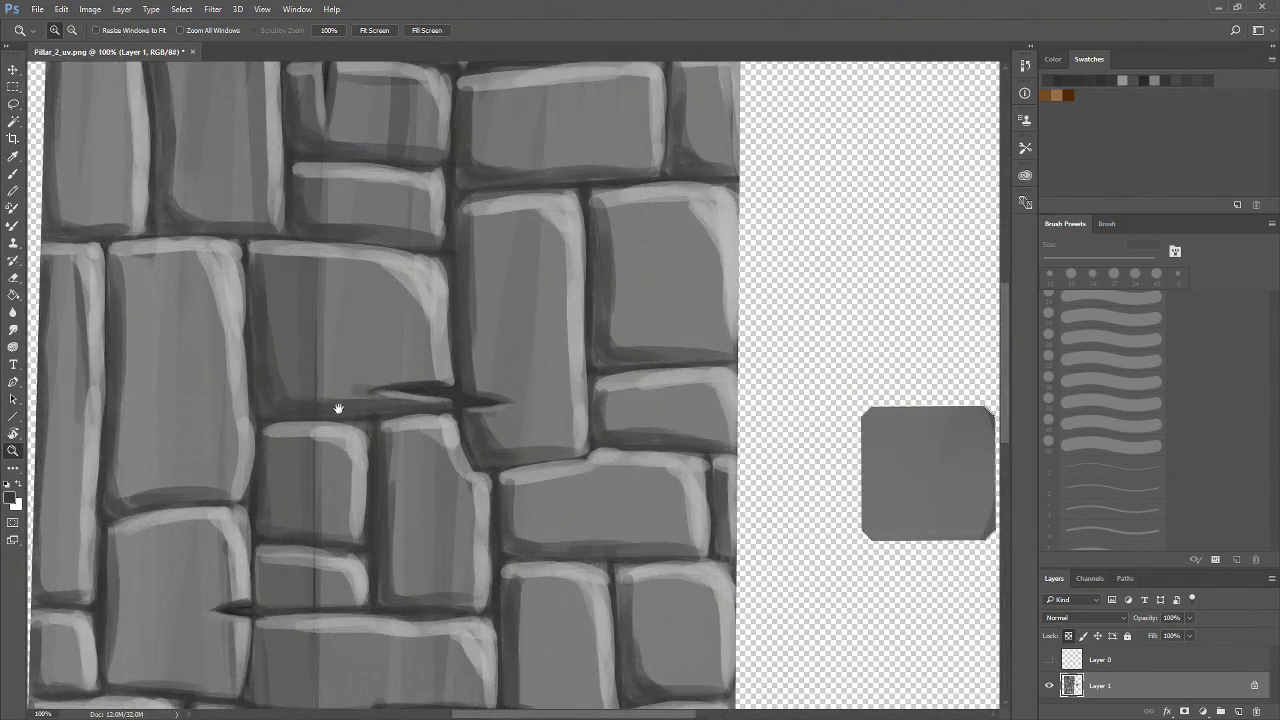
{"action": "scroll", "coordinate": [325, 370], "scroll_direction": "up", "scroll_amount": 3}
{"action": "left_click_drag", "start_coordinate": [317, 296], "coordinate": [335, 444]}
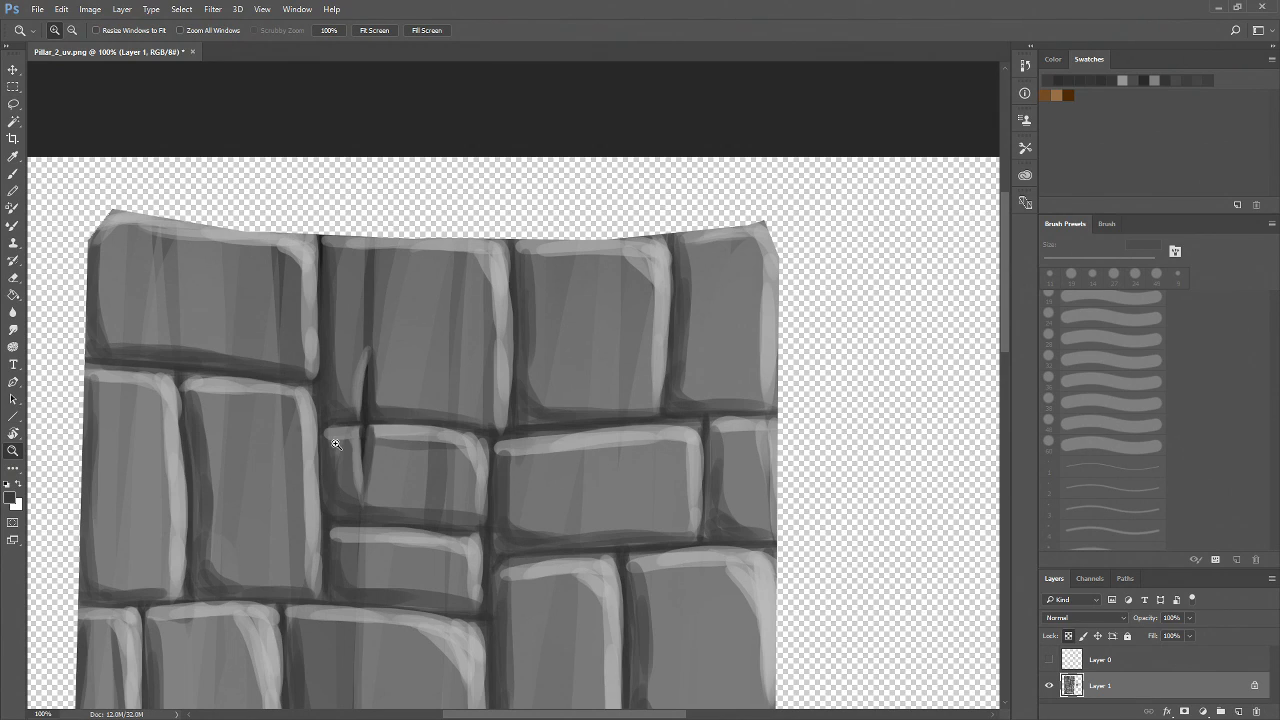
{"action": "left_click", "coordinate": [536, 516], "text": "alt"}
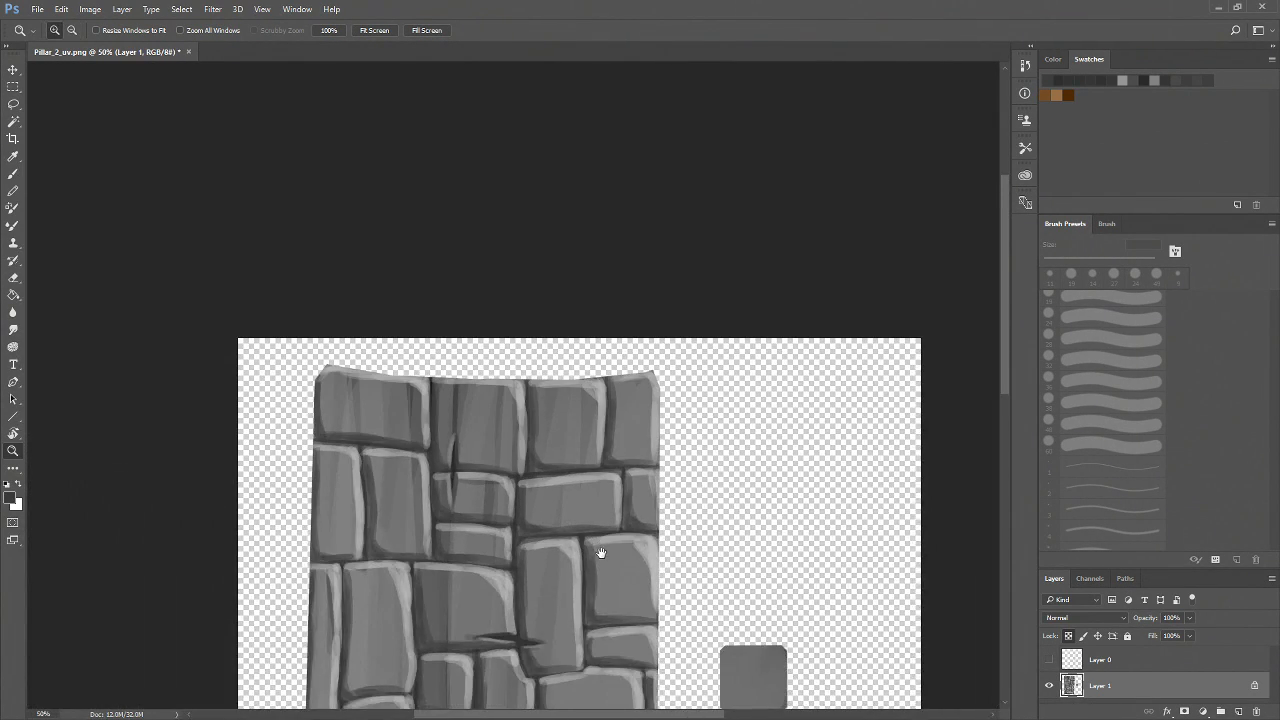
{"action": "left_click_drag", "start_coordinate": [603, 543], "coordinate": [574, 329]}
Choose black as the foreground color and add a new layer set to the Multiply blend mode
{"action": "left_click", "coordinate": [1053, 59]}
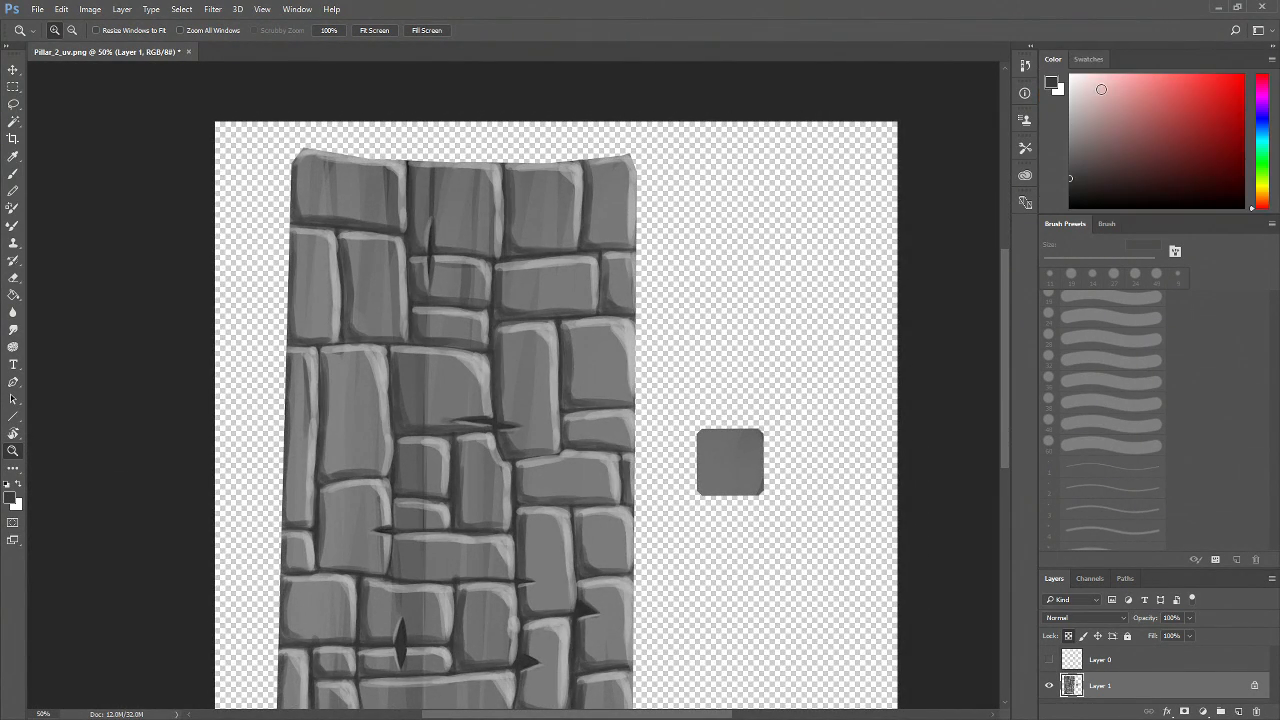
{"action": "left_click", "coordinate": [1069, 195]}
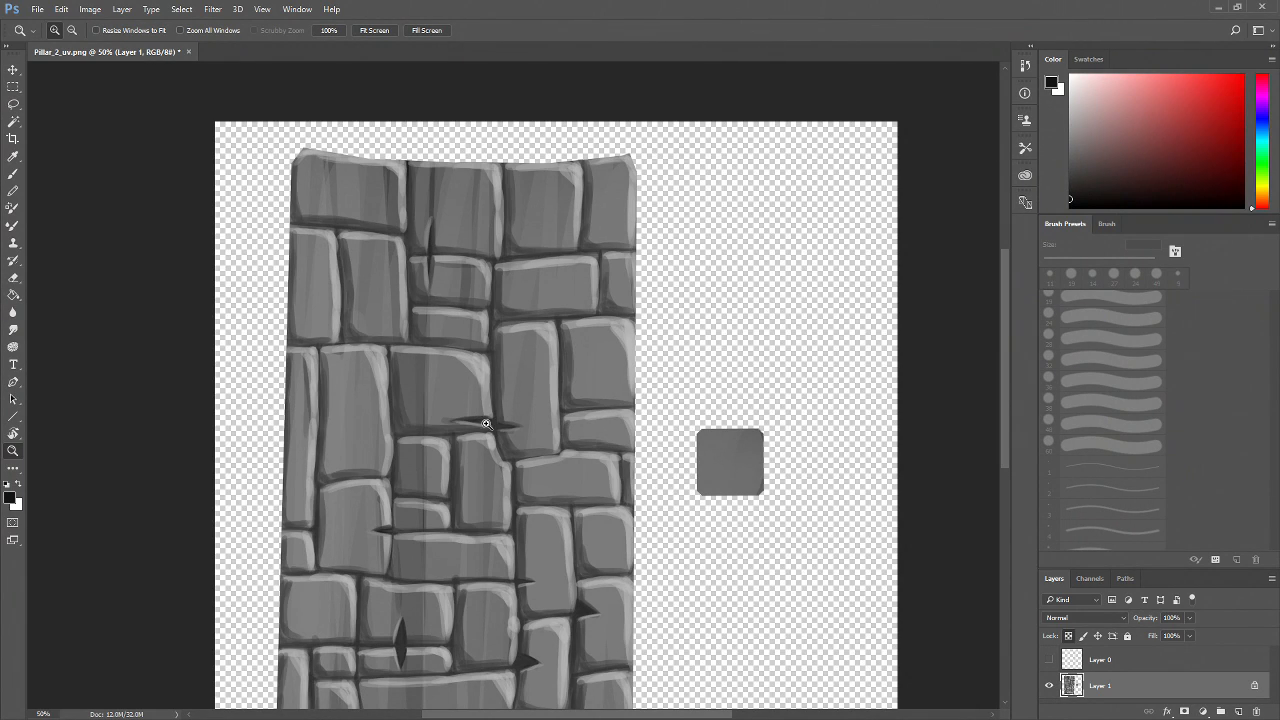
{"action": "key", "text": "b"}
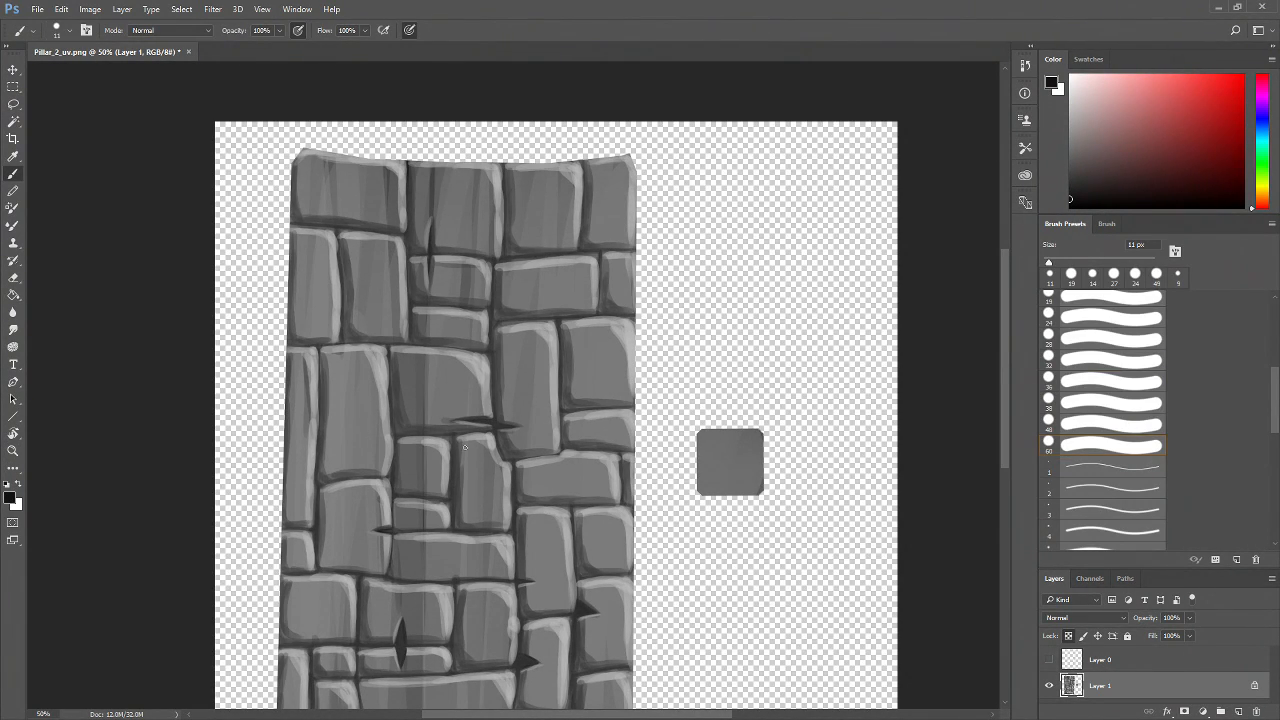
{"action": "left_click", "coordinate": [1240, 711]}
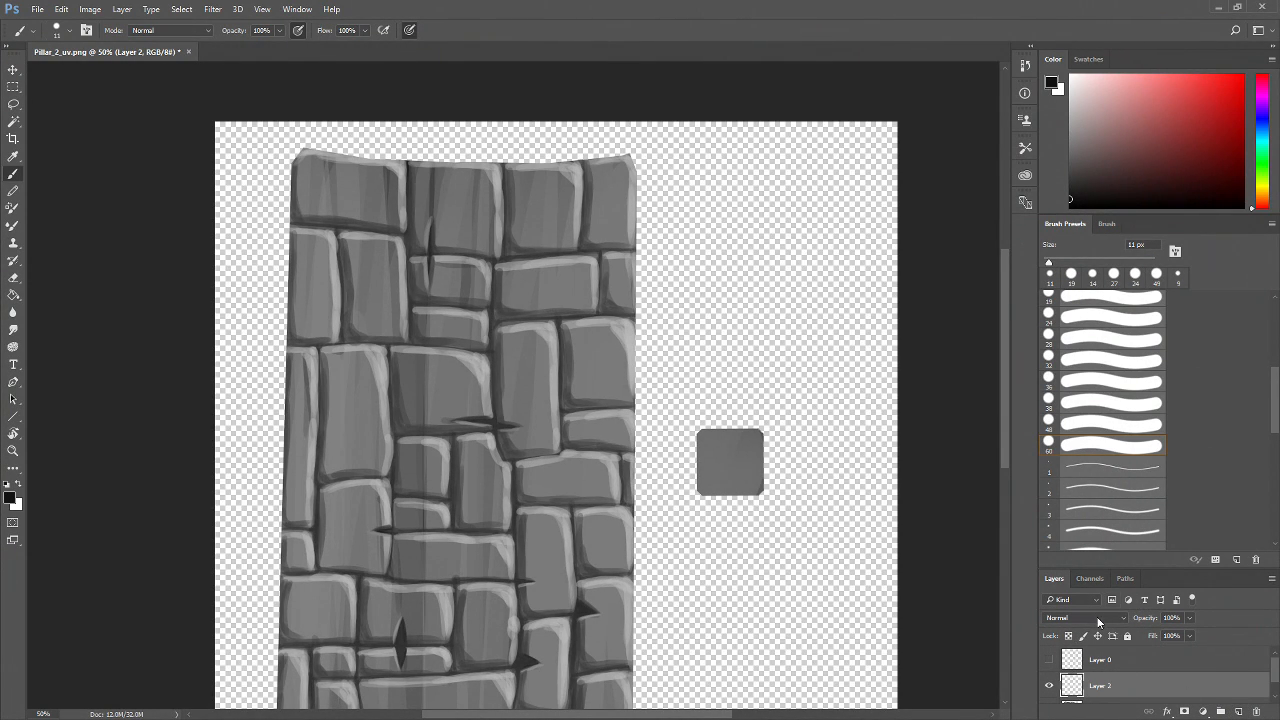
{"action": "left_click", "coordinate": [1098, 620]}
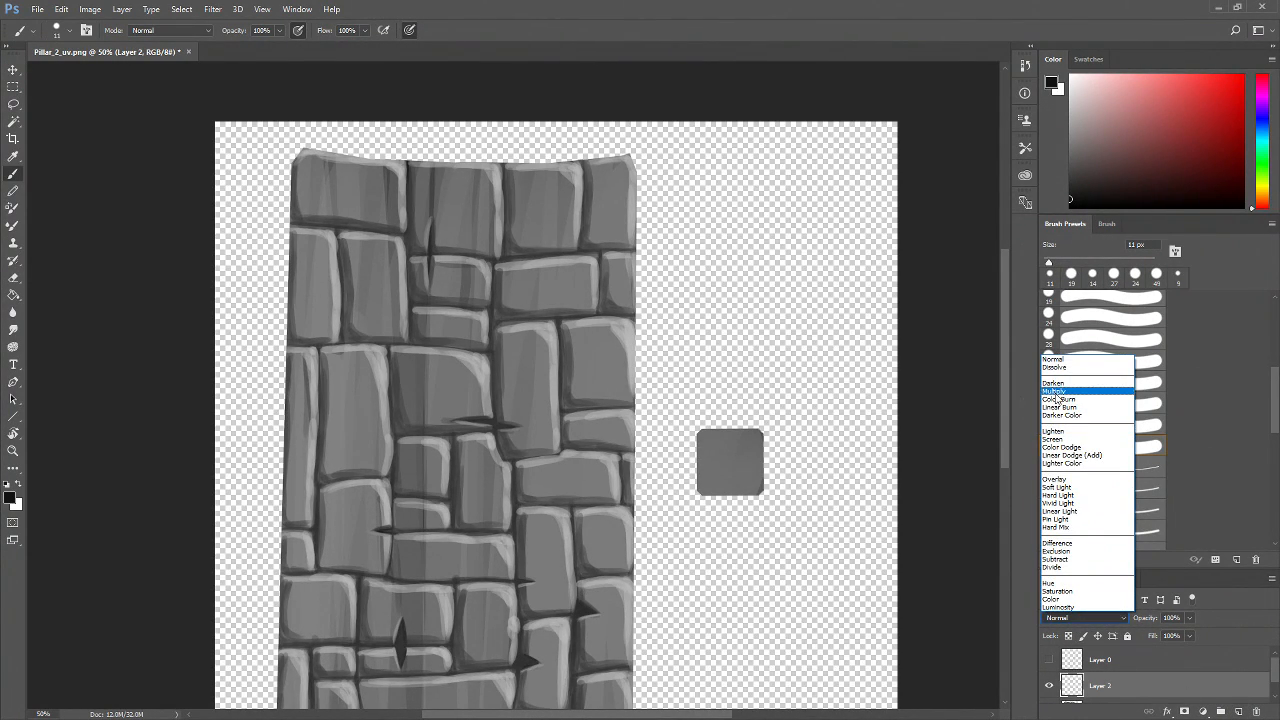
{"action": "left_click", "coordinate": [1056, 391]}
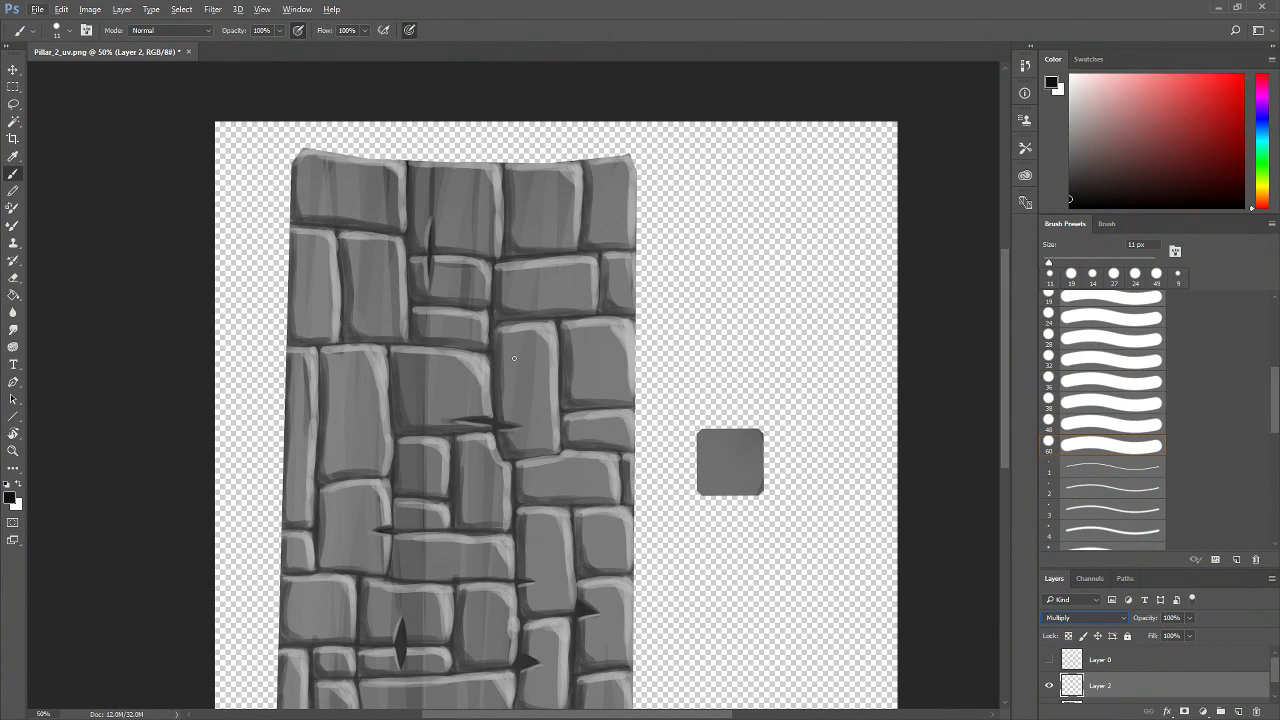
Switch to the Brush tool at 195 px on the Multiply layer, zoomed in on the brick texture
{"action": "key", "text": "alt+v"}
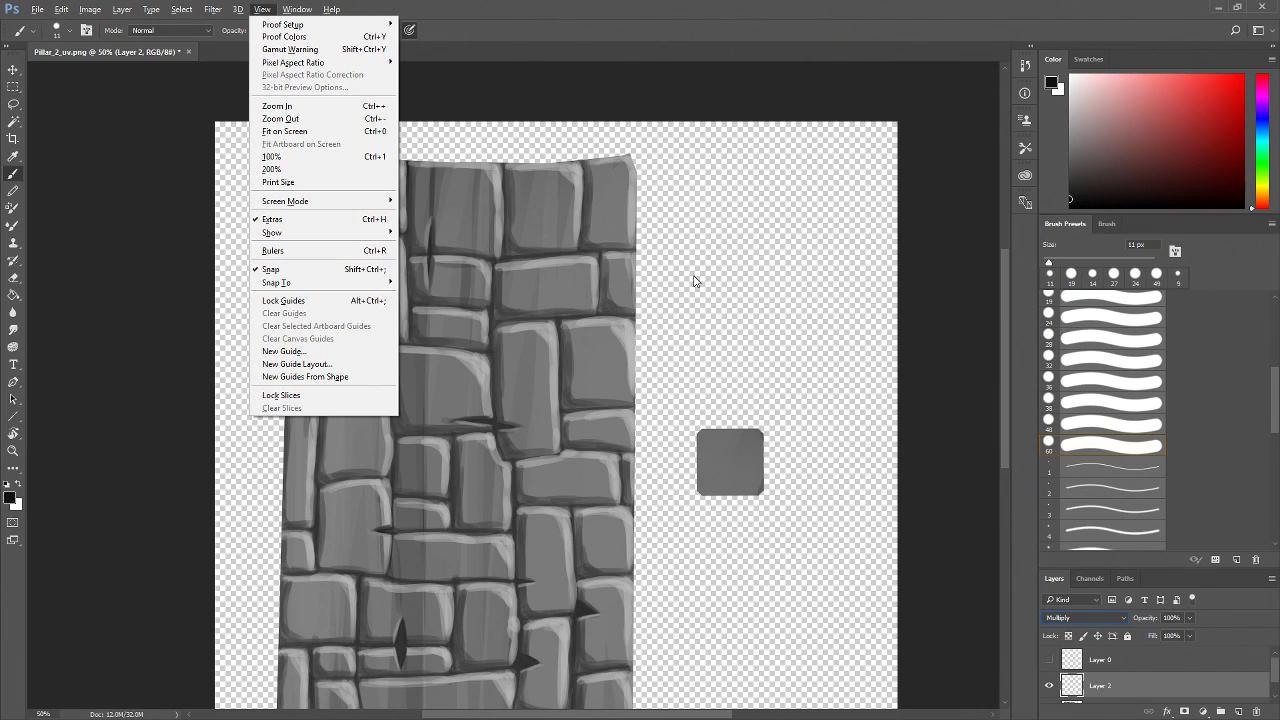
{"action": "key", "text": "Escape"}
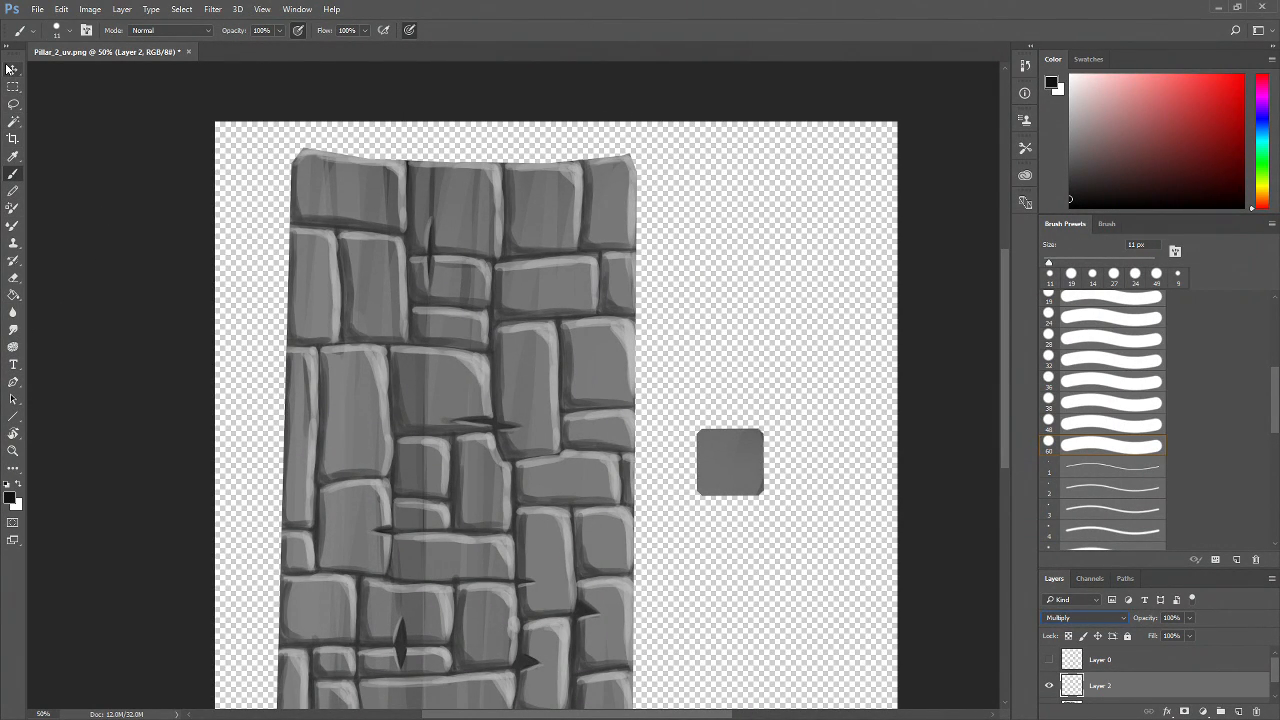
{"action": "key", "text": "z"}
{"action": "left_click", "coordinate": [505, 289], "text": "alt"}
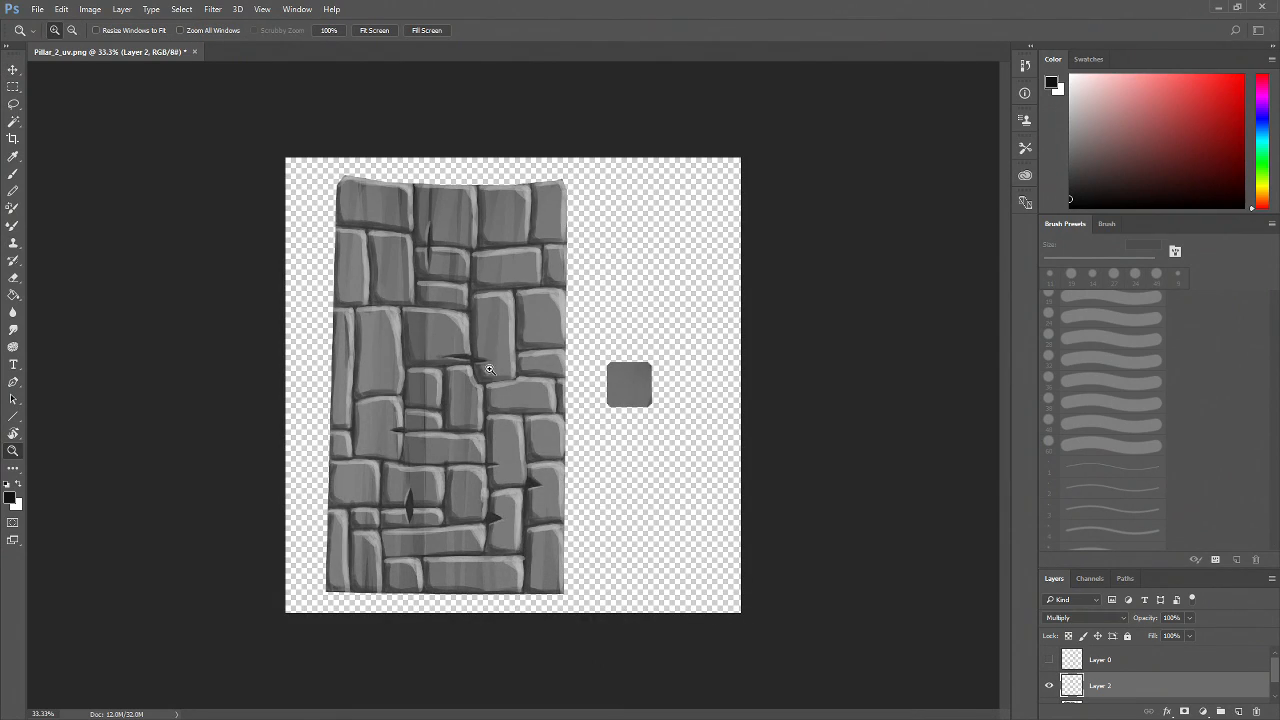
{"action": "left_click", "coordinate": [487, 375]}
{"action": "left_click", "coordinate": [487, 375]}
{"action": "left_click_drag", "start_coordinate": [469, 496], "coordinate": [457, 440]}
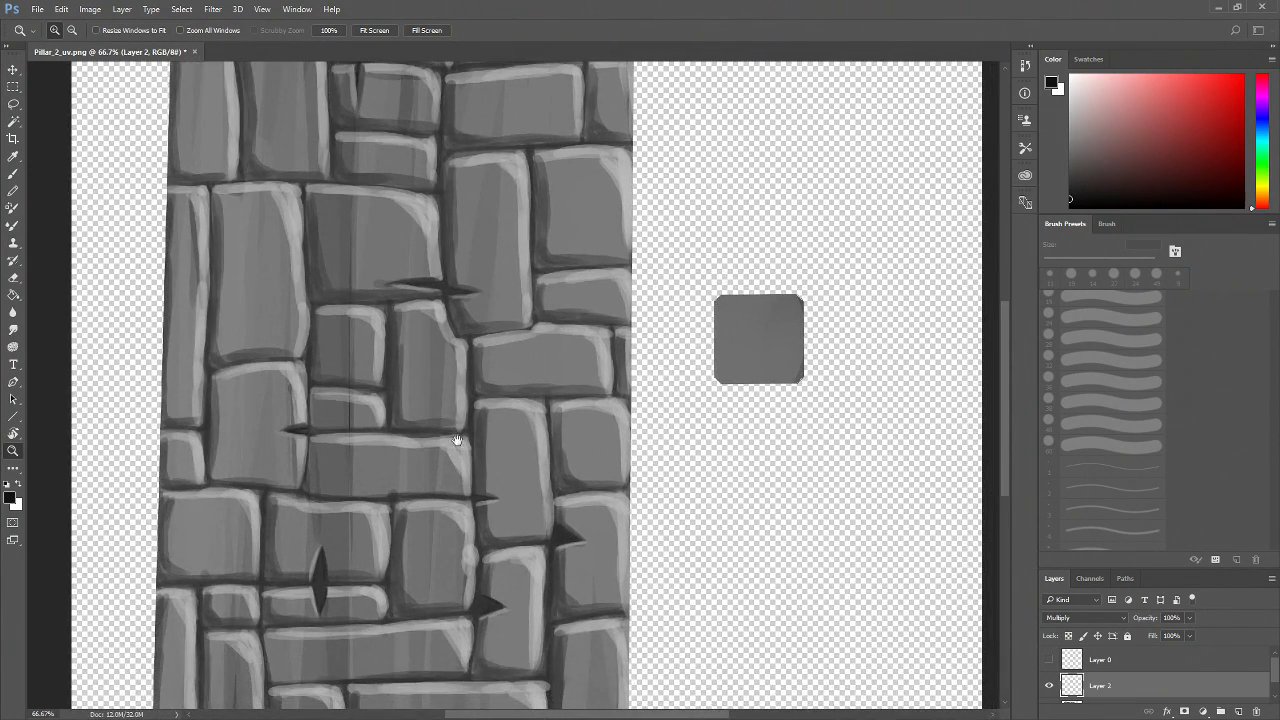
{"action": "key", "text": "b"}
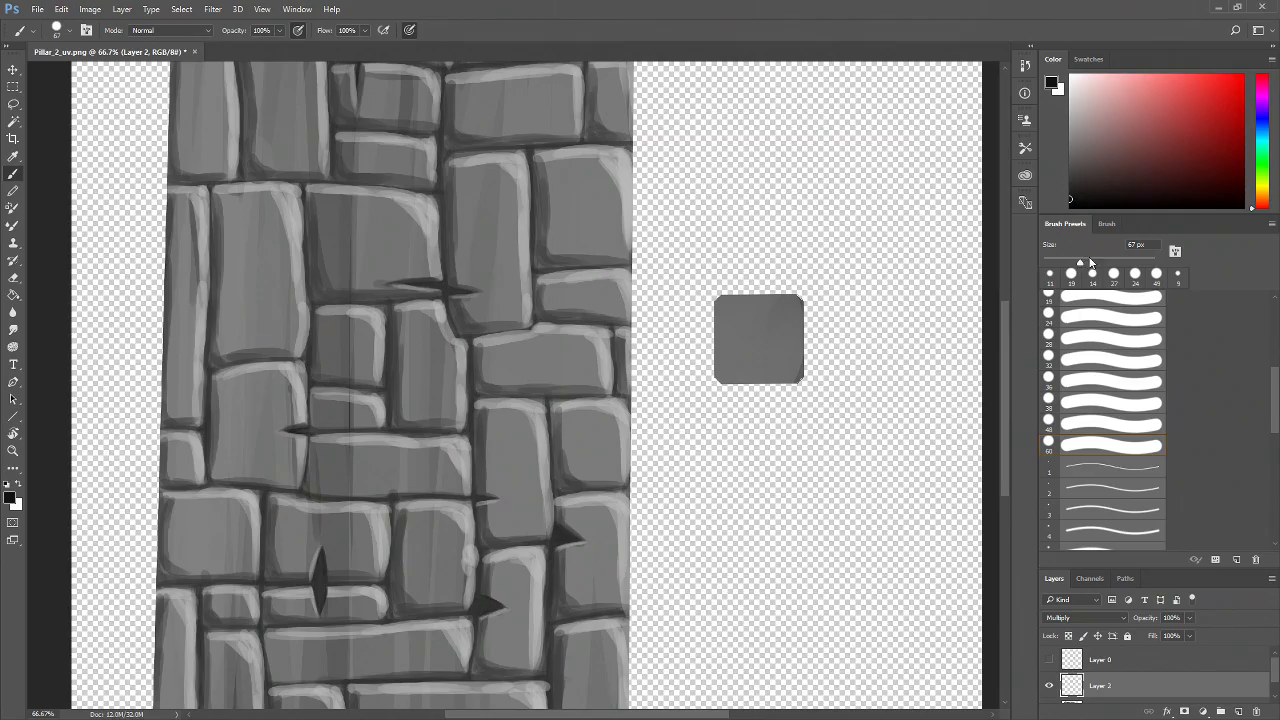
{"action": "left_click", "coordinate": [1100, 262]}
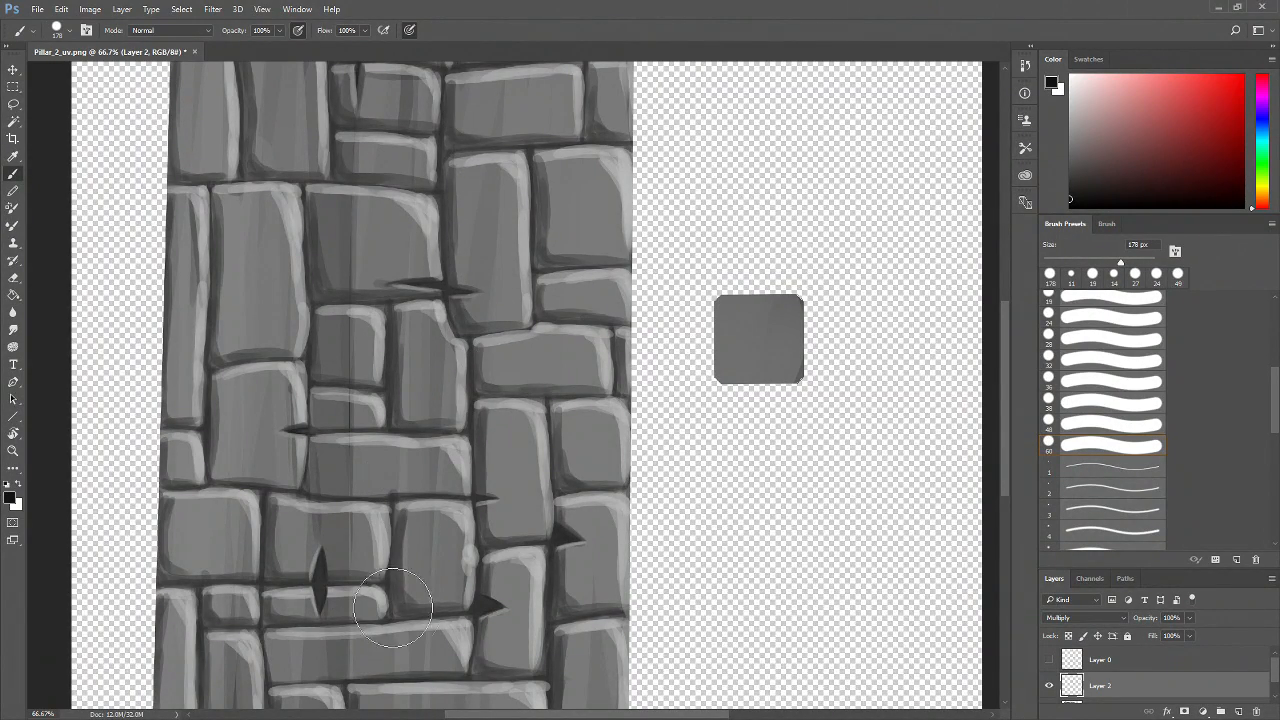
{"action": "left_click_drag", "start_coordinate": [1187, 620], "coordinate": [1144, 634]}
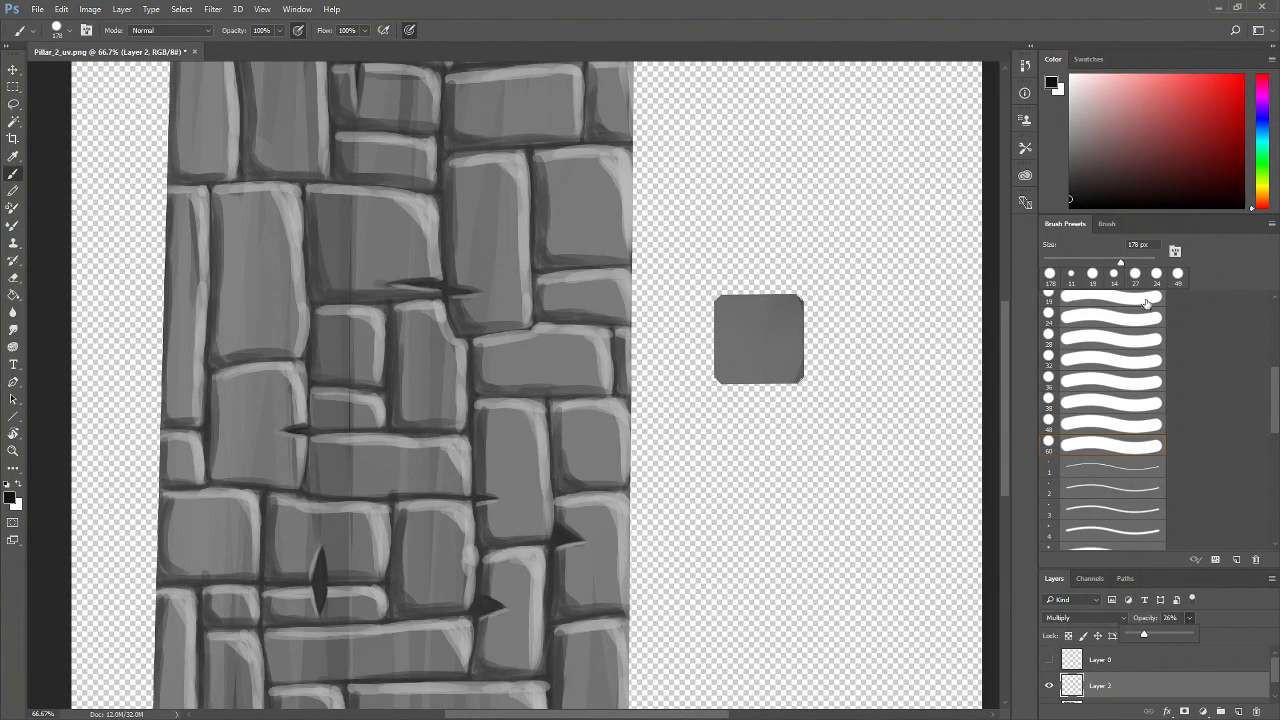
{"action": "left_click", "coordinate": [1125, 261]}
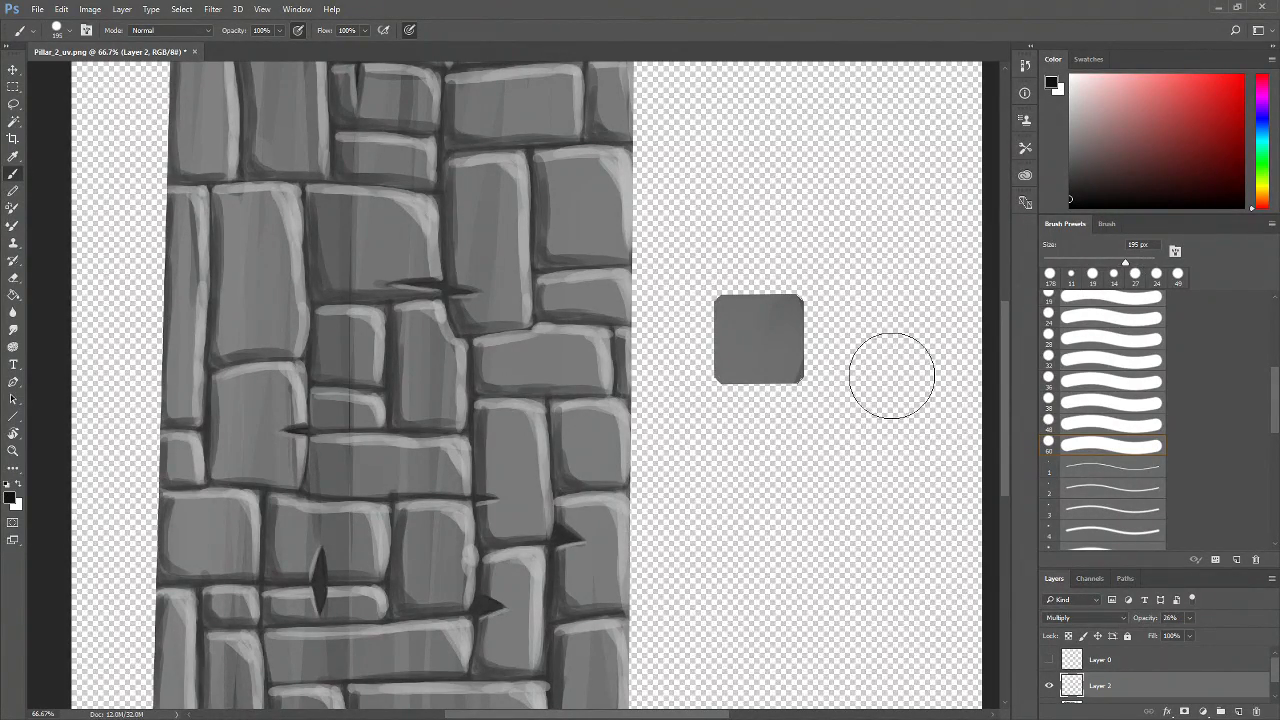
Set the Multiply layer's opacity to 84%, discarding a test stroke
{"action": "mouse_move", "coordinate": [469, 161]}
{"action": "left_mouse_down"}
{"action": "mouse_move", "coordinate": [494, 202]}
{"action": "mouse_move", "coordinate": [490, 312]}
{"action": "left_mouse_up"}
{"action": "key", "text": "ctrl+z"}
{"action": "left_click", "coordinate": [298, 31]}
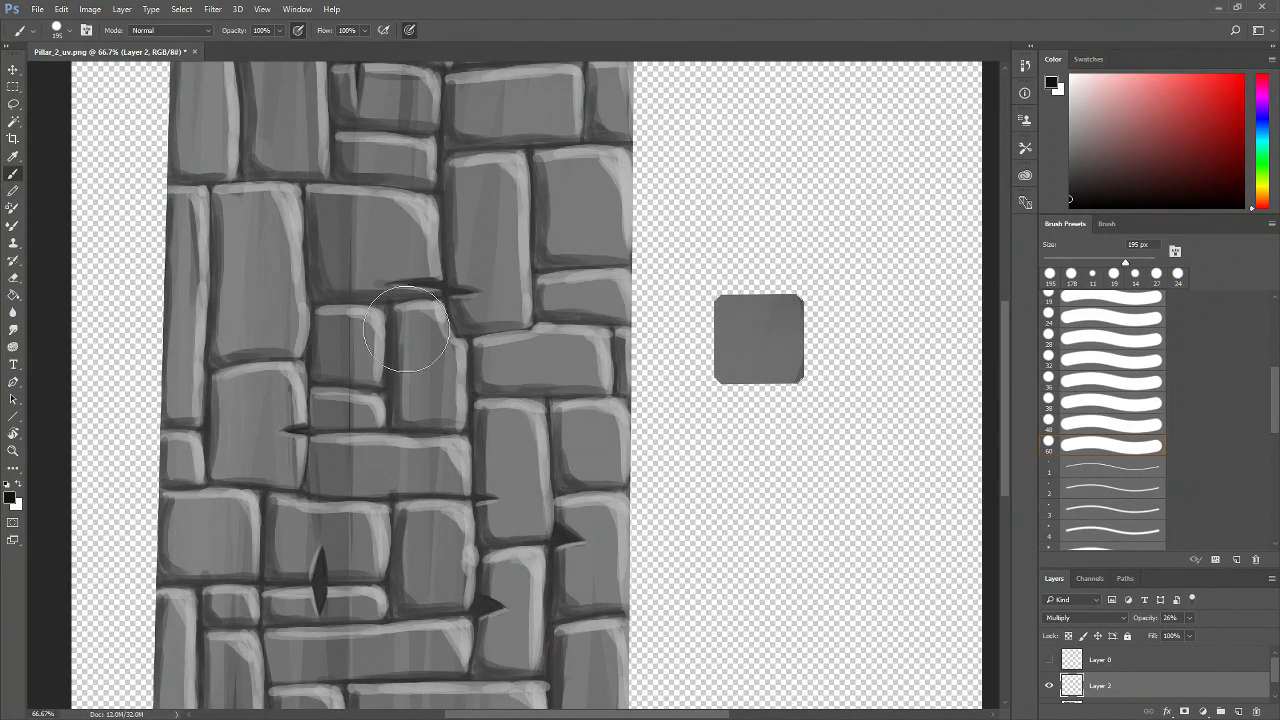
{"action": "left_click", "coordinate": [1189, 618]}
{"action": "left_click_drag", "start_coordinate": [1197, 637], "coordinate": [1228, 637]}
Shade selected stones darker with large black brush strokes on the Multiply layer
{"action": "mouse_move", "coordinate": [455, 150]}
{"action": "left_mouse_down"}
{"action": "mouse_move", "coordinate": [458, 328]}
{"action": "mouse_move", "coordinate": [468, 255]}
{"action": "mouse_move", "coordinate": [480, 287]}
{"action": "left_mouse_up"}
{"action": "key", "text": "ctrl+z"}
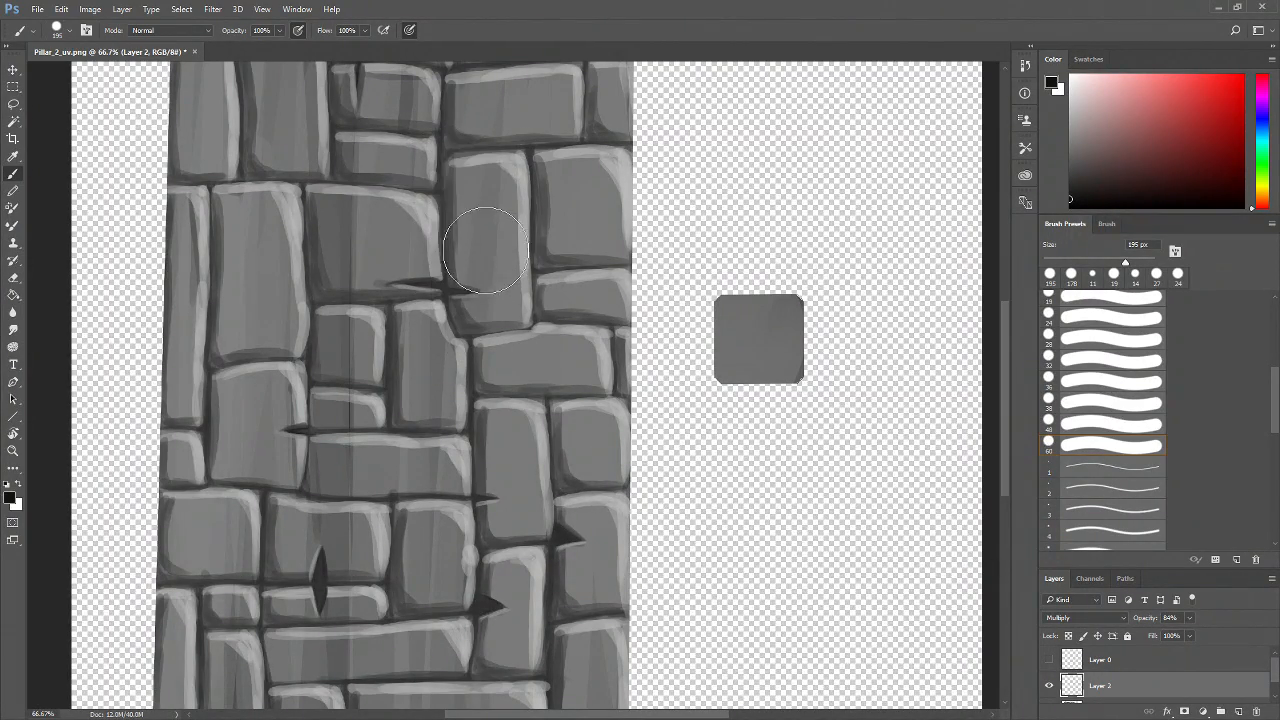
{"action": "mouse_move", "coordinate": [460, 167]}
{"action": "left_mouse_down"}
{"action": "mouse_move", "coordinate": [473, 272]}
{"action": "mouse_move", "coordinate": [455, 272]}
{"action": "mouse_move", "coordinate": [481, 166]}
{"action": "mouse_move", "coordinate": [493, 292]}
{"action": "mouse_move", "coordinate": [521, 168]}
{"action": "mouse_move", "coordinate": [517, 306]}
{"action": "mouse_move", "coordinate": [484, 315]}
{"action": "left_mouse_up"}
{"action": "left_click_drag", "start_coordinate": [550, 291], "coordinate": [582, 472]}
{"action": "mouse_move", "coordinate": [290, 222]}
{"action": "left_mouse_down"}
{"action": "mouse_move", "coordinate": [286, 251]}
{"action": "mouse_move", "coordinate": [314, 257]}
{"action": "mouse_move", "coordinate": [337, 297]}
{"action": "mouse_move", "coordinate": [329, 220]}
{"action": "mouse_move", "coordinate": [282, 231]}
{"action": "left_mouse_up"}
{"action": "left_click_drag", "start_coordinate": [542, 410], "coordinate": [522, 213]}
{"action": "left_click_drag", "start_coordinate": [330, 305], "coordinate": [388, 311]}
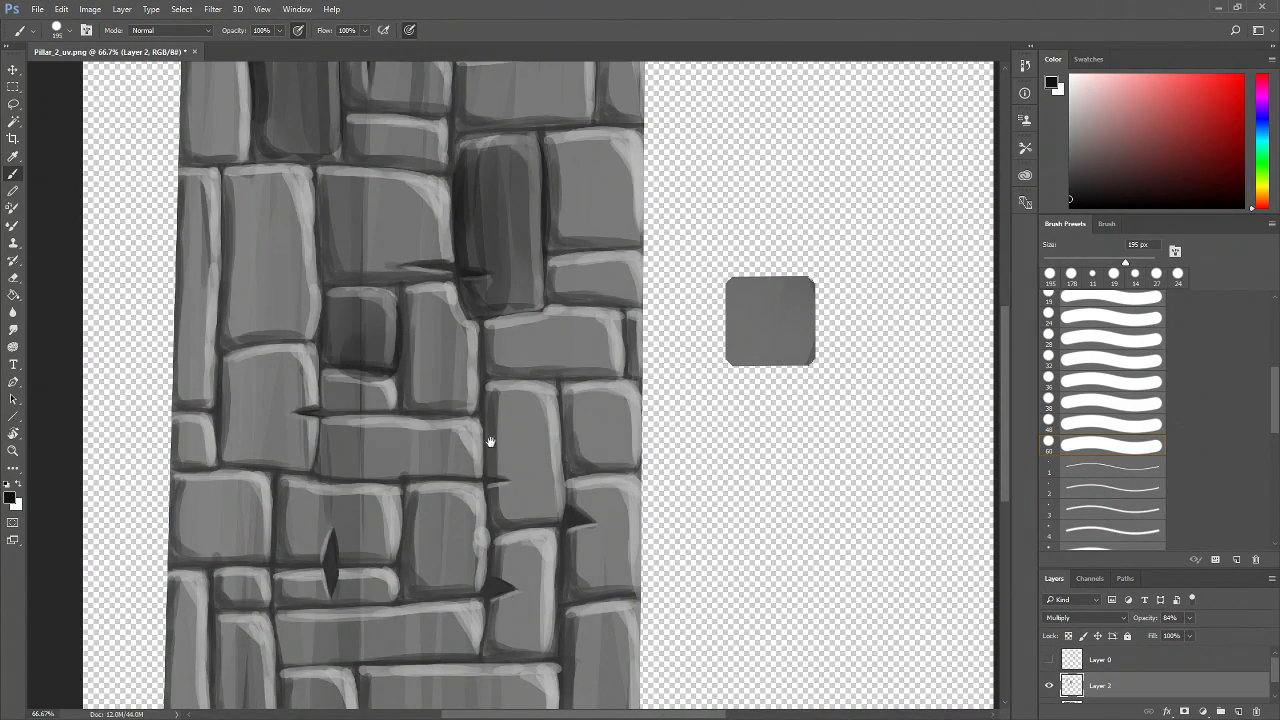
{"action": "left_click_drag", "start_coordinate": [492, 448], "coordinate": [432, 340]}
{"action": "mouse_move", "coordinate": [437, 287]}
{"action": "left_mouse_down"}
{"action": "mouse_move", "coordinate": [440, 394]}
{"action": "mouse_move", "coordinate": [445, 283]}
{"action": "mouse_move", "coordinate": [458, 405]}
{"action": "mouse_move", "coordinate": [484, 295]}
{"action": "mouse_move", "coordinate": [493, 402]}
{"action": "mouse_move", "coordinate": [484, 347]}
{"action": "mouse_move", "coordinate": [449, 288]}
{"action": "mouse_move", "coordinate": [484, 285]}
{"action": "mouse_move", "coordinate": [443, 306]}
{"action": "mouse_move", "coordinate": [445, 324]}
{"action": "mouse_move", "coordinate": [460, 324]}
{"action": "mouse_move", "coordinate": [472, 408]}
{"action": "left_mouse_up"}
{"action": "left_click_drag", "start_coordinate": [544, 434], "coordinate": [574, 343]}
{"action": "mouse_move", "coordinate": [222, 434]}
{"action": "left_mouse_down"}
{"action": "mouse_move", "coordinate": [205, 492]}
{"action": "mouse_move", "coordinate": [194, 426]}
{"action": "mouse_move", "coordinate": [203, 535]}
{"action": "mouse_move", "coordinate": [224, 430]}
{"action": "mouse_move", "coordinate": [224, 484]}
{"action": "mouse_move", "coordinate": [233, 460]}
{"action": "mouse_move", "coordinate": [215, 425]}
{"action": "mouse_move", "coordinate": [228, 428]}
{"action": "mouse_move", "coordinate": [225, 480]}
{"action": "left_mouse_up"}
{"action": "left_click_drag", "start_coordinate": [574, 353], "coordinate": [568, 546]}
{"action": "left_click_drag", "start_coordinate": [576, 188], "coordinate": [542, 377]}
{"action": "mouse_move", "coordinate": [443, 171]}
{"action": "left_mouse_down"}
{"action": "mouse_move", "coordinate": [417, 118]}
{"action": "mouse_move", "coordinate": [413, 210]}
{"action": "mouse_move", "coordinate": [413, 160]}
{"action": "mouse_move", "coordinate": [447, 110]}
{"action": "mouse_move", "coordinate": [485, 136]}
{"action": "mouse_move", "coordinate": [480, 199]}
{"action": "mouse_move", "coordinate": [470, 141]}
{"action": "mouse_move", "coordinate": [440, 120]}
{"action": "left_mouse_up"}
{"action": "left_click_drag", "start_coordinate": [586, 191], "coordinate": [604, 127]}
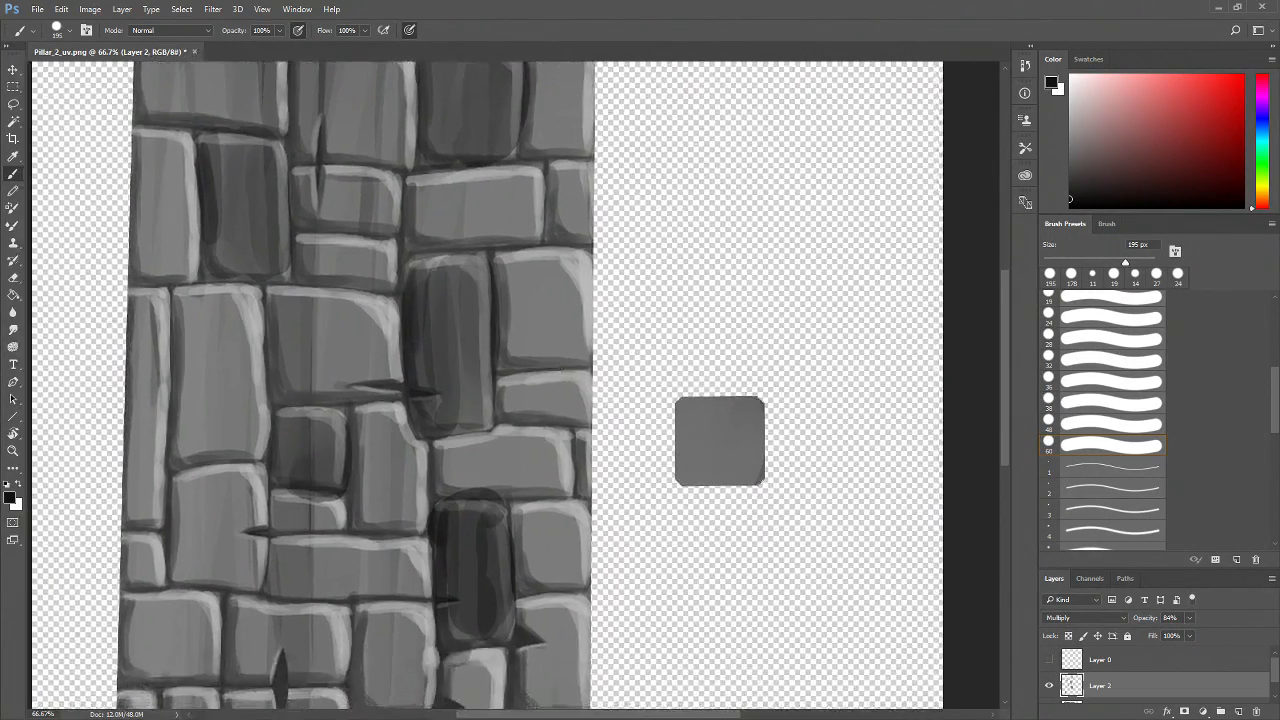
Lower the Multiply layer's opacity to 51% while viewing the whole texture
{"action": "key", "text": "z"}
{"action": "left_click", "coordinate": [512, 468], "text": "alt"}
{"action": "left_click", "coordinate": [512, 468], "text": "alt"}
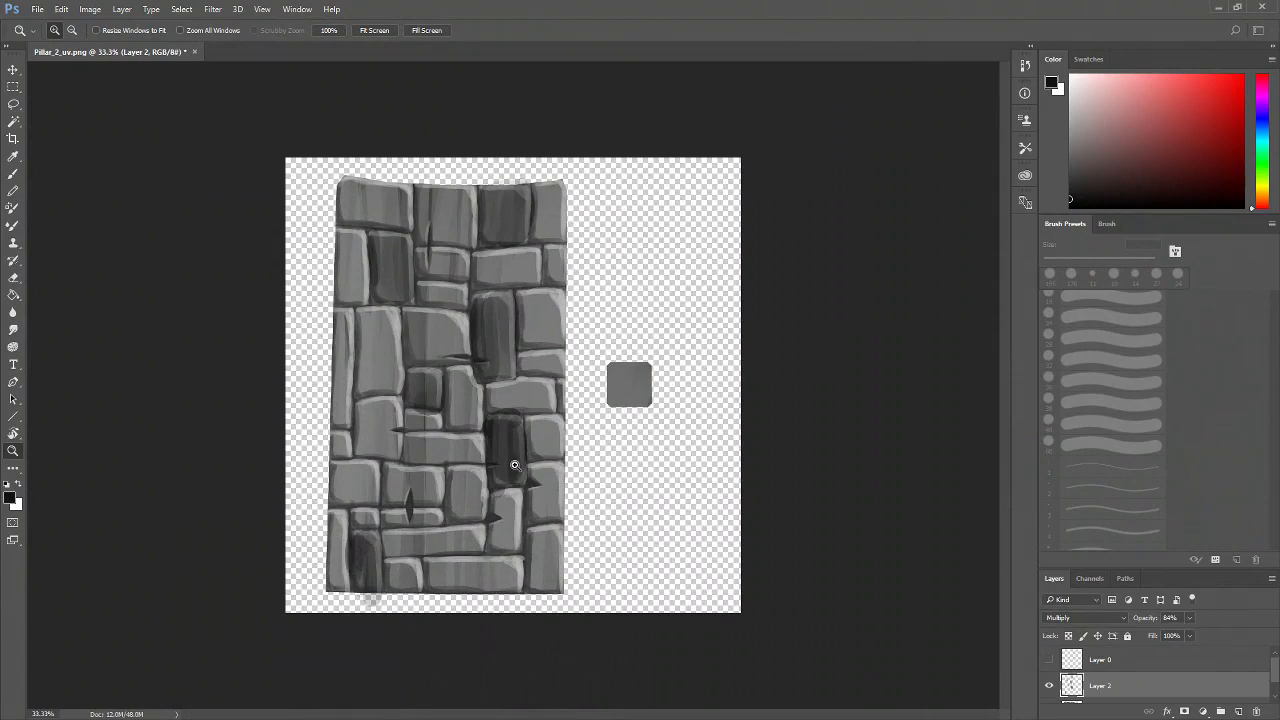
{"action": "left_click", "coordinate": [1186, 620]}
{"action": "mouse_move", "coordinate": [1189, 633]}
{"action": "left_mouse_down"}
{"action": "mouse_move", "coordinate": [1201, 633]}
{"action": "mouse_move", "coordinate": [1164, 637]}
{"action": "mouse_move", "coordinate": [1176, 633]}
{"action": "left_mouse_up"}
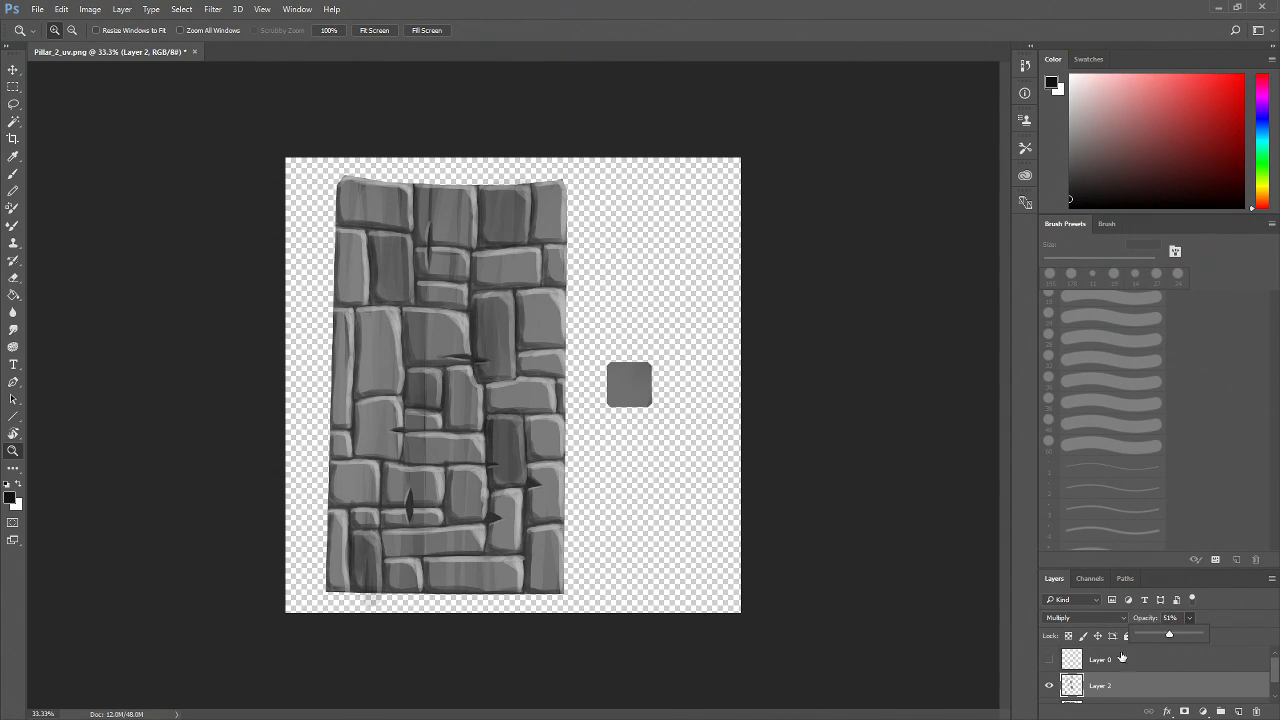
Hide Layer 2 and select Layer 1 in the layer stack
{"action": "left_click", "coordinate": [1049, 688]}
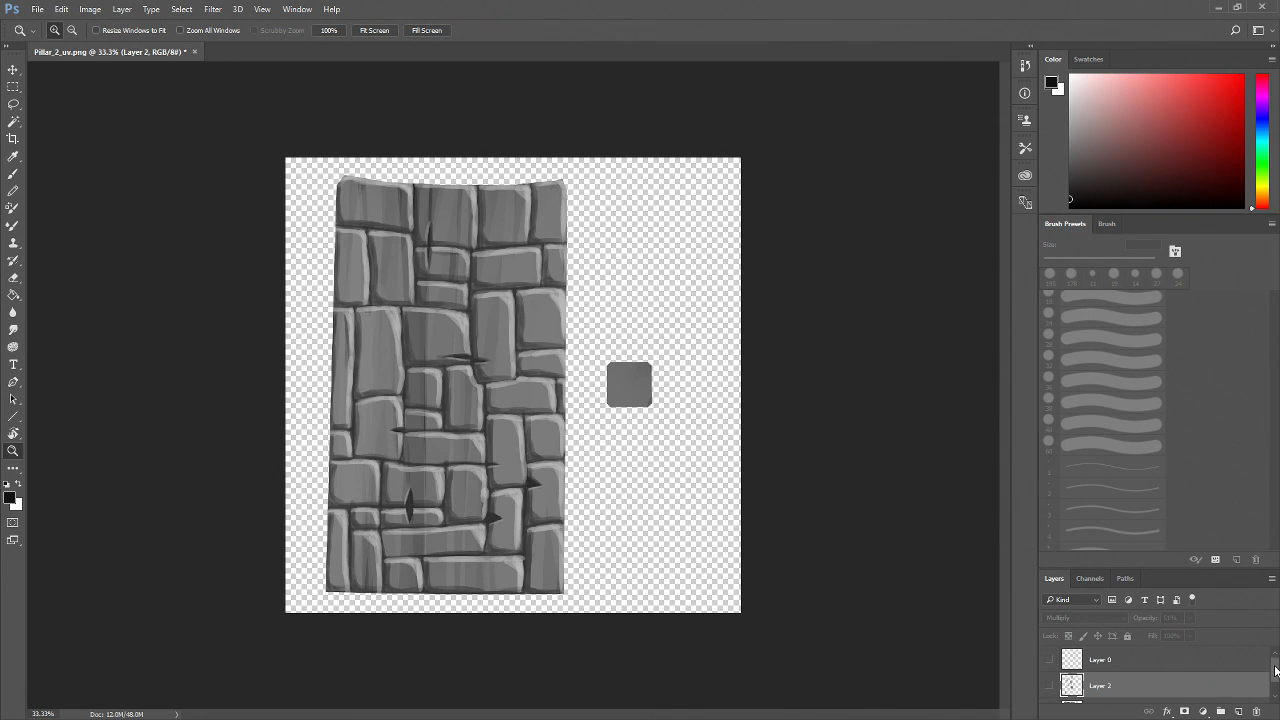
{"action": "left_click_drag", "start_coordinate": [1275, 671], "coordinate": [1275, 680]}
{"action": "left_click", "coordinate": [1181, 689]}
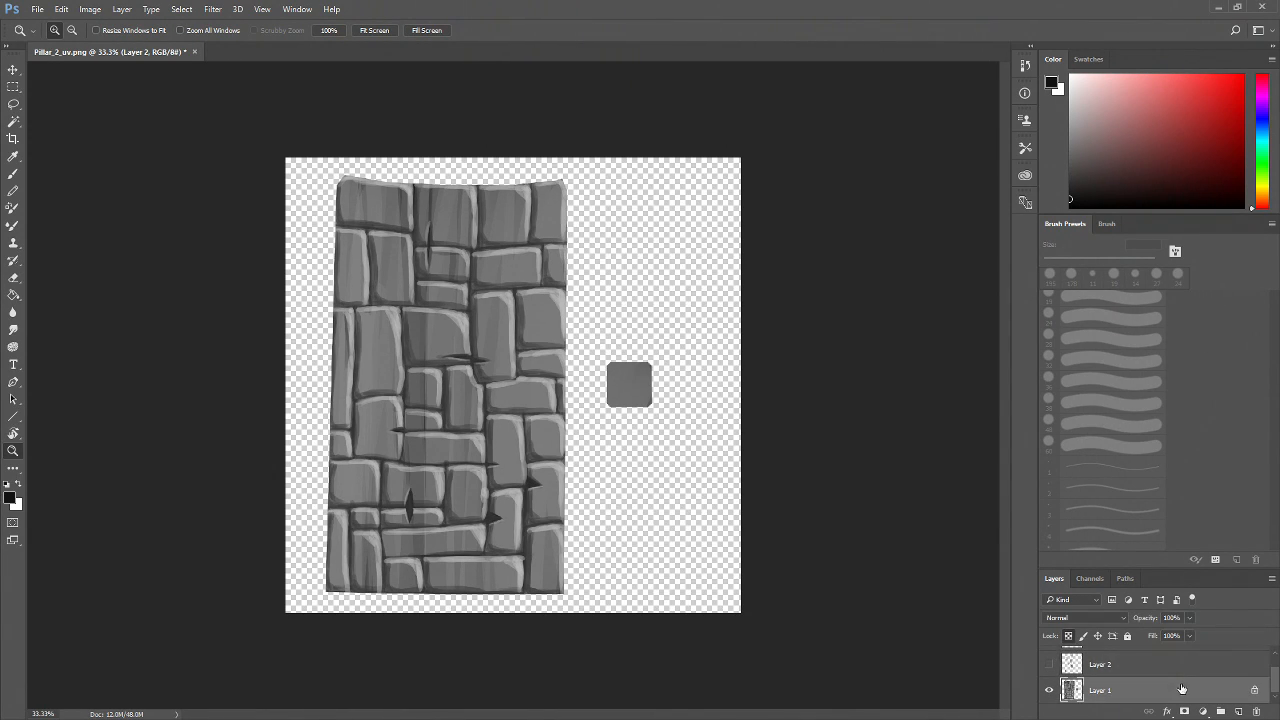
Paint along the upper vertical mortar line on Layer 1 at 300% zoom with a 13 px black brush
{"action": "left_click", "coordinate": [454, 409]}
{"action": "left_click_drag", "start_coordinate": [457, 406], "coordinate": [452, 549]}
{"action": "left_click", "coordinate": [460, 505]}
{"action": "left_click_drag", "start_coordinate": [454, 464], "coordinate": [422, 602]}
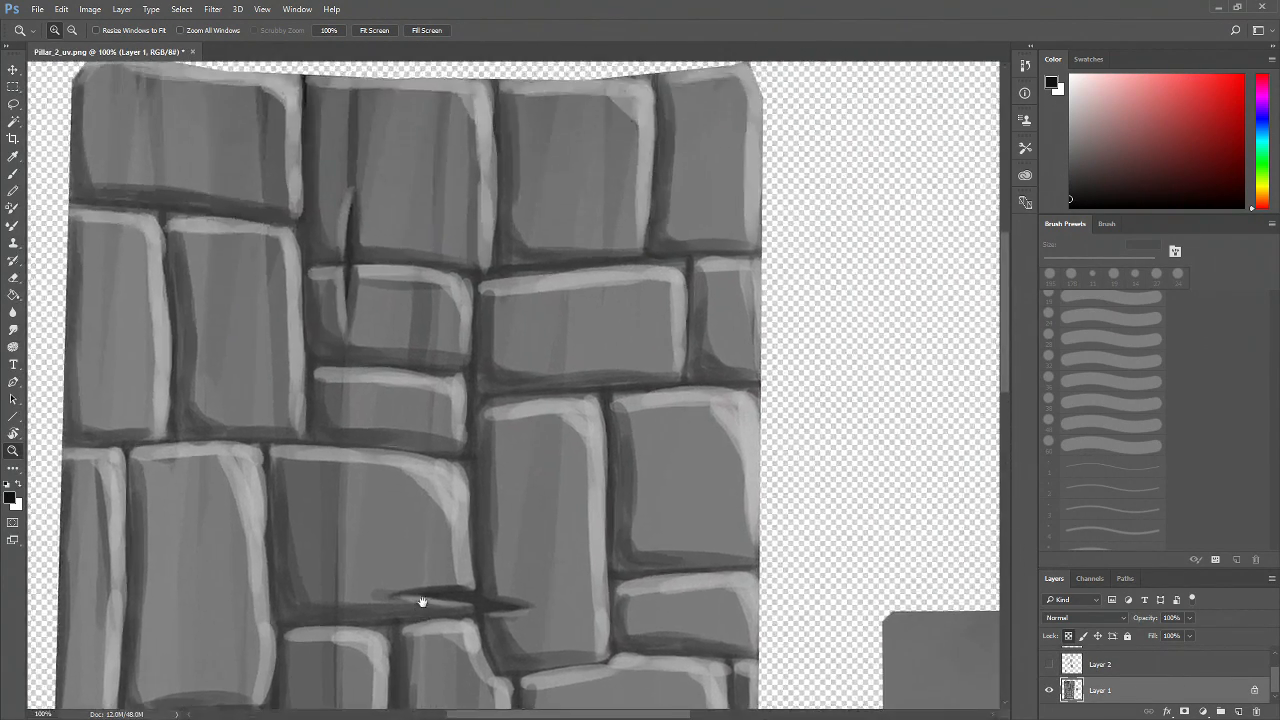
{"action": "key", "text": "b"}
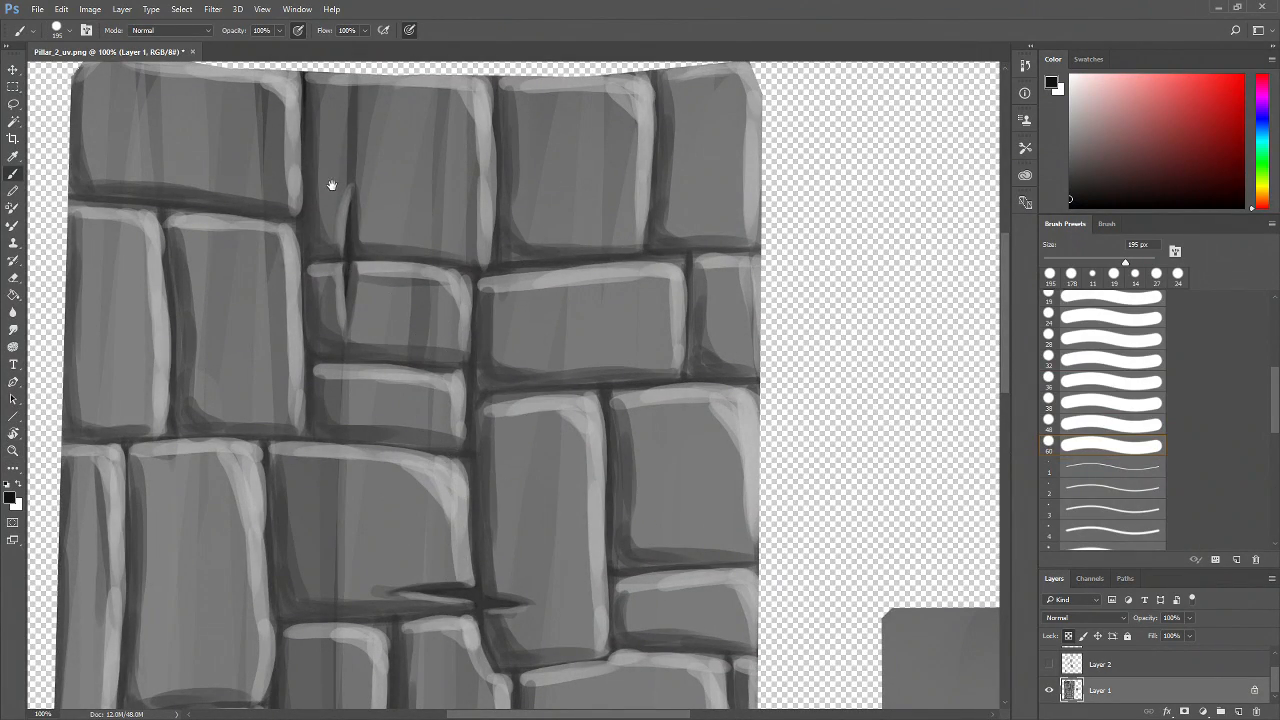
{"action": "left_click_drag", "start_coordinate": [332, 185], "coordinate": [354, 322]}
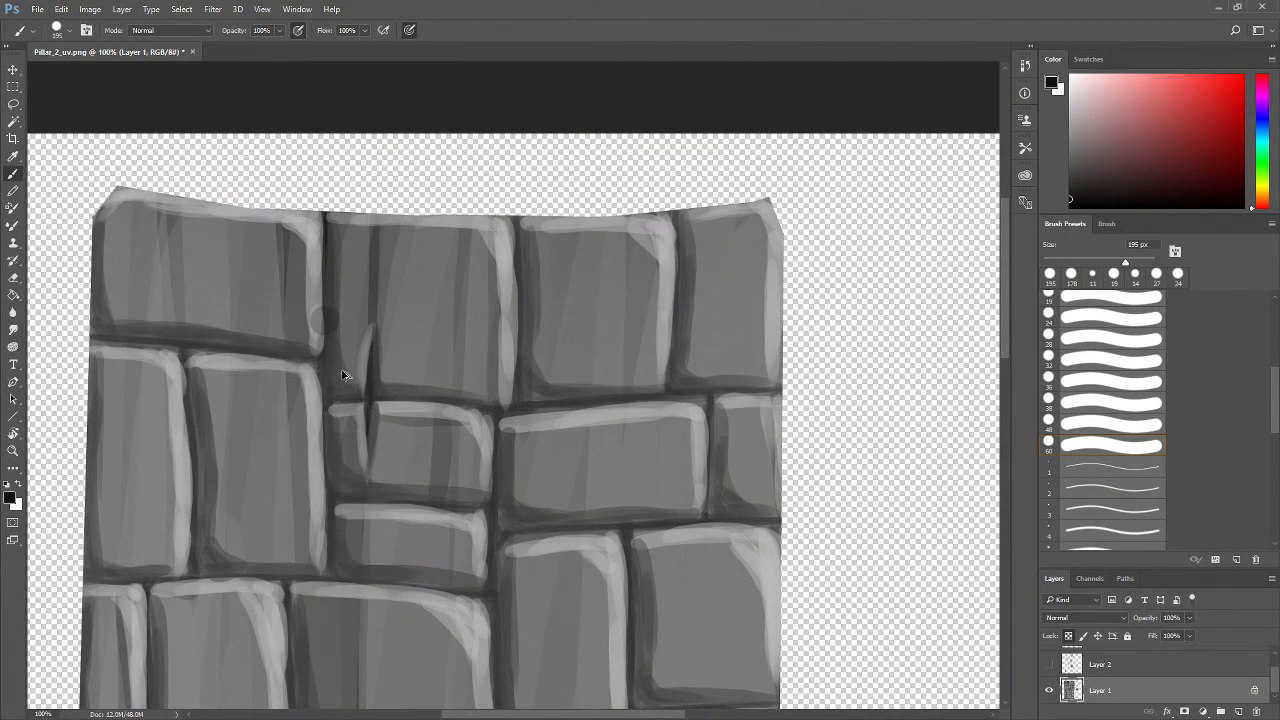
{"action": "key", "text": "z"}
{"action": "left_click", "coordinate": [334, 357]}
{"action": "left_click", "coordinate": [334, 357]}
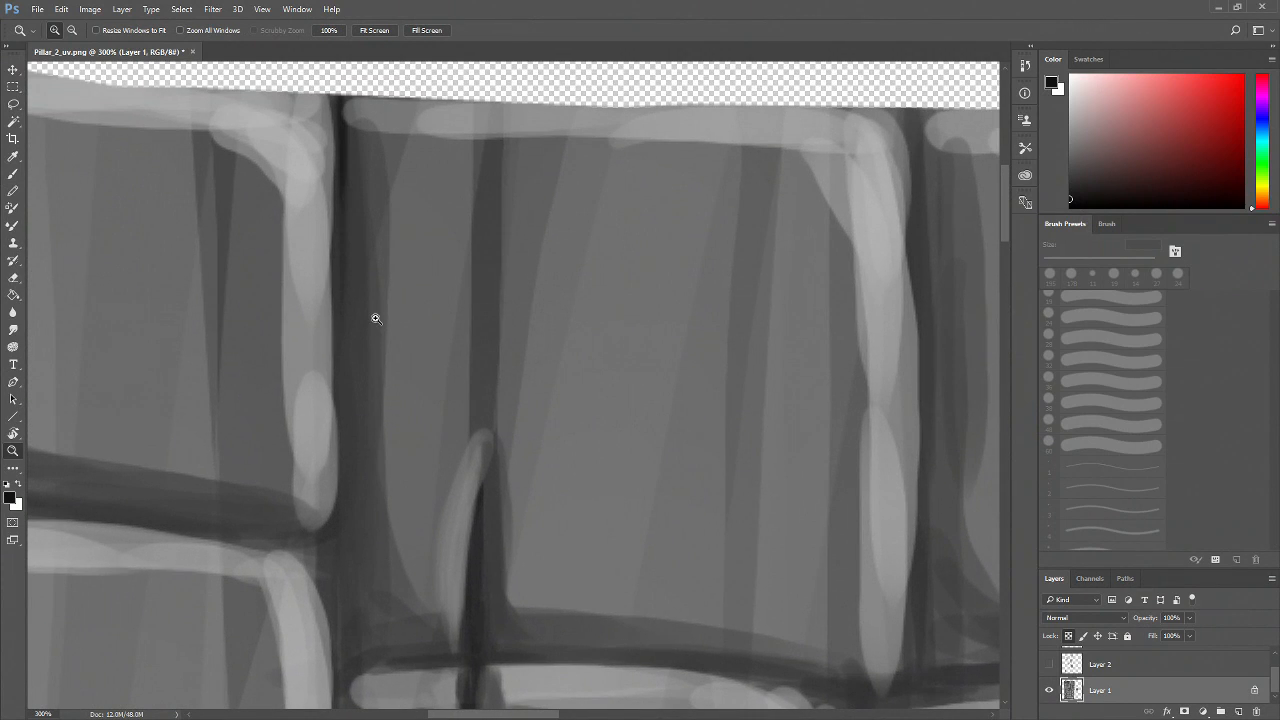
{"action": "key", "text": "b"}
{"action": "left_click", "coordinate": [1100, 260]}
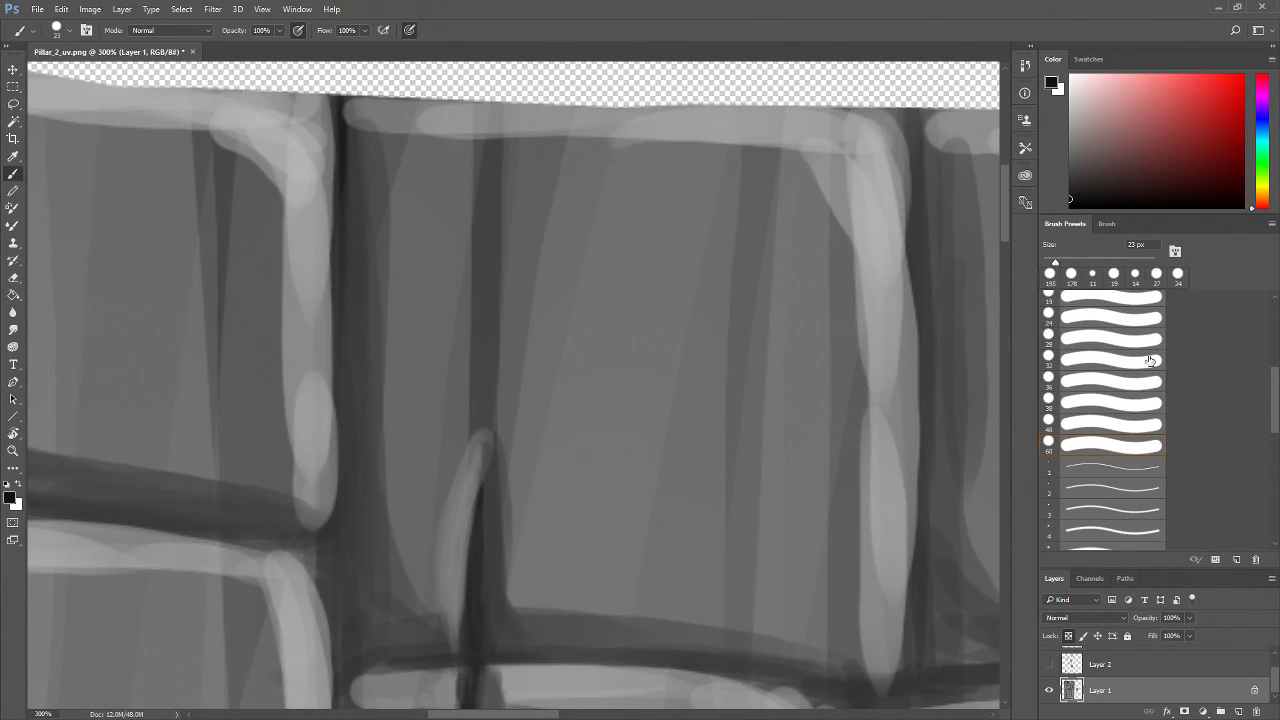
{"action": "left_click", "coordinate": [1107, 224]}
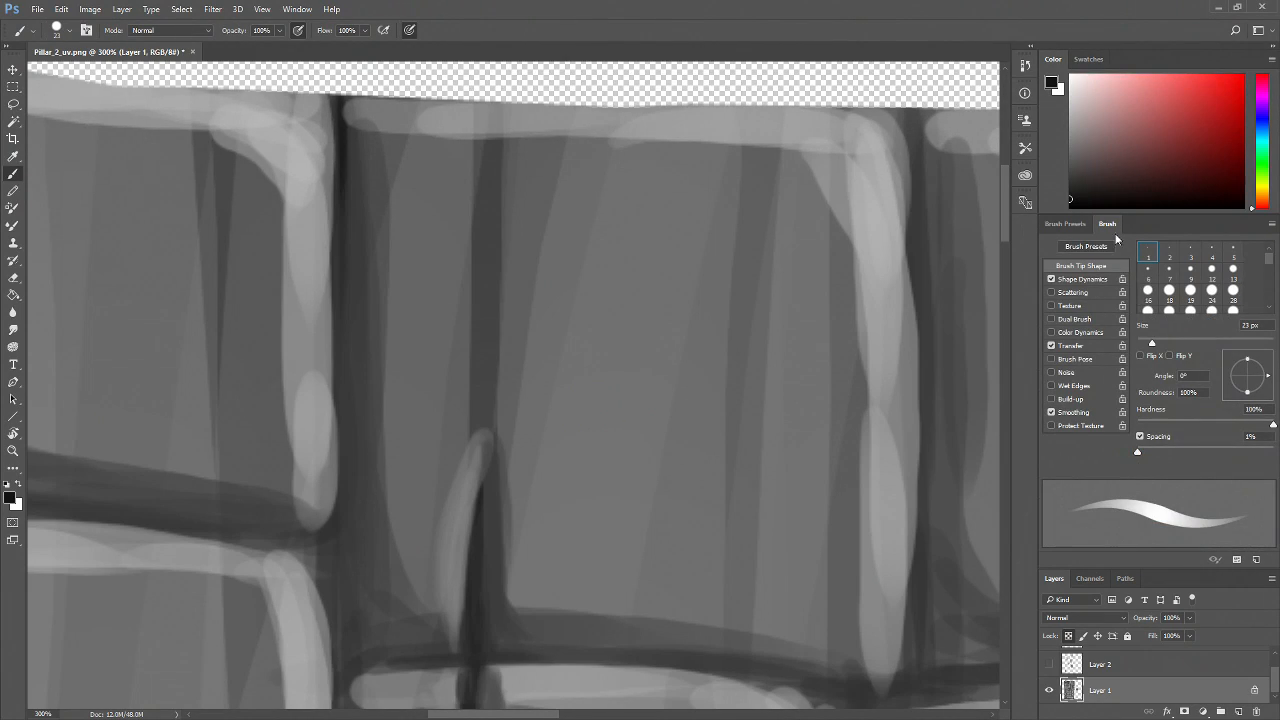
{"action": "left_click", "coordinate": [1065, 224]}
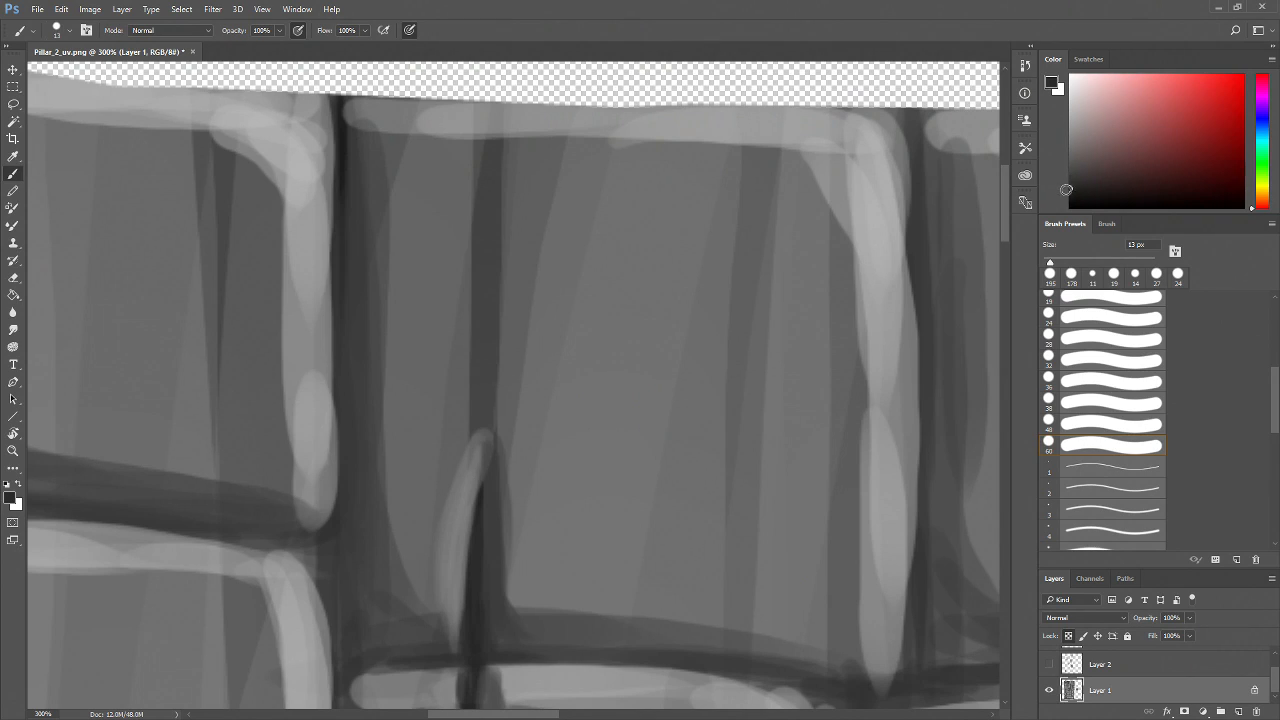
{"action": "left_click_drag", "start_coordinate": [337, 144], "coordinate": [337, 292]}
{"action": "left_click_drag", "start_coordinate": [340, 168], "coordinate": [334, 354]}
{"action": "left_click_drag", "start_coordinate": [336, 193], "coordinate": [337, 411]}
{"action": "left_click_drag", "start_coordinate": [327, 304], "coordinate": [334, 442]}
{"action": "left_click_drag", "start_coordinate": [334, 362], "coordinate": [338, 482]}
{"action": "key", "text": "ctrl+alt+z"}
{"action": "key", "text": "ctrl+alt+z"}
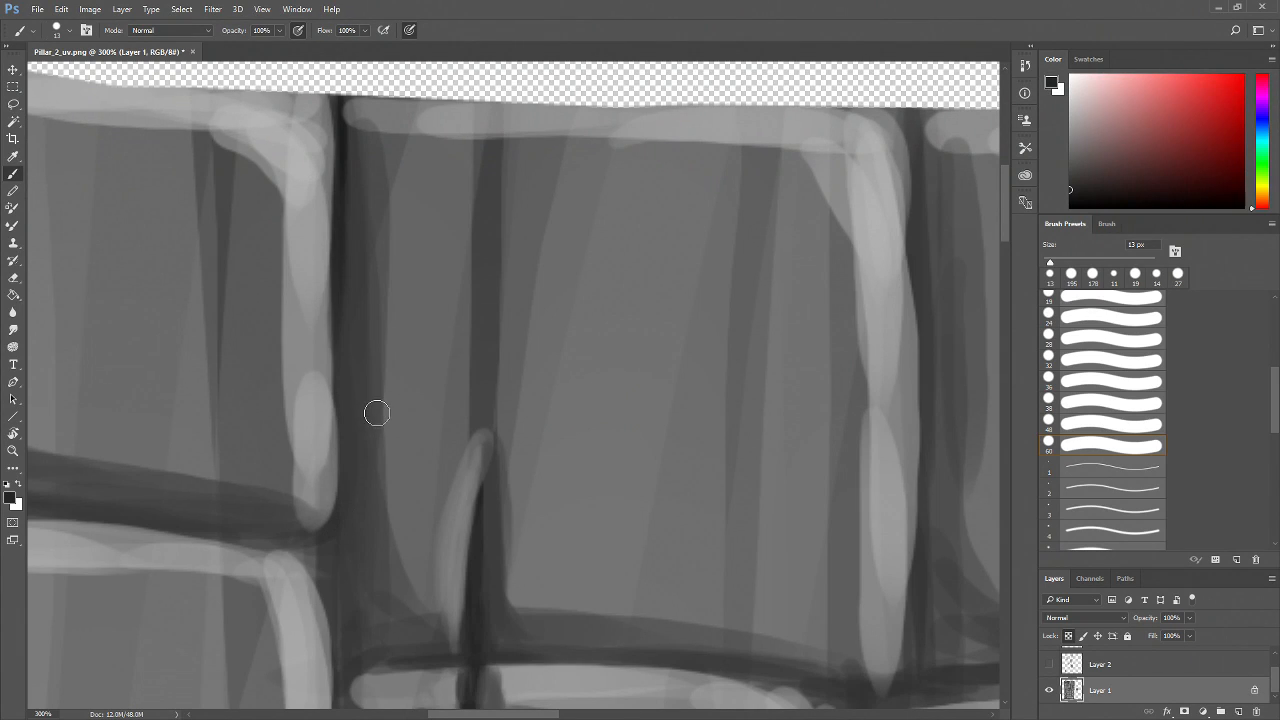
Set the brush to 9 px and sharpen the upper vertical mortar line with thin dark strokes
{"action": "scroll", "coordinate": [469, 369], "scroll_direction": "up", "scroll_amount": 3}
{"action": "left_click_drag", "start_coordinate": [1050, 266], "coordinate": [1047, 266]}
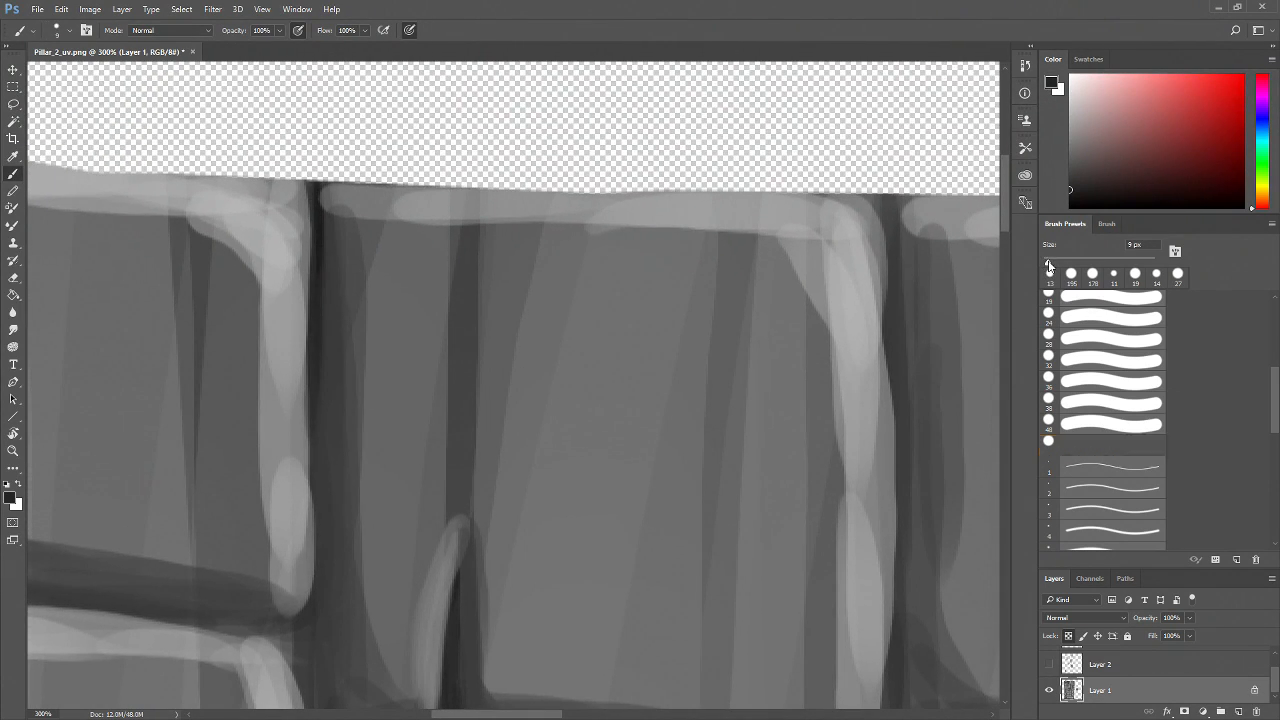
{"action": "left_click_drag", "start_coordinate": [1077, 186], "coordinate": [1068, 199]}
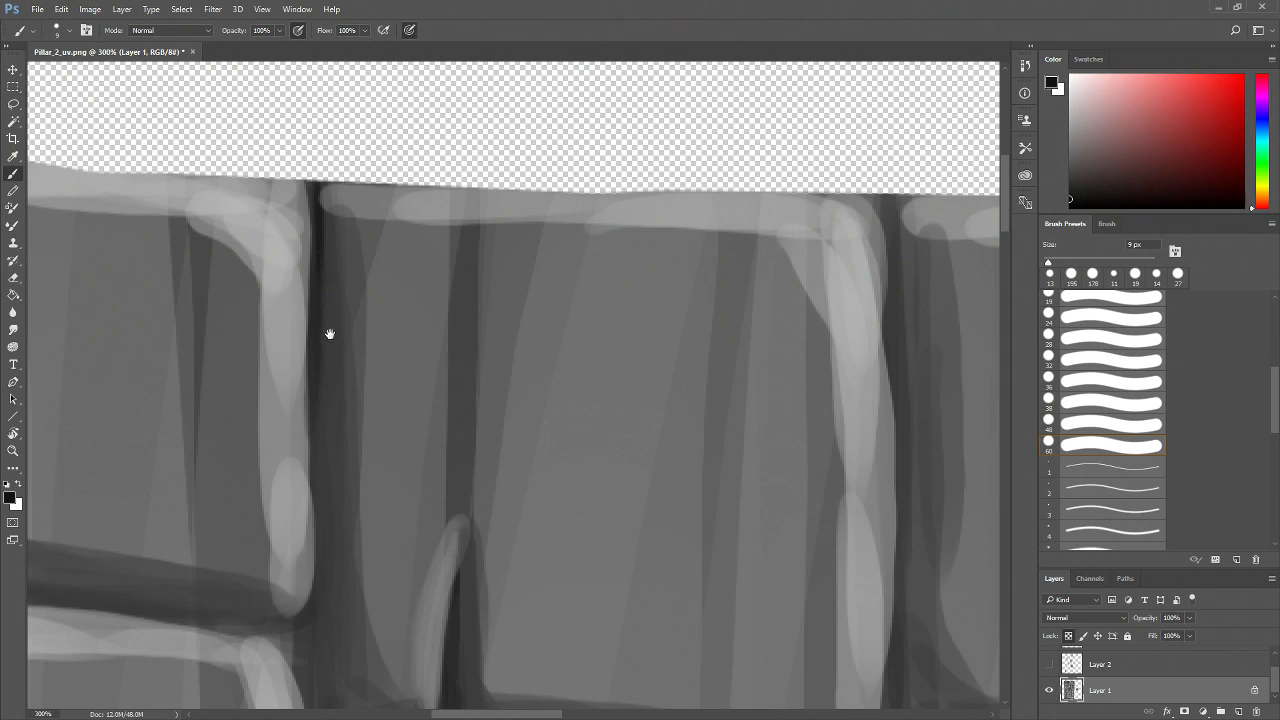
{"action": "left_click_drag", "start_coordinate": [331, 339], "coordinate": [355, 344]}
{"action": "left_click_drag", "start_coordinate": [339, 424], "coordinate": [336, 566]}
{"action": "left_click_drag", "start_coordinate": [354, 566], "coordinate": [376, 461]}
{"action": "left_click_drag", "start_coordinate": [358, 378], "coordinate": [358, 504]}
{"action": "left_click_drag", "start_coordinate": [360, 468], "coordinate": [356, 560]}
{"action": "left_click_drag", "start_coordinate": [358, 480], "coordinate": [356, 597]}
{"action": "mouse_move", "coordinate": [390, 562]}
{"action": "left_mouse_down"}
{"action": "mouse_move", "coordinate": [379, 369]}
{"action": "mouse_move", "coordinate": [351, 478]}
{"action": "left_mouse_up"}
{"action": "mouse_move", "coordinate": [346, 390]}
{"action": "left_mouse_down"}
{"action": "mouse_move", "coordinate": [349, 553]}
{"action": "mouse_move", "coordinate": [372, 414]}
{"action": "left_mouse_up"}
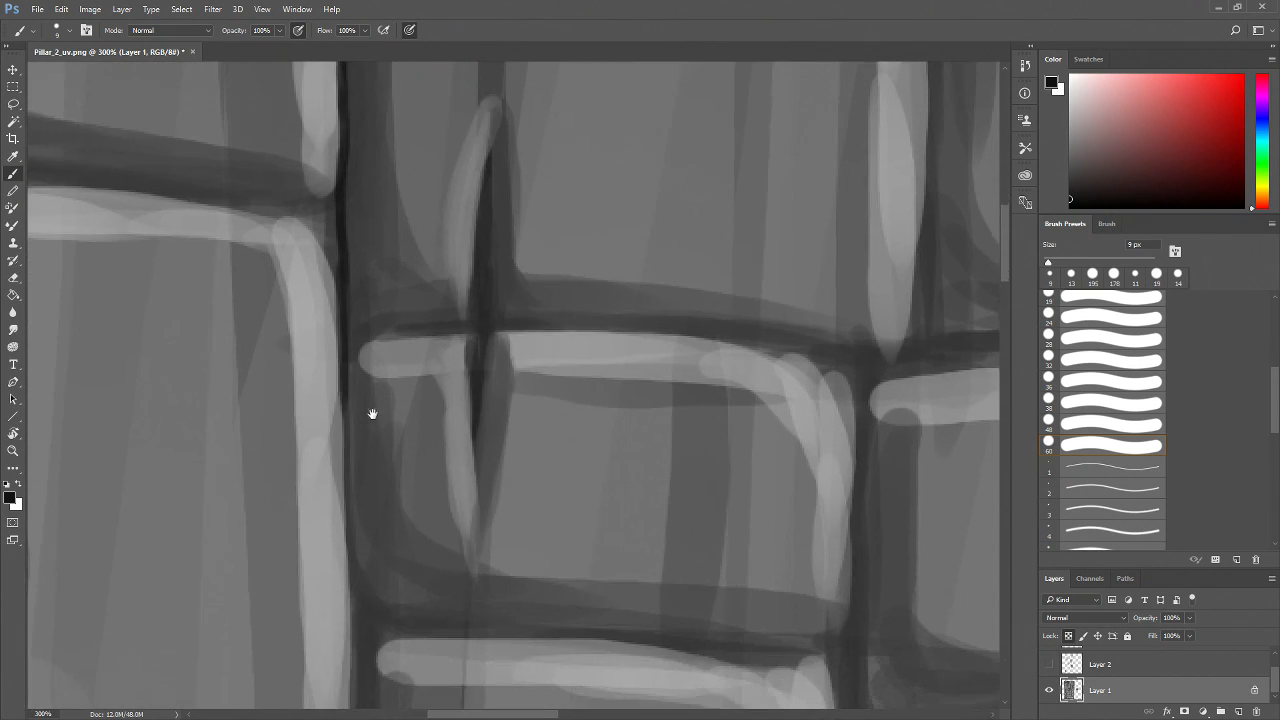
{"action": "left_click_drag", "start_coordinate": [341, 372], "coordinate": [348, 518]}
{"action": "left_click_drag", "start_coordinate": [366, 567], "coordinate": [381, 447]}
{"action": "mouse_move", "coordinate": [358, 358]}
{"action": "left_mouse_down"}
{"action": "mouse_move", "coordinate": [366, 550]}
{"action": "mouse_move", "coordinate": [398, 408]}
{"action": "left_mouse_up"}
{"action": "mouse_move", "coordinate": [360, 316]}
{"action": "left_mouse_down"}
{"action": "mouse_move", "coordinate": [366, 535]}
{"action": "mouse_move", "coordinate": [369, 518]}
{"action": "mouse_move", "coordinate": [349, 600]}
{"action": "mouse_move", "coordinate": [365, 568]}
{"action": "mouse_move", "coordinate": [341, 604]}
{"action": "left_mouse_up"}
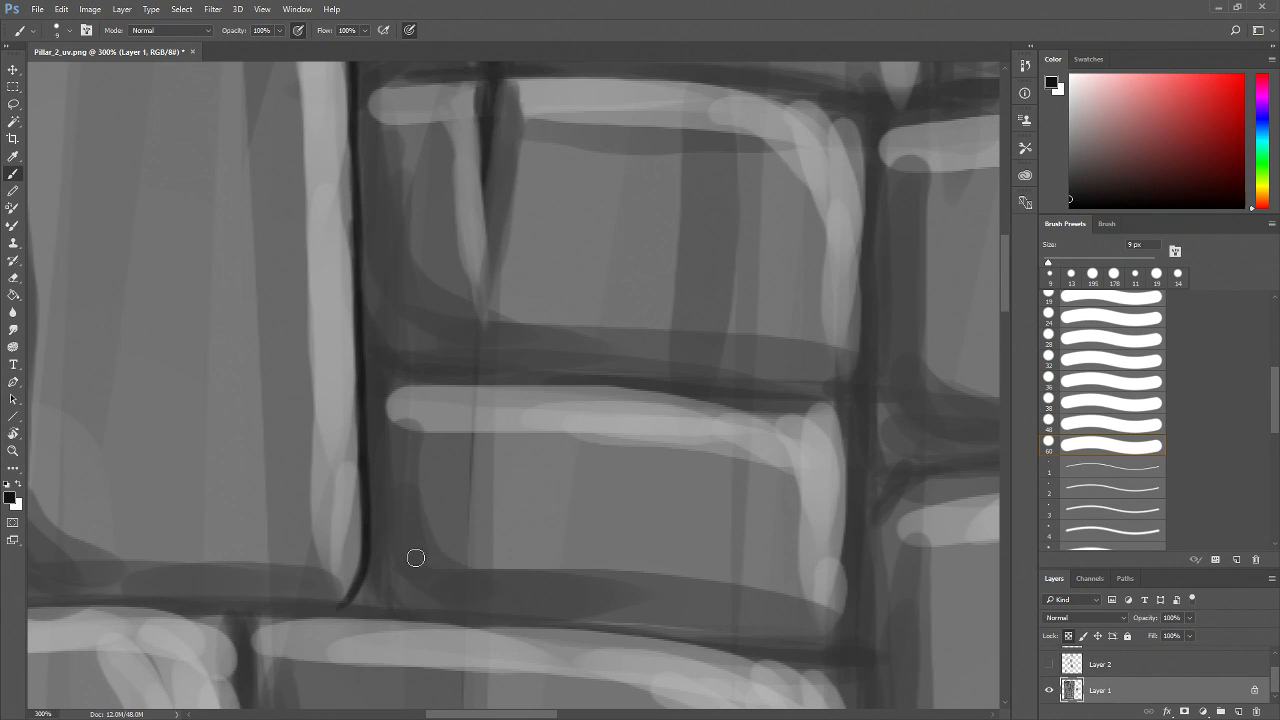
{"action": "left_click_drag", "start_coordinate": [417, 468], "coordinate": [446, 671]}
Try darkening the junction of the horizontal and vertical mortar lines with 9 px strokes and undo the last three strokes
{"action": "key", "text": "z"}
{"action": "left_click", "coordinate": [469, 502], "text": "alt"}
{"action": "left_click", "coordinate": [469, 502], "text": "alt"}
{"action": "left_click", "coordinate": [469, 502], "text": "alt"}
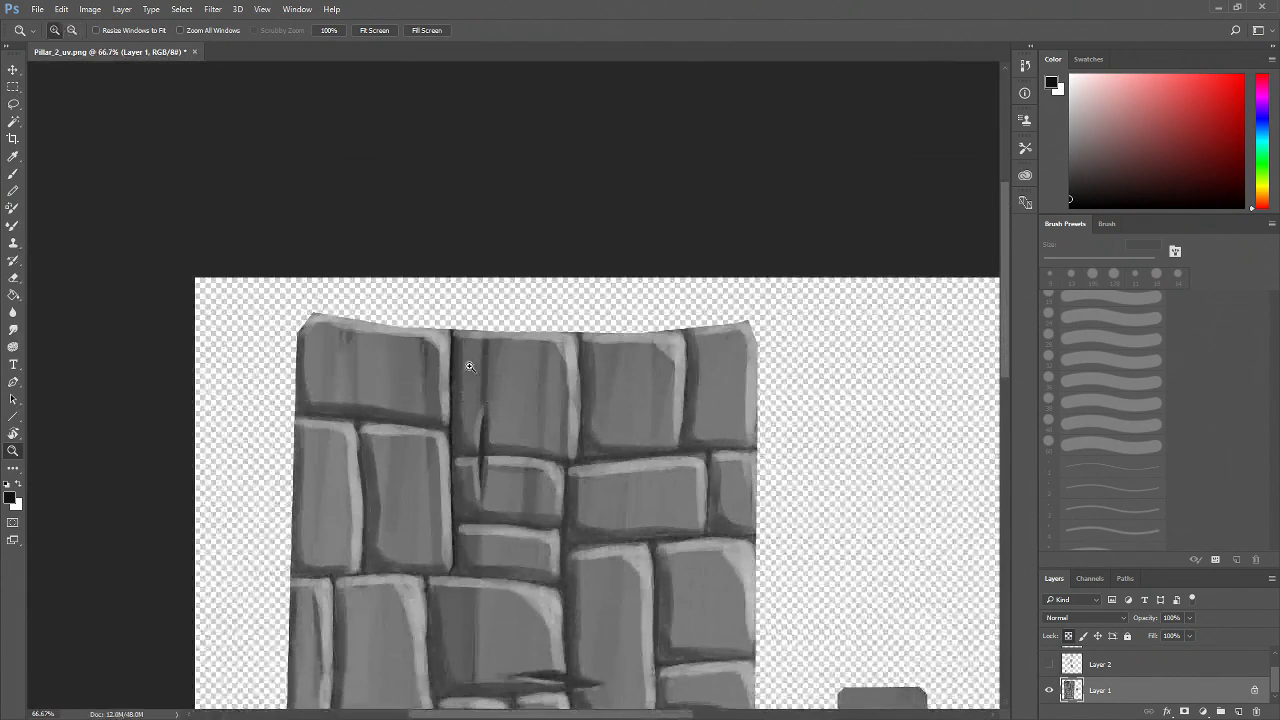
{"action": "left_click", "coordinate": [459, 459]}
{"action": "left_click", "coordinate": [459, 459]}
{"action": "left_click", "coordinate": [457, 458]}
{"action": "left_click_drag", "start_coordinate": [303, 403], "coordinate": [552, 544]}
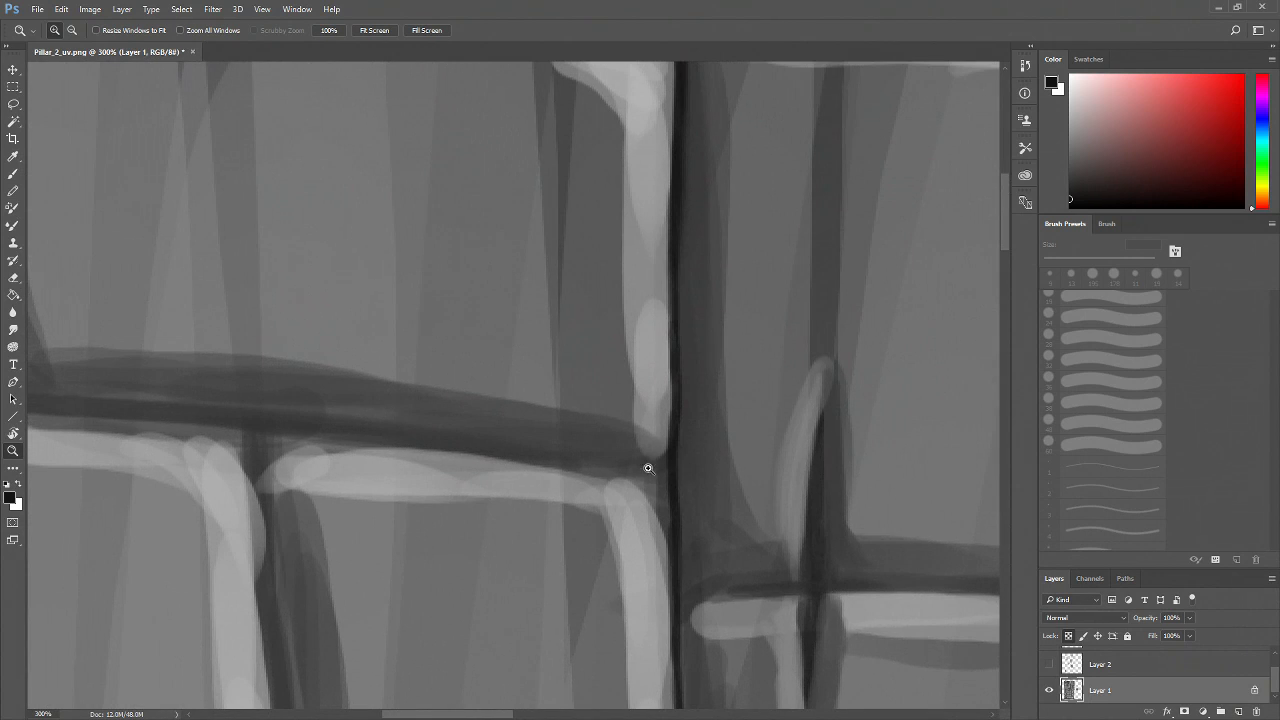
{"action": "key", "text": "b"}
{"action": "left_click_drag", "start_coordinate": [651, 477], "coordinate": [429, 486]}
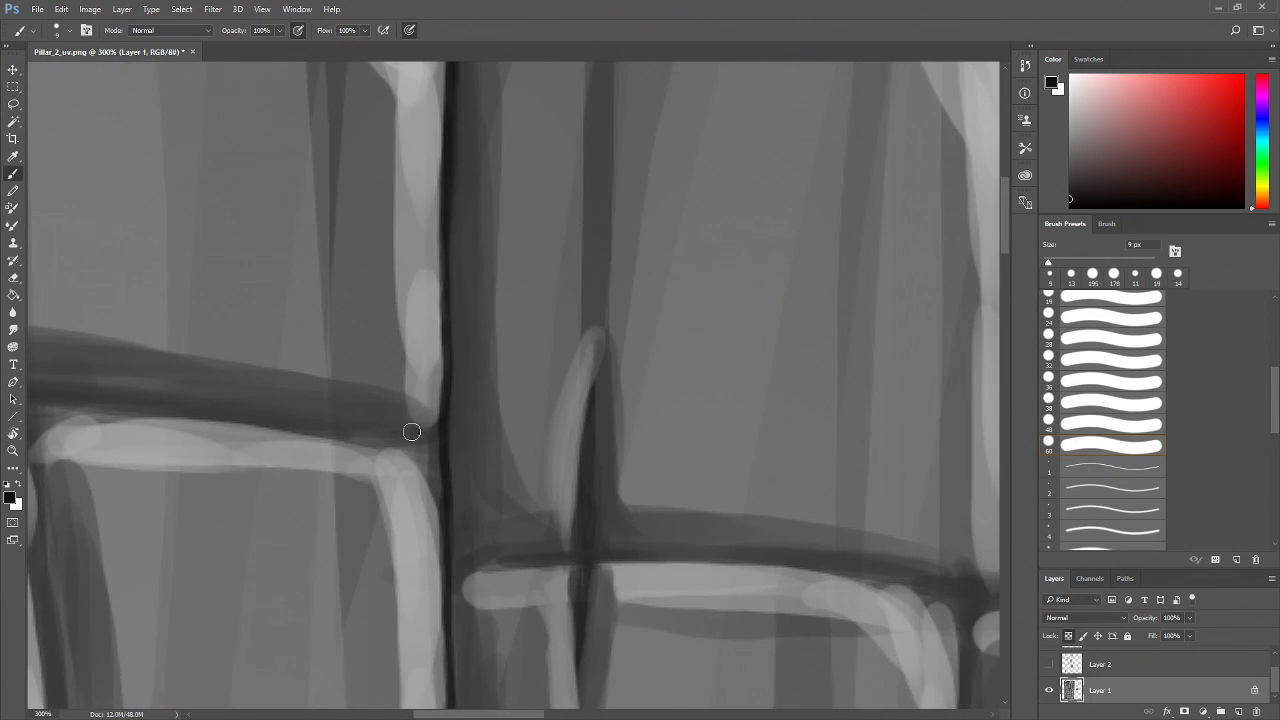
{"action": "left_click_drag", "start_coordinate": [393, 444], "coordinate": [441, 484]}
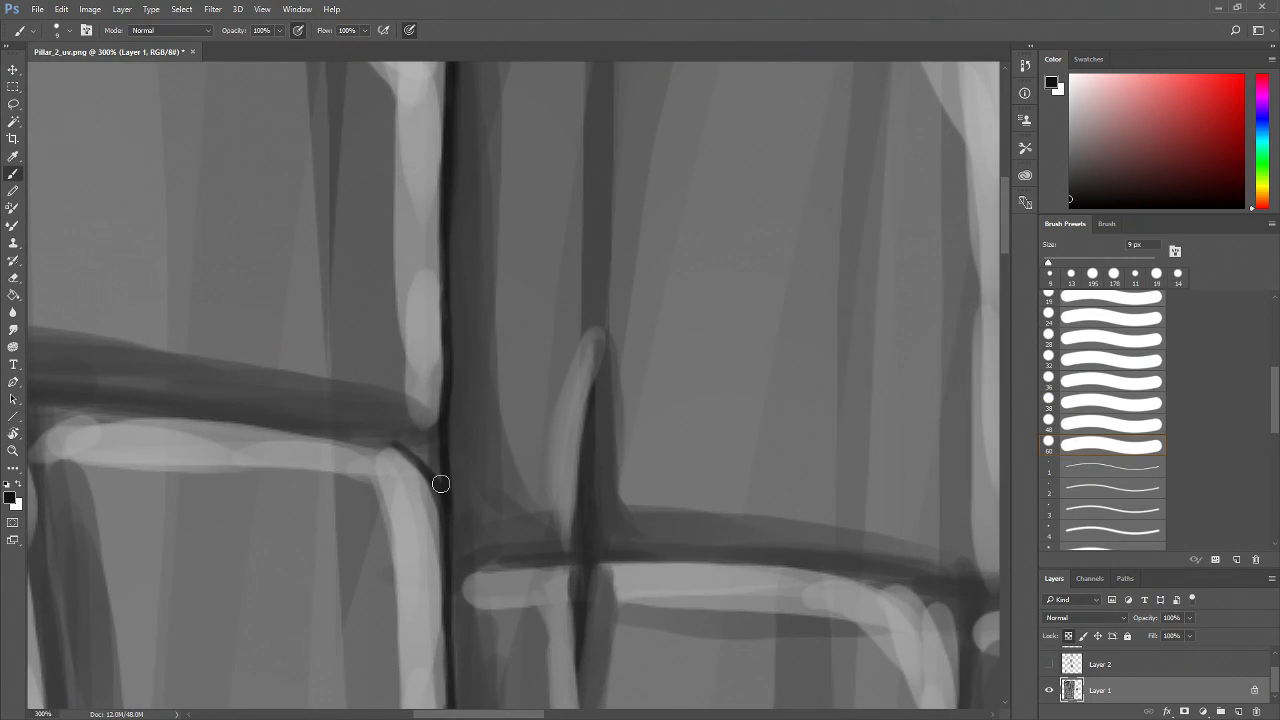
{"action": "mouse_move", "coordinate": [440, 435]}
{"action": "left_mouse_down"}
{"action": "mouse_move", "coordinate": [401, 445]}
{"action": "mouse_move", "coordinate": [440, 441]}
{"action": "mouse_move", "coordinate": [435, 468]}
{"action": "mouse_move", "coordinate": [409, 452]}
{"action": "mouse_move", "coordinate": [437, 485]}
{"action": "mouse_move", "coordinate": [440, 441]}
{"action": "mouse_move", "coordinate": [427, 448]}
{"action": "mouse_move", "coordinate": [446, 424]}
{"action": "mouse_move", "coordinate": [441, 474]}
{"action": "left_mouse_up"}
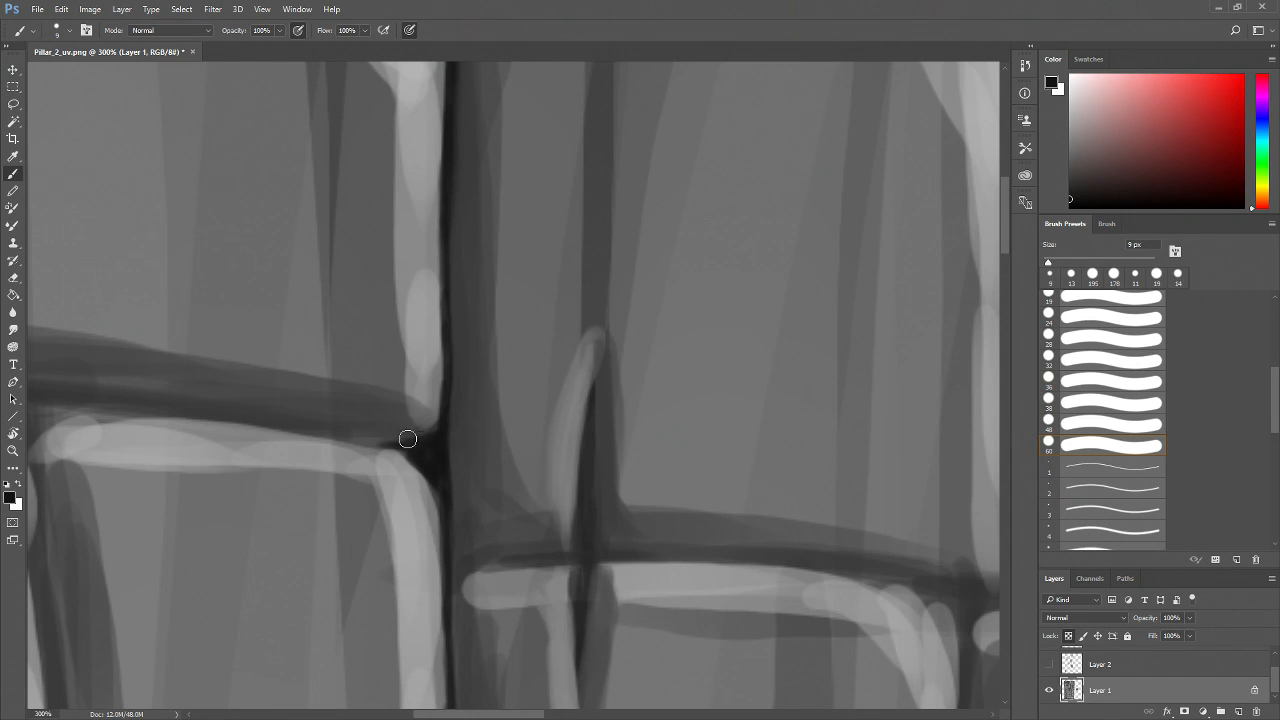
{"action": "left_click_drag", "start_coordinate": [477, 472], "coordinate": [607, 482]}
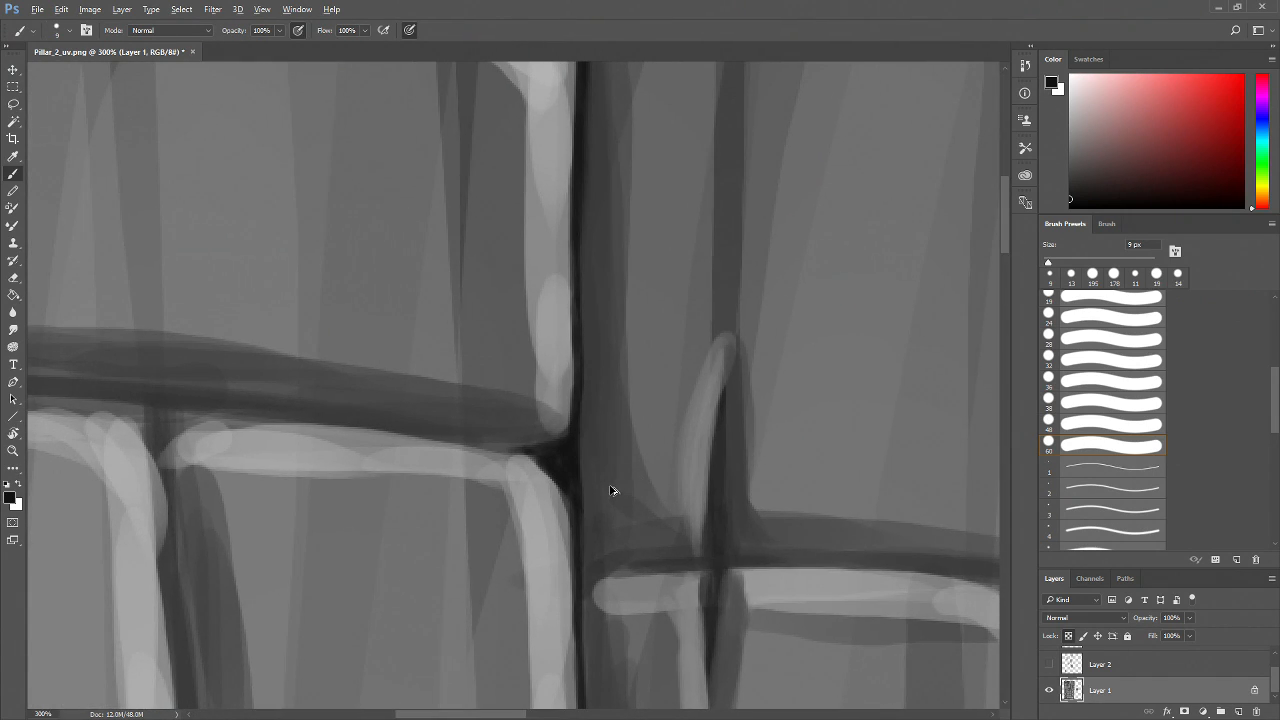
{"action": "key", "text": "ctrl+alt+z"}
{"action": "key", "text": "ctrl+alt+z"}
{"action": "key", "text": "ctrl+alt+z"}
{"action": "key", "text": "ctrl+alt+z"}
{"action": "key", "text": "ctrl+alt+z"}
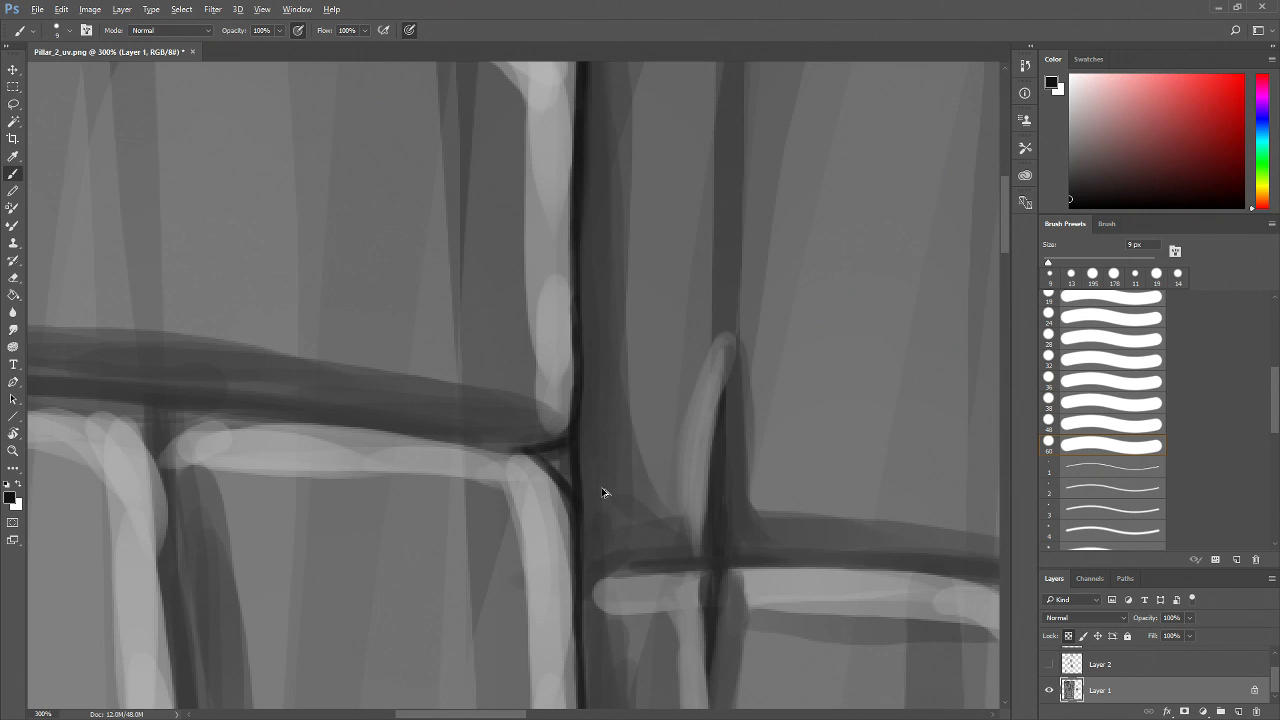
Darken the mortar junction and sharpen the horizontal mortar line beneath the upper brick with 9 px black strokes
{"action": "mouse_move", "coordinate": [540, 457]}
{"action": "left_mouse_down"}
{"action": "mouse_move", "coordinate": [560, 454]}
{"action": "mouse_move", "coordinate": [566, 478]}
{"action": "left_mouse_up"}
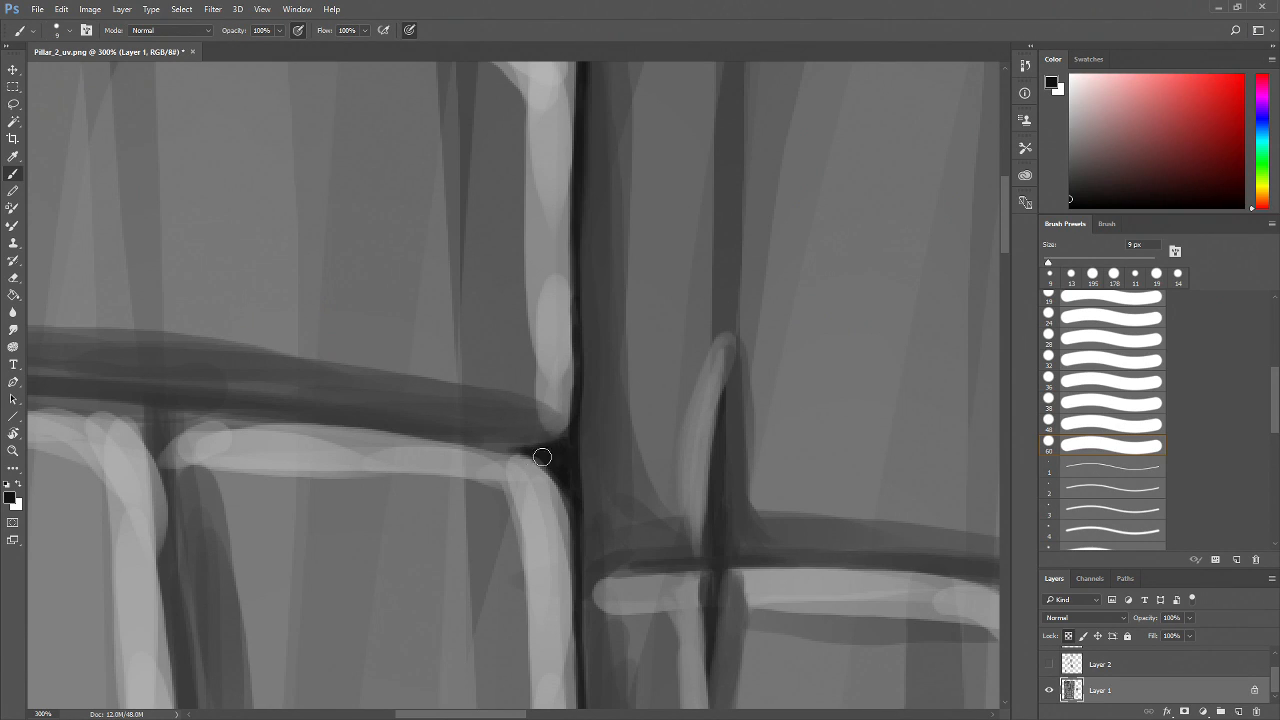
{"action": "left_click_drag", "start_coordinate": [420, 467], "coordinate": [605, 502]}
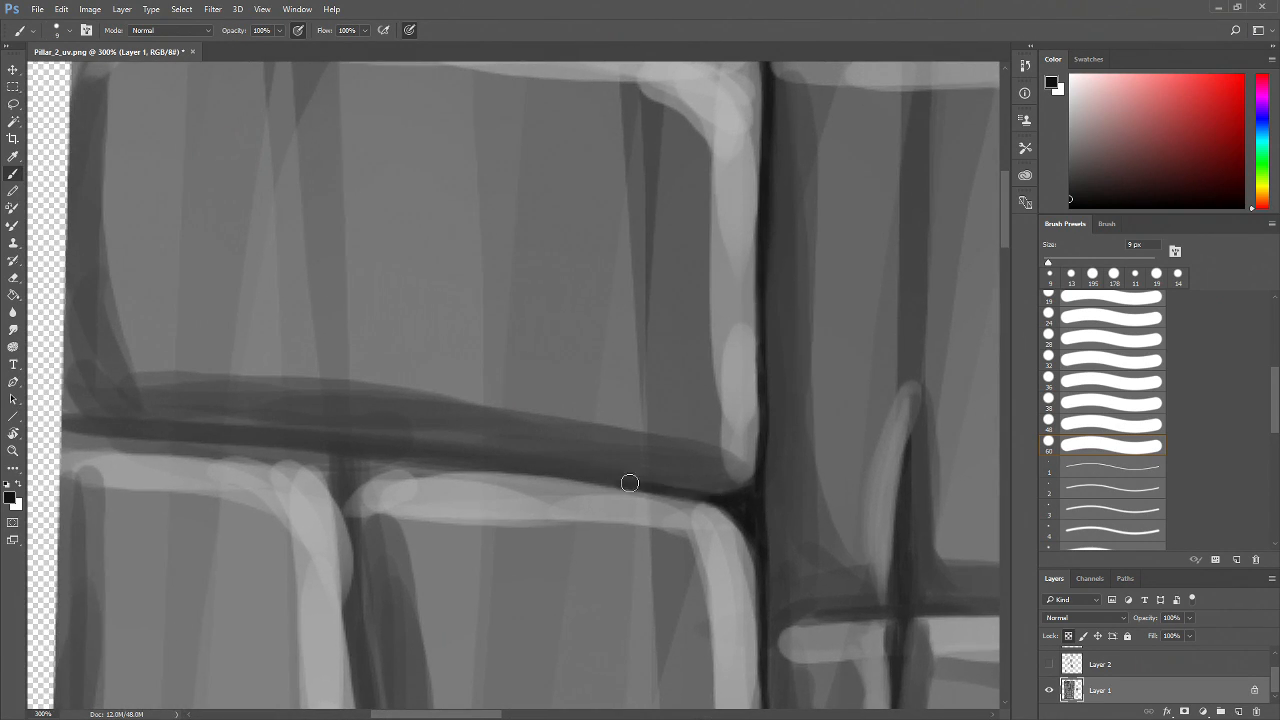
{"action": "left_click_drag", "start_coordinate": [545, 471], "coordinate": [400, 455]}
{"action": "left_click_drag", "start_coordinate": [335, 489], "coordinate": [482, 500]}
{"action": "mouse_move", "coordinate": [502, 458]}
{"action": "left_mouse_down"}
{"action": "mouse_move", "coordinate": [103, 349]}
{"action": "mouse_move", "coordinate": [254, 235]}
{"action": "left_mouse_up"}
{"action": "left_click_drag", "start_coordinate": [375, 326], "coordinate": [380, 395]}
{"action": "left_click_drag", "start_coordinate": [371, 323], "coordinate": [480, 334]}
{"action": "mouse_move", "coordinate": [380, 338]}
{"action": "left_mouse_down"}
{"action": "mouse_move", "coordinate": [394, 331]}
{"action": "mouse_move", "coordinate": [401, 354]}
{"action": "left_mouse_up"}
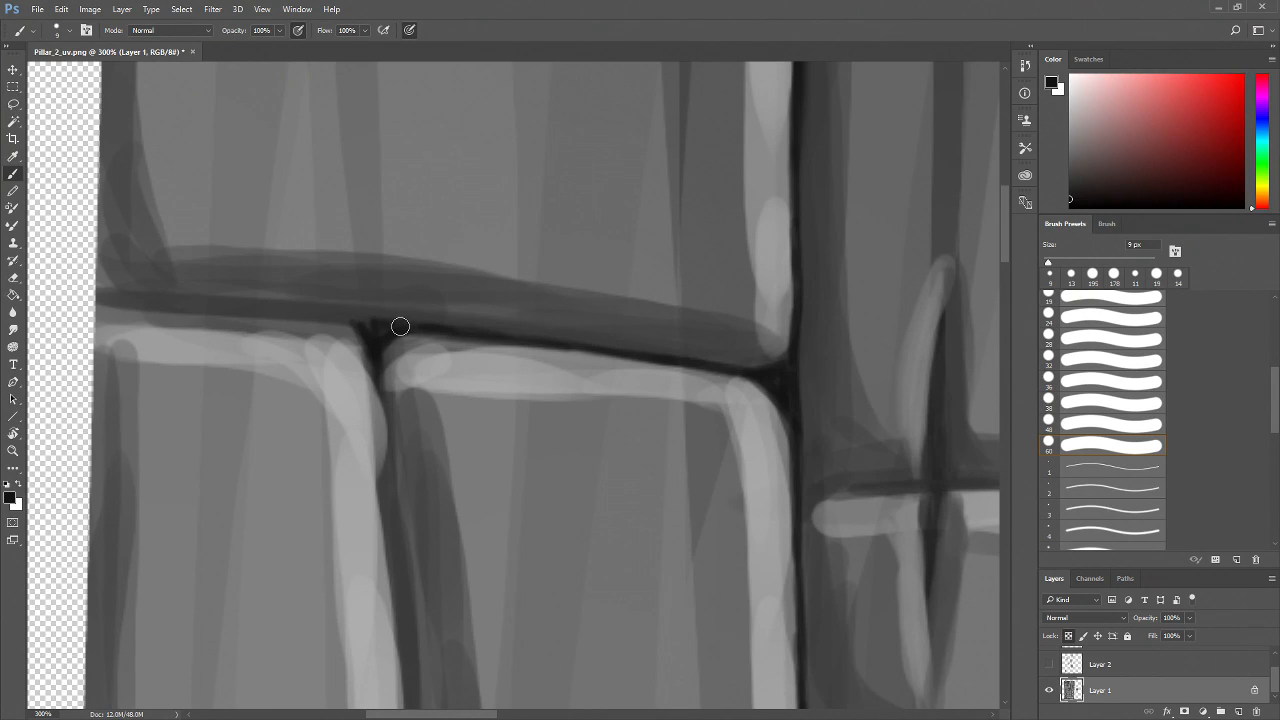
{"action": "left_click_drag", "start_coordinate": [408, 373], "coordinate": [478, 423]}
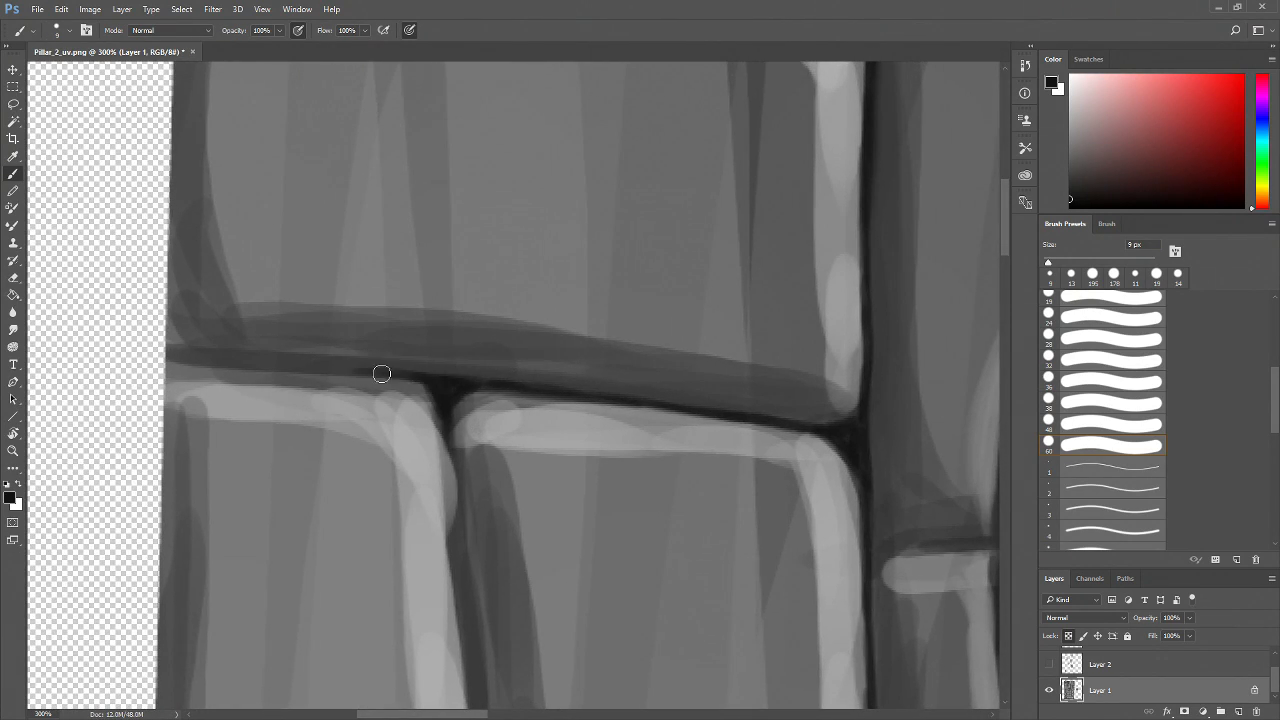
{"action": "left_click_drag", "start_coordinate": [328, 370], "coordinate": [162, 356]}
{"action": "left_click_drag", "start_coordinate": [402, 442], "coordinate": [294, 433]}
Inspect the painted mortar strokes closely at 700% zoom before returning to 300%
{"action": "key", "text": "z"}
{"action": "left_click", "coordinate": [562, 507], "text": "alt"}
{"action": "left_click", "coordinate": [562, 507], "text": "alt"}
{"action": "left_click", "coordinate": [562, 507], "text": "alt"}
{"action": "left_click_drag", "start_coordinate": [604, 574], "coordinate": [461, 470]}
{"action": "left_click", "coordinate": [564, 510]}
{"action": "left_click", "coordinate": [523, 505], "text": "alt"}
{"action": "left_click", "coordinate": [528, 503], "text": "alt"}
{"action": "left_click", "coordinate": [533, 501], "text": "alt"}
{"action": "left_click", "coordinate": [536, 500], "text": "alt"}
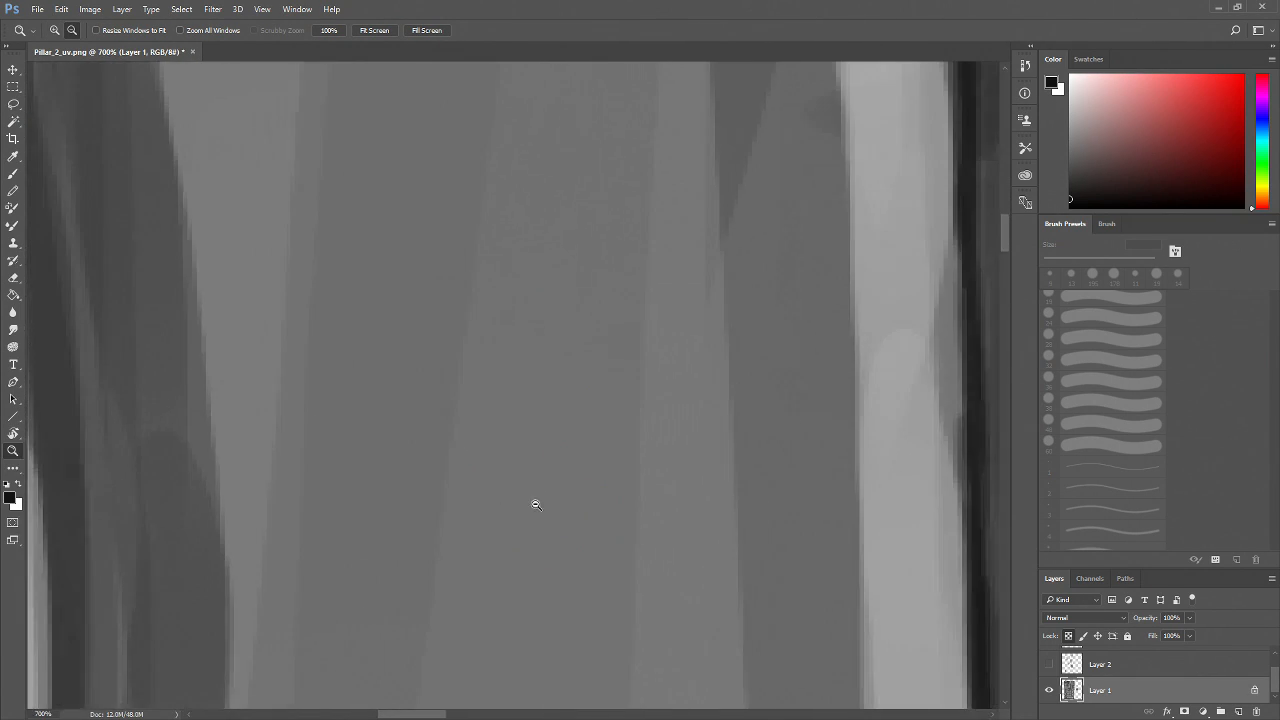
{"action": "left_click", "coordinate": [533, 505], "text": "alt"}
{"action": "left_click", "coordinate": [530, 510], "text": "alt"}
{"action": "left_click", "coordinate": [530, 502], "text": "alt"}
{"action": "left_click", "coordinate": [531, 488], "text": "alt"}
{"action": "left_click_drag", "start_coordinate": [487, 498], "coordinate": [546, 520]}
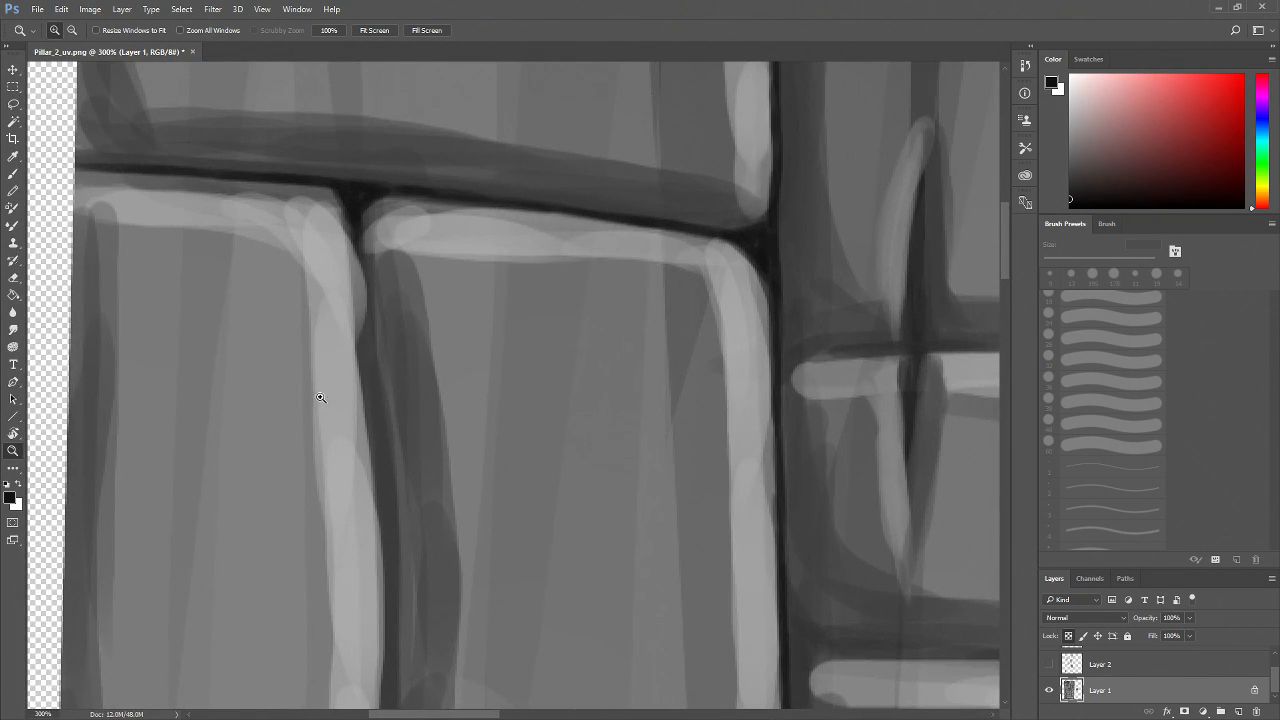
Sketch arrow marks beside the left vertical mortar line with the brush and step backward five times to remove them
{"action": "key", "text": "b"}
{"action": "mouse_move", "coordinate": [360, 239]}
{"action": "left_mouse_down"}
{"action": "mouse_move", "coordinate": [381, 518]}
{"action": "mouse_move", "coordinate": [422, 499]}
{"action": "mouse_move", "coordinate": [382, 383]}
{"action": "mouse_move", "coordinate": [390, 371]}
{"action": "mouse_move", "coordinate": [384, 543]}
{"action": "left_mouse_up"}
{"action": "left_click_drag", "start_coordinate": [466, 545], "coordinate": [483, 398]}
{"action": "mouse_move", "coordinate": [408, 376]}
{"action": "left_mouse_down"}
{"action": "mouse_move", "coordinate": [413, 434]}
{"action": "mouse_move", "coordinate": [494, 351]}
{"action": "mouse_move", "coordinate": [526, 348]}
{"action": "mouse_move", "coordinate": [472, 402]}
{"action": "left_mouse_up"}
{"action": "mouse_move", "coordinate": [403, 222]}
{"action": "left_mouse_down"}
{"action": "mouse_move", "coordinate": [491, 219]}
{"action": "mouse_move", "coordinate": [472, 241]}
{"action": "left_mouse_up"}
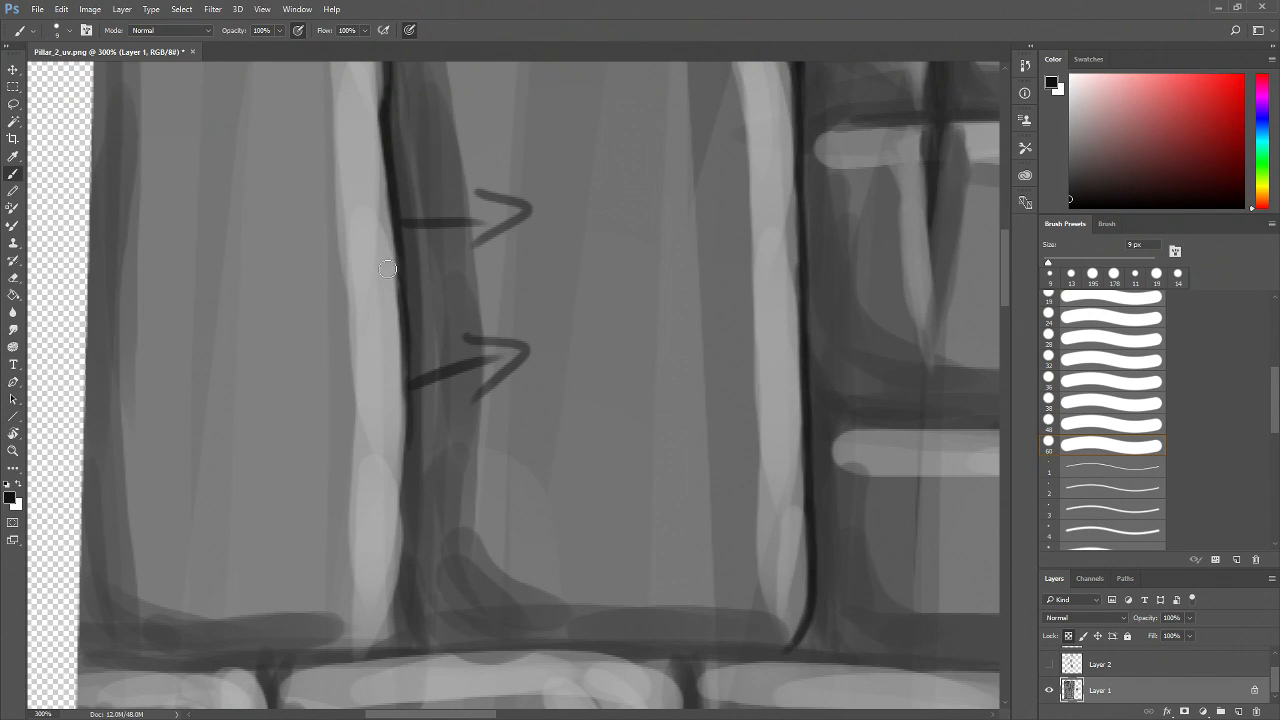
{"action": "left_click_drag", "start_coordinate": [375, 193], "coordinate": [395, 412]}
{"action": "key", "text": "ctrl+alt+z"}
{"action": "key", "text": "ctrl+alt+z"}
{"action": "key", "text": "ctrl+alt+z"}
{"action": "key", "text": "ctrl+alt+z"}
{"action": "key", "text": "ctrl+alt+z"}
Darken the lower part of the vertical mortar line and the horizontal mortar line beneath the left brick with 9 px strokes
{"action": "scroll", "coordinate": [403, 411], "scroll_direction": "down", "scroll_amount": 1}
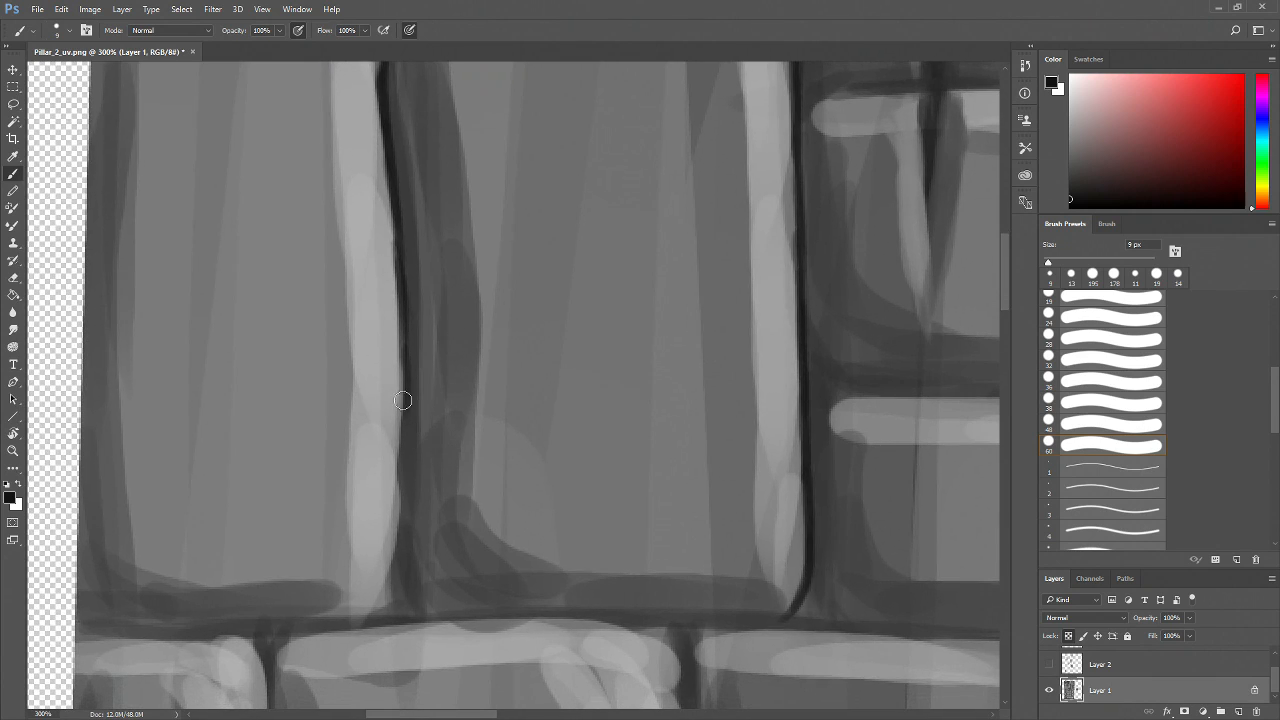
{"action": "mouse_move", "coordinate": [404, 396]}
{"action": "left_mouse_down"}
{"action": "mouse_move", "coordinate": [403, 541]}
{"action": "mouse_move", "coordinate": [400, 500]}
{"action": "mouse_move", "coordinate": [386, 592]}
{"action": "left_mouse_up"}
{"action": "mouse_move", "coordinate": [434, 535]}
{"action": "left_mouse_down"}
{"action": "mouse_move", "coordinate": [455, 436]}
{"action": "mouse_move", "coordinate": [509, 502]}
{"action": "mouse_move", "coordinate": [467, 492]}
{"action": "mouse_move", "coordinate": [480, 476]}
{"action": "mouse_move", "coordinate": [463, 501]}
{"action": "mouse_move", "coordinate": [514, 503]}
{"action": "mouse_move", "coordinate": [431, 542]}
{"action": "mouse_move", "coordinate": [517, 556]}
{"action": "mouse_move", "coordinate": [532, 507]}
{"action": "mouse_move", "coordinate": [543, 514]}
{"action": "mouse_move", "coordinate": [456, 516]}
{"action": "left_mouse_up"}
{"action": "mouse_move", "coordinate": [534, 513]}
{"action": "left_mouse_down"}
{"action": "mouse_move", "coordinate": [395, 524]}
{"action": "mouse_move", "coordinate": [544, 511]}
{"action": "mouse_move", "coordinate": [386, 518]}
{"action": "left_mouse_up"}
{"action": "mouse_move", "coordinate": [464, 514]}
{"action": "left_mouse_down"}
{"action": "mouse_move", "coordinate": [342, 521]}
{"action": "mouse_move", "coordinate": [383, 499]}
{"action": "left_mouse_up"}
{"action": "mouse_move", "coordinate": [136, 436]}
{"action": "left_mouse_down"}
{"action": "mouse_move", "coordinate": [151, 484]}
{"action": "mouse_move", "coordinate": [171, 486]}
{"action": "mouse_move", "coordinate": [153, 488]}
{"action": "mouse_move", "coordinate": [281, 486]}
{"action": "left_mouse_up"}
{"action": "left_click_drag", "start_coordinate": [142, 483], "coordinate": [140, 487]}
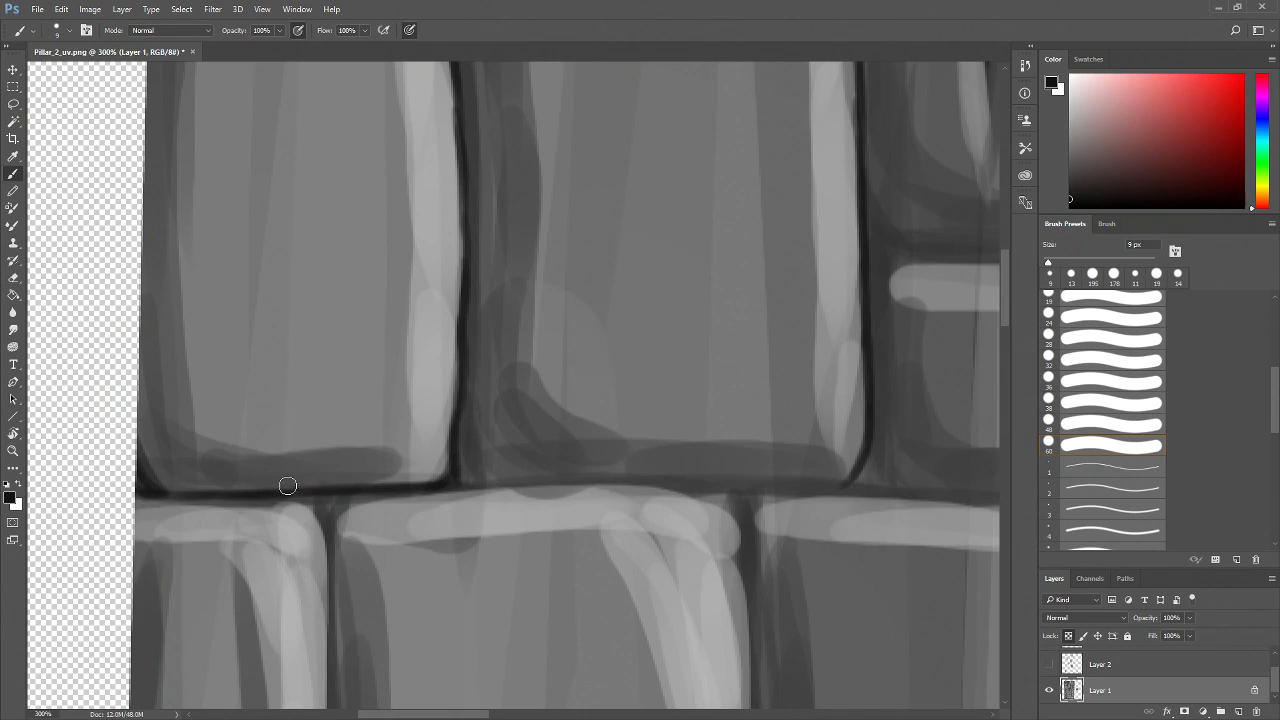
{"action": "mouse_move", "coordinate": [150, 489]}
{"action": "left_mouse_down"}
{"action": "mouse_move", "coordinate": [358, 506]}
{"action": "mouse_move", "coordinate": [331, 523]}
{"action": "mouse_move", "coordinate": [311, 494]}
{"action": "left_mouse_up"}
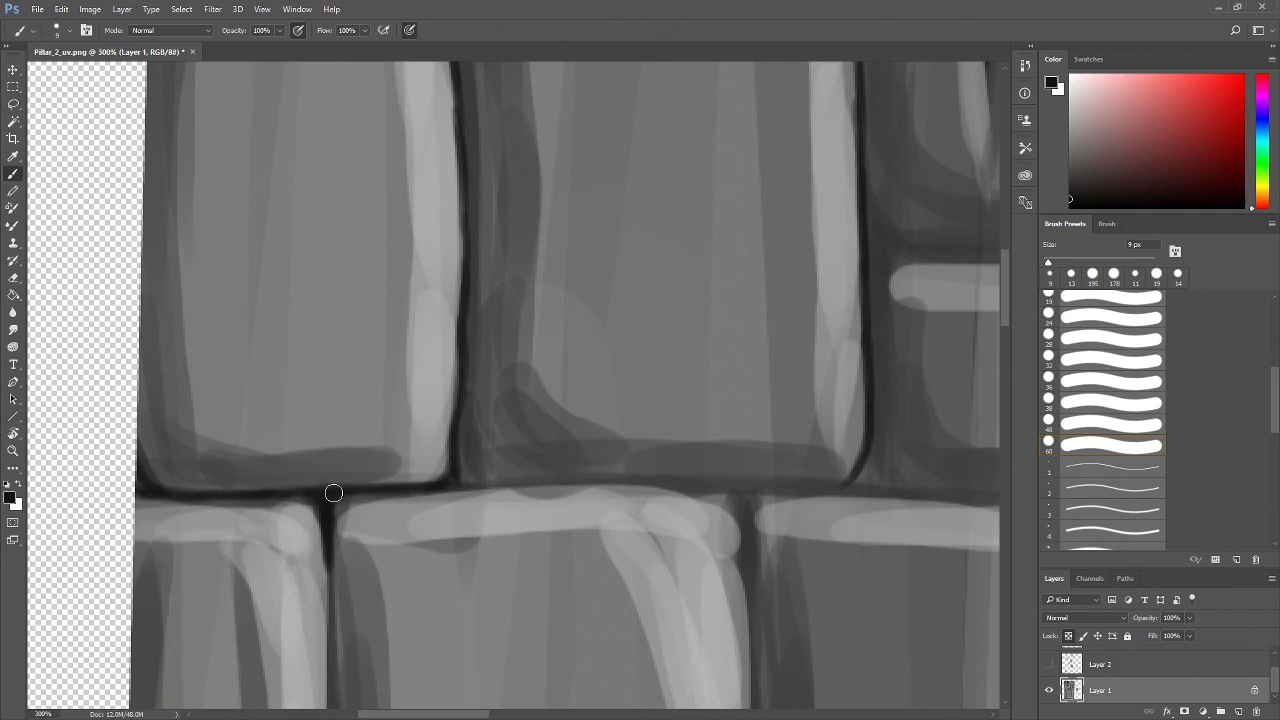
Darken the vertical mortar line running down the left side of the lower brick with repeated 9 px strokes
{"action": "left_click_drag", "start_coordinate": [503, 540], "coordinate": [521, 420]}
{"action": "mouse_move", "coordinate": [347, 418]}
{"action": "left_mouse_down"}
{"action": "mouse_move", "coordinate": [349, 549]}
{"action": "mouse_move", "coordinate": [372, 443]}
{"action": "left_mouse_up"}
{"action": "mouse_move", "coordinate": [354, 373]}
{"action": "left_mouse_down"}
{"action": "mouse_move", "coordinate": [354, 449]}
{"action": "mouse_move", "coordinate": [397, 566]}
{"action": "mouse_move", "coordinate": [335, 426]}
{"action": "mouse_move", "coordinate": [337, 551]}
{"action": "mouse_move", "coordinate": [358, 452]}
{"action": "left_mouse_up"}
{"action": "left_click_drag", "start_coordinate": [340, 384], "coordinate": [331, 555]}
{"action": "mouse_move", "coordinate": [360, 565]}
{"action": "left_mouse_down"}
{"action": "mouse_move", "coordinate": [369, 537]}
{"action": "mouse_move", "coordinate": [331, 414]}
{"action": "mouse_move", "coordinate": [330, 548]}
{"action": "left_mouse_up"}
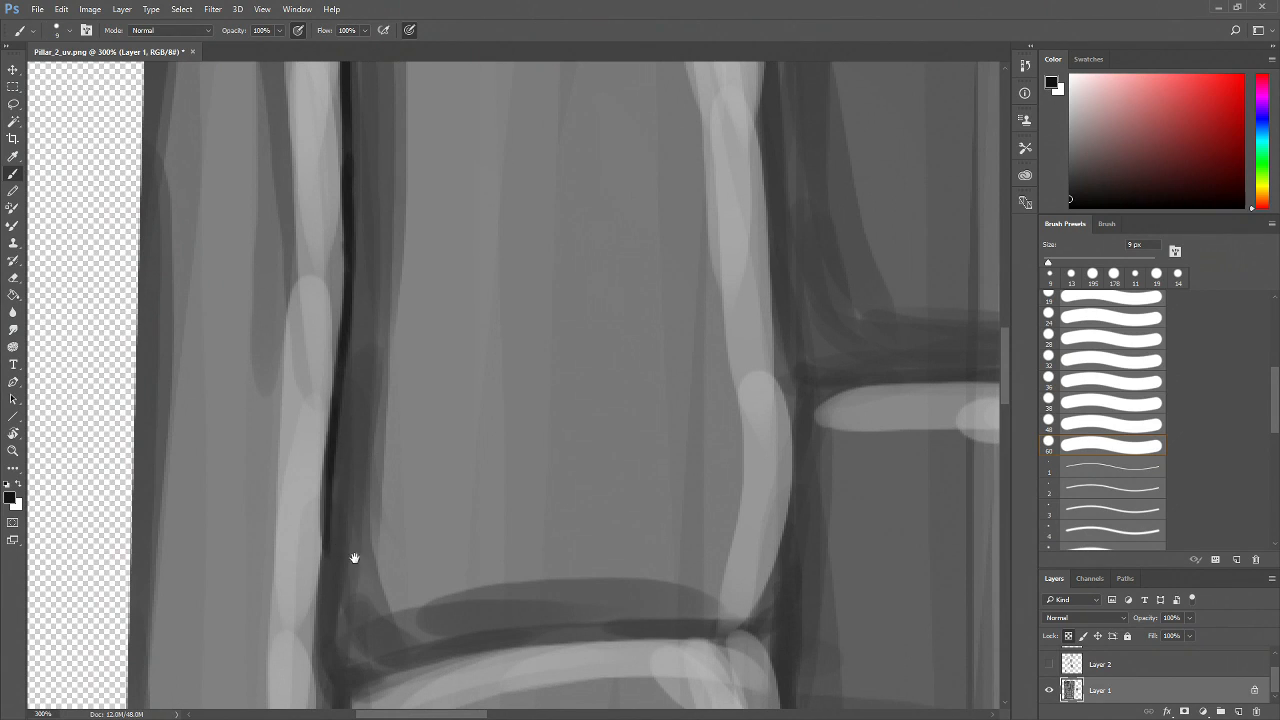
{"action": "left_click_drag", "start_coordinate": [330, 614], "coordinate": [338, 444]}
{"action": "mouse_move", "coordinate": [340, 371]}
{"action": "left_mouse_down"}
{"action": "mouse_move", "coordinate": [331, 536]}
{"action": "mouse_move", "coordinate": [331, 401]}
{"action": "mouse_move", "coordinate": [351, 594]}
{"action": "mouse_move", "coordinate": [368, 484]}
{"action": "left_mouse_up"}
{"action": "left_click_drag", "start_coordinate": [358, 433], "coordinate": [343, 546]}
{"action": "left_click_drag", "start_coordinate": [358, 486], "coordinate": [331, 552]}
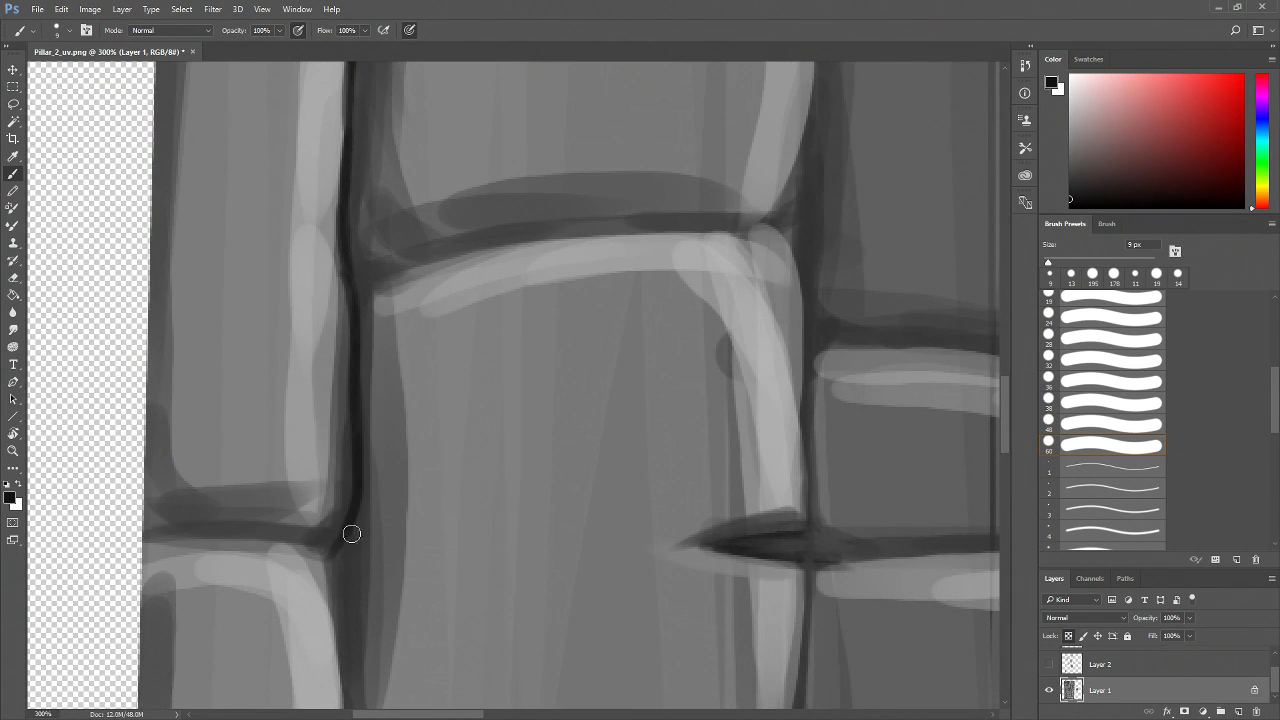
Darken the horizontal mortar line meeting the vertical line from the left with 9 px strokes
{"action": "mouse_move", "coordinate": [168, 534]}
{"action": "left_mouse_down"}
{"action": "mouse_move", "coordinate": [337, 523]}
{"action": "mouse_move", "coordinate": [320, 530]}
{"action": "left_mouse_up"}
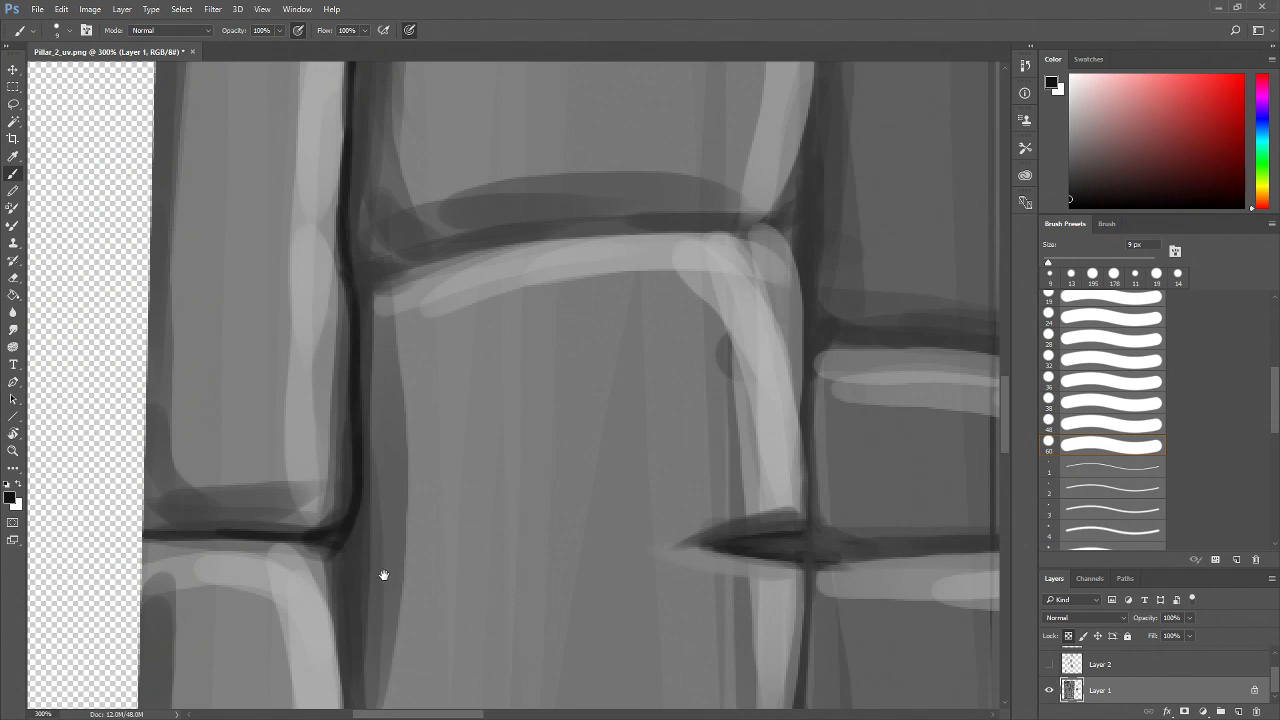
{"action": "left_click_drag", "start_coordinate": [327, 584], "coordinate": [322, 510]}
{"action": "left_click_drag", "start_coordinate": [341, 460], "coordinate": [342, 526]}
{"action": "mouse_move", "coordinate": [329, 459]}
{"action": "left_mouse_down"}
{"action": "mouse_move", "coordinate": [125, 446]}
{"action": "mouse_move", "coordinate": [155, 457]}
{"action": "left_mouse_up"}
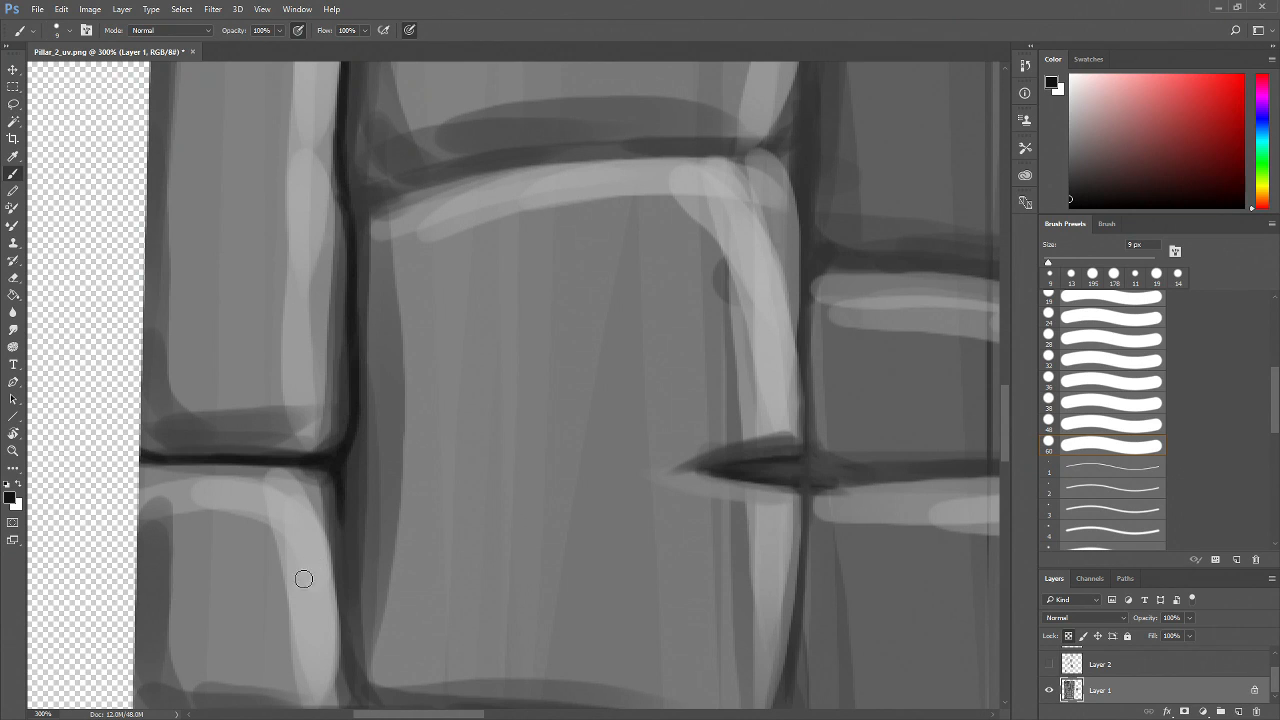
Darken the vertical and horizontal mortar lines around the tall central brick with 9 px brush strokes
{"action": "left_click_drag", "start_coordinate": [379, 572], "coordinate": [338, 468]}
{"action": "mouse_move", "coordinate": [308, 354]}
{"action": "left_mouse_down"}
{"action": "mouse_move", "coordinate": [314, 567]}
{"action": "mouse_move", "coordinate": [301, 590]}
{"action": "mouse_move", "coordinate": [434, 523]}
{"action": "mouse_move", "coordinate": [321, 538]}
{"action": "mouse_move", "coordinate": [145, 533]}
{"action": "left_mouse_up"}
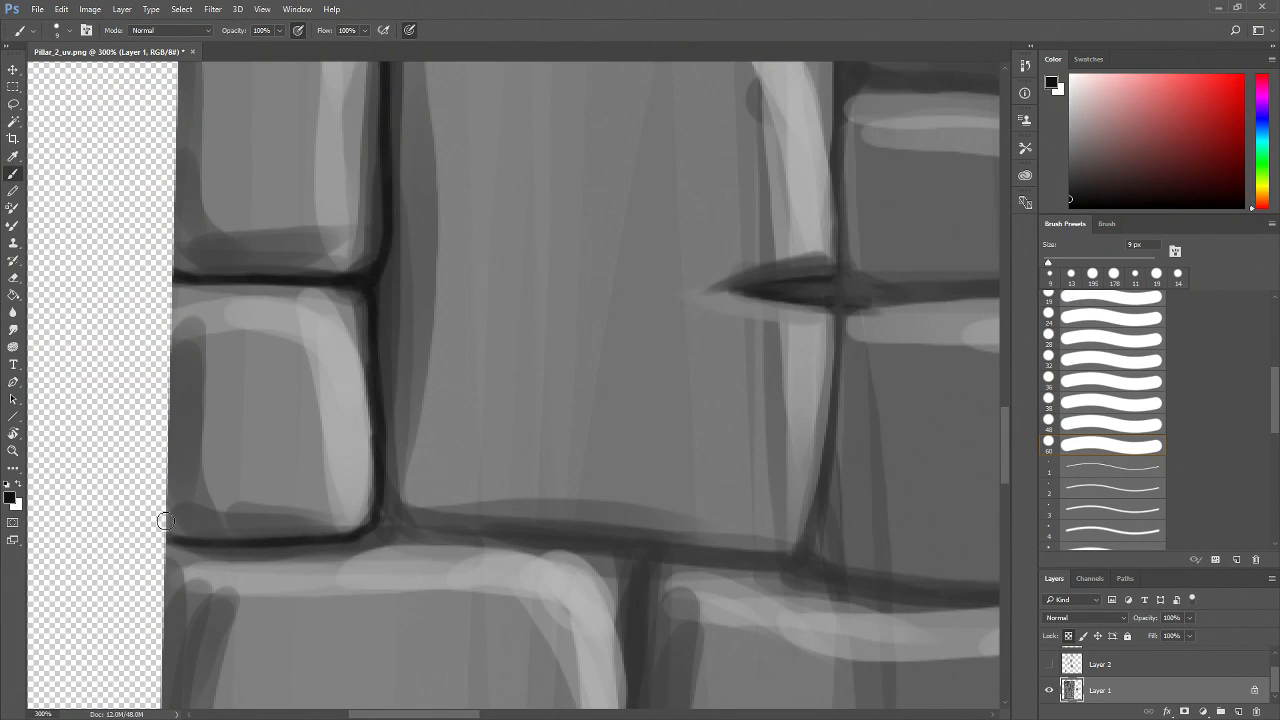
{"action": "mouse_move", "coordinate": [380, 510]}
{"action": "left_mouse_down"}
{"action": "mouse_move", "coordinate": [371, 526]}
{"action": "mouse_move", "coordinate": [391, 529]}
{"action": "mouse_move", "coordinate": [377, 530]}
{"action": "mouse_move", "coordinate": [620, 543]}
{"action": "mouse_move", "coordinate": [460, 521]}
{"action": "left_mouse_up"}
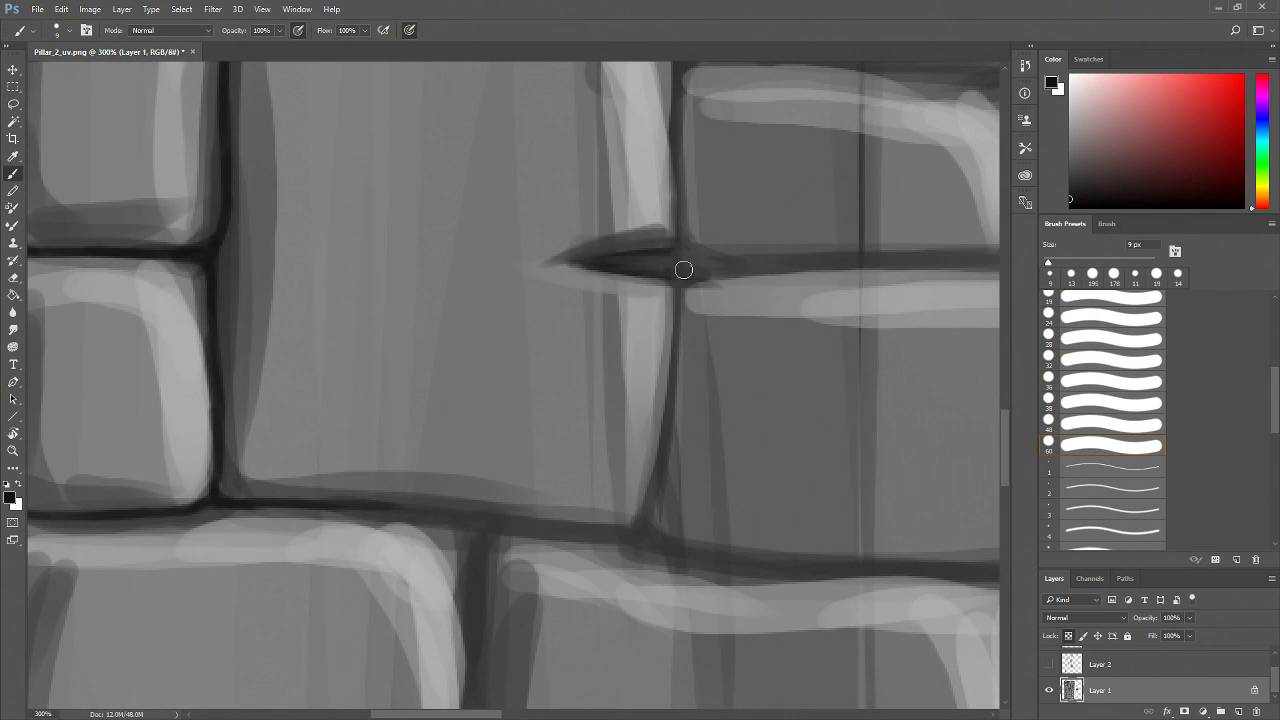
{"action": "mouse_move", "coordinate": [677, 281]}
{"action": "left_mouse_down"}
{"action": "mouse_move", "coordinate": [666, 463]}
{"action": "mouse_move", "coordinate": [654, 500]}
{"action": "mouse_move", "coordinate": [608, 541]}
{"action": "mouse_move", "coordinate": [692, 513]}
{"action": "left_mouse_up"}
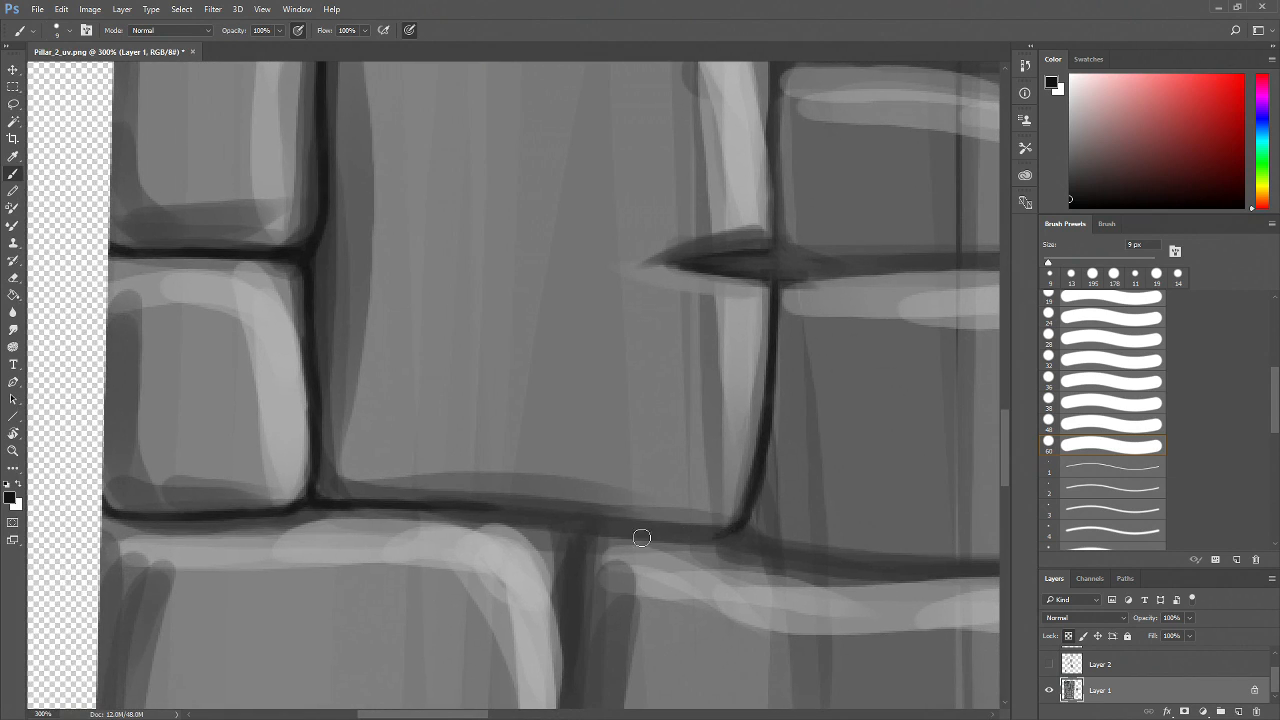
{"action": "mouse_move", "coordinate": [395, 506]}
{"action": "left_mouse_down"}
{"action": "mouse_move", "coordinate": [717, 531]}
{"action": "mouse_move", "coordinate": [605, 530]}
{"action": "mouse_move", "coordinate": [678, 538]}
{"action": "left_mouse_up"}
{"action": "mouse_move", "coordinate": [554, 522]}
{"action": "left_mouse_down"}
{"action": "mouse_move", "coordinate": [638, 530]}
{"action": "mouse_move", "coordinate": [371, 557]}
{"action": "left_mouse_up"}
Darken the horizontal mortar line along the top of the lower bricks and its joint with the vertical line
{"action": "left_click_drag", "start_coordinate": [498, 314], "coordinate": [486, 442]}
{"action": "left_click_drag", "start_coordinate": [480, 129], "coordinate": [468, 435]}
{"action": "mouse_move", "coordinate": [474, 177]}
{"action": "left_mouse_down"}
{"action": "mouse_move", "coordinate": [472, 453]}
{"action": "mouse_move", "coordinate": [492, 538]}
{"action": "left_mouse_up"}
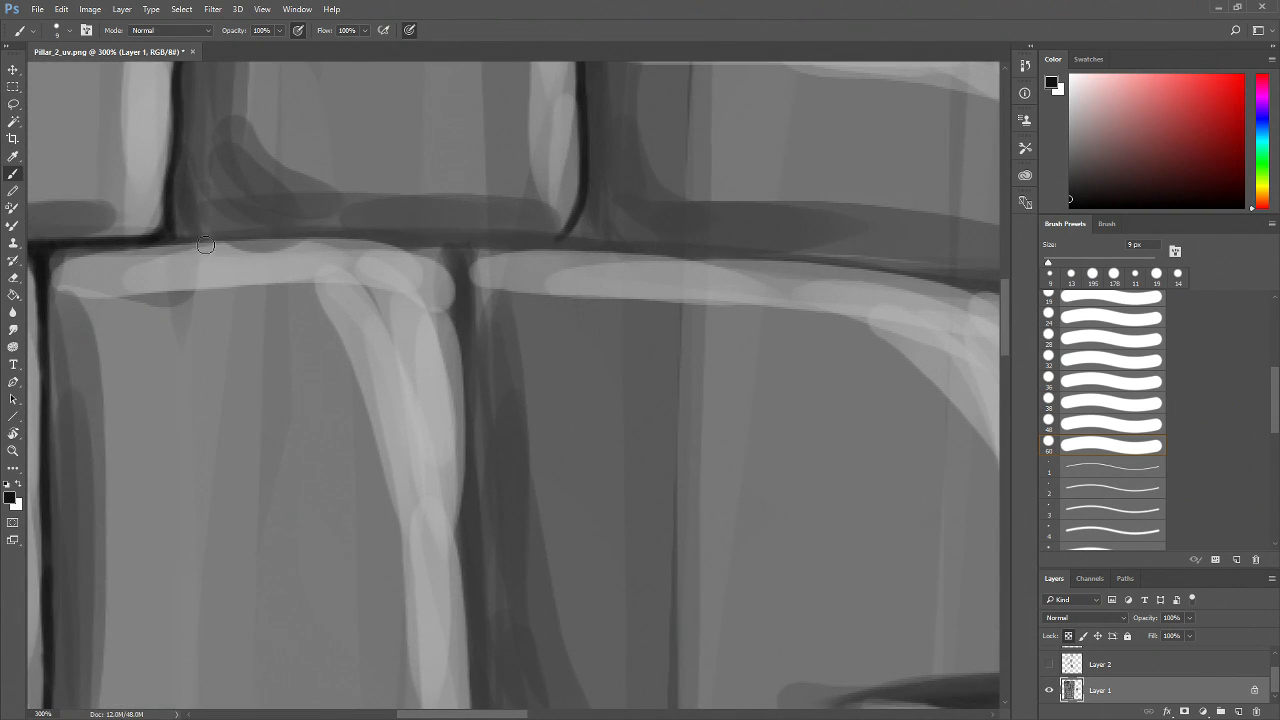
{"action": "left_click_drag", "start_coordinate": [168, 238], "coordinate": [272, 236]}
{"action": "mouse_move", "coordinate": [174, 229]}
{"action": "left_mouse_down"}
{"action": "mouse_move", "coordinate": [560, 240]}
{"action": "mouse_move", "coordinate": [580, 220]}
{"action": "mouse_move", "coordinate": [603, 249]}
{"action": "left_mouse_up"}
{"action": "mouse_move", "coordinate": [586, 204]}
{"action": "left_mouse_down"}
{"action": "mouse_move", "coordinate": [603, 240]}
{"action": "mouse_move", "coordinate": [576, 240]}
{"action": "left_mouse_up"}
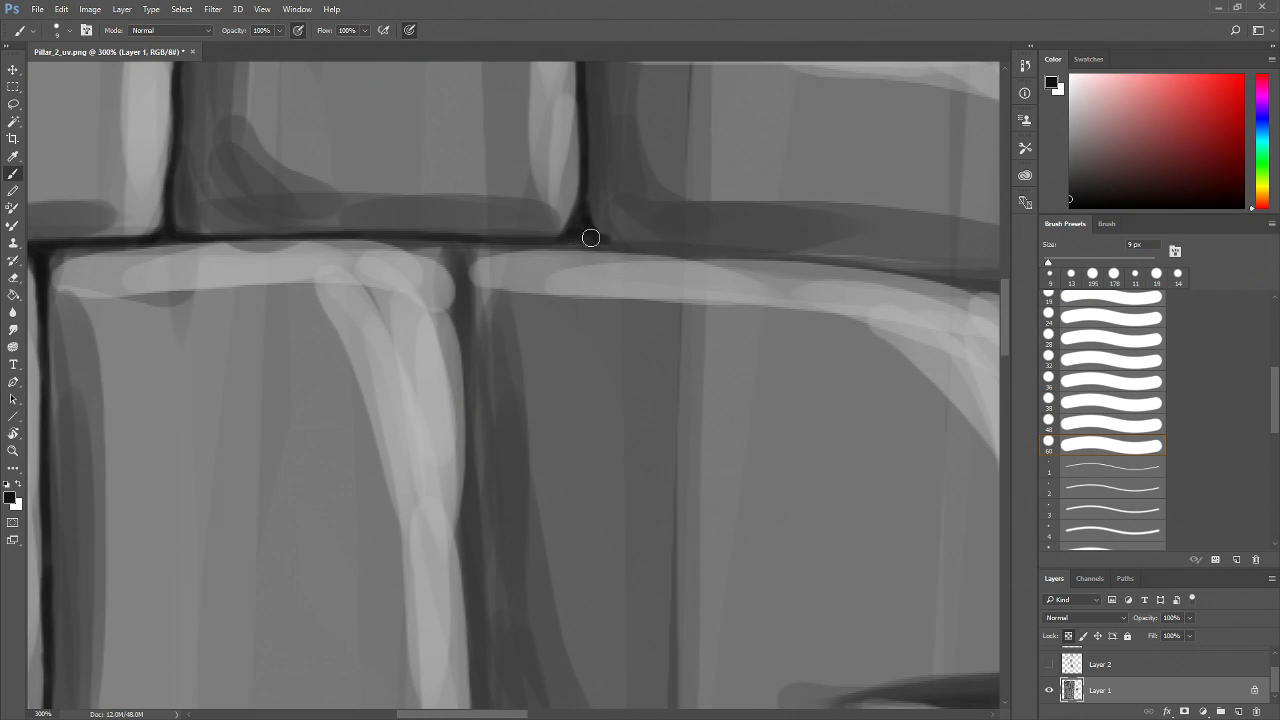
{"action": "left_click_drag", "start_coordinate": [556, 239], "coordinate": [508, 241]}
Zoom out to review the whole stone-brick texture and zoom back into the next brick joint
{"action": "key", "text": "z"}
{"action": "left_click", "coordinate": [572, 270], "text": "alt"}
{"action": "left_click", "coordinate": [577, 271], "text": "alt"}
{"action": "left_click", "coordinate": [578, 273], "text": "alt"}
{"action": "left_click", "coordinate": [580, 334], "text": "alt"}
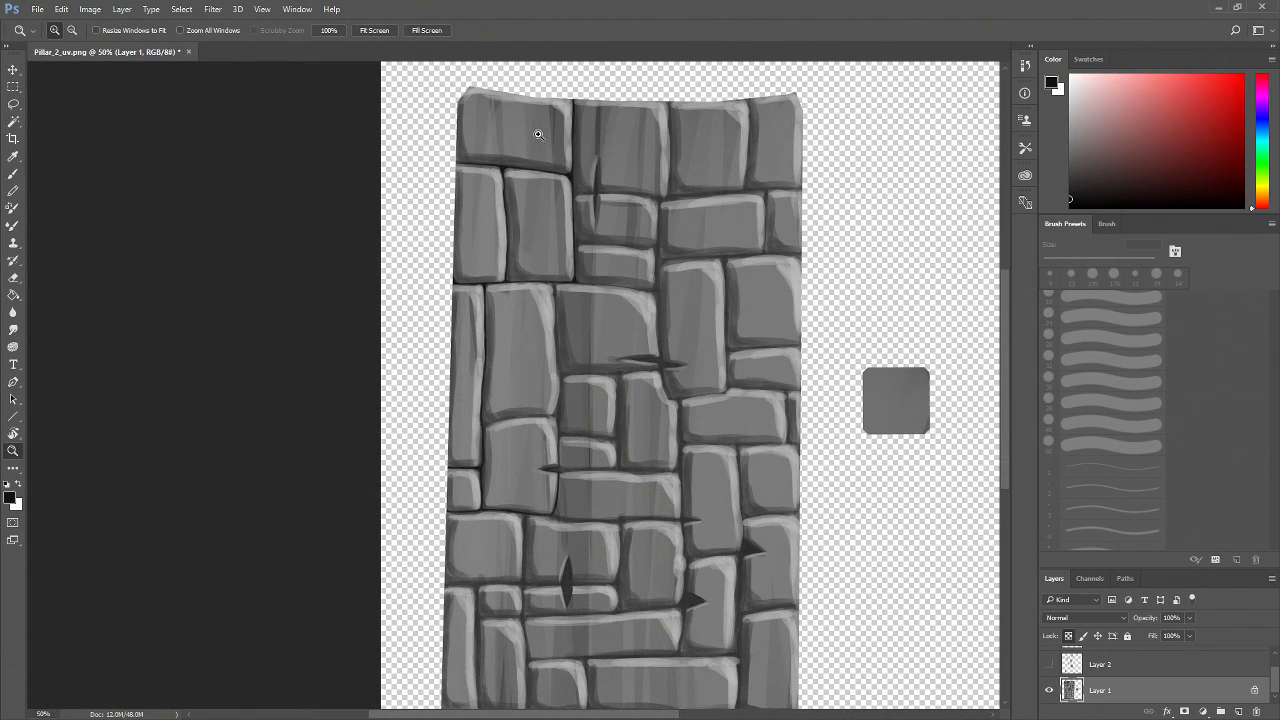
{"action": "left_click", "coordinate": [543, 468]}
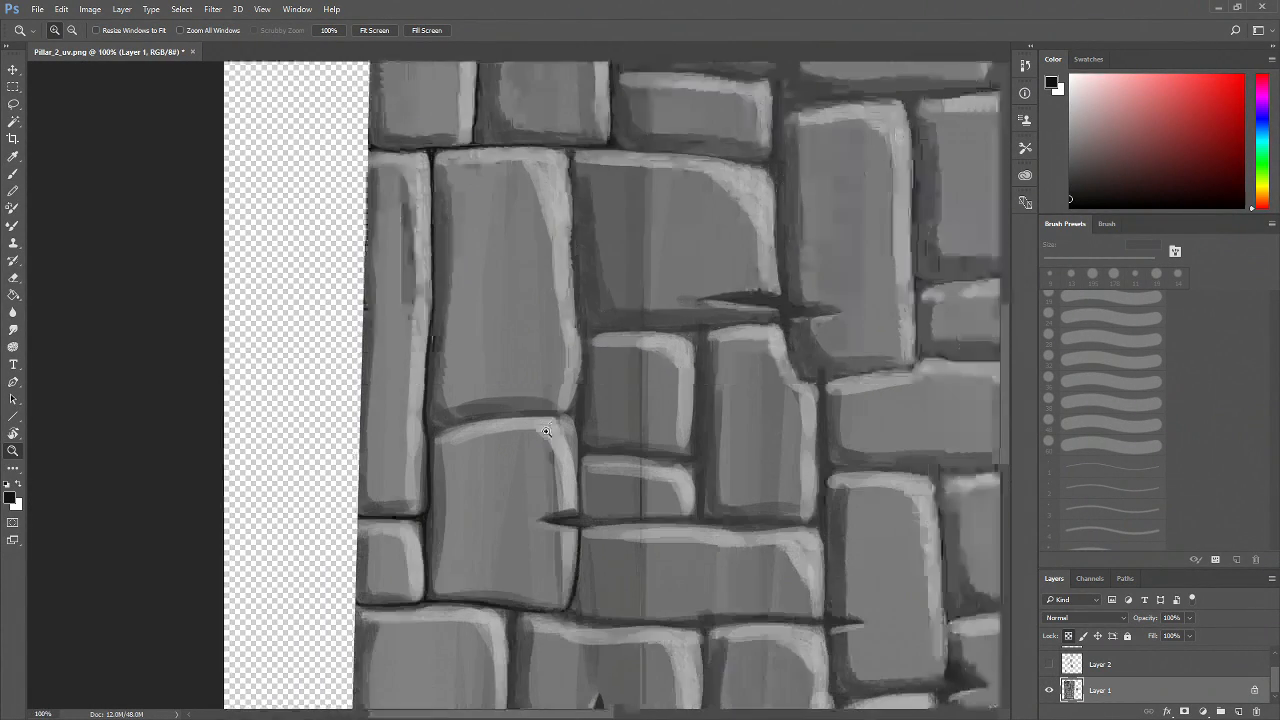
{"action": "left_click_drag", "start_coordinate": [554, 355], "coordinate": [472, 511]}
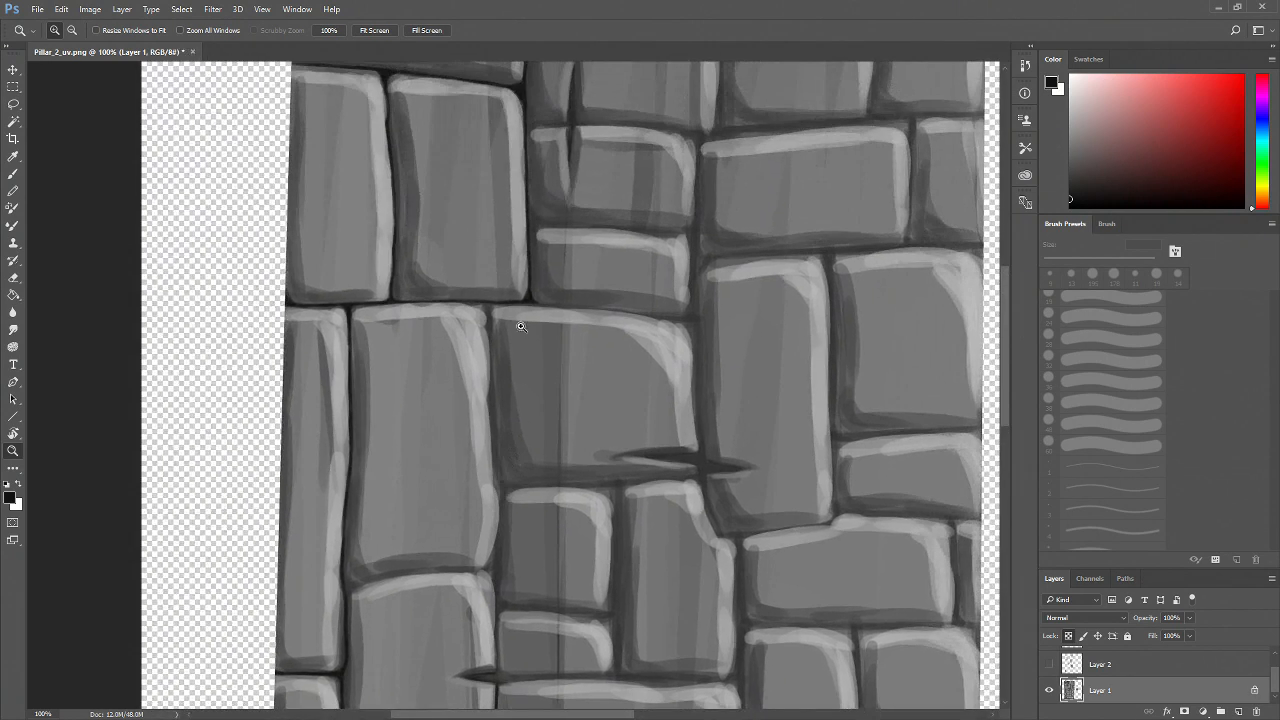
{"action": "left_click", "coordinate": [538, 367]}
{"action": "left_click", "coordinate": [536, 372]}
{"action": "left_click_drag", "start_coordinate": [453, 274], "coordinate": [470, 418]}
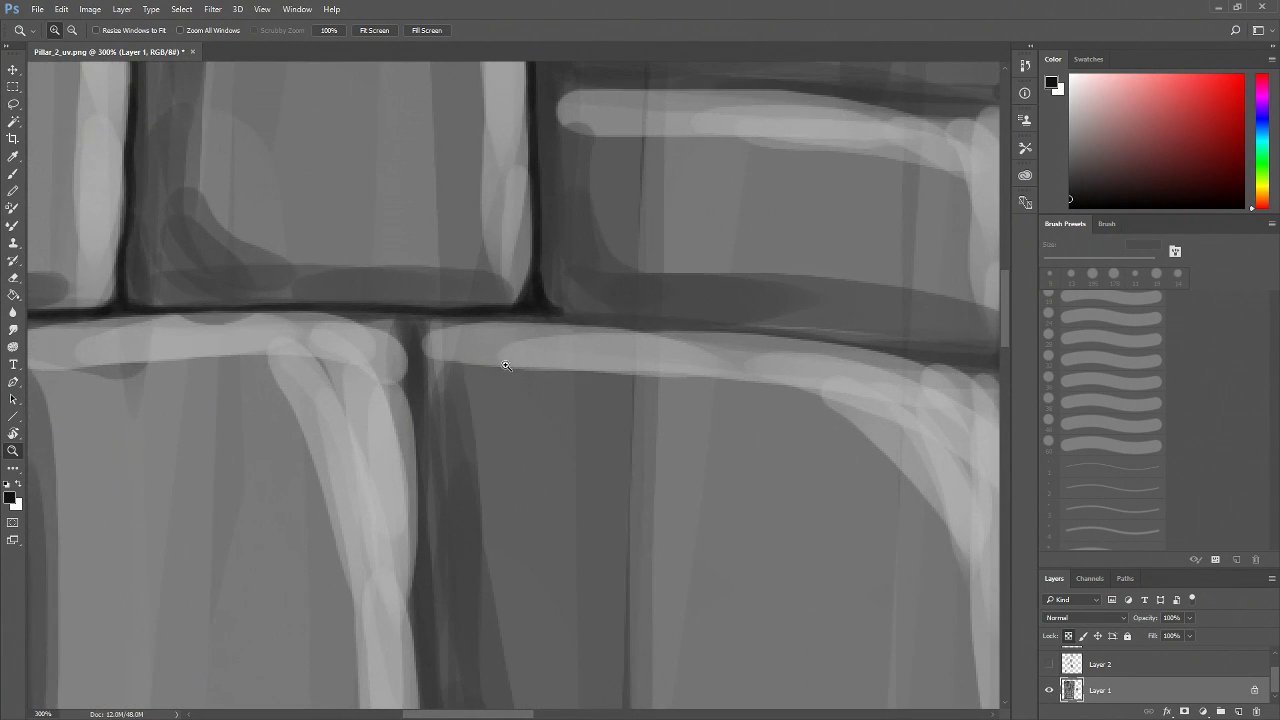
Darken the vertical mortar line running down from the horizontal joint with 9 px brush strokes
{"action": "key", "text": "b"}
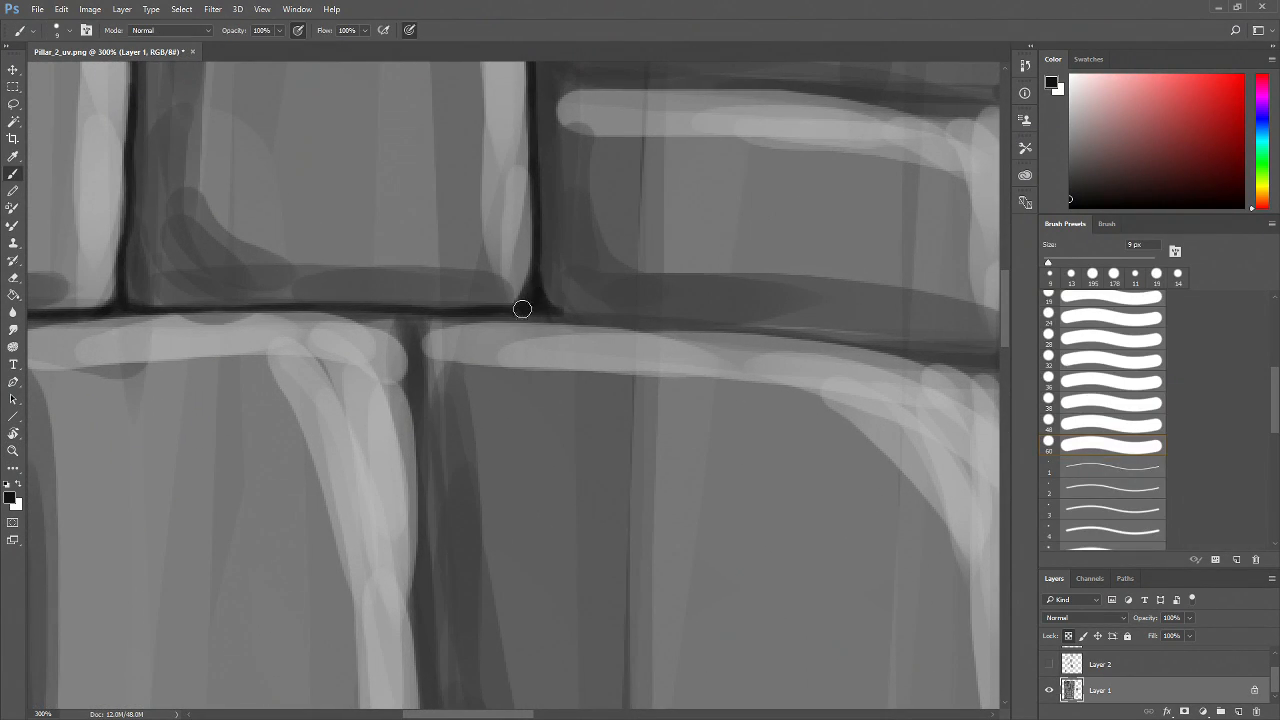
{"action": "mouse_move", "coordinate": [414, 320]}
{"action": "left_mouse_down"}
{"action": "mouse_move", "coordinate": [415, 390]}
{"action": "mouse_move", "coordinate": [393, 315]}
{"action": "mouse_move", "coordinate": [414, 346]}
{"action": "mouse_move", "coordinate": [405, 312]}
{"action": "left_mouse_up"}
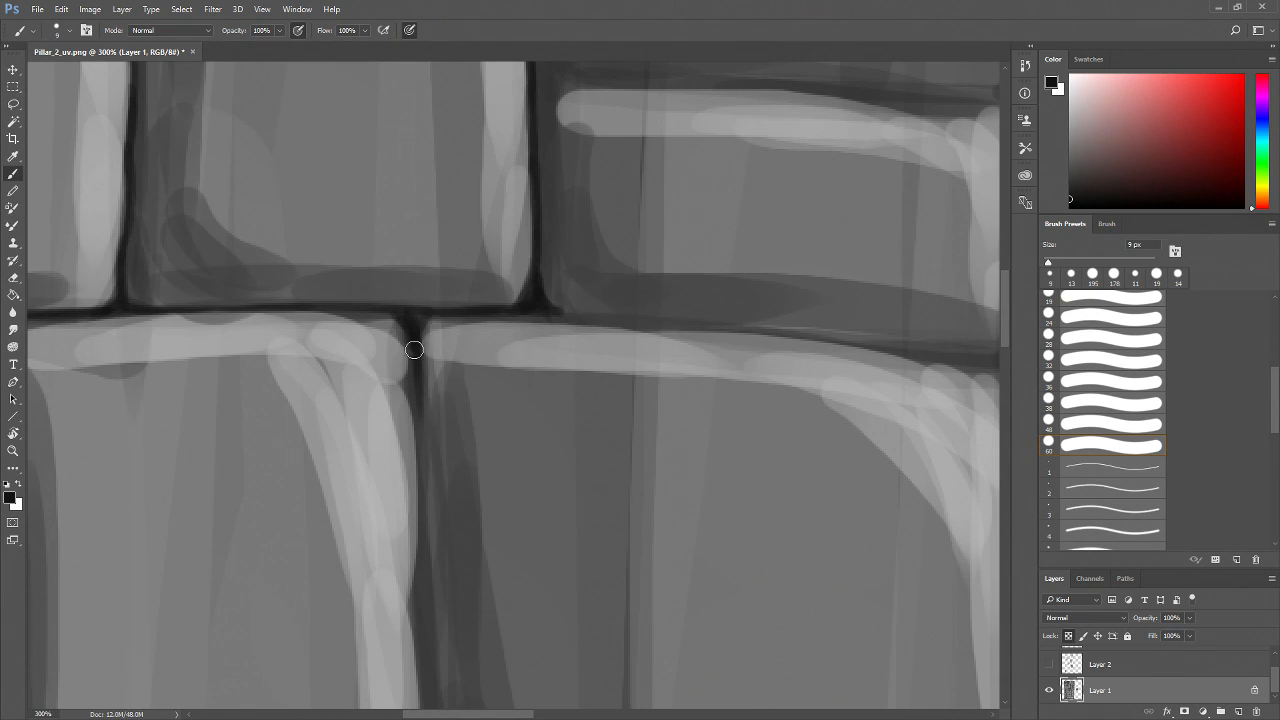
{"action": "mouse_move", "coordinate": [414, 351]}
{"action": "left_mouse_down"}
{"action": "mouse_move", "coordinate": [413, 472]}
{"action": "mouse_move", "coordinate": [410, 340]}
{"action": "mouse_move", "coordinate": [414, 474]}
{"action": "mouse_move", "coordinate": [422, 362]}
{"action": "left_mouse_up"}
{"action": "left_click_drag", "start_coordinate": [376, 198], "coordinate": [389, 179]}
{"action": "left_click_drag", "start_coordinate": [392, 322], "coordinate": [394, 545]}
{"action": "mouse_move", "coordinate": [441, 544]}
{"action": "left_mouse_down"}
{"action": "mouse_move", "coordinate": [434, 443]}
{"action": "mouse_move", "coordinate": [355, 337]}
{"action": "mouse_move", "coordinate": [401, 562]}
{"action": "left_mouse_up"}
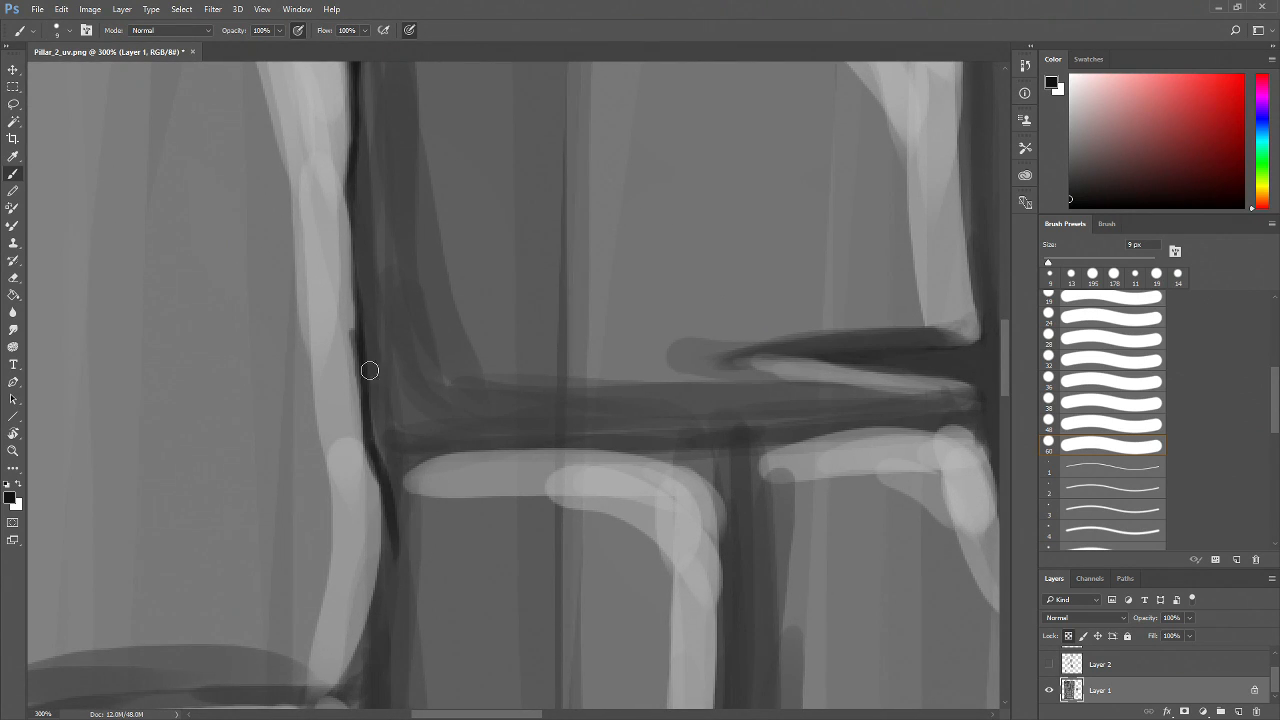
{"action": "mouse_move", "coordinate": [367, 390]}
{"action": "left_mouse_down"}
{"action": "mouse_move", "coordinate": [399, 468]}
{"action": "mouse_move", "coordinate": [373, 426]}
{"action": "left_mouse_up"}
Darken the horizontal mortar line beneath the brick left of the vertical line
{"action": "mouse_move", "coordinate": [416, 500]}
{"action": "left_mouse_down"}
{"action": "mouse_move", "coordinate": [427, 420]}
{"action": "mouse_move", "coordinate": [397, 453]}
{"action": "mouse_move", "coordinate": [401, 386]}
{"action": "mouse_move", "coordinate": [370, 575]}
{"action": "mouse_move", "coordinate": [394, 514]}
{"action": "mouse_move", "coordinate": [369, 564]}
{"action": "mouse_move", "coordinate": [661, 467]}
{"action": "left_mouse_up"}
{"action": "mouse_move", "coordinate": [155, 508]}
{"action": "left_mouse_down"}
{"action": "mouse_move", "coordinate": [281, 487]}
{"action": "mouse_move", "coordinate": [162, 506]}
{"action": "mouse_move", "coordinate": [155, 492]}
{"action": "mouse_move", "coordinate": [205, 507]}
{"action": "mouse_move", "coordinate": [158, 480]}
{"action": "mouse_move", "coordinate": [161, 520]}
{"action": "mouse_move", "coordinate": [175, 507]}
{"action": "mouse_move", "coordinate": [162, 547]}
{"action": "left_mouse_up"}
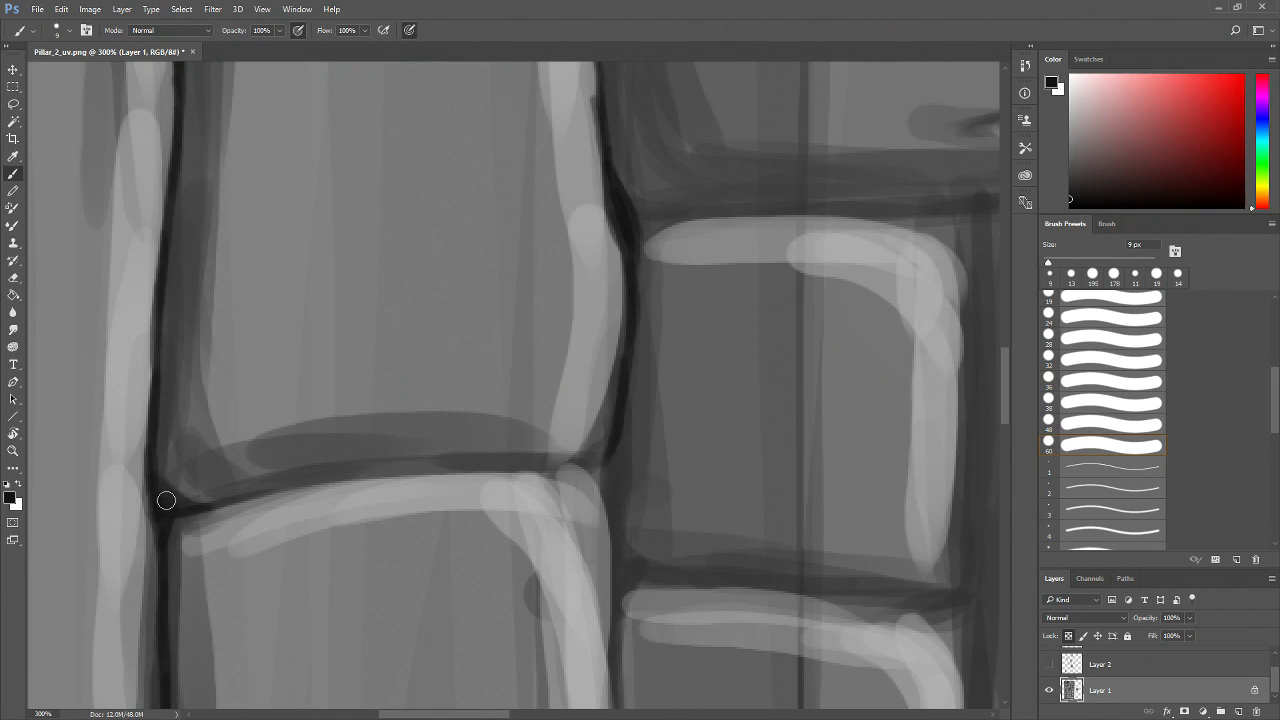
{"action": "mouse_move", "coordinate": [194, 503]}
{"action": "left_mouse_down"}
{"action": "mouse_move", "coordinate": [367, 471]}
{"action": "mouse_move", "coordinate": [298, 482]}
{"action": "mouse_move", "coordinate": [582, 449]}
{"action": "mouse_move", "coordinate": [601, 424]}
{"action": "mouse_move", "coordinate": [615, 427]}
{"action": "mouse_move", "coordinate": [558, 466]}
{"action": "mouse_move", "coordinate": [610, 450]}
{"action": "mouse_move", "coordinate": [542, 460]}
{"action": "left_mouse_up"}
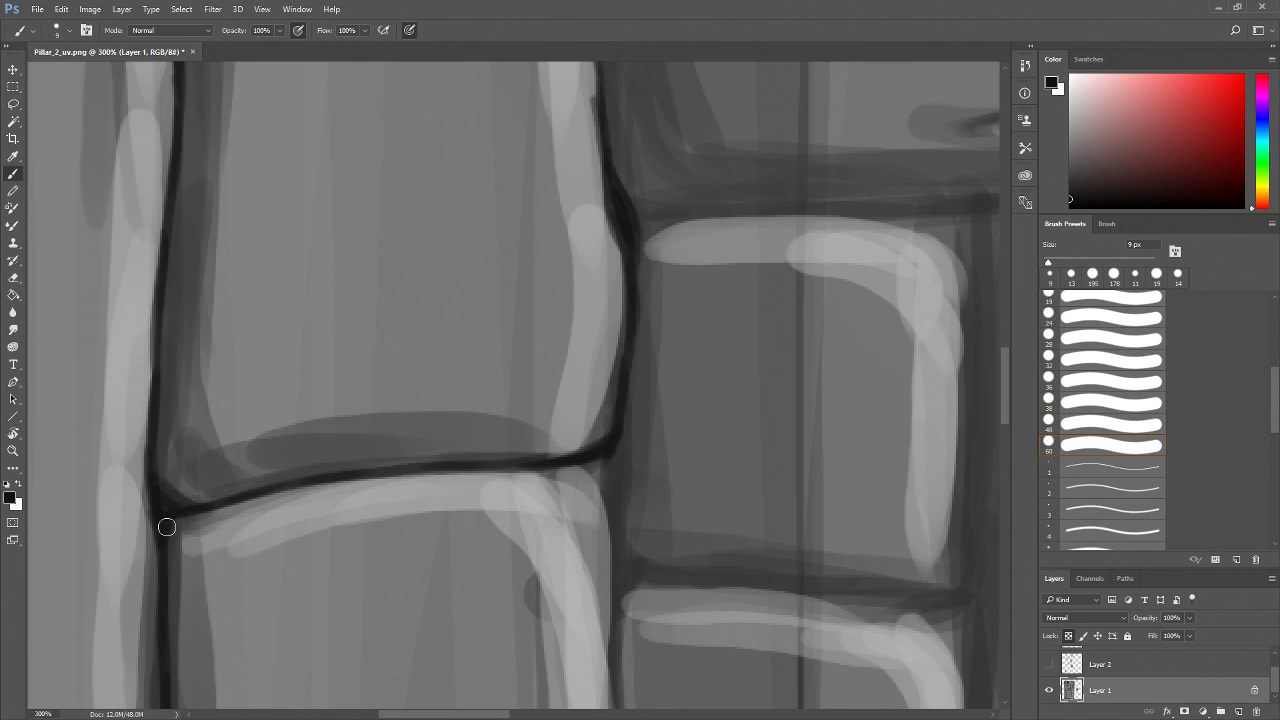
{"action": "left_click_drag", "start_coordinate": [362, 522], "coordinate": [182, 447]}
Darken the short horizontal mortar line between the two stacked bricks on the right
{"action": "mouse_move", "coordinate": [412, 378]}
{"action": "left_mouse_down"}
{"action": "mouse_move", "coordinate": [431, 412]}
{"action": "mouse_move", "coordinate": [435, 360]}
{"action": "mouse_move", "coordinate": [431, 453]}
{"action": "mouse_move", "coordinate": [417, 372]}
{"action": "left_mouse_up"}
{"action": "mouse_move", "coordinate": [430, 451]}
{"action": "left_mouse_down"}
{"action": "mouse_move", "coordinate": [434, 357]}
{"action": "mouse_move", "coordinate": [436, 615]}
{"action": "mouse_move", "coordinate": [450, 448]}
{"action": "mouse_move", "coordinate": [438, 543]}
{"action": "left_mouse_up"}
{"action": "left_click_drag", "start_coordinate": [437, 329], "coordinate": [444, 355]}
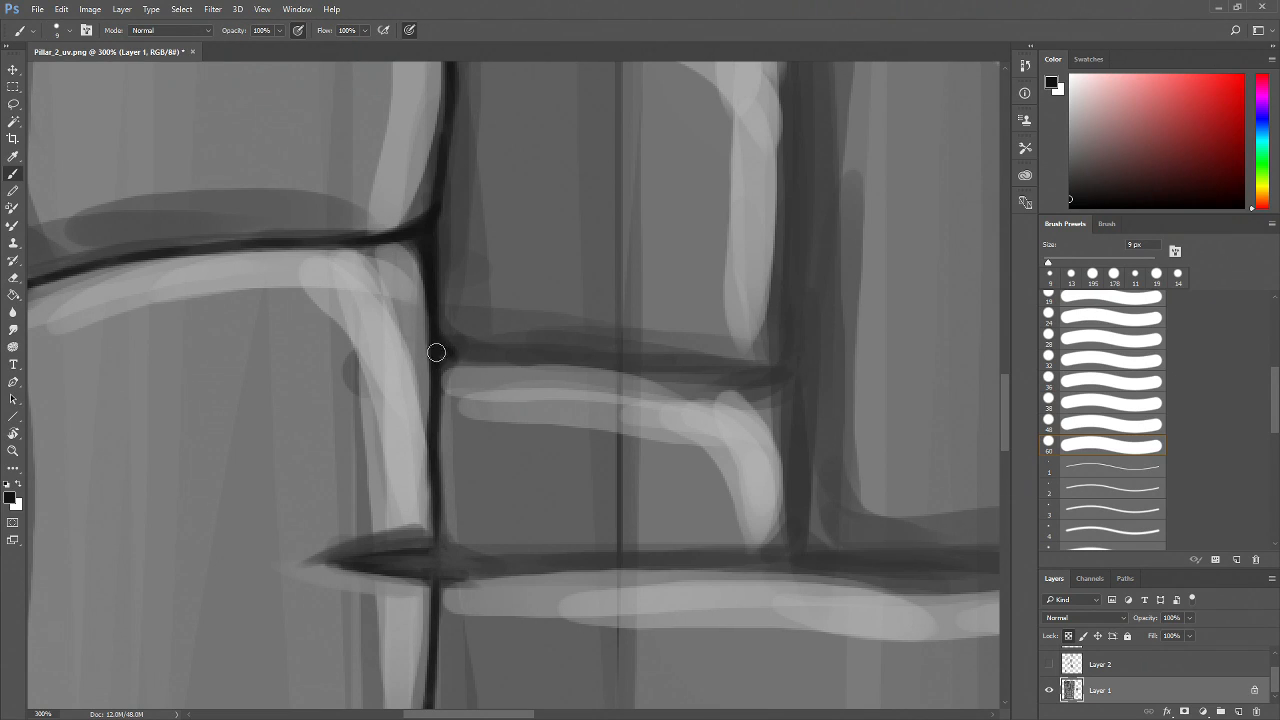
{"action": "mouse_move", "coordinate": [440, 356]}
{"action": "left_mouse_down"}
{"action": "mouse_move", "coordinate": [651, 363]}
{"action": "mouse_move", "coordinate": [570, 353]}
{"action": "mouse_move", "coordinate": [751, 375]}
{"action": "left_mouse_up"}
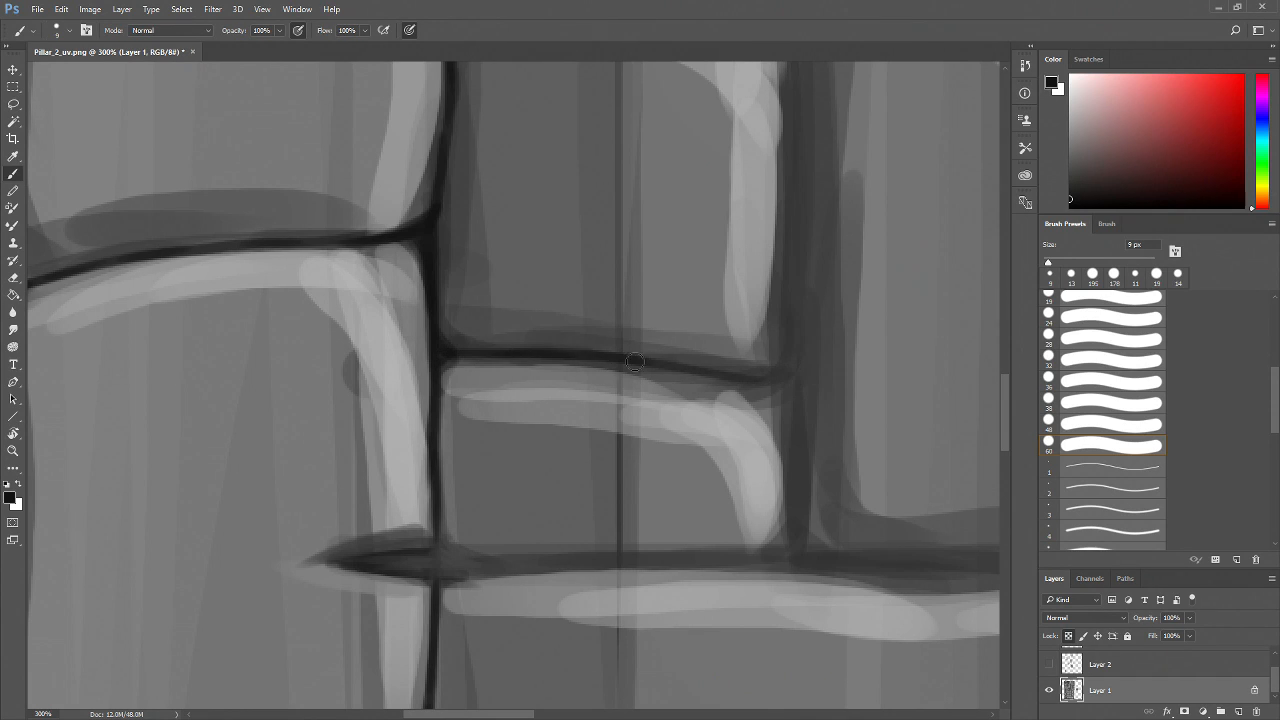
{"action": "left_click_drag", "start_coordinate": [613, 389], "coordinate": [555, 491]}
Zoom out to review the texture and zoom into the middle section's mortar lines
{"action": "key", "text": "z"}
{"action": "left_click", "coordinate": [541, 463], "text": "alt"}
{"action": "left_click", "coordinate": [543, 463], "text": "alt"}
{"action": "left_click", "coordinate": [550, 461], "text": "alt"}
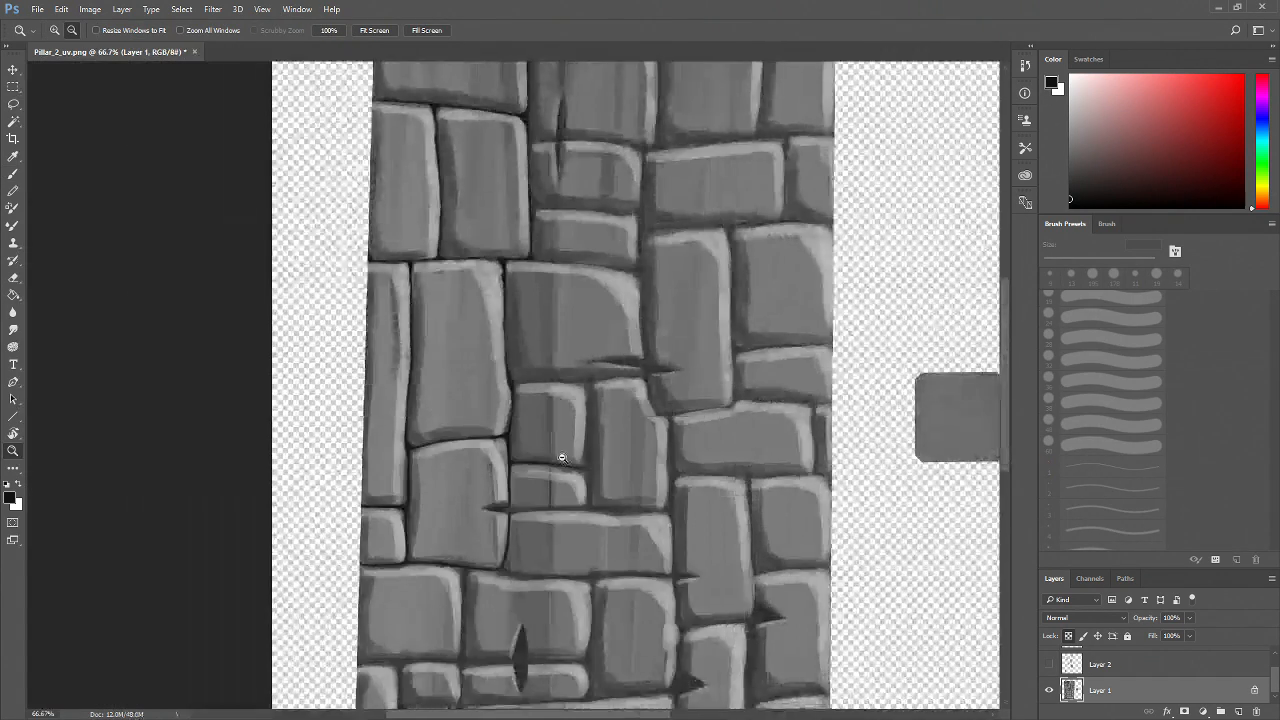
{"action": "left_click", "coordinate": [561, 458], "text": "alt"}
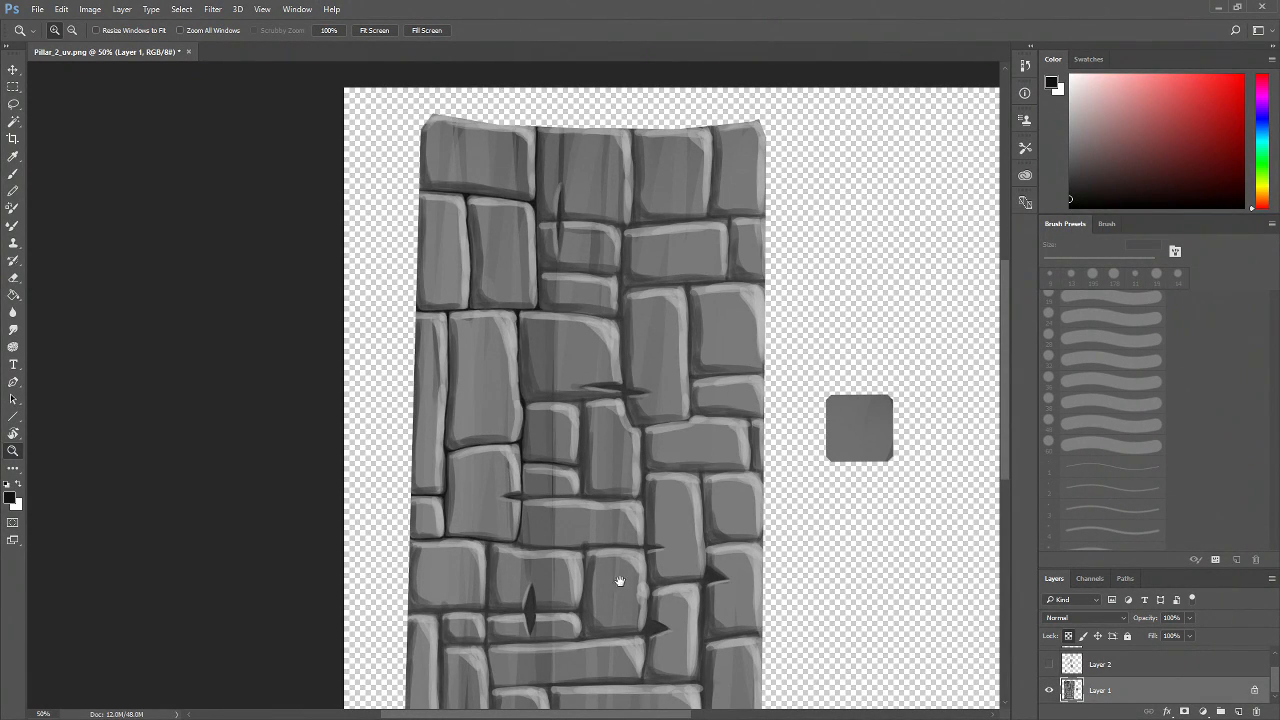
{"action": "left_click_drag", "start_coordinate": [623, 579], "coordinate": [480, 355]}
{"action": "left_click_drag", "start_coordinate": [475, 417], "coordinate": [541, 577]}
{"action": "left_click", "coordinate": [452, 428]}
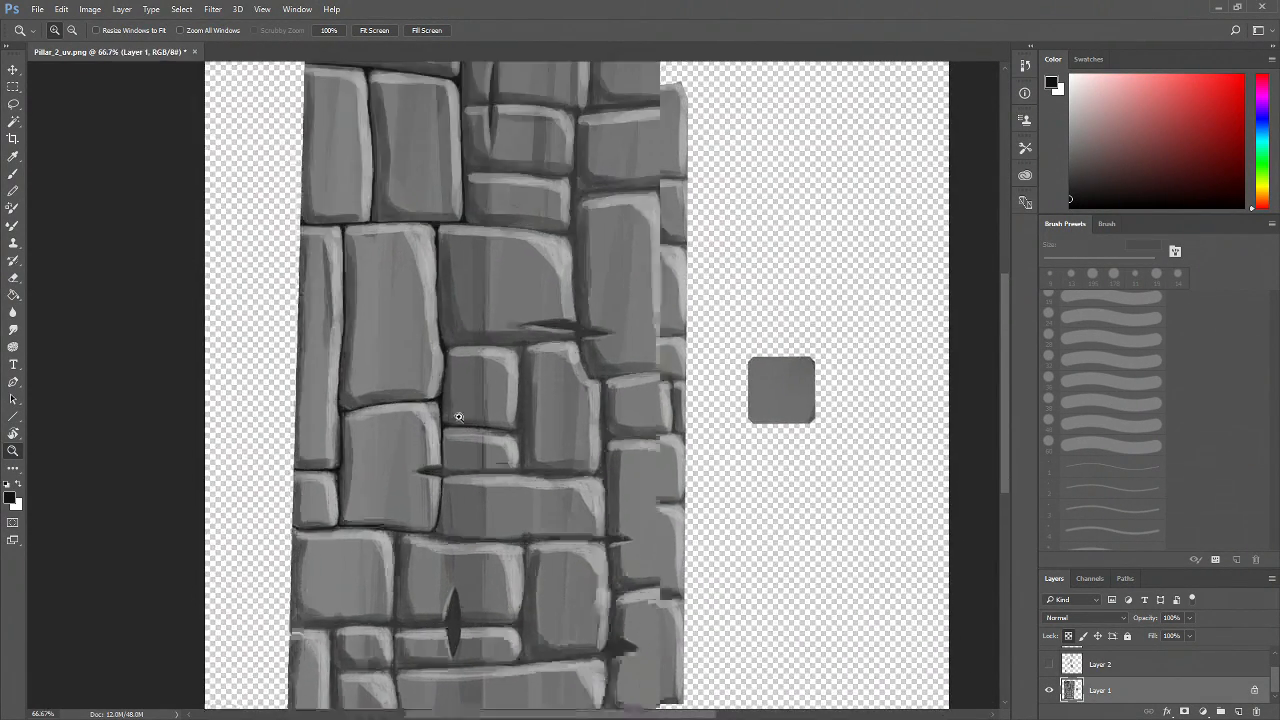
{"action": "left_click", "coordinate": [452, 428]}
{"action": "left_click", "coordinate": [452, 428]}
{"action": "left_click_drag", "start_coordinate": [523, 393], "coordinate": [444, 588]}
{"action": "left_click", "coordinate": [429, 457]}
{"action": "left_click_drag", "start_coordinate": [429, 457], "coordinate": [400, 500]}
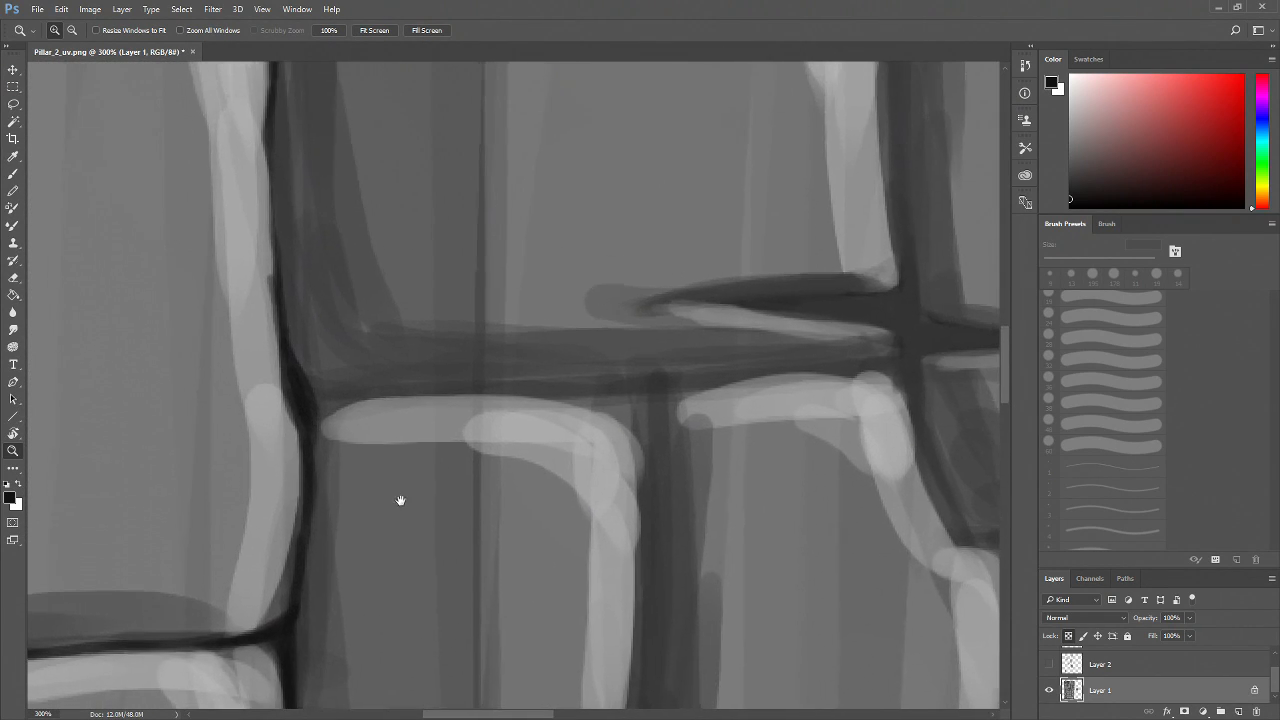
Darken the horizontal mortar line above the lower-left brick and the vertical line along its right side
{"action": "key", "text": "b"}
{"action": "mouse_move", "coordinate": [313, 412]}
{"action": "left_mouse_down"}
{"action": "mouse_move", "coordinate": [415, 392]}
{"action": "mouse_move", "coordinate": [340, 393]}
{"action": "mouse_move", "coordinate": [470, 395]}
{"action": "left_mouse_up"}
{"action": "left_click_drag", "start_coordinate": [388, 398], "coordinate": [575, 393]}
{"action": "left_click_drag", "start_coordinate": [434, 400], "coordinate": [600, 396]}
{"action": "left_click_drag", "start_coordinate": [718, 446], "coordinate": [481, 406]}
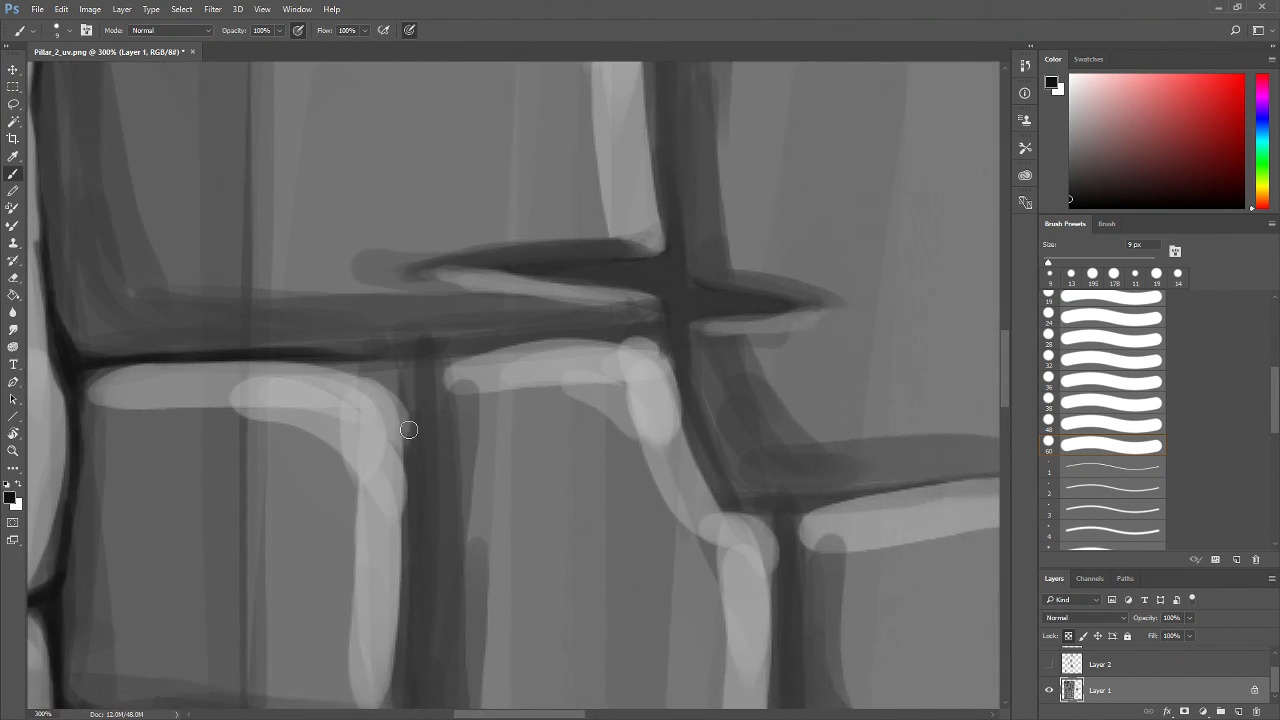
{"action": "mouse_move", "coordinate": [340, 356]}
{"action": "left_mouse_down"}
{"action": "mouse_move", "coordinate": [414, 366]}
{"action": "mouse_move", "coordinate": [336, 356]}
{"action": "mouse_move", "coordinate": [424, 389]}
{"action": "mouse_move", "coordinate": [393, 352]}
{"action": "mouse_move", "coordinate": [424, 432]}
{"action": "left_mouse_up"}
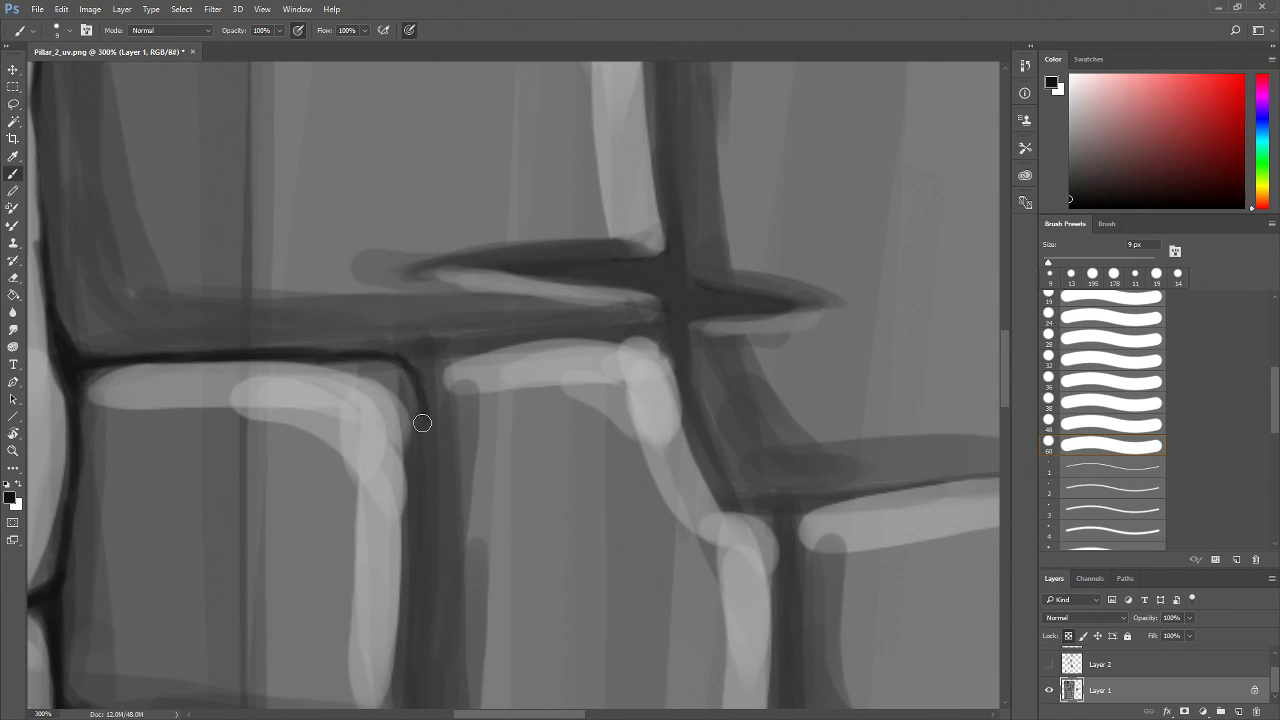
{"action": "mouse_move", "coordinate": [373, 358]}
{"action": "left_mouse_down"}
{"action": "mouse_move", "coordinate": [393, 363]}
{"action": "mouse_move", "coordinate": [421, 426]}
{"action": "mouse_move", "coordinate": [392, 359]}
{"action": "mouse_move", "coordinate": [420, 450]}
{"action": "left_mouse_up"}
{"action": "left_click_drag", "start_coordinate": [416, 374], "coordinate": [420, 515]}
{"action": "left_click_drag", "start_coordinate": [428, 436], "coordinate": [424, 556]}
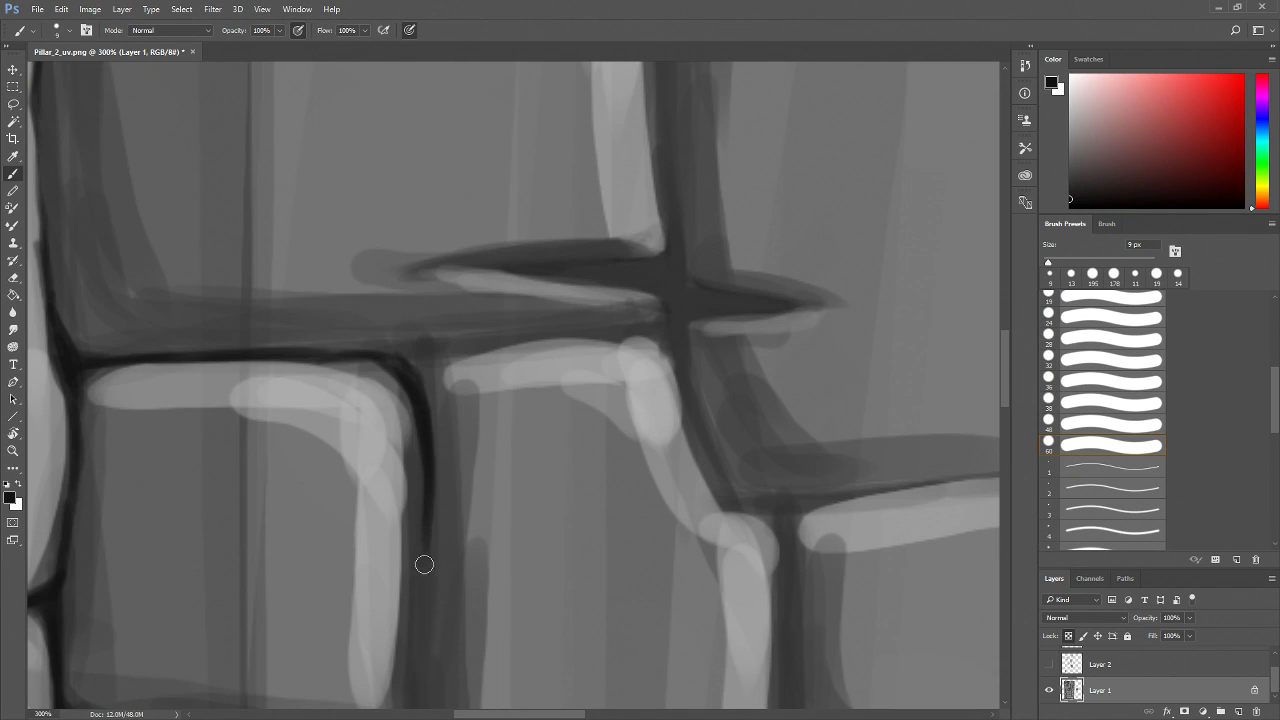
Darken the brick's right and bottom outline down to the next horizontal joint with 9 px strokes
{"action": "left_click_drag", "start_coordinate": [521, 515], "coordinate": [519, 346]}
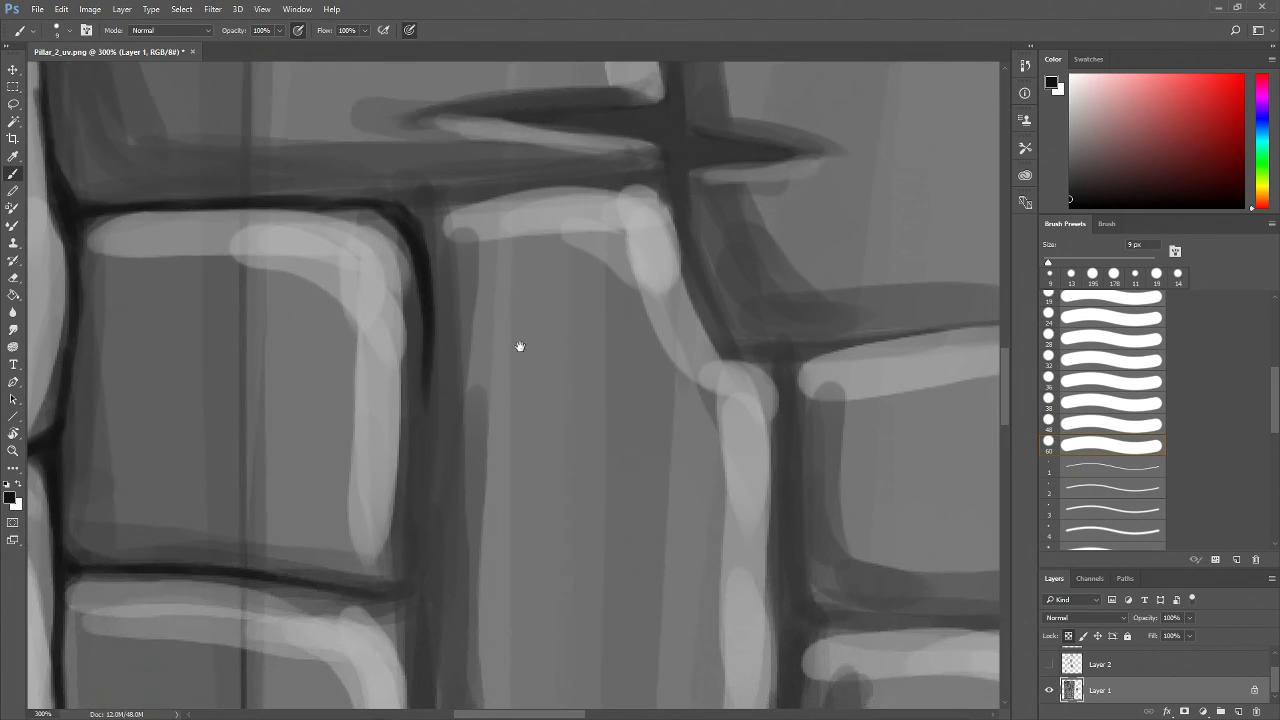
{"action": "mouse_move", "coordinate": [424, 355]}
{"action": "left_mouse_down"}
{"action": "mouse_move", "coordinate": [420, 546]}
{"action": "mouse_move", "coordinate": [373, 595]}
{"action": "mouse_move", "coordinate": [404, 584]}
{"action": "mouse_move", "coordinate": [376, 597]}
{"action": "mouse_move", "coordinate": [324, 584]}
{"action": "left_mouse_up"}
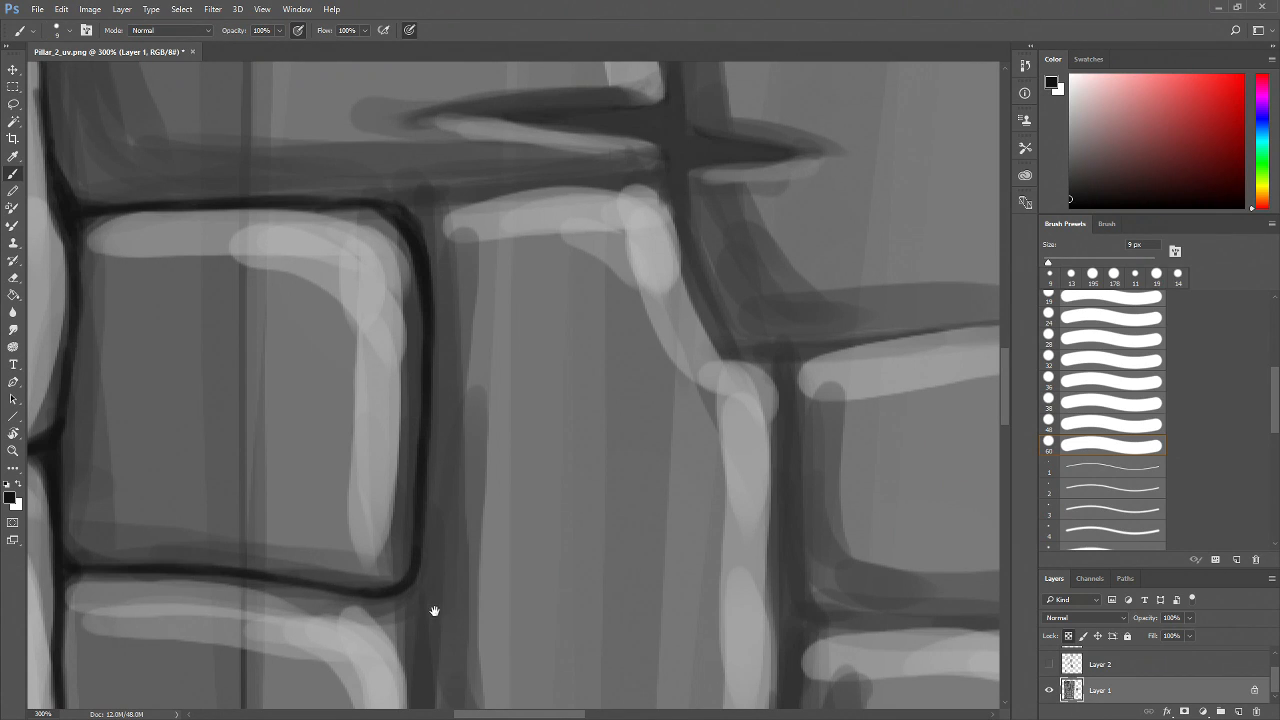
{"action": "left_click_drag", "start_coordinate": [434, 611], "coordinate": [428, 508]}
{"action": "left_click_drag", "start_coordinate": [408, 460], "coordinate": [408, 660]}
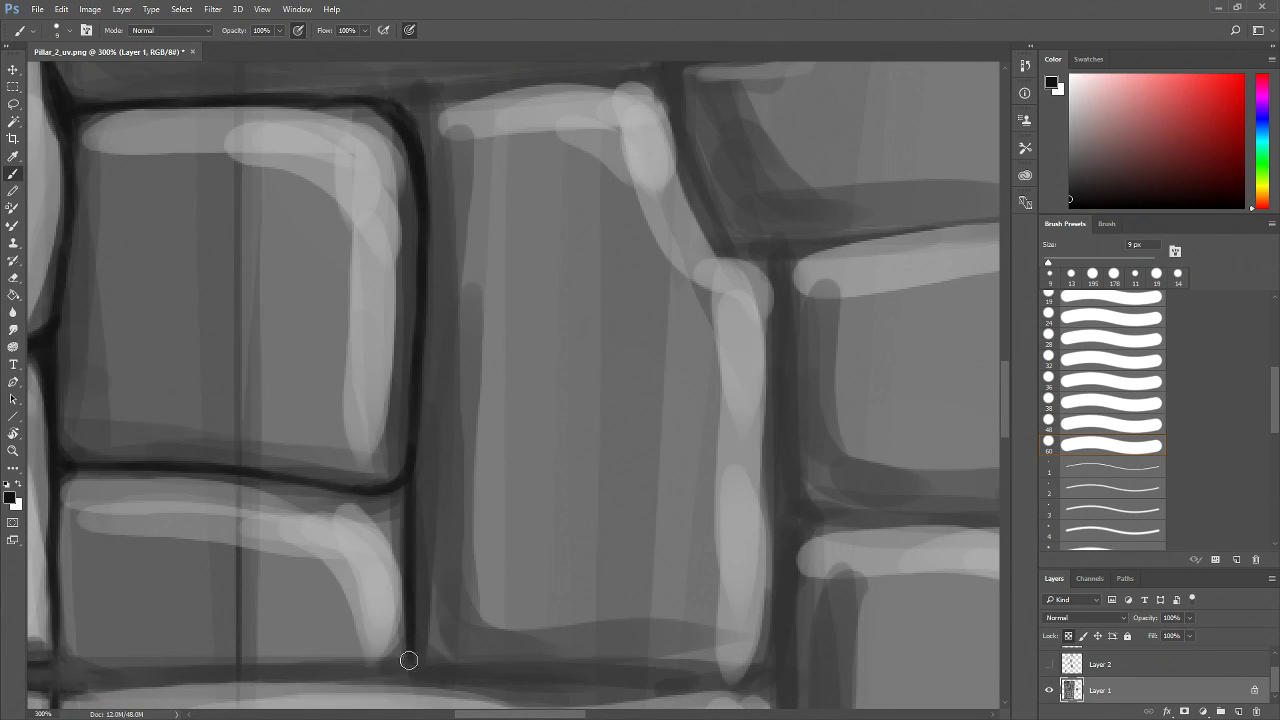
{"action": "mouse_move", "coordinate": [372, 492]}
{"action": "left_mouse_down"}
{"action": "mouse_move", "coordinate": [394, 513]}
{"action": "mouse_move", "coordinate": [396, 484]}
{"action": "mouse_move", "coordinate": [402, 533]}
{"action": "mouse_move", "coordinate": [397, 481]}
{"action": "left_mouse_up"}
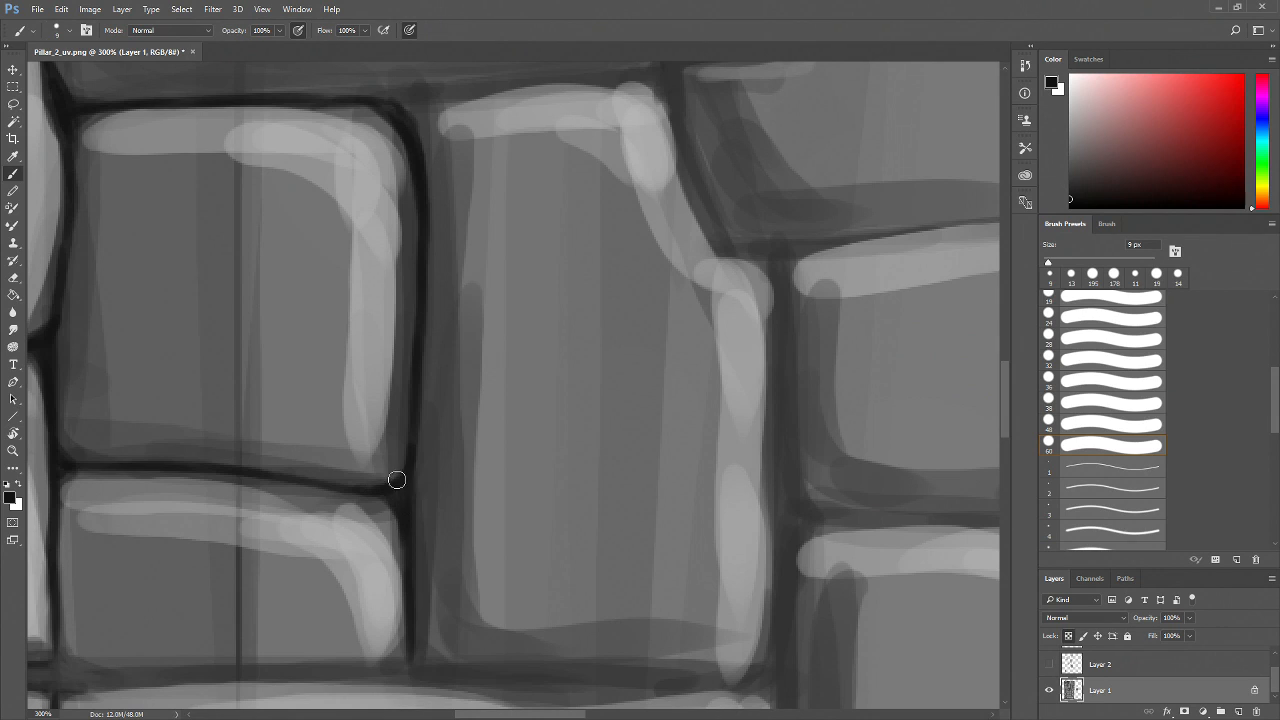
{"action": "mouse_move", "coordinate": [432, 607]}
{"action": "left_mouse_down"}
{"action": "mouse_move", "coordinate": [469, 534]}
{"action": "mouse_move", "coordinate": [615, 498]}
{"action": "left_mouse_up"}
{"action": "mouse_move", "coordinate": [246, 478]}
{"action": "left_mouse_down"}
{"action": "mouse_move", "coordinate": [280, 507]}
{"action": "mouse_move", "coordinate": [588, 501]}
{"action": "mouse_move", "coordinate": [350, 504]}
{"action": "left_mouse_up"}
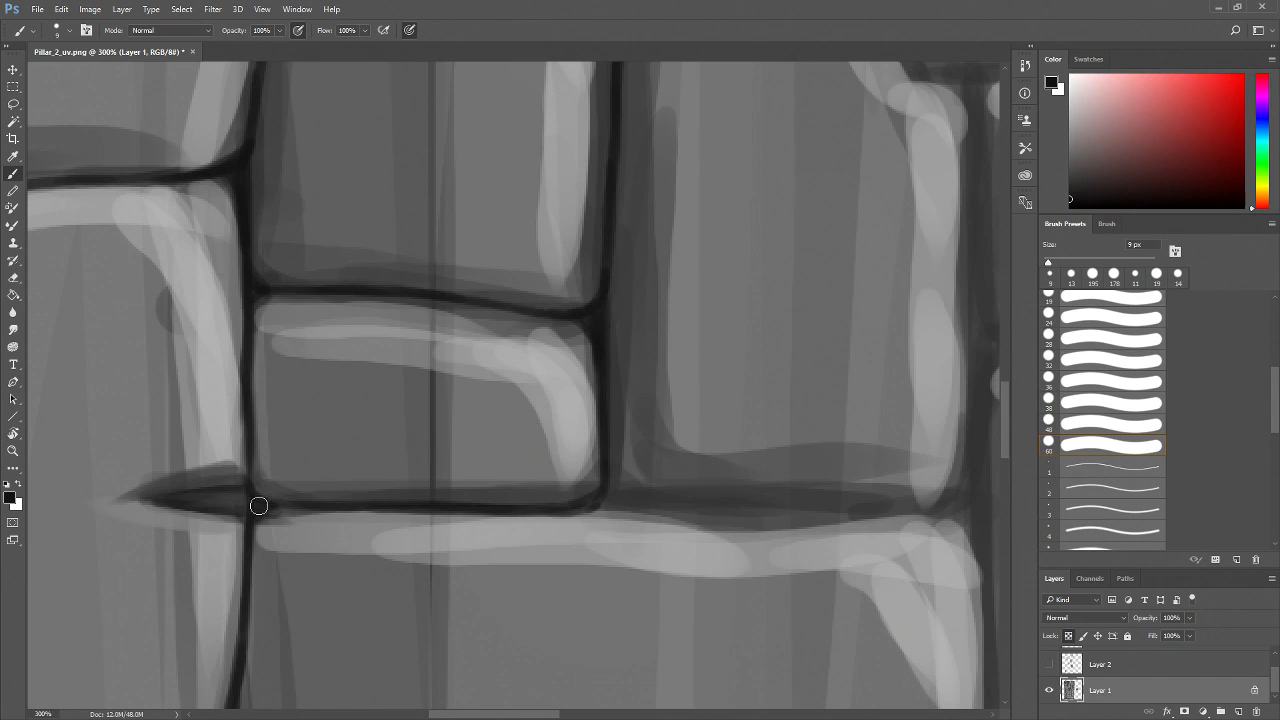
Darken the pointed crack where the horizontal mortar line meets the vertical line with 9 px strokes
{"action": "key", "text": "z"}
{"action": "left_click", "coordinate": [240, 506]}
{"action": "left_click", "coordinate": [240, 506]}
{"action": "left_click_drag", "start_coordinate": [206, 551], "coordinate": [342, 572]}
{"action": "left_click", "coordinate": [314, 538]}
{"action": "left_click", "coordinate": [314, 538]}
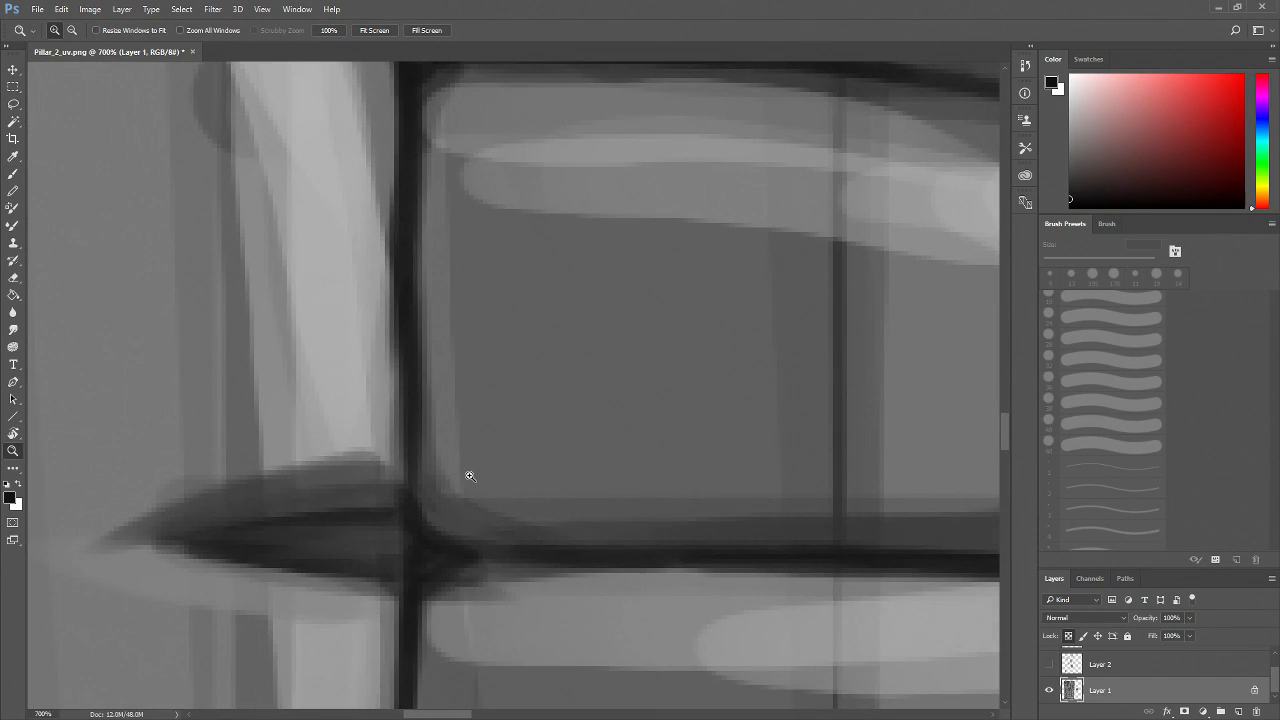
{"action": "key", "text": "b"}
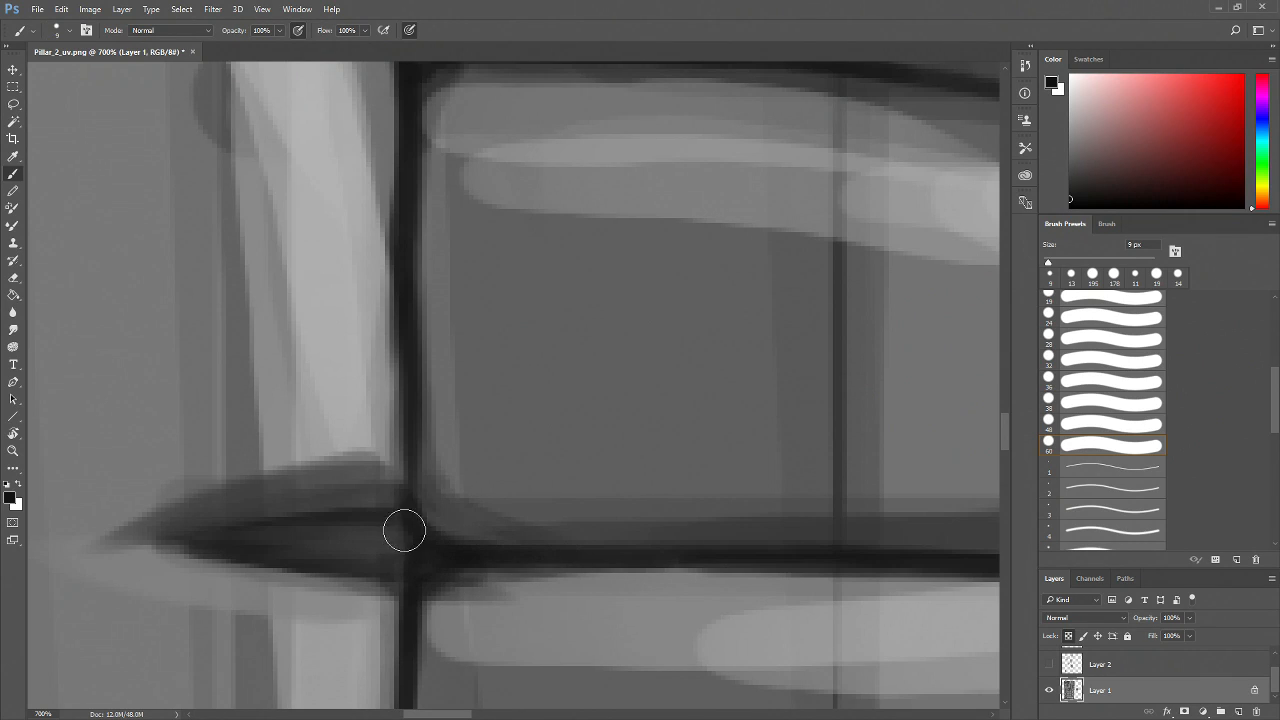
{"action": "left_click_drag", "start_coordinate": [402, 531], "coordinate": [320, 536]}
{"action": "left_click_drag", "start_coordinate": [220, 537], "coordinate": [392, 547]}
{"action": "mouse_move", "coordinate": [301, 548]}
{"action": "left_mouse_down"}
{"action": "mouse_move", "coordinate": [390, 554]}
{"action": "mouse_move", "coordinate": [346, 534]}
{"action": "mouse_move", "coordinate": [298, 542]}
{"action": "left_mouse_up"}
{"action": "left_click_drag", "start_coordinate": [410, 538], "coordinate": [270, 536]}
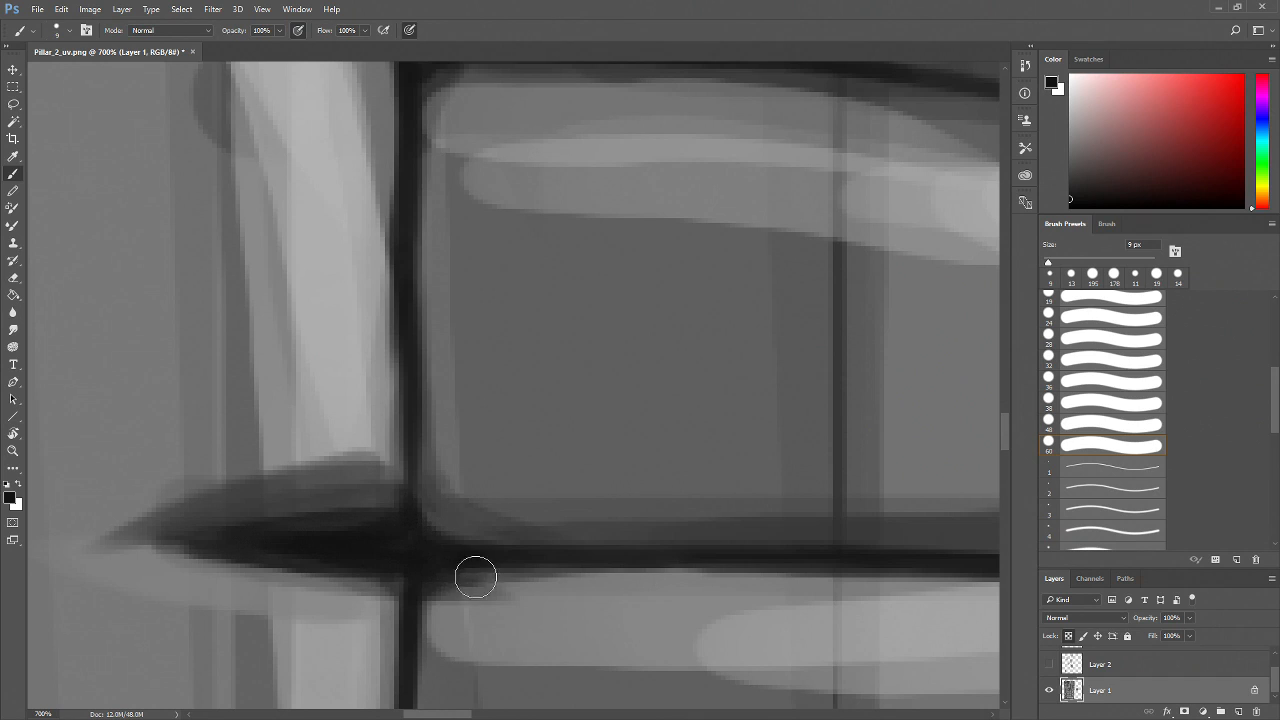
Zoom out and back in to review the darkened mortar lines across the texture
{"action": "key", "text": "z"}
{"action": "scroll", "coordinate": [430, 585], "scroll_direction": "down", "scroll_amount": 5}
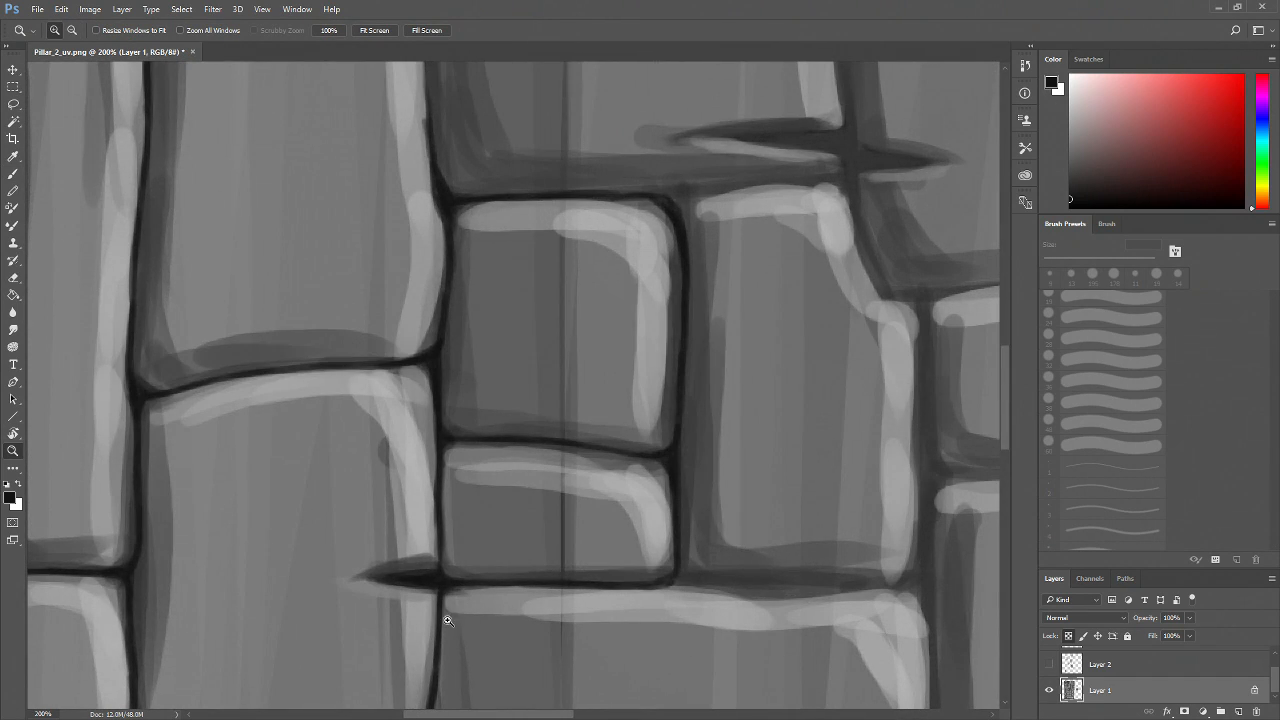
{"action": "scroll", "coordinate": [455, 600], "scroll_direction": "down", "scroll_amount": 2}
{"action": "scroll", "coordinate": [488, 580], "scroll_direction": "up", "scroll_amount": 2}
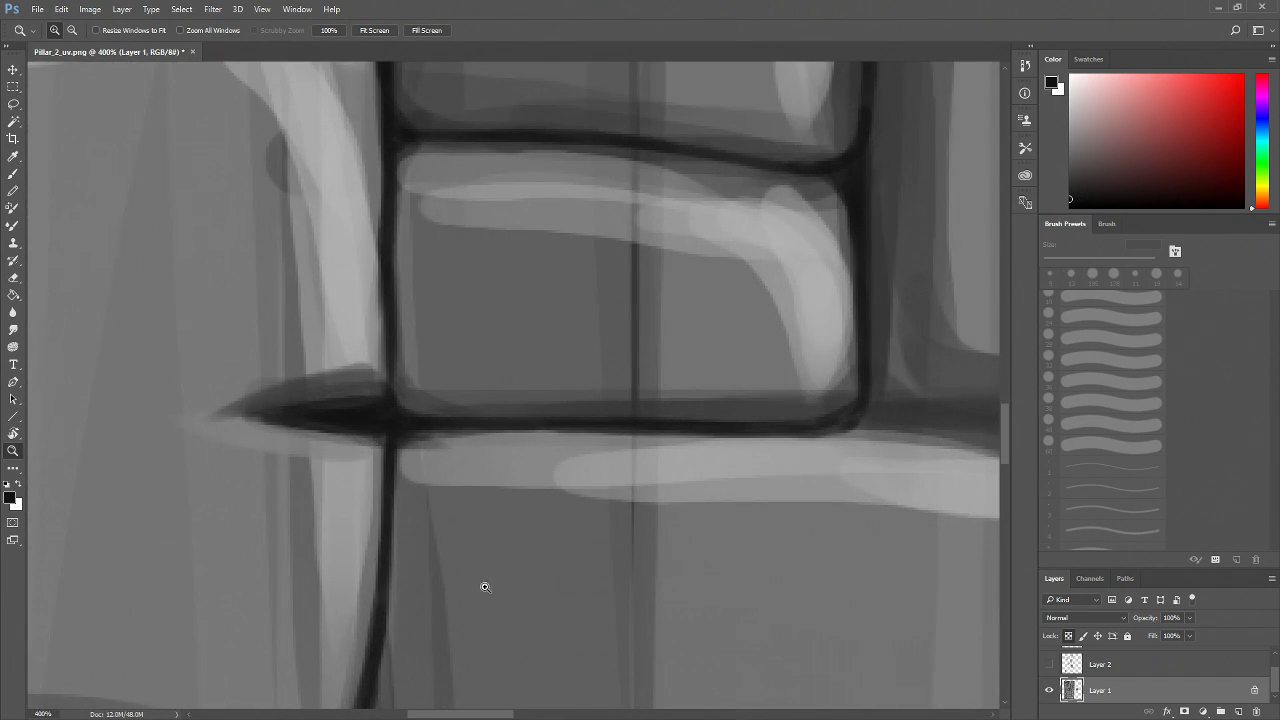
{"action": "scroll", "coordinate": [455, 555], "scroll_direction": "down", "scroll_amount": 4}
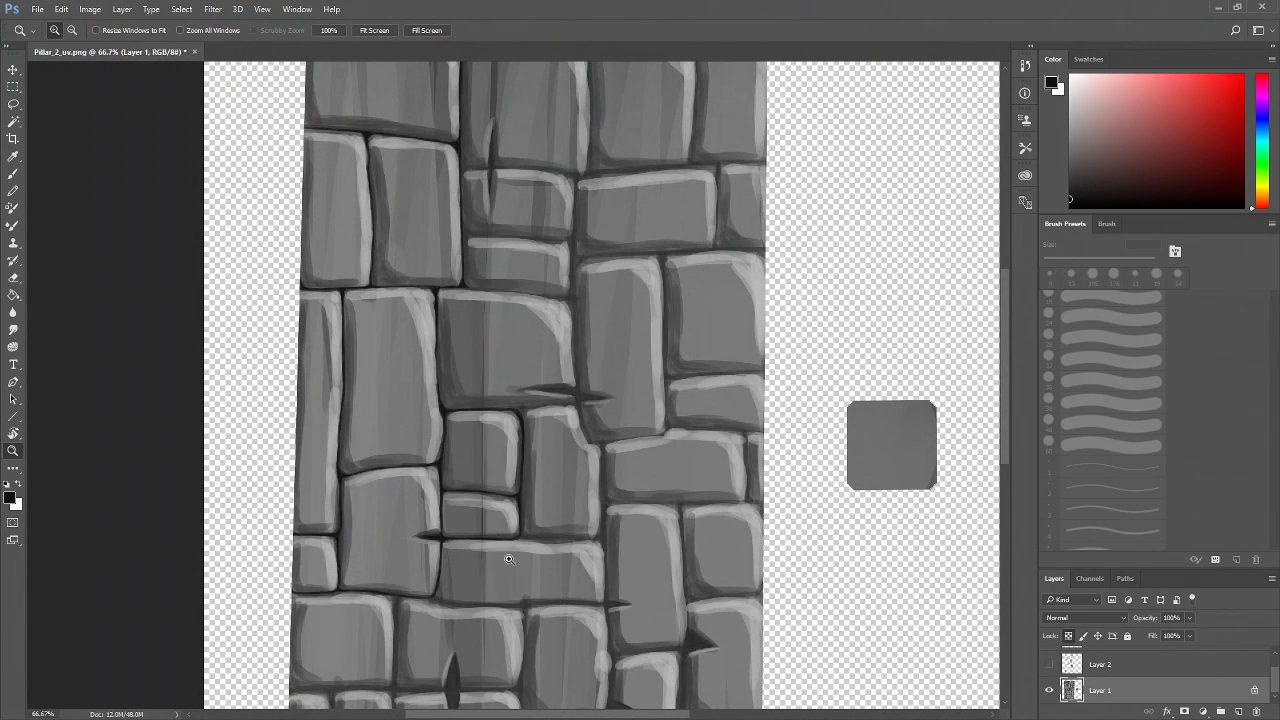
{"action": "scroll", "coordinate": [510, 587], "scroll_direction": "up", "scroll_amount": 2}
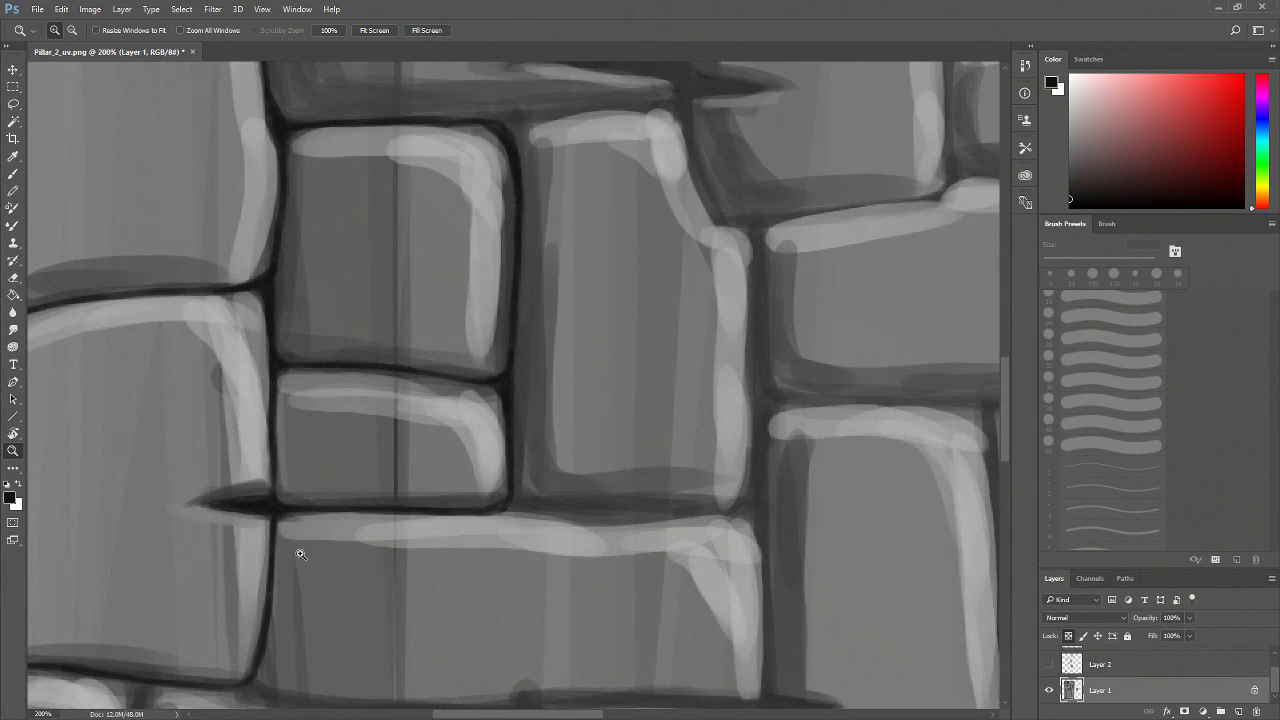
Zoom in and darken the horizontal mortar line along the brick's bottom edge with the 9 px brush
{"action": "scroll", "coordinate": [400, 560], "scroll_direction": "up", "scroll_amount": 2}
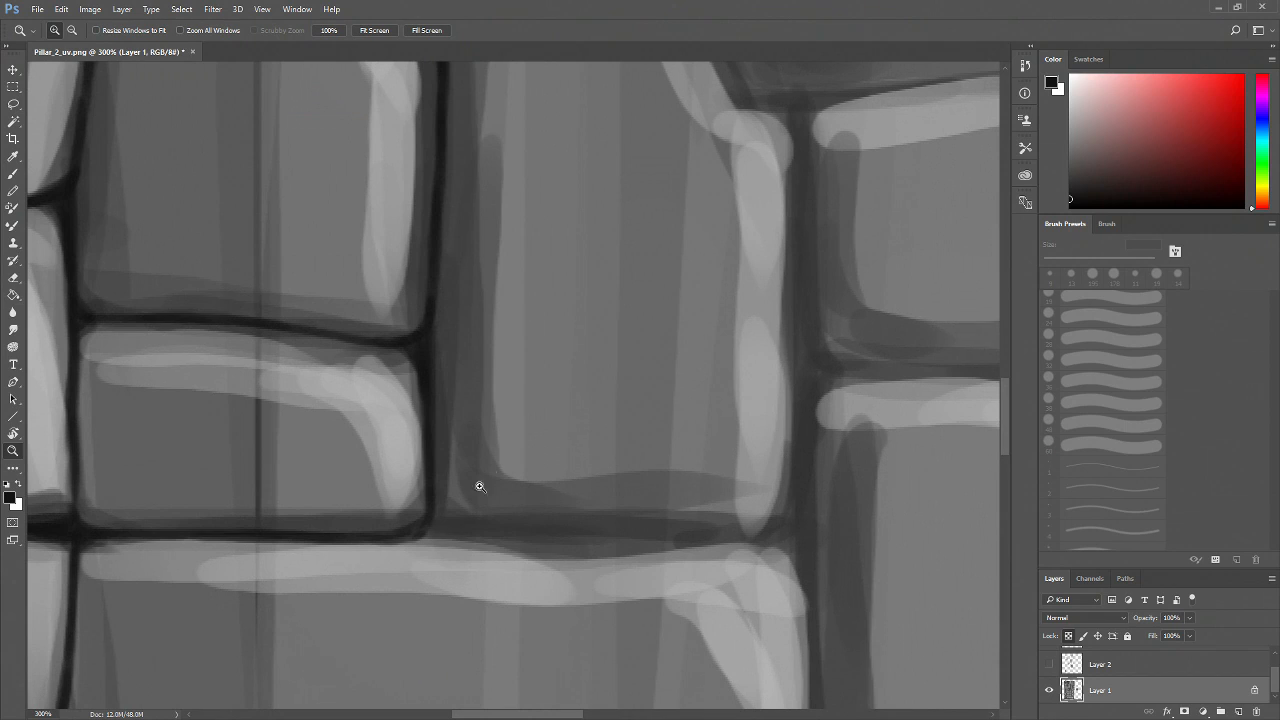
{"action": "key", "text": "b"}
{"action": "mouse_move", "coordinate": [414, 524]}
{"action": "left_mouse_down"}
{"action": "mouse_move", "coordinate": [620, 539]}
{"action": "mouse_move", "coordinate": [789, 526]}
{"action": "mouse_move", "coordinate": [694, 529]}
{"action": "mouse_move", "coordinate": [760, 541]}
{"action": "mouse_move", "coordinate": [777, 531]}
{"action": "mouse_move", "coordinate": [540, 530]}
{"action": "left_mouse_up"}
{"action": "left_click_drag", "start_coordinate": [670, 560], "coordinate": [505, 540]}
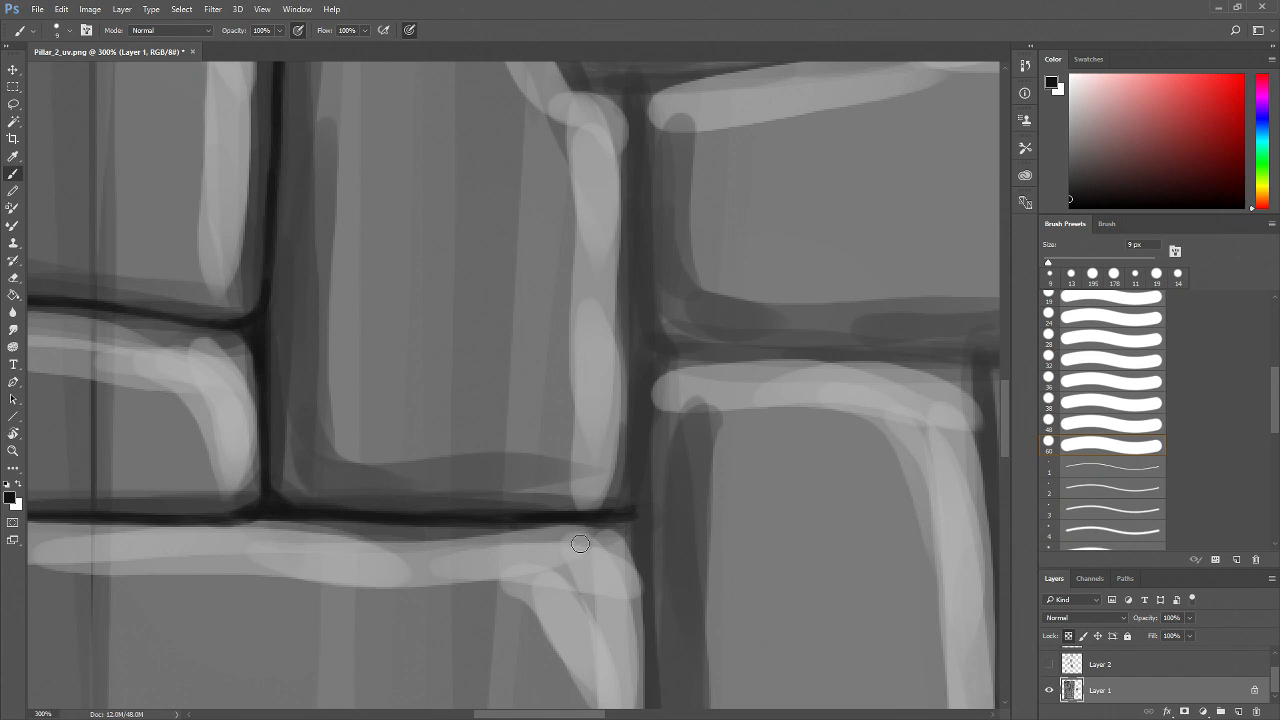
{"action": "left_click_drag", "start_coordinate": [664, 506], "coordinate": [629, 520]}
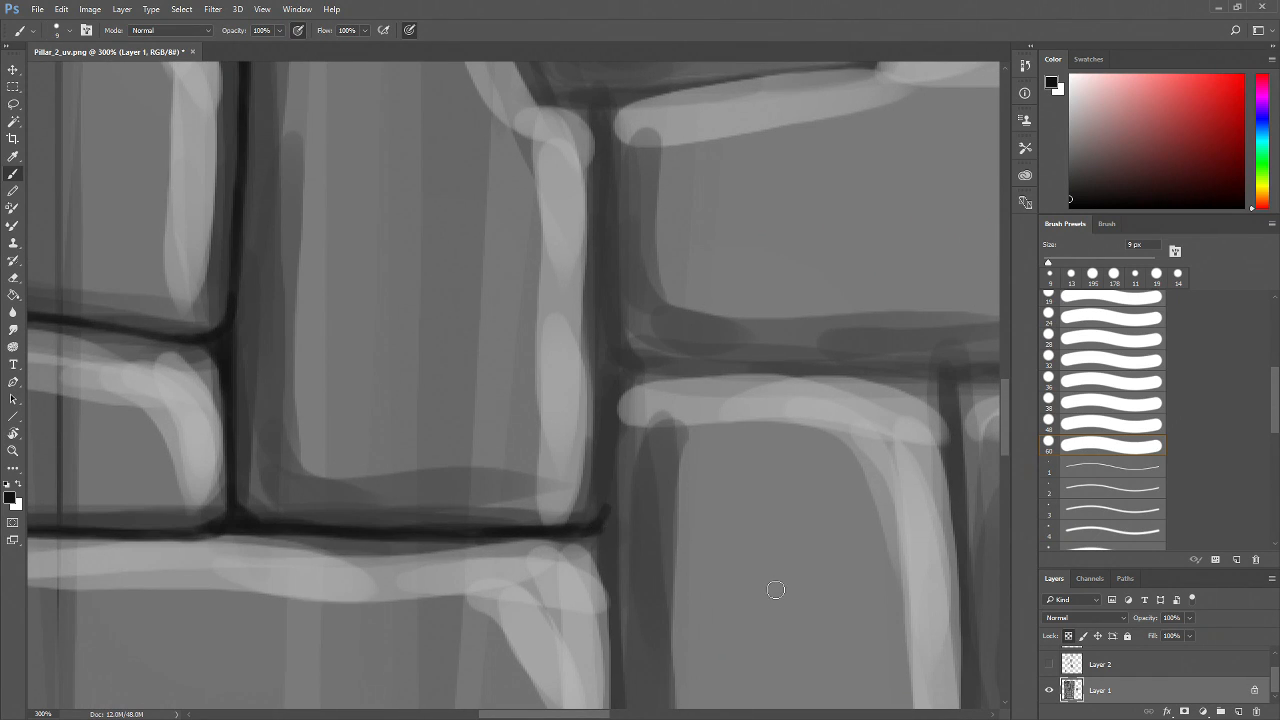
Darken the vertical mortar line along the brick's right side down past the horizontal joint
{"action": "left_click_drag", "start_coordinate": [592, 357], "coordinate": [567, 467]}
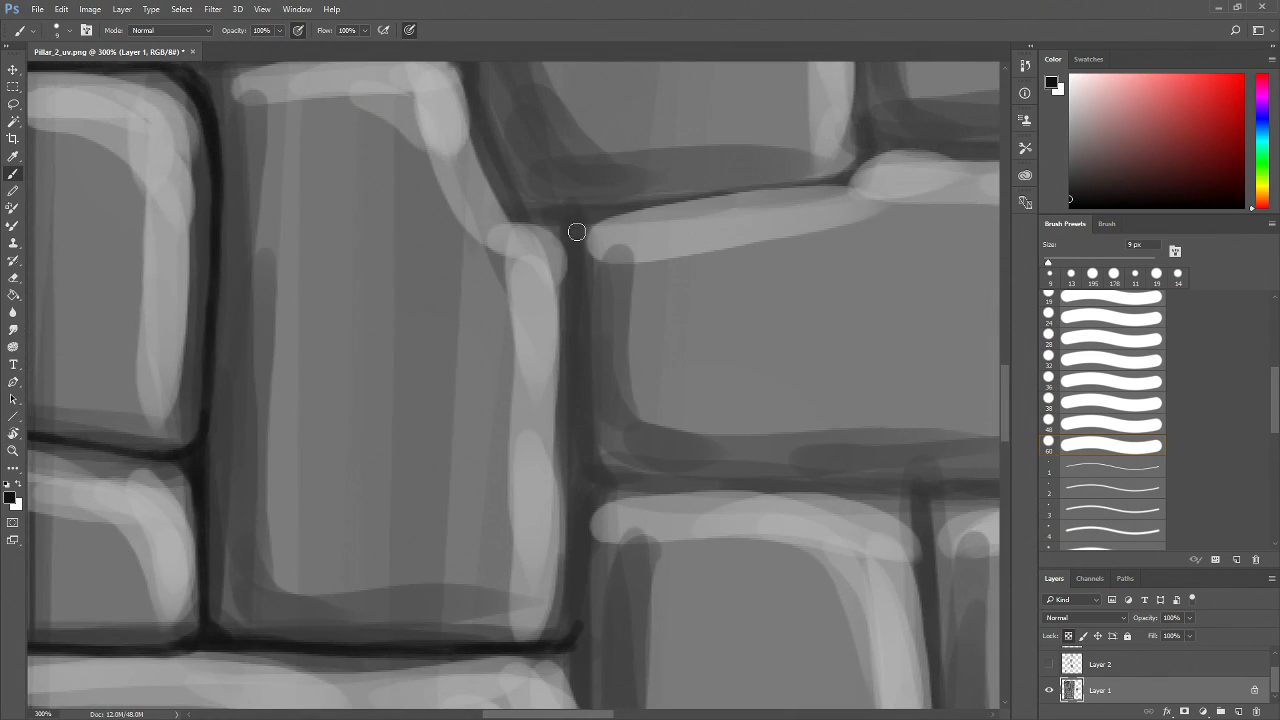
{"action": "left_click_drag", "start_coordinate": [576, 251], "coordinate": [576, 568]}
{"action": "left_click_drag", "start_coordinate": [578, 518], "coordinate": [572, 628]}
{"action": "left_click_drag", "start_coordinate": [574, 387], "coordinate": [539, 610]}
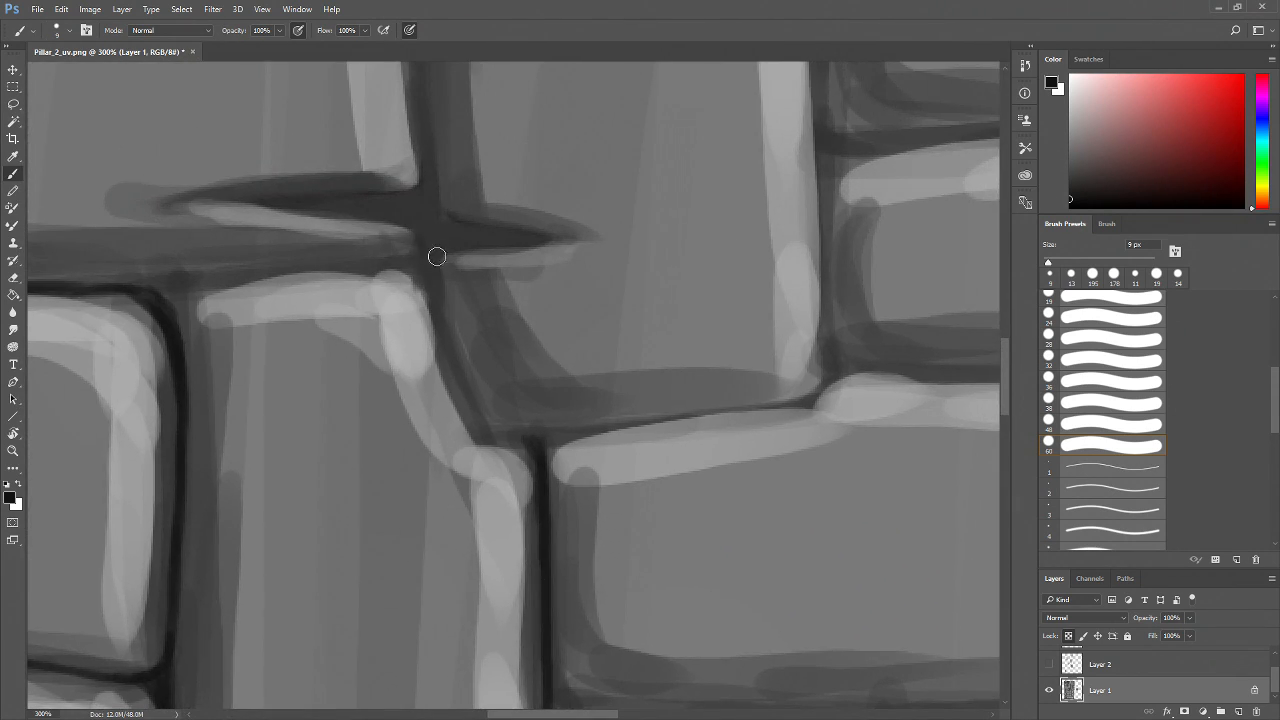
Try darkening the curved line below the crossing, and undo the last two strokes
{"action": "mouse_move", "coordinate": [431, 249]}
{"action": "left_mouse_down"}
{"action": "mouse_move", "coordinate": [472, 420]}
{"action": "mouse_move", "coordinate": [502, 443]}
{"action": "mouse_move", "coordinate": [534, 443]}
{"action": "mouse_move", "coordinate": [486, 432]}
{"action": "mouse_move", "coordinate": [504, 442]}
{"action": "left_mouse_up"}
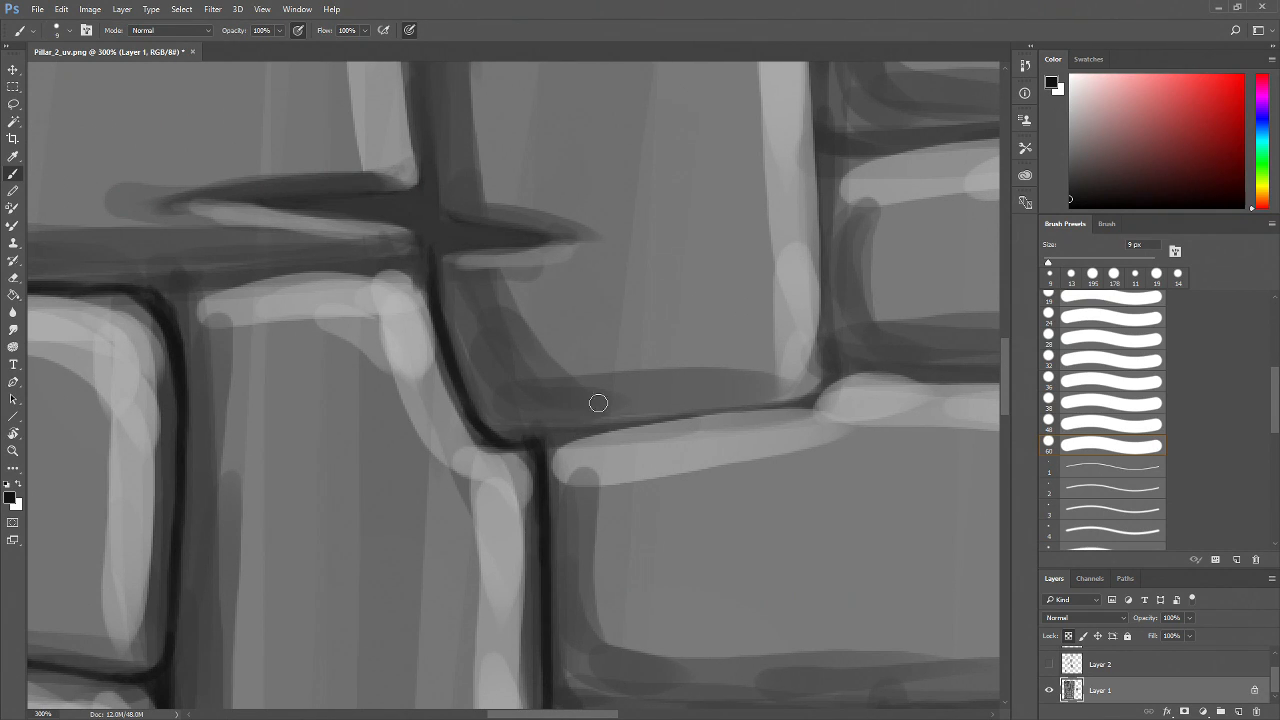
{"action": "key", "text": "ctrl+alt+z"}
{"action": "key", "text": "ctrl+alt+z"}
Darken the horizontal mortar line running left from the cross-shaped crack
{"action": "left_click_drag", "start_coordinate": [474, 413], "coordinate": [528, 449]}
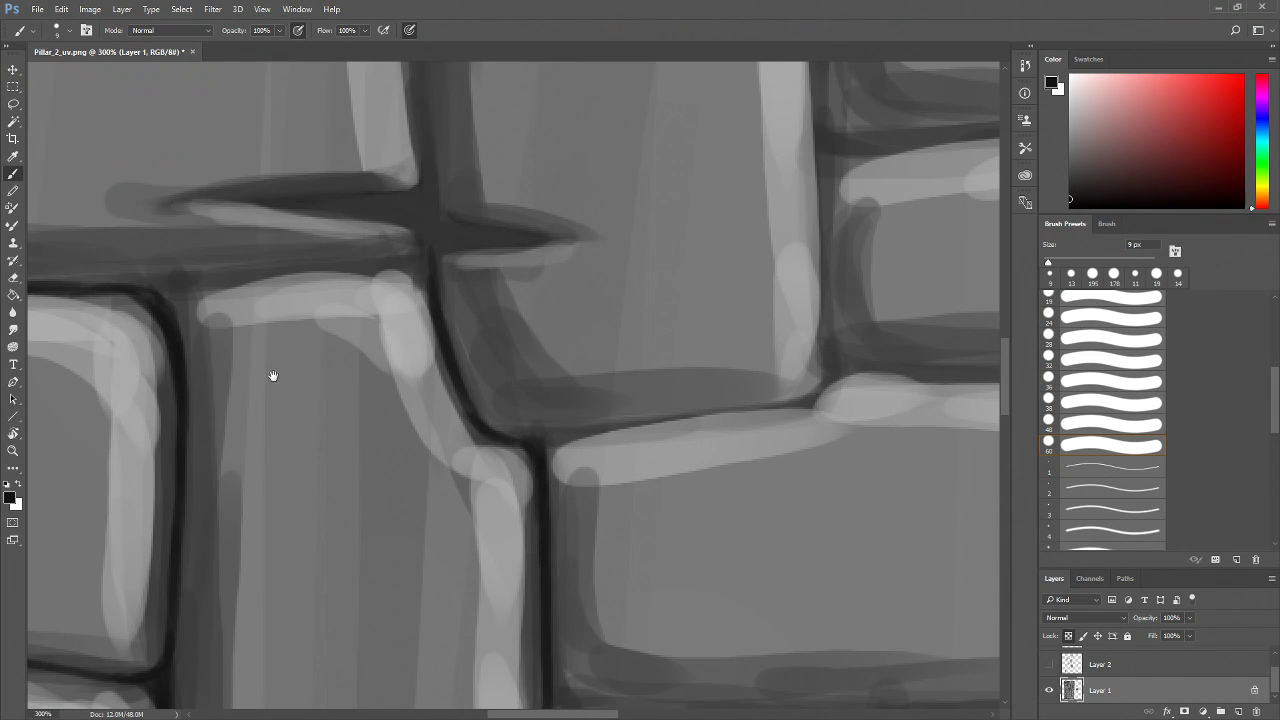
{"action": "left_click_drag", "start_coordinate": [273, 376], "coordinate": [388, 451]}
{"action": "left_click_drag", "start_coordinate": [283, 379], "coordinate": [277, 429]}
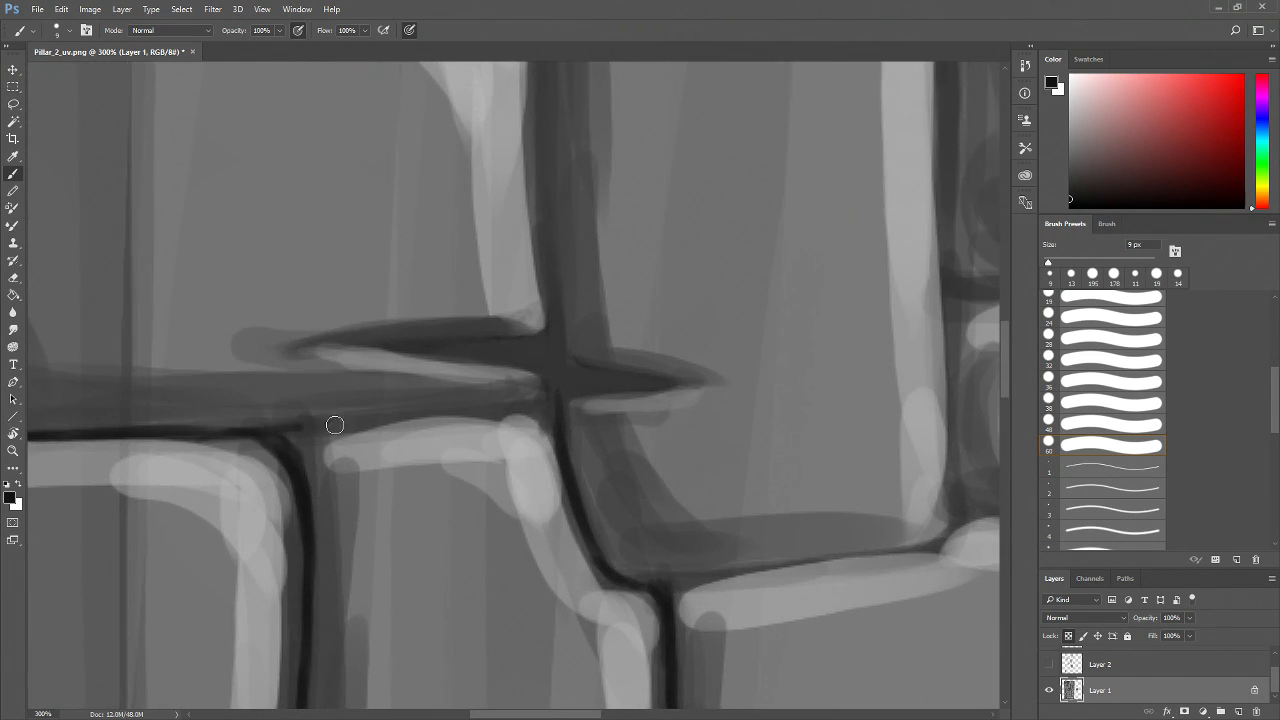
{"action": "mouse_move", "coordinate": [556, 400]}
{"action": "left_mouse_down"}
{"action": "mouse_move", "coordinate": [355, 417]}
{"action": "mouse_move", "coordinate": [278, 444]}
{"action": "left_mouse_up"}
{"action": "left_click_drag", "start_coordinate": [480, 473], "coordinate": [363, 480]}
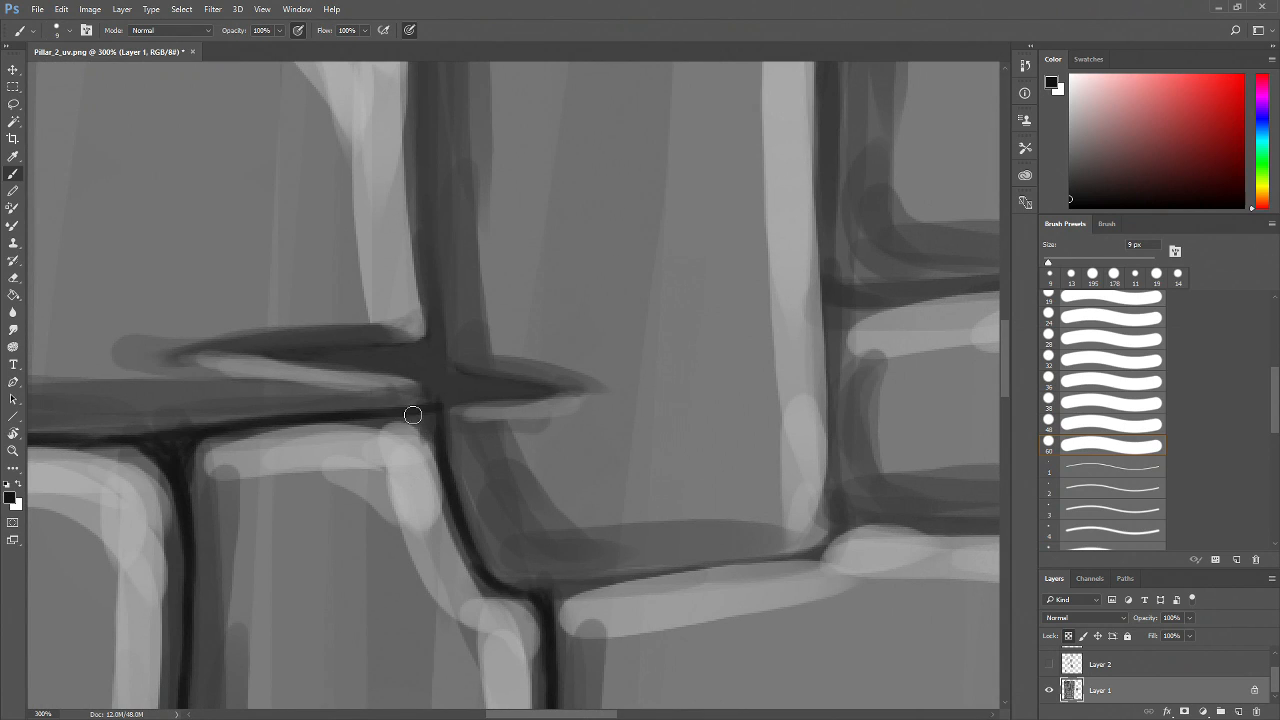
Darken the vertical line through the cross-shaped crack and sharpen its pointed right tip
{"action": "left_click_drag", "start_coordinate": [428, 178], "coordinate": [430, 404]}
{"action": "mouse_move", "coordinate": [424, 354]}
{"action": "left_mouse_down"}
{"action": "mouse_move", "coordinate": [289, 357]}
{"action": "mouse_move", "coordinate": [466, 388]}
{"action": "left_mouse_up"}
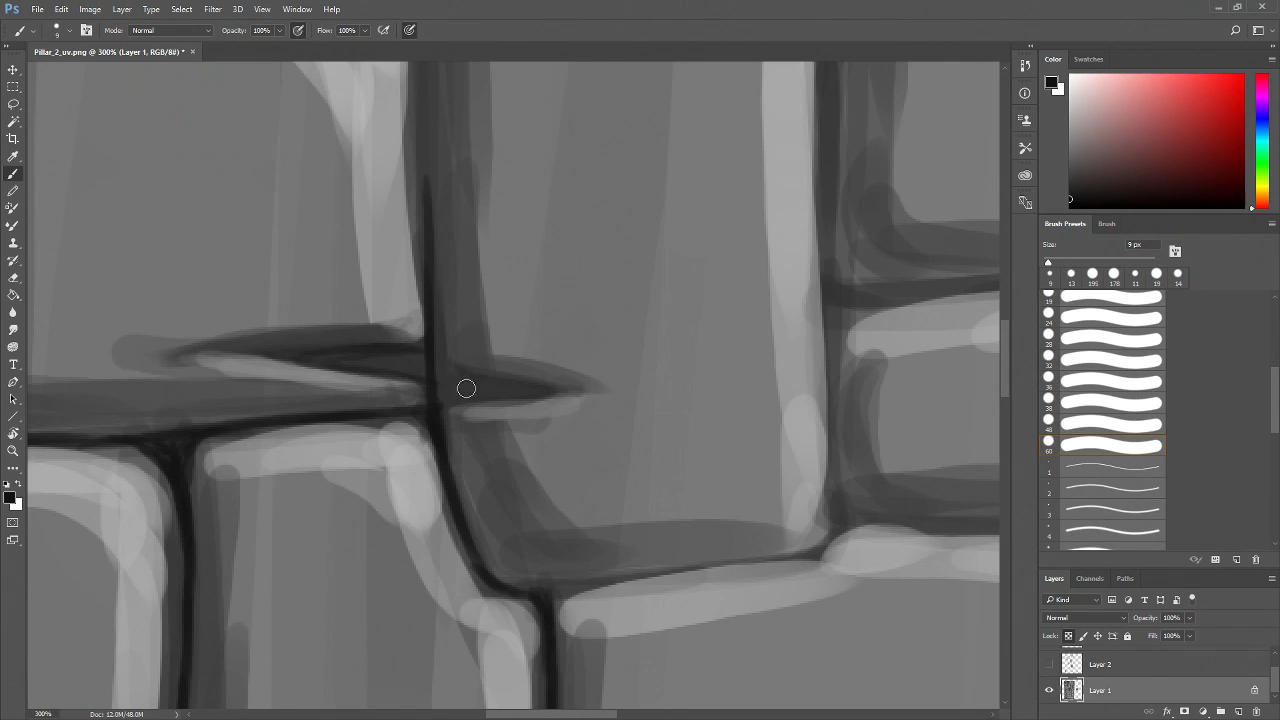
{"action": "left_click_drag", "start_coordinate": [338, 358], "coordinate": [421, 372]}
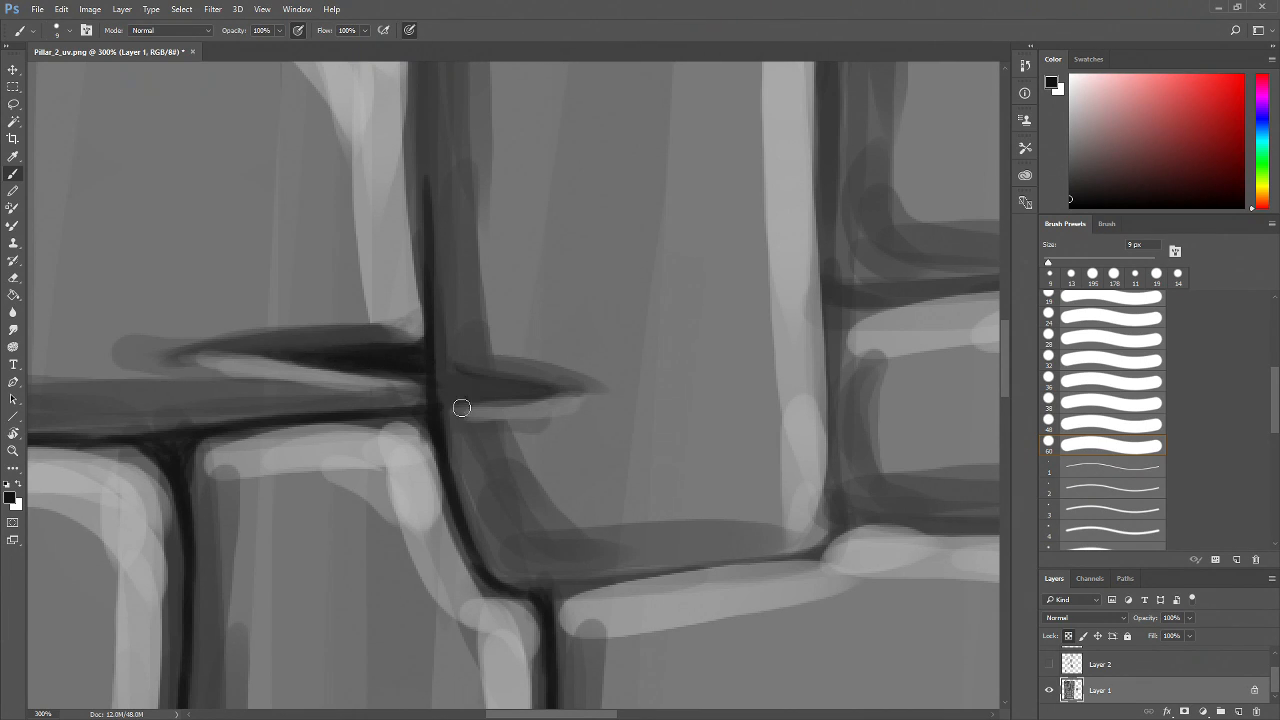
{"action": "left_click_drag", "start_coordinate": [467, 412], "coordinate": [324, 413]}
{"action": "left_click_drag", "start_coordinate": [434, 351], "coordinate": [423, 285]}
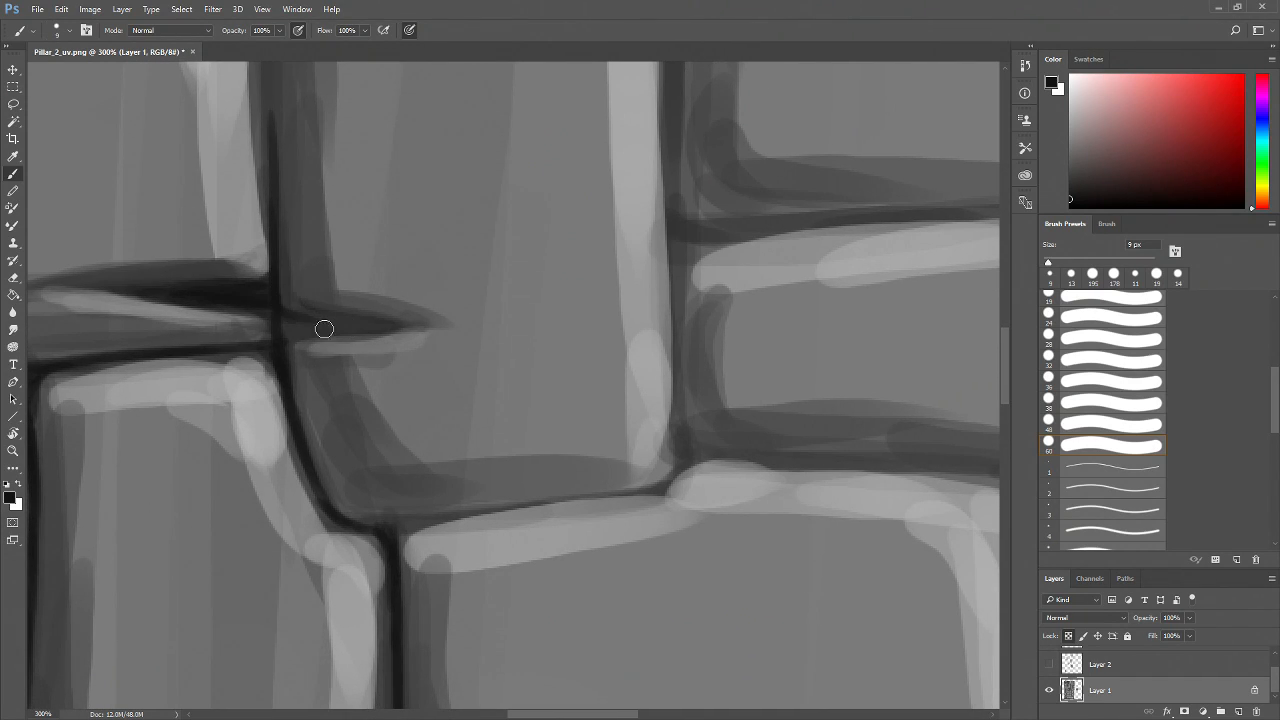
{"action": "mouse_move", "coordinate": [279, 311]}
{"action": "left_mouse_down"}
{"action": "mouse_move", "coordinate": [311, 314]}
{"action": "mouse_move", "coordinate": [317, 334]}
{"action": "mouse_move", "coordinate": [266, 349]}
{"action": "mouse_move", "coordinate": [331, 323]}
{"action": "left_mouse_up"}
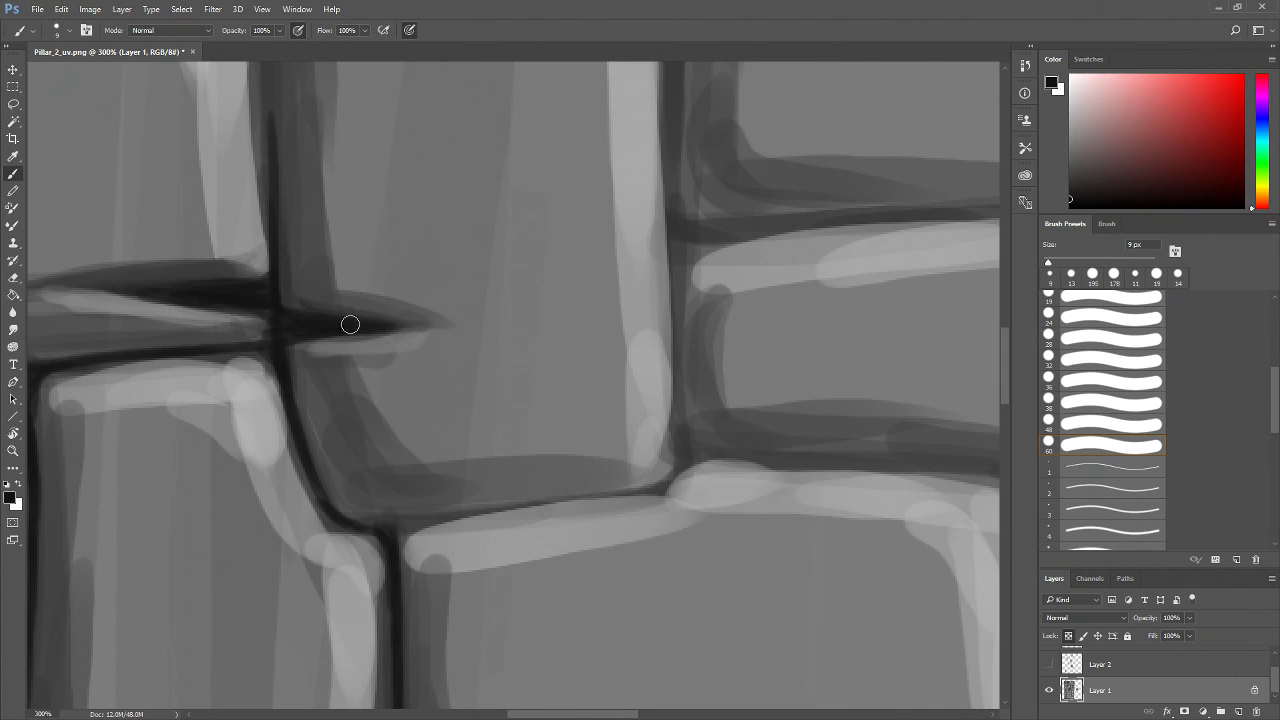
Zoom out to check the texture, zoom to 200% on the small middle brick, and darken its bottom joint
{"action": "key", "text": "z"}
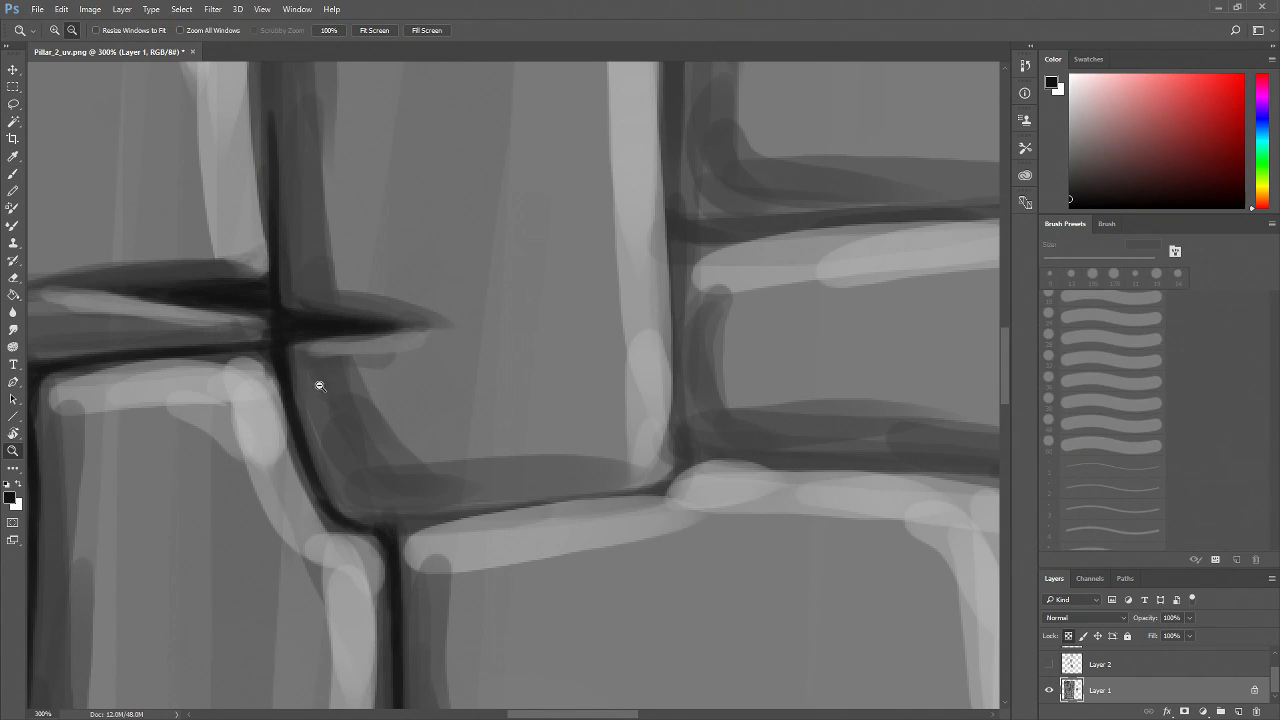
{"action": "left_click", "coordinate": [320, 388], "text": "alt"}
{"action": "left_click", "coordinate": [320, 388], "text": "alt"}
{"action": "left_click", "coordinate": [322, 390], "text": "alt"}
{"action": "left_click_drag", "start_coordinate": [386, 432], "coordinate": [440, 592]}
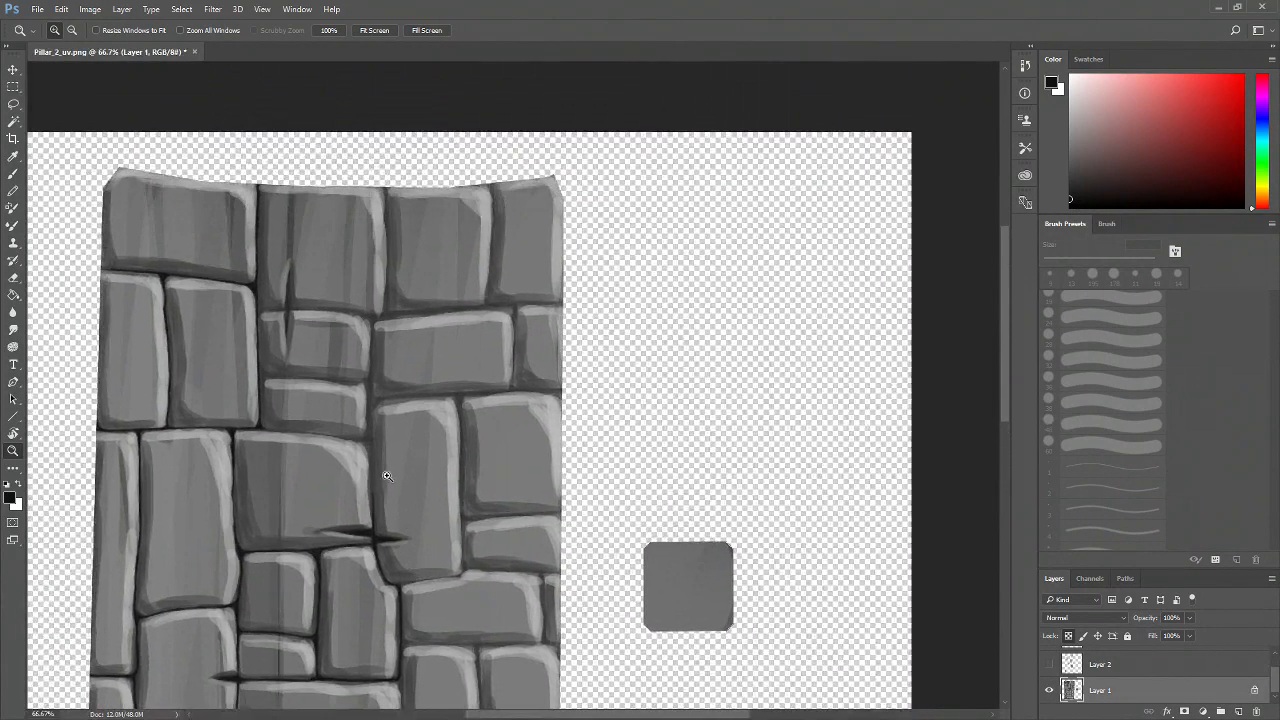
{"action": "left_click", "coordinate": [385, 473]}
{"action": "left_click", "coordinate": [385, 473]}
{"action": "mouse_move", "coordinate": [376, 358]}
{"action": "left_mouse_down"}
{"action": "mouse_move", "coordinate": [406, 467]}
{"action": "mouse_move", "coordinate": [406, 451]}
{"action": "left_mouse_up"}
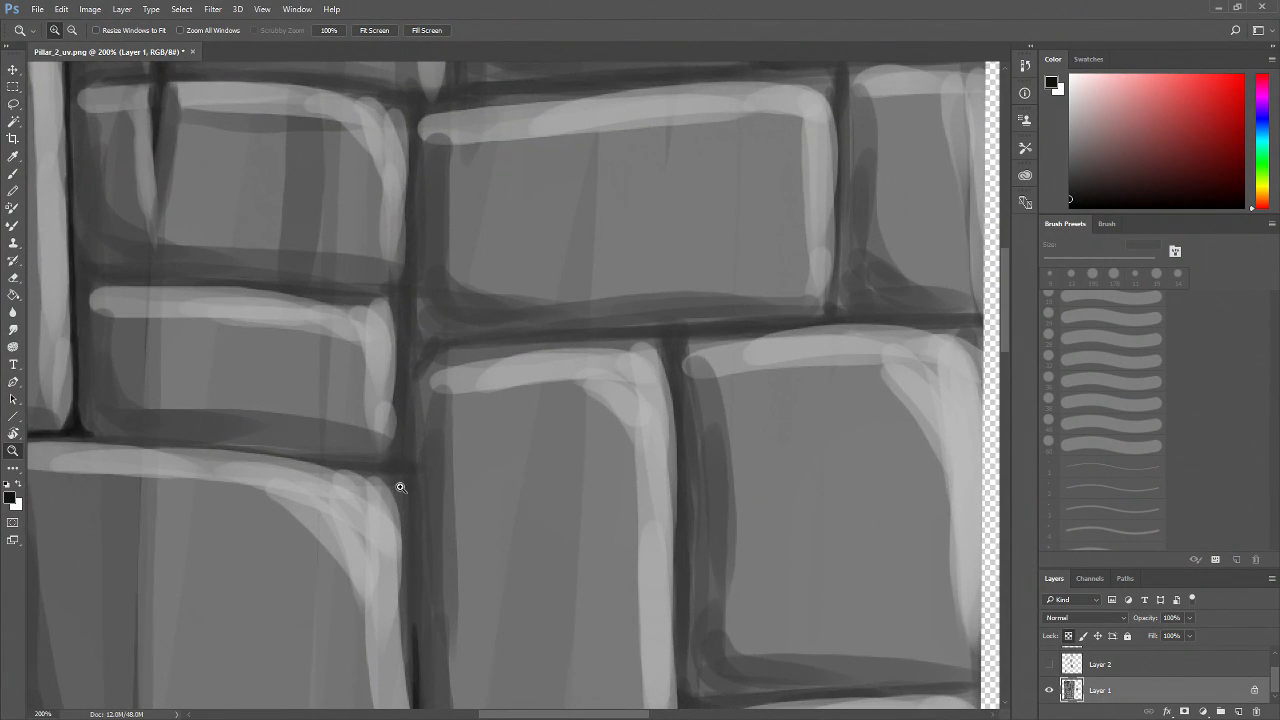
{"action": "key", "text": "b"}
{"action": "left_click_drag", "start_coordinate": [260, 379], "coordinate": [399, 461]}
{"action": "left_click_drag", "start_coordinate": [214, 363], "coordinate": [545, 375]}
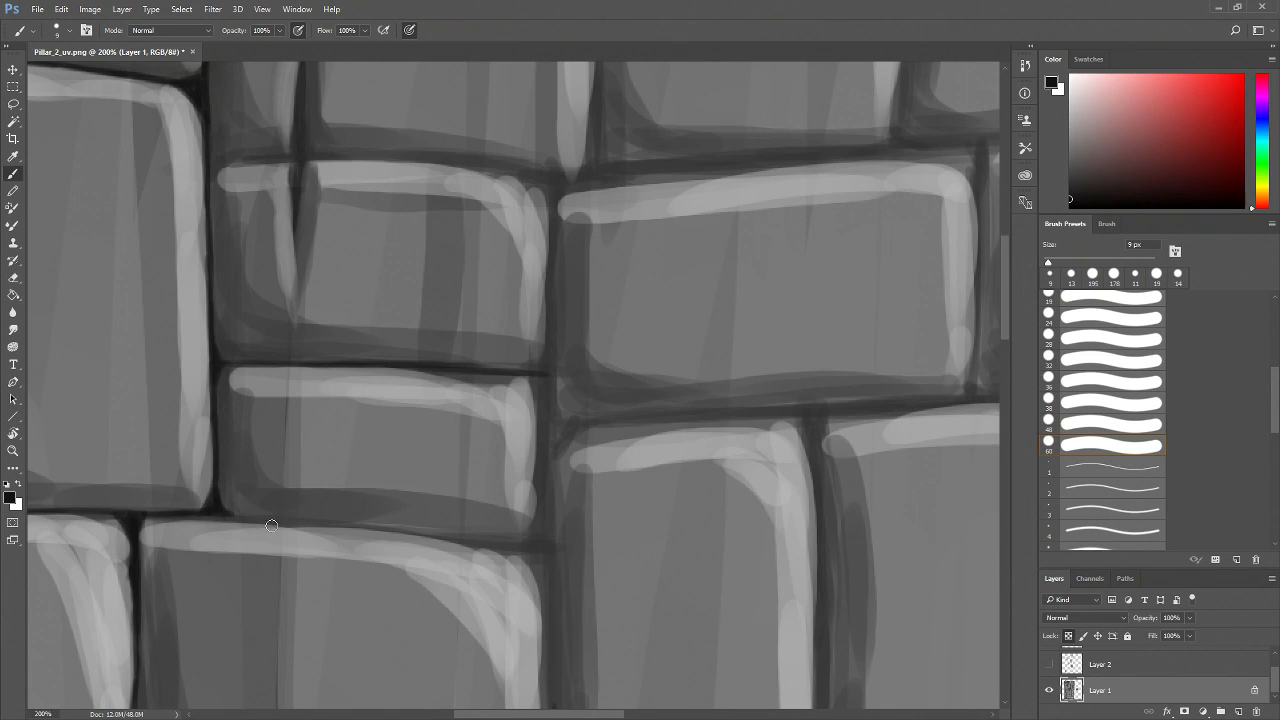
{"action": "left_click_drag", "start_coordinate": [232, 520], "coordinate": [284, 524]}
Darken the vertical mortar line right of the small brick and the horizontal joint beneath it
{"action": "left_click_drag", "start_coordinate": [460, 552], "coordinate": [418, 494]}
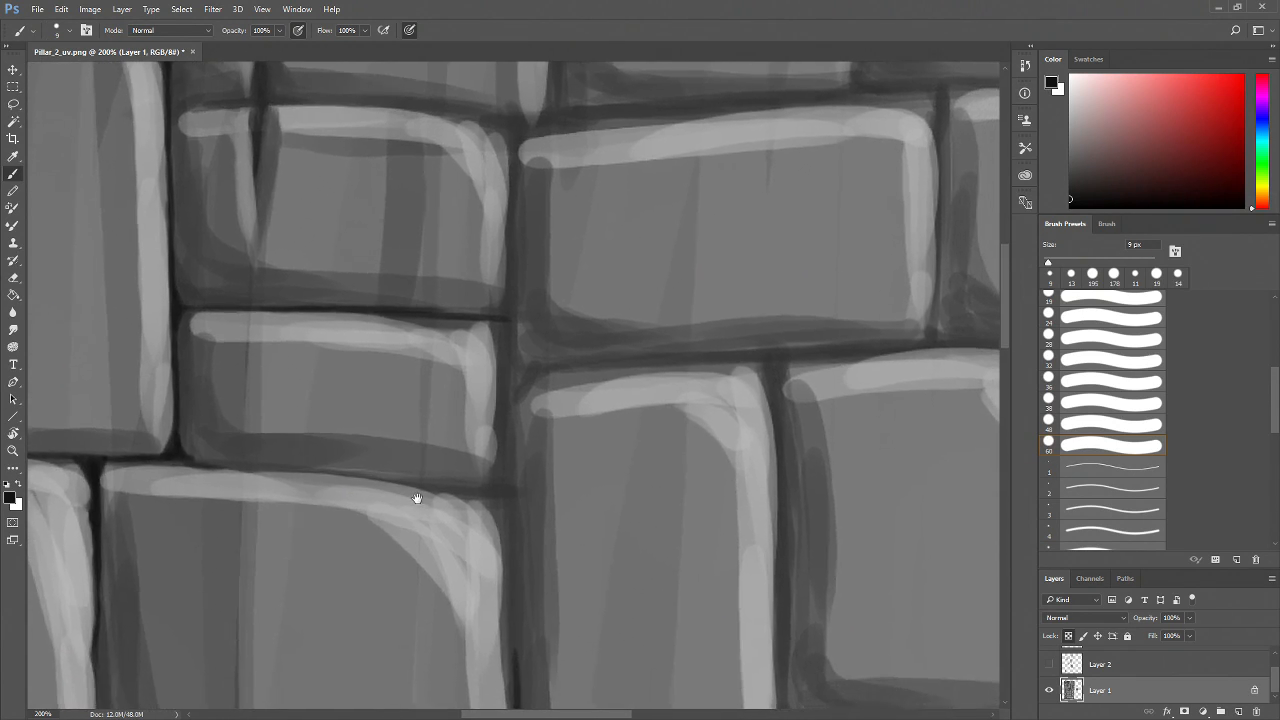
{"action": "mouse_move", "coordinate": [511, 319]}
{"action": "left_mouse_down"}
{"action": "mouse_move", "coordinate": [514, 457]}
{"action": "mouse_move", "coordinate": [519, 394]}
{"action": "mouse_move", "coordinate": [519, 458]}
{"action": "mouse_move", "coordinate": [522, 439]}
{"action": "mouse_move", "coordinate": [511, 586]}
{"action": "left_mouse_up"}
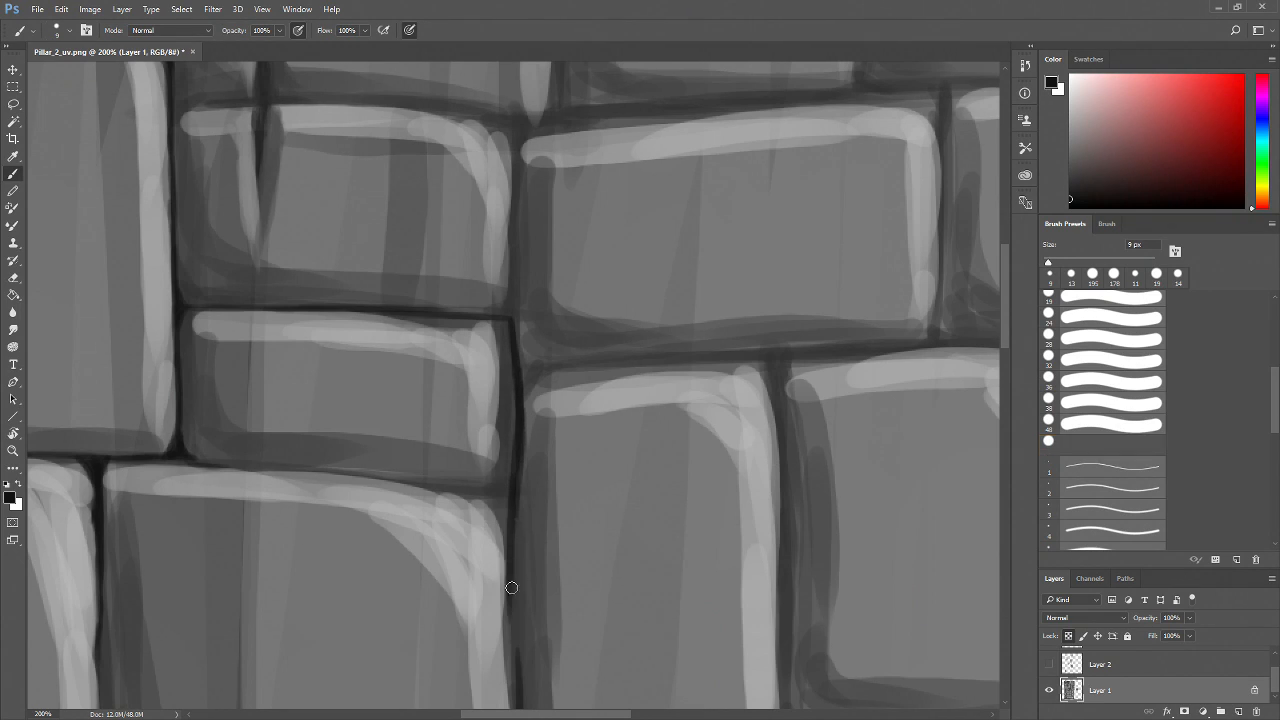
{"action": "mouse_move", "coordinate": [505, 523]}
{"action": "left_mouse_down"}
{"action": "mouse_move", "coordinate": [514, 650]}
{"action": "mouse_move", "coordinate": [512, 592]}
{"action": "left_mouse_up"}
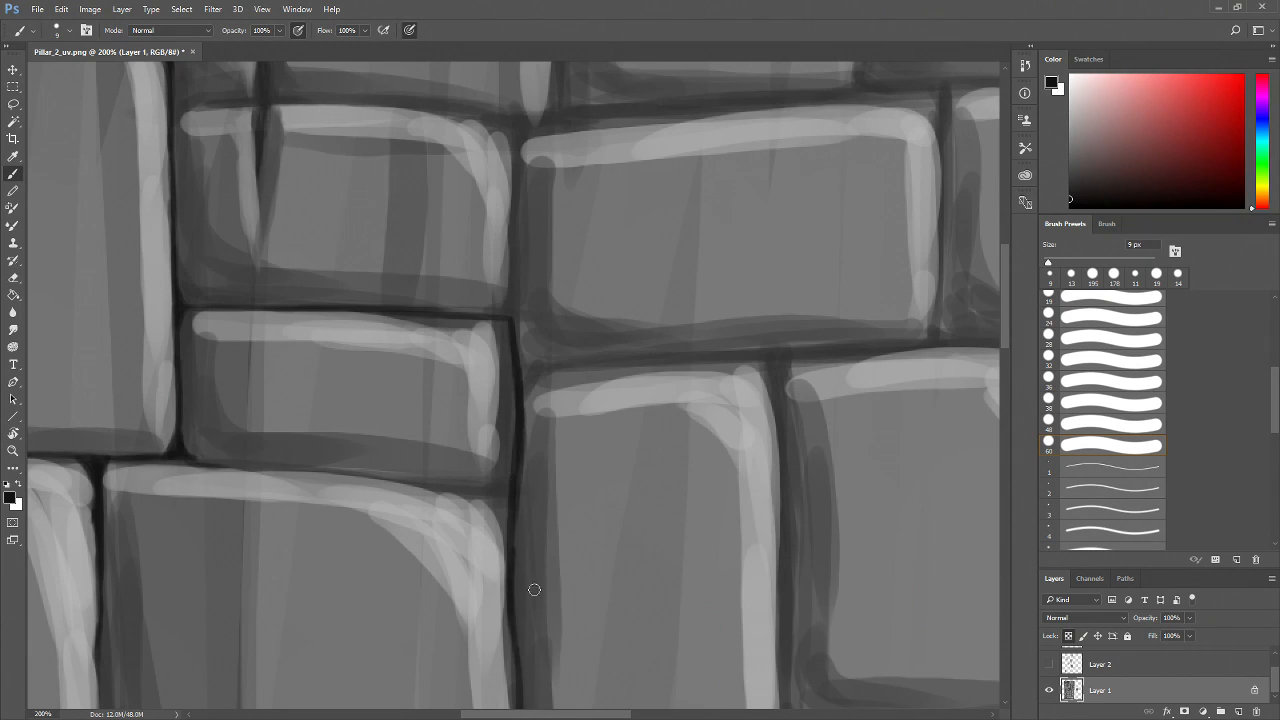
{"action": "left_click_drag", "start_coordinate": [456, 511], "coordinate": [590, 530]}
{"action": "left_click_drag", "start_coordinate": [319, 477], "coordinate": [386, 484]}
{"action": "mouse_move", "coordinate": [321, 478]}
{"action": "left_mouse_down"}
{"action": "mouse_move", "coordinate": [624, 508]}
{"action": "mouse_move", "coordinate": [652, 469]}
{"action": "mouse_move", "coordinate": [609, 503]}
{"action": "mouse_move", "coordinate": [651, 486]}
{"action": "mouse_move", "coordinate": [654, 533]}
{"action": "mouse_move", "coordinate": [611, 547]}
{"action": "mouse_move", "coordinate": [545, 492]}
{"action": "left_mouse_up"}
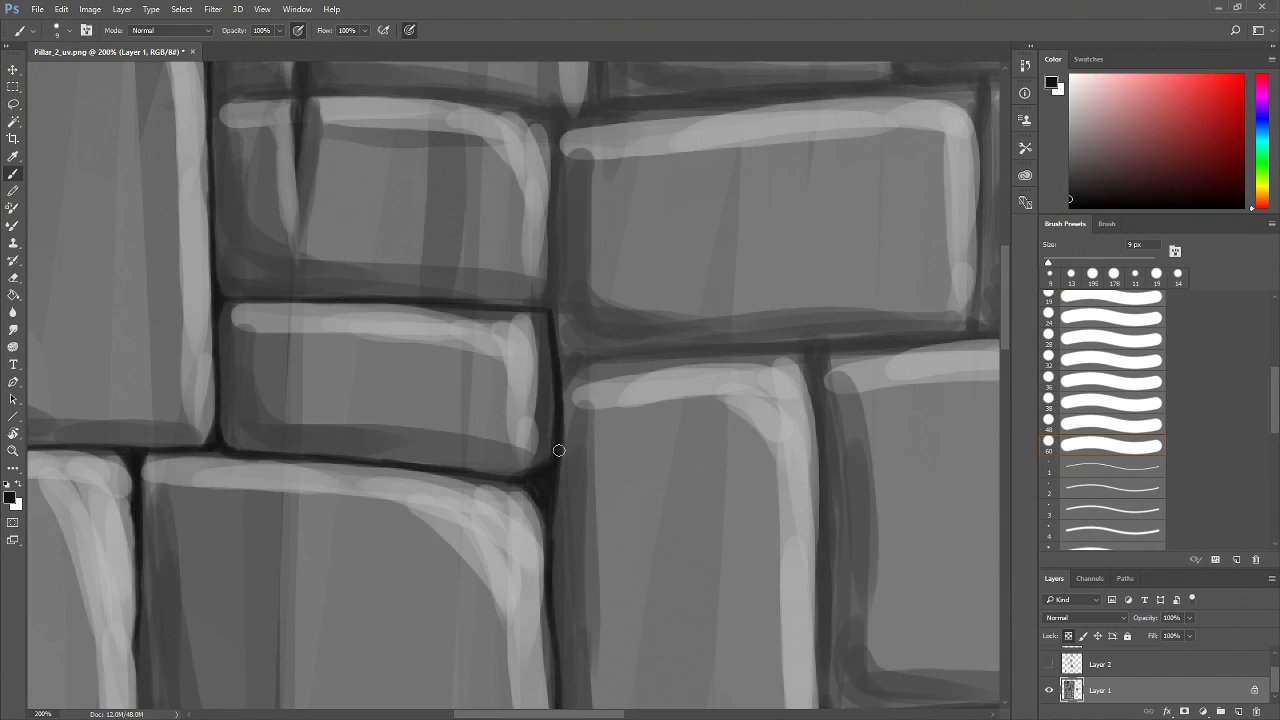
Darken the vertical mortar line between the upper bricks up to the next horizontal joint
{"action": "left_click_drag", "start_coordinate": [549, 539], "coordinate": [547, 561]}
{"action": "left_click_drag", "start_coordinate": [556, 436], "coordinate": [542, 535]}
{"action": "left_click_drag", "start_coordinate": [542, 303], "coordinate": [539, 442]}
{"action": "left_click_drag", "start_coordinate": [538, 391], "coordinate": [527, 409]}
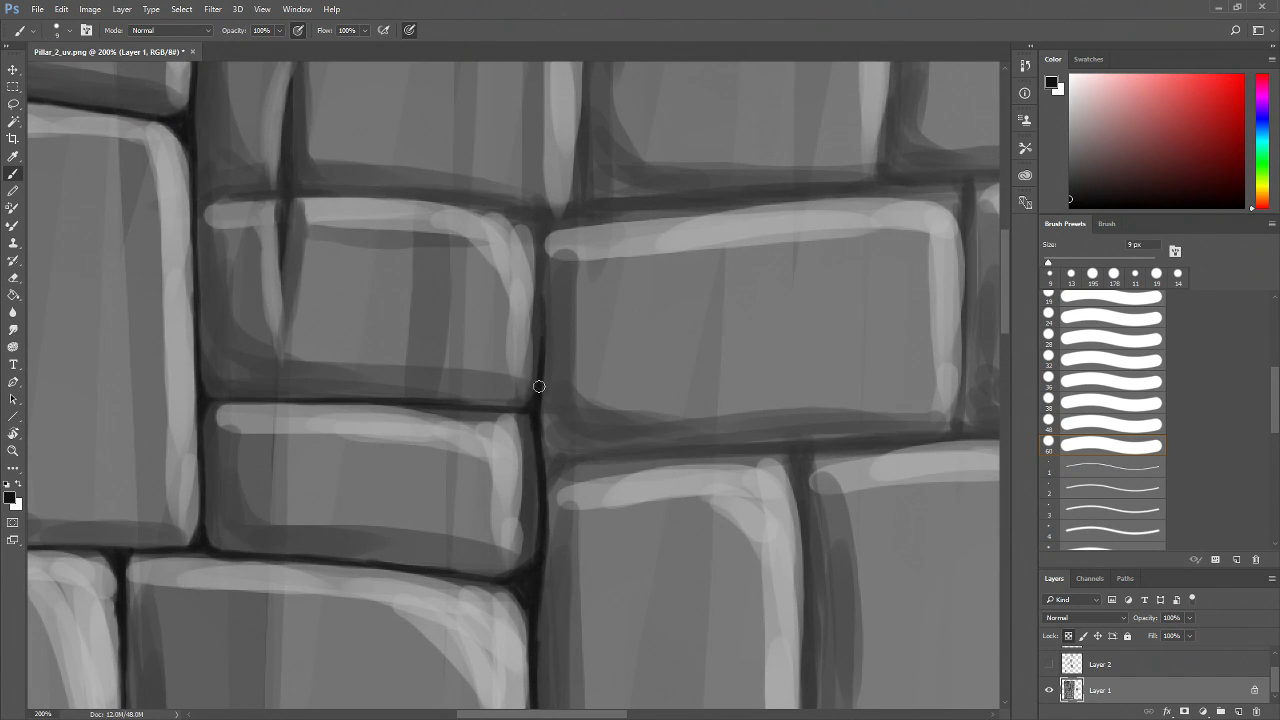
{"action": "left_click_drag", "start_coordinate": [540, 238], "coordinate": [541, 325]}
{"action": "left_click_drag", "start_coordinate": [496, 267], "coordinate": [558, 353]}
{"action": "mouse_move", "coordinate": [292, 277]}
{"action": "left_mouse_down"}
{"action": "mouse_move", "coordinate": [262, 263]}
{"action": "mouse_move", "coordinate": [272, 276]}
{"action": "mouse_move", "coordinate": [262, 251]}
{"action": "mouse_move", "coordinate": [281, 277]}
{"action": "left_mouse_up"}
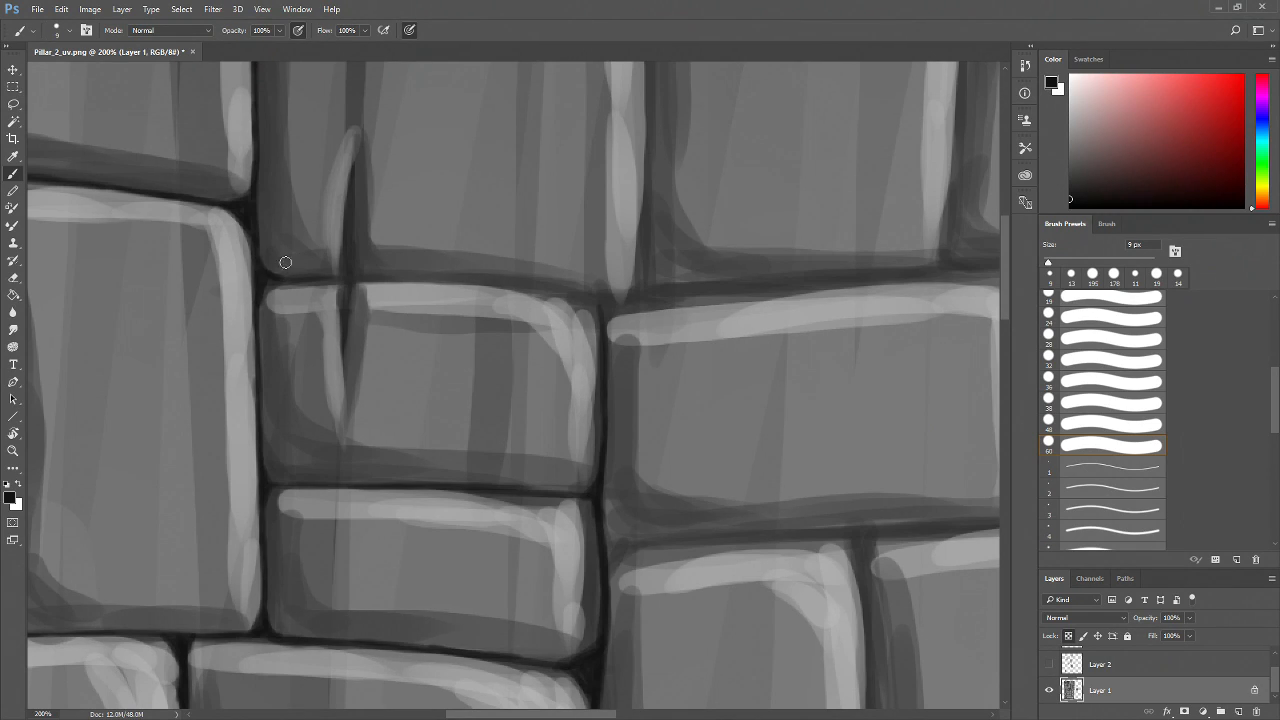
Darken the crack in the upper-left brick and the horizontal joint beneath the upper bricks
{"action": "left_click_drag", "start_coordinate": [347, 225], "coordinate": [345, 328]}
{"action": "mouse_move", "coordinate": [300, 284]}
{"action": "left_mouse_down"}
{"action": "mouse_move", "coordinate": [284, 284]}
{"action": "mouse_move", "coordinate": [514, 286]}
{"action": "mouse_move", "coordinate": [606, 312]}
{"action": "left_mouse_up"}
{"action": "left_click_drag", "start_coordinate": [616, 342], "coordinate": [470, 358]}
{"action": "left_click_drag", "start_coordinate": [505, 262], "coordinate": [452, 314]}
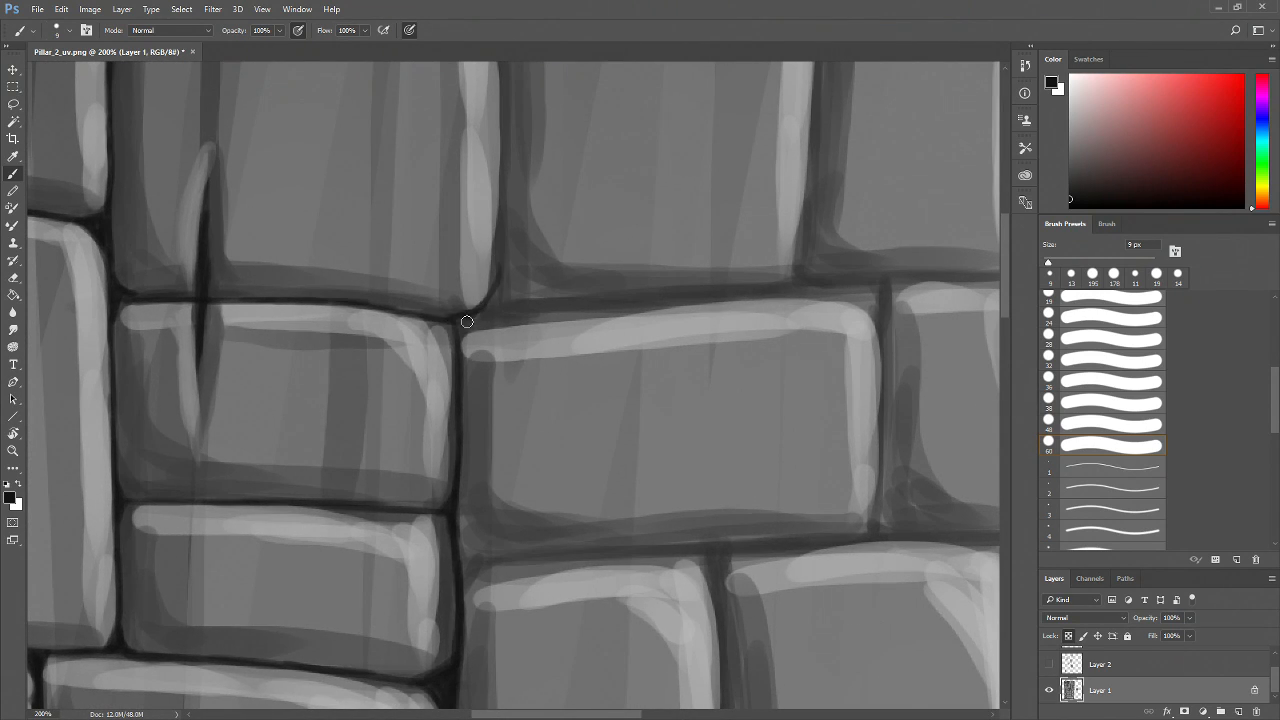
{"action": "mouse_move", "coordinate": [431, 303]}
{"action": "left_mouse_down"}
{"action": "mouse_move", "coordinate": [526, 371]}
{"action": "mouse_move", "coordinate": [496, 383]}
{"action": "left_mouse_up"}
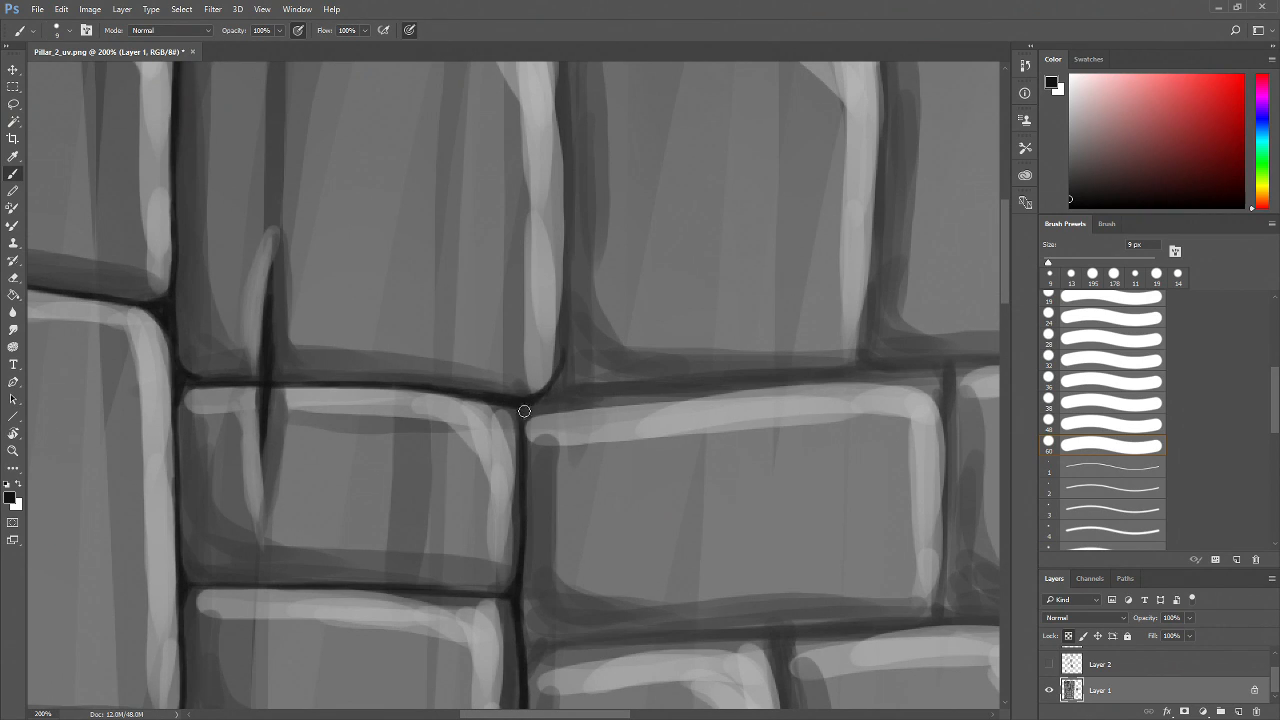
Darken the horizontal joint right of the corner and the vertical joint above it up to the top edge
{"action": "mouse_move", "coordinate": [526, 404]}
{"action": "left_mouse_down"}
{"action": "mouse_move", "coordinate": [590, 387]}
{"action": "mouse_move", "coordinate": [533, 399]}
{"action": "mouse_move", "coordinate": [672, 387]}
{"action": "left_mouse_up"}
{"action": "left_click_drag", "start_coordinate": [564, 392], "coordinate": [697, 389]}
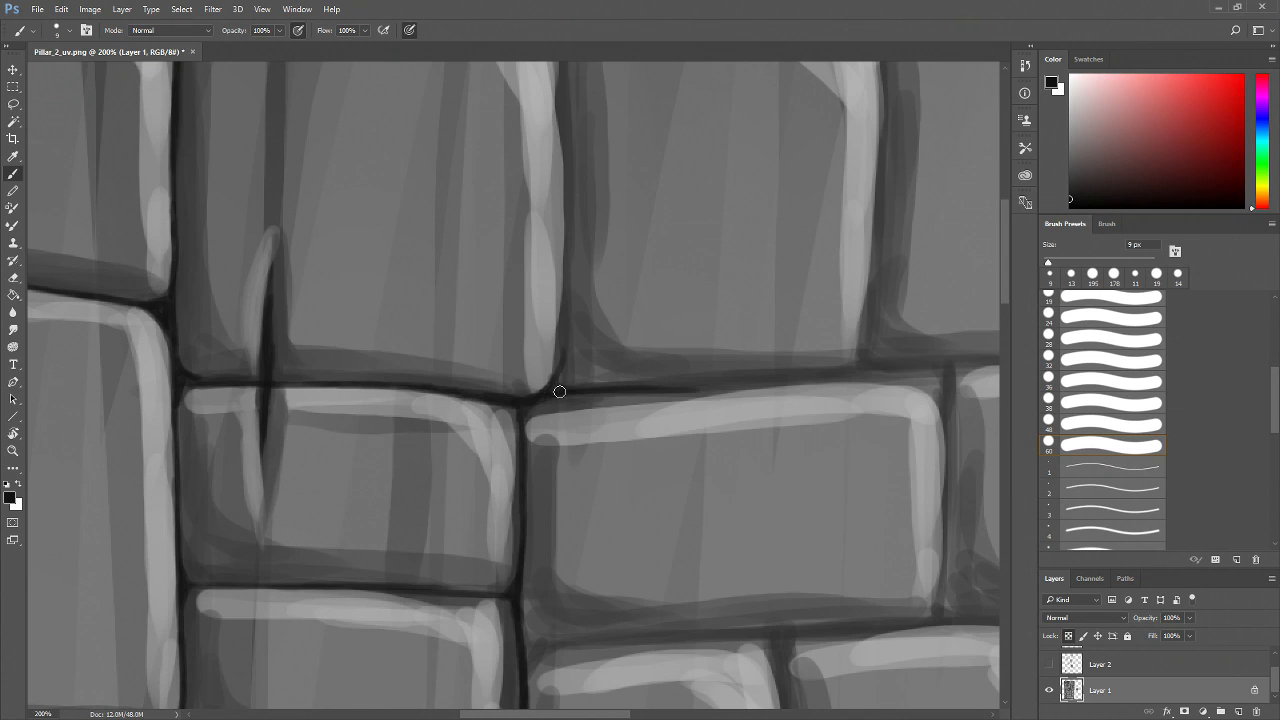
{"action": "left_click_drag", "start_coordinate": [566, 333], "coordinate": [581, 387]}
{"action": "left_click_drag", "start_coordinate": [593, 265], "coordinate": [568, 410]}
{"action": "left_click_drag", "start_coordinate": [536, 194], "coordinate": [540, 464]}
{"action": "mouse_move", "coordinate": [522, 182]}
{"action": "left_mouse_down"}
{"action": "mouse_move", "coordinate": [527, 196]}
{"action": "mouse_move", "coordinate": [523, 164]}
{"action": "left_mouse_up"}
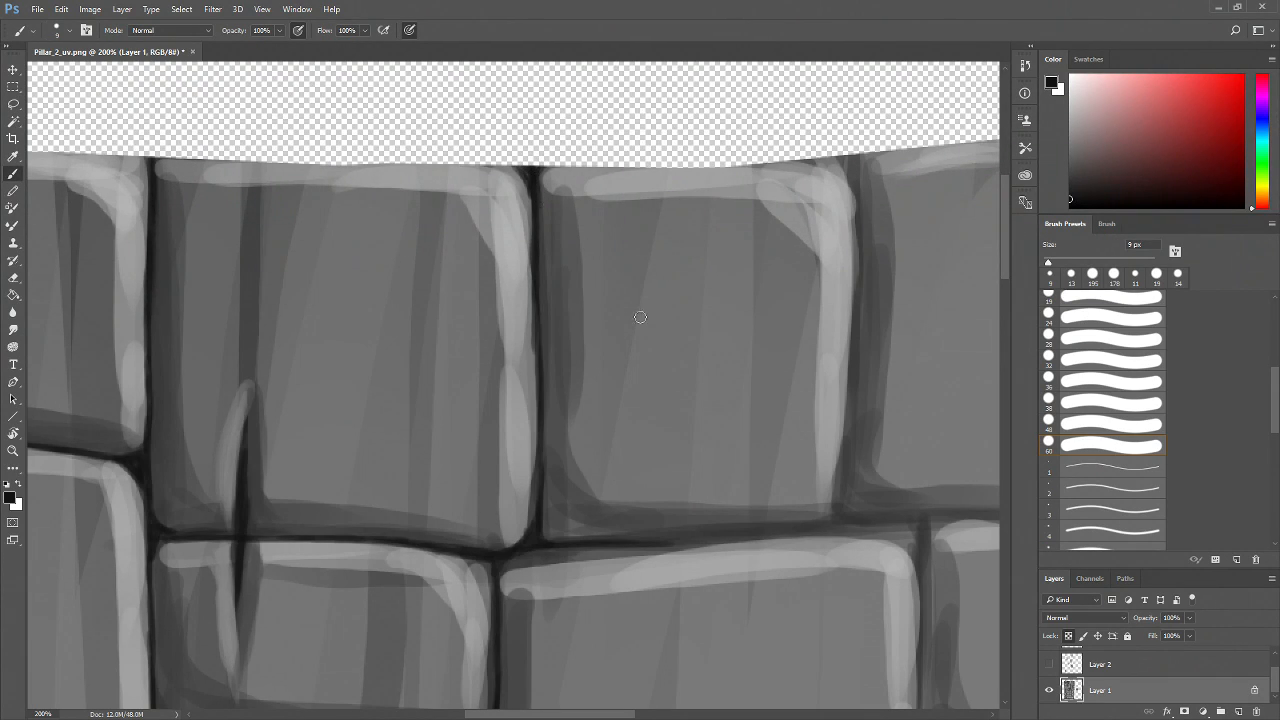
Darken the bottom joint and left vertical joint of the top-right edge brick
{"action": "scroll", "coordinate": [749, 426], "scroll_direction": "down", "scroll_amount": 1}
{"action": "scroll", "coordinate": [749, 426], "scroll_direction": "right", "scroll_amount": 1}
{"action": "left_click_drag", "start_coordinate": [755, 482], "coordinate": [624, 486]}
{"action": "left_click_drag", "start_coordinate": [706, 488], "coordinate": [566, 495]}
{"action": "mouse_move", "coordinate": [631, 450]}
{"action": "left_mouse_down"}
{"action": "mouse_move", "coordinate": [628, 472]}
{"action": "mouse_move", "coordinate": [596, 491]}
{"action": "left_mouse_up"}
{"action": "left_click_drag", "start_coordinate": [647, 135], "coordinate": [625, 455]}
{"action": "mouse_move", "coordinate": [678, 137]}
{"action": "left_mouse_down"}
{"action": "mouse_move", "coordinate": [641, 194]}
{"action": "mouse_move", "coordinate": [607, 188]}
{"action": "left_mouse_up"}
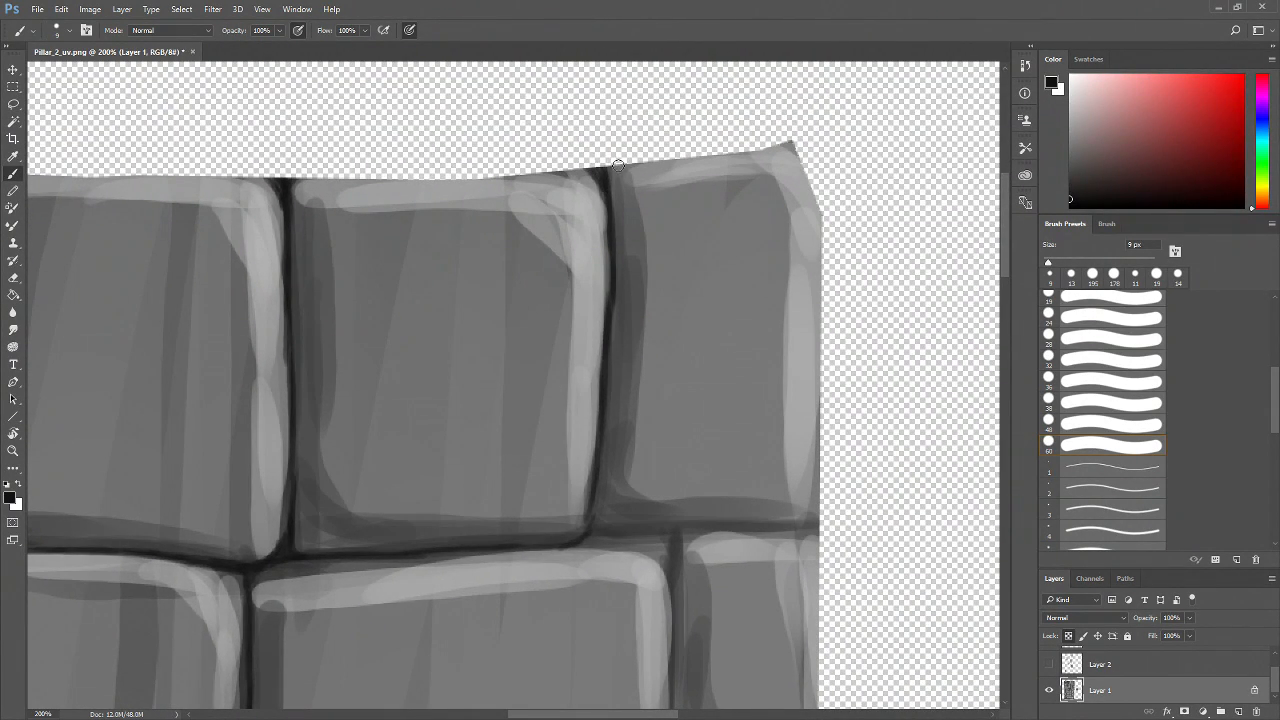
Darken the vertical joint beside the top-right brick and the one beside the brick below it
{"action": "mouse_move", "coordinate": [603, 175]}
{"action": "left_mouse_down"}
{"action": "mouse_move", "coordinate": [599, 500]}
{"action": "mouse_move", "coordinate": [594, 473]}
{"action": "mouse_move", "coordinate": [584, 528]}
{"action": "mouse_move", "coordinate": [527, 478]}
{"action": "mouse_move", "coordinate": [517, 510]}
{"action": "mouse_move", "coordinate": [582, 503]}
{"action": "mouse_move", "coordinate": [509, 515]}
{"action": "mouse_move", "coordinate": [606, 505]}
{"action": "left_mouse_up"}
{"action": "mouse_move", "coordinate": [525, 509]}
{"action": "left_mouse_down"}
{"action": "mouse_move", "coordinate": [767, 499]}
{"action": "mouse_move", "coordinate": [561, 503]}
{"action": "left_mouse_up"}
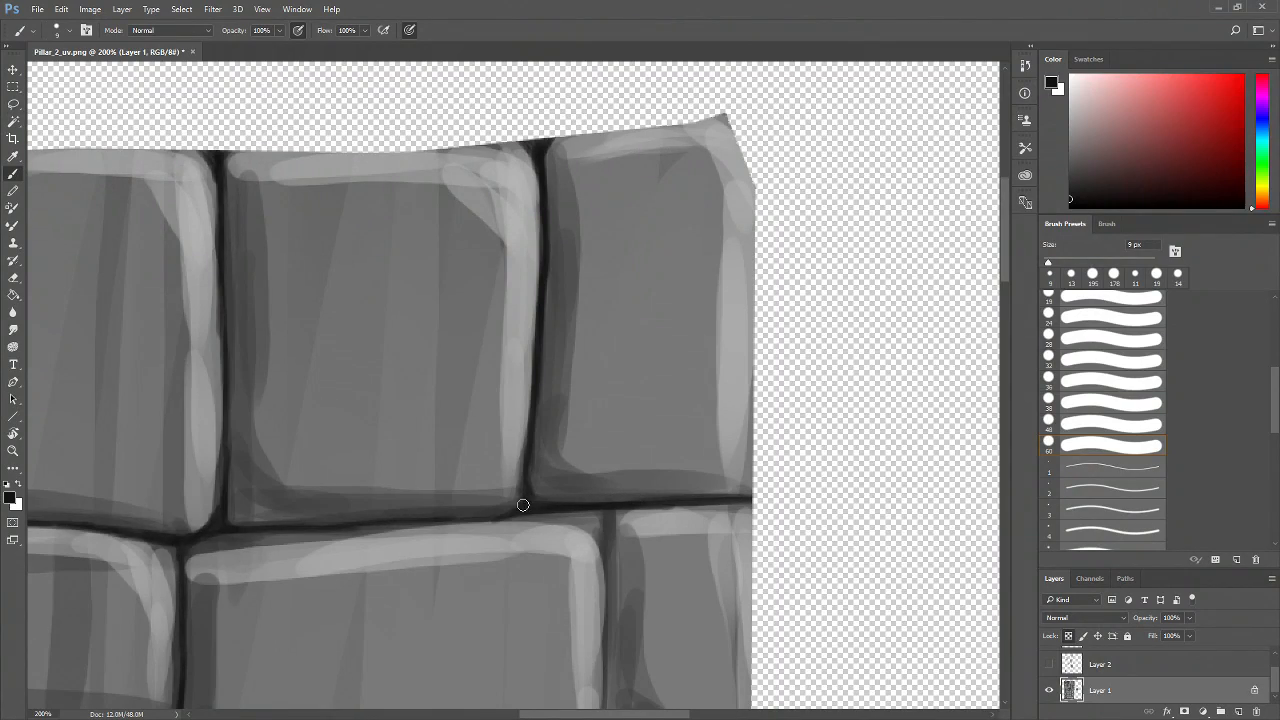
{"action": "left_click_drag", "start_coordinate": [666, 551], "coordinate": [509, 481]}
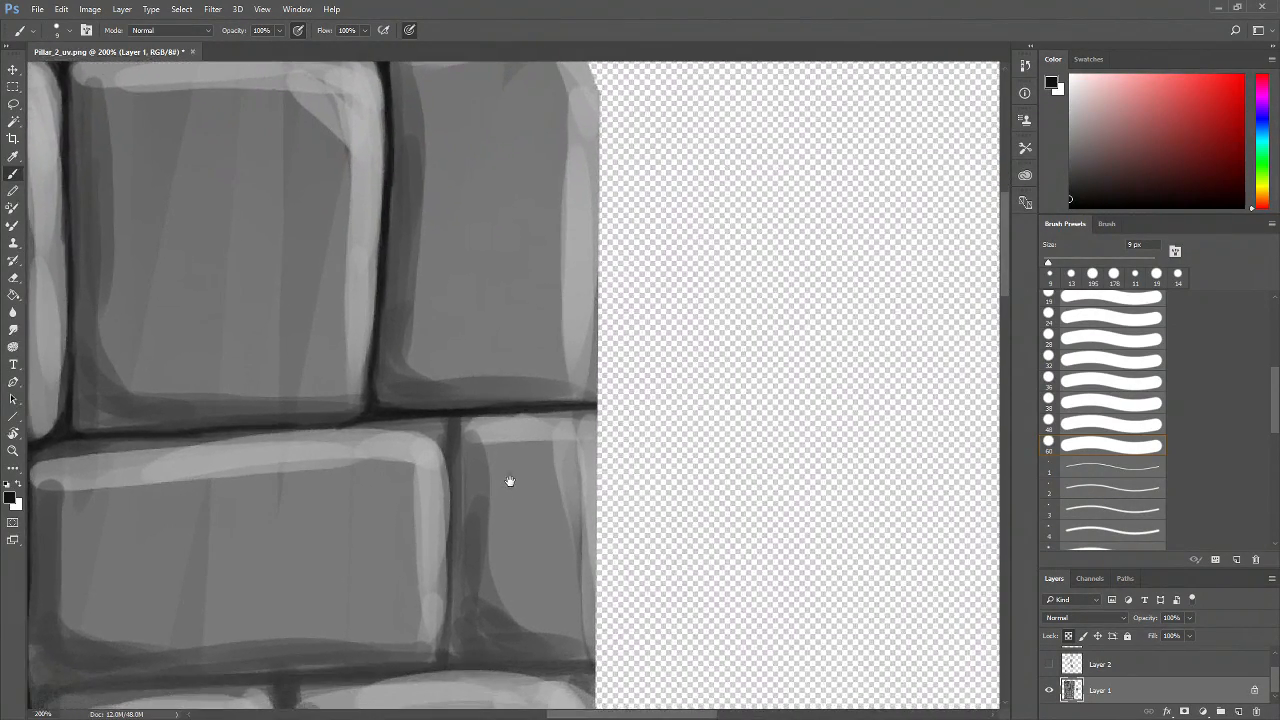
{"action": "mouse_move", "coordinate": [456, 409]}
{"action": "left_mouse_down"}
{"action": "mouse_move", "coordinate": [390, 421]}
{"action": "mouse_move", "coordinate": [441, 447]}
{"action": "mouse_move", "coordinate": [410, 421]}
{"action": "mouse_move", "coordinate": [453, 444]}
{"action": "mouse_move", "coordinate": [450, 416]}
{"action": "mouse_move", "coordinate": [452, 458]}
{"action": "mouse_move", "coordinate": [440, 415]}
{"action": "mouse_move", "coordinate": [434, 426]}
{"action": "mouse_move", "coordinate": [426, 414]}
{"action": "mouse_move", "coordinate": [449, 451]}
{"action": "mouse_move", "coordinate": [448, 413]}
{"action": "mouse_move", "coordinate": [450, 461]}
{"action": "mouse_move", "coordinate": [468, 416]}
{"action": "mouse_move", "coordinate": [452, 519]}
{"action": "left_mouse_up"}
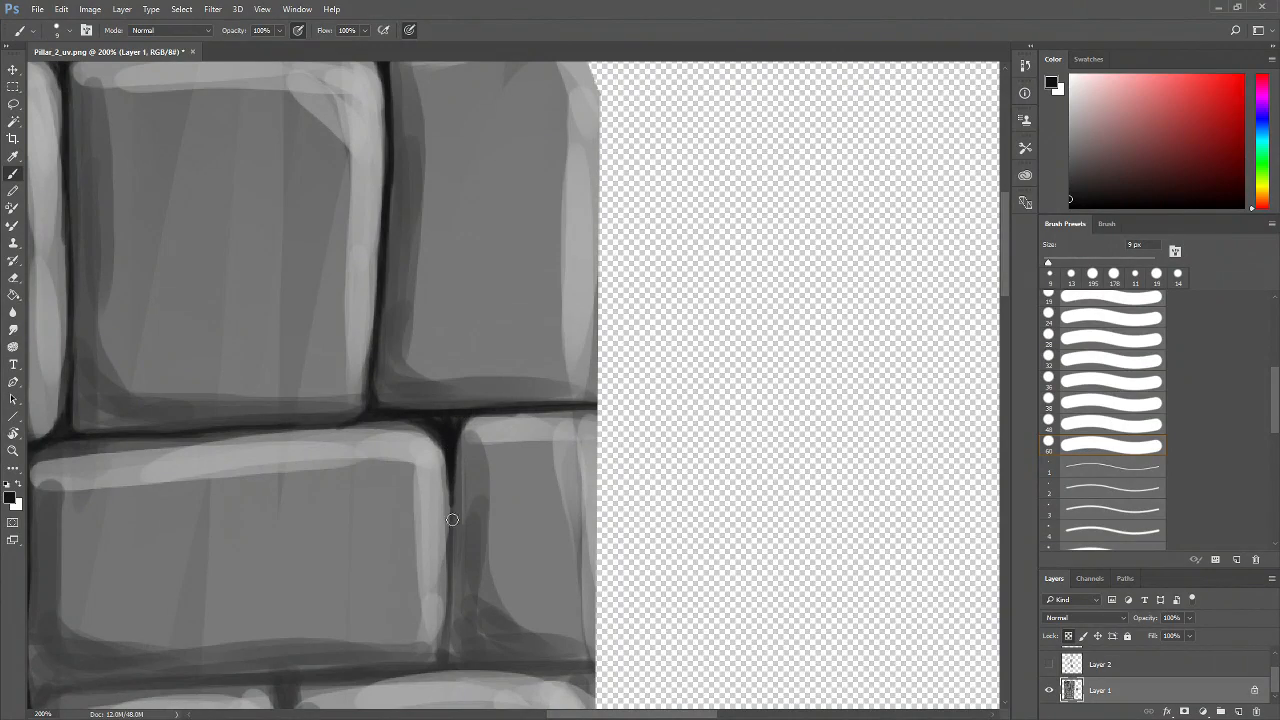
Darken the horizontal mortar joint below the right-edge bricks
{"action": "scroll", "coordinate": [452, 519], "scroll_direction": "down", "scroll_amount": 3}
{"action": "mouse_move", "coordinate": [452, 412]}
{"action": "left_mouse_down"}
{"action": "mouse_move", "coordinate": [437, 555]}
{"action": "mouse_move", "coordinate": [550, 483]}
{"action": "mouse_move", "coordinate": [531, 486]}
{"action": "mouse_move", "coordinate": [553, 504]}
{"action": "mouse_move", "coordinate": [564, 504]}
{"action": "mouse_move", "coordinate": [537, 497]}
{"action": "mouse_move", "coordinate": [697, 495]}
{"action": "mouse_move", "coordinate": [550, 499]}
{"action": "mouse_move", "coordinate": [595, 509]}
{"action": "left_mouse_up"}
{"action": "mouse_move", "coordinate": [502, 526]}
{"action": "left_mouse_down"}
{"action": "mouse_move", "coordinate": [633, 523]}
{"action": "mouse_move", "coordinate": [535, 503]}
{"action": "left_mouse_up"}
{"action": "left_click_drag", "start_coordinate": [651, 501], "coordinate": [520, 508]}
{"action": "left_click_drag", "start_coordinate": [604, 504], "coordinate": [404, 512]}
{"action": "mouse_move", "coordinate": [520, 507]}
{"action": "left_mouse_down"}
{"action": "mouse_move", "coordinate": [364, 514]}
{"action": "mouse_move", "coordinate": [410, 502]}
{"action": "left_mouse_up"}
Darken the vertical mortar joints on both sides of the lower brick
{"action": "mouse_move", "coordinate": [237, 440]}
{"action": "left_mouse_down"}
{"action": "mouse_move", "coordinate": [284, 483]}
{"action": "mouse_move", "coordinate": [237, 517]}
{"action": "mouse_move", "coordinate": [254, 494]}
{"action": "left_mouse_up"}
{"action": "mouse_move", "coordinate": [236, 452]}
{"action": "left_mouse_down"}
{"action": "mouse_move", "coordinate": [240, 500]}
{"action": "mouse_move", "coordinate": [240, 466]}
{"action": "mouse_move", "coordinate": [246, 491]}
{"action": "mouse_move", "coordinate": [269, 483]}
{"action": "left_mouse_up"}
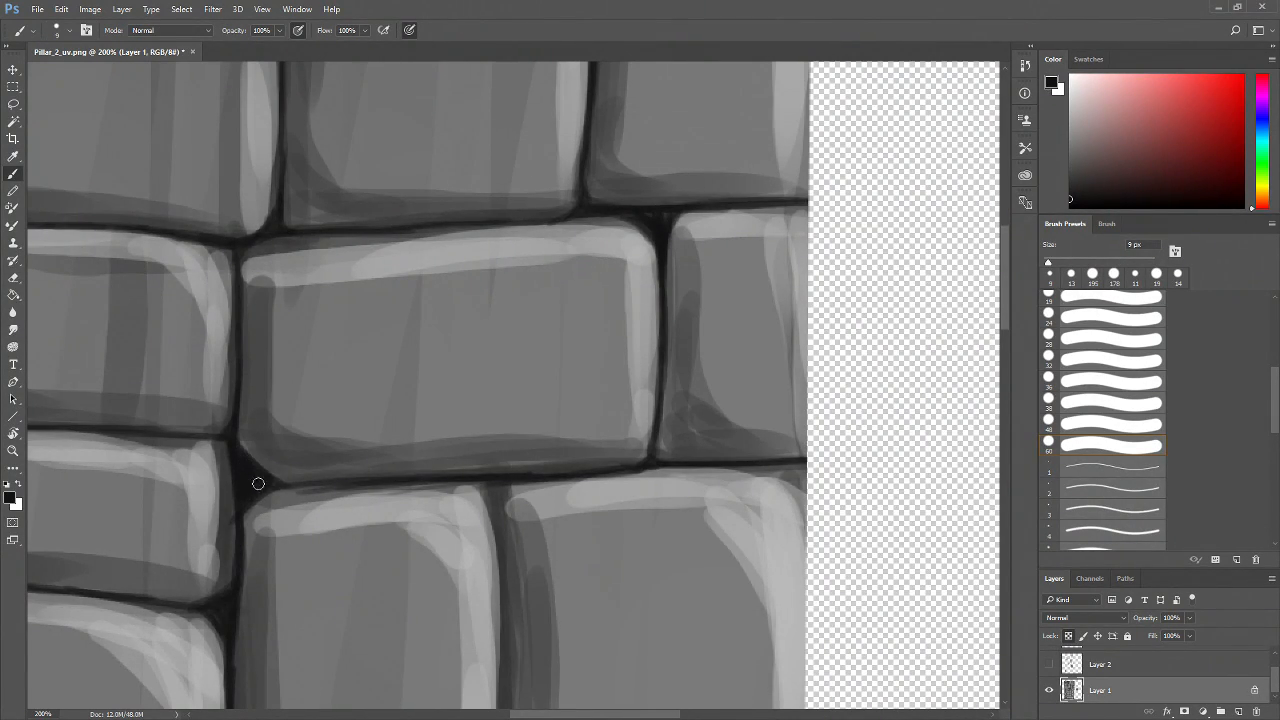
{"action": "left_click_drag", "start_coordinate": [233, 495], "coordinate": [234, 536]}
{"action": "left_click_drag", "start_coordinate": [491, 483], "coordinate": [494, 573]}
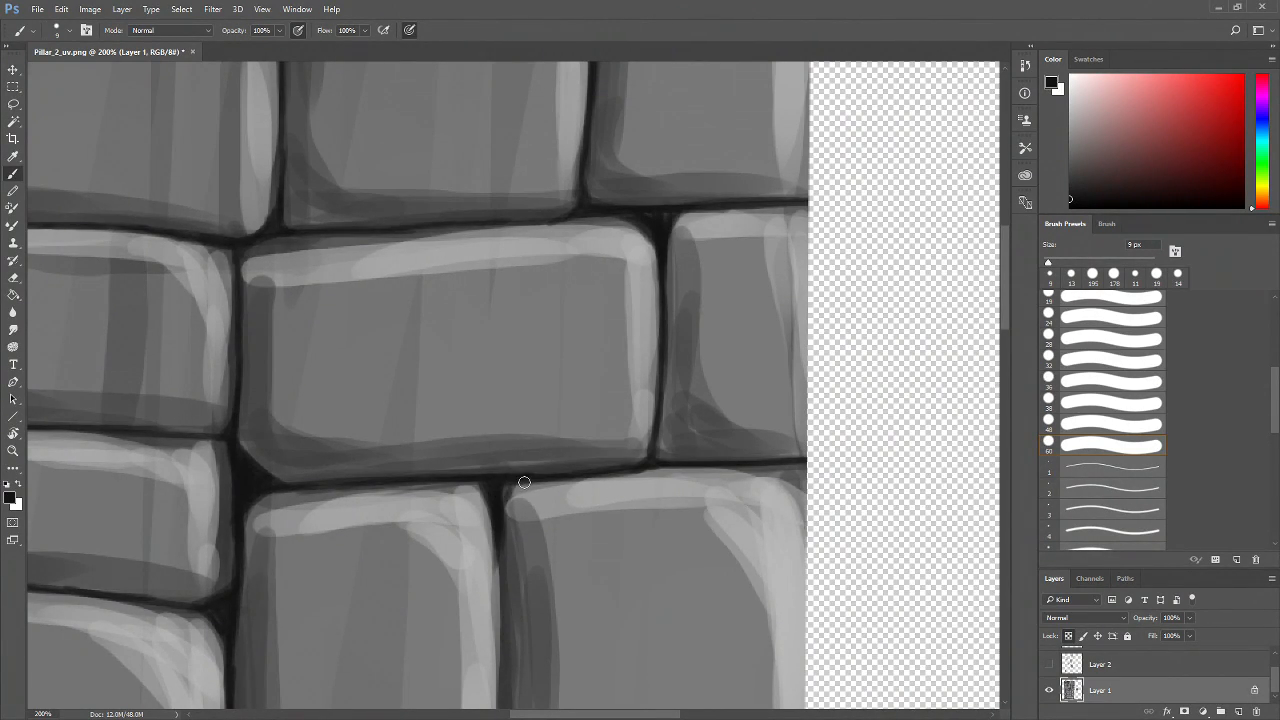
Zoom out to 50% to review the whole texture
{"action": "key", "text": "z"}
{"action": "left_click", "coordinate": [509, 574], "text": "alt"}
{"action": "left_click", "coordinate": [509, 574], "text": "alt"}
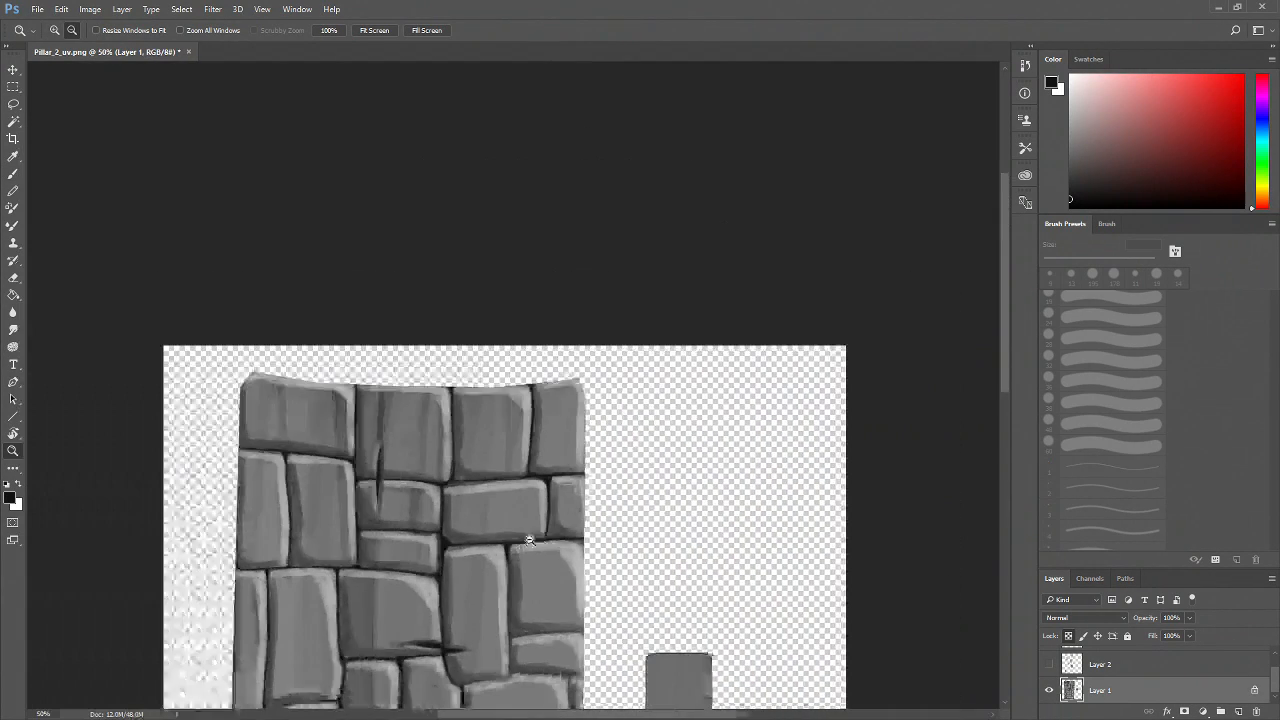
{"action": "left_click_drag", "start_coordinate": [453, 690], "coordinate": [423, 551]}
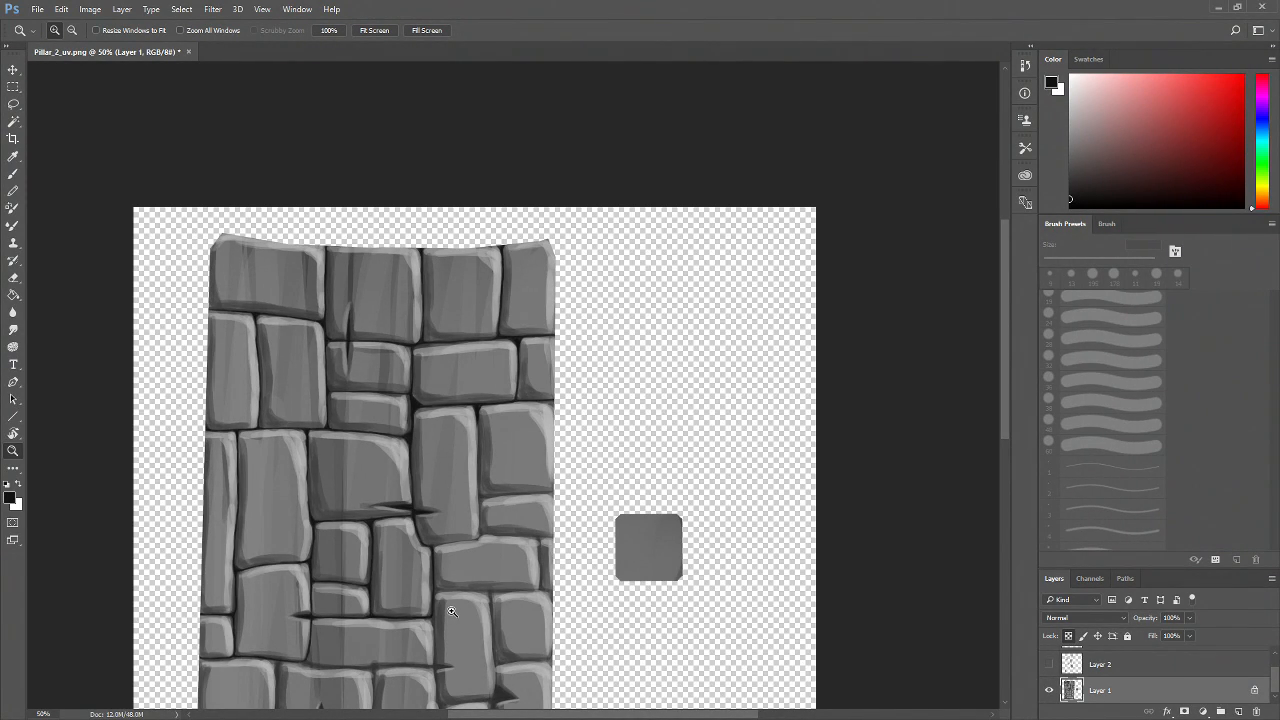
Darken the vertical mortar joint running down between the two bricks at the right edge
{"action": "left_click_drag", "start_coordinate": [516, 515], "coordinate": [531, 559]}
{"action": "key", "text": "ctrl+plus"}
{"action": "key", "text": "ctrl+plus"}
{"action": "key", "text": "ctrl+plus"}
{"action": "key", "text": "ctrl+plus"}
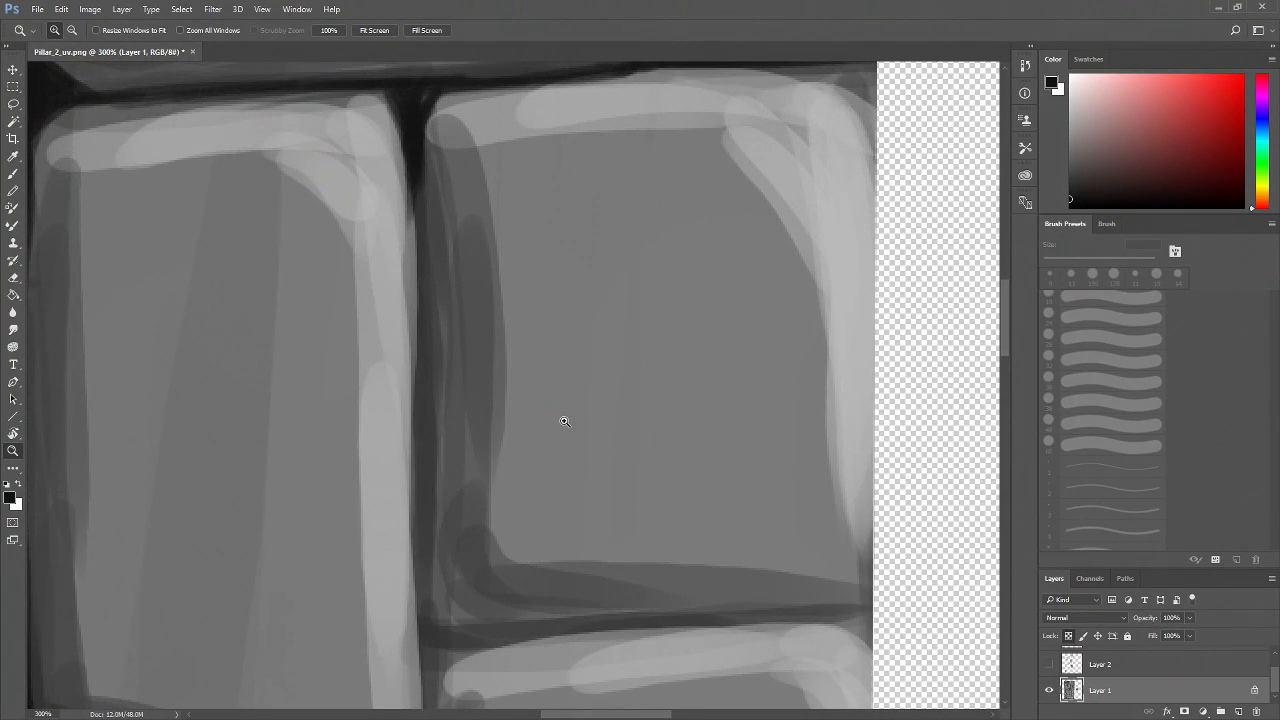
{"action": "key", "text": "b"}
{"action": "left_click_drag", "start_coordinate": [409, 172], "coordinate": [437, 434]}
{"action": "scroll", "coordinate": [440, 371], "scroll_direction": "down", "scroll_amount": 3}
{"action": "mouse_move", "coordinate": [440, 371]}
{"action": "left_mouse_down"}
{"action": "mouse_move", "coordinate": [423, 497]}
{"action": "mouse_move", "coordinate": [457, 540]}
{"action": "mouse_move", "coordinate": [475, 520]}
{"action": "mouse_move", "coordinate": [465, 528]}
{"action": "mouse_move", "coordinate": [740, 508]}
{"action": "mouse_move", "coordinate": [874, 472]}
{"action": "mouse_move", "coordinate": [806, 509]}
{"action": "mouse_move", "coordinate": [880, 500]}
{"action": "mouse_move", "coordinate": [620, 508]}
{"action": "mouse_move", "coordinate": [480, 531]}
{"action": "mouse_move", "coordinate": [440, 562]}
{"action": "mouse_move", "coordinate": [432, 538]}
{"action": "mouse_move", "coordinate": [434, 571]}
{"action": "mouse_move", "coordinate": [449, 529]}
{"action": "mouse_move", "coordinate": [437, 531]}
{"action": "mouse_move", "coordinate": [436, 628]}
{"action": "left_mouse_up"}
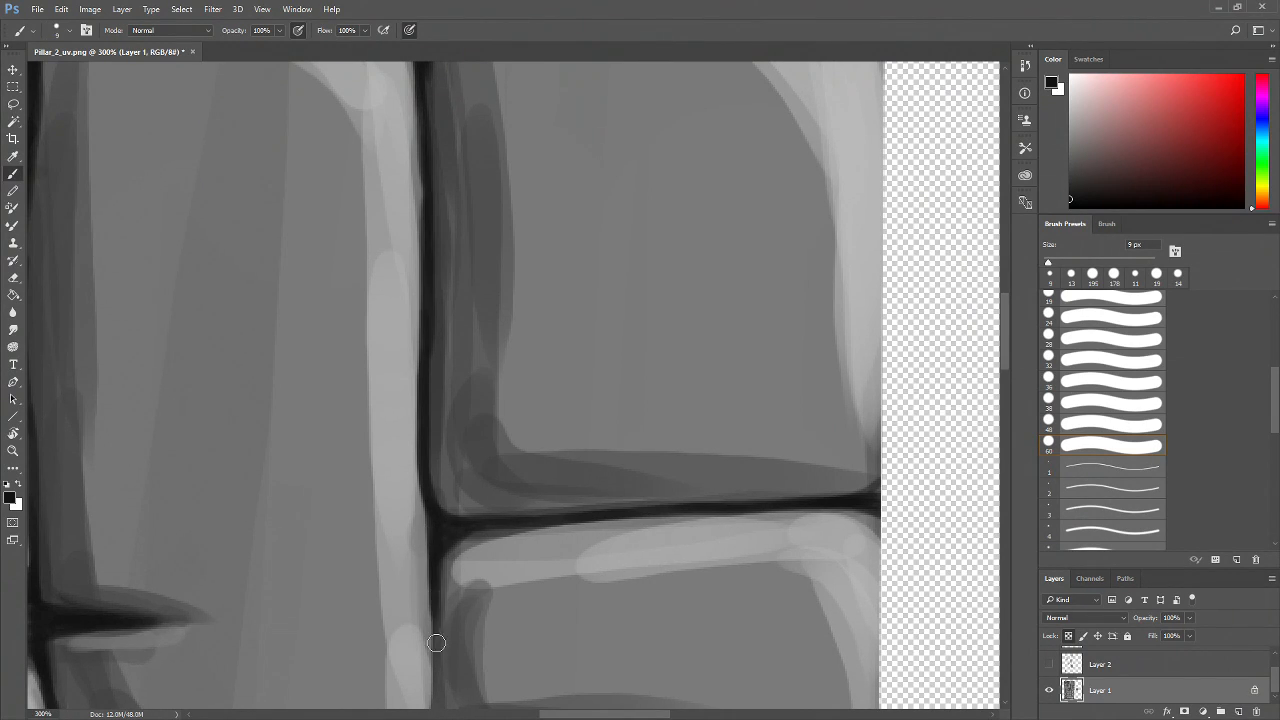
{"action": "scroll", "coordinate": [457, 460], "scroll_direction": "down", "scroll_amount": 3}
{"action": "mouse_move", "coordinate": [437, 442]}
{"action": "left_mouse_down"}
{"action": "mouse_move", "coordinate": [442, 575]}
{"action": "mouse_move", "coordinate": [412, 628]}
{"action": "left_mouse_up"}
Darken the horizontal joint under the right-edge brick and the vertical joint dropping below it
{"action": "mouse_move", "coordinate": [443, 583]}
{"action": "left_mouse_down"}
{"action": "mouse_move", "coordinate": [462, 593]}
{"action": "mouse_move", "coordinate": [451, 597]}
{"action": "mouse_move", "coordinate": [511, 591]}
{"action": "mouse_move", "coordinate": [691, 617]}
{"action": "mouse_move", "coordinate": [880, 617]}
{"action": "mouse_move", "coordinate": [846, 634]}
{"action": "mouse_move", "coordinate": [878, 543]}
{"action": "mouse_move", "coordinate": [917, 509]}
{"action": "mouse_move", "coordinate": [814, 549]}
{"action": "mouse_move", "coordinate": [820, 537]}
{"action": "mouse_move", "coordinate": [837, 537]}
{"action": "mouse_move", "coordinate": [820, 577]}
{"action": "mouse_move", "coordinate": [826, 560]}
{"action": "mouse_move", "coordinate": [822, 628]}
{"action": "left_mouse_up"}
{"action": "left_click_drag", "start_coordinate": [518, 576], "coordinate": [676, 508]}
{"action": "mouse_move", "coordinate": [603, 477]}
{"action": "left_mouse_down"}
{"action": "mouse_move", "coordinate": [346, 517]}
{"action": "mouse_move", "coordinate": [360, 509]}
{"action": "mouse_move", "coordinate": [316, 505]}
{"action": "left_mouse_up"}
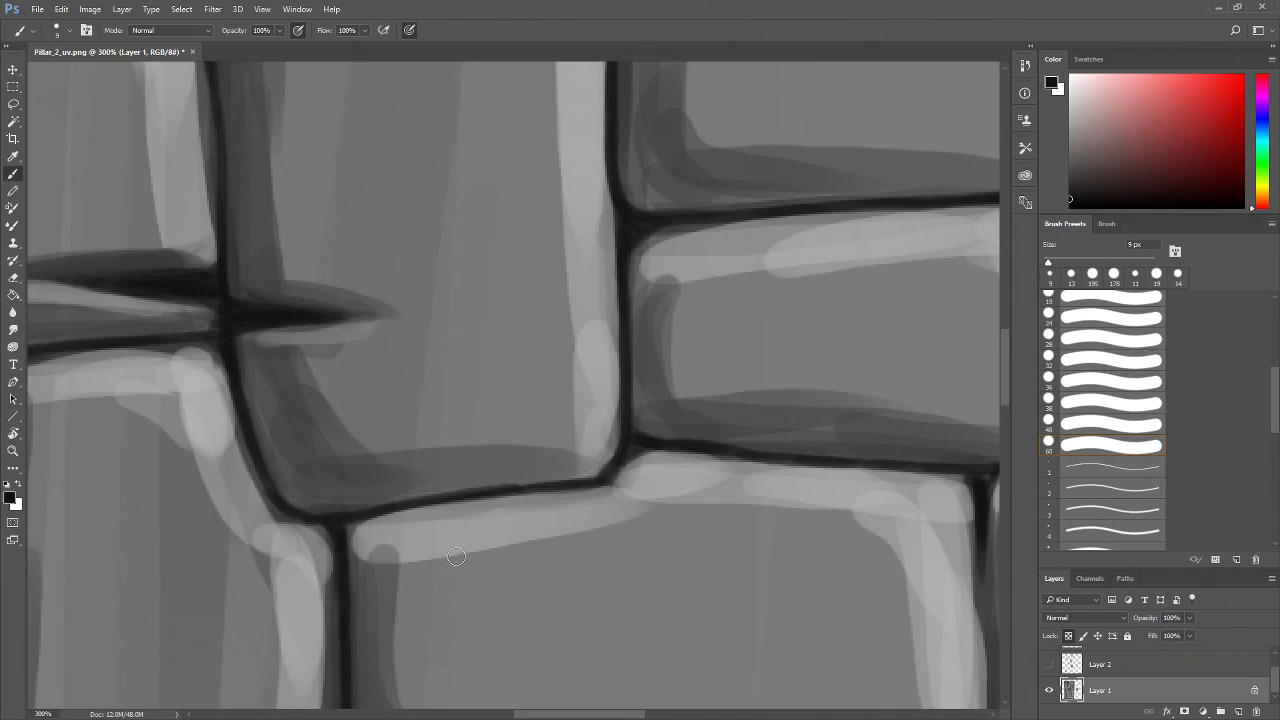
{"action": "left_click_drag", "start_coordinate": [462, 573], "coordinate": [414, 523]}
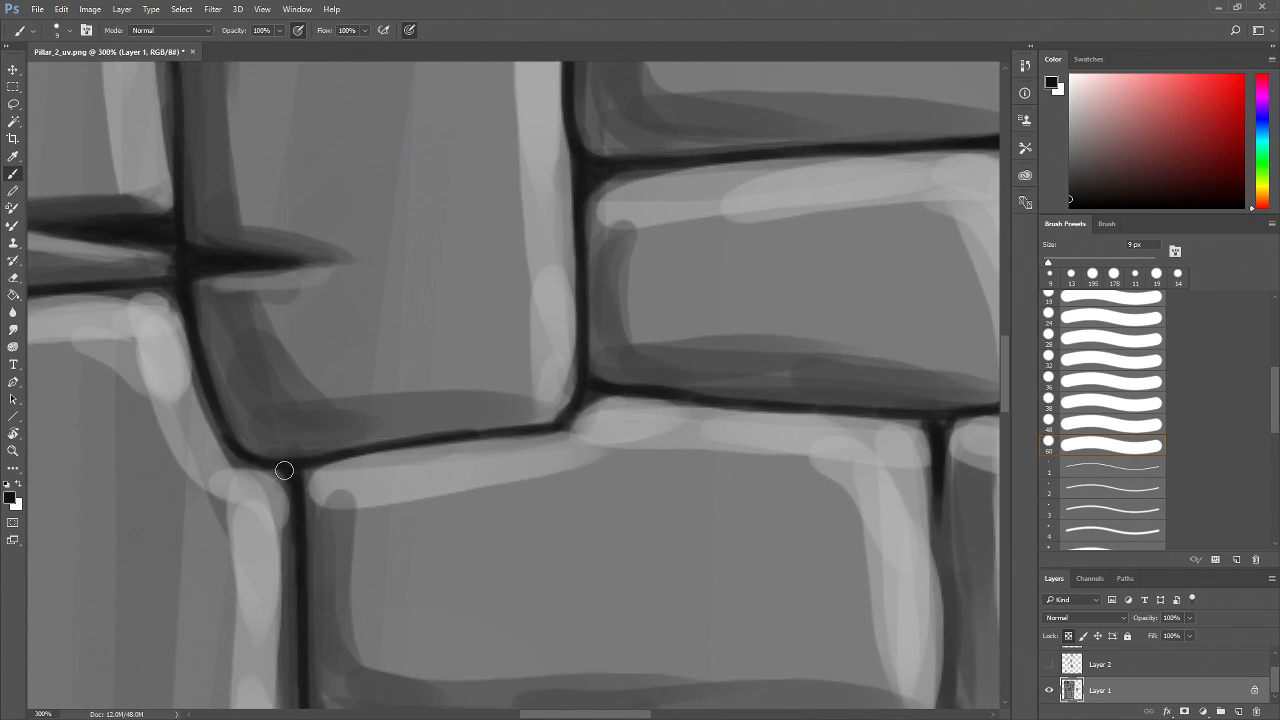
{"action": "left_click_drag", "start_coordinate": [626, 569], "coordinate": [406, 462]}
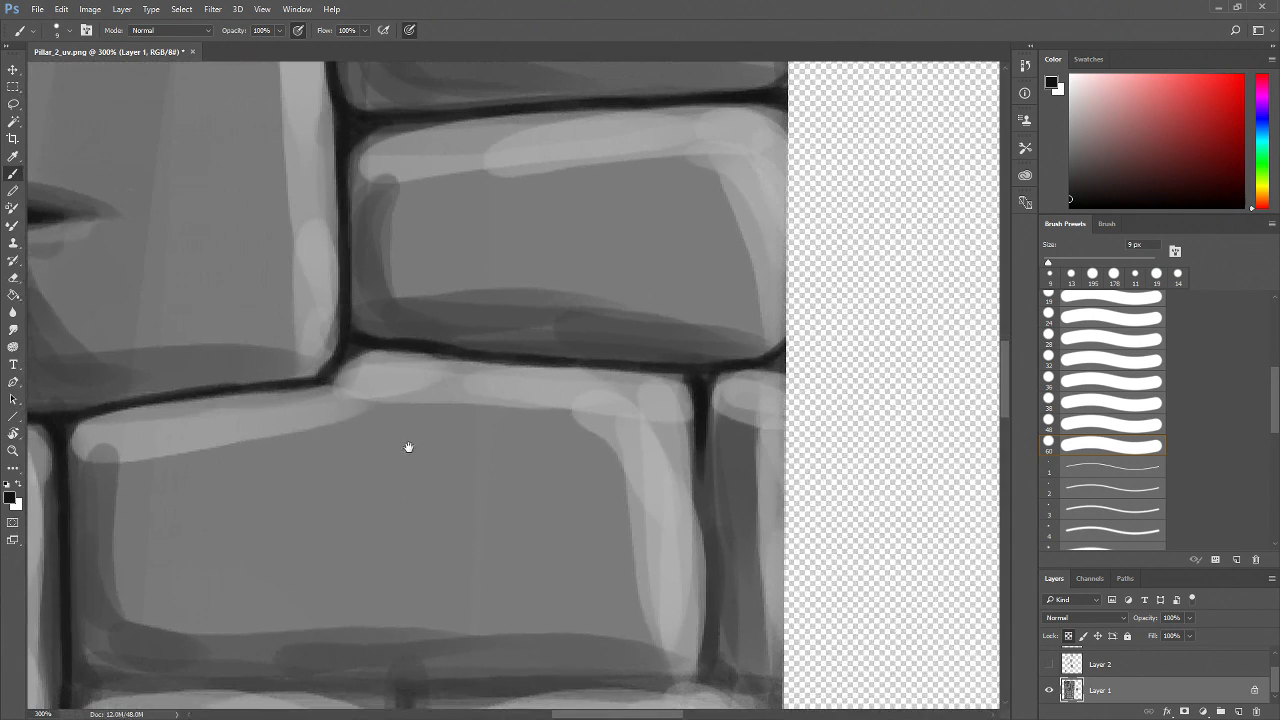
{"action": "left_click_drag", "start_coordinate": [350, 350], "coordinate": [320, 380]}
{"action": "left_click_drag", "start_coordinate": [645, 462], "coordinate": [530, 417]}
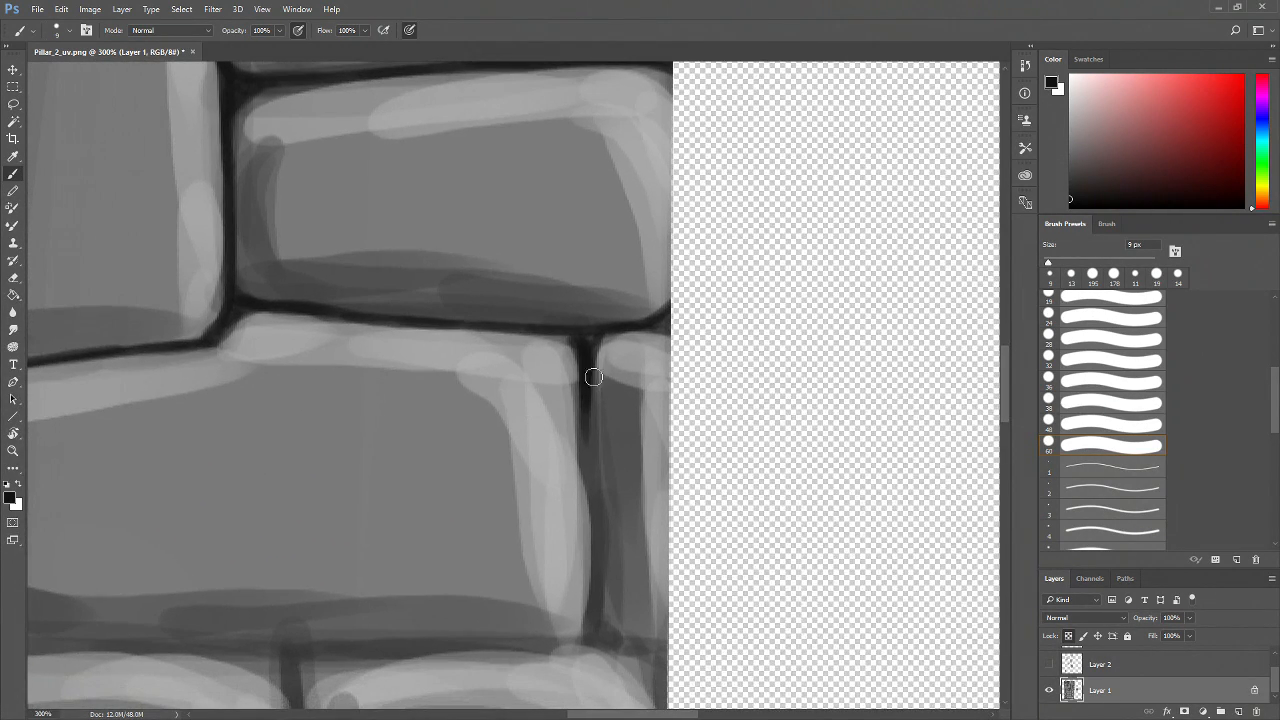
{"action": "left_click_drag", "start_coordinate": [586, 357], "coordinate": [600, 631]}
{"action": "mouse_move", "coordinate": [634, 547]}
{"action": "left_mouse_down"}
{"action": "mouse_move", "coordinate": [598, 524]}
{"action": "mouse_move", "coordinate": [539, 533]}
{"action": "mouse_move", "coordinate": [529, 511]}
{"action": "mouse_move", "coordinate": [613, 538]}
{"action": "mouse_move", "coordinate": [563, 538]}
{"action": "mouse_move", "coordinate": [540, 522]}
{"action": "mouse_move", "coordinate": [487, 537]}
{"action": "mouse_move", "coordinate": [540, 528]}
{"action": "mouse_move", "coordinate": [540, 506]}
{"action": "mouse_move", "coordinate": [537, 520]}
{"action": "mouse_move", "coordinate": [601, 551]}
{"action": "mouse_move", "coordinate": [561, 541]}
{"action": "mouse_move", "coordinate": [590, 570]}
{"action": "mouse_move", "coordinate": [582, 542]}
{"action": "mouse_move", "coordinate": [602, 612]}
{"action": "mouse_move", "coordinate": [601, 544]}
{"action": "mouse_move", "coordinate": [606, 553]}
{"action": "mouse_move", "coordinate": [560, 537]}
{"action": "mouse_move", "coordinate": [617, 554]}
{"action": "left_mouse_up"}
Darken the long horizontal mortar joint beneath the wide brick near the right edge
{"action": "mouse_move", "coordinate": [531, 562]}
{"action": "left_mouse_down"}
{"action": "mouse_move", "coordinate": [671, 504]}
{"action": "mouse_move", "coordinate": [638, 471]}
{"action": "mouse_move", "coordinate": [484, 488]}
{"action": "left_mouse_up"}
{"action": "left_click_drag", "start_coordinate": [400, 490], "coordinate": [616, 514]}
{"action": "left_click_drag", "start_coordinate": [251, 490], "coordinate": [374, 491]}
{"action": "left_click_drag", "start_coordinate": [294, 492], "coordinate": [574, 488]}
{"action": "left_click_drag", "start_coordinate": [455, 490], "coordinate": [620, 491]}
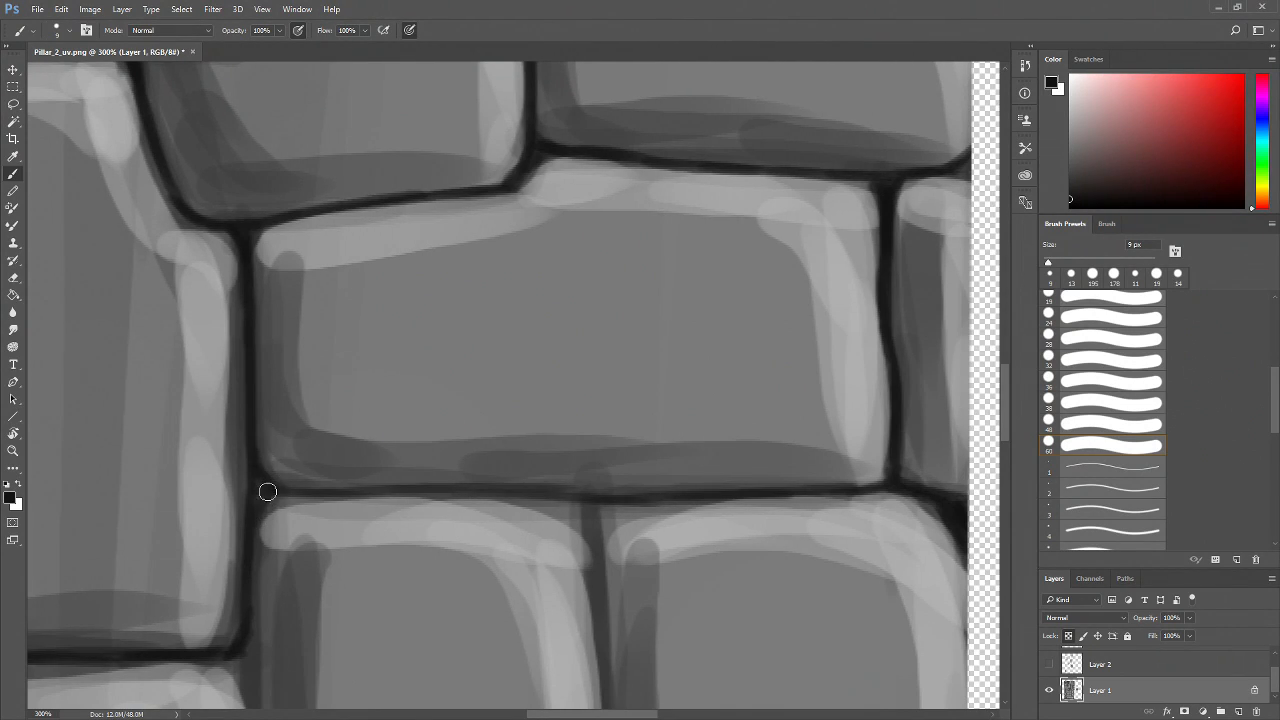
{"action": "left_click_drag", "start_coordinate": [253, 501], "coordinate": [602, 499]}
Darken the vertical mortar joint between the two bricks below that horizontal joint
{"action": "left_click_drag", "start_coordinate": [668, 546], "coordinate": [543, 456]}
{"action": "mouse_move", "coordinate": [468, 416]}
{"action": "left_mouse_down"}
{"action": "mouse_move", "coordinate": [474, 497]}
{"action": "mouse_move", "coordinate": [443, 409]}
{"action": "mouse_move", "coordinate": [466, 466]}
{"action": "mouse_move", "coordinate": [451, 409]}
{"action": "mouse_move", "coordinate": [477, 429]}
{"action": "mouse_move", "coordinate": [474, 494]}
{"action": "mouse_move", "coordinate": [463, 454]}
{"action": "mouse_move", "coordinate": [479, 575]}
{"action": "mouse_move", "coordinate": [481, 515]}
{"action": "left_mouse_up"}
{"action": "mouse_move", "coordinate": [514, 357]}
{"action": "left_mouse_down"}
{"action": "mouse_move", "coordinate": [475, 378]}
{"action": "mouse_move", "coordinate": [481, 426]}
{"action": "left_mouse_up"}
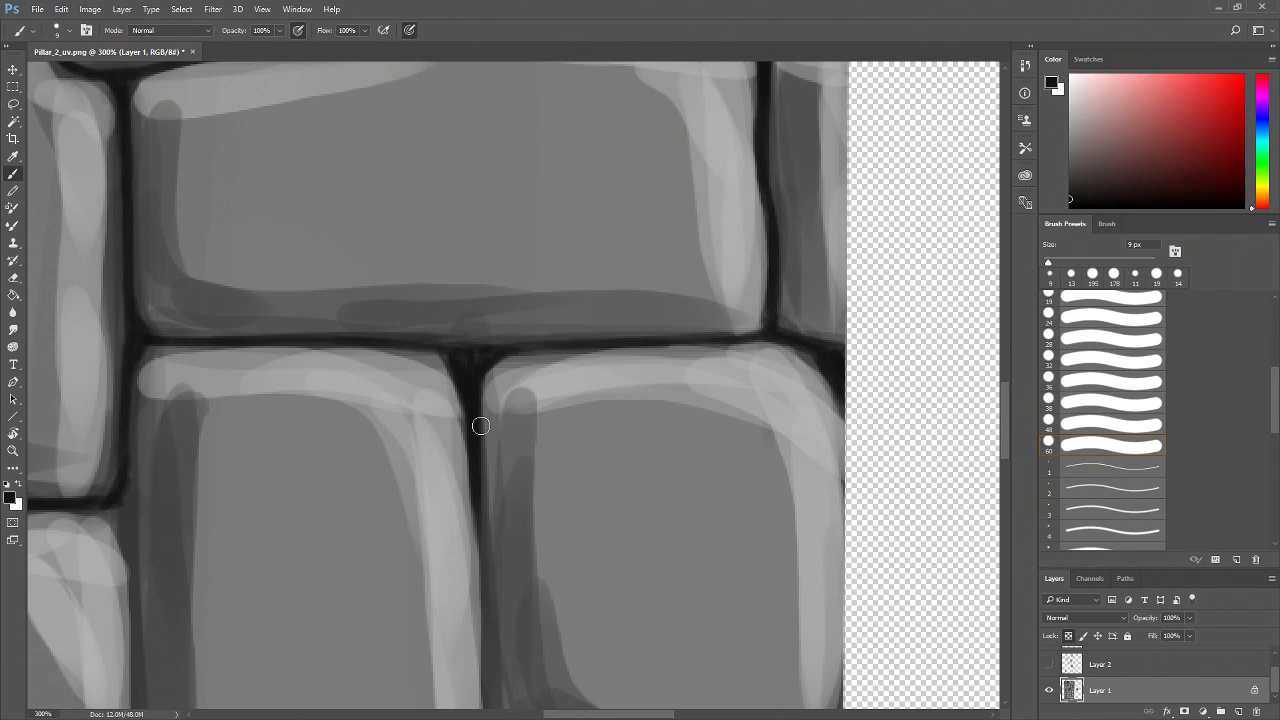
{"action": "mouse_move", "coordinate": [500, 509]}
{"action": "left_mouse_down"}
{"action": "mouse_move", "coordinate": [482, 421]}
{"action": "mouse_move", "coordinate": [471, 540]}
{"action": "mouse_move", "coordinate": [469, 460]}
{"action": "left_mouse_up"}
{"action": "left_click_drag", "start_coordinate": [458, 412], "coordinate": [474, 550]}
{"action": "left_click_drag", "start_coordinate": [478, 562], "coordinate": [460, 444]}
{"action": "left_click_drag", "start_coordinate": [446, 388], "coordinate": [458, 505]}
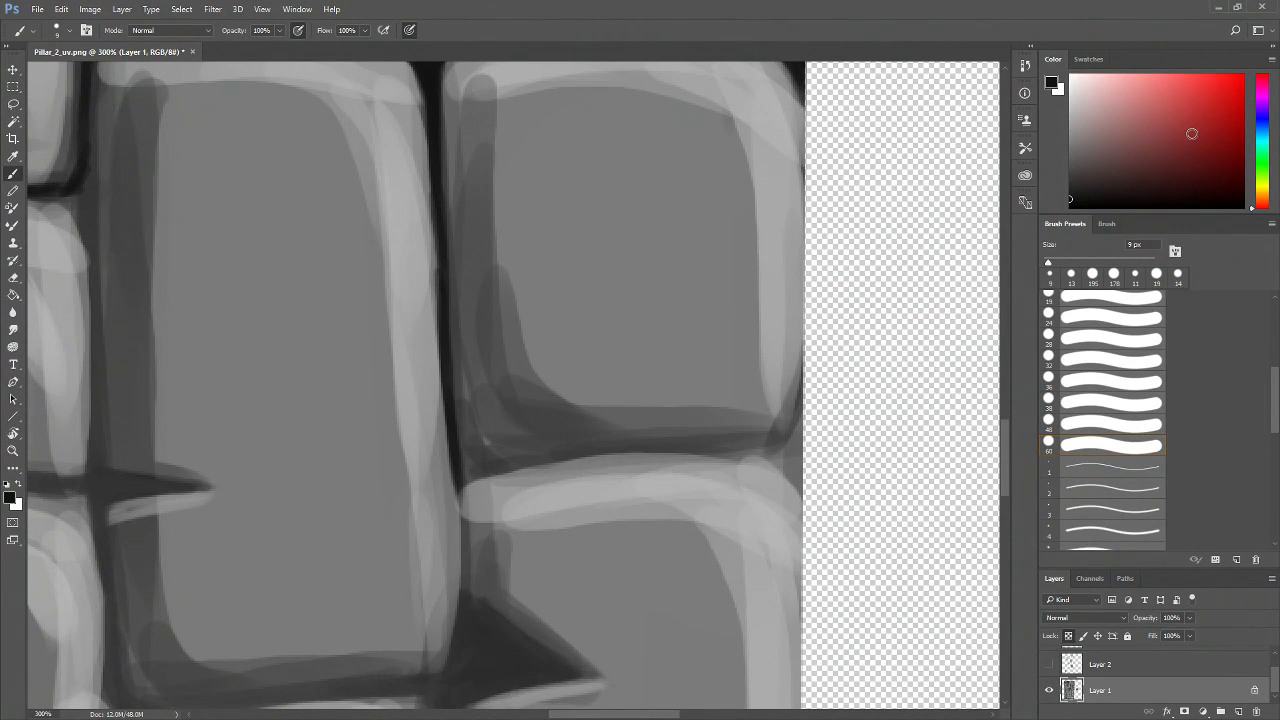
Darken the vertical joint beside the tall brick and the horizontal joint meeting the texture's right edge
{"action": "mouse_move", "coordinate": [790, 452]}
{"action": "left_mouse_down"}
{"action": "mouse_move", "coordinate": [552, 457]}
{"action": "mouse_move", "coordinate": [669, 454]}
{"action": "mouse_move", "coordinate": [501, 472]}
{"action": "mouse_move", "coordinate": [458, 442]}
{"action": "mouse_move", "coordinate": [501, 469]}
{"action": "mouse_move", "coordinate": [468, 473]}
{"action": "mouse_move", "coordinate": [527, 465]}
{"action": "mouse_move", "coordinate": [462, 511]}
{"action": "mouse_move", "coordinate": [463, 488]}
{"action": "mouse_move", "coordinate": [458, 546]}
{"action": "mouse_move", "coordinate": [458, 496]}
{"action": "mouse_move", "coordinate": [476, 526]}
{"action": "left_mouse_up"}
{"action": "left_click_drag", "start_coordinate": [457, 376], "coordinate": [460, 496]}
{"action": "left_click_drag", "start_coordinate": [545, 516], "coordinate": [443, 440]}
{"action": "mouse_move", "coordinate": [354, 387]}
{"action": "left_mouse_down"}
{"action": "mouse_move", "coordinate": [351, 449]}
{"action": "mouse_move", "coordinate": [356, 415]}
{"action": "mouse_move", "coordinate": [330, 490]}
{"action": "mouse_move", "coordinate": [346, 456]}
{"action": "mouse_move", "coordinate": [377, 451]}
{"action": "mouse_move", "coordinate": [360, 419]}
{"action": "mouse_move", "coordinate": [353, 502]}
{"action": "mouse_move", "coordinate": [365, 441]}
{"action": "mouse_move", "coordinate": [364, 484]}
{"action": "mouse_move", "coordinate": [390, 465]}
{"action": "left_mouse_up"}
{"action": "mouse_move", "coordinate": [378, 444]}
{"action": "left_mouse_down"}
{"action": "mouse_move", "coordinate": [418, 448]}
{"action": "mouse_move", "coordinate": [337, 439]}
{"action": "mouse_move", "coordinate": [346, 447]}
{"action": "mouse_move", "coordinate": [369, 428]}
{"action": "mouse_move", "coordinate": [374, 470]}
{"action": "mouse_move", "coordinate": [316, 477]}
{"action": "mouse_move", "coordinate": [357, 464]}
{"action": "mouse_move", "coordinate": [301, 467]}
{"action": "mouse_move", "coordinate": [313, 463]}
{"action": "mouse_move", "coordinate": [286, 438]}
{"action": "mouse_move", "coordinate": [291, 417]}
{"action": "mouse_move", "coordinate": [284, 465]}
{"action": "mouse_move", "coordinate": [344, 459]}
{"action": "mouse_move", "coordinate": [300, 456]}
{"action": "mouse_move", "coordinate": [295, 430]}
{"action": "mouse_move", "coordinate": [327, 449]}
{"action": "mouse_move", "coordinate": [289, 455]}
{"action": "mouse_move", "coordinate": [337, 458]}
{"action": "mouse_move", "coordinate": [291, 430]}
{"action": "mouse_move", "coordinate": [323, 442]}
{"action": "mouse_move", "coordinate": [301, 426]}
{"action": "mouse_move", "coordinate": [260, 485]}
{"action": "mouse_move", "coordinate": [279, 426]}
{"action": "mouse_move", "coordinate": [273, 486]}
{"action": "mouse_move", "coordinate": [285, 468]}
{"action": "mouse_move", "coordinate": [251, 540]}
{"action": "mouse_move", "coordinate": [274, 453]}
{"action": "mouse_move", "coordinate": [257, 563]}
{"action": "mouse_move", "coordinate": [264, 452]}
{"action": "mouse_move", "coordinate": [303, 456]}
{"action": "left_mouse_up"}
{"action": "left_click_drag", "start_coordinate": [365, 488], "coordinate": [371, 570]}
{"action": "mouse_move", "coordinate": [621, 296]}
{"action": "left_mouse_down"}
{"action": "mouse_move", "coordinate": [587, 332]}
{"action": "mouse_move", "coordinate": [614, 309]}
{"action": "left_mouse_up"}
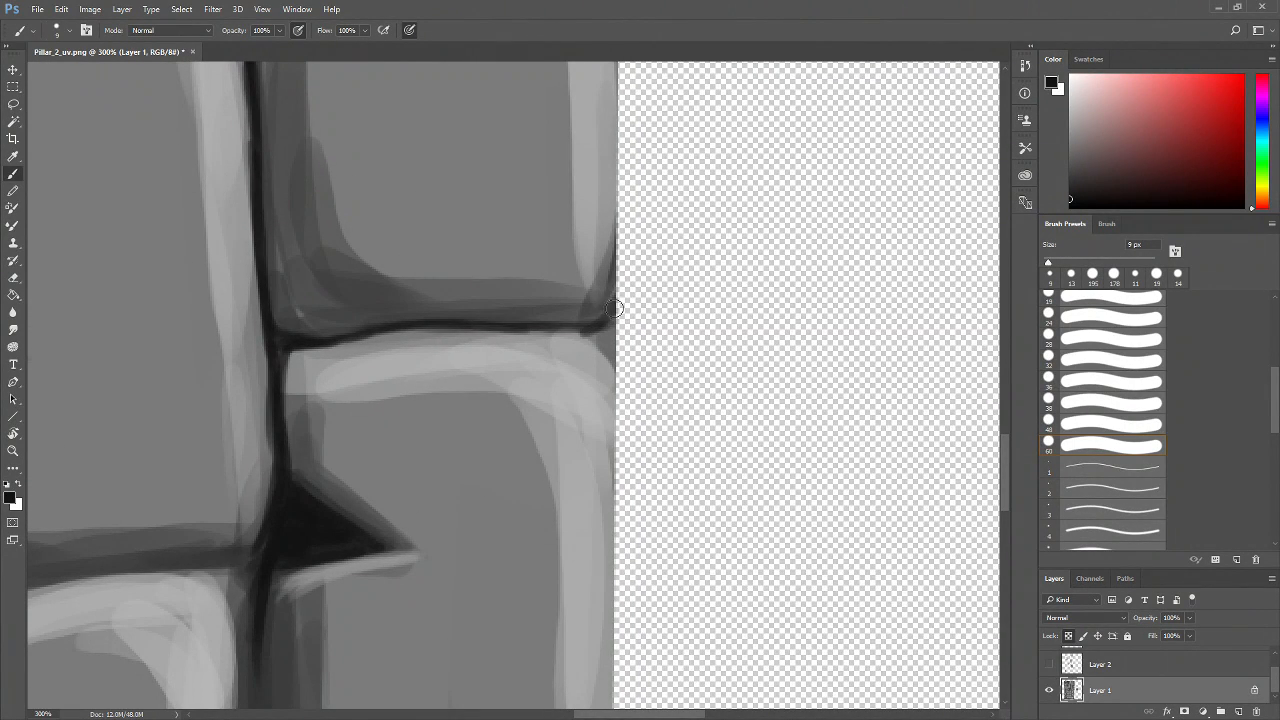
{"action": "key", "text": "ctrl+z"}
{"action": "right_click", "coordinate": [605, 303]}
{"action": "left_click", "coordinate": [618, 292]}
{"action": "mouse_move", "coordinate": [627, 301]}
{"action": "left_mouse_down"}
{"action": "mouse_move", "coordinate": [568, 324]}
{"action": "mouse_move", "coordinate": [622, 308]}
{"action": "mouse_move", "coordinate": [594, 323]}
{"action": "mouse_move", "coordinate": [512, 330]}
{"action": "left_mouse_up"}
{"action": "left_click_drag", "start_coordinate": [538, 380], "coordinate": [610, 409]}
Darken the short vertical joint along the left side of the large central brick
{"action": "key", "text": "alt+space"}
{"action": "left_click", "coordinate": [440, 417]}
{"action": "left_click", "coordinate": [440, 417]}
{"action": "left_click", "coordinate": [440, 417]}
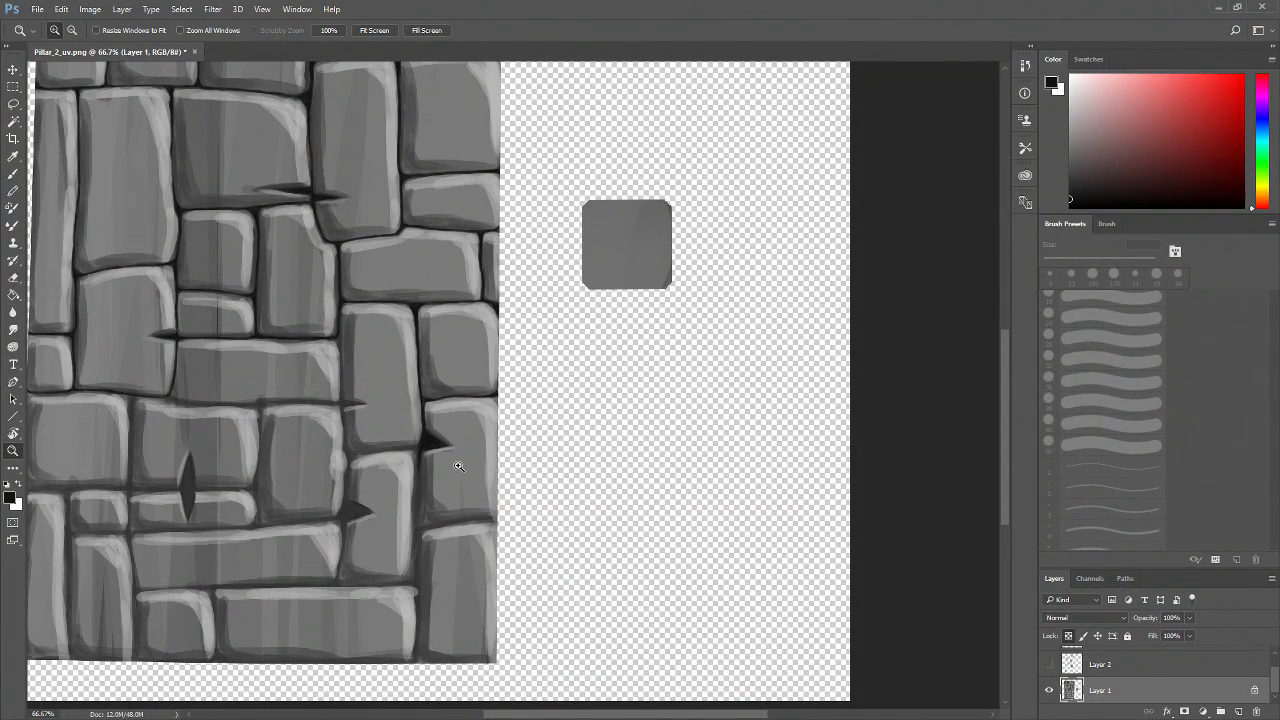
{"action": "left_click_drag", "start_coordinate": [423, 360], "coordinate": [552, 562]}
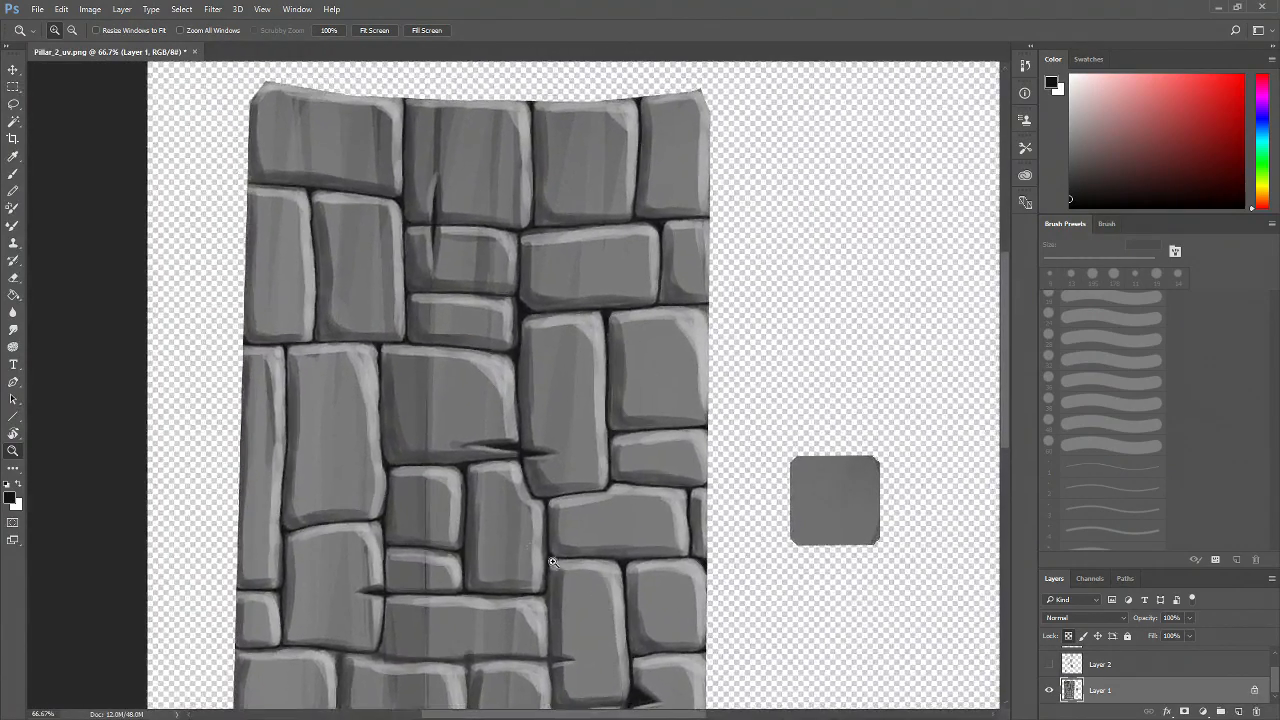
{"action": "left_click", "coordinate": [394, 372]}
{"action": "left_click", "coordinate": [394, 382]}
{"action": "left_click", "coordinate": [393, 392]}
{"action": "left_click_drag", "start_coordinate": [364, 317], "coordinate": [383, 437]}
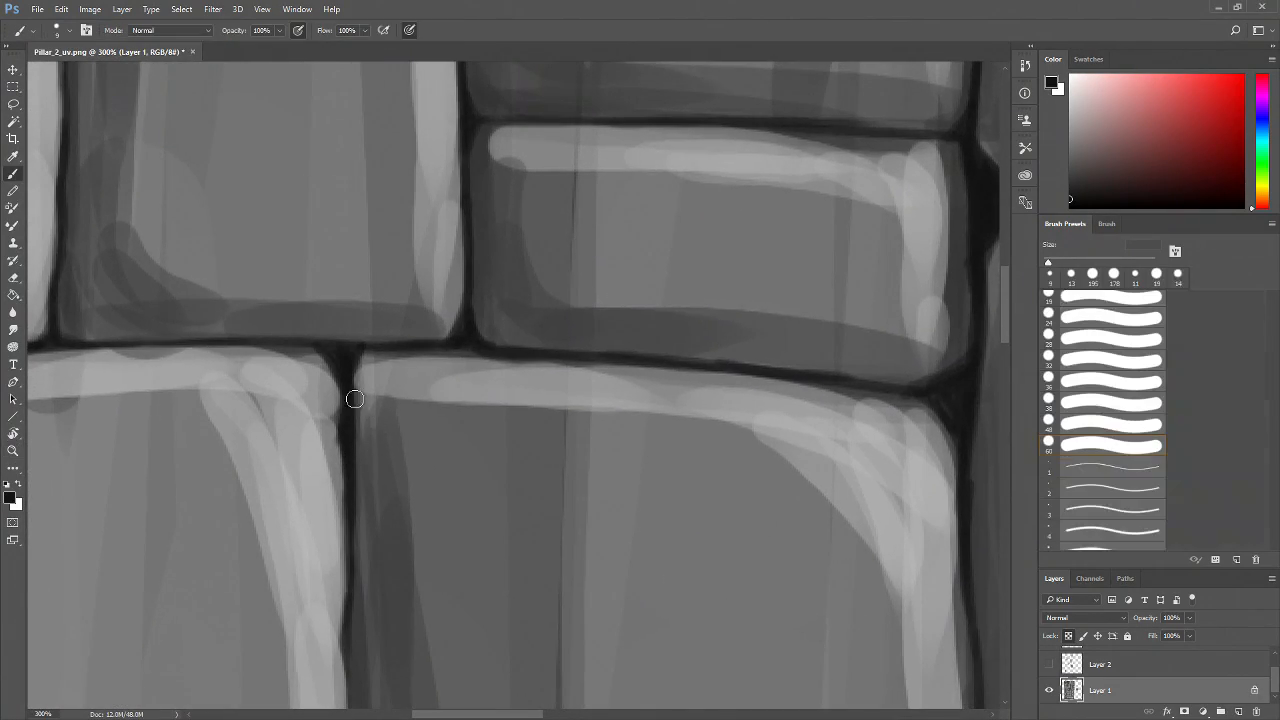
{"action": "mouse_move", "coordinate": [383, 355]}
{"action": "left_mouse_down"}
{"action": "mouse_move", "coordinate": [351, 378]}
{"action": "mouse_move", "coordinate": [365, 362]}
{"action": "mouse_move", "coordinate": [344, 440]}
{"action": "left_mouse_up"}
{"action": "left_click_drag", "start_coordinate": [340, 372], "coordinate": [341, 478]}
Darken the vertical joint along the left side of the tall brick in the right half
{"action": "left_click", "coordinate": [381, 442], "text": "alt"}
{"action": "left_click", "coordinate": [384, 446], "text": "alt"}
{"action": "left_click", "coordinate": [385, 447], "text": "alt"}
{"action": "left_click", "coordinate": [388, 447], "text": "alt"}
{"action": "left_click_drag", "start_coordinate": [503, 513], "coordinate": [429, 417]}
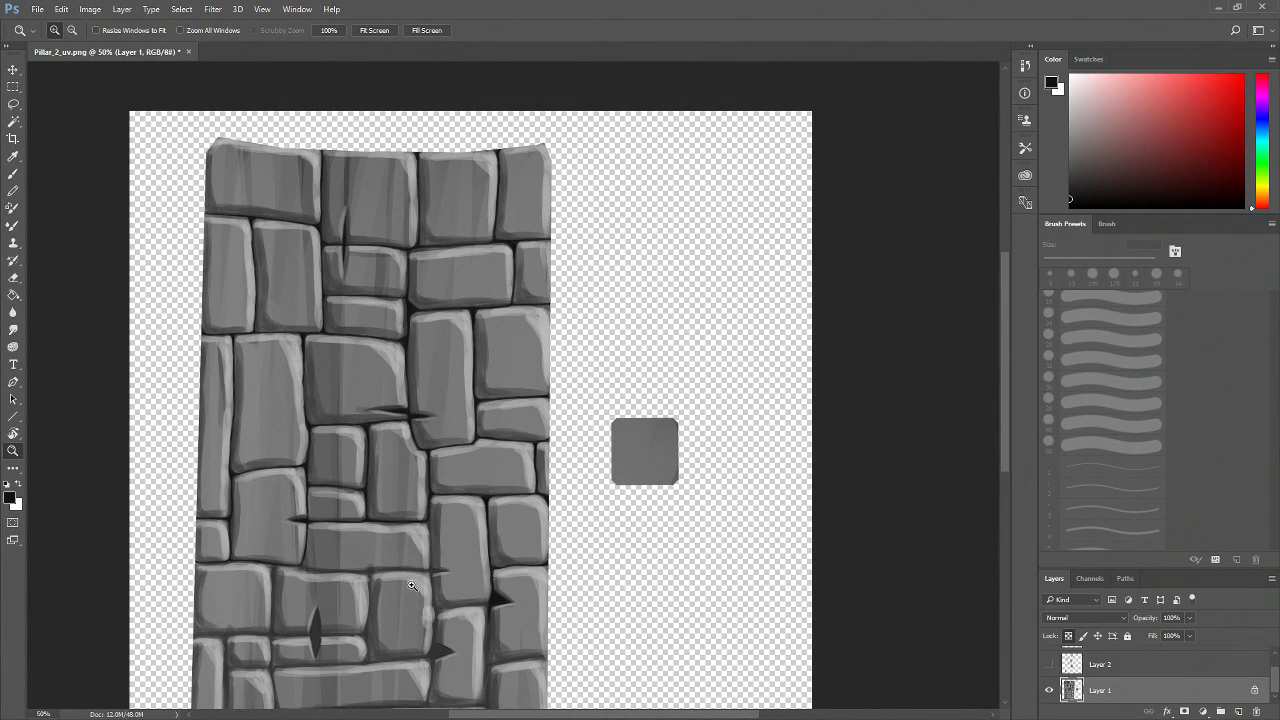
{"action": "left_click", "coordinate": [541, 538]}
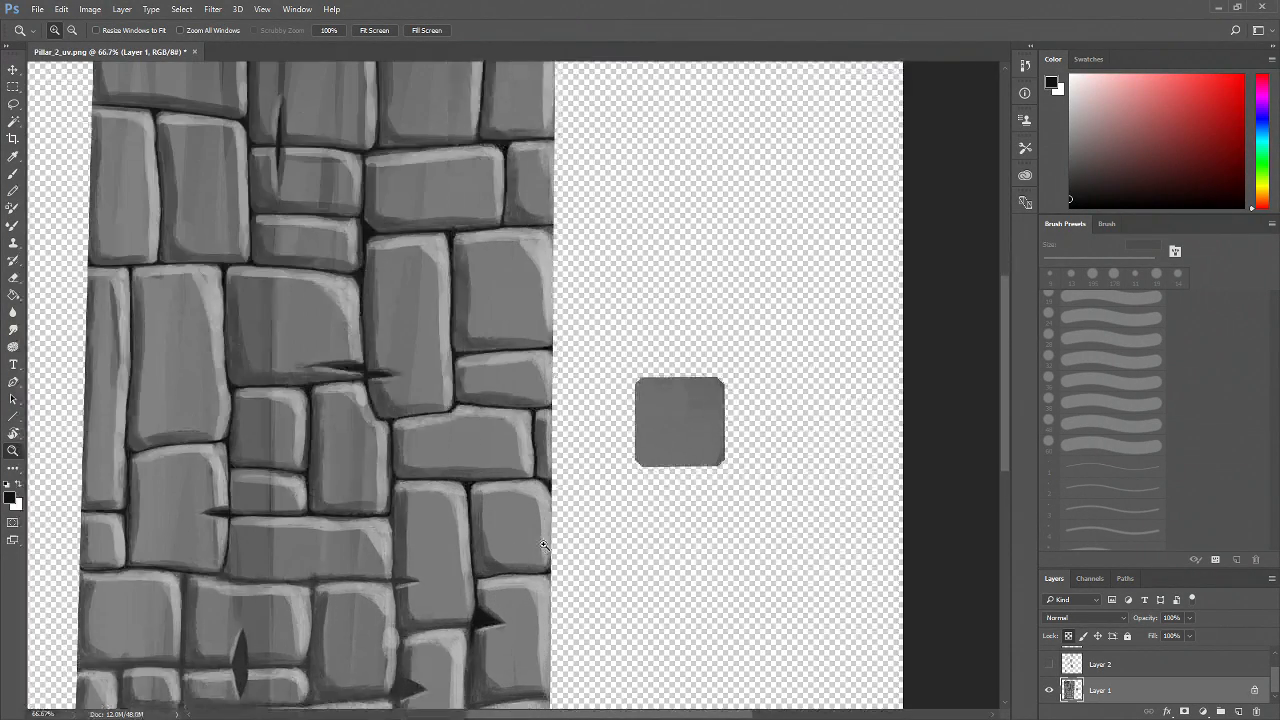
{"action": "left_click", "coordinate": [540, 543]}
{"action": "left_click", "coordinate": [540, 545]}
{"action": "left_click_drag", "start_coordinate": [474, 629], "coordinate": [565, 494]}
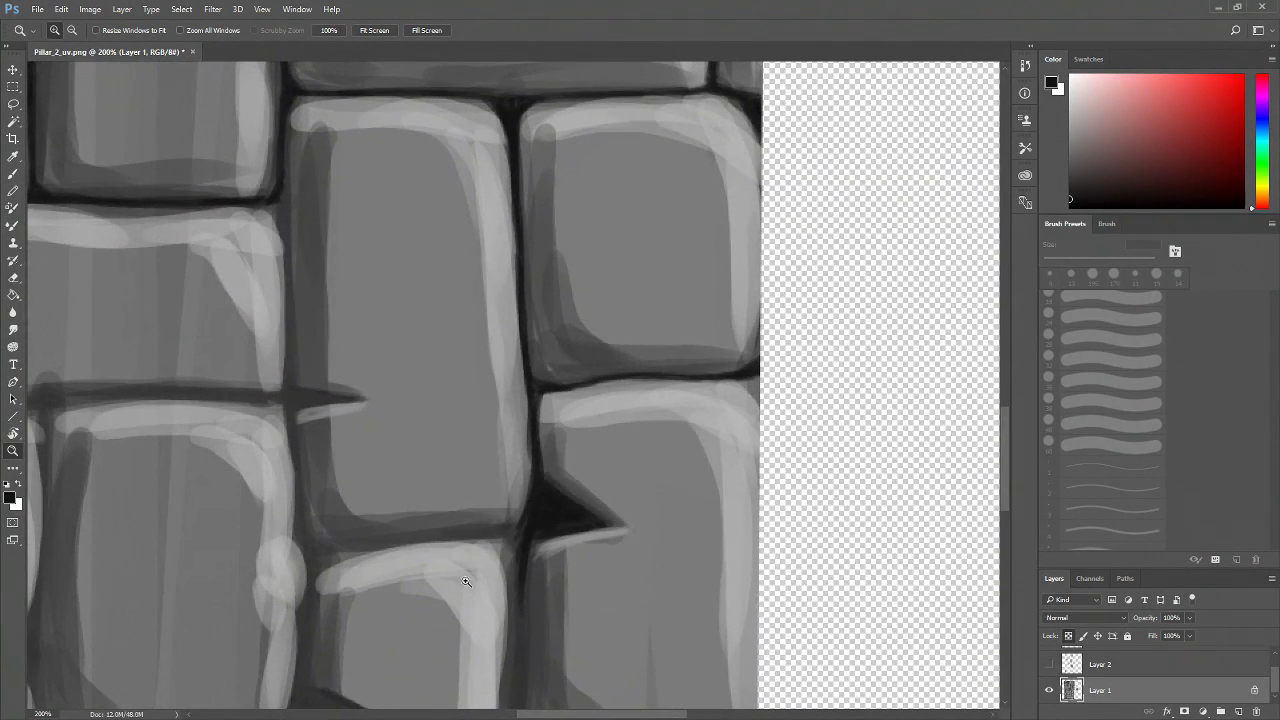
{"action": "key", "text": "b"}
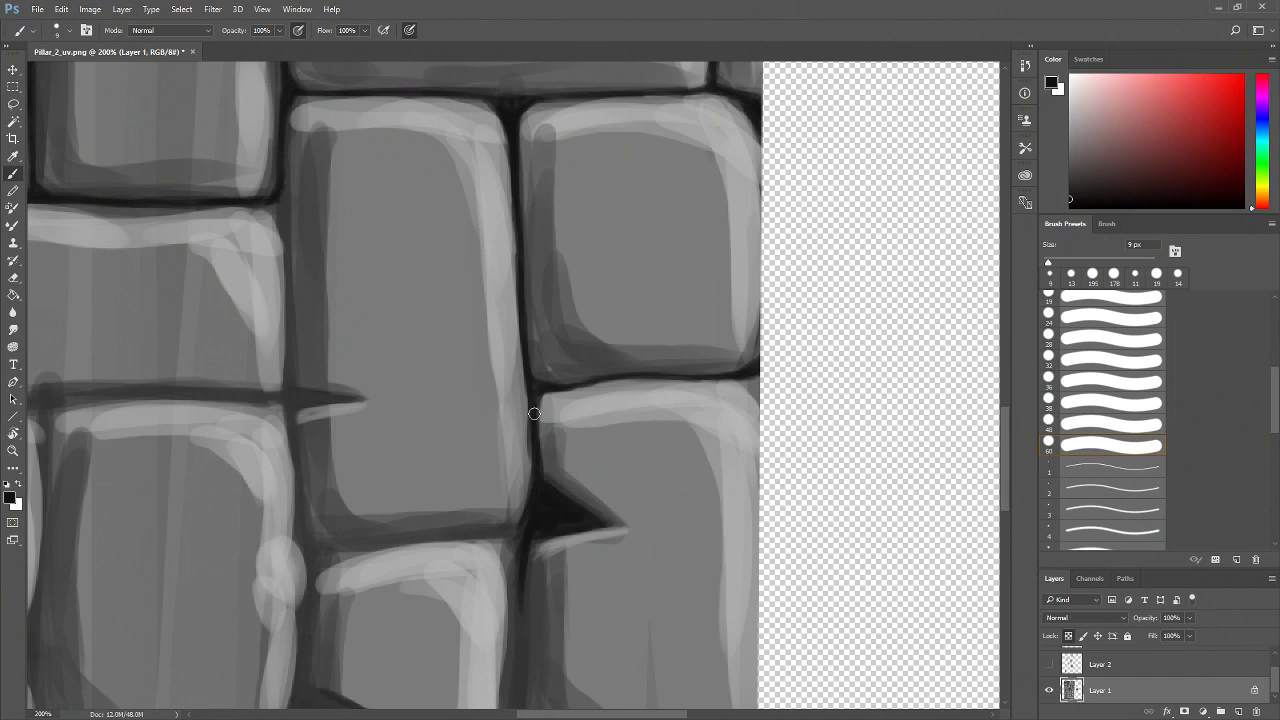
{"action": "left_click_drag", "start_coordinate": [323, 241], "coordinate": [369, 289]}
{"action": "left_click_drag", "start_coordinate": [329, 212], "coordinate": [331, 320]}
{"action": "left_click_drag", "start_coordinate": [329, 266], "coordinate": [335, 449]}
{"action": "left_click_drag", "start_coordinate": [321, 300], "coordinate": [341, 385]}
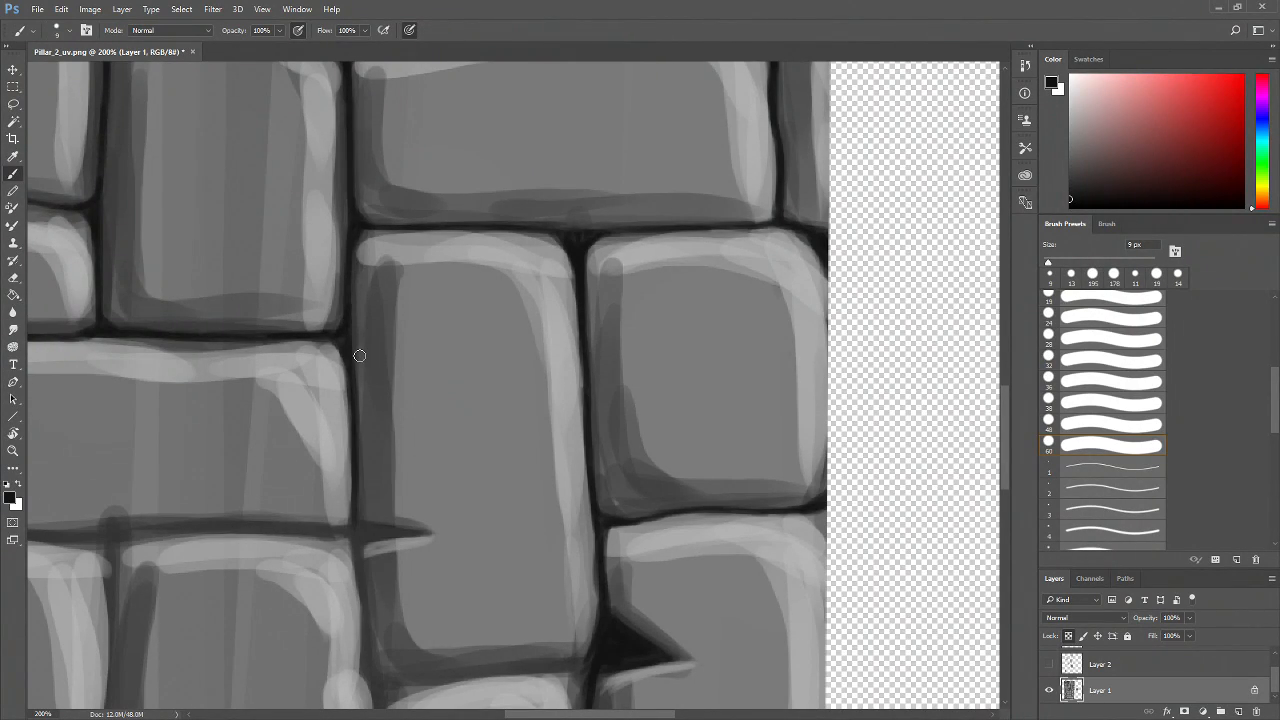
Thicken the horizontal mortar joint that leads into the spiked crack
{"action": "left_click_drag", "start_coordinate": [388, 418], "coordinate": [486, 300]}
{"action": "key", "text": "z"}
{"action": "left_click", "coordinate": [489, 435]}
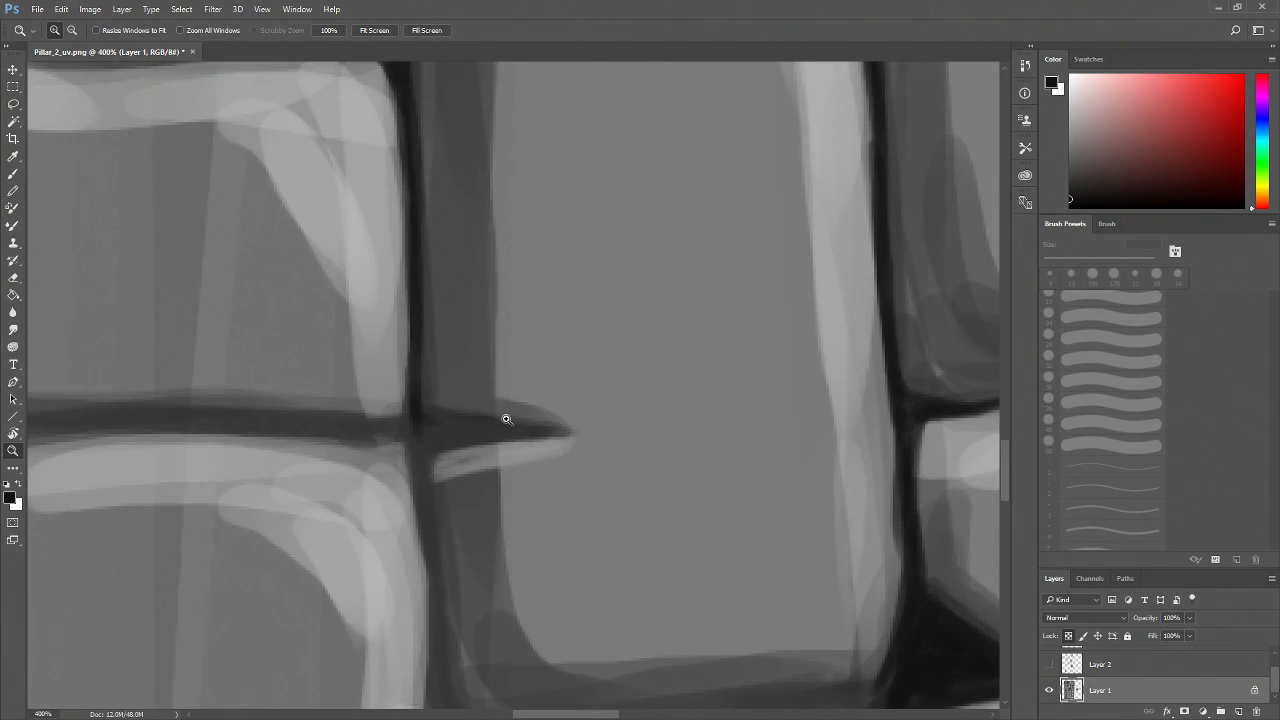
{"action": "key", "text": "b"}
{"action": "mouse_move", "coordinate": [523, 433]}
{"action": "left_mouse_down"}
{"action": "mouse_move", "coordinate": [412, 430]}
{"action": "mouse_move", "coordinate": [463, 485]}
{"action": "mouse_move", "coordinate": [392, 466]}
{"action": "left_mouse_up"}
{"action": "mouse_move", "coordinate": [515, 465]}
{"action": "left_mouse_down"}
{"action": "mouse_move", "coordinate": [342, 467]}
{"action": "mouse_move", "coordinate": [563, 460]}
{"action": "mouse_move", "coordinate": [369, 457]}
{"action": "mouse_move", "coordinate": [254, 475]}
{"action": "left_mouse_up"}
{"action": "left_click_drag", "start_coordinate": [440, 465], "coordinate": [216, 474]}
{"action": "left_click_drag", "start_coordinate": [340, 469], "coordinate": [189, 472]}
Darken the horizontal mortar joint along the bottom of the long middle brick
{"action": "key", "text": "z"}
{"action": "left_click", "coordinate": [343, 490], "text": "alt"}
{"action": "left_click", "coordinate": [350, 487], "text": "alt"}
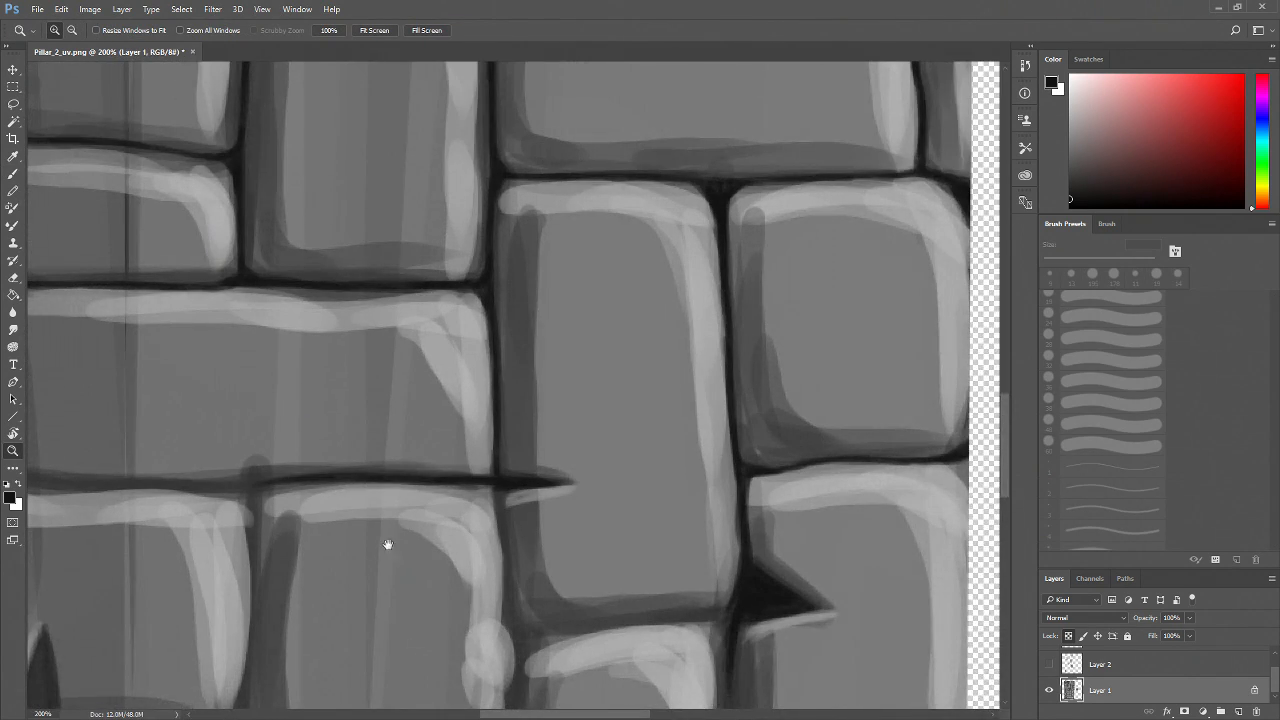
{"action": "left_click_drag", "start_coordinate": [388, 545], "coordinate": [578, 516]}
{"action": "left_click_drag", "start_coordinate": [363, 504], "coordinate": [454, 509]}
{"action": "key", "text": "b"}
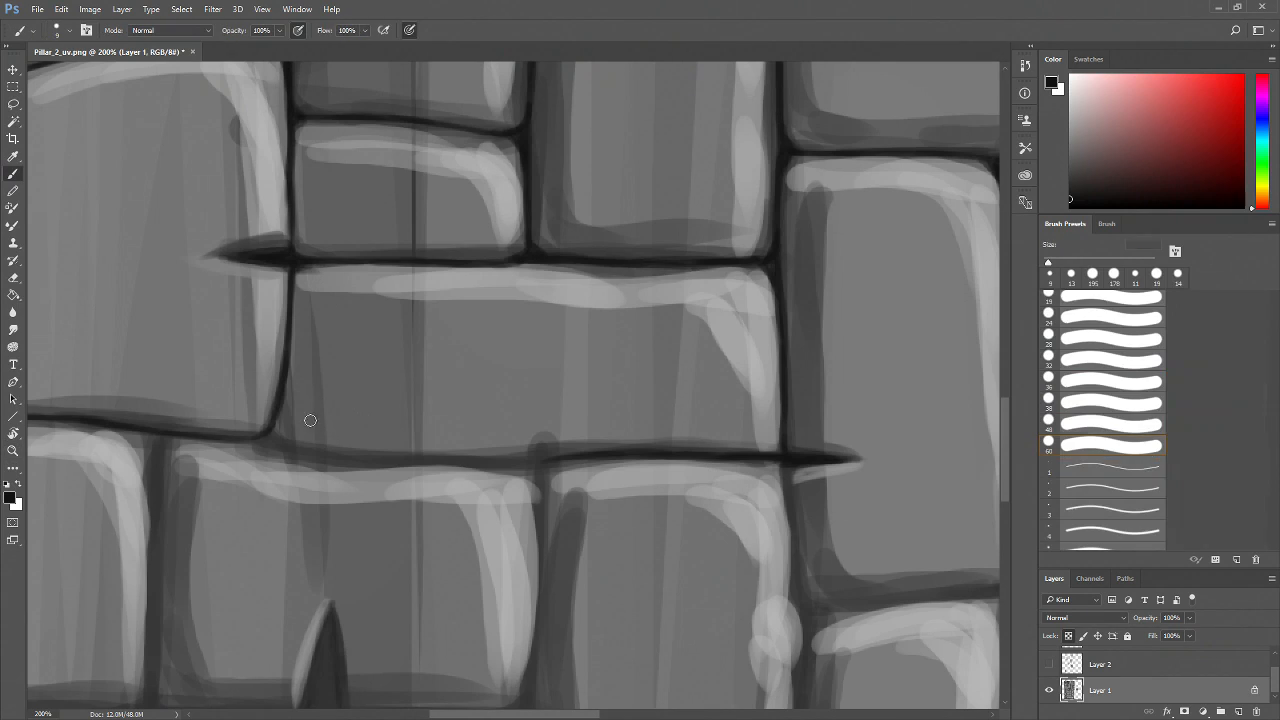
{"action": "left_click_drag", "start_coordinate": [282, 437], "coordinate": [275, 416]}
{"action": "mouse_move", "coordinate": [263, 463]}
{"action": "left_mouse_down"}
{"action": "mouse_move", "coordinate": [351, 511]}
{"action": "mouse_move", "coordinate": [542, 505]}
{"action": "left_mouse_up"}
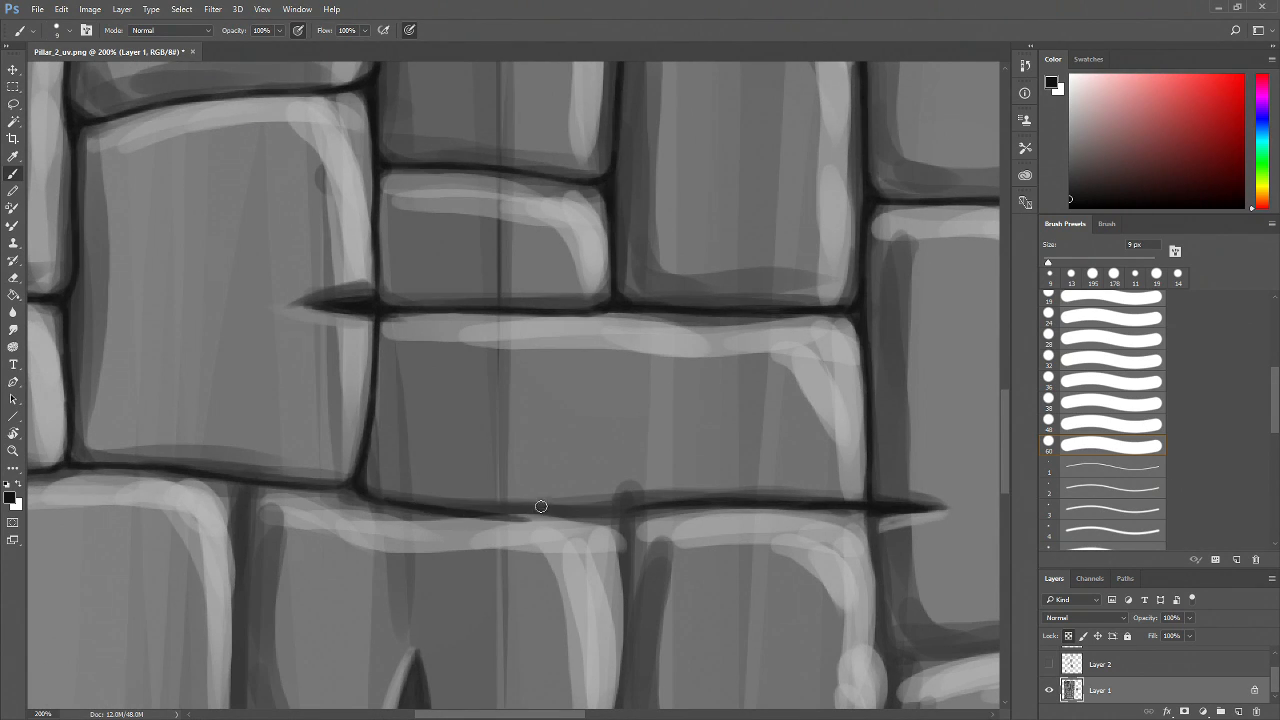
{"action": "key", "text": "ctrl+z"}
{"action": "left_click_drag", "start_coordinate": [429, 512], "coordinate": [661, 509]}
{"action": "left_click_drag", "start_coordinate": [494, 506], "coordinate": [561, 510]}
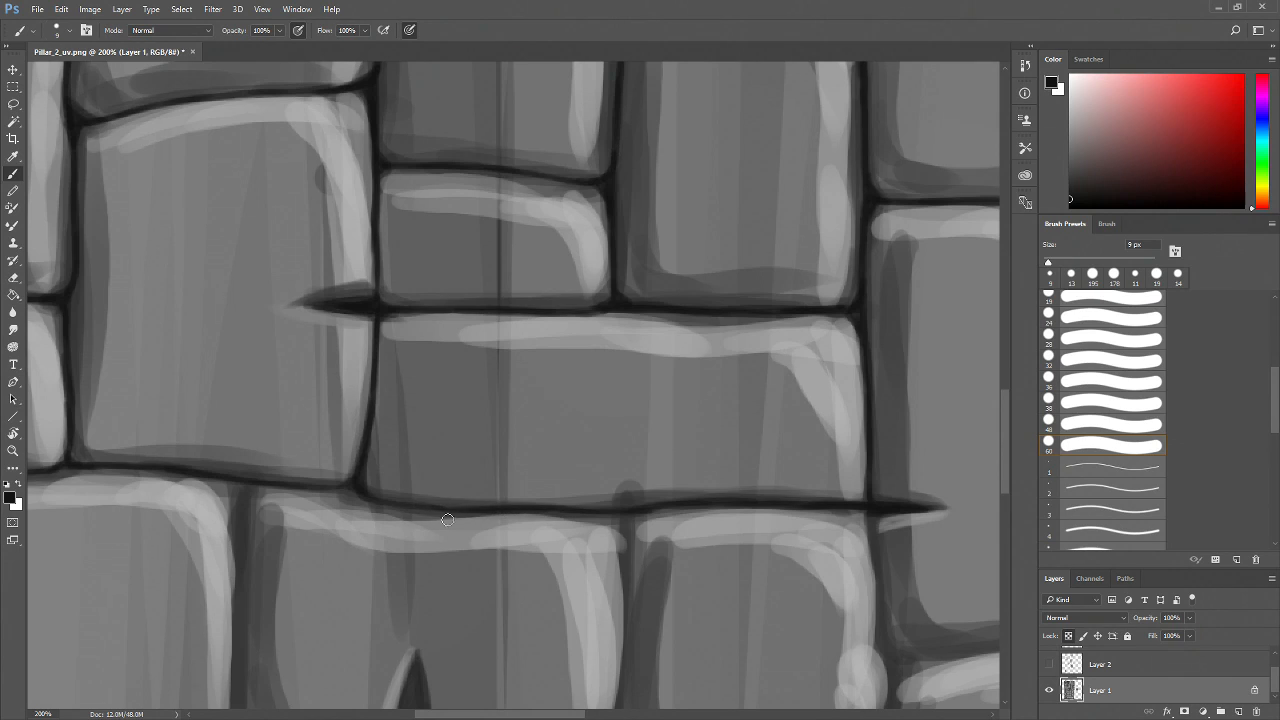
Zoom out to 50% to review the overall brick texture
{"action": "key", "text": "z"}
{"action": "left_click", "coordinate": [563, 443], "text": "alt"}
{"action": "left_click", "coordinate": [566, 446], "text": "alt"}
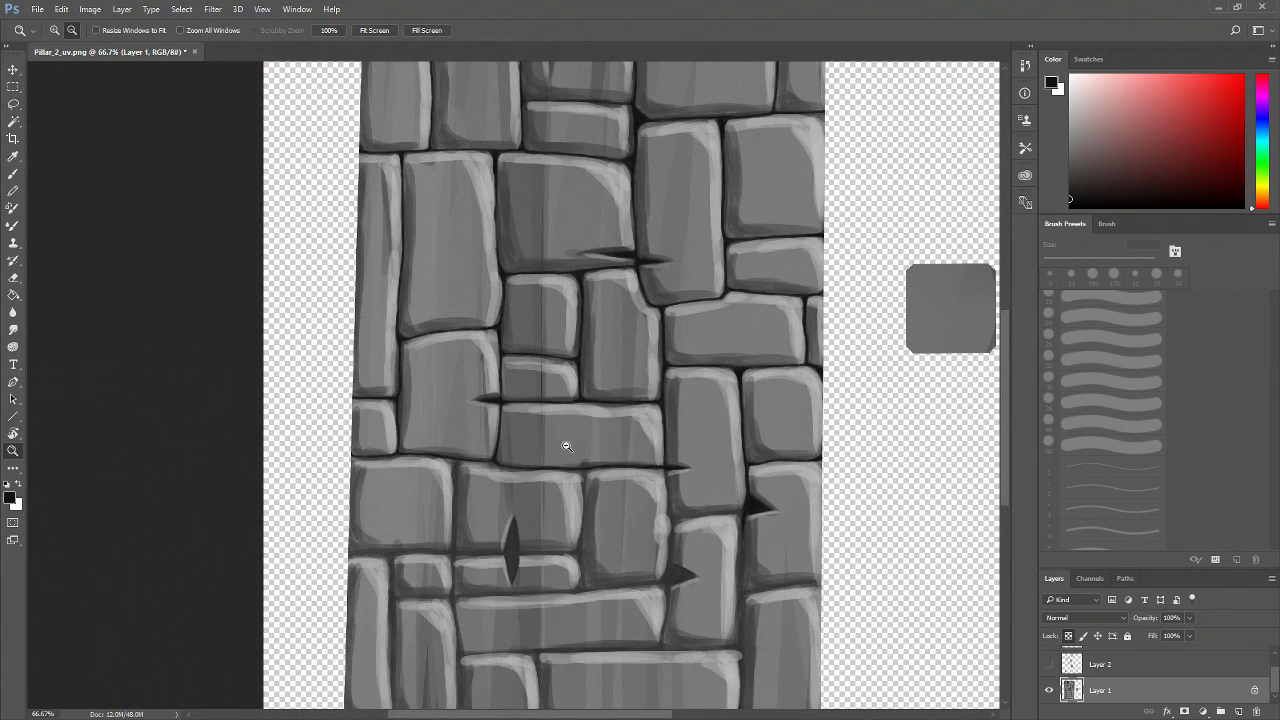
{"action": "left_click", "coordinate": [616, 342], "text": "alt"}
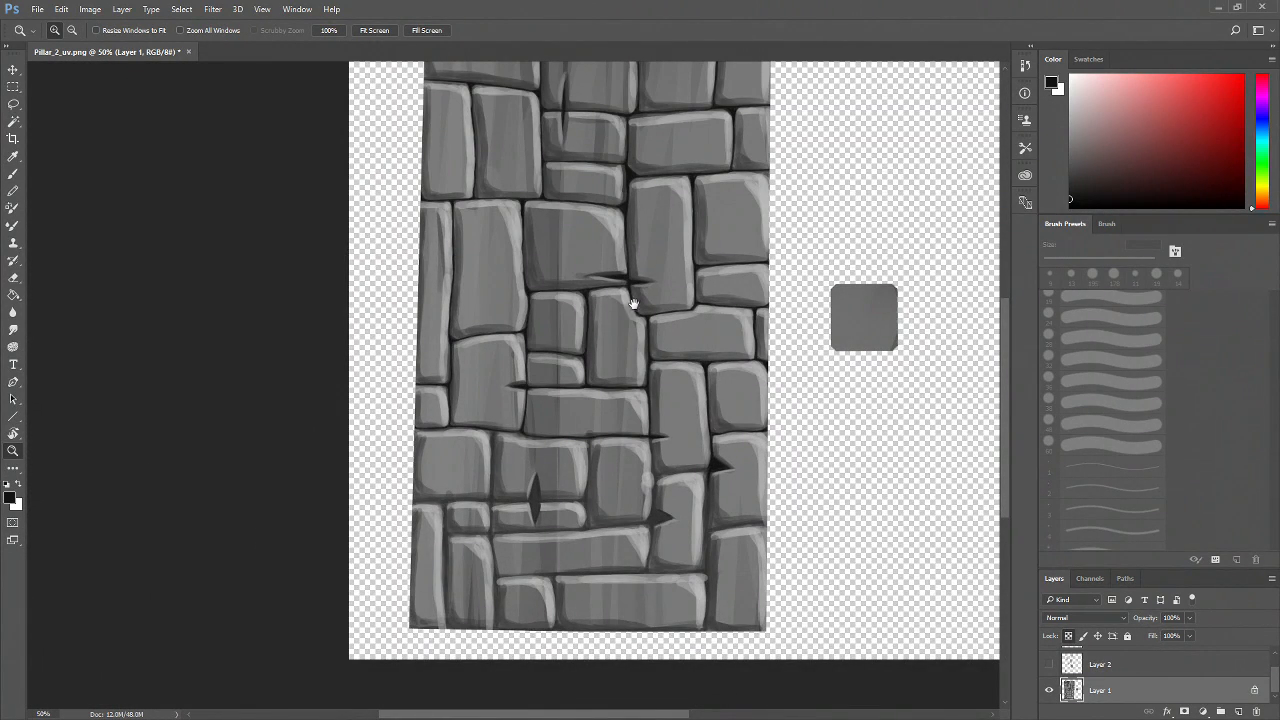
{"action": "left_click_drag", "start_coordinate": [633, 303], "coordinate": [545, 445]}
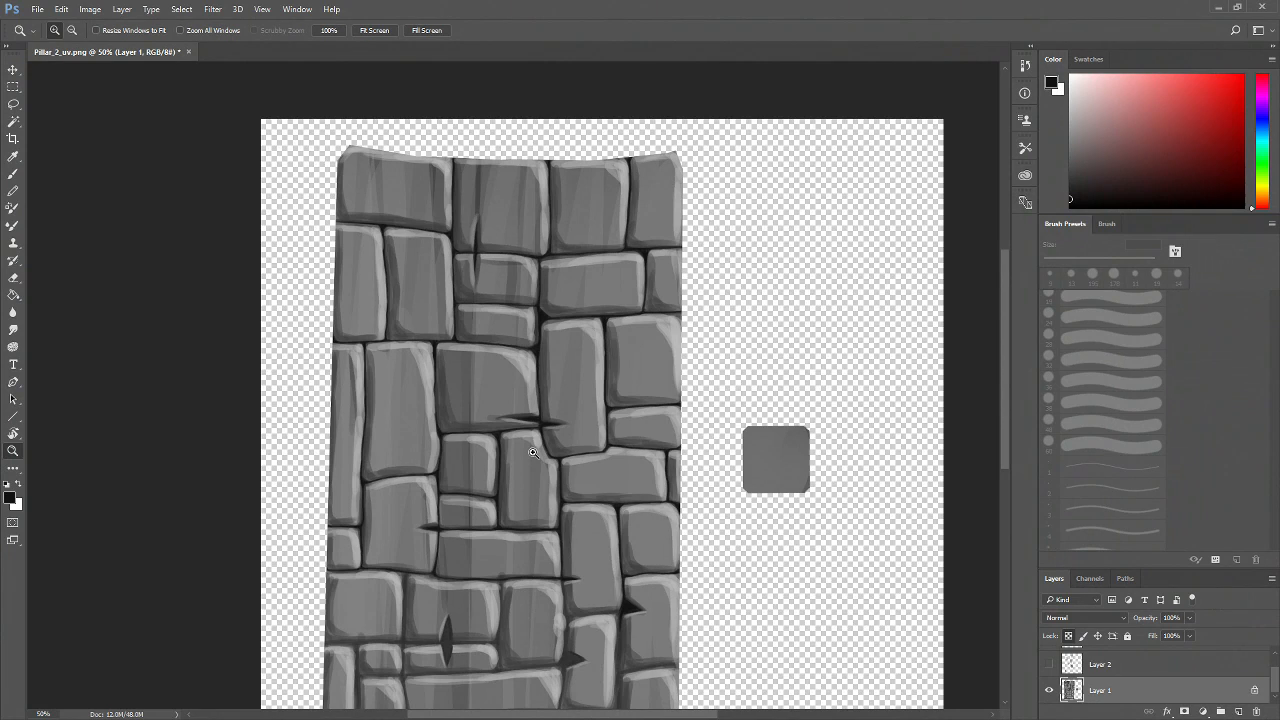
Darken the vertical joint between the two lower-left bricks and its junction with the joint above
{"action": "left_click", "coordinate": [466, 488]}
{"action": "left_click", "coordinate": [557, 480]}
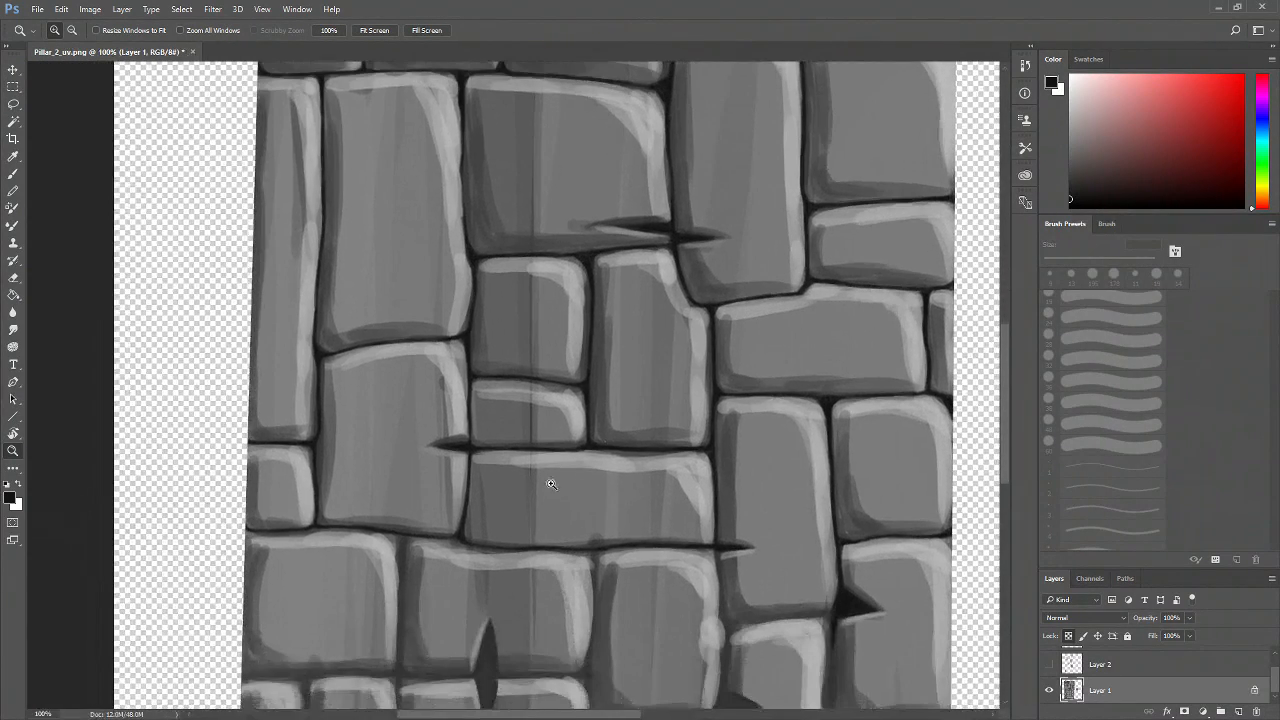
{"action": "left_click", "coordinate": [517, 537]}
{"action": "left_click", "coordinate": [479, 580]}
{"action": "left_click", "coordinate": [429, 543]}
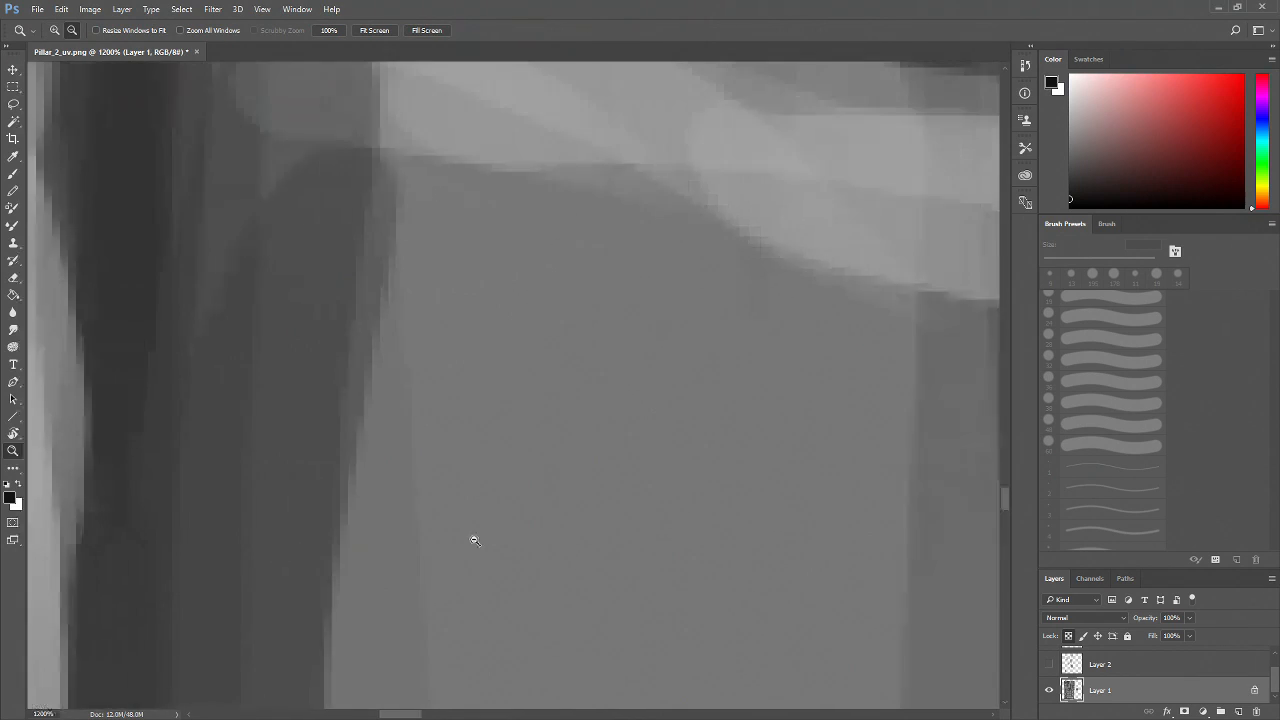
{"action": "left_click", "coordinate": [483, 533], "text": "alt"}
{"action": "left_click", "coordinate": [490, 538], "text": "alt"}
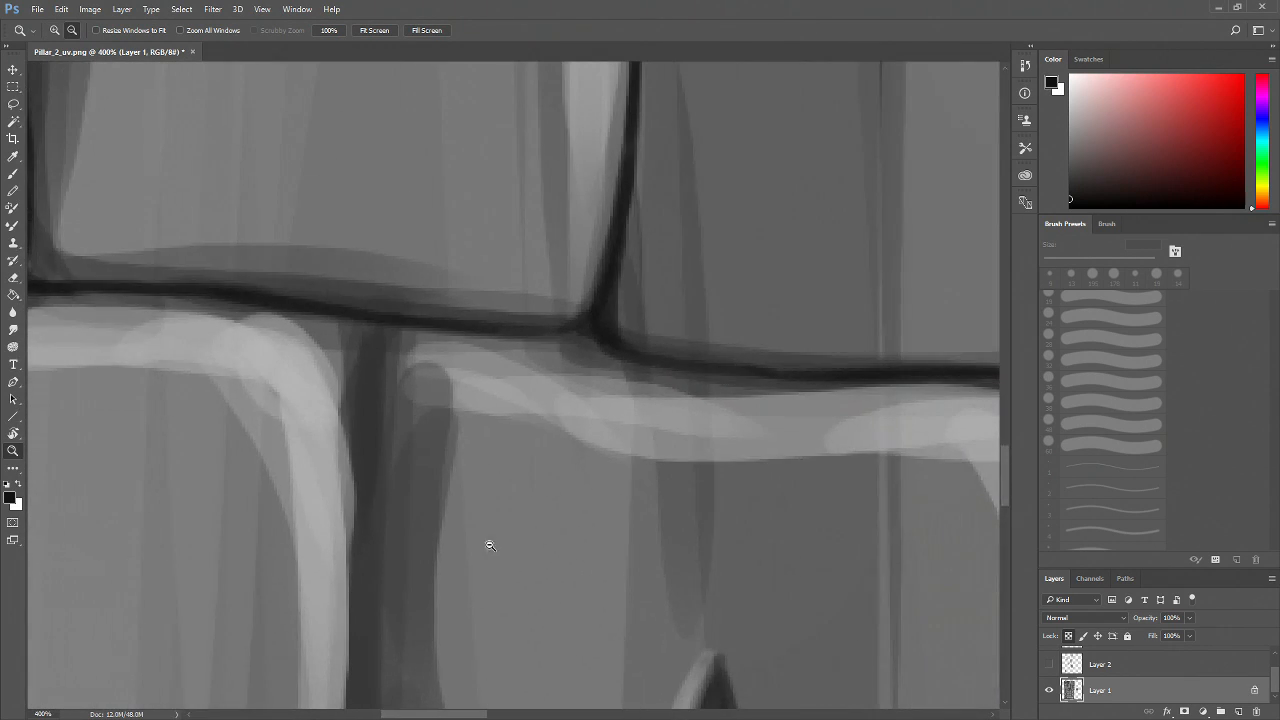
{"action": "left_click", "coordinate": [496, 538], "text": "alt"}
{"action": "left_click", "coordinate": [495, 545], "text": "alt"}
{"action": "left_click_drag", "start_coordinate": [456, 572], "coordinate": [492, 538]}
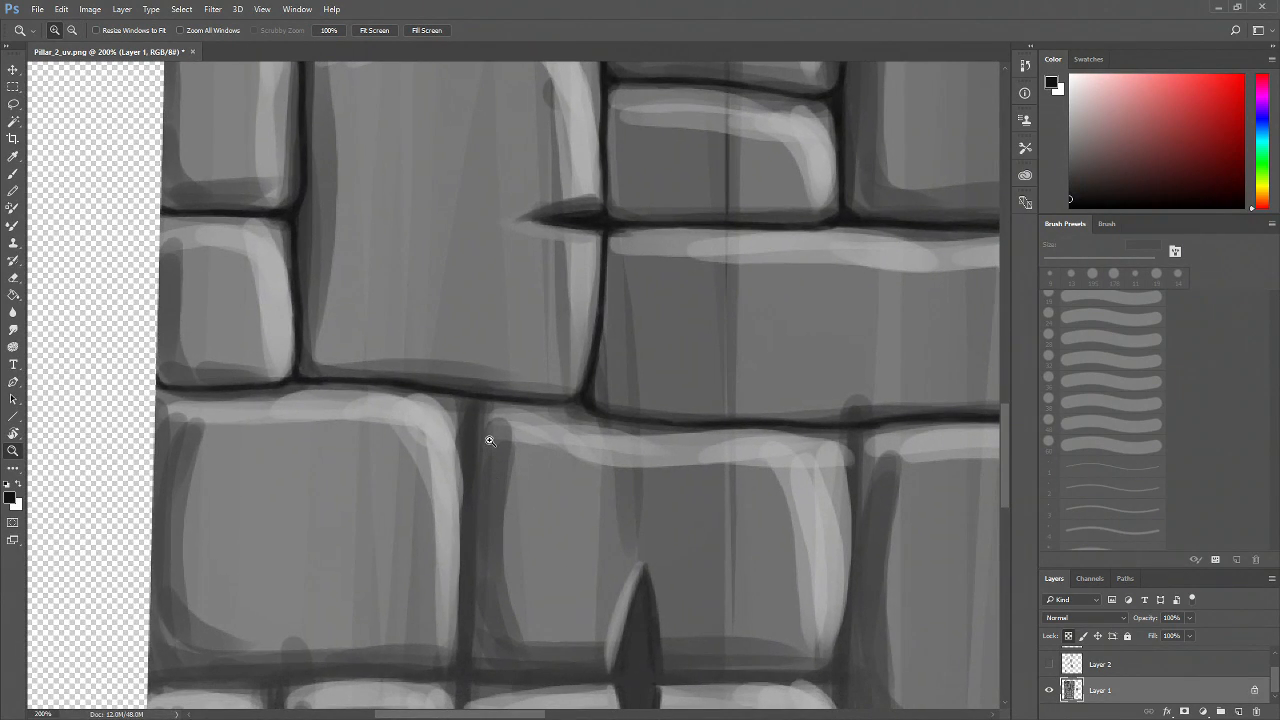
{"action": "key", "text": "b"}
{"action": "left_click_drag", "start_coordinate": [464, 389], "coordinate": [468, 497]}
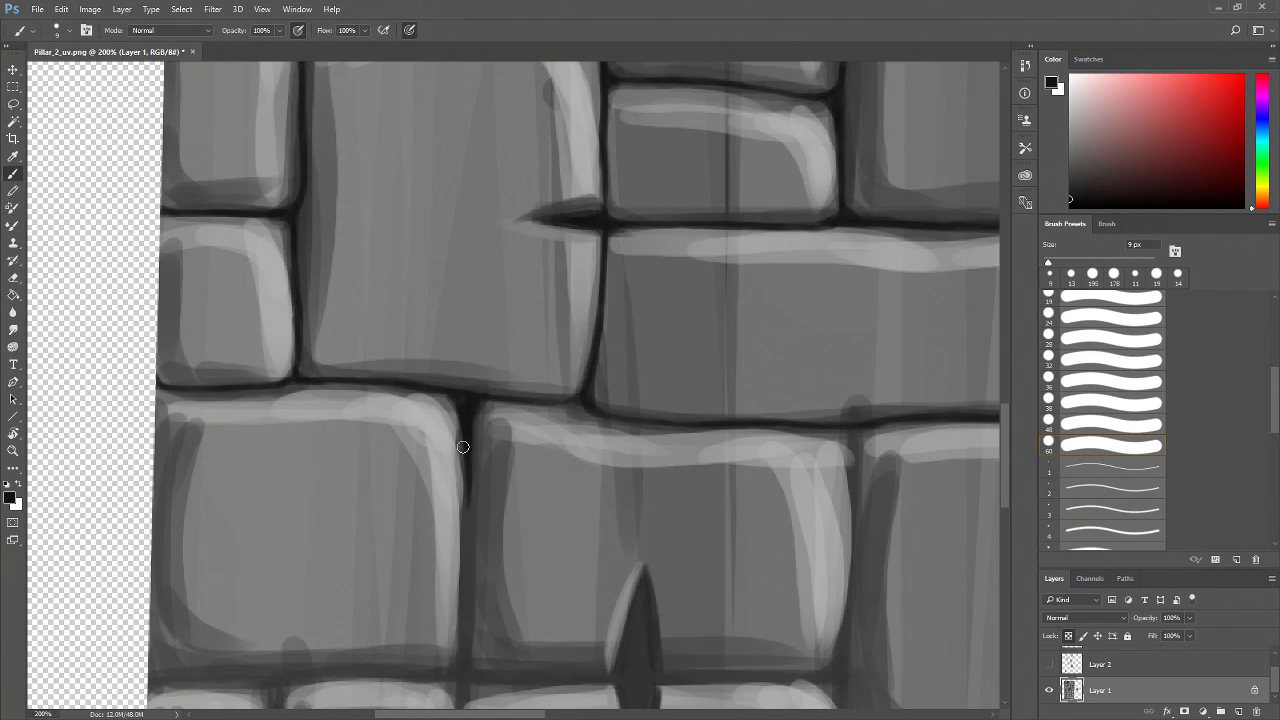
{"action": "left_click_drag", "start_coordinate": [465, 446], "coordinate": [466, 605]}
{"action": "left_click_drag", "start_coordinate": [525, 402], "coordinate": [481, 402]}
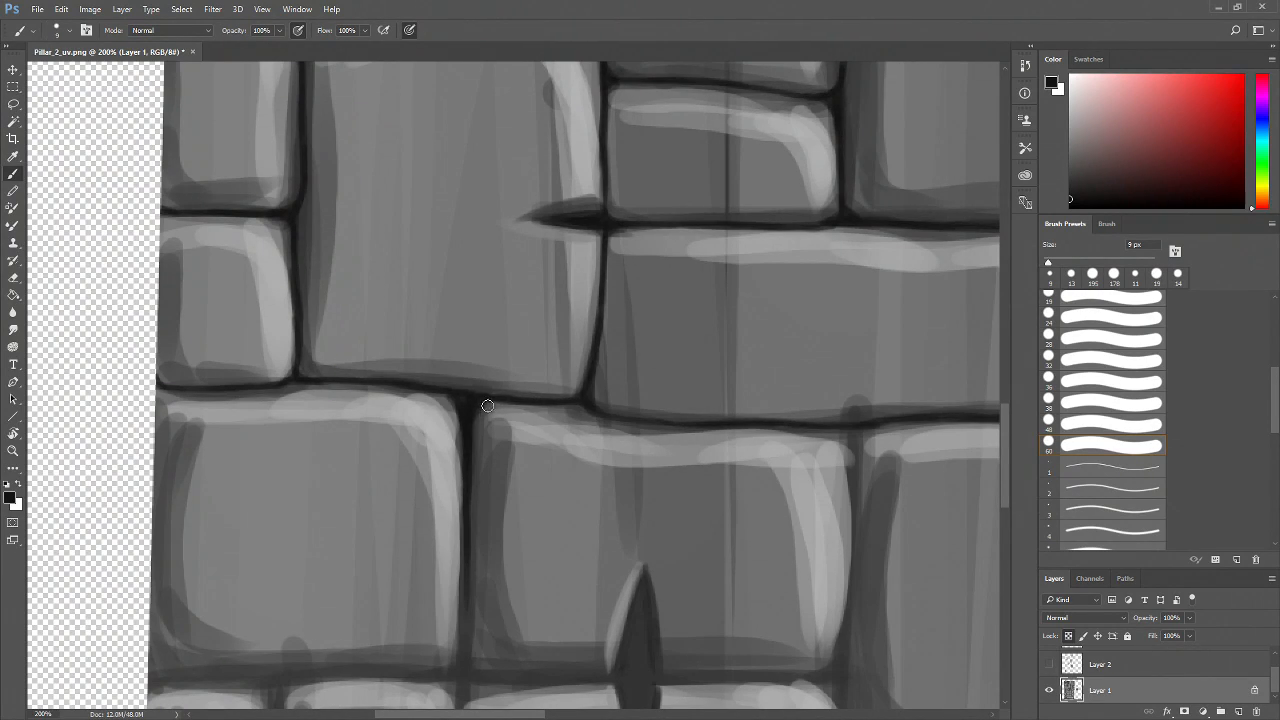
Darken the vertical joints beneath the long brick's right end and beside the neighbouring tall brick
{"action": "left_click_drag", "start_coordinate": [583, 407], "coordinate": [508, 458]}
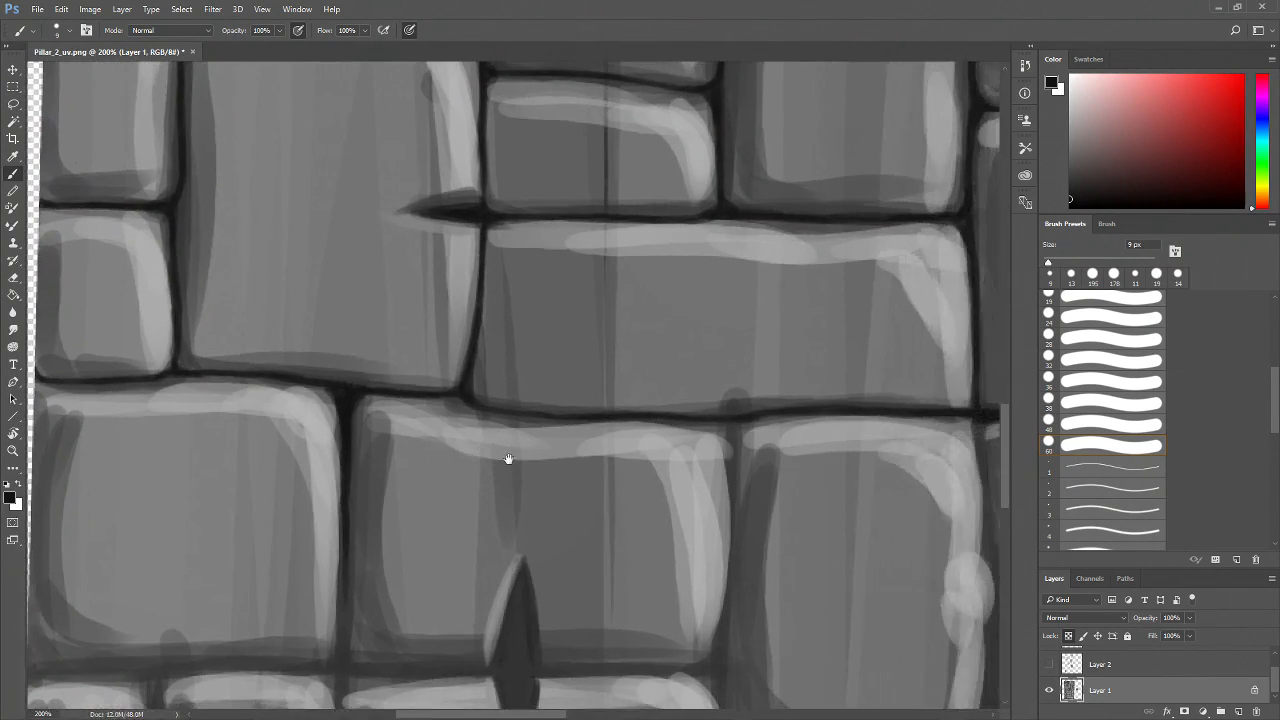
{"action": "left_click_drag", "start_coordinate": [750, 474], "coordinate": [571, 440]}
{"action": "left_click_drag", "start_coordinate": [552, 383], "coordinate": [544, 561]}
{"action": "left_click_drag", "start_coordinate": [549, 466], "coordinate": [543, 617]}
{"action": "left_click_drag", "start_coordinate": [544, 552], "coordinate": [543, 638]}
{"action": "left_click_drag", "start_coordinate": [536, 386], "coordinate": [548, 412]}
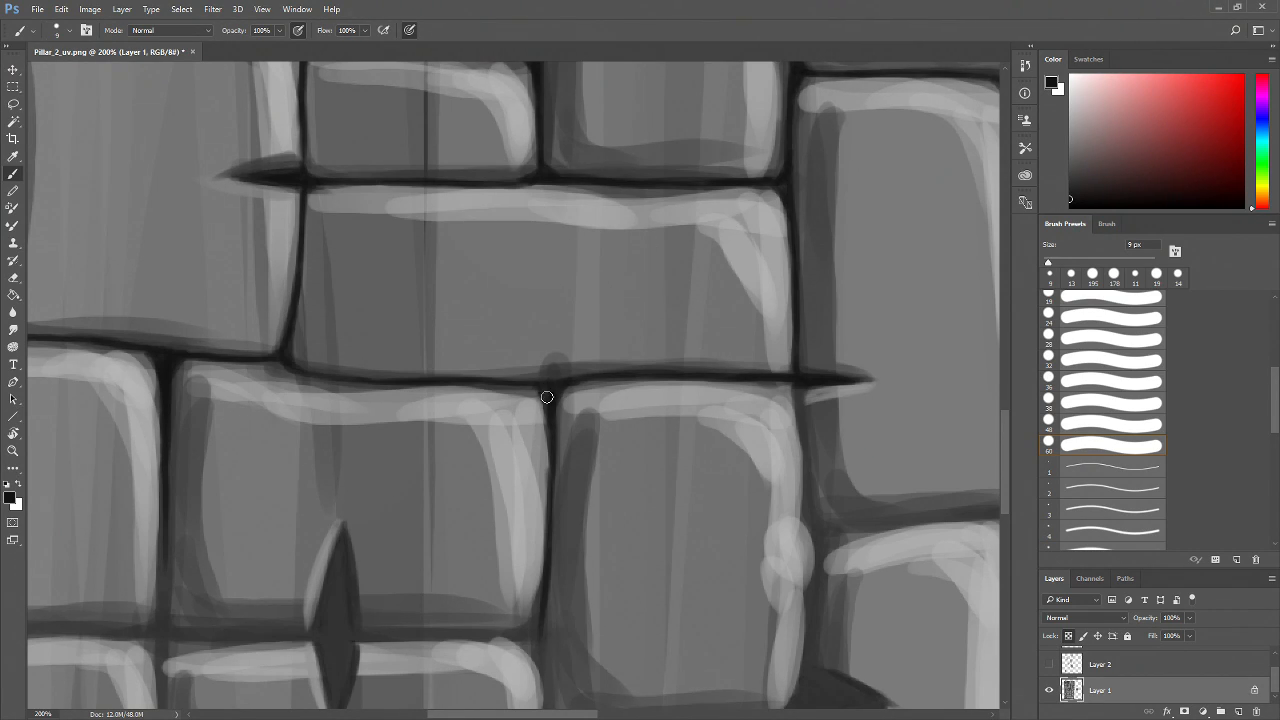
{"action": "left_click_drag", "start_coordinate": [676, 502], "coordinate": [444, 442]}
{"action": "mouse_move", "coordinate": [565, 331]}
{"action": "left_mouse_down"}
{"action": "mouse_move", "coordinate": [583, 459]}
{"action": "mouse_move", "coordinate": [576, 668]}
{"action": "left_mouse_up"}
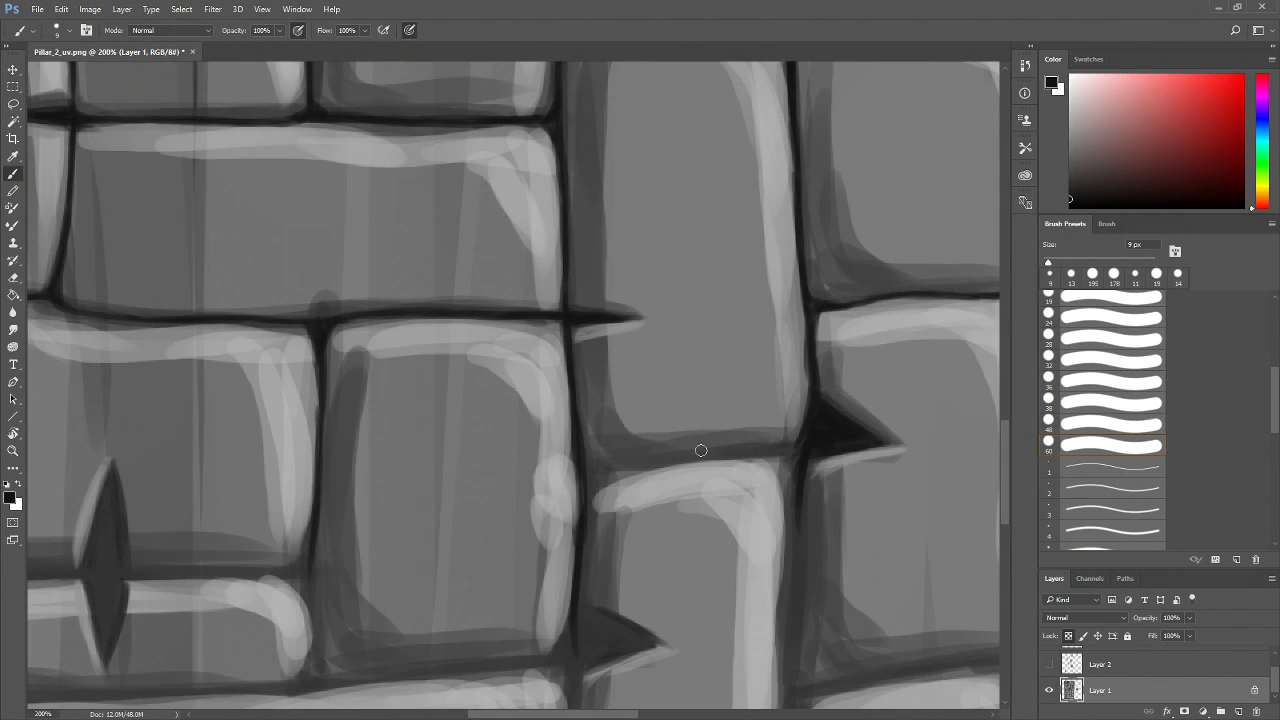
Darken the mortar junction and vertical joint beneath the tall brick's lower-left corner, beside the triangular crack
{"action": "left_click_drag", "start_coordinate": [818, 441], "coordinate": [521, 465]}
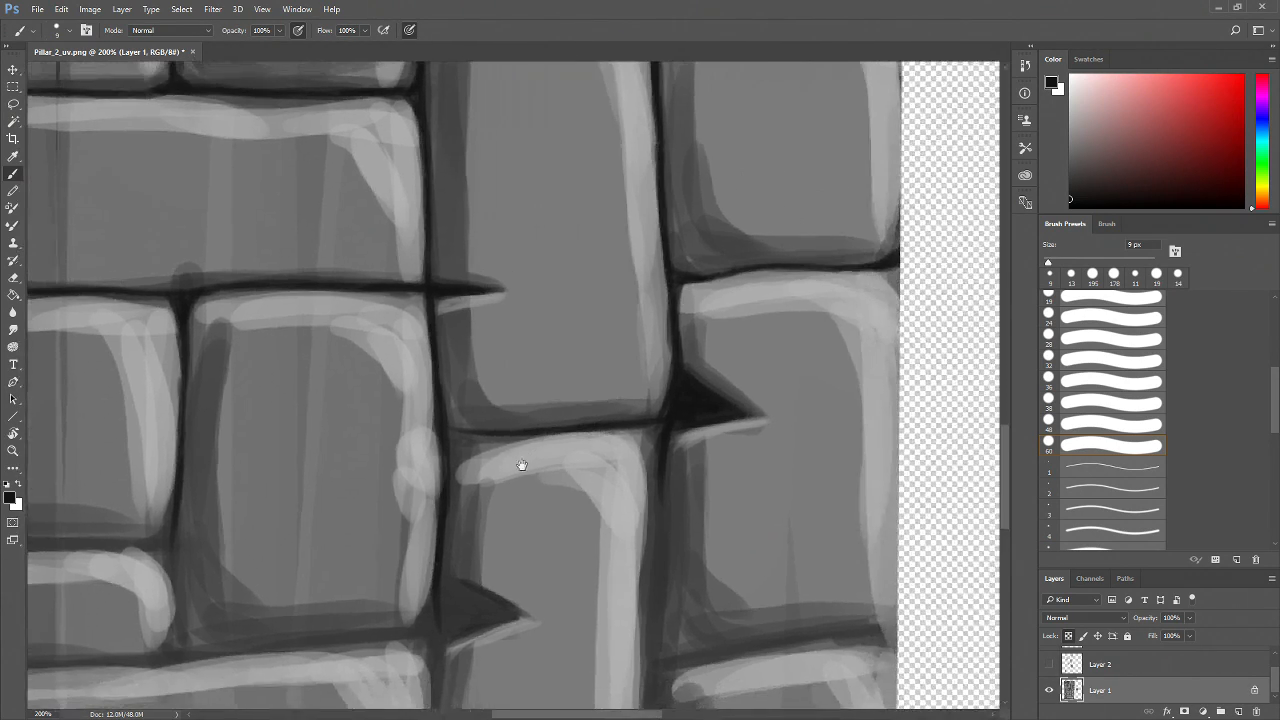
{"action": "left_click_drag", "start_coordinate": [447, 396], "coordinate": [466, 432]}
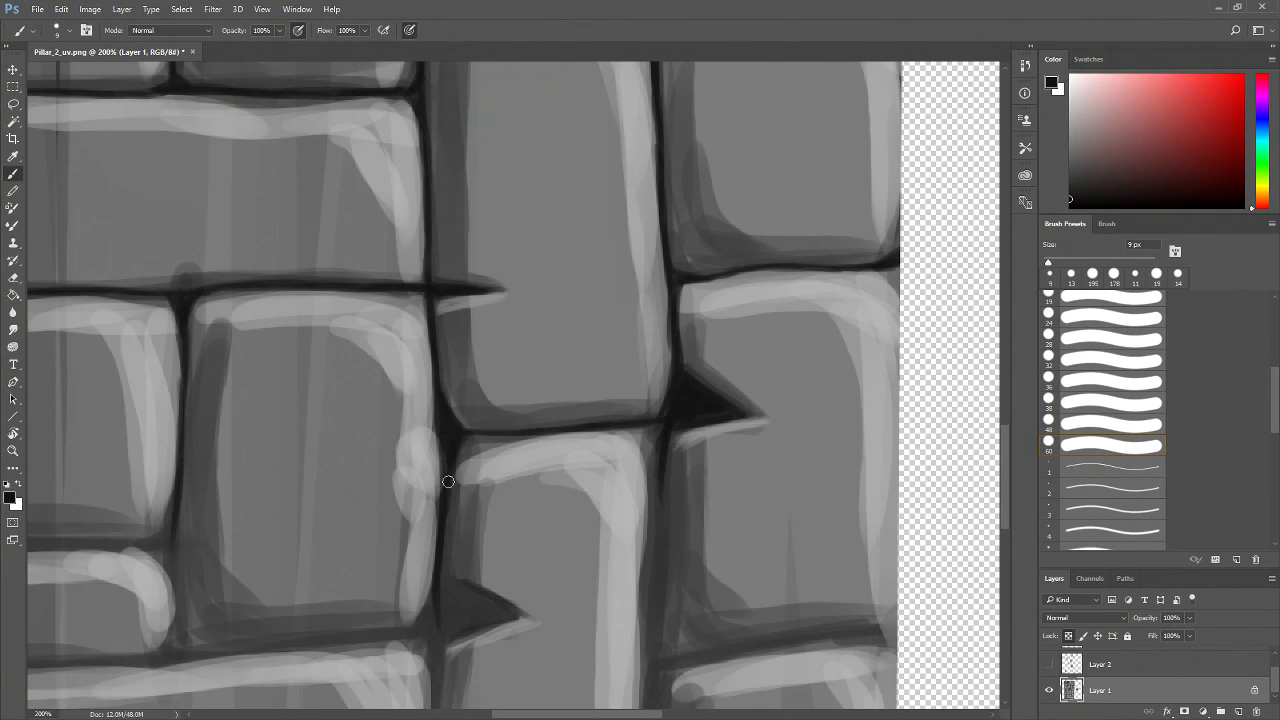
{"action": "left_click_drag", "start_coordinate": [583, 560], "coordinate": [480, 530]}
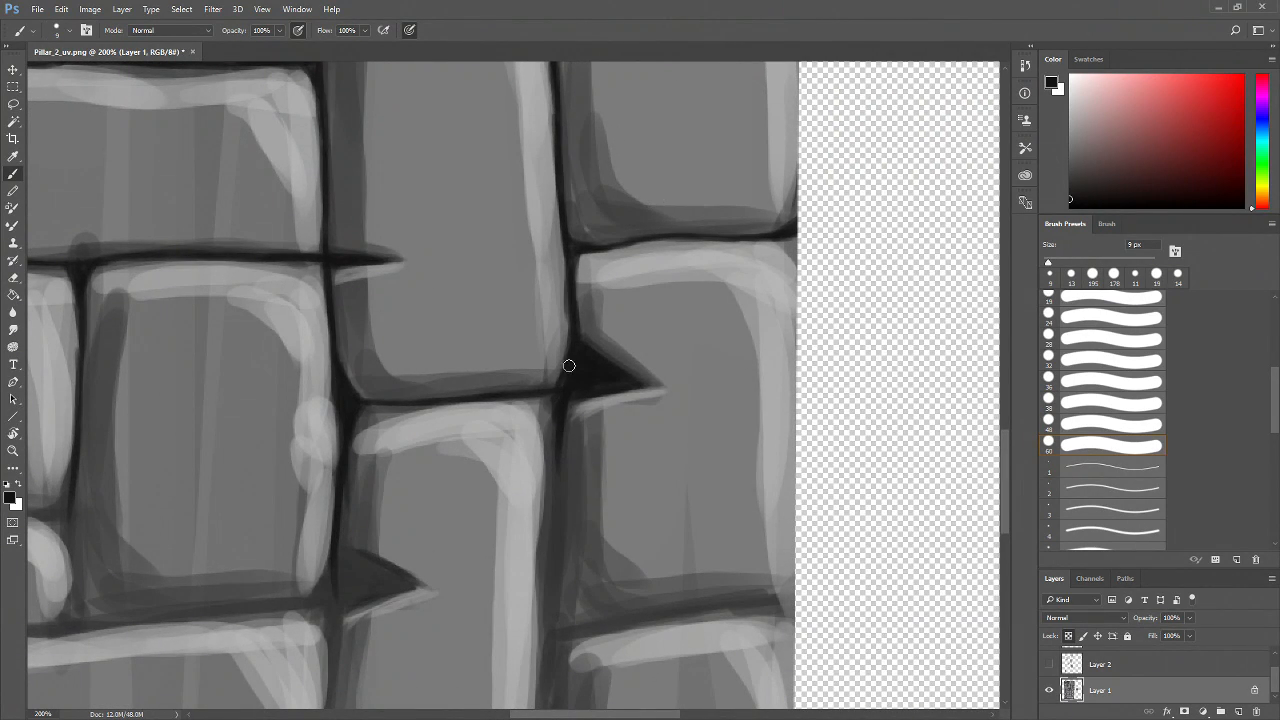
{"action": "mouse_move", "coordinate": [560, 400]}
{"action": "left_mouse_down"}
{"action": "mouse_move", "coordinate": [553, 560]}
{"action": "mouse_move", "coordinate": [558, 380]}
{"action": "mouse_move", "coordinate": [541, 490]}
{"action": "left_mouse_up"}
{"action": "mouse_move", "coordinate": [544, 420]}
{"action": "left_mouse_down"}
{"action": "mouse_move", "coordinate": [542, 494]}
{"action": "mouse_move", "coordinate": [566, 474]}
{"action": "mouse_move", "coordinate": [564, 440]}
{"action": "left_mouse_up"}
{"action": "mouse_move", "coordinate": [573, 480]}
{"action": "left_mouse_down"}
{"action": "mouse_move", "coordinate": [801, 451]}
{"action": "mouse_move", "coordinate": [776, 444]}
{"action": "mouse_move", "coordinate": [790, 452]}
{"action": "mouse_move", "coordinate": [775, 453]}
{"action": "mouse_move", "coordinate": [783, 519]}
{"action": "left_mouse_up"}
{"action": "mouse_move", "coordinate": [786, 438]}
{"action": "left_mouse_down"}
{"action": "mouse_move", "coordinate": [599, 474]}
{"action": "mouse_move", "coordinate": [550, 449]}
{"action": "mouse_move", "coordinate": [584, 472]}
{"action": "mouse_move", "coordinate": [548, 473]}
{"action": "mouse_move", "coordinate": [585, 474]}
{"action": "mouse_move", "coordinate": [553, 466]}
{"action": "mouse_move", "coordinate": [539, 497]}
{"action": "mouse_move", "coordinate": [548, 467]}
{"action": "mouse_move", "coordinate": [541, 548]}
{"action": "mouse_move", "coordinate": [562, 475]}
{"action": "mouse_move", "coordinate": [548, 504]}
{"action": "mouse_move", "coordinate": [560, 476]}
{"action": "mouse_move", "coordinate": [550, 487]}
{"action": "mouse_move", "coordinate": [548, 508]}
{"action": "mouse_move", "coordinate": [569, 473]}
{"action": "left_mouse_up"}
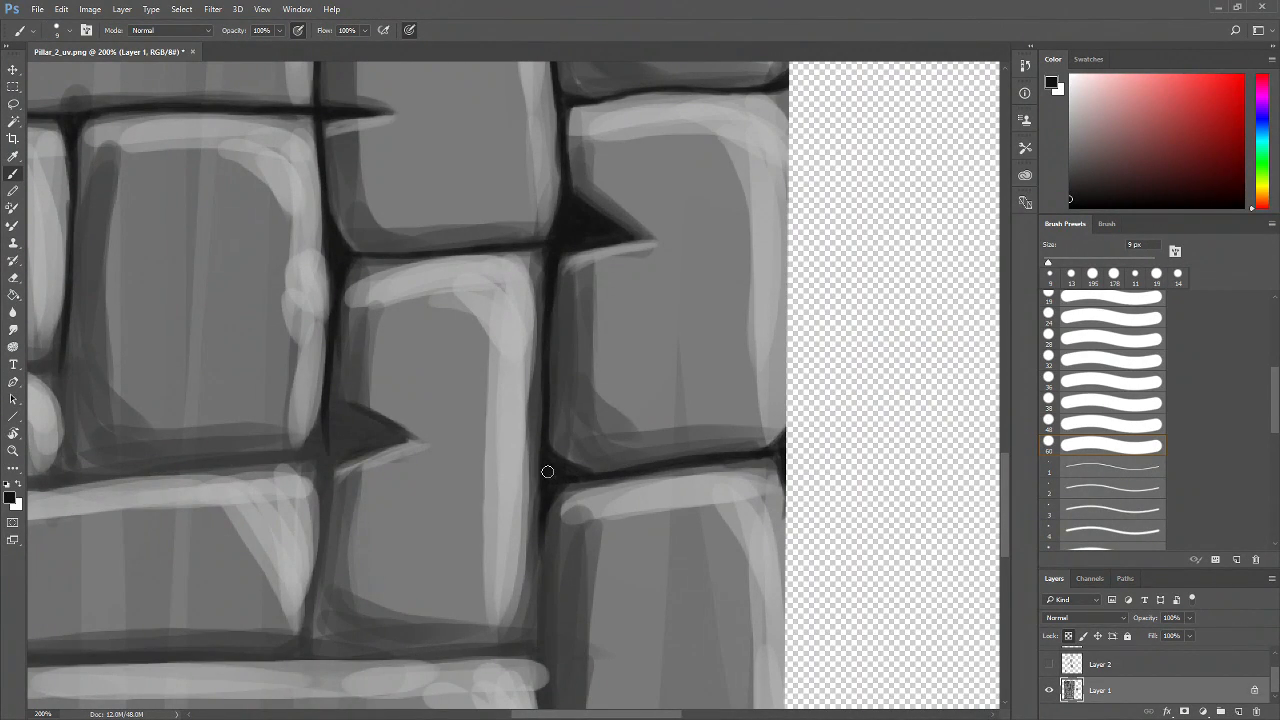
Darken the joint around the triangular crack on the left side of the small brick
{"action": "mouse_move", "coordinate": [584, 548]}
{"action": "left_mouse_down"}
{"action": "mouse_move", "coordinate": [584, 463]}
{"action": "mouse_move", "coordinate": [537, 551]}
{"action": "mouse_move", "coordinate": [529, 537]}
{"action": "mouse_move", "coordinate": [543, 587]}
{"action": "mouse_move", "coordinate": [591, 515]}
{"action": "left_mouse_up"}
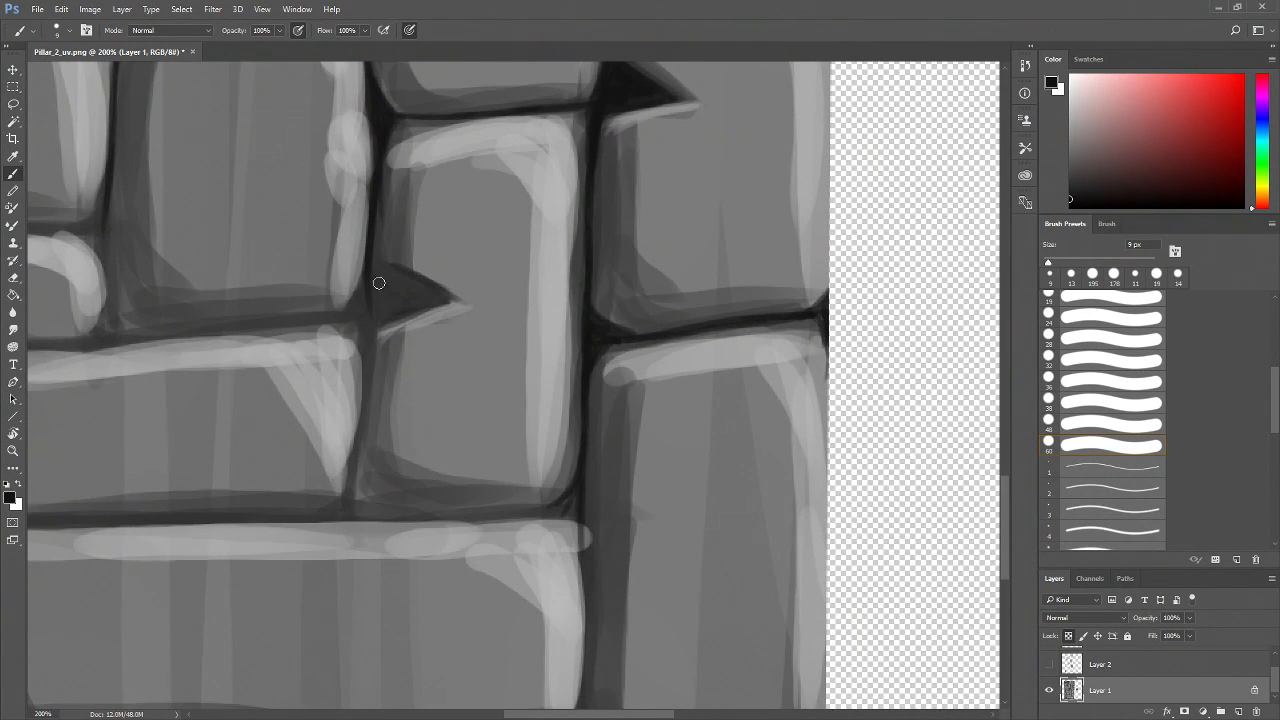
{"action": "left_click_drag", "start_coordinate": [521, 335], "coordinate": [409, 390]}
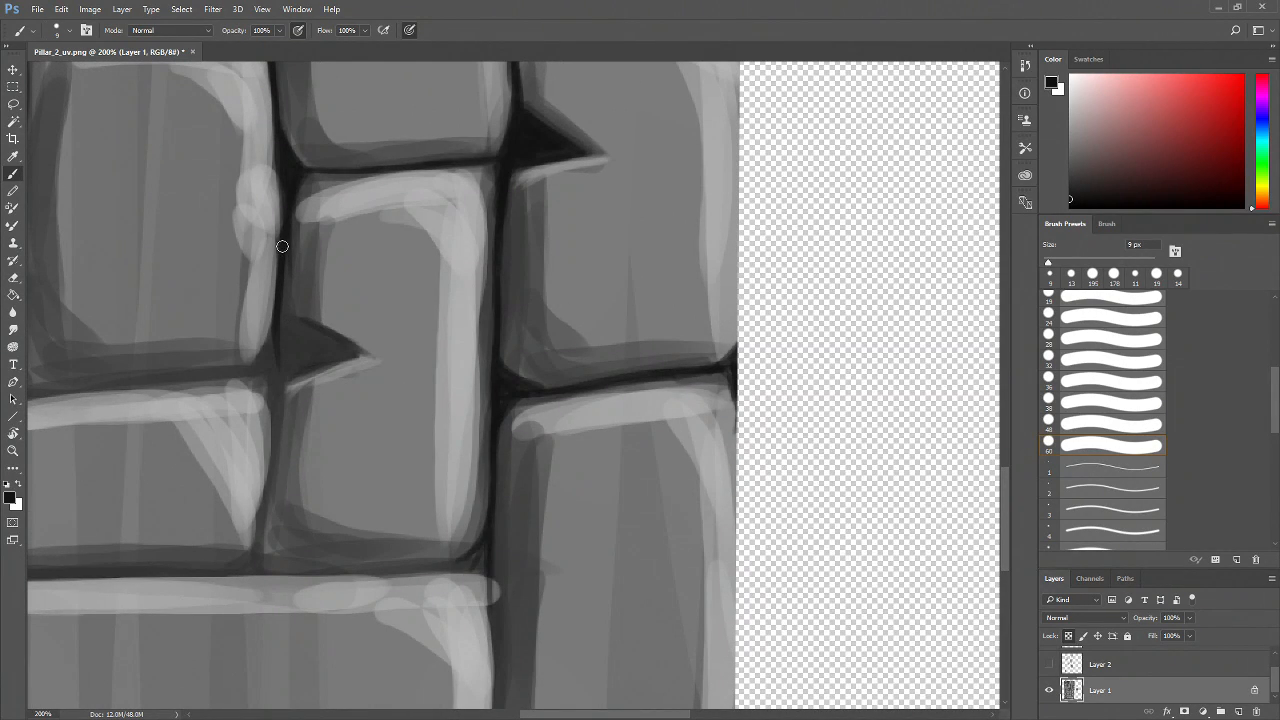
{"action": "left_click_drag", "start_coordinate": [281, 308], "coordinate": [331, 343]}
{"action": "mouse_move", "coordinate": [281, 327]}
{"action": "left_mouse_down"}
{"action": "mouse_move", "coordinate": [336, 352]}
{"action": "mouse_move", "coordinate": [280, 323]}
{"action": "mouse_move", "coordinate": [305, 353]}
{"action": "left_mouse_up"}
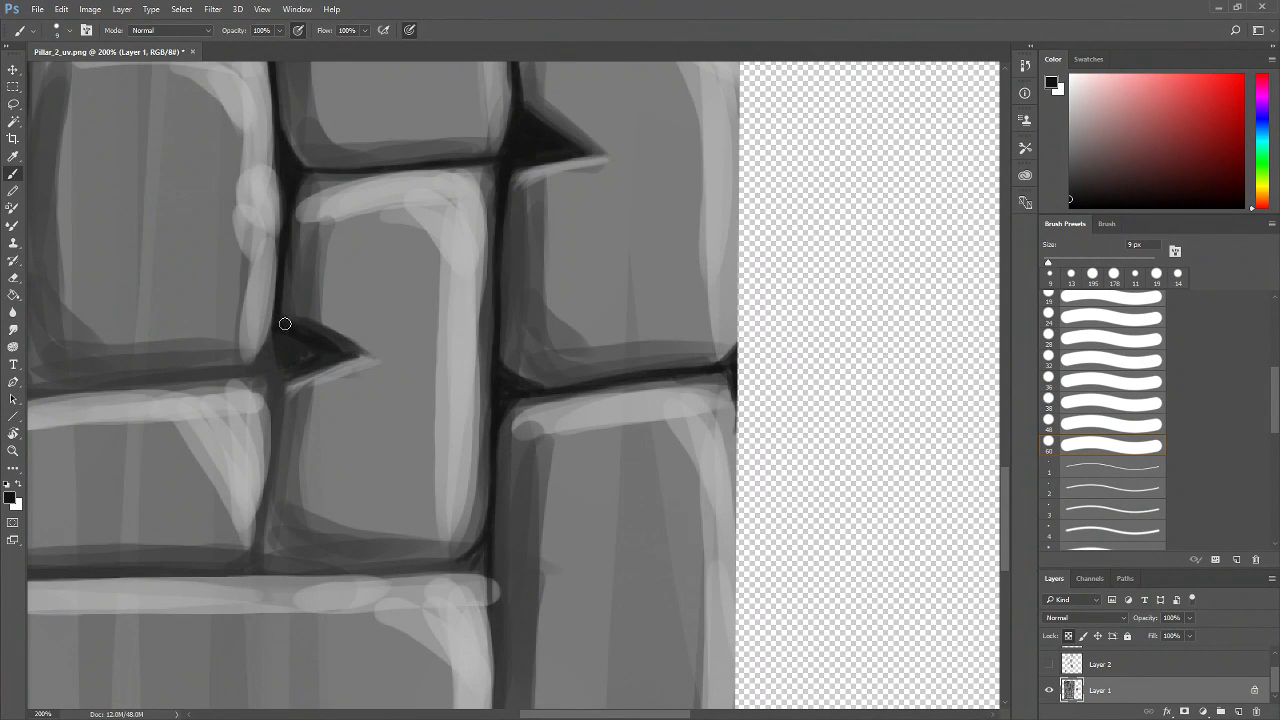
{"action": "mouse_move", "coordinate": [296, 347]}
{"action": "left_mouse_down"}
{"action": "mouse_move", "coordinate": [321, 352]}
{"action": "mouse_move", "coordinate": [291, 354]}
{"action": "left_mouse_up"}
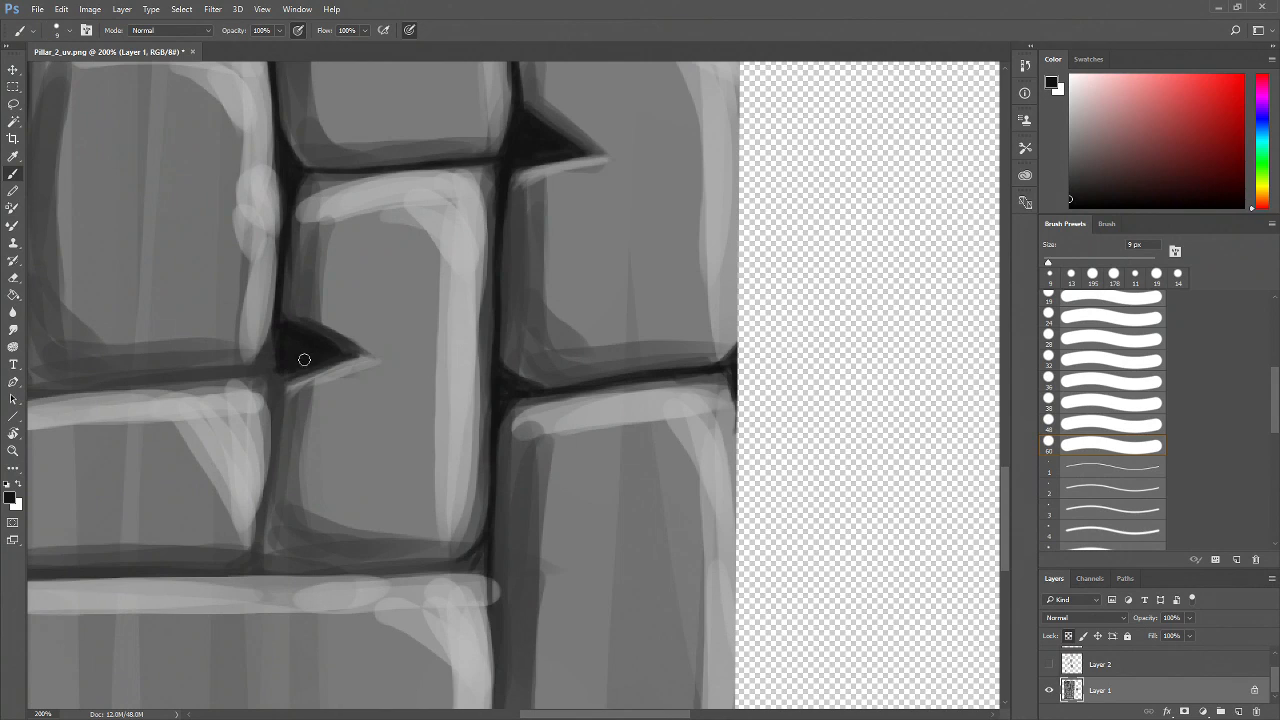
Darken the vertical joint left of the small brick and the joint leading into its triangular crack
{"action": "left_click_drag", "start_coordinate": [365, 400], "coordinate": [503, 349]}
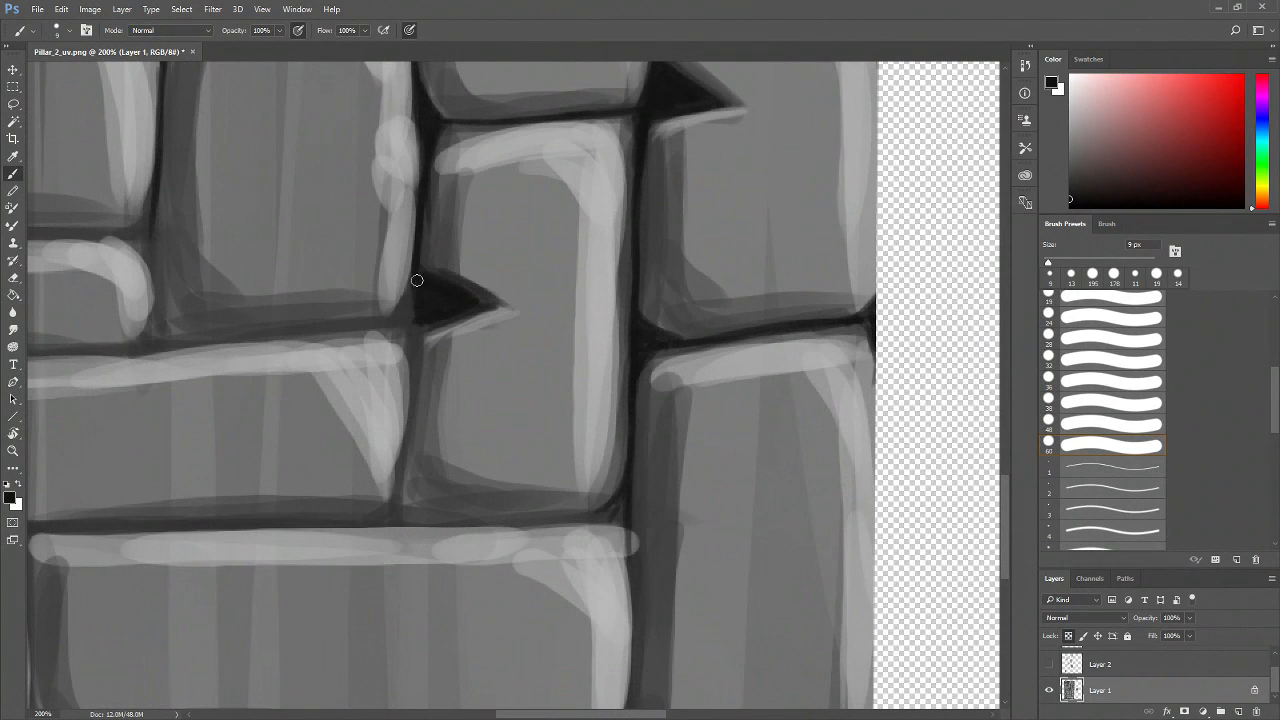
{"action": "mouse_move", "coordinate": [413, 272]}
{"action": "left_mouse_down"}
{"action": "mouse_move", "coordinate": [400, 309]}
{"action": "mouse_move", "coordinate": [425, 295]}
{"action": "mouse_move", "coordinate": [384, 325]}
{"action": "mouse_move", "coordinate": [418, 290]}
{"action": "mouse_move", "coordinate": [400, 530]}
{"action": "left_mouse_up"}
{"action": "mouse_move", "coordinate": [416, 344]}
{"action": "left_mouse_down"}
{"action": "mouse_move", "coordinate": [511, 372]}
{"action": "mouse_move", "coordinate": [497, 360]}
{"action": "mouse_move", "coordinate": [514, 360]}
{"action": "mouse_move", "coordinate": [517, 336]}
{"action": "mouse_move", "coordinate": [507, 351]}
{"action": "left_mouse_up"}
{"action": "mouse_move", "coordinate": [417, 380]}
{"action": "left_mouse_down"}
{"action": "mouse_move", "coordinate": [515, 385]}
{"action": "mouse_move", "coordinate": [354, 389]}
{"action": "left_mouse_up"}
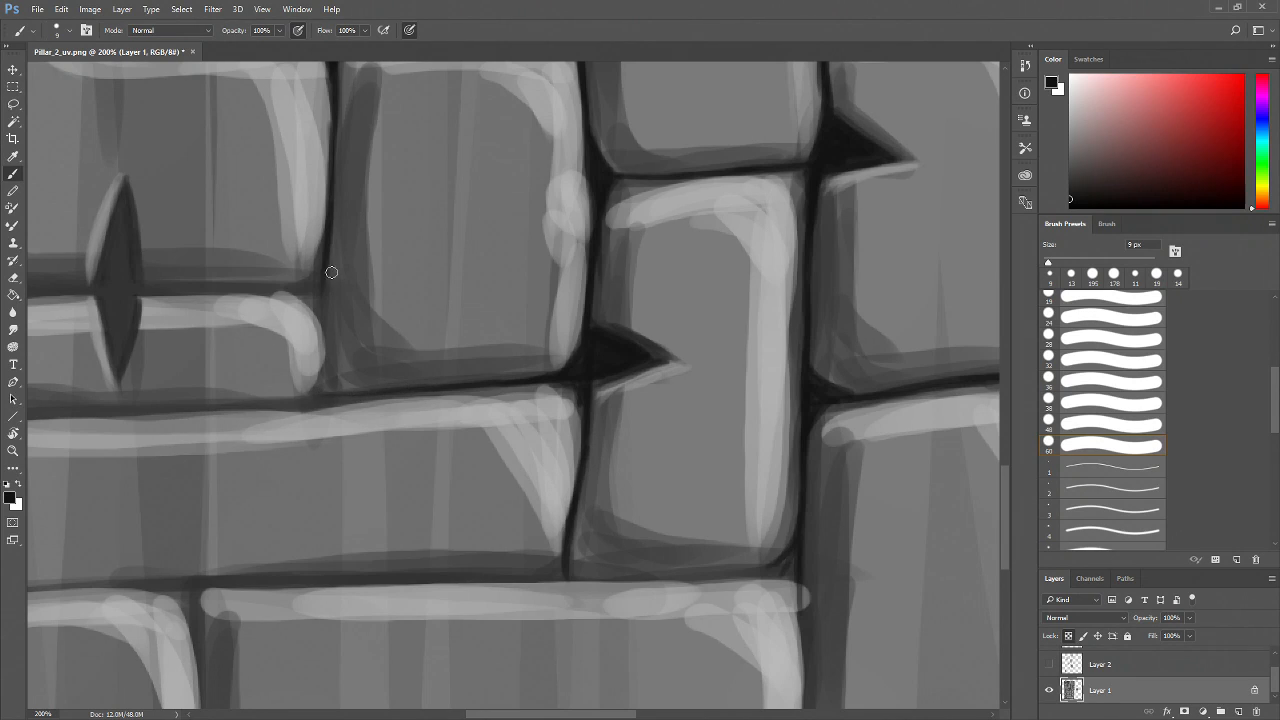
Darken the horizontal joint under the brick with the lens-shaped crack and the crack's upper half
{"action": "mouse_move", "coordinate": [331, 272]}
{"action": "left_mouse_down"}
{"action": "mouse_move", "coordinate": [326, 380]}
{"action": "mouse_move", "coordinate": [346, 392]}
{"action": "mouse_move", "coordinate": [379, 364]}
{"action": "mouse_move", "coordinate": [438, 412]}
{"action": "left_mouse_up"}
{"action": "mouse_move", "coordinate": [430, 318]}
{"action": "left_mouse_down"}
{"action": "mouse_move", "coordinate": [390, 345]}
{"action": "mouse_move", "coordinate": [420, 343]}
{"action": "mouse_move", "coordinate": [402, 350]}
{"action": "mouse_move", "coordinate": [422, 363]}
{"action": "mouse_move", "coordinate": [425, 341]}
{"action": "mouse_move", "coordinate": [420, 364]}
{"action": "mouse_move", "coordinate": [410, 345]}
{"action": "mouse_move", "coordinate": [425, 343]}
{"action": "mouse_move", "coordinate": [325, 349]}
{"action": "left_mouse_up"}
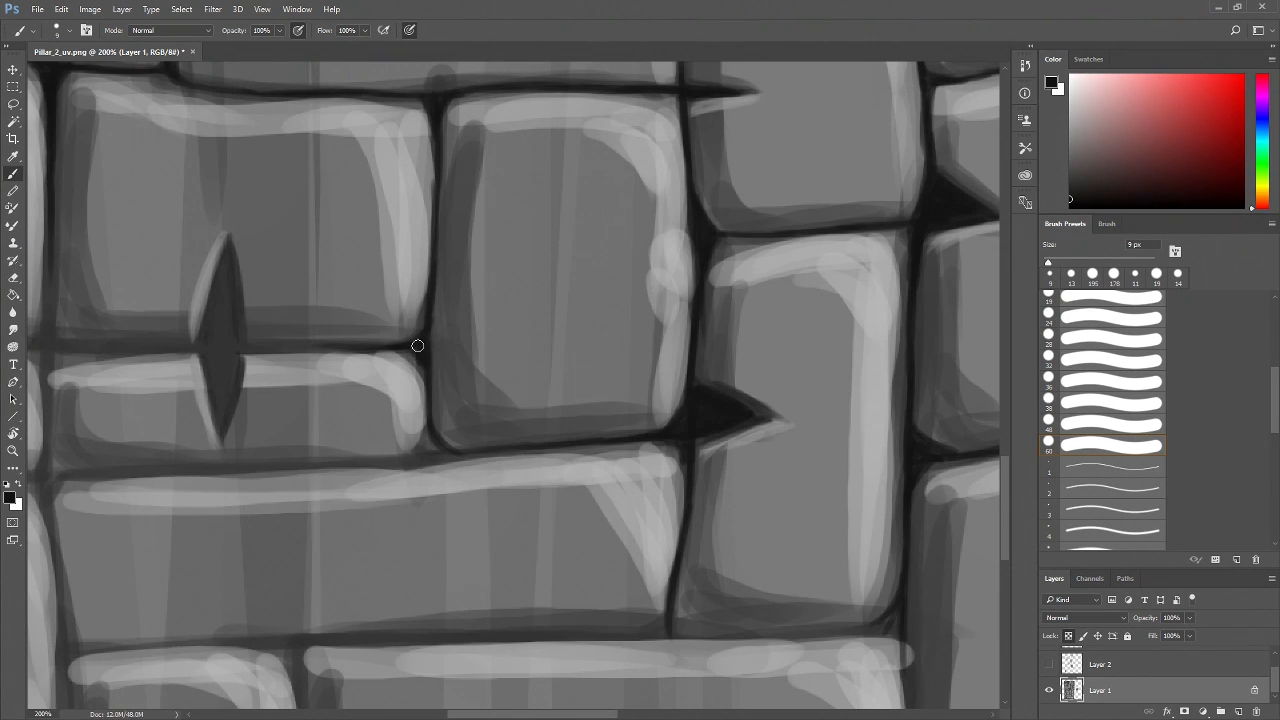
{"action": "left_click_drag", "start_coordinate": [397, 431], "coordinate": [477, 479]}
{"action": "left_click_drag", "start_coordinate": [466, 390], "coordinate": [307, 398]}
{"action": "mouse_move", "coordinate": [307, 303]}
{"action": "left_mouse_down"}
{"action": "mouse_move", "coordinate": [293, 403]}
{"action": "mouse_move", "coordinate": [312, 392]}
{"action": "left_mouse_up"}
{"action": "left_click_drag", "start_coordinate": [309, 446], "coordinate": [304, 473]}
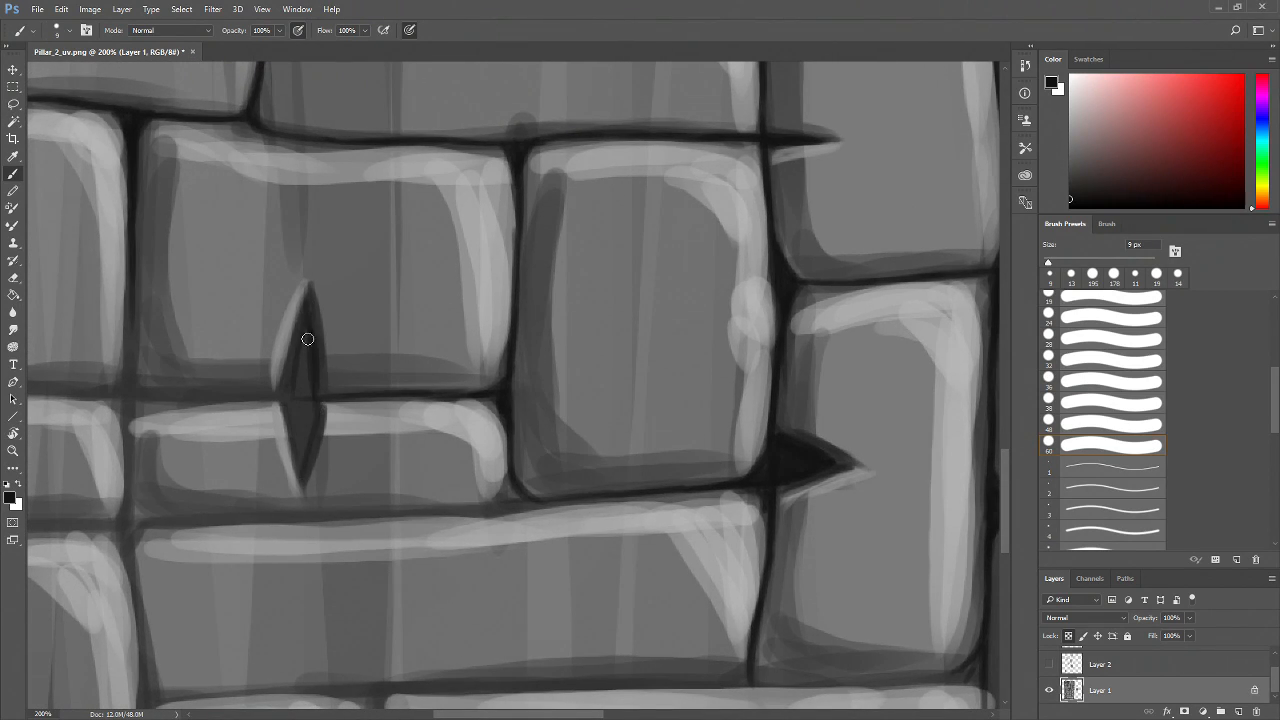
Darken the lens-shaped crack's lower half and the horizontal joint running through it
{"action": "left_click_drag", "start_coordinate": [289, 408], "coordinate": [297, 456]}
{"action": "mouse_move", "coordinate": [296, 380]}
{"action": "left_mouse_down"}
{"action": "mouse_move", "coordinate": [306, 437]}
{"action": "mouse_move", "coordinate": [308, 348]}
{"action": "mouse_move", "coordinate": [301, 457]}
{"action": "mouse_move", "coordinate": [440, 446]}
{"action": "left_mouse_up"}
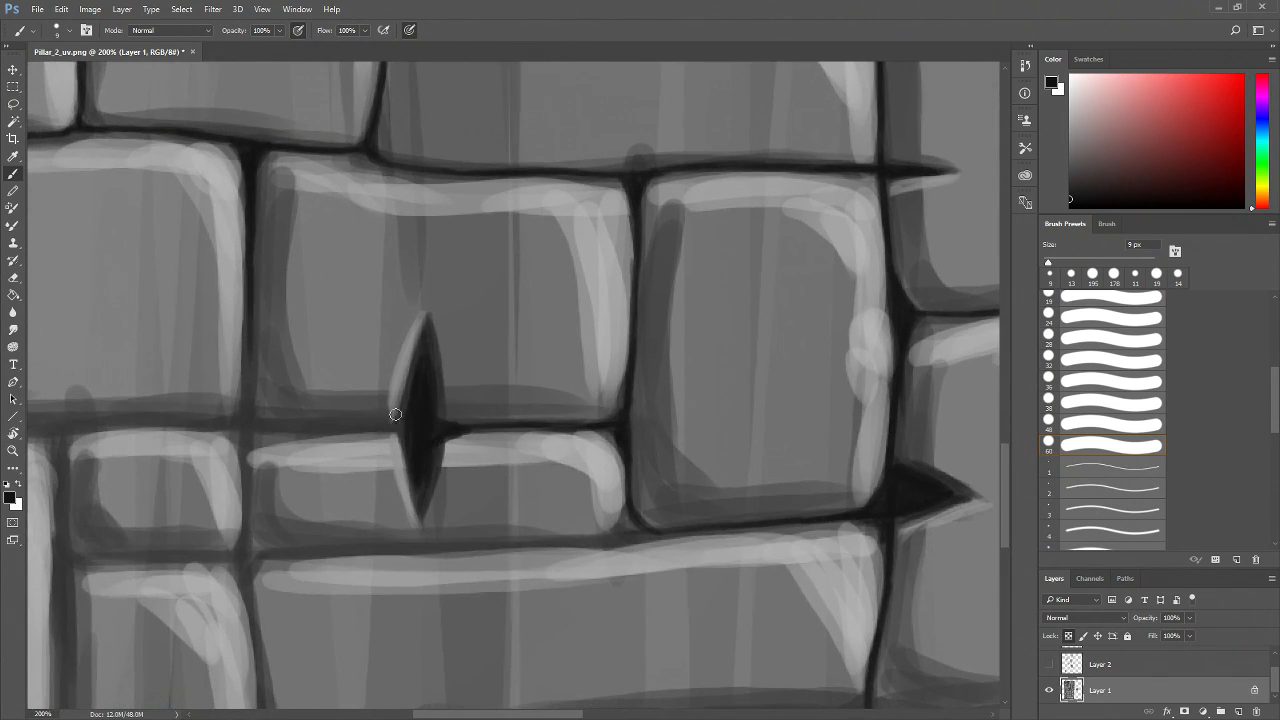
{"action": "left_click_drag", "start_coordinate": [369, 426], "coordinate": [252, 426]}
{"action": "left_click_drag", "start_coordinate": [404, 458], "coordinate": [209, 398]}
{"action": "mouse_move", "coordinate": [431, 414]}
{"action": "left_mouse_down"}
{"action": "mouse_move", "coordinate": [422, 476]}
{"action": "mouse_move", "coordinate": [429, 446]}
{"action": "mouse_move", "coordinate": [450, 472]}
{"action": "left_mouse_up"}
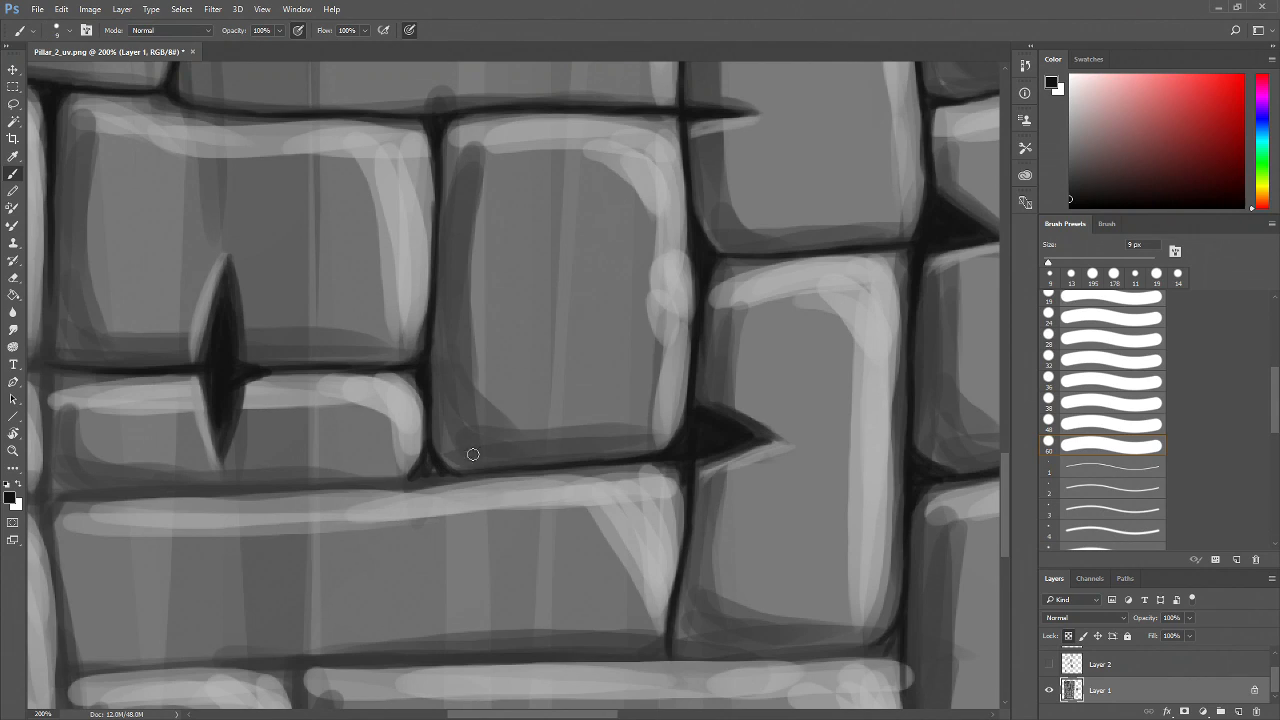
Darken the horizontal joint below the cracked bricks and the vertical joint along their left side
{"action": "left_click_drag", "start_coordinate": [545, 464], "coordinate": [285, 483]}
{"action": "mouse_move", "coordinate": [332, 492]}
{"action": "left_mouse_down"}
{"action": "mouse_move", "coordinate": [496, 479]}
{"action": "mouse_move", "coordinate": [275, 486]}
{"action": "mouse_move", "coordinate": [416, 496]}
{"action": "mouse_move", "coordinate": [299, 496]}
{"action": "left_mouse_up"}
{"action": "mouse_move", "coordinate": [342, 380]}
{"action": "left_mouse_down"}
{"action": "mouse_move", "coordinate": [306, 409]}
{"action": "mouse_move", "coordinate": [343, 381]}
{"action": "mouse_move", "coordinate": [316, 404]}
{"action": "mouse_move", "coordinate": [322, 383]}
{"action": "mouse_move", "coordinate": [299, 417]}
{"action": "mouse_move", "coordinate": [313, 379]}
{"action": "mouse_move", "coordinate": [307, 397]}
{"action": "mouse_move", "coordinate": [300, 384]}
{"action": "mouse_move", "coordinate": [301, 471]}
{"action": "mouse_move", "coordinate": [300, 433]}
{"action": "mouse_move", "coordinate": [334, 499]}
{"action": "left_mouse_up"}
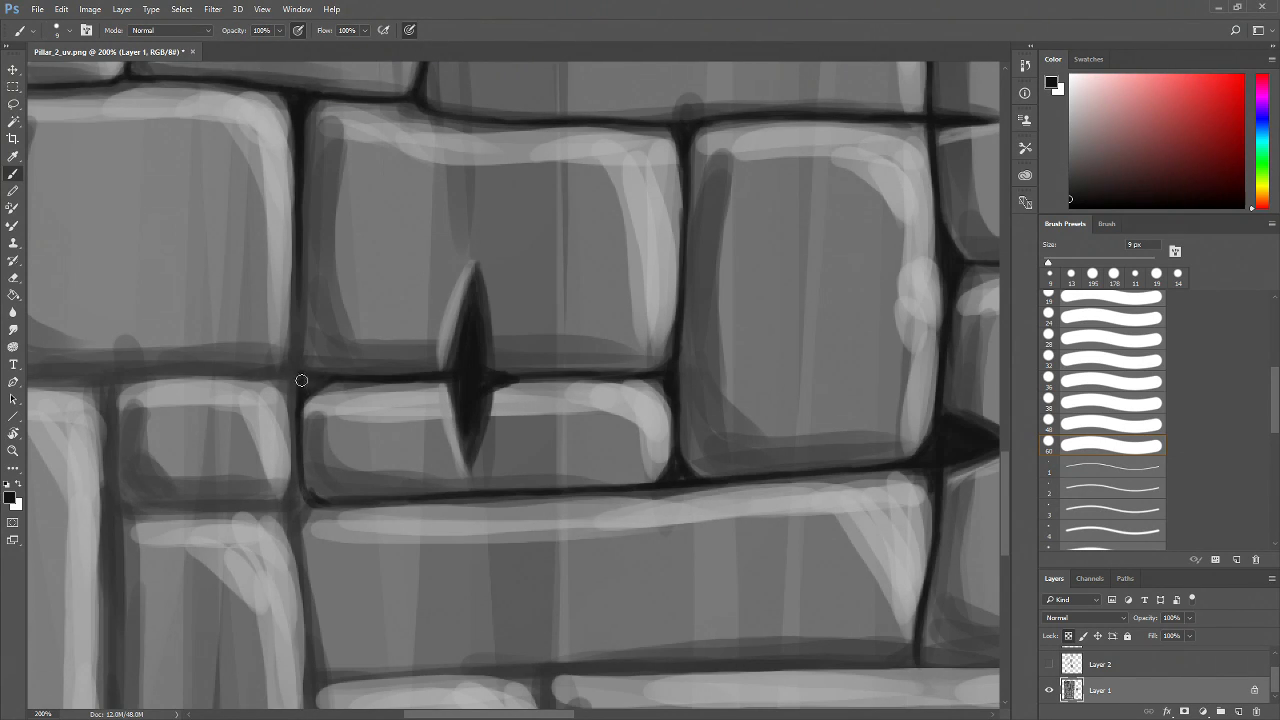
{"action": "left_click_drag", "start_coordinate": [326, 352], "coordinate": [334, 415]}
{"action": "mouse_move", "coordinate": [306, 325]}
{"action": "left_mouse_down"}
{"action": "mouse_move", "coordinate": [309, 429]}
{"action": "mouse_move", "coordinate": [334, 443]}
{"action": "left_mouse_up"}
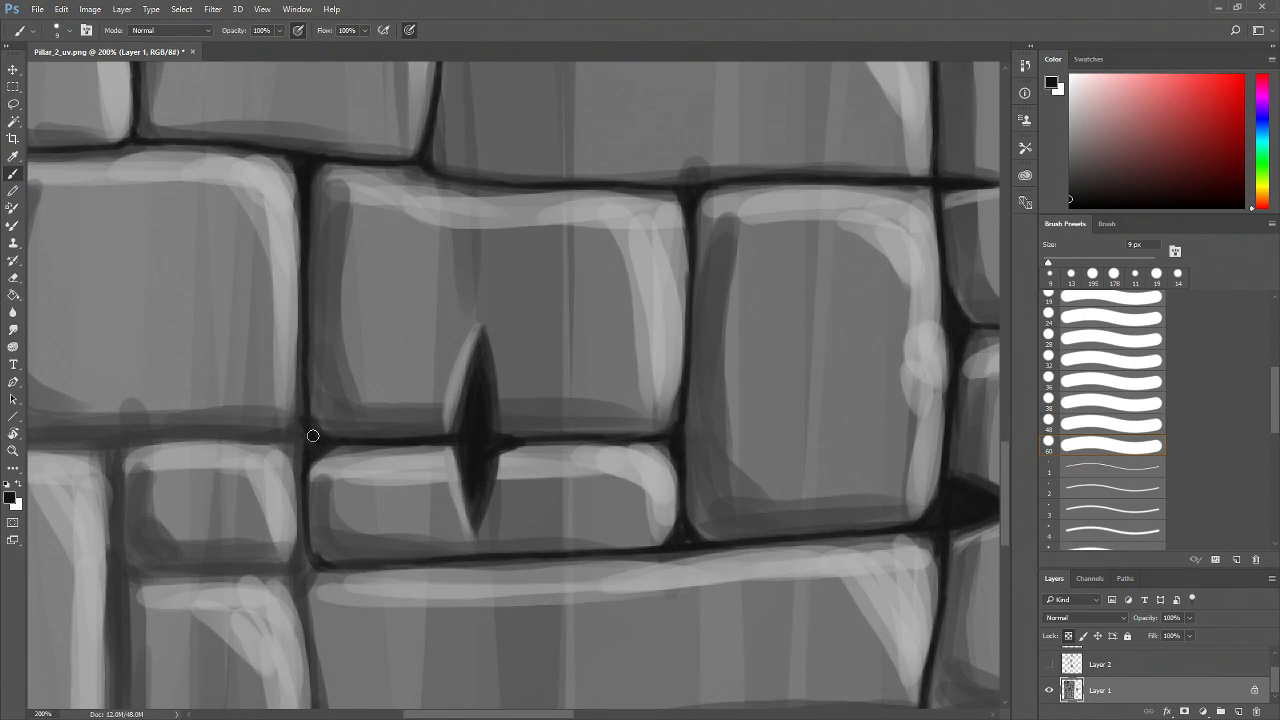
{"action": "left_click_drag", "start_coordinate": [301, 393], "coordinate": [301, 520]}
{"action": "left_click_drag", "start_coordinate": [404, 472], "coordinate": [470, 432]}
Zoom out to review the whole texture, then zoom back in to 200% on the lower-left bricks
{"action": "key", "text": "z"}
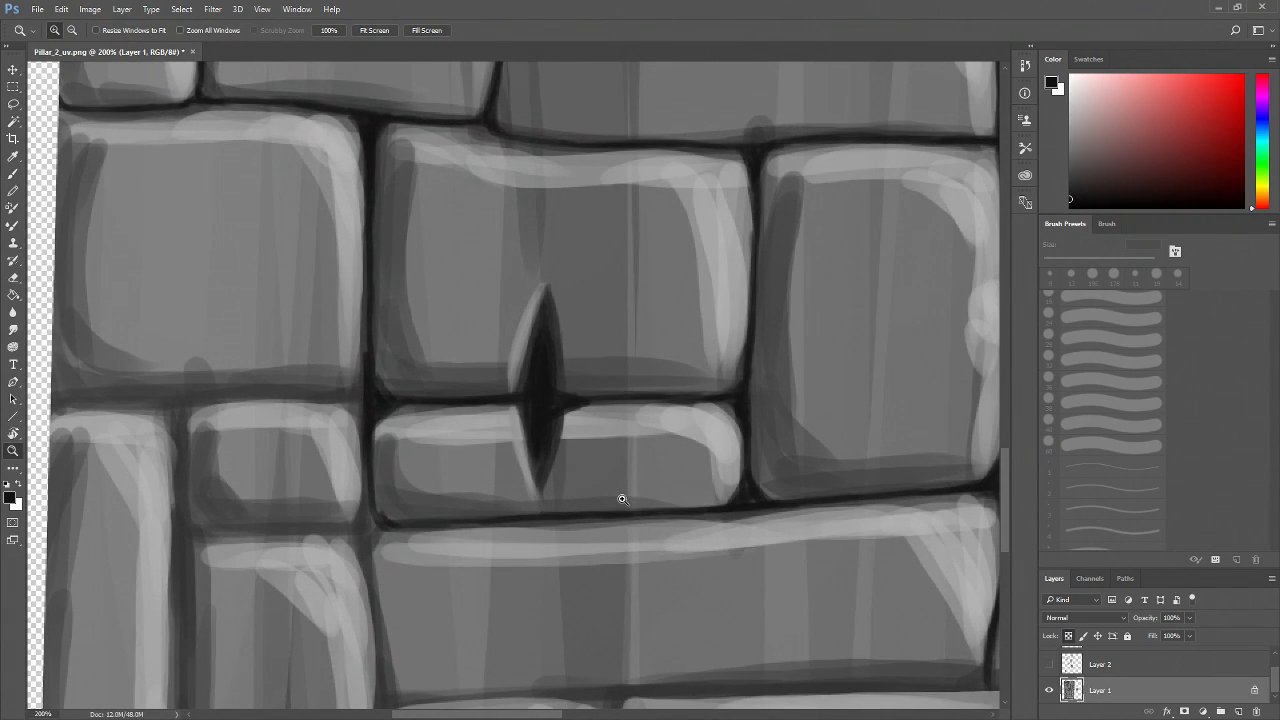
{"action": "left_click", "coordinate": [622, 497], "text": "alt"}
{"action": "left_click", "coordinate": [623, 494], "text": "alt"}
{"action": "left_click", "coordinate": [624, 491], "text": "alt"}
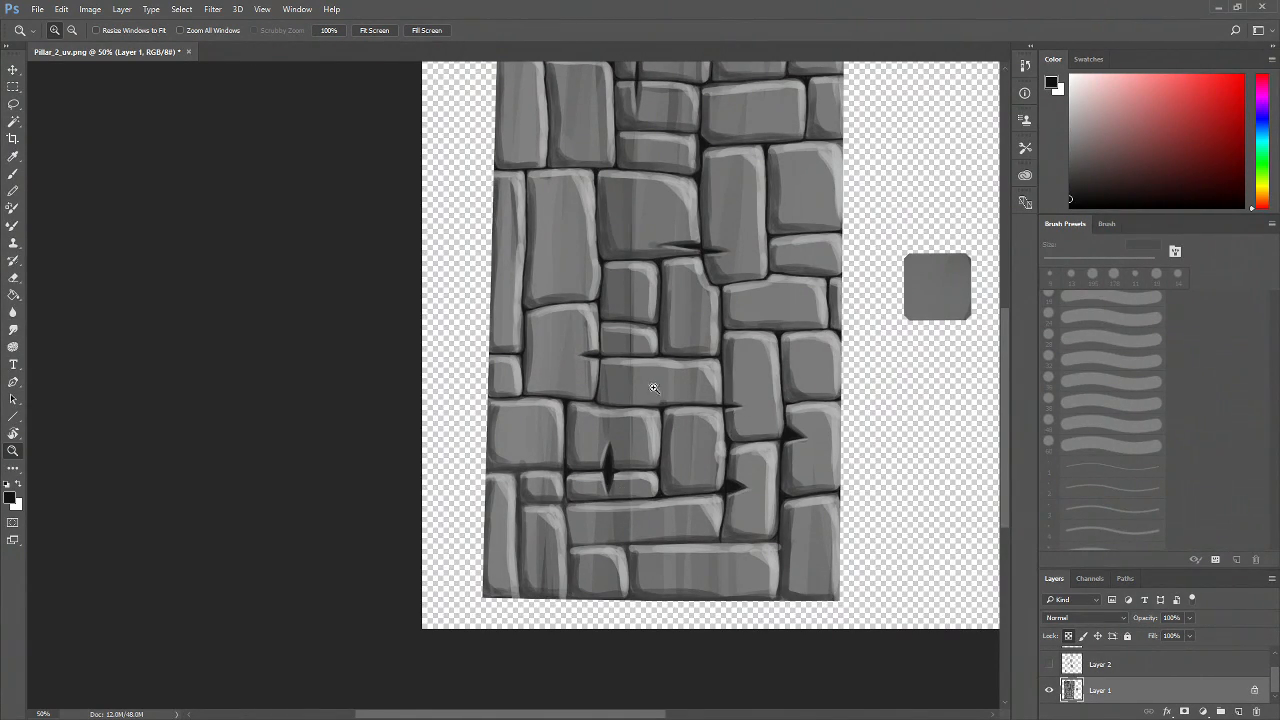
{"action": "left_click_drag", "start_coordinate": [619, 406], "coordinate": [432, 514]}
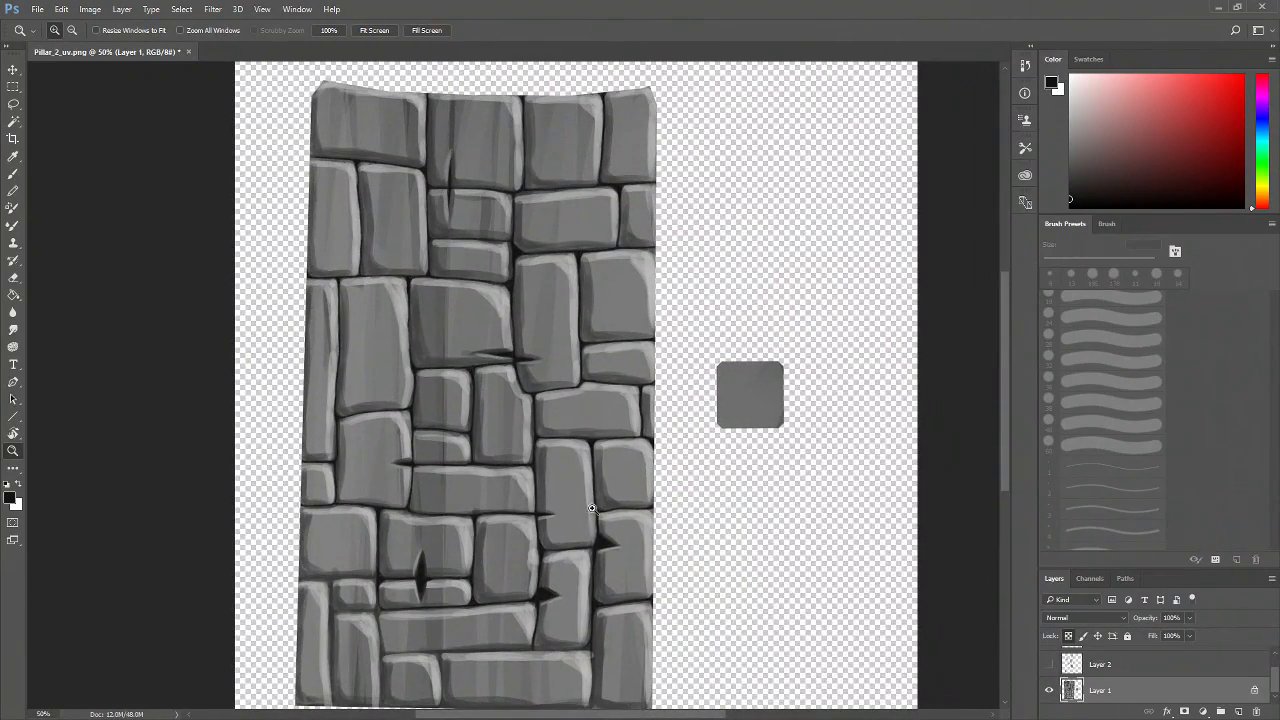
{"action": "left_click_drag", "start_coordinate": [441, 634], "coordinate": [518, 563]}
{"action": "left_click", "coordinate": [455, 543]}
{"action": "left_click", "coordinate": [455, 543]}
{"action": "mouse_move", "coordinate": [447, 586]}
{"action": "left_mouse_down"}
{"action": "mouse_move", "coordinate": [532, 518]}
{"action": "mouse_move", "coordinate": [510, 551]}
{"action": "mouse_move", "coordinate": [514, 590]}
{"action": "left_mouse_up"}
{"action": "left_click", "coordinate": [501, 494]}
{"action": "key", "text": "b"}
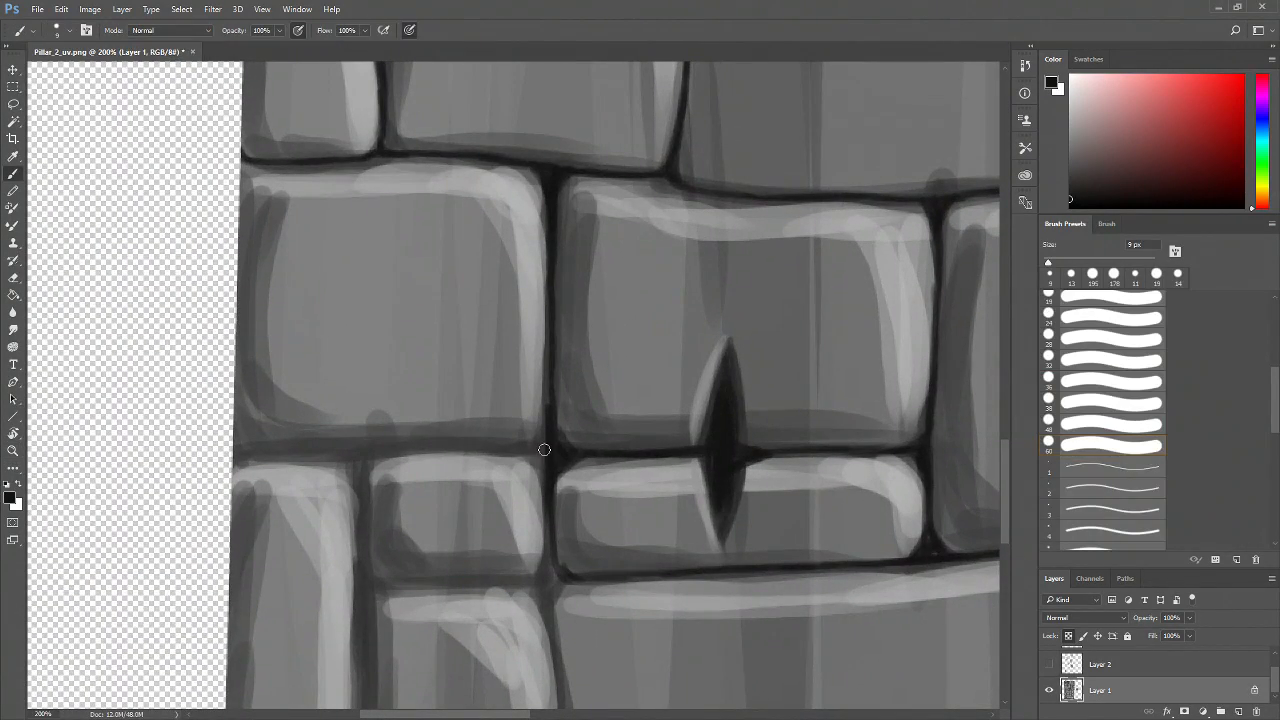
Darken the horizontal and vertical joints around the bricks below the lens-shaped crack
{"action": "left_click_drag", "start_coordinate": [478, 427], "coordinate": [522, 497]}
{"action": "mouse_move", "coordinate": [594, 523]}
{"action": "left_mouse_down"}
{"action": "mouse_move", "coordinate": [547, 527]}
{"action": "mouse_move", "coordinate": [597, 528]}
{"action": "mouse_move", "coordinate": [574, 521]}
{"action": "mouse_move", "coordinate": [591, 517]}
{"action": "mouse_move", "coordinate": [592, 534]}
{"action": "mouse_move", "coordinate": [349, 529]}
{"action": "left_mouse_up"}
{"action": "mouse_move", "coordinate": [265, 525]}
{"action": "left_mouse_down"}
{"action": "mouse_move", "coordinate": [457, 532]}
{"action": "mouse_move", "coordinate": [397, 580]}
{"action": "mouse_move", "coordinate": [409, 531]}
{"action": "mouse_move", "coordinate": [399, 680]}
{"action": "left_mouse_up"}
{"action": "mouse_move", "coordinate": [437, 657]}
{"action": "left_mouse_down"}
{"action": "mouse_move", "coordinate": [407, 545]}
{"action": "mouse_move", "coordinate": [516, 553]}
{"action": "left_mouse_up"}
{"action": "mouse_move", "coordinate": [437, 545]}
{"action": "left_mouse_down"}
{"action": "mouse_move", "coordinate": [573, 536]}
{"action": "mouse_move", "coordinate": [561, 501]}
{"action": "mouse_move", "coordinate": [557, 534]}
{"action": "mouse_move", "coordinate": [580, 538]}
{"action": "mouse_move", "coordinate": [536, 518]}
{"action": "left_mouse_up"}
{"action": "left_click_drag", "start_coordinate": [518, 446], "coordinate": [523, 590]}
Darken the vertical joint along the left side of the lower tall brick
{"action": "mouse_move", "coordinate": [508, 497]}
{"action": "left_mouse_down"}
{"action": "mouse_move", "coordinate": [517, 534]}
{"action": "mouse_move", "coordinate": [463, 491]}
{"action": "mouse_move", "coordinate": [396, 499]}
{"action": "mouse_move", "coordinate": [329, 477]}
{"action": "mouse_move", "coordinate": [327, 612]}
{"action": "left_mouse_up"}
{"action": "mouse_move", "coordinate": [325, 527]}
{"action": "left_mouse_down"}
{"action": "mouse_move", "coordinate": [327, 618]}
{"action": "mouse_move", "coordinate": [340, 530]}
{"action": "left_mouse_up"}
{"action": "mouse_move", "coordinate": [332, 484]}
{"action": "left_mouse_down"}
{"action": "mouse_move", "coordinate": [335, 628]}
{"action": "mouse_move", "coordinate": [355, 502]}
{"action": "left_mouse_up"}
{"action": "left_click_drag", "start_coordinate": [317, 459], "coordinate": [332, 611]}
{"action": "mouse_move", "coordinate": [319, 511]}
{"action": "left_mouse_down"}
{"action": "mouse_move", "coordinate": [343, 638]}
{"action": "mouse_move", "coordinate": [366, 656]}
{"action": "left_mouse_up"}
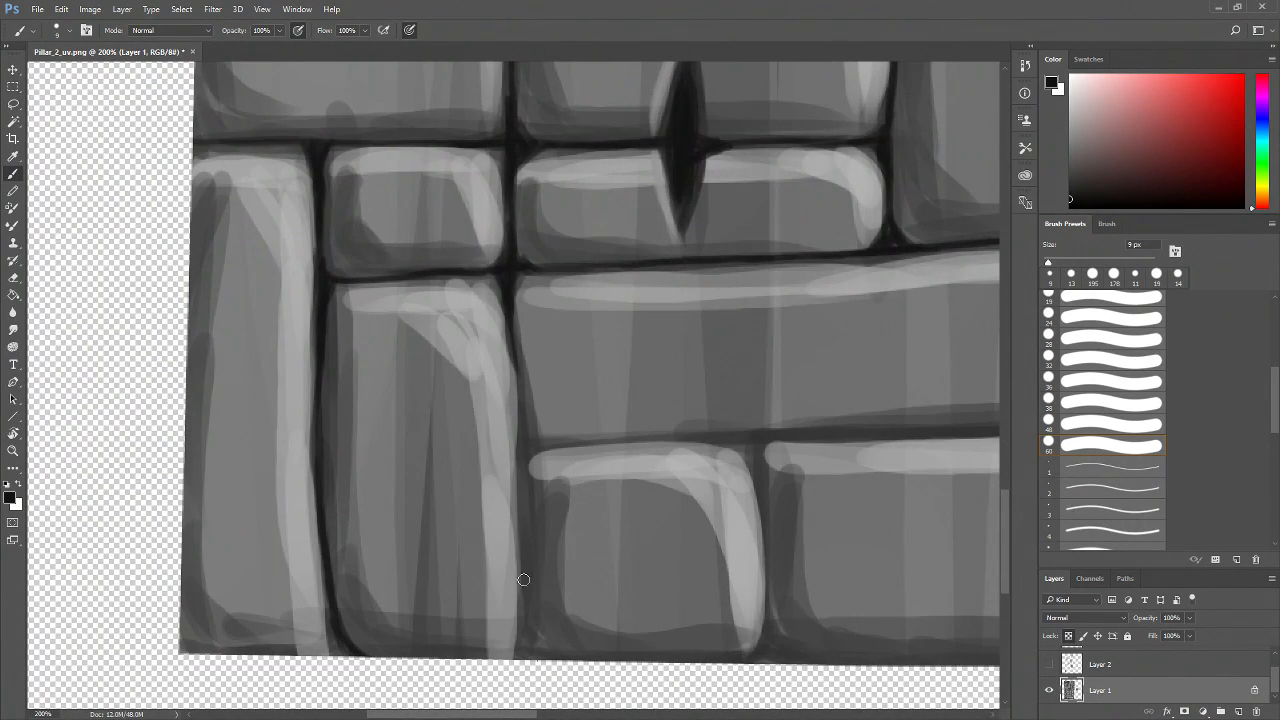
Darken the vertical joint right of the lower tall brick down to the texture's bottom edge
{"action": "left_click_drag", "start_coordinate": [509, 359], "coordinate": [519, 500]}
{"action": "left_click_drag", "start_coordinate": [524, 420], "coordinate": [517, 531]}
{"action": "left_click_drag", "start_coordinate": [524, 483], "coordinate": [517, 593]}
{"action": "mouse_move", "coordinate": [528, 546]}
{"action": "left_mouse_down"}
{"action": "mouse_move", "coordinate": [518, 650]}
{"action": "mouse_move", "coordinate": [490, 662]}
{"action": "mouse_move", "coordinate": [512, 656]}
{"action": "left_mouse_up"}
{"action": "left_click_drag", "start_coordinate": [527, 612], "coordinate": [526, 650]}
{"action": "mouse_move", "coordinate": [529, 628]}
{"action": "left_mouse_down"}
{"action": "mouse_move", "coordinate": [531, 646]}
{"action": "mouse_move", "coordinate": [503, 664]}
{"action": "mouse_move", "coordinate": [537, 658]}
{"action": "left_mouse_up"}
Darken the horizontal joint above the bottom-row bricks and the vertical joint between them
{"action": "left_click_drag", "start_coordinate": [530, 452], "coordinate": [766, 437]}
{"action": "left_click_drag", "start_coordinate": [525, 434], "coordinate": [533, 442]}
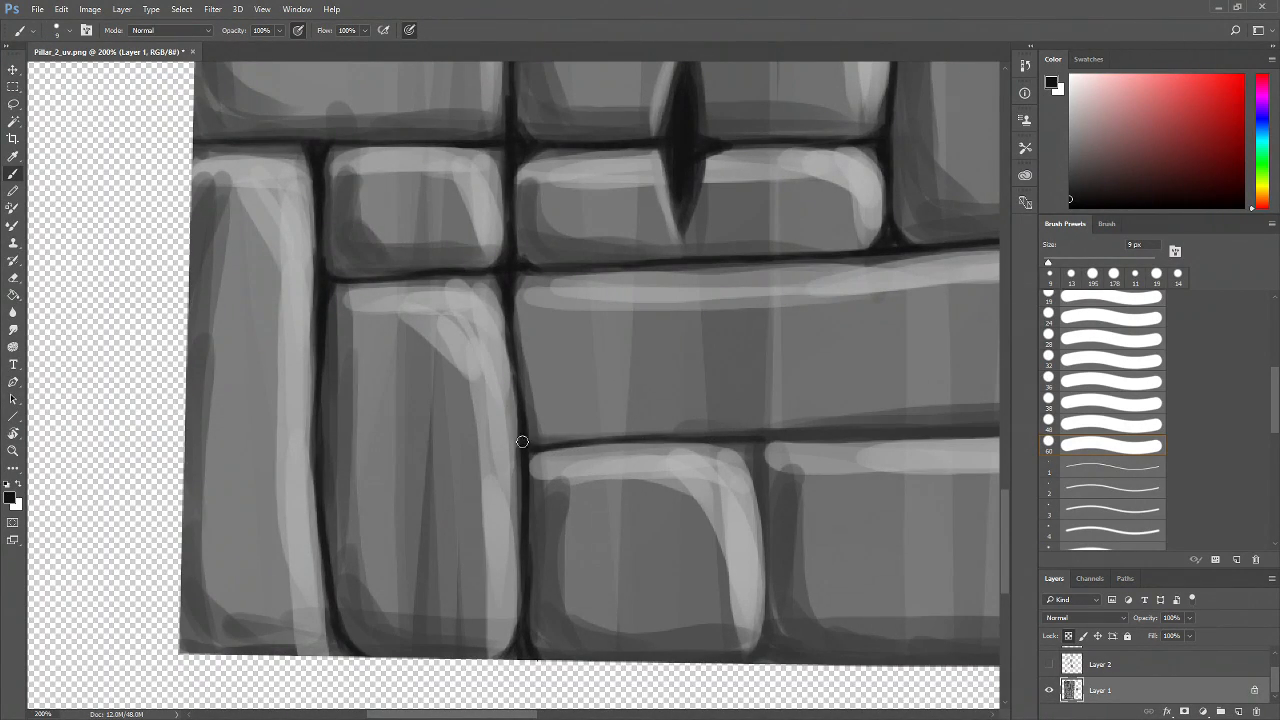
{"action": "left_click_drag", "start_coordinate": [690, 532], "coordinate": [490, 522]}
{"action": "mouse_move", "coordinate": [557, 439]}
{"action": "left_mouse_down"}
{"action": "mouse_move", "coordinate": [572, 660]}
{"action": "mouse_move", "coordinate": [600, 662]}
{"action": "mouse_move", "coordinate": [576, 626]}
{"action": "left_mouse_up"}
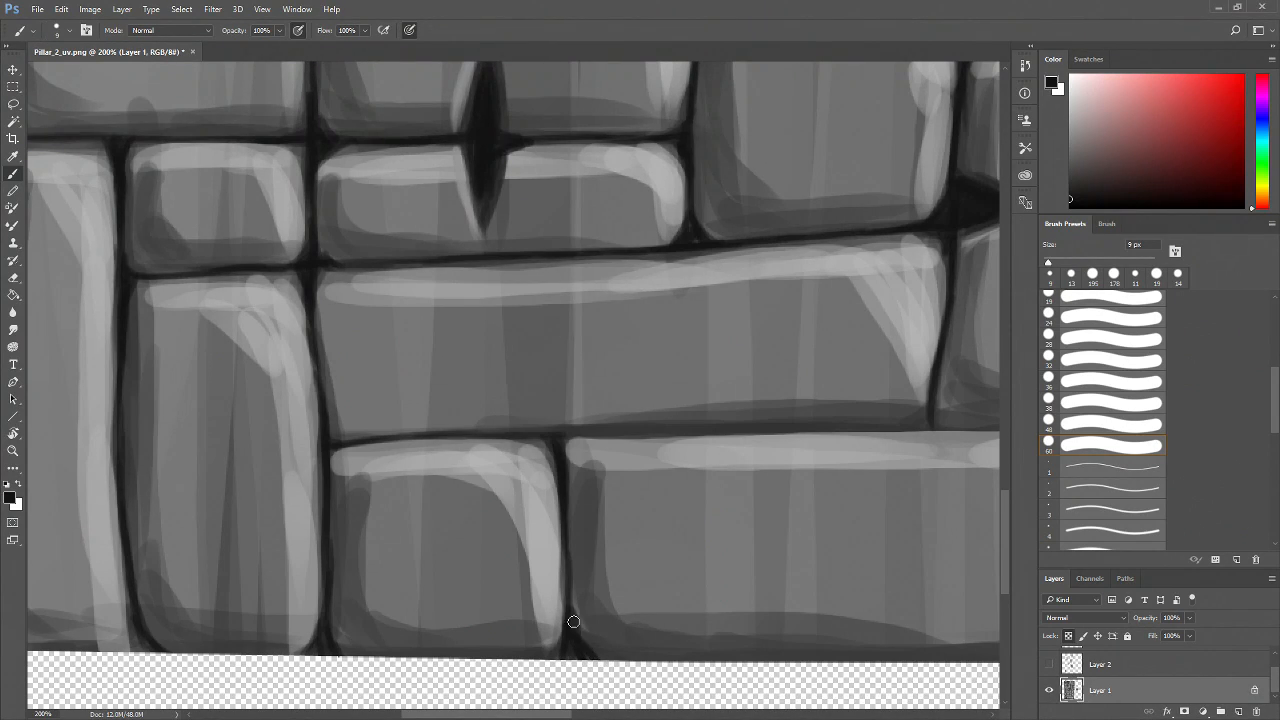
{"action": "left_click_drag", "start_coordinate": [532, 440], "coordinate": [674, 437]}
{"action": "left_click_drag", "start_coordinate": [558, 437], "coordinate": [726, 429]}
{"action": "mouse_move", "coordinate": [650, 436]}
{"action": "left_mouse_down"}
{"action": "mouse_move", "coordinate": [745, 432]}
{"action": "mouse_move", "coordinate": [614, 431]}
{"action": "left_mouse_up"}
{"action": "mouse_move", "coordinate": [702, 435]}
{"action": "left_mouse_down"}
{"action": "mouse_move", "coordinate": [462, 467]}
{"action": "mouse_move", "coordinate": [706, 440]}
{"action": "mouse_move", "coordinate": [490, 455]}
{"action": "left_mouse_up"}
{"action": "left_click_drag", "start_coordinate": [827, 459], "coordinate": [663, 459]}
{"action": "mouse_move", "coordinate": [560, 436]}
{"action": "left_mouse_down"}
{"action": "mouse_move", "coordinate": [775, 437]}
{"action": "mouse_move", "coordinate": [686, 443]}
{"action": "left_mouse_up"}
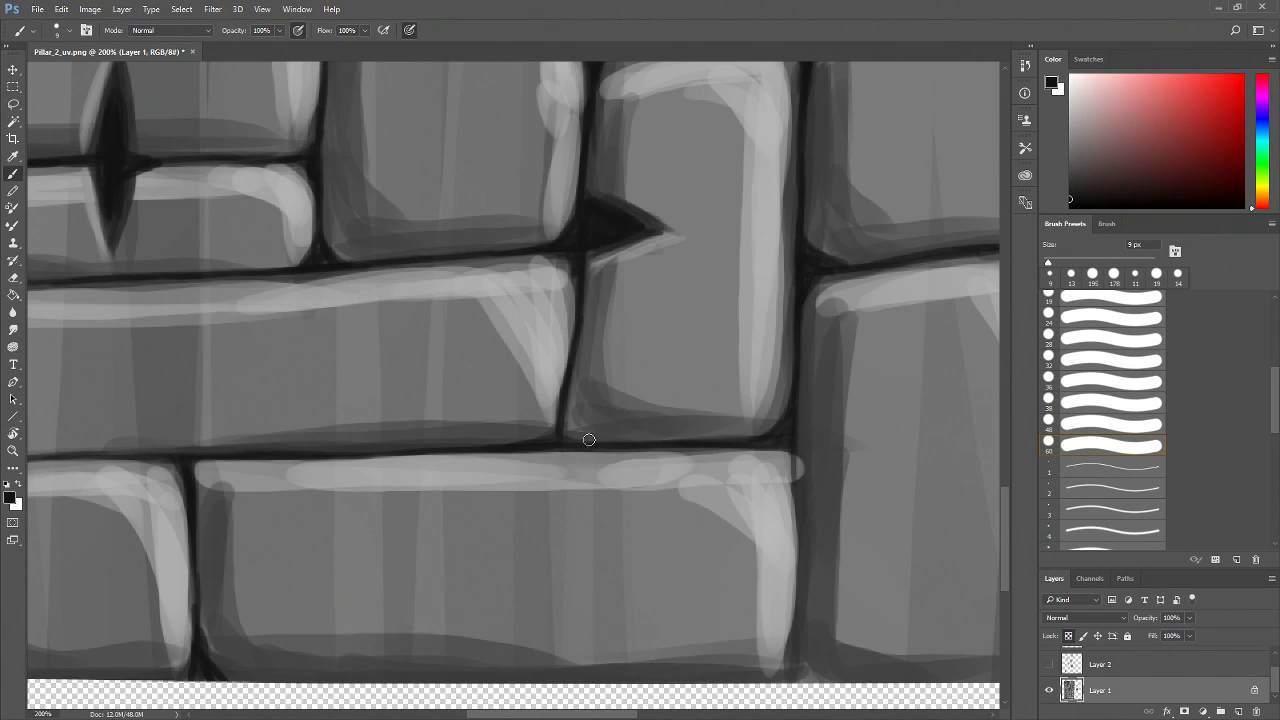
Darken the vertical joint at the right end of the bottom long brick down to the bottom edge
{"action": "scroll", "coordinate": [559, 440], "scroll_direction": "right", "scroll_amount": 3}
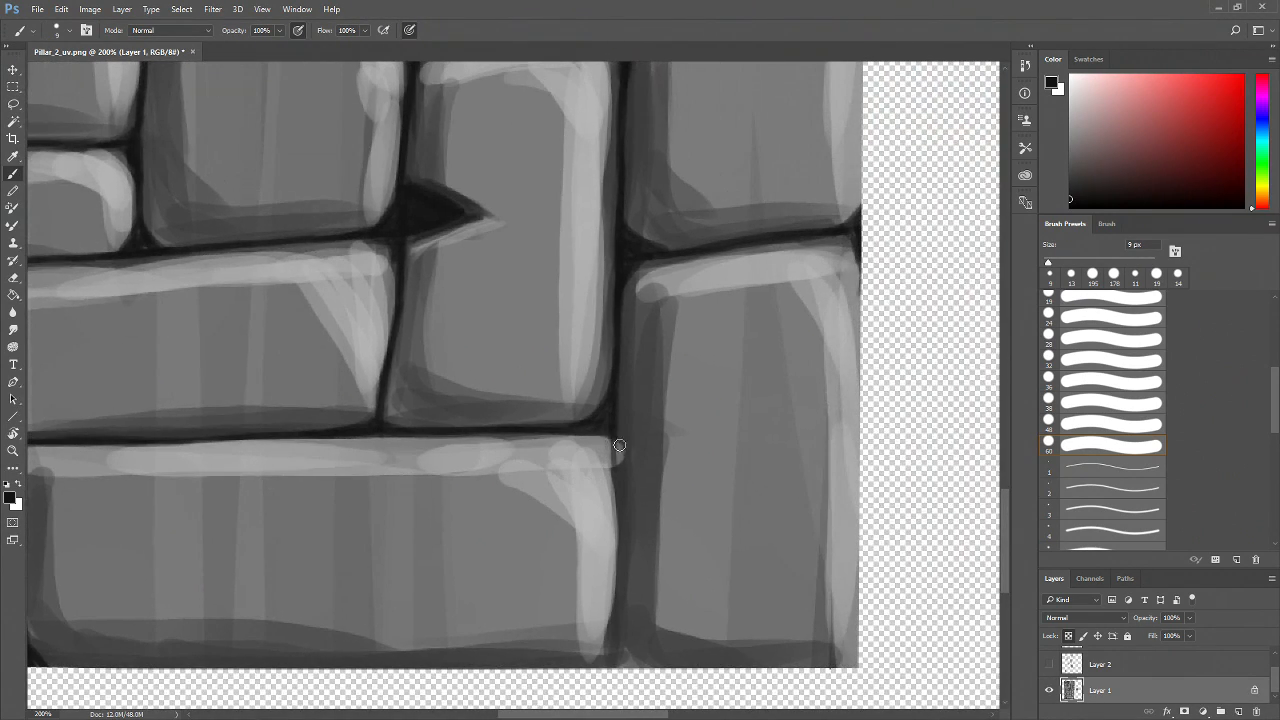
{"action": "mouse_move", "coordinate": [609, 440]}
{"action": "left_mouse_down"}
{"action": "mouse_move", "coordinate": [612, 618]}
{"action": "mouse_move", "coordinate": [619, 444]}
{"action": "mouse_move", "coordinate": [621, 538]}
{"action": "mouse_move", "coordinate": [610, 655]}
{"action": "mouse_move", "coordinate": [611, 426]}
{"action": "left_mouse_up"}
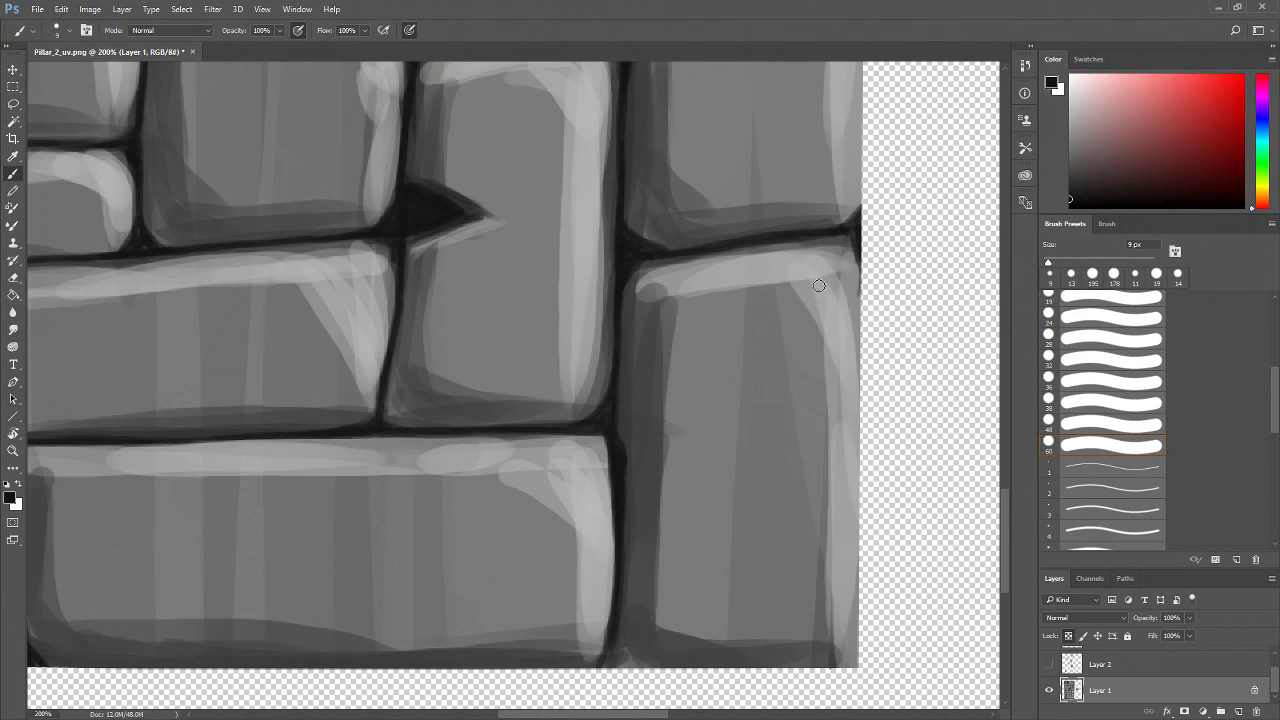
{"action": "left_click_drag", "start_coordinate": [741, 636], "coordinate": [704, 549]}
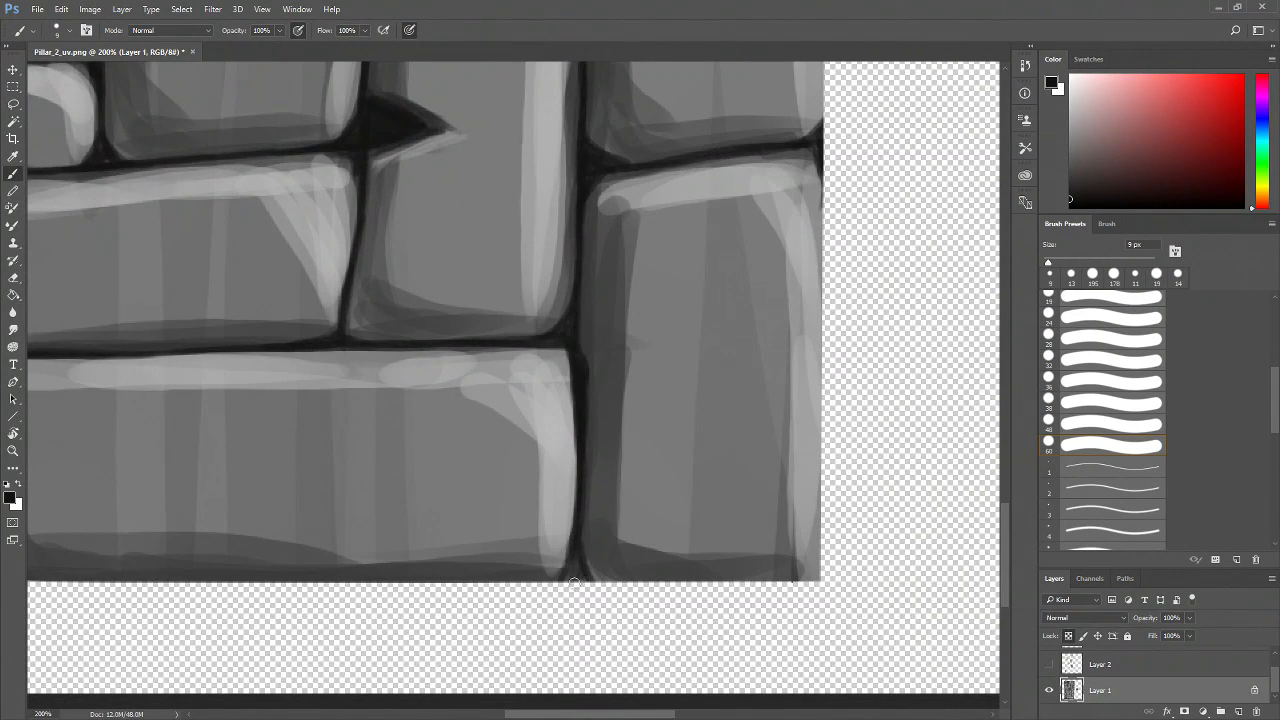
{"action": "mouse_move", "coordinate": [580, 518]}
{"action": "left_mouse_down"}
{"action": "mouse_move", "coordinate": [598, 578]}
{"action": "mouse_move", "coordinate": [565, 568]}
{"action": "left_mouse_up"}
{"action": "left_click_drag", "start_coordinate": [566, 582], "coordinate": [666, 594]}
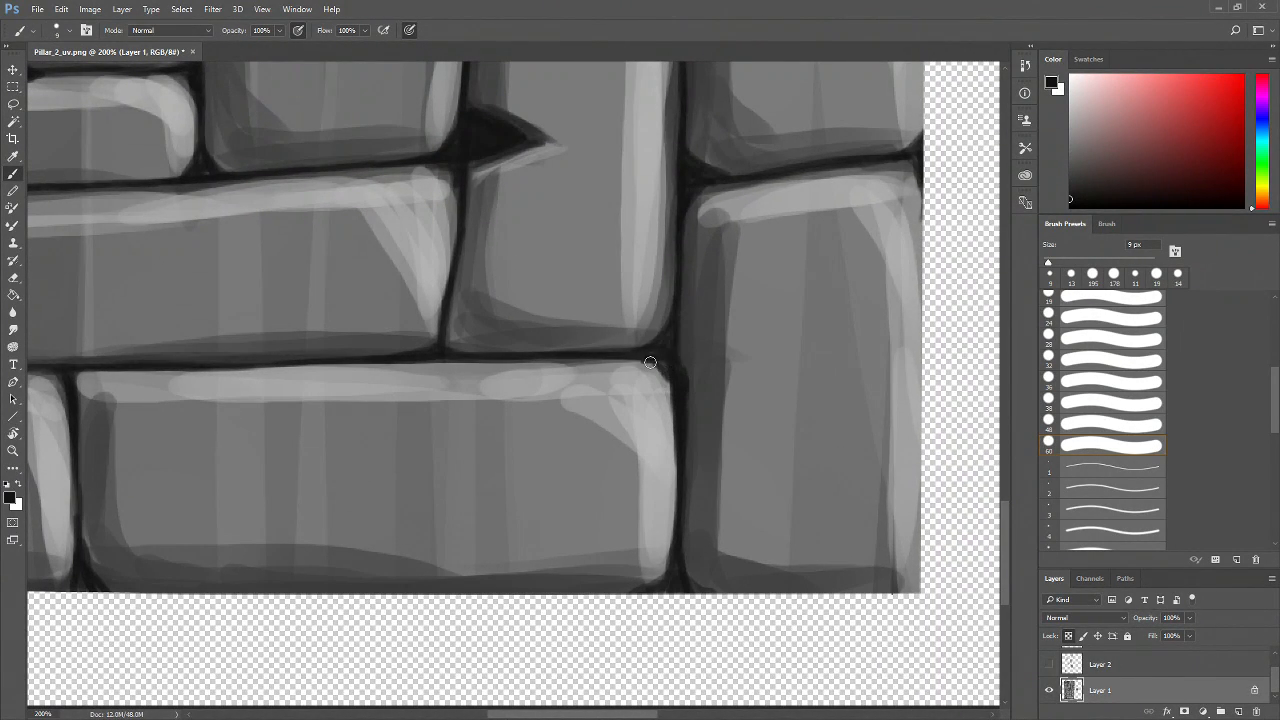
{"action": "left_click_drag", "start_coordinate": [499, 417], "coordinate": [777, 434]}
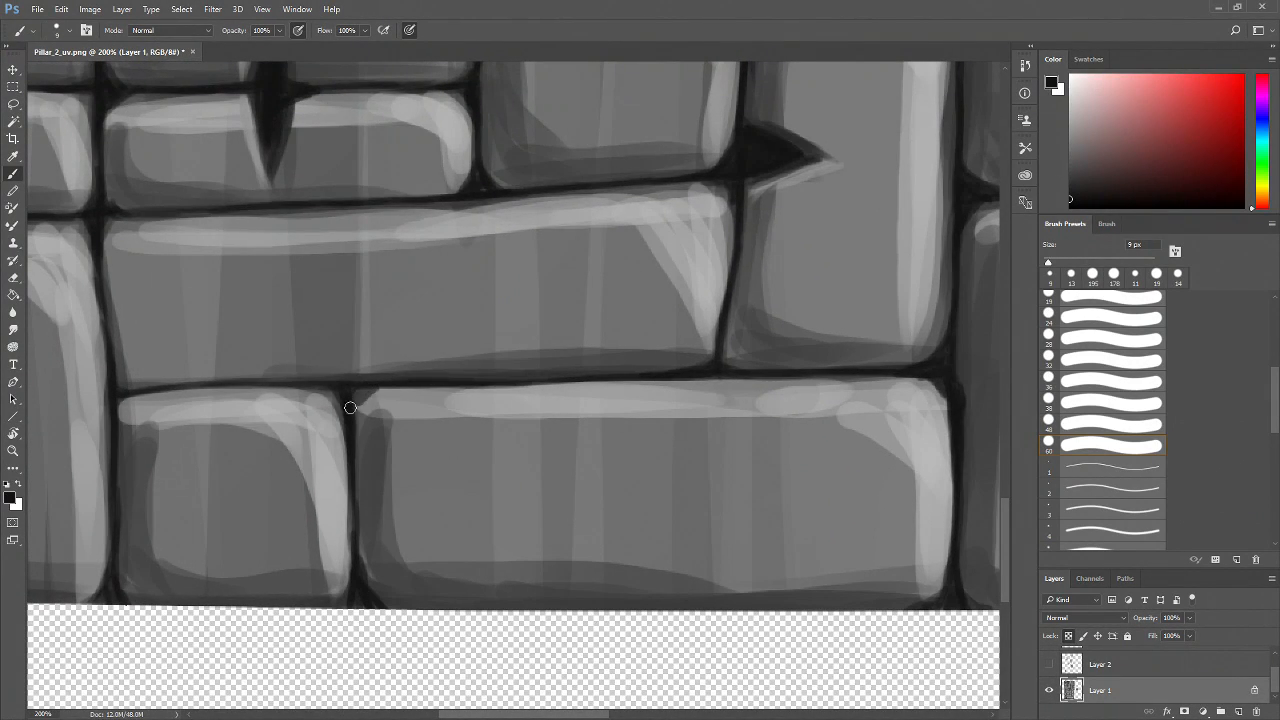
Zoom out to review the texture, then zoom in to 300% on the upper bricks
{"action": "key", "text": "z"}
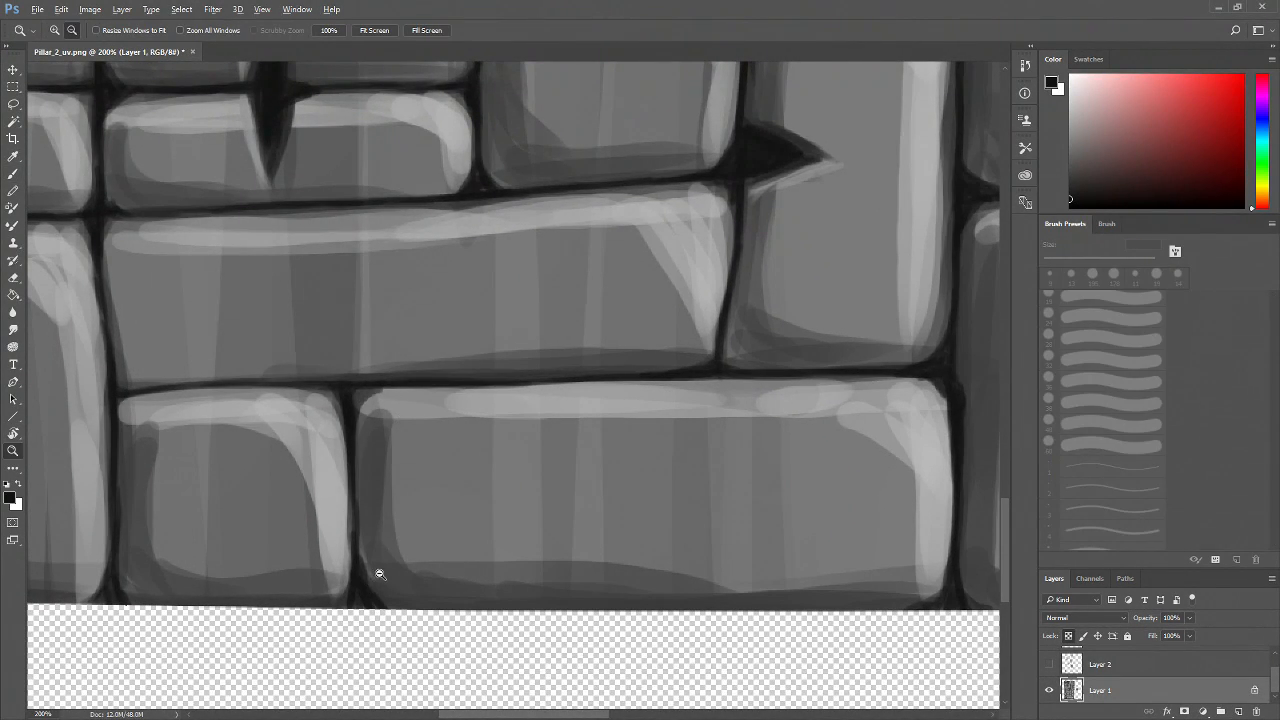
{"action": "left_click", "coordinate": [387, 563], "text": "alt"}
{"action": "left_click", "coordinate": [387, 563], "text": "alt"}
{"action": "left_click", "coordinate": [387, 563], "text": "alt"}
{"action": "scroll", "coordinate": [487, 520], "scroll_direction": "up", "scroll_amount": 3}
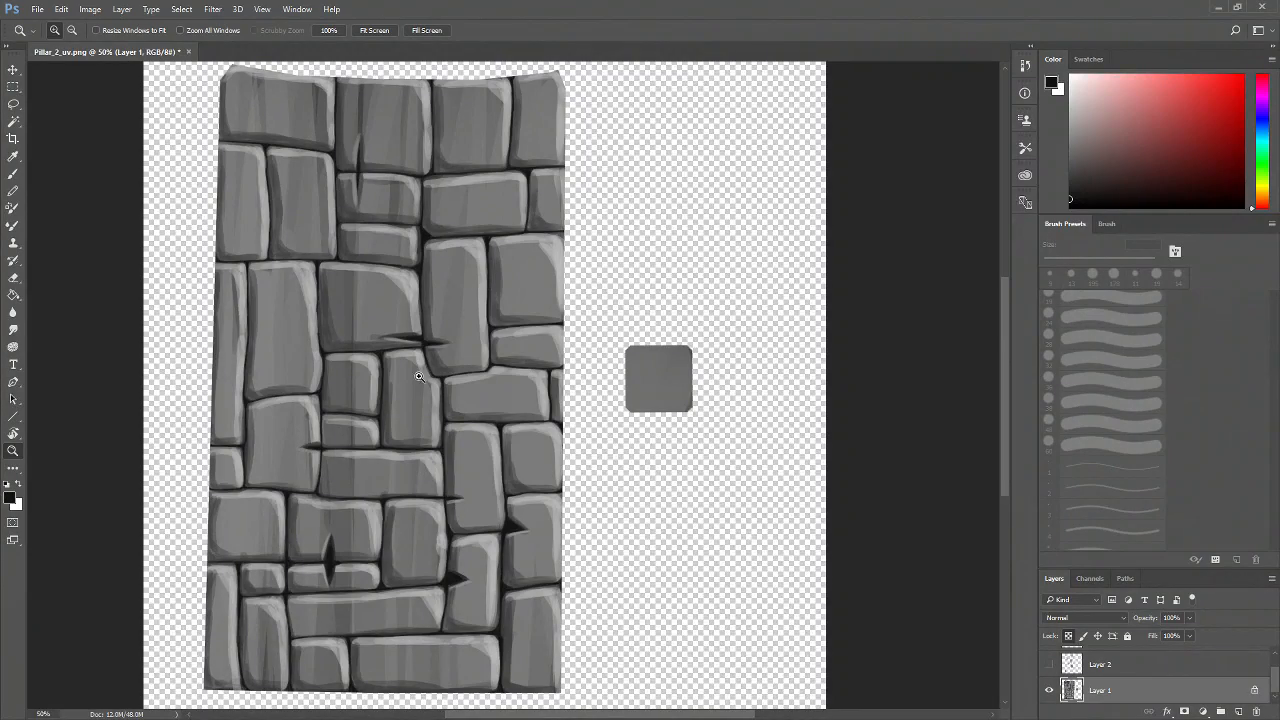
{"action": "left_click", "coordinate": [406, 547]}
{"action": "left_click_drag", "start_coordinate": [370, 309], "coordinate": [421, 543]}
{"action": "left_click", "coordinate": [402, 505]}
{"action": "left_click", "coordinate": [388, 478]}
{"action": "left_click", "coordinate": [388, 476]}
{"action": "left_click_drag", "start_coordinate": [387, 474], "coordinate": [482, 522]}
{"action": "left_click_drag", "start_coordinate": [338, 330], "coordinate": [433, 505]}
{"action": "key", "text": "b"}
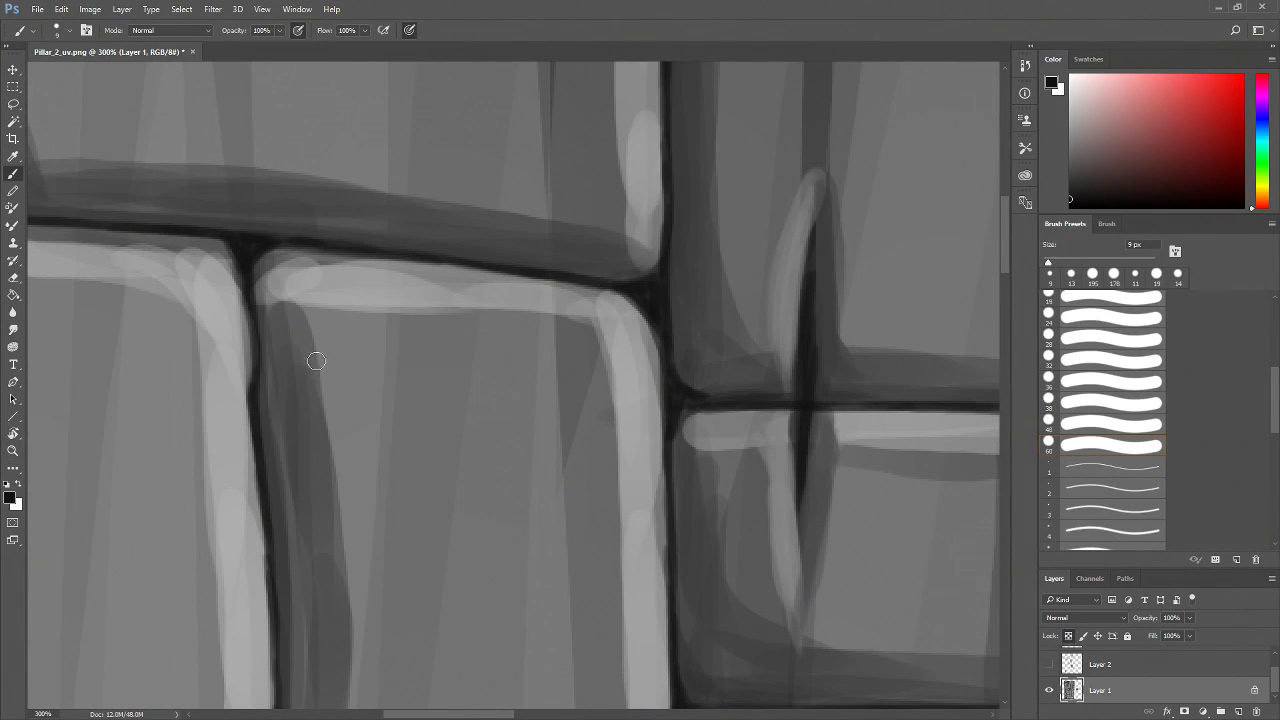
Enlarge the brush to 30 px, sample a mid-grey and paint the shaded strip along a brick's left inner edge
{"action": "left_click_drag", "start_coordinate": [1070, 263], "coordinate": [1076, 263]}
{"action": "left_click", "coordinate": [301, 350], "text": "alt"}
{"action": "left_click_drag", "start_coordinate": [315, 316], "coordinate": [297, 304]}
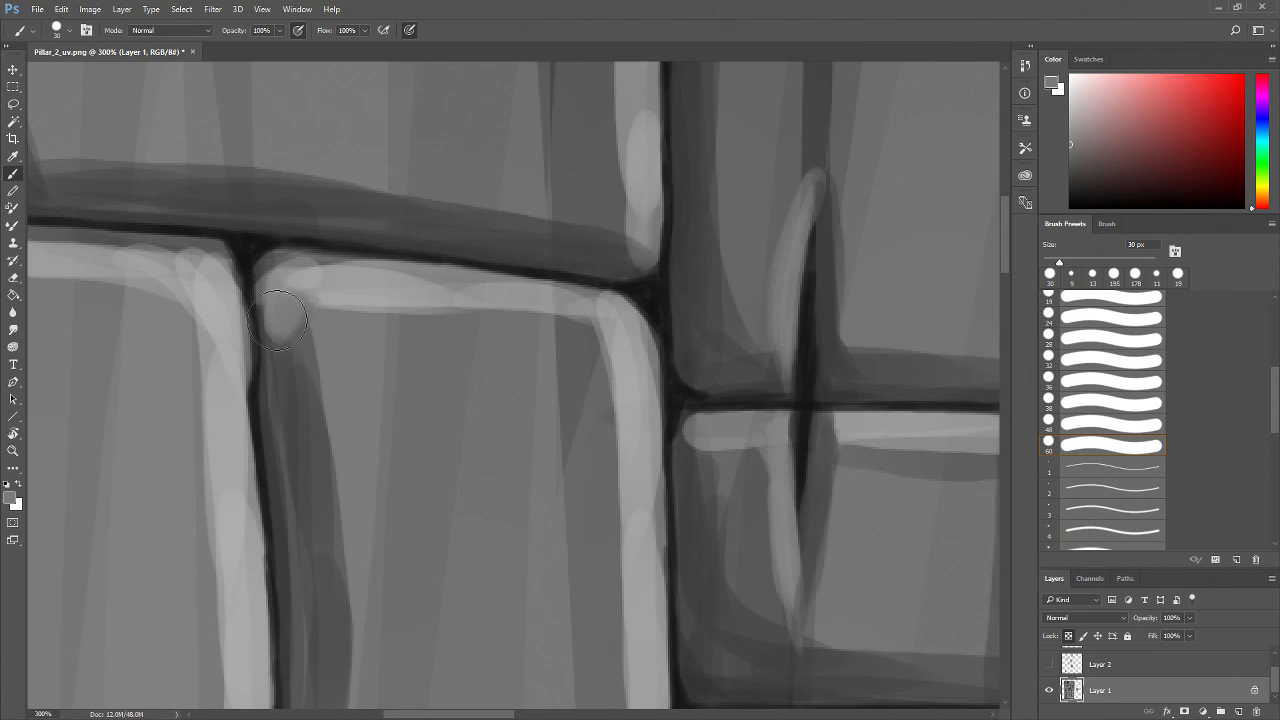
{"action": "key", "text": "ctrl+z"}
{"action": "mouse_move", "coordinate": [298, 318]}
{"action": "left_mouse_down"}
{"action": "mouse_move", "coordinate": [289, 383]}
{"action": "mouse_move", "coordinate": [276, 333]}
{"action": "mouse_move", "coordinate": [300, 508]}
{"action": "left_mouse_up"}
{"action": "left_click", "coordinate": [300, 444], "text": "alt"}
{"action": "mouse_move", "coordinate": [277, 369]}
{"action": "left_mouse_down"}
{"action": "mouse_move", "coordinate": [274, 454]}
{"action": "mouse_move", "coordinate": [293, 397]}
{"action": "mouse_move", "coordinate": [309, 564]}
{"action": "left_mouse_up"}
{"action": "scroll", "coordinate": [325, 463], "scroll_direction": "down", "scroll_amount": 3}
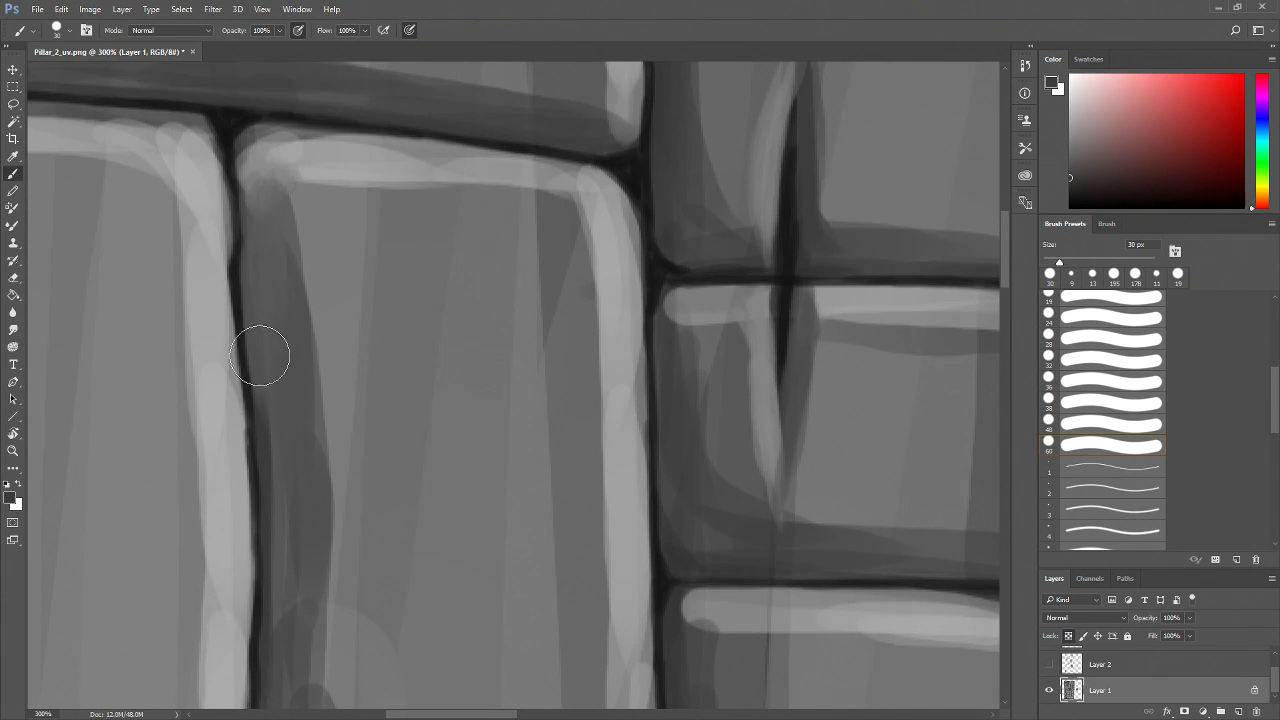
Blend the grey shading down the brick's left inner edge to its bottom corner
{"action": "left_click_drag", "start_coordinate": [260, 337], "coordinate": [277, 600]}
{"action": "left_click_drag", "start_coordinate": [297, 518], "coordinate": [292, 431]}
{"action": "left_click", "coordinate": [290, 425], "text": "alt"}
{"action": "left_click_drag", "start_coordinate": [281, 342], "coordinate": [279, 549]}
{"action": "left_click_drag", "start_coordinate": [293, 371], "coordinate": [285, 565]}
{"action": "left_click_drag", "start_coordinate": [289, 467], "coordinate": [316, 581]}
{"action": "left_click_drag", "start_coordinate": [306, 521], "coordinate": [309, 550]}
{"action": "left_click_drag", "start_coordinate": [309, 631], "coordinate": [297, 484]}
{"action": "left_click", "coordinate": [279, 471], "text": "alt"}
{"action": "left_click_drag", "start_coordinate": [273, 402], "coordinate": [292, 541]}
{"action": "mouse_move", "coordinate": [264, 465]}
{"action": "left_mouse_down"}
{"action": "mouse_move", "coordinate": [274, 492]}
{"action": "mouse_move", "coordinate": [251, 537]}
{"action": "mouse_move", "coordinate": [271, 543]}
{"action": "left_mouse_up"}
{"action": "left_click", "coordinate": [317, 437], "text": "alt"}
{"action": "left_click_drag", "start_coordinate": [324, 401], "coordinate": [340, 466]}
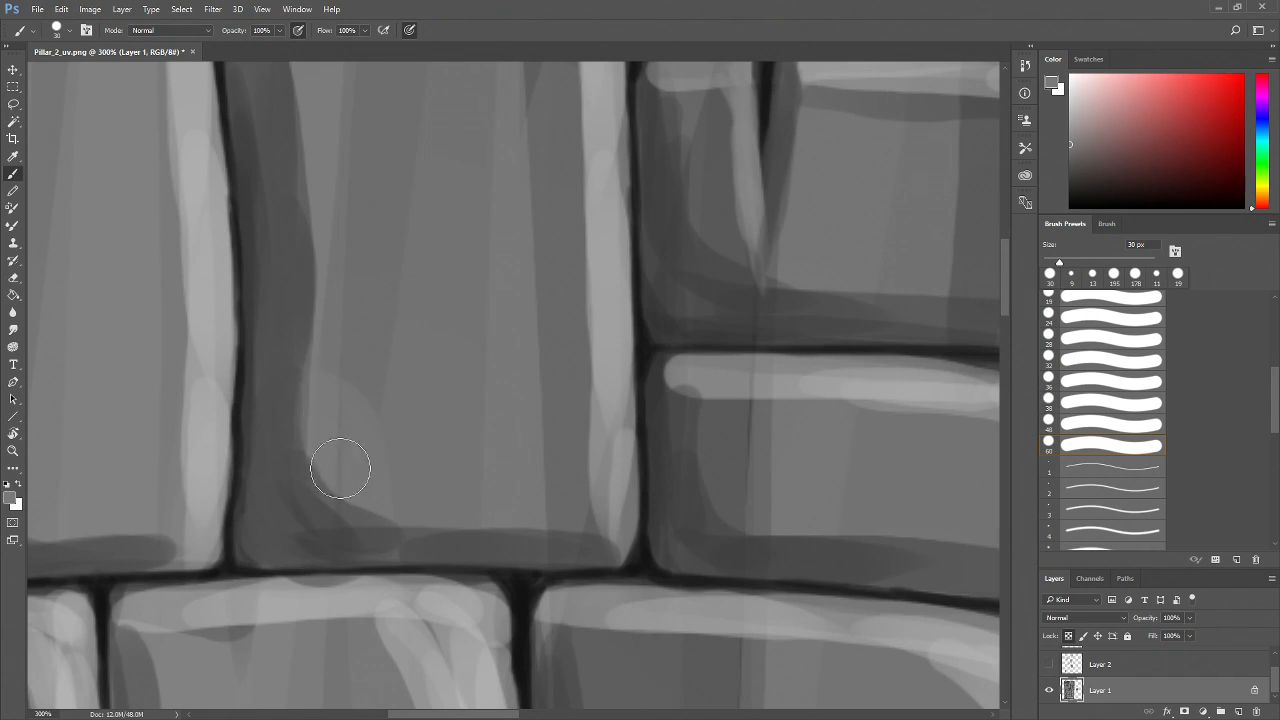
Blend the grey shading around the brick's lower-left corner and along its bottom edge
{"action": "left_click_drag", "start_coordinate": [320, 423], "coordinate": [334, 500]}
{"action": "left_click", "coordinate": [291, 441], "text": "alt"}
{"action": "mouse_move", "coordinate": [292, 428]}
{"action": "left_mouse_down"}
{"action": "mouse_move", "coordinate": [294, 480]}
{"action": "mouse_move", "coordinate": [331, 480]}
{"action": "left_mouse_up"}
{"action": "left_click_drag", "start_coordinate": [295, 376], "coordinate": [365, 503]}
{"action": "left_click_drag", "start_coordinate": [496, 528], "coordinate": [460, 482]}
{"action": "left_click", "coordinate": [260, 491], "text": "alt"}
{"action": "mouse_move", "coordinate": [321, 476]}
{"action": "left_mouse_down"}
{"action": "mouse_move", "coordinate": [240, 466]}
{"action": "mouse_move", "coordinate": [290, 483]}
{"action": "mouse_move", "coordinate": [254, 453]}
{"action": "mouse_move", "coordinate": [258, 328]}
{"action": "mouse_move", "coordinate": [247, 471]}
{"action": "mouse_move", "coordinate": [311, 492]}
{"action": "mouse_move", "coordinate": [390, 439]}
{"action": "mouse_move", "coordinate": [391, 495]}
{"action": "mouse_move", "coordinate": [410, 502]}
{"action": "mouse_move", "coordinate": [285, 496]}
{"action": "mouse_move", "coordinate": [469, 499]}
{"action": "left_mouse_up"}
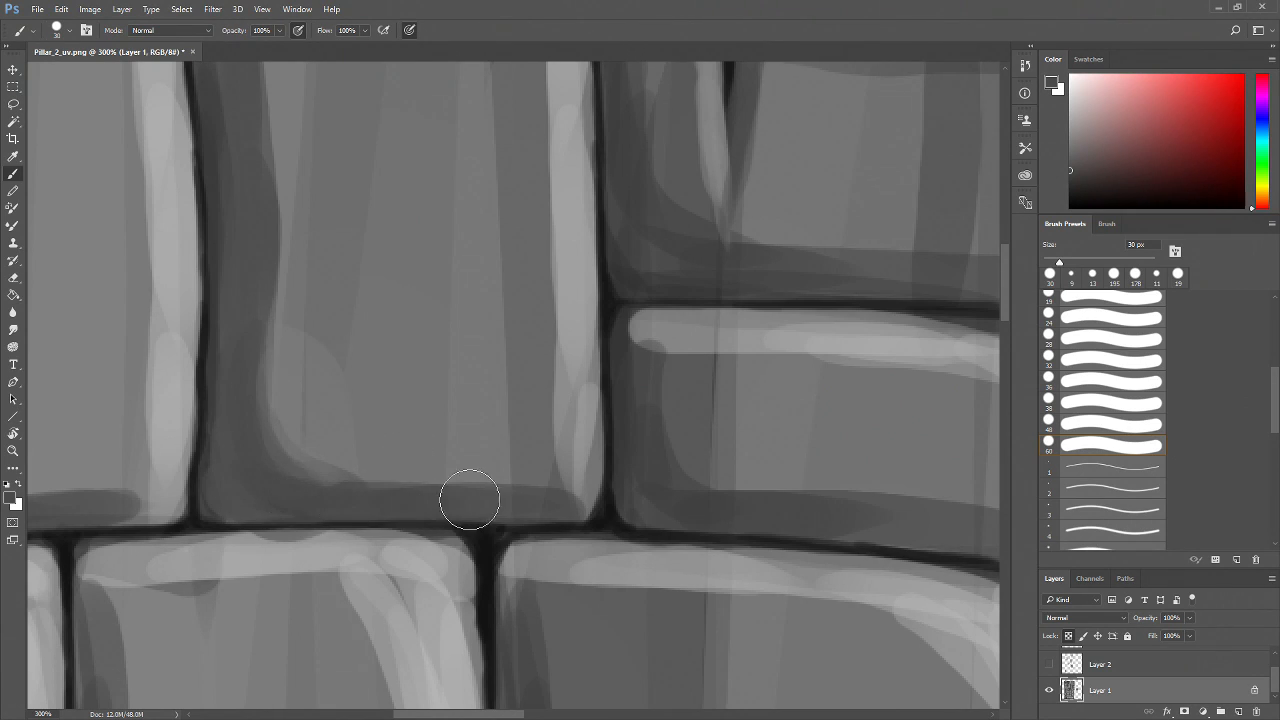
Paint and blend the light highlight down the brick's right edge into its bottom-right corner
{"action": "left_click", "coordinate": [549, 503], "text": "alt"}
{"action": "mouse_move", "coordinate": [565, 482]}
{"action": "left_mouse_down"}
{"action": "mouse_move", "coordinate": [588, 444]}
{"action": "mouse_move", "coordinate": [545, 490]}
{"action": "mouse_move", "coordinate": [574, 471]}
{"action": "mouse_move", "coordinate": [554, 498]}
{"action": "mouse_move", "coordinate": [528, 457]}
{"action": "mouse_move", "coordinate": [548, 470]}
{"action": "mouse_move", "coordinate": [538, 488]}
{"action": "mouse_move", "coordinate": [555, 482]}
{"action": "mouse_move", "coordinate": [518, 493]}
{"action": "mouse_move", "coordinate": [549, 499]}
{"action": "mouse_move", "coordinate": [517, 502]}
{"action": "mouse_move", "coordinate": [569, 492]}
{"action": "mouse_move", "coordinate": [493, 492]}
{"action": "mouse_move", "coordinate": [541, 493]}
{"action": "left_mouse_up"}
{"action": "left_click", "coordinate": [587, 447], "text": "alt"}
{"action": "left_click", "coordinate": [528, 454], "text": "alt"}
{"action": "left_click", "coordinate": [574, 433], "text": "alt"}
{"action": "mouse_move", "coordinate": [590, 386]}
{"action": "left_mouse_down"}
{"action": "mouse_move", "coordinate": [583, 363]}
{"action": "mouse_move", "coordinate": [584, 422]}
{"action": "left_mouse_up"}
{"action": "left_click", "coordinate": [578, 324], "text": "alt"}
{"action": "mouse_move", "coordinate": [577, 322]}
{"action": "left_mouse_down"}
{"action": "mouse_move", "coordinate": [568, 446]}
{"action": "mouse_move", "coordinate": [582, 341]}
{"action": "mouse_move", "coordinate": [587, 475]}
{"action": "mouse_move", "coordinate": [574, 394]}
{"action": "mouse_move", "coordinate": [578, 432]}
{"action": "mouse_move", "coordinate": [575, 502]}
{"action": "left_mouse_up"}
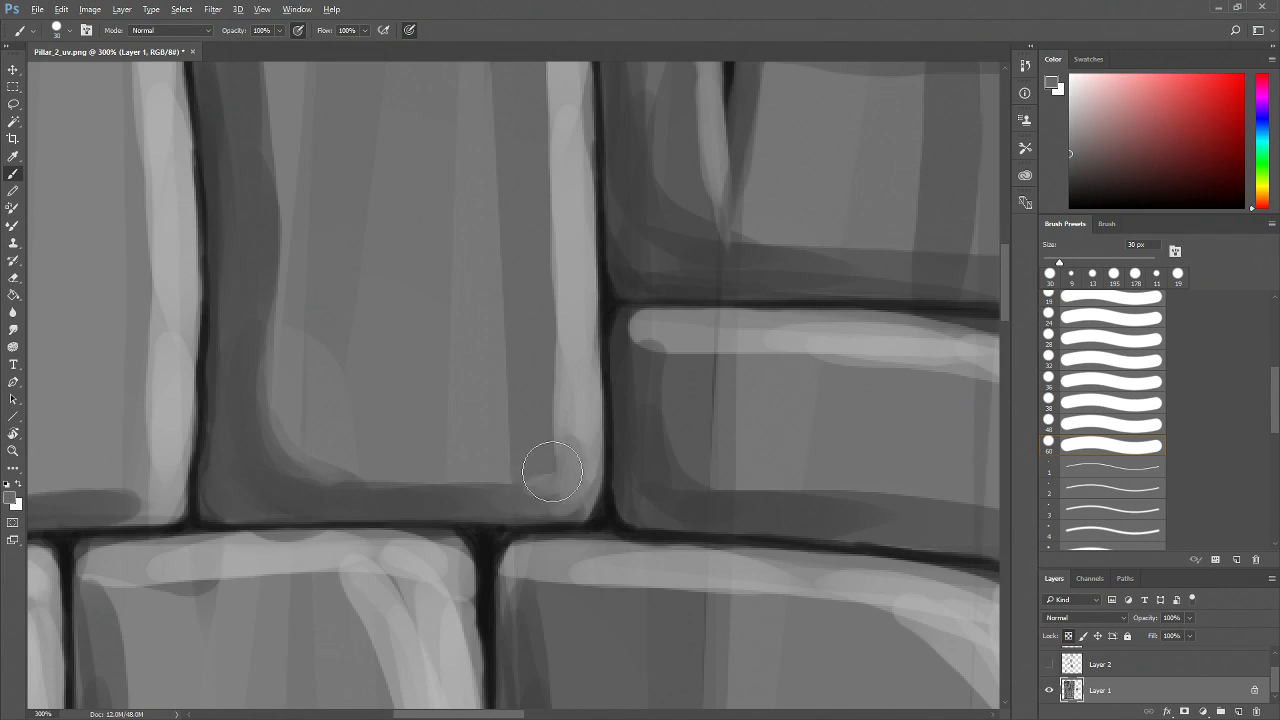
{"action": "mouse_move", "coordinate": [525, 503]}
{"action": "left_mouse_down"}
{"action": "mouse_move", "coordinate": [556, 490]}
{"action": "mouse_move", "coordinate": [489, 489]}
{"action": "mouse_move", "coordinate": [548, 497]}
{"action": "left_mouse_up"}
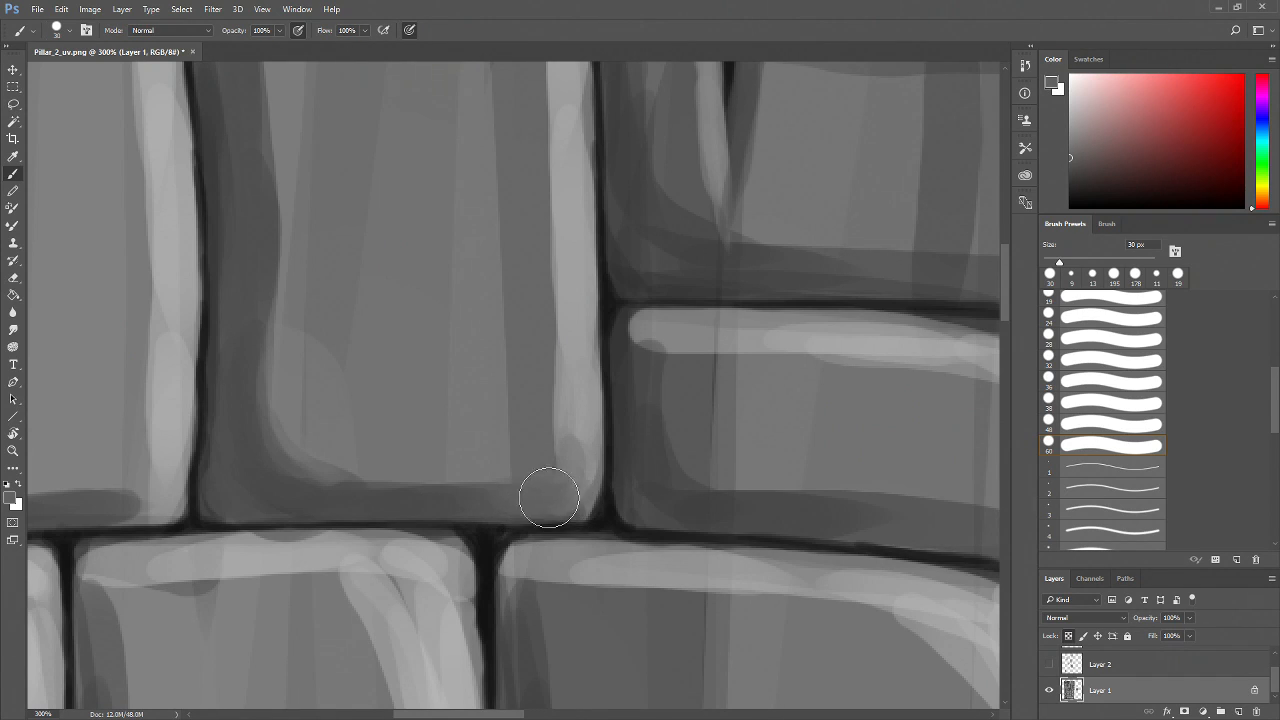
{"action": "left_click", "coordinate": [483, 441], "text": "alt"}
{"action": "left_click_drag", "start_coordinate": [532, 390], "coordinate": [518, 452]}
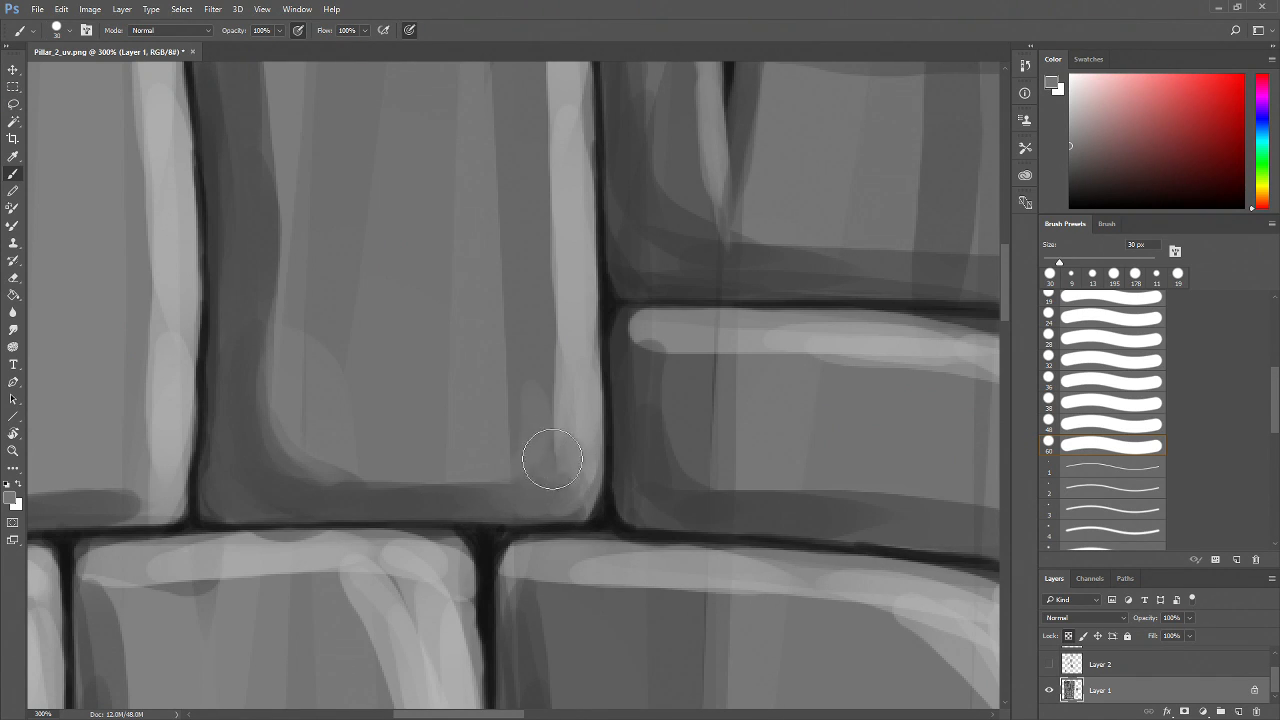
Soften the shading across the lower part of the brick face at 400% zoom
{"action": "key", "text": "z"}
{"action": "left_click", "coordinate": [553, 462], "text": "alt"}
{"action": "left_click", "coordinate": [553, 462], "text": "alt"}
{"action": "left_click_drag", "start_coordinate": [571, 461], "coordinate": [537, 494]}
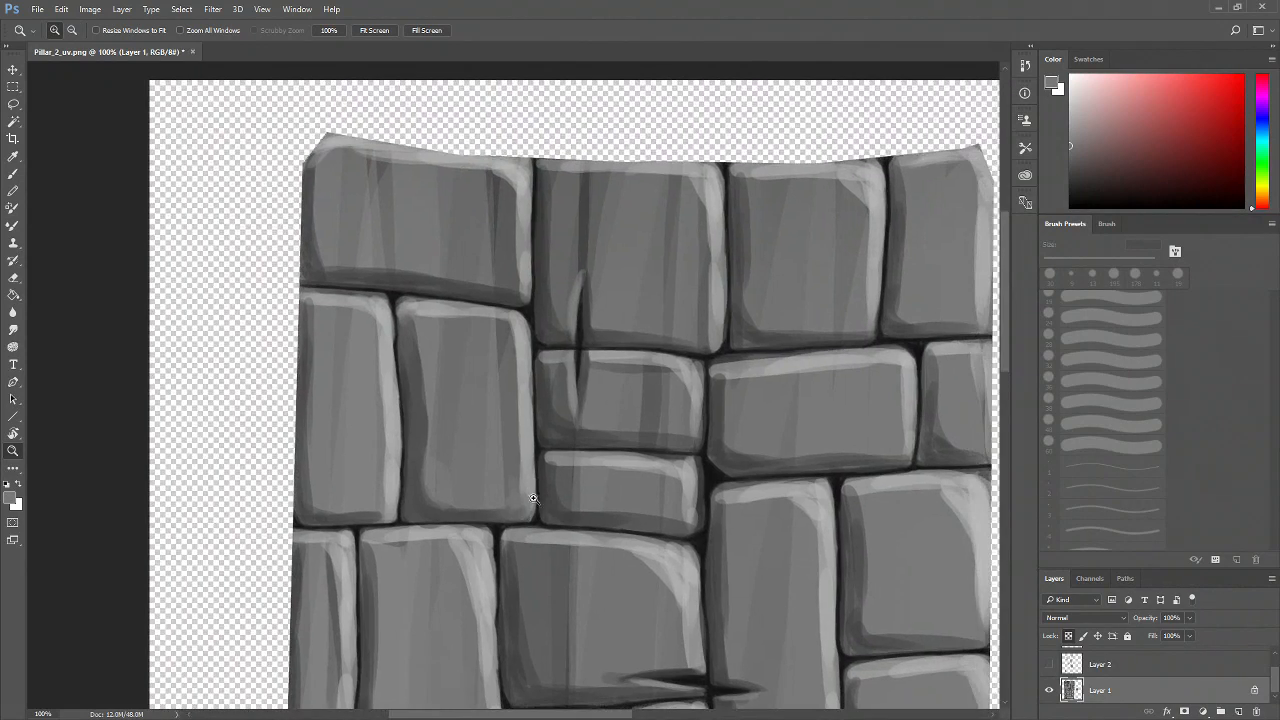
{"action": "left_click", "coordinate": [493, 491]}
{"action": "left_click", "coordinate": [493, 491]}
{"action": "left_click_drag", "start_coordinate": [400, 463], "coordinate": [445, 454]}
{"action": "left_click", "coordinate": [377, 391]}
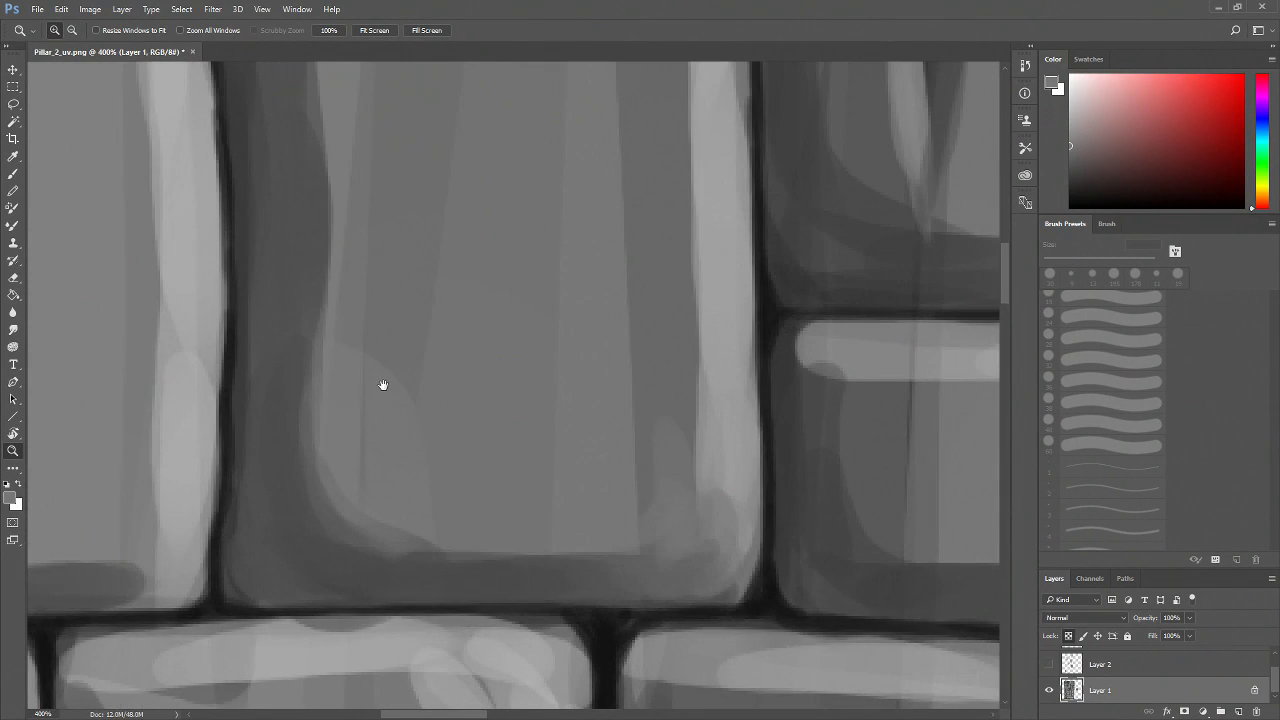
{"action": "left_click_drag", "start_coordinate": [383, 380], "coordinate": [391, 406]}
{"action": "key", "text": "b"}
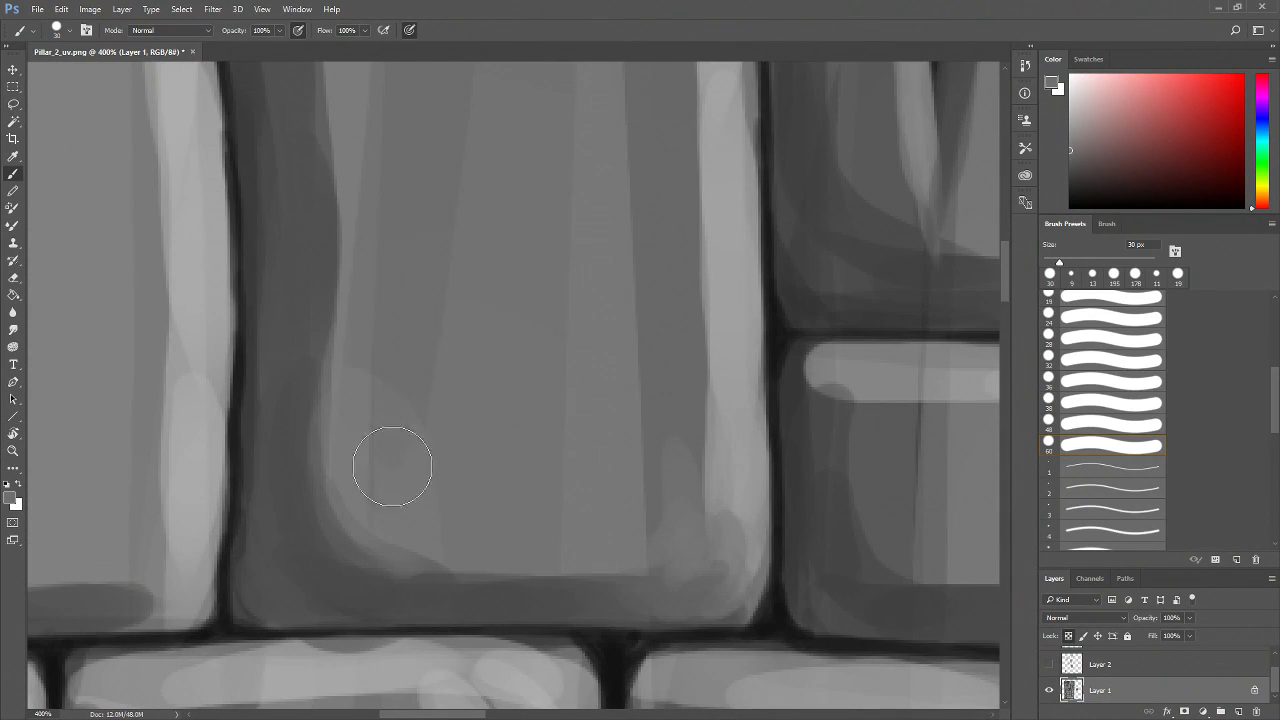
{"action": "left_click", "coordinate": [356, 361], "text": "alt"}
{"action": "mouse_move", "coordinate": [357, 451]}
{"action": "left_mouse_down"}
{"action": "mouse_move", "coordinate": [349, 404]}
{"action": "mouse_move", "coordinate": [372, 408]}
{"action": "mouse_move", "coordinate": [390, 476]}
{"action": "mouse_move", "coordinate": [374, 496]}
{"action": "mouse_move", "coordinate": [362, 465]}
{"action": "mouse_move", "coordinate": [411, 527]}
{"action": "left_mouse_up"}
{"action": "left_click_drag", "start_coordinate": [574, 457], "coordinate": [405, 437]}
{"action": "left_click_drag", "start_coordinate": [514, 371], "coordinate": [531, 509]}
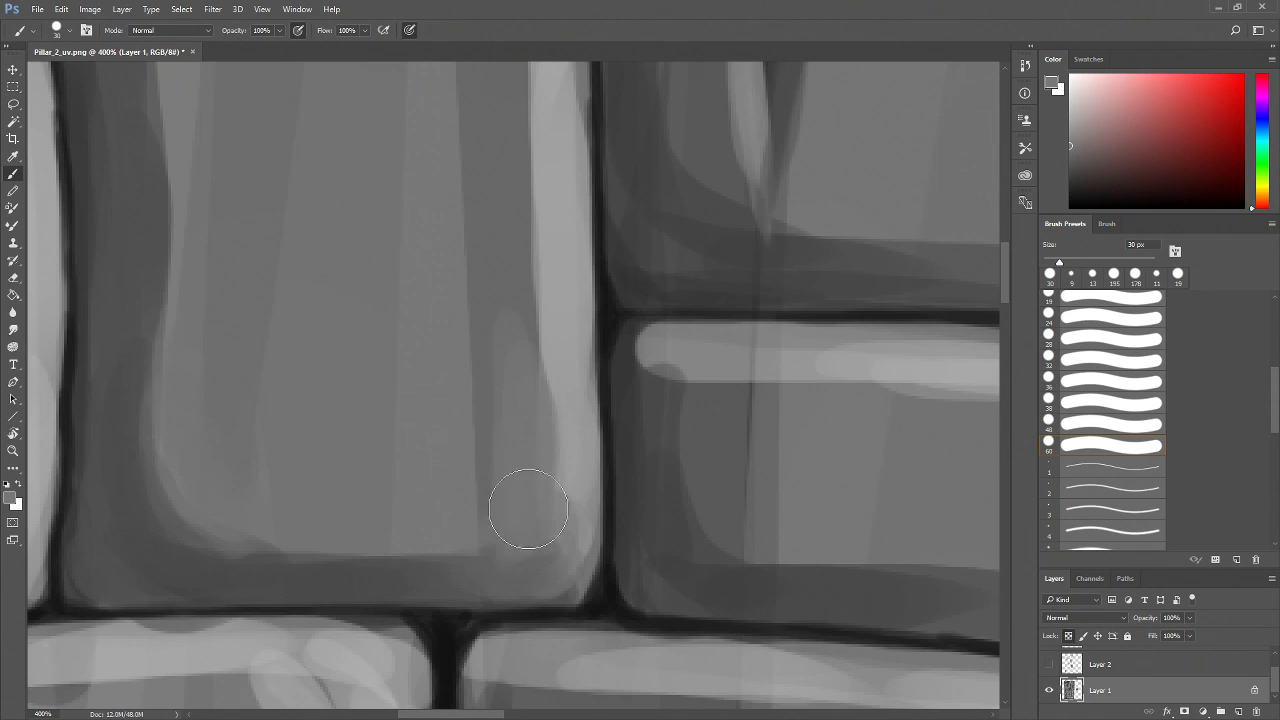
Paint vertical grey strokes down the brick face to add surface variation
{"action": "left_click", "coordinate": [486, 267], "text": "alt"}
{"action": "left_click_drag", "start_coordinate": [451, 233], "coordinate": [449, 428]}
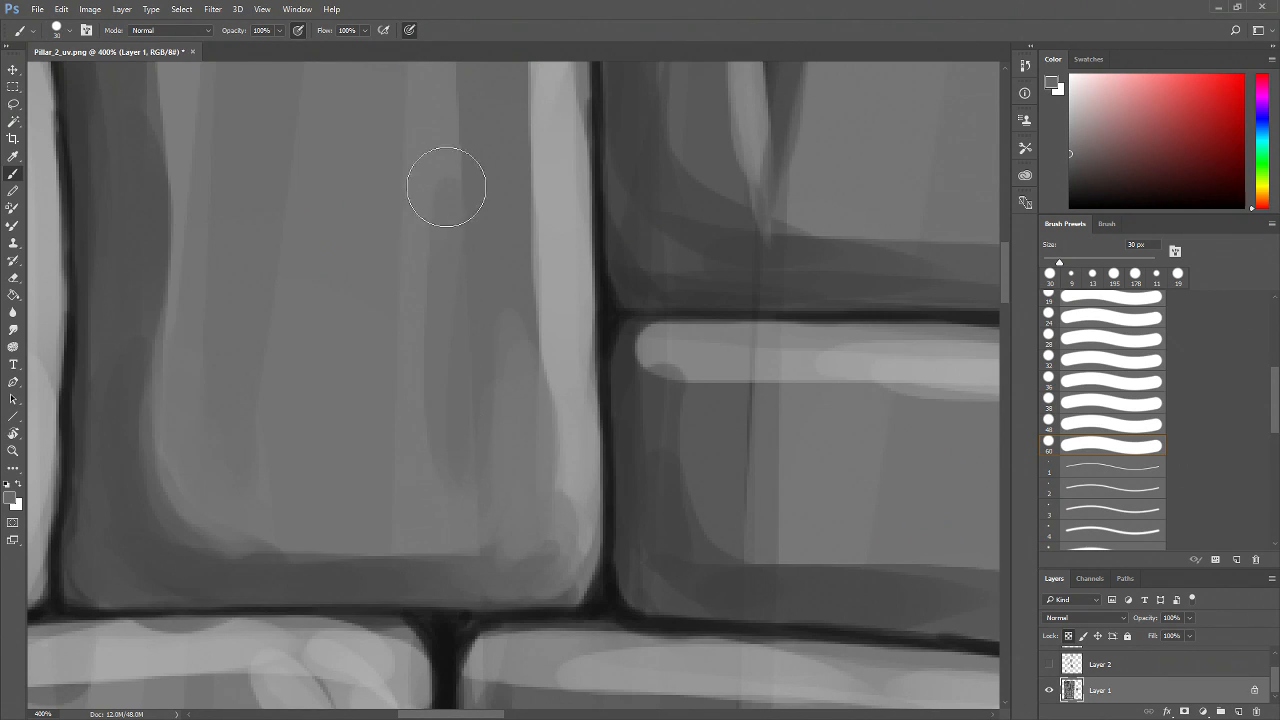
{"action": "left_click_drag", "start_coordinate": [447, 190], "coordinate": [455, 500]}
{"action": "left_click_drag", "start_coordinate": [512, 260], "coordinate": [466, 474]}
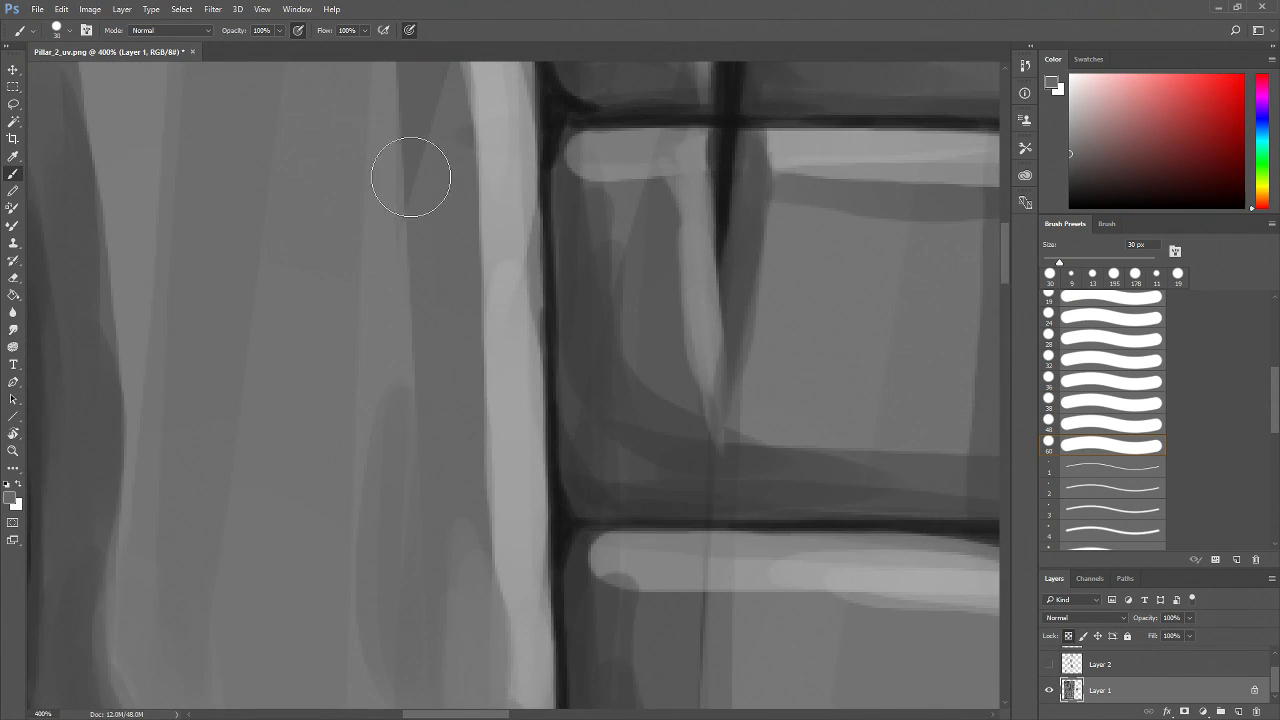
{"action": "left_click_drag", "start_coordinate": [434, 231], "coordinate": [419, 527]}
{"action": "left_click_drag", "start_coordinate": [389, 249], "coordinate": [393, 475]}
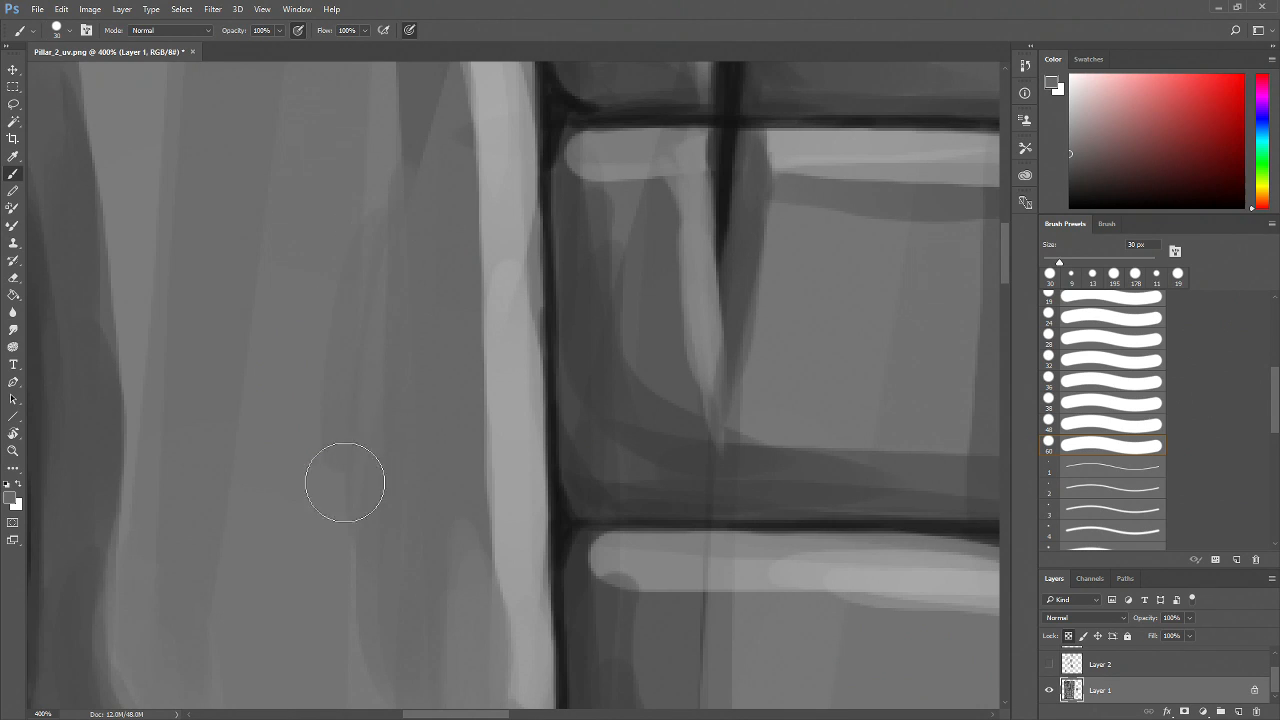
{"action": "left_click_drag", "start_coordinate": [364, 205], "coordinate": [328, 508]}
{"action": "left_click", "coordinate": [268, 380], "text": "alt"}
{"action": "left_click_drag", "start_coordinate": [267, 323], "coordinate": [237, 507]}
{"action": "left_click_drag", "start_coordinate": [293, 183], "coordinate": [277, 515]}
{"action": "left_click_drag", "start_coordinate": [366, 471], "coordinate": [341, 196]}
{"action": "left_click_drag", "start_coordinate": [180, 260], "coordinate": [135, 455]}
{"action": "left_click_drag", "start_coordinate": [149, 203], "coordinate": [160, 462]}
{"action": "left_click_drag", "start_coordinate": [201, 377], "coordinate": [215, 465]}
{"action": "left_click", "coordinate": [263, 177], "text": "alt"}
{"action": "mouse_move", "coordinate": [267, 147]}
{"action": "left_mouse_down"}
{"action": "mouse_move", "coordinate": [311, 425]}
{"action": "mouse_move", "coordinate": [328, 456]}
{"action": "left_mouse_up"}
{"action": "left_click_drag", "start_coordinate": [323, 281], "coordinate": [340, 448]}
{"action": "left_click_drag", "start_coordinate": [377, 298], "coordinate": [385, 440]}
{"action": "mouse_move", "coordinate": [427, 226]}
{"action": "left_mouse_down"}
{"action": "mouse_move", "coordinate": [435, 440]}
{"action": "mouse_move", "coordinate": [441, 375]}
{"action": "left_mouse_up"}
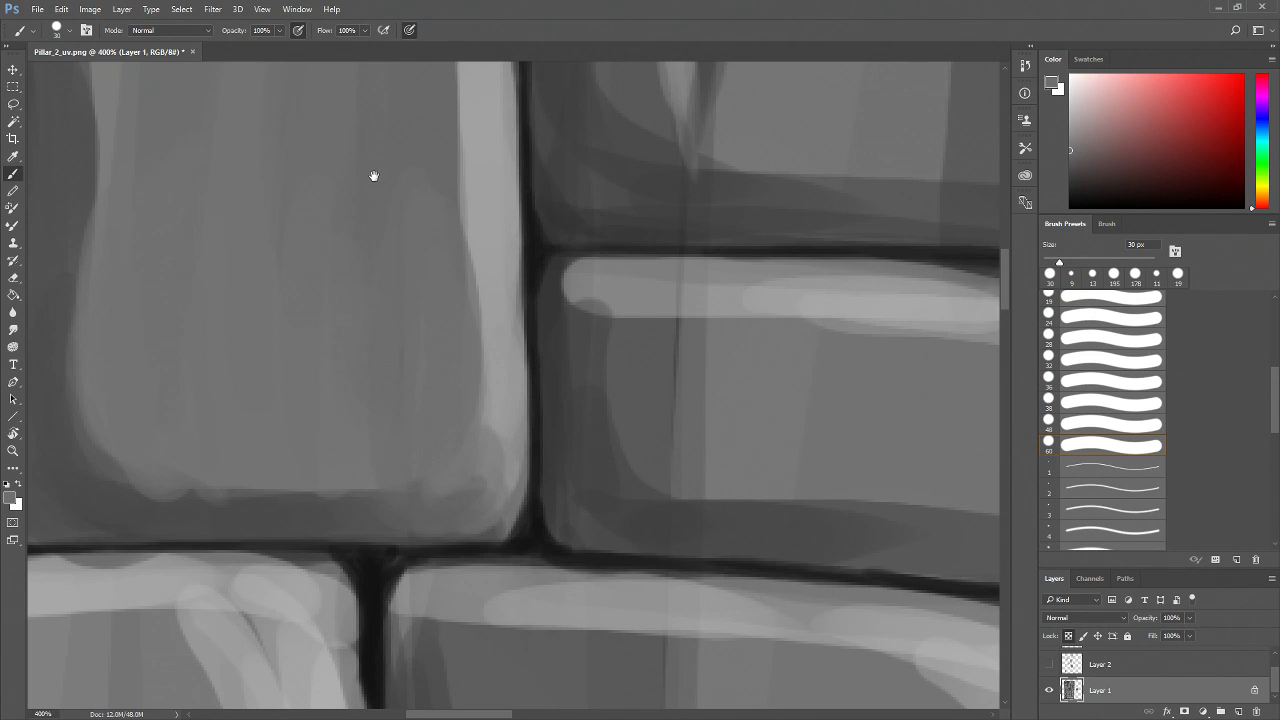
Sample a grey and blend the shading along the brick's bottom edge
{"action": "left_click_drag", "start_coordinate": [374, 176], "coordinate": [374, 366]}
{"action": "mouse_move", "coordinate": [471, 600]}
{"action": "left_mouse_down"}
{"action": "mouse_move", "coordinate": [450, 512]}
{"action": "mouse_move", "coordinate": [417, 491]}
{"action": "mouse_move", "coordinate": [429, 451]}
{"action": "mouse_move", "coordinate": [417, 466]}
{"action": "mouse_move", "coordinate": [441, 530]}
{"action": "mouse_move", "coordinate": [434, 489]}
{"action": "left_mouse_up"}
{"action": "left_click", "coordinate": [351, 544], "text": "alt"}
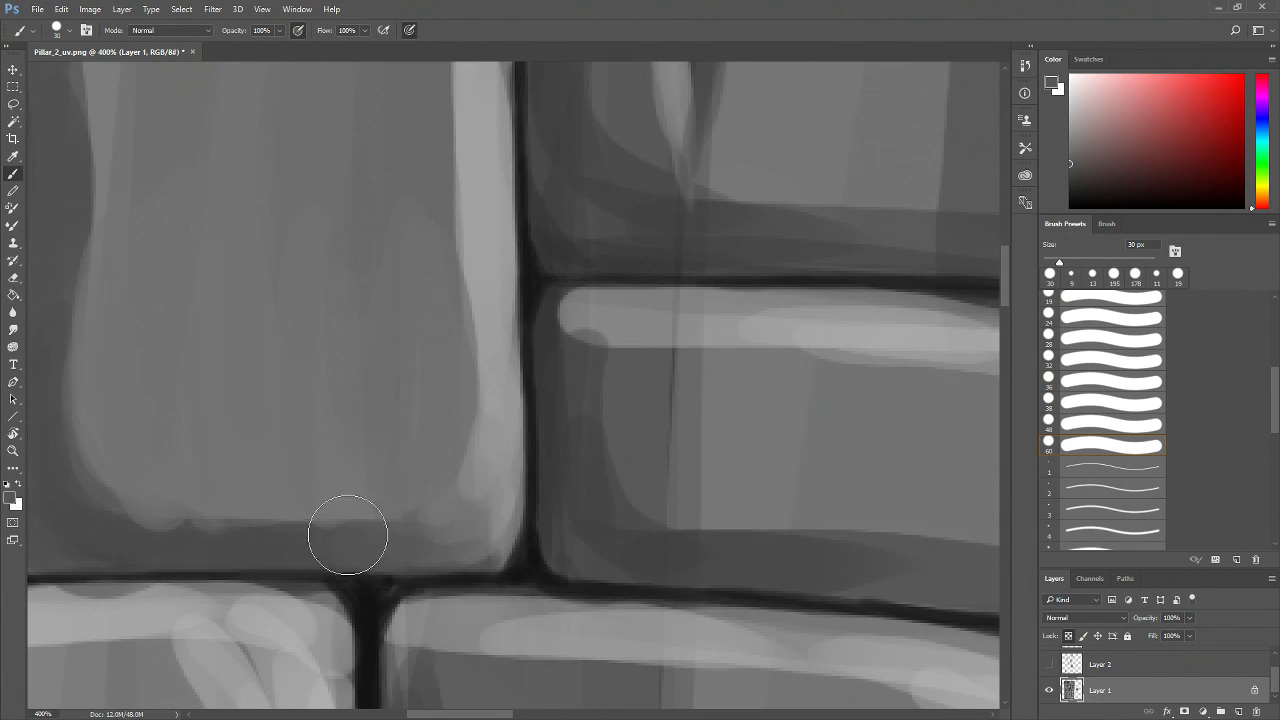
{"action": "left_click", "coordinate": [190, 537], "text": "alt"}
{"action": "left_click_drag", "start_coordinate": [228, 487], "coordinate": [320, 469]}
{"action": "left_click_drag", "start_coordinate": [245, 509], "coordinate": [235, 507]}
{"action": "mouse_move", "coordinate": [157, 295]}
{"action": "left_mouse_down"}
{"action": "mouse_move", "coordinate": [232, 504]}
{"action": "mouse_move", "coordinate": [346, 508]}
{"action": "left_mouse_up"}
{"action": "left_click_drag", "start_coordinate": [215, 510], "coordinate": [318, 504]}
{"action": "left_click", "coordinate": [134, 506], "text": "alt"}
{"action": "mouse_move", "coordinate": [105, 475]}
{"action": "left_mouse_down"}
{"action": "mouse_move", "coordinate": [134, 520]}
{"action": "mouse_move", "coordinate": [185, 506]}
{"action": "left_mouse_up"}
Paint the top-left corner highlight and vertical shading strokes on the tall brick to the upper left
{"action": "key", "text": "z"}
{"action": "left_click", "coordinate": [253, 438], "text": "alt"}
{"action": "mouse_move", "coordinate": [316, 408]}
{"action": "left_mouse_down"}
{"action": "mouse_move", "coordinate": [361, 442]}
{"action": "mouse_move", "coordinate": [357, 464]}
{"action": "left_mouse_up"}
{"action": "left_click", "coordinate": [310, 502]}
{"action": "left_click", "coordinate": [309, 500]}
{"action": "left_click_drag", "start_coordinate": [264, 390], "coordinate": [298, 618]}
{"action": "key", "text": "b"}
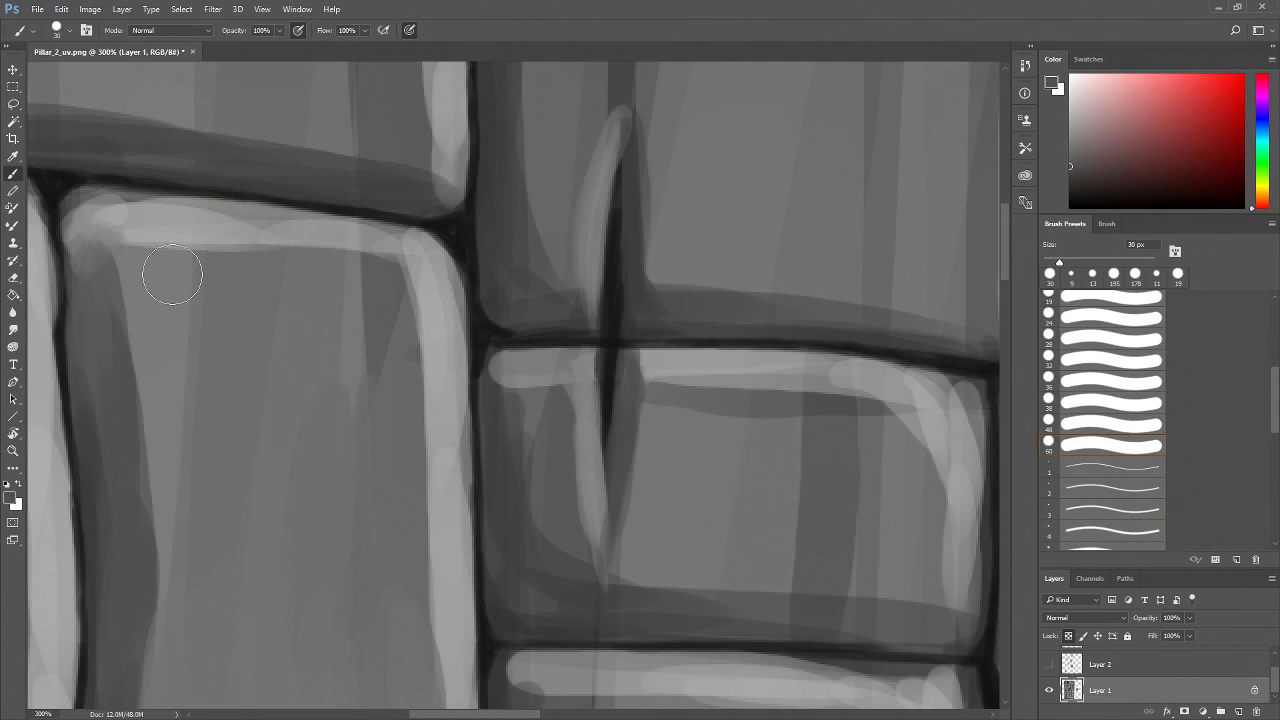
{"action": "left_click", "coordinate": [129, 214], "text": "alt"}
{"action": "left_click", "coordinate": [99, 277], "text": "alt"}
{"action": "mouse_move", "coordinate": [88, 264]}
{"action": "left_mouse_down"}
{"action": "mouse_move", "coordinate": [85, 236]}
{"action": "mouse_move", "coordinate": [100, 230]}
{"action": "left_mouse_up"}
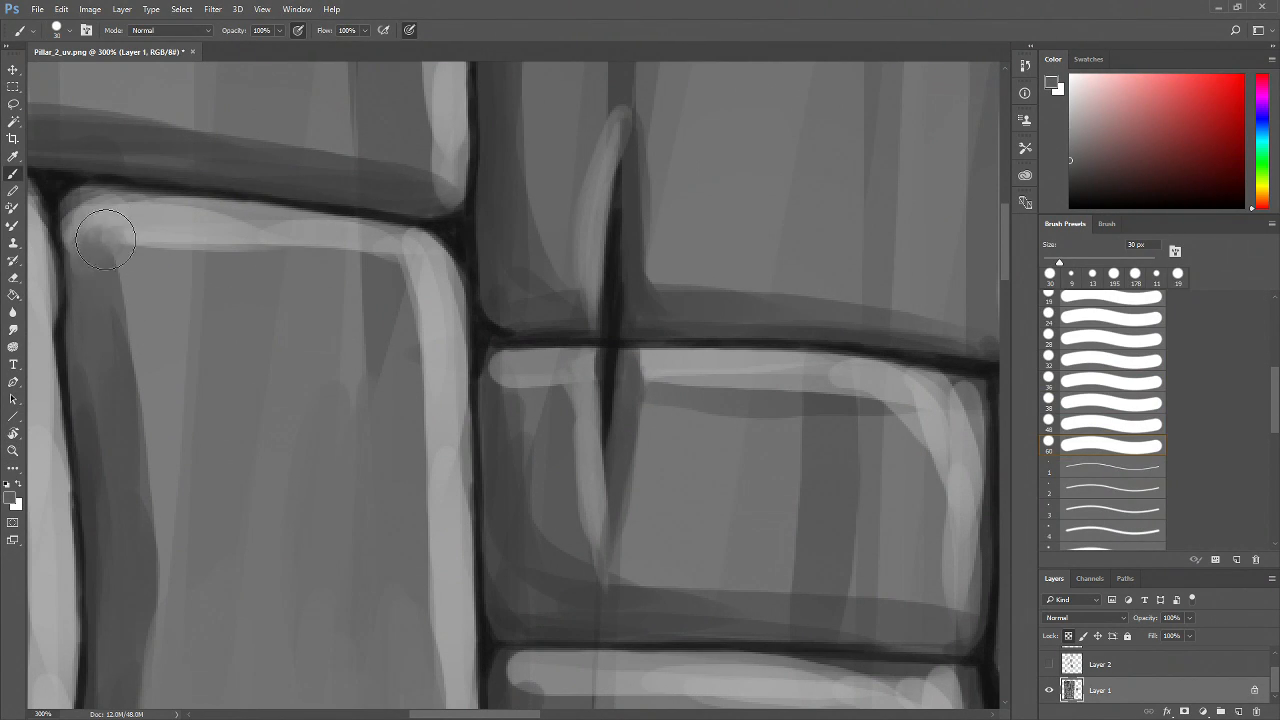
{"action": "left_click", "coordinate": [105, 205], "text": "alt"}
{"action": "left_click", "coordinate": [141, 263], "text": "alt"}
{"action": "left_click", "coordinate": [188, 276], "text": "alt"}
{"action": "mouse_move", "coordinate": [193, 280]}
{"action": "left_mouse_down"}
{"action": "mouse_move", "coordinate": [174, 384]}
{"action": "mouse_move", "coordinate": [211, 329]}
{"action": "mouse_move", "coordinate": [189, 434]}
{"action": "left_mouse_up"}
{"action": "mouse_move", "coordinate": [243, 271]}
{"action": "left_mouse_down"}
{"action": "mouse_move", "coordinate": [274, 296]}
{"action": "mouse_move", "coordinate": [251, 411]}
{"action": "left_mouse_up"}
{"action": "left_click", "coordinate": [226, 235], "text": "alt"}
{"action": "mouse_move", "coordinate": [177, 228]}
{"action": "left_mouse_down"}
{"action": "mouse_move", "coordinate": [291, 246]}
{"action": "mouse_move", "coordinate": [234, 226]}
{"action": "mouse_move", "coordinate": [131, 257]}
{"action": "mouse_move", "coordinate": [120, 282]}
{"action": "left_mouse_up"}
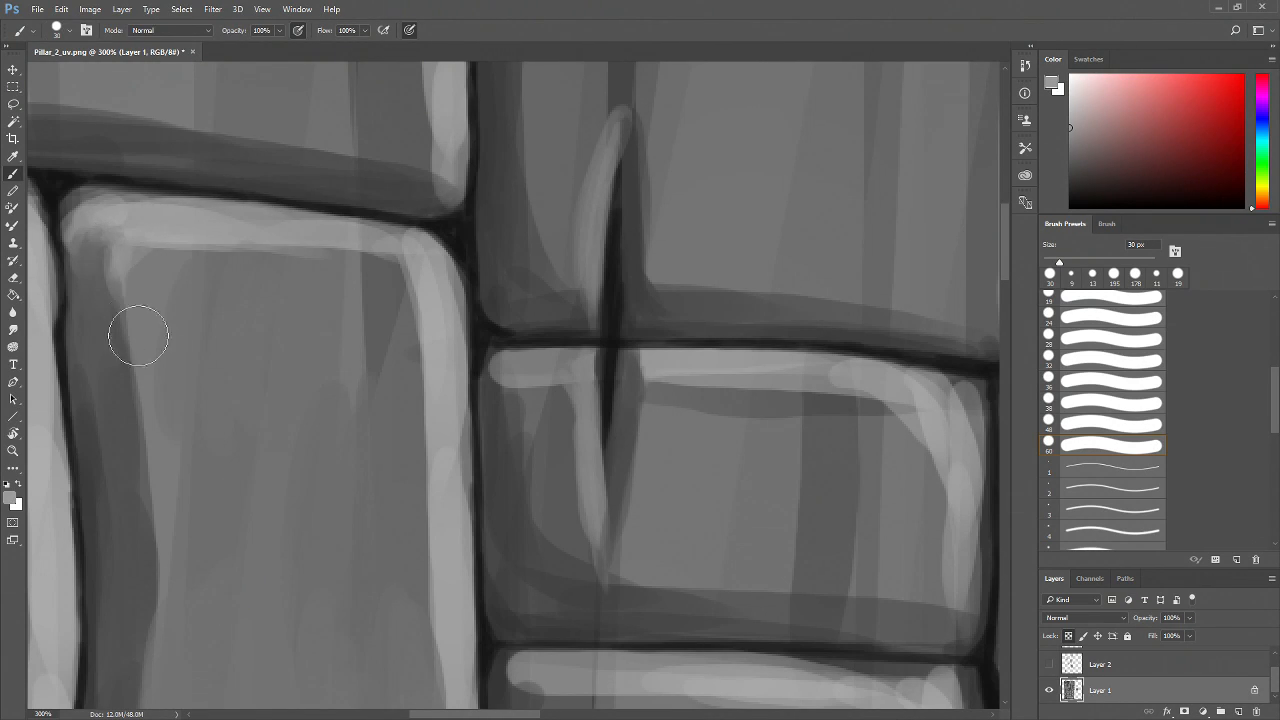
{"action": "mouse_move", "coordinate": [300, 241]}
{"action": "left_mouse_down"}
{"action": "mouse_move", "coordinate": [376, 256]}
{"action": "mouse_move", "coordinate": [438, 327]}
{"action": "mouse_move", "coordinate": [328, 239]}
{"action": "mouse_move", "coordinate": [206, 224]}
{"action": "mouse_move", "coordinate": [403, 265]}
{"action": "left_mouse_up"}
{"action": "mouse_move", "coordinate": [346, 378]}
{"action": "left_mouse_down"}
{"action": "mouse_move", "coordinate": [366, 300]}
{"action": "mouse_move", "coordinate": [334, 437]}
{"action": "mouse_move", "coordinate": [366, 303]}
{"action": "mouse_move", "coordinate": [370, 400]}
{"action": "mouse_move", "coordinate": [349, 289]}
{"action": "mouse_move", "coordinate": [396, 352]}
{"action": "mouse_move", "coordinate": [394, 509]}
{"action": "mouse_move", "coordinate": [415, 533]}
{"action": "left_mouse_up"}
{"action": "mouse_move", "coordinate": [400, 309]}
{"action": "left_mouse_down"}
{"action": "mouse_move", "coordinate": [374, 283]}
{"action": "mouse_move", "coordinate": [400, 309]}
{"action": "mouse_move", "coordinate": [364, 313]}
{"action": "left_mouse_up"}
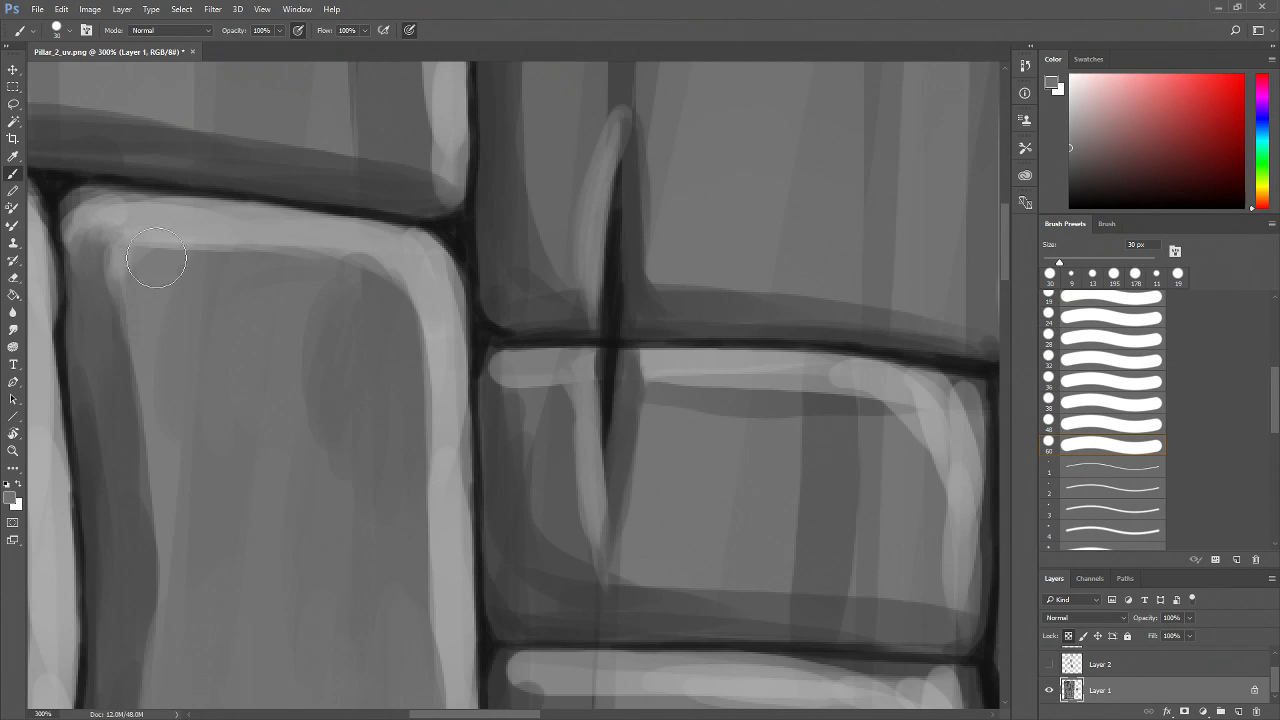
Zoom out to review the texture, then zoom in to 400% on the tall brick's top edge
{"action": "key", "text": "z"}
{"action": "left_click", "coordinate": [314, 538], "text": "alt"}
{"action": "left_click", "coordinate": [318, 532], "text": "alt"}
{"action": "left_click", "coordinate": [323, 527], "text": "alt"}
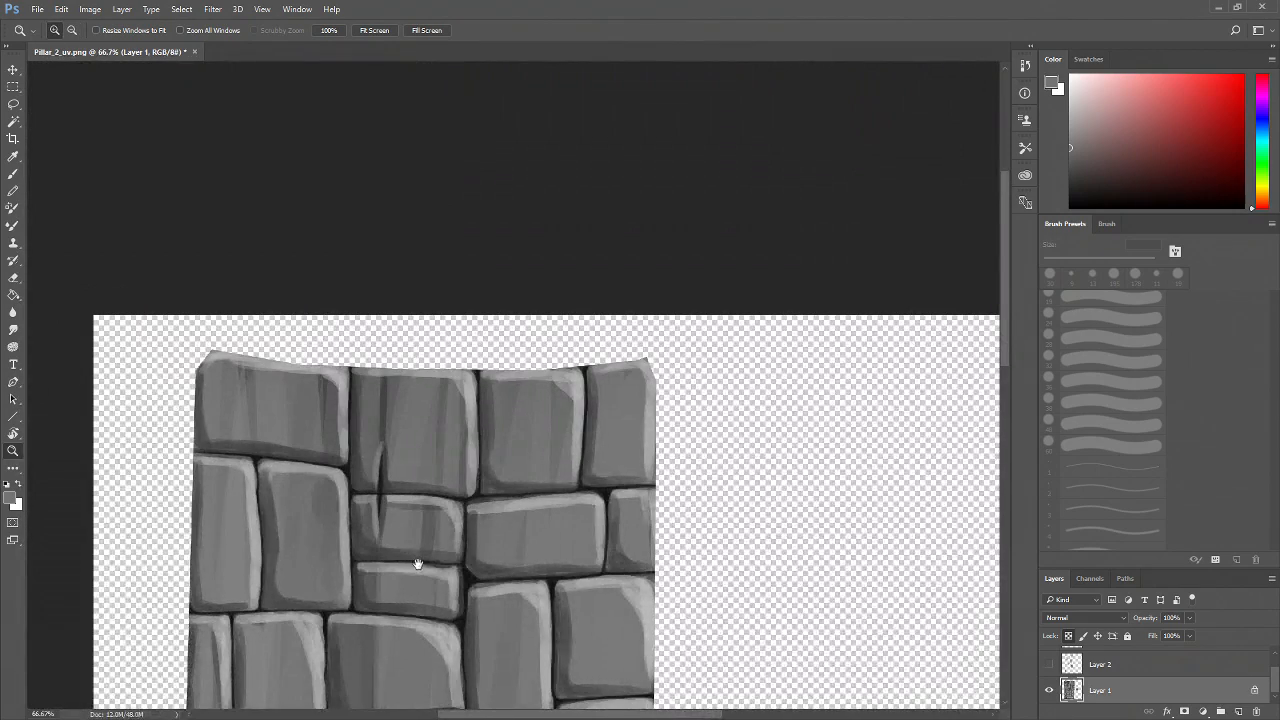
{"action": "left_click_drag", "start_coordinate": [418, 563], "coordinate": [453, 491]}
{"action": "left_click_drag", "start_coordinate": [448, 616], "coordinate": [505, 557]}
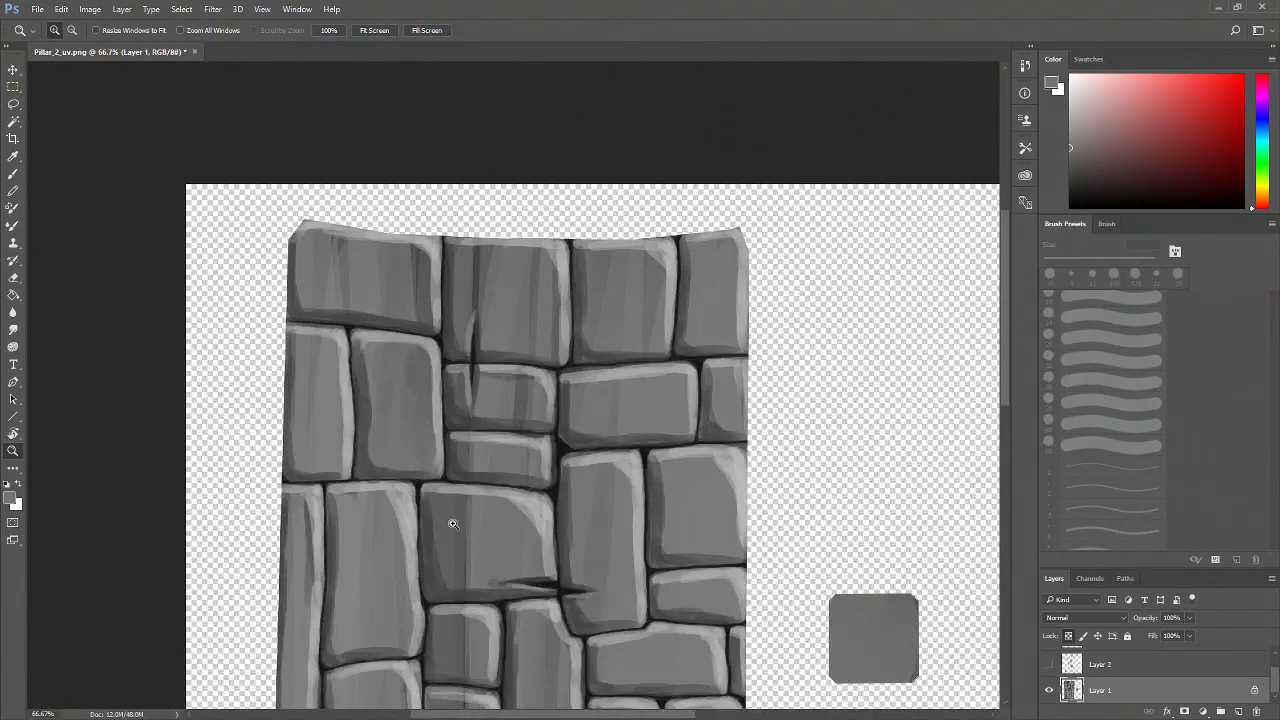
{"action": "left_click", "coordinate": [390, 448]}
{"action": "left_click", "coordinate": [396, 451]}
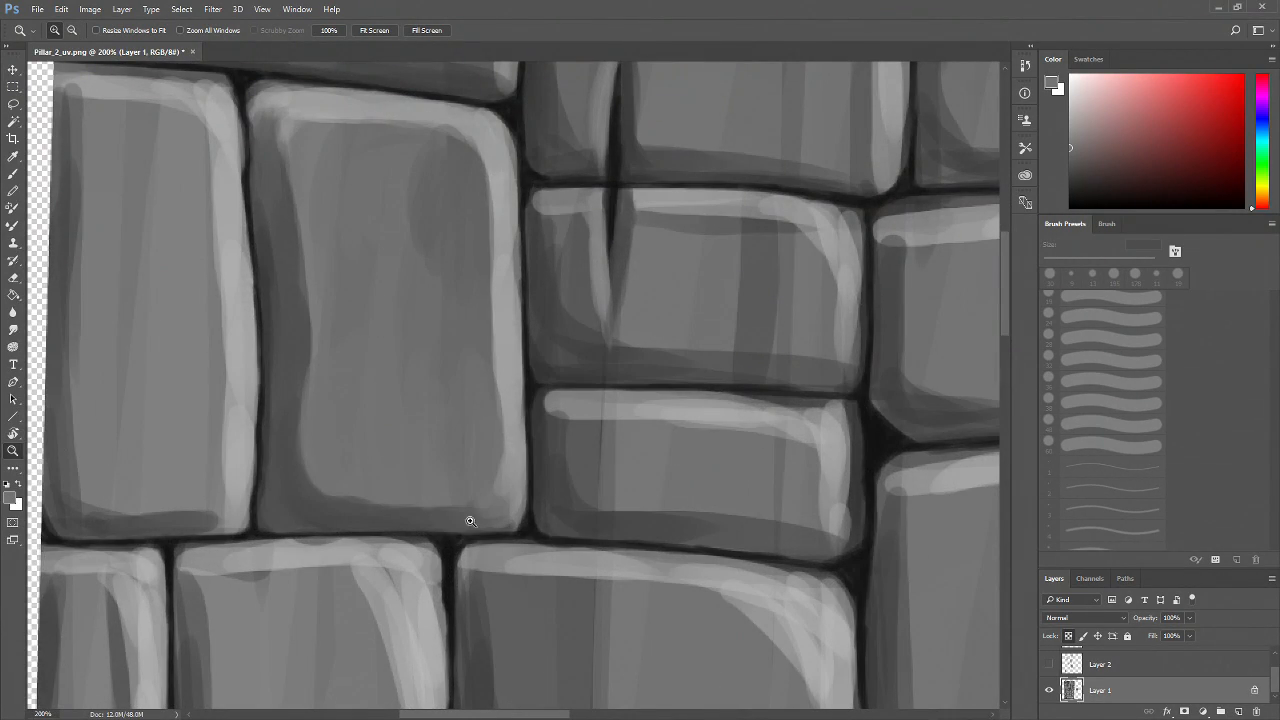
{"action": "mouse_move", "coordinate": [398, 310]}
{"action": "left_mouse_down"}
{"action": "mouse_move", "coordinate": [394, 397]}
{"action": "mouse_move", "coordinate": [363, 471]}
{"action": "left_mouse_up"}
{"action": "left_click", "coordinate": [394, 397]}
{"action": "left_click", "coordinate": [394, 397]}
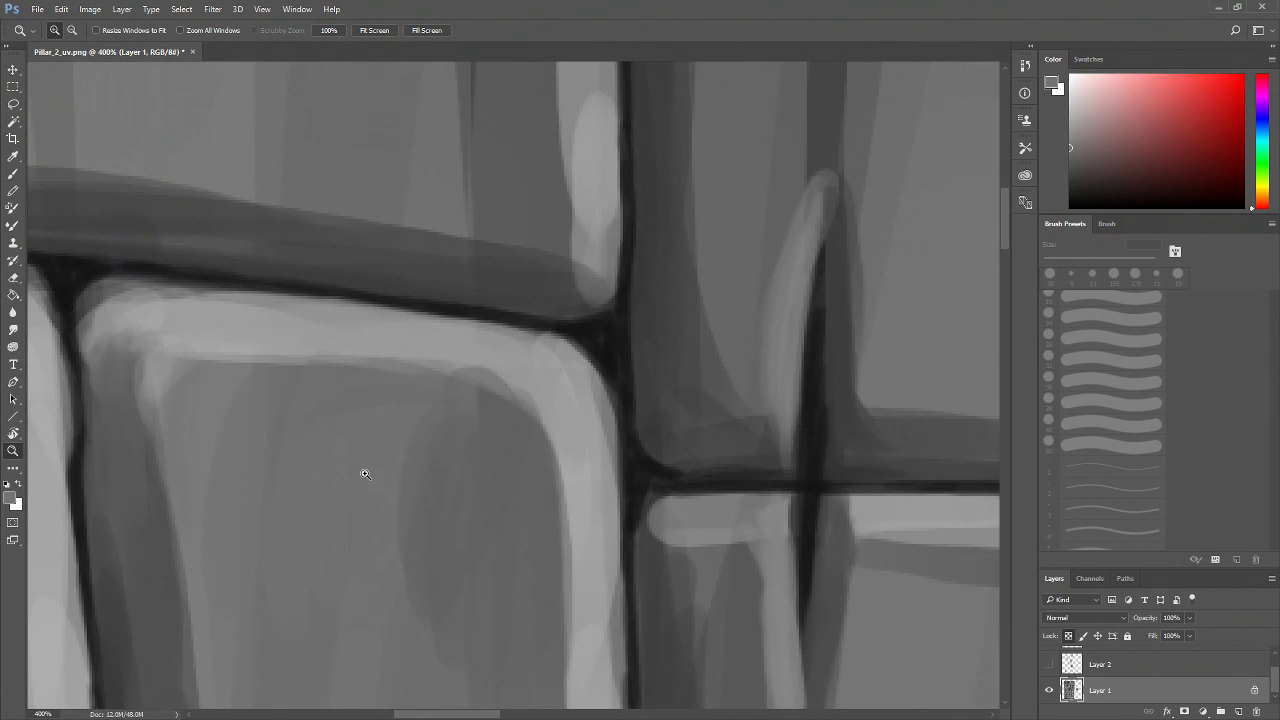
{"action": "key", "text": "b"}
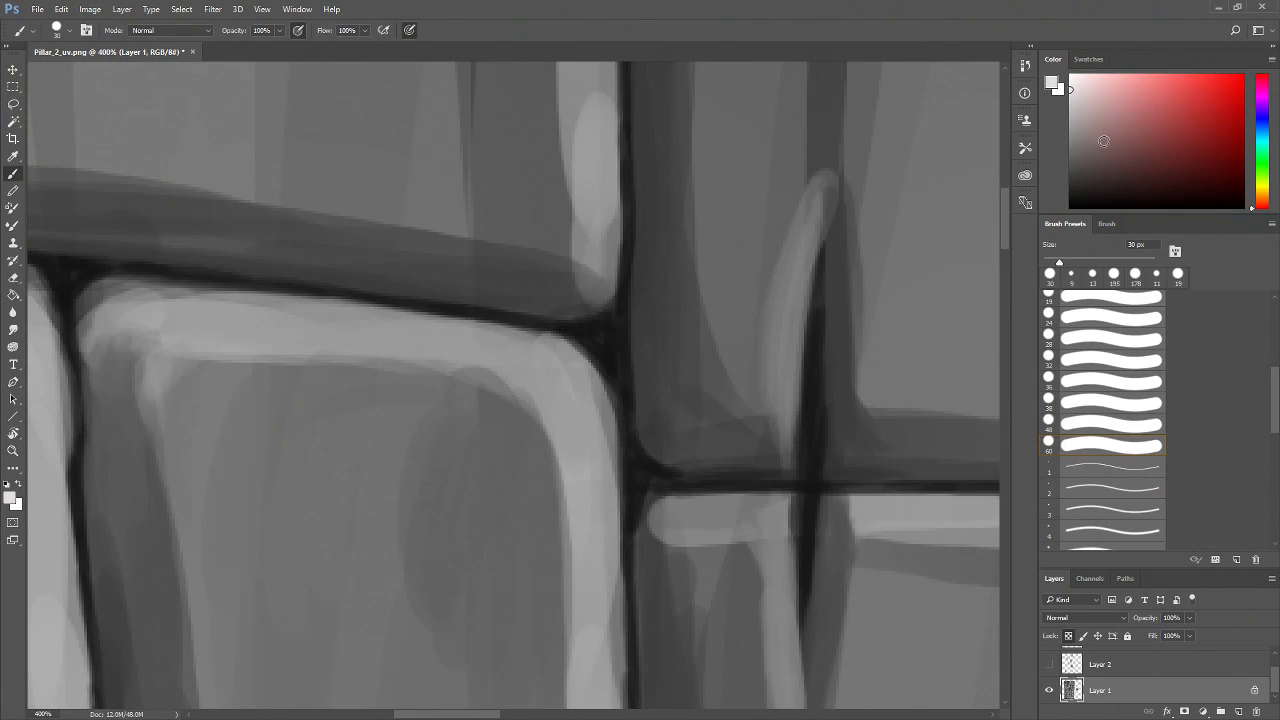
Add a new layer and delete the hidden Layer 2
{"action": "left_click", "coordinate": [1238, 711]}
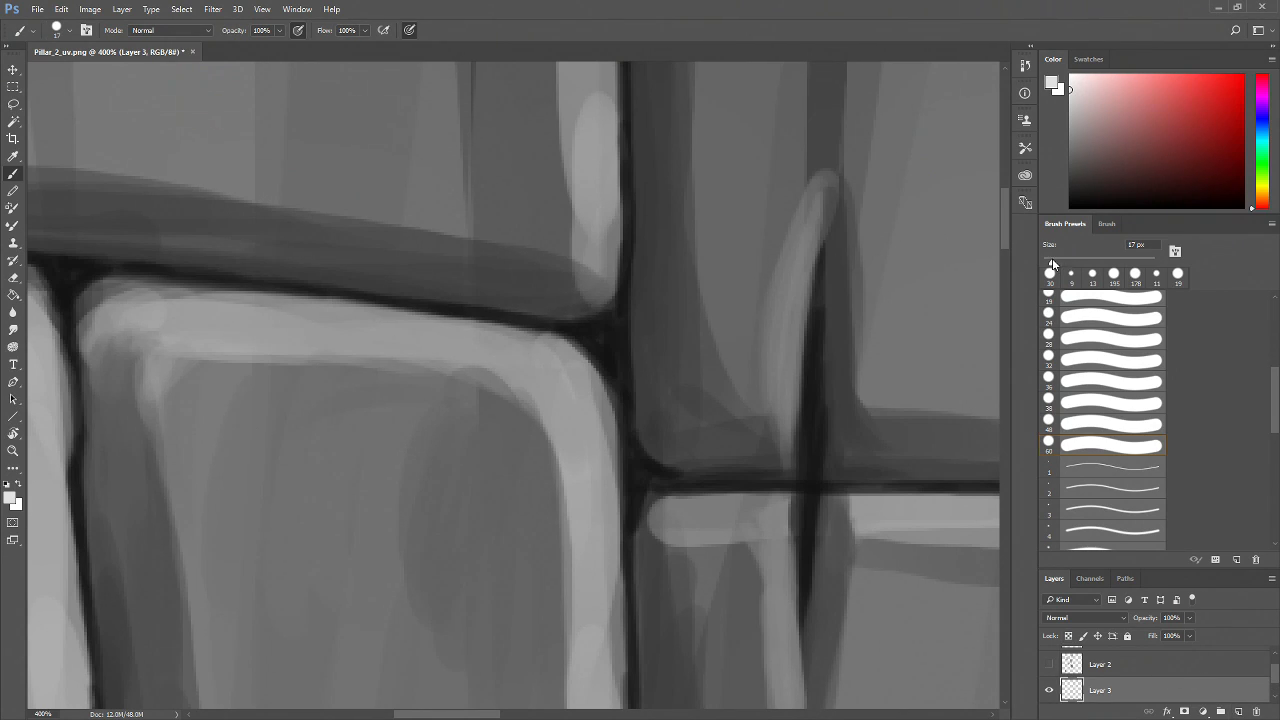
{"action": "left_click_drag", "start_coordinate": [1275, 674], "coordinate": [1226, 670]}
{"action": "left_click", "coordinate": [1050, 681]}
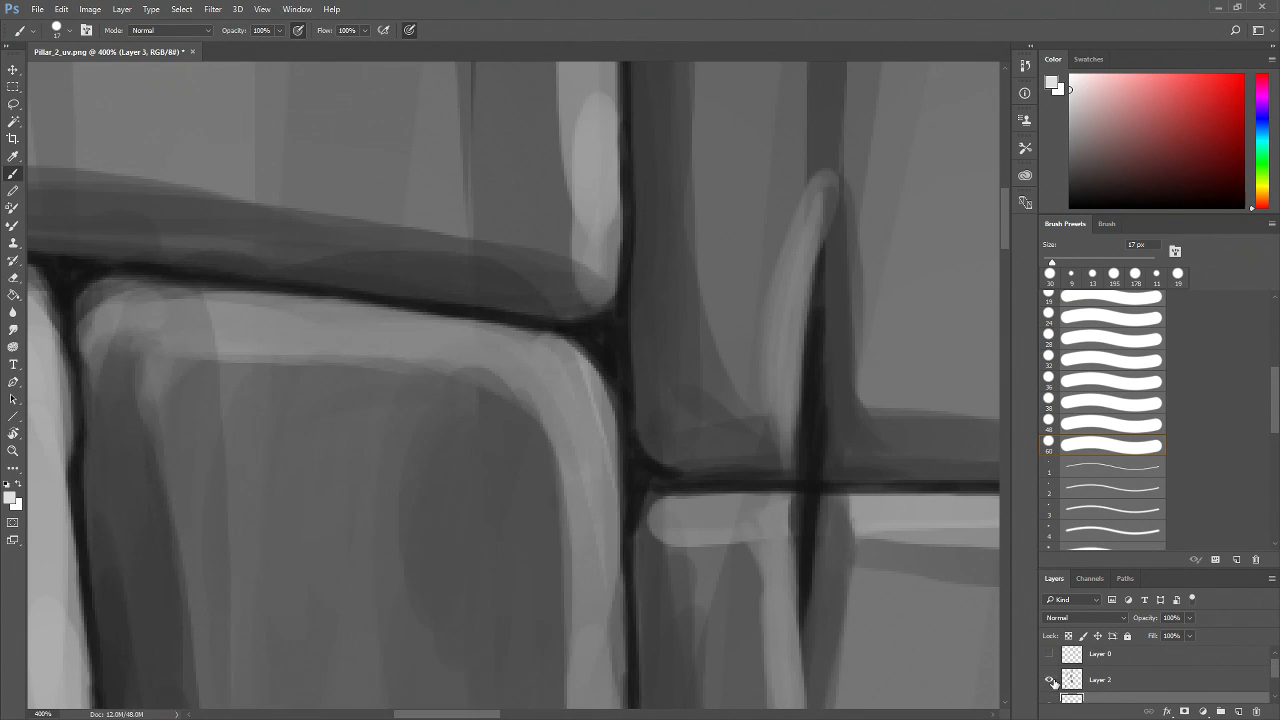
{"action": "key", "text": "z"}
{"action": "key", "text": "ctrl+1"}
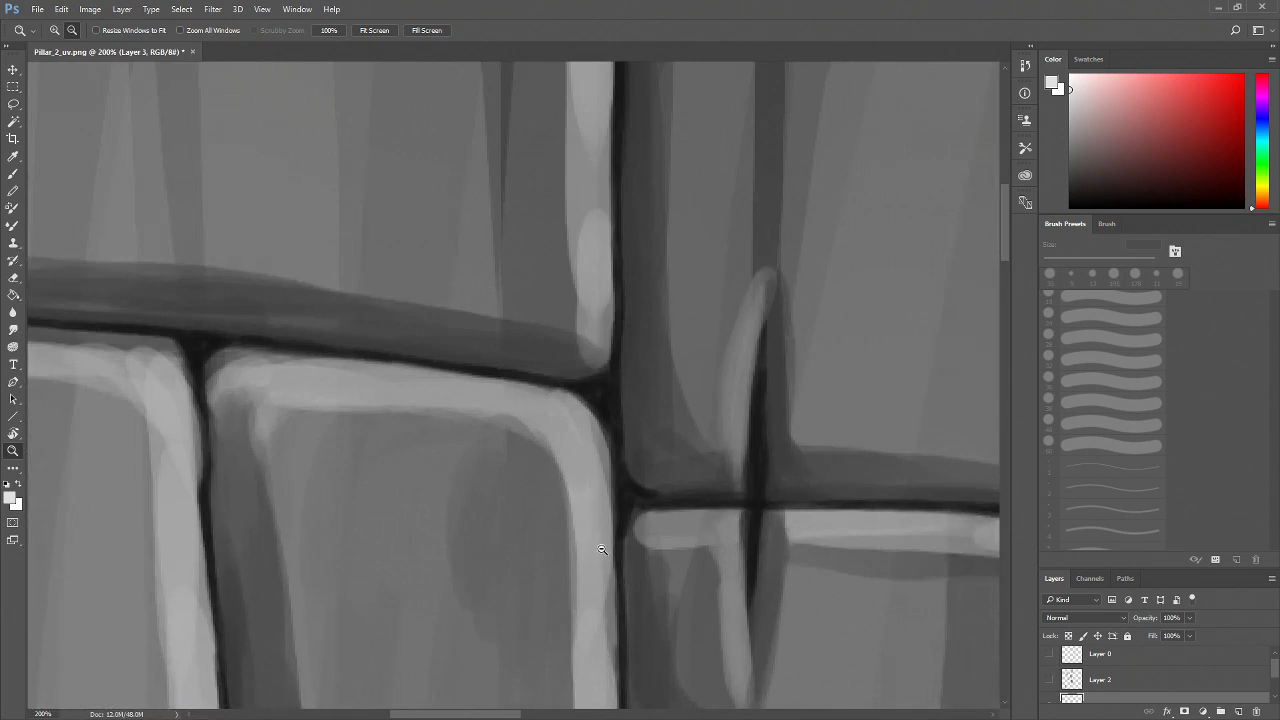
{"action": "left_click", "coordinate": [1048, 681]}
{"action": "left_click", "coordinate": [1050, 683]}
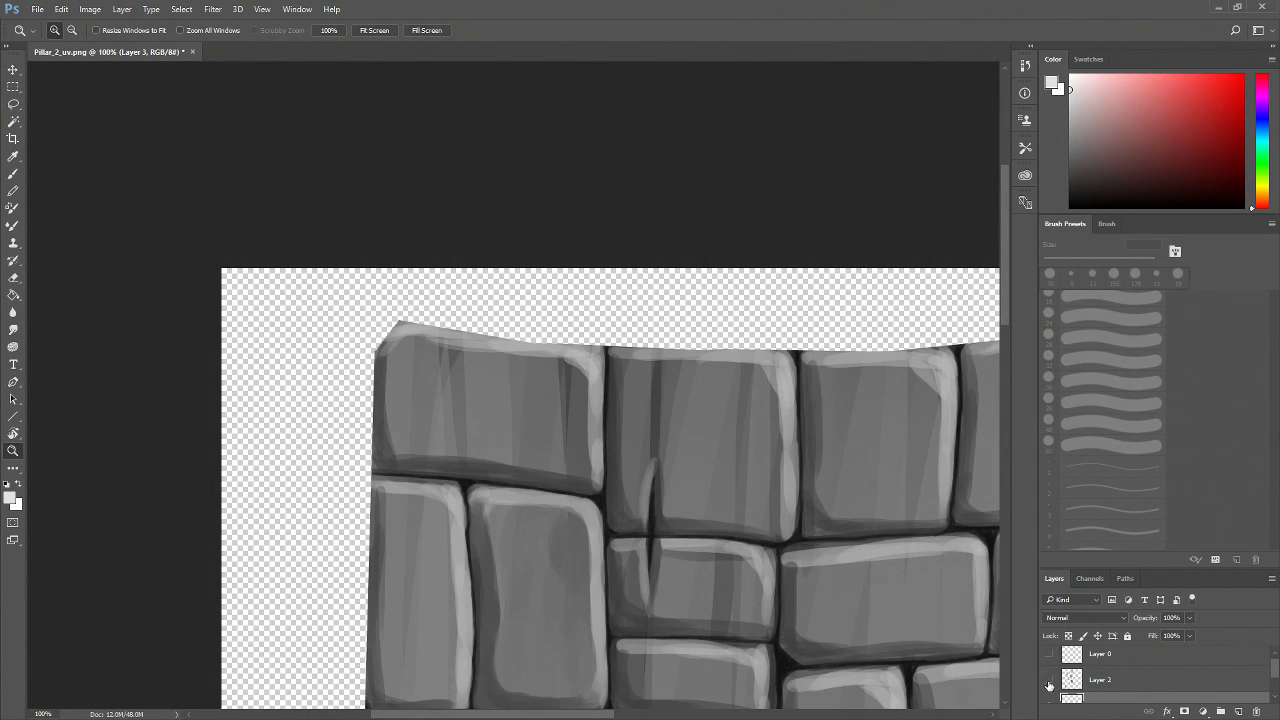
{"action": "left_click", "coordinate": [1137, 681]}
{"action": "key", "text": "Delete"}
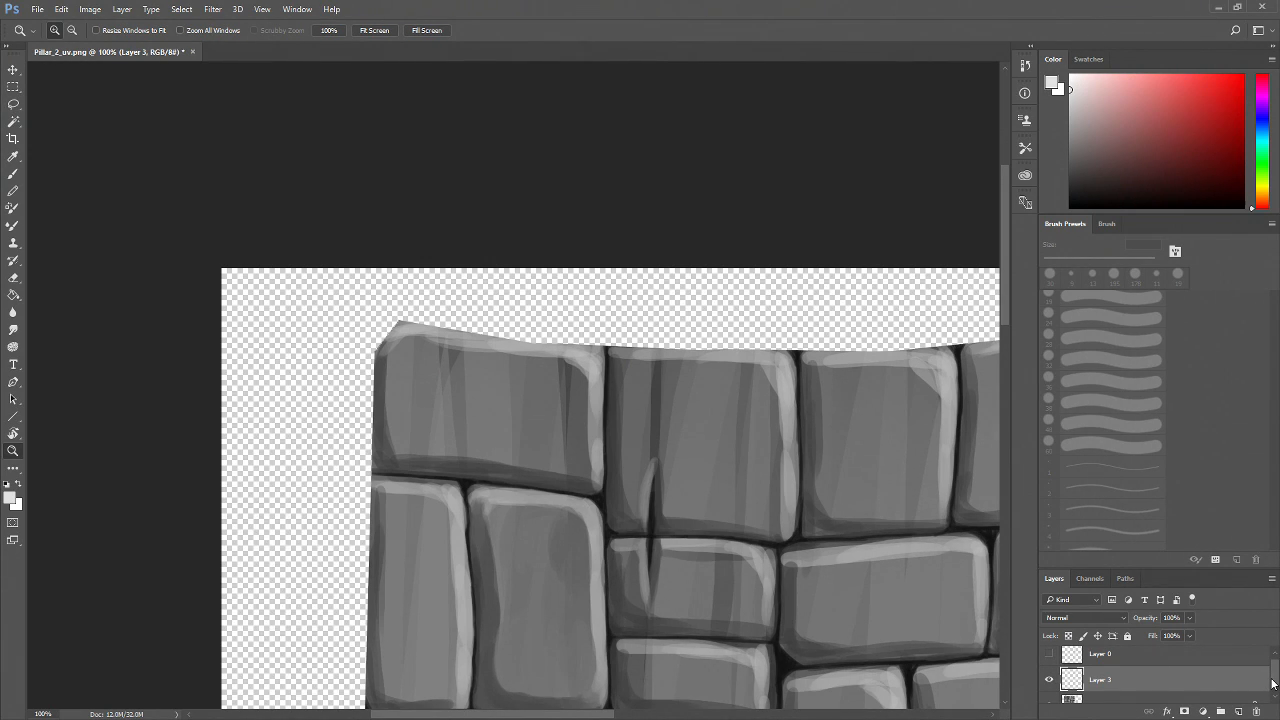
Set the brush to 6 px and try a thin highlight line along the brick's top edge, undoing the strokes
{"action": "left_click", "coordinate": [586, 586]}
{"action": "left_click", "coordinate": [586, 595]}
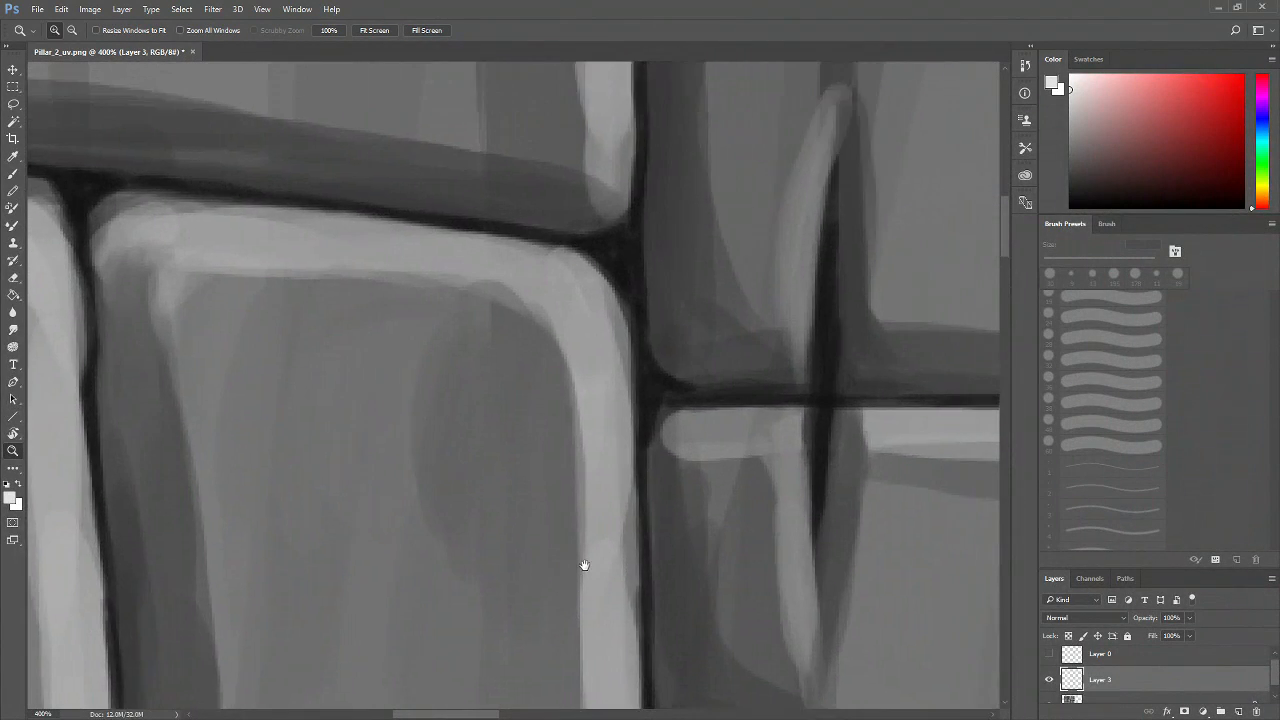
{"action": "key", "text": "b"}
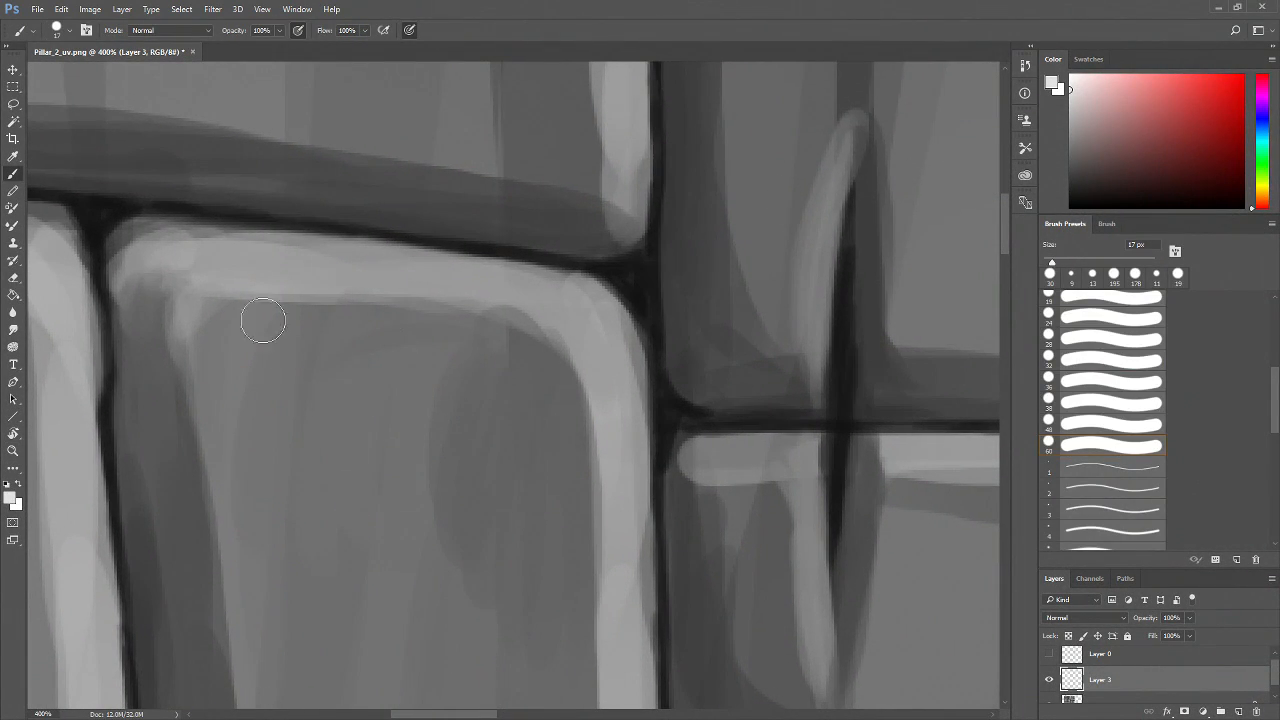
{"action": "left_click_drag", "start_coordinate": [1050, 261], "coordinate": [1048, 263]}
{"action": "left_click_drag", "start_coordinate": [192, 298], "coordinate": [340, 300]}
{"action": "left_click_drag", "start_coordinate": [236, 304], "coordinate": [426, 307]}
{"action": "mouse_move", "coordinate": [323, 301]}
{"action": "left_mouse_down"}
{"action": "mouse_move", "coordinate": [524, 313]}
{"action": "mouse_move", "coordinate": [486, 311]}
{"action": "mouse_move", "coordinate": [570, 353]}
{"action": "left_mouse_up"}
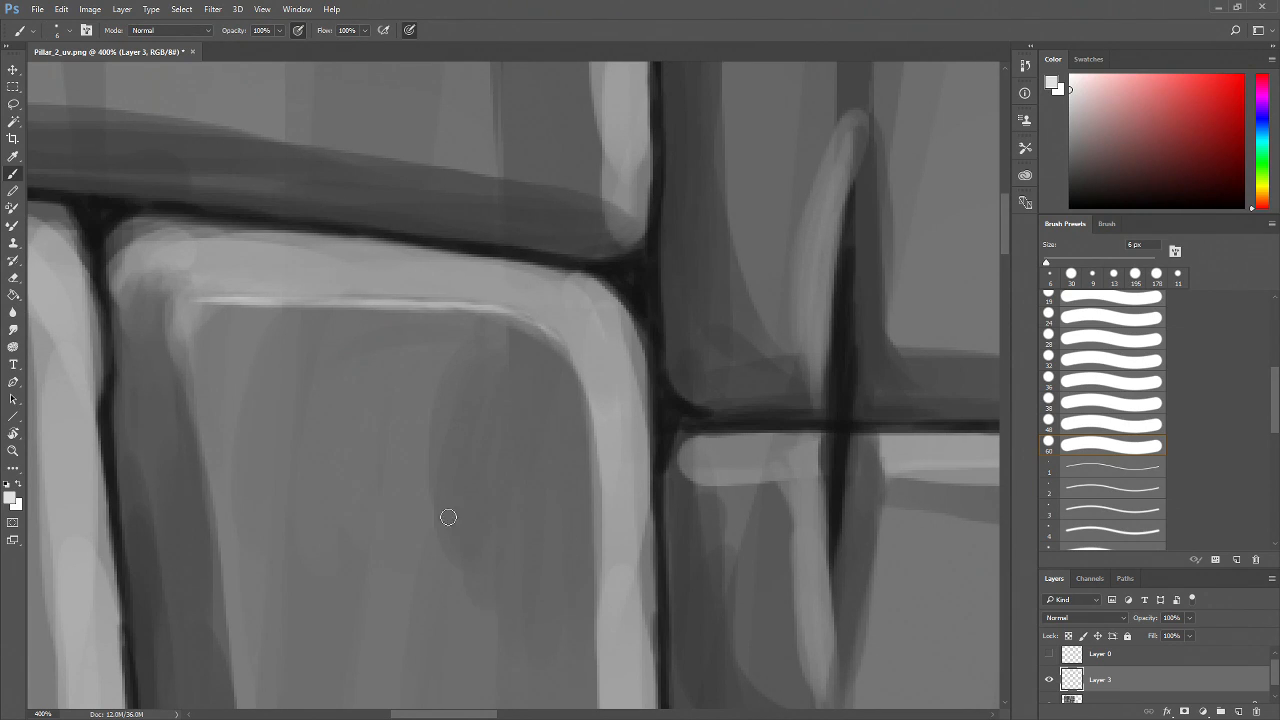
{"action": "key", "text": "ctrl+alt+z"}
{"action": "key", "text": "ctrl+alt+z"}
{"action": "key", "text": "ctrl+alt+z"}
{"action": "key", "text": "ctrl+alt+z"}
{"action": "key", "text": "ctrl+alt+z"}
{"action": "key", "text": "ctrl+alt+z"}
{"action": "key", "text": "ctrl+alt+z"}
{"action": "key", "text": "ctrl+alt+z"}
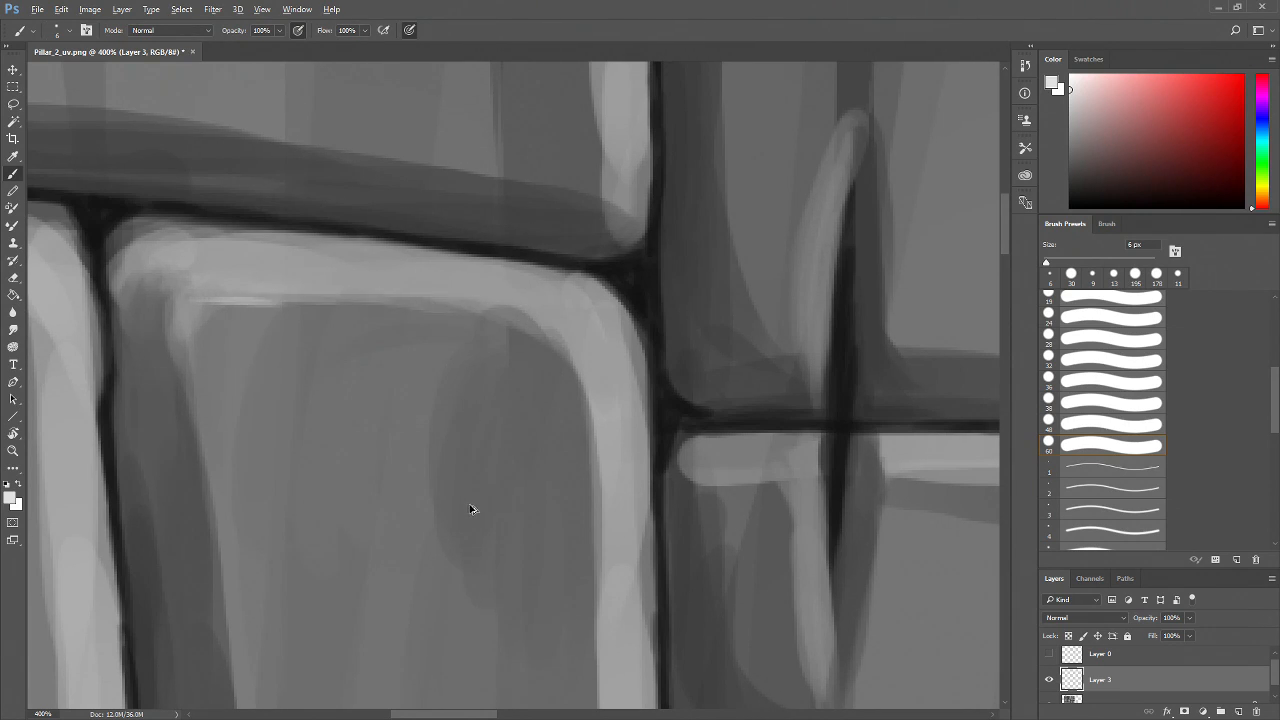
Draw a thin light highlight along the brick's top edge, around its corner and down its right edge
{"action": "mouse_move", "coordinate": [192, 287]}
{"action": "left_mouse_down"}
{"action": "mouse_move", "coordinate": [485, 303]}
{"action": "mouse_move", "coordinate": [440, 302]}
{"action": "mouse_move", "coordinate": [521, 319]}
{"action": "mouse_move", "coordinate": [467, 309]}
{"action": "mouse_move", "coordinate": [524, 308]}
{"action": "mouse_move", "coordinate": [486, 304]}
{"action": "mouse_move", "coordinate": [553, 349]}
{"action": "left_mouse_up"}
{"action": "mouse_move", "coordinate": [565, 593]}
{"action": "left_mouse_down"}
{"action": "mouse_move", "coordinate": [543, 534]}
{"action": "mouse_move", "coordinate": [427, 447]}
{"action": "left_mouse_up"}
{"action": "mouse_move", "coordinate": [434, 205]}
{"action": "left_mouse_down"}
{"action": "mouse_move", "coordinate": [457, 334]}
{"action": "mouse_move", "coordinate": [462, 316]}
{"action": "mouse_move", "coordinate": [466, 482]}
{"action": "left_mouse_up"}
{"action": "mouse_move", "coordinate": [479, 508]}
{"action": "left_mouse_down"}
{"action": "mouse_move", "coordinate": [469, 395]}
{"action": "mouse_move", "coordinate": [462, 556]}
{"action": "left_mouse_up"}
{"action": "left_click_drag", "start_coordinate": [462, 556], "coordinate": [427, 391]}
{"action": "left_click_drag", "start_coordinate": [432, 436], "coordinate": [430, 602]}
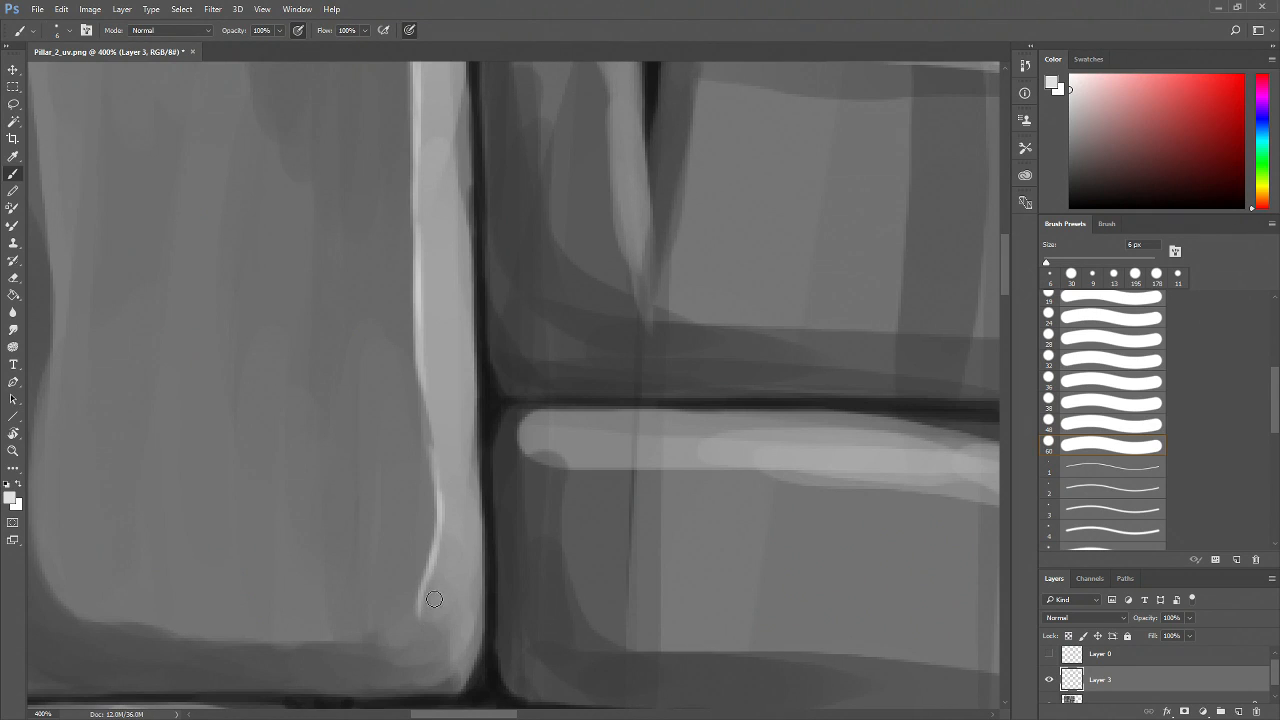
Pick a dark grey and paint a thin dark line down the brick's left inner edge
{"action": "key", "text": "z"}
{"action": "left_click", "coordinate": [467, 518], "text": "alt"}
{"action": "left_click", "coordinate": [470, 521], "text": "alt"}
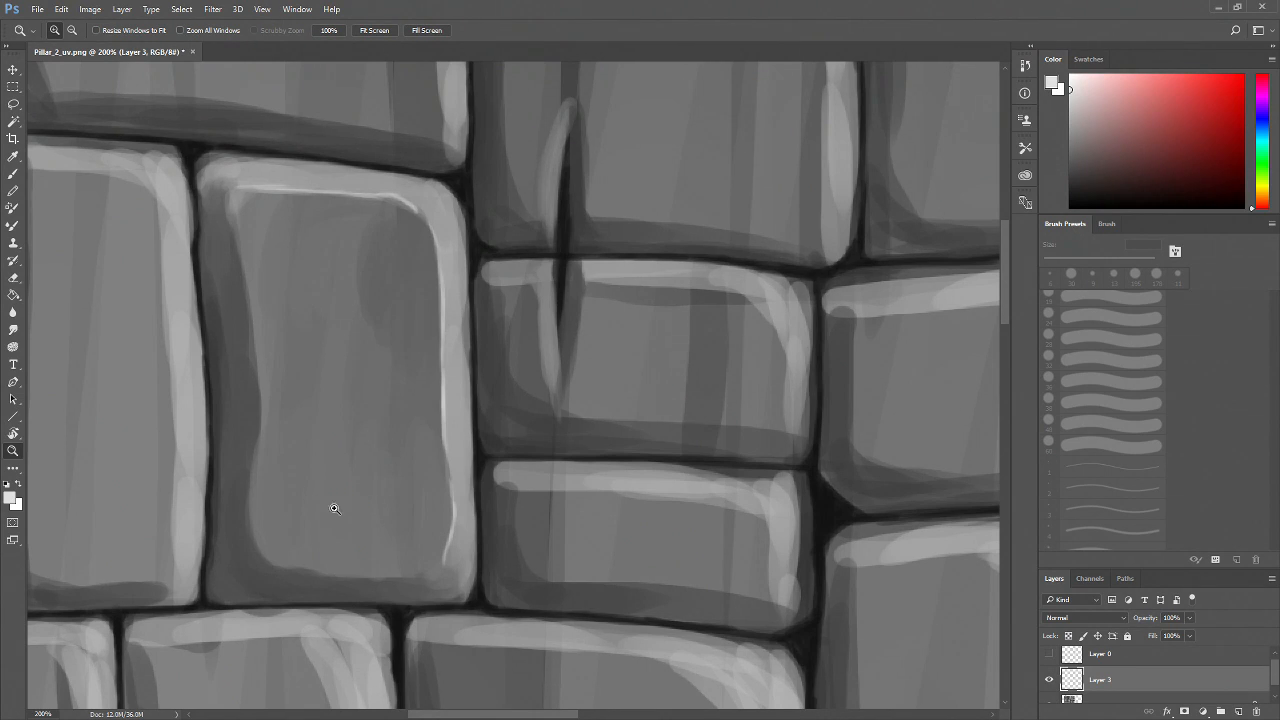
{"action": "key", "text": "b"}
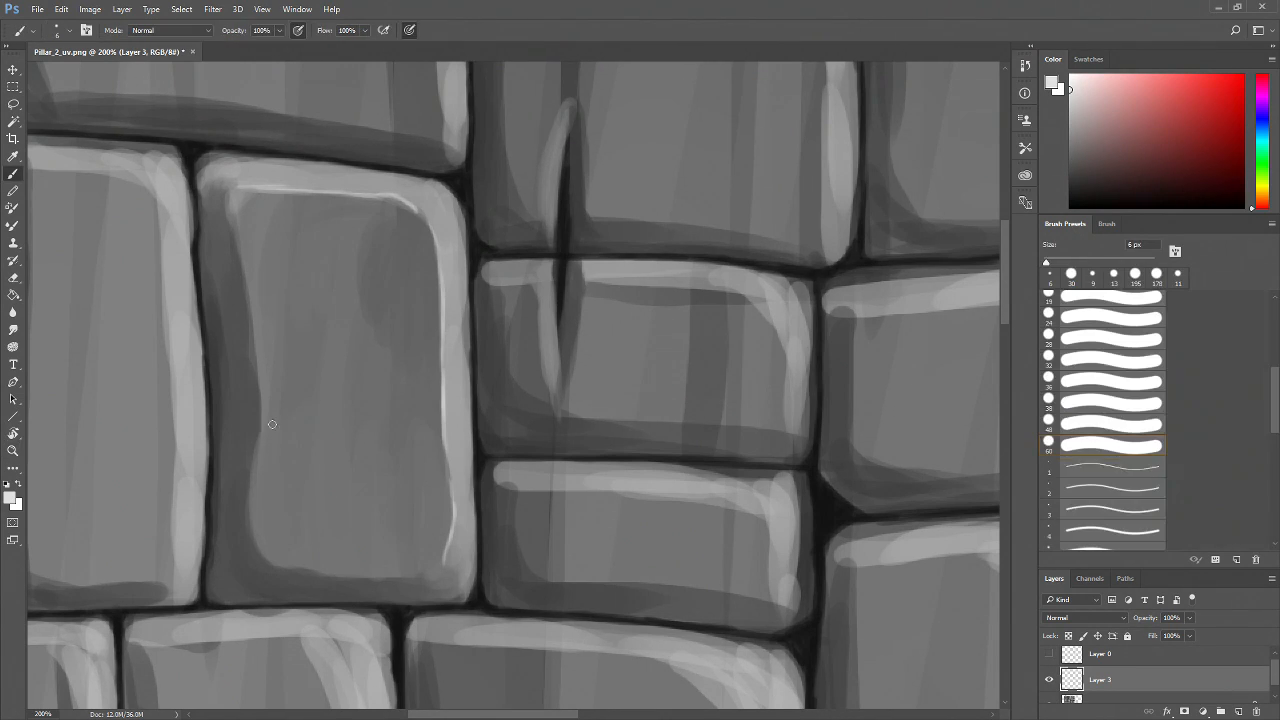
{"action": "left_click", "coordinate": [259, 411], "text": "alt"}
{"action": "left_click", "coordinate": [1066, 183]}
{"action": "left_click_drag", "start_coordinate": [252, 323], "coordinate": [249, 493]}
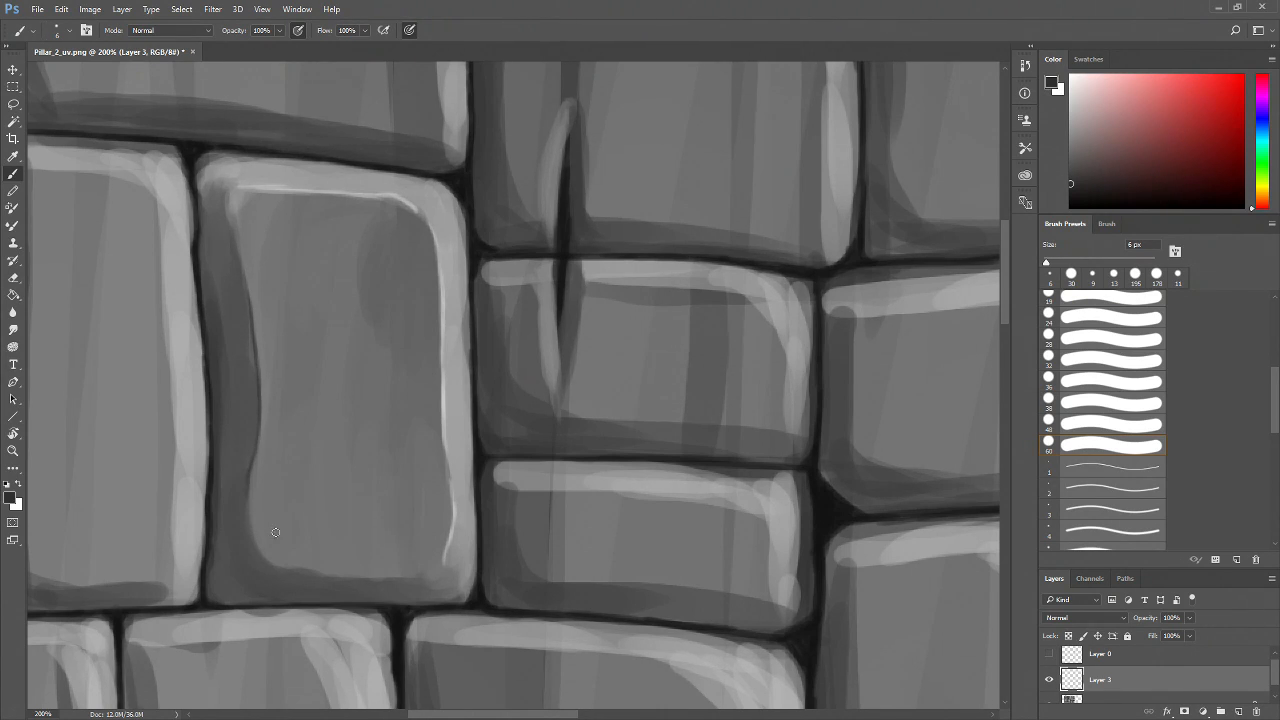
Paint a dark line along the brick's lower inner edges, then pick a light grey for thin cracks across its face
{"action": "left_click_drag", "start_coordinate": [273, 550], "coordinate": [247, 479]}
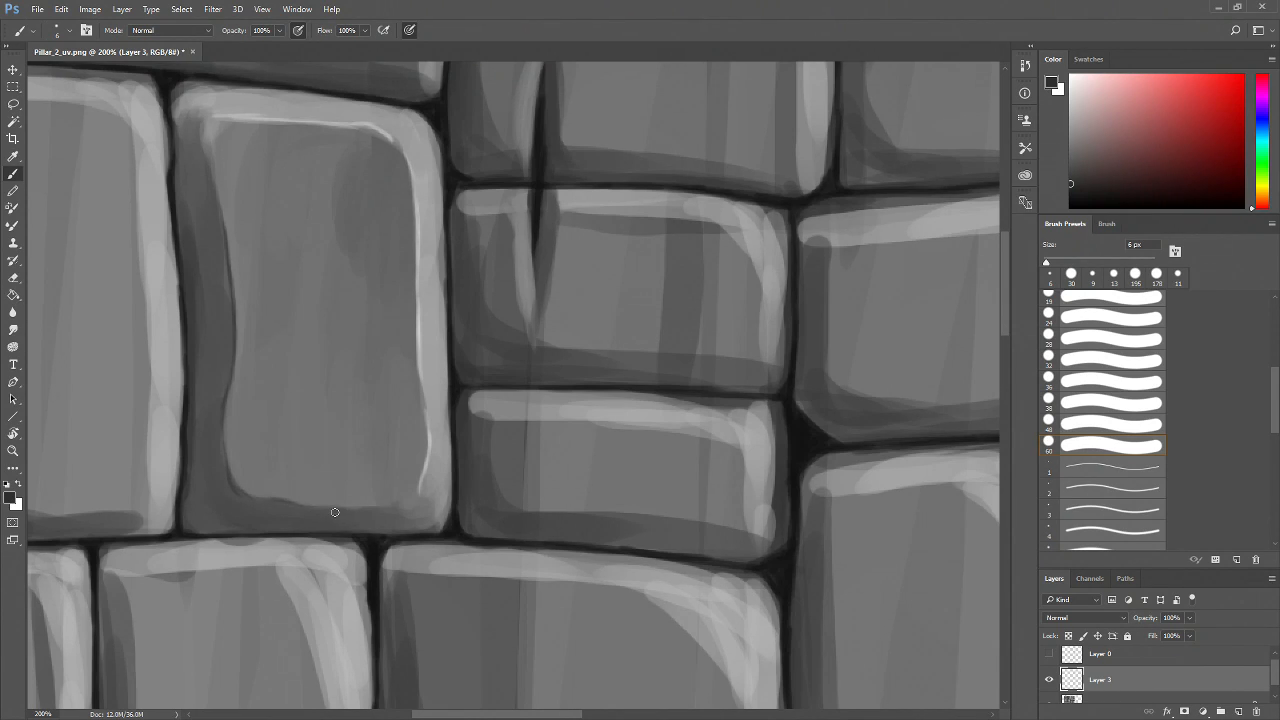
{"action": "left_click_drag", "start_coordinate": [367, 511], "coordinate": [319, 533]}
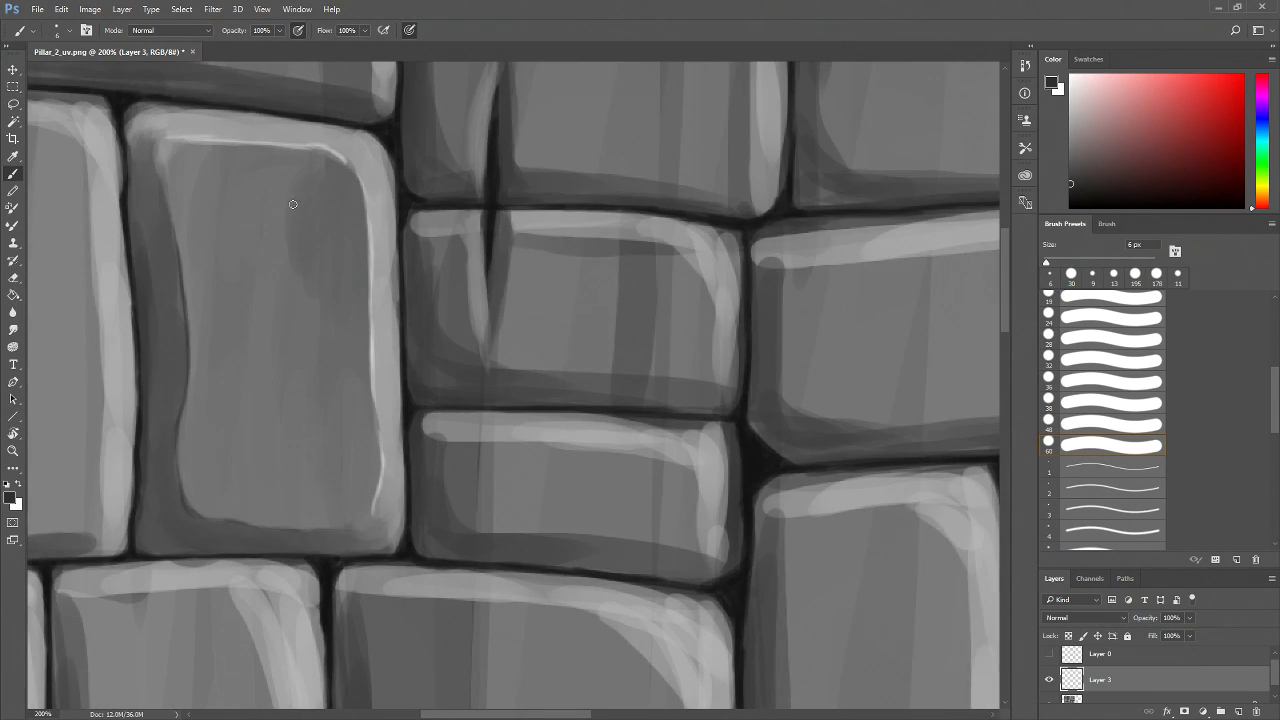
{"action": "left_click", "coordinate": [342, 149], "text": "alt"}
{"action": "left_click", "coordinate": [1070, 106]}
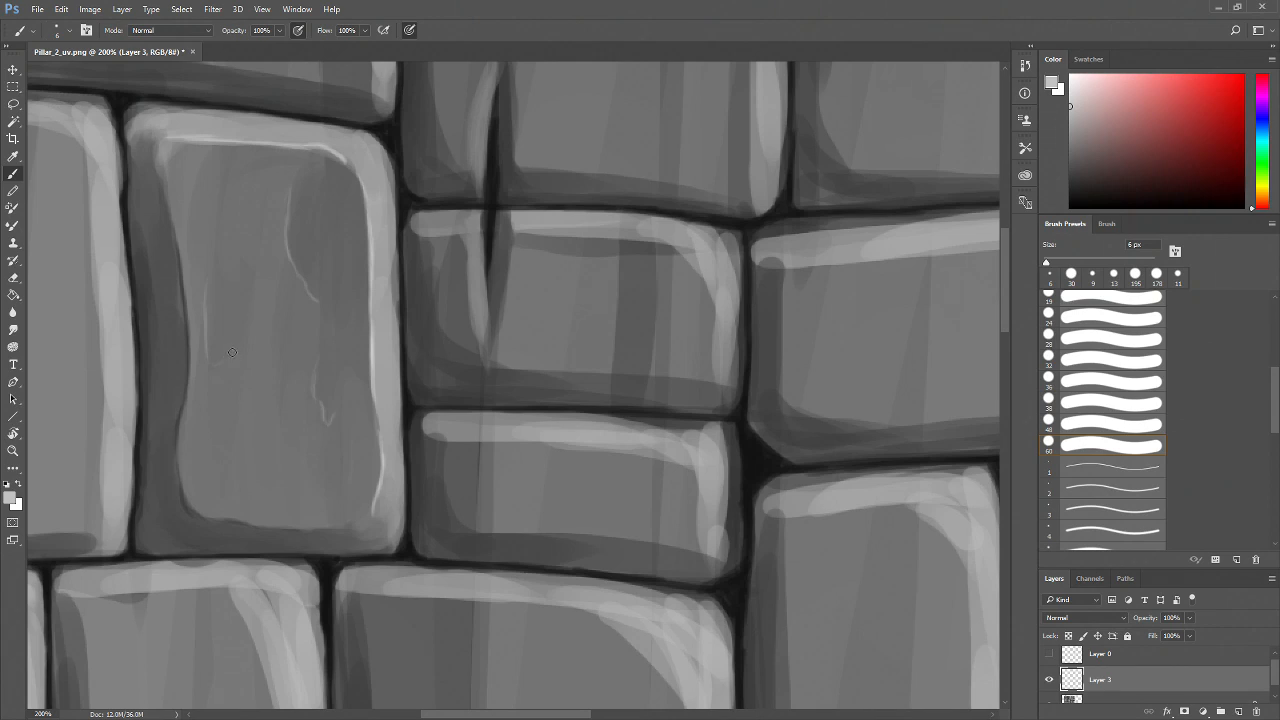
Zoom the brick to 300% and paint dark grey blotches on its face with a 25 px brush
{"action": "key", "text": "z"}
{"action": "left_click", "coordinate": [305, 435], "text": "alt"}
{"action": "left_click", "coordinate": [306, 433], "text": "alt"}
{"action": "left_click", "coordinate": [305, 416]}
{"action": "left_click", "coordinate": [305, 416]}
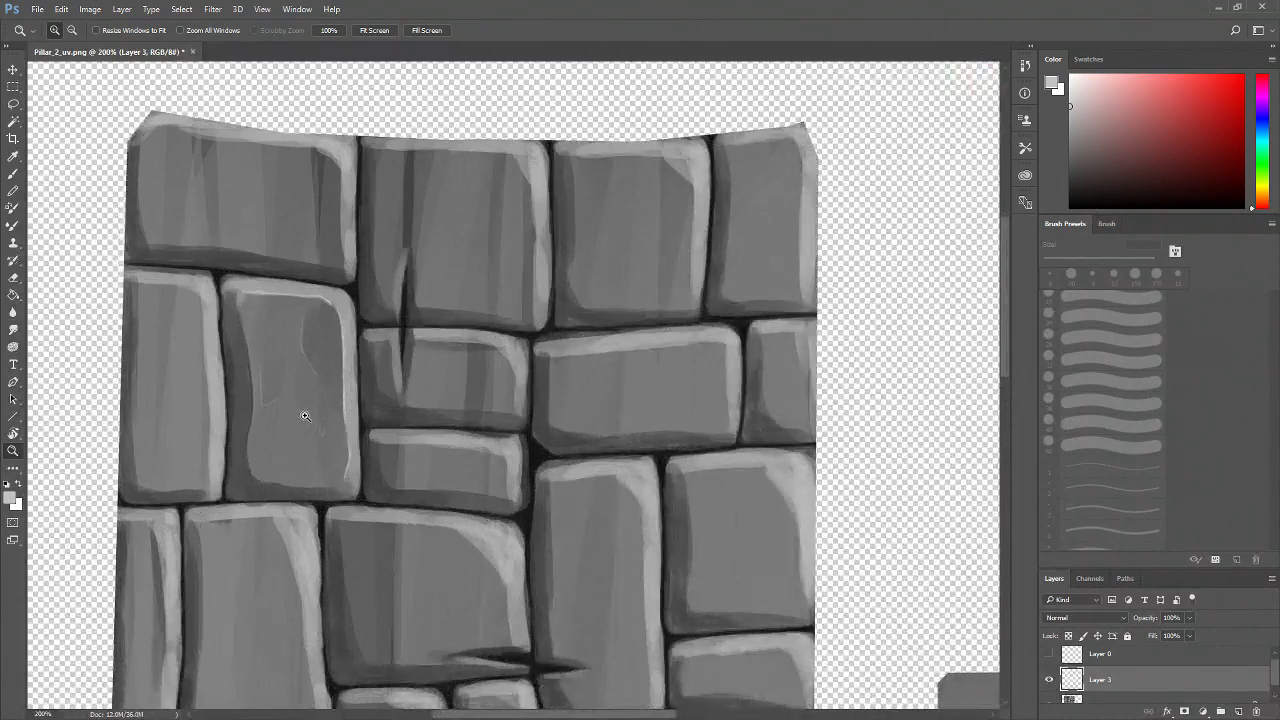
{"action": "left_click", "coordinate": [305, 416]}
{"action": "left_click", "coordinate": [340, 372]}
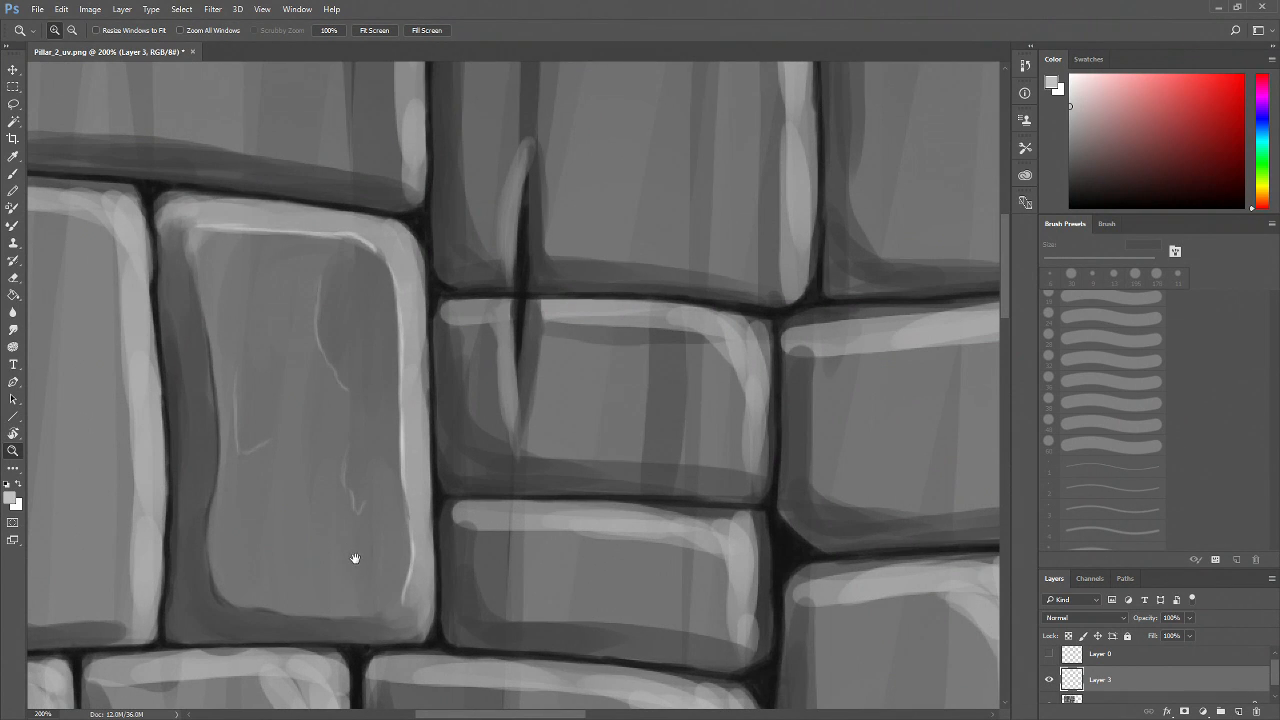
{"action": "left_click_drag", "start_coordinate": [355, 559], "coordinate": [359, 587]}
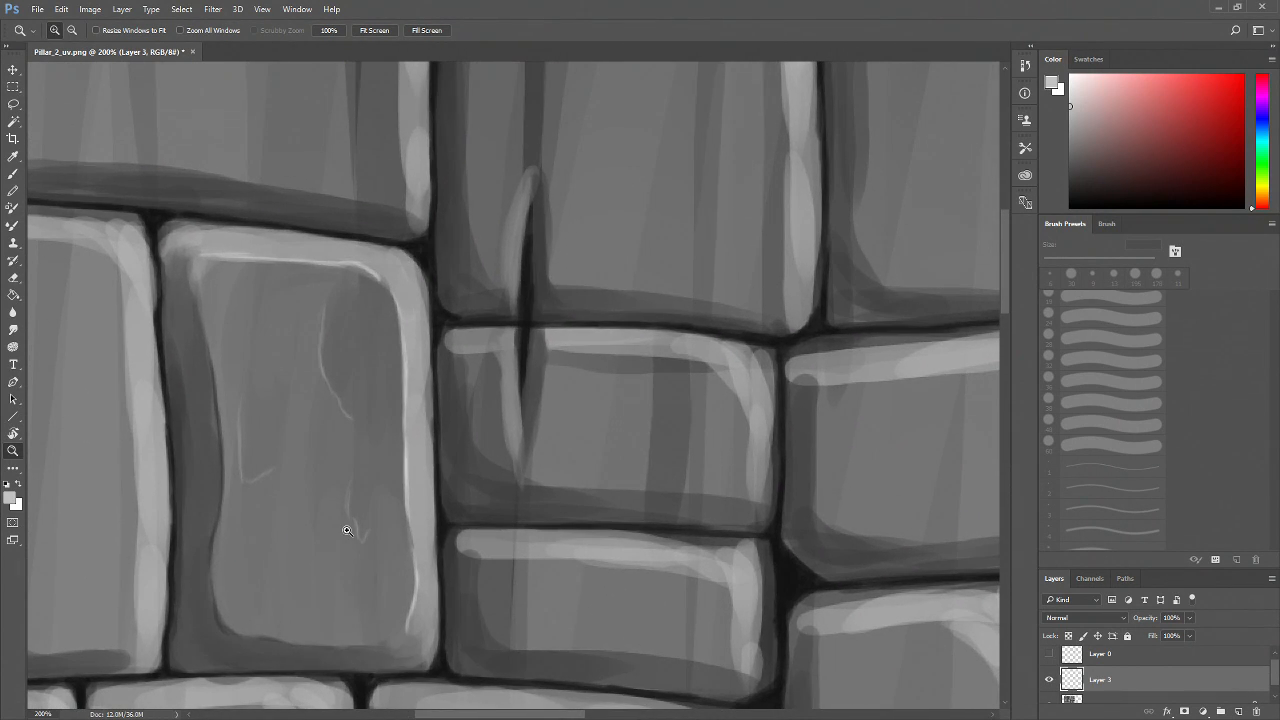
{"action": "left_click", "coordinate": [303, 505]}
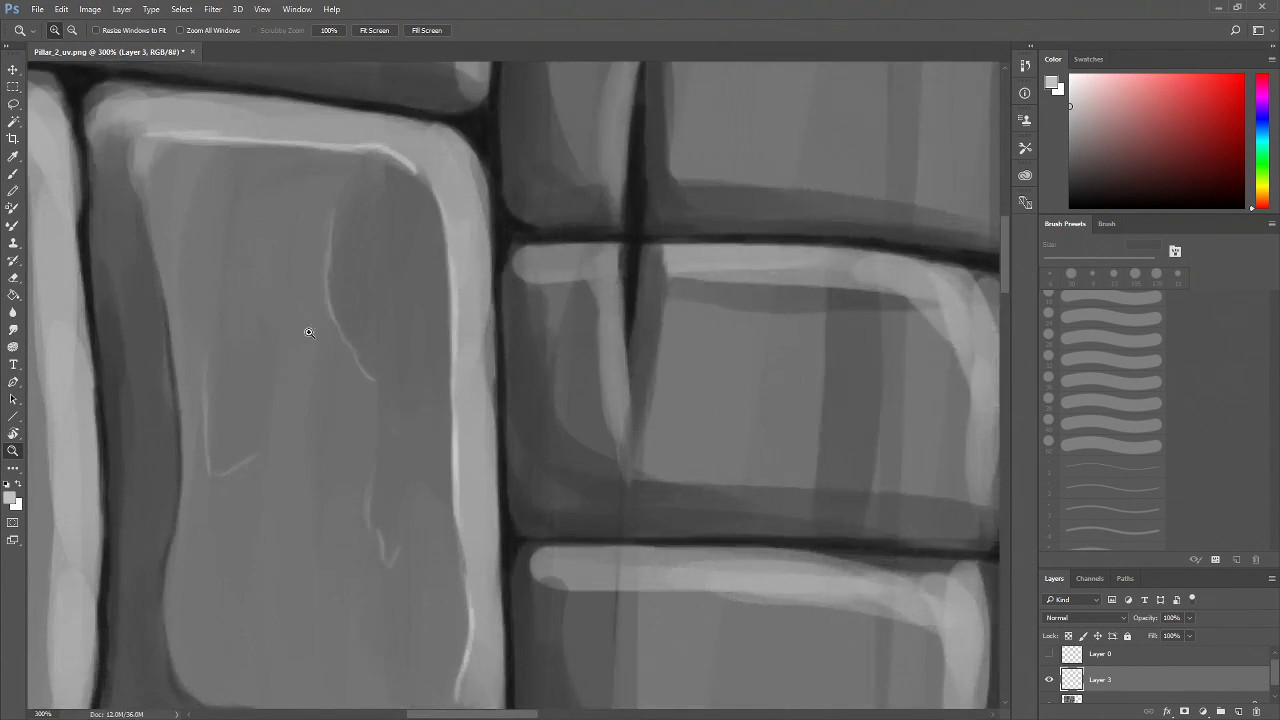
{"action": "left_click_drag", "start_coordinate": [364, 390], "coordinate": [330, 384]}
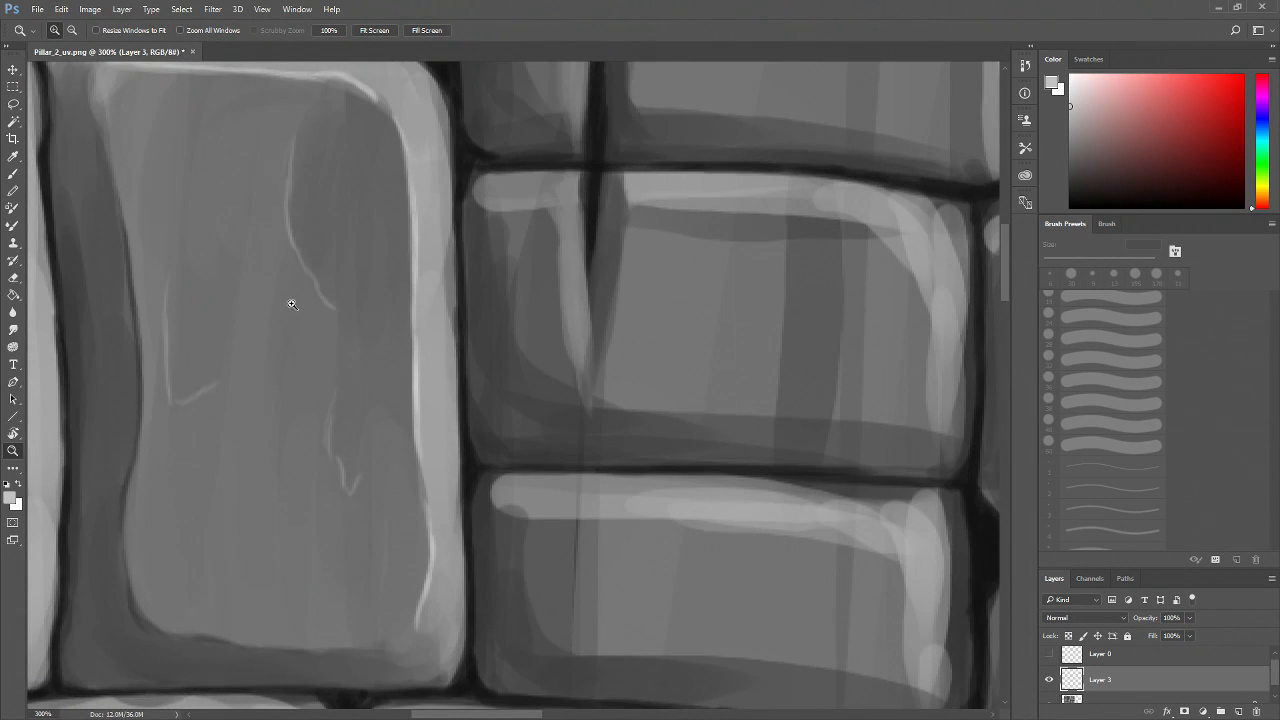
{"action": "key", "text": "b"}
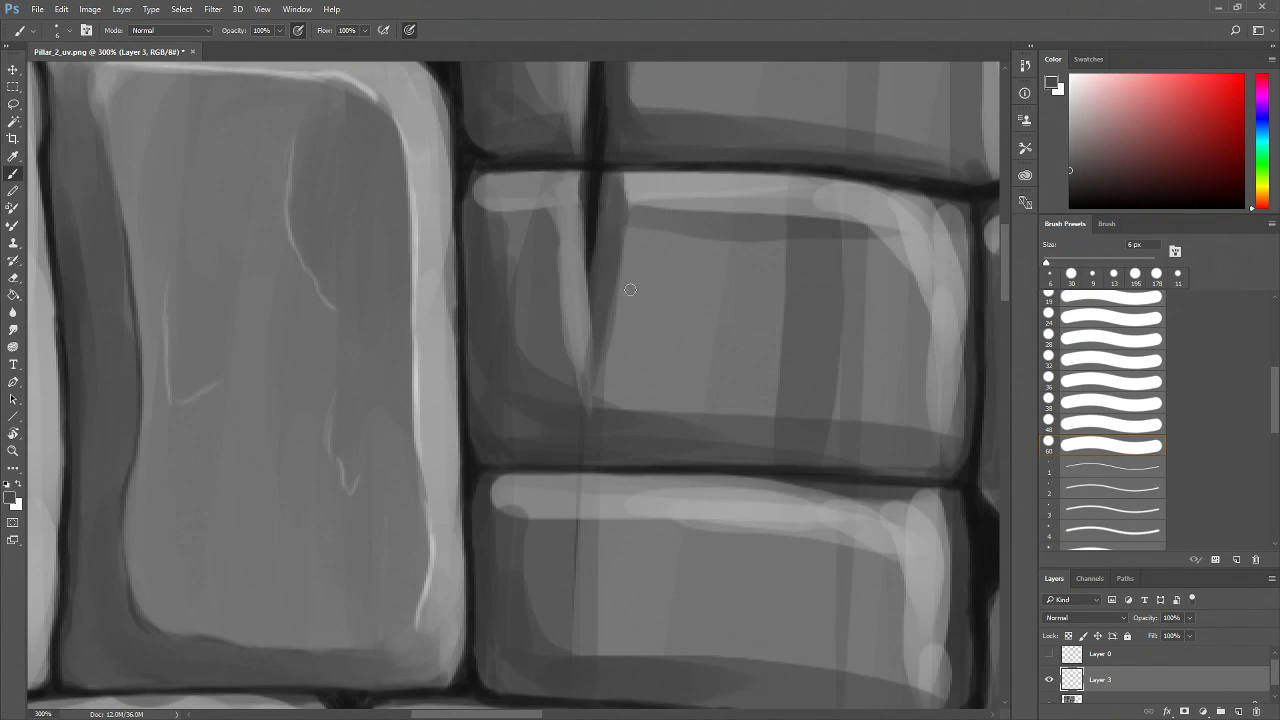
{"action": "left_click", "coordinate": [1077, 262]}
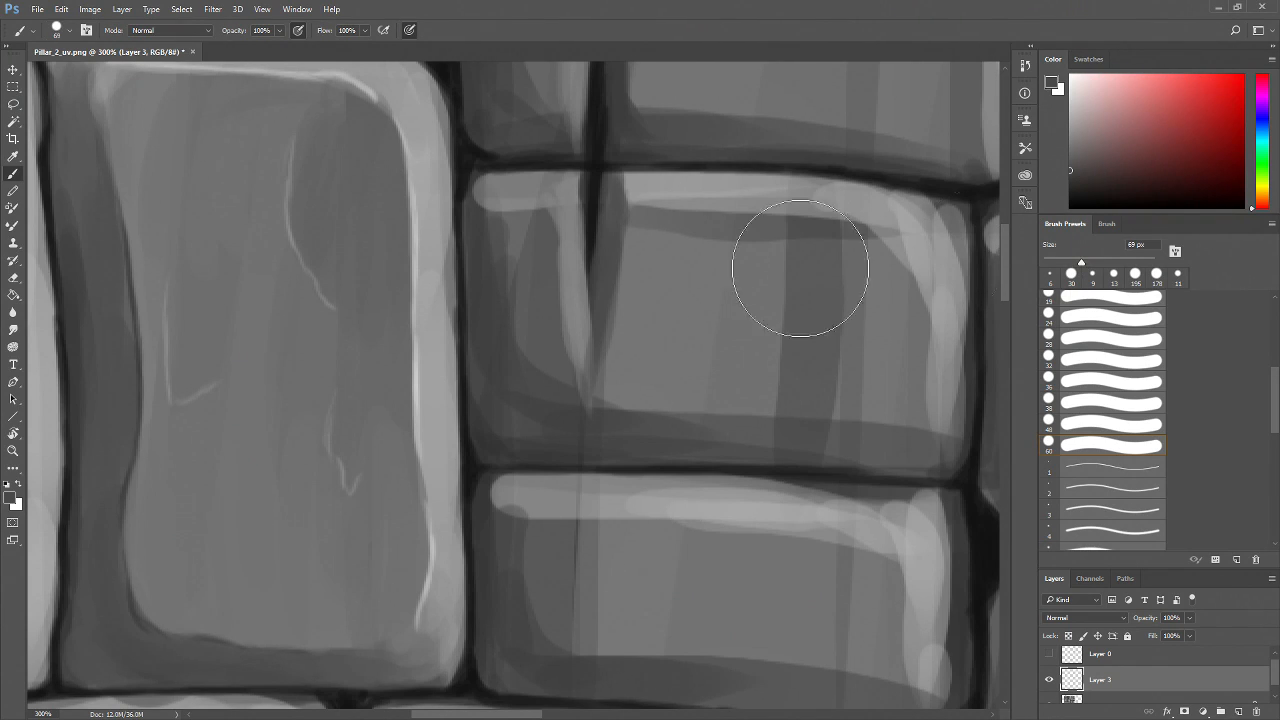
{"action": "left_click", "coordinate": [1057, 260]}
{"action": "left_click", "coordinate": [1057, 258]}
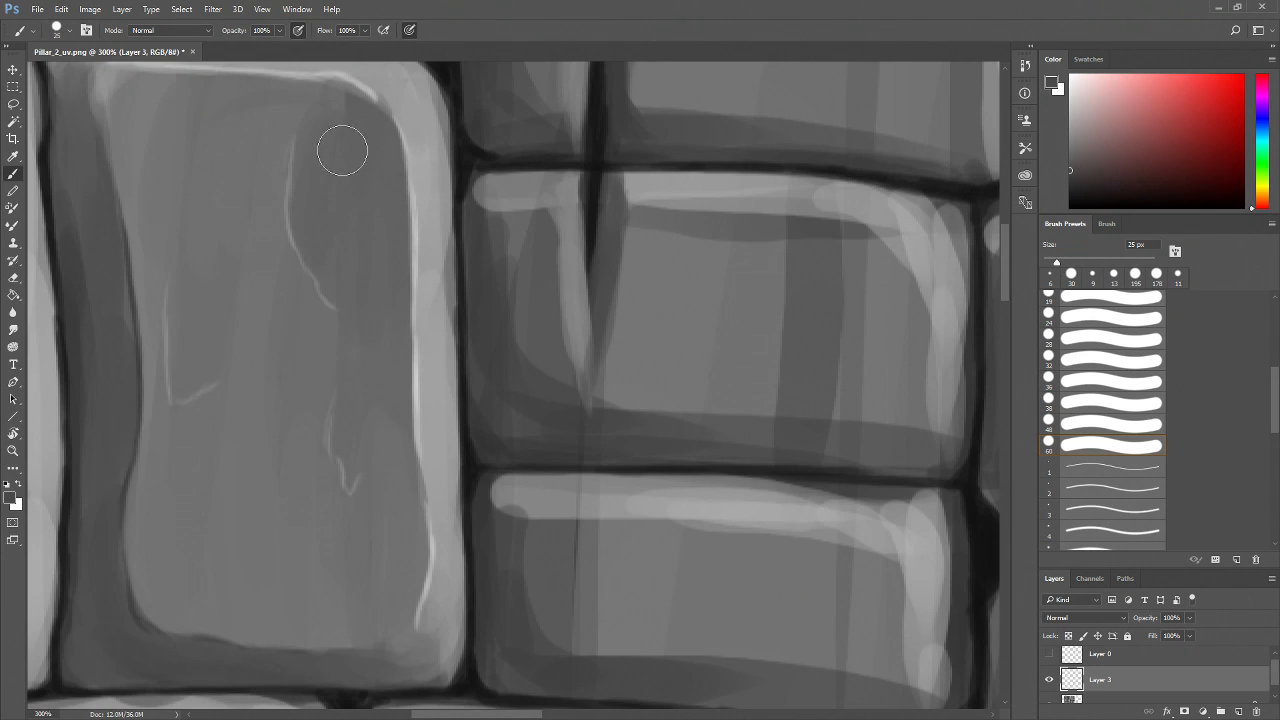
{"action": "mouse_move", "coordinate": [346, 141]}
{"action": "left_mouse_down"}
{"action": "mouse_move", "coordinate": [351, 266]}
{"action": "mouse_move", "coordinate": [343, 126]}
{"action": "mouse_move", "coordinate": [318, 193]}
{"action": "mouse_move", "coordinate": [340, 263]}
{"action": "mouse_move", "coordinate": [337, 137]}
{"action": "left_mouse_up"}
{"action": "mouse_move", "coordinate": [180, 300]}
{"action": "left_mouse_down"}
{"action": "mouse_move", "coordinate": [189, 377]}
{"action": "mouse_move", "coordinate": [193, 293]}
{"action": "mouse_move", "coordinate": [210, 358]}
{"action": "mouse_move", "coordinate": [183, 380]}
{"action": "mouse_move", "coordinate": [216, 315]}
{"action": "left_mouse_up"}
{"action": "mouse_move", "coordinate": [346, 396]}
{"action": "left_mouse_down"}
{"action": "mouse_move", "coordinate": [349, 443]}
{"action": "mouse_move", "coordinate": [370, 441]}
{"action": "left_mouse_up"}
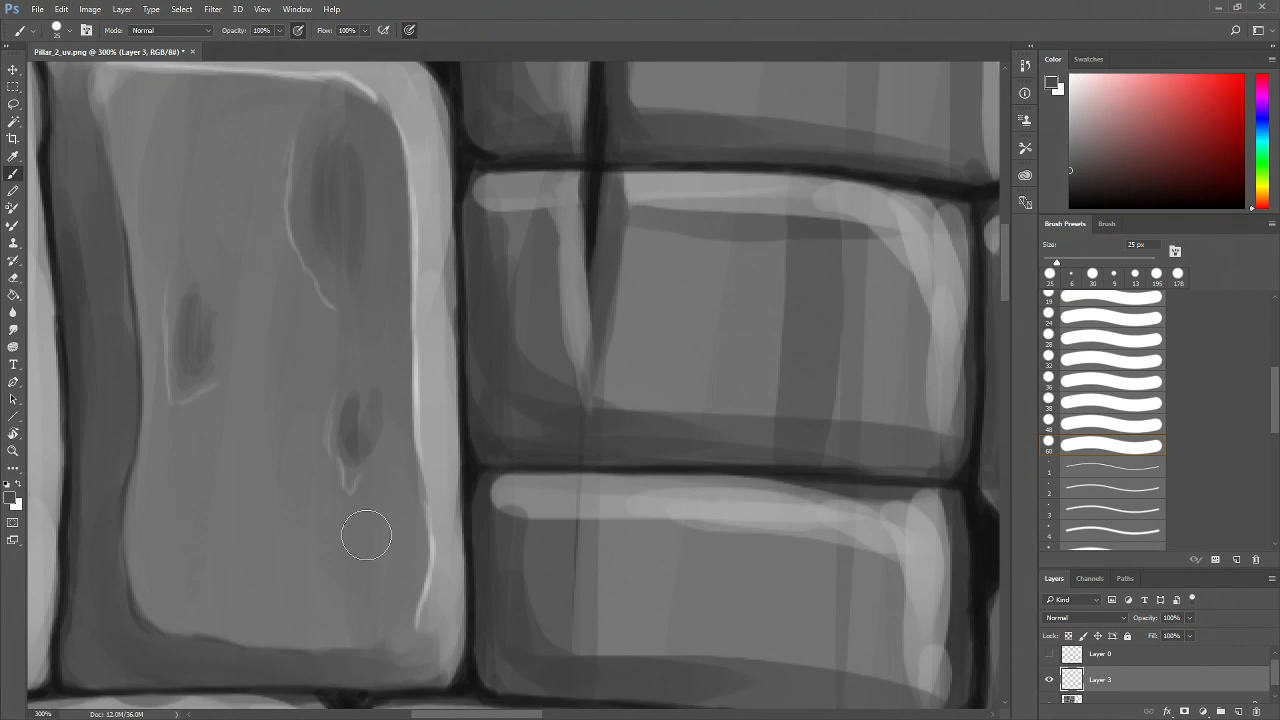
Undo the dark blotch strokes and erase the leftover mark near the brick's upper crack
{"action": "key", "text": "ctrl+z"}
{"action": "key", "text": "ctrl+alt+z"}
{"action": "key", "text": "ctrl+alt+z"}
{"action": "key", "text": "ctrl+alt+z"}
{"action": "key", "text": "ctrl+alt+z"}
{"action": "key", "text": "ctrl+alt+z"}
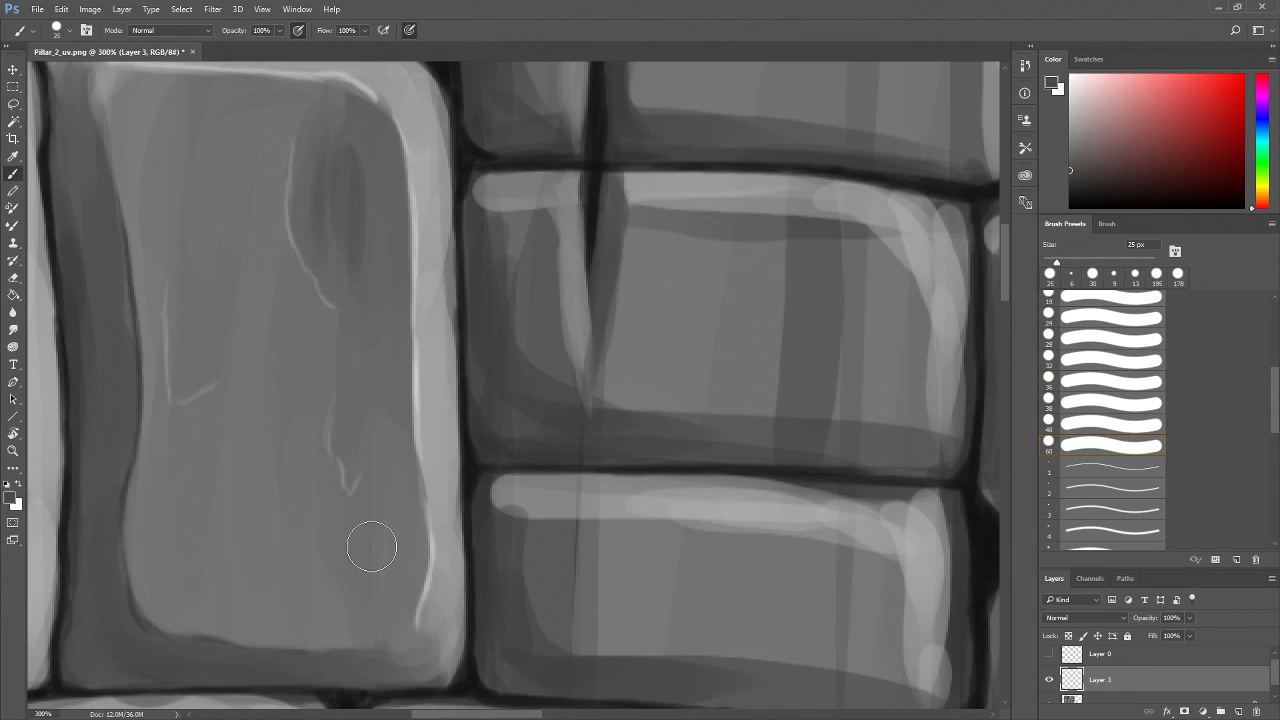
{"action": "key", "text": "e"}
{"action": "mouse_move", "coordinate": [345, 241]}
{"action": "left_mouse_down"}
{"action": "mouse_move", "coordinate": [361, 210]}
{"action": "mouse_move", "coordinate": [365, 298]}
{"action": "mouse_move", "coordinate": [313, 289]}
{"action": "mouse_move", "coordinate": [334, 200]}
{"action": "left_mouse_up"}
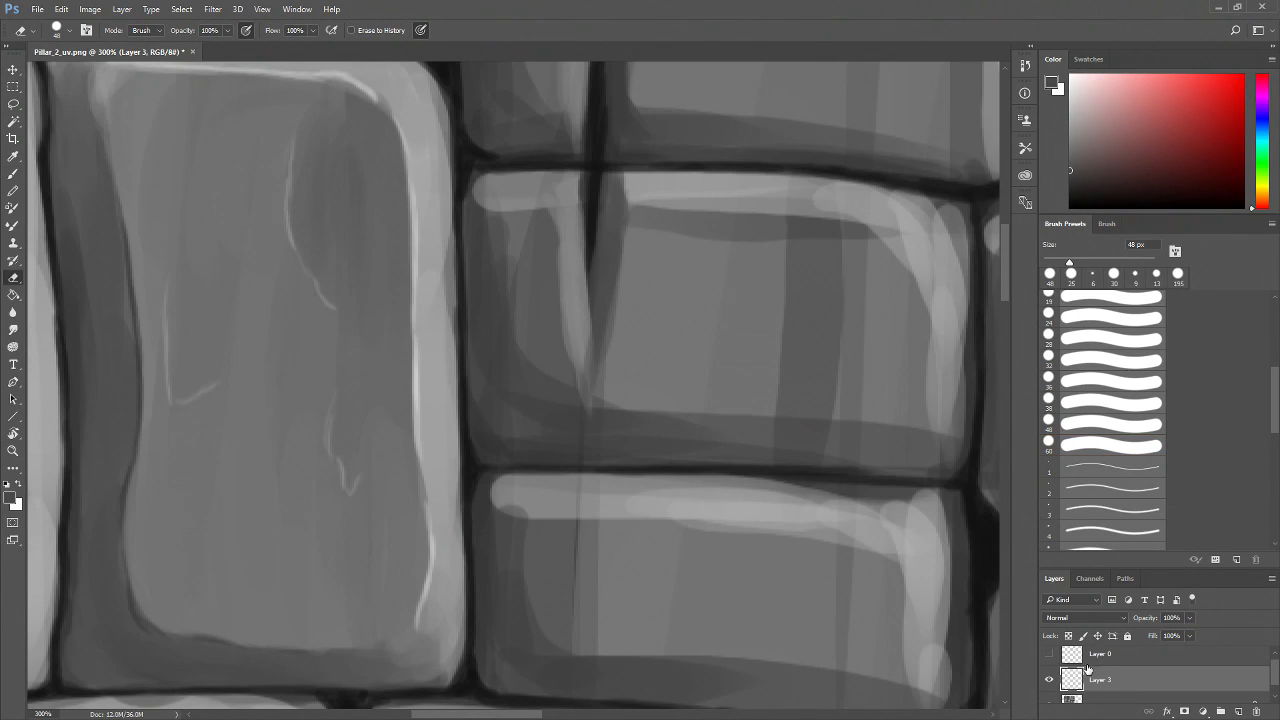
Pick a muted greyish green and paint soft moss patches on the brick's face with a 49 px brush
{"action": "key", "text": "b"}
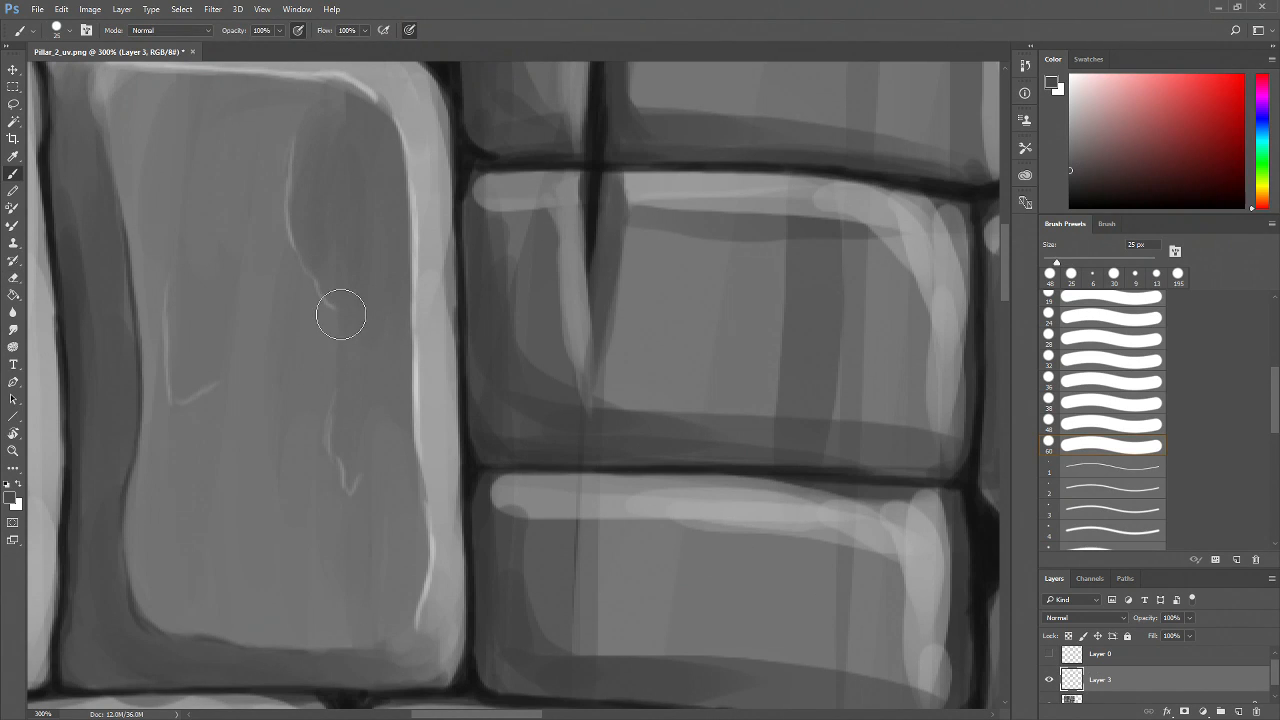
{"action": "left_click", "coordinate": [1266, 164]}
{"action": "left_click_drag", "start_coordinate": [1069, 172], "coordinate": [1095, 144]}
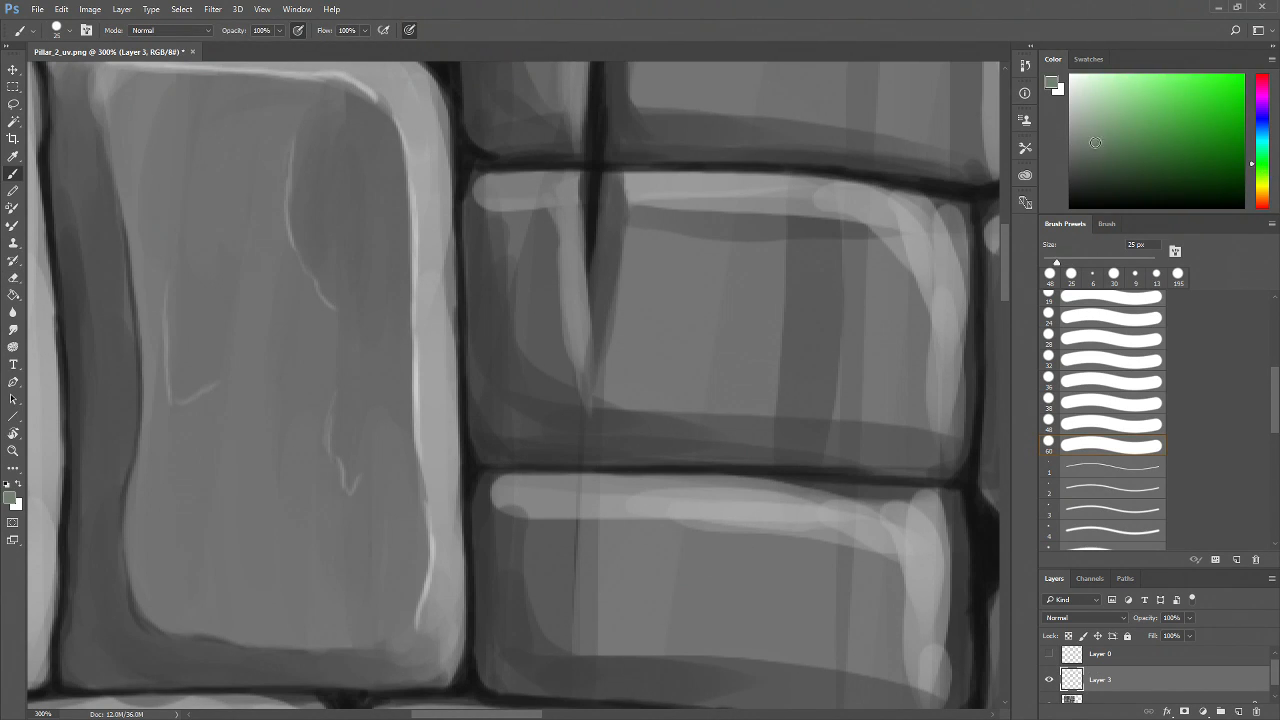
{"action": "mouse_move", "coordinate": [334, 134]}
{"action": "left_mouse_down"}
{"action": "mouse_move", "coordinate": [347, 184]}
{"action": "mouse_move", "coordinate": [326, 228]}
{"action": "mouse_move", "coordinate": [320, 130]}
{"action": "mouse_move", "coordinate": [312, 232]}
{"action": "mouse_move", "coordinate": [331, 277]}
{"action": "mouse_move", "coordinate": [338, 153]}
{"action": "mouse_move", "coordinate": [342, 197]}
{"action": "mouse_move", "coordinate": [323, 297]}
{"action": "left_mouse_up"}
{"action": "left_click_drag", "start_coordinate": [1071, 262], "coordinate": [1070, 262]}
{"action": "mouse_move", "coordinate": [354, 192]}
{"action": "left_mouse_down"}
{"action": "mouse_move", "coordinate": [351, 155]}
{"action": "mouse_move", "coordinate": [343, 197]}
{"action": "mouse_move", "coordinate": [363, 270]}
{"action": "left_mouse_up"}
{"action": "left_click_drag", "start_coordinate": [209, 280], "coordinate": [203, 366]}
{"action": "left_click_drag", "start_coordinate": [368, 415], "coordinate": [370, 438]}
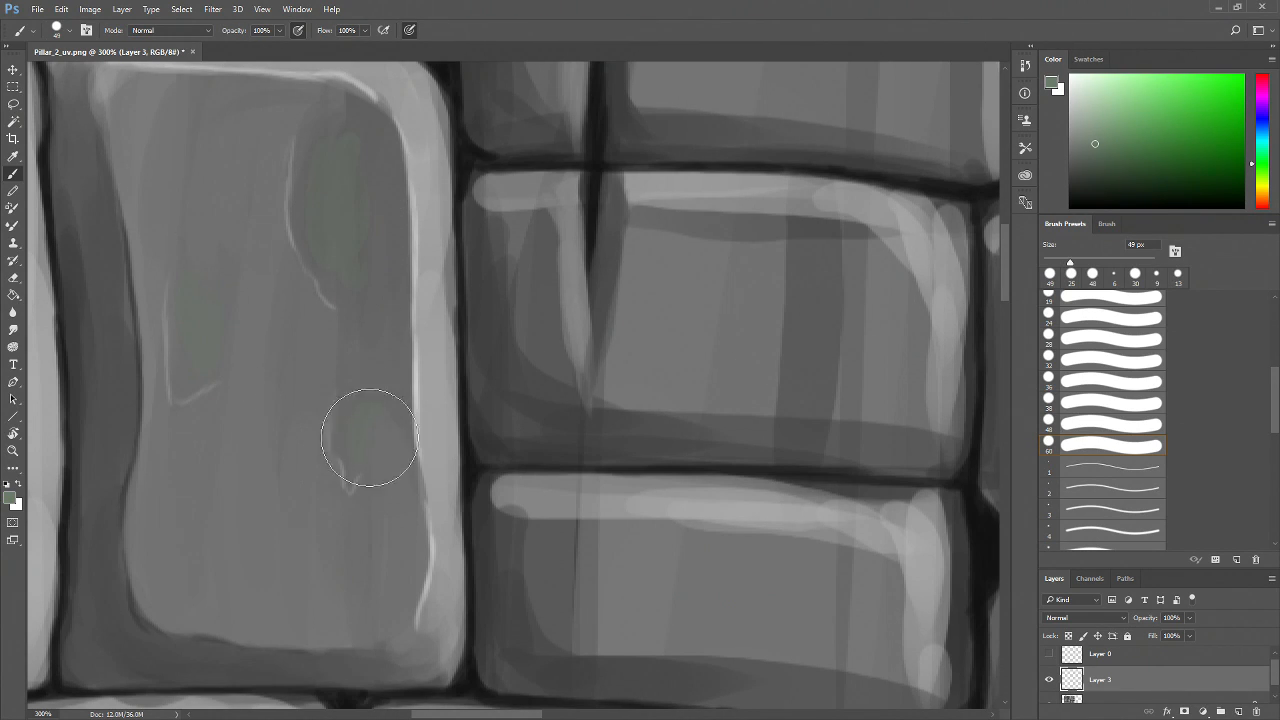
{"action": "left_click", "coordinate": [315, 142], "text": "alt"}
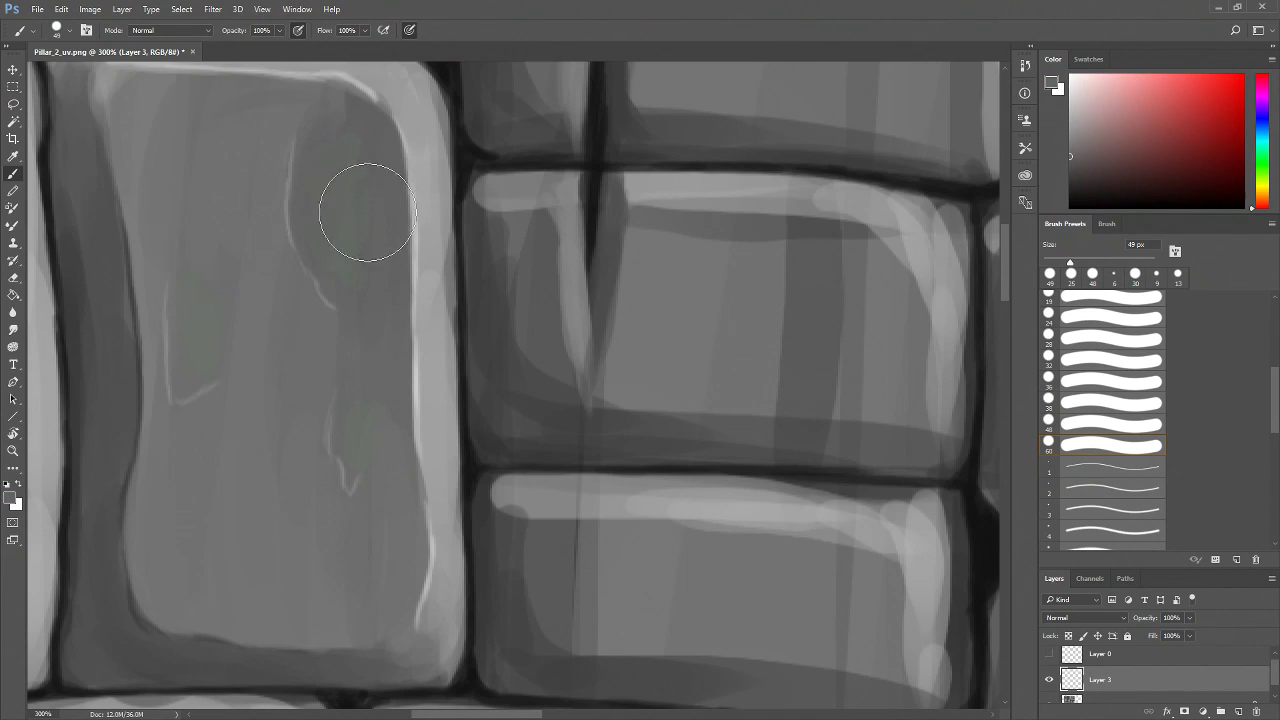
{"action": "left_click", "coordinate": [228, 272], "text": "alt"}
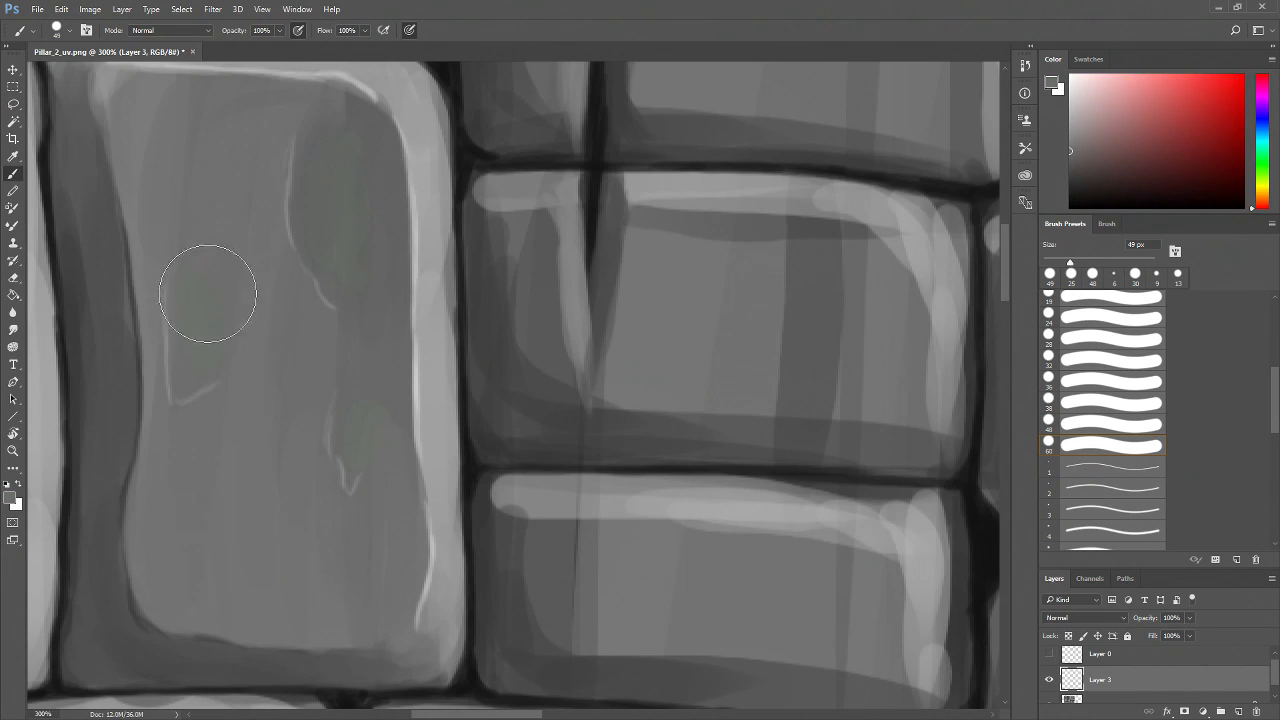
{"action": "left_click", "coordinate": [365, 390], "text": "alt"}
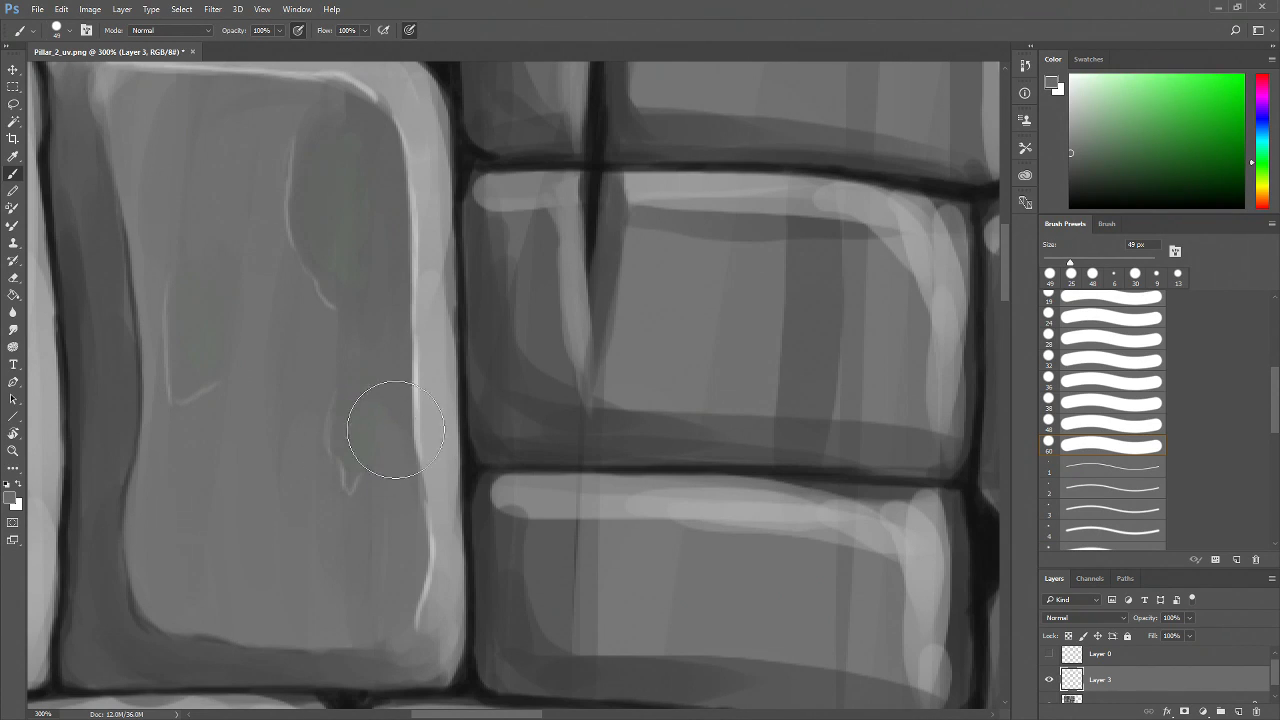
{"action": "left_click", "coordinate": [429, 292], "text": "alt"}
{"action": "left_click_drag", "start_coordinate": [320, 158], "coordinate": [318, 242]}
{"action": "left_click_drag", "start_coordinate": [312, 130], "coordinate": [328, 260]}
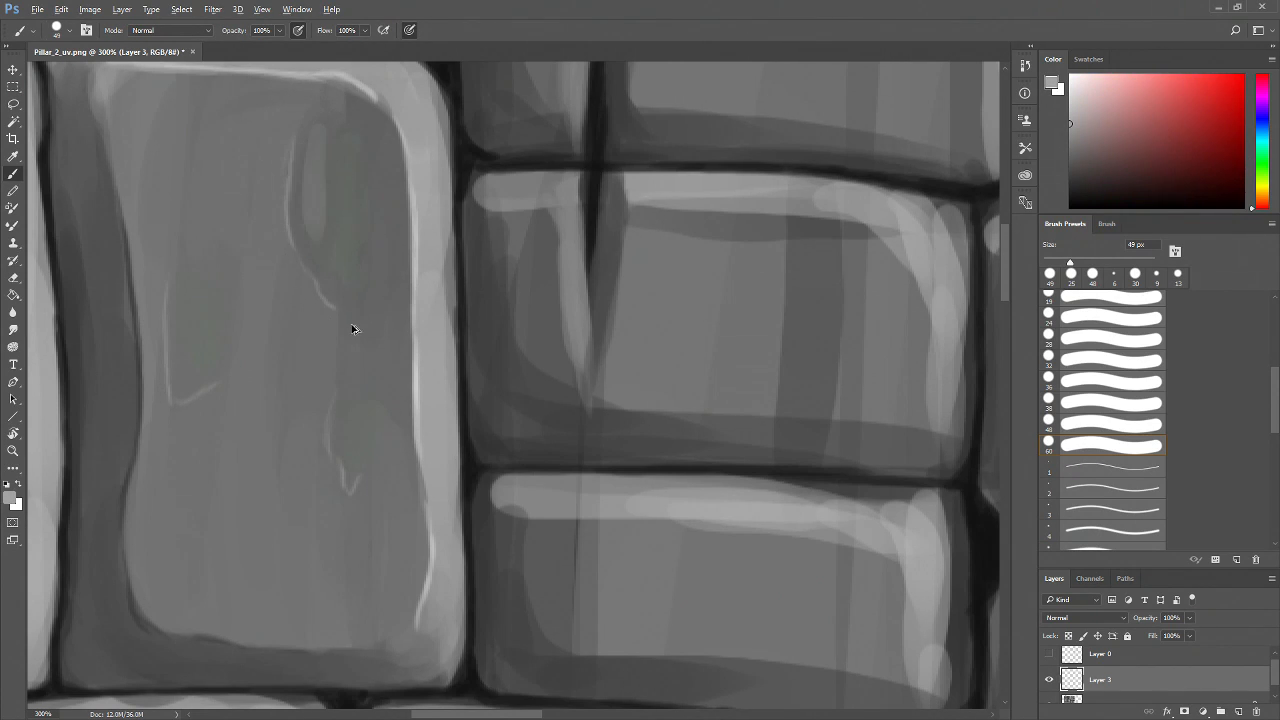
Undo the last dab and repaint the soft green patches on the brick's upper right, left and lower right areas
{"action": "key", "text": "ctrl+z"}
{"action": "left_click", "coordinate": [1069, 140]}
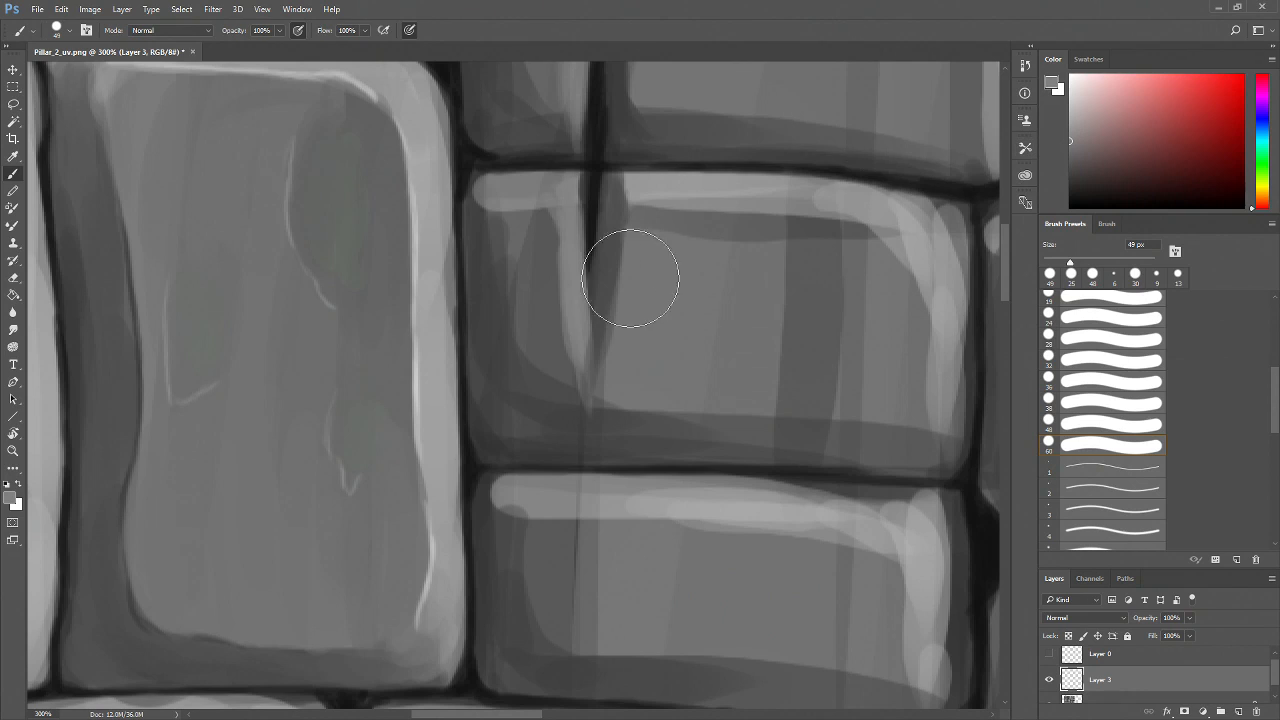
{"action": "left_click_drag", "start_coordinate": [317, 142], "coordinate": [320, 249]}
{"action": "left_click_drag", "start_coordinate": [299, 196], "coordinate": [337, 291]}
{"action": "mouse_move", "coordinate": [183, 325]}
{"action": "left_mouse_down"}
{"action": "mouse_move", "coordinate": [177, 371]}
{"action": "mouse_move", "coordinate": [206, 371]}
{"action": "left_mouse_up"}
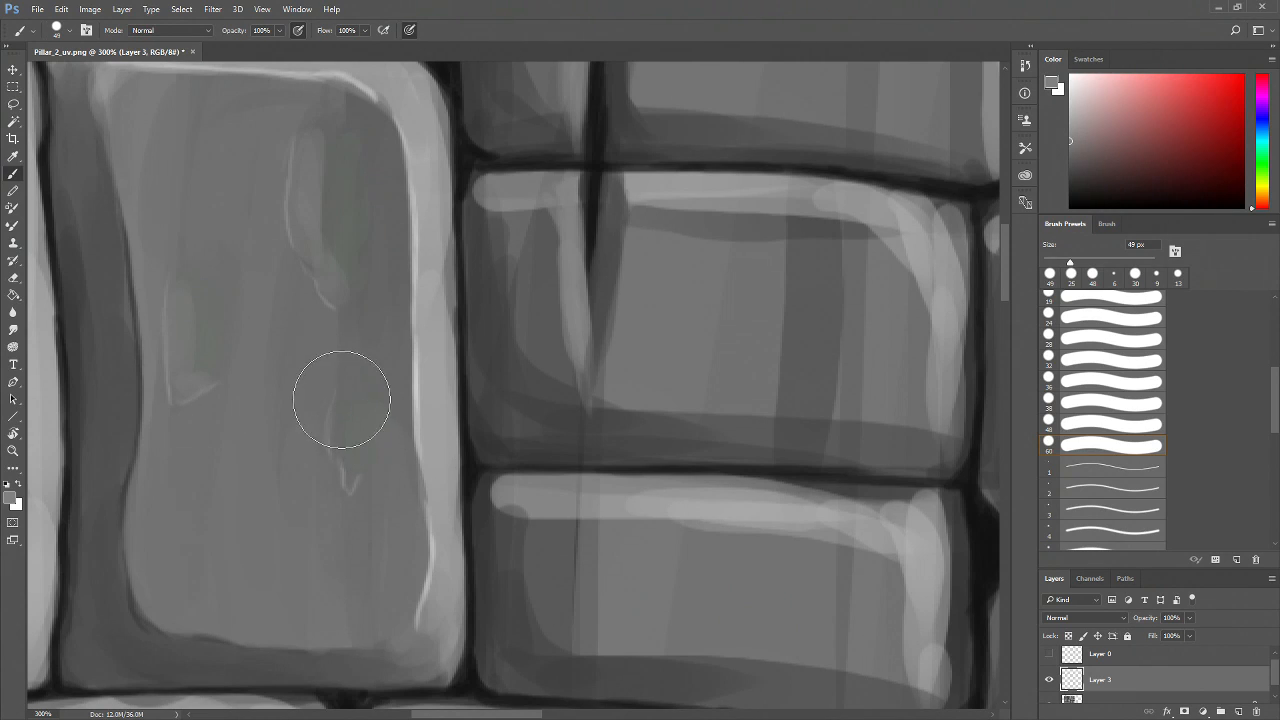
{"action": "left_click", "coordinate": [222, 318], "text": "alt"}
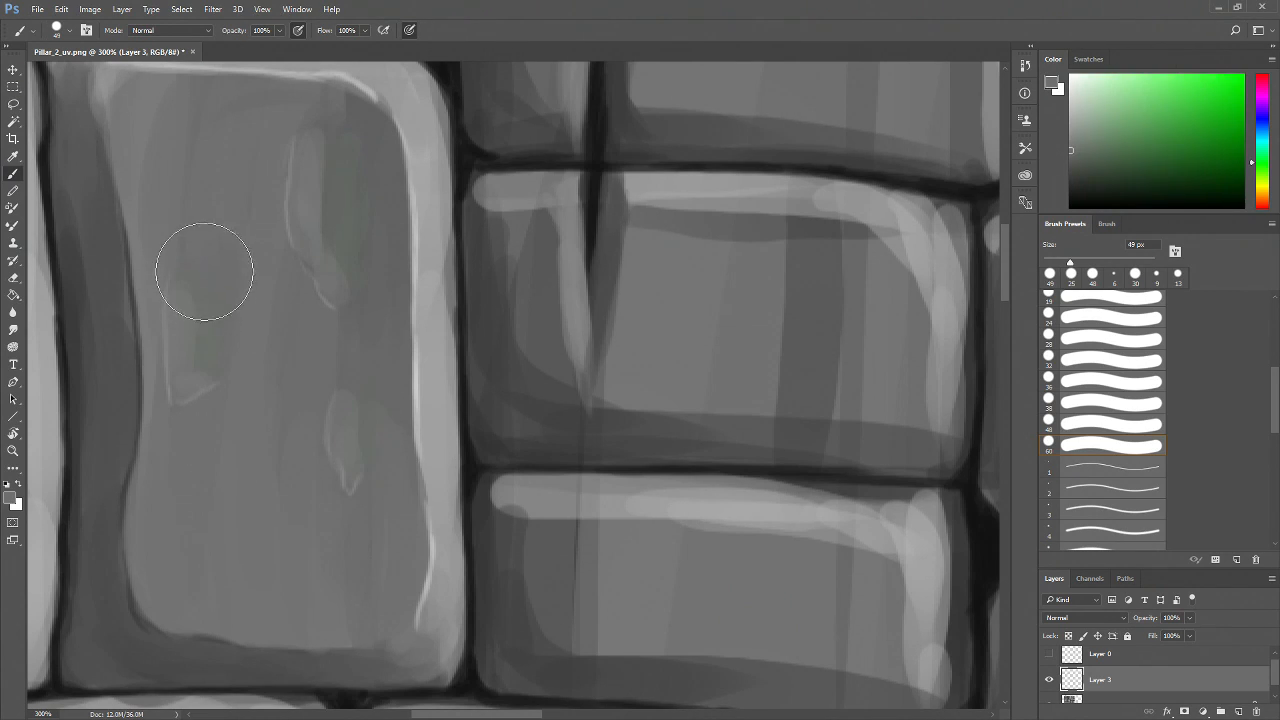
{"action": "left_click_drag", "start_coordinate": [204, 272], "coordinate": [206, 367]}
{"action": "left_click_drag", "start_coordinate": [346, 155], "coordinate": [345, 217]}
{"action": "left_click", "coordinate": [345, 180], "text": "alt"}
{"action": "mouse_move", "coordinate": [340, 148]}
{"action": "left_mouse_down"}
{"action": "mouse_move", "coordinate": [338, 261]}
{"action": "mouse_move", "coordinate": [343, 208]}
{"action": "left_mouse_up"}
{"action": "left_click_drag", "start_coordinate": [364, 400], "coordinate": [365, 432]}
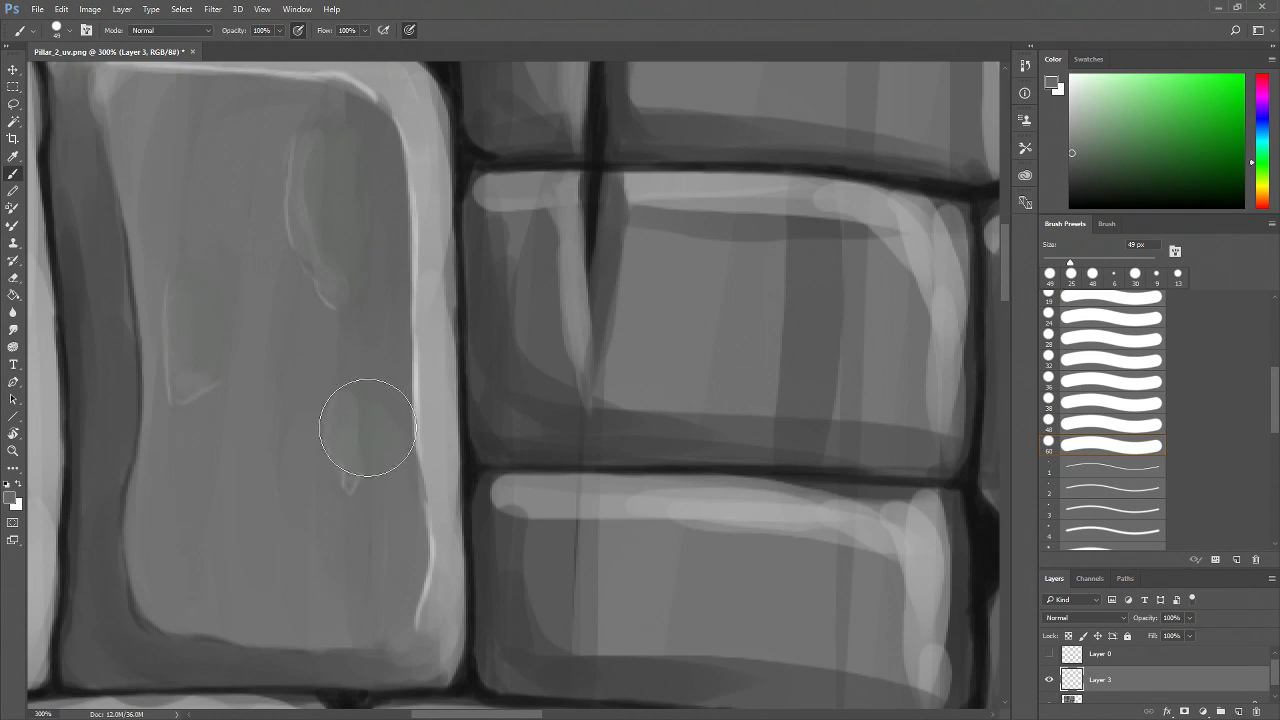
Pick a darker greenish grey and deepen the moss patches on the brick's face
{"action": "key", "text": "z"}
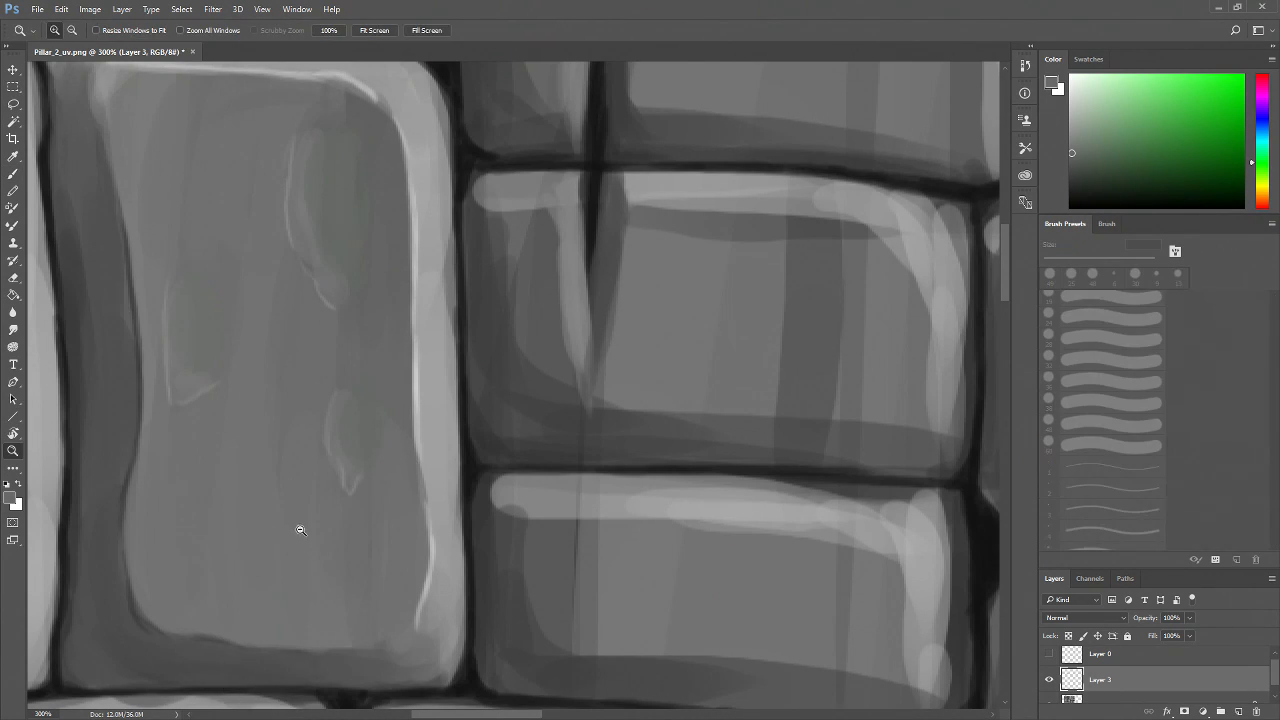
{"action": "left_click", "coordinate": [300, 530], "text": "alt"}
{"action": "left_click", "coordinate": [300, 530], "text": "alt"}
{"action": "left_click", "coordinate": [296, 543]}
{"action": "left_click", "coordinate": [297, 545]}
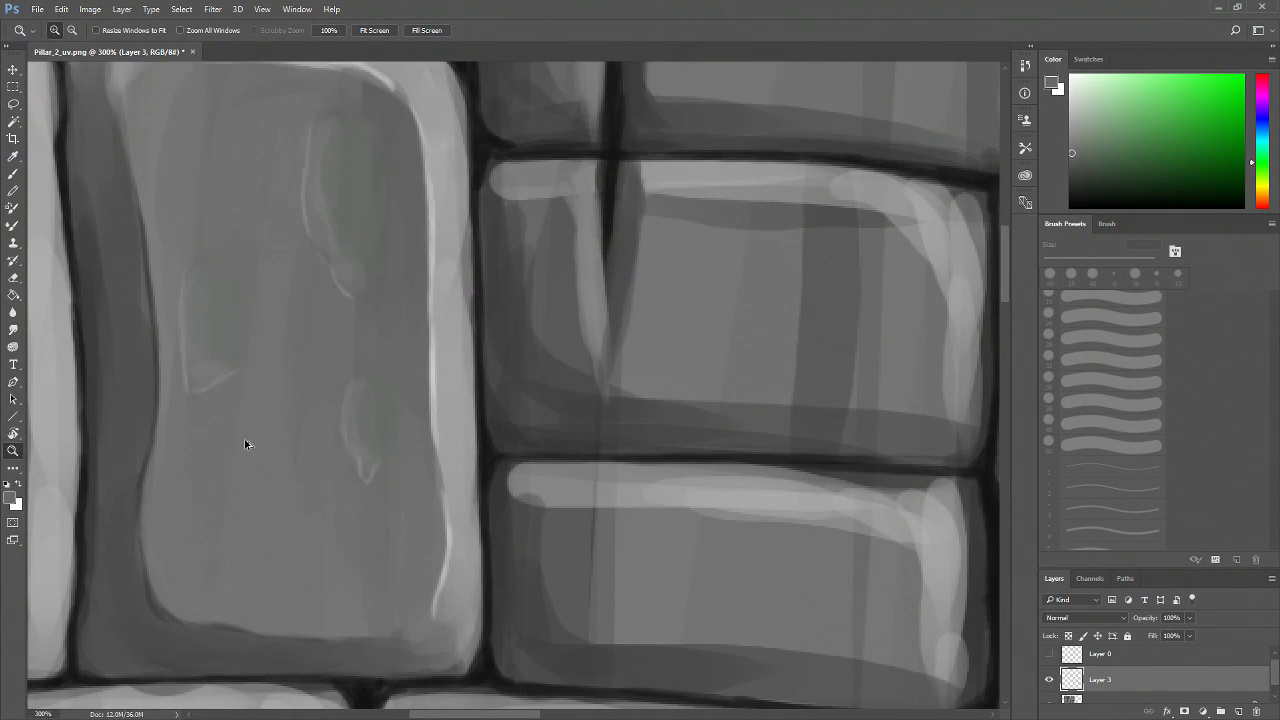
{"action": "left_click", "coordinate": [1080, 160]}
{"action": "key", "text": "b"}
{"action": "mouse_move", "coordinate": [226, 325]}
{"action": "left_mouse_down"}
{"action": "mouse_move", "coordinate": [221, 265]}
{"action": "mouse_move", "coordinate": [223, 307]}
{"action": "mouse_move", "coordinate": [216, 257]}
{"action": "mouse_move", "coordinate": [211, 391]}
{"action": "mouse_move", "coordinate": [201, 228]}
{"action": "mouse_move", "coordinate": [205, 218]}
{"action": "mouse_move", "coordinate": [213, 328]}
{"action": "mouse_move", "coordinate": [220, 183]}
{"action": "mouse_move", "coordinate": [203, 349]}
{"action": "left_mouse_up"}
{"action": "mouse_move", "coordinate": [384, 142]}
{"action": "left_mouse_down"}
{"action": "mouse_move", "coordinate": [334, 262]}
{"action": "mouse_move", "coordinate": [357, 280]}
{"action": "mouse_move", "coordinate": [353, 246]}
{"action": "mouse_move", "coordinate": [368, 317]}
{"action": "mouse_move", "coordinate": [359, 289]}
{"action": "mouse_move", "coordinate": [364, 503]}
{"action": "mouse_move", "coordinate": [371, 391]}
{"action": "left_mouse_up"}
{"action": "left_click", "coordinate": [324, 414], "text": "alt"}
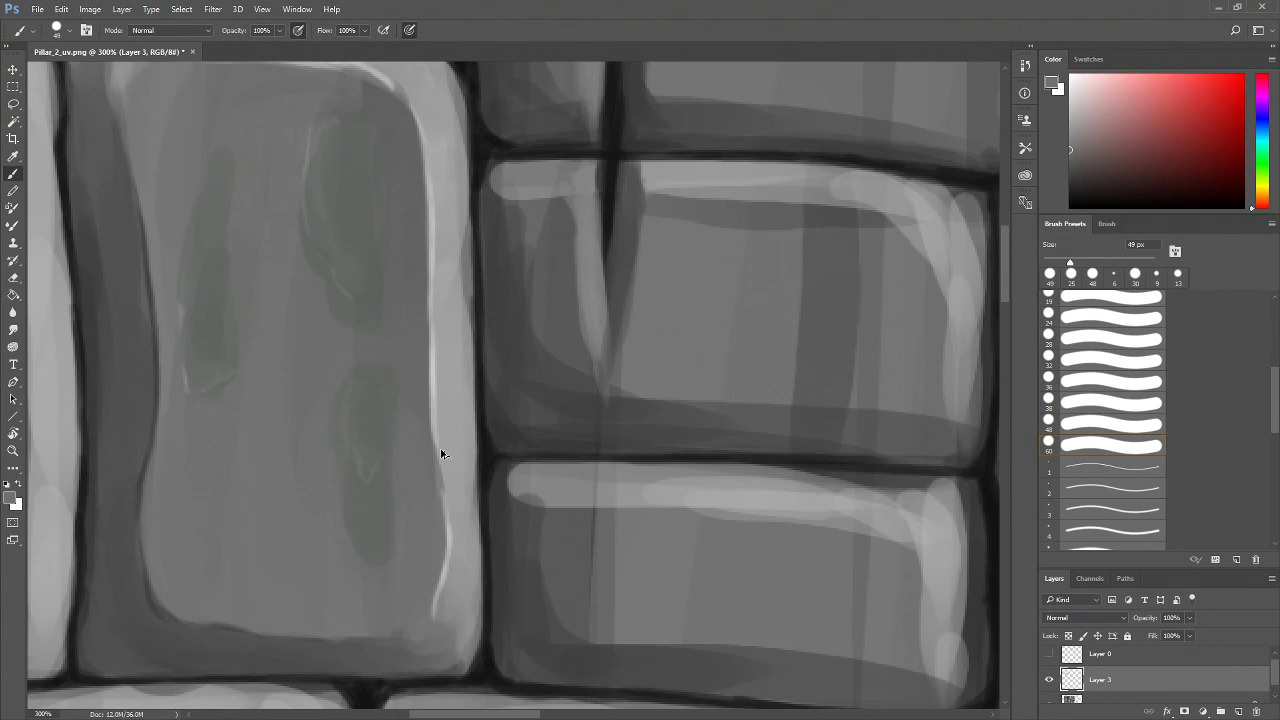
{"action": "left_click_drag", "start_coordinate": [380, 337], "coordinate": [383, 380]}
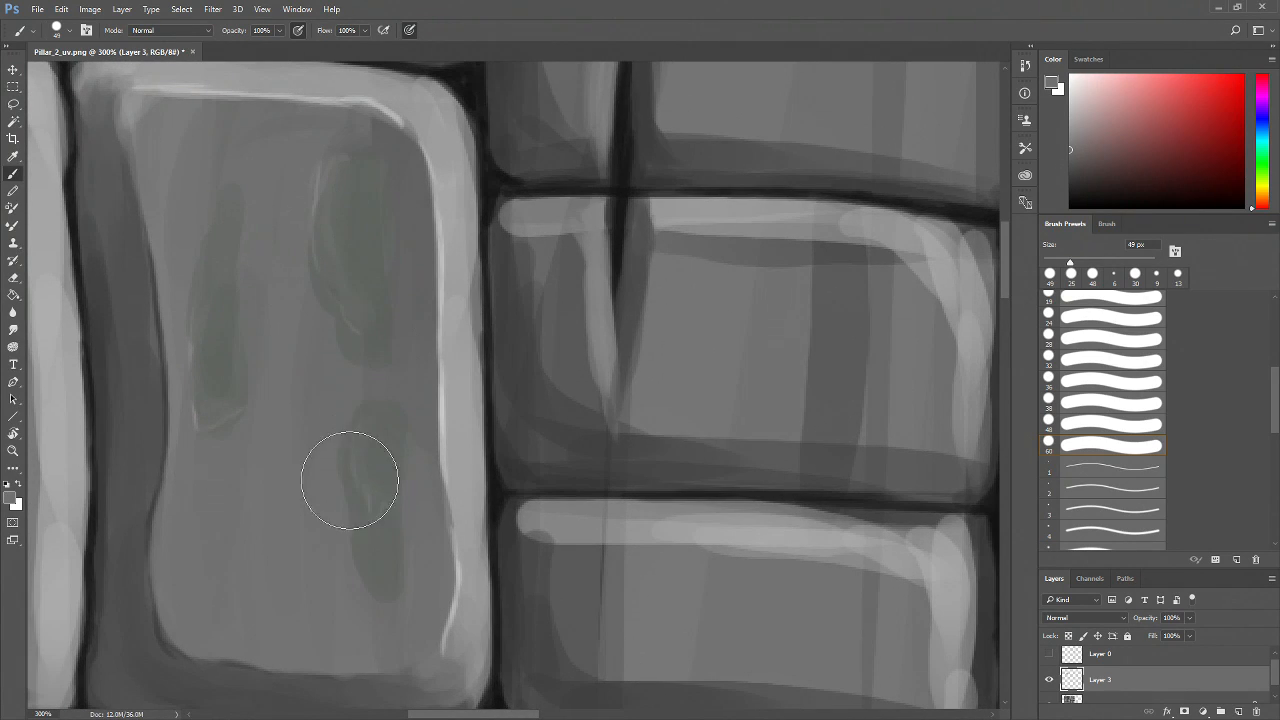
{"action": "left_click_drag", "start_coordinate": [349, 481], "coordinate": [373, 473]}
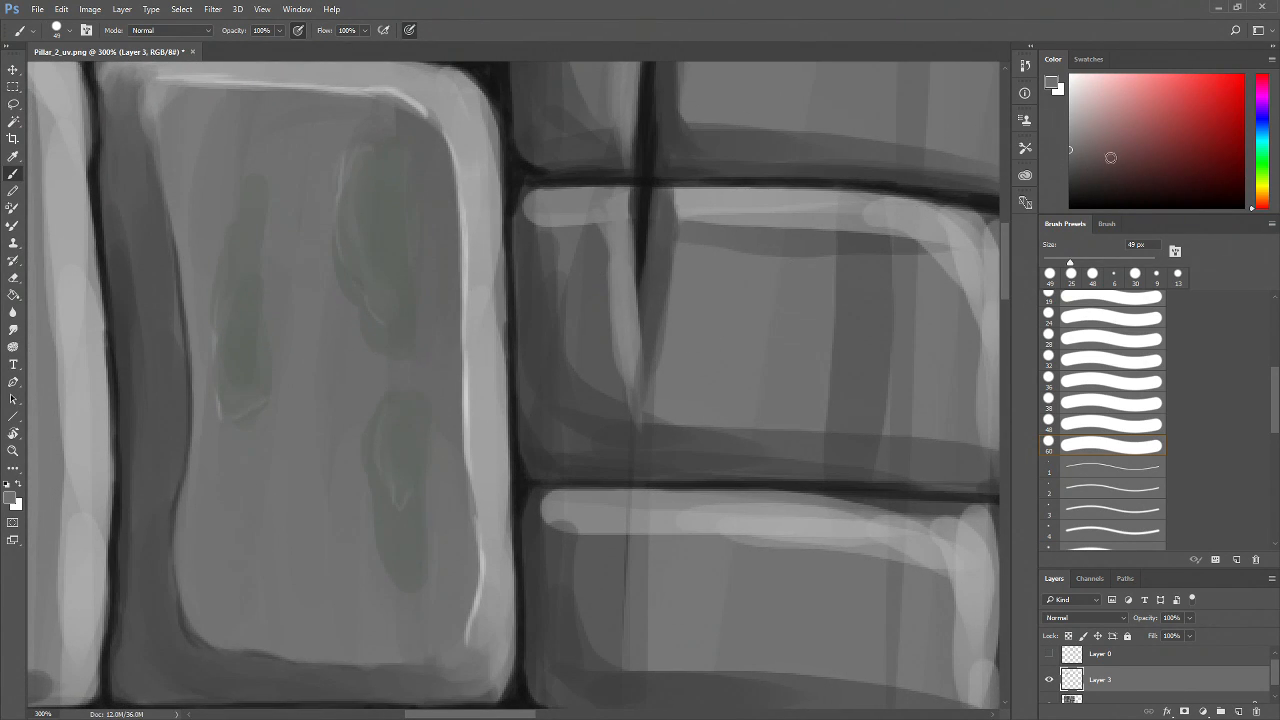
Set a light grey 6 px brush and outline the moss patches with thin highlight lines
{"action": "left_click", "coordinate": [1074, 175]}
{"action": "left_click_drag", "start_coordinate": [1052, 265], "coordinate": [1054, 264]}
{"action": "left_click", "coordinate": [1106, 223]}
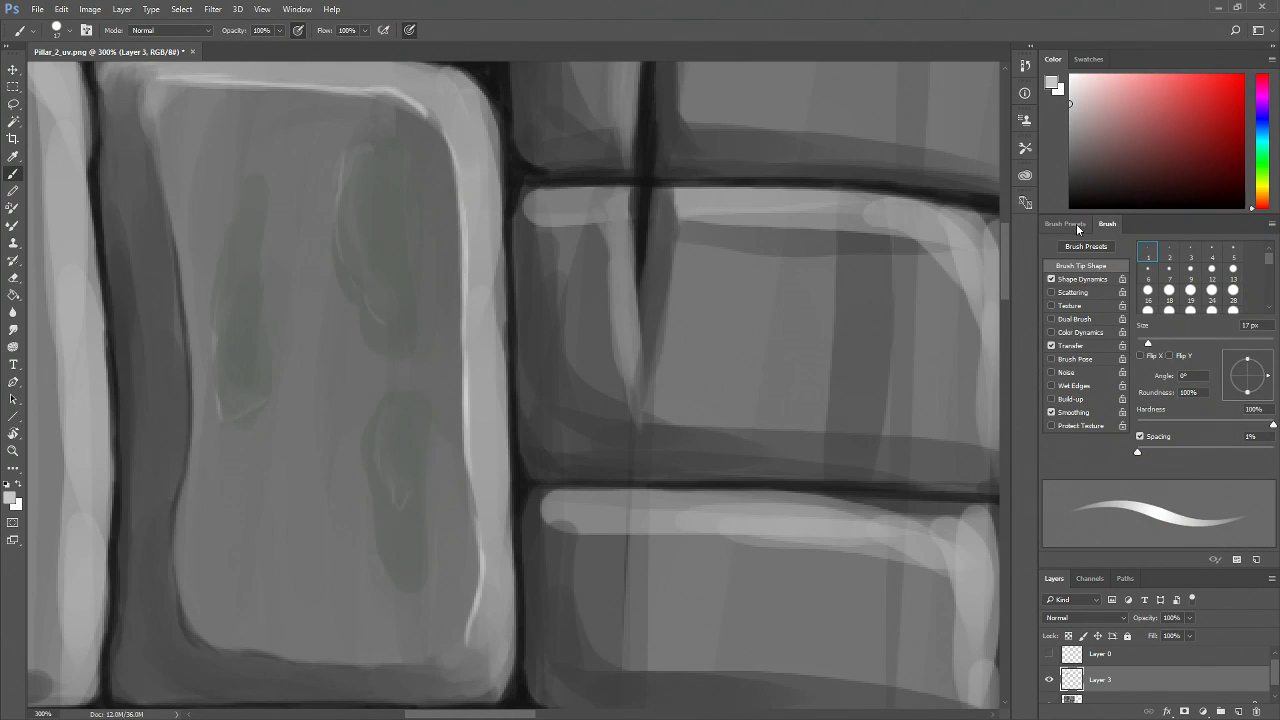
{"action": "left_click", "coordinate": [1065, 223]}
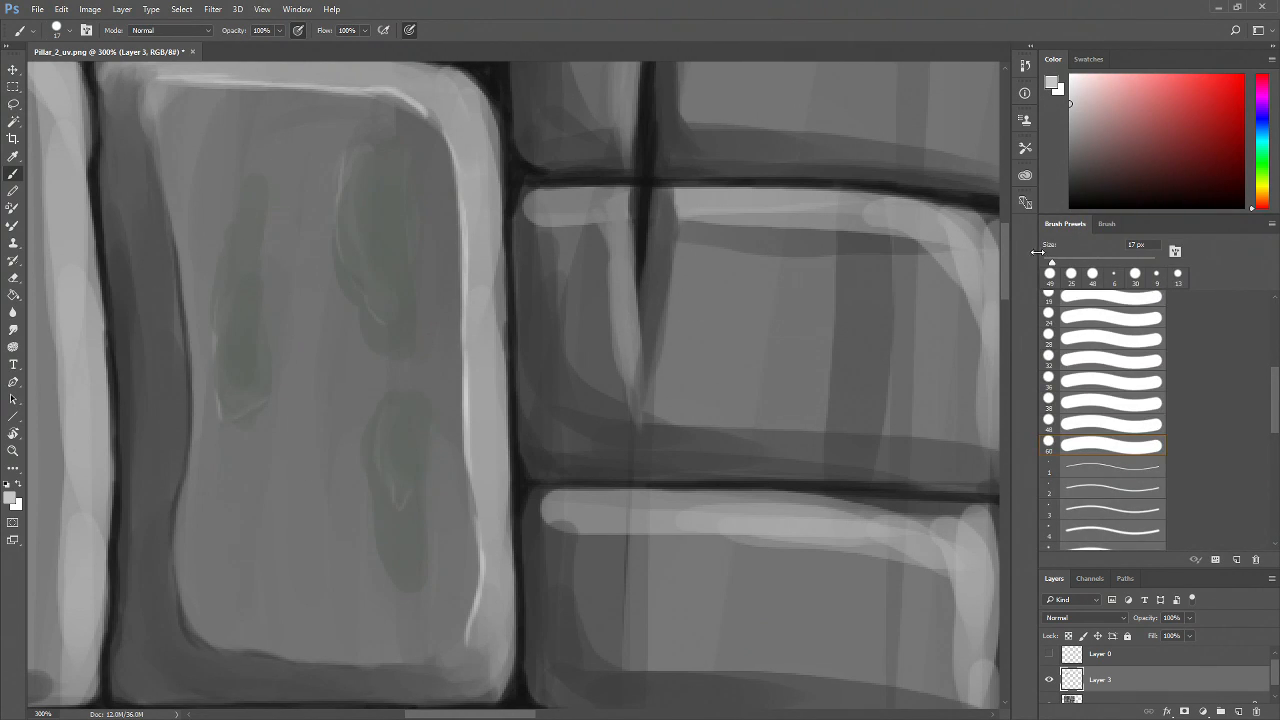
{"action": "left_click_drag", "start_coordinate": [1049, 264], "coordinate": [1047, 264]}
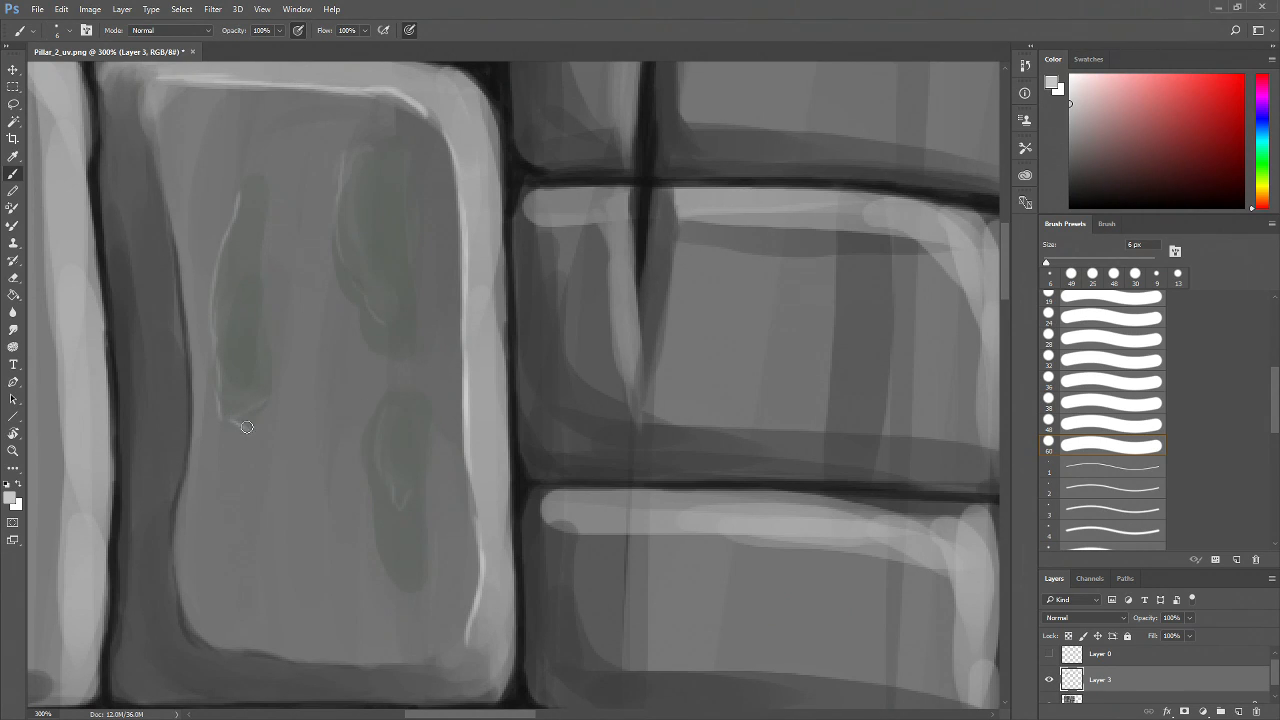
{"action": "left_click_drag", "start_coordinate": [349, 163], "coordinate": [343, 252]}
{"action": "mouse_move", "coordinate": [359, 306]}
{"action": "left_mouse_down"}
{"action": "mouse_move", "coordinate": [385, 356]}
{"action": "mouse_move", "coordinate": [366, 347]}
{"action": "mouse_move", "coordinate": [409, 356]}
{"action": "left_mouse_up"}
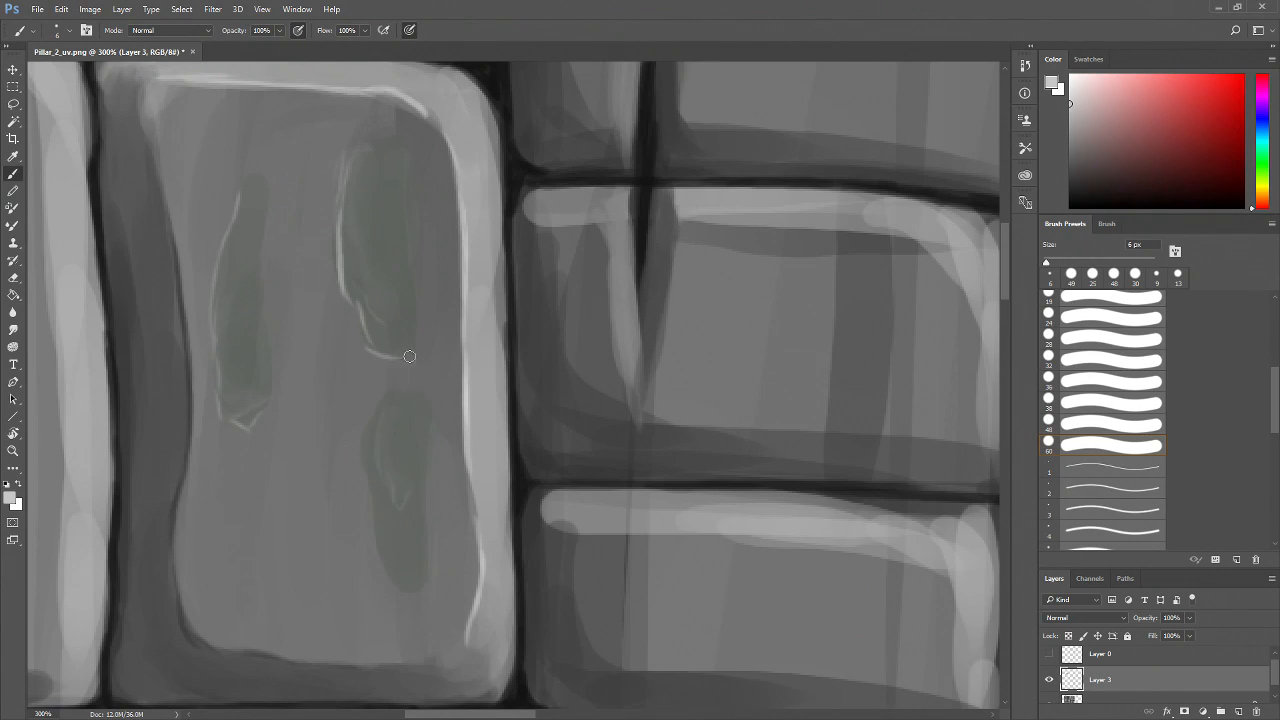
{"action": "left_click_drag", "start_coordinate": [359, 312], "coordinate": [398, 358]}
{"action": "left_click_drag", "start_coordinate": [460, 456], "coordinate": [403, 348]}
{"action": "mouse_move", "coordinate": [327, 294]}
{"action": "left_mouse_down"}
{"action": "mouse_move", "coordinate": [313, 341]}
{"action": "mouse_move", "coordinate": [334, 465]}
{"action": "mouse_move", "coordinate": [375, 467]}
{"action": "mouse_move", "coordinate": [391, 452]}
{"action": "left_mouse_up"}
Zoom out to review the whole painted brick texture, then zoom in to 66.7%
{"action": "key", "text": "z"}
{"action": "left_click", "coordinate": [391, 452], "text": "alt"}
{"action": "left_click", "coordinate": [391, 452], "text": "alt"}
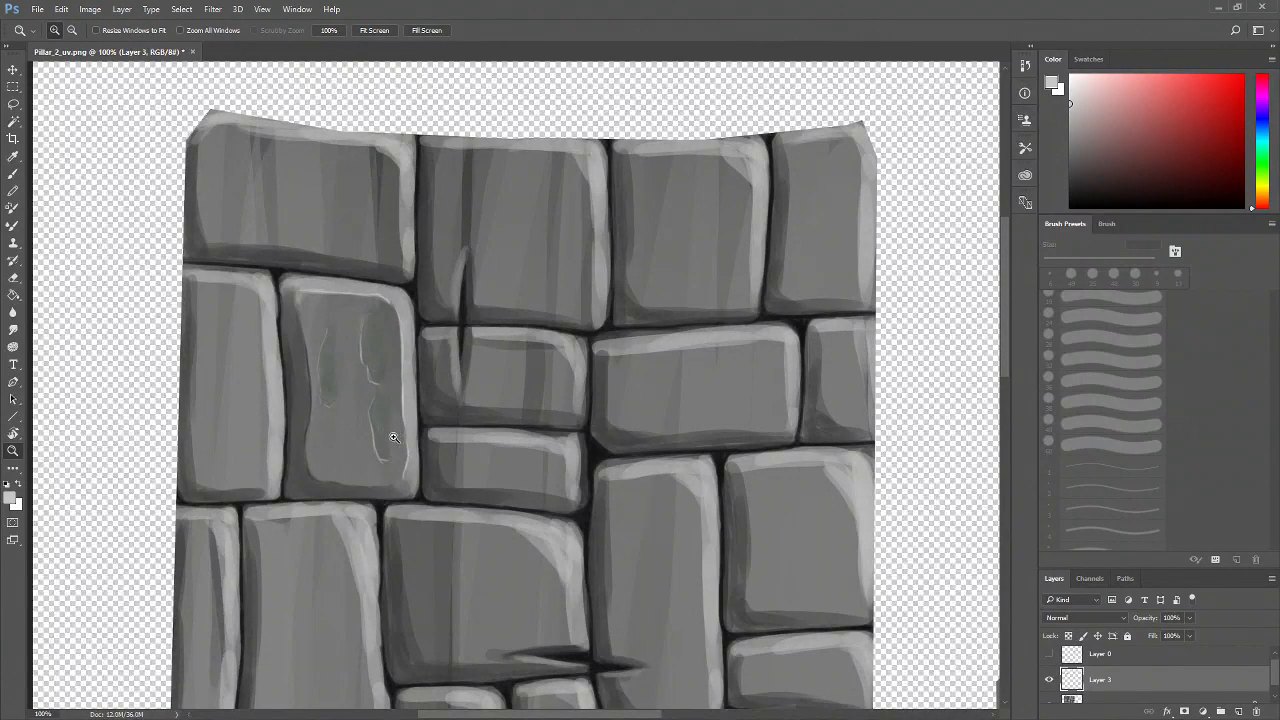
{"action": "left_click", "coordinate": [371, 454]}
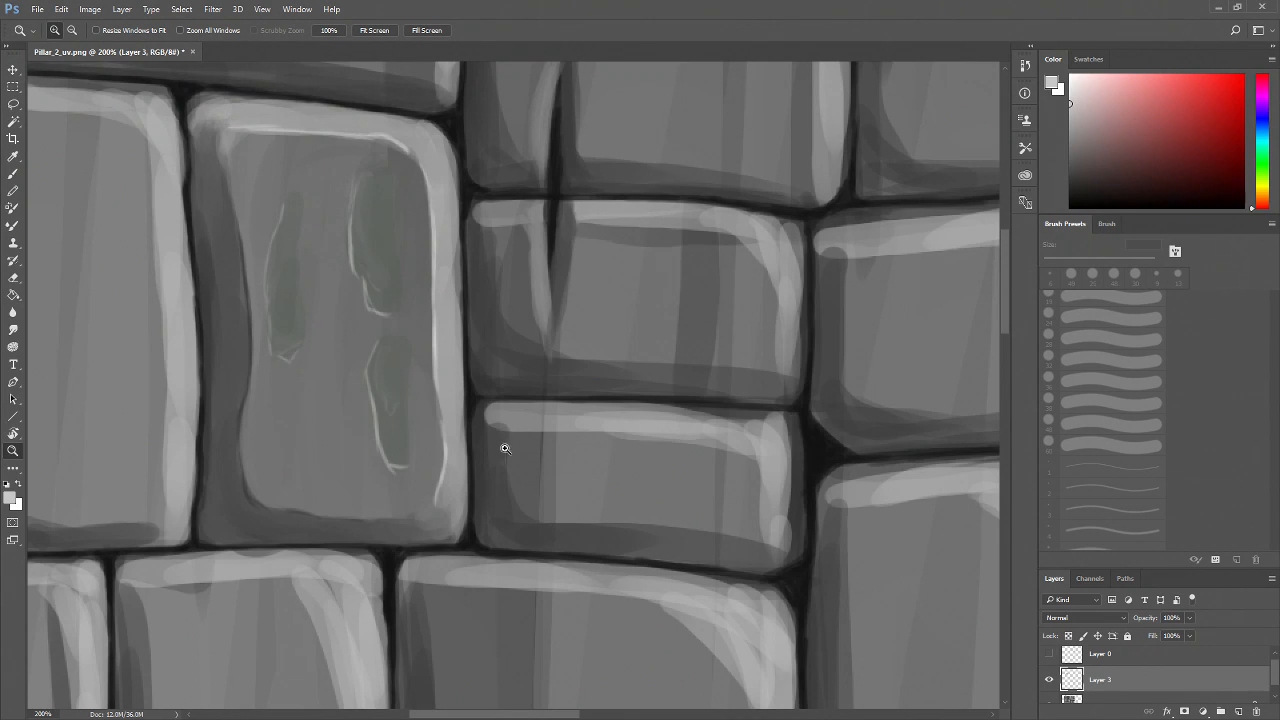
{"action": "left_click", "coordinate": [447, 415], "text": "alt"}
{"action": "left_click", "coordinate": [447, 415], "text": "alt"}
{"action": "left_click", "coordinate": [447, 415], "text": "alt"}
{"action": "left_click", "coordinate": [447, 415], "text": "alt"}
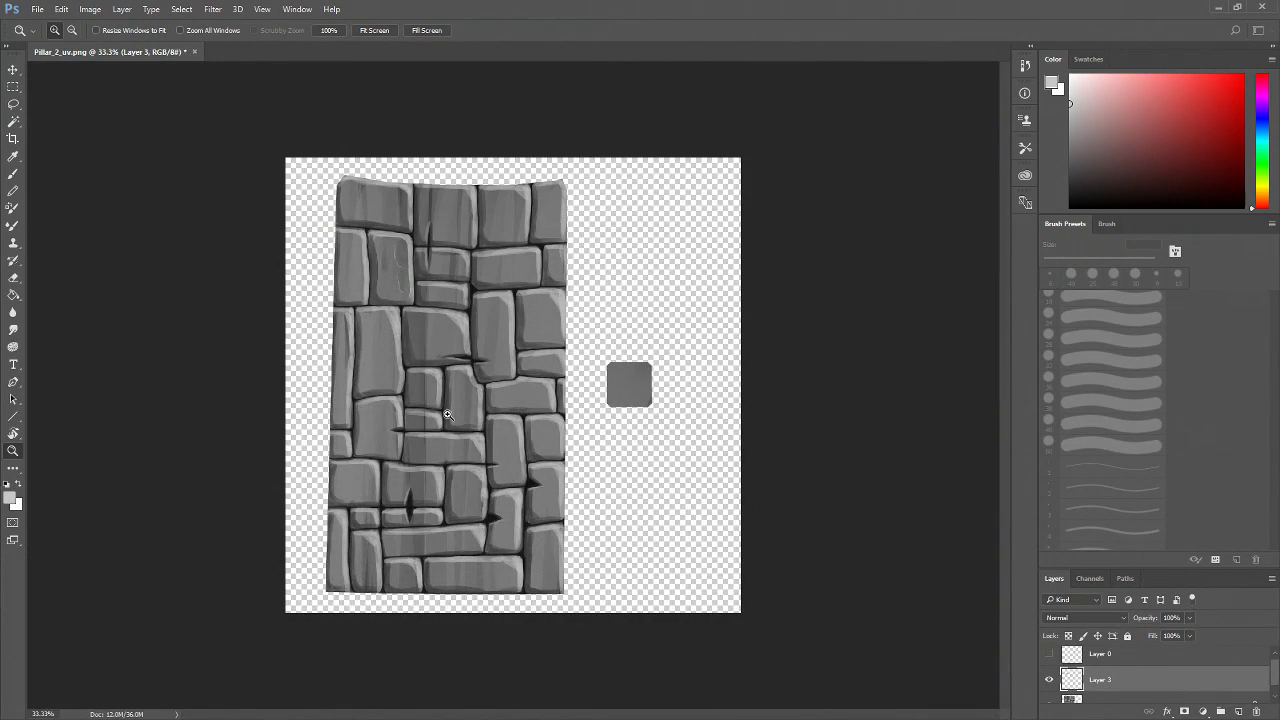
{"action": "left_click", "coordinate": [400, 298]}
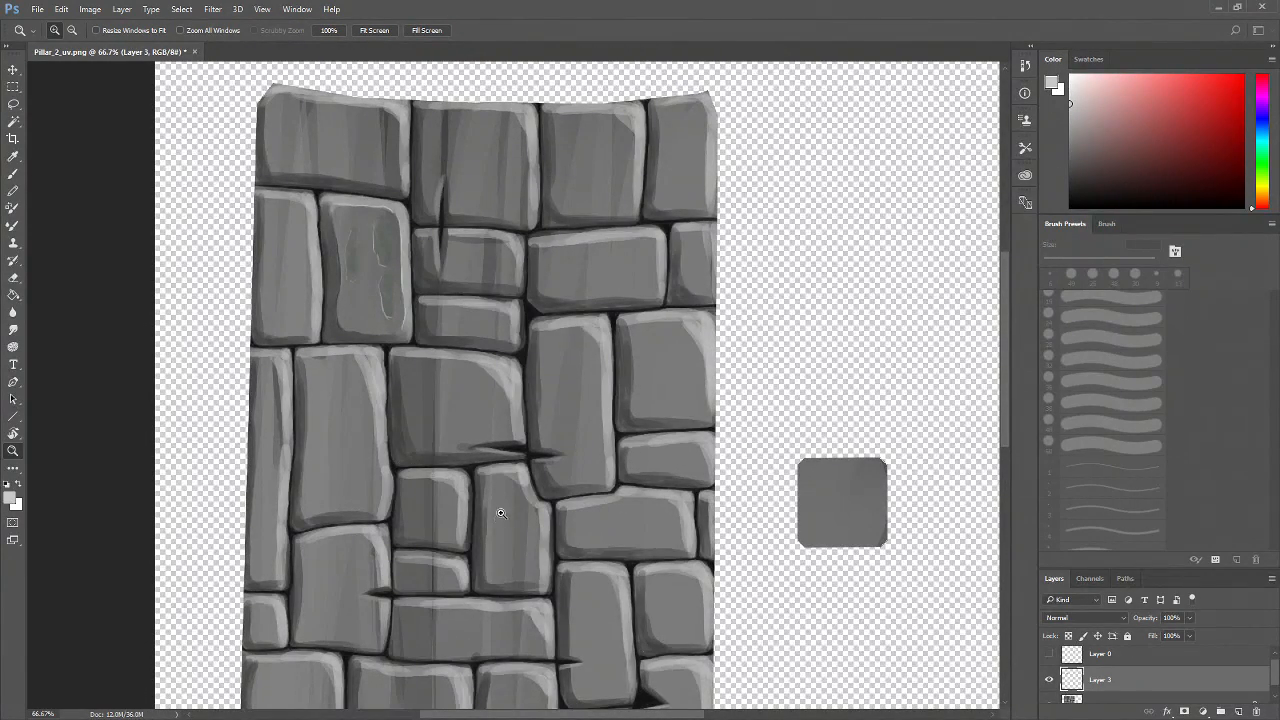
Zoom into the moss brick, pick a dark green, set a 25 px brush and darken the bottom tips of the moss patches
{"action": "left_click_drag", "start_coordinate": [376, 234], "coordinate": [398, 356]}
{"action": "left_click", "coordinate": [381, 366], "text": "alt"}
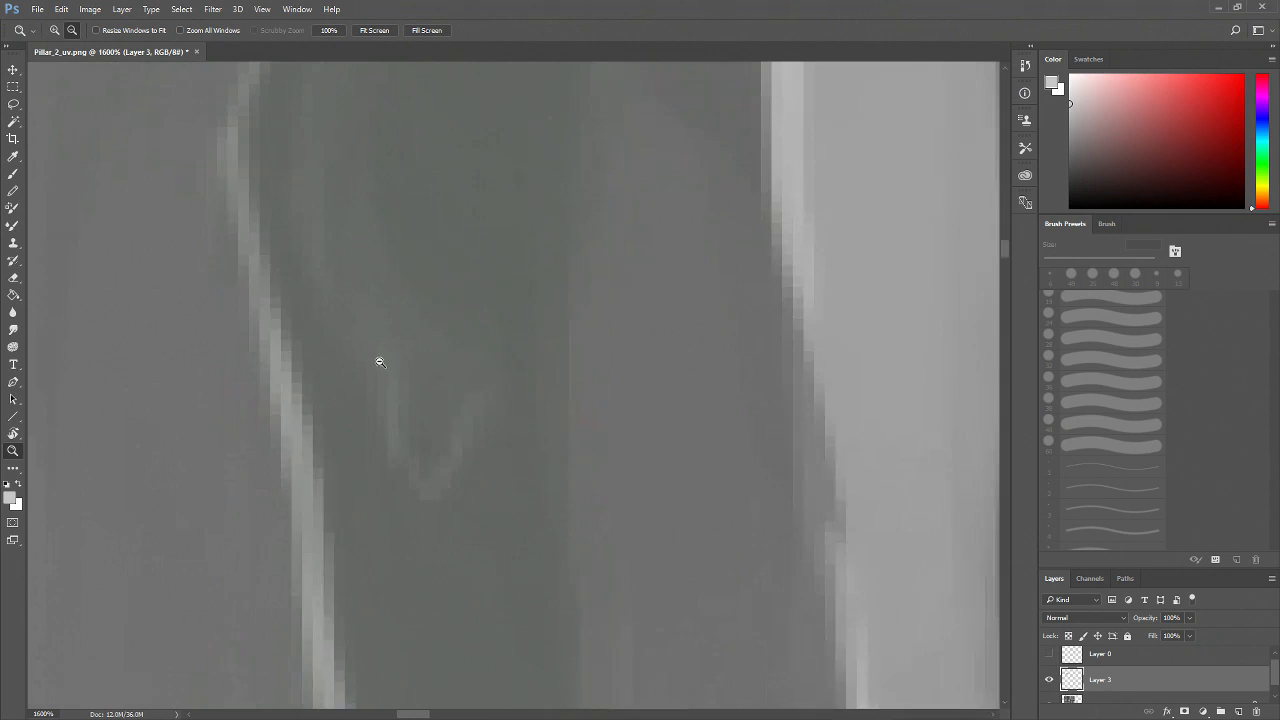
{"action": "left_click", "coordinate": [380, 363], "text": "alt"}
{"action": "left_click", "coordinate": [380, 363], "text": "alt"}
{"action": "left_click", "coordinate": [380, 363], "text": "alt"}
{"action": "left_click", "coordinate": [424, 399], "text": "alt"}
{"action": "left_click", "coordinate": [437, 386], "text": "alt"}
{"action": "left_click", "coordinate": [437, 434], "text": "alt"}
{"action": "left_click", "coordinate": [428, 451], "text": "alt"}
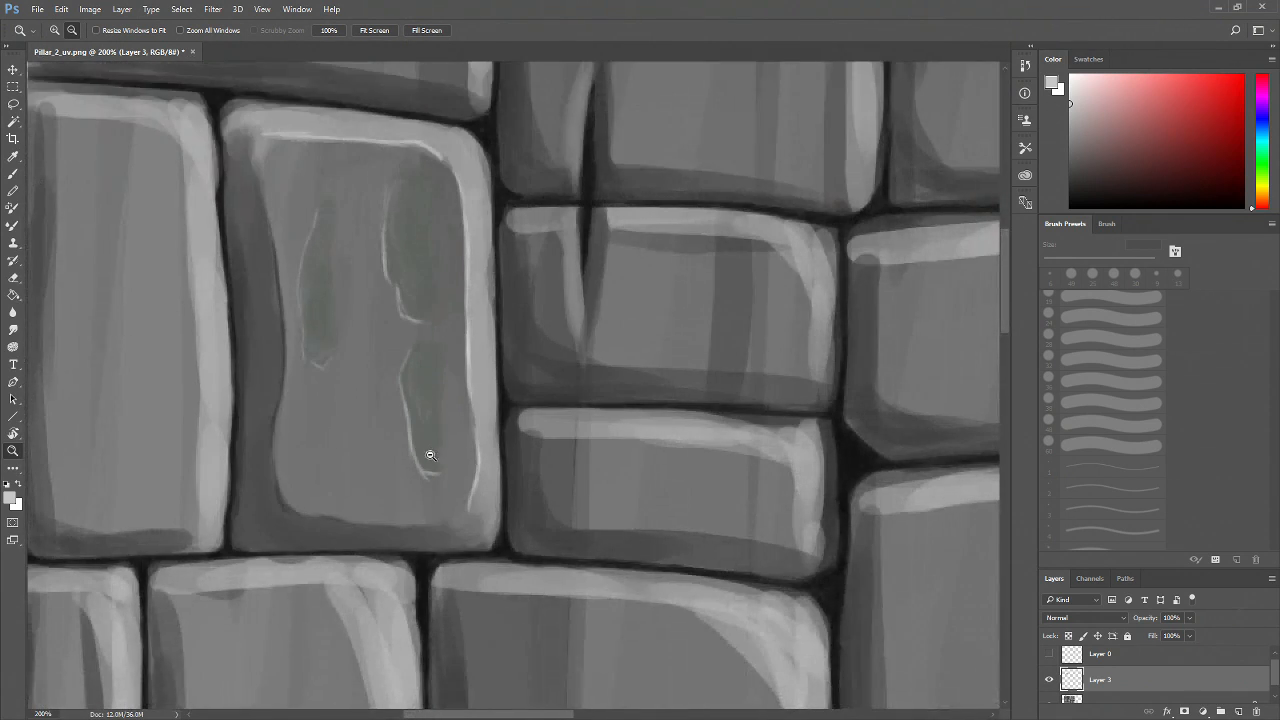
{"action": "left_click", "coordinate": [426, 467], "text": "alt"}
{"action": "left_click", "coordinate": [362, 458]}
{"action": "left_click", "coordinate": [362, 459]}
{"action": "left_click_drag", "start_coordinate": [411, 391], "coordinate": [374, 443]}
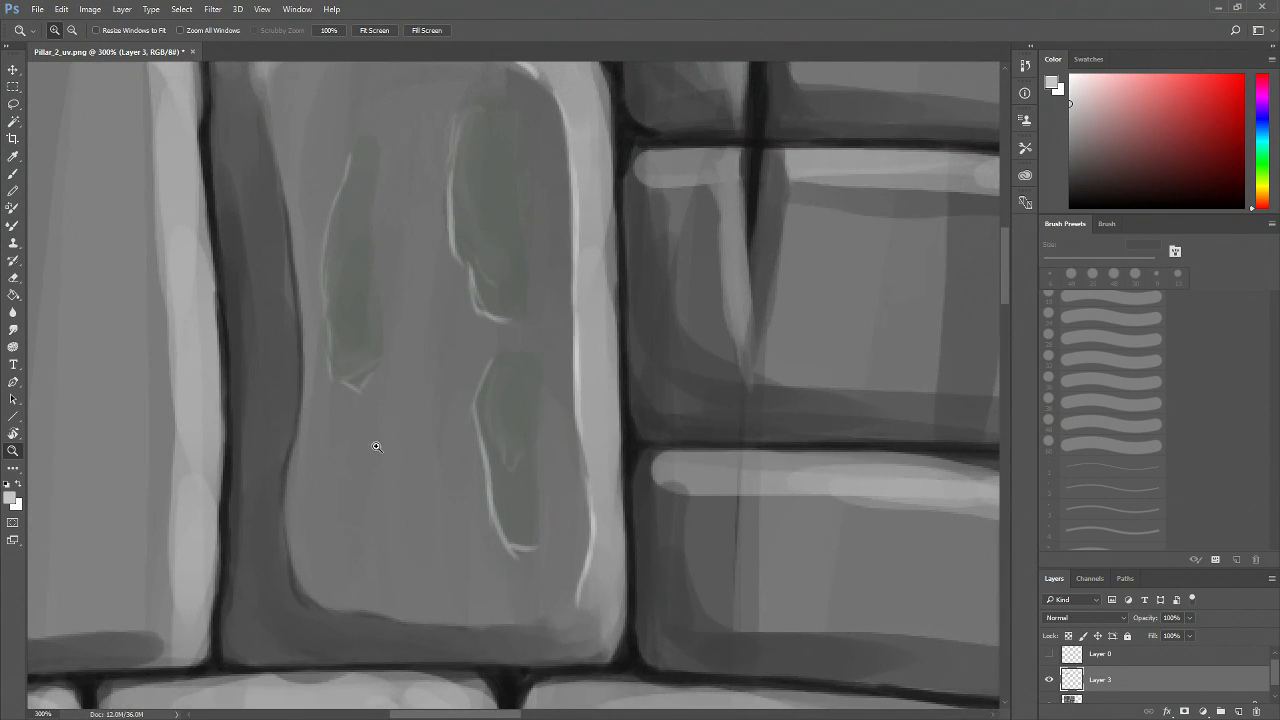
{"action": "left_click", "coordinate": [376, 440]}
{"action": "left_click", "coordinate": [378, 438]}
{"action": "left_click_drag", "start_coordinate": [401, 395], "coordinate": [386, 400]}
{"action": "key", "text": "b"}
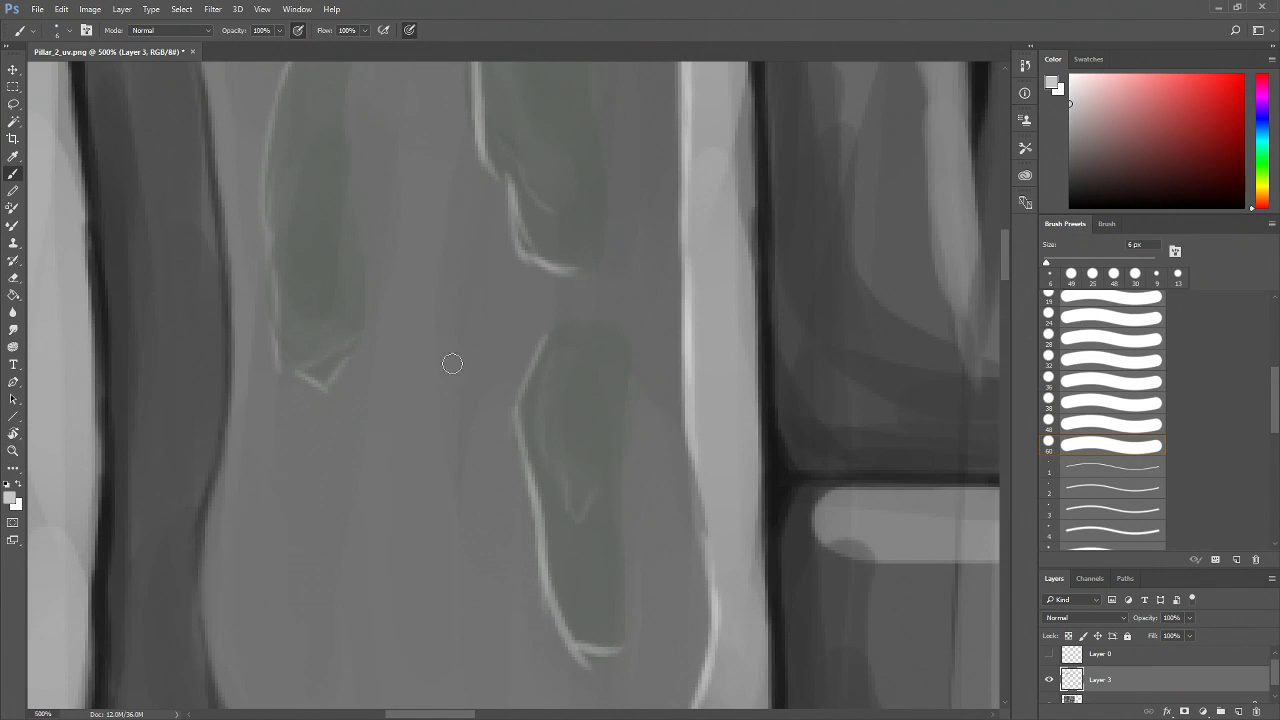
{"action": "left_click", "coordinate": [1266, 169]}
{"action": "left_click", "coordinate": [1108, 170]}
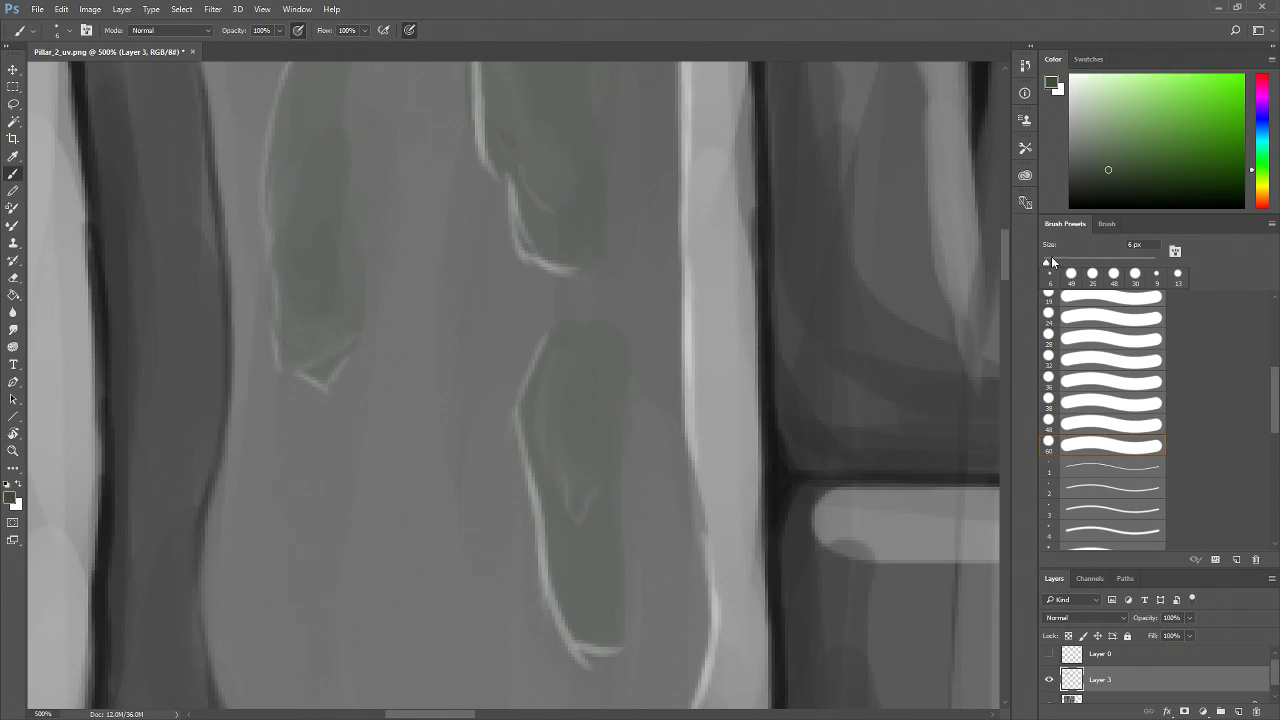
{"action": "left_click_drag", "start_coordinate": [1048, 262], "coordinate": [1057, 262]}
{"action": "left_click_drag", "start_coordinate": [307, 345], "coordinate": [320, 354]}
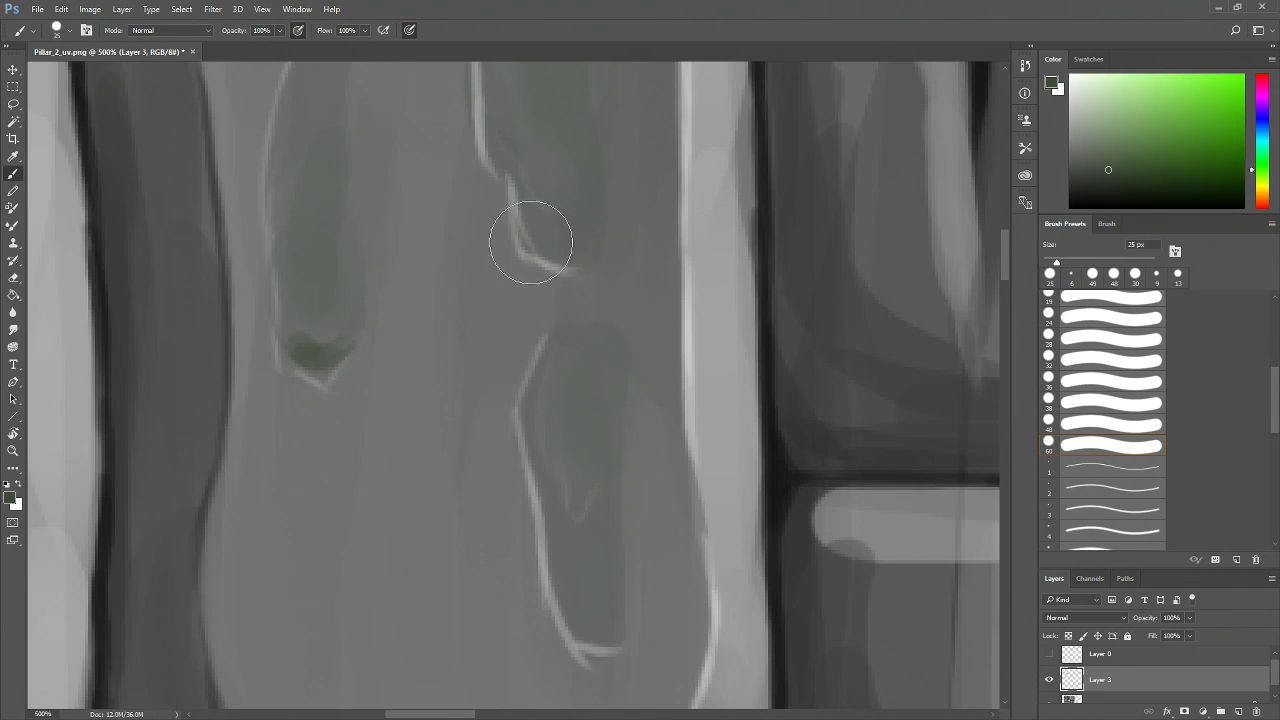
{"action": "left_click_drag", "start_coordinate": [608, 494], "coordinate": [483, 329]}
{"action": "mouse_move", "coordinate": [431, 445]}
{"action": "left_mouse_down"}
{"action": "mouse_move", "coordinate": [473, 477]}
{"action": "mouse_move", "coordinate": [485, 470]}
{"action": "mouse_move", "coordinate": [478, 459]}
{"action": "mouse_move", "coordinate": [446, 456]}
{"action": "left_mouse_up"}
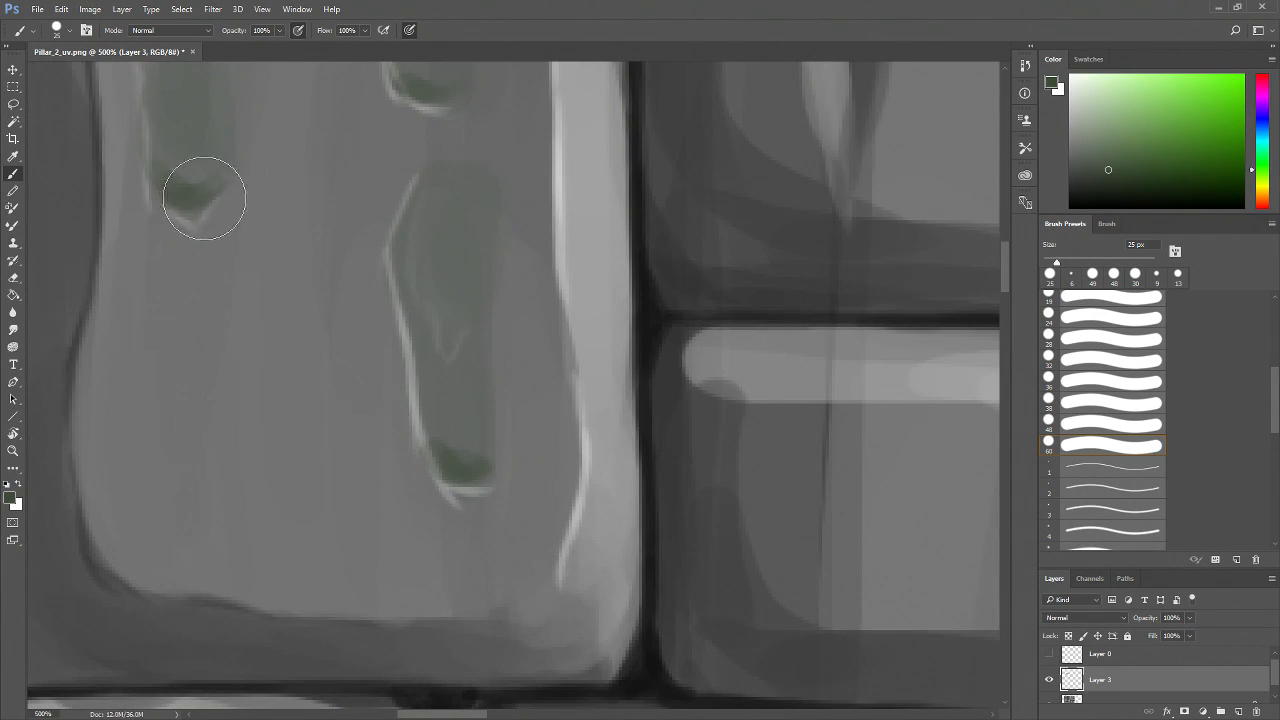
Set the brush to 14 px and paint thin dark green drips running down from the moss patches
{"action": "left_click_drag", "start_coordinate": [1053, 265], "coordinate": [1049, 264]}
{"action": "left_click_drag", "start_coordinate": [430, 102], "coordinate": [438, 180]}
{"action": "left_click_drag", "start_coordinate": [189, 211], "coordinate": [189, 360]}
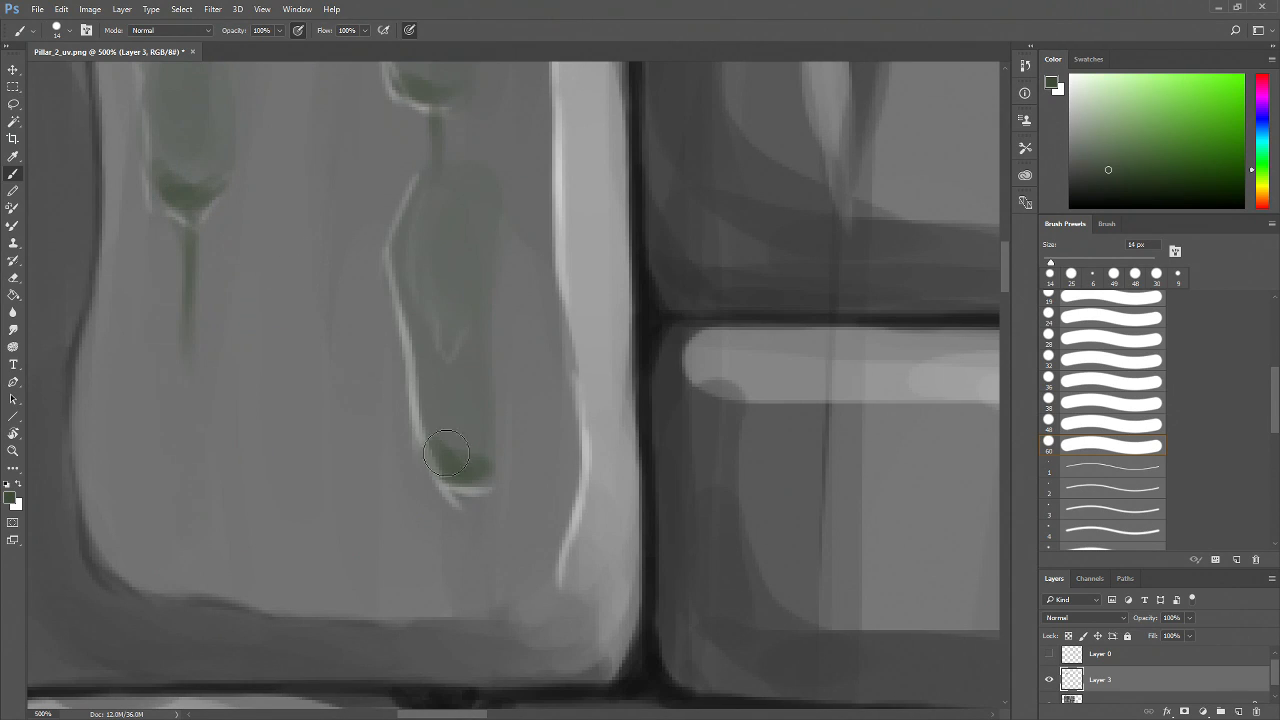
{"action": "left_click_drag", "start_coordinate": [465, 478], "coordinate": [464, 575]}
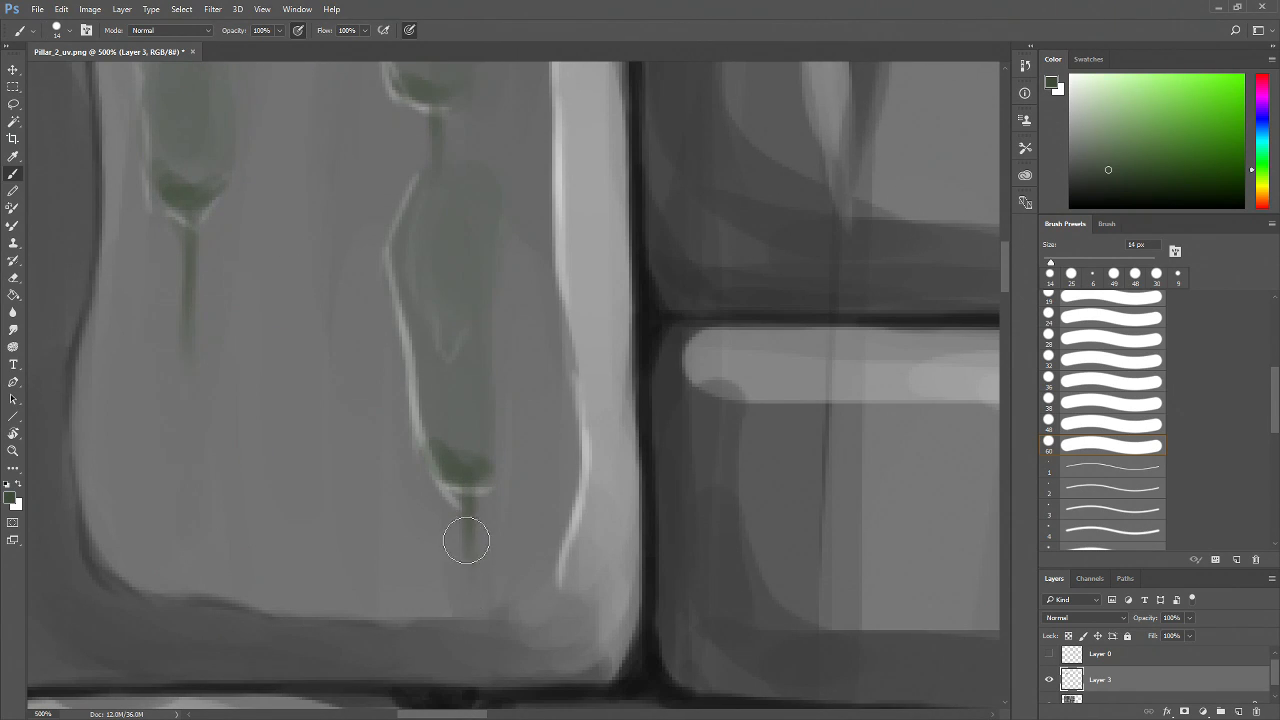
{"action": "left_click_drag", "start_coordinate": [465, 288], "coordinate": [459, 483]}
{"action": "left_click_drag", "start_coordinate": [431, 306], "coordinate": [430, 375]}
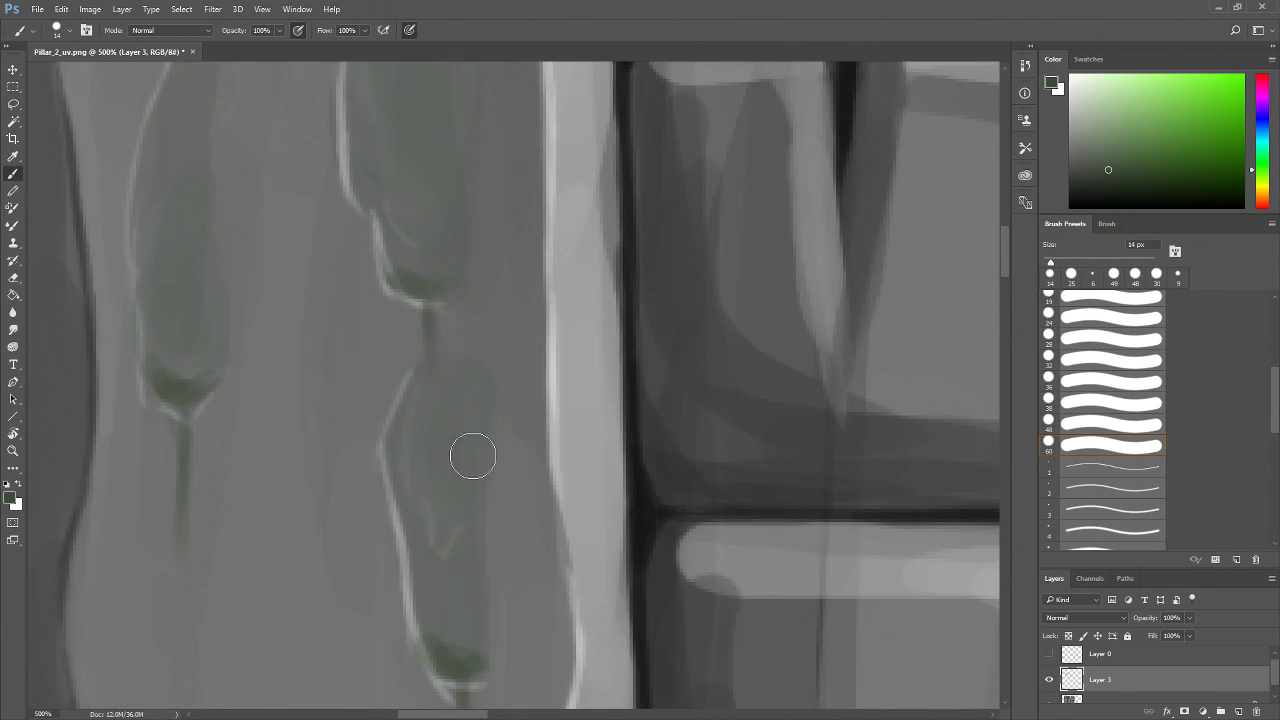
Set a 6 px light grey brush and paint highlight lines along the lower edges of the moss patches
{"action": "key", "text": "z"}
{"action": "left_click", "coordinate": [482, 449], "text": "alt"}
{"action": "left_click", "coordinate": [482, 449], "text": "alt"}
{"action": "left_click", "coordinate": [482, 449], "text": "alt"}
{"action": "left_click", "coordinate": [537, 538], "text": "alt"}
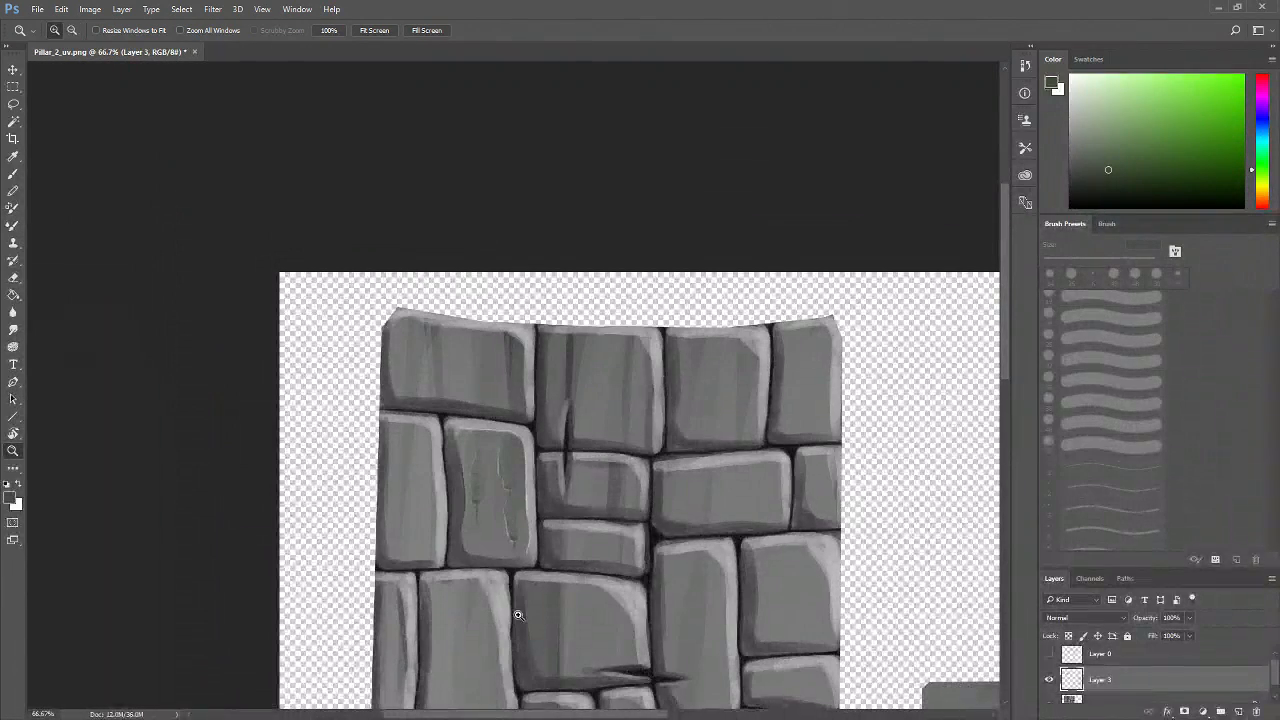
{"action": "left_click", "coordinate": [520, 600]}
{"action": "left_click", "coordinate": [477, 520]}
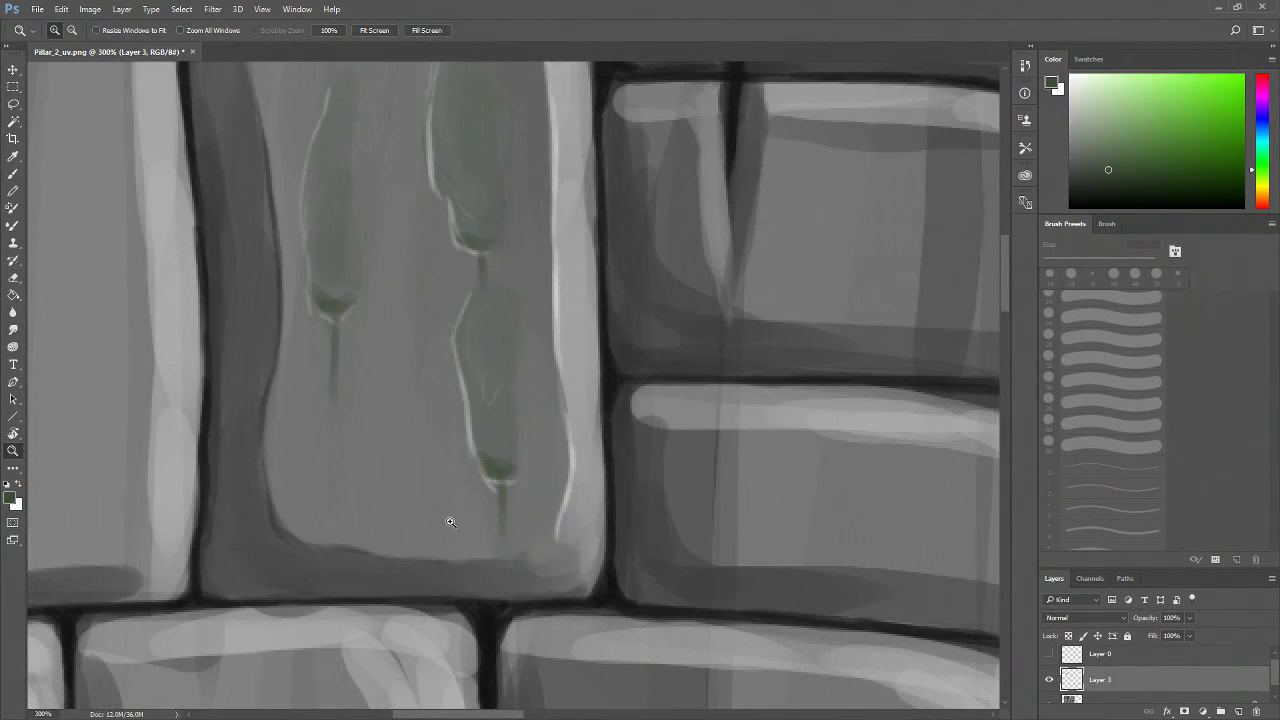
{"action": "left_click", "coordinate": [346, 332]}
{"action": "left_click", "coordinate": [331, 294]}
{"action": "left_click", "coordinate": [343, 374]}
{"action": "left_click", "coordinate": [337, 360]}
{"action": "key", "text": "b"}
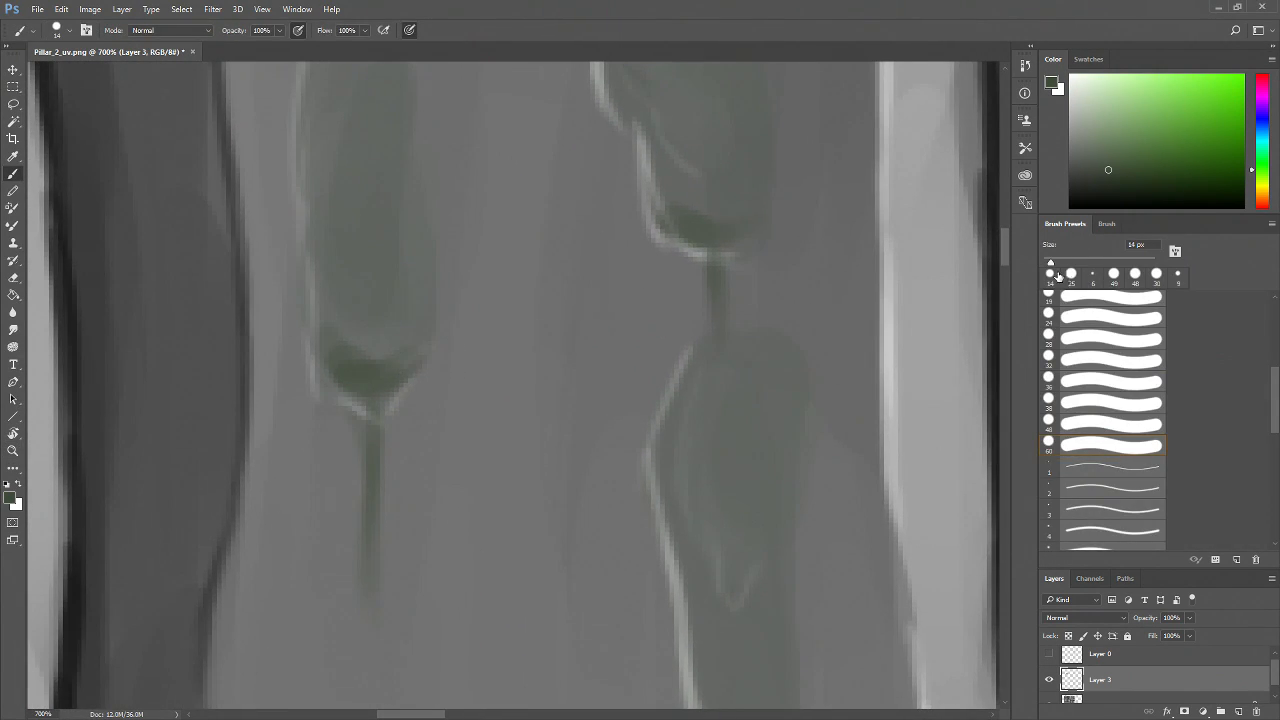
{"action": "left_click_drag", "start_coordinate": [1051, 264], "coordinate": [1046, 264]}
{"action": "left_click", "coordinate": [1088, 59]}
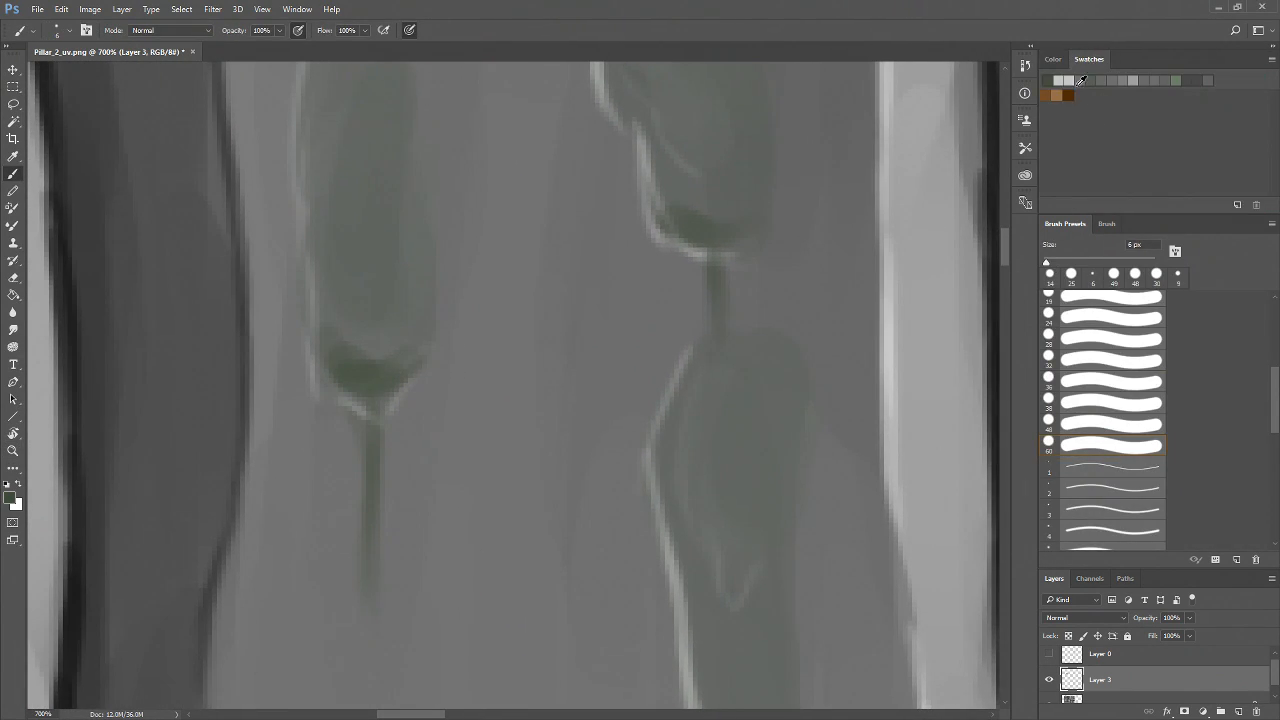
{"action": "left_click", "coordinate": [1053, 59]}
{"action": "mouse_move", "coordinate": [320, 350]}
{"action": "left_mouse_down"}
{"action": "mouse_move", "coordinate": [339, 389]}
{"action": "mouse_move", "coordinate": [398, 402]}
{"action": "mouse_move", "coordinate": [424, 375]}
{"action": "mouse_move", "coordinate": [381, 409]}
{"action": "left_mouse_up"}
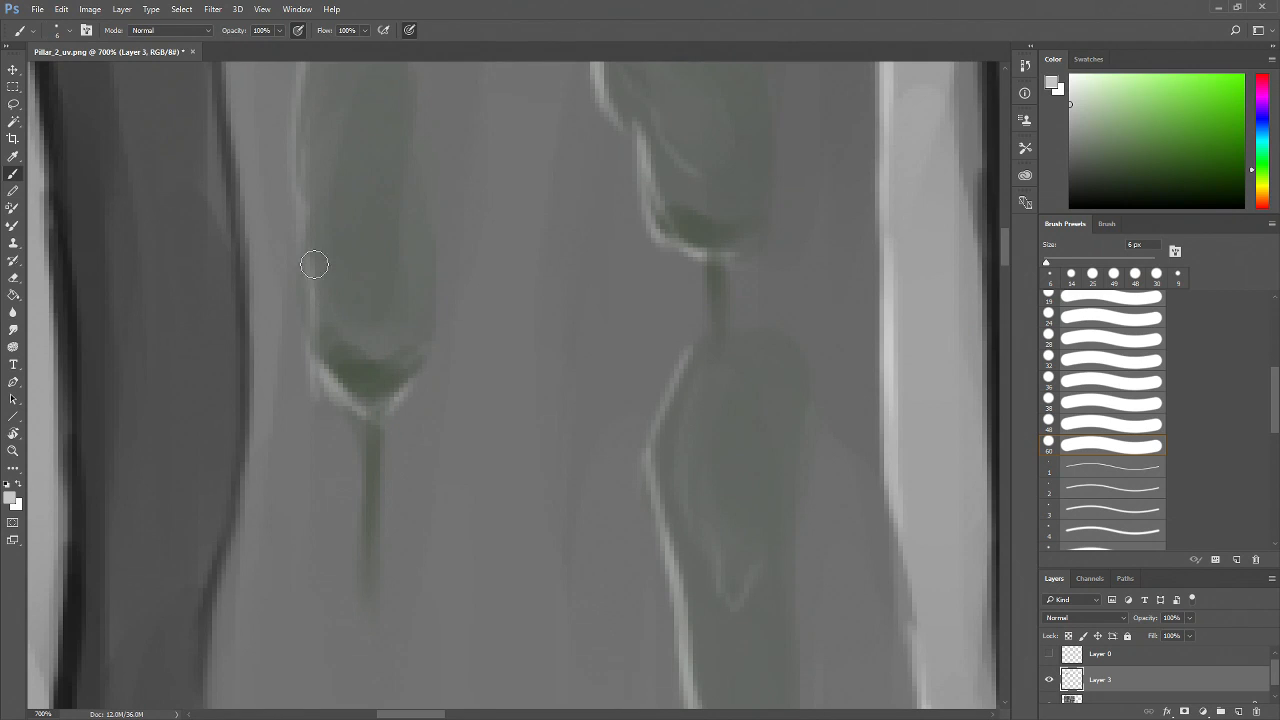
{"action": "scroll", "coordinate": [600, 420], "scroll_direction": "right", "scroll_amount": 3}
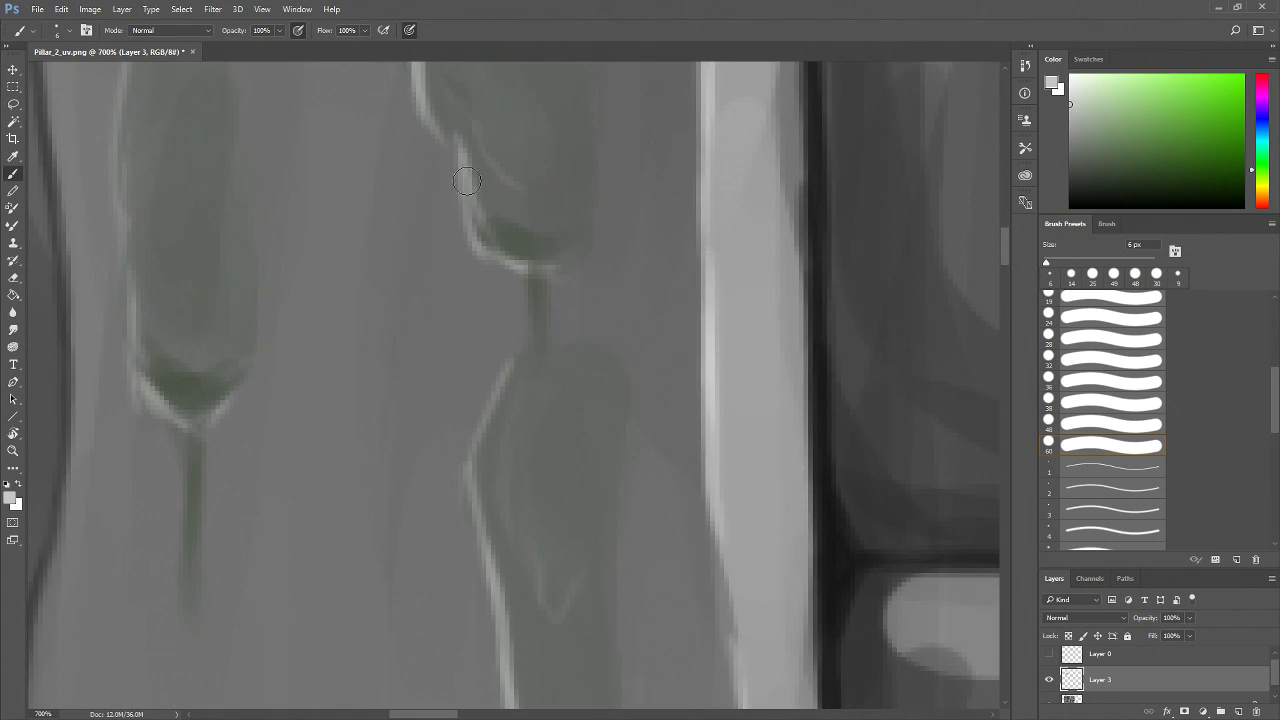
{"action": "left_click_drag", "start_coordinate": [554, 262], "coordinate": [582, 246]}
{"action": "left_click_drag", "start_coordinate": [598, 369], "coordinate": [542, 260]}
{"action": "left_click_drag", "start_coordinate": [501, 552], "coordinate": [417, 412]}
Zoom out and back in to inspect the highlighted moss patches and the neighbouring bricks
{"action": "key", "text": "z"}
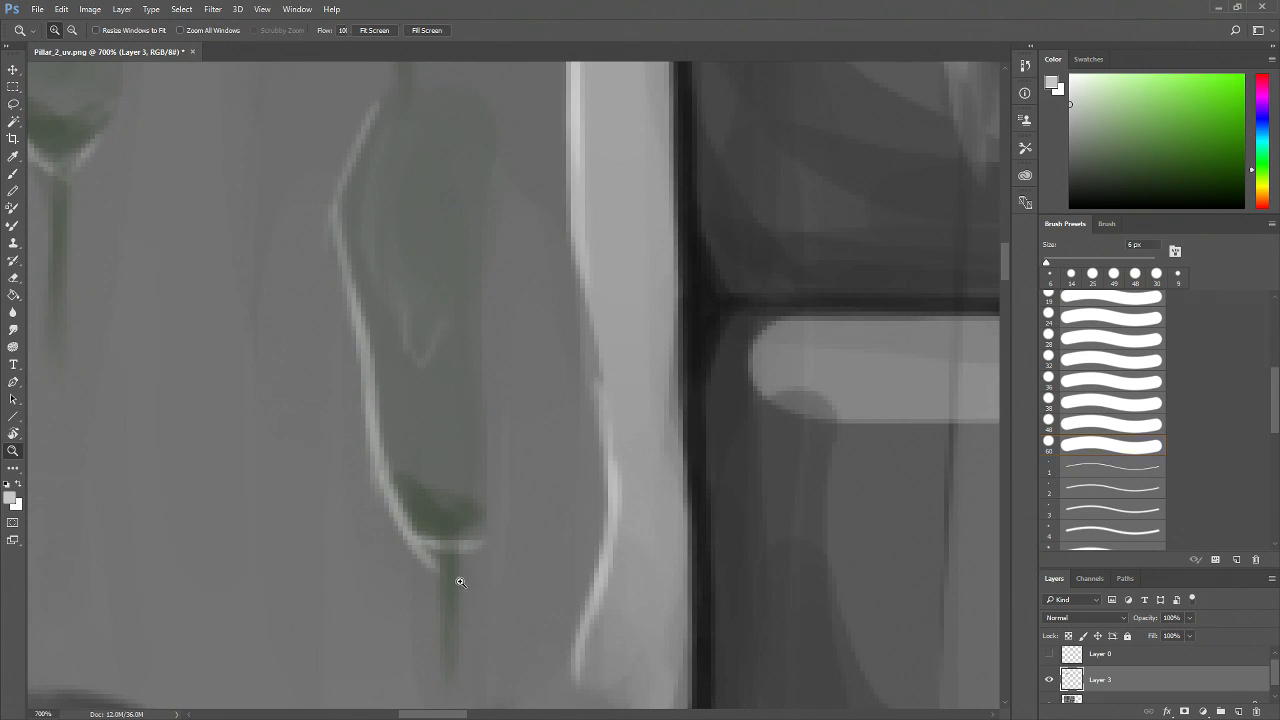
{"action": "left_click", "coordinate": [469, 564], "text": "alt"}
{"action": "left_click", "coordinate": [469, 564], "text": "alt"}
{"action": "left_click", "coordinate": [505, 554], "text": "alt"}
{"action": "left_click", "coordinate": [507, 553], "text": "alt"}
{"action": "left_click", "coordinate": [519, 548], "text": "alt"}
{"action": "left_click", "coordinate": [520, 548], "text": "alt"}
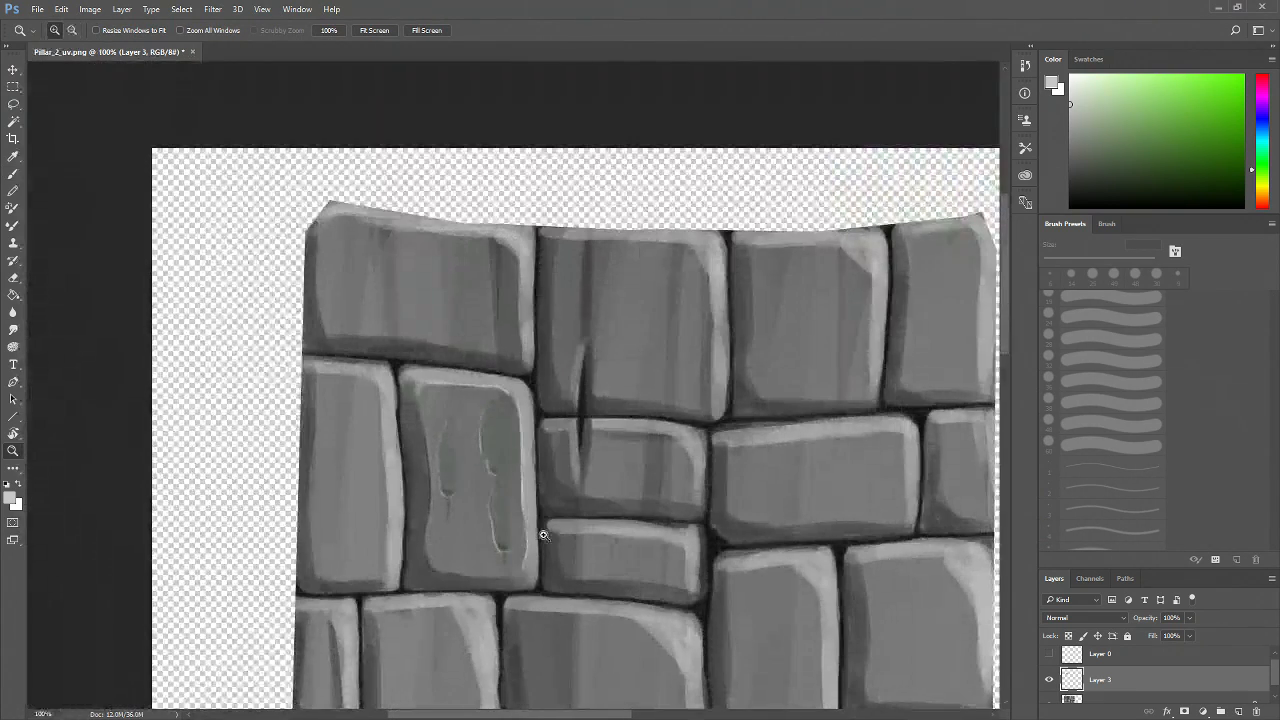
{"action": "left_click_drag", "start_coordinate": [523, 583], "coordinate": [489, 554]}
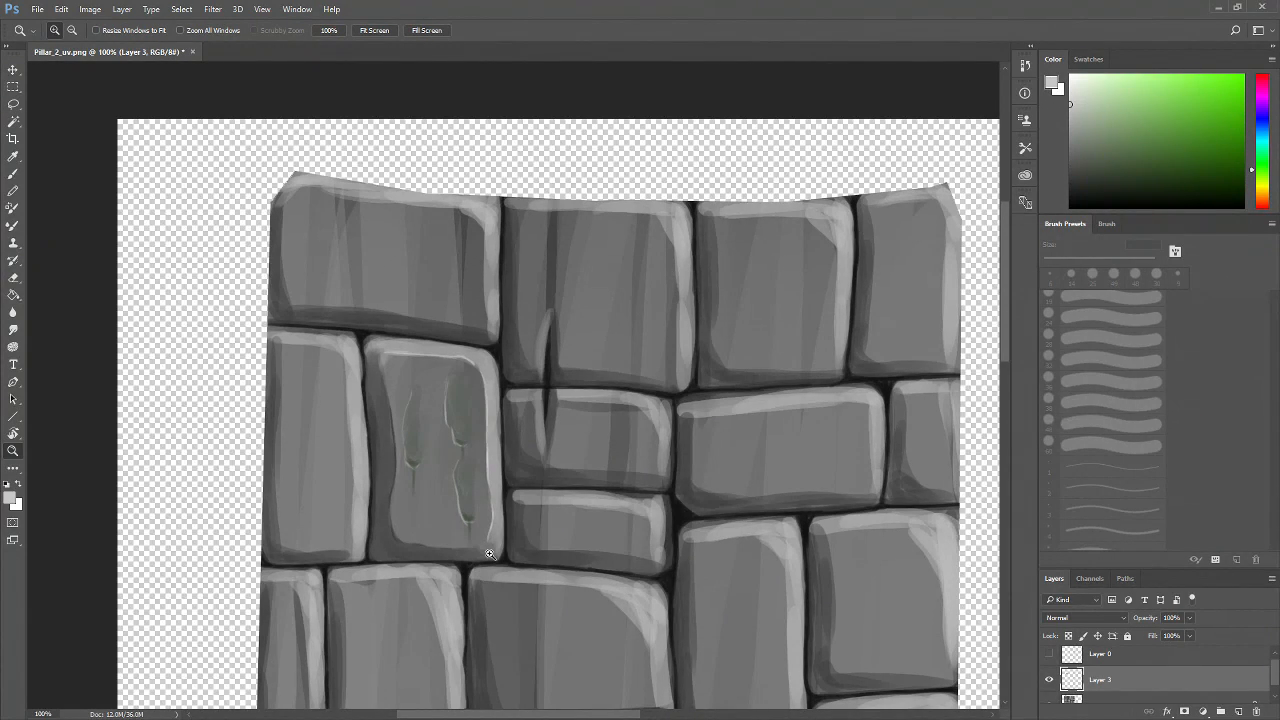
{"action": "left_click", "coordinate": [467, 504]}
{"action": "left_click", "coordinate": [467, 504]}
{"action": "left_click_drag", "start_coordinate": [486, 557], "coordinate": [433, 277]}
{"action": "left_click_drag", "start_coordinate": [390, 450], "coordinate": [436, 434]}
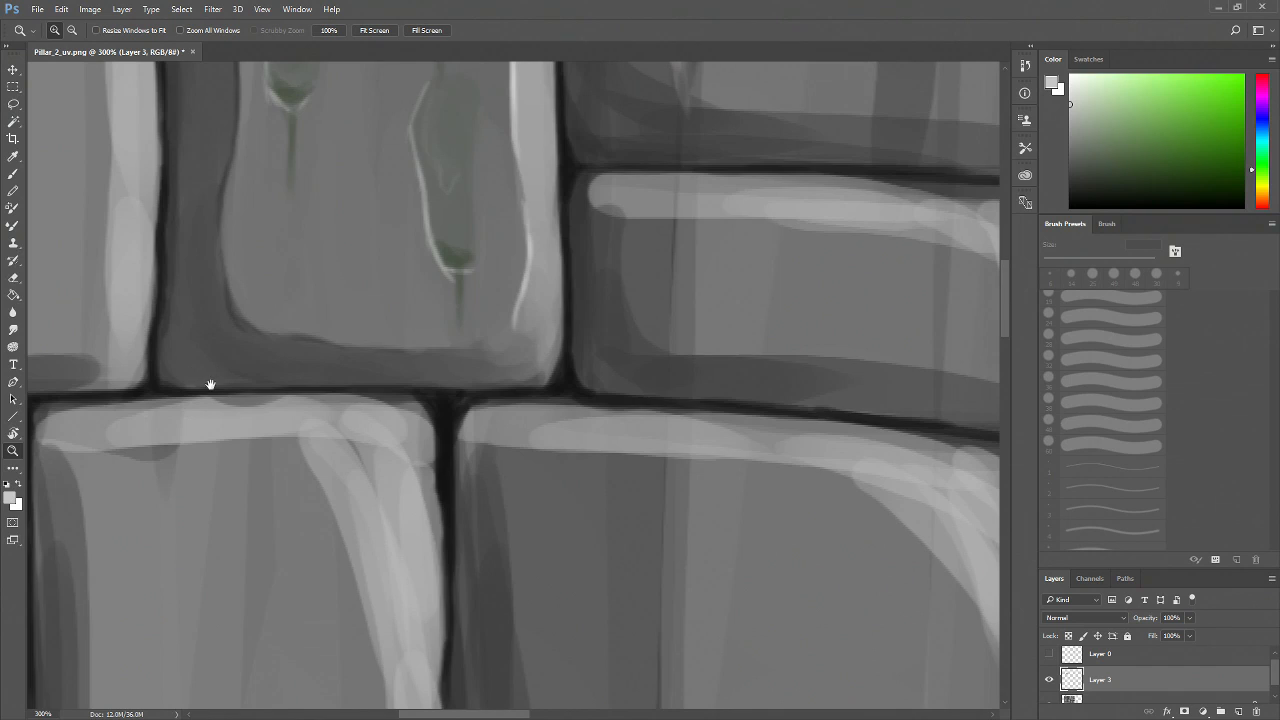
{"action": "left_click_drag", "start_coordinate": [213, 383], "coordinate": [245, 399]}
{"action": "key", "text": "b"}
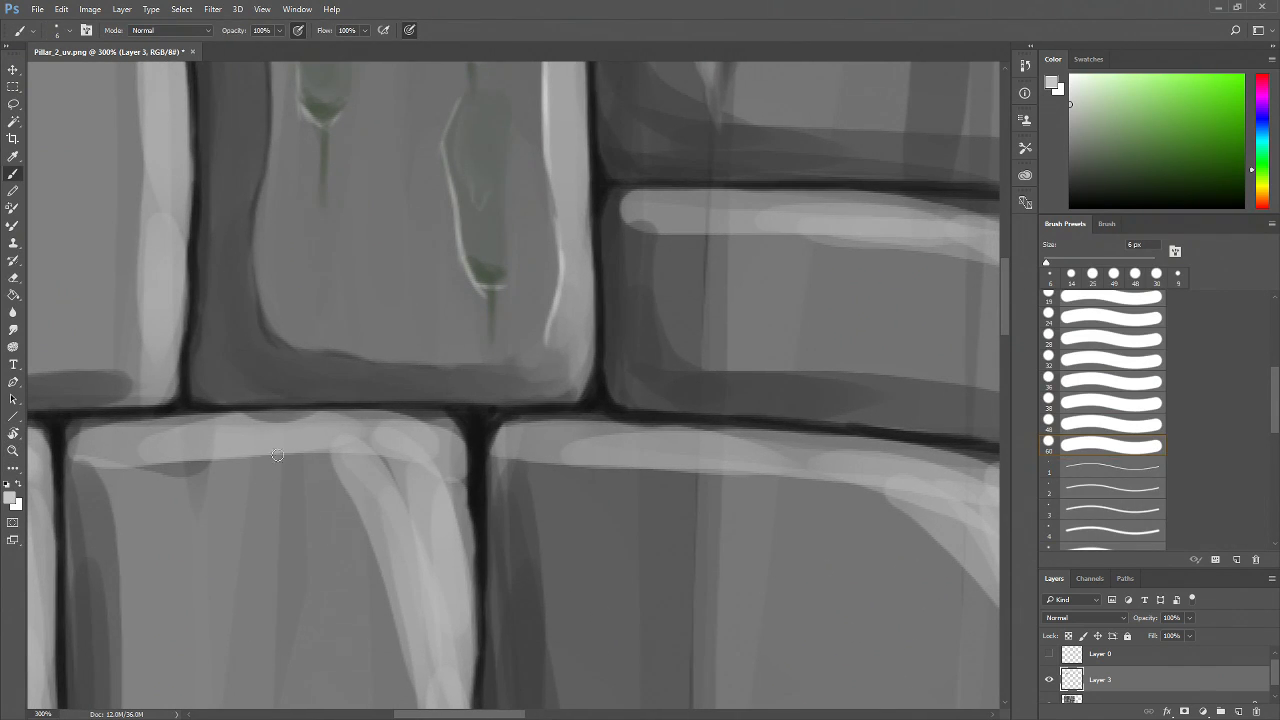
{"action": "left_click_drag", "start_coordinate": [600, 525], "coordinate": [325, 559]}
{"action": "key", "text": "z"}
Pan across the upper bricks and toggle Layer 3's visibility off and on to compare the painting
{"action": "left_click", "coordinate": [431, 368], "text": "alt"}
{"action": "left_click", "coordinate": [431, 368], "text": "alt"}
{"action": "left_click", "coordinate": [435, 371], "text": "alt"}
{"action": "left_click", "coordinate": [432, 376], "text": "alt"}
{"action": "left_click", "coordinate": [447, 352]}
{"action": "left_click", "coordinate": [387, 410]}
{"action": "left_click", "coordinate": [387, 410]}
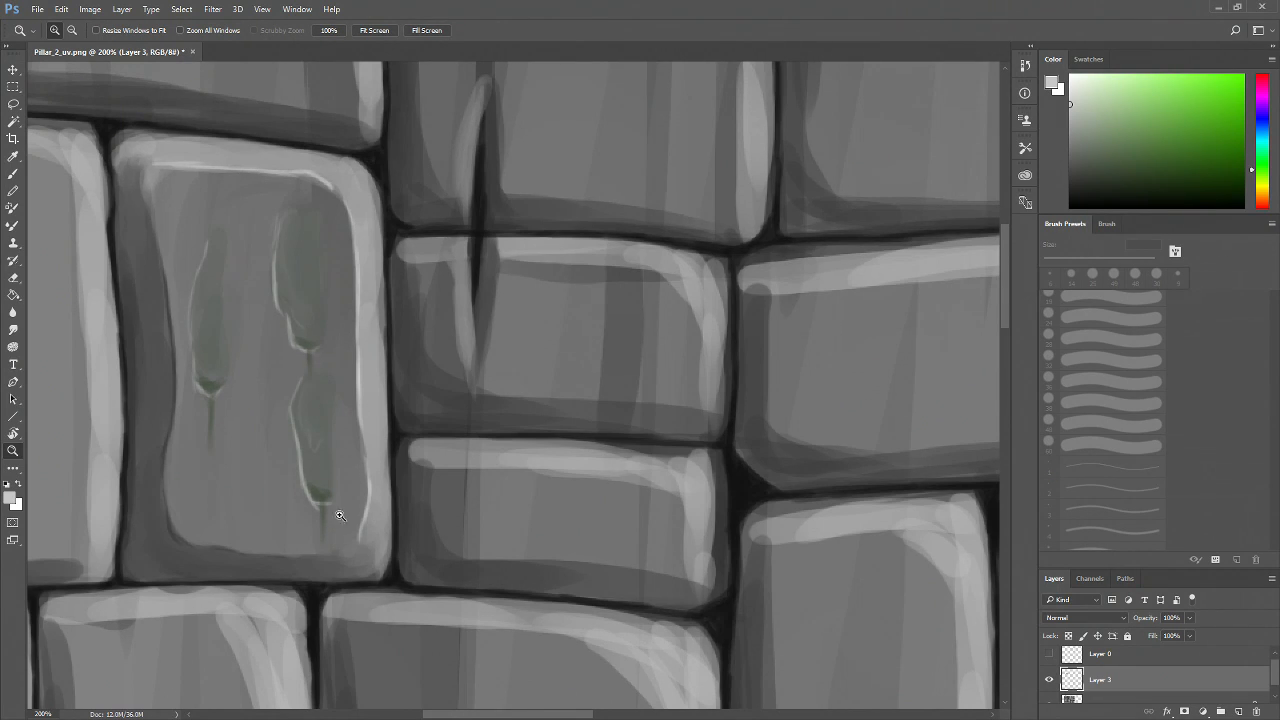
{"action": "left_click_drag", "start_coordinate": [340, 515], "coordinate": [423, 583]}
{"action": "left_click_drag", "start_coordinate": [394, 417], "coordinate": [486, 594]}
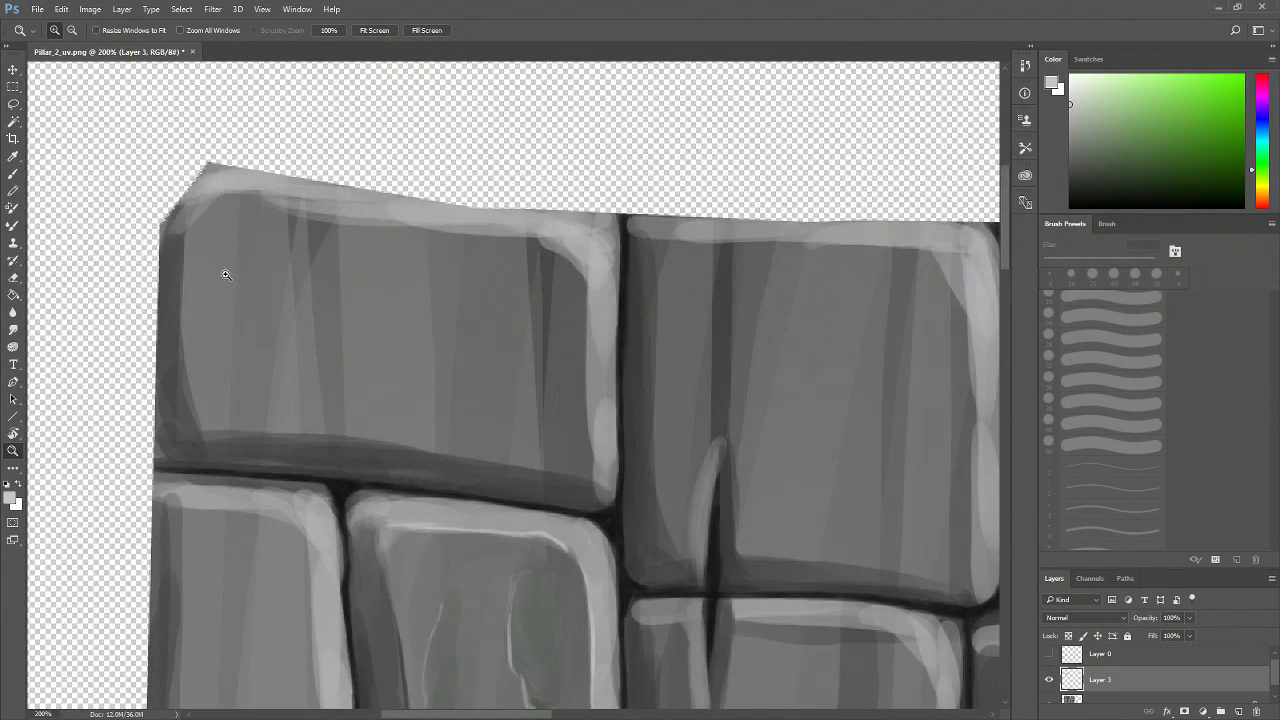
{"action": "key", "text": "b"}
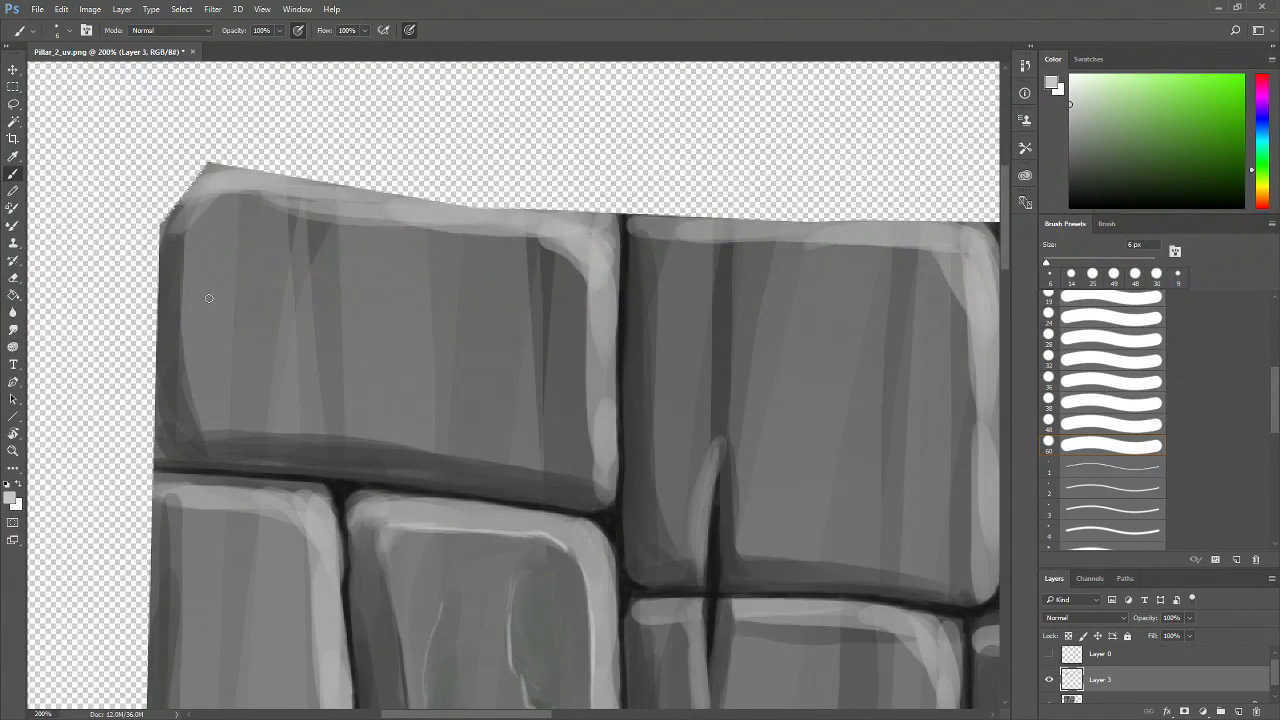
{"action": "key", "text": "z"}
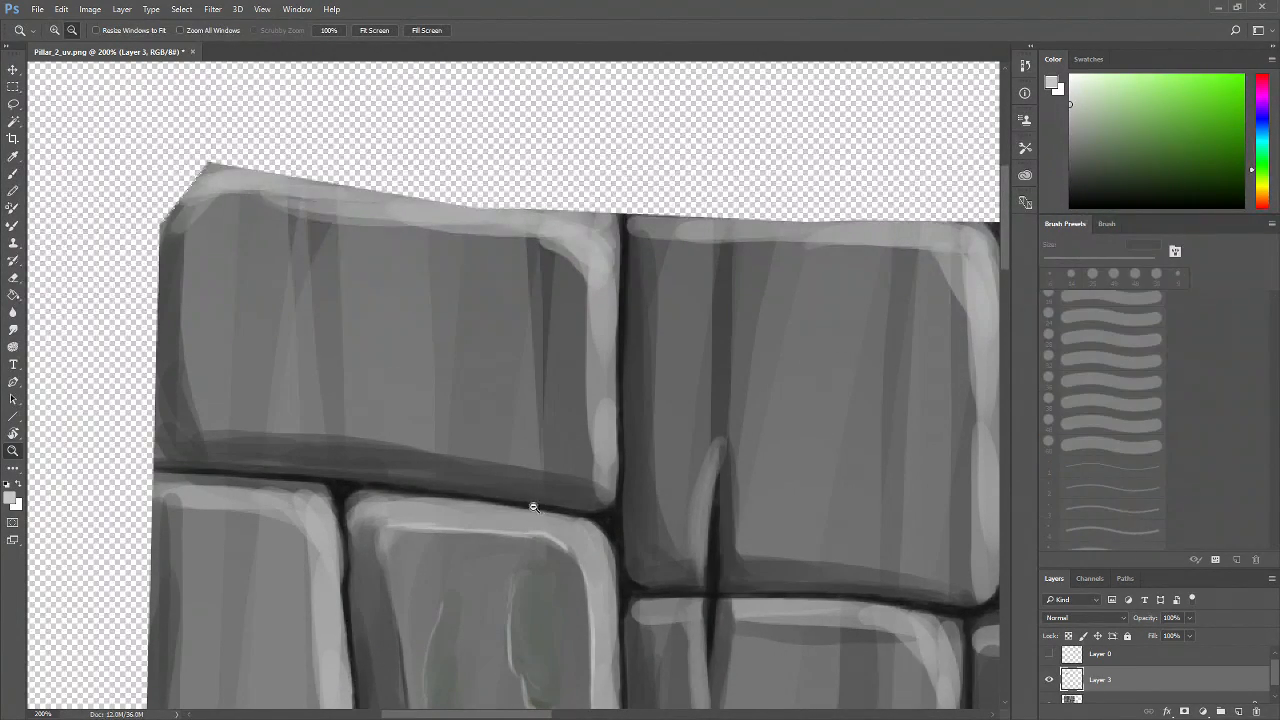
{"action": "left_click", "coordinate": [542, 507], "text": "alt"}
{"action": "left_click", "coordinate": [542, 507], "text": "alt"}
{"action": "left_click", "coordinate": [542, 507], "text": "alt"}
{"action": "left_click_drag", "start_coordinate": [542, 507], "coordinate": [423, 400]}
{"action": "key", "text": "b"}
{"action": "left_click", "coordinate": [1050, 682]}
{"action": "left_click", "coordinate": [1050, 681]}
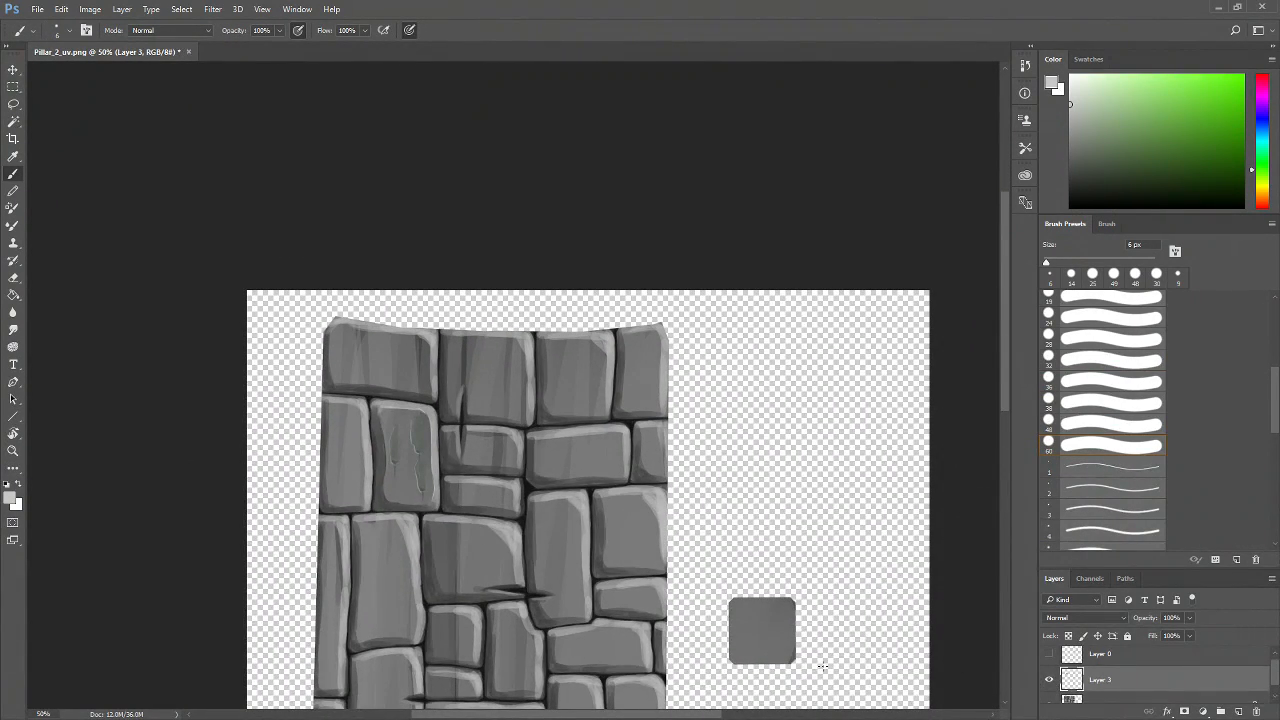
Zoom in on the moss brick again, then zoom out to 33.3% to review the whole texture
{"action": "key", "text": "z"}
{"action": "left_click", "coordinate": [405, 511]}
{"action": "left_click", "coordinate": [405, 511]}
{"action": "left_click", "coordinate": [405, 511]}
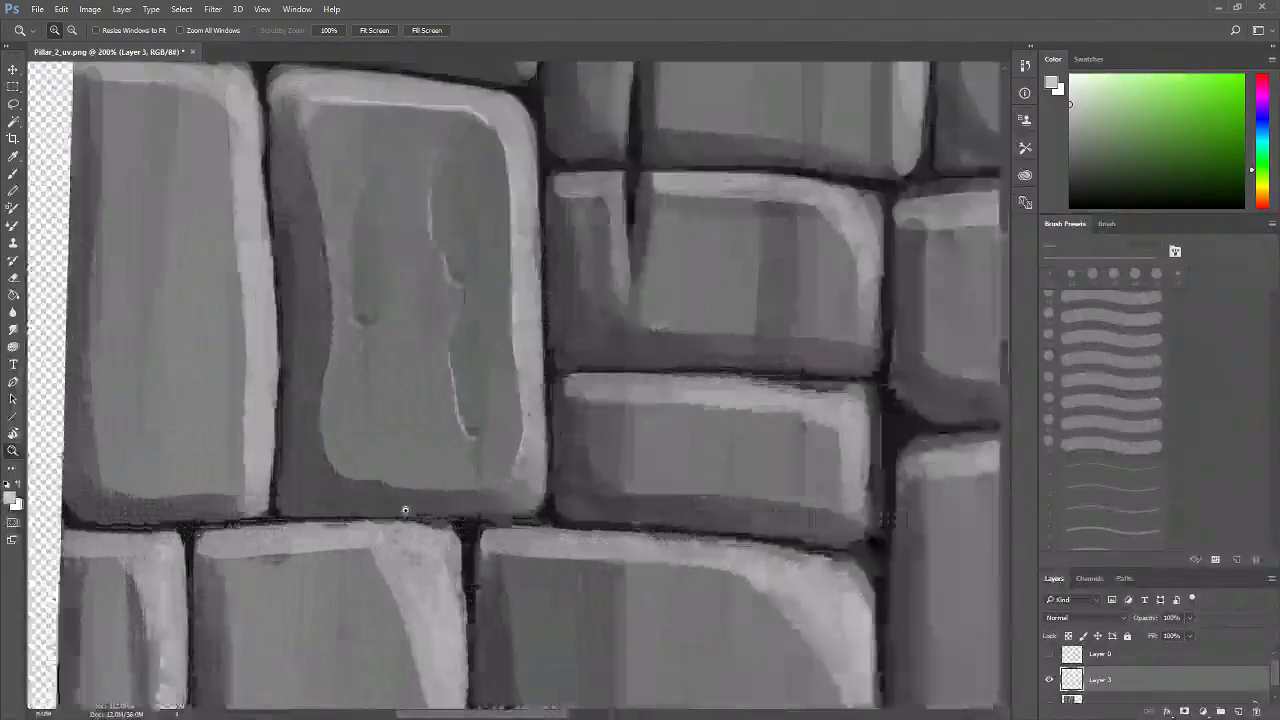
{"action": "left_click", "coordinate": [401, 502]}
{"action": "left_click", "coordinate": [396, 498]}
{"action": "left_click_drag", "start_coordinate": [467, 470], "coordinate": [418, 554]}
{"action": "scroll", "coordinate": [383, 500], "scroll_direction": "down", "scroll_amount": 4}
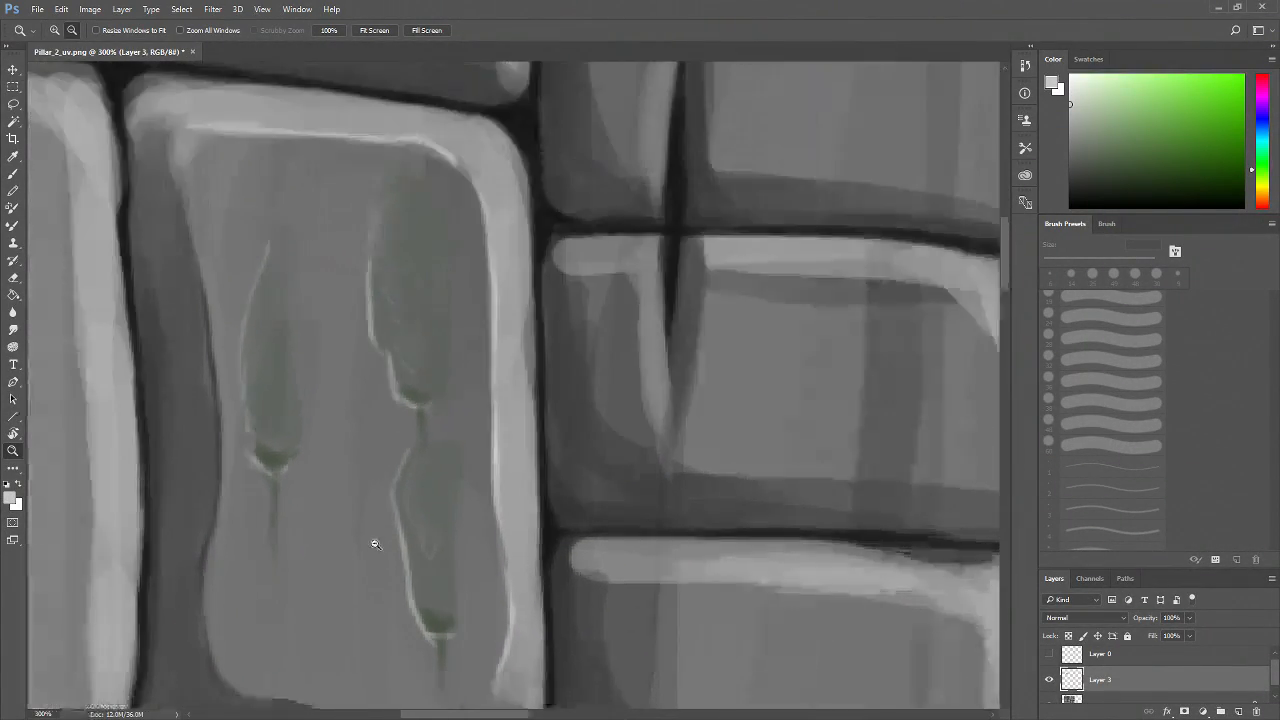
{"action": "left_click", "coordinate": [375, 544], "text": "alt"}
{"action": "left_click", "coordinate": [375, 544], "text": "alt"}
{"action": "left_click_drag", "start_coordinate": [406, 571], "coordinate": [391, 467]}
{"action": "left_click", "coordinate": [375, 480]}
{"action": "left_click", "coordinate": [375, 480]}
{"action": "left_click", "coordinate": [414, 522], "text": "alt"}
{"action": "left_click", "coordinate": [415, 522], "text": "alt"}
{"action": "left_click", "coordinate": [321, 391]}
{"action": "left_click", "coordinate": [321, 391]}
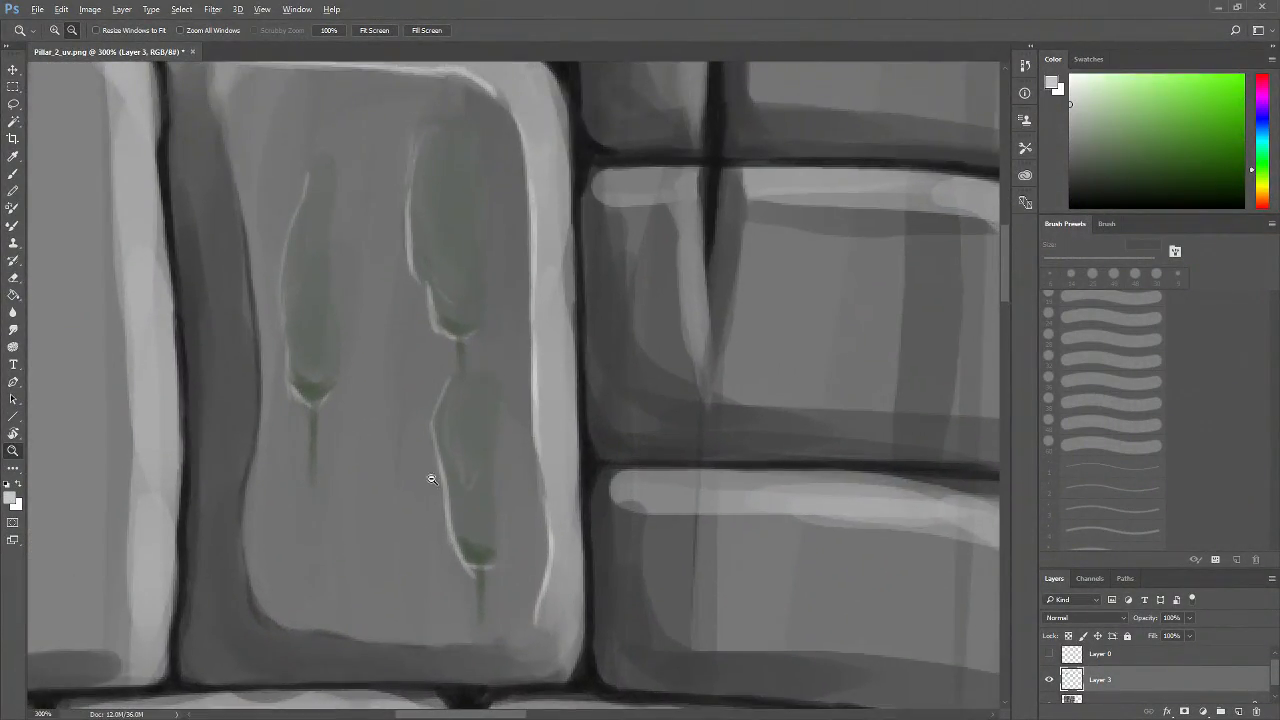
{"action": "left_click", "coordinate": [431, 480], "text": "alt"}
{"action": "left_click", "coordinate": [431, 480], "text": "alt"}
{"action": "left_click_drag", "start_coordinate": [552, 547], "coordinate": [409, 395]}
{"action": "left_click", "coordinate": [476, 503], "text": "alt"}
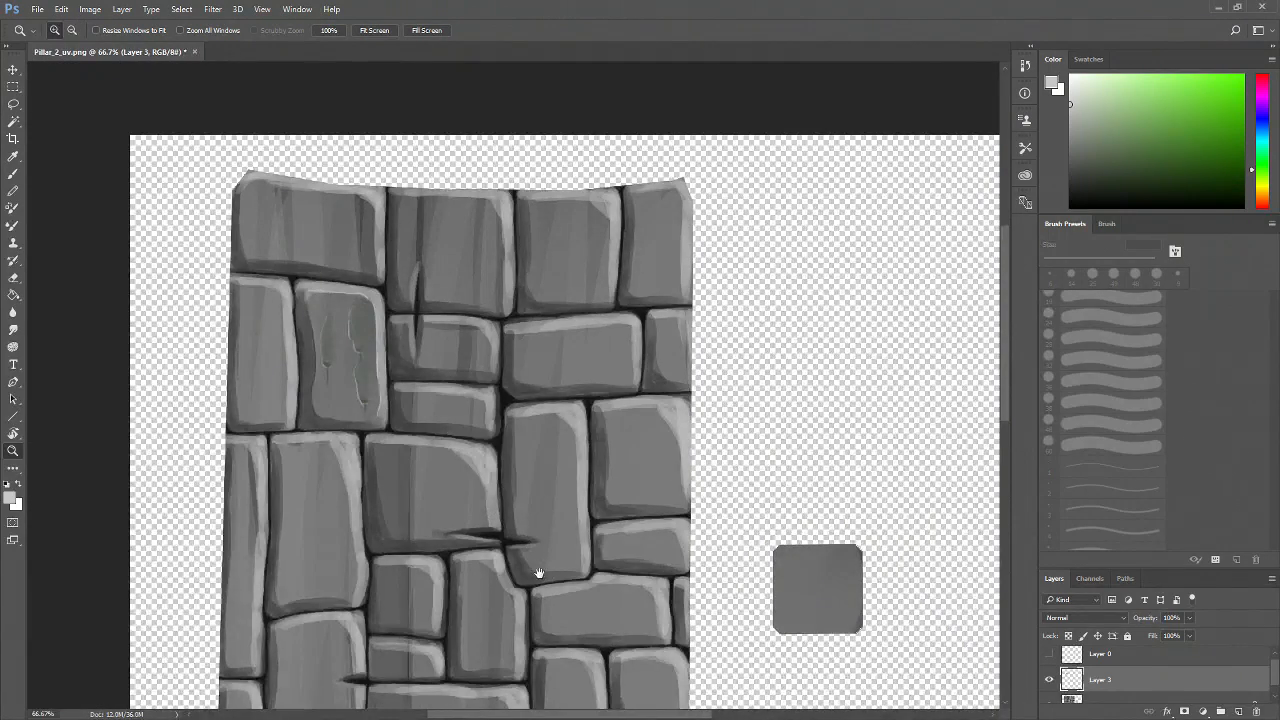
{"action": "left_click_drag", "start_coordinate": [540, 574], "coordinate": [454, 377]}
{"action": "left_click", "coordinate": [485, 443], "text": "alt"}
{"action": "left_click", "coordinate": [527, 493], "text": "alt"}
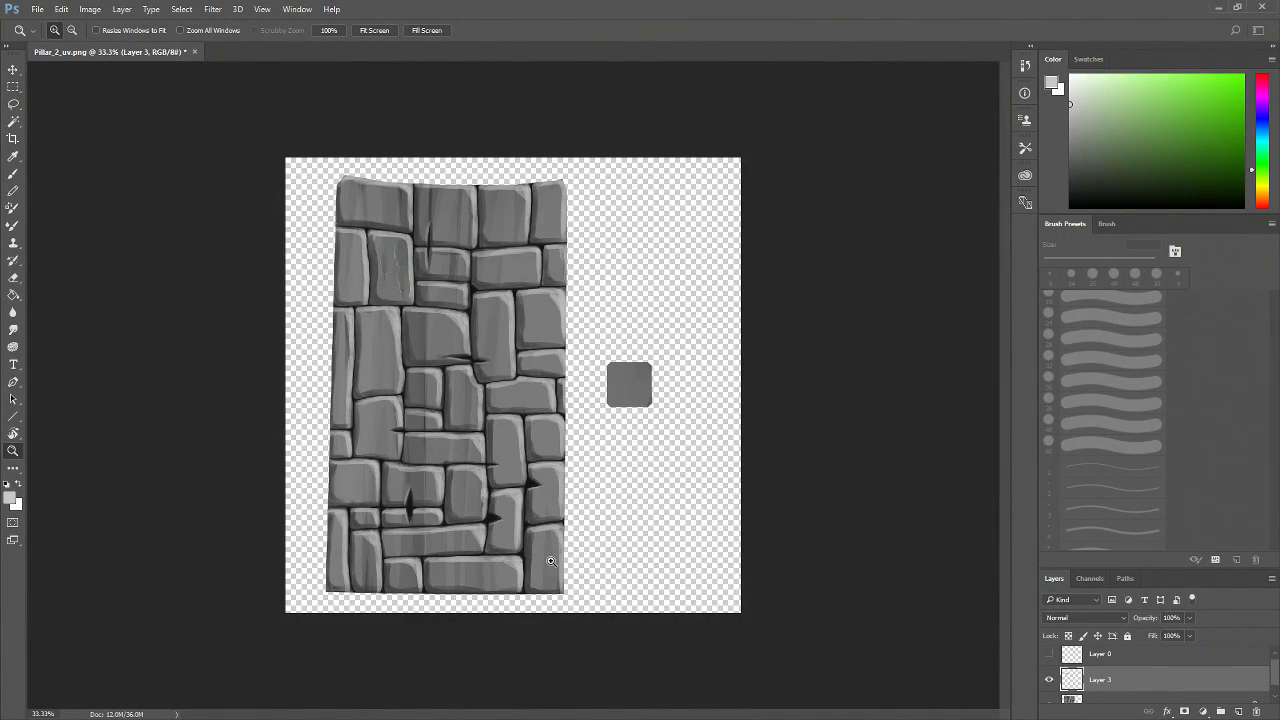